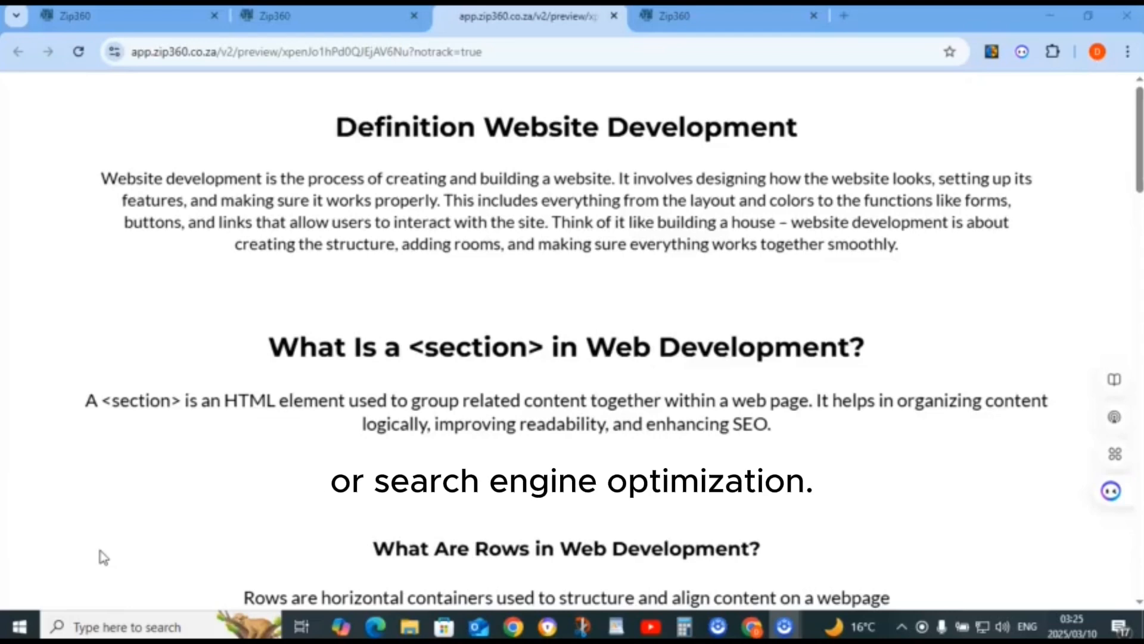
Read the definitions of sections and rows on the website development preview page
scroll(104, 559, down, 1)
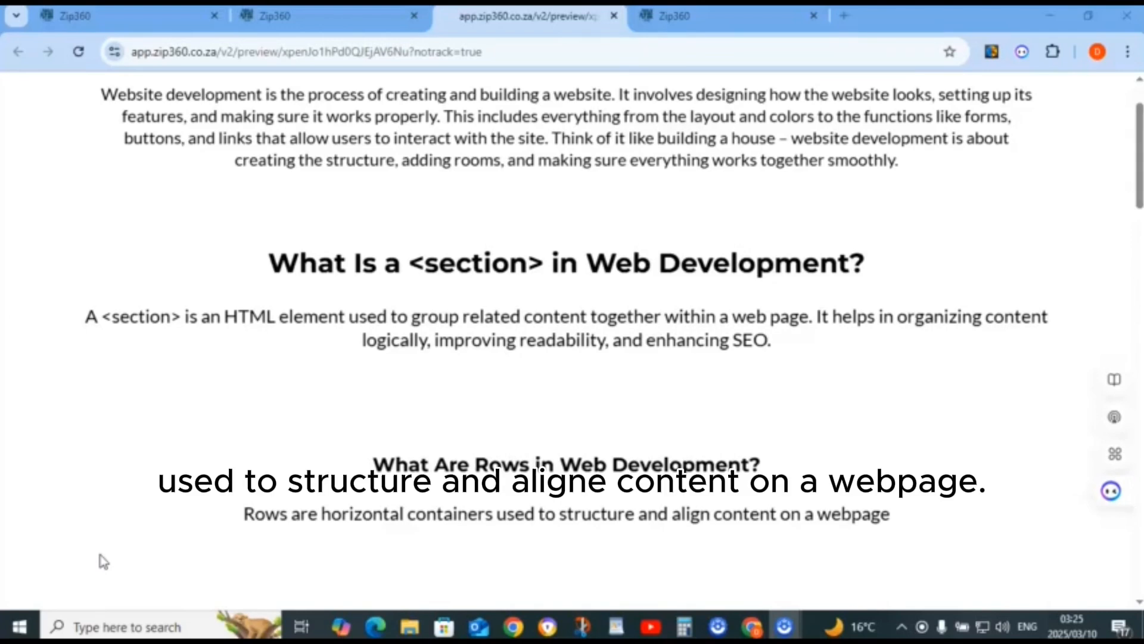
scroll(104, 562, down, 1)
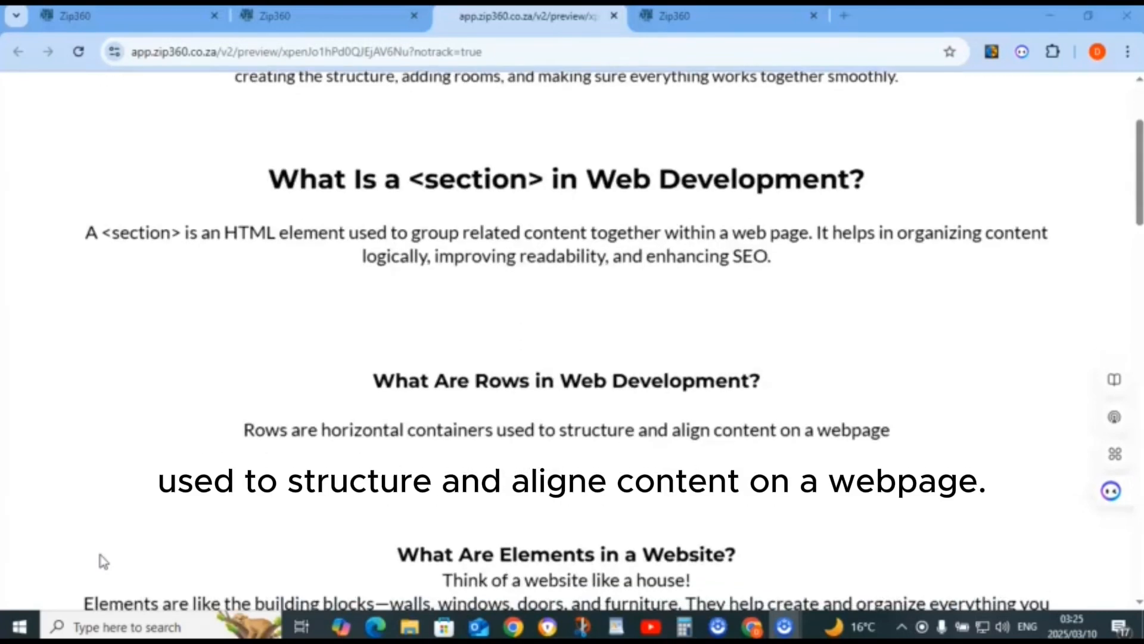
scroll(104, 561, up, 1)
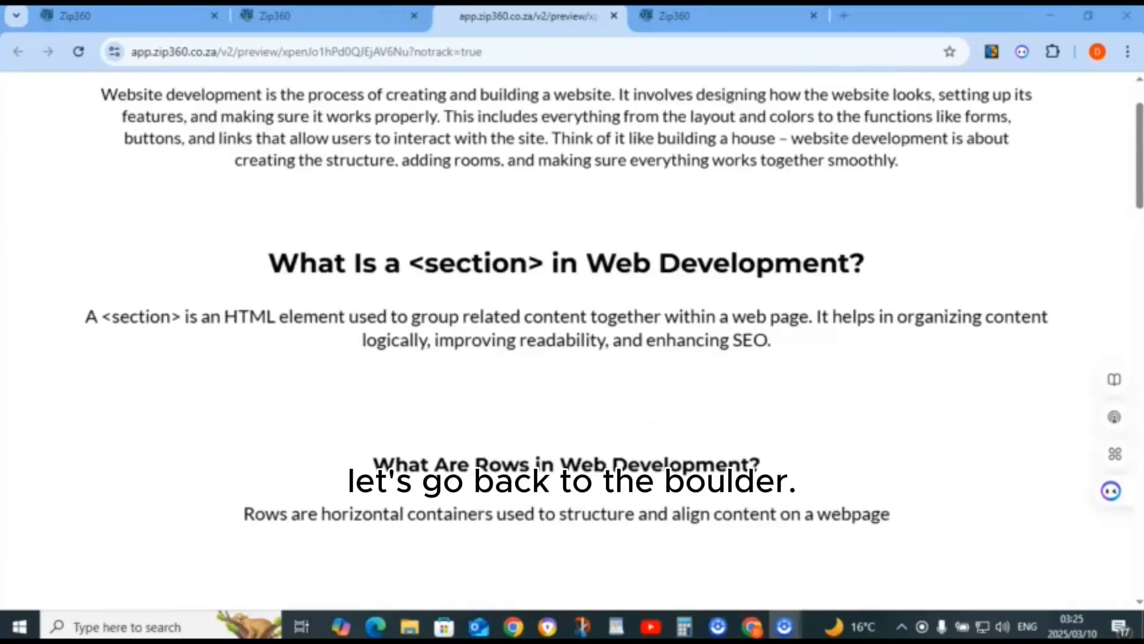
Switch to the Demo 1 page builder and review the available section widths and row column layouts
click(275, 15)
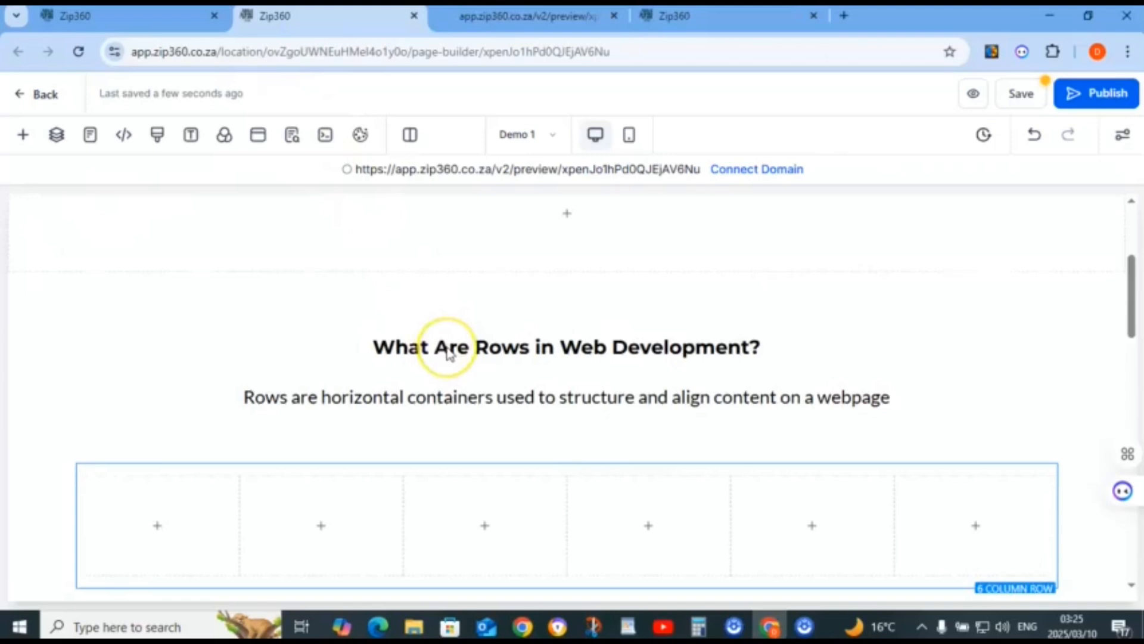
scroll(447, 346, up, 4)
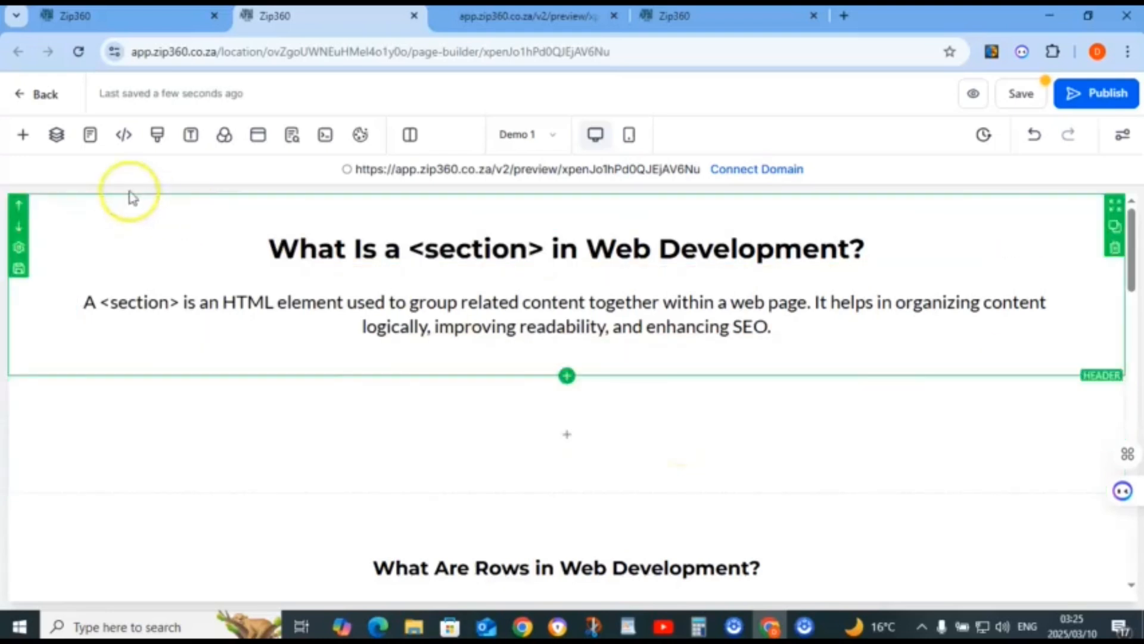
click(22, 138)
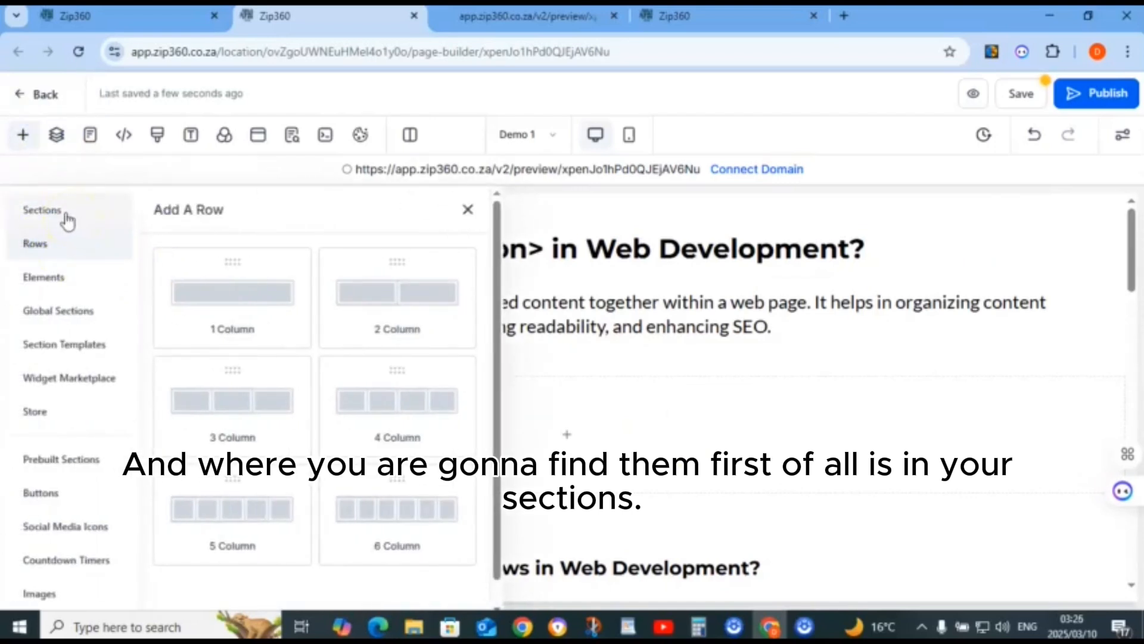
click(66, 212)
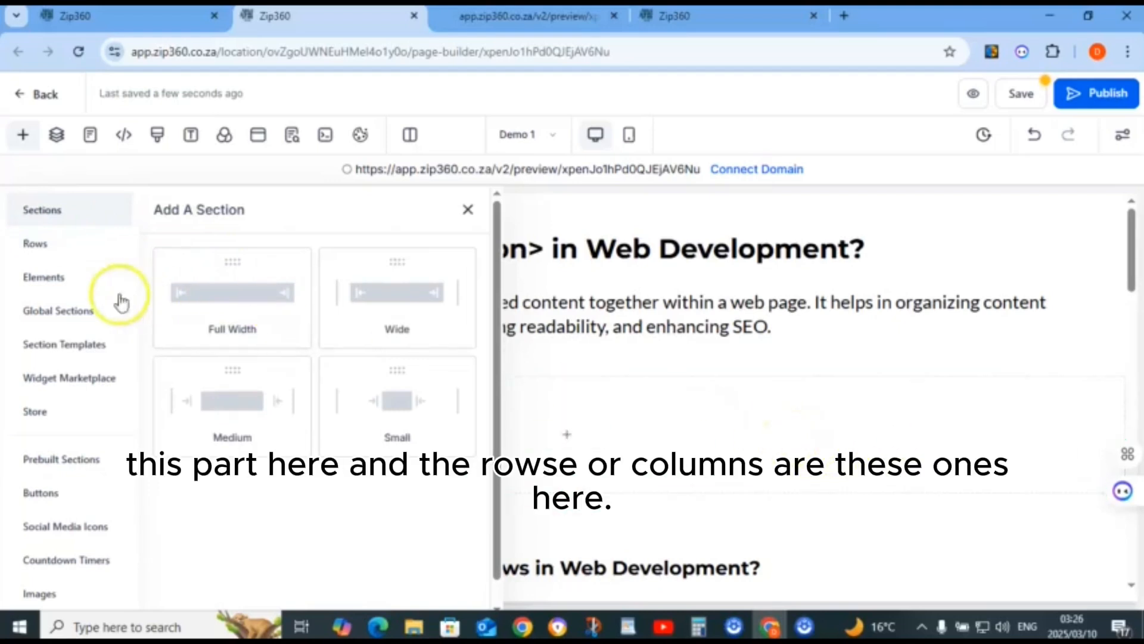
click(38, 245)
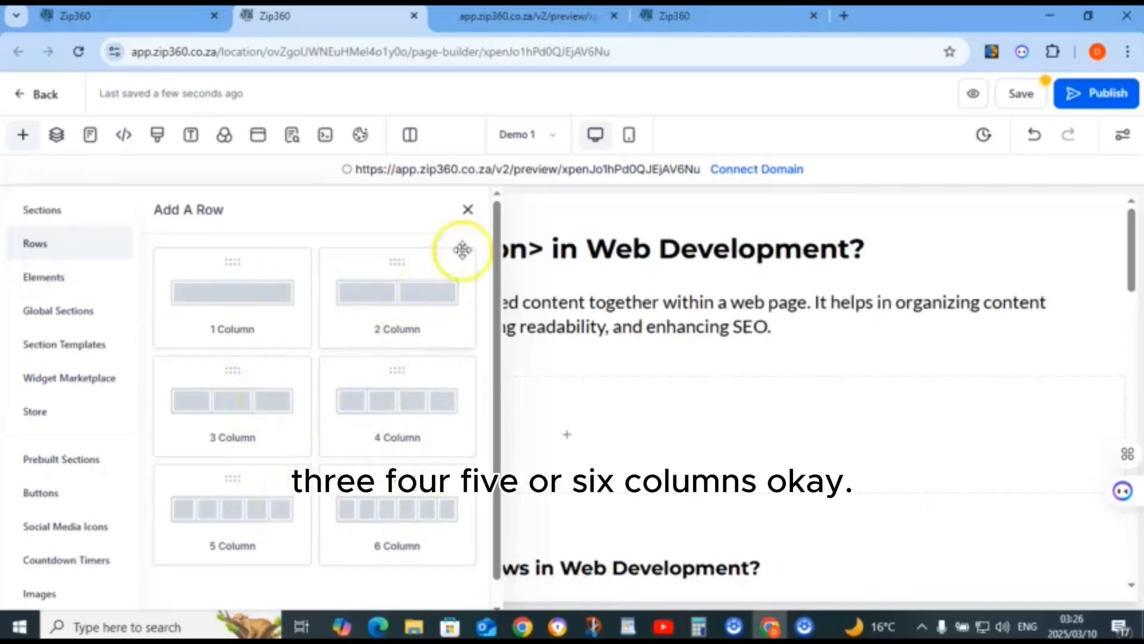
click(468, 209)
Browse the elements that can be added to the third column of the six-column row, and view the Global Sections list
scroll(480, 392, down, 1)
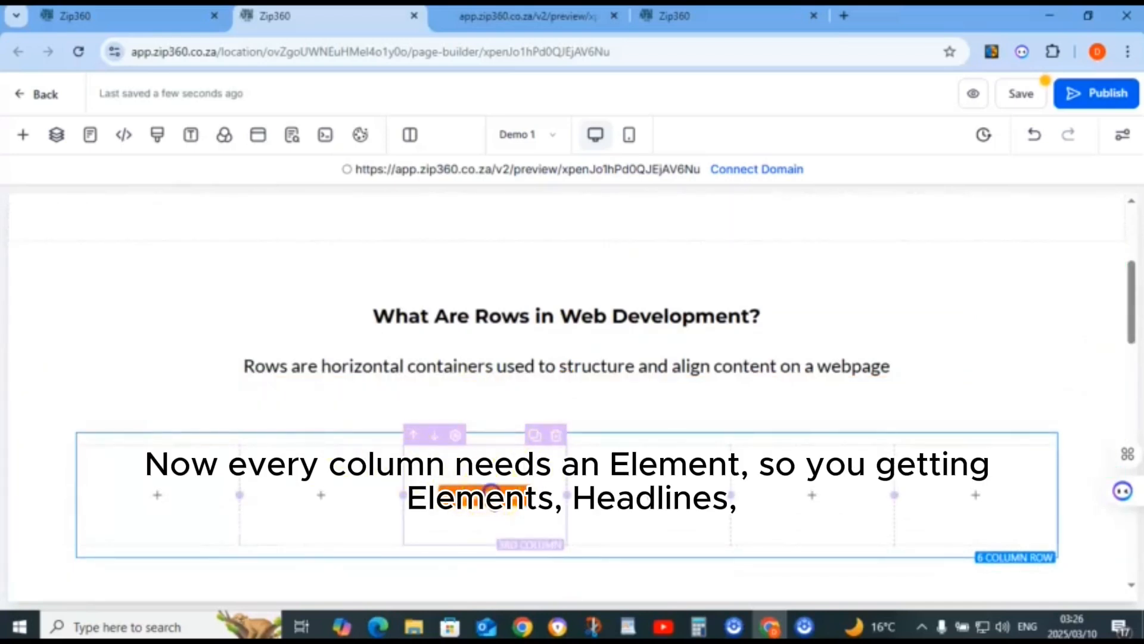
click(494, 500)
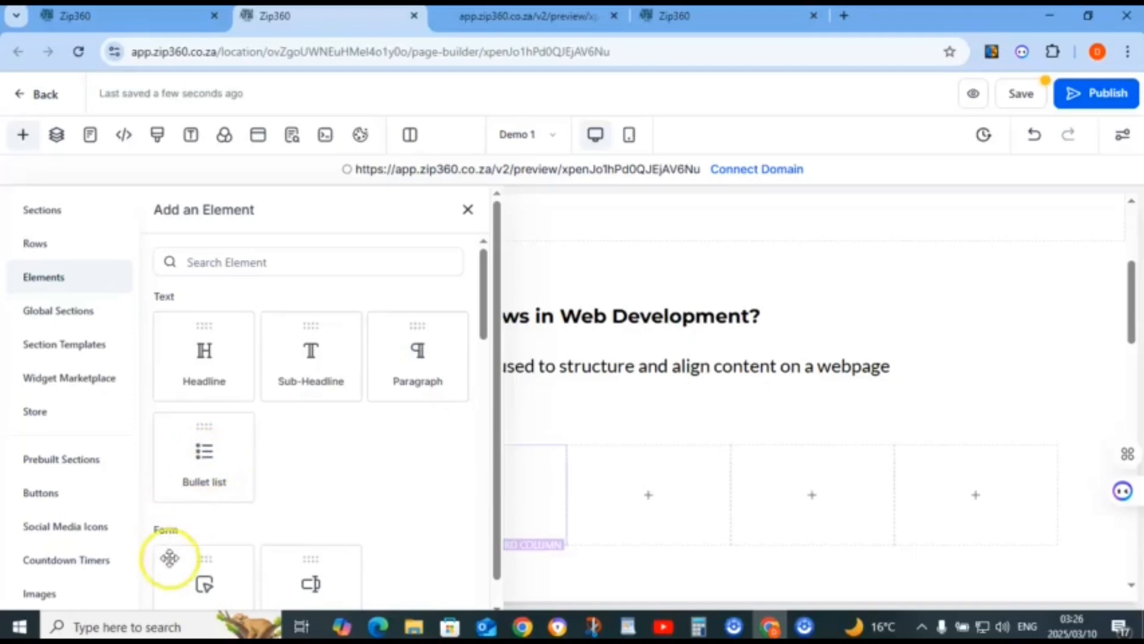
scroll(293, 482, down, 5)
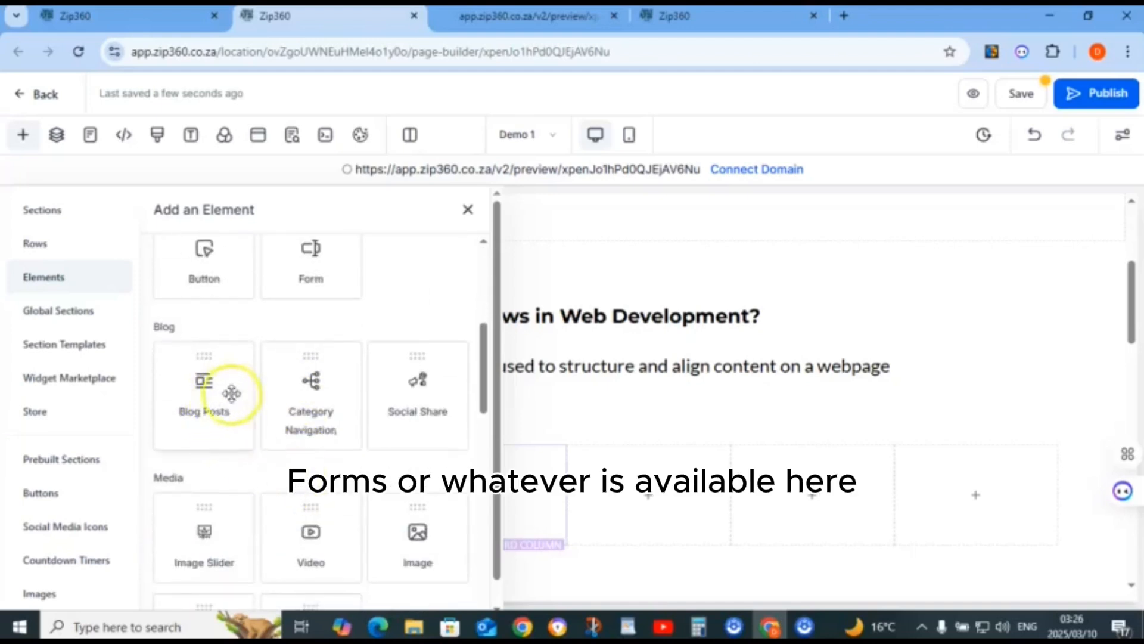
scroll(263, 416, down, 7)
scroll(264, 422, down, 4)
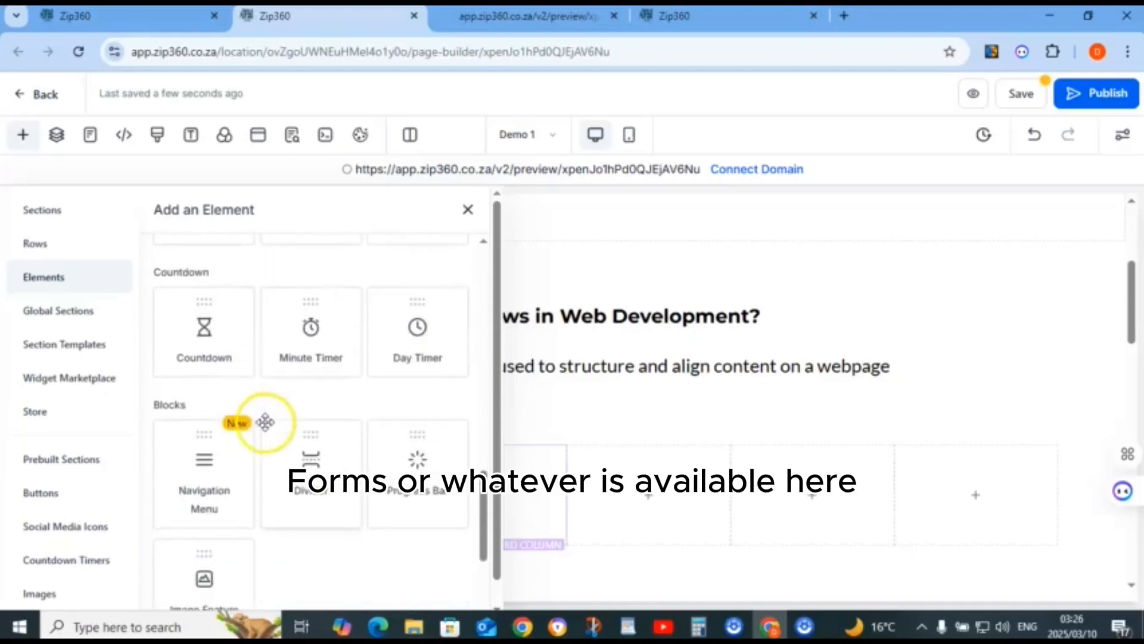
scroll(310, 434, down, 4)
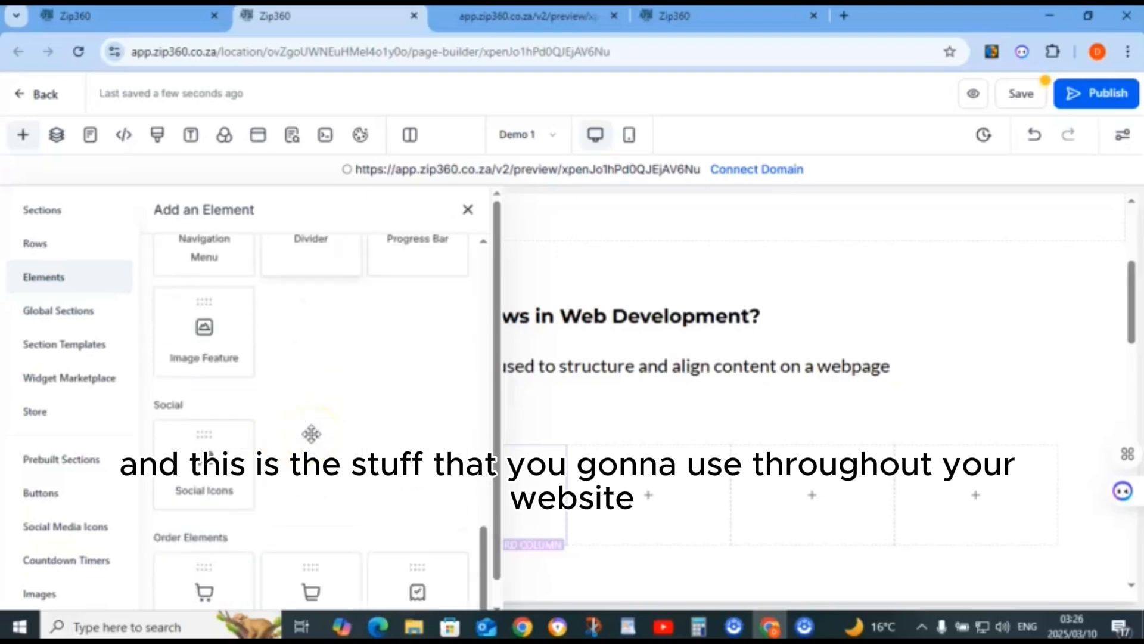
scroll(311, 434, down, 3)
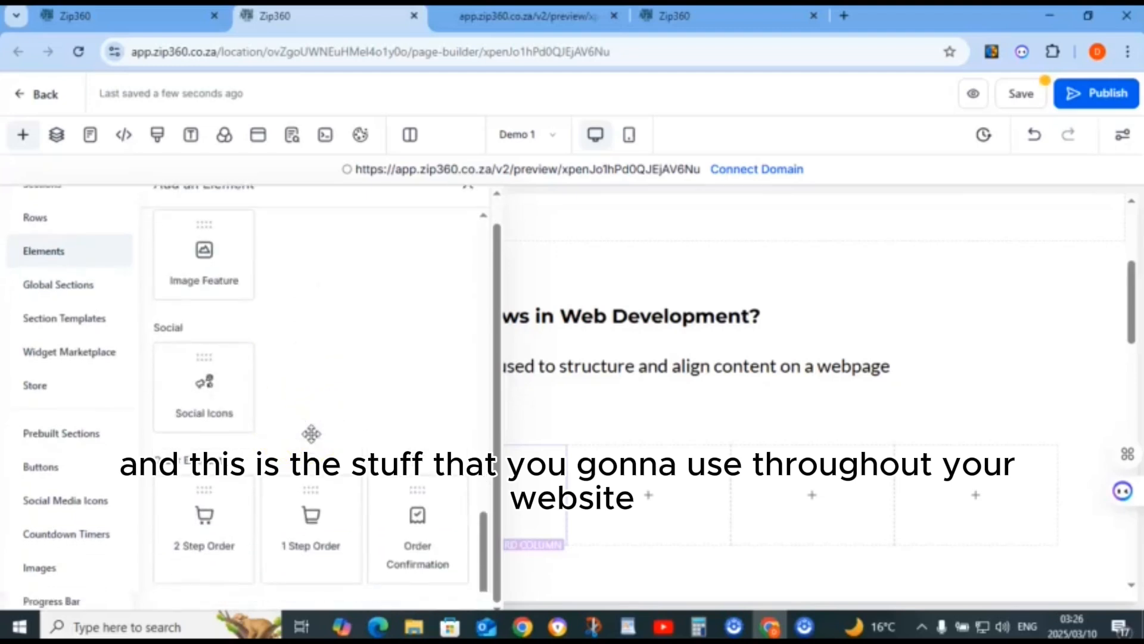
scroll(311, 434, up, 8)
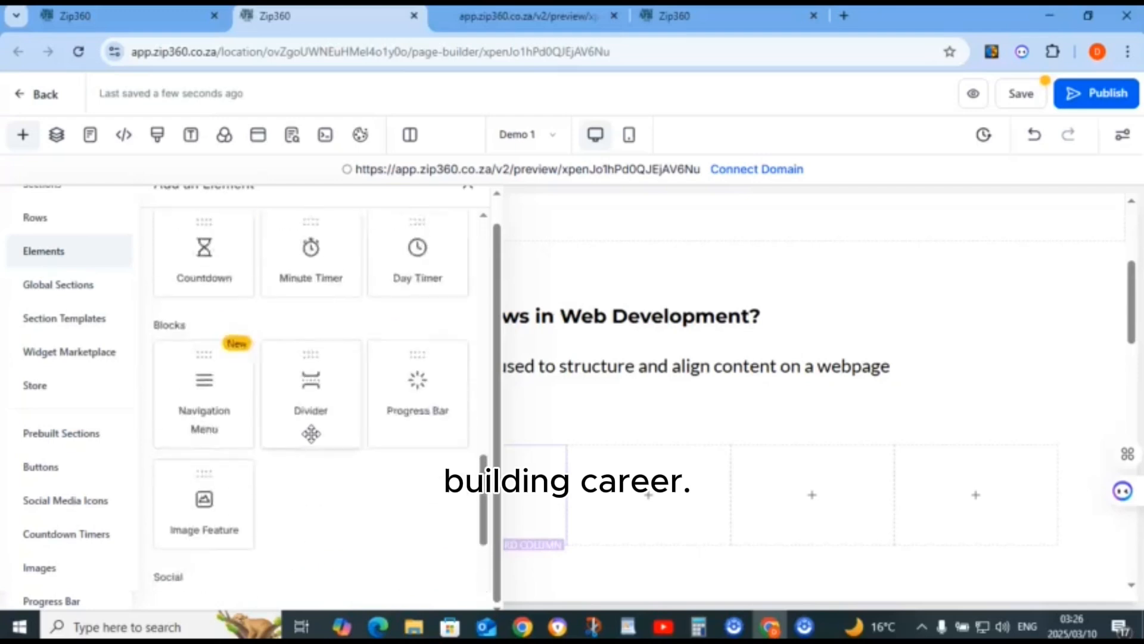
scroll(311, 434, up, 6)
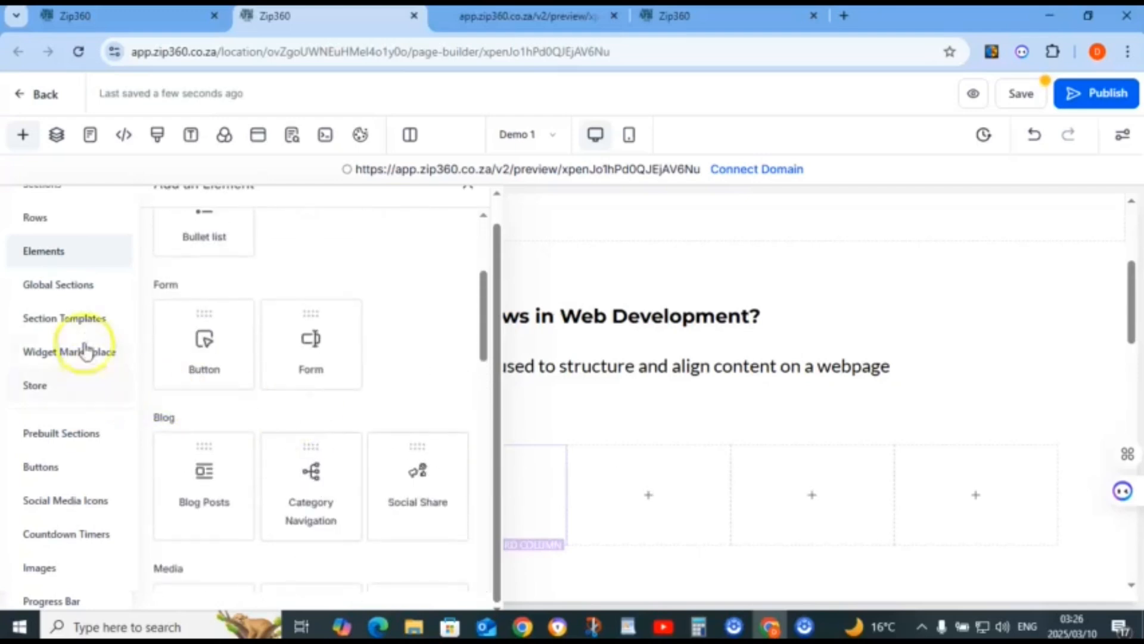
click(73, 291)
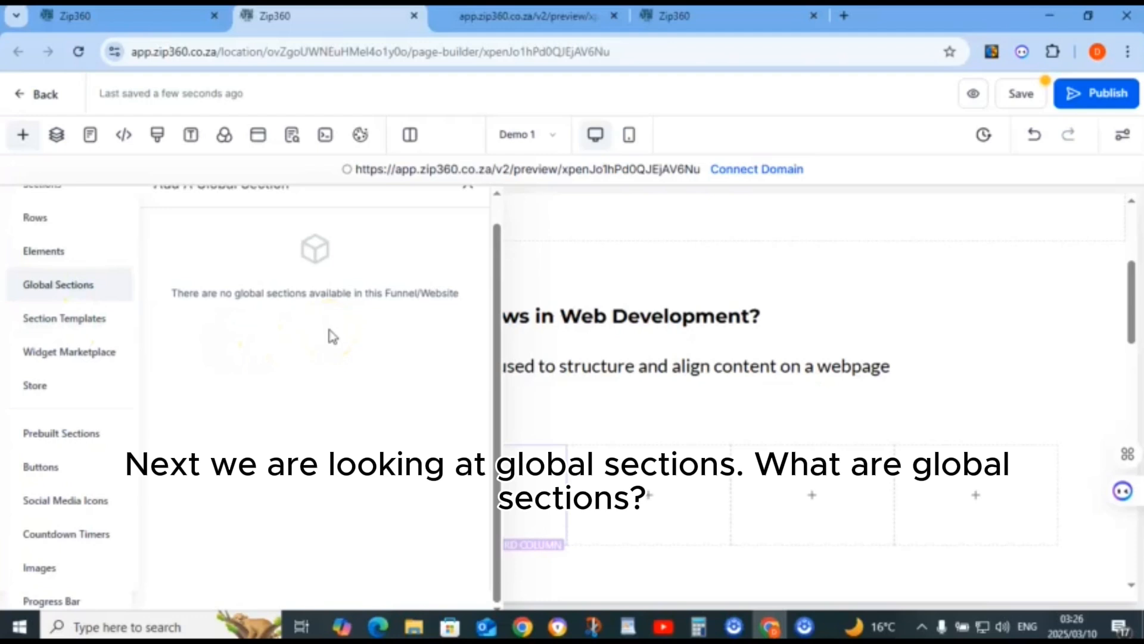
Switch to the plumber website's Home page, duplicate its header section and delete the duplicate
click(691, 33)
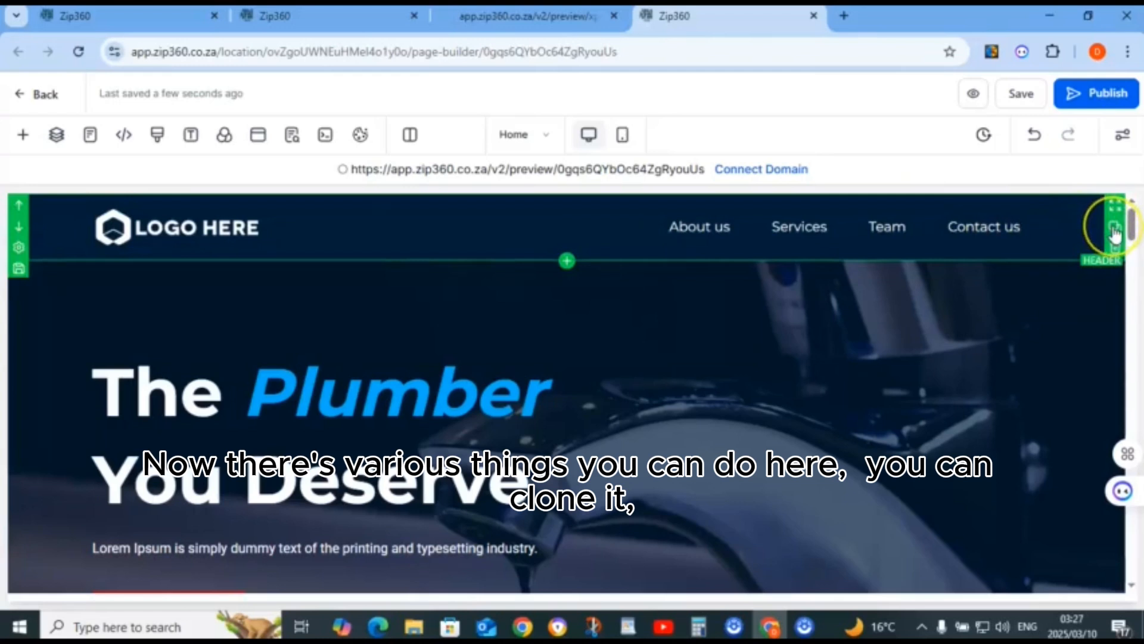
click(1114, 229)
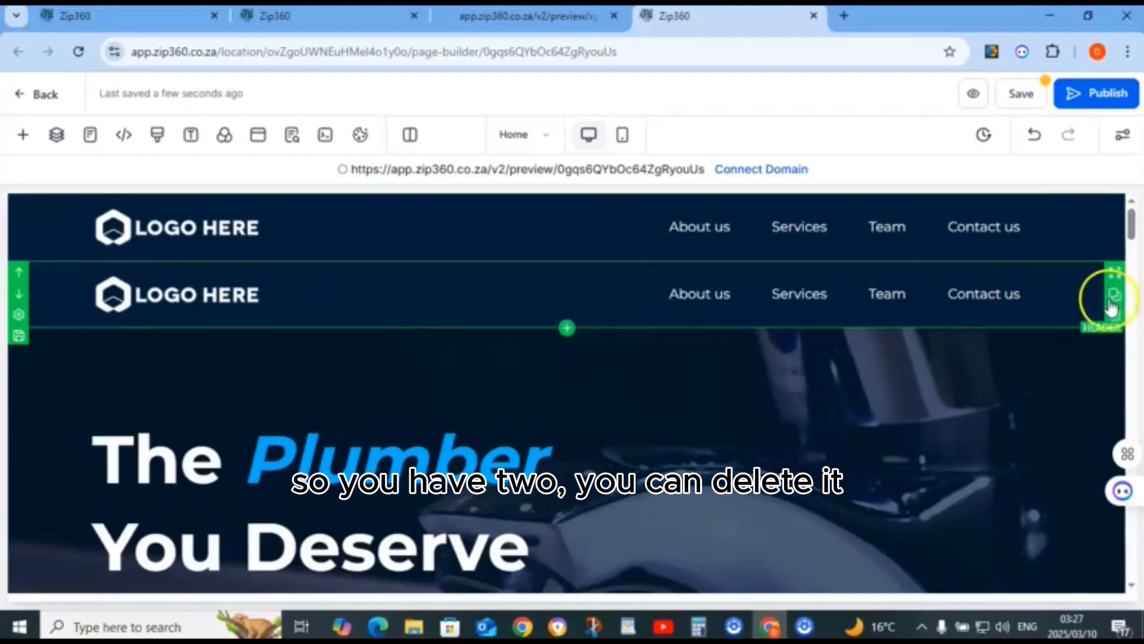
click(1115, 315)
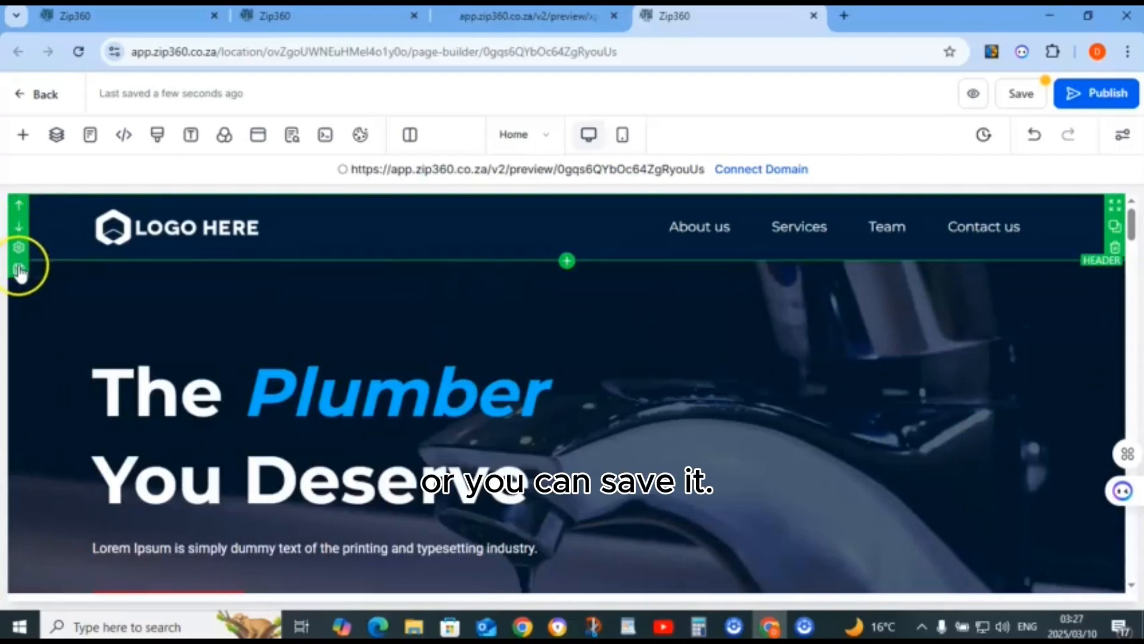
Save the header section as an asset named "plumbing header", added to Global Sections
click(19, 271)
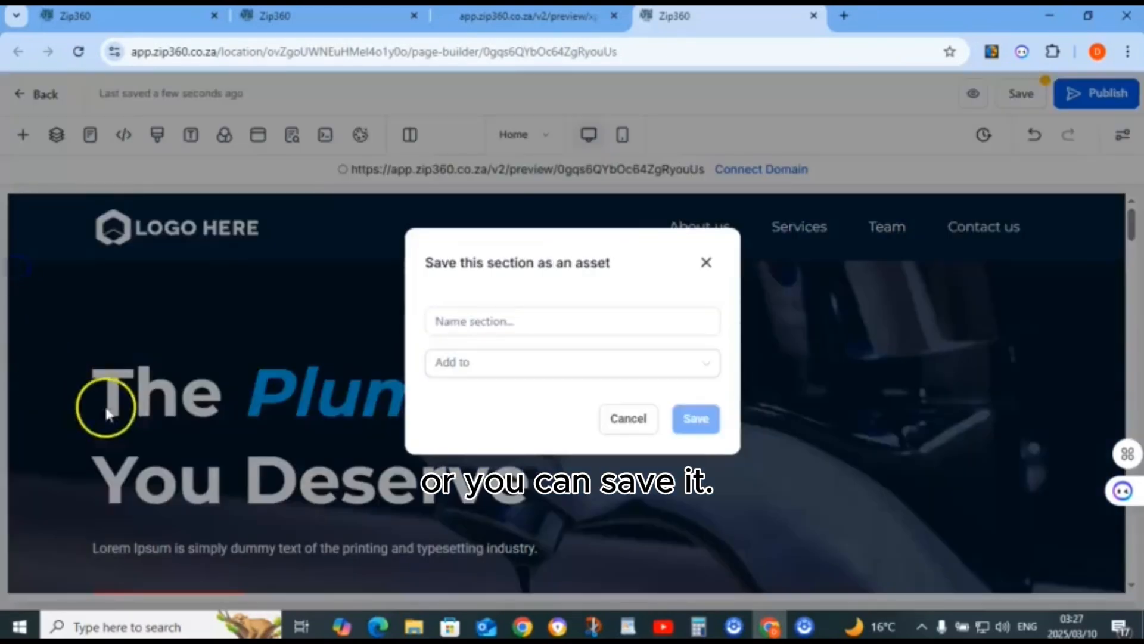
click(494, 328)
click(493, 322)
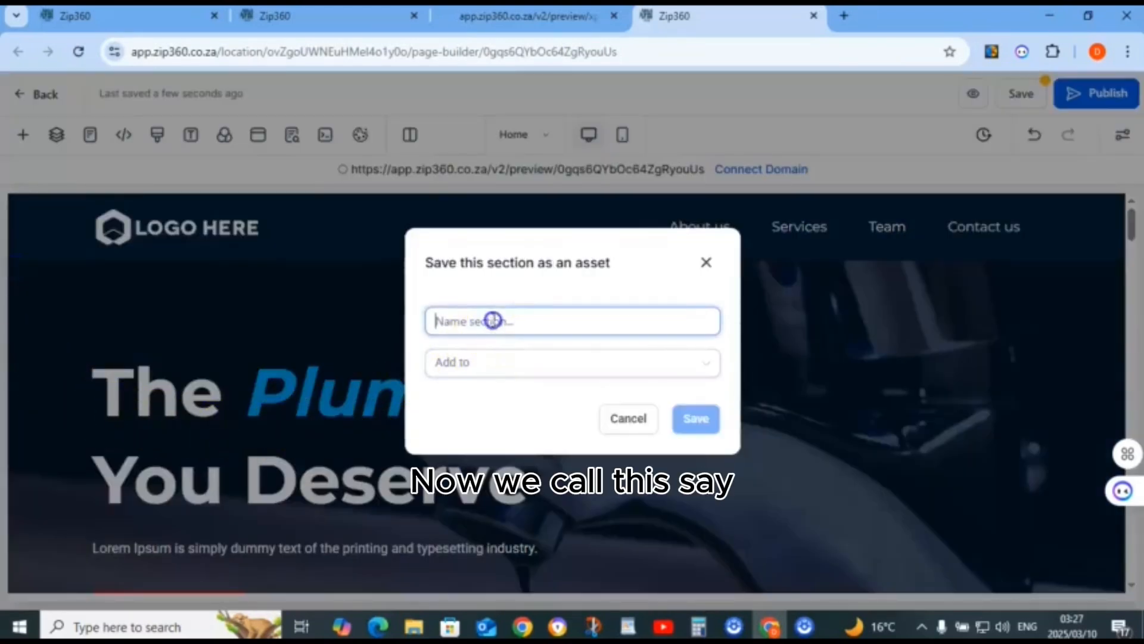
text(pl)
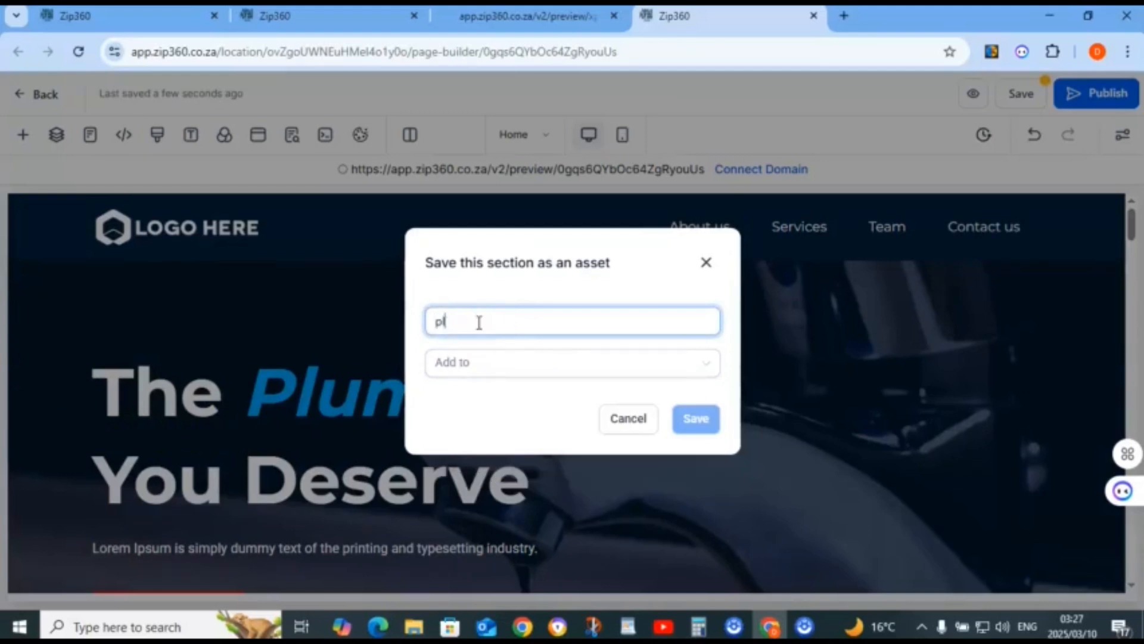
text(umbing header)
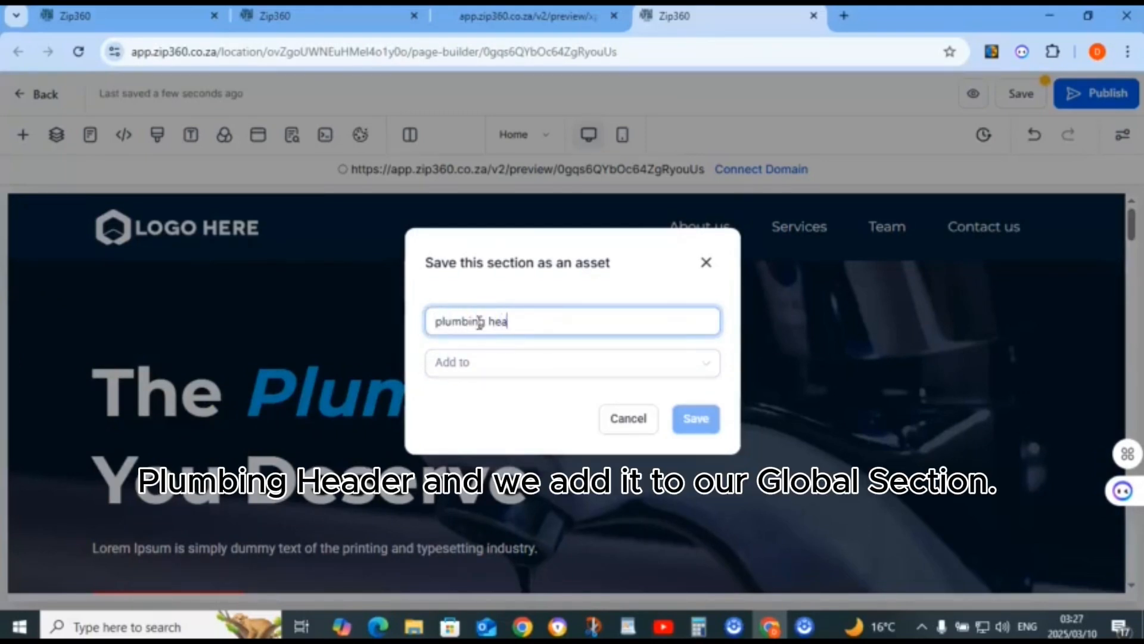
click(490, 362)
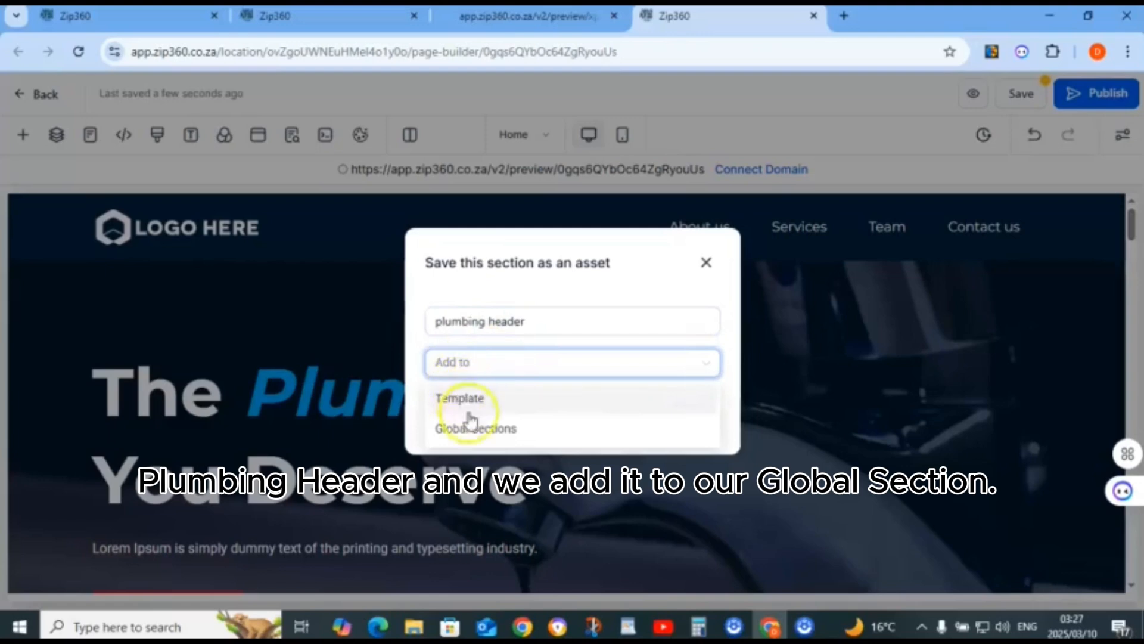
click(476, 429)
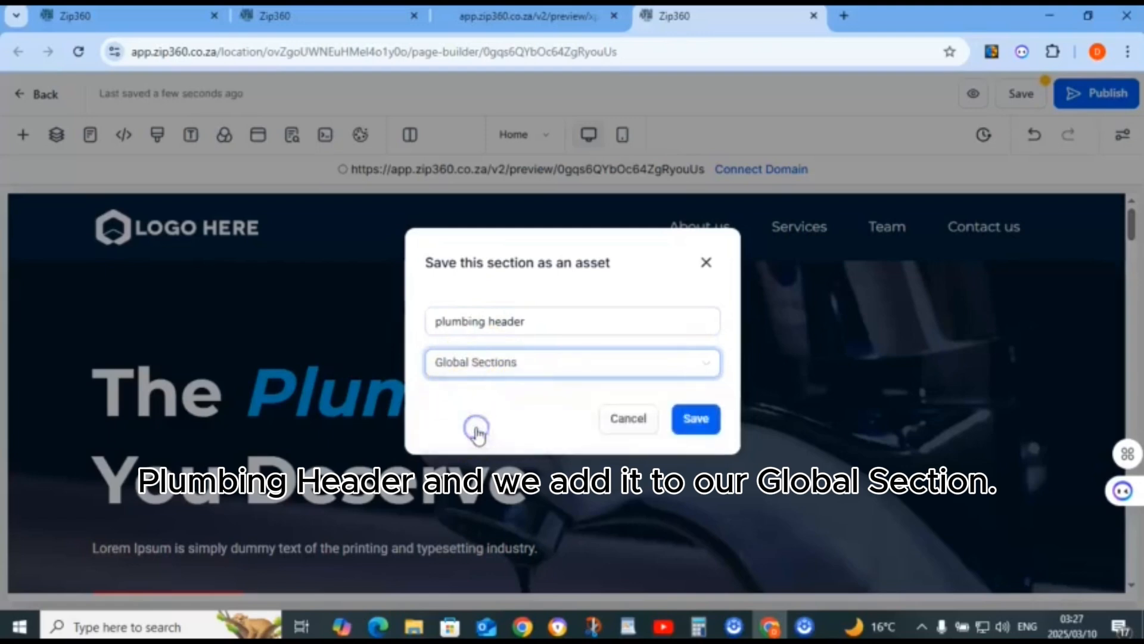
click(685, 425)
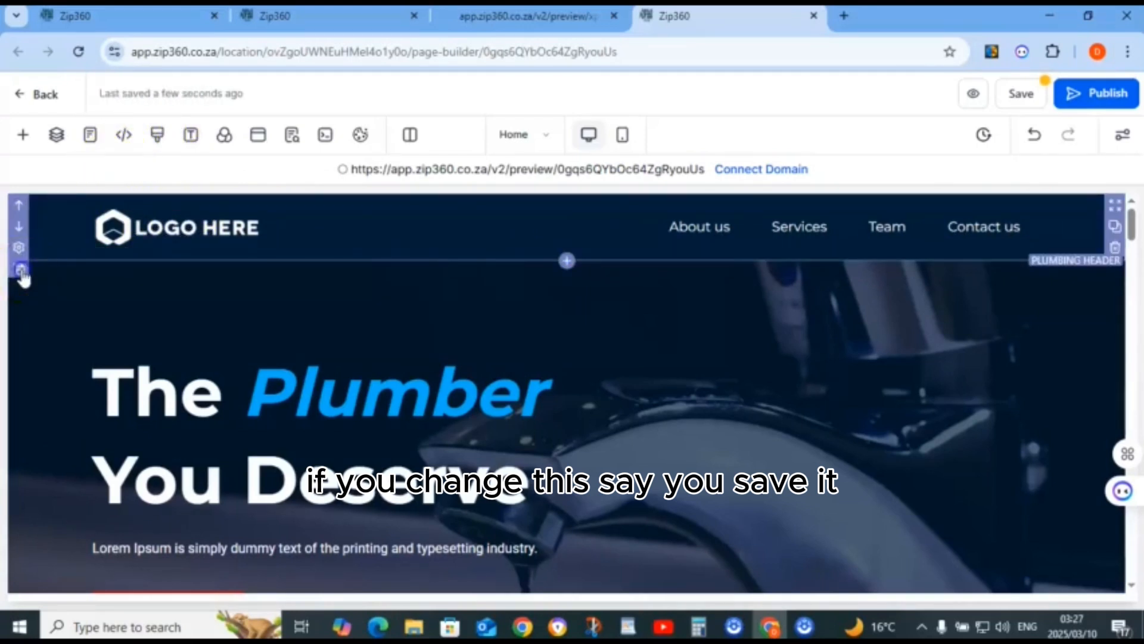
Examine the destination options for saving the header section as an asset, and close the dialog without saving
click(20, 272)
click(472, 328)
click(683, 376)
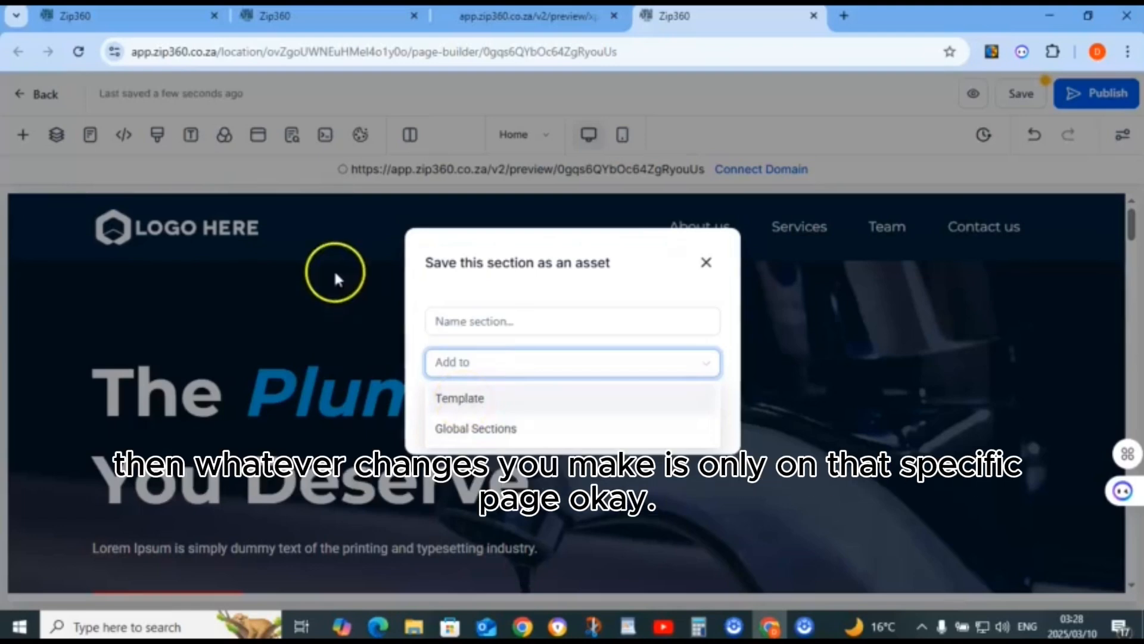
click(709, 264)
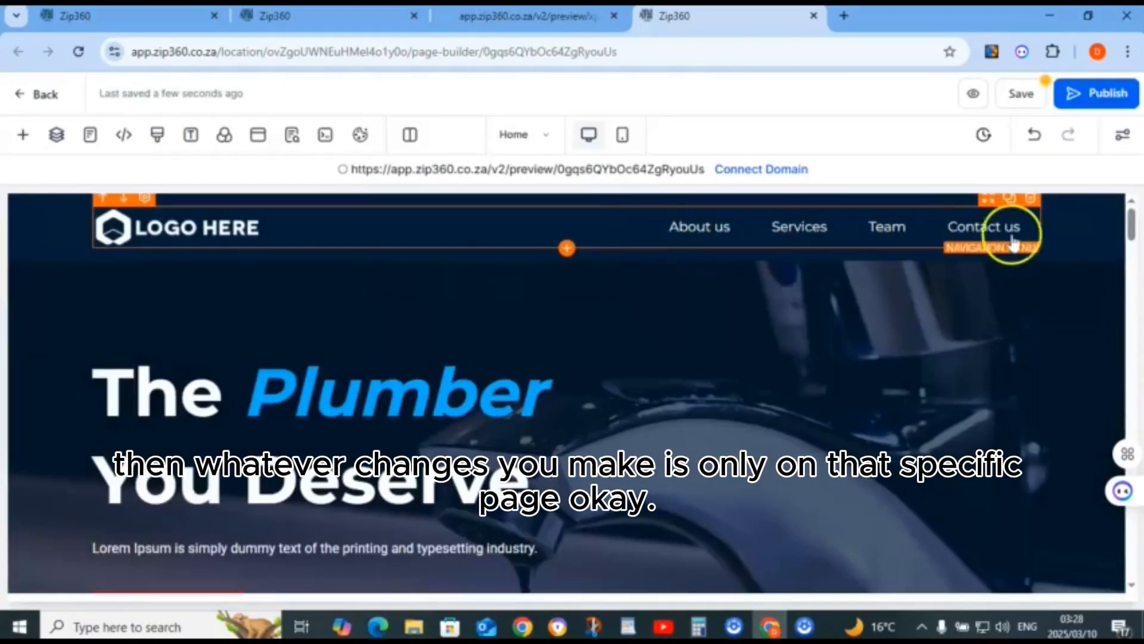
click(225, 302)
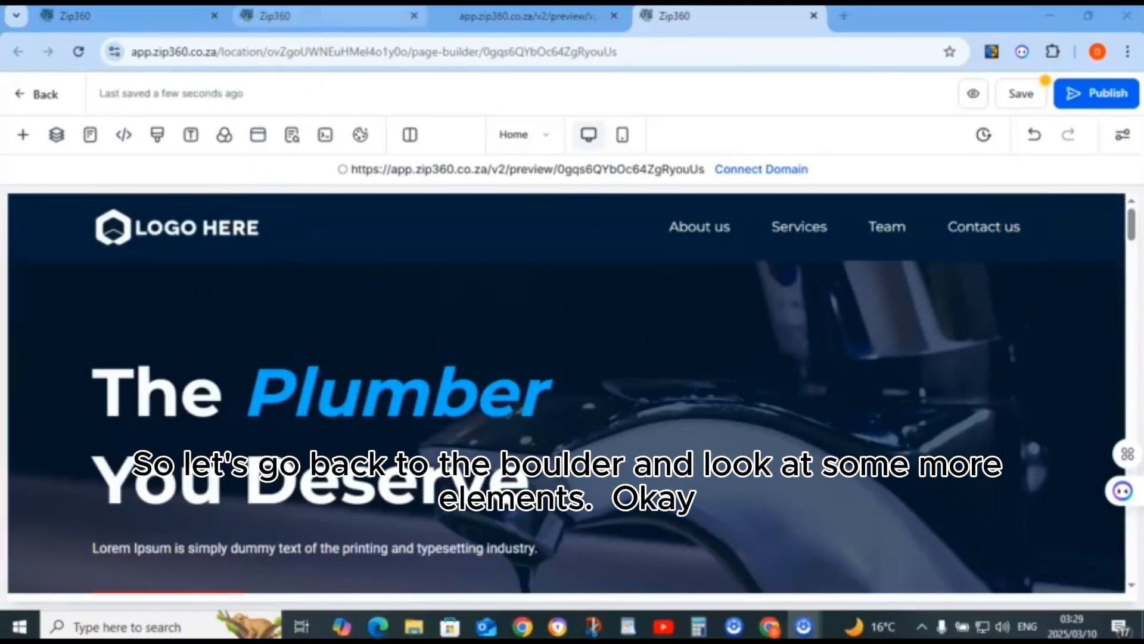
Return to the Demo 1 page builder and browse the installed apps in the Widget Marketplace
click(302, 18)
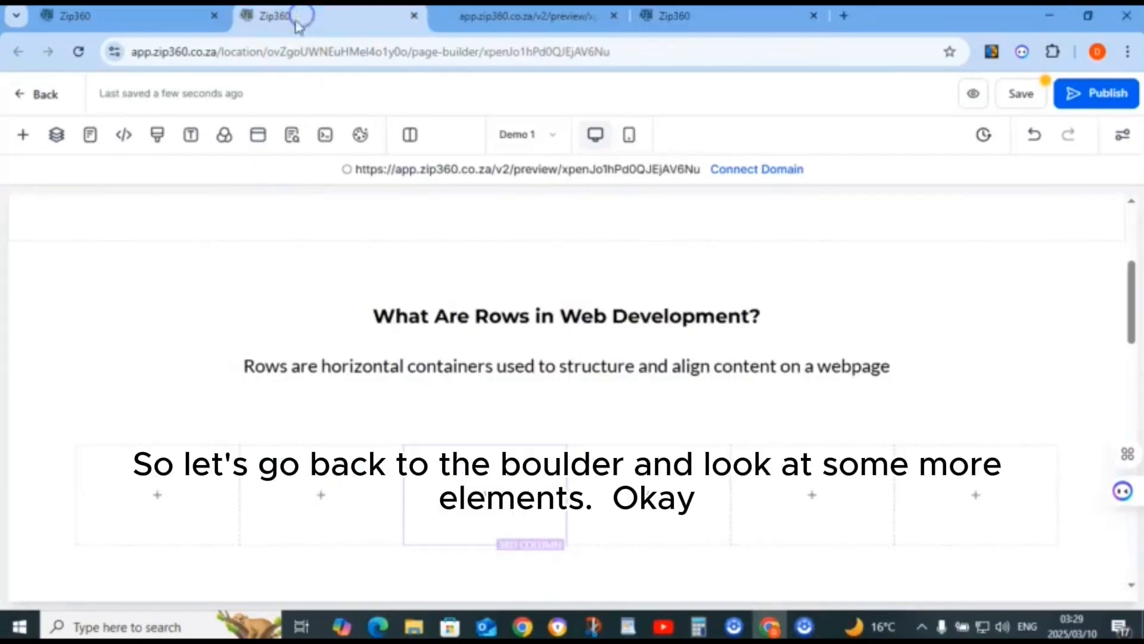
click(19, 136)
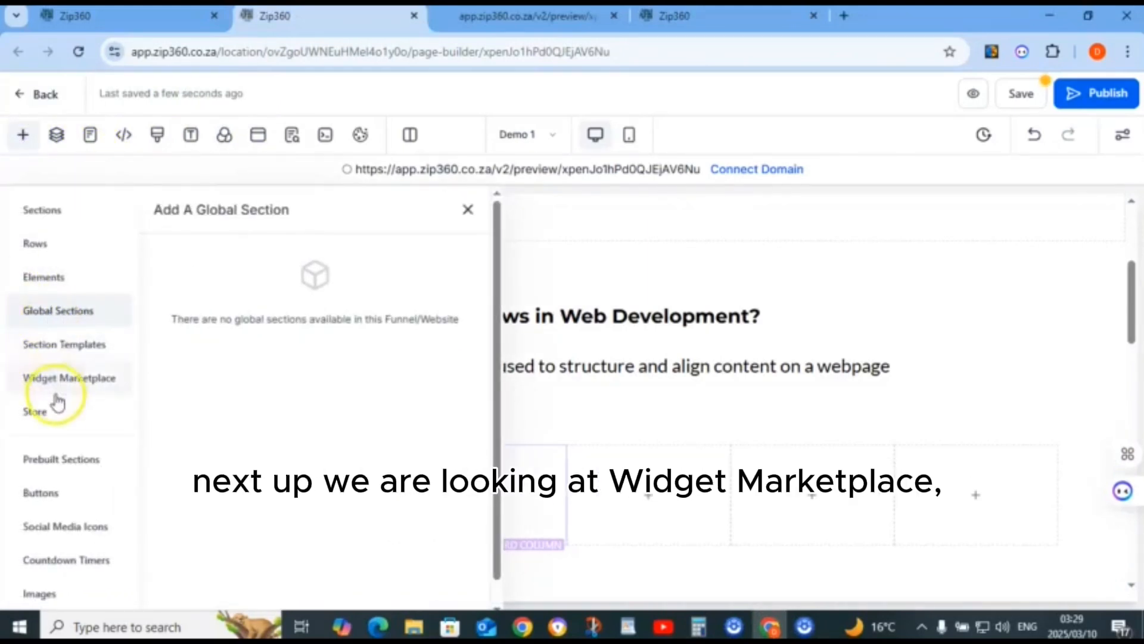
click(56, 381)
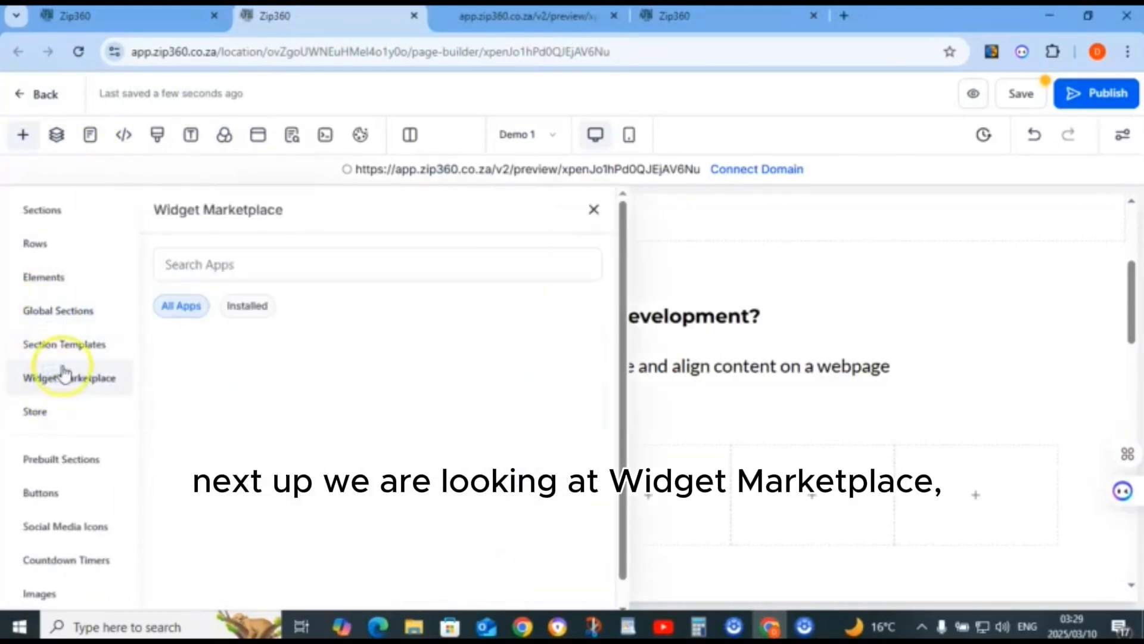
click(248, 307)
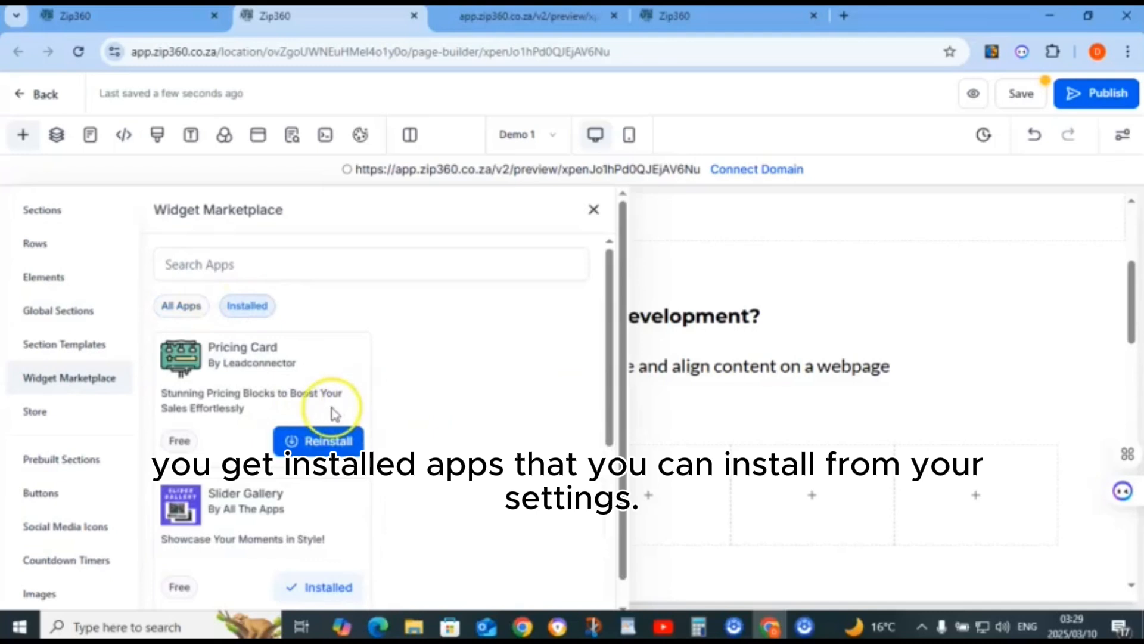
scroll(342, 401, down, 5)
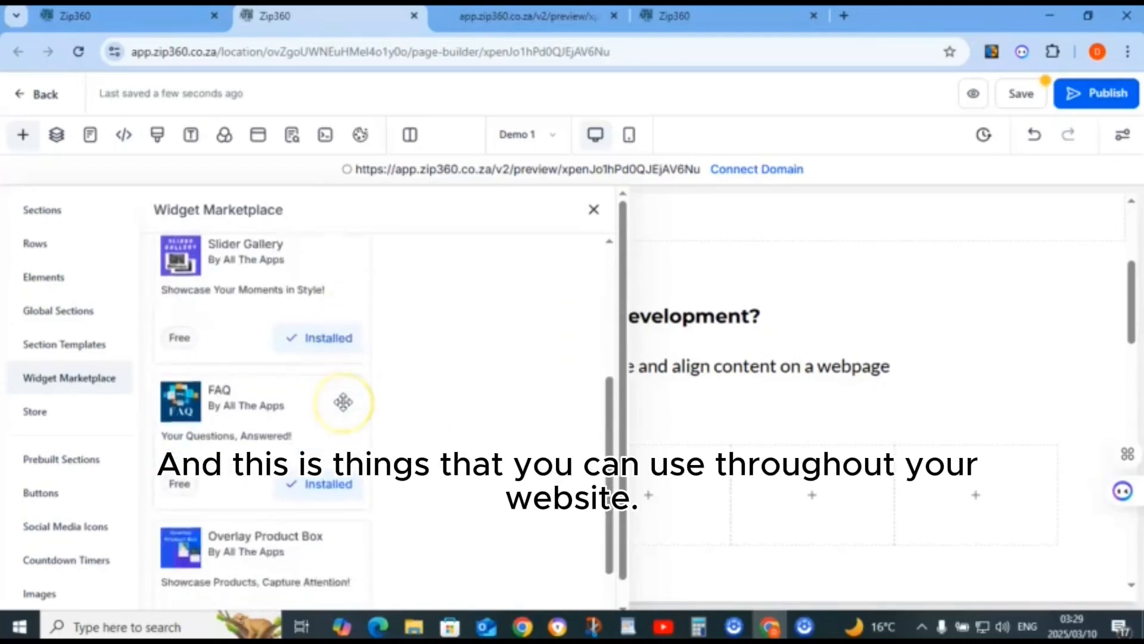
Open the prebuilt sections and examine the About, Call To Action, FAQs and Footer designs
scroll(344, 405, down, 1)
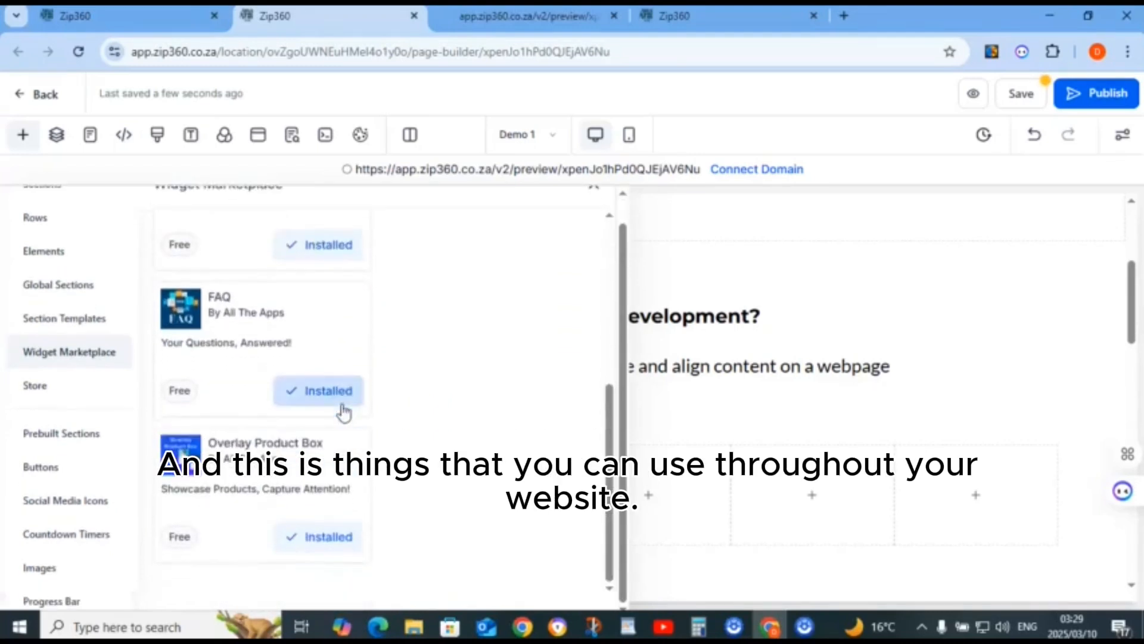
click(61, 433)
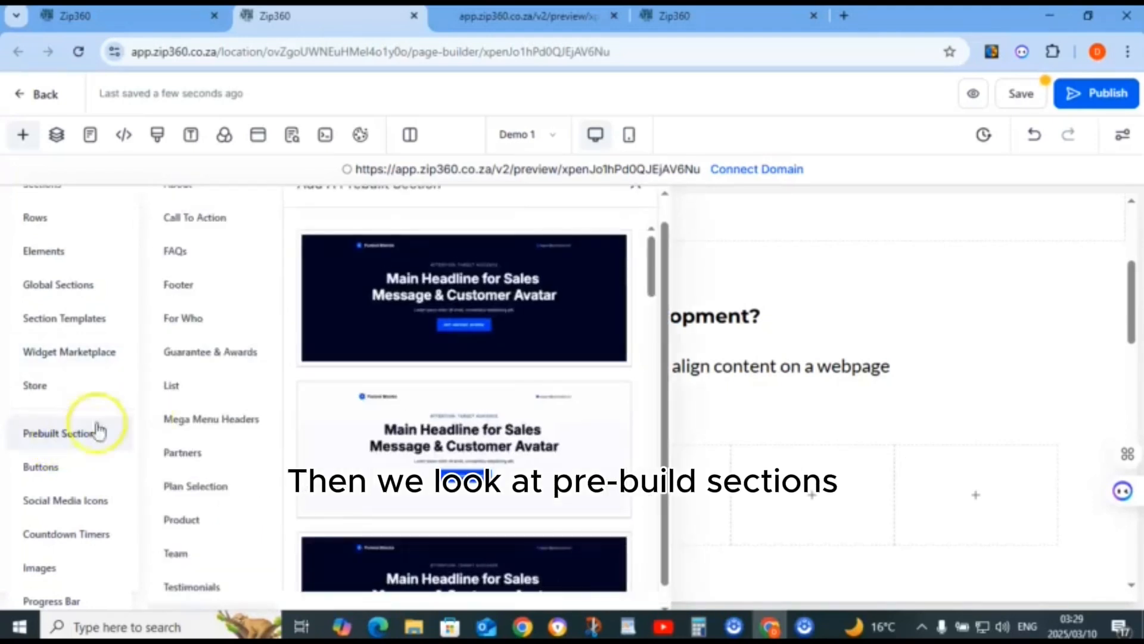
scroll(340, 286, up, 1)
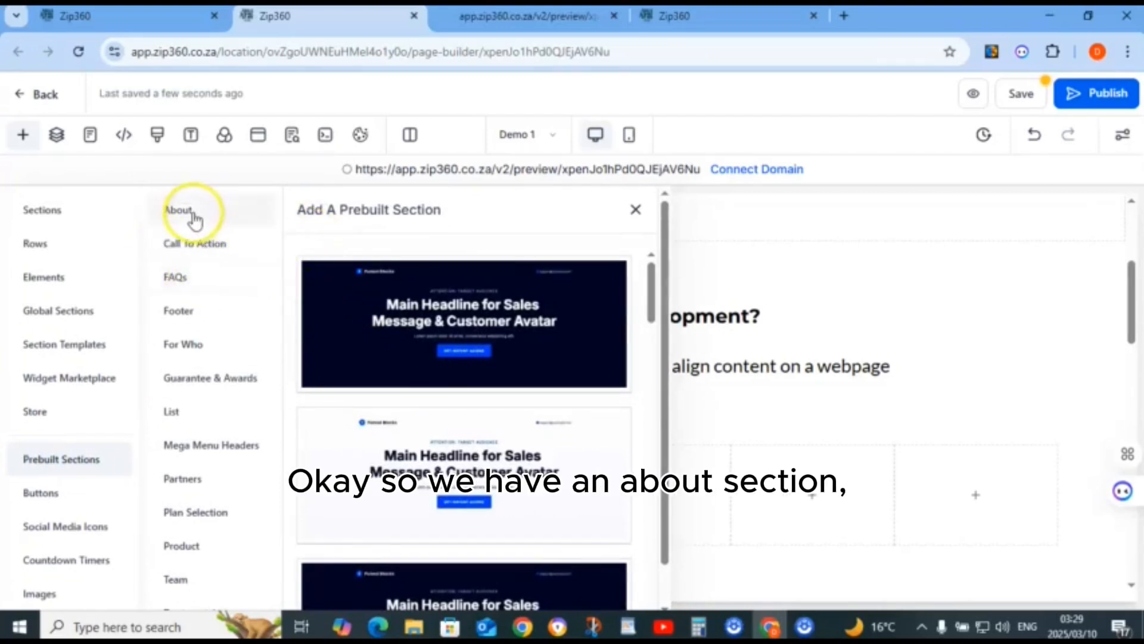
click(195, 219)
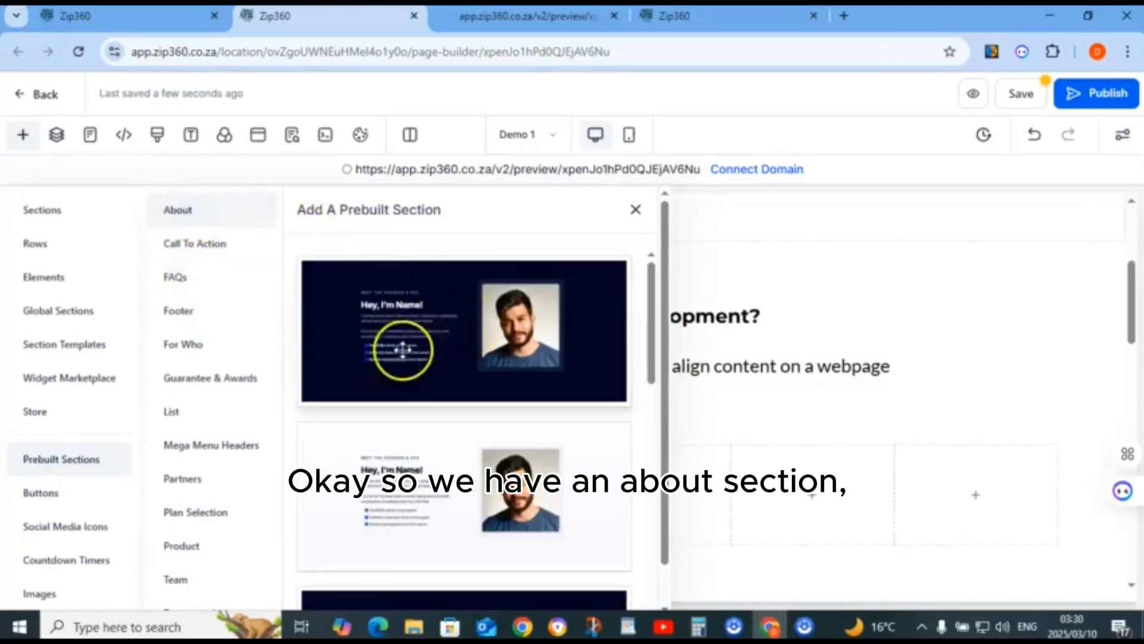
click(195, 243)
click(176, 277)
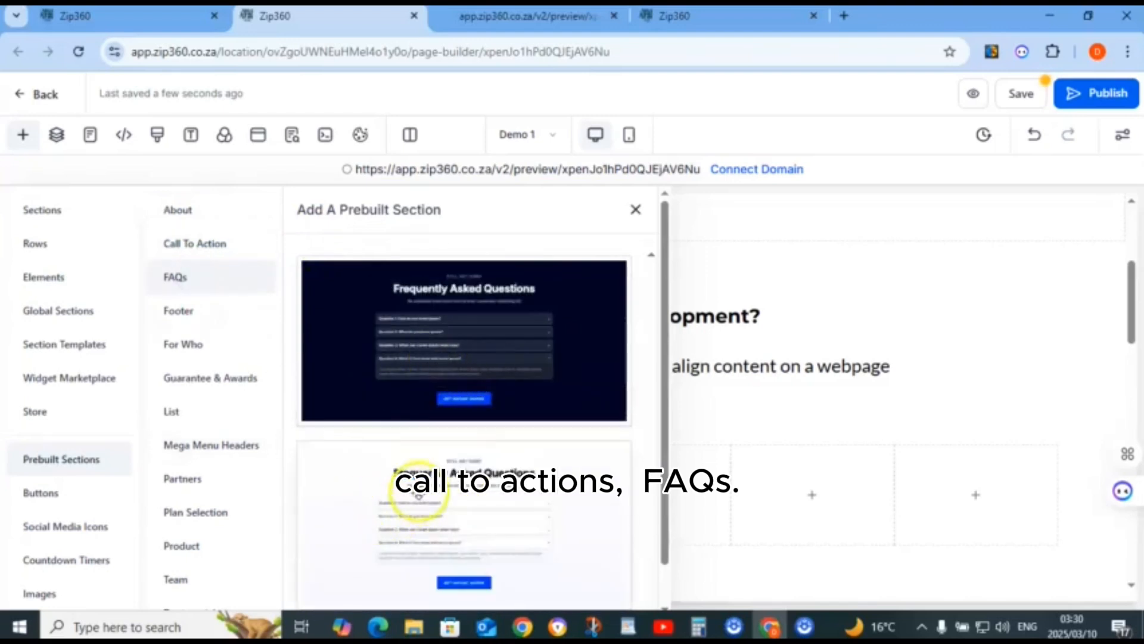
click(199, 314)
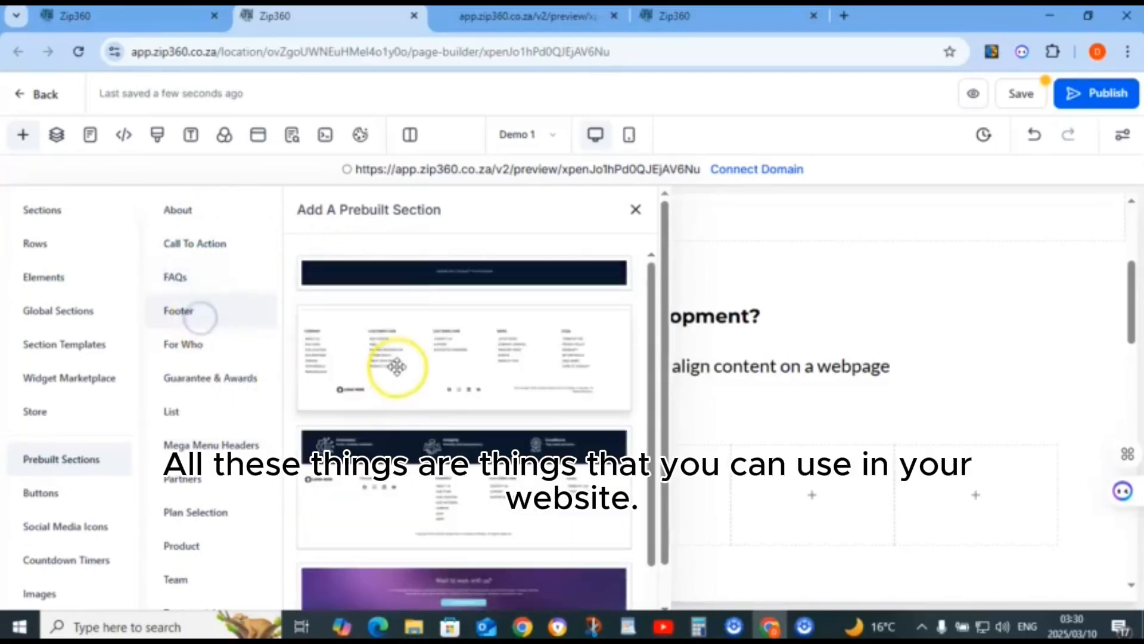
scroll(398, 364, down, 1)
scroll(404, 383, up, 1)
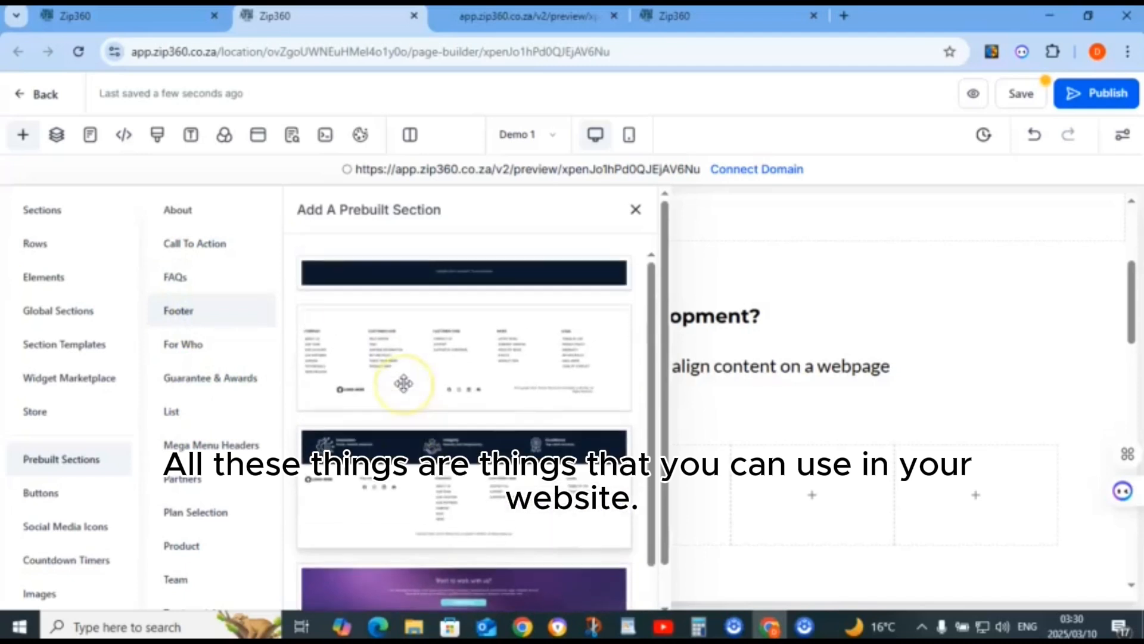
Look through the prebuilt section designs for For Who, Guarantee & Awards, and List
click(184, 342)
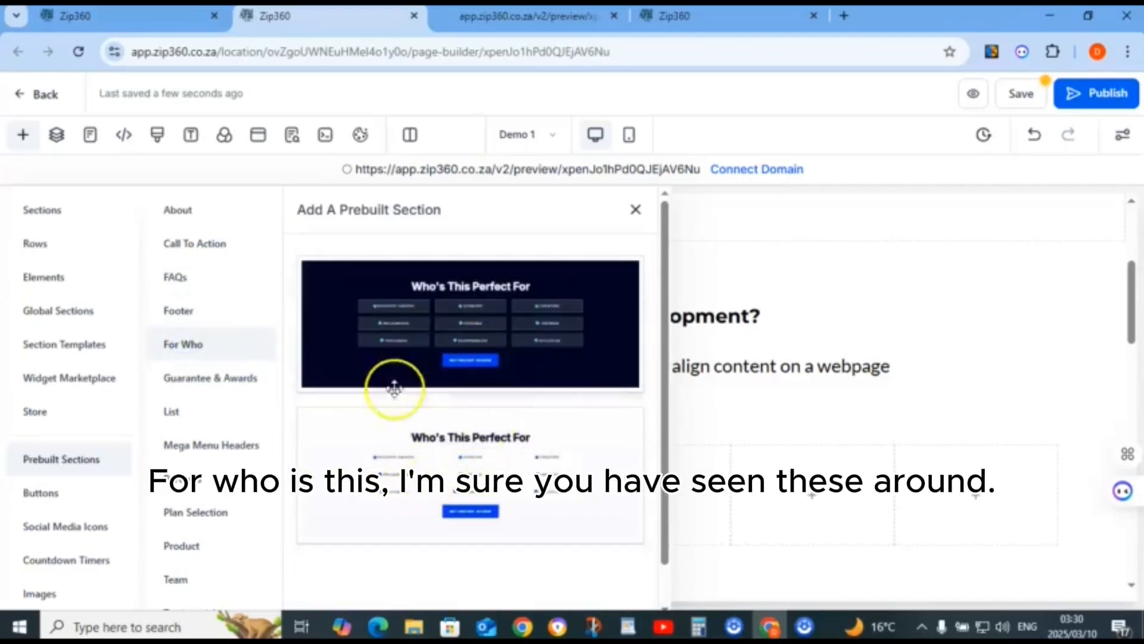
click(206, 379)
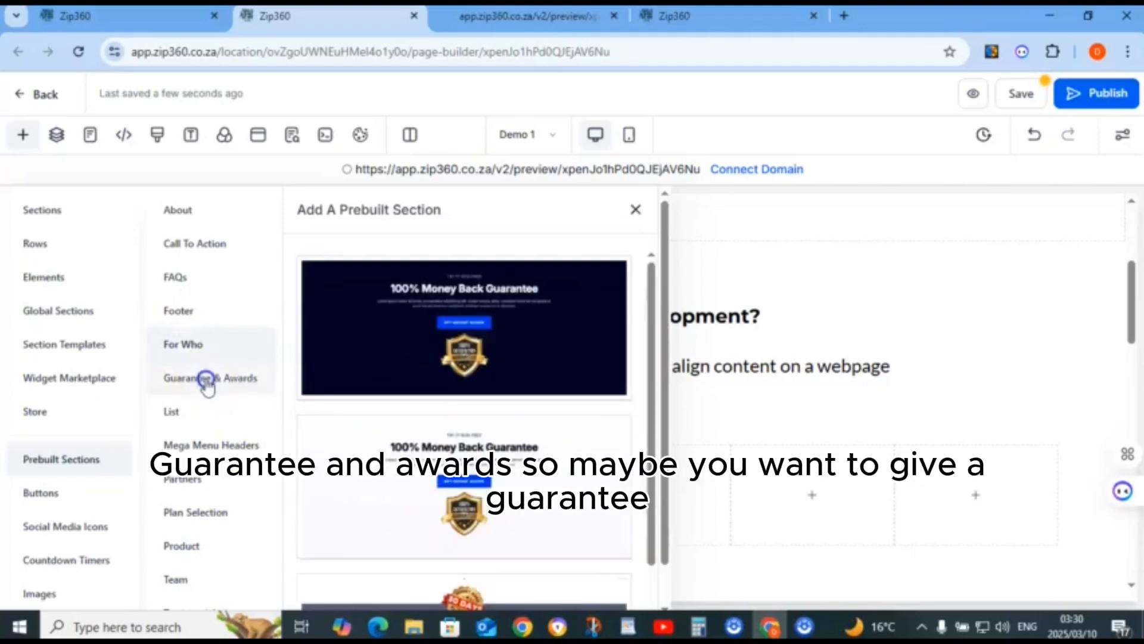
scroll(455, 386, down, 1)
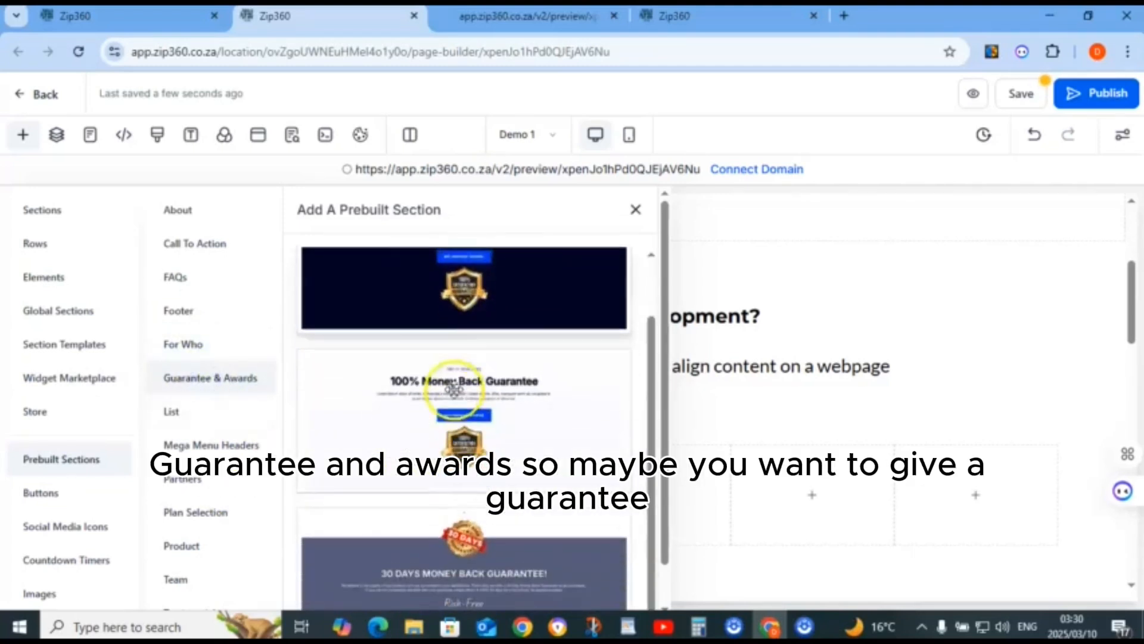
scroll(454, 391, up, 1)
scroll(454, 391, up, 1)
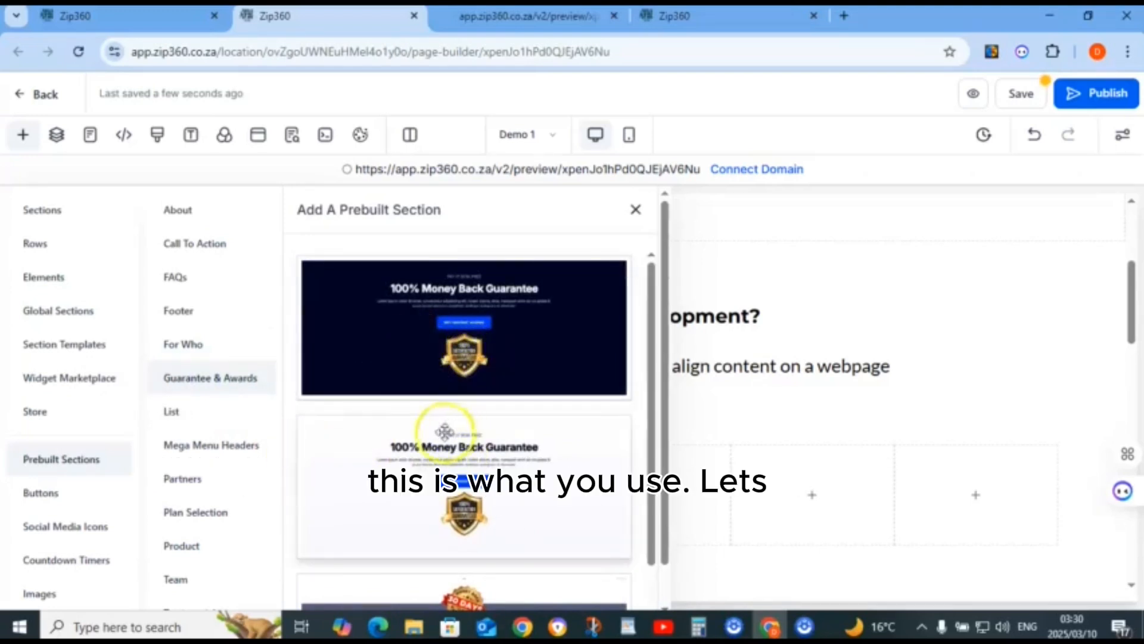
click(188, 414)
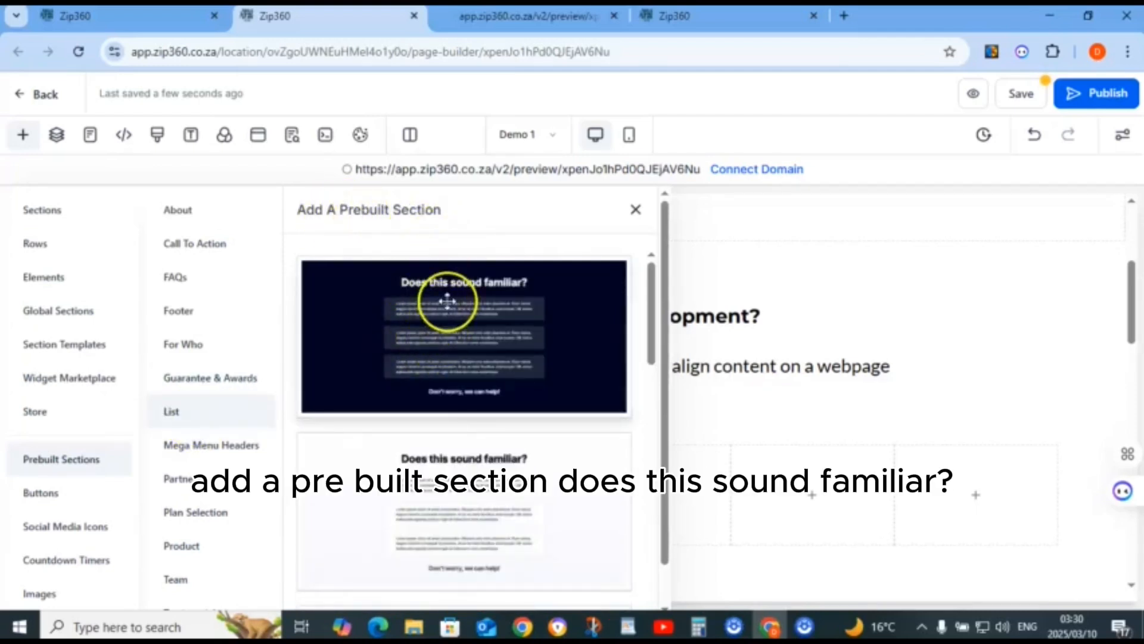
scroll(417, 490, down, 8)
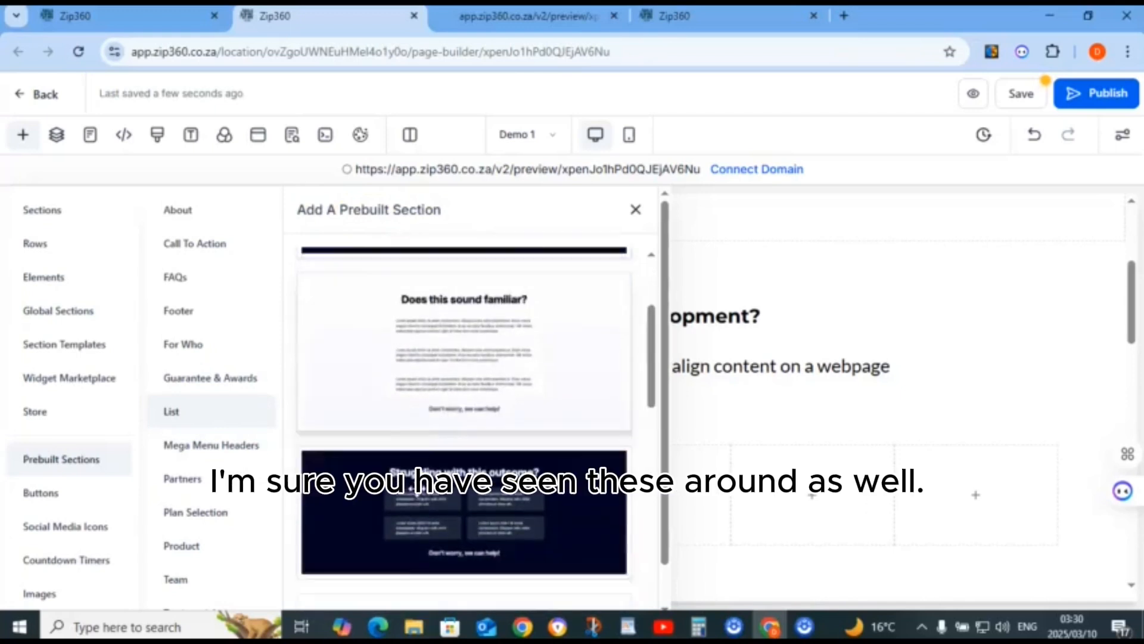
Examine the prebuilt Mega Menu Headers and compare them with the header on the plumber website's Home page, returning to Demo 1
click(216, 447)
scroll(452, 376, down, 3)
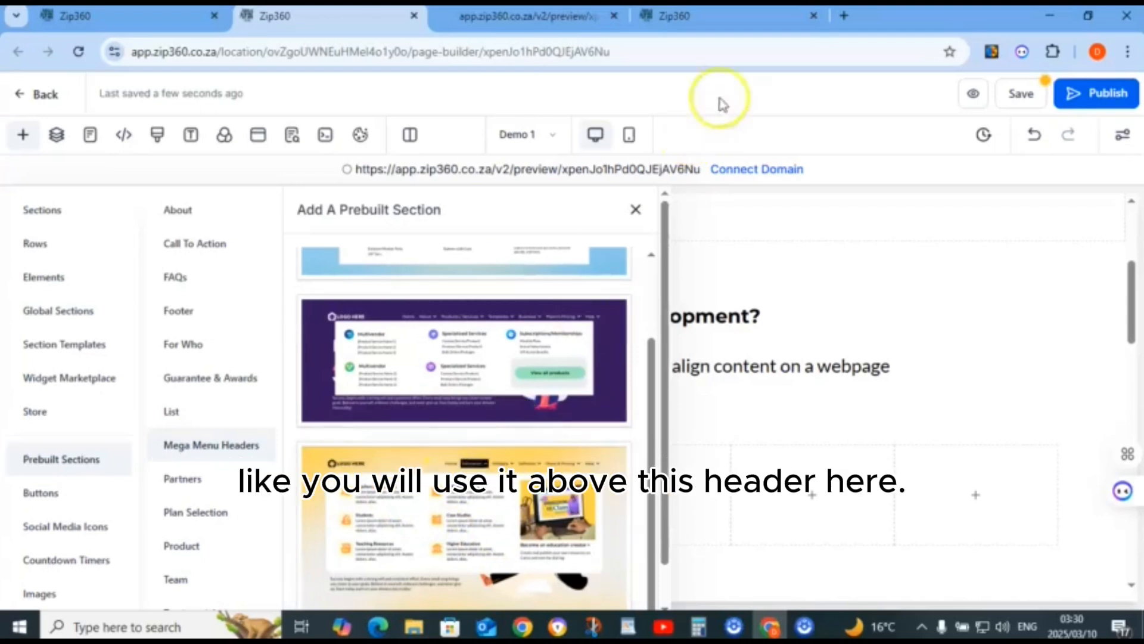
click(709, 19)
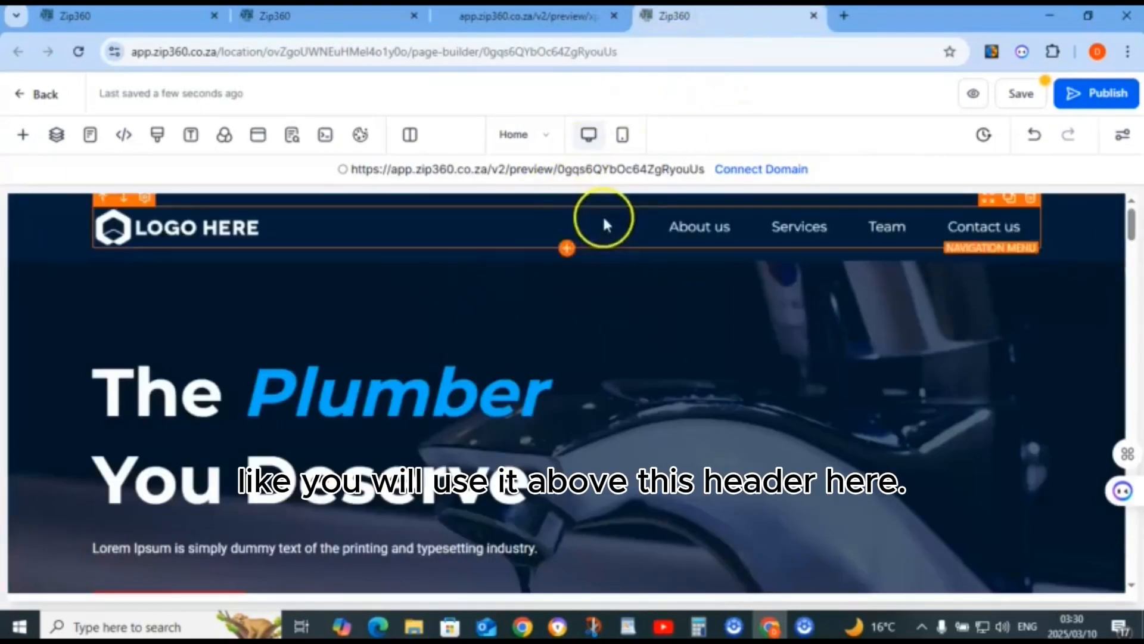
click(316, 17)
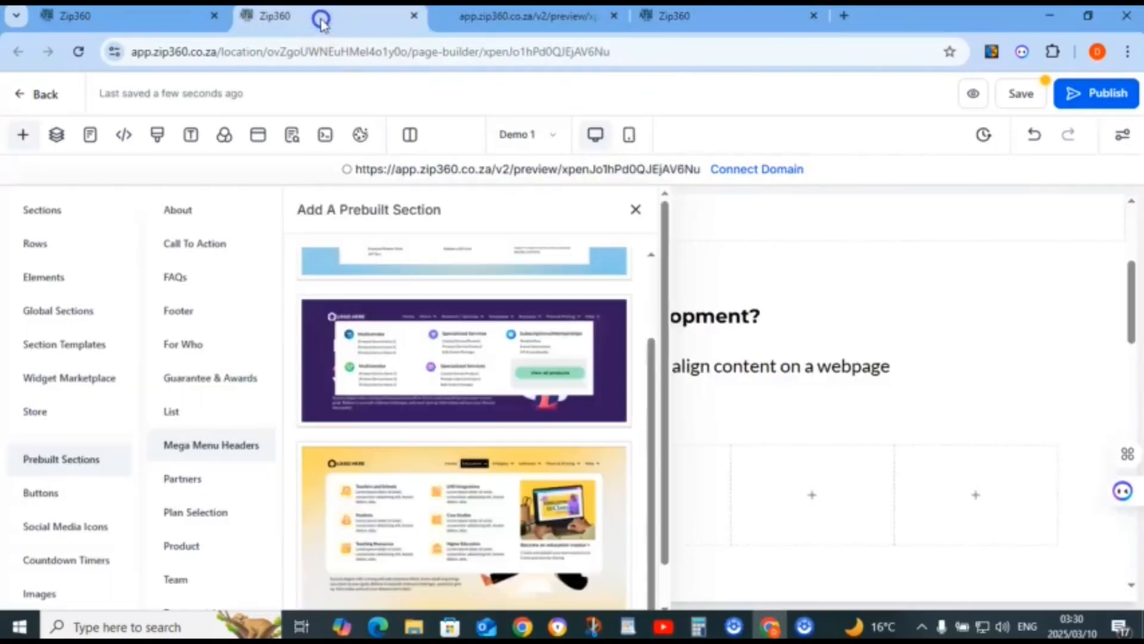
Review the prebuilt section designs for Partners, Plan Selection and Product
click(197, 484)
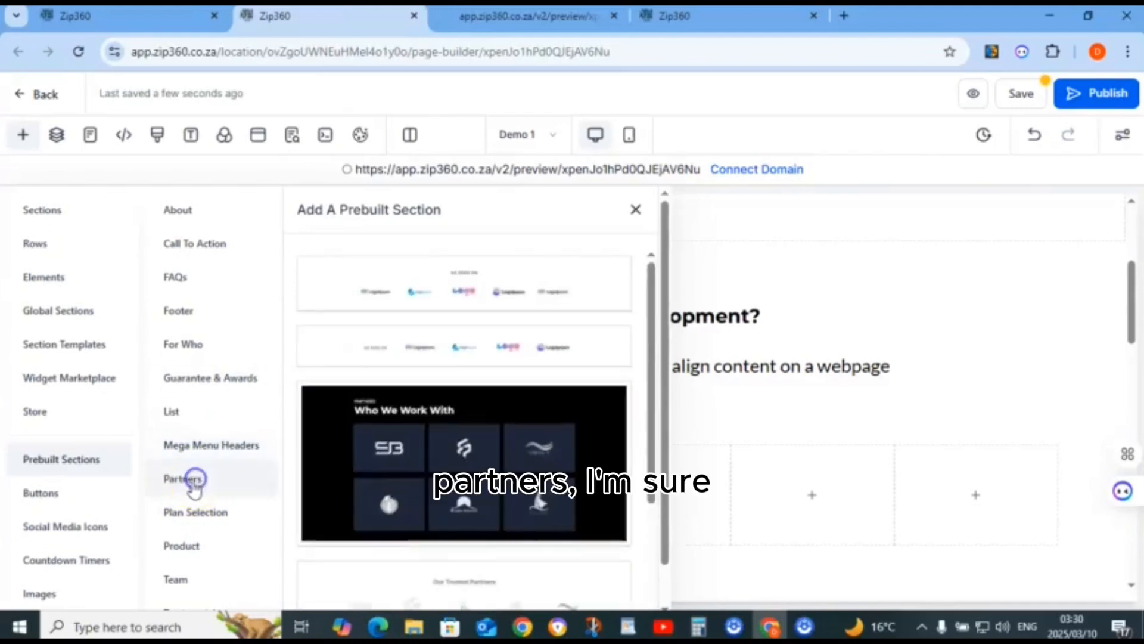
scroll(453, 328, down, 2)
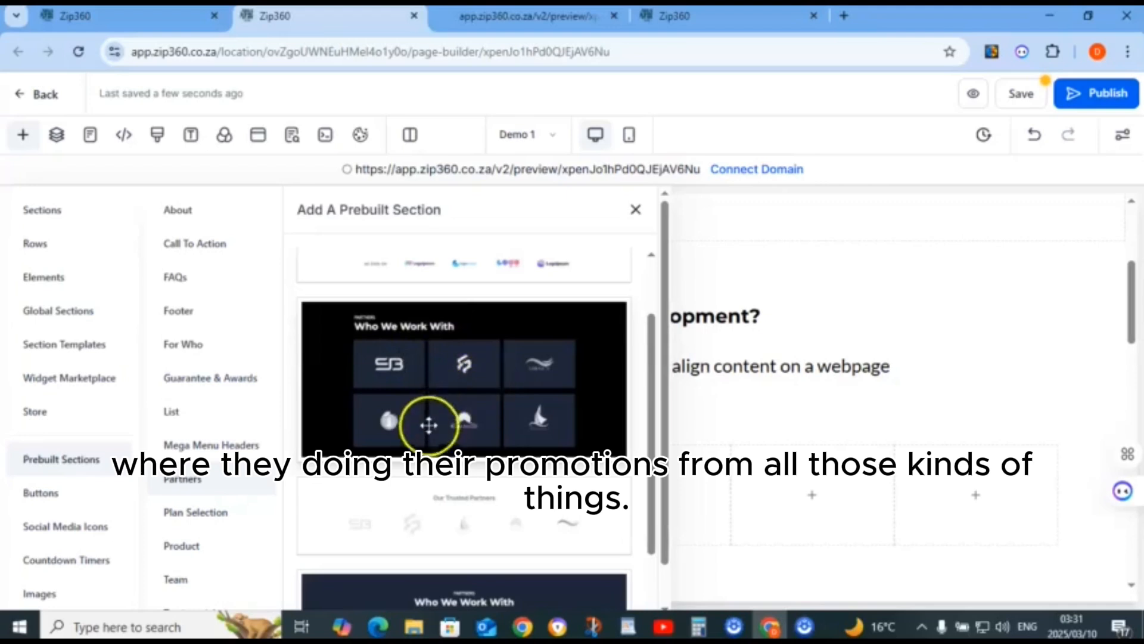
click(206, 513)
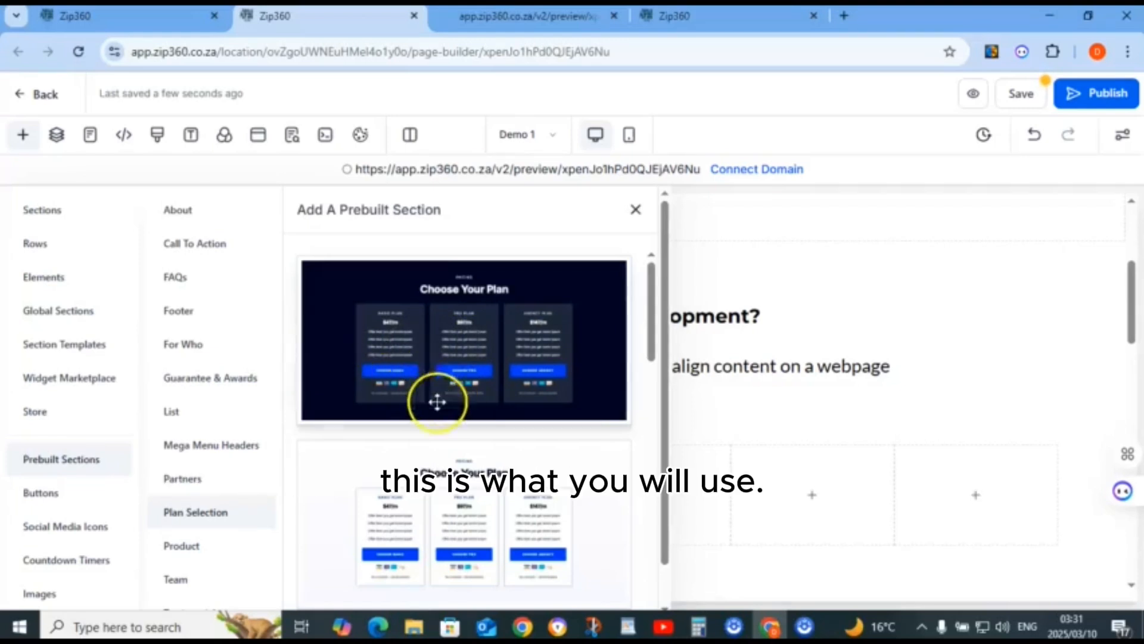
click(180, 545)
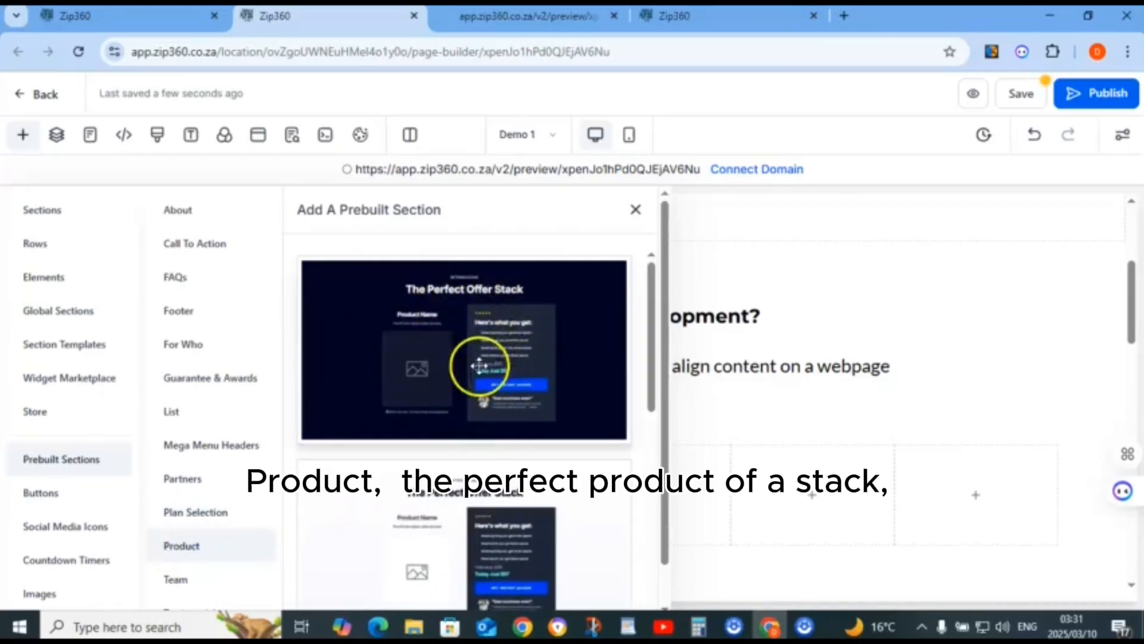
scroll(435, 507, down, 4)
scroll(457, 513, down, 3)
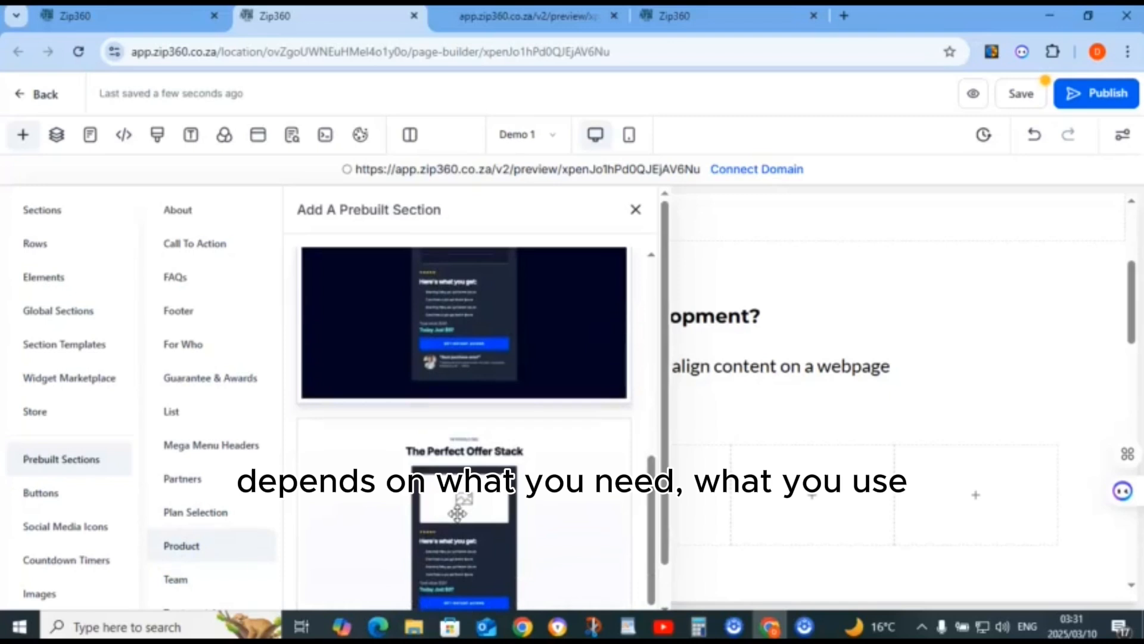
scroll(457, 512, down, 1)
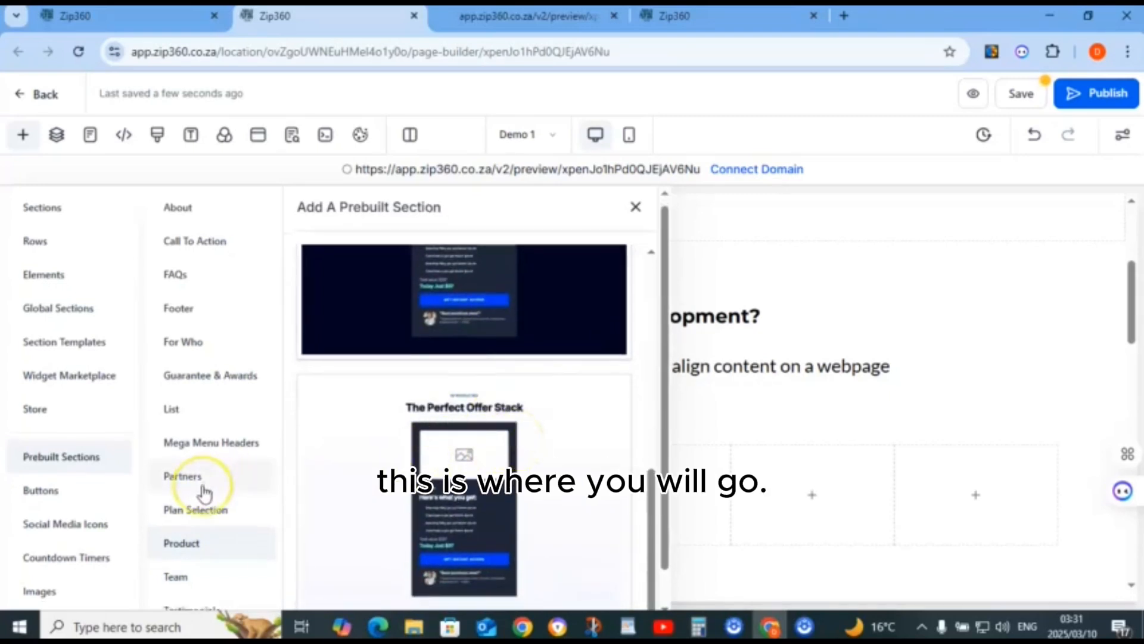
View the prebuilt section designs for Team, Testimonials and Welcome
click(179, 533)
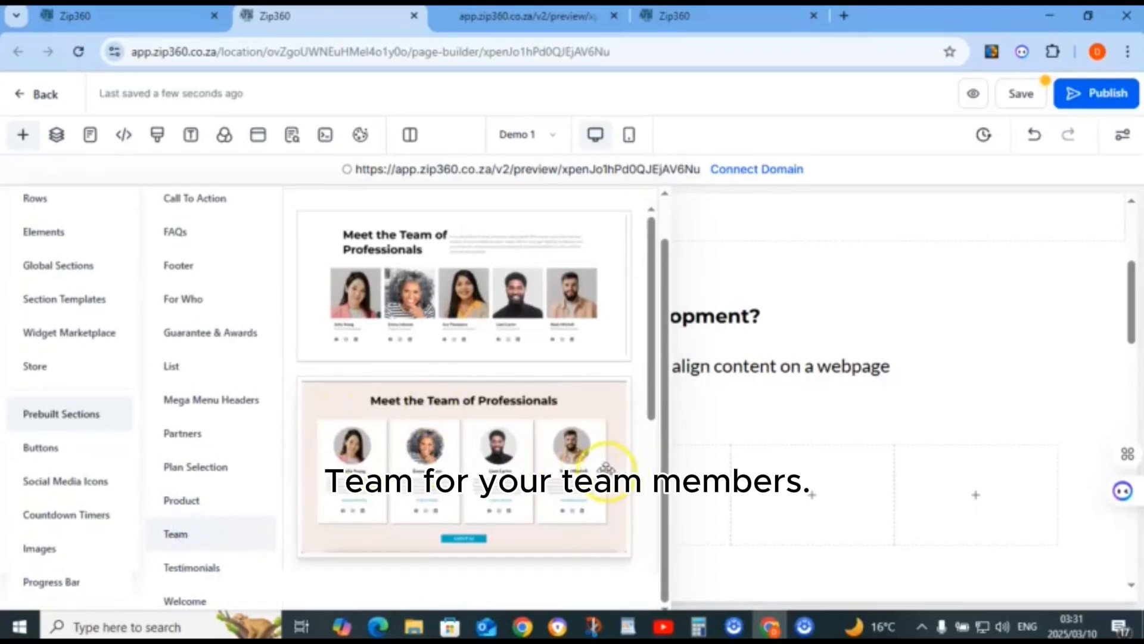
click(203, 566)
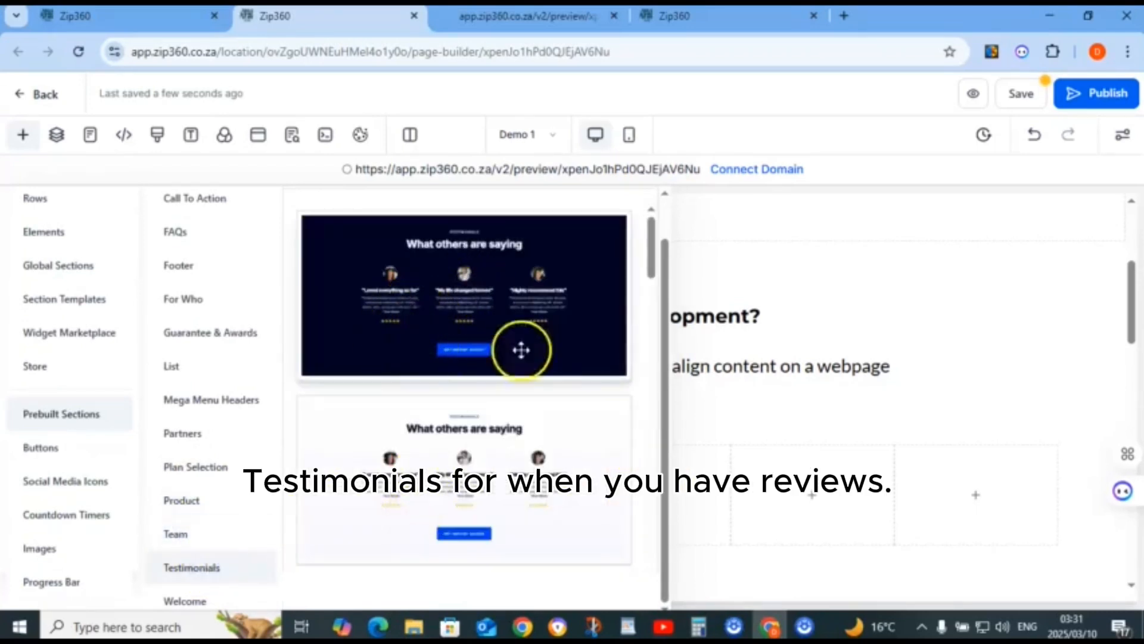
click(183, 601)
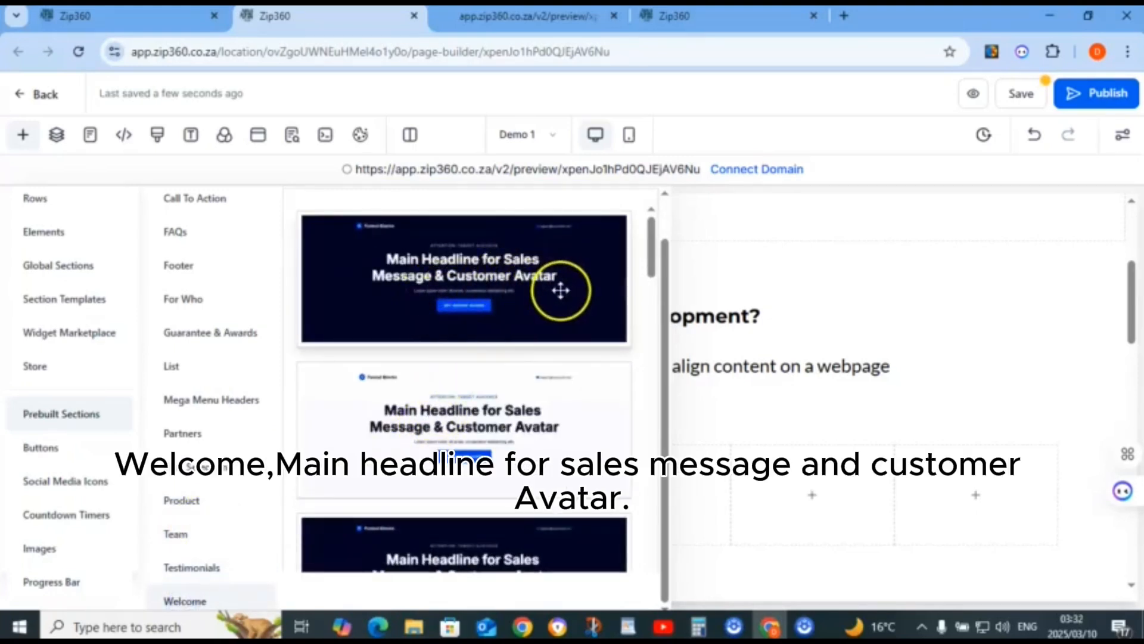
Browse the ready-made button styles and the social media icon sets
click(51, 456)
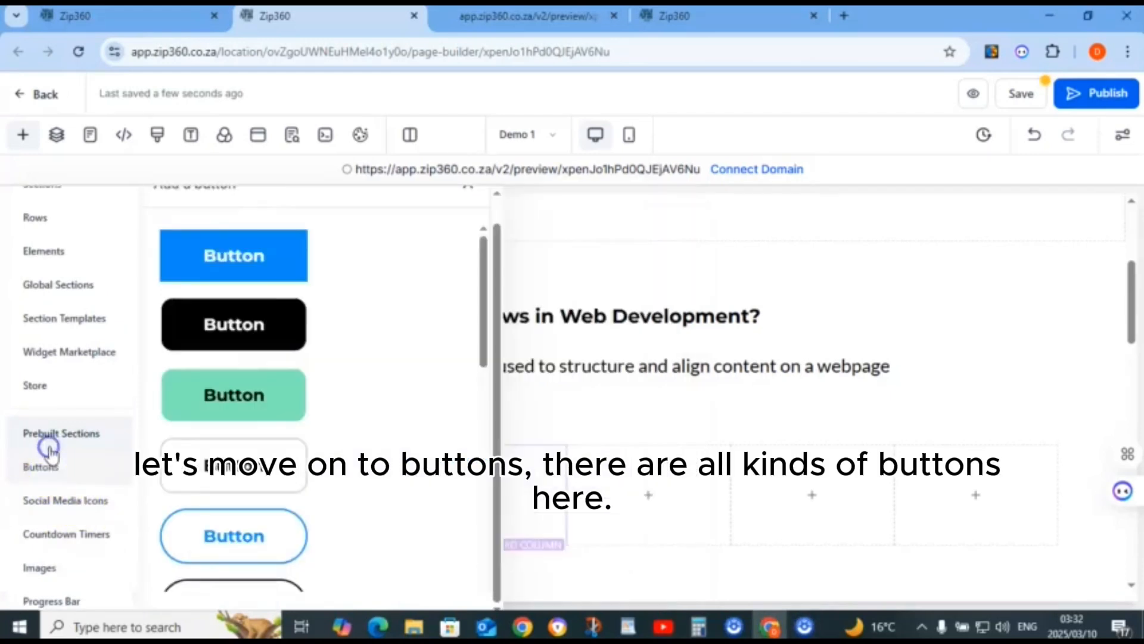
scroll(283, 299, down, 2)
scroll(283, 299, down, 6)
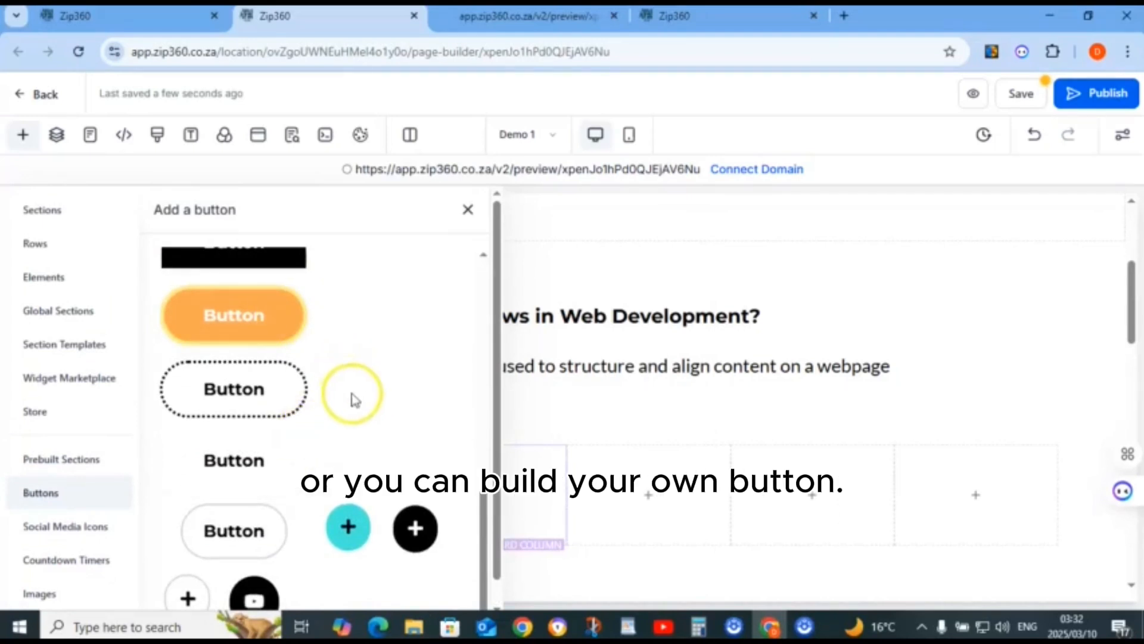
scroll(320, 373, down, 1)
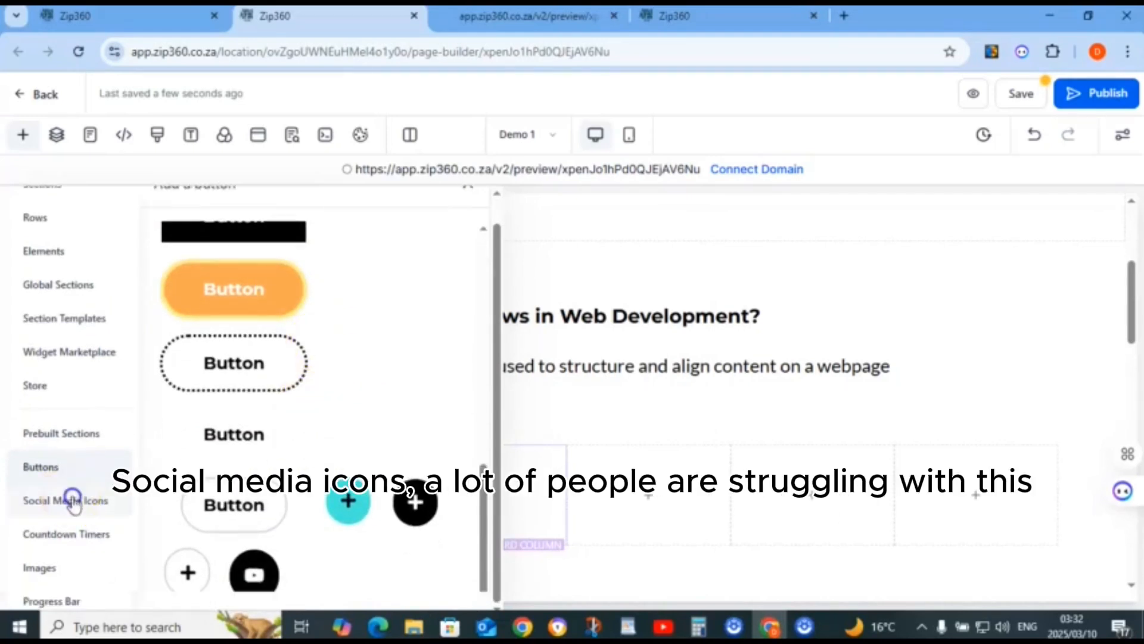
click(71, 500)
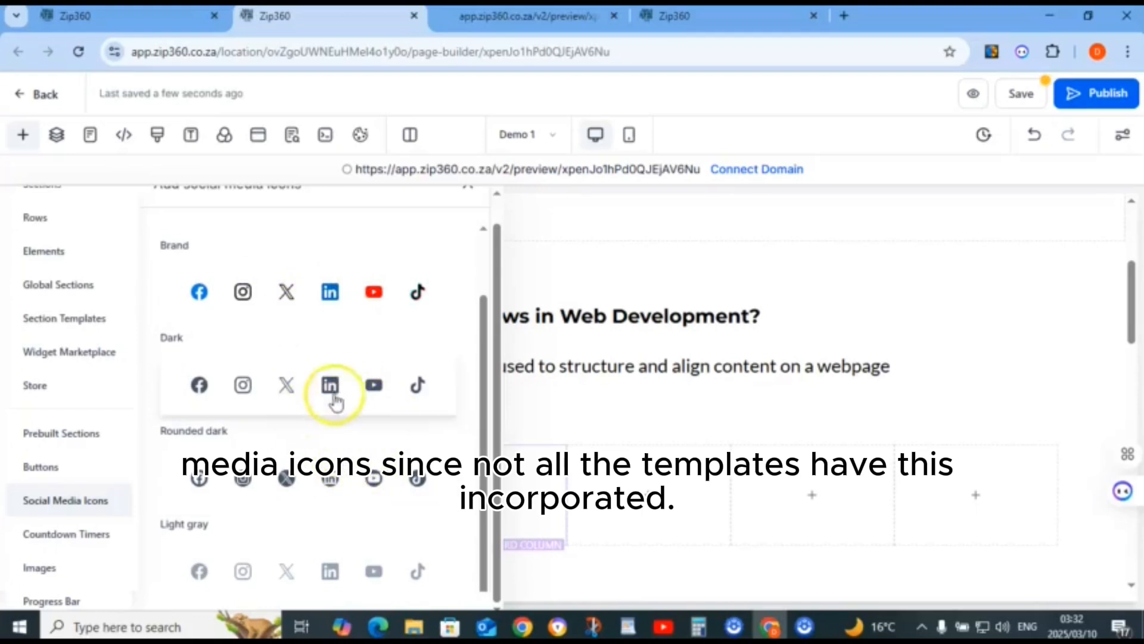
Examine the available progress bar styles and the image layouts that can be added to the page
click(54, 599)
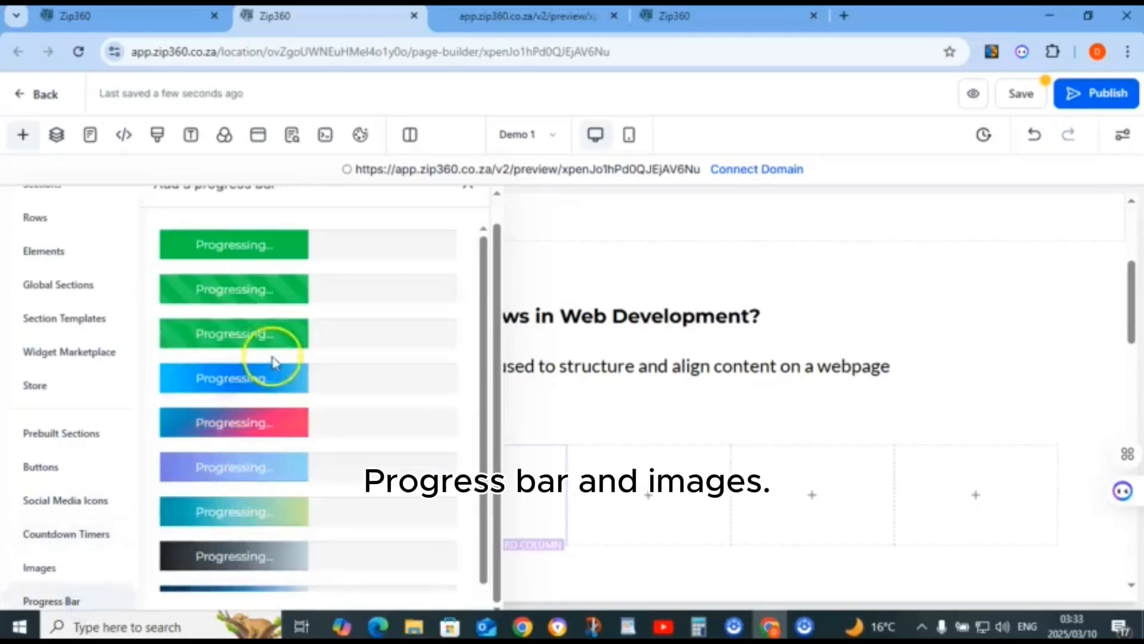
click(57, 571)
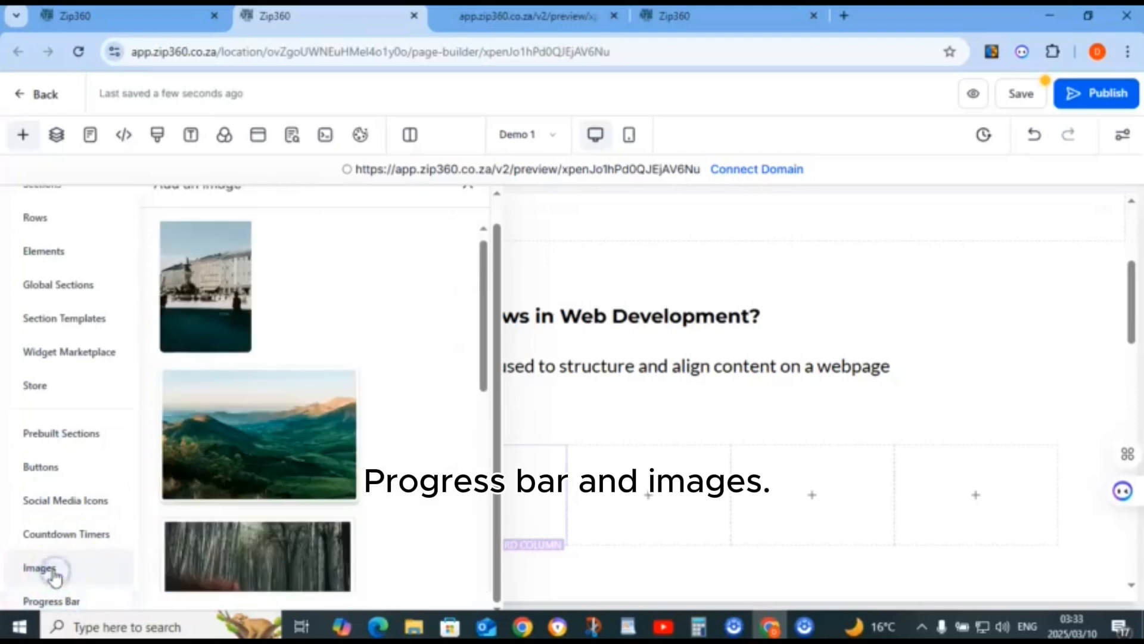
scroll(264, 331, down, 5)
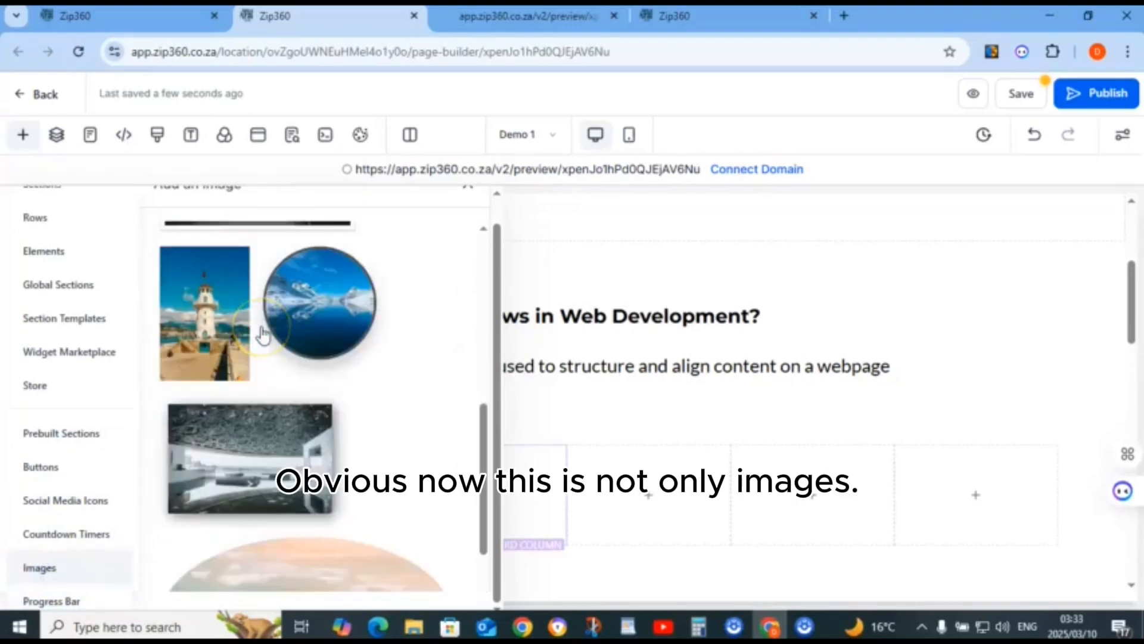
scroll(264, 331, up, 5)
scroll(265, 335, down, 3)
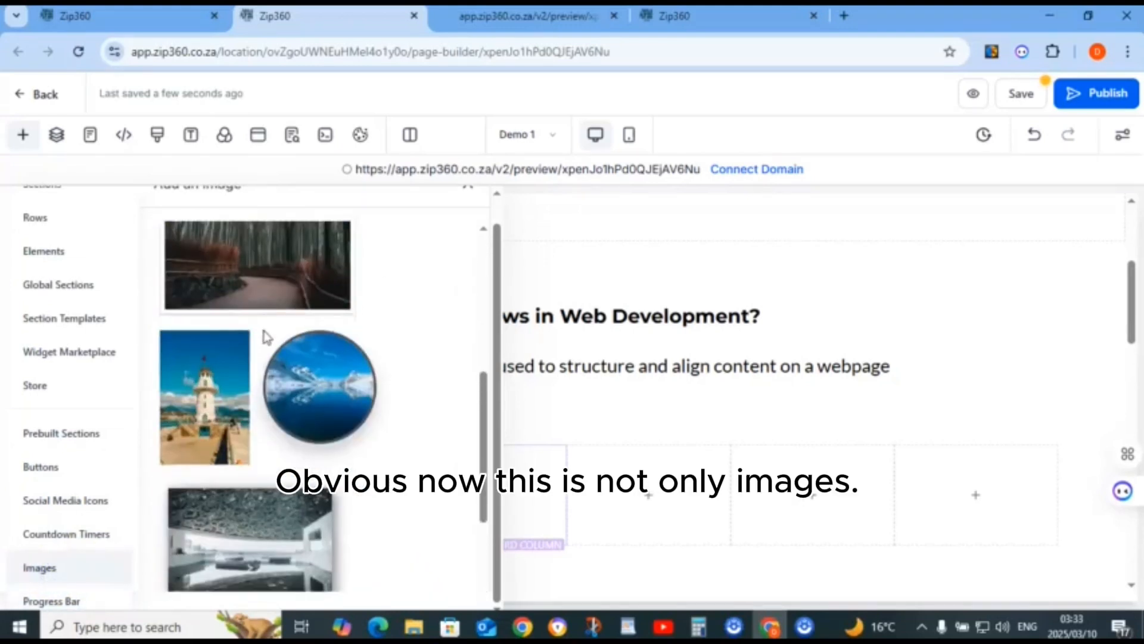
scroll(267, 337, up, 5)
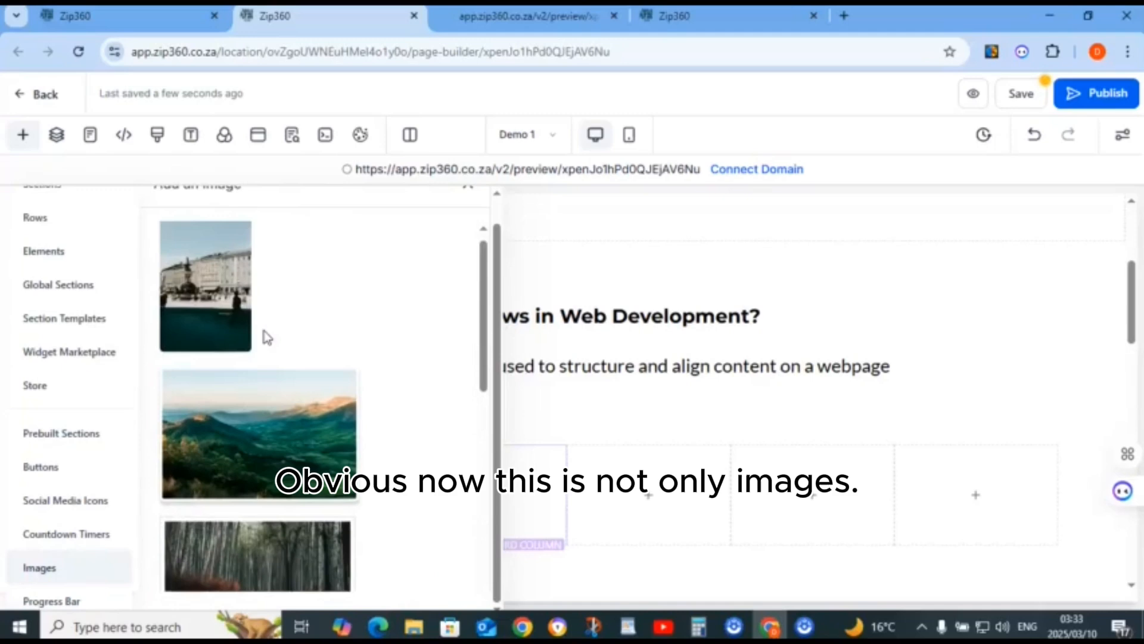
On the plumbing site's Home page, select the Service & Repair image and open the media library from its image options
click(688, 17)
scroll(646, 322, down, 5)
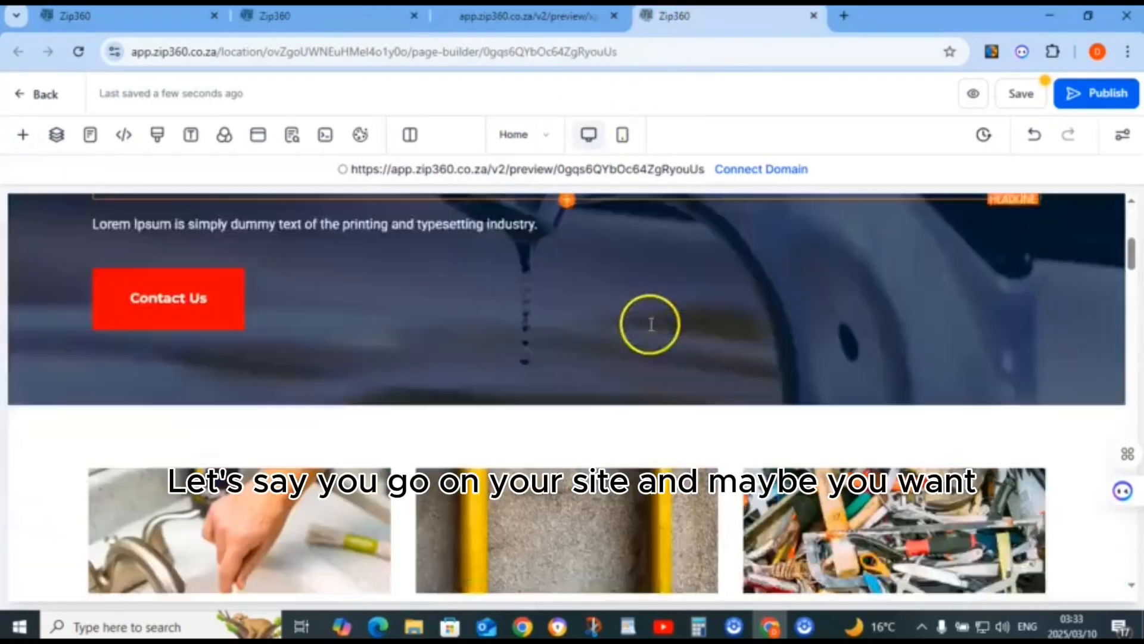
scroll(653, 326, down, 3)
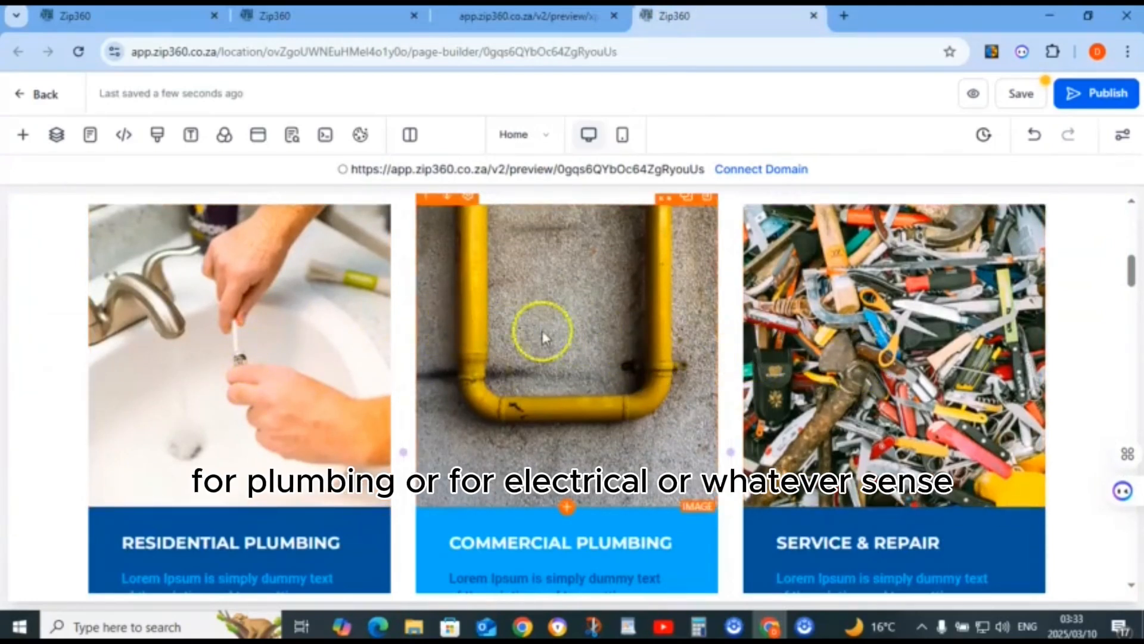
scroll(637, 345, down, 4)
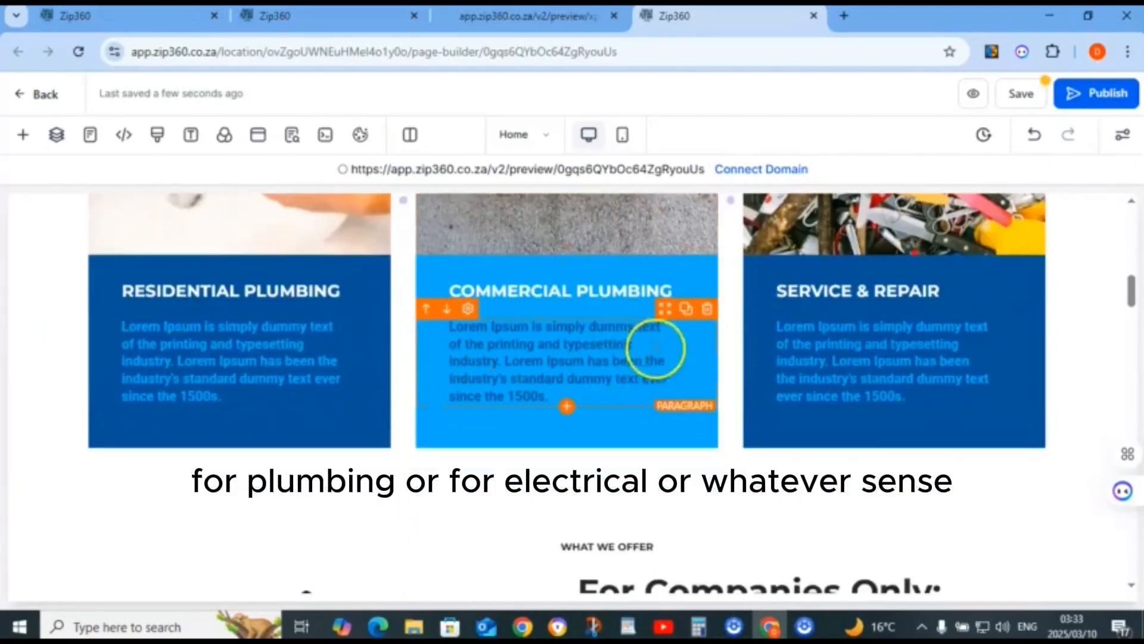
scroll(844, 366, up, 4)
click(844, 373)
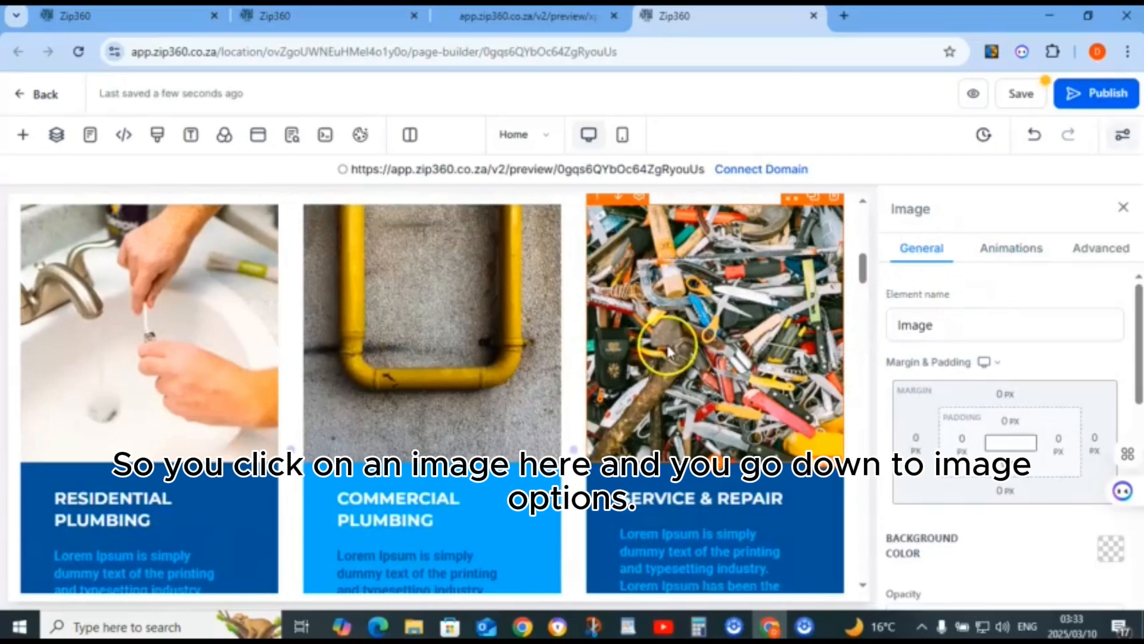
scroll(894, 399, down, 3)
scroll(894, 398, down, 4)
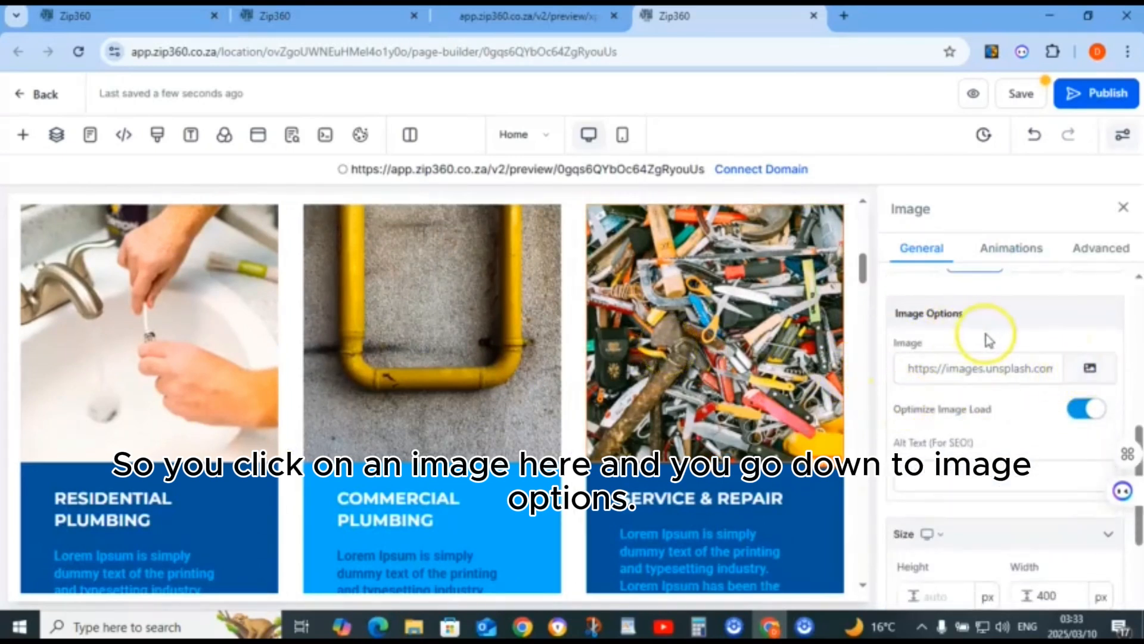
click(1088, 370)
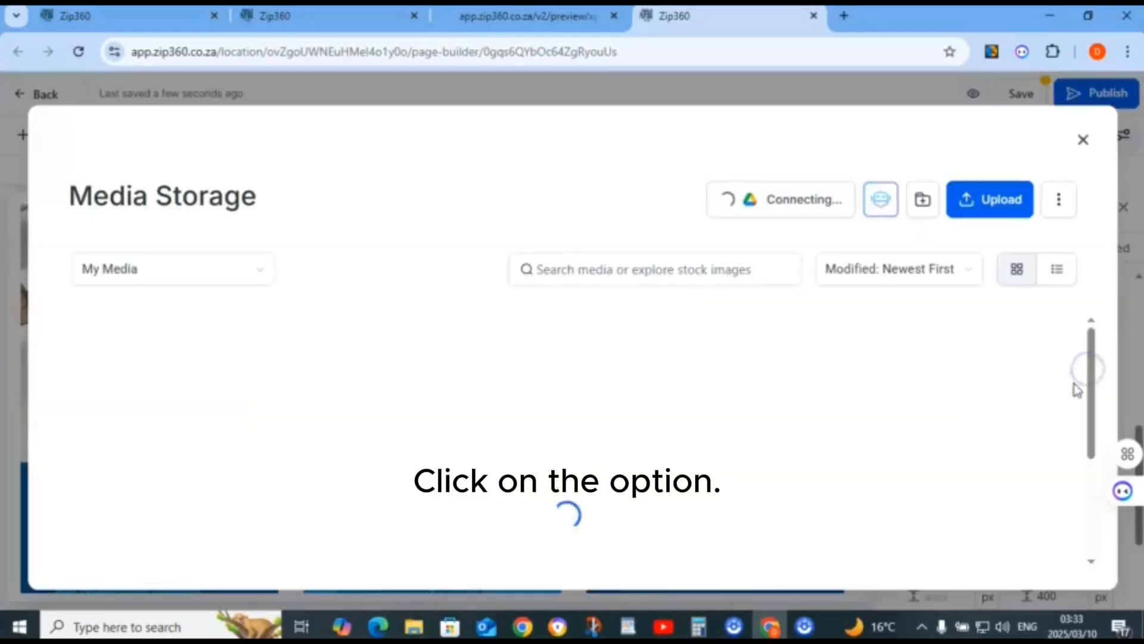
Switch the media source to Unsplash and search its stock images for "plumbing"
click(266, 270)
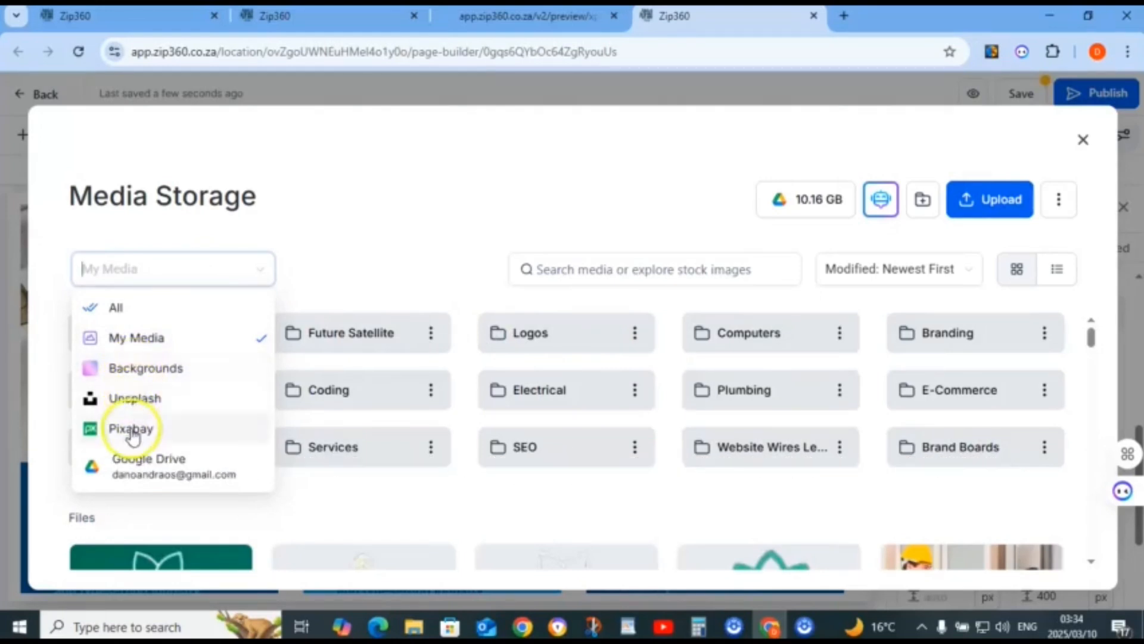
click(133, 398)
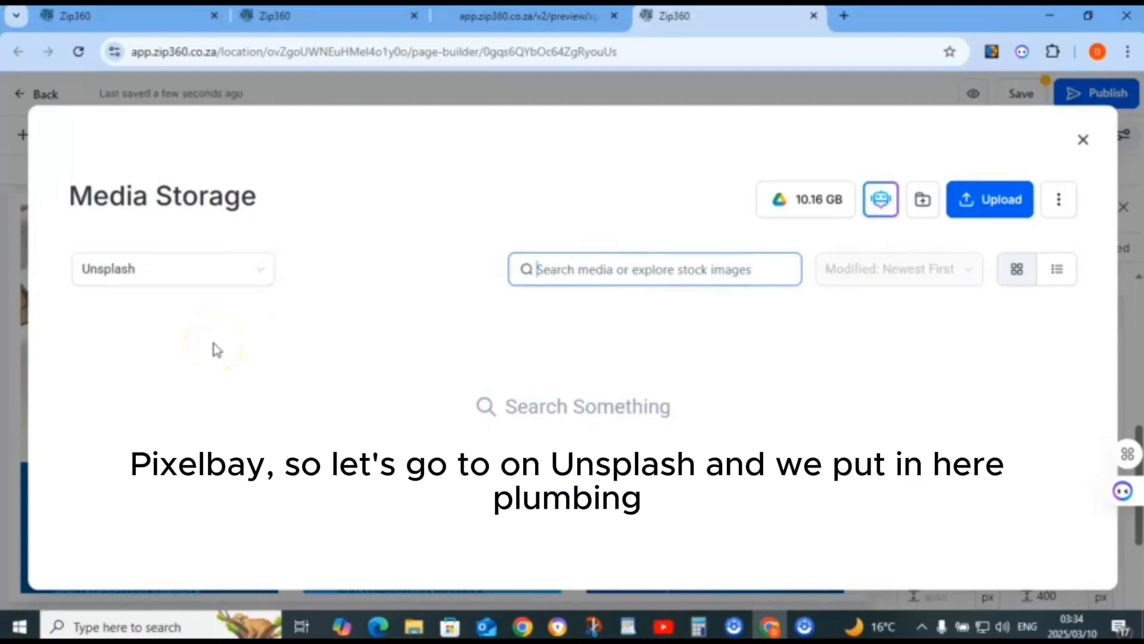
text(plumbing)
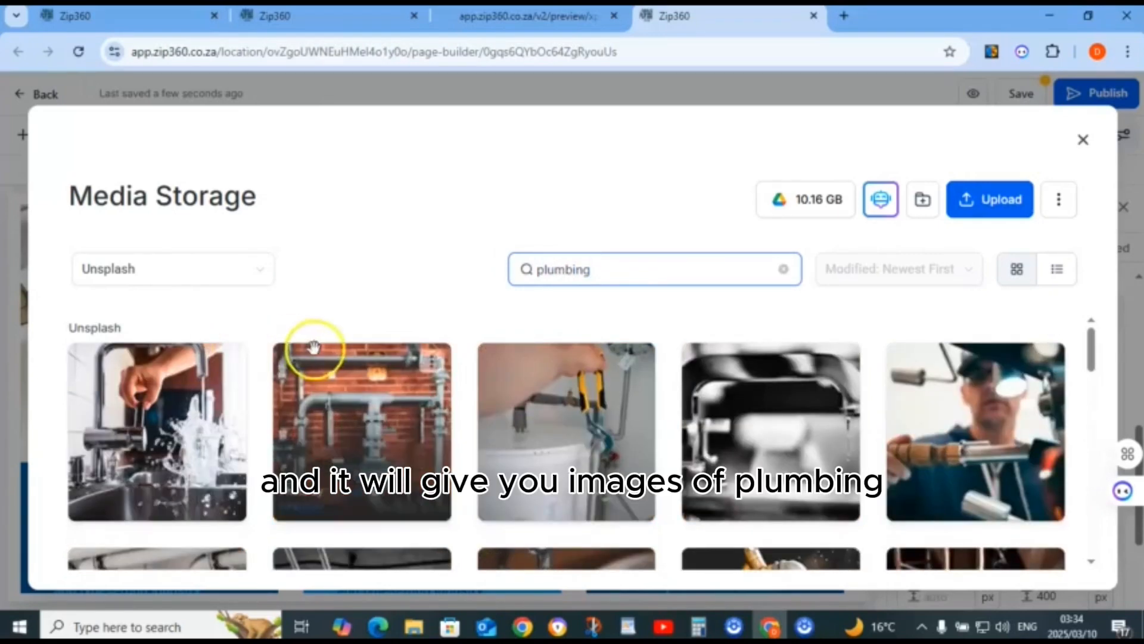
scroll(503, 388, down, 5)
scroll(503, 397, down, 2)
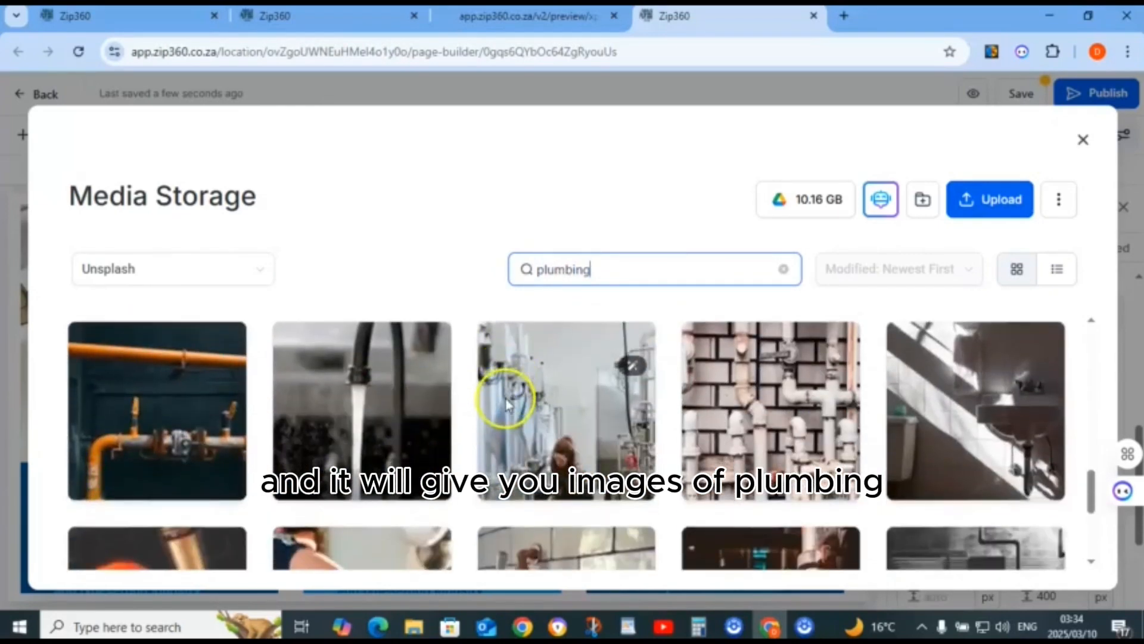
Search the Unsplash images for "electrical", look through them and close the media library without choosing one
drag(608, 271, 534, 279)
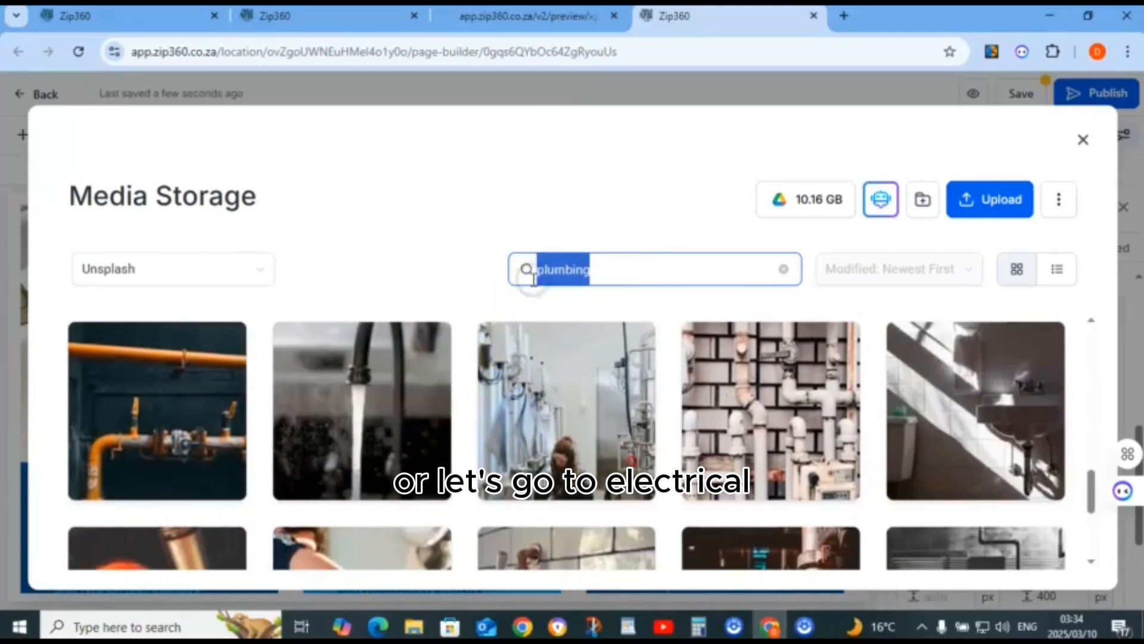
text(electrical)
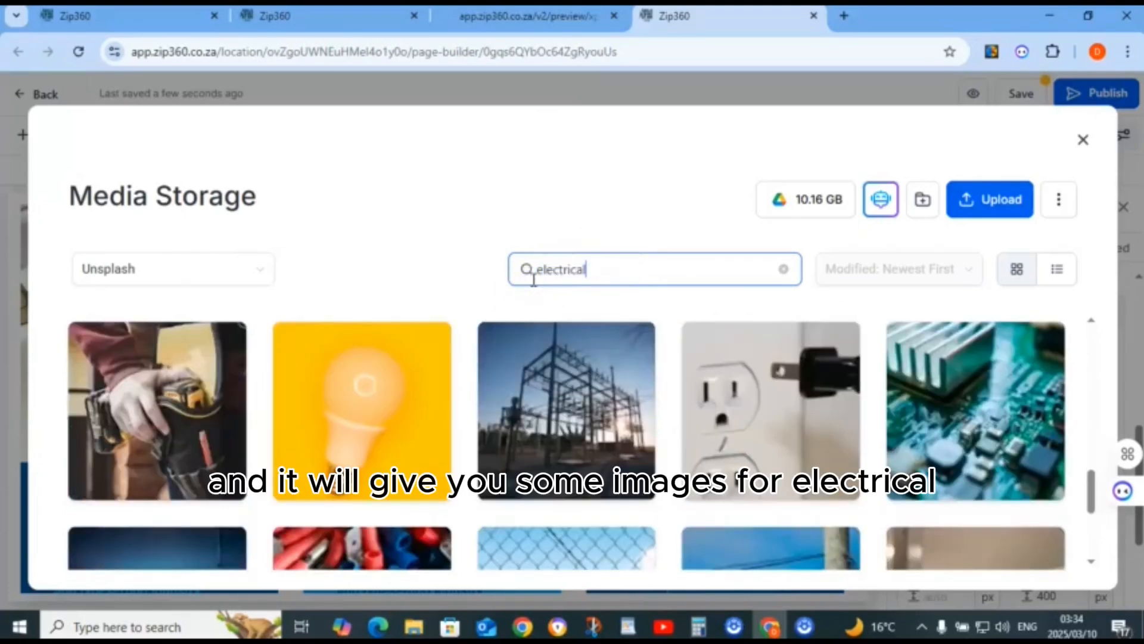
scroll(698, 383, down, 3)
scroll(701, 385, up, 3)
scroll(701, 385, up, 6)
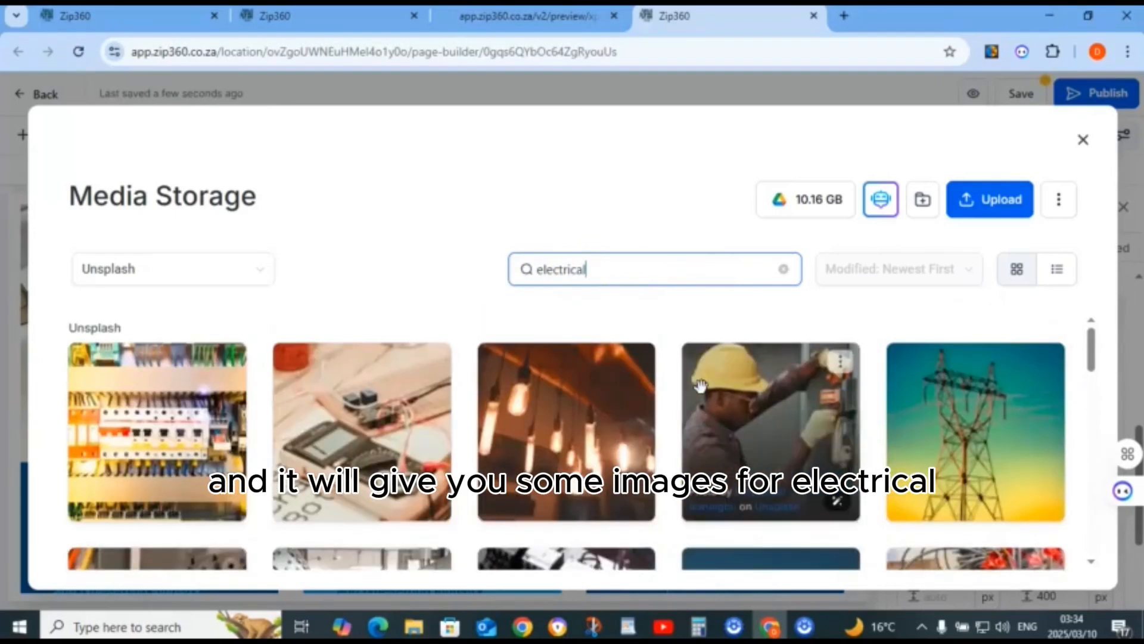
click(1081, 140)
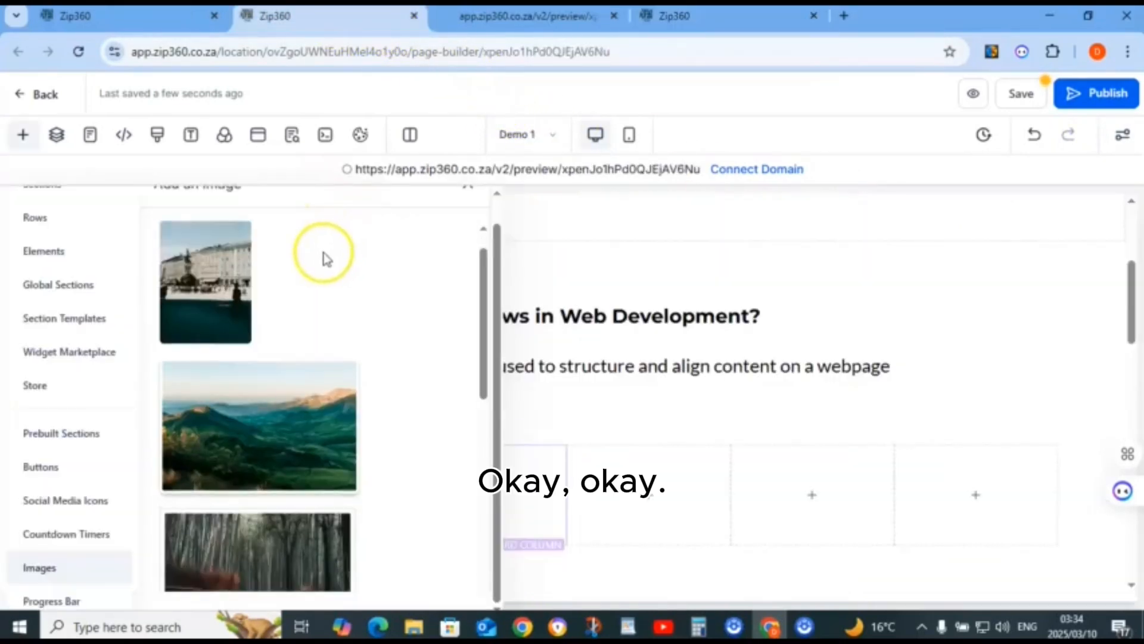
Read the Demo 1 page's explanation of choosing a domain name, picking a registrar, checking availability and paying
scroll(184, 335, down, 3)
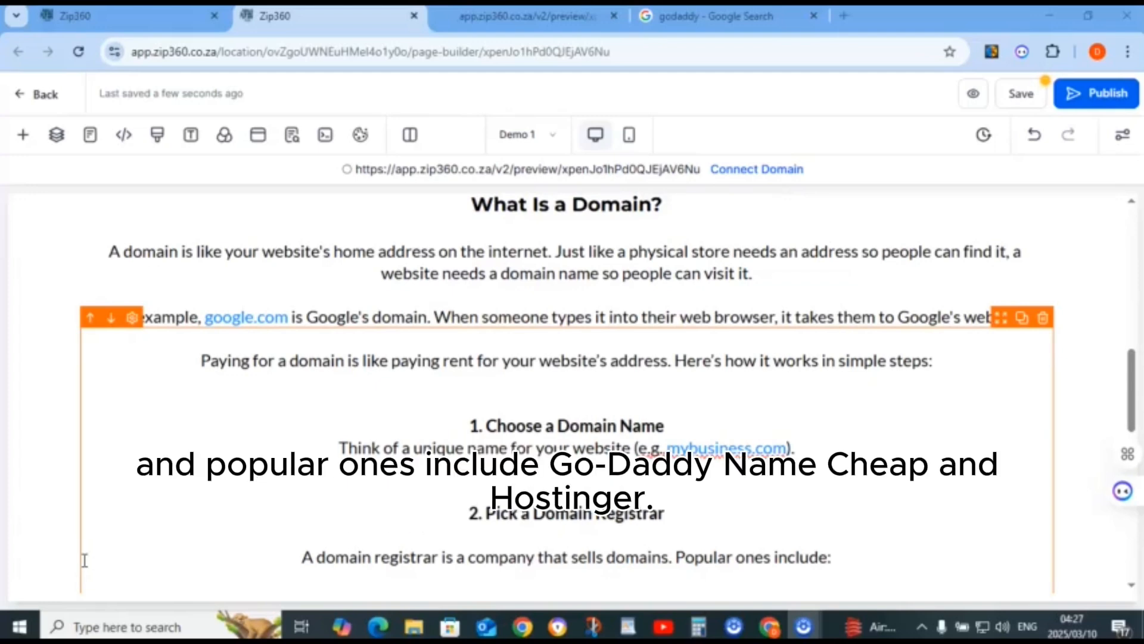
scroll(109, 573, down, 3)
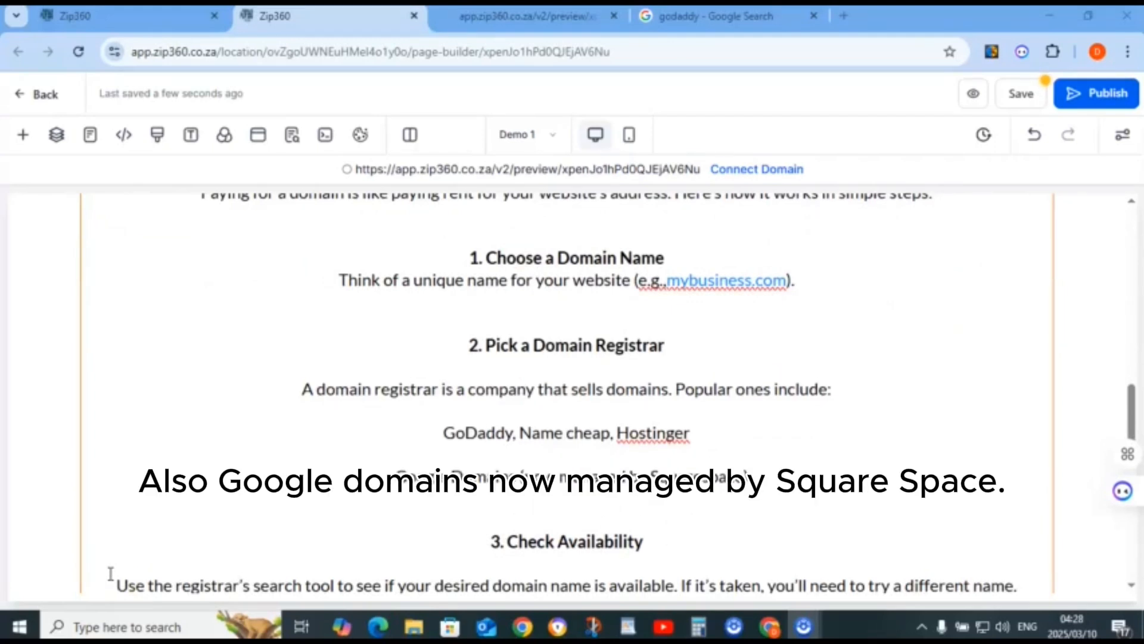
scroll(110, 573, down, 2)
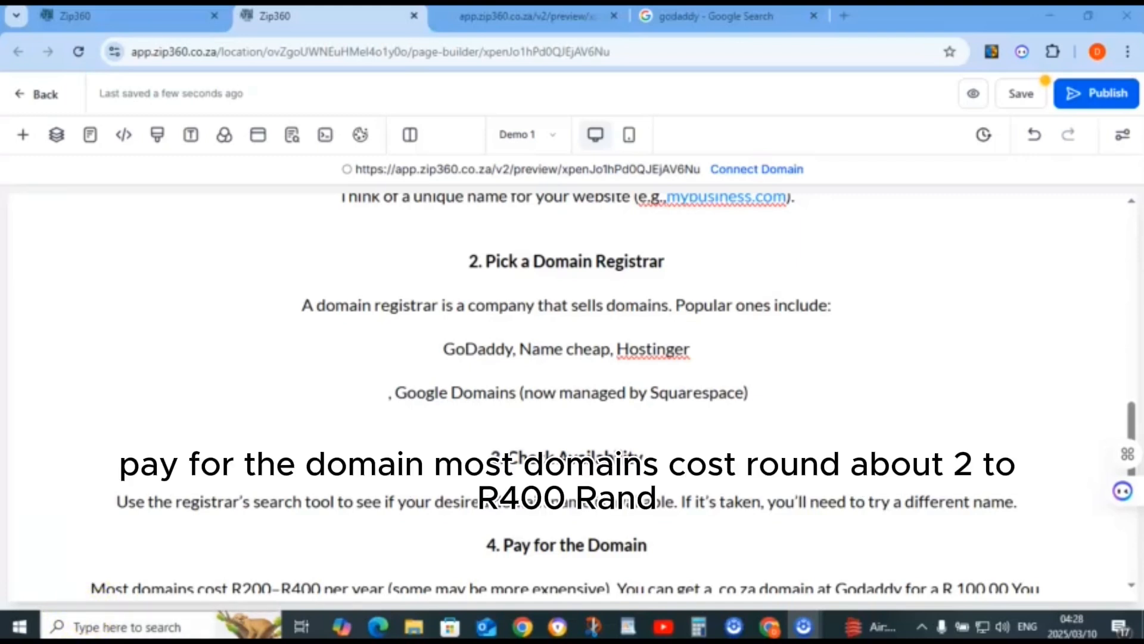
scroll(368, 487, down, 2)
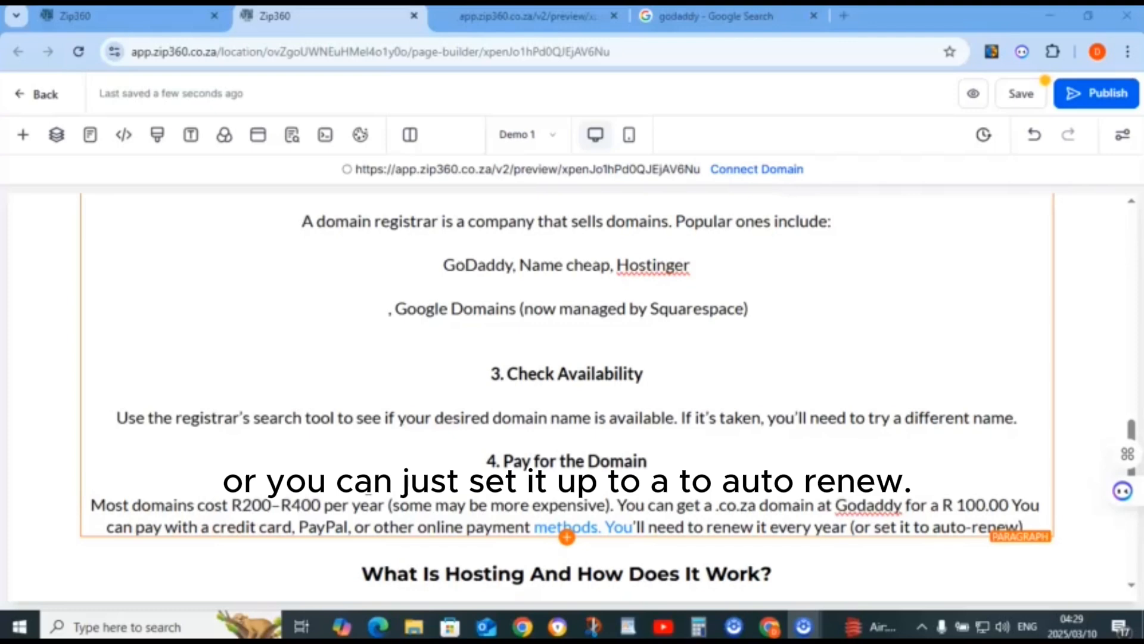
On GoDaddy's official site, search for the domain peterpancatering.co.za and add peterpancatering.com to the cart
click(686, 23)
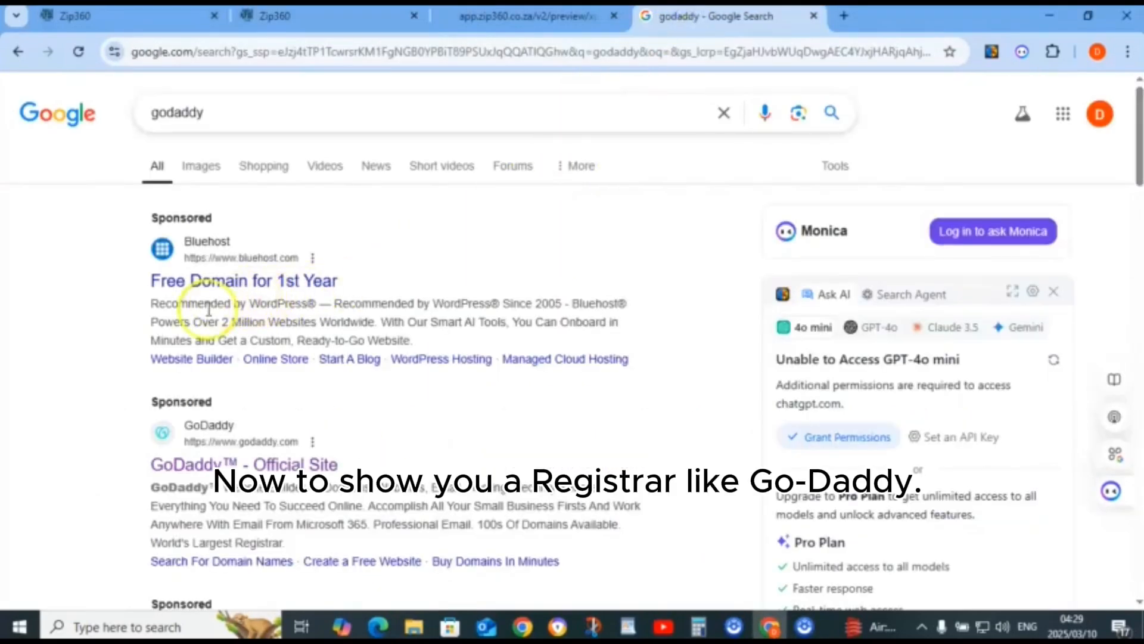
click(179, 467)
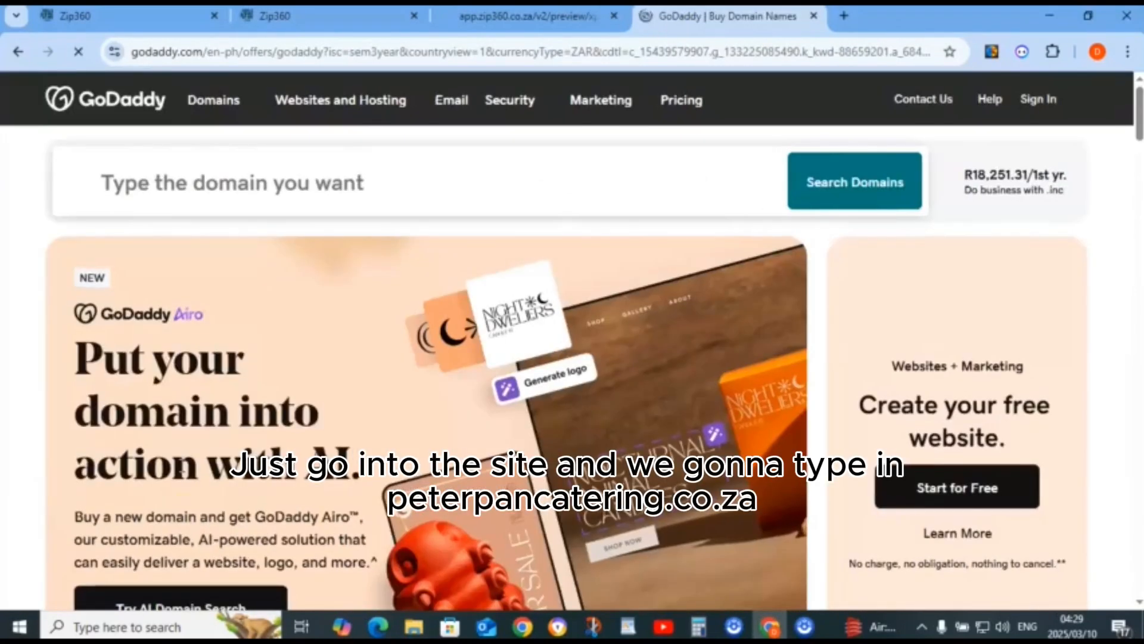
click(320, 180)
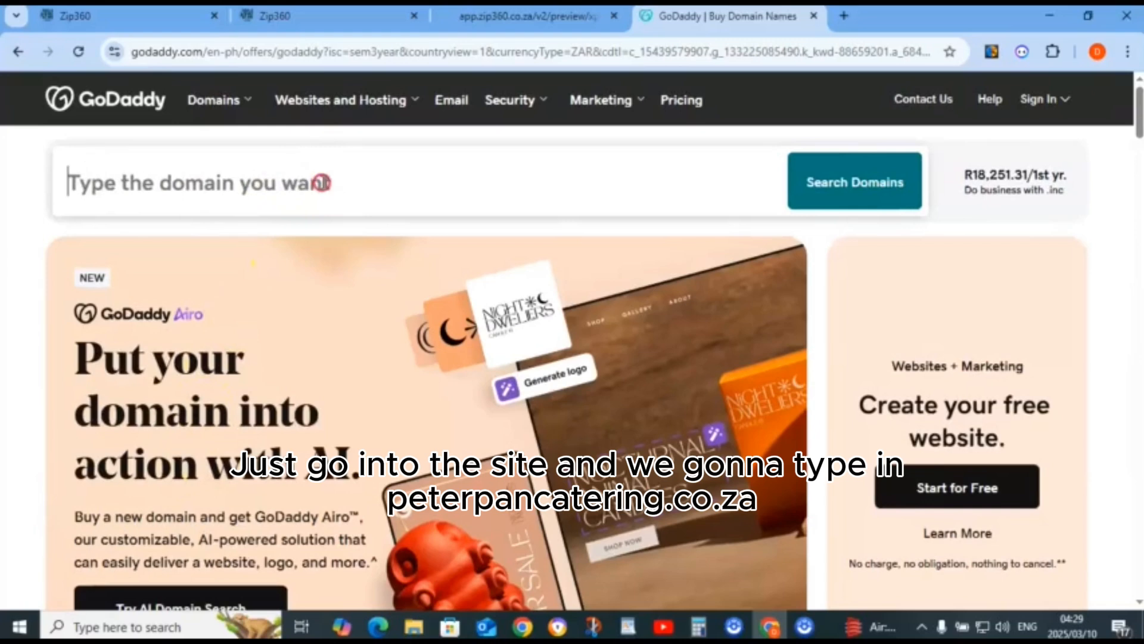
right_click(325, 182)
click(349, 350)
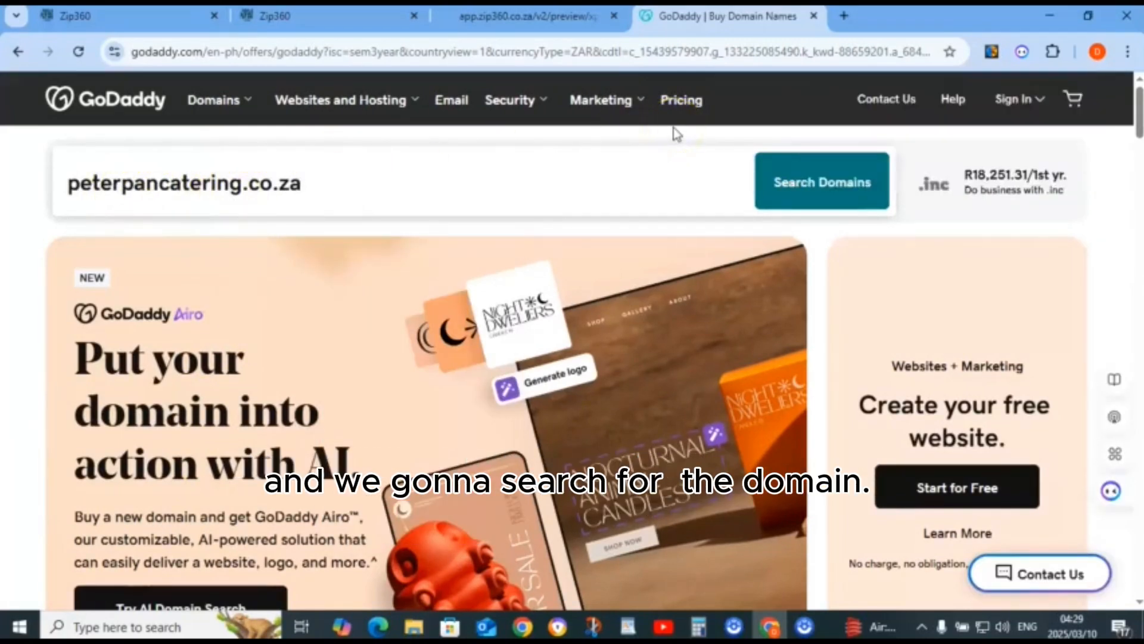
click(849, 178)
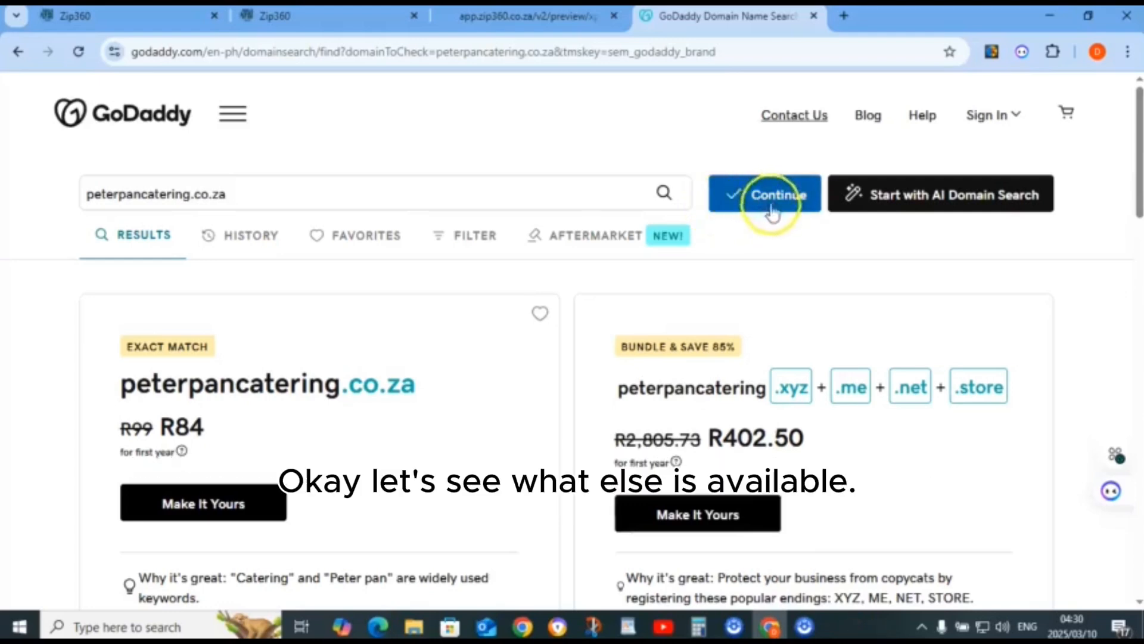
scroll(684, 390, down, 5)
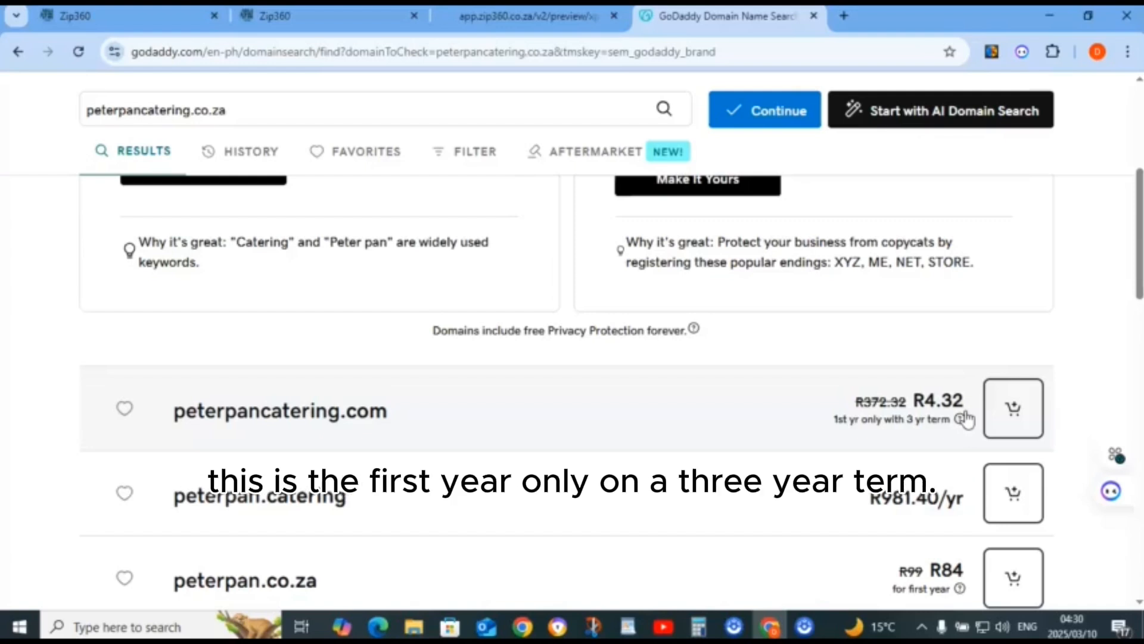
click(1004, 407)
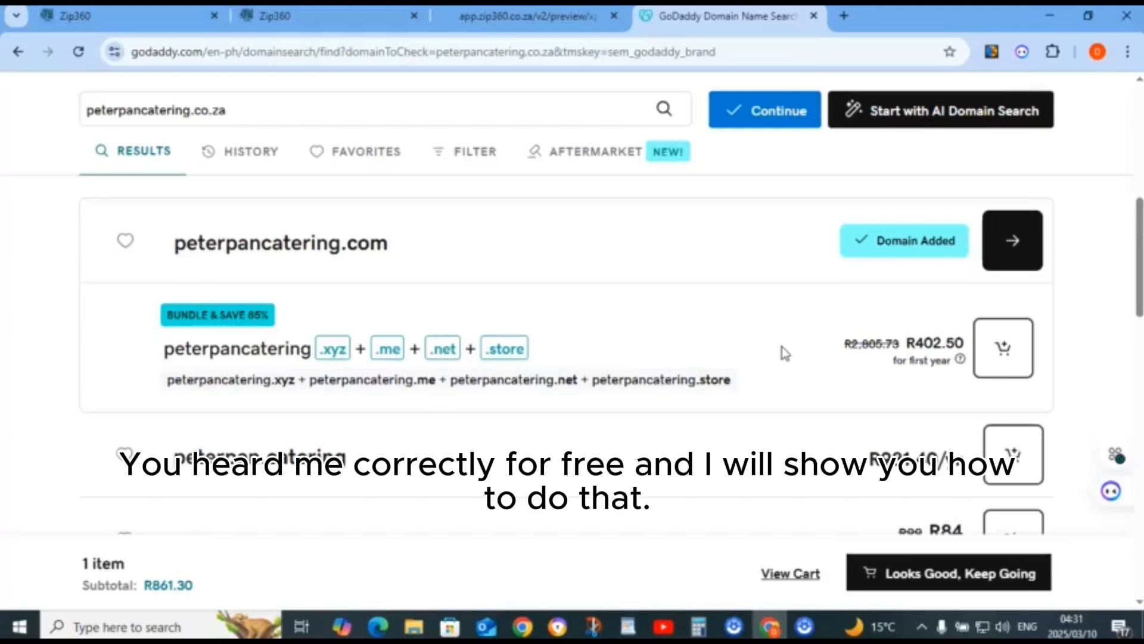
Return to the Zip360 page builder and continue reading further down the Demo 1 page
click(338, 17)
scroll(481, 334, down, 5)
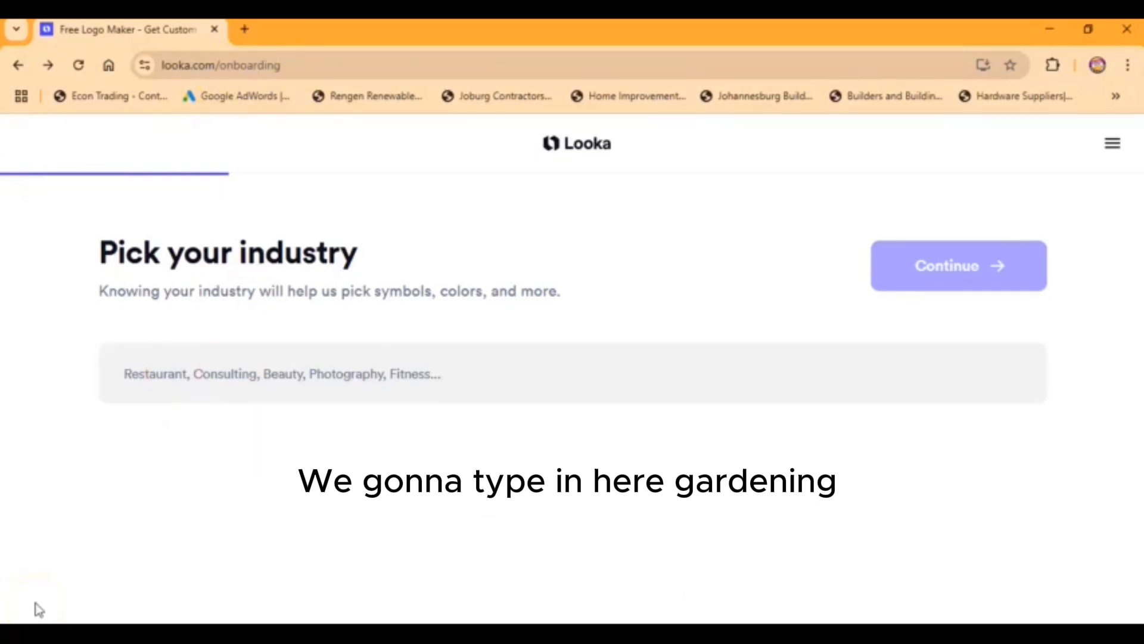
Set the logo's industry to Gardening in Looka and skip picking inspiration logos
click(187, 371)
text(gardeni)
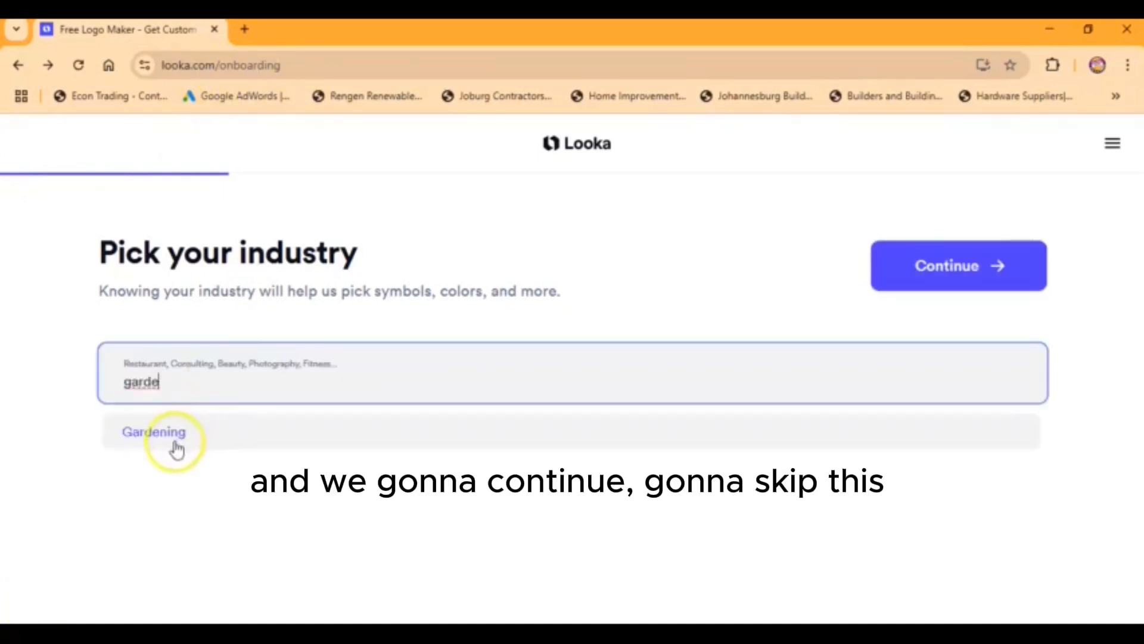
click(172, 440)
click(974, 266)
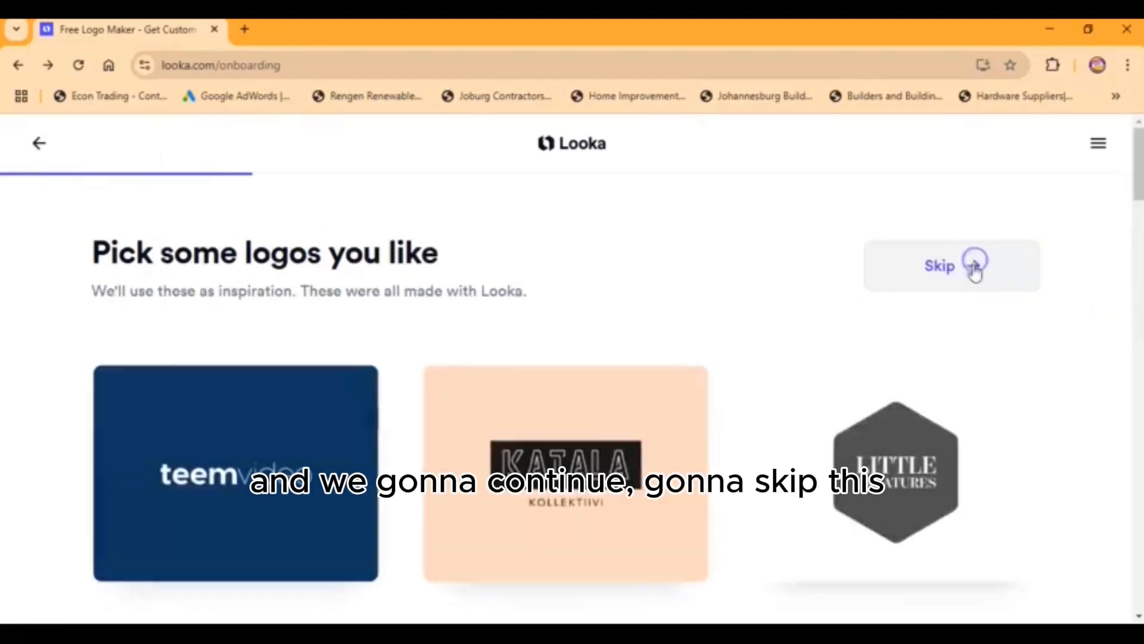
click(958, 276)
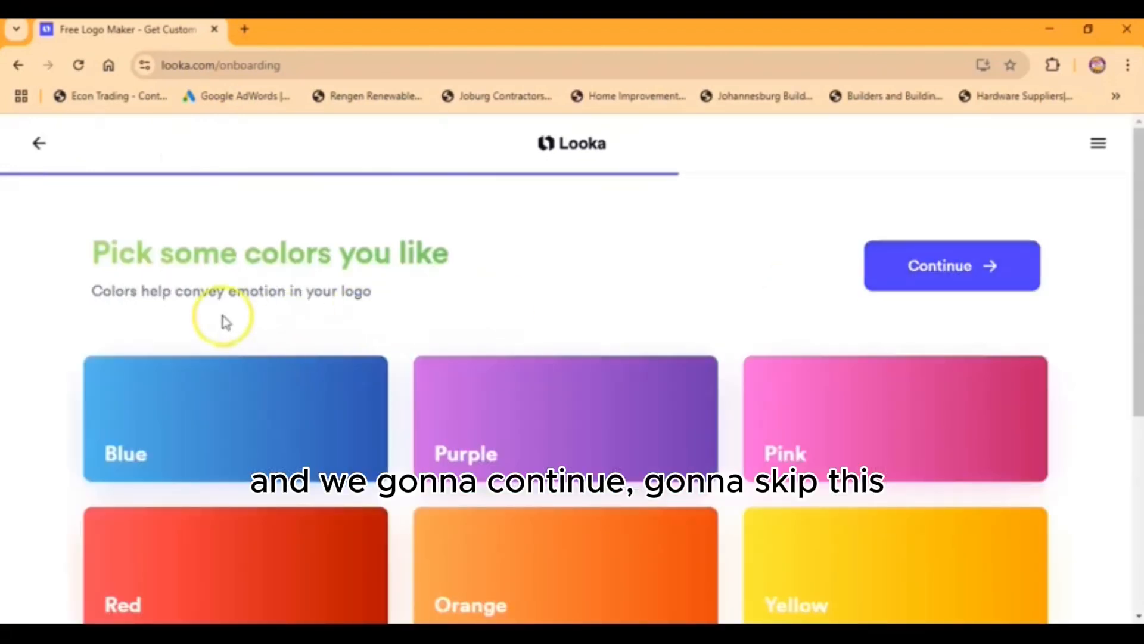
Deselect the Green colour and skip the colour choice for the logo
scroll(231, 316, down, 4)
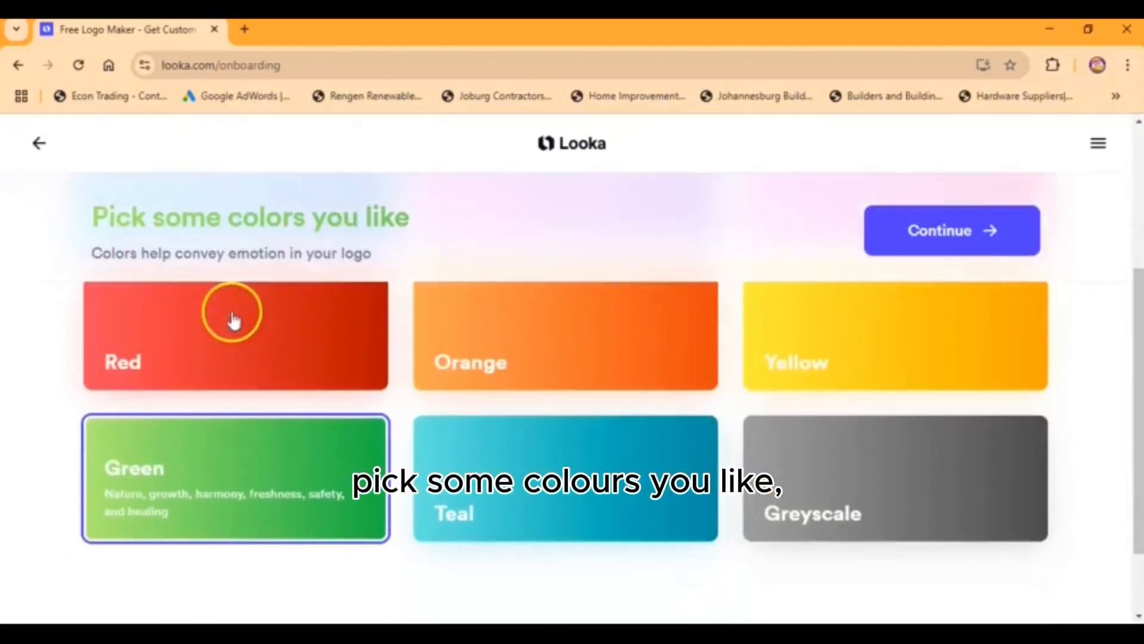
click(179, 473)
scroll(918, 233, up, 5)
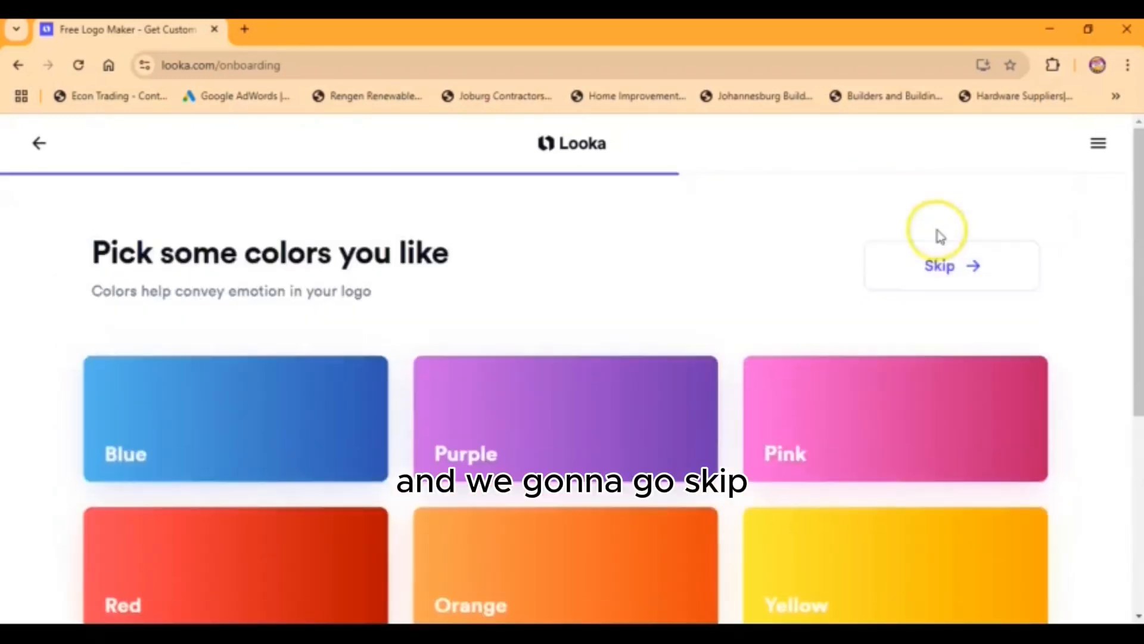
click(952, 265)
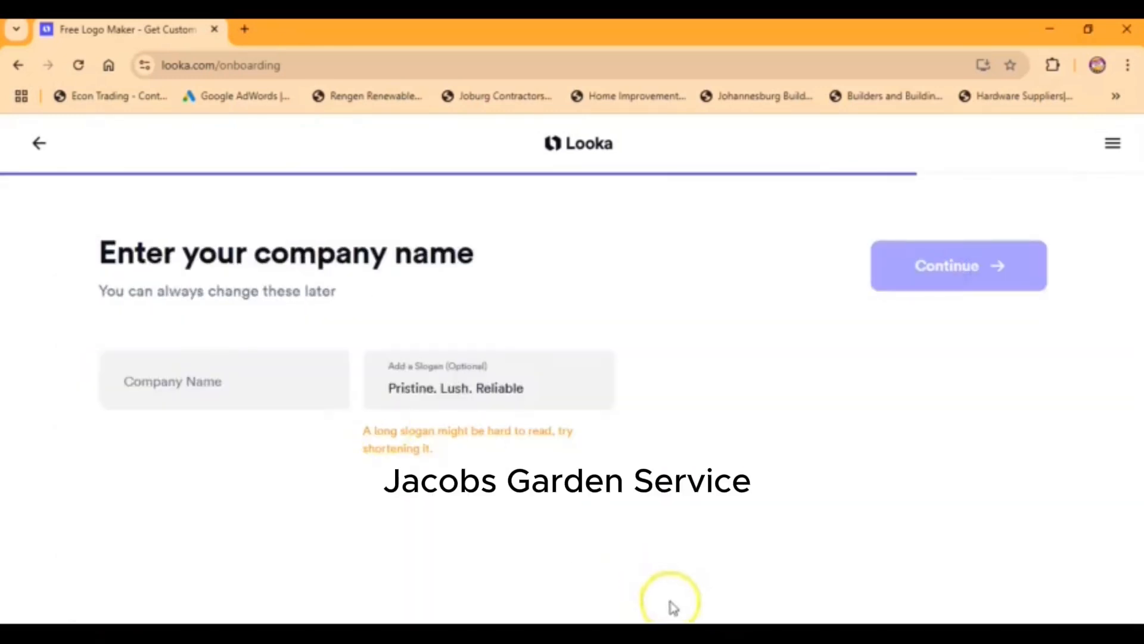
Copy "Jacobs Garden Service" from the WordPad document and use it as the company name in Looka
click(557, 634)
click(302, 209)
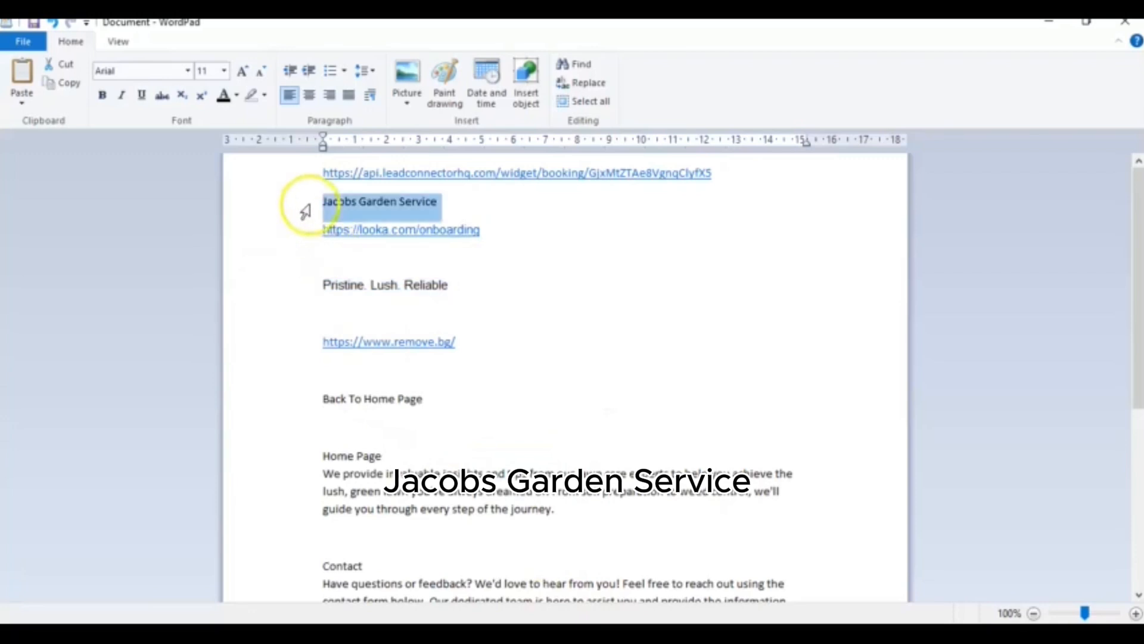
right_click(342, 208)
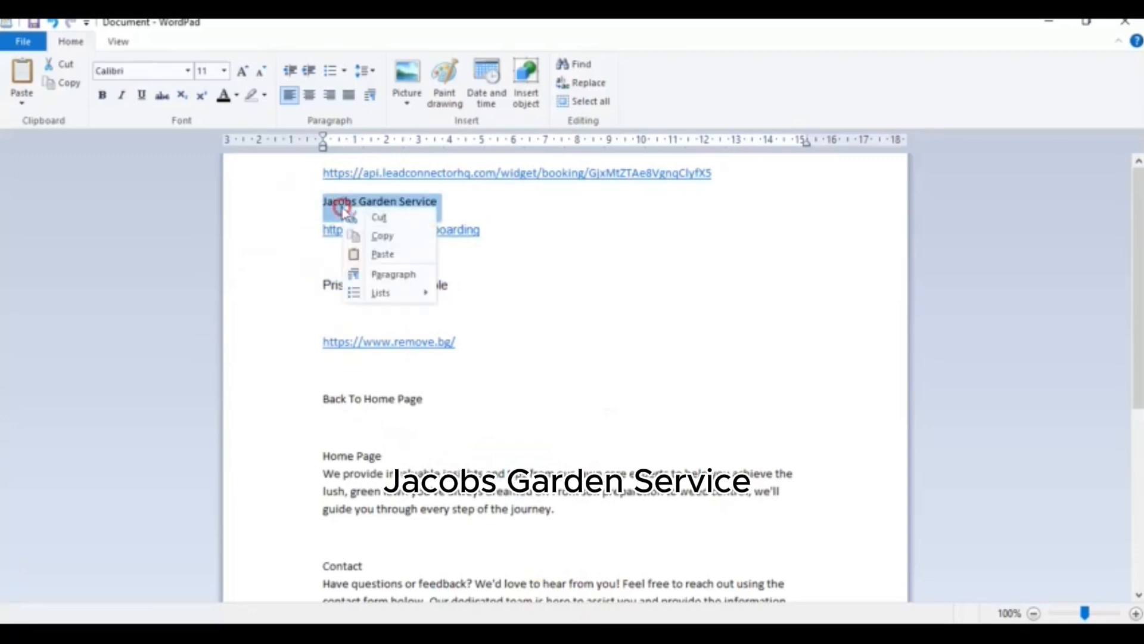
click(381, 235)
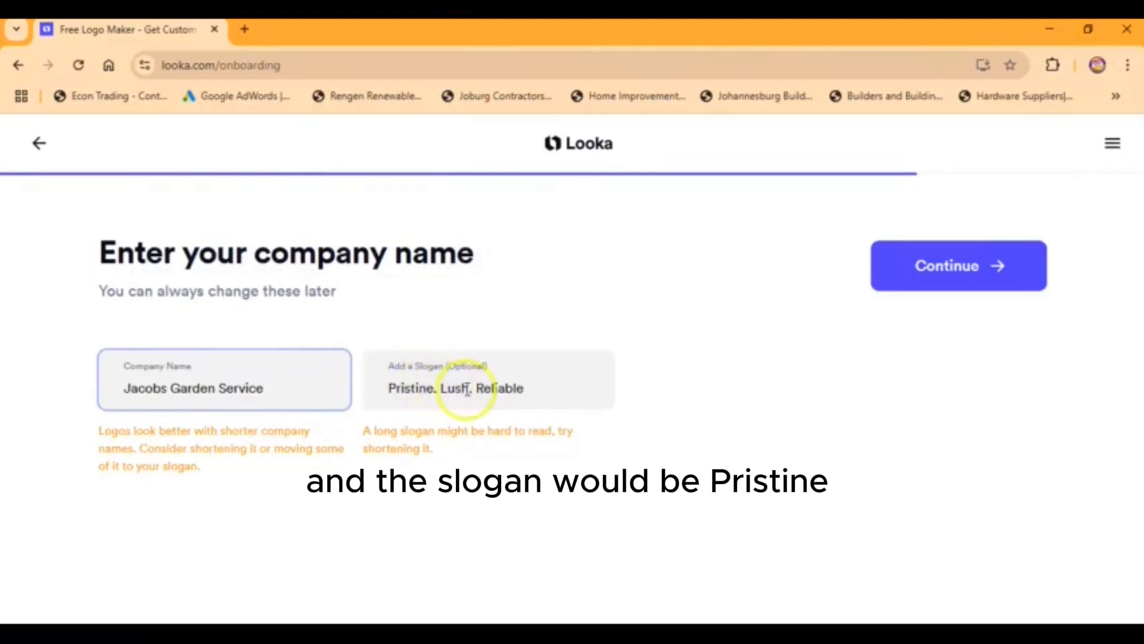
Accept the company name and slogan, and choose Nature as the logo's symbol type
click(953, 261)
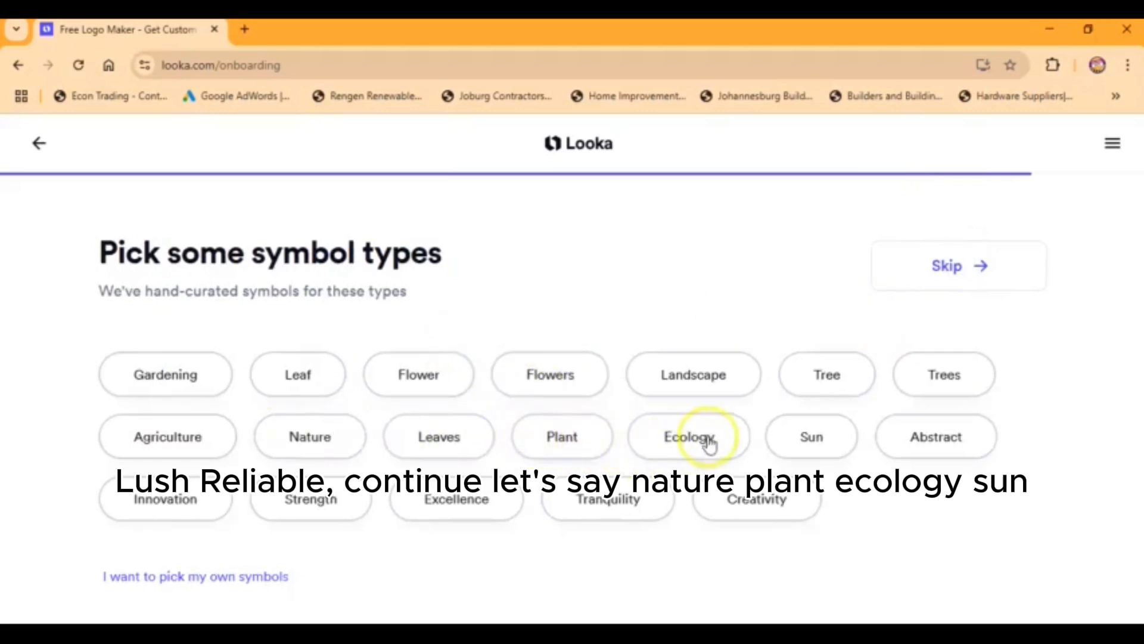
click(310, 439)
click(937, 273)
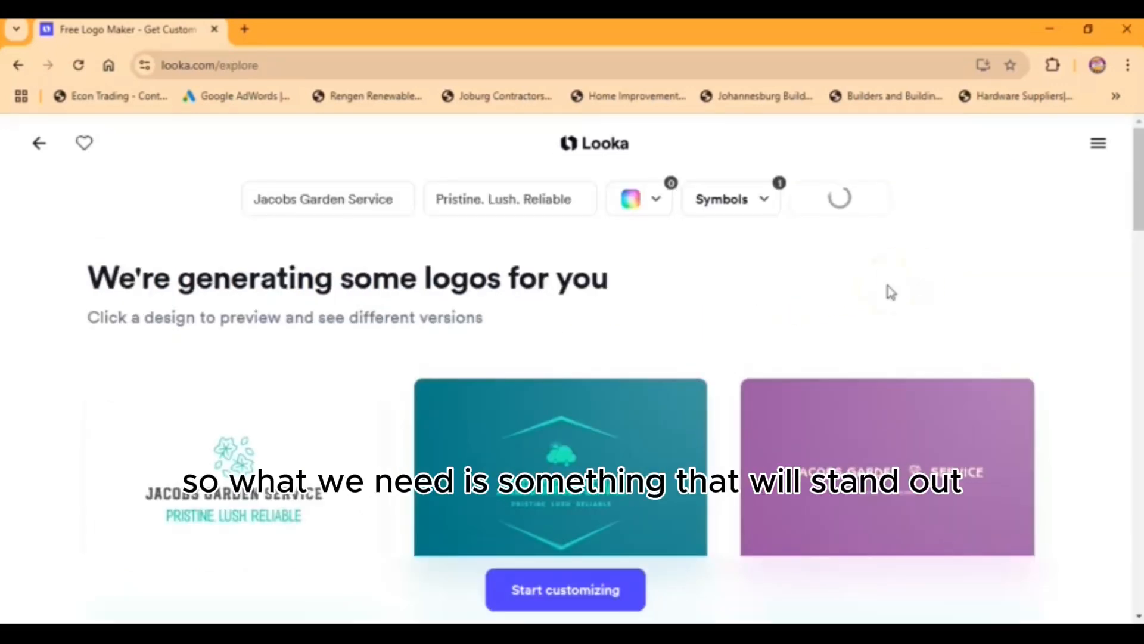
Browse the generated logos and choose the purple design with the pine tree symbol for customizing
mouse_move(851, 422)
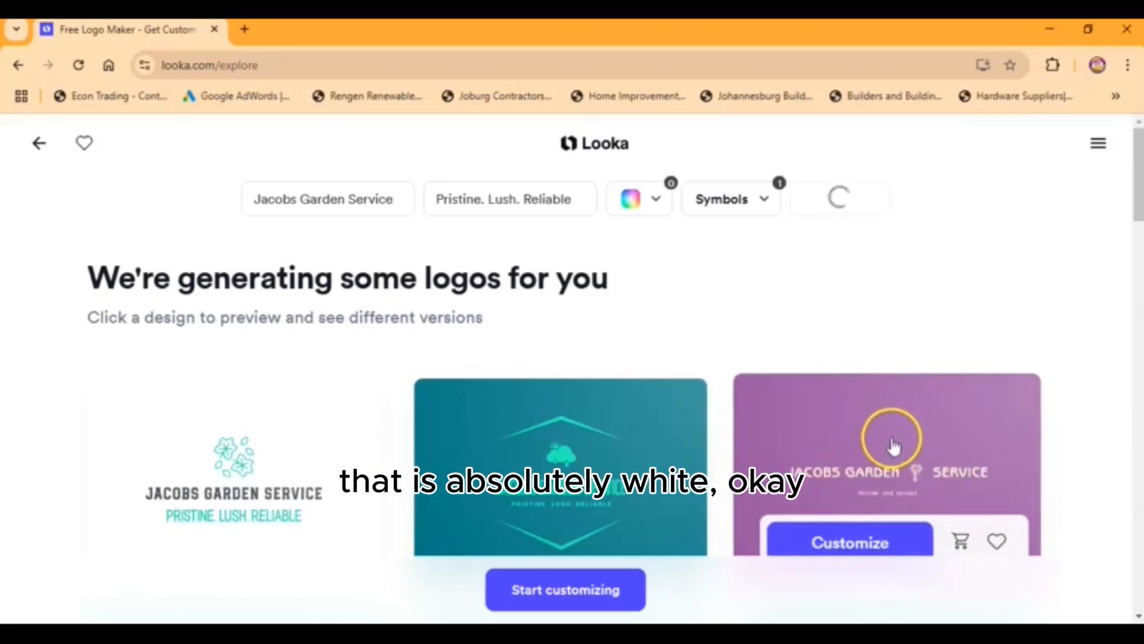
scroll(894, 445, down, 5)
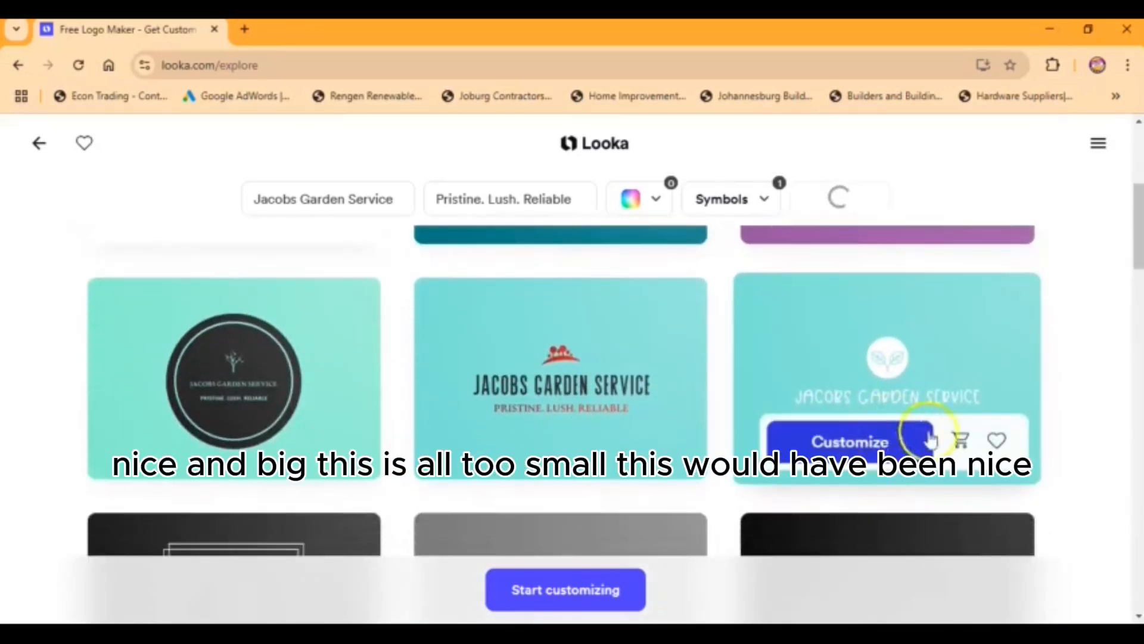
scroll(1066, 441, down, 4)
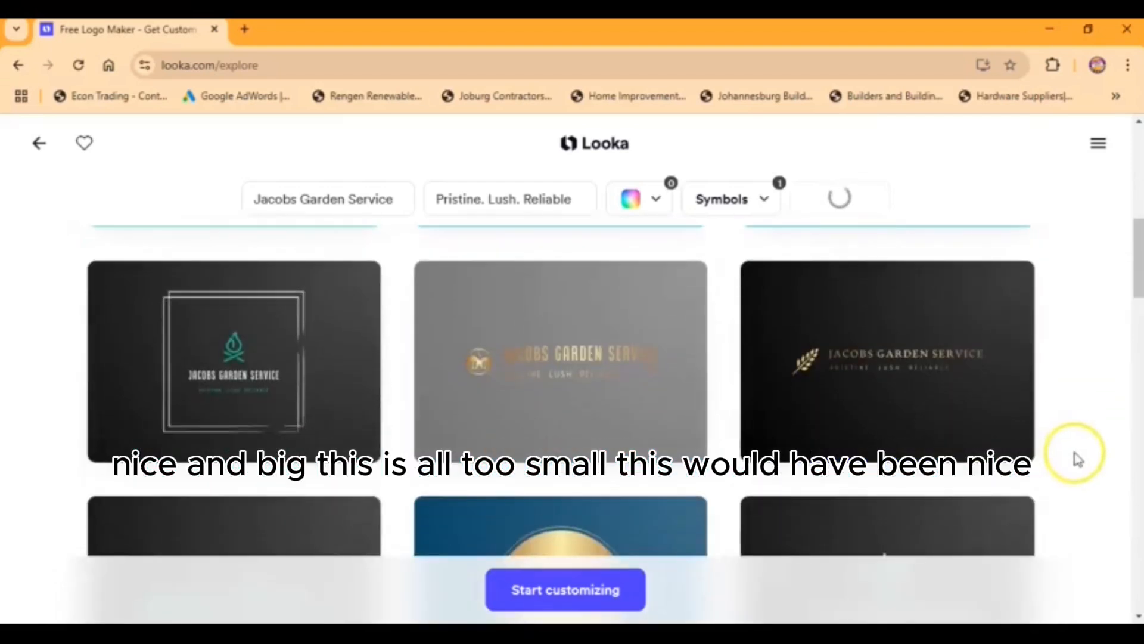
scroll(1077, 459, down, 4)
mouse_move(868, 408)
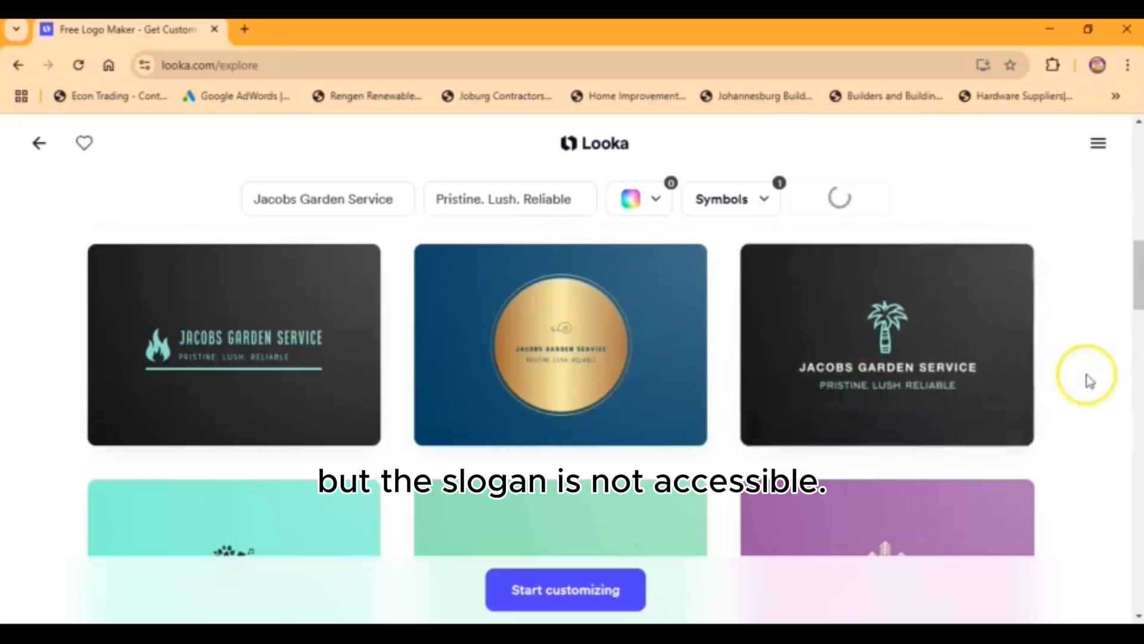
scroll(1090, 382, down, 3)
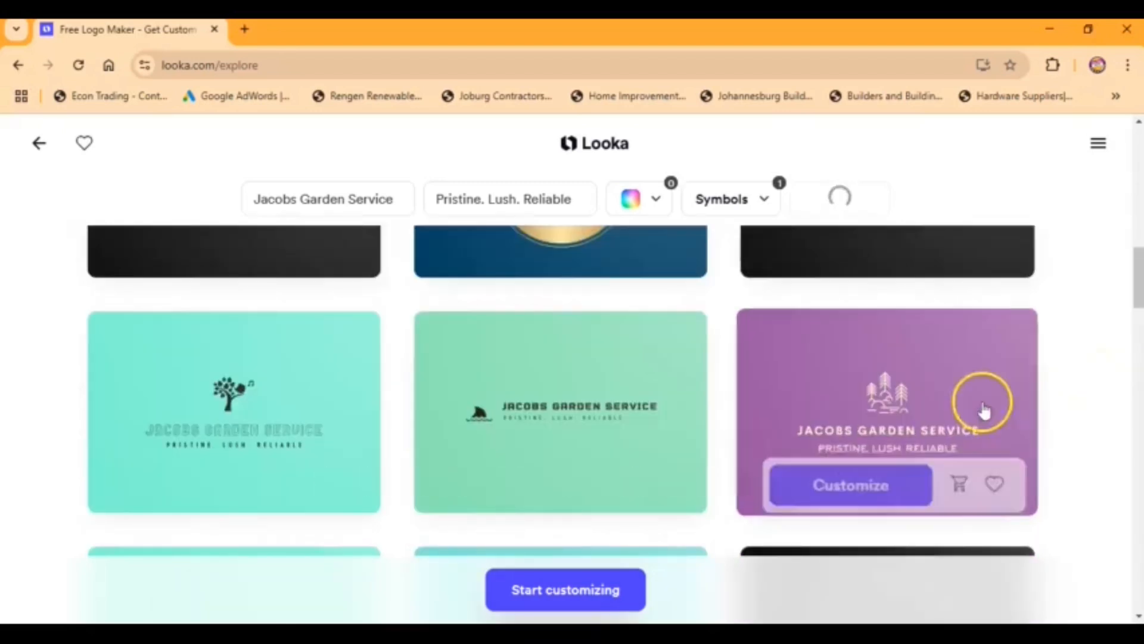
click(921, 398)
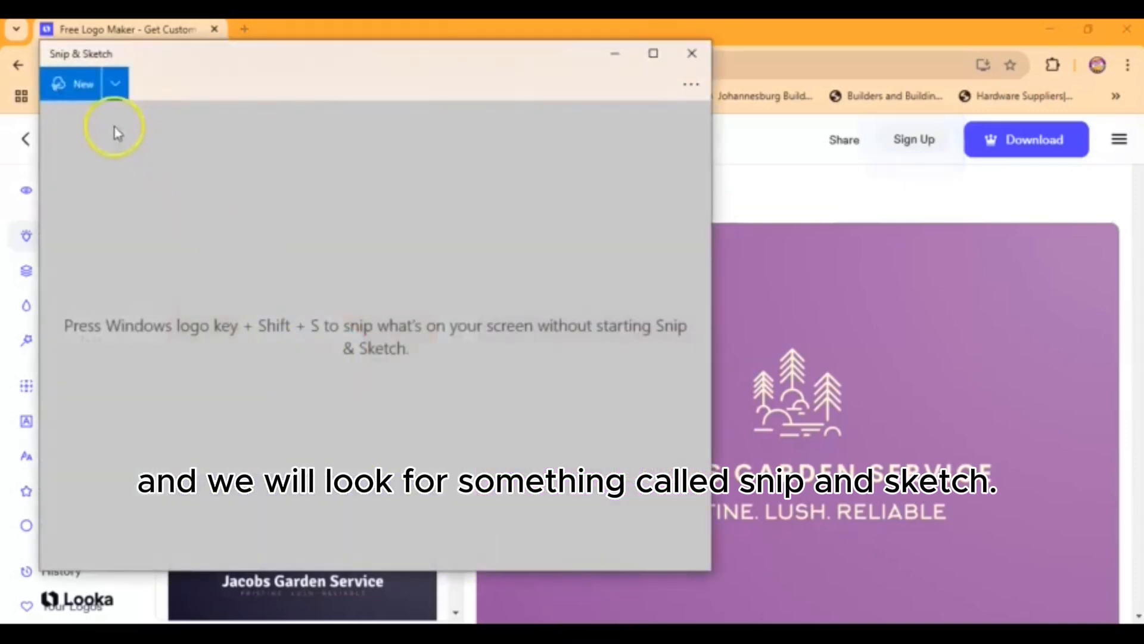
Take a rectangular snip of the purple logo with Snip & Sketch and save it as jacob in Downloads
click(76, 89)
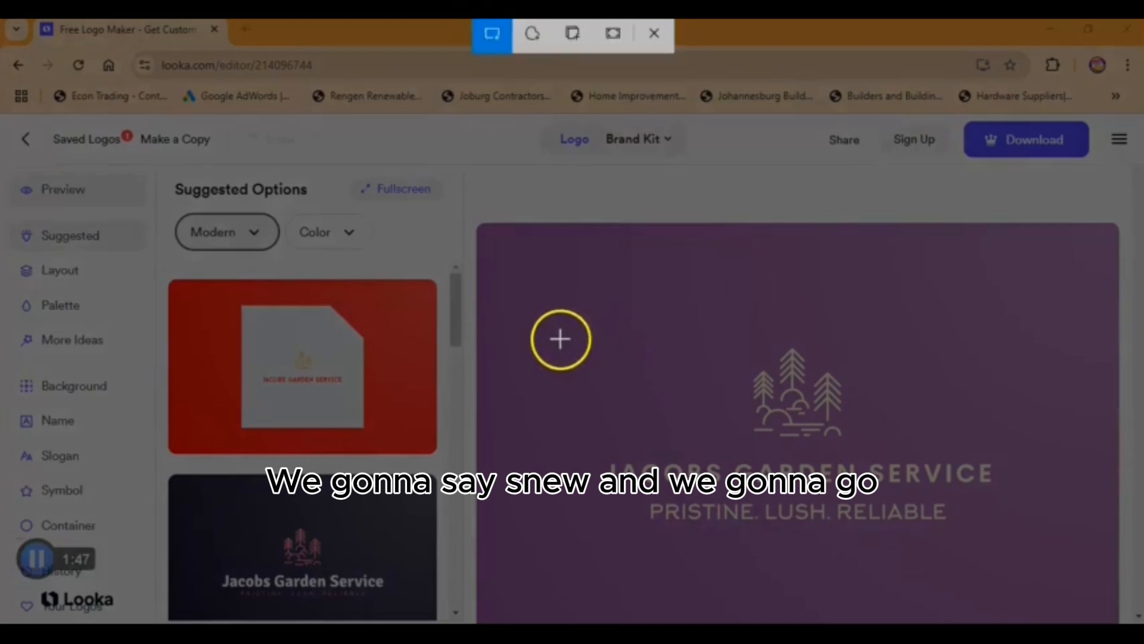
mouse_move(560, 338)
mouse_down()
mouse_move(879, 350)
mouse_move(948, 377)
mouse_move(1049, 483)
mouse_move(1032, 539)
mouse_move(1021, 534)
mouse_up()
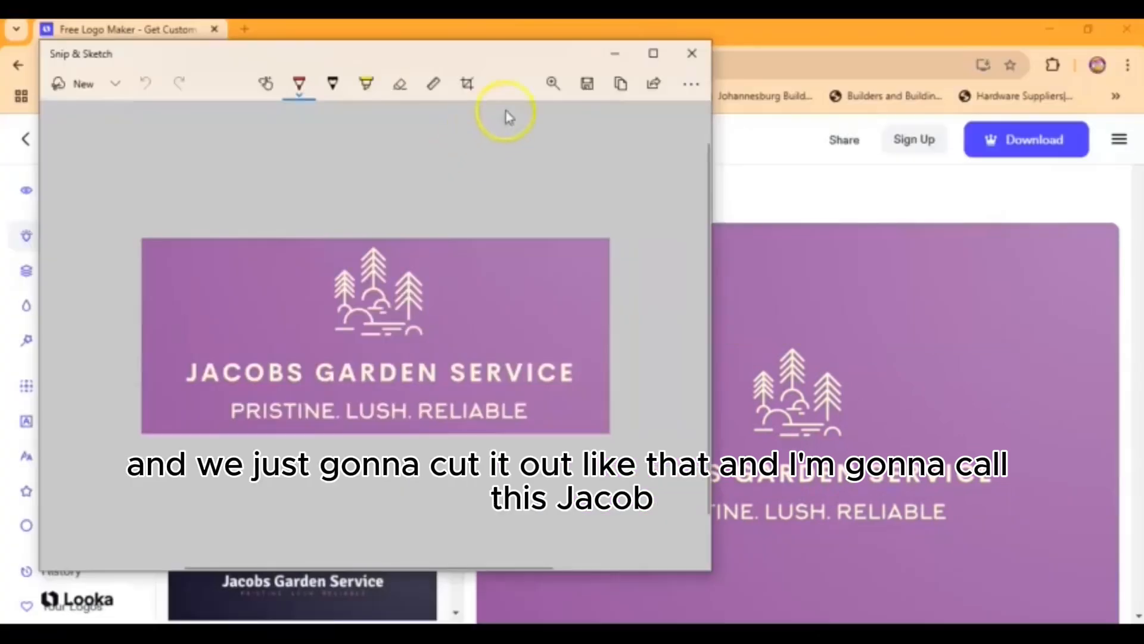
click(588, 86)
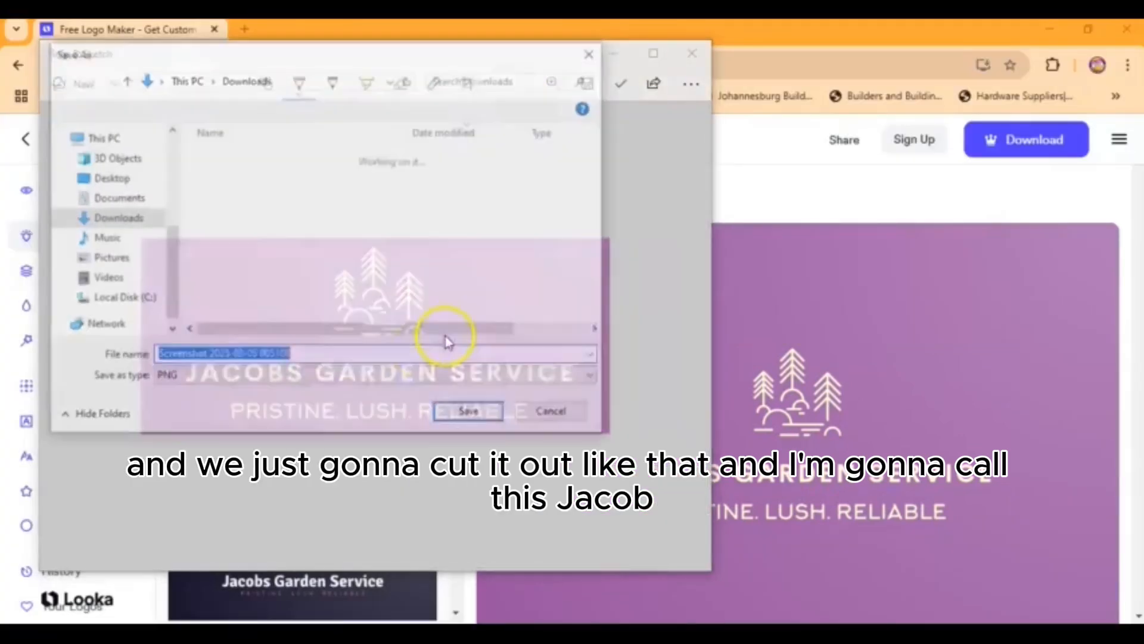
text(jacob)
click(471, 414)
click(691, 53)
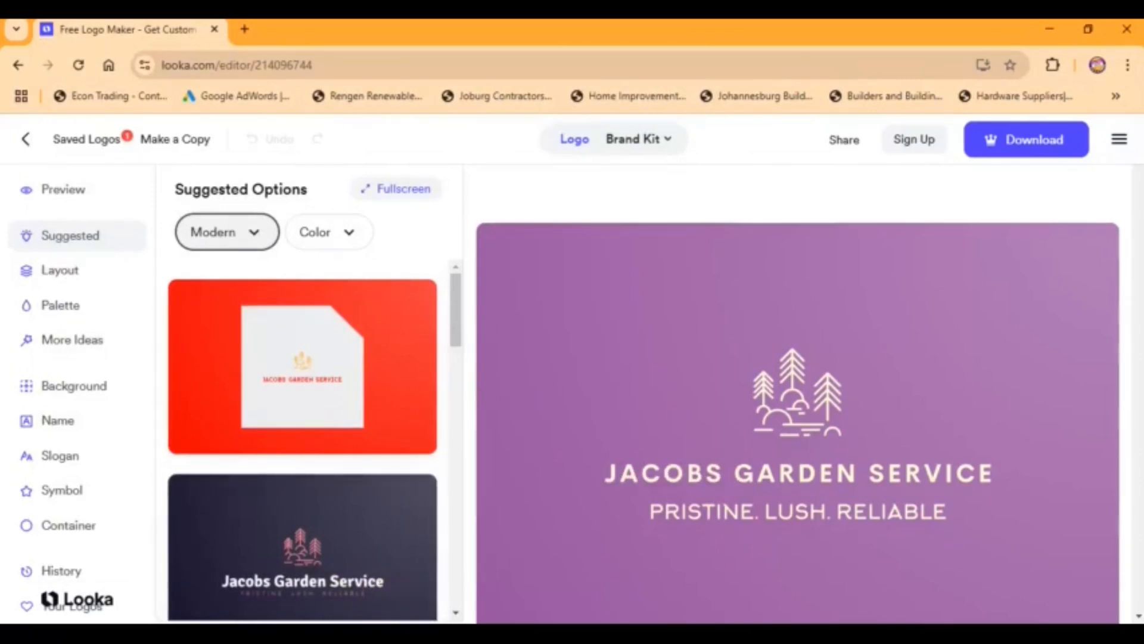
click(525, 633)
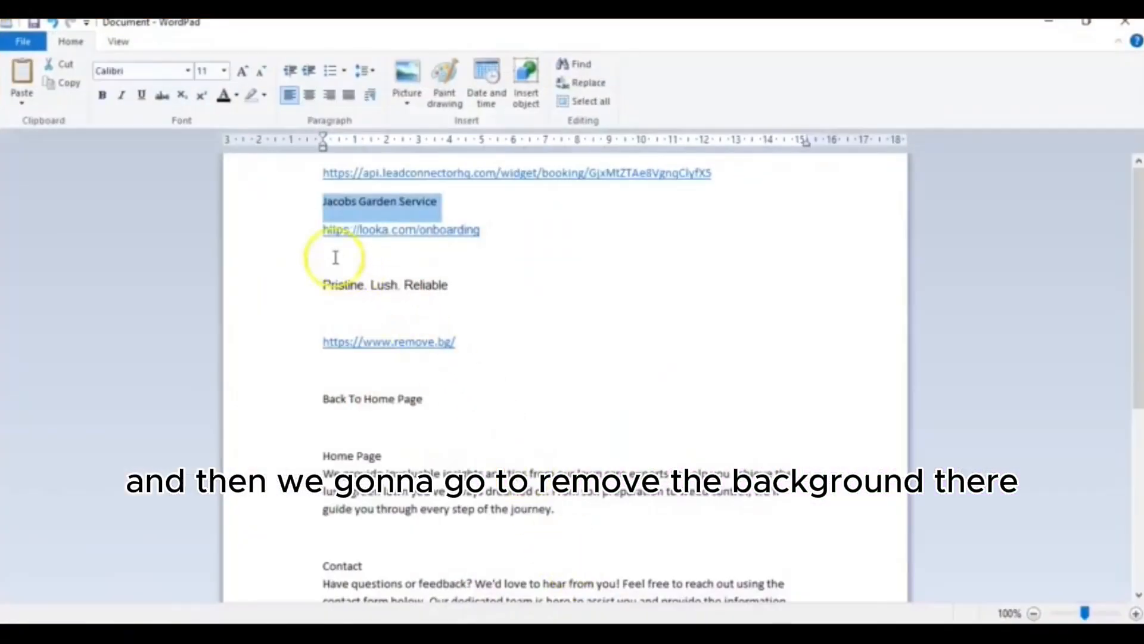
right_click(368, 355)
click(415, 385)
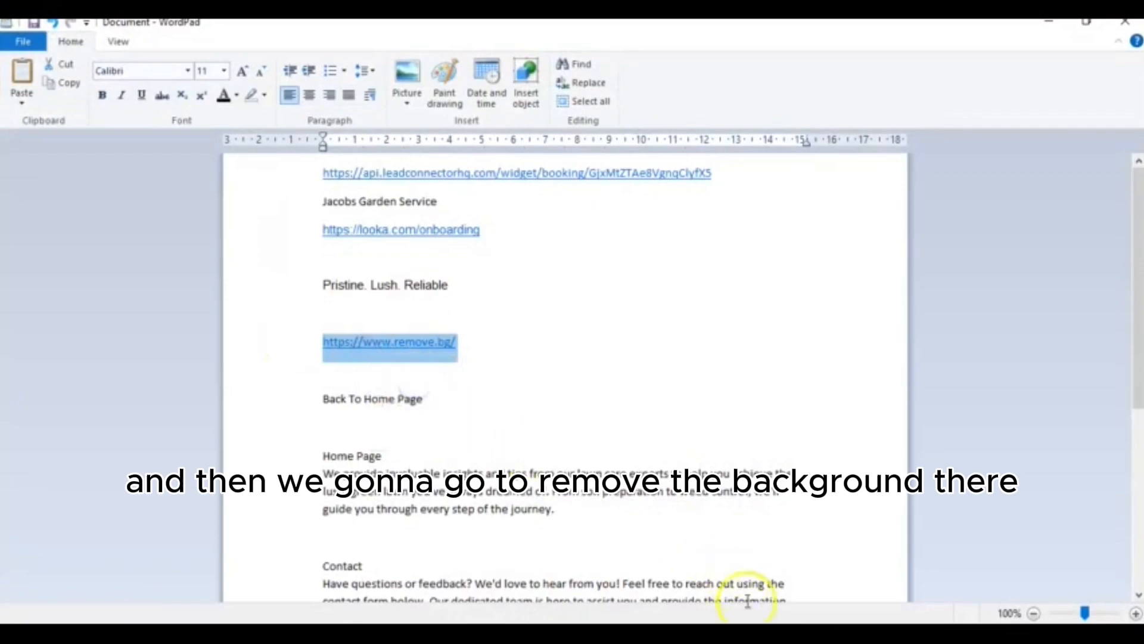
click(752, 632)
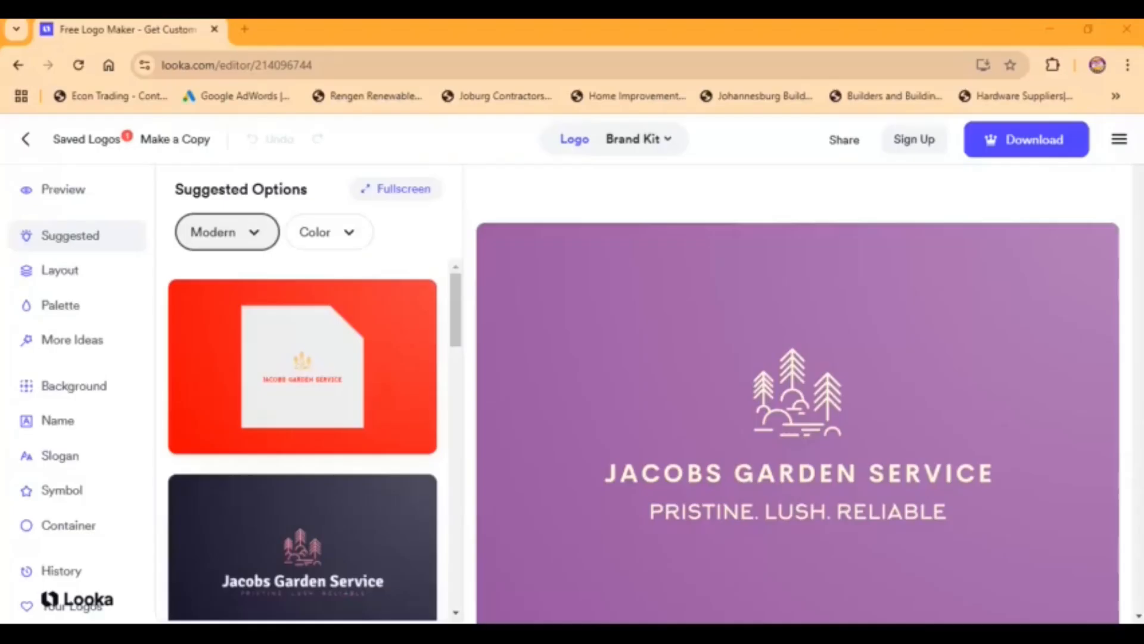
click(241, 30)
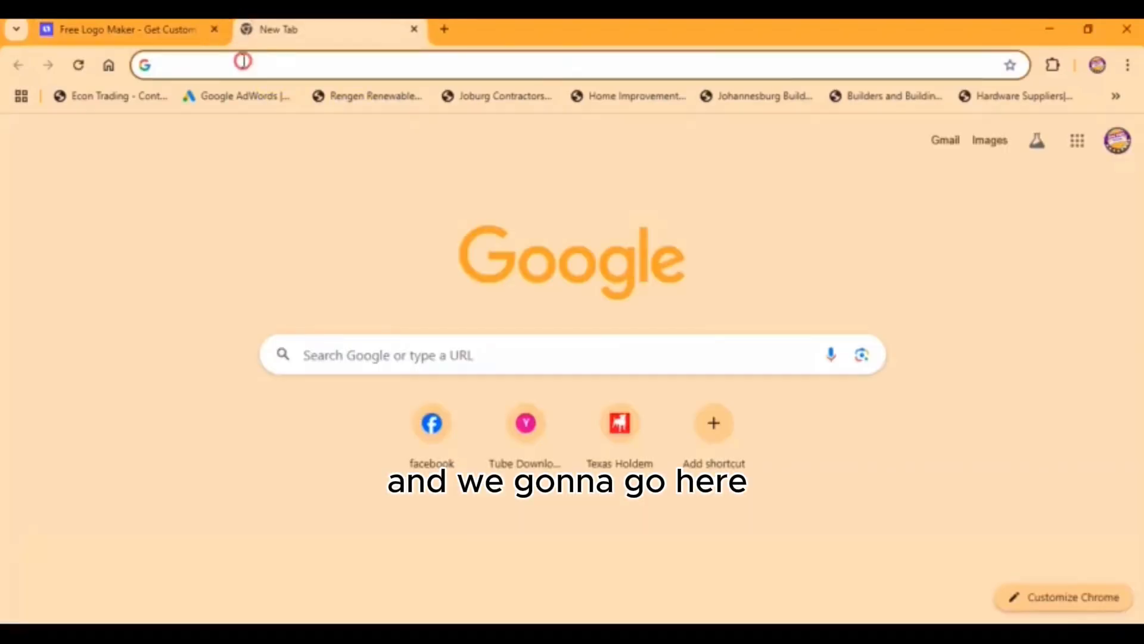
right_click(242, 62)
click(334, 228)
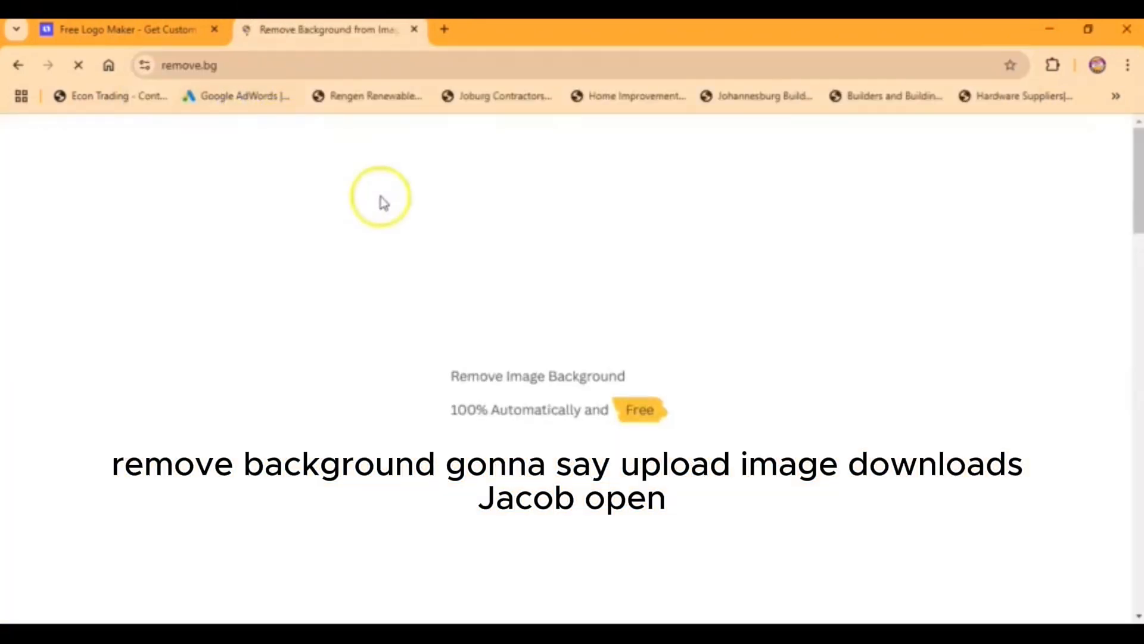
Upload the jacob image from Downloads to remove.bg to strip its background
click(1053, 565)
click(807, 455)
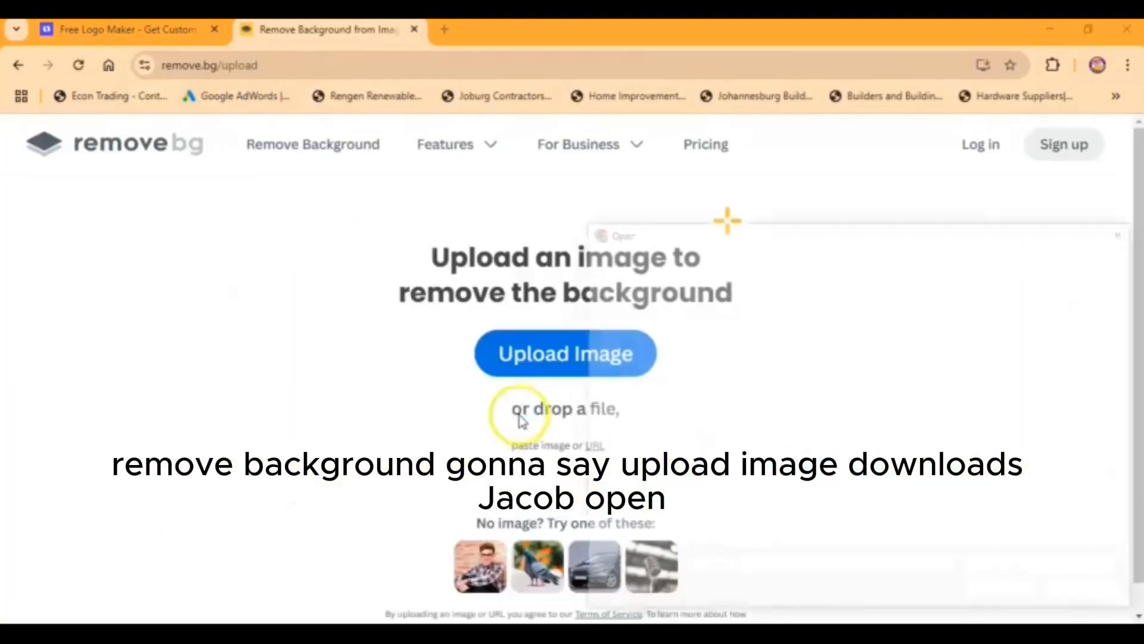
click(643, 361)
click(758, 357)
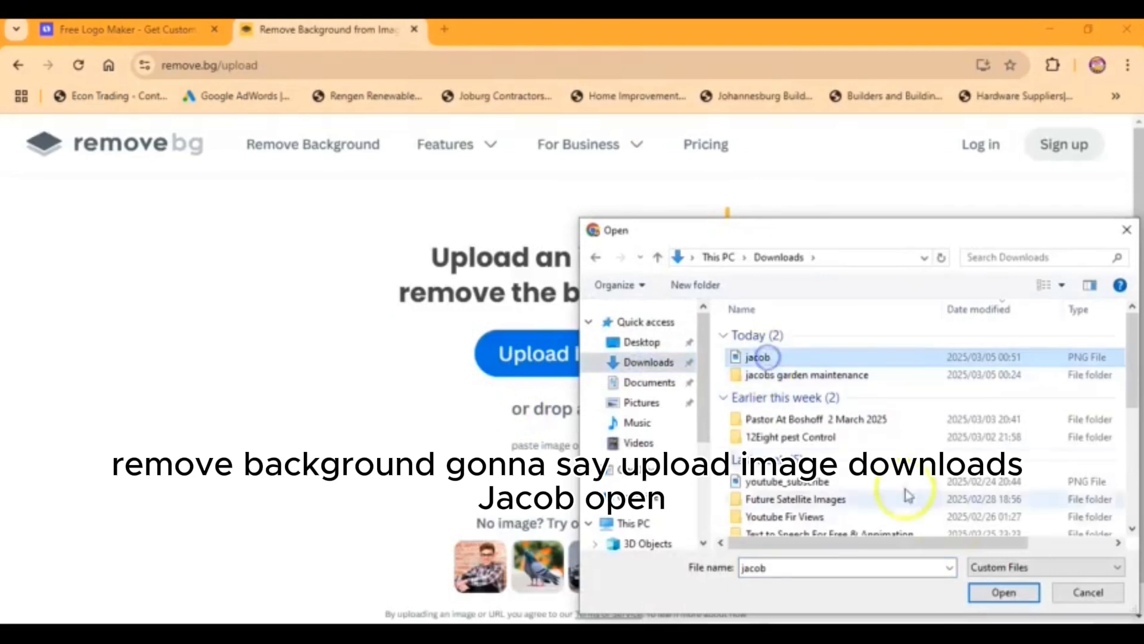
click(1001, 593)
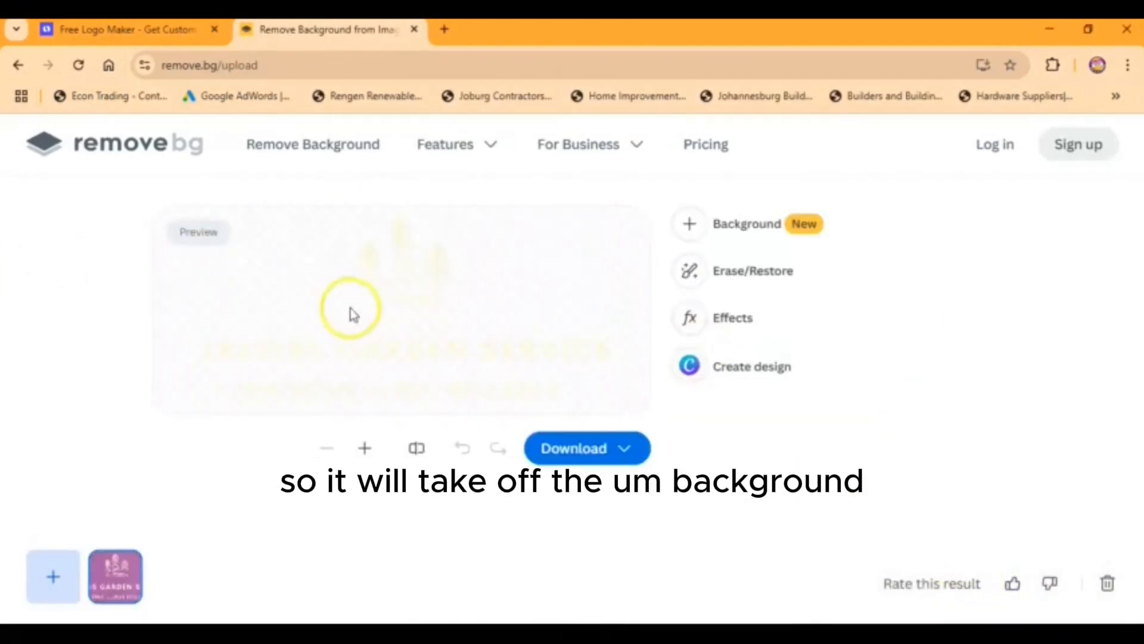
Download the free 558 x 233 preview of the background-free logo and close the remove.bg and Looka tabs
click(575, 452)
click(551, 448)
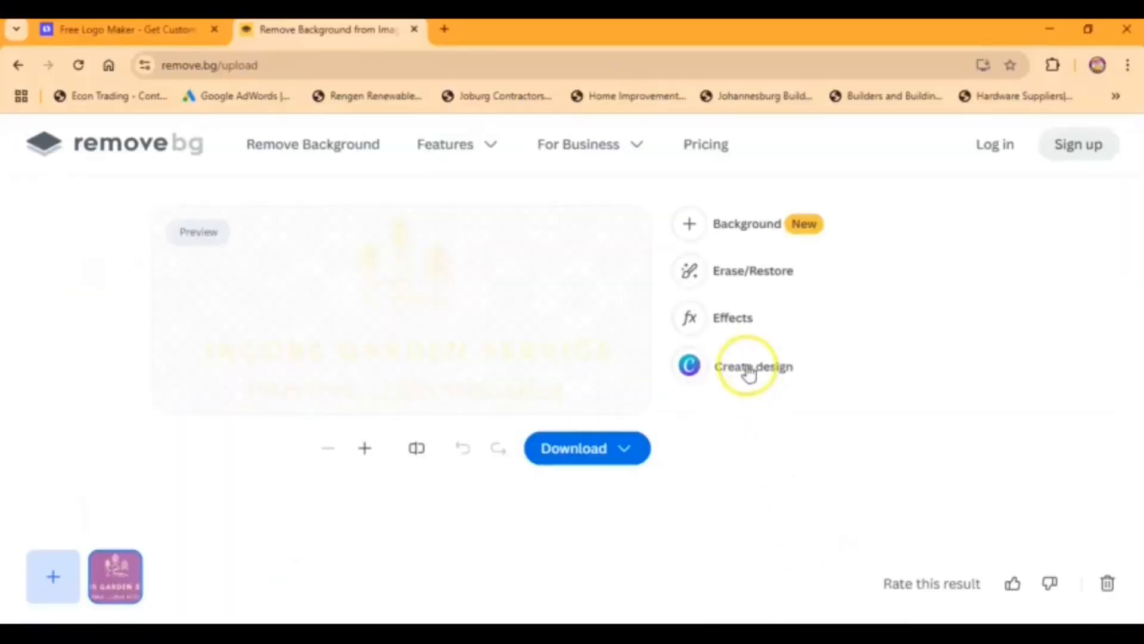
click(624, 448)
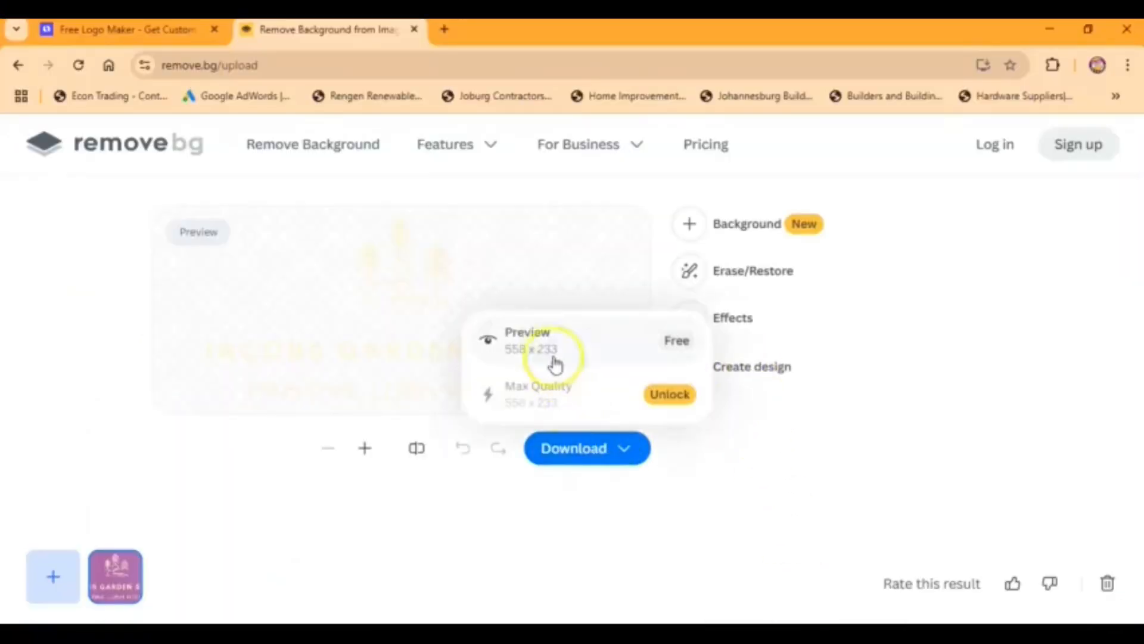
click(548, 350)
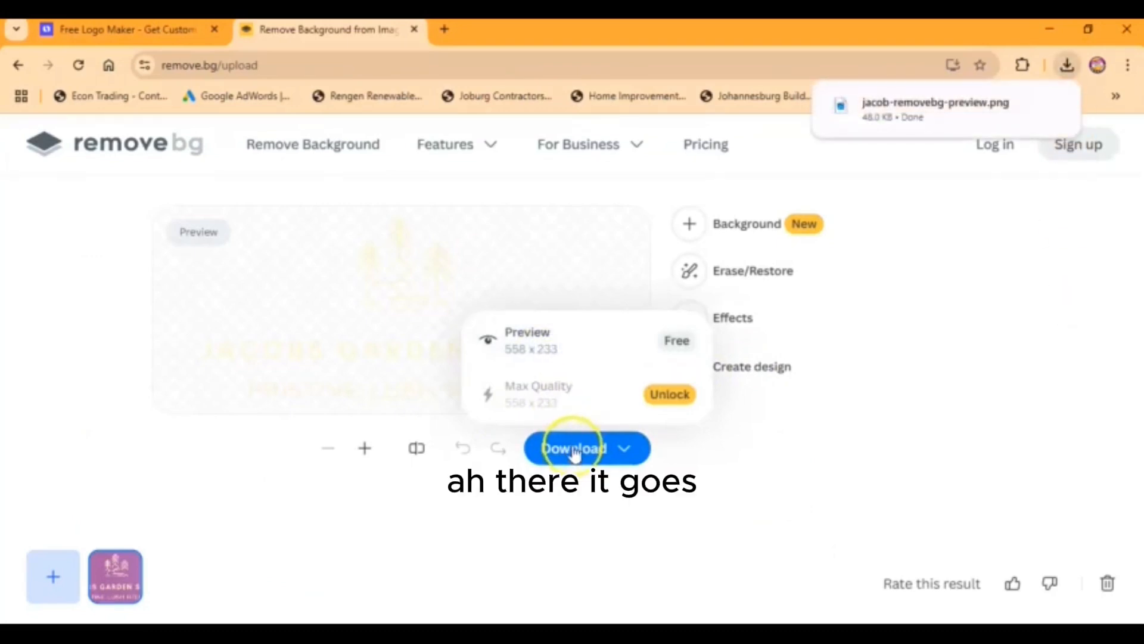
click(414, 29)
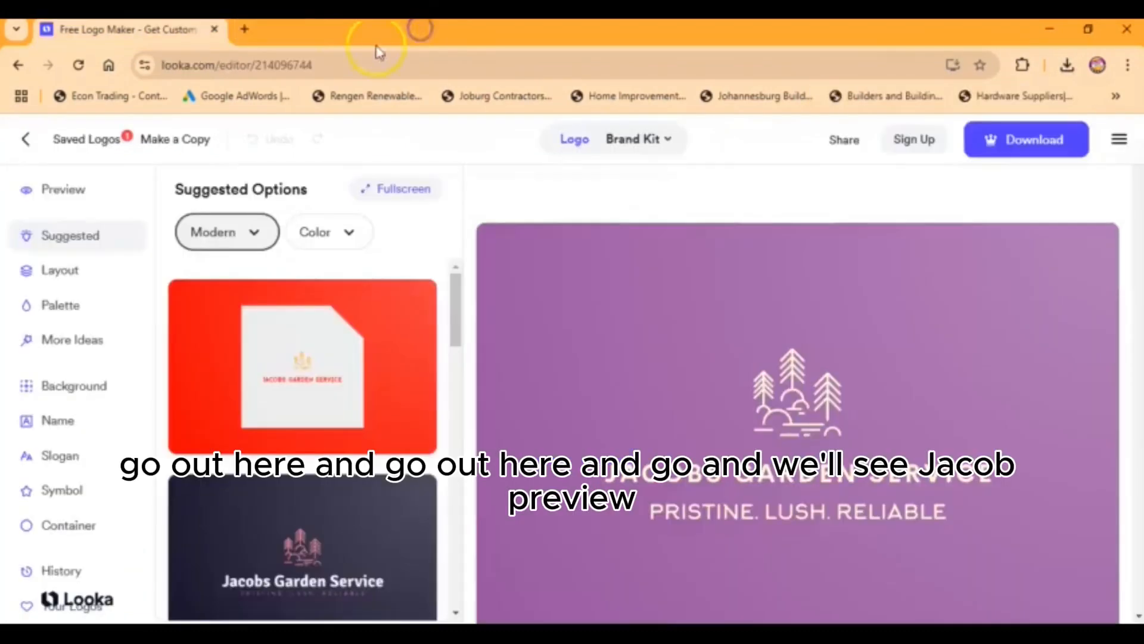
click(213, 29)
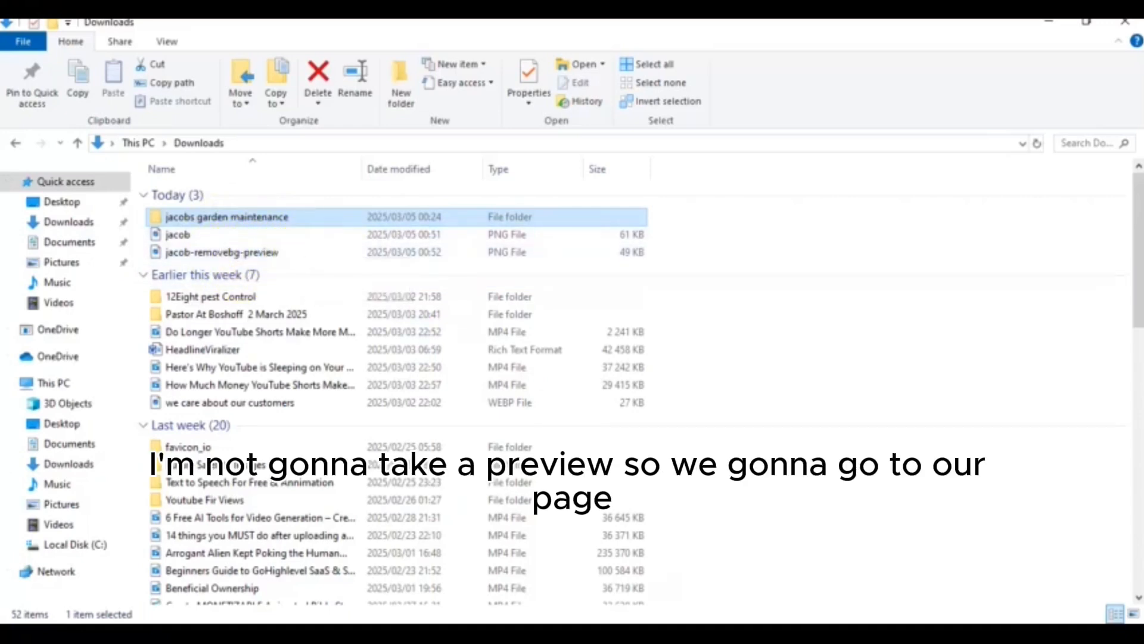
Switch to the Zip360 page builder and open the header navigation menu's Brand Logo Config settings
key(alt+Tab)
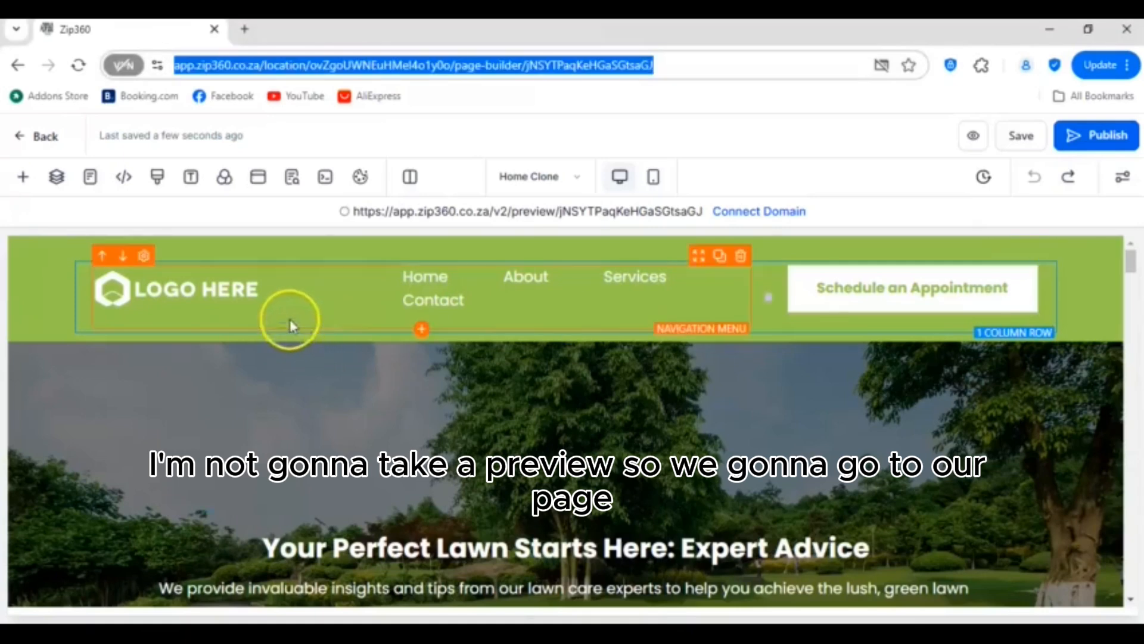
click(263, 296)
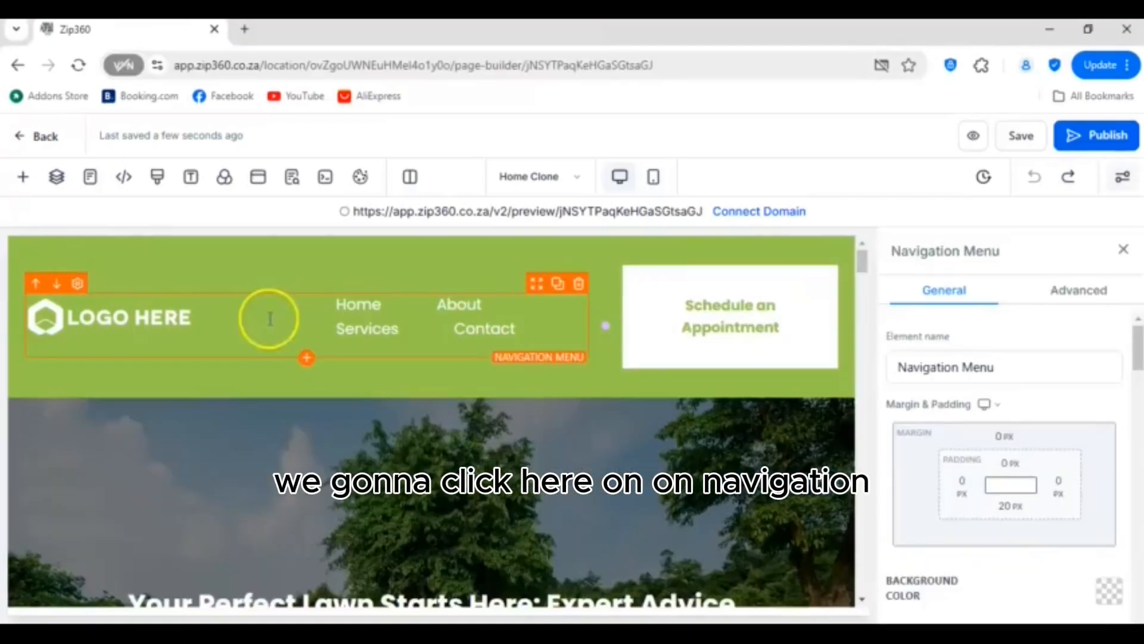
scroll(1019, 374, down, 15)
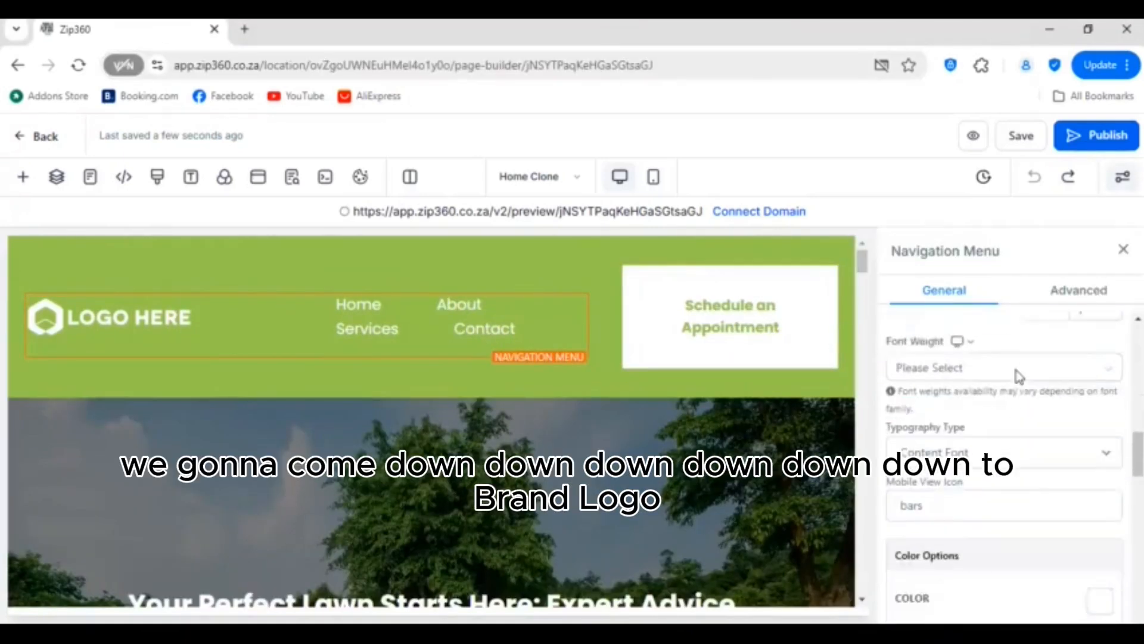
scroll(1019, 376, down, 10)
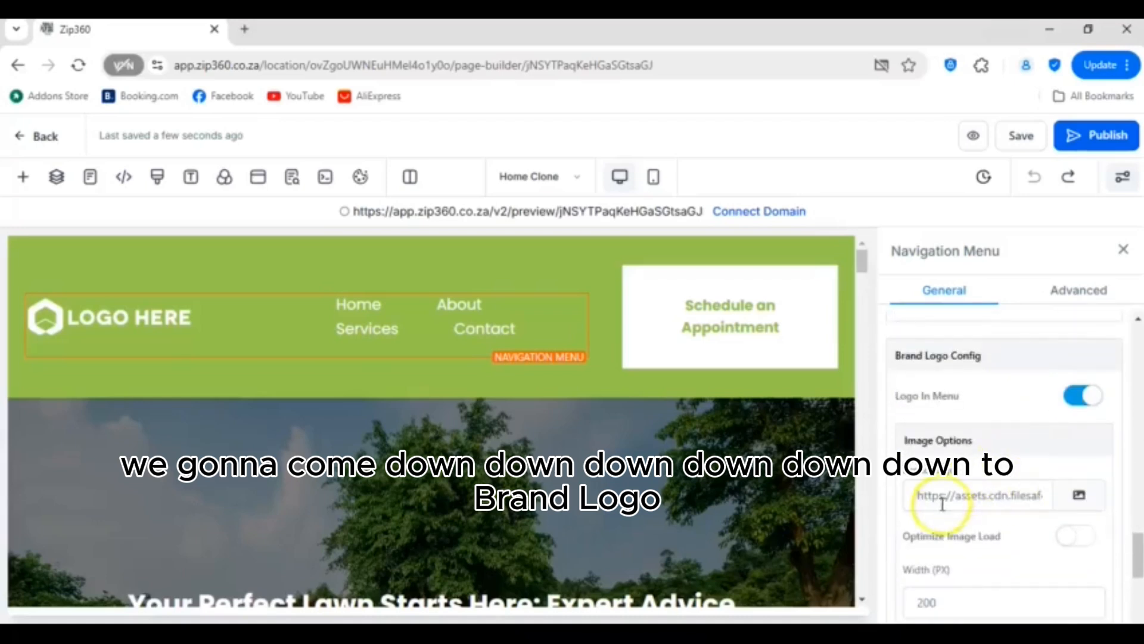
Upload jacob-removebg-preview from Downloads to Media Storage and copy its link
click(1079, 497)
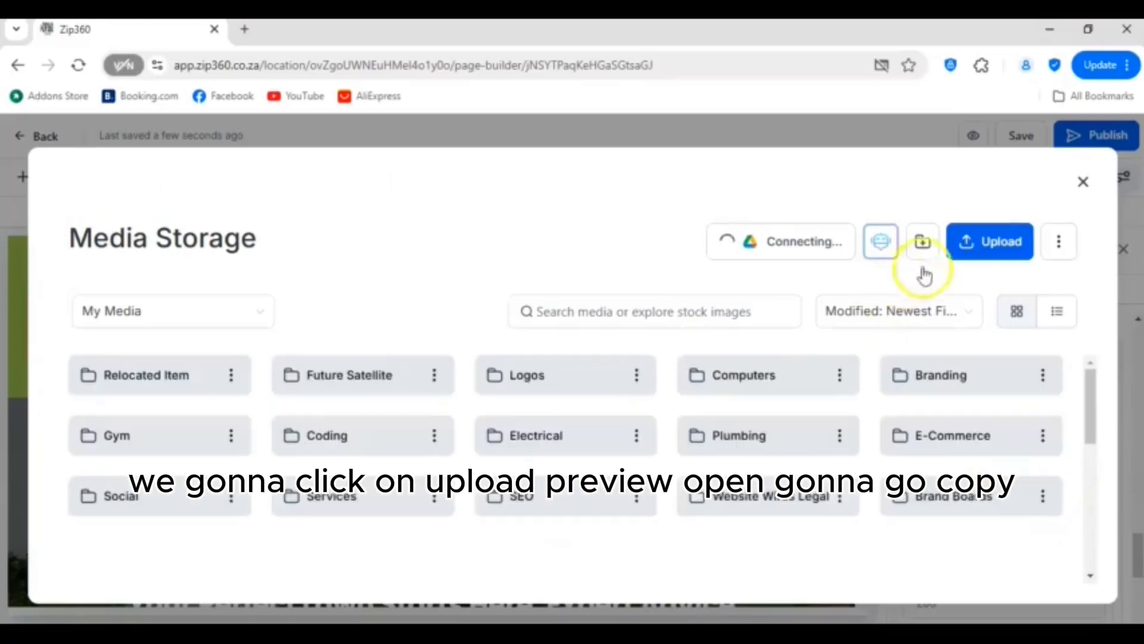
click(991, 242)
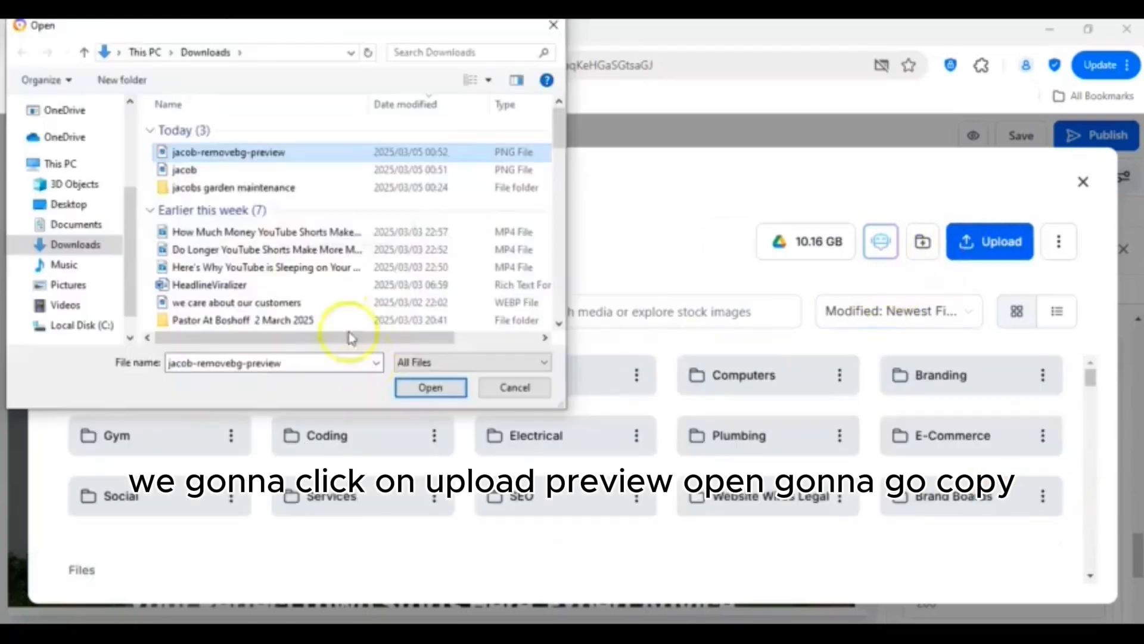
click(444, 390)
click(1020, 421)
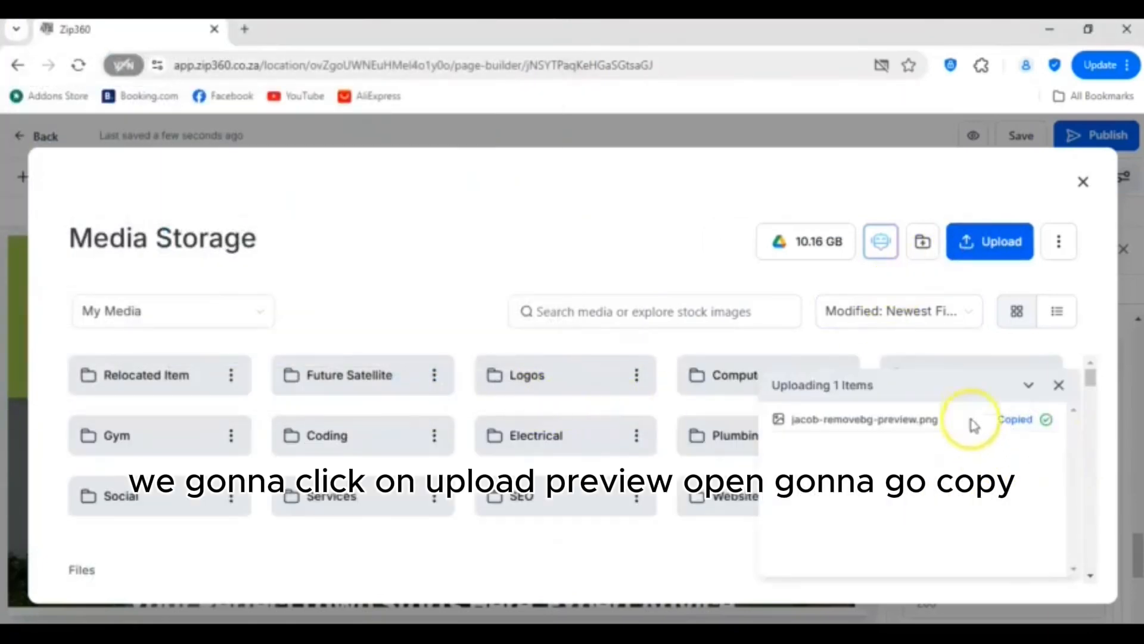
click(1083, 182)
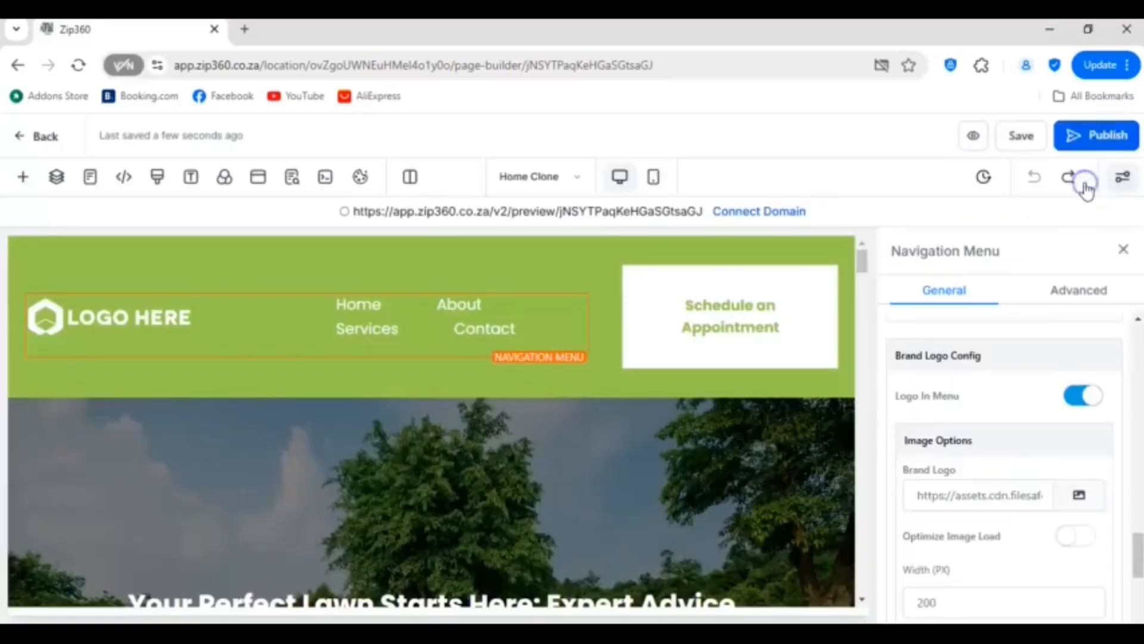
Replace the navigation menu's Brand Logo address with the copied link of the uploaded logo
drag(913, 496, 1029, 503)
right_click(1013, 497)
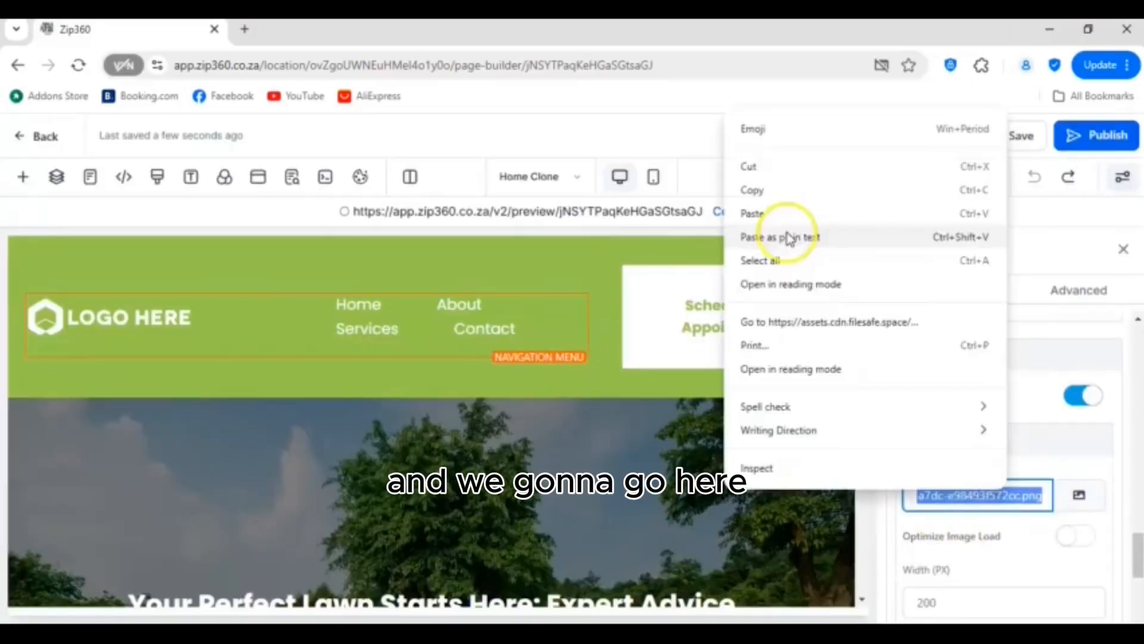
click(787, 233)
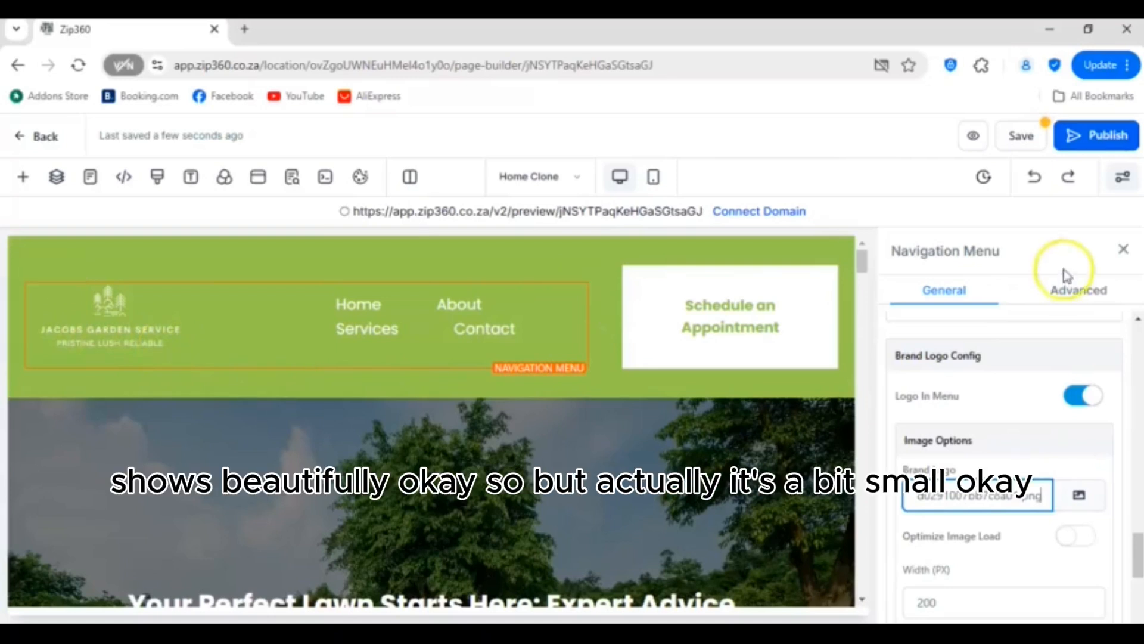
Set the Brand Logo width in the header's navigation menu to 300 px and close the menu settings
click(1123, 249)
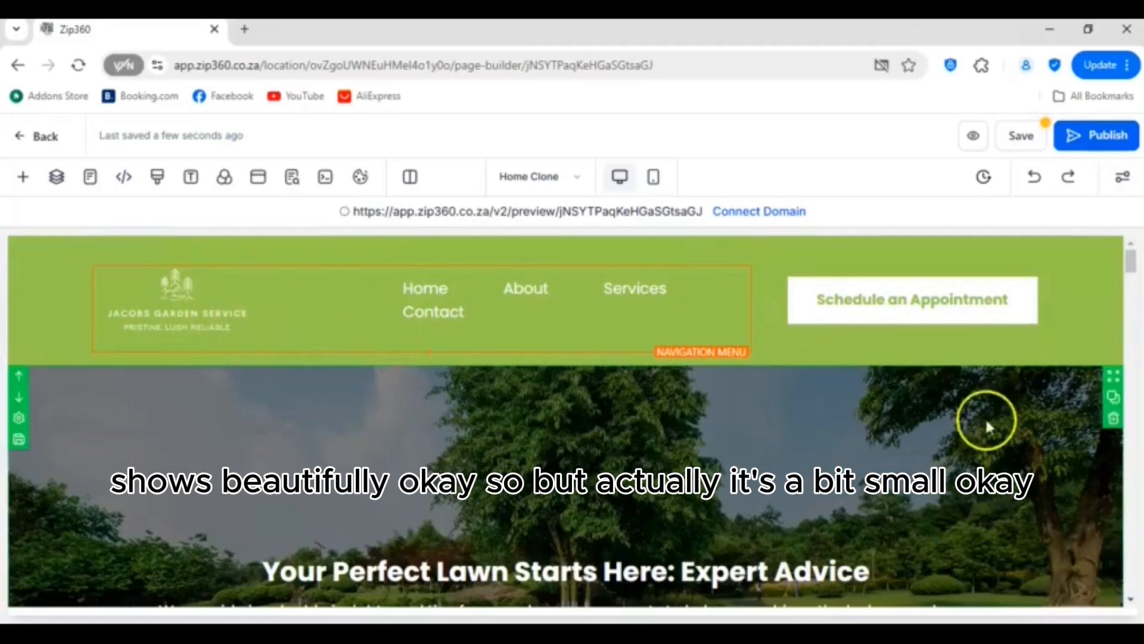
click(222, 305)
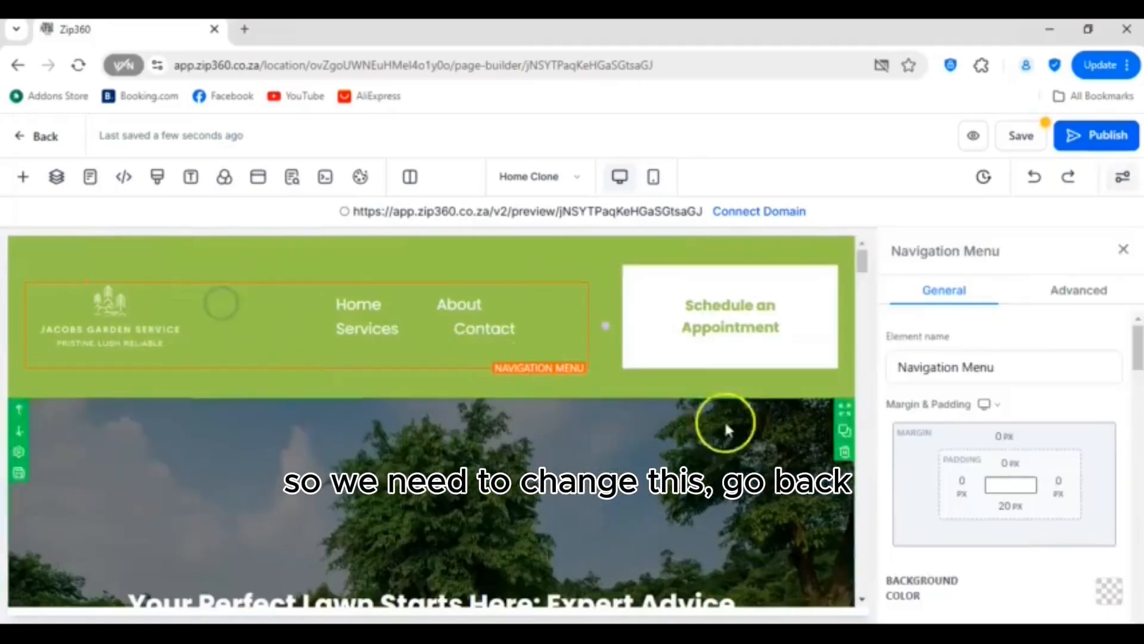
scroll(1010, 530, down, 10)
scroll(1015, 533, down, 1)
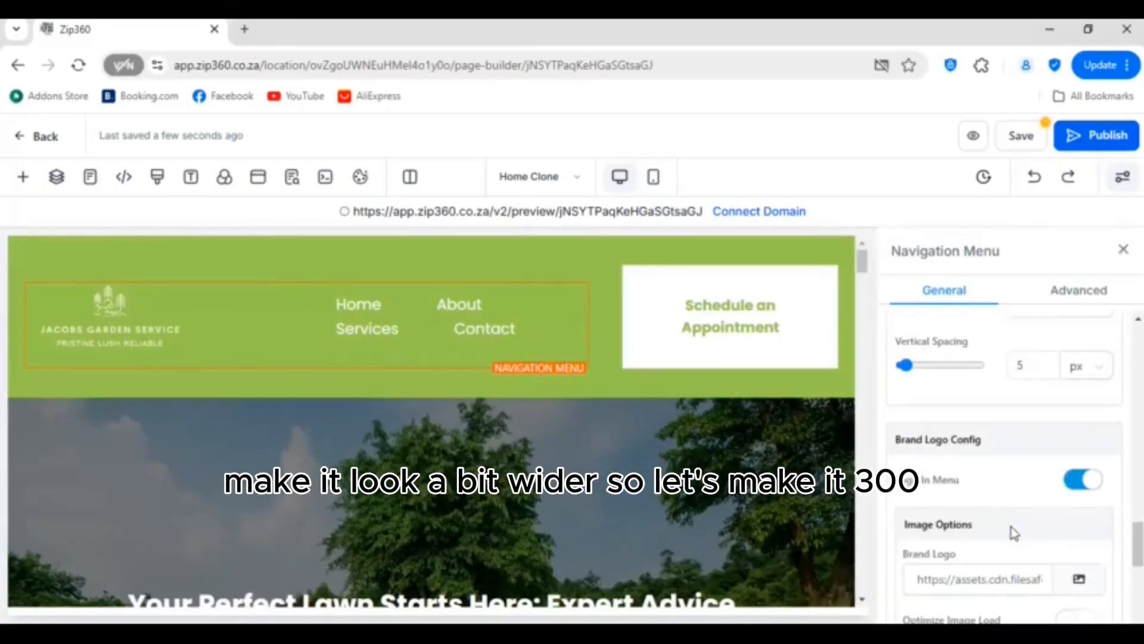
scroll(1013, 536, down, 5)
click(1071, 427)
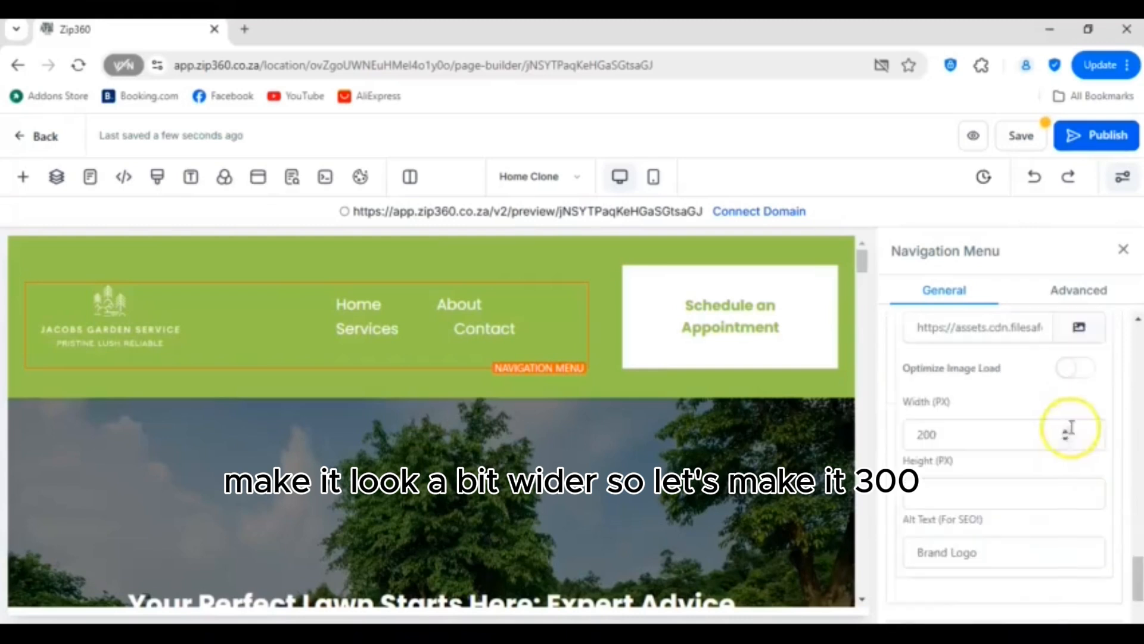
click(933, 438)
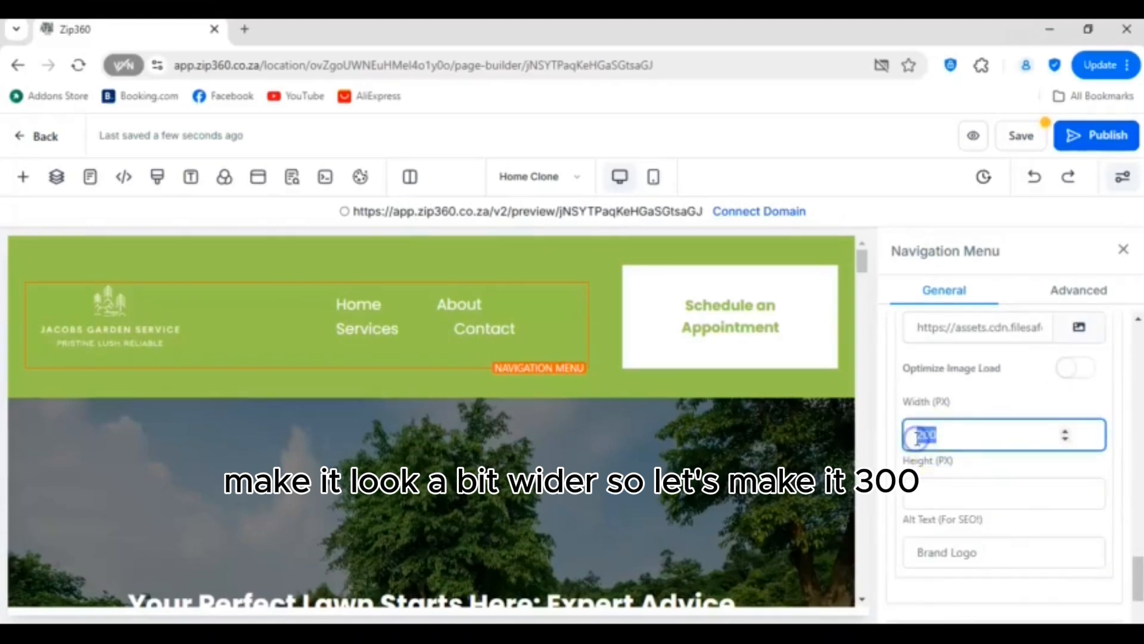
text(50)
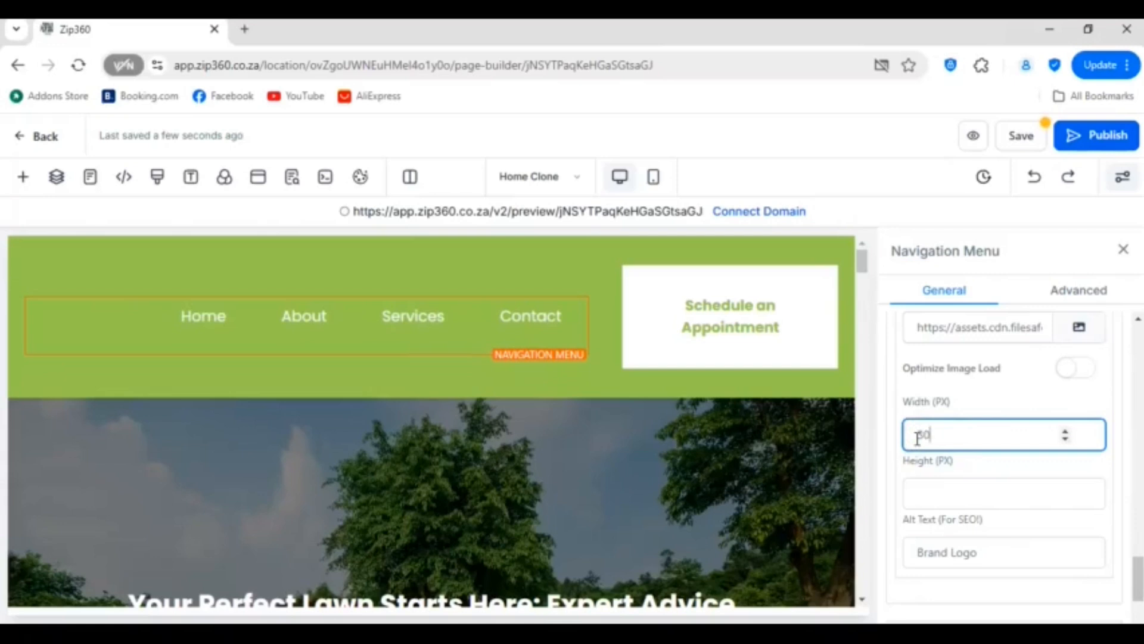
text(0)
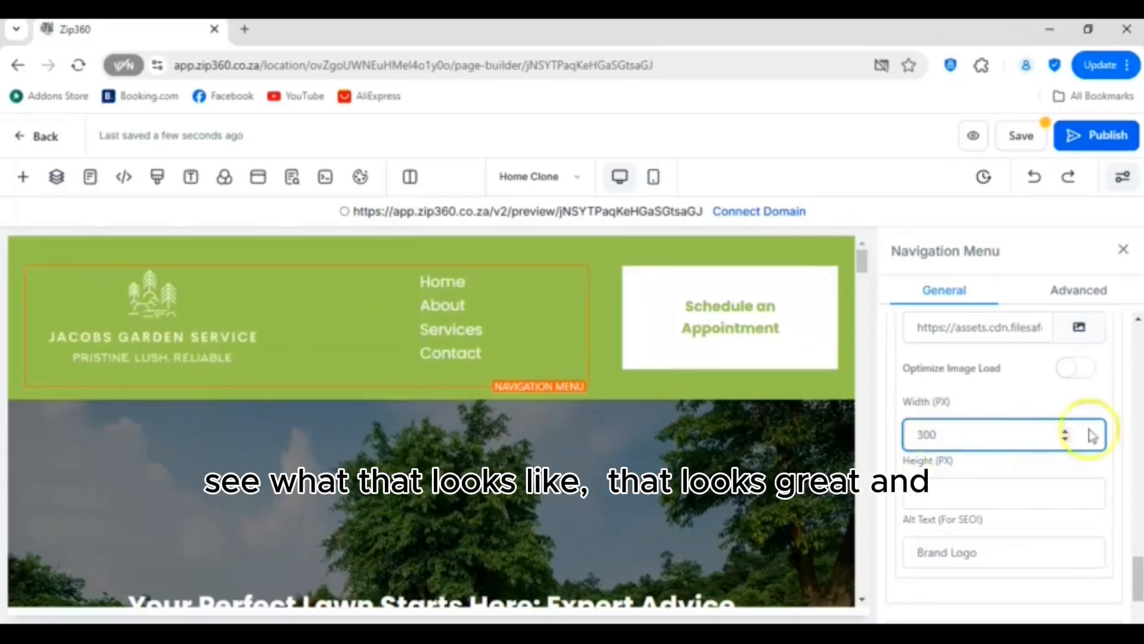
click(1123, 249)
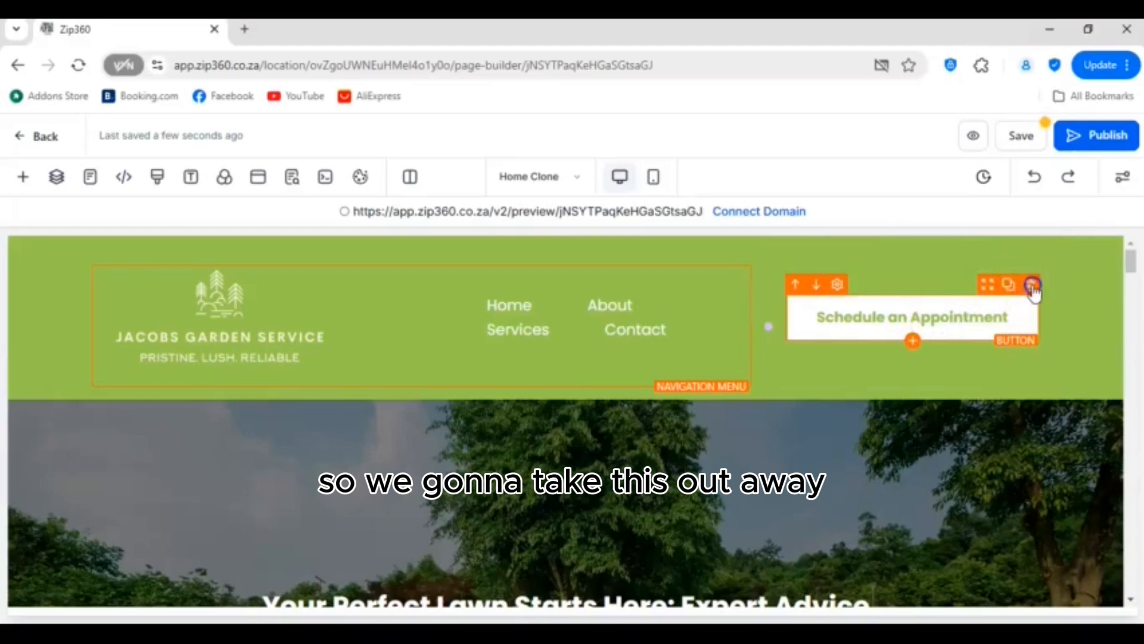
Delete the Schedule an Appointment button from the header and save the page
click(1032, 285)
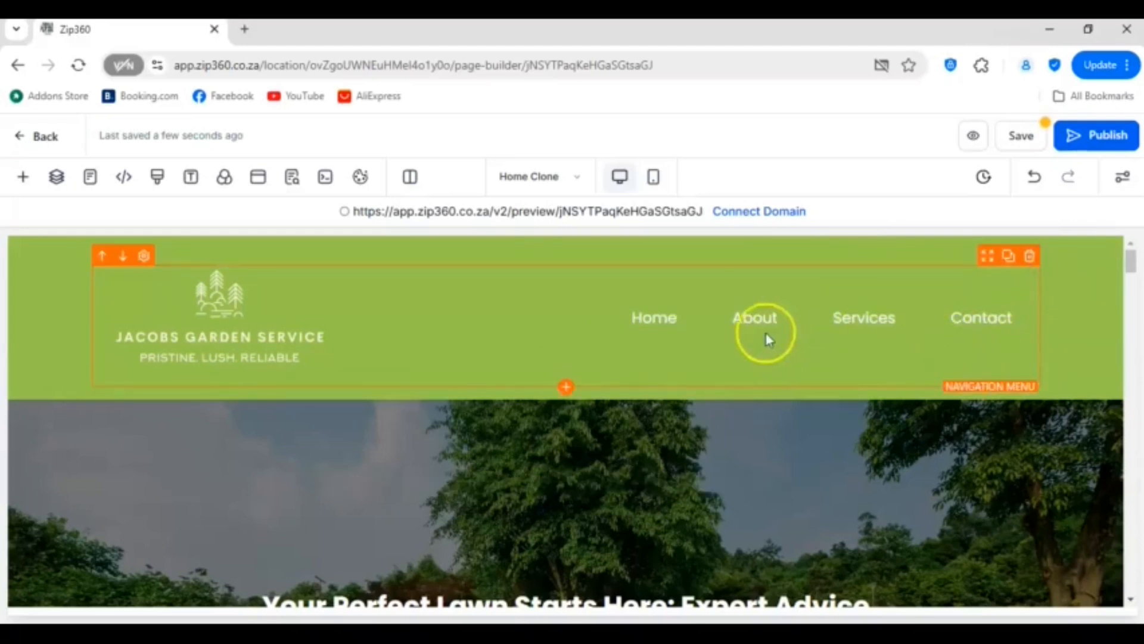
click(1026, 141)
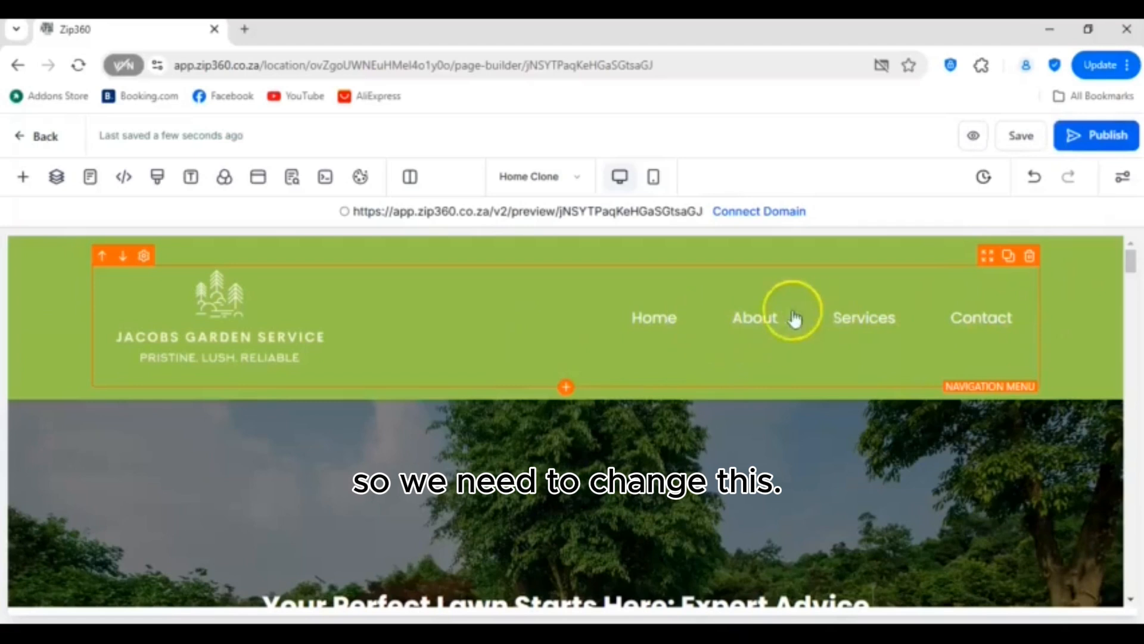
Set the header section's bottom padding to 0 px and top padding to 10 px, and save the page
click(1077, 298)
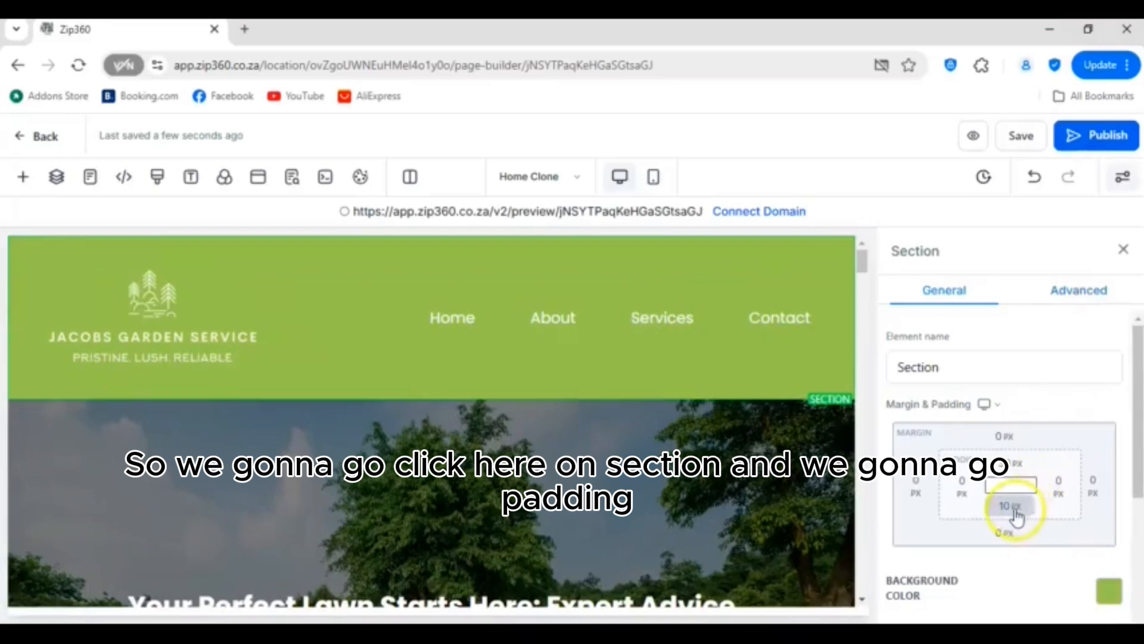
click(1011, 506)
drag(918, 367, 885, 369)
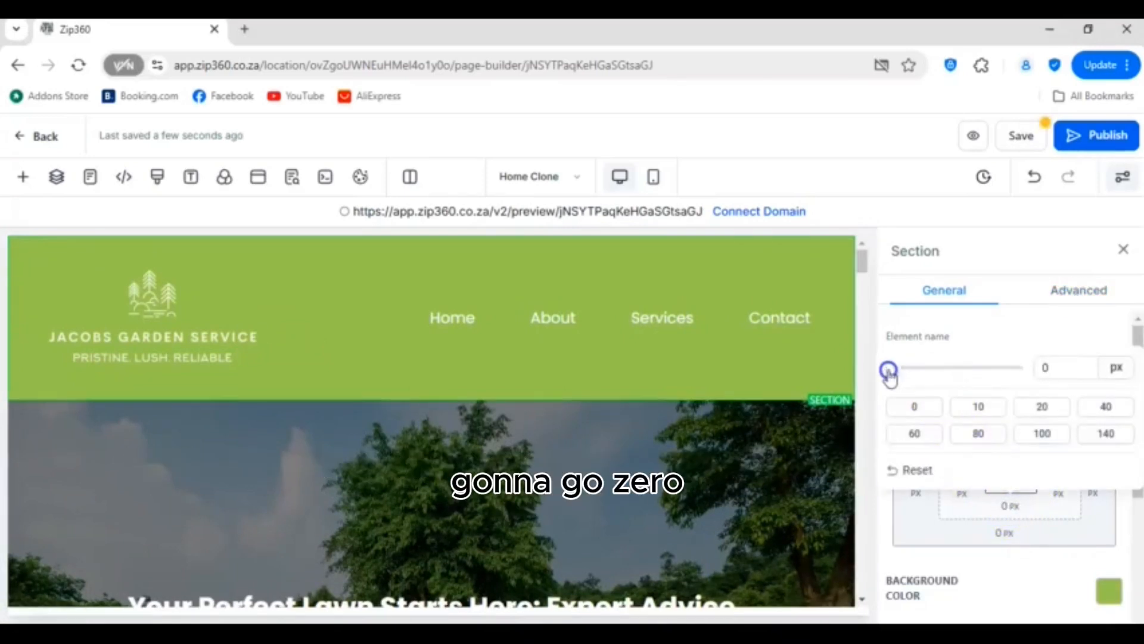
click(865, 371)
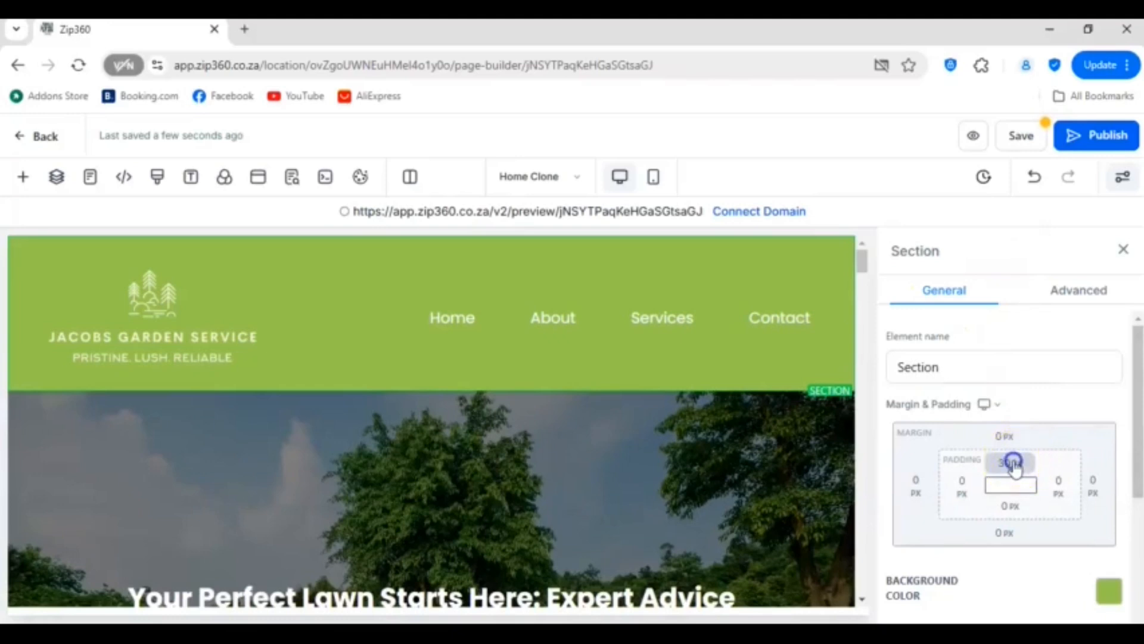
click(1013, 464)
drag(969, 513, 919, 508)
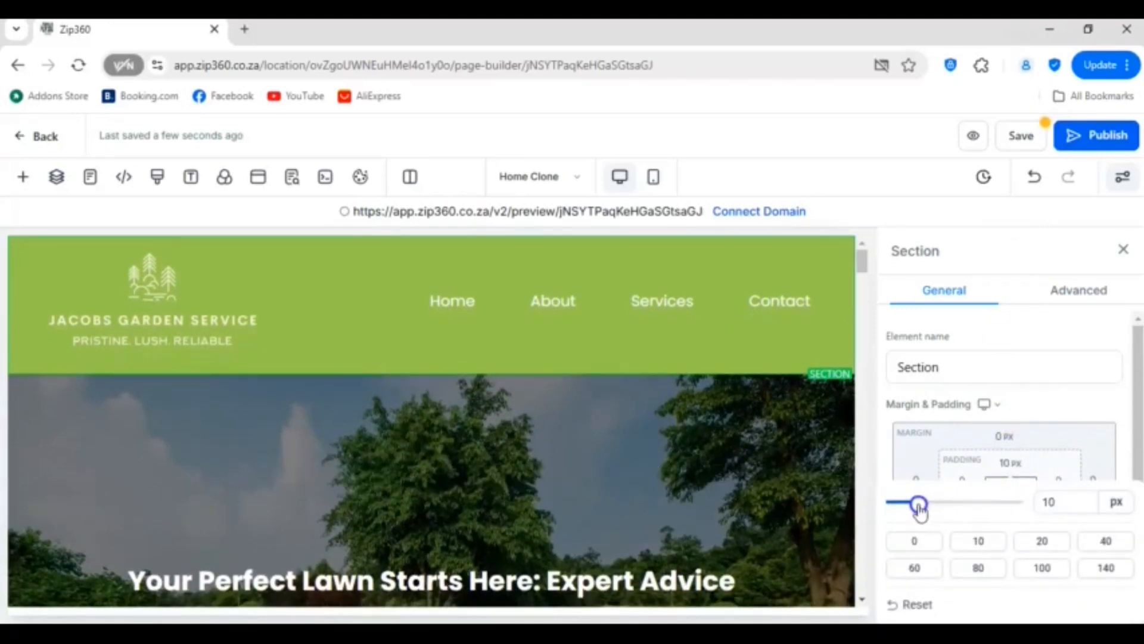
click(1021, 137)
Reduce the navigation menu's bottom padding to 11 px and save the page
click(754, 330)
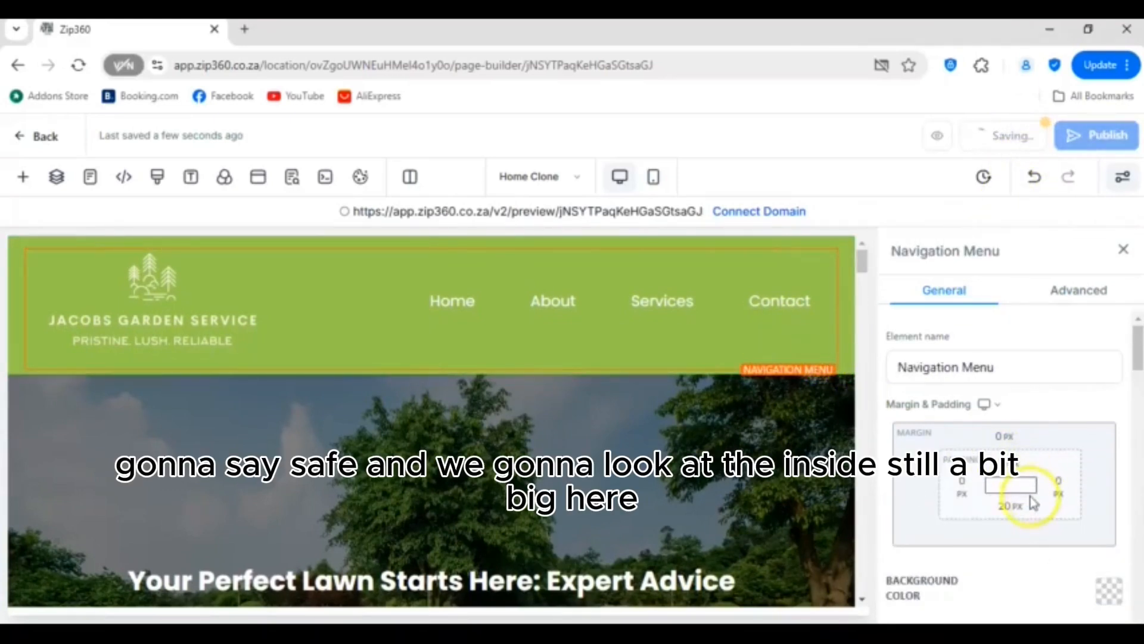
click(1011, 508)
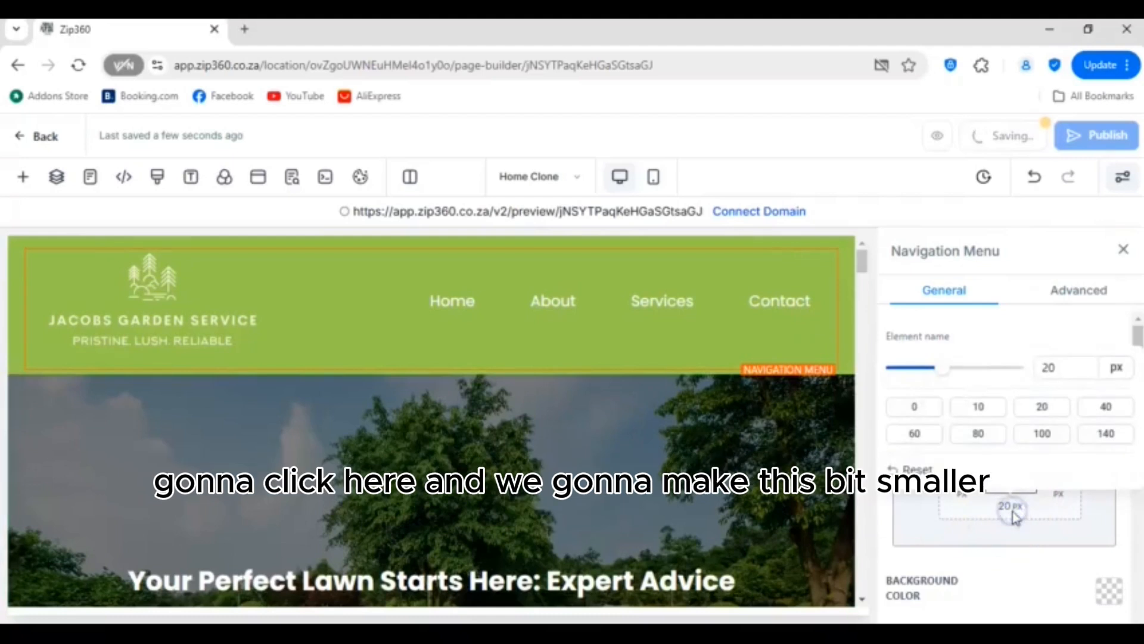
drag(939, 377, 923, 381)
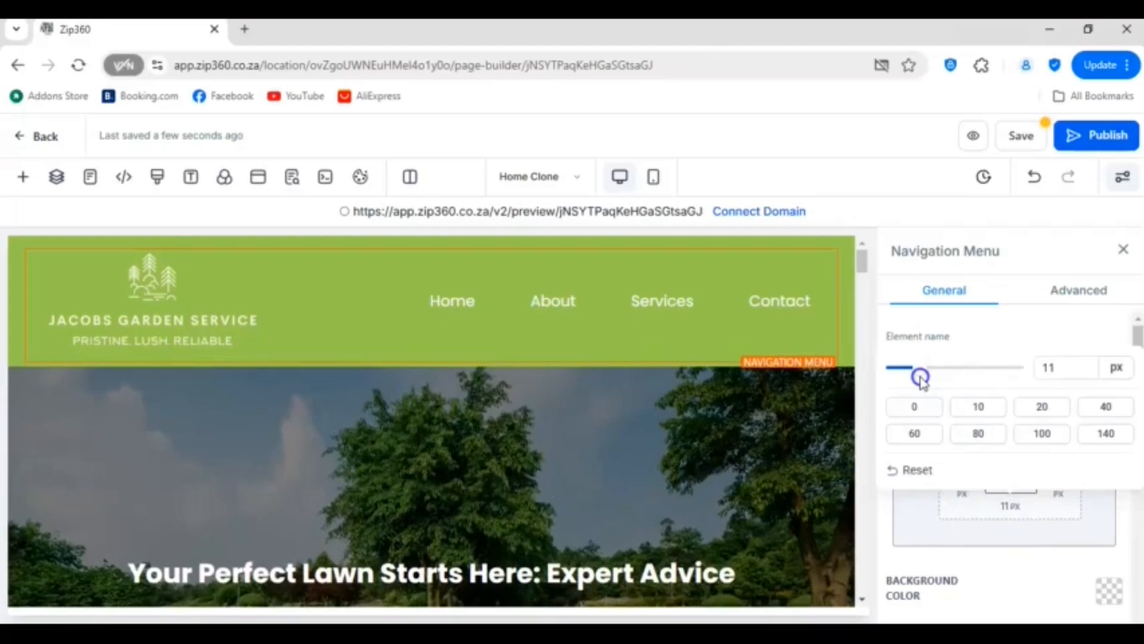
click(959, 215)
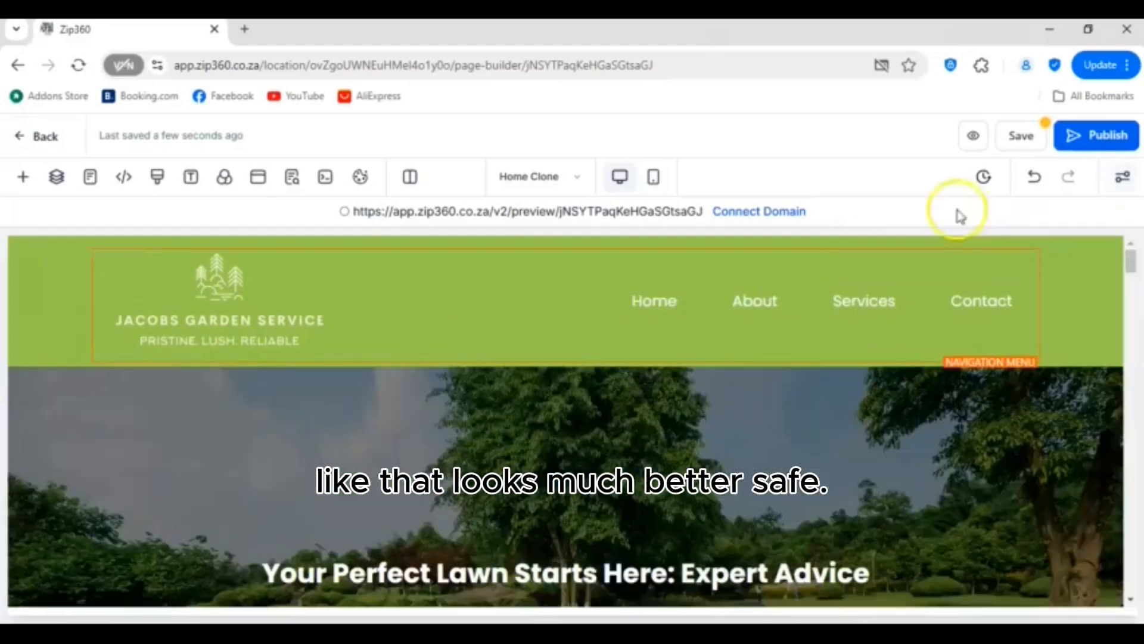
click(1018, 137)
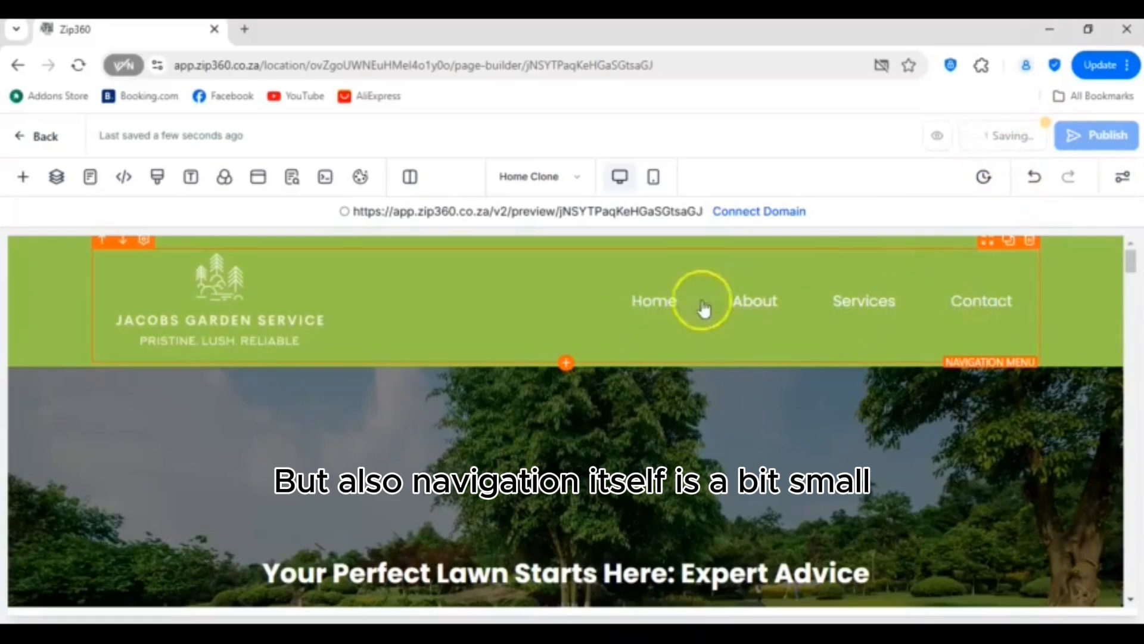
Set the navigation menu's font size to 22 px and save the page
click(960, 320)
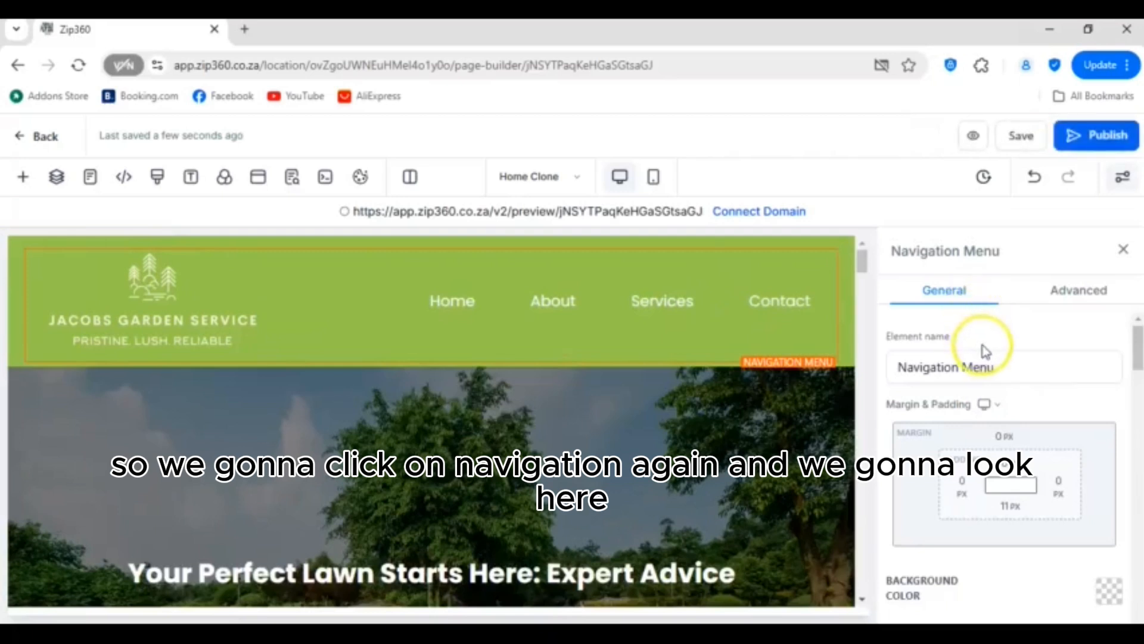
scroll(986, 352, down, 4)
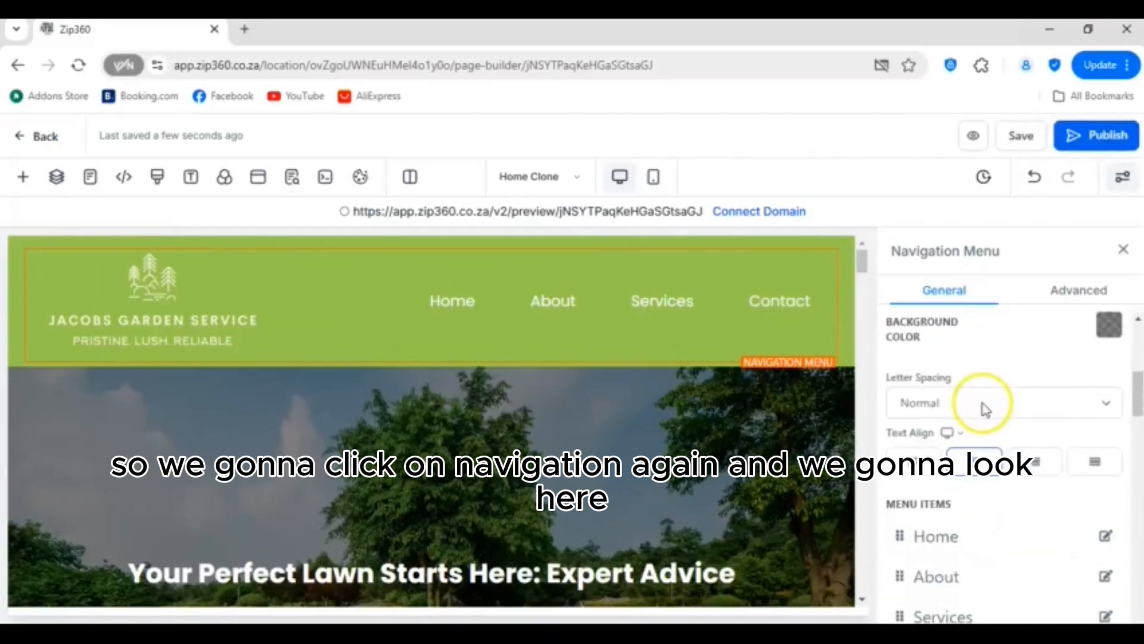
scroll(984, 408, down, 2)
scroll(977, 402, down, 4)
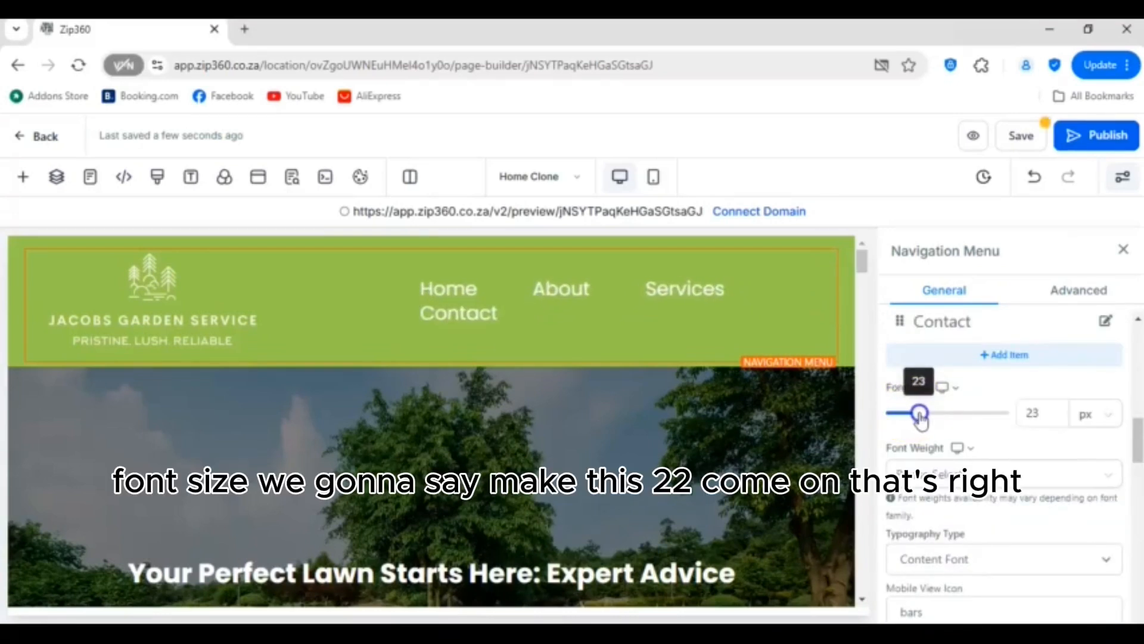
click(1123, 249)
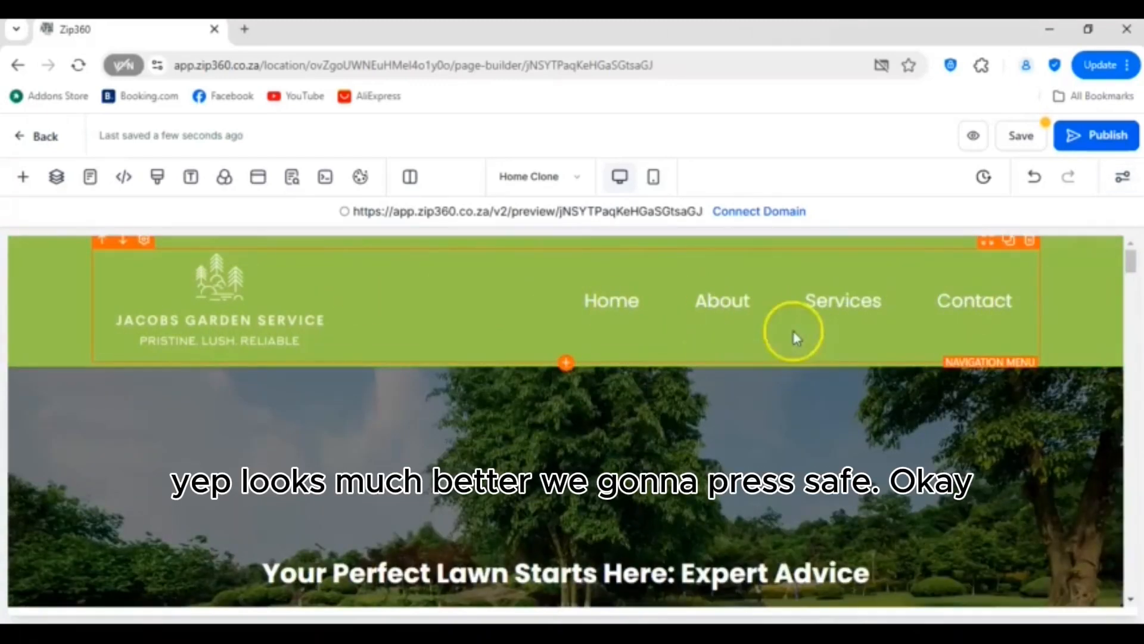
click(1021, 139)
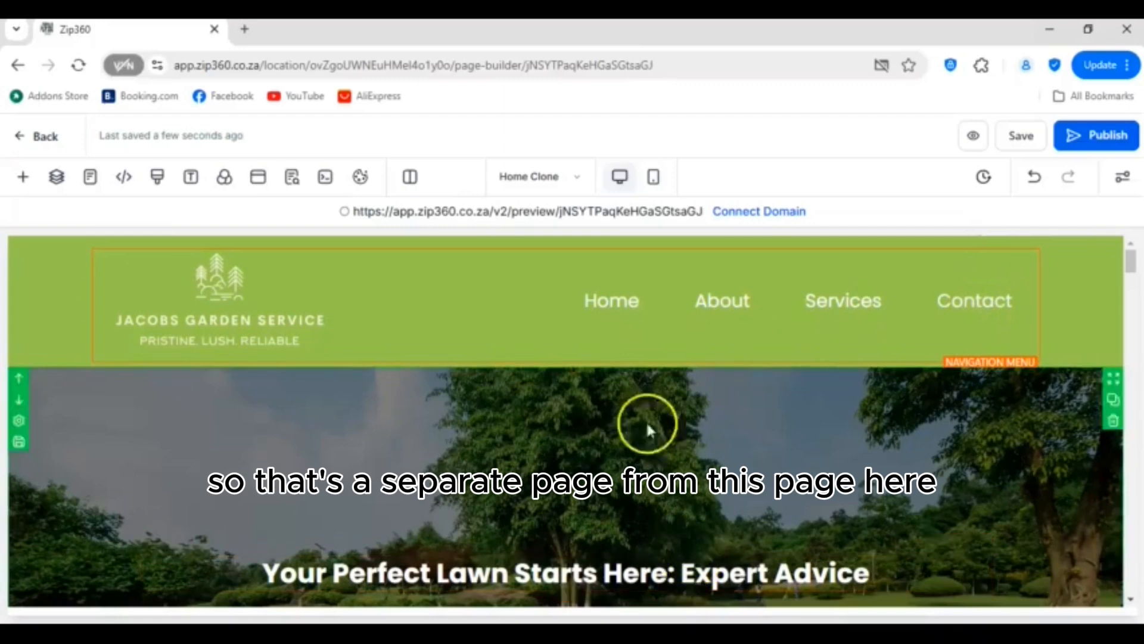
Link the Home item of the navigation menu to the Home page
click(724, 302)
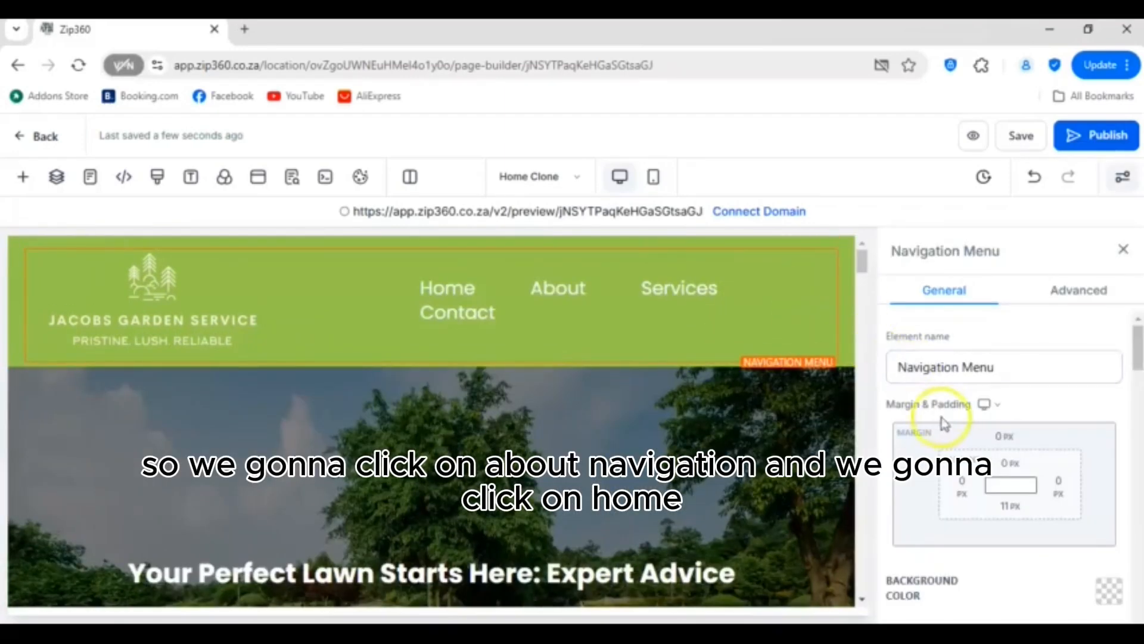
scroll(1001, 417, down, 5)
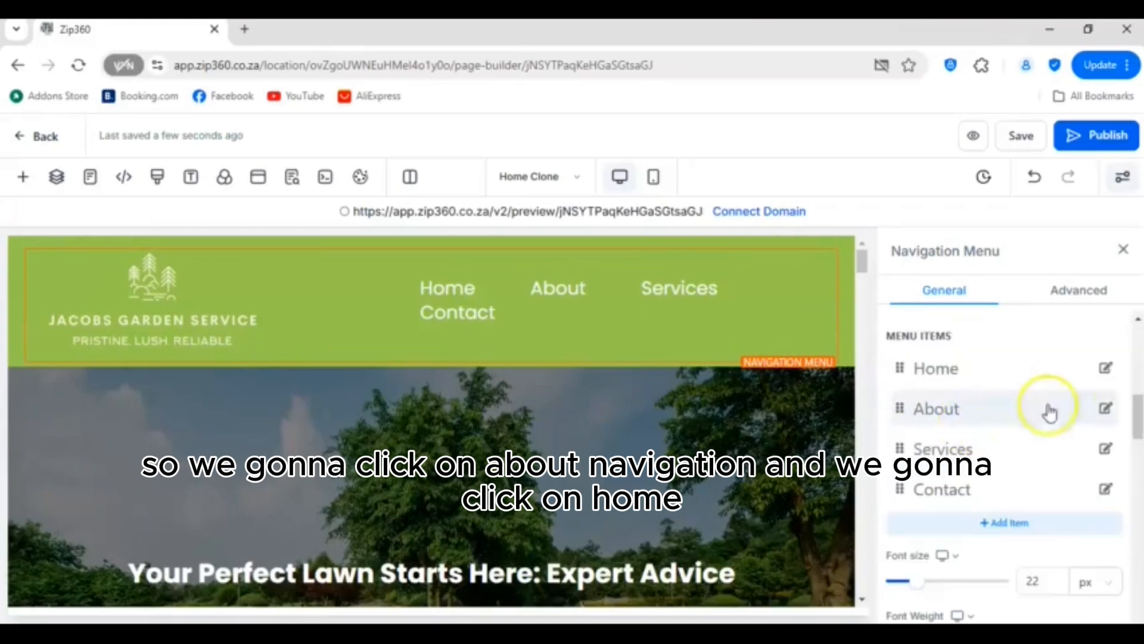
click(1107, 371)
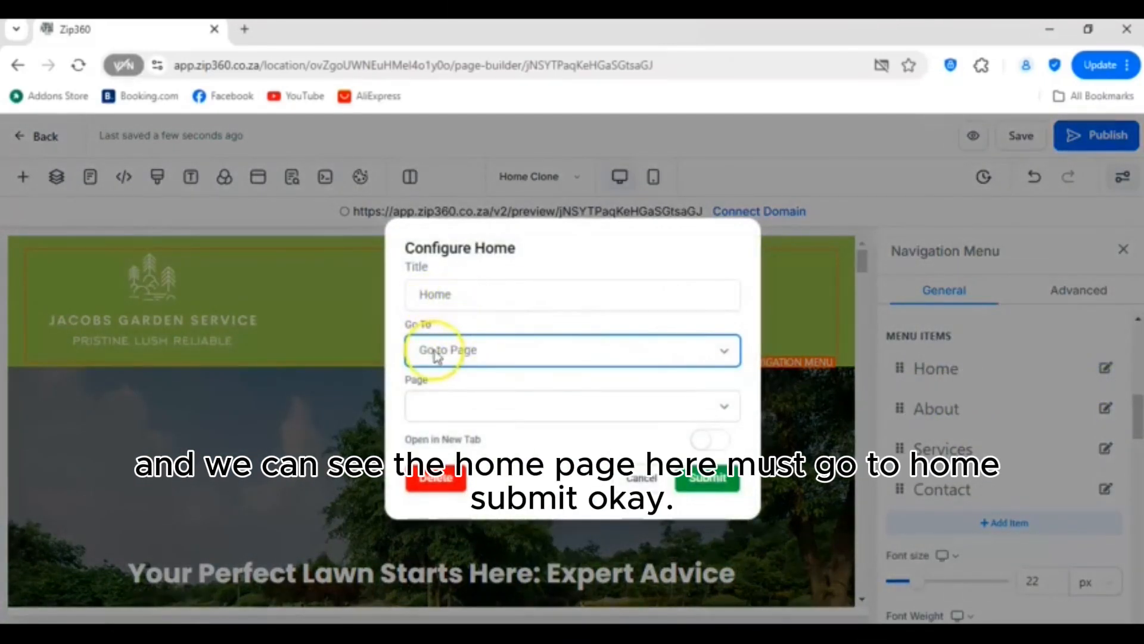
click(721, 406)
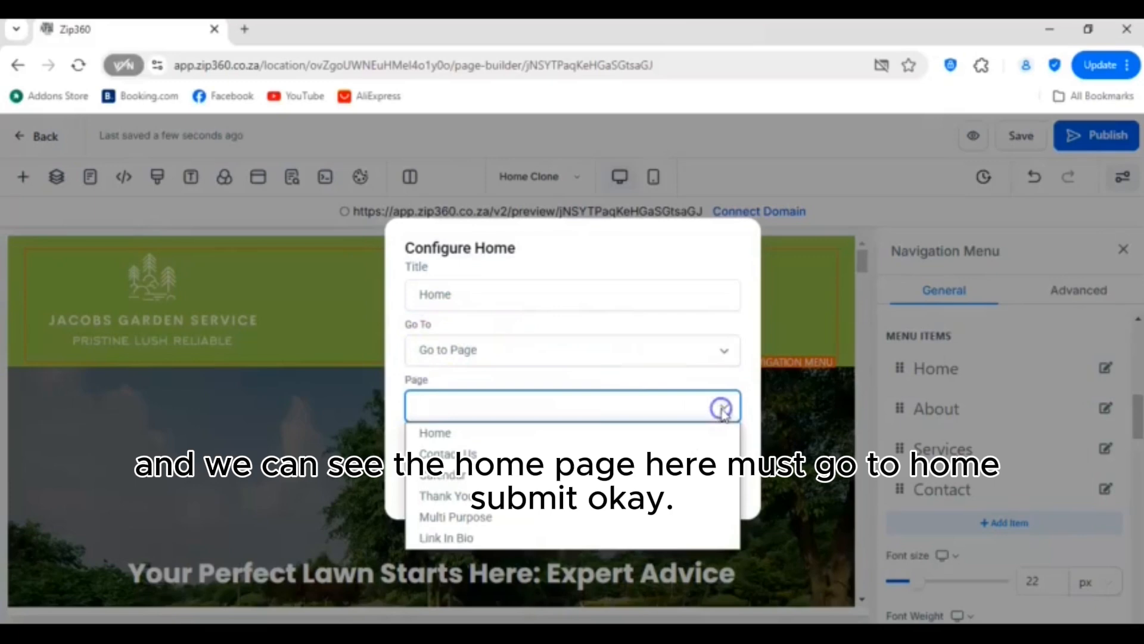
click(464, 429)
click(707, 479)
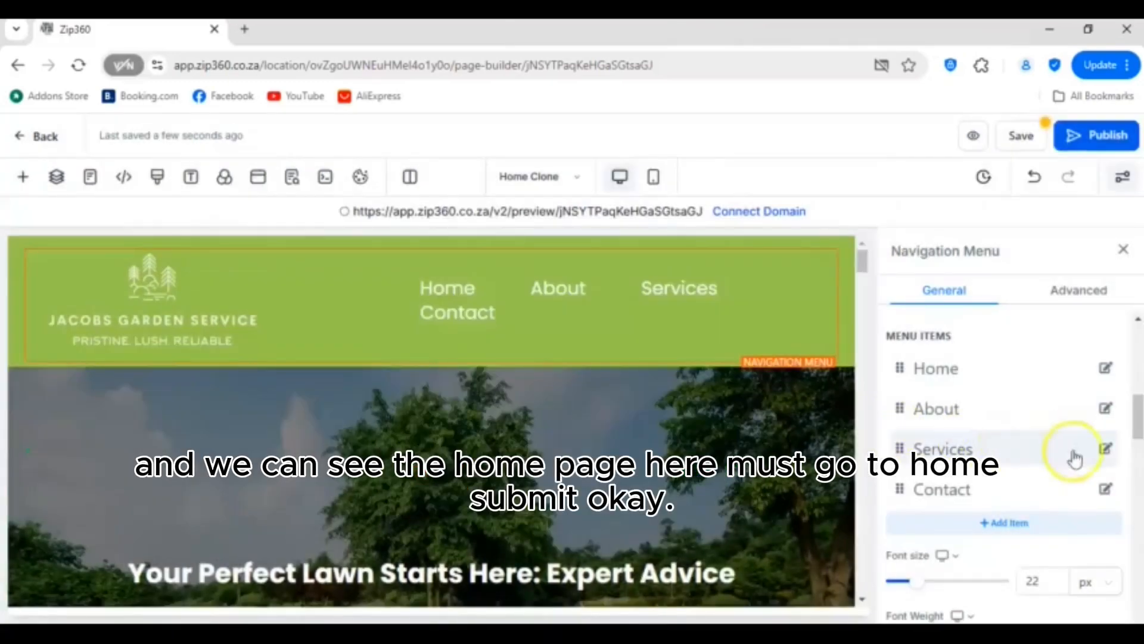
Link the Contact item of the navigation menu to the Contact Us page
click(1107, 490)
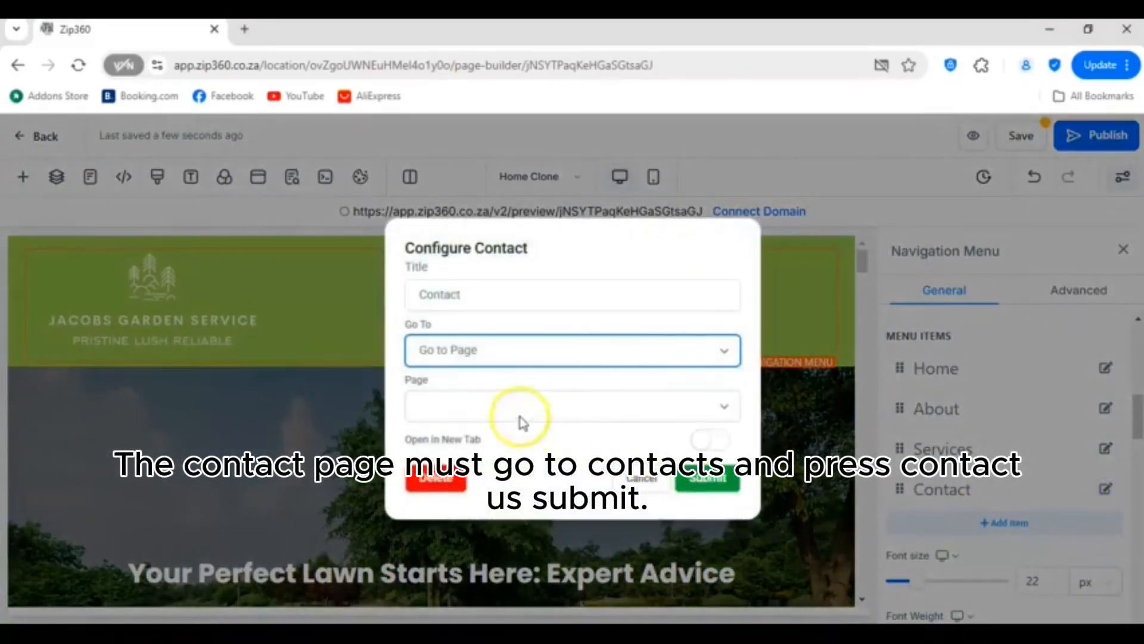
click(739, 417)
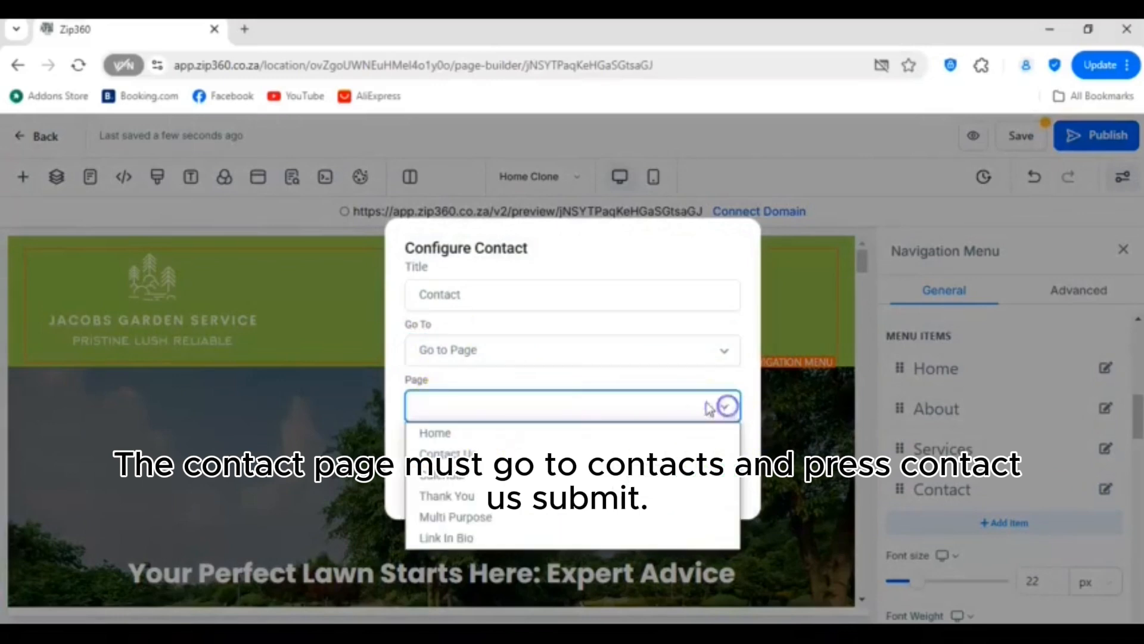
click(467, 448)
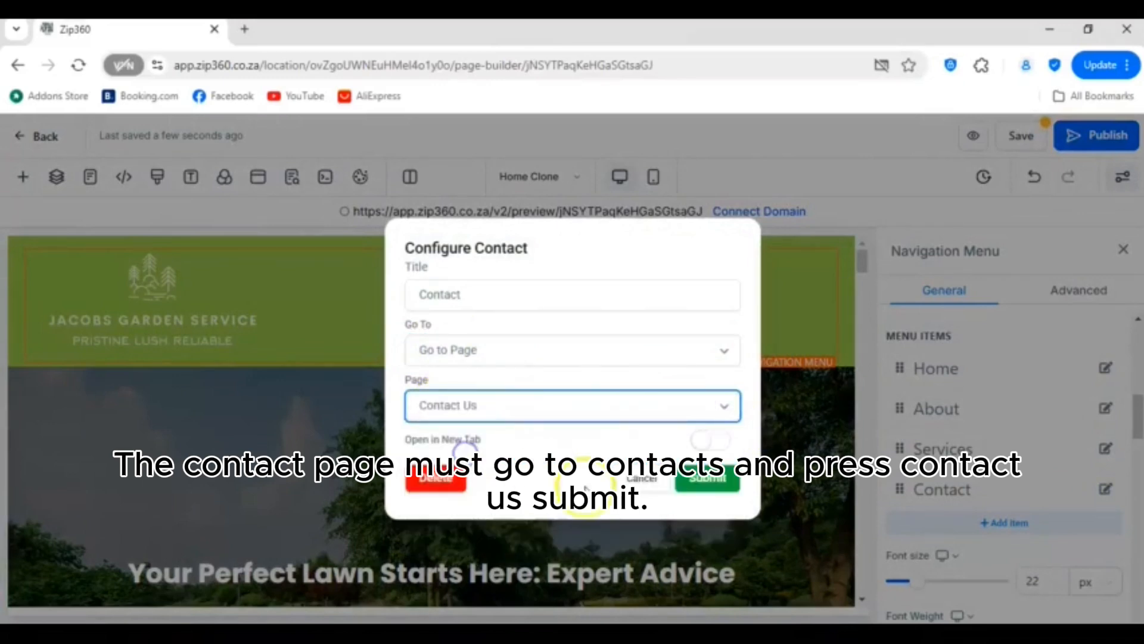
click(731, 482)
Check the link targets of the navigation menu's About and Services items, and save the page
click(1106, 410)
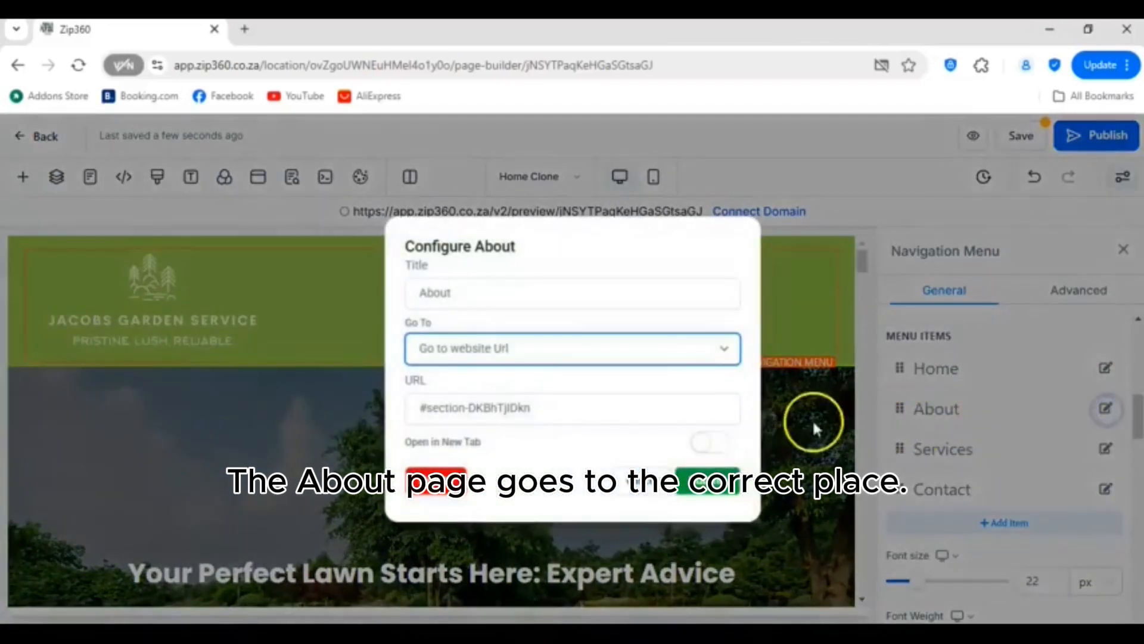
click(647, 482)
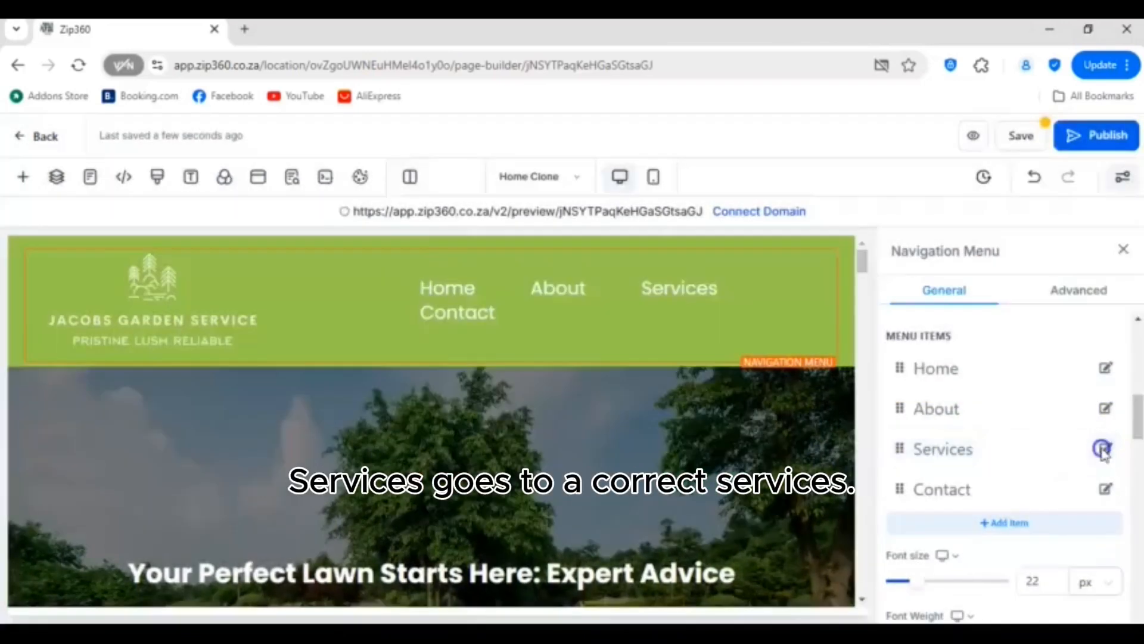
click(1105, 448)
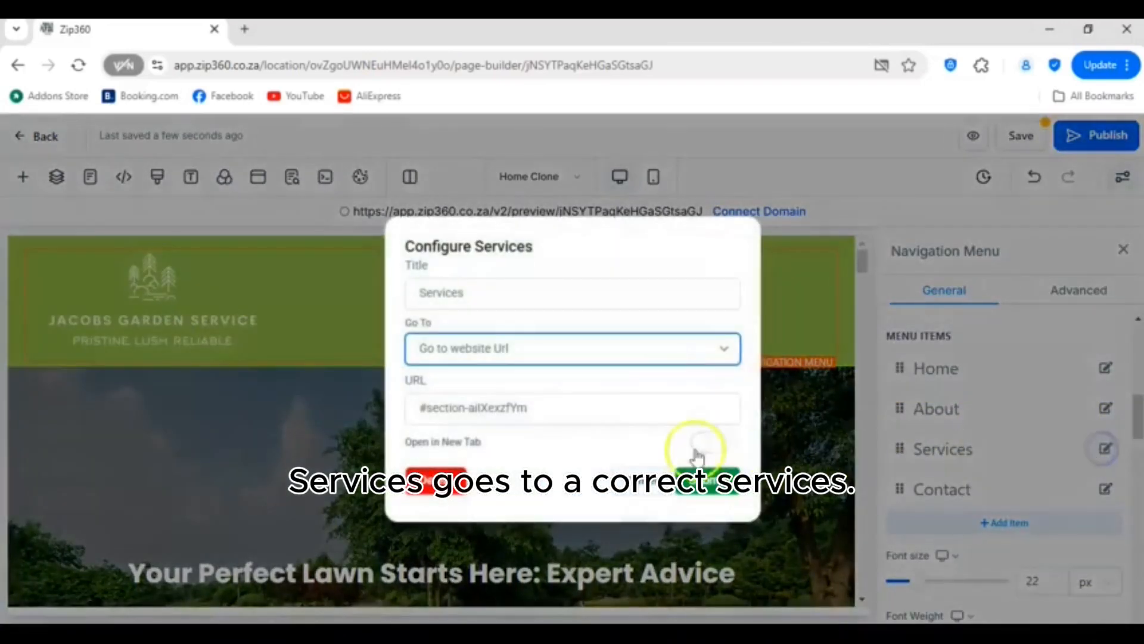
click(633, 490)
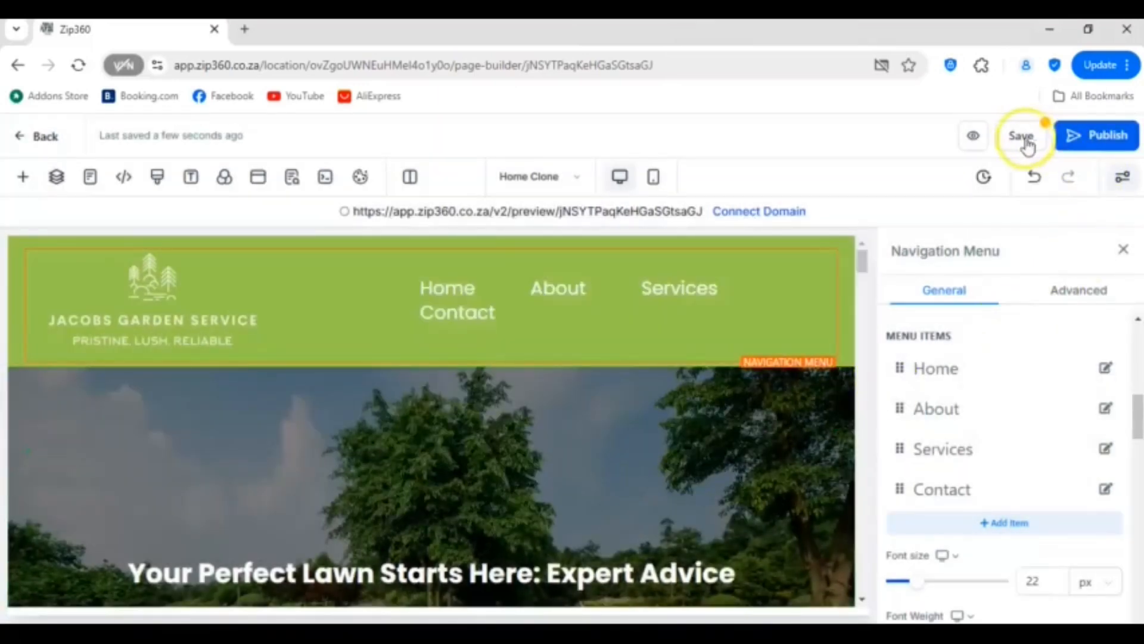
click(1021, 140)
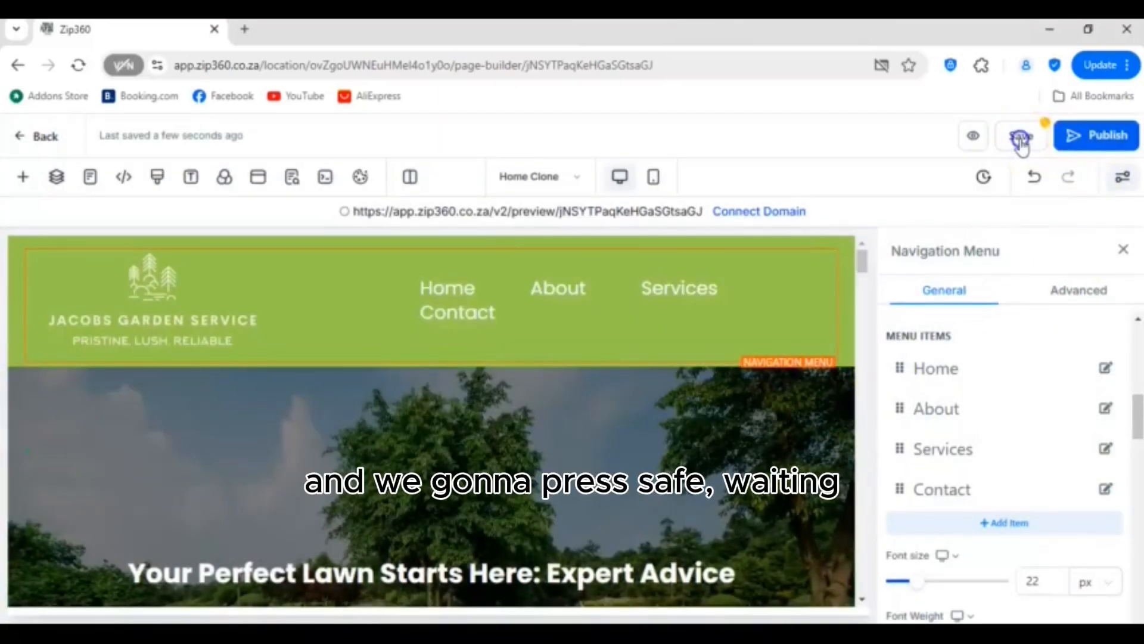
click(1121, 255)
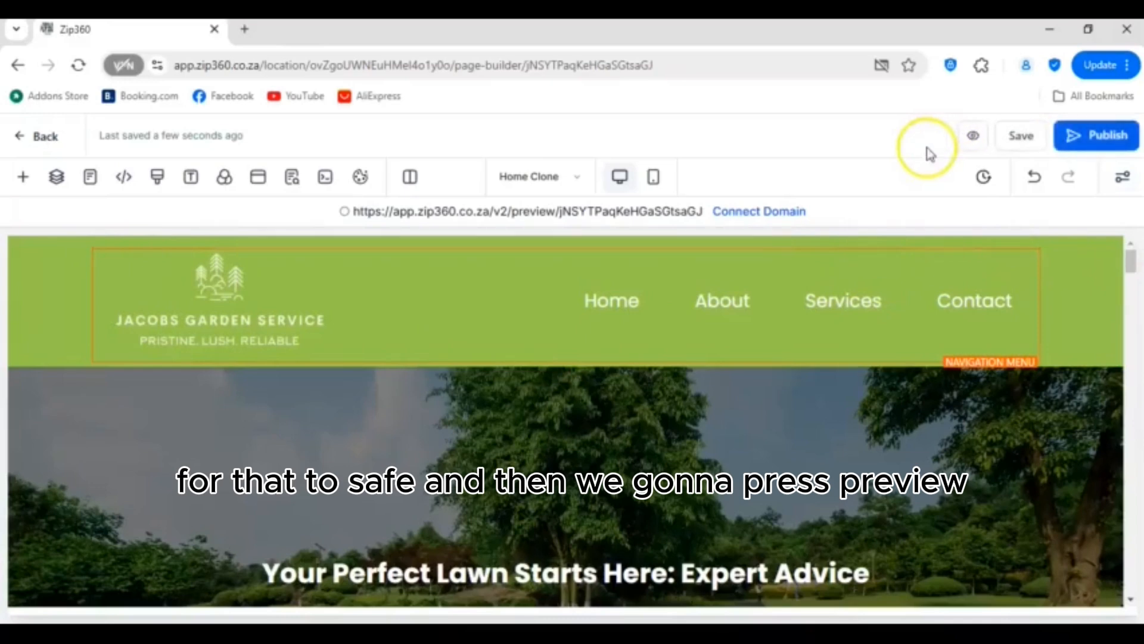
Preview the page and test the About and Services links in the header navigation
click(971, 141)
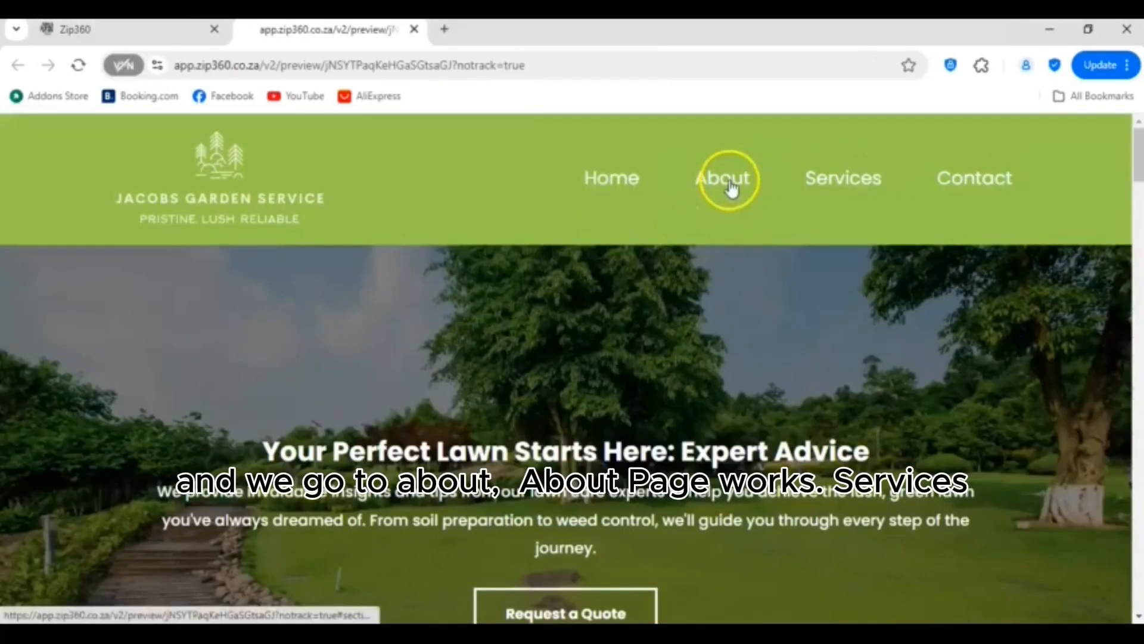
click(730, 189)
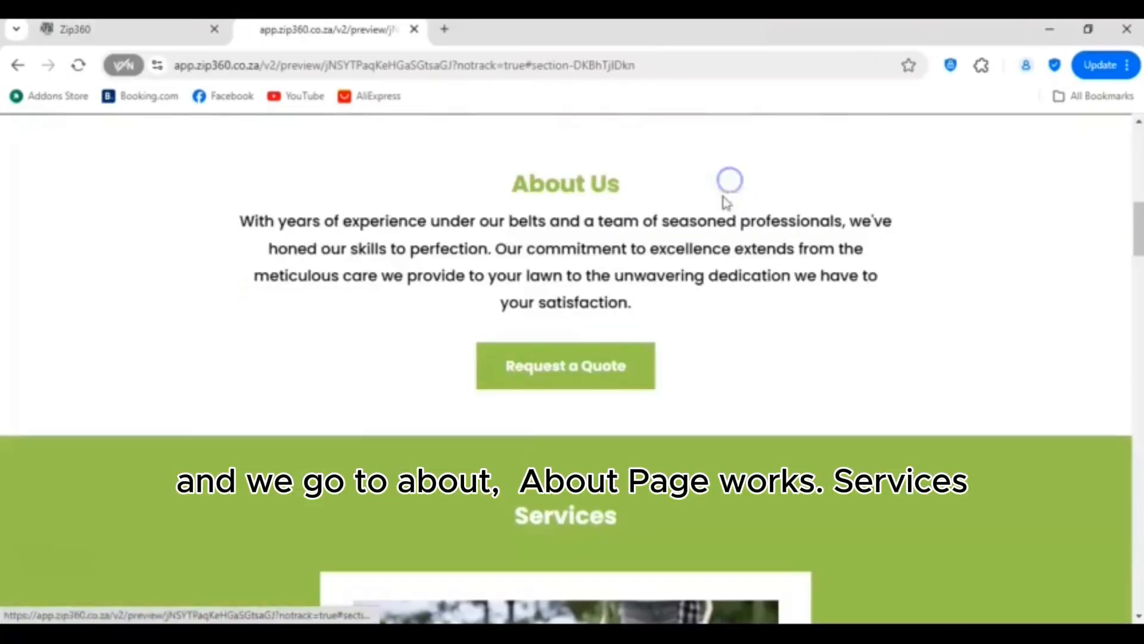
scroll(639, 238, up, 10)
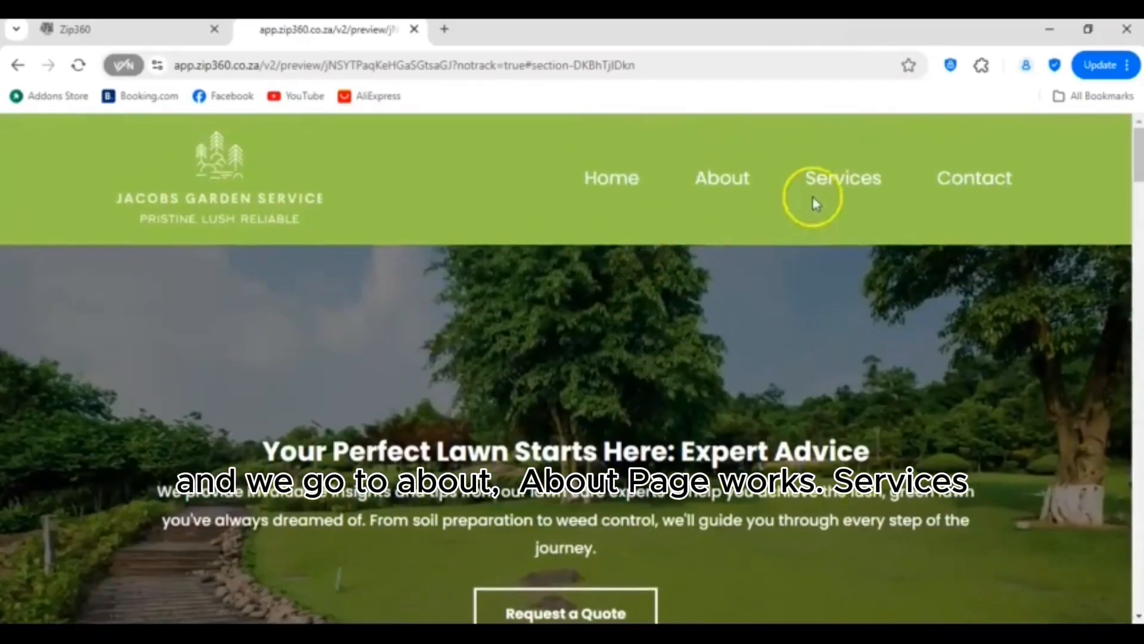
click(826, 187)
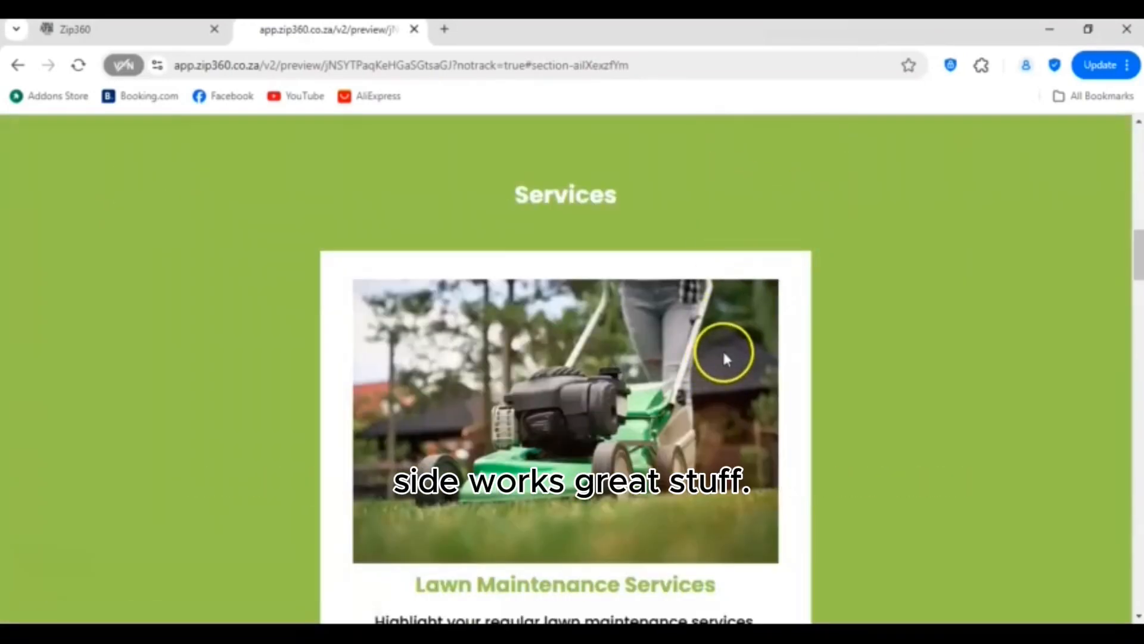
scroll(706, 323, up, 10)
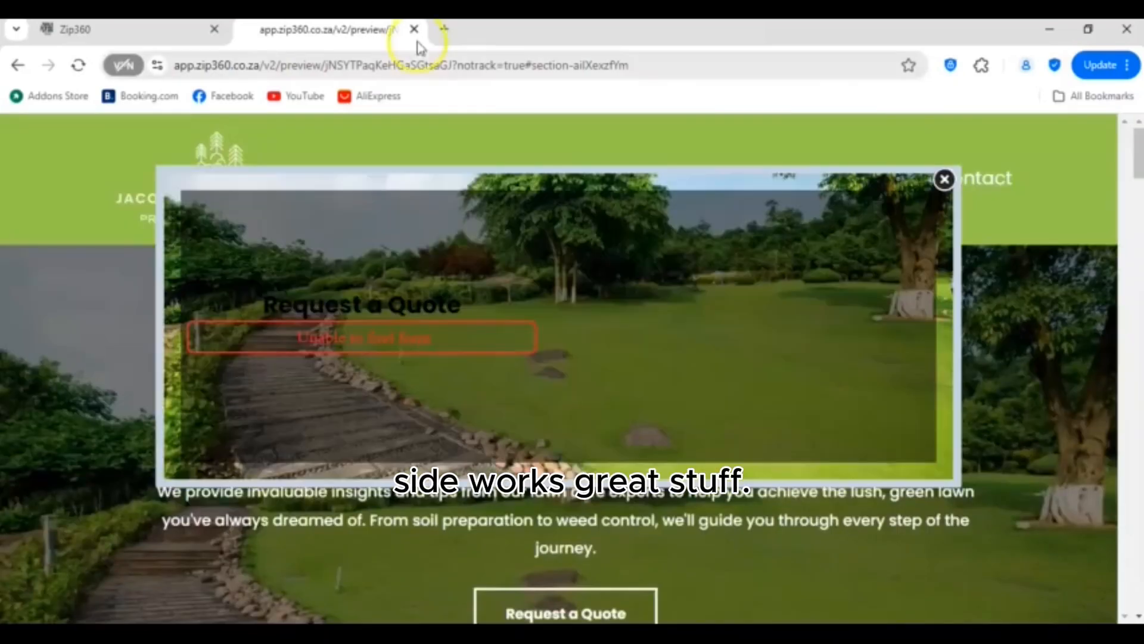
click(414, 29)
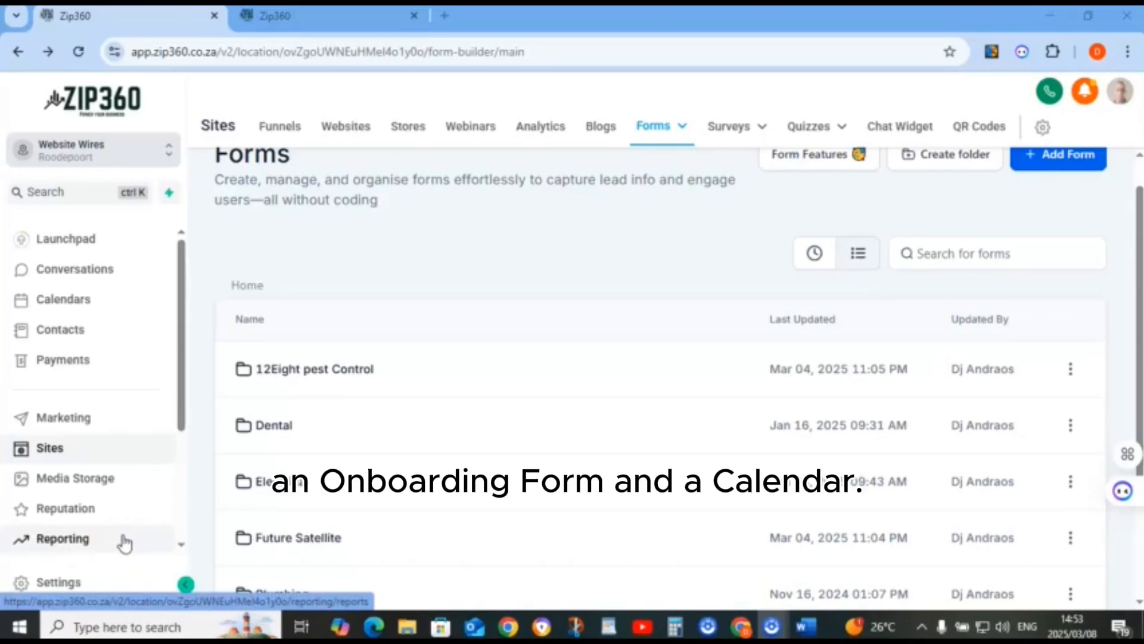
Create a form from scratch and save it as "Jacob Contact", using the name copied from the WordPad document
click(1055, 166)
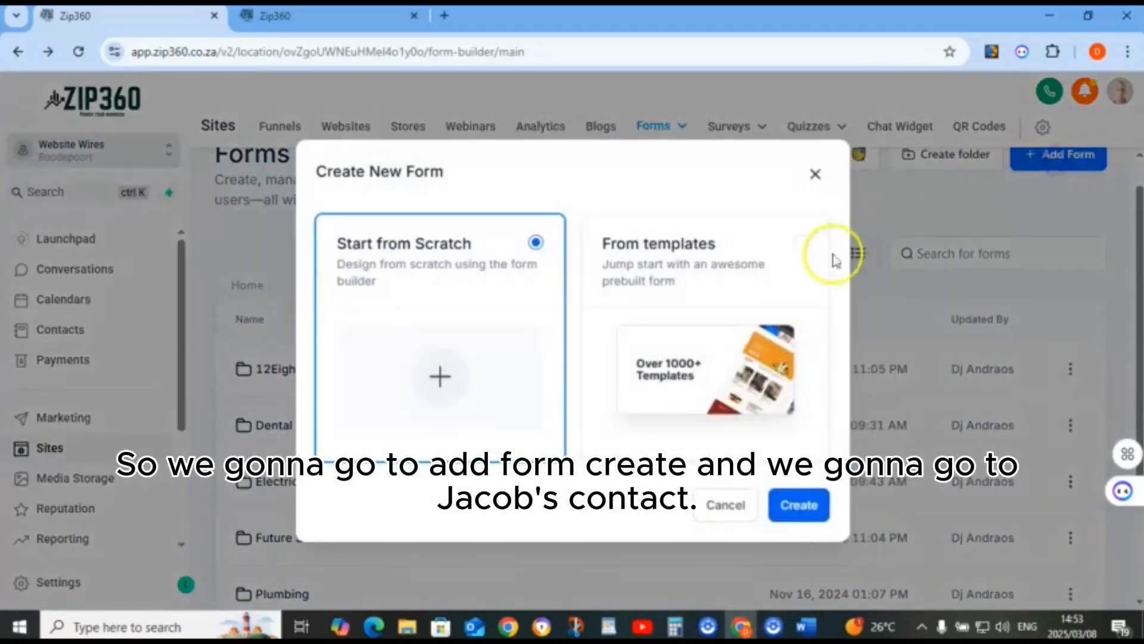
click(788, 505)
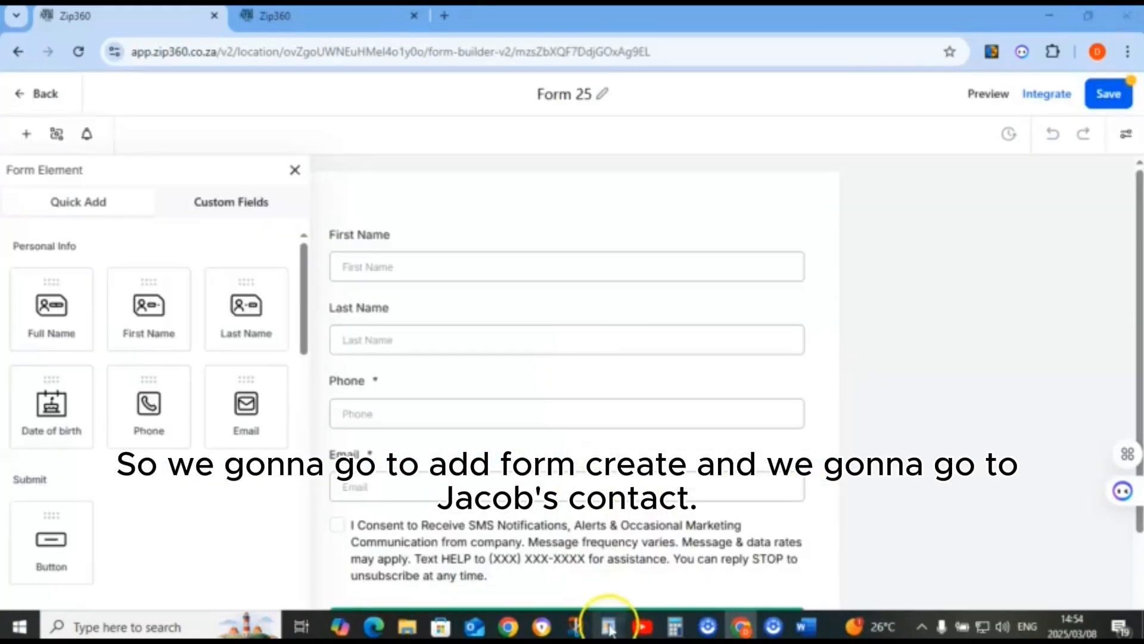
click(609, 627)
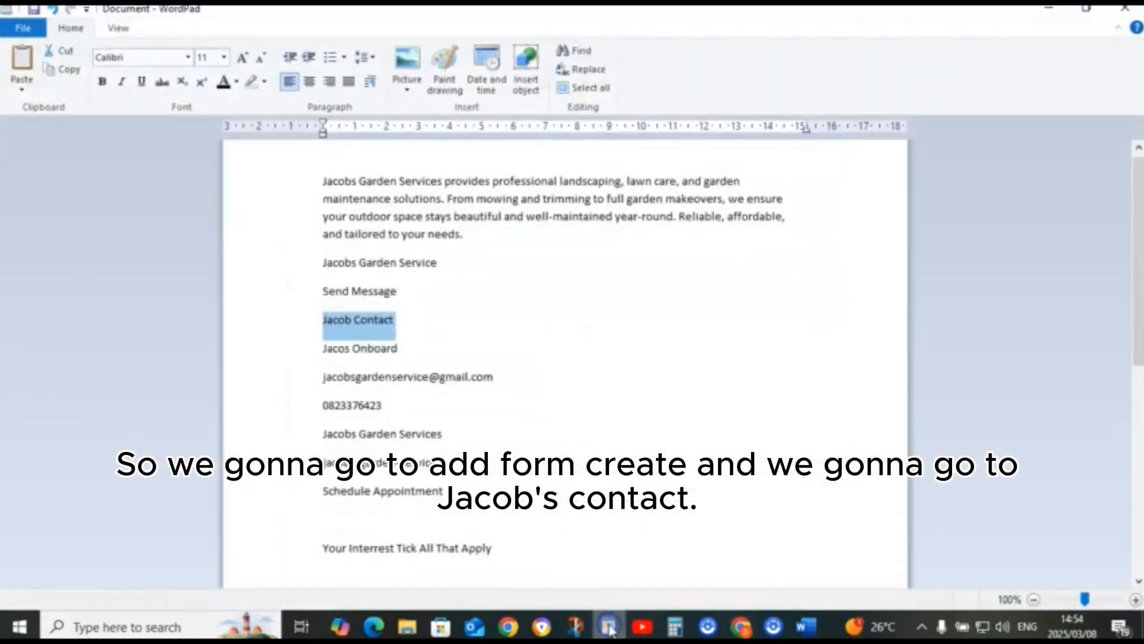
right_click(374, 335)
click(414, 364)
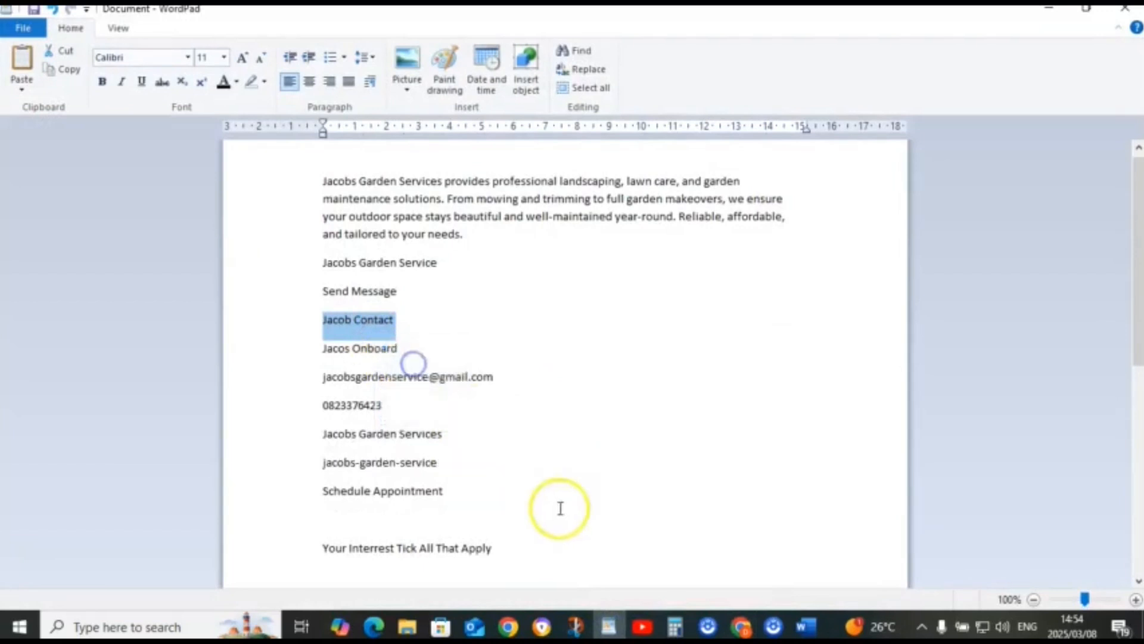
click(608, 626)
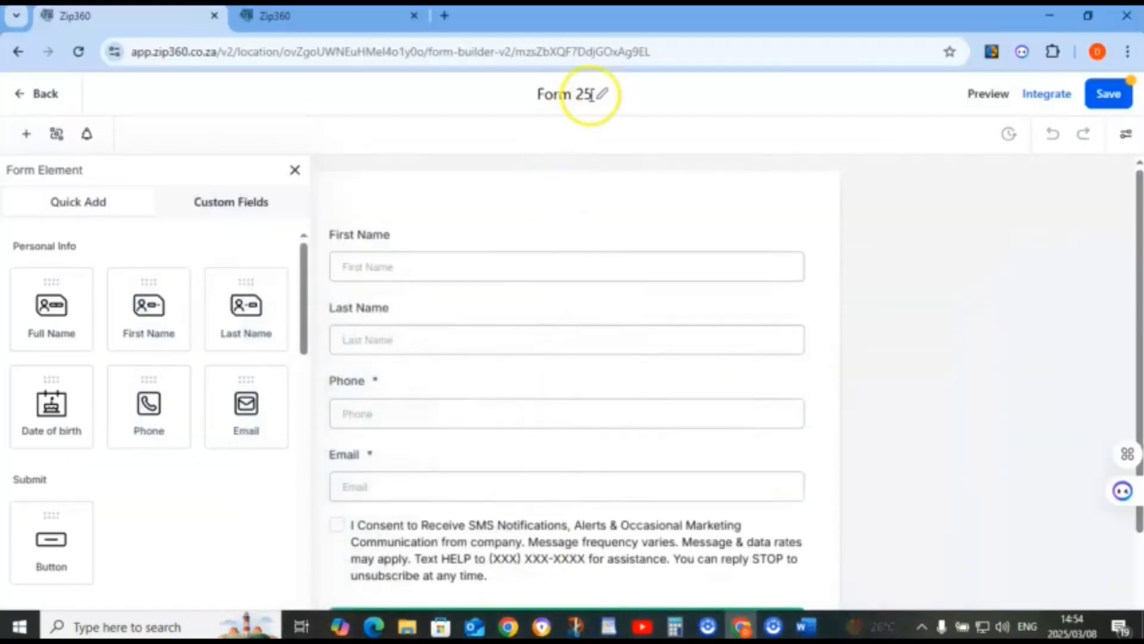
drag(545, 96, 538, 102)
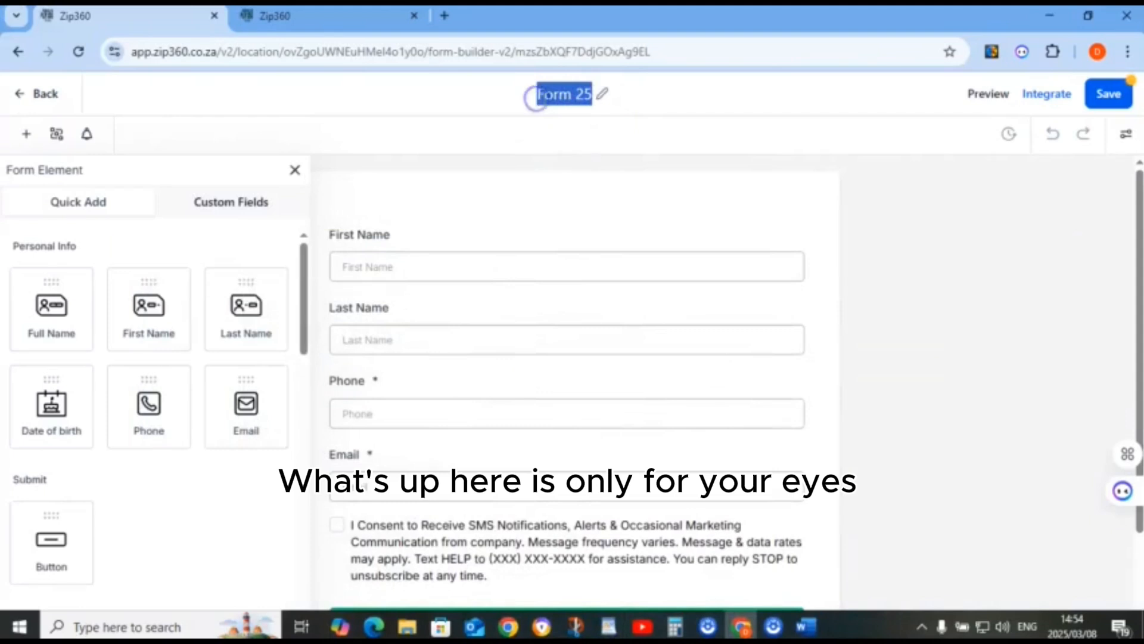
right_click(539, 97)
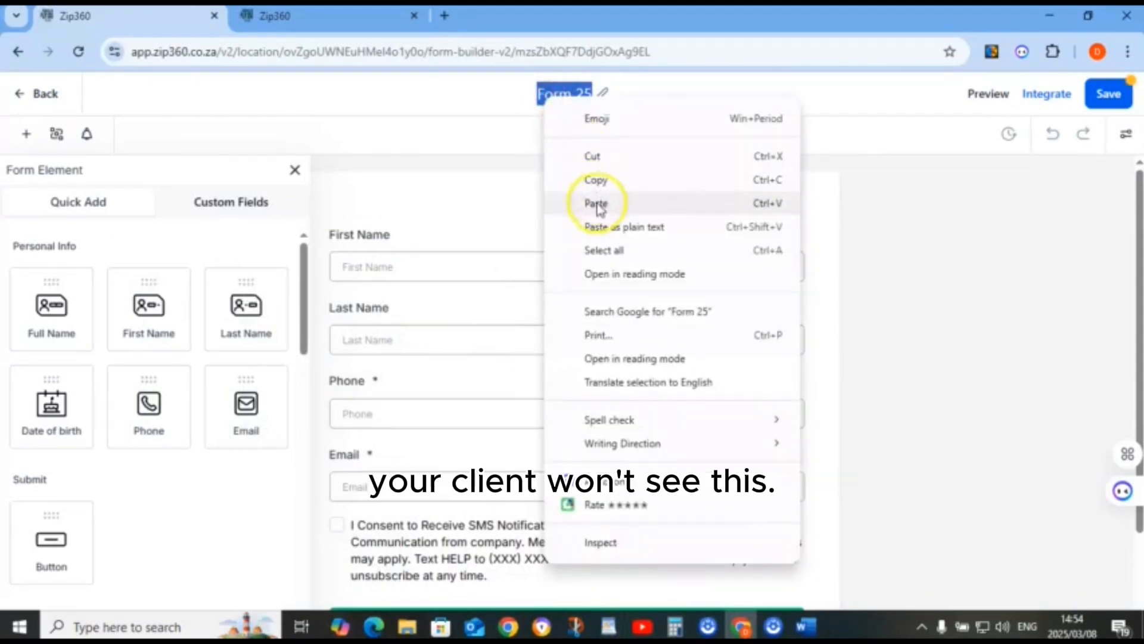
click(596, 204)
click(1109, 100)
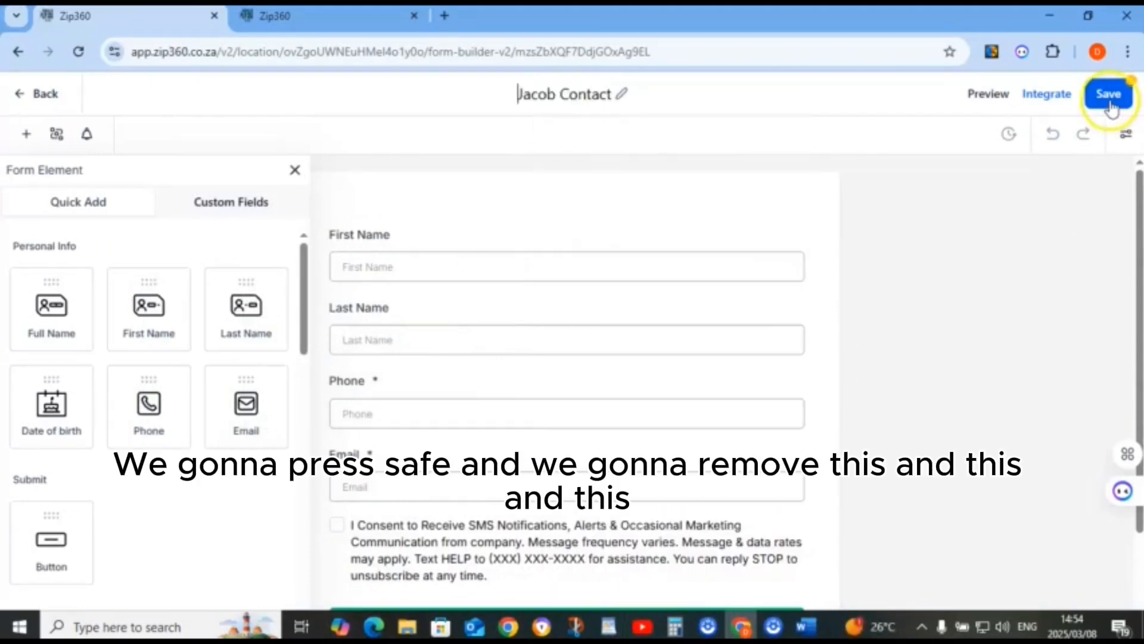
Remove the First Name, Last Name and consent checkbox fields from the form, and add a Full Name field above Phone
click(954, 262)
click(812, 216)
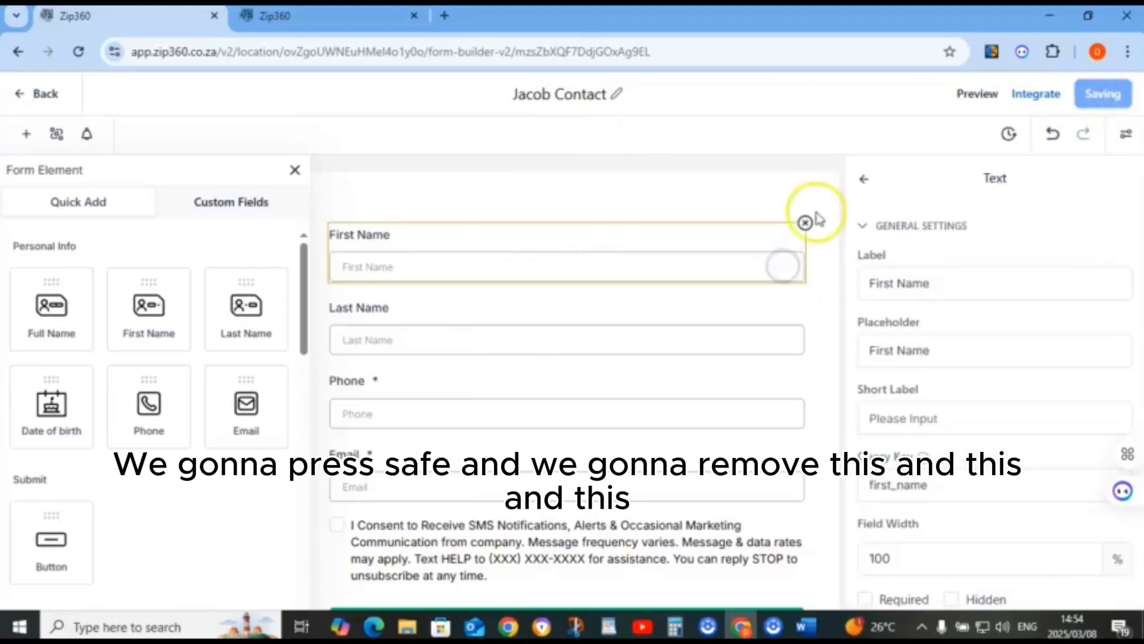
click(804, 220)
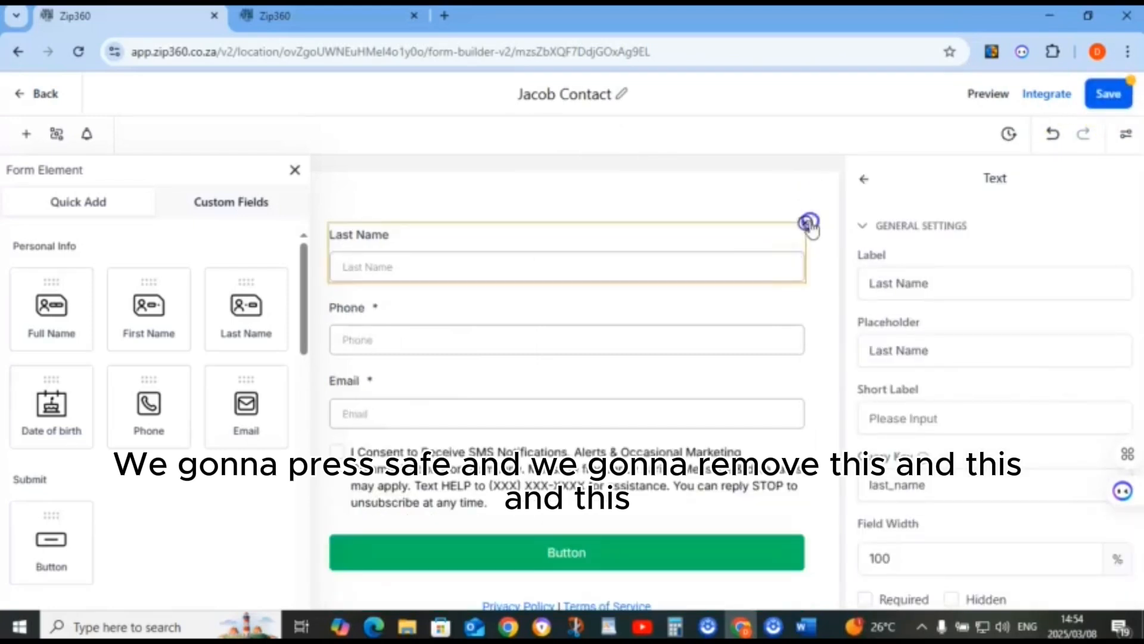
click(809, 222)
click(807, 388)
click(810, 370)
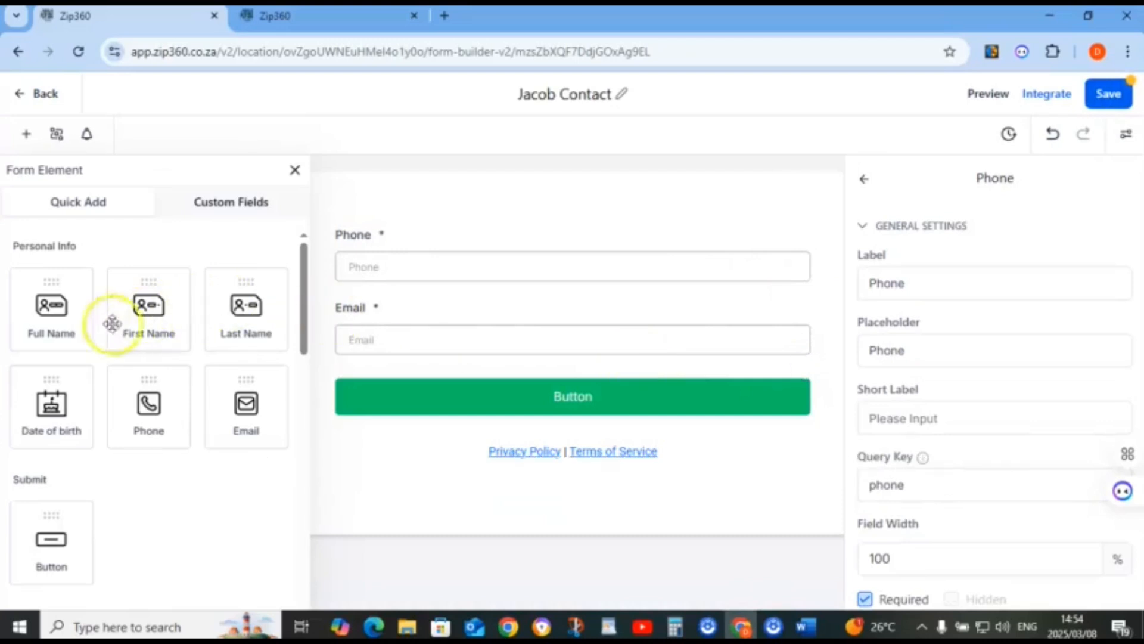
drag(27, 327, 378, 289)
Add an image element above the Full Name field and upload Jacobs_Garden_Service.png into it
scroll(180, 346, down, 10)
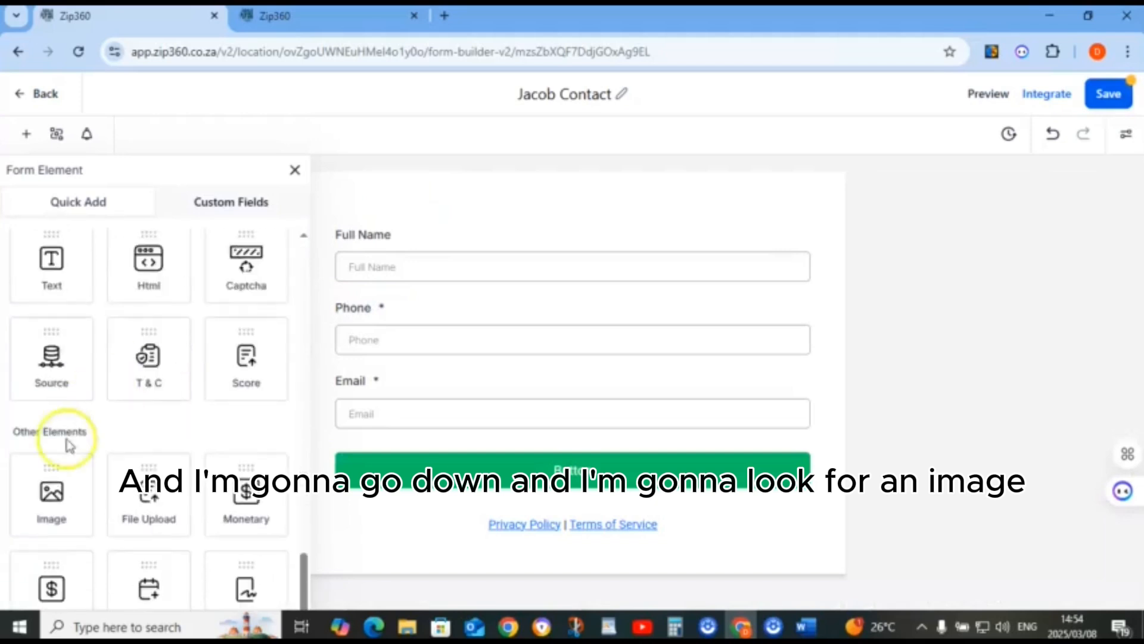
drag(52, 491, 378, 268)
click(475, 241)
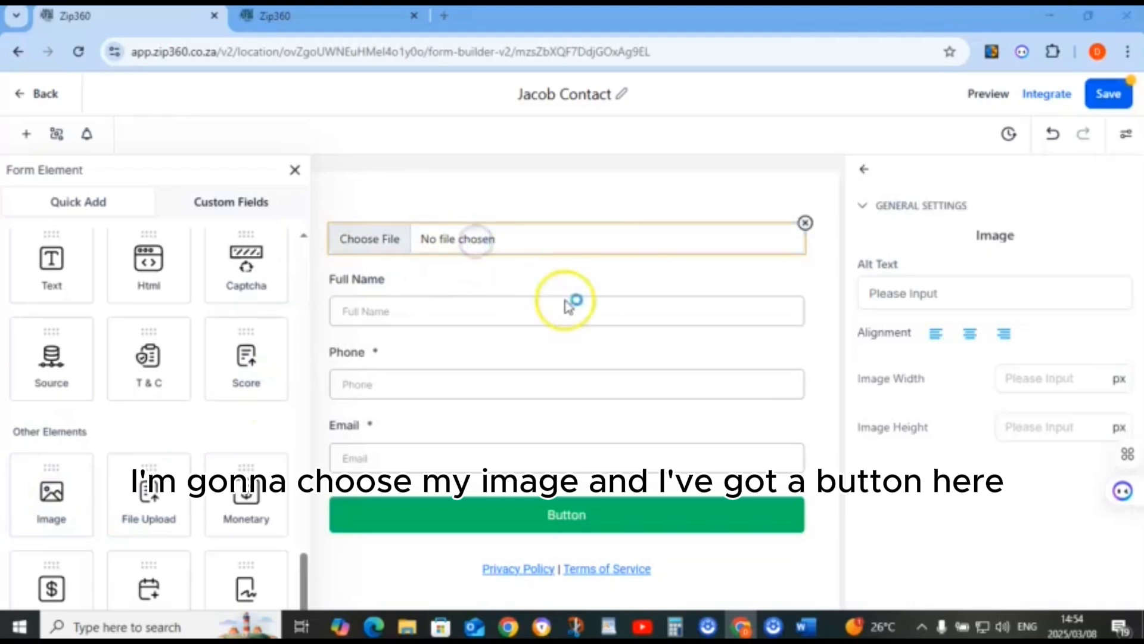
double_click(769, 358)
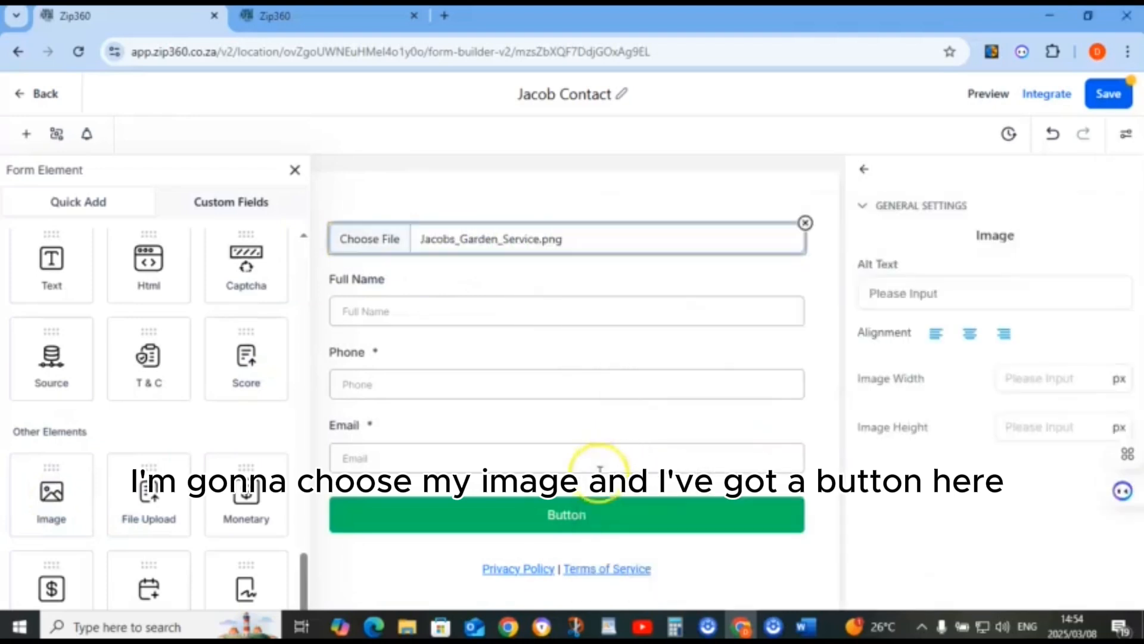
Set the submit button's text to "Send Message", copied from the WordPad document, and save the form
click(586, 513)
scroll(577, 456, down, 3)
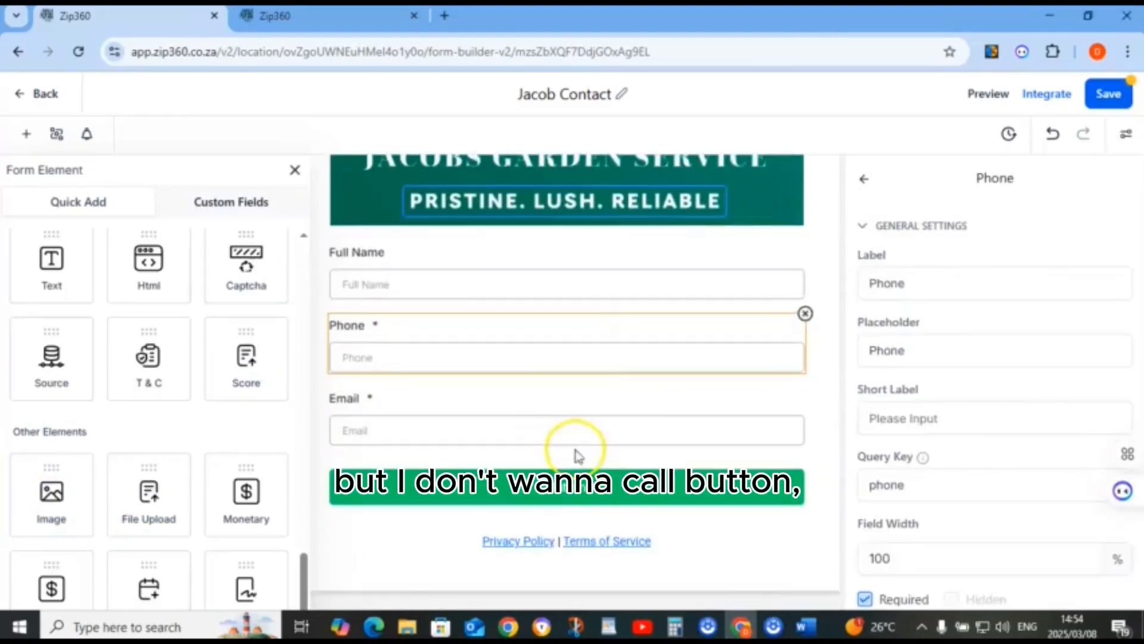
click(584, 492)
click(608, 626)
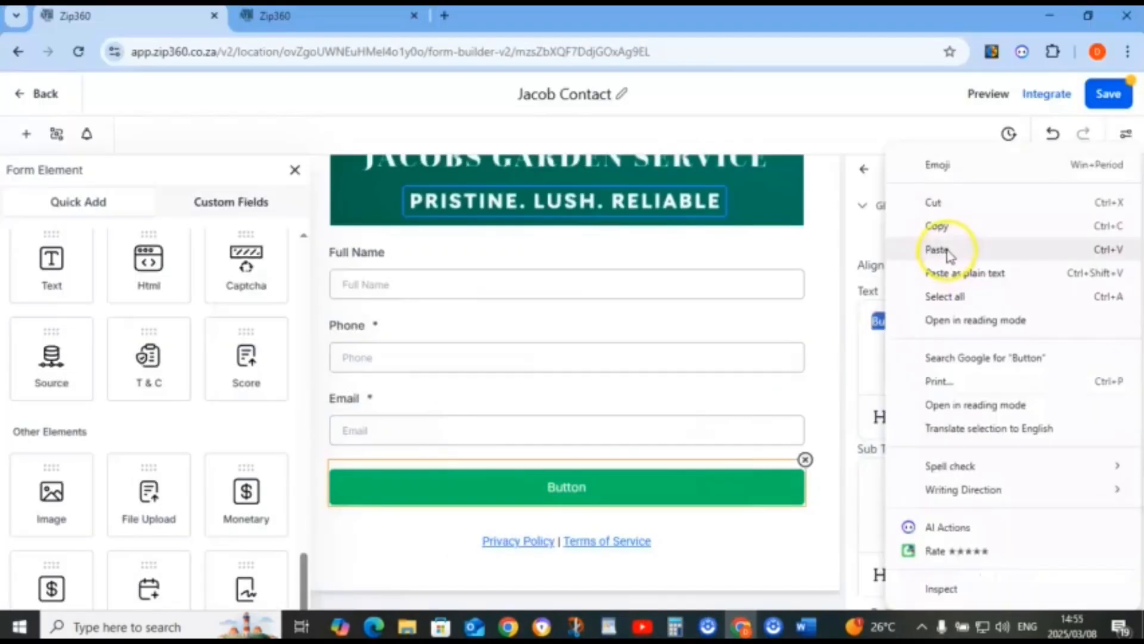
click(957, 245)
click(1107, 96)
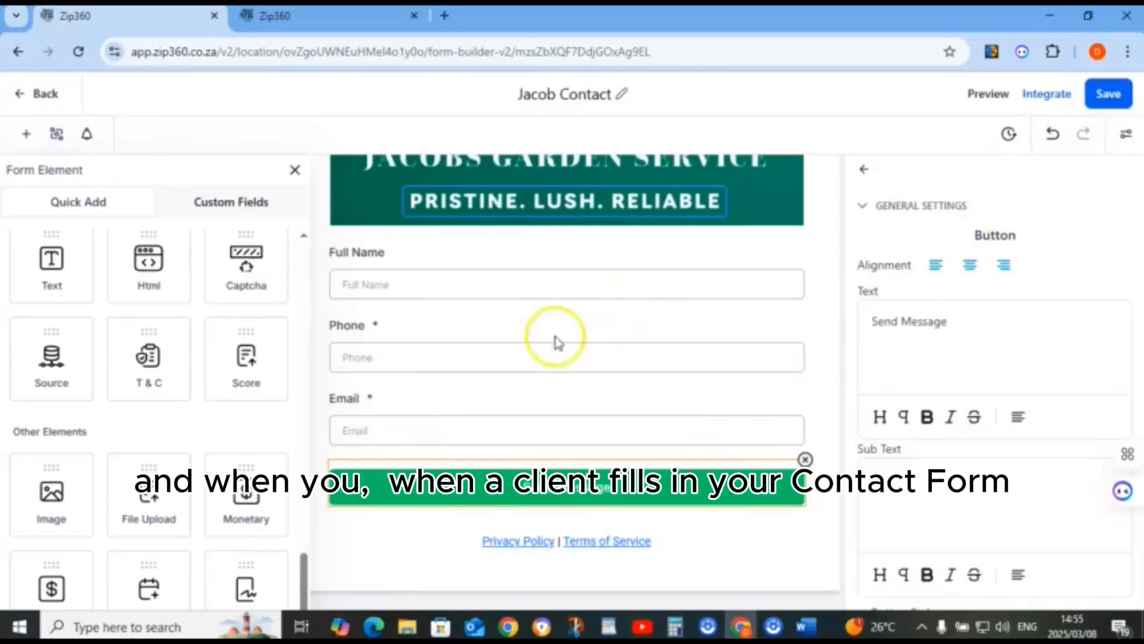
scroll(554, 339, up, 3)
scroll(531, 293, down, 3)
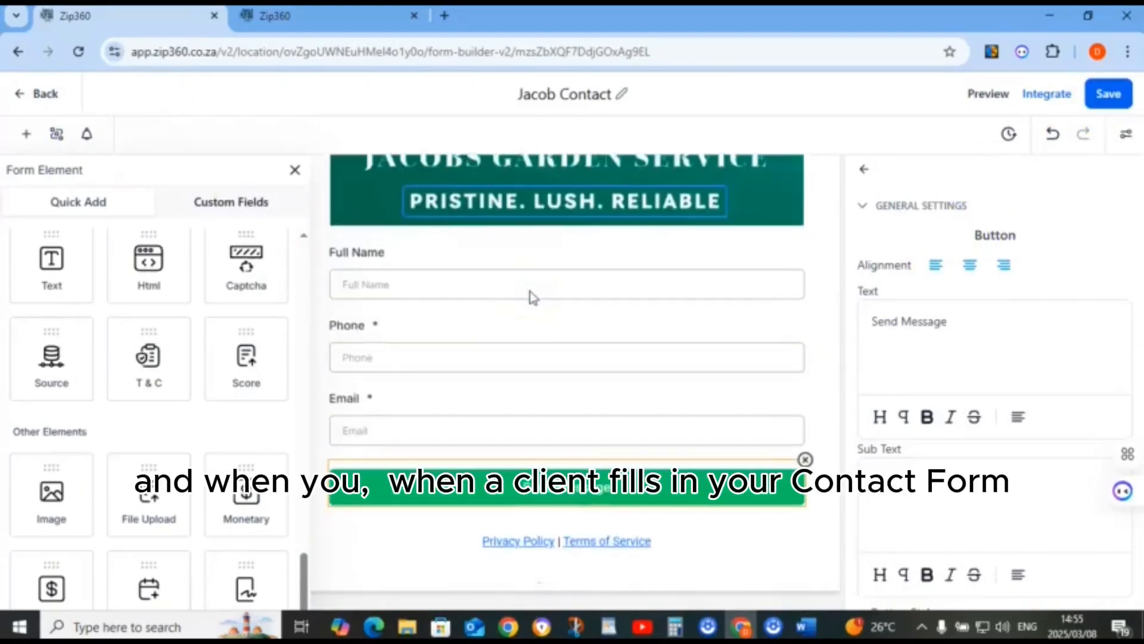
scroll(530, 295, up, 3)
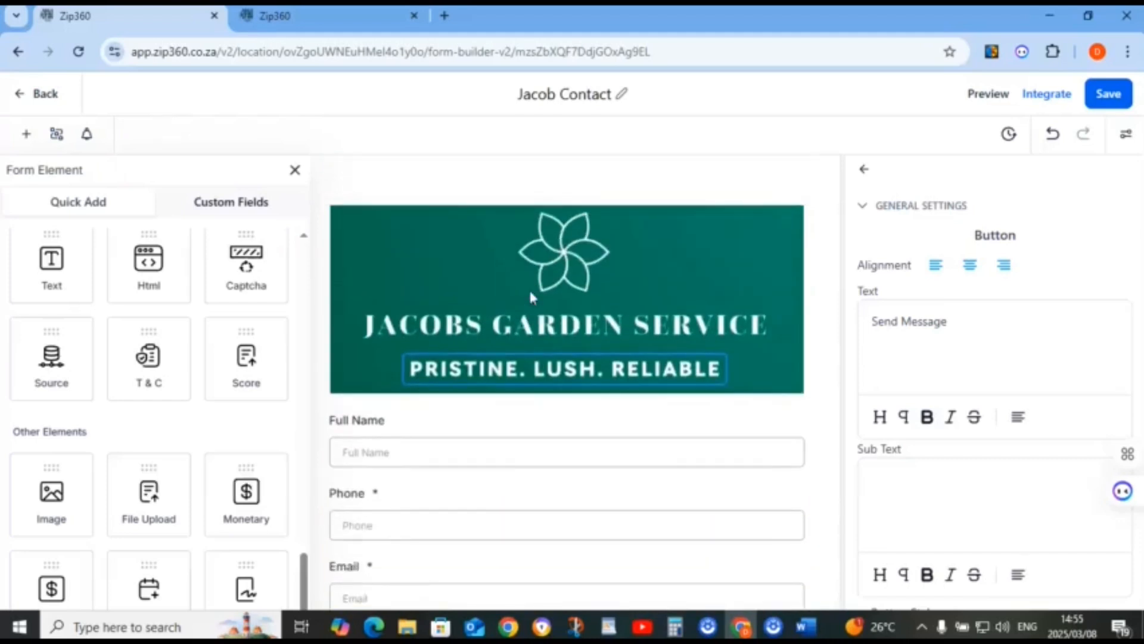
click(488, 289)
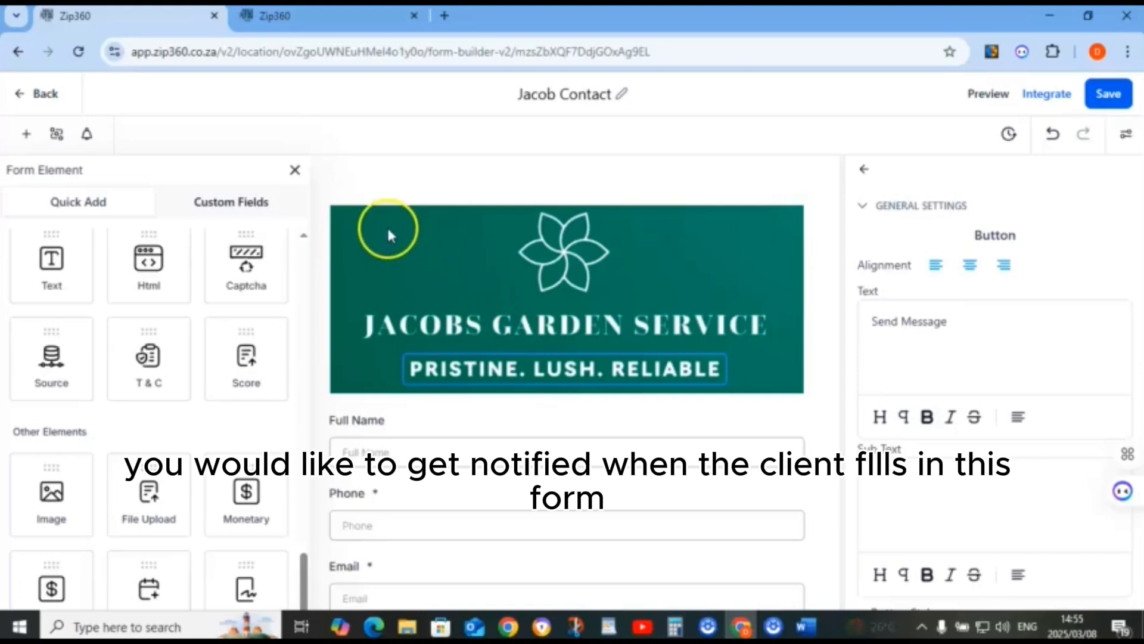
Turn on email notifications for the form and set the notification subject to "New Contact"
click(89, 141)
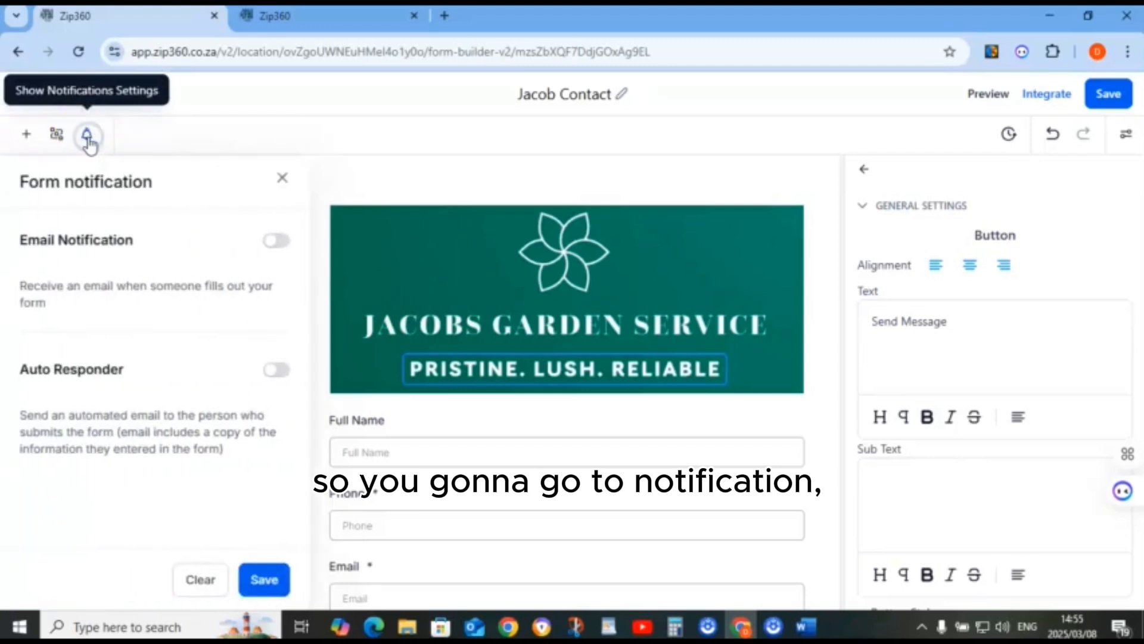
click(273, 243)
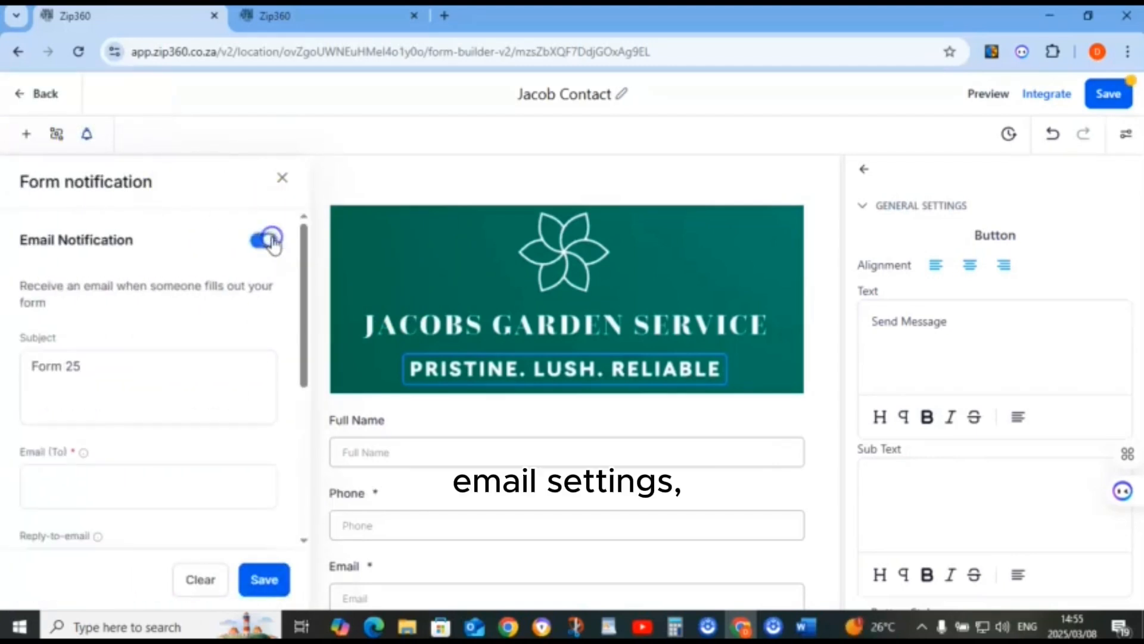
click(77, 368)
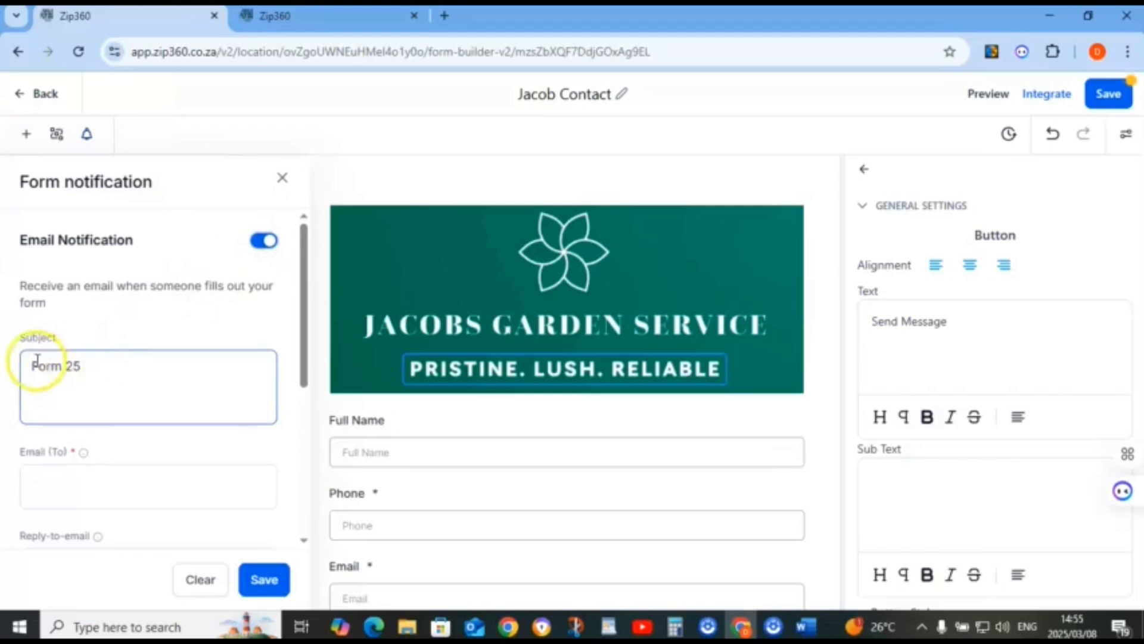
drag(91, 371, 29, 365)
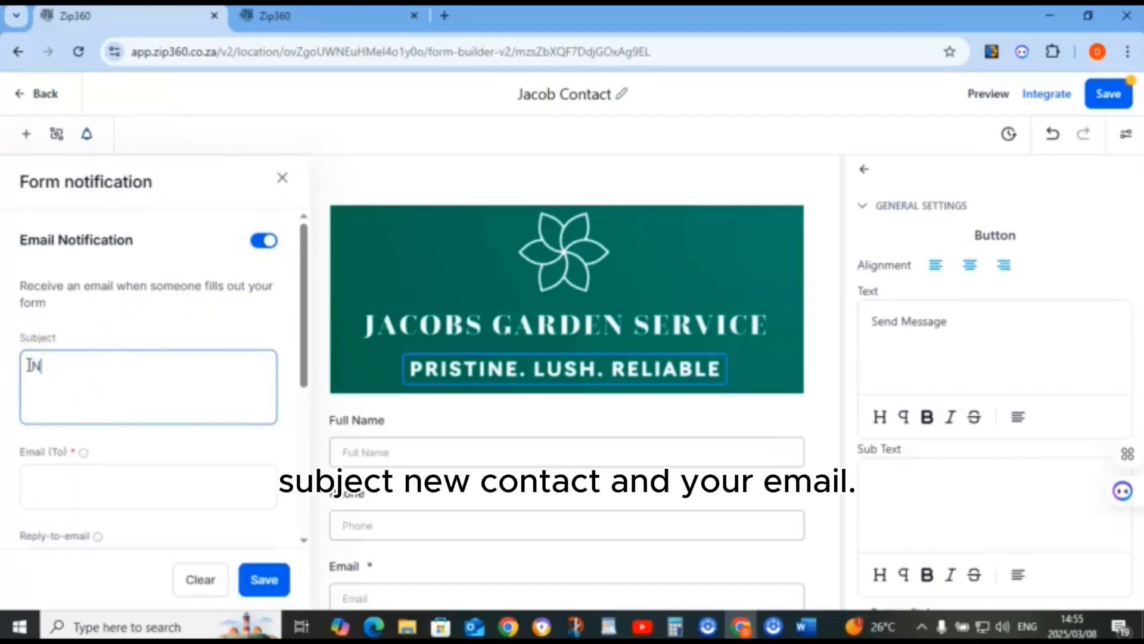
text(New Contact)
Copy the business email address from the WordPad document into the notification's recipient and reply-to email fields
scroll(72, 470, down, 2)
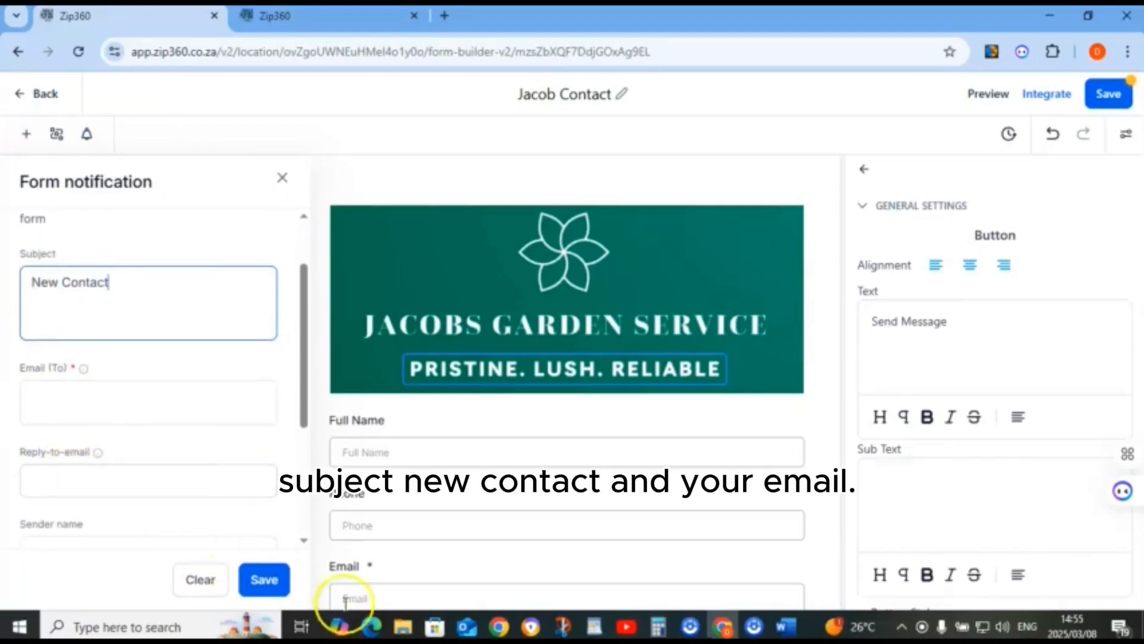
click(608, 626)
click(310, 380)
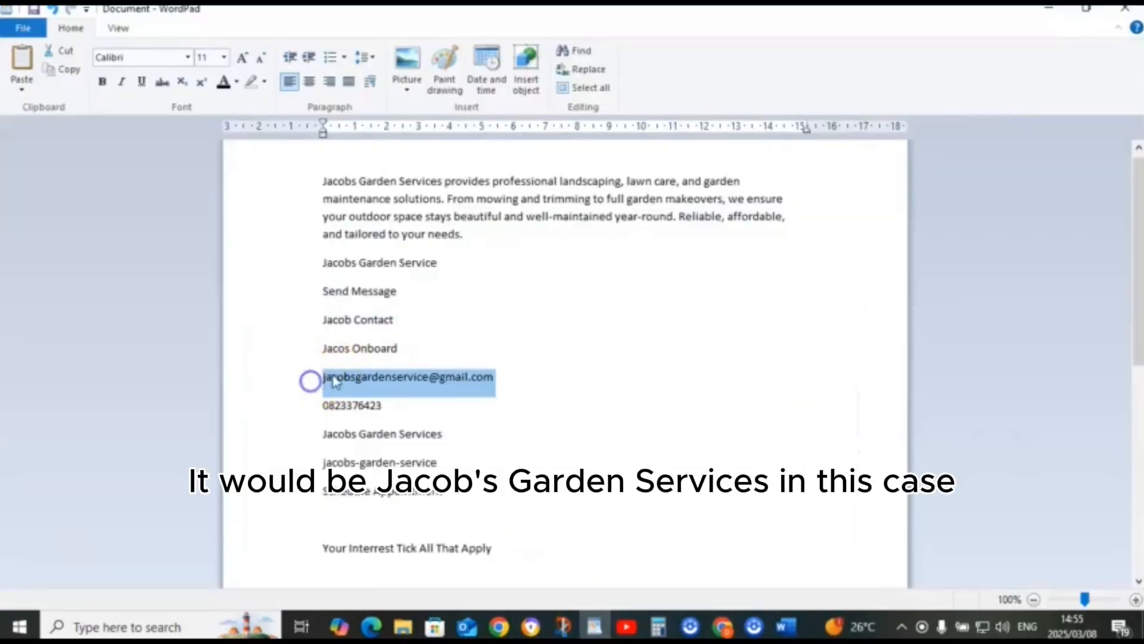
right_click(336, 382)
click(376, 403)
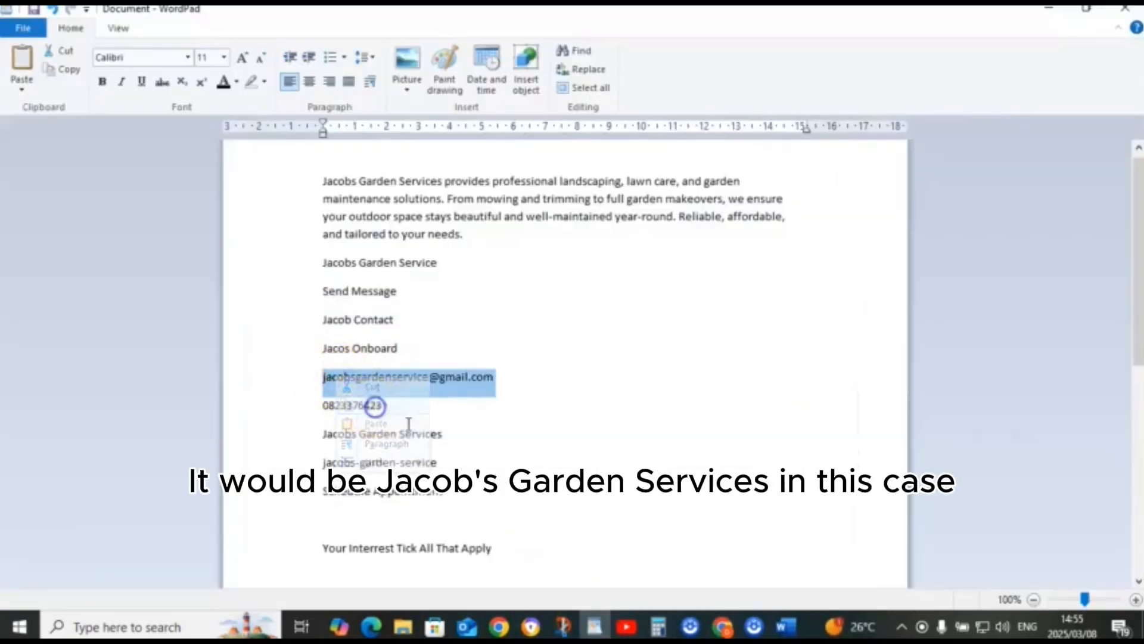
click(578, 626)
click(59, 395)
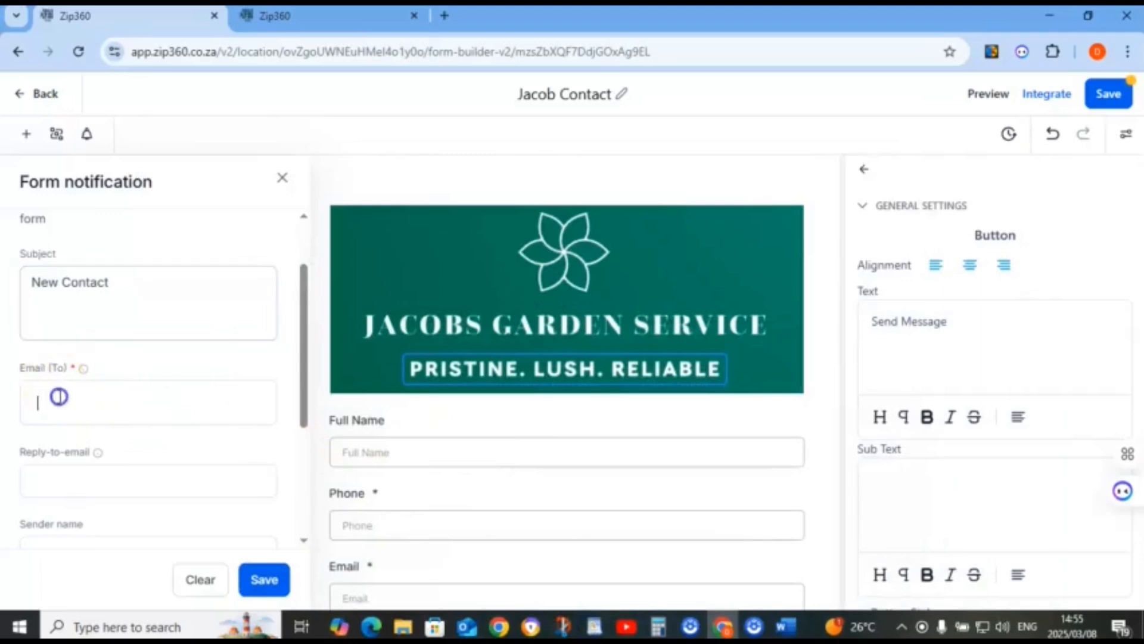
right_click(60, 399)
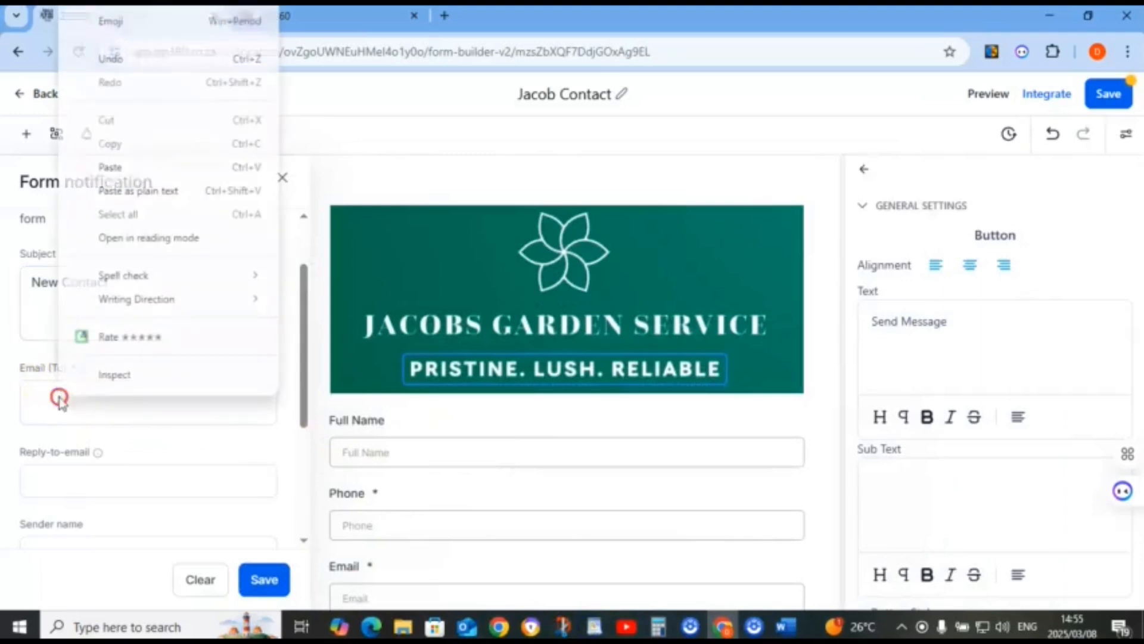
click(126, 165)
click(71, 478)
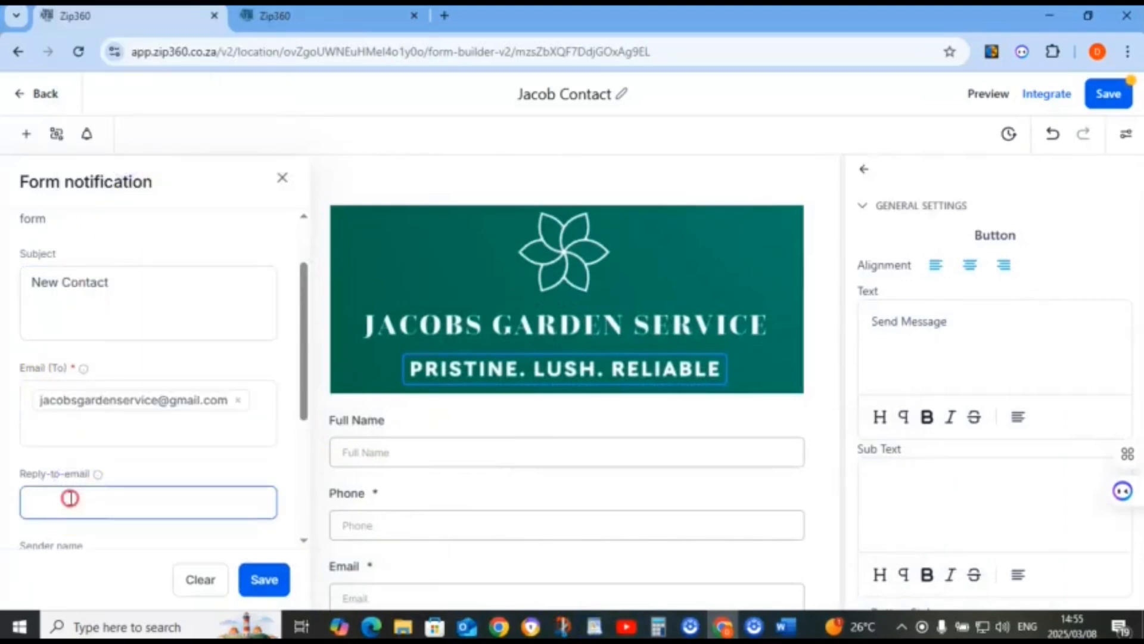
right_click(69, 498)
click(134, 270)
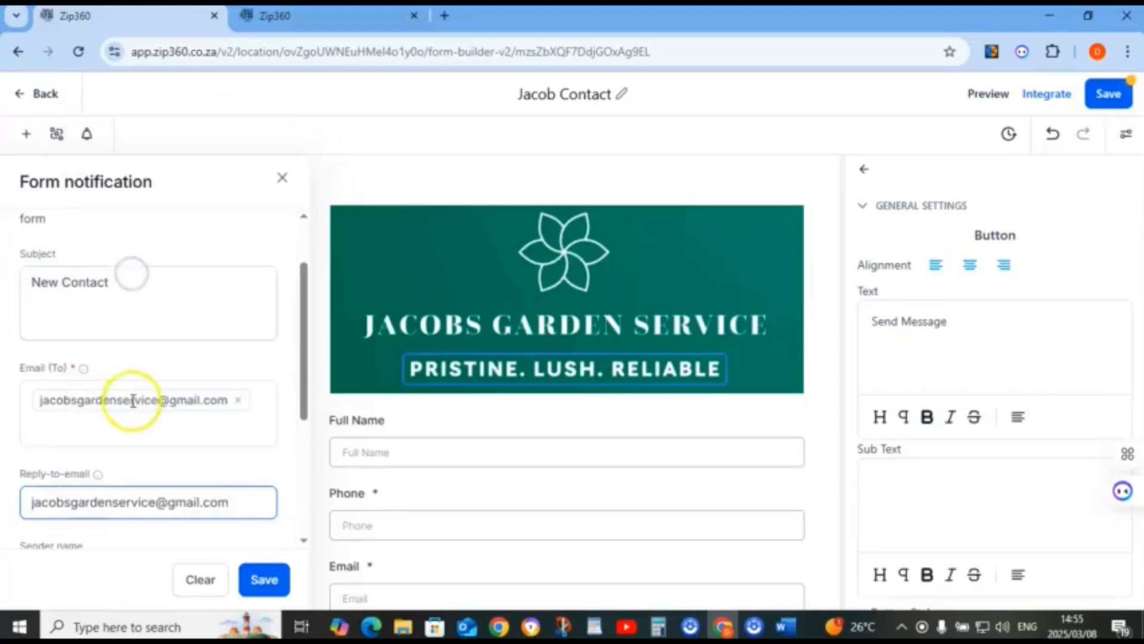
Fill in the notification's sender name, then save the notification settings and the form
scroll(133, 400, down, 3)
click(66, 402)
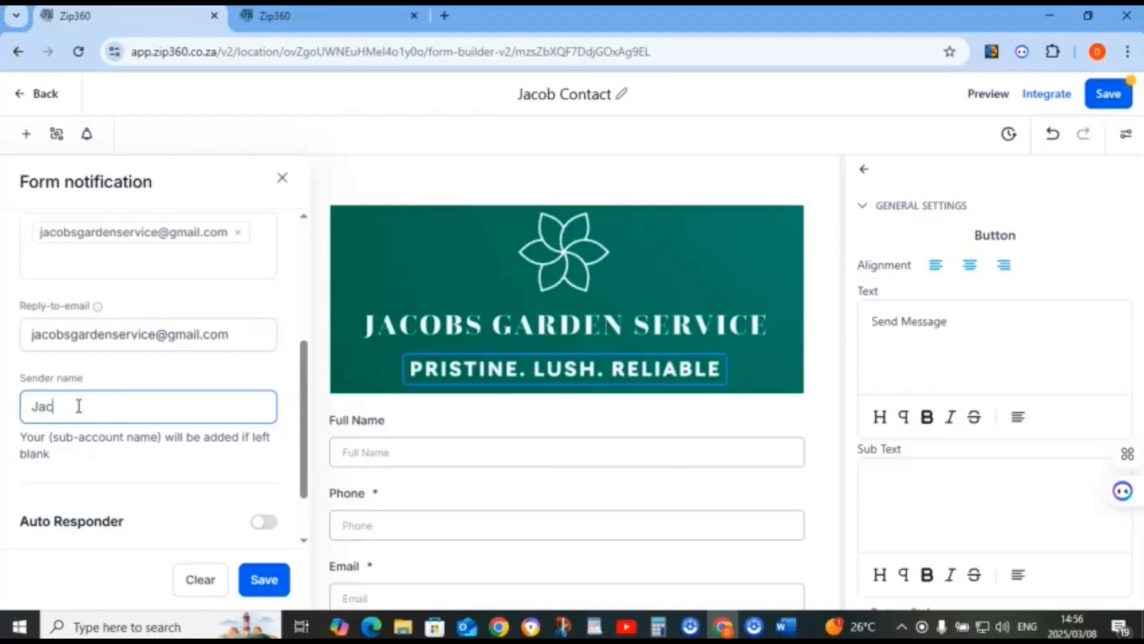
click(264, 580)
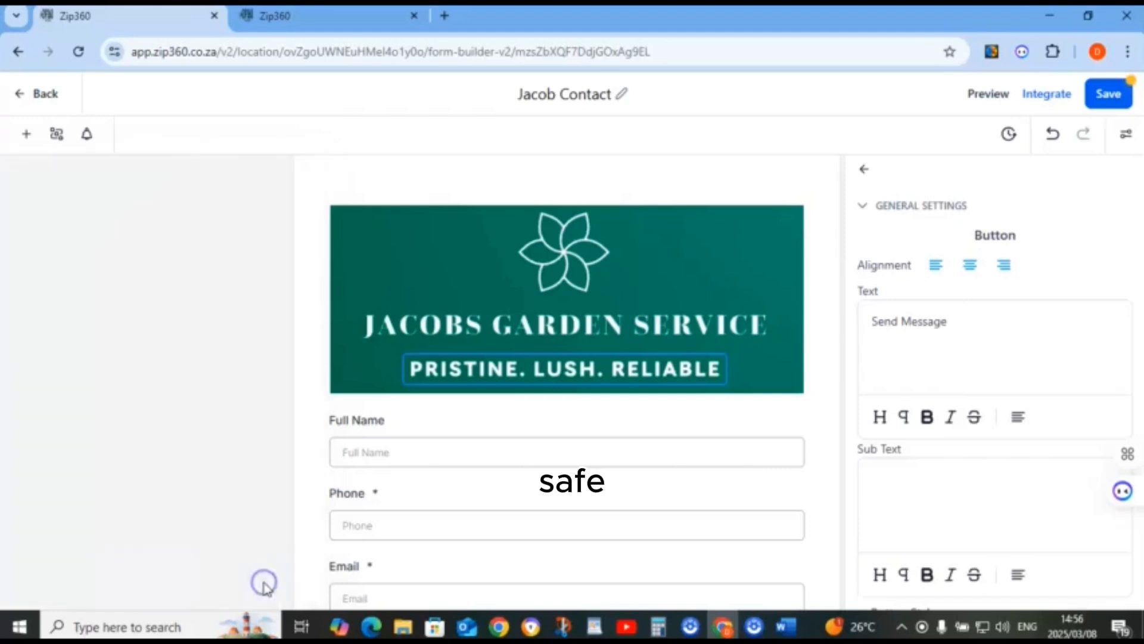
click(1113, 101)
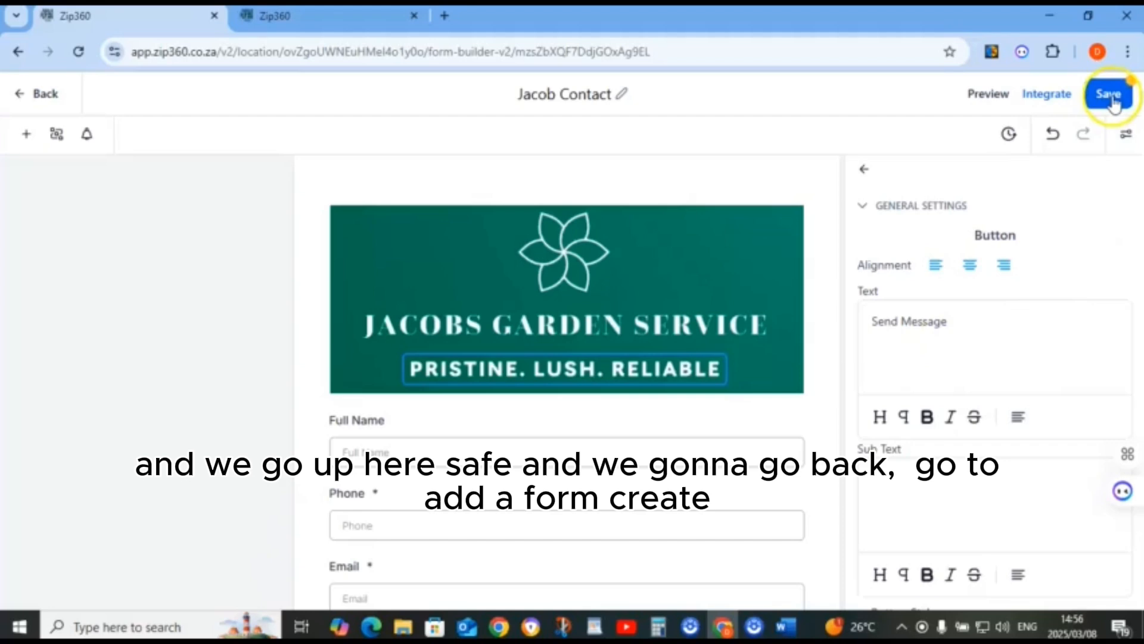
Return to the forms list, create a new form named "Jacob Onboard" based on the WordPad document's text, and save it
click(48, 101)
click(1060, 195)
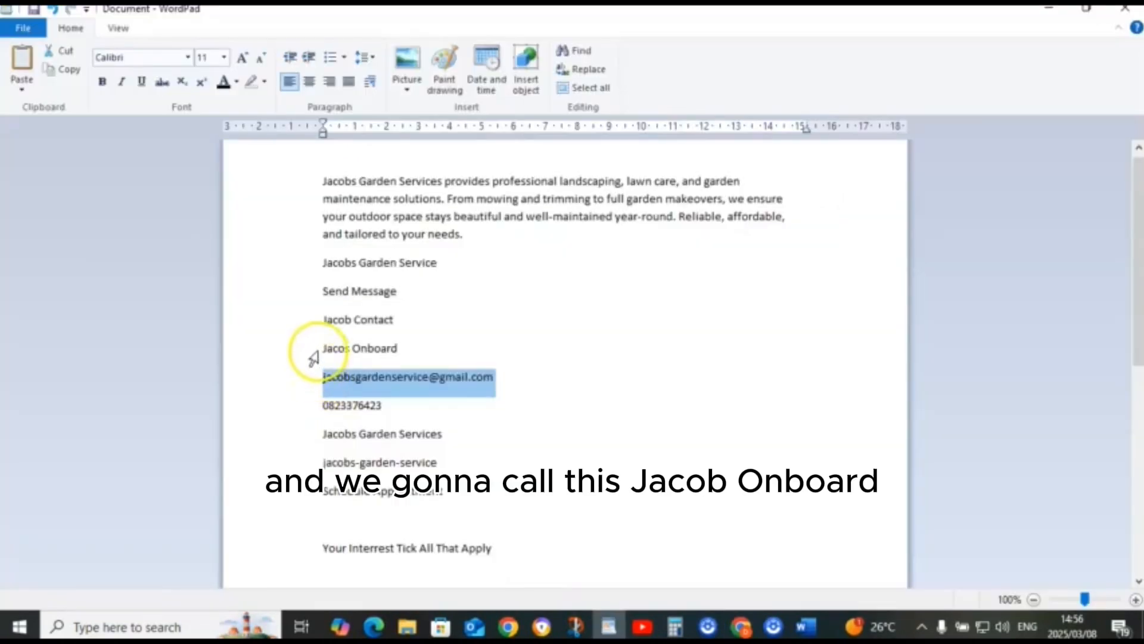
click(314, 352)
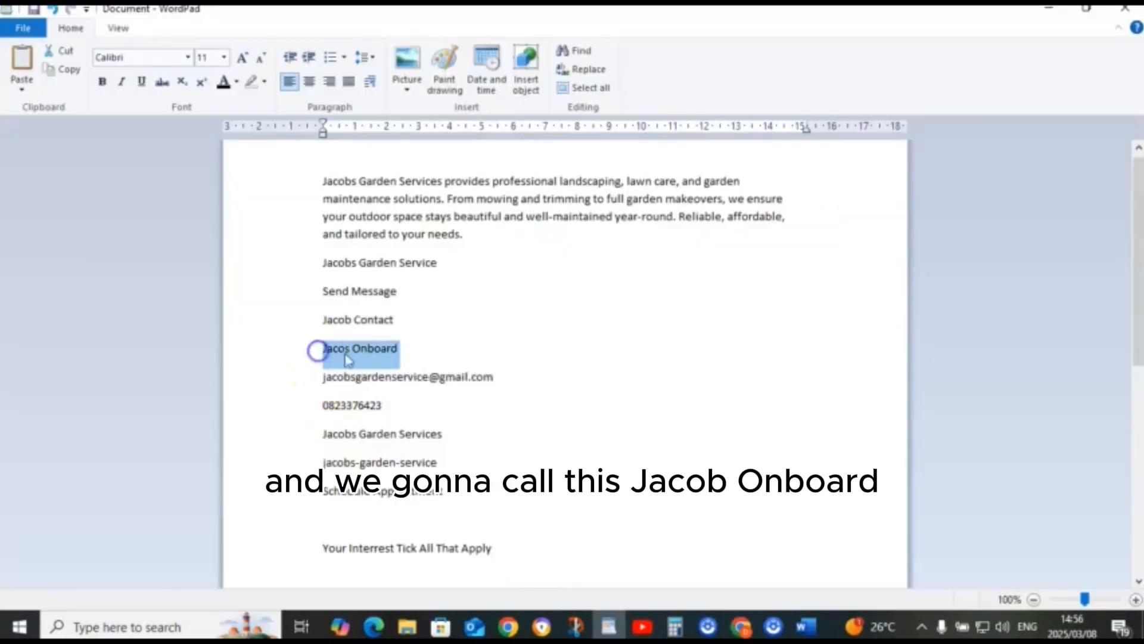
right_click(348, 358)
click(394, 384)
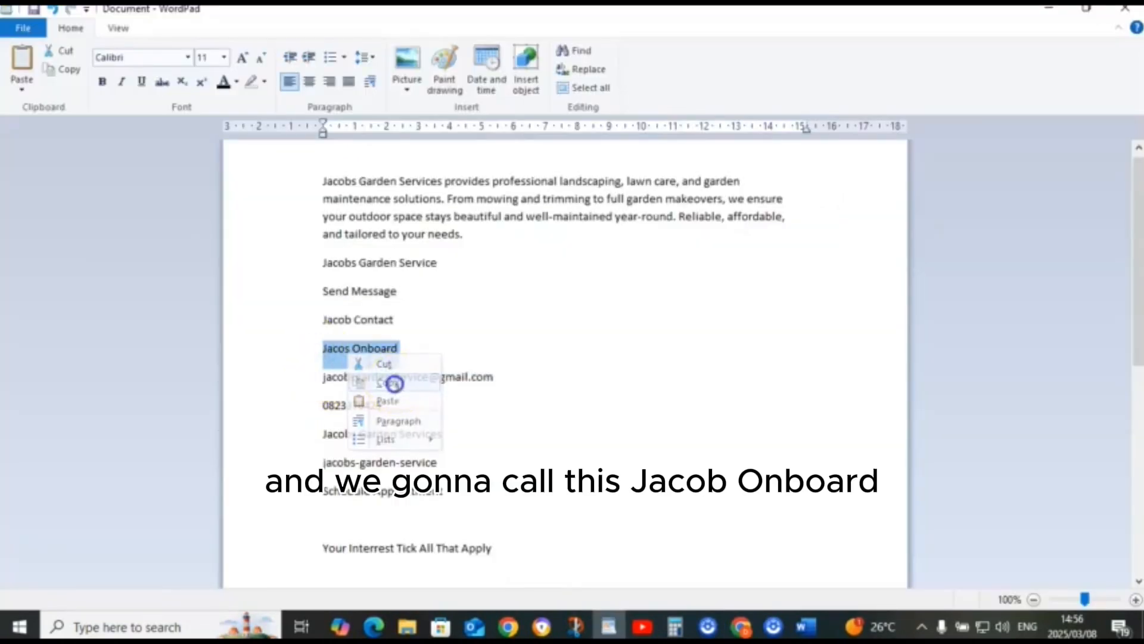
click(607, 629)
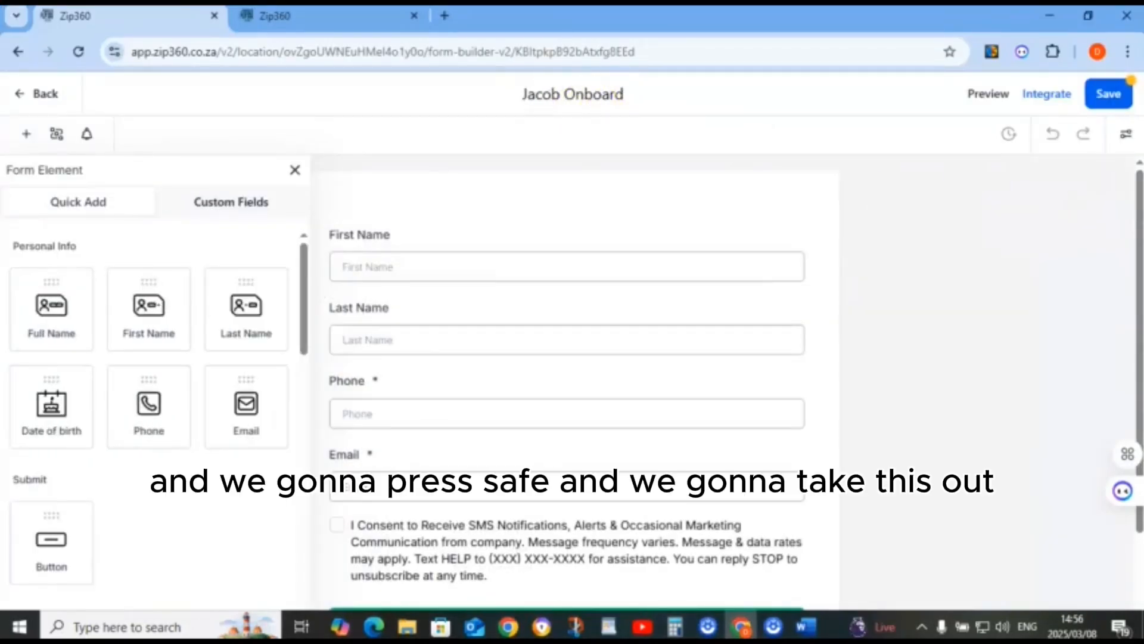
click(1125, 107)
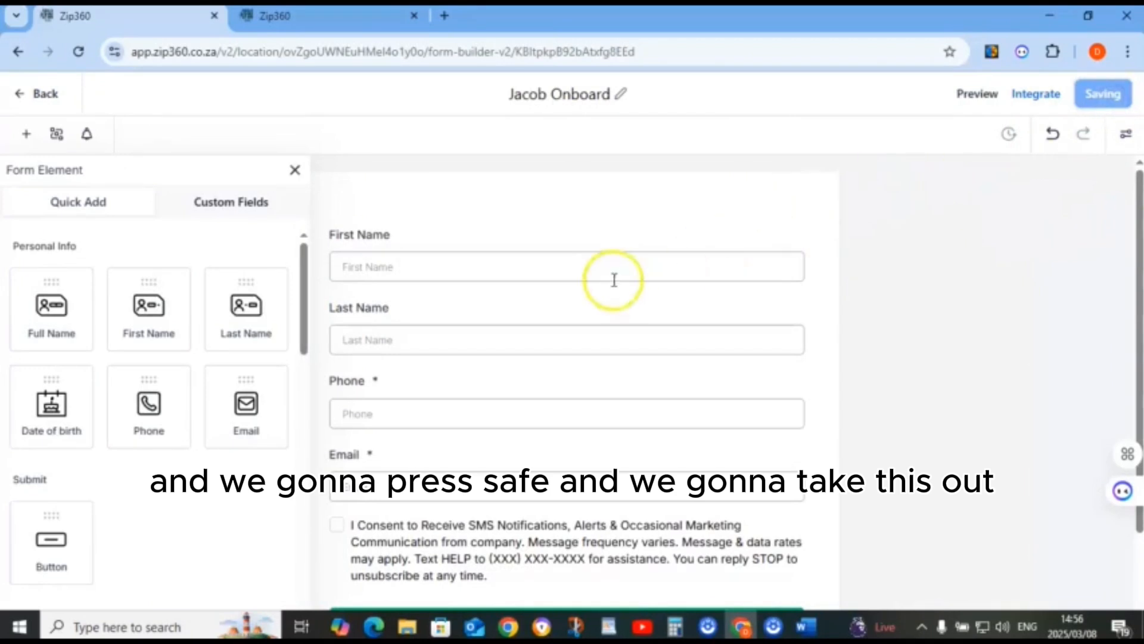
Remove the First Name, Last Name and consent checkbox fields from the onboarding form, and add a Full Name field above Phone
click(722, 260)
click(807, 226)
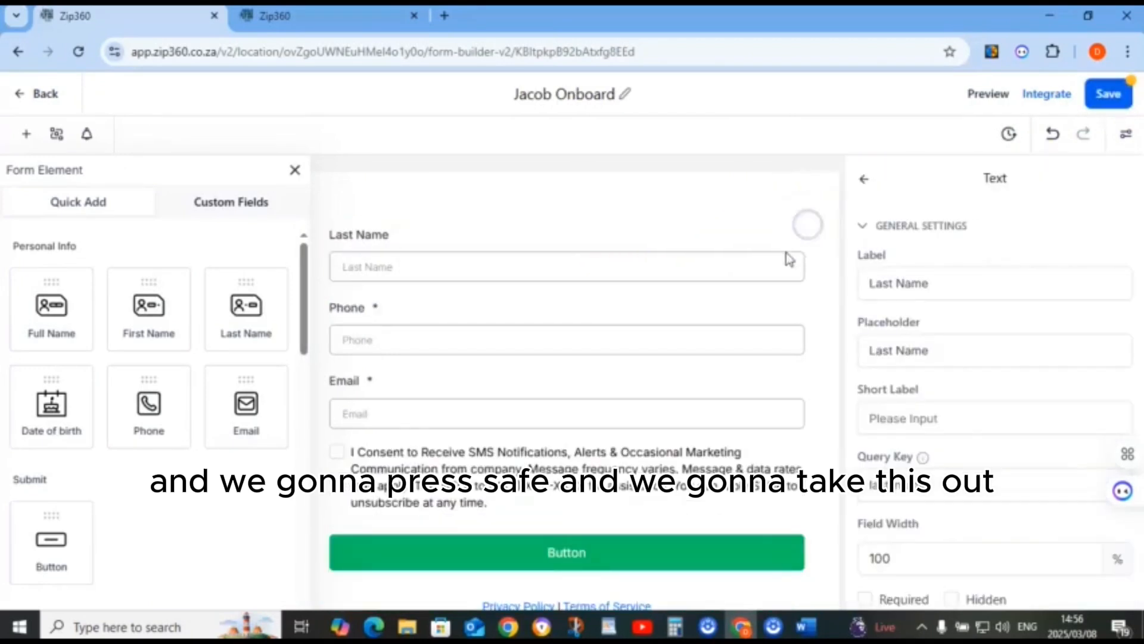
click(806, 226)
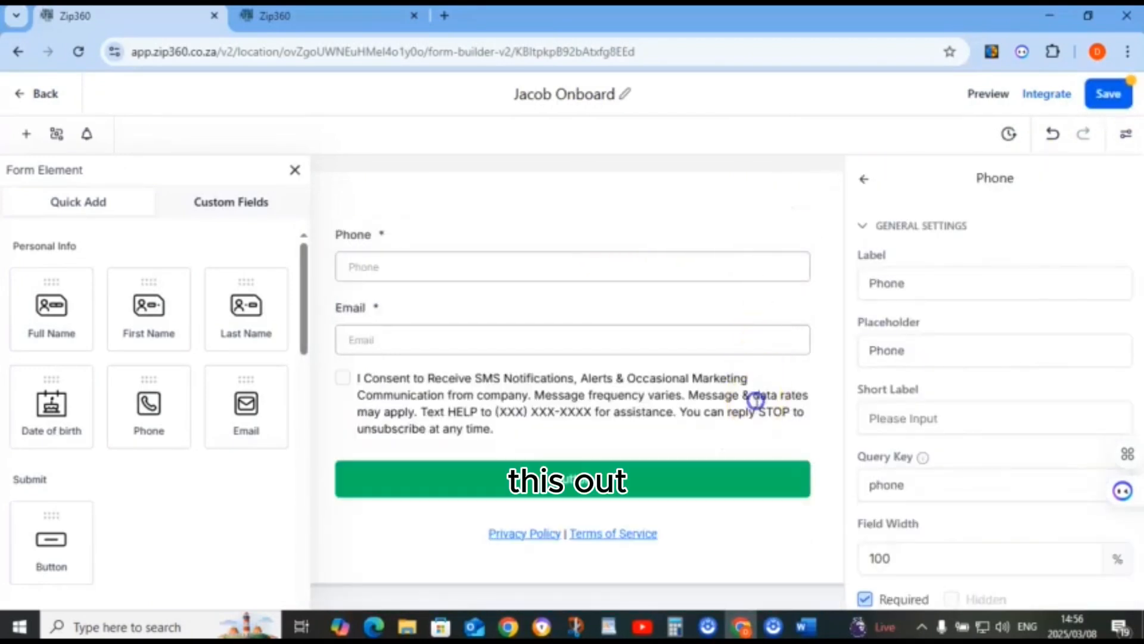
click(756, 401)
click(809, 369)
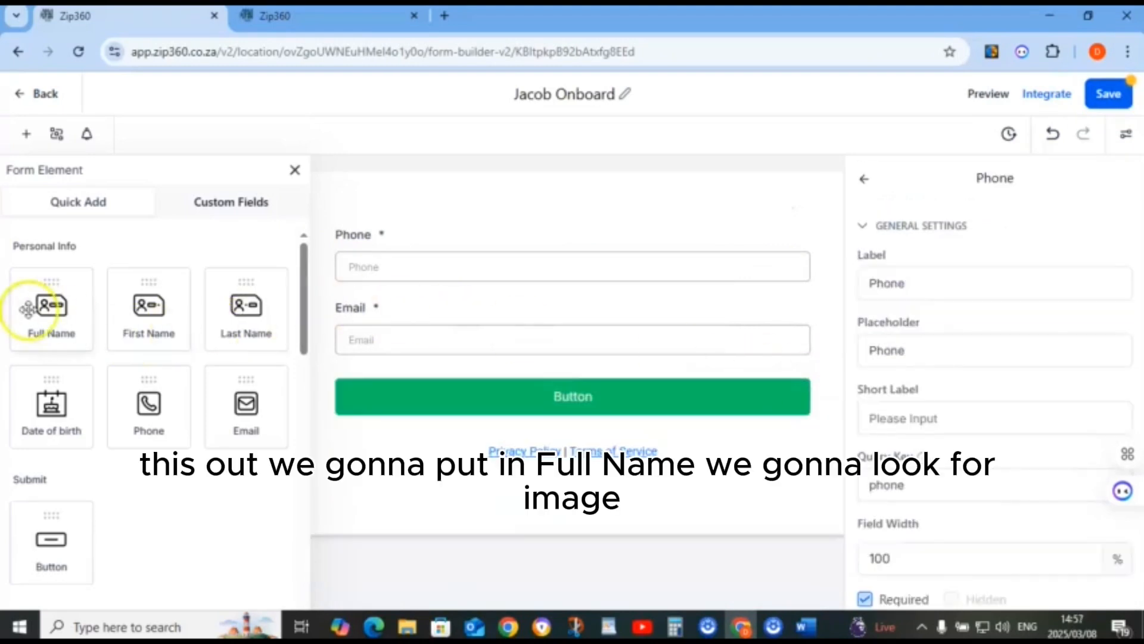
drag(28, 309, 365, 279)
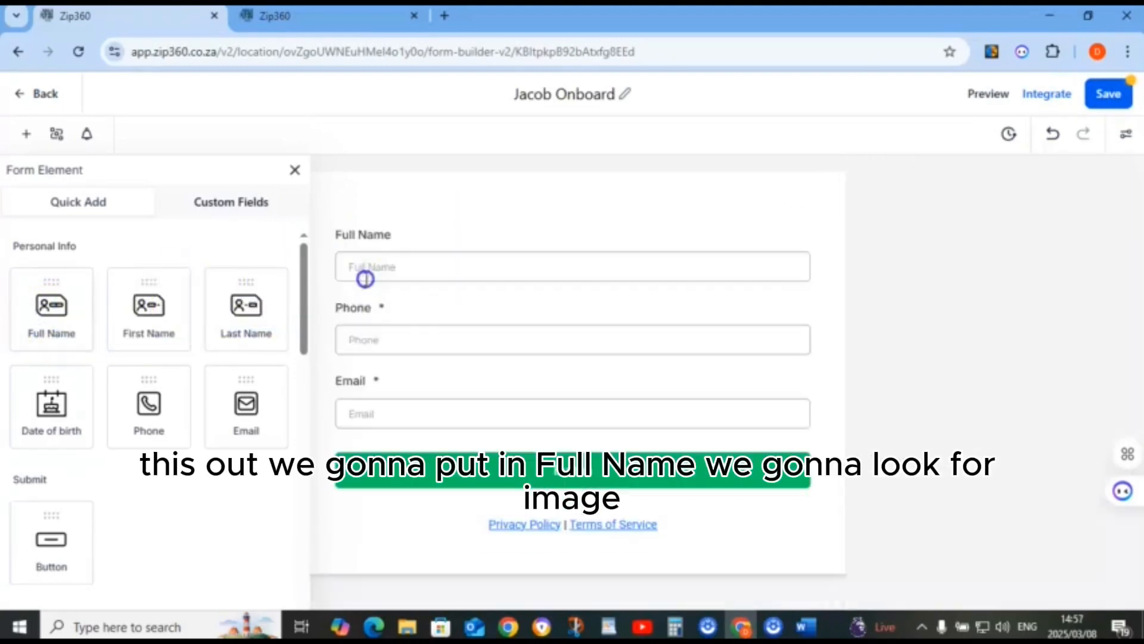
Add an image element above the onboarding form's Full Name field and upload Jacobs_Garden_Service.png into it
scroll(98, 337, down, 10)
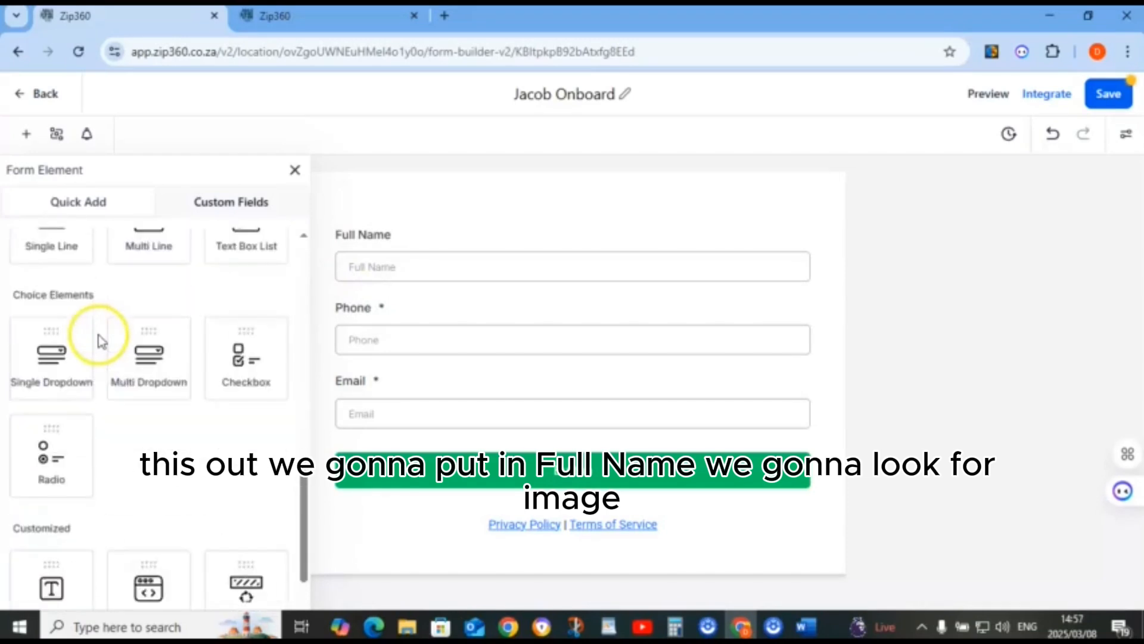
scroll(99, 339, down, 5)
drag(56, 498, 375, 266)
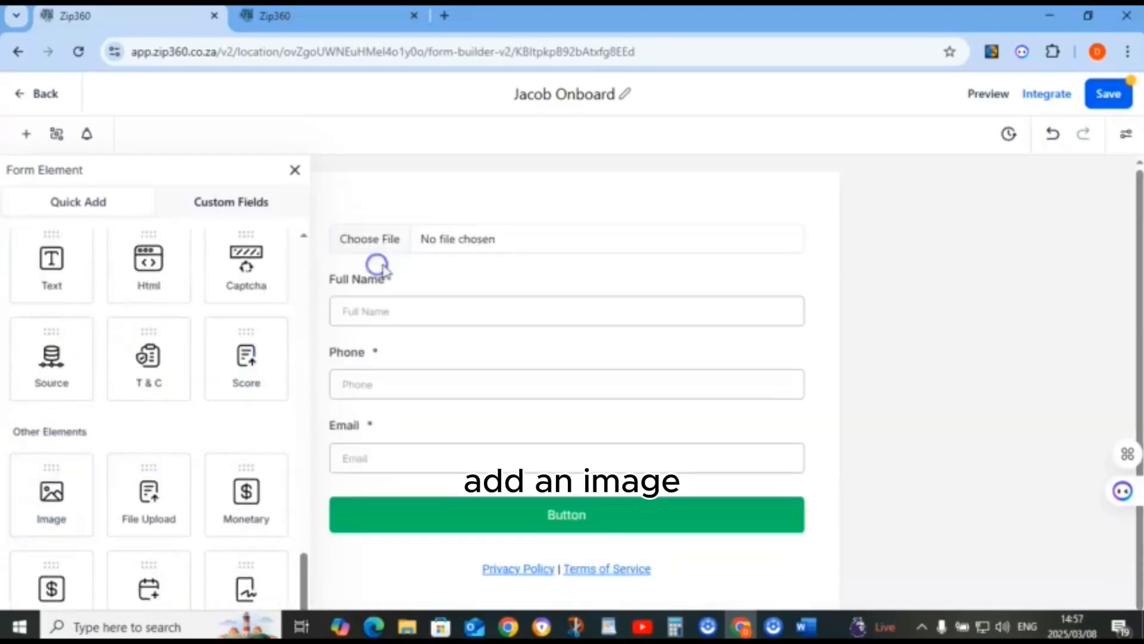
click(474, 251)
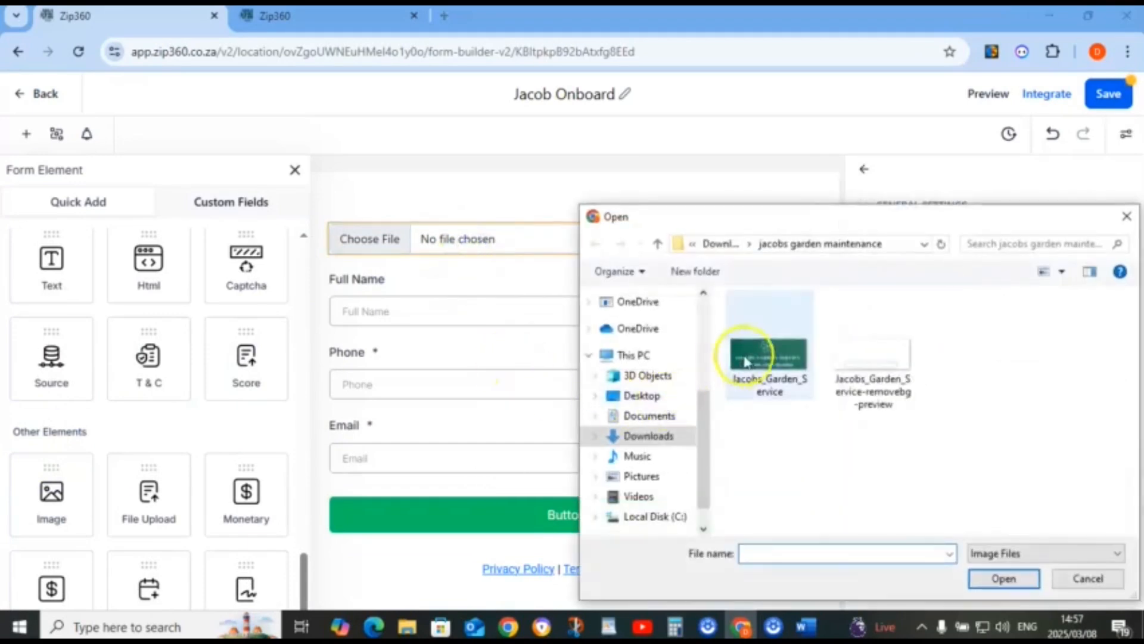
click(745, 361)
click(977, 574)
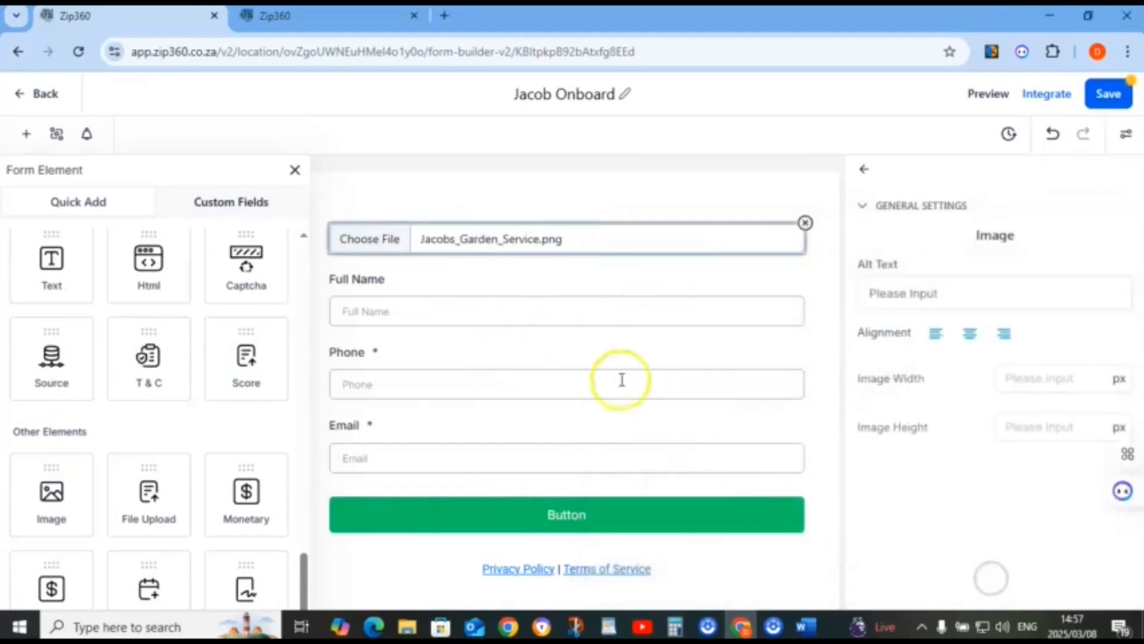
Replace the onboarding form's button text with "Send Message", copied from the WordPad document, and save the form
click(569, 517)
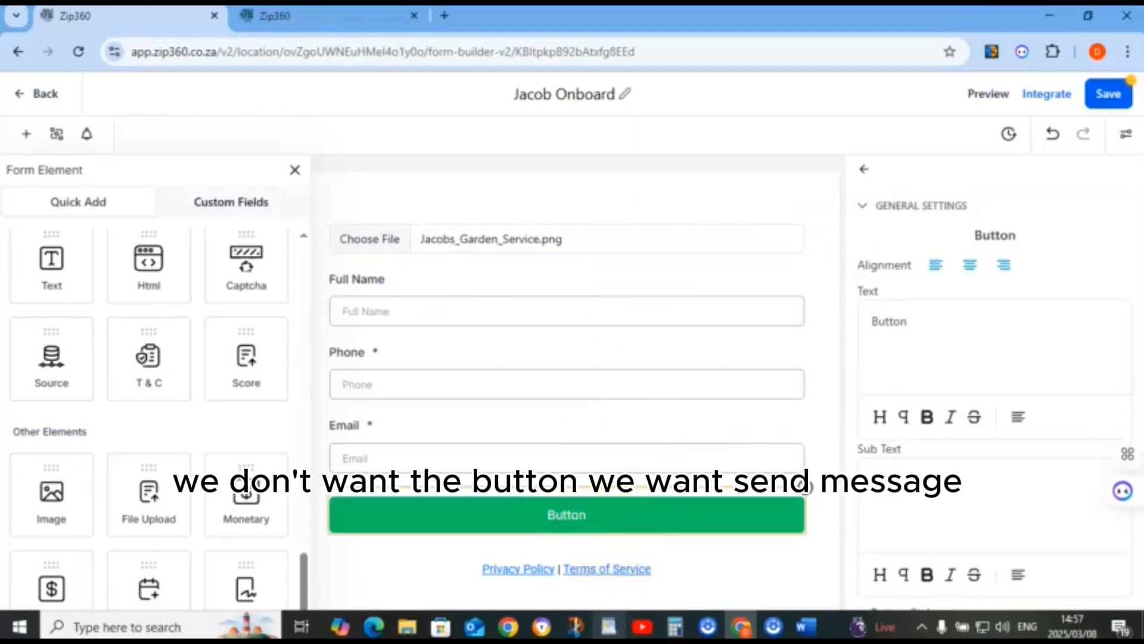
click(609, 626)
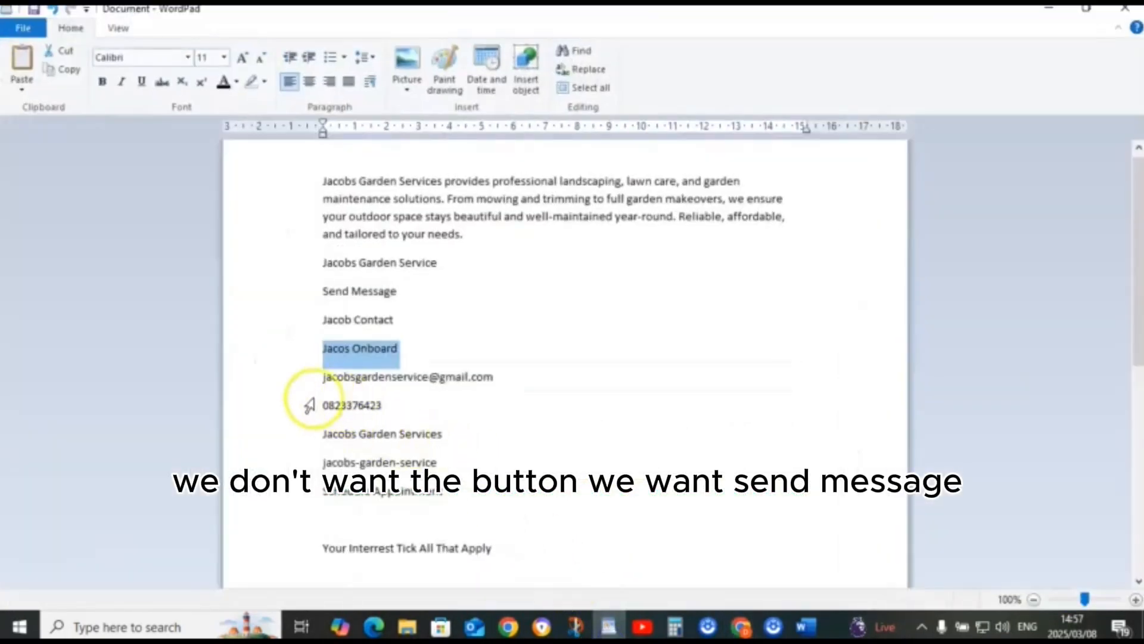
click(307, 298)
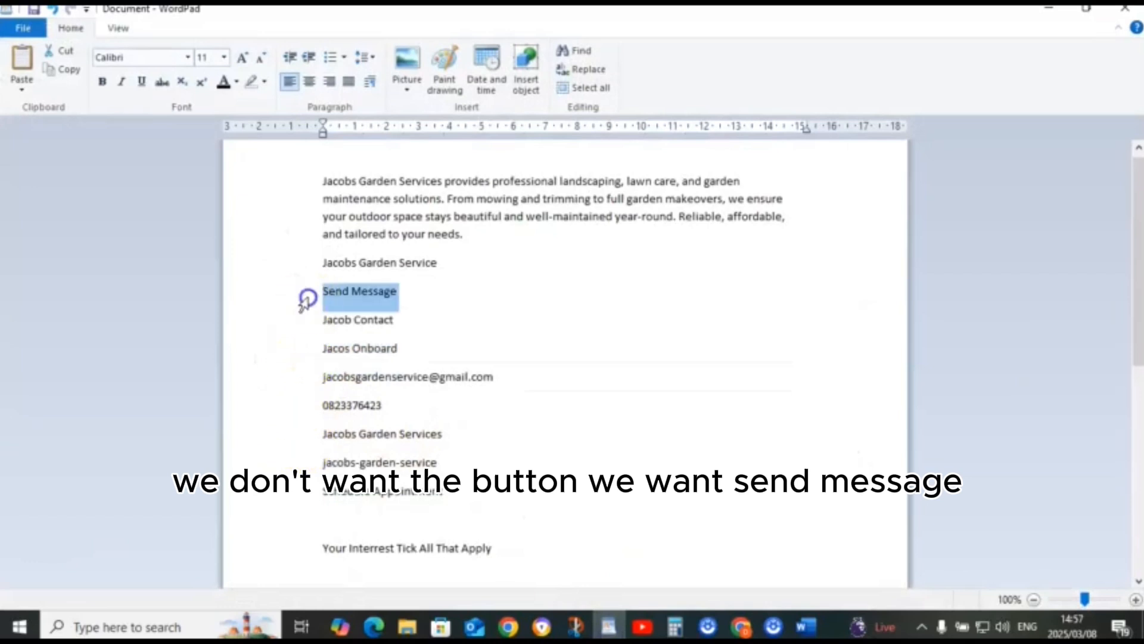
right_click(338, 302)
click(374, 324)
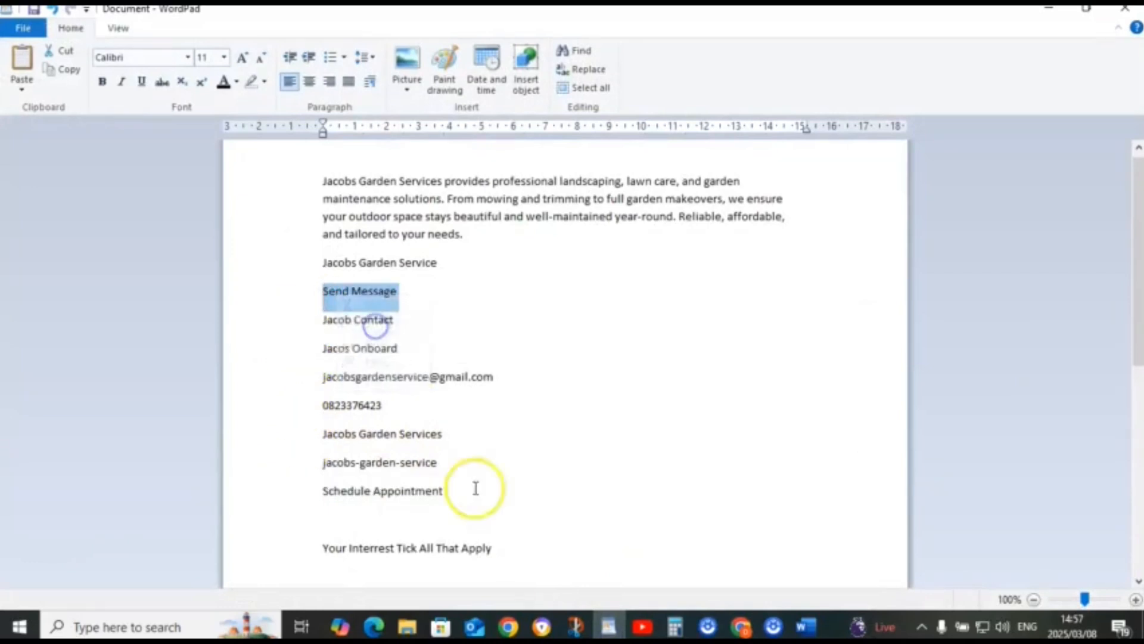
click(609, 626)
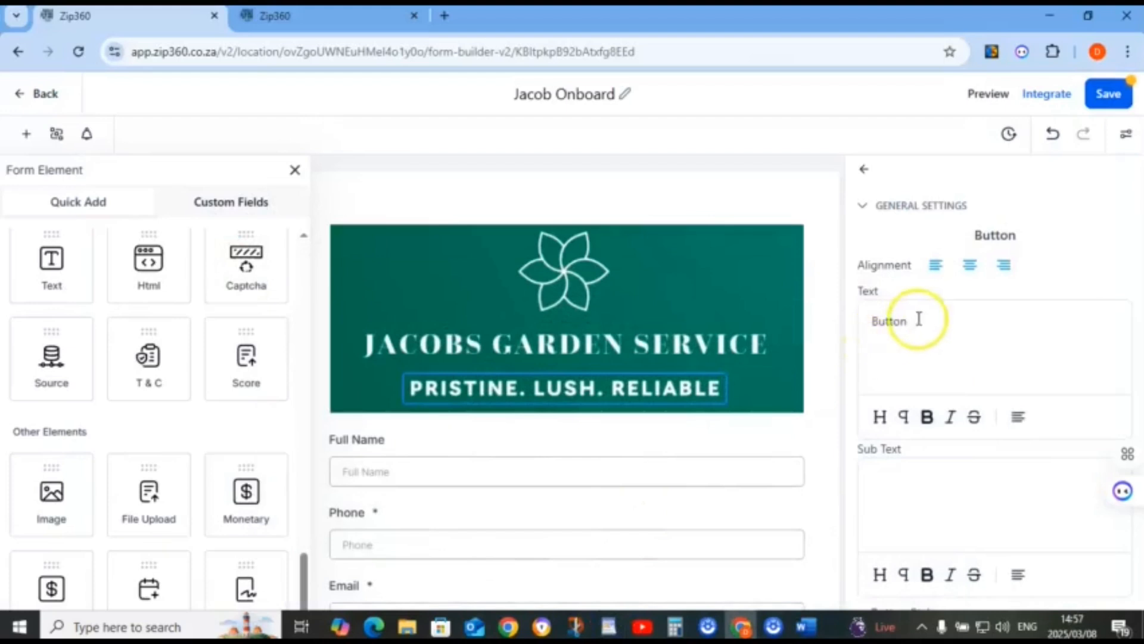
right_click(881, 321)
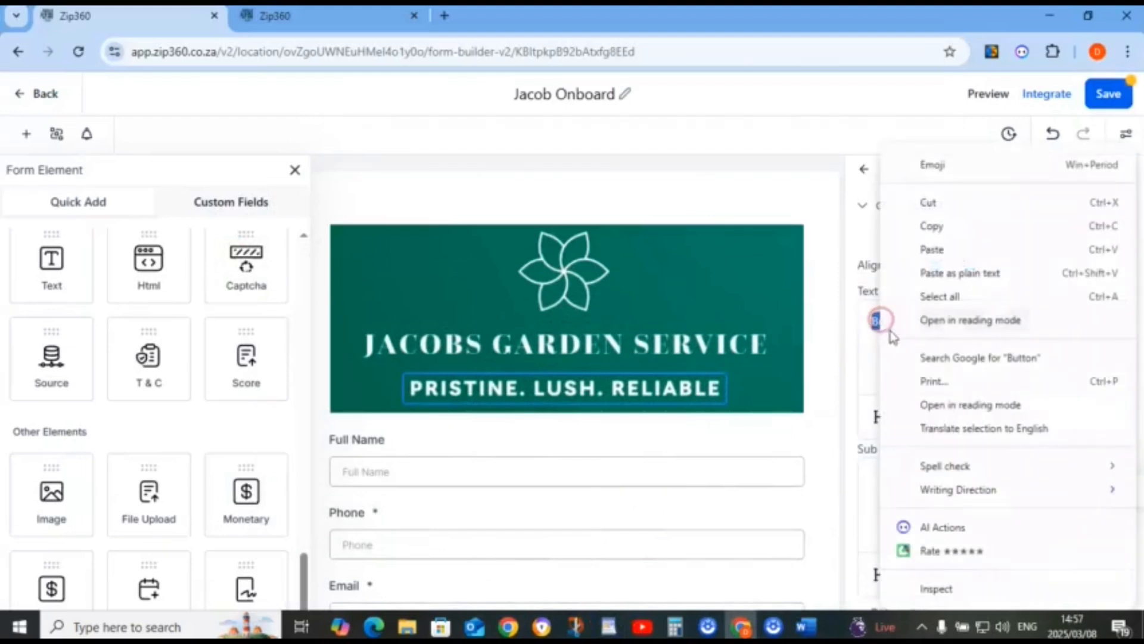
click(935, 253)
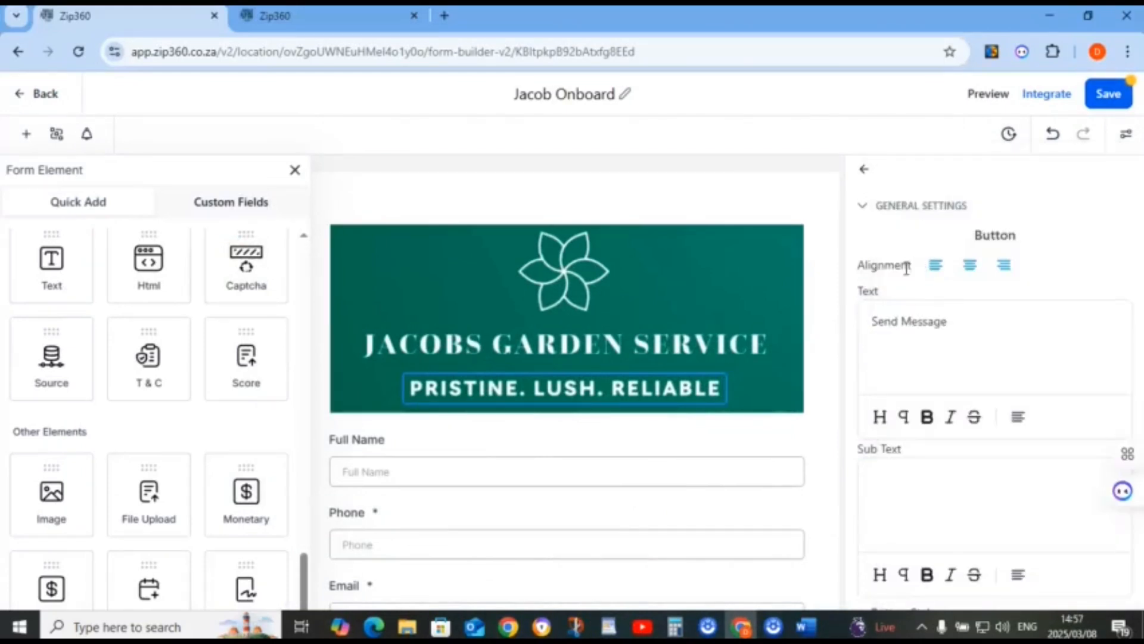
click(1107, 94)
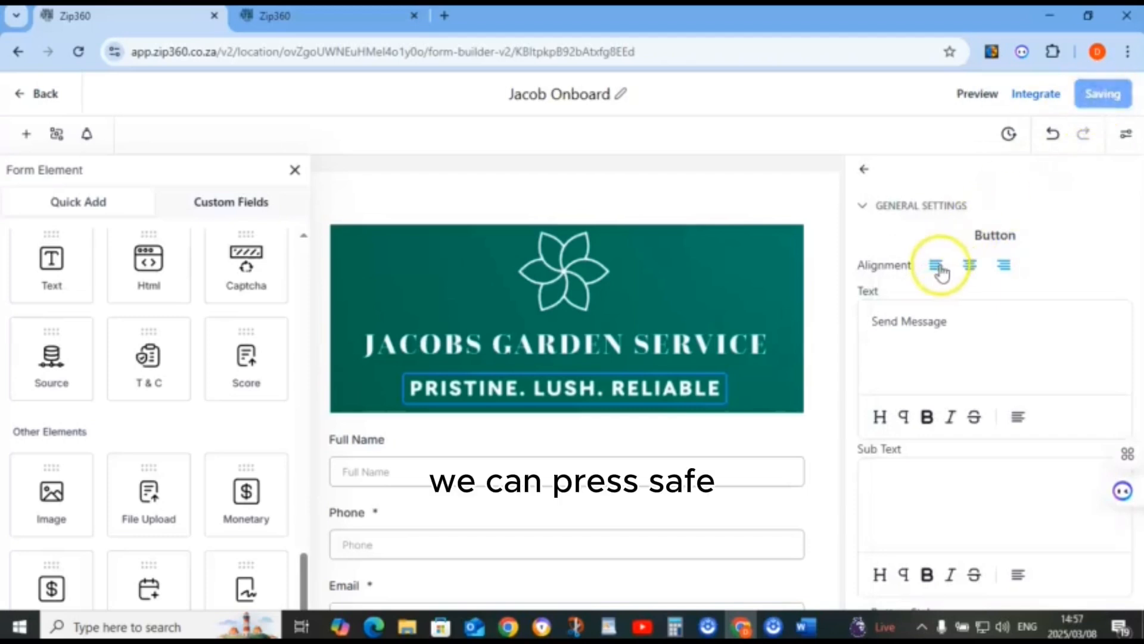
Add a Checkbox element between the onboarding form's Email field and the Send Message button, and open its settings
scroll(340, 295, down, 3)
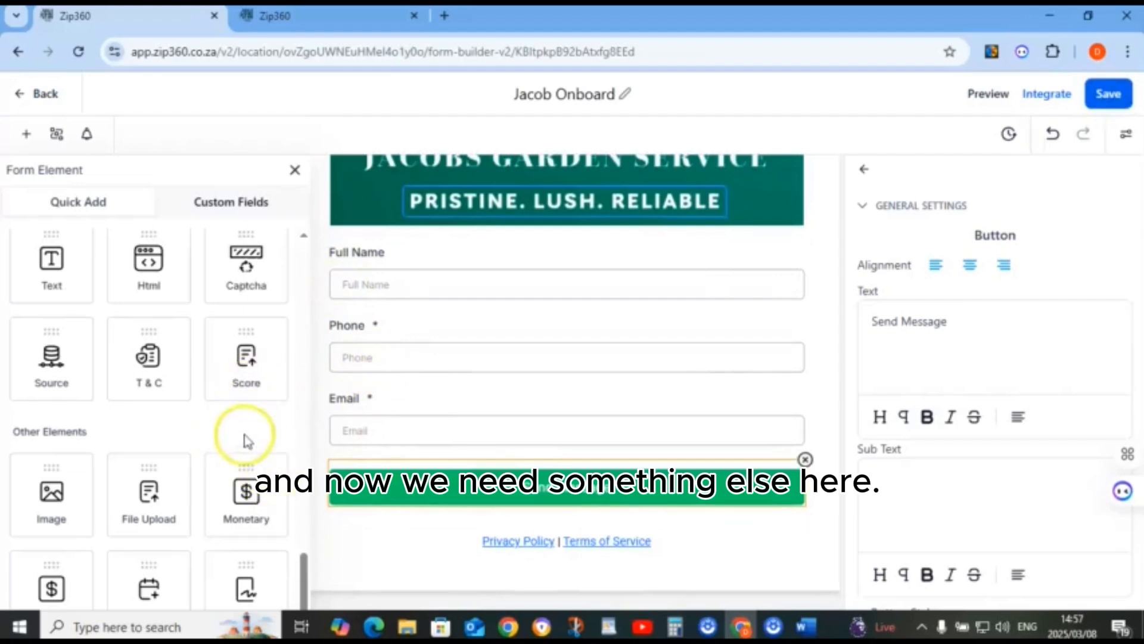
scroll(247, 459, up, 5)
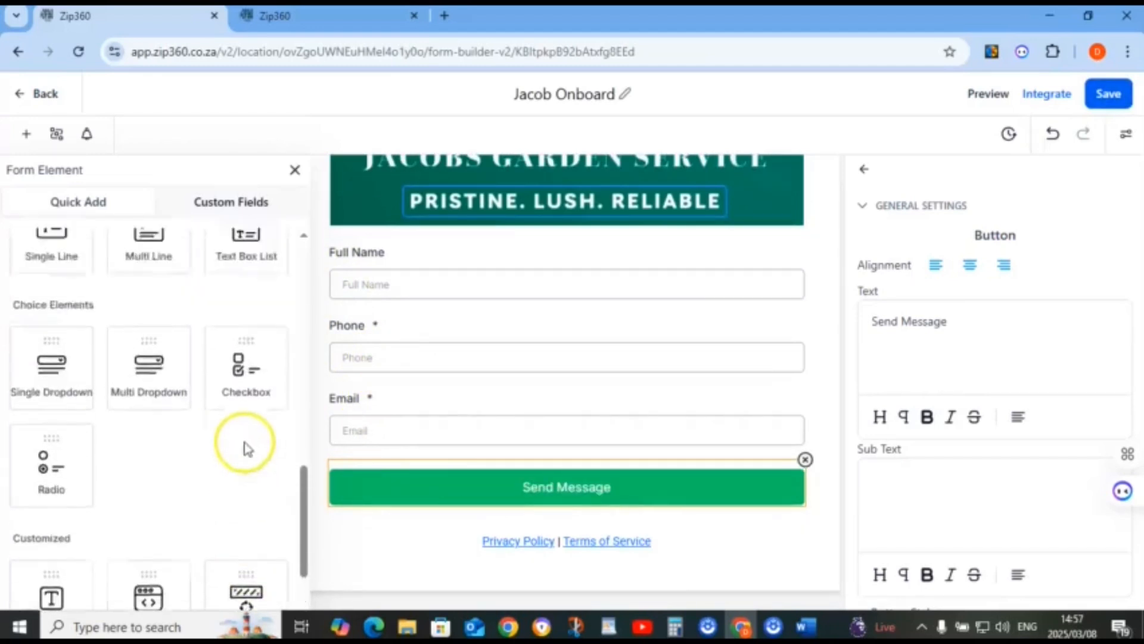
drag(242, 444, 369, 510)
click(360, 487)
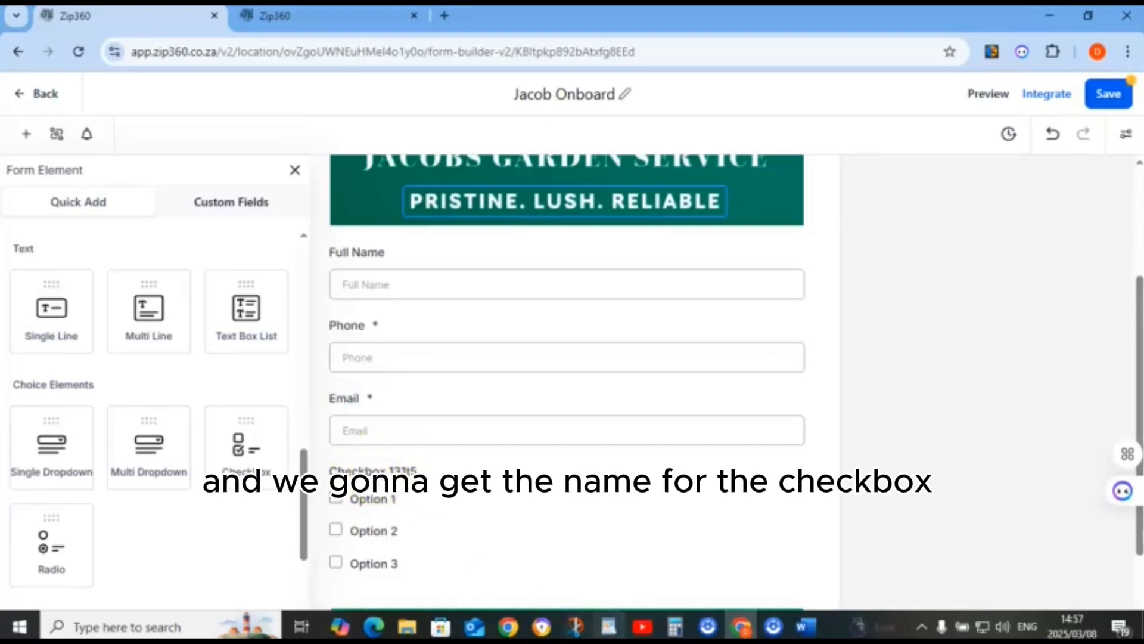
Label the checkbox field "Your Interest Tick All That Apply" using the WordPad document's text with the spelling corrected, and save the form
click(609, 627)
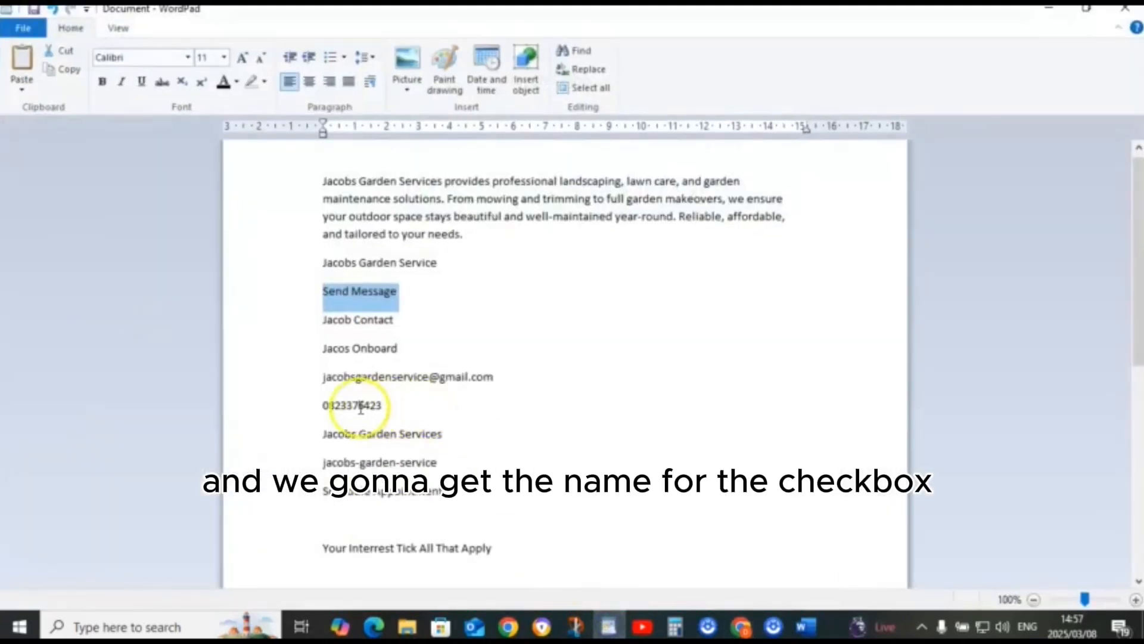
key(alt+Tab)
right_click(876, 319)
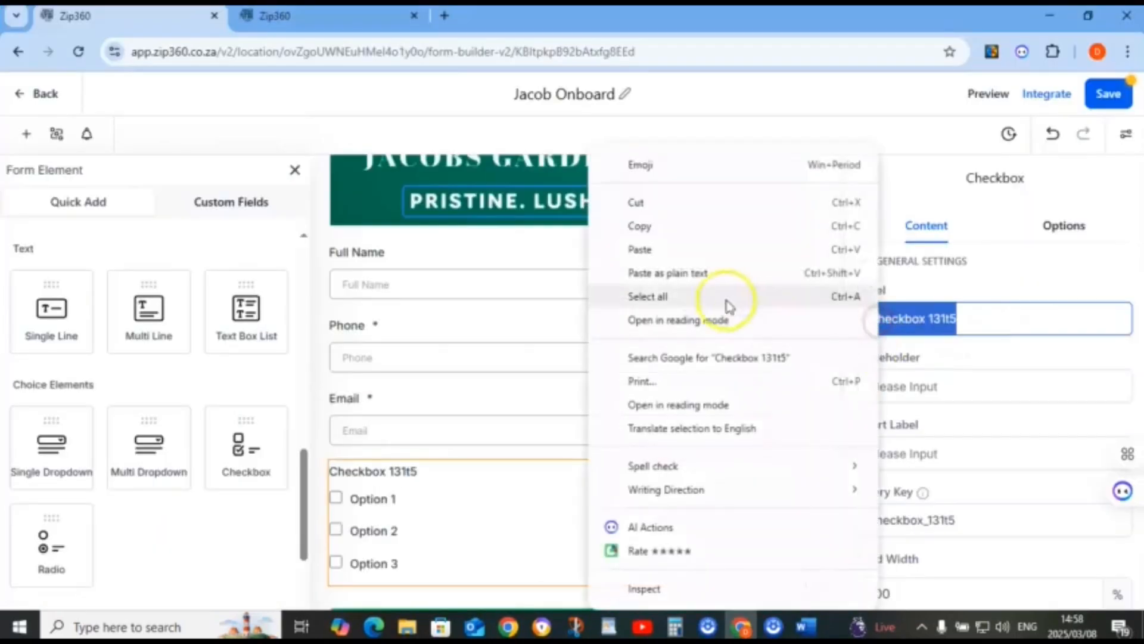
click(685, 273)
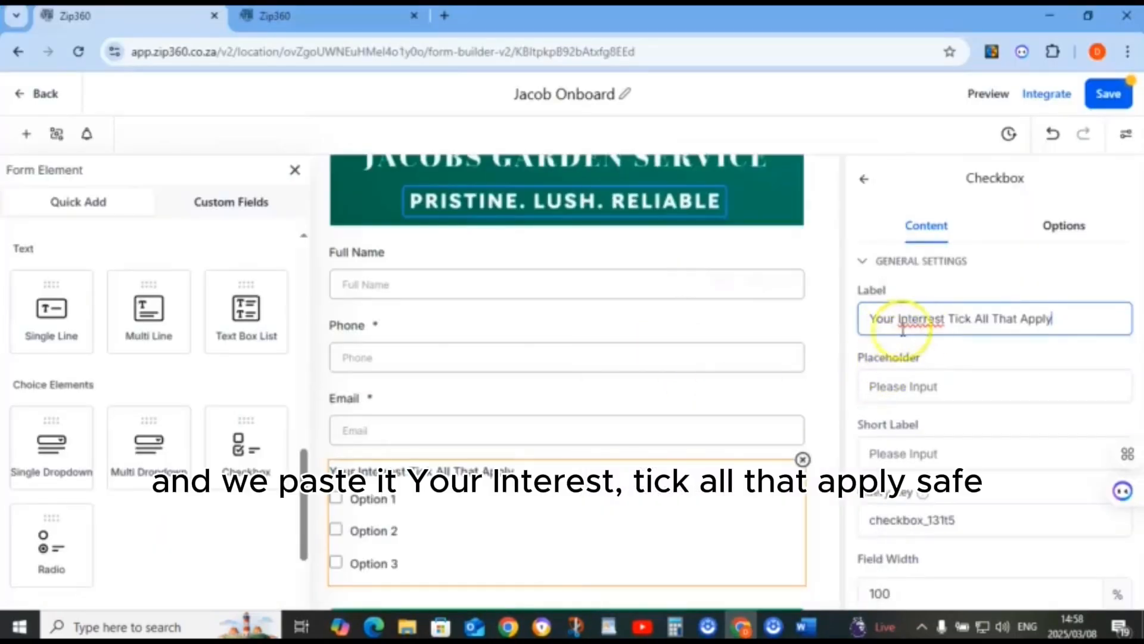
right_click(922, 321)
click(749, 232)
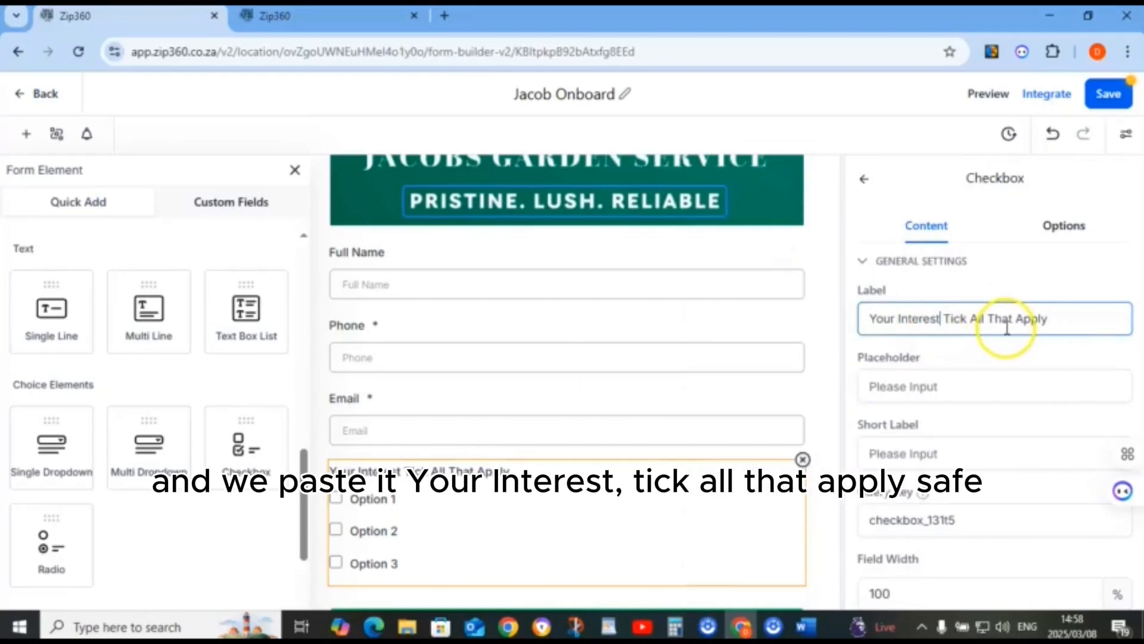
click(1104, 98)
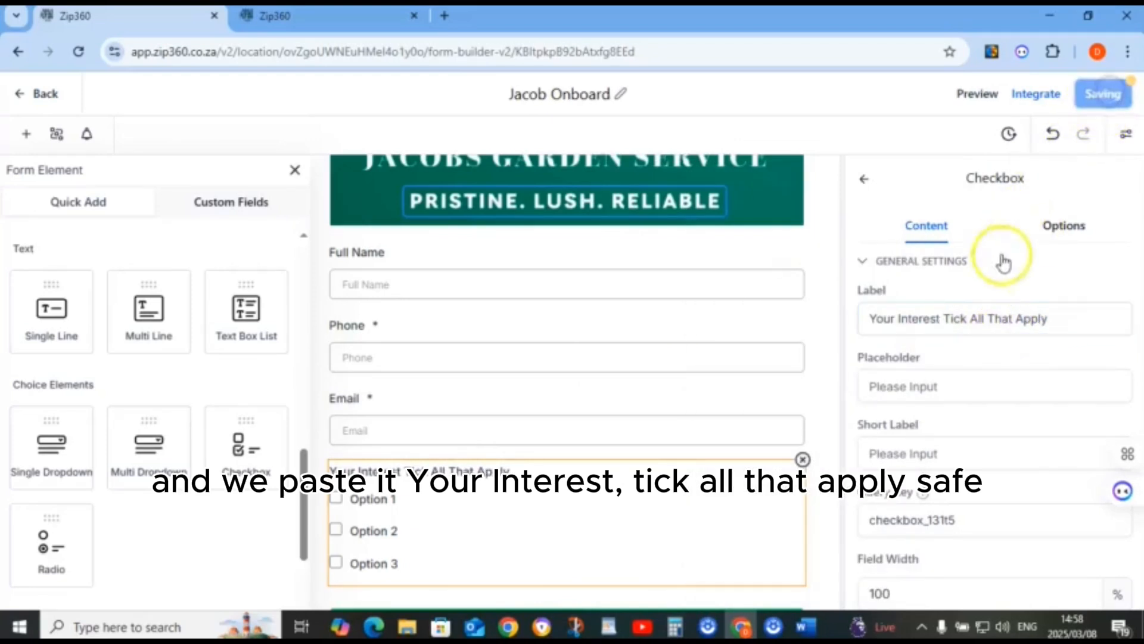
Replace the checkbox field's first option label with "Lawn Care", copied from the WordPad document
click(1058, 227)
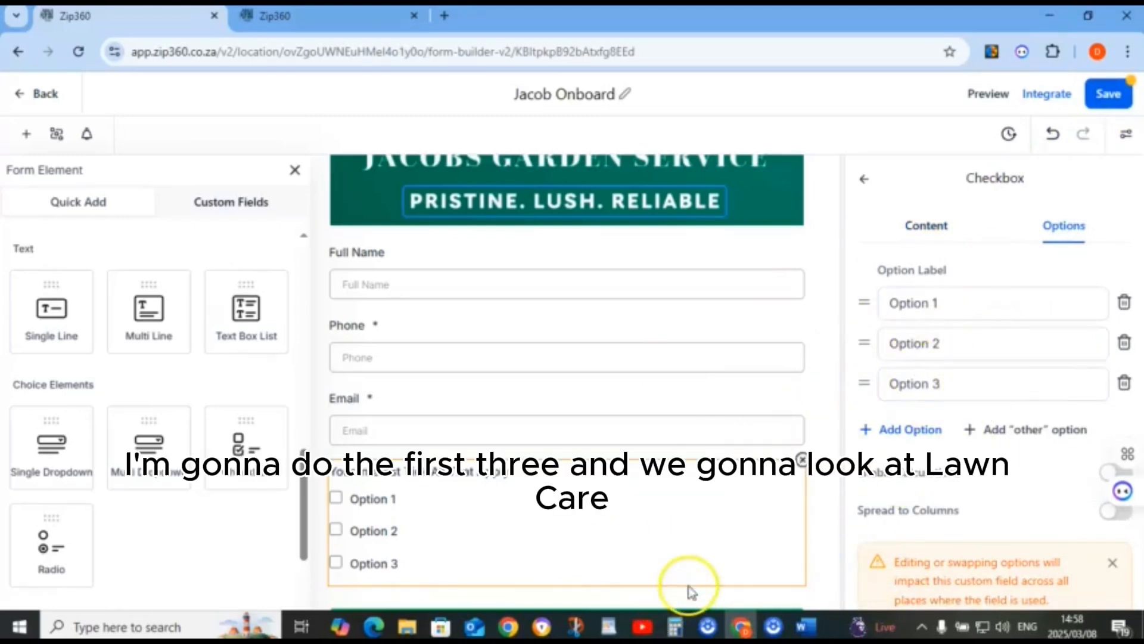
click(608, 626)
drag(316, 168, 377, 170)
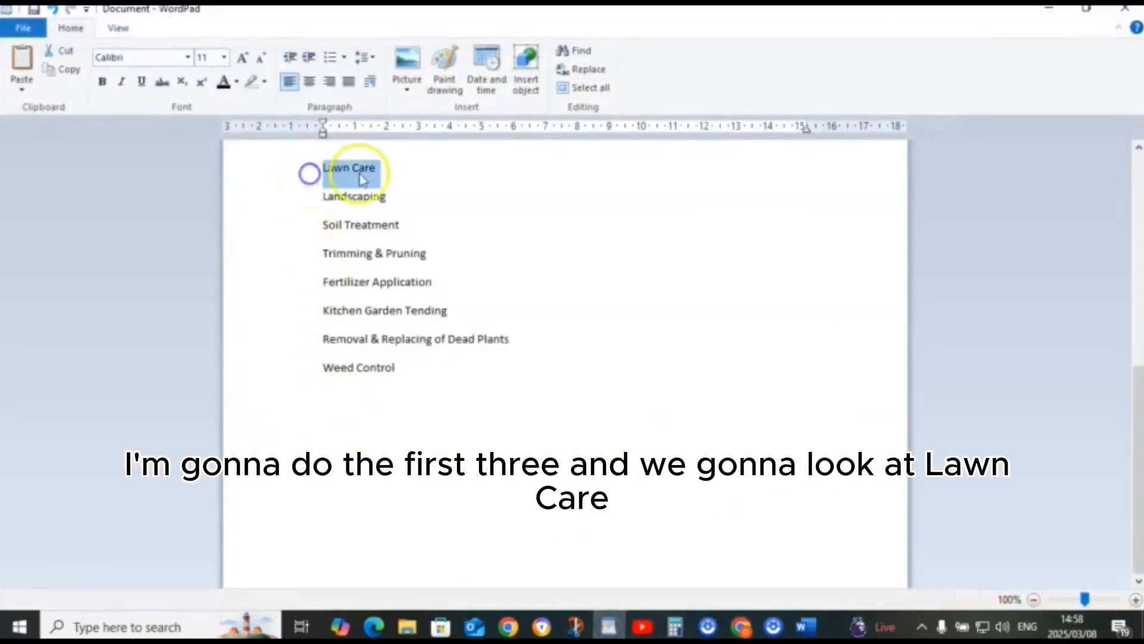
right_click(365, 172)
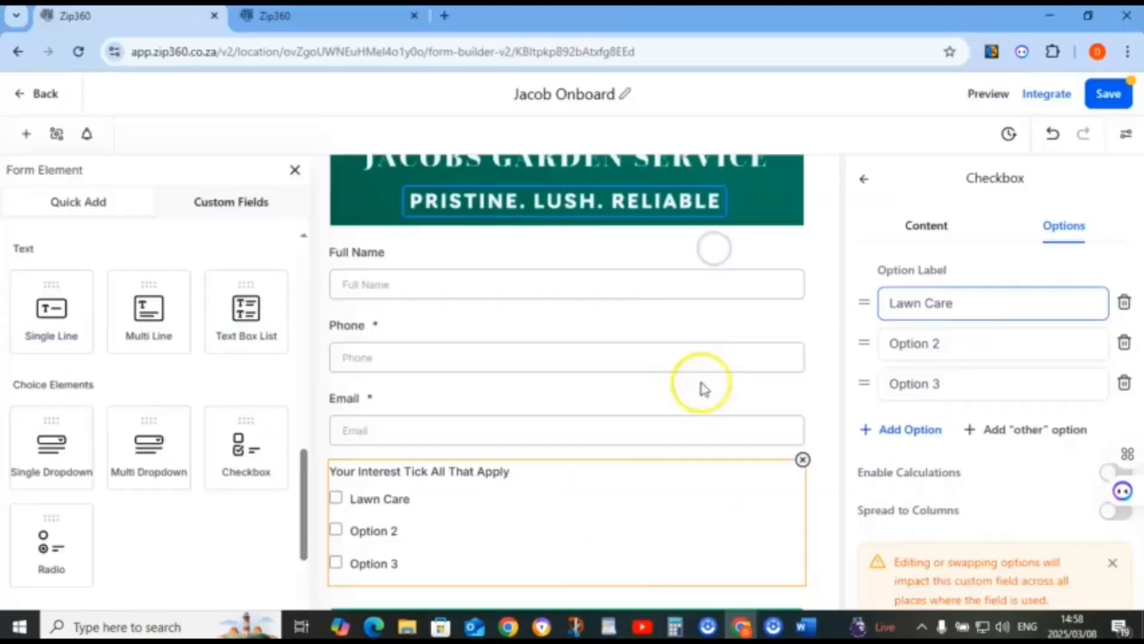
Replace the checkbox field's second option label with "Landscaping", copied from the WordPad document
click(601, 627)
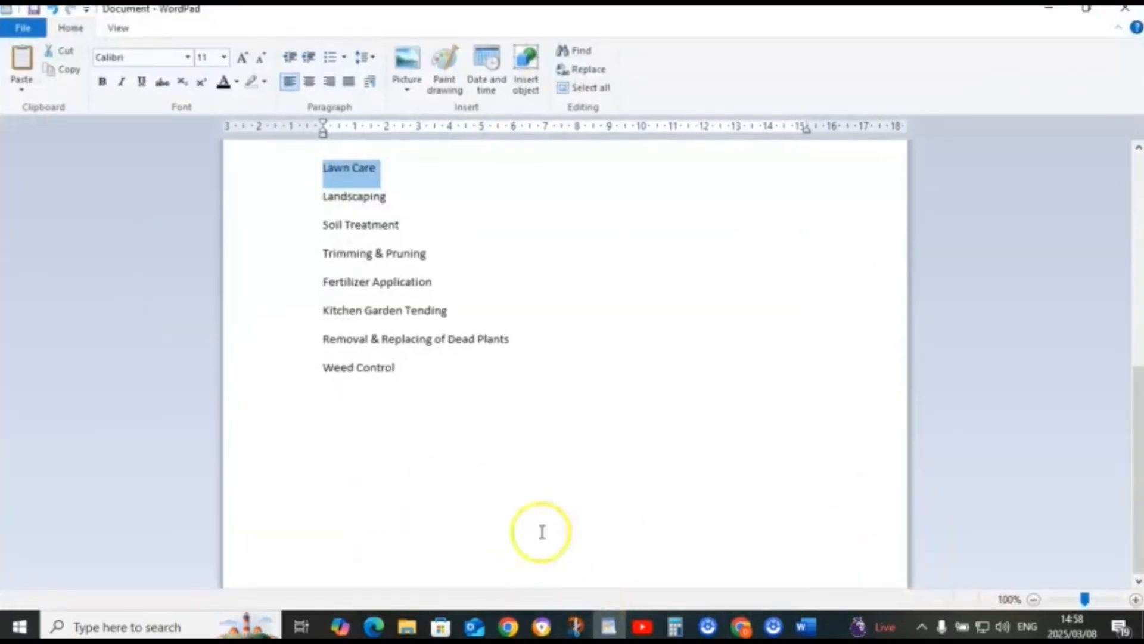
click(310, 206)
right_click(371, 209)
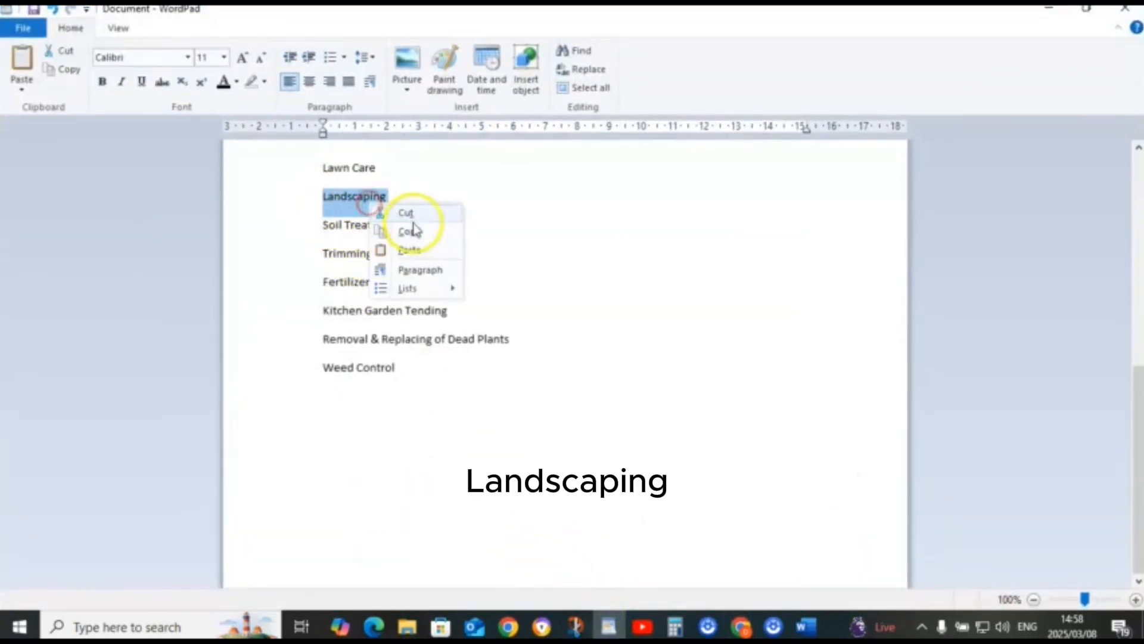
click(421, 230)
click(608, 626)
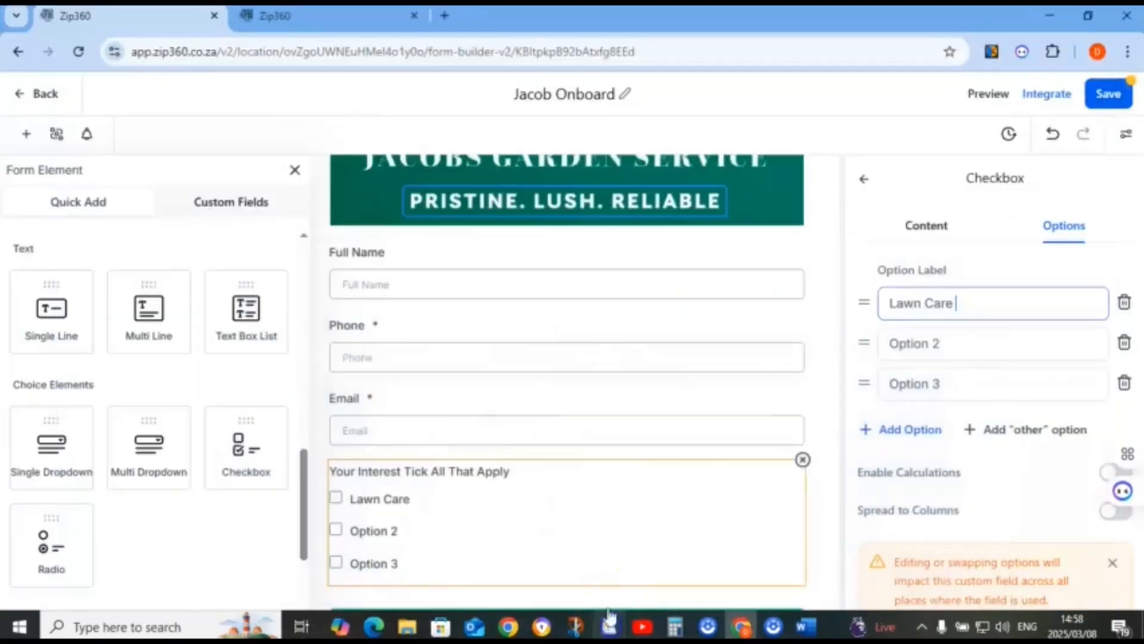
drag(940, 346, 884, 344)
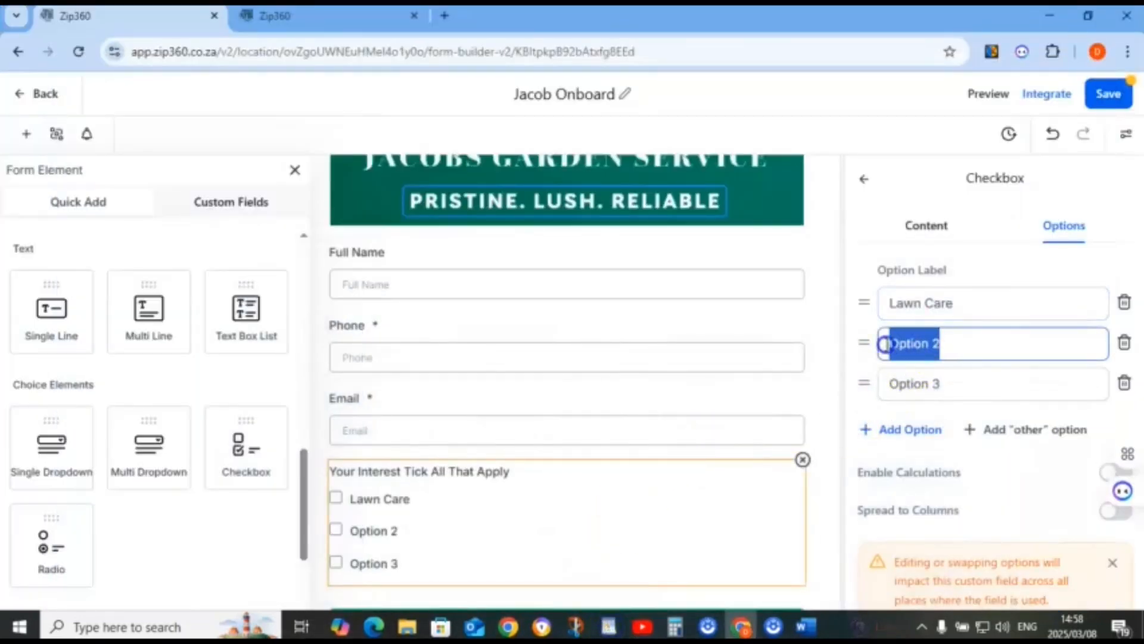
right_click(880, 344)
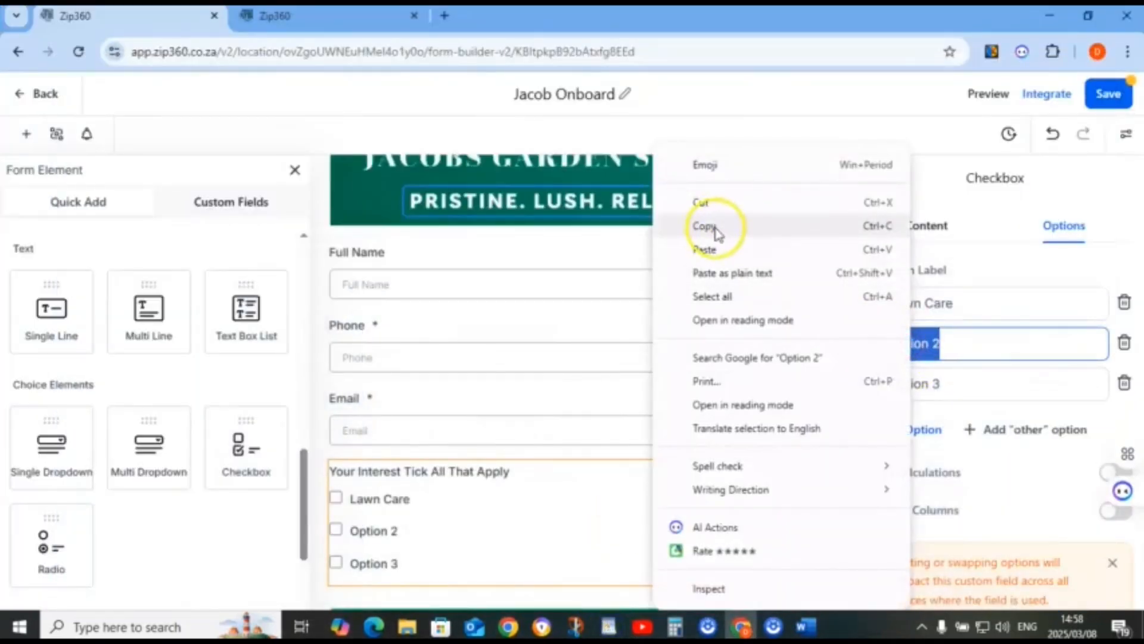
click(705, 250)
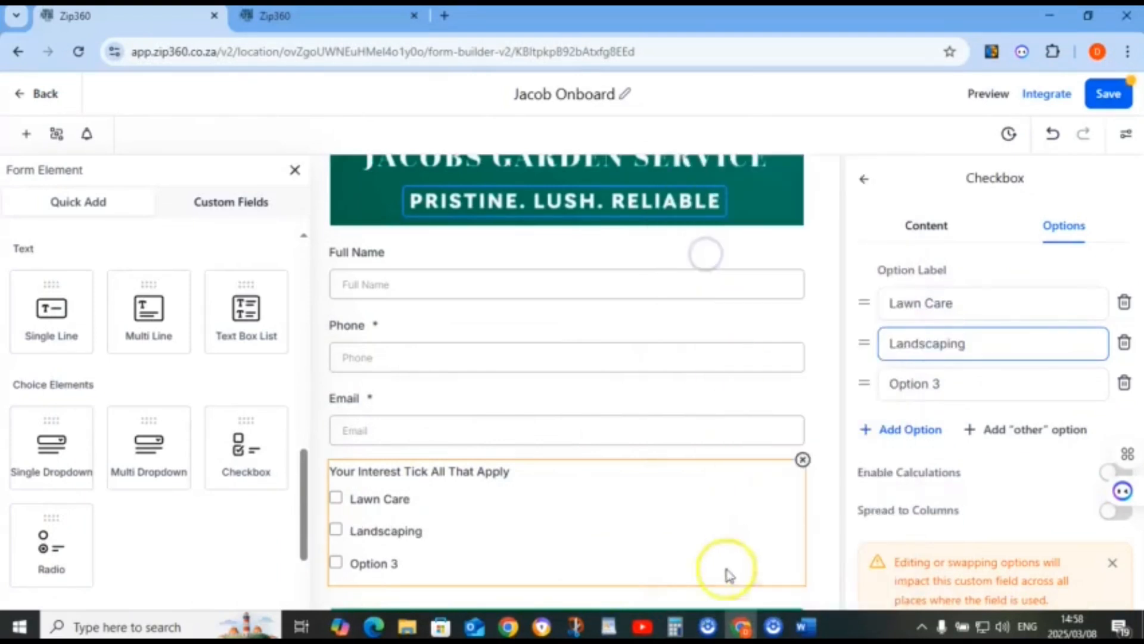
Replace the checkbox field's third option label with "Soil Treatment", copied from the WordPad document
click(608, 625)
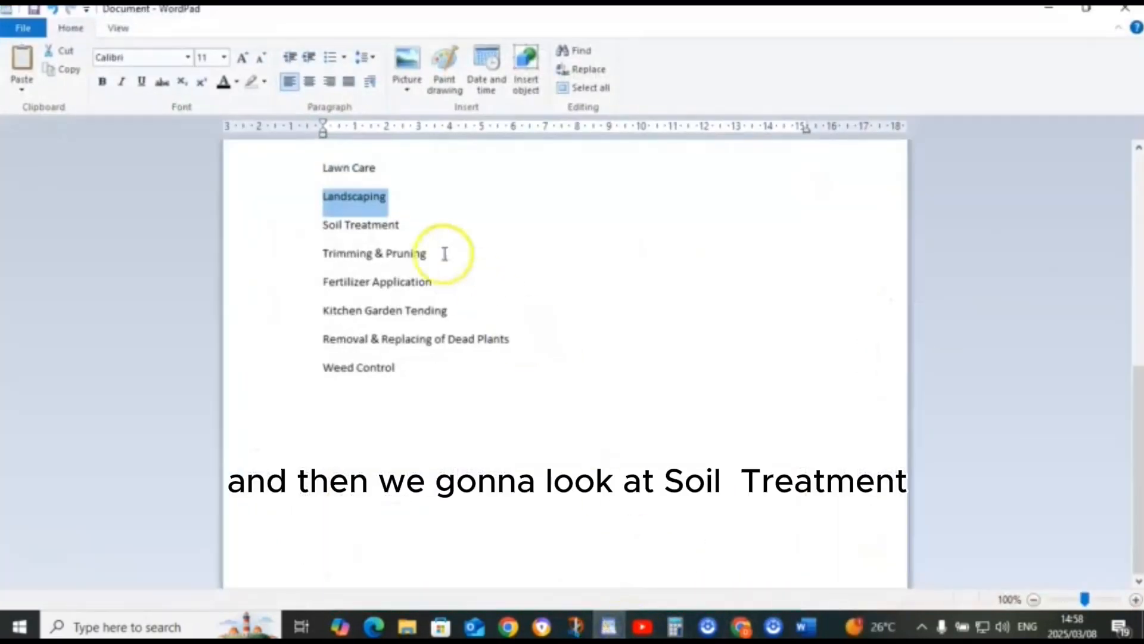
click(311, 236)
right_click(359, 231)
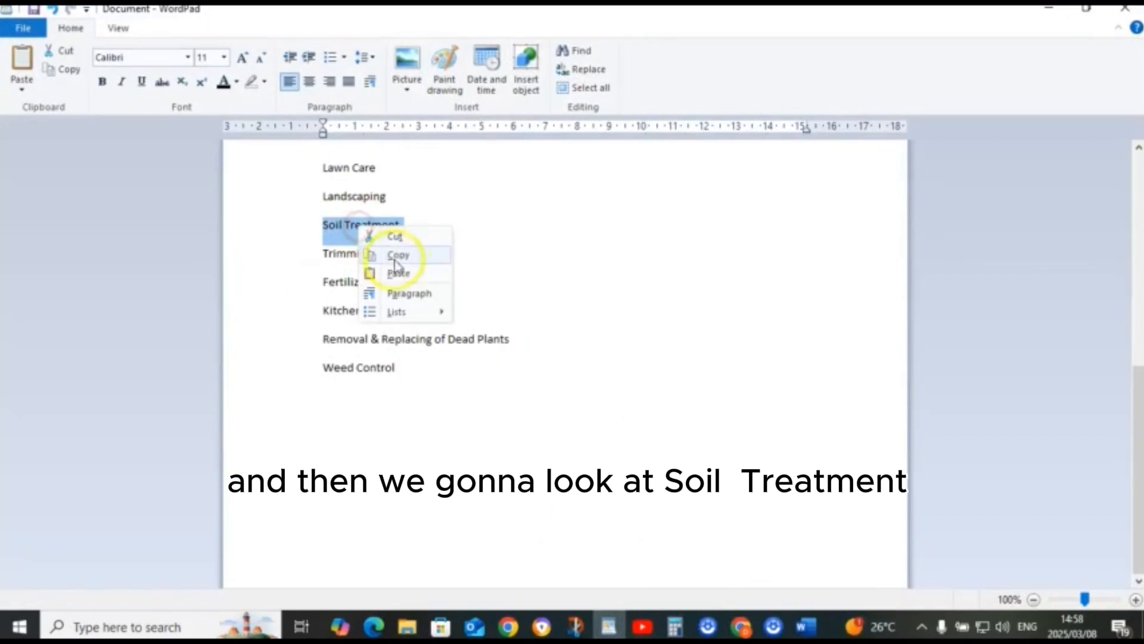
click(399, 256)
click(608, 626)
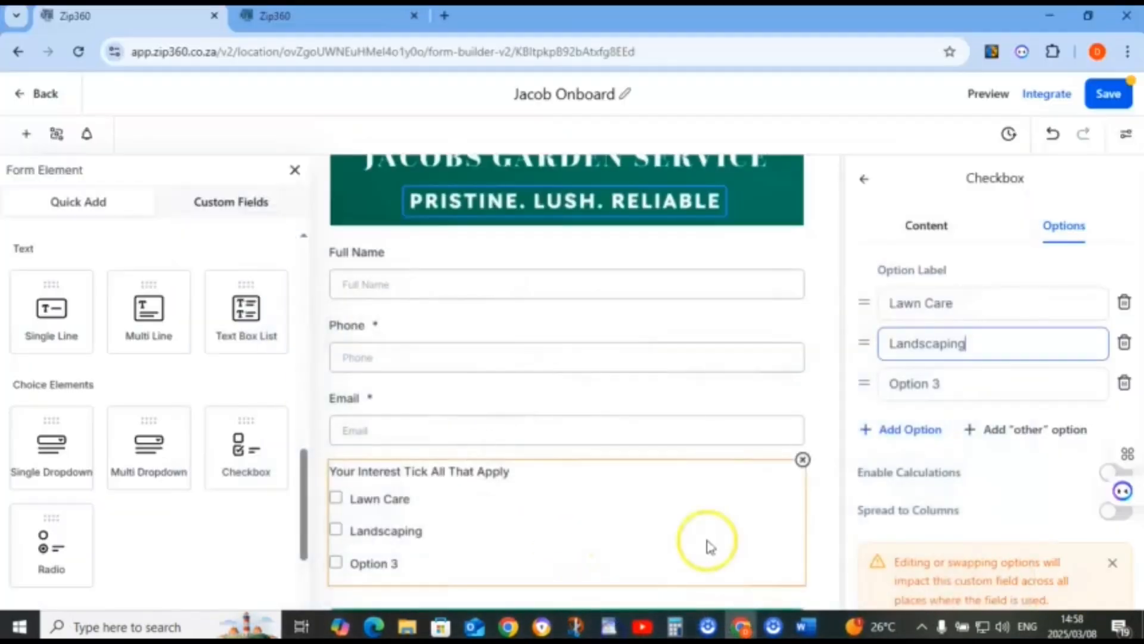
drag(942, 386, 880, 393)
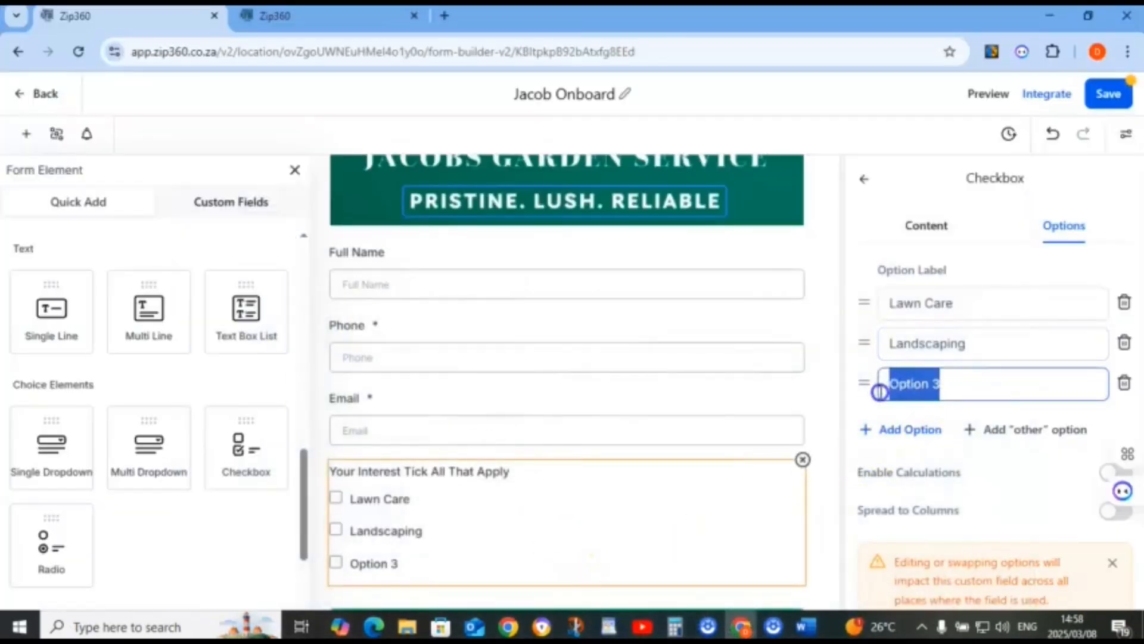
right_click(914, 386)
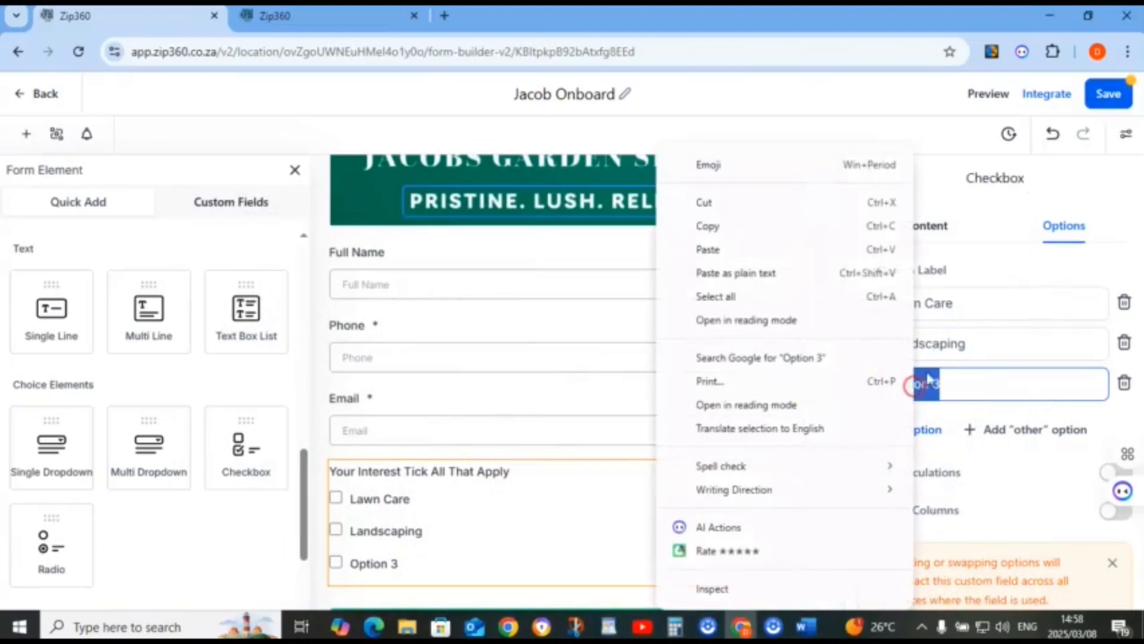
click(740, 257)
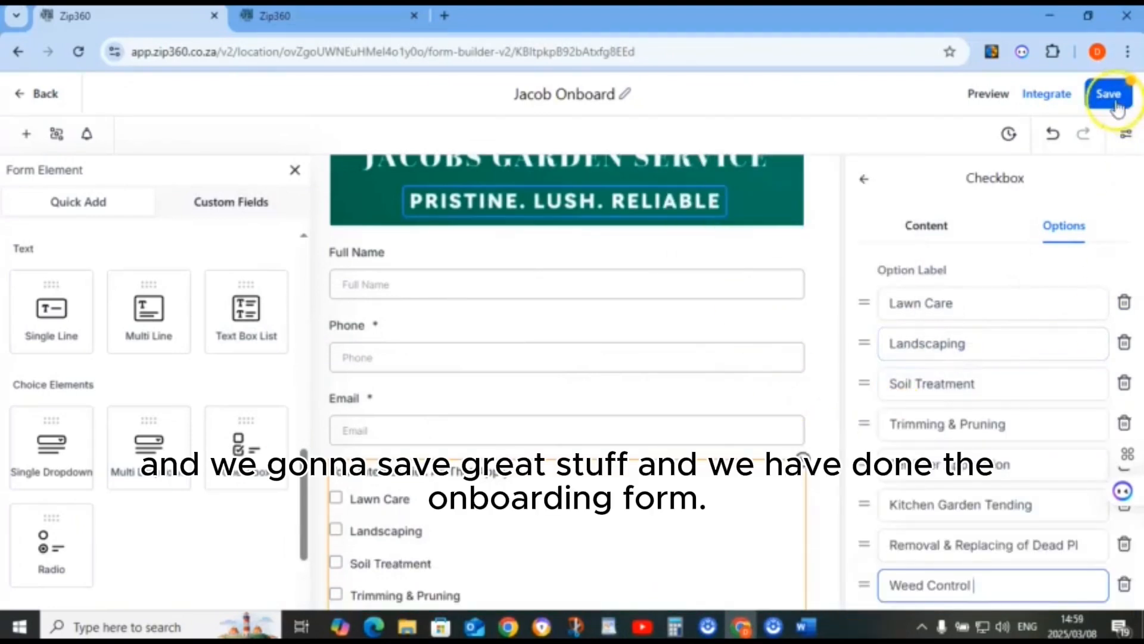
Save the onboarding form and review its list of interest checkboxes from Lawn Care to Weed Control
click(1116, 106)
scroll(499, 340, down, 5)
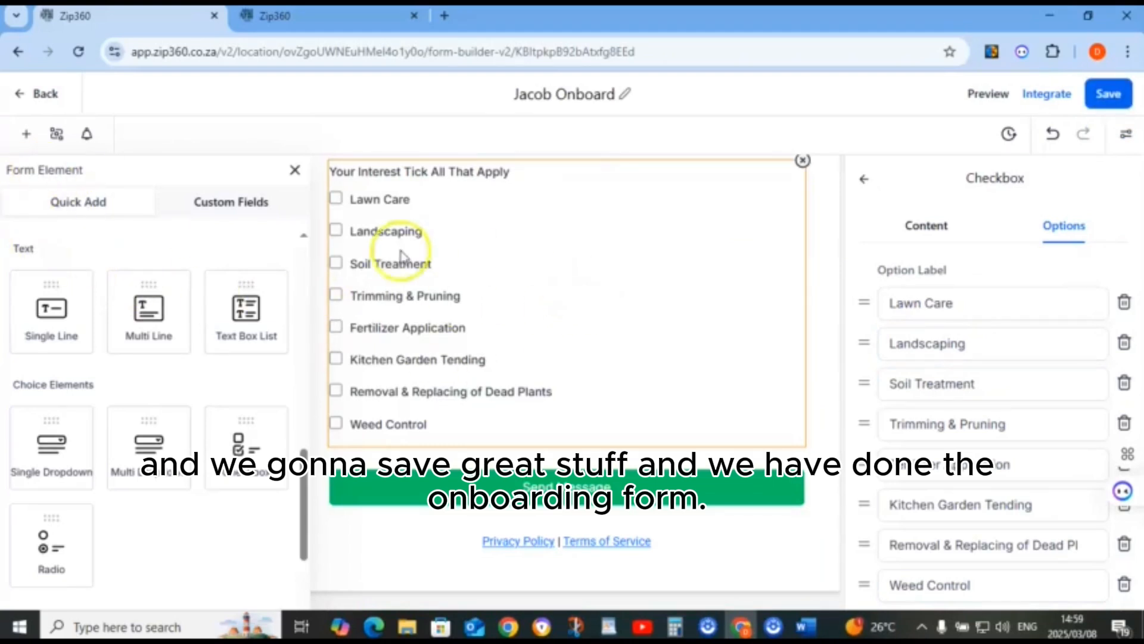
scroll(508, 409, up, 3)
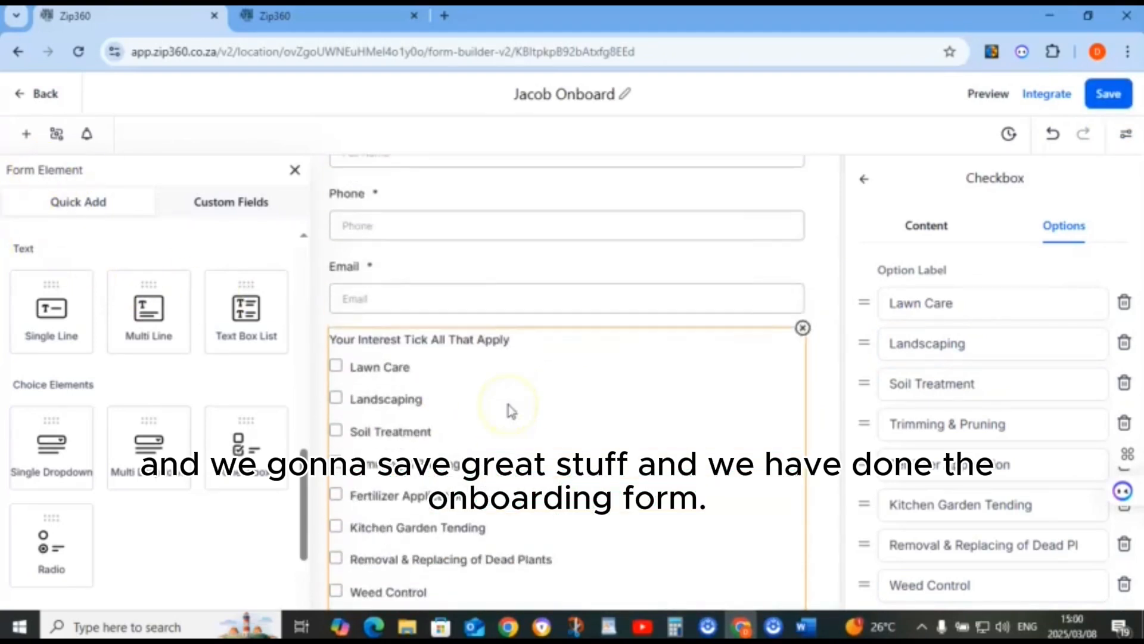
scroll(511, 411, down, 1)
scroll(512, 411, down, 2)
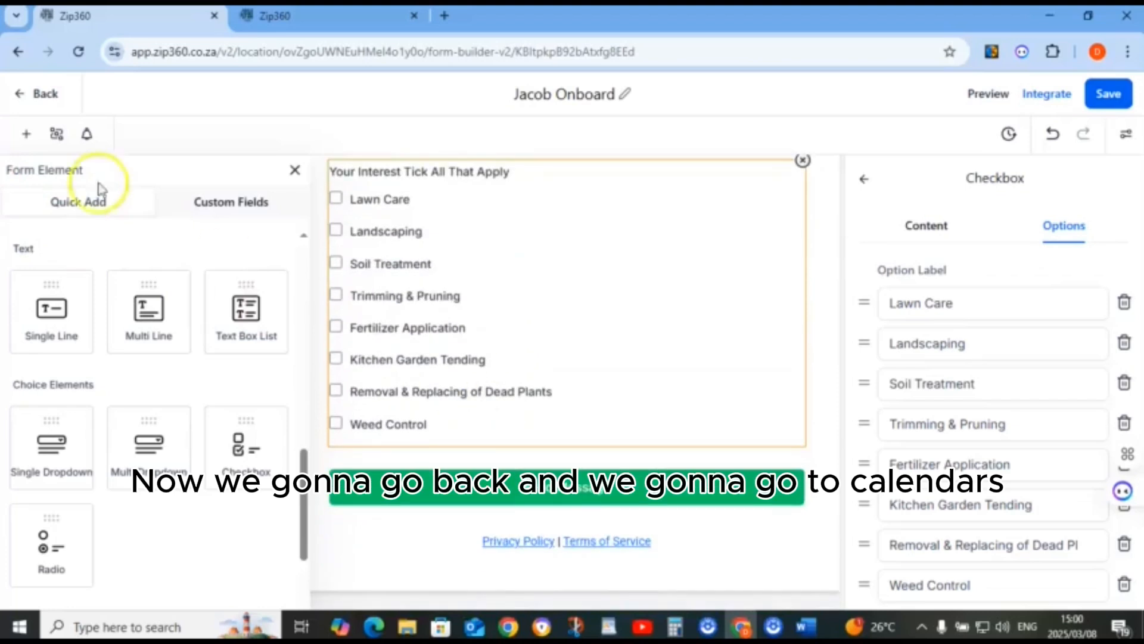
Leave the form builder, go to the calendar settings and start a new calendar of the Personal Booking type
click(36, 93)
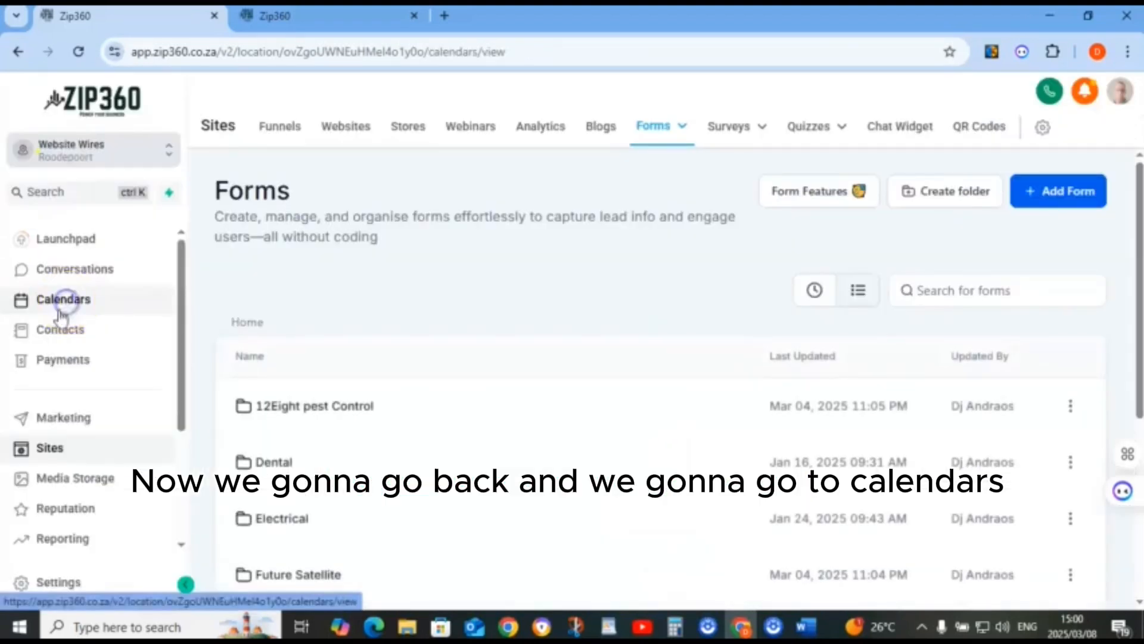
click(62, 312)
click(546, 138)
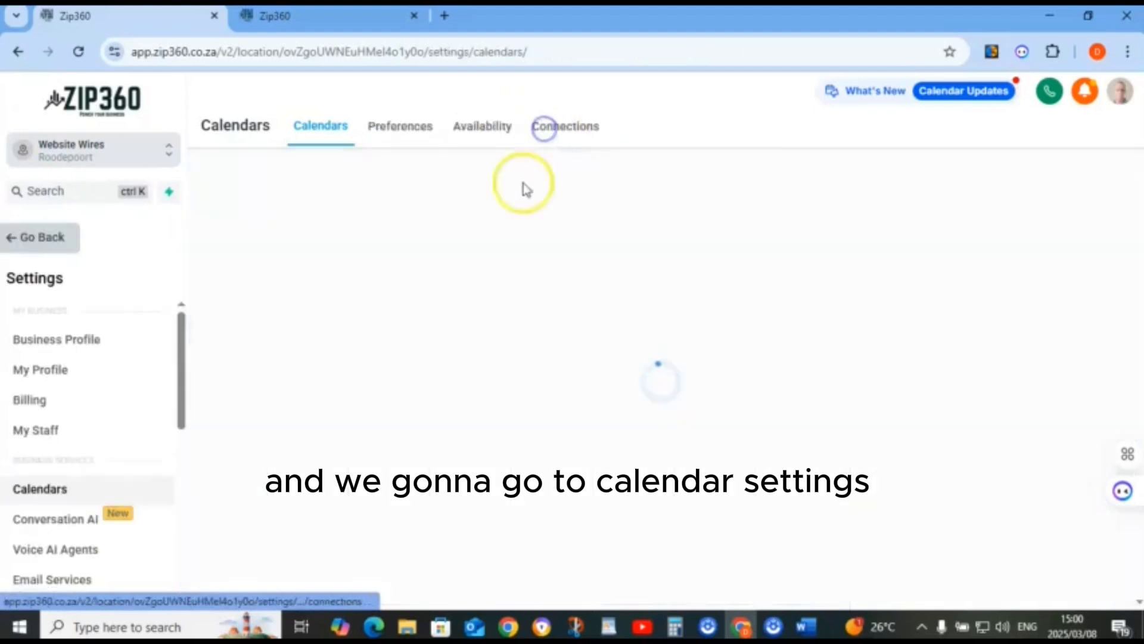
click(1028, 214)
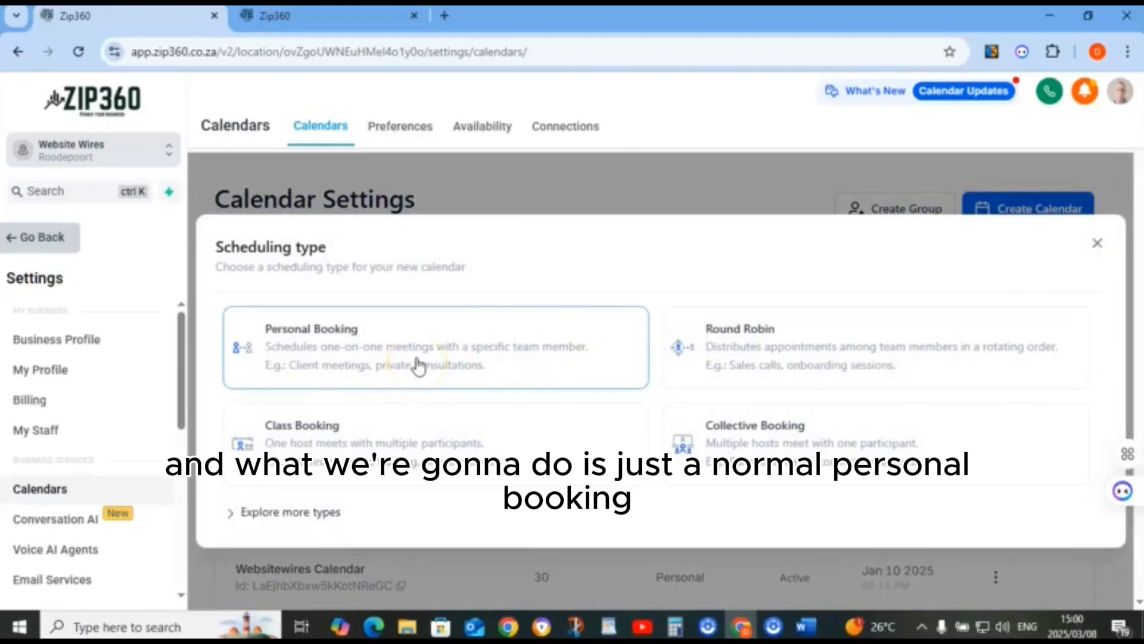
click(416, 360)
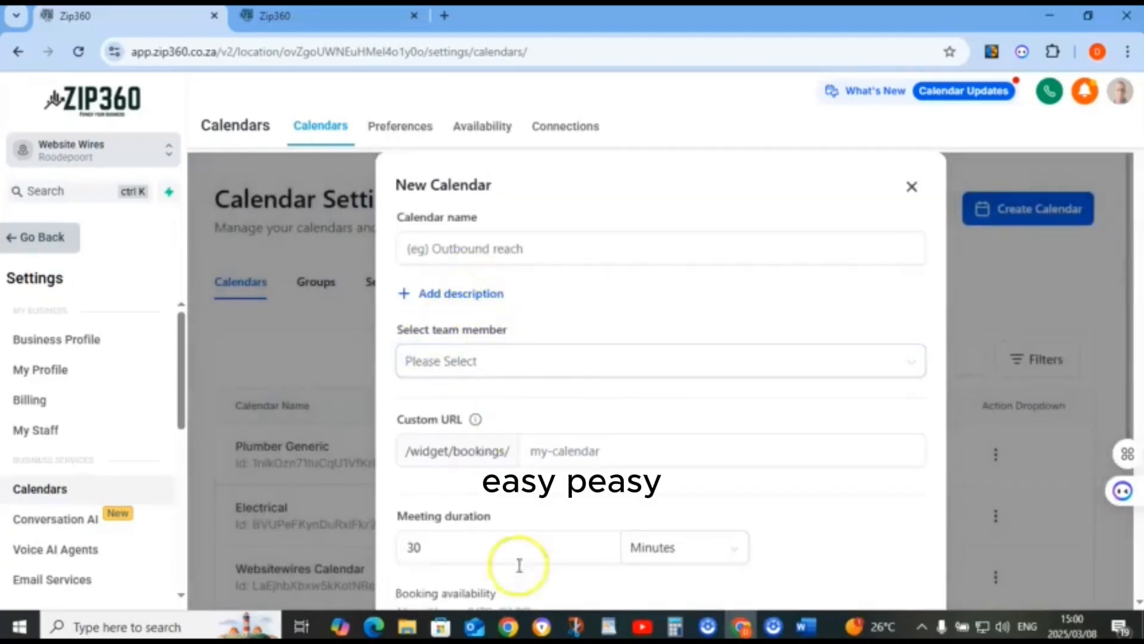
Name the new calendar "Jacobs Garden Service", copied from the WordPad document
click(606, 626)
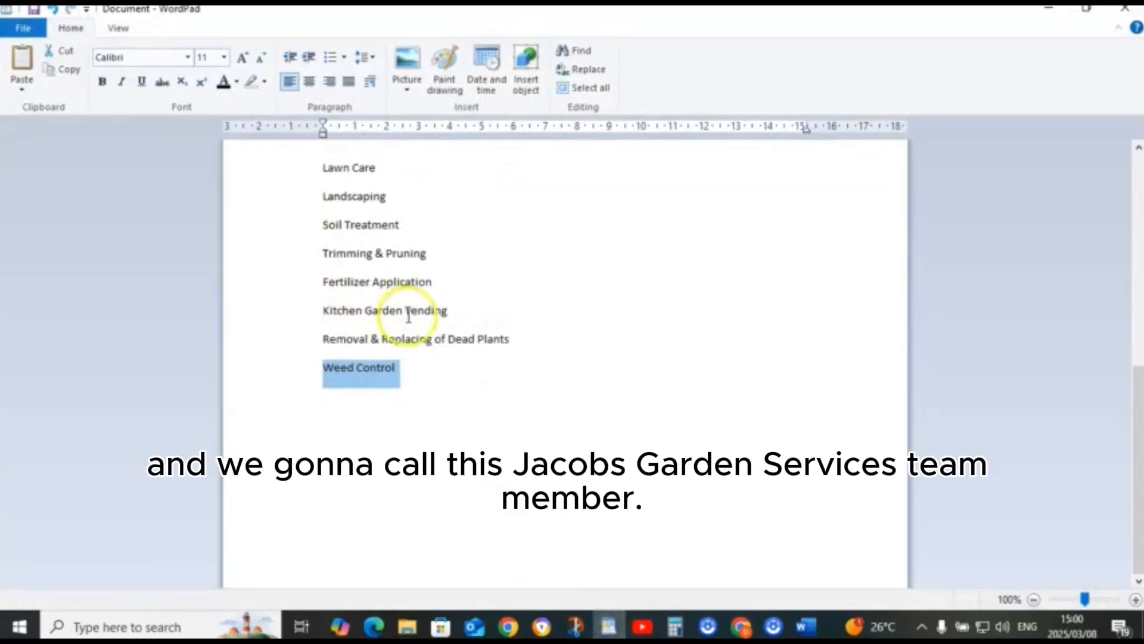
scroll(409, 316, up, 2)
scroll(408, 315, up, 5)
click(294, 273)
right_click(371, 284)
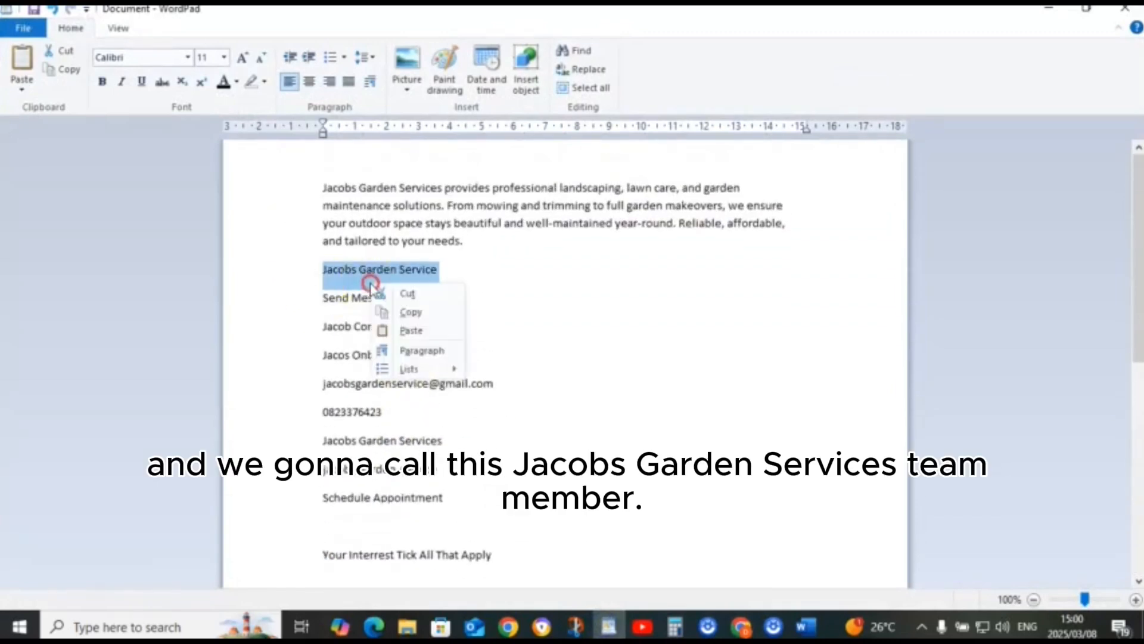
click(421, 313)
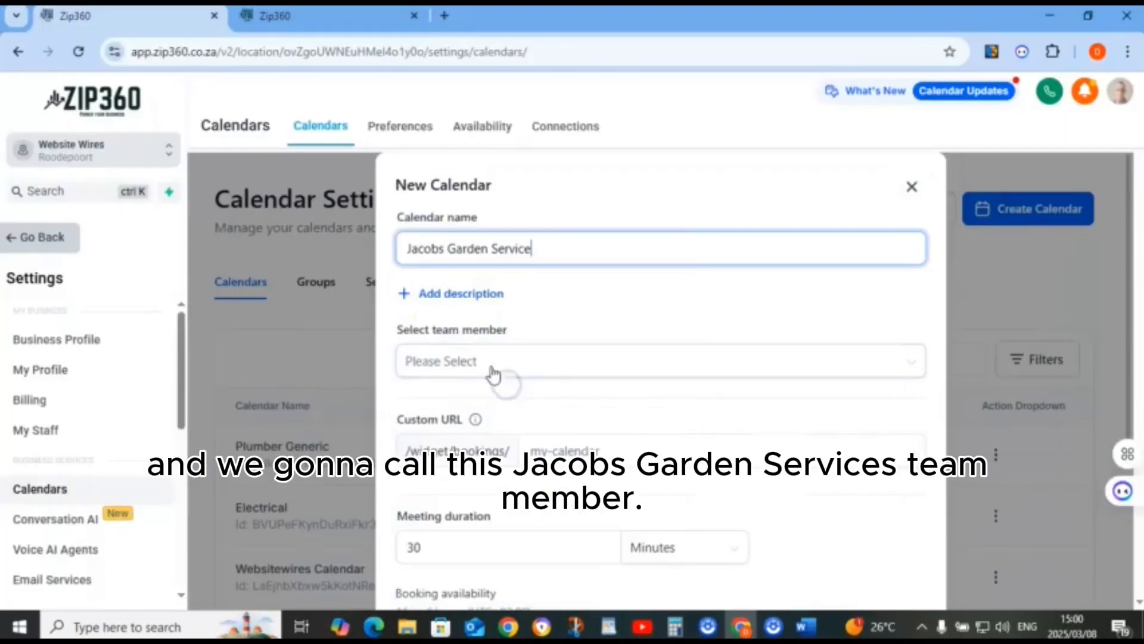
Assign the only listed team member to the new calendar and close the list of members
click(480, 364)
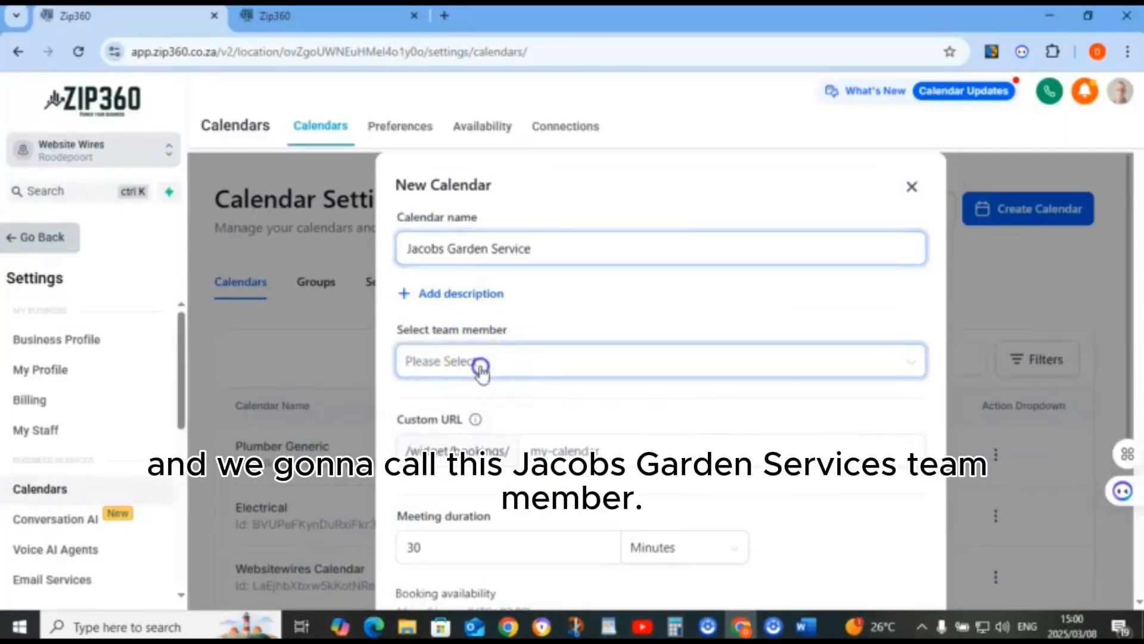
click(447, 401)
click(578, 304)
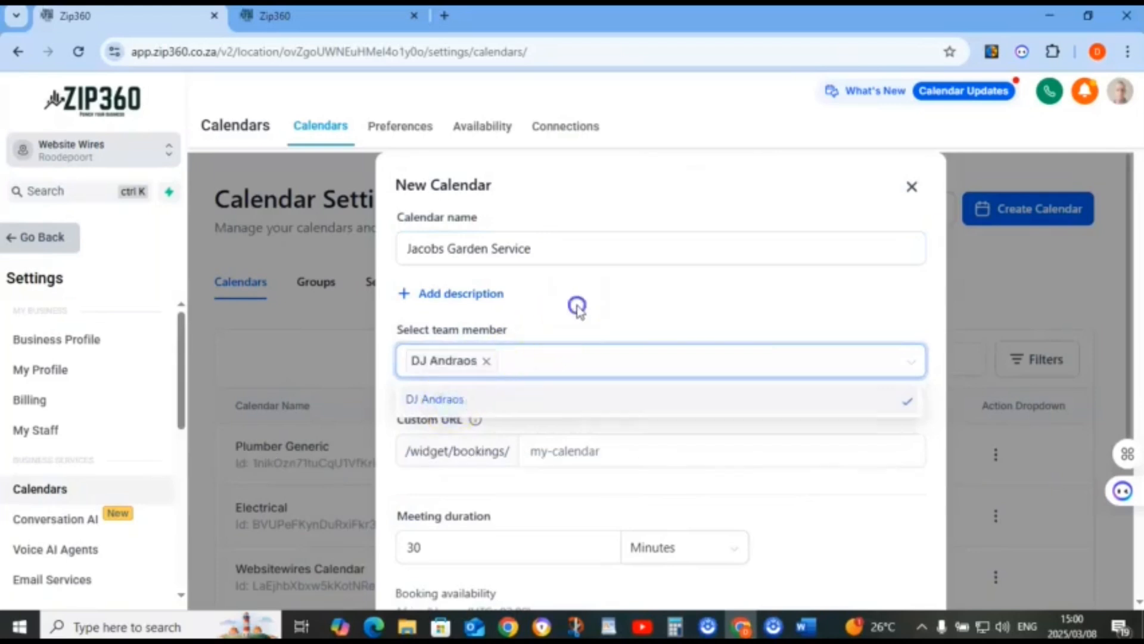
Set the calendar's custom URL to "jacob-garden-servisce" and add Saturday to its booking availability
click(541, 451)
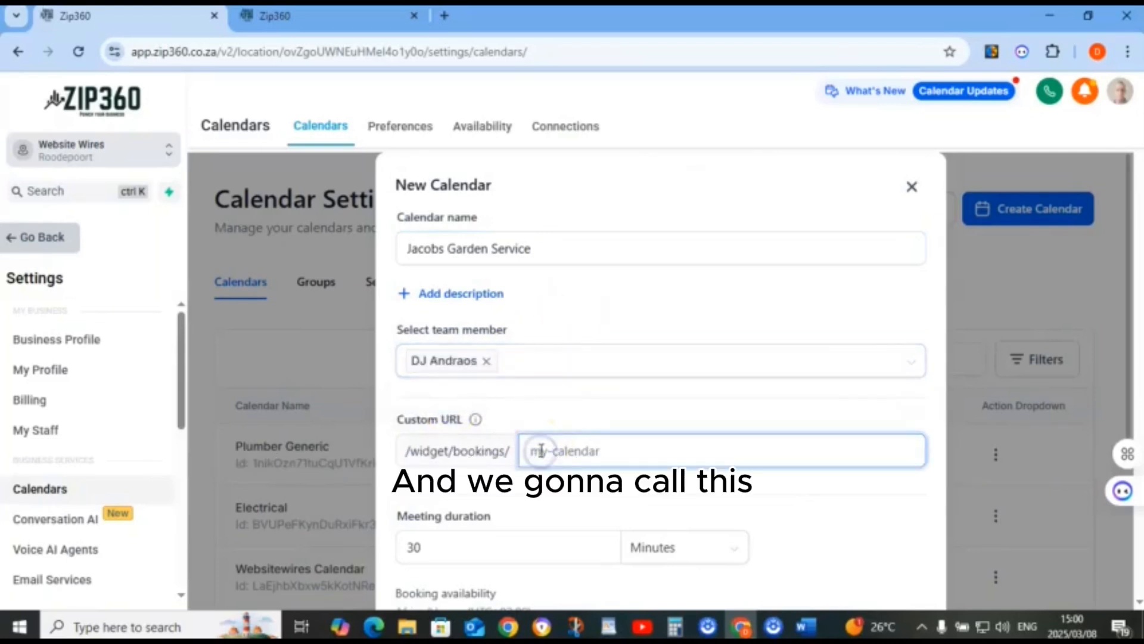
text(jacob-garden-servise)
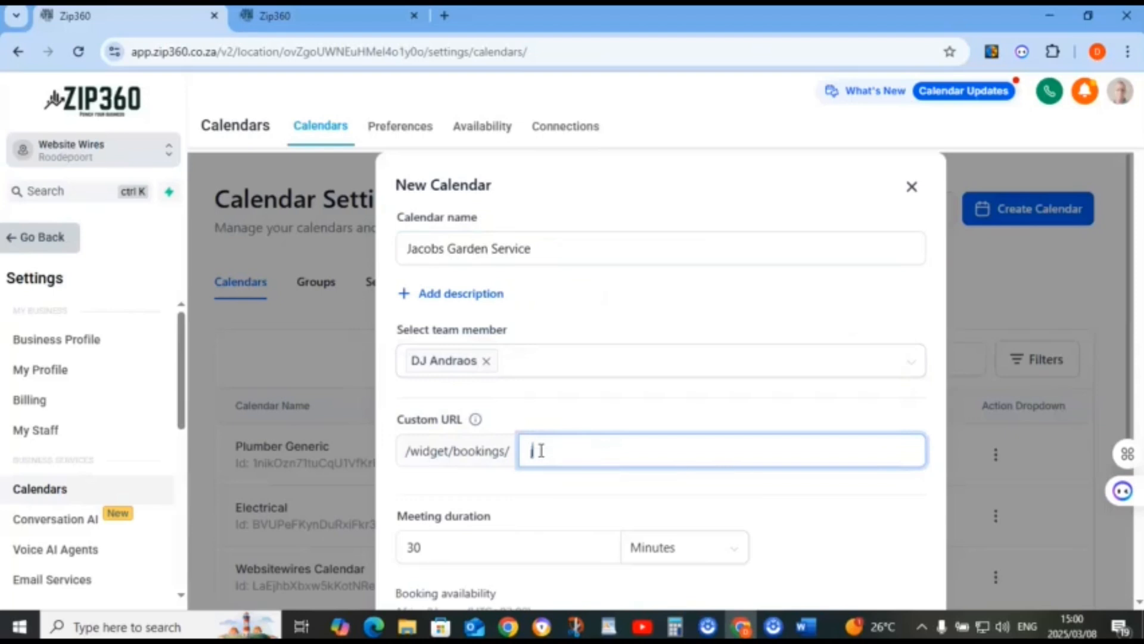
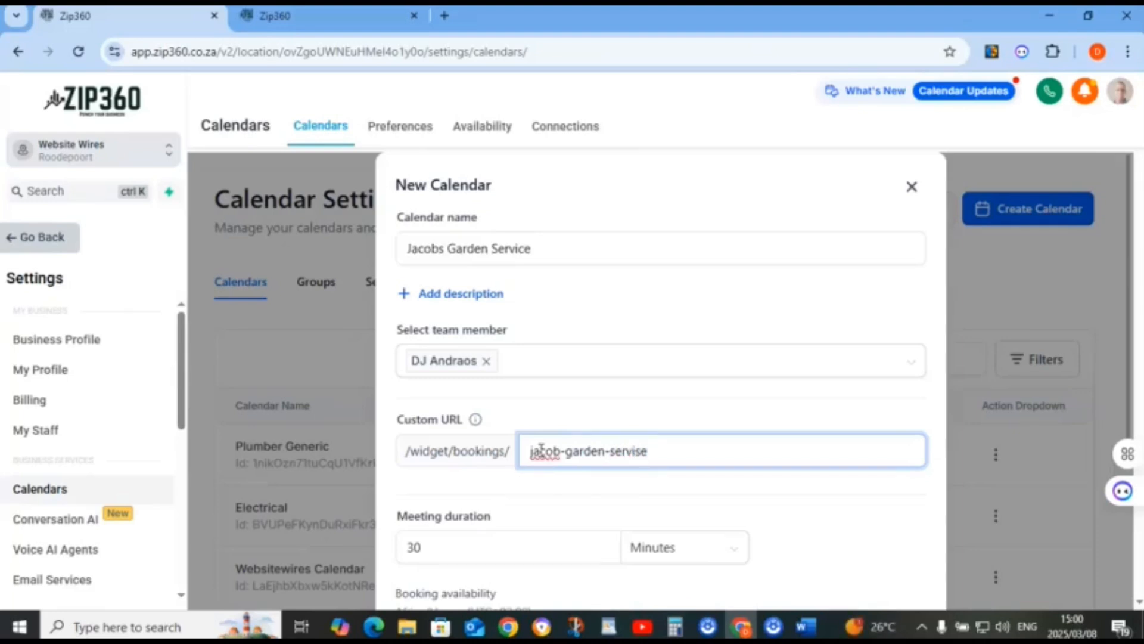
scroll(548, 468, down, 2)
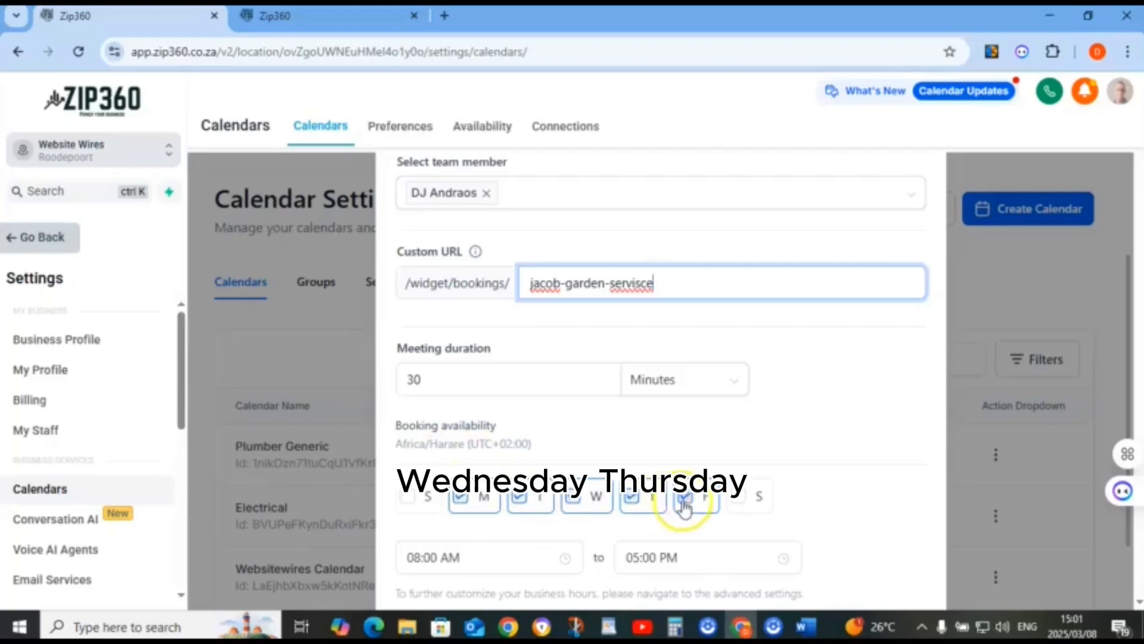
click(741, 502)
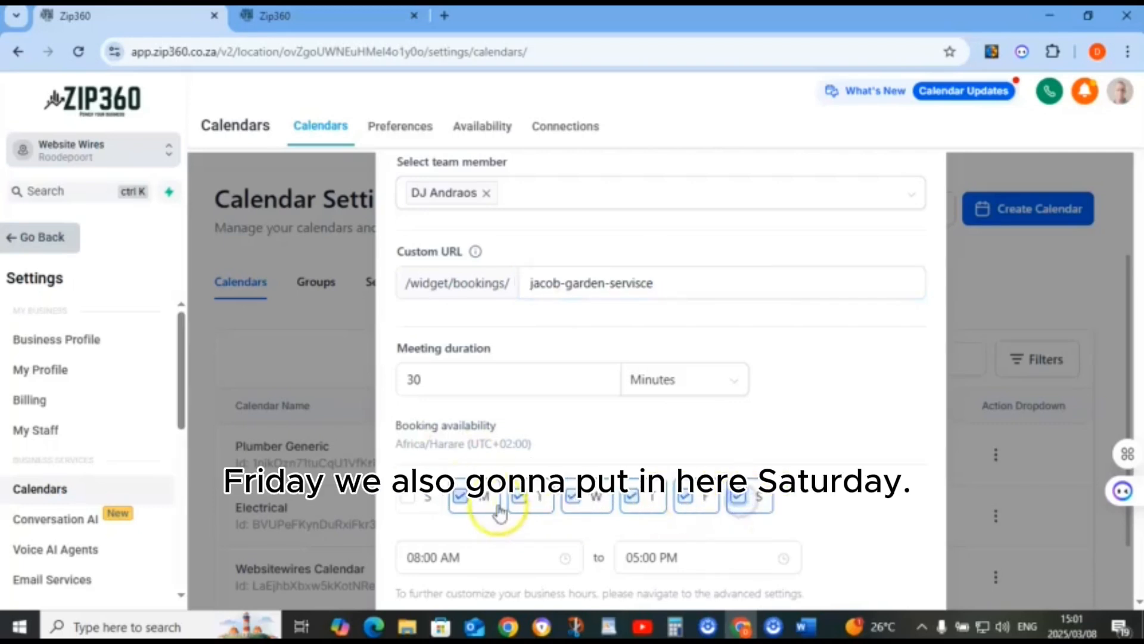
scroll(417, 477, down, 2)
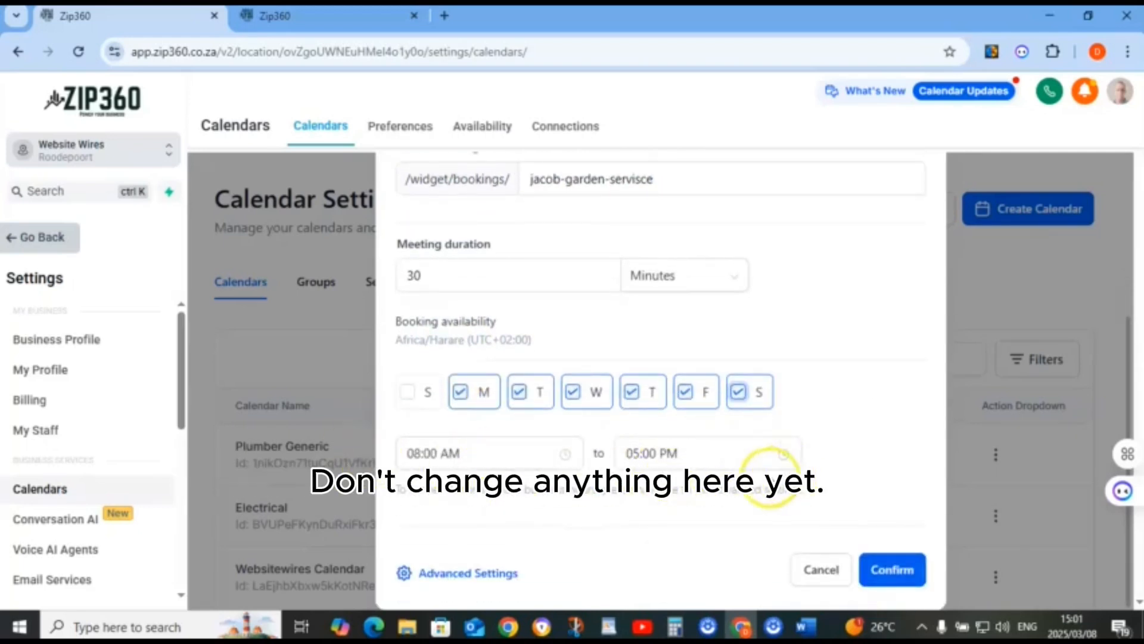
Open the calendar's advanced settings and fill the description with the landscaping and lawn care paragraph copied from the WordPad document
click(466, 571)
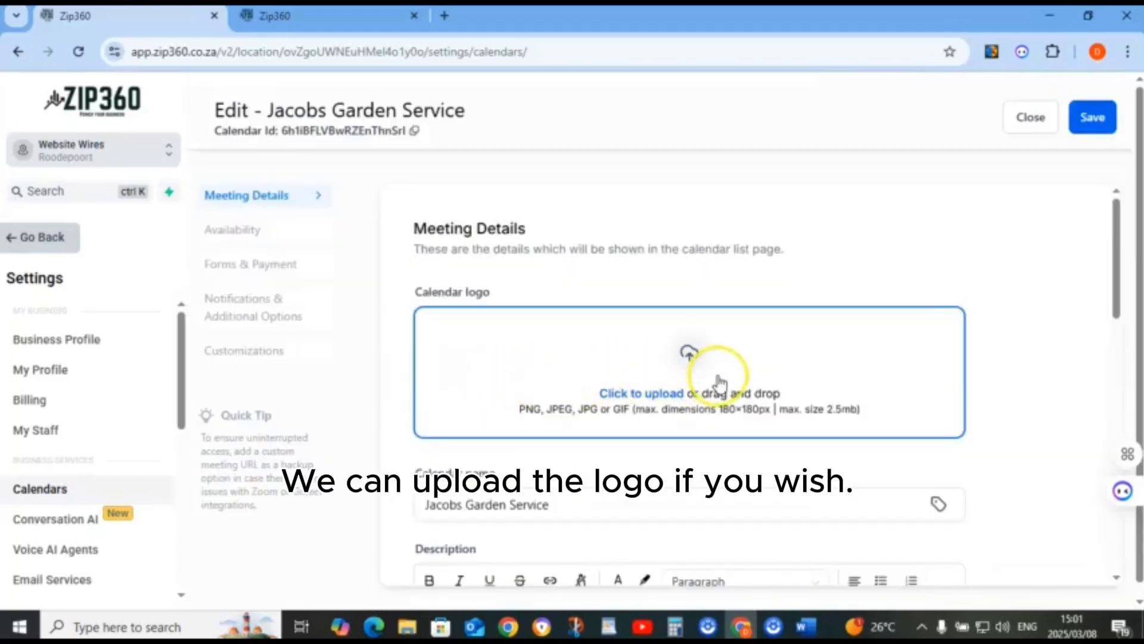
scroll(667, 385, down, 2)
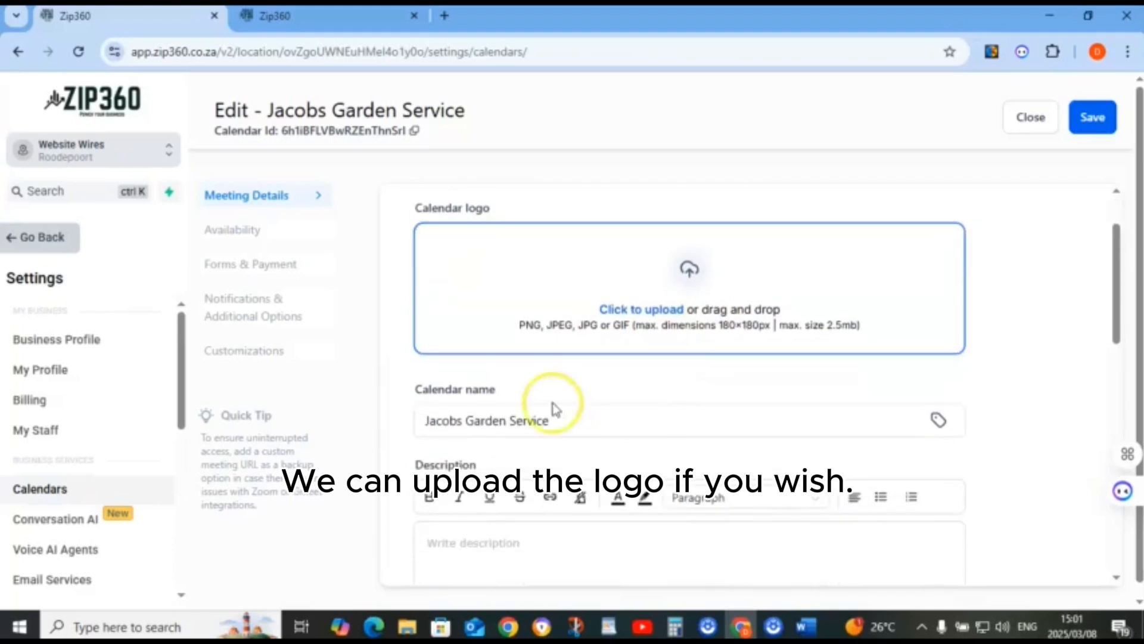
click(443, 416)
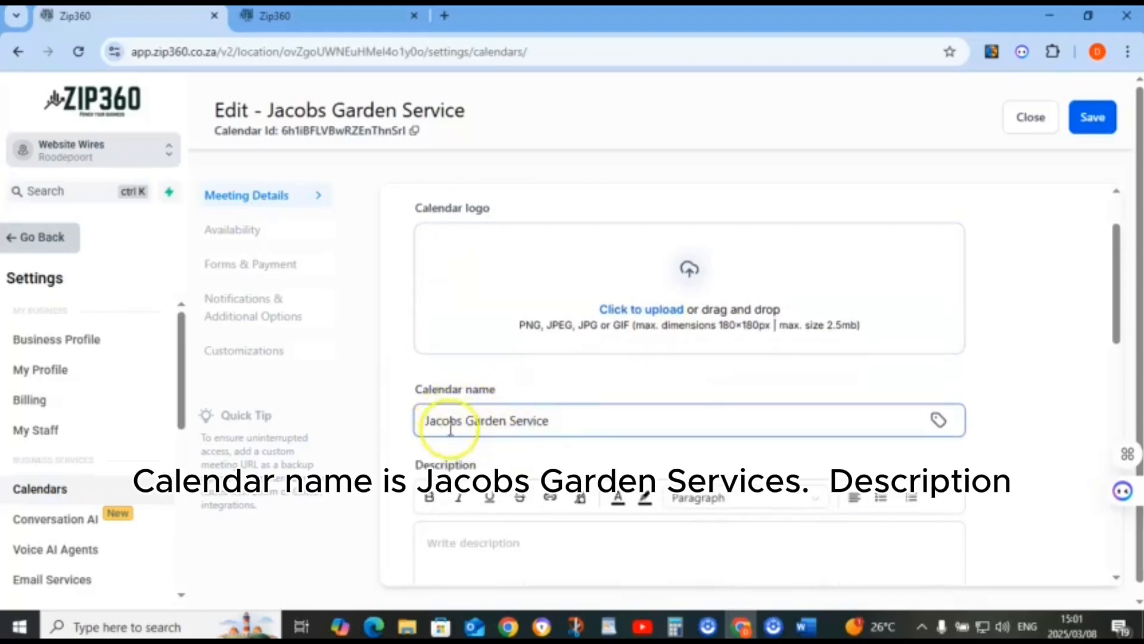
click(609, 627)
drag(279, 192, 288, 248)
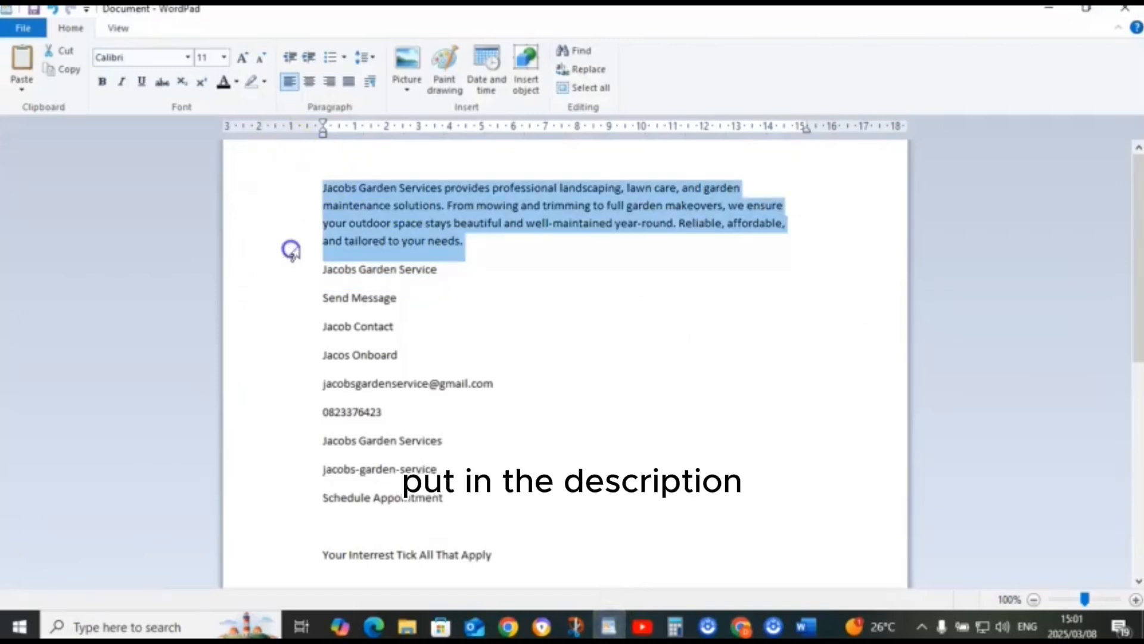
right_click(413, 228)
click(453, 251)
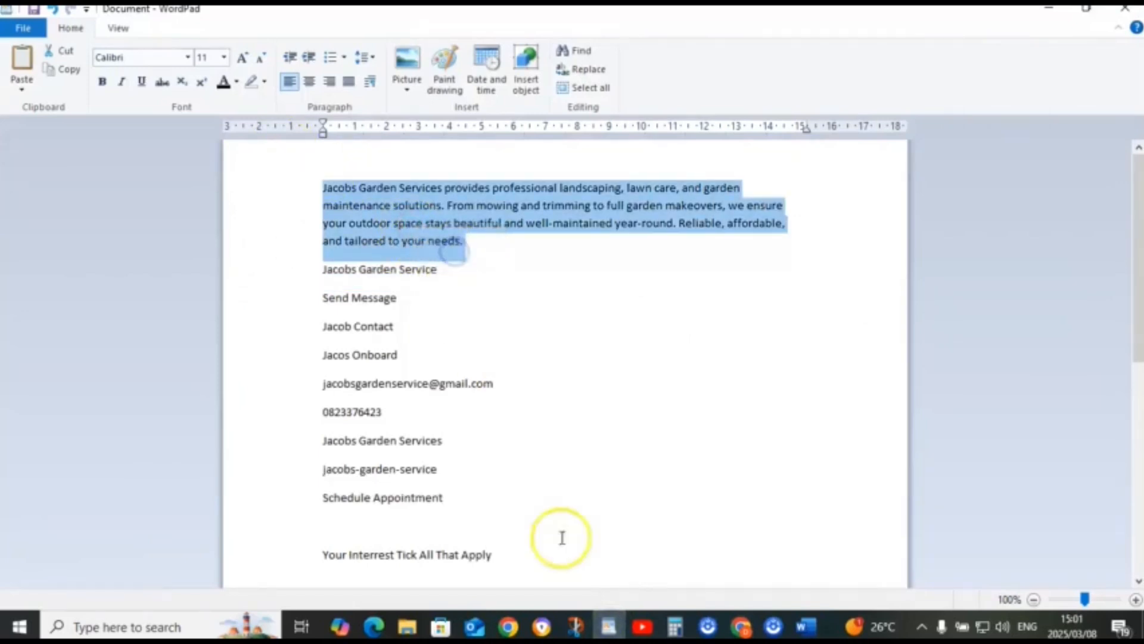
click(603, 624)
right_click(506, 540)
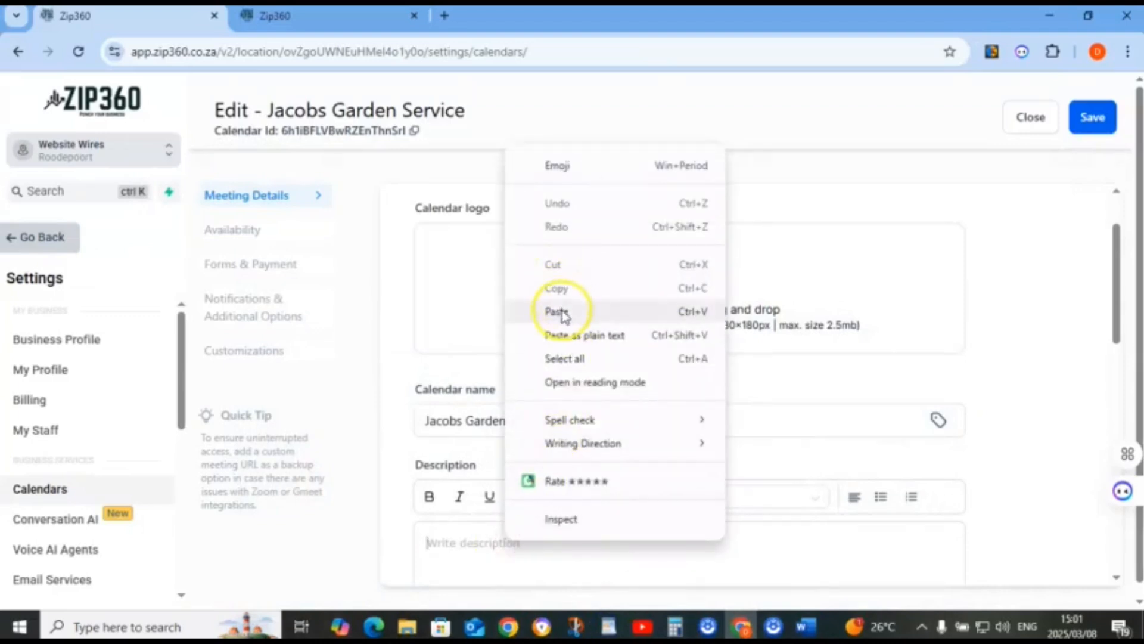
click(560, 312)
Set the team member's meeting location to Zoom and choose orange as the event color
scroll(539, 366, down, 5)
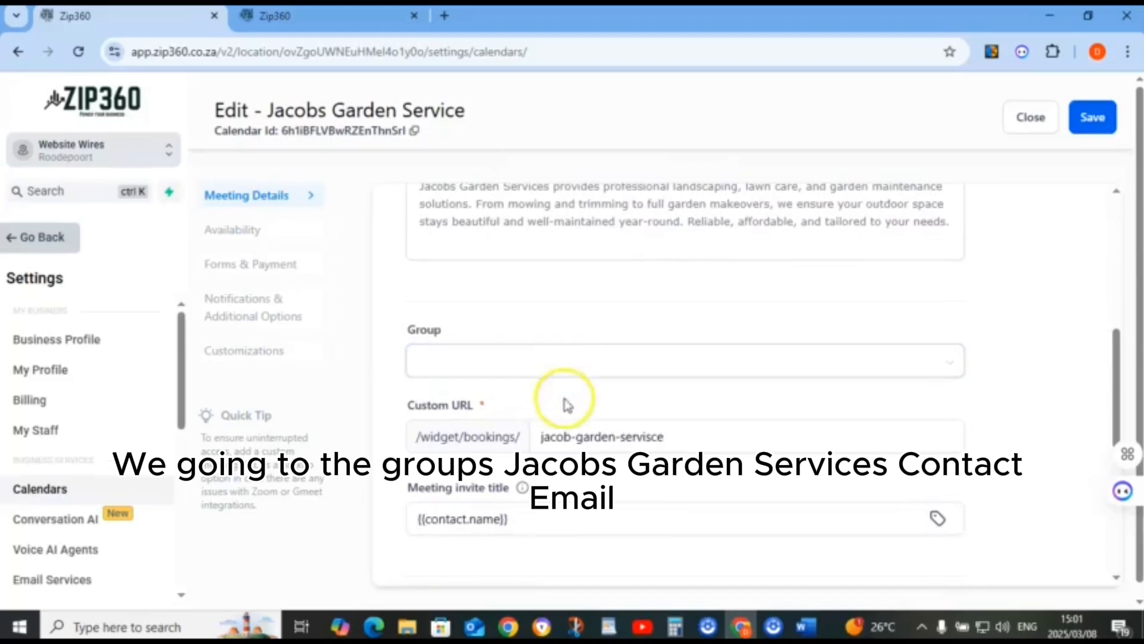
click(558, 432)
scroll(627, 433, down, 3)
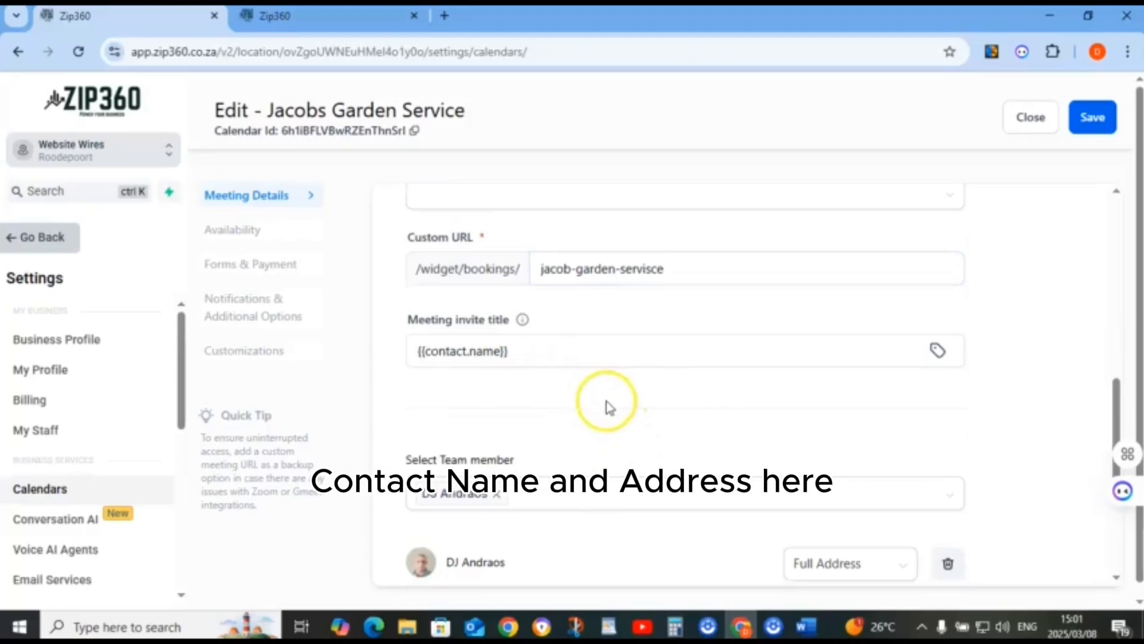
scroll(607, 403, down, 3)
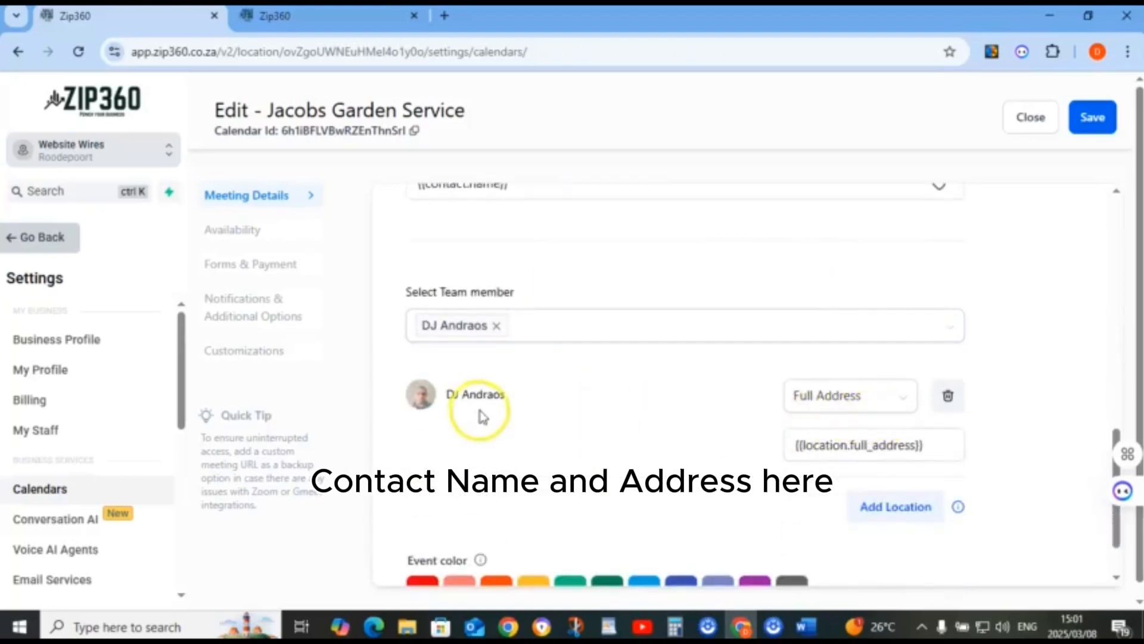
click(849, 398)
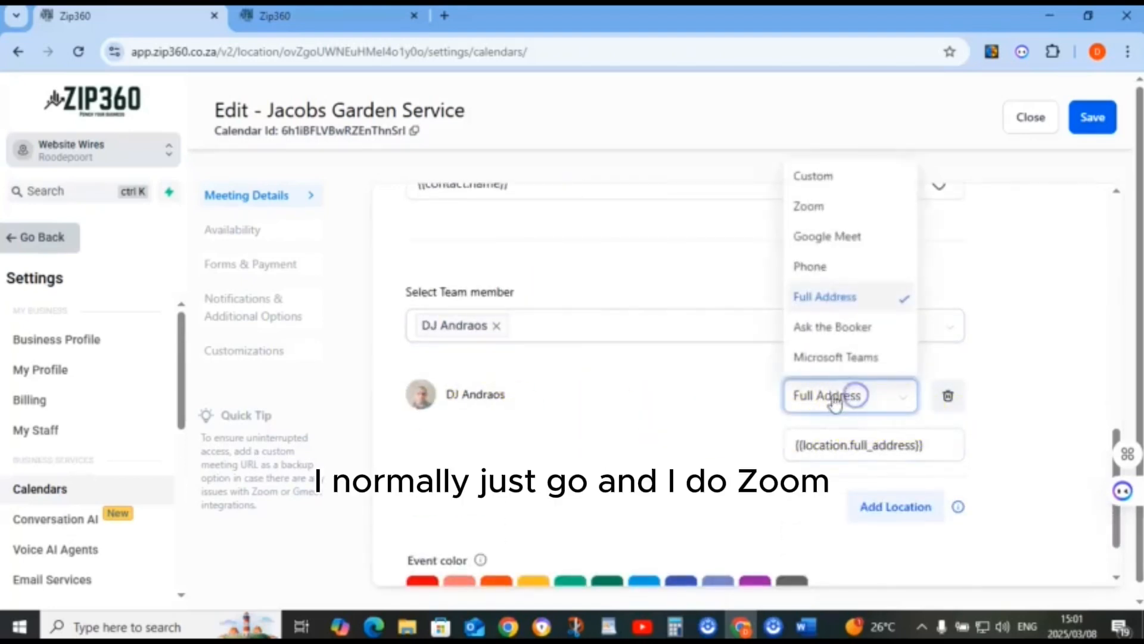
click(803, 210)
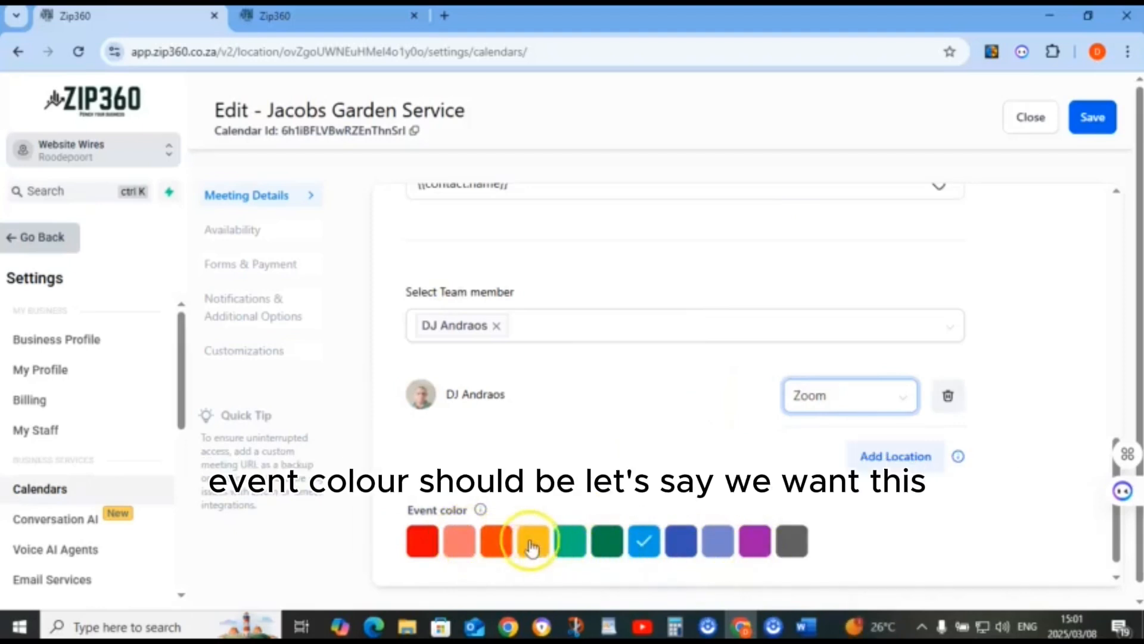
click(490, 542)
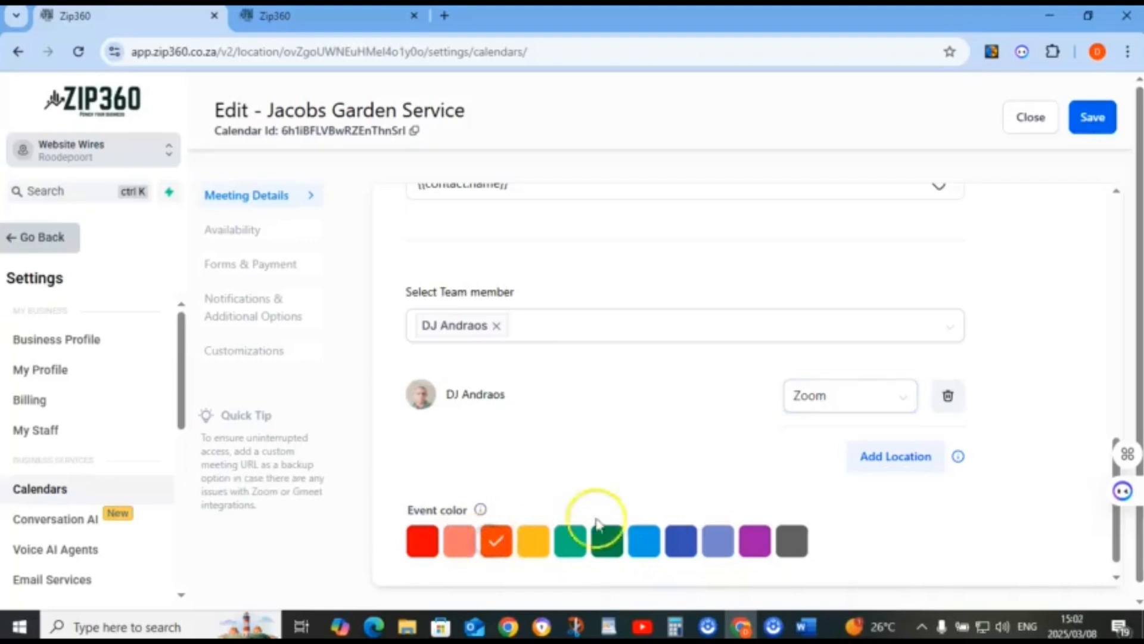
In the availability settings, set Saturday's closing time to 01:00 PM
click(220, 234)
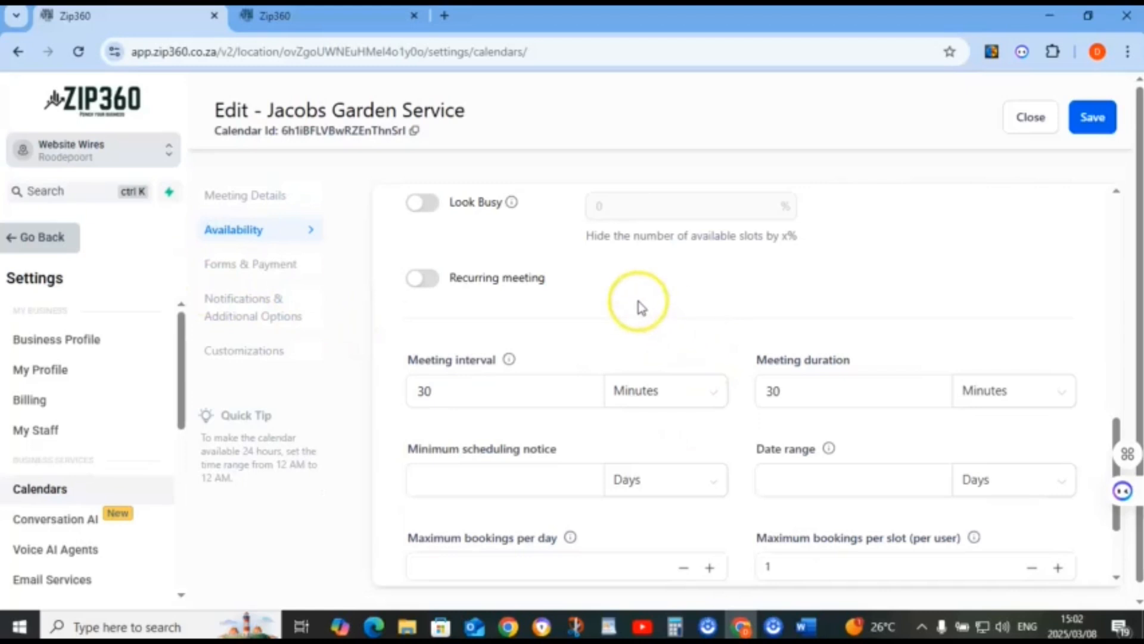
scroll(639, 304, up, 3)
scroll(631, 303, up, 3)
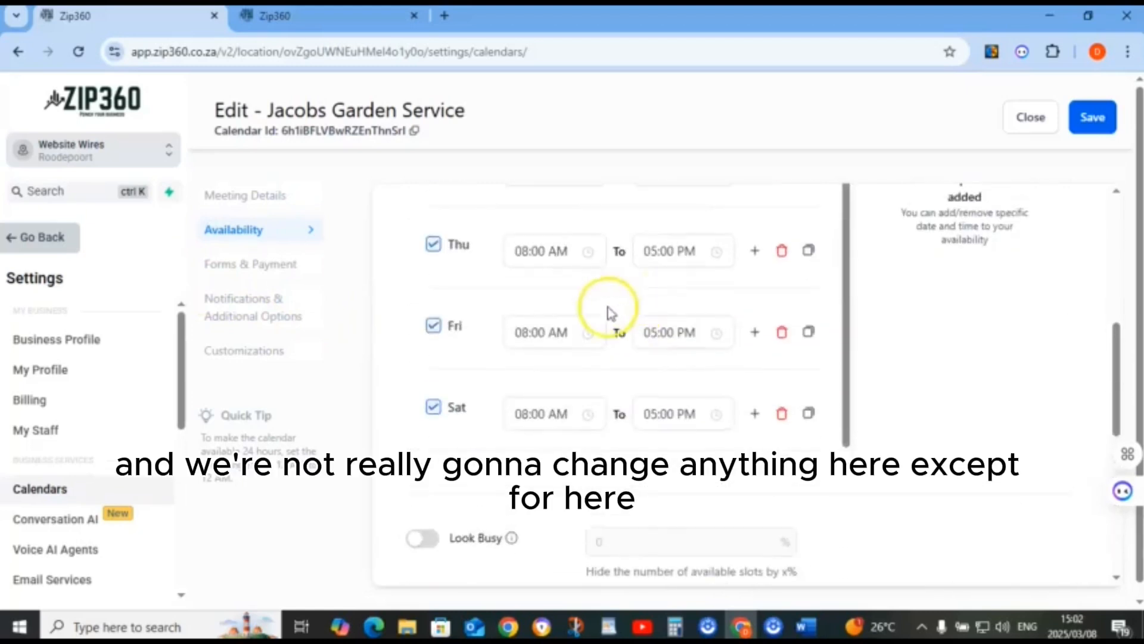
click(655, 415)
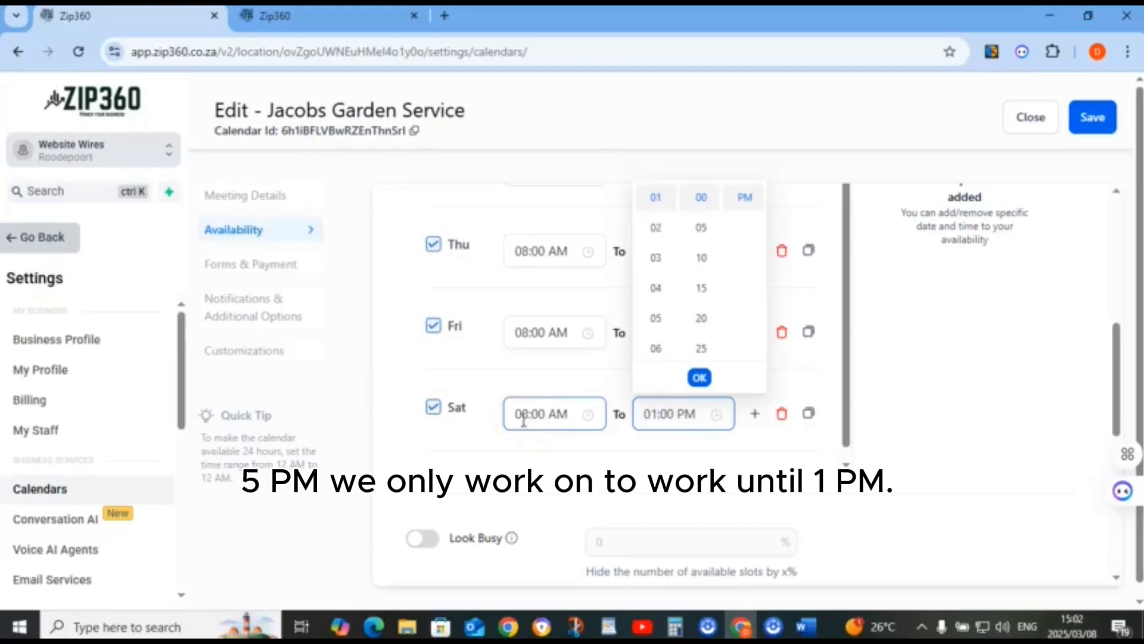
click(700, 377)
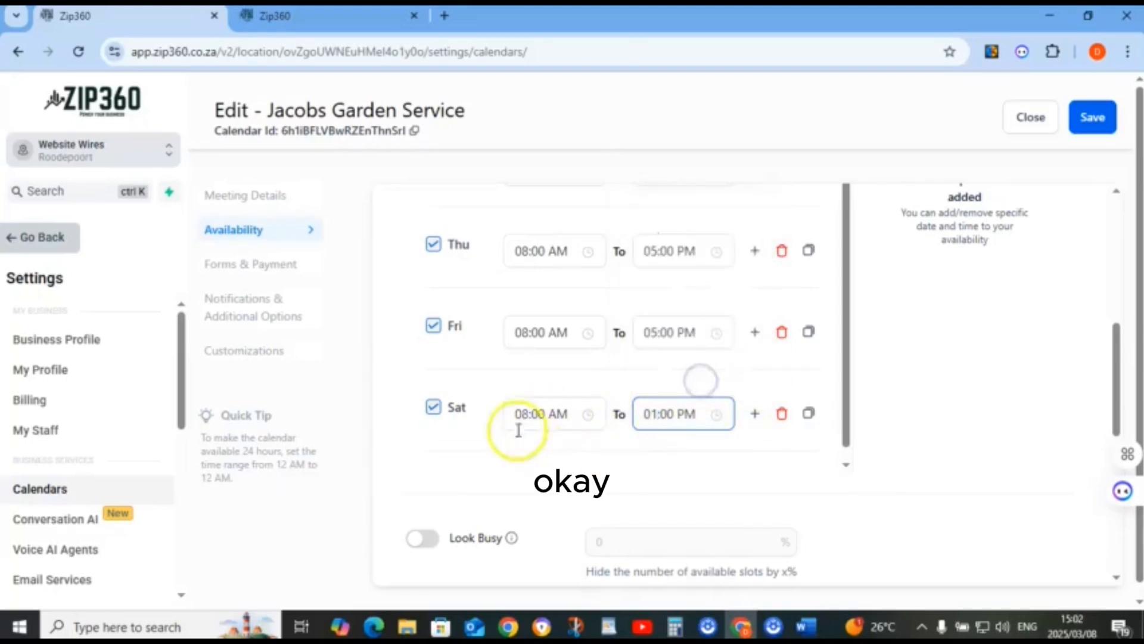
Review the remaining availability, forms and payment, notification and customization settings, and preview the booking widget
scroll(542, 411, down, 1)
scroll(617, 447, down, 3)
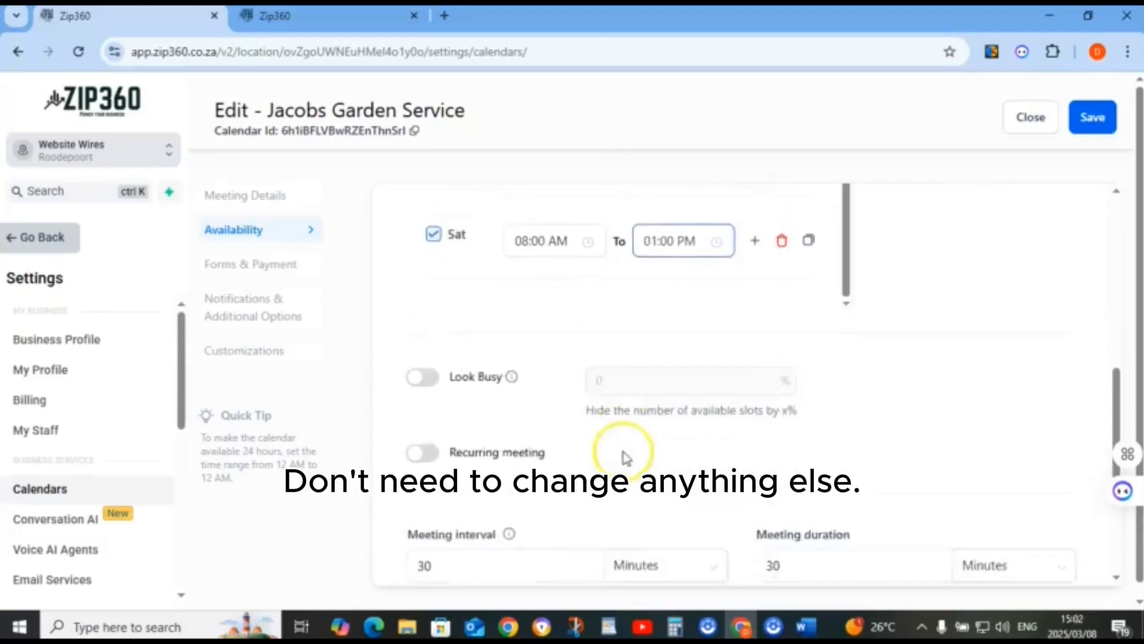
scroll(625, 457, down, 5)
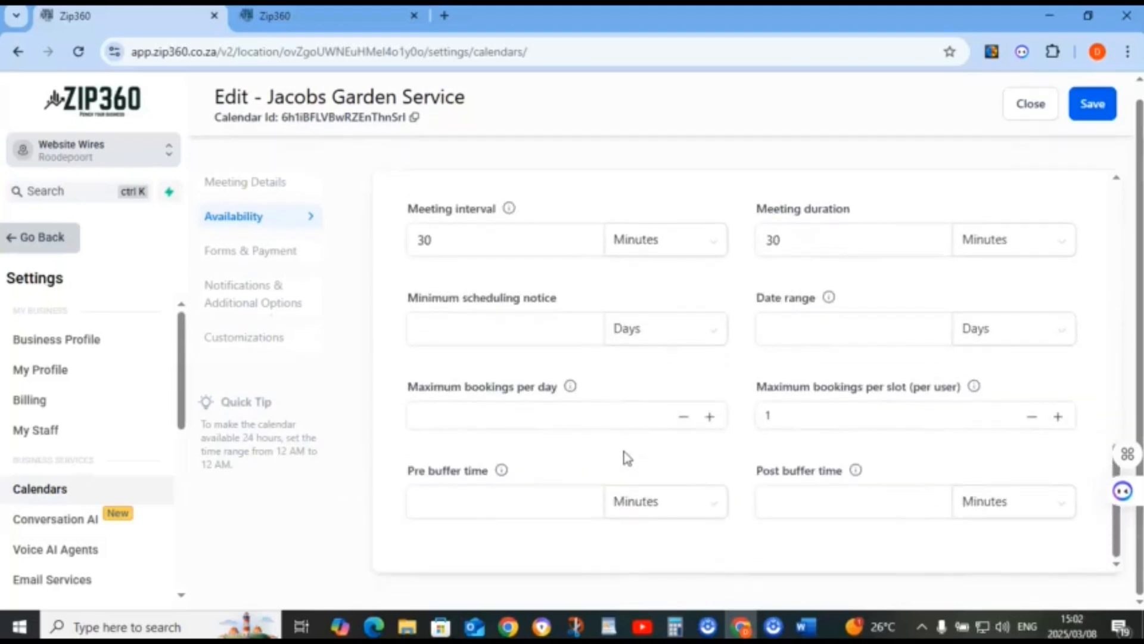
click(242, 251)
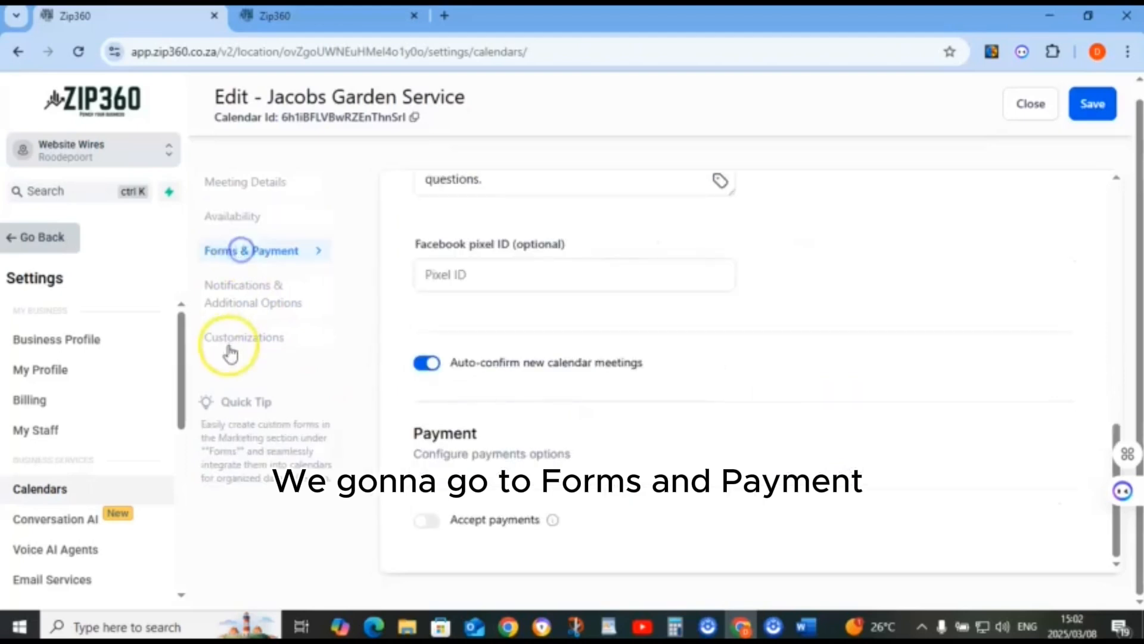
click(251, 305)
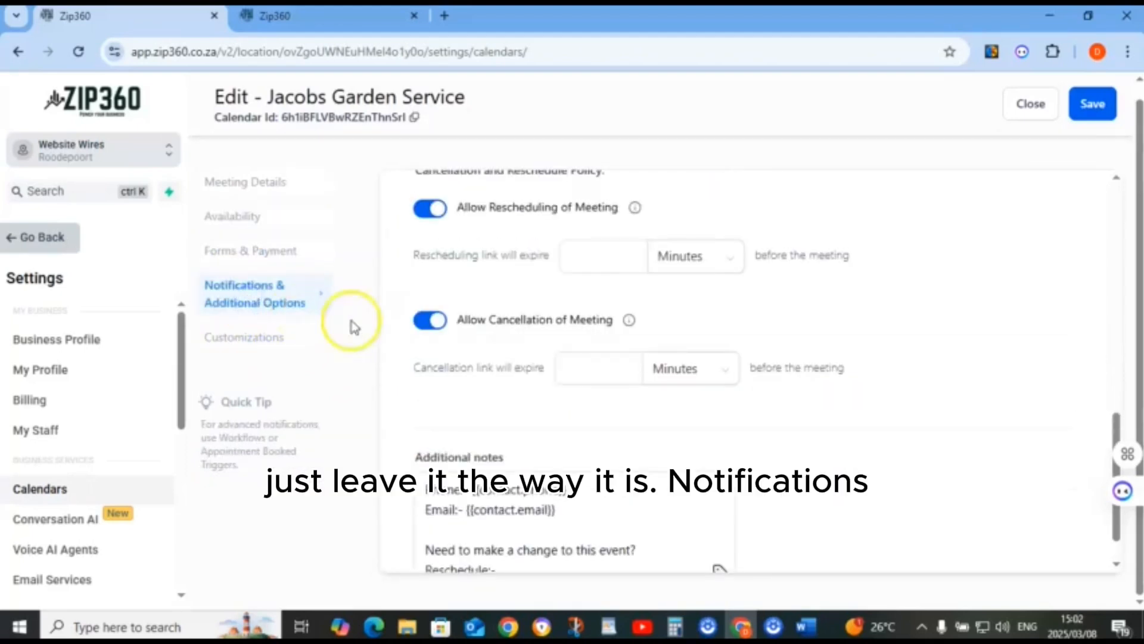
scroll(560, 379, down, 1)
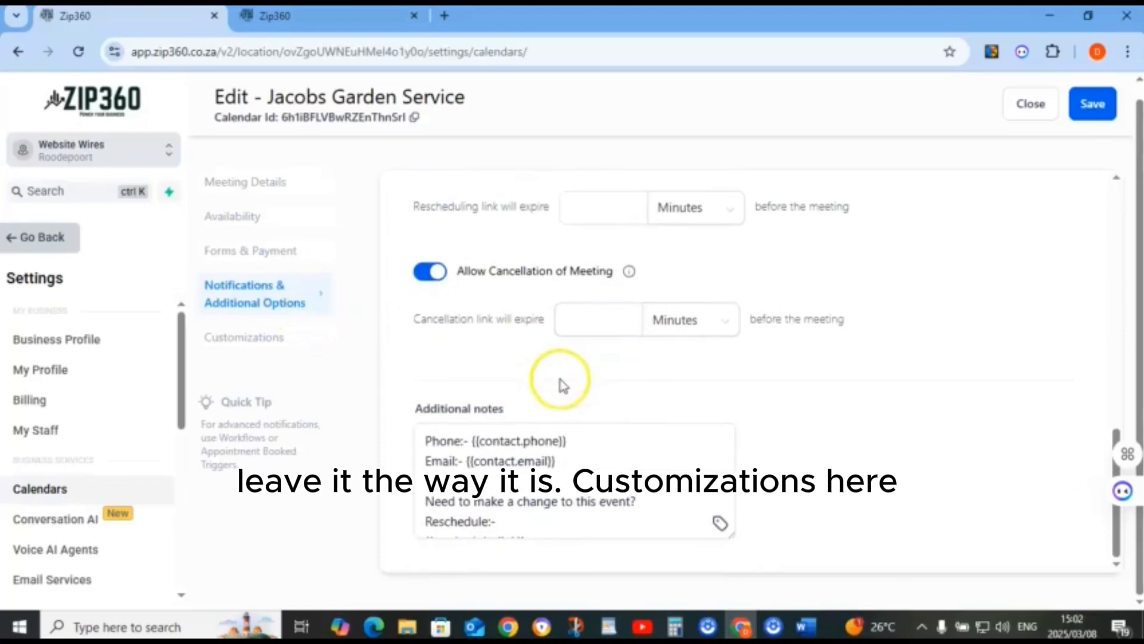
click(240, 336)
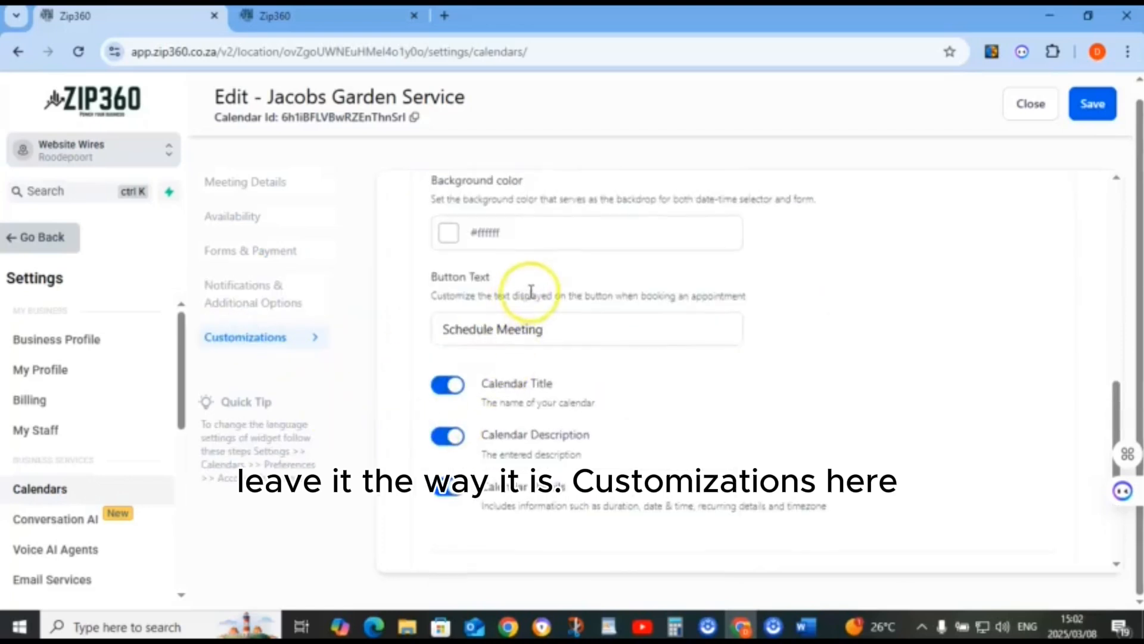
scroll(524, 292, up, 1)
scroll(548, 381, down, 4)
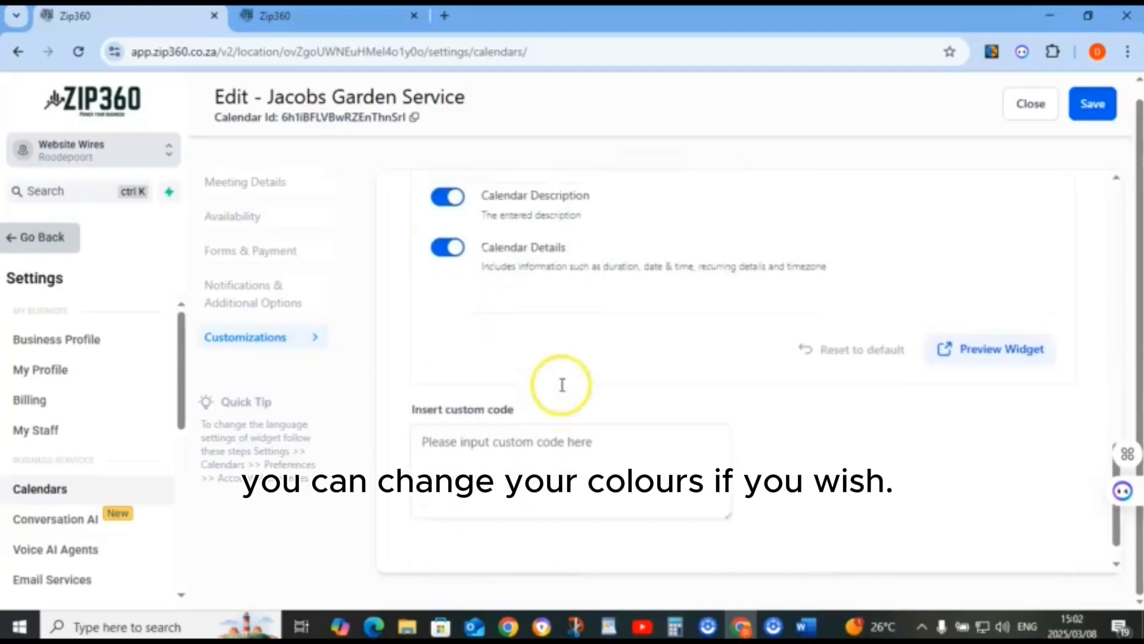
click(1011, 338)
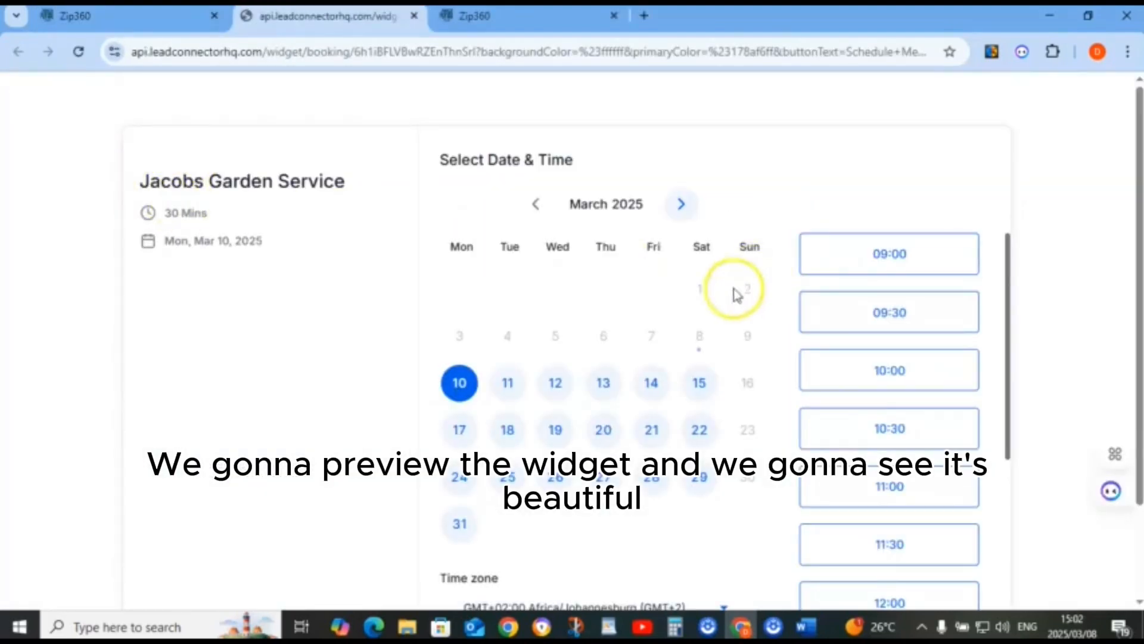
click(414, 17)
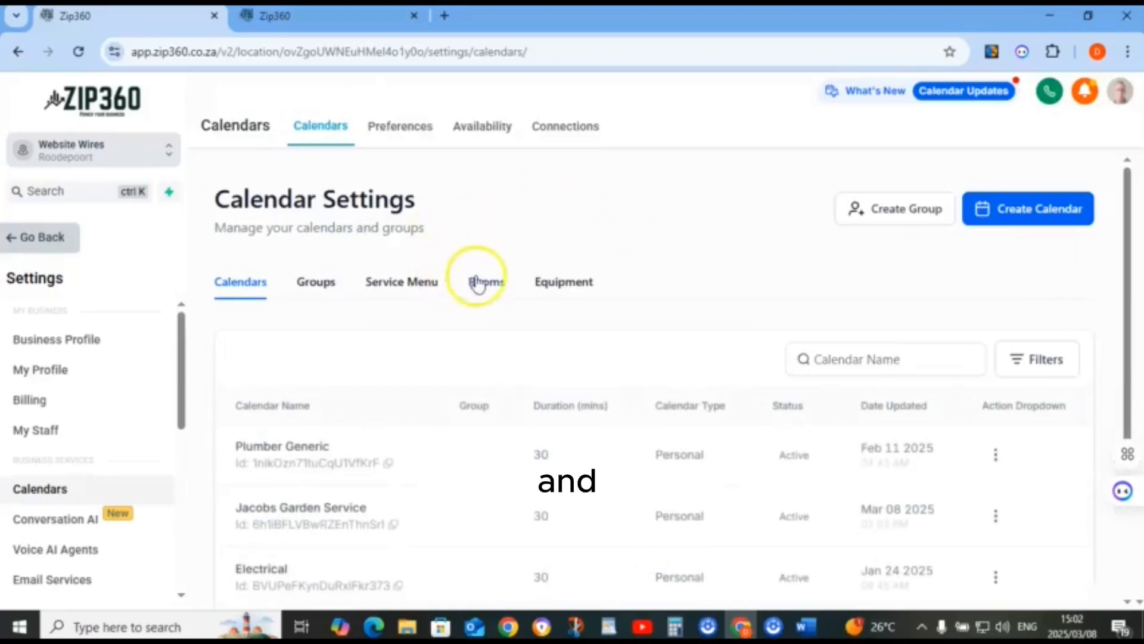
Open the sharing options of the Jacobs Garden Service calendar and copy its permanent link
scroll(479, 283, down, 3)
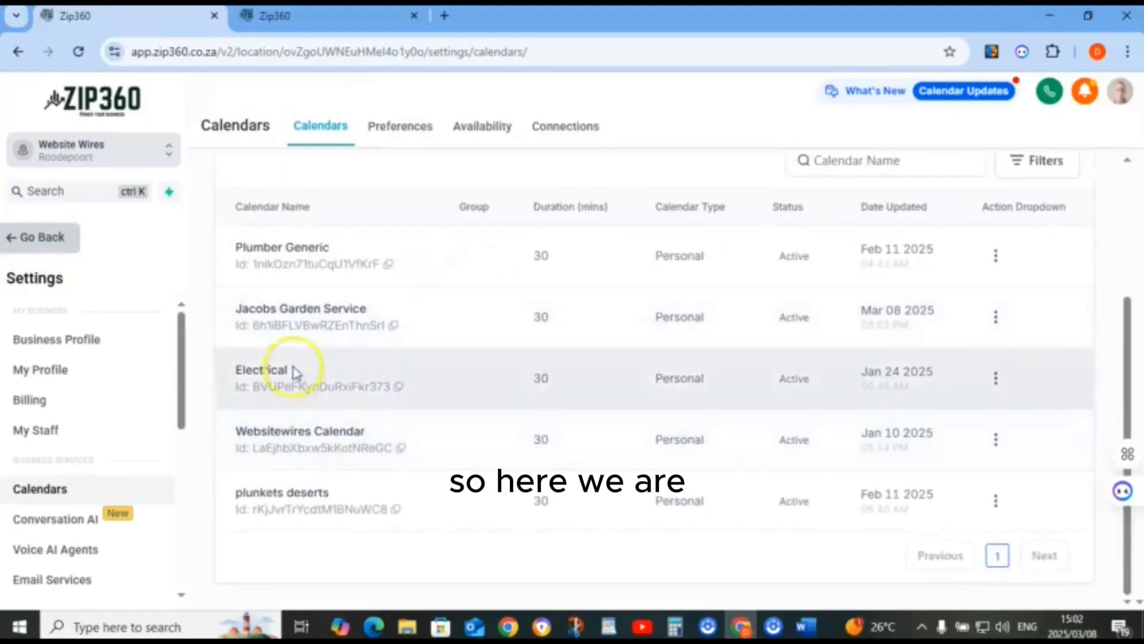
click(997, 322)
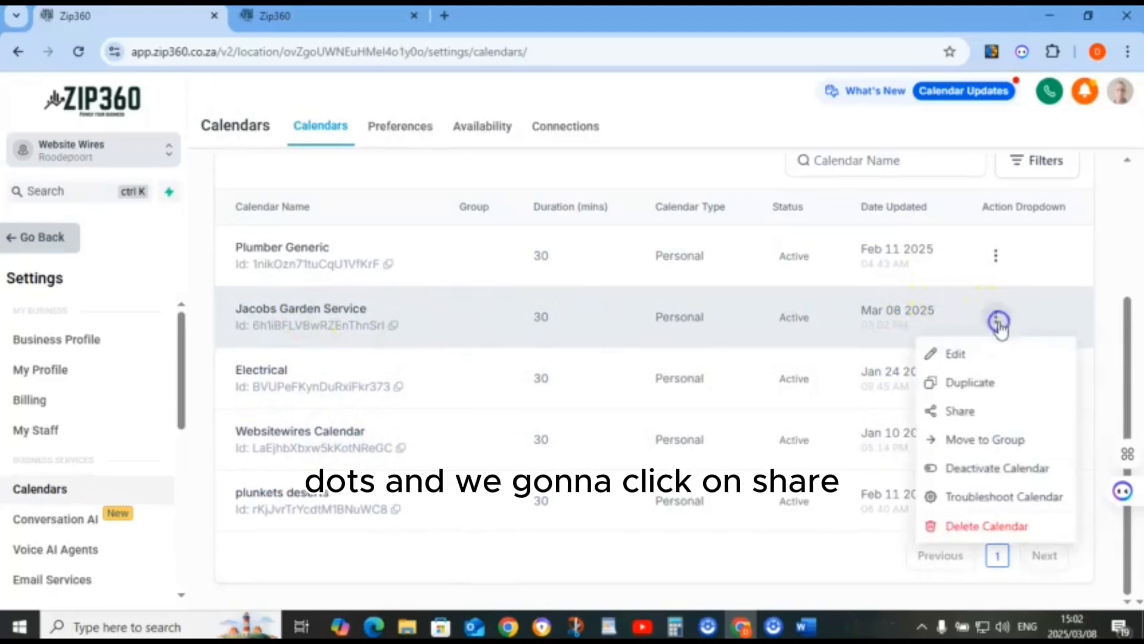
click(963, 412)
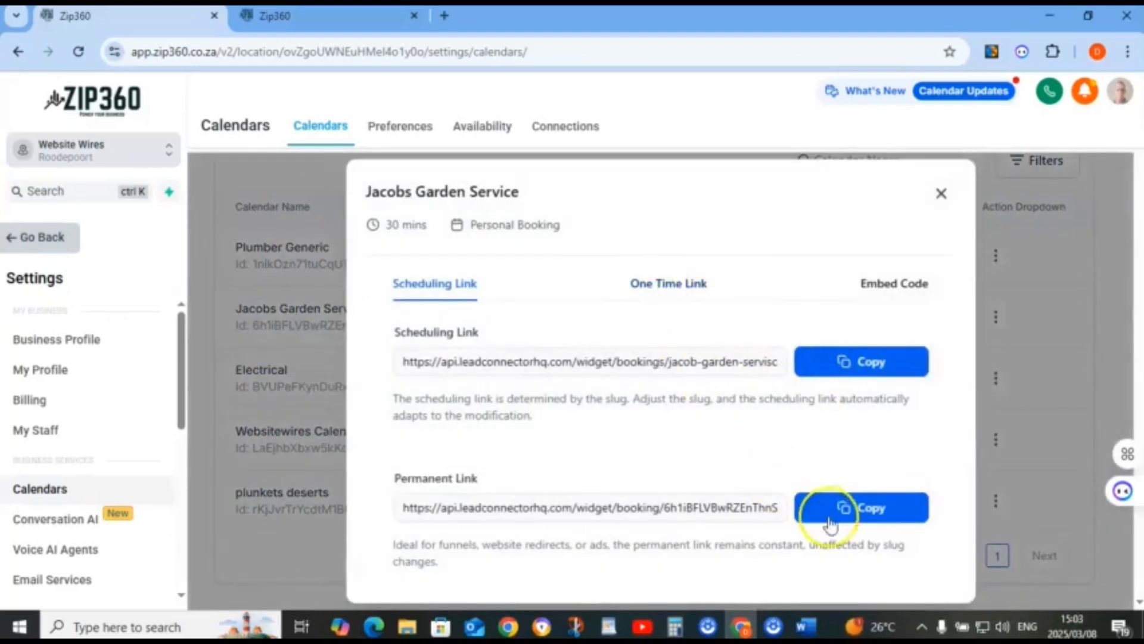
click(867, 516)
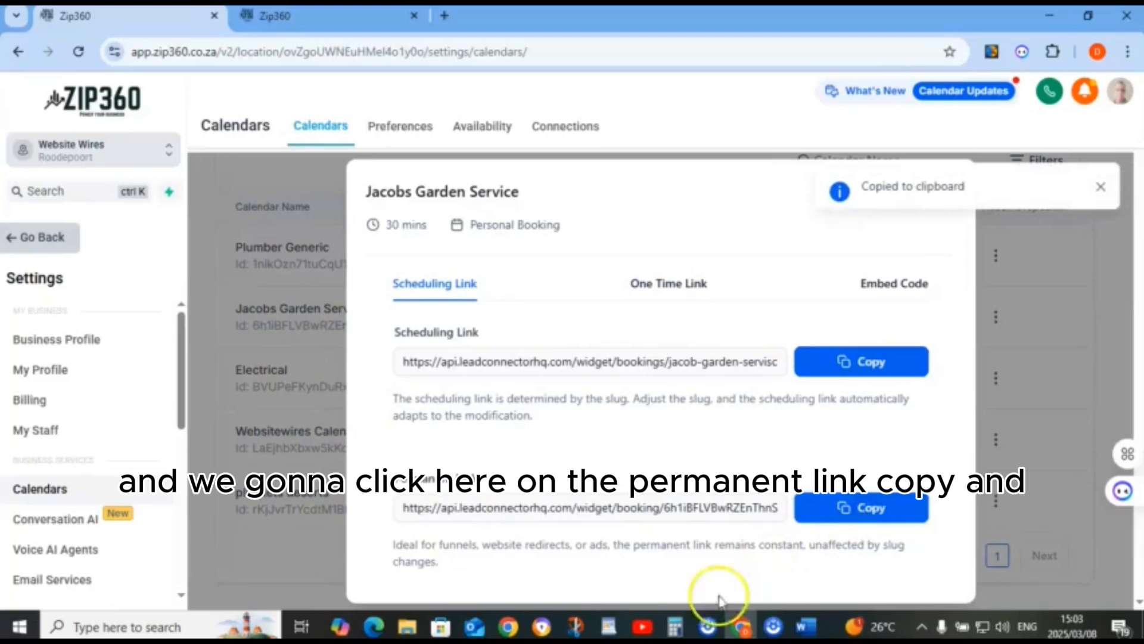
Switch to the WordPad notes, paste the copied permanent booking link on the empty line above the business description, and return to the browser
click(609, 627)
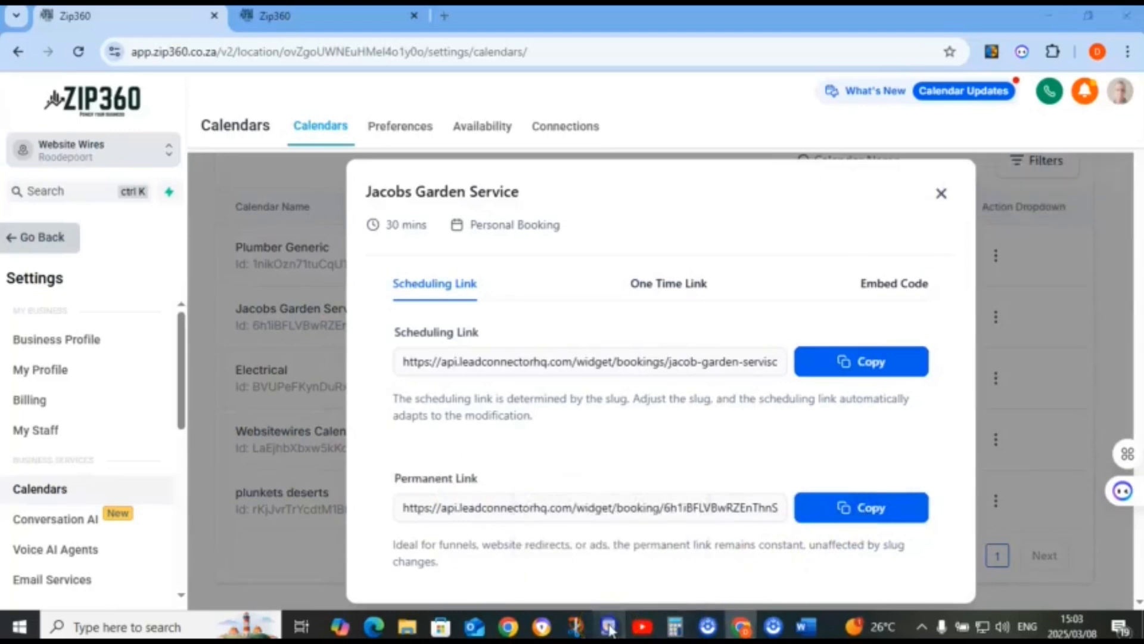
click(354, 161)
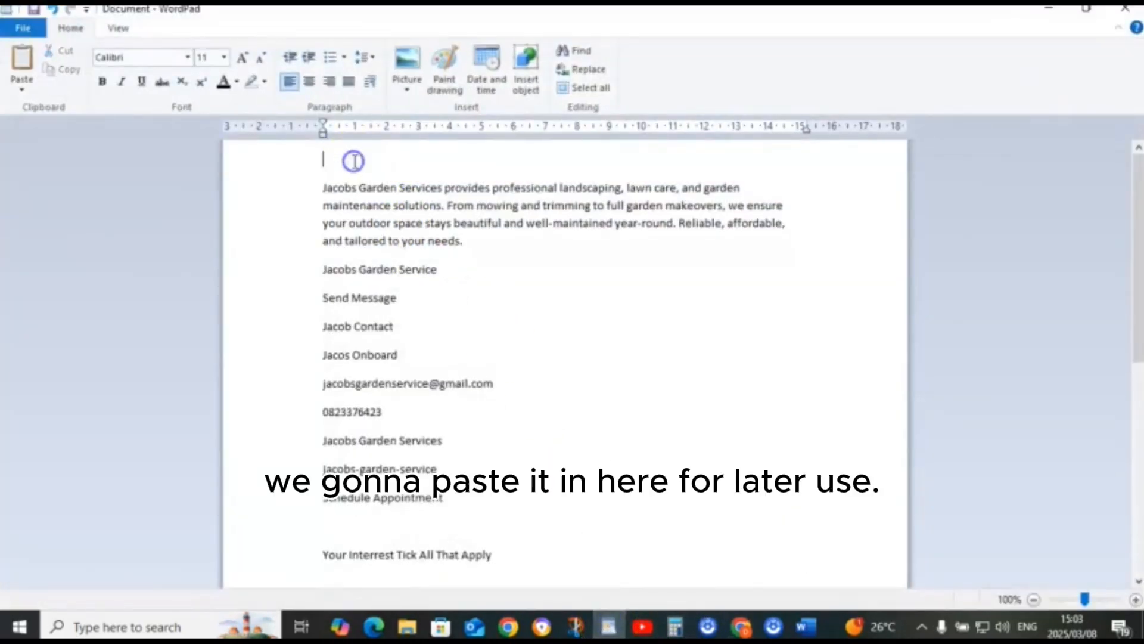
right_click(354, 160)
click(390, 207)
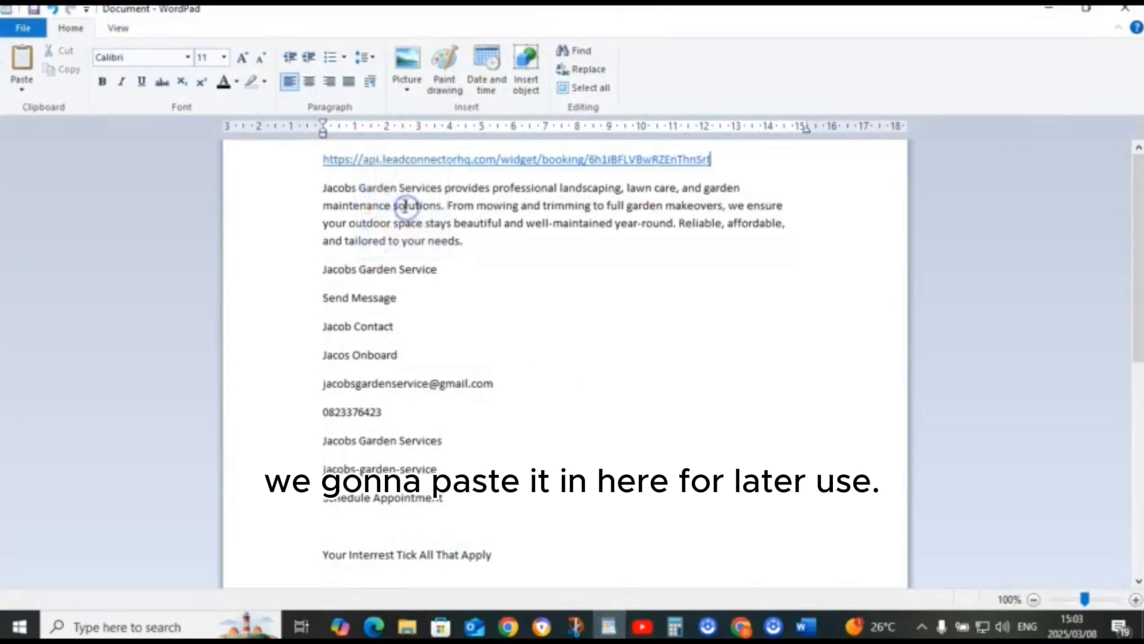
click(608, 627)
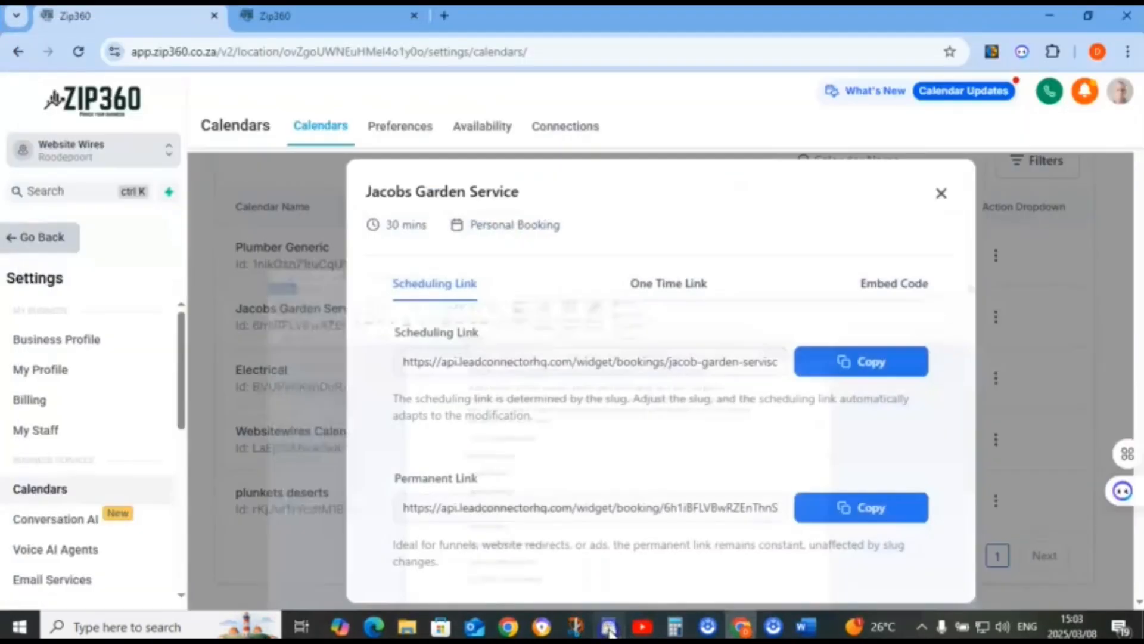
Close the calendar's sharing options and open the settings of the Schedule Appointment button in the website page builder
click(941, 193)
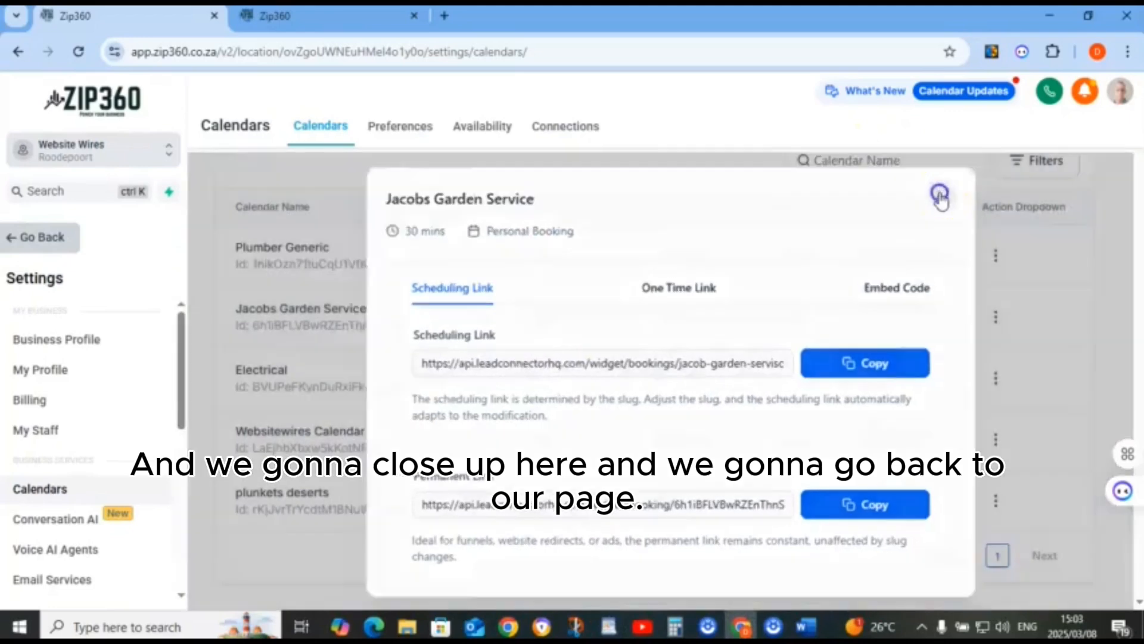
click(319, 24)
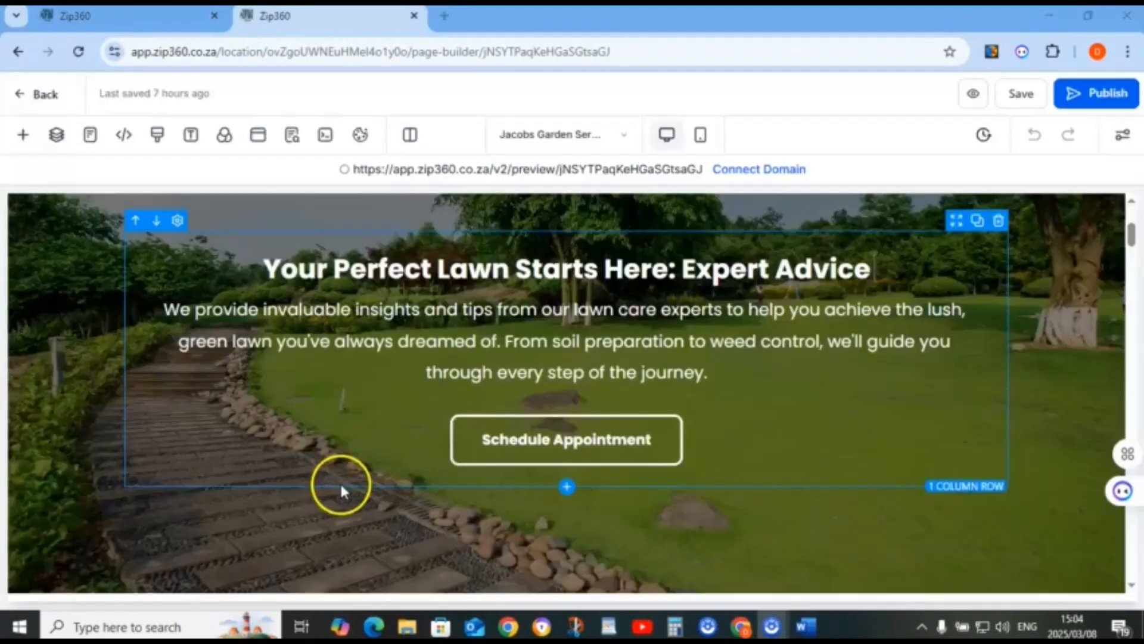
click(459, 440)
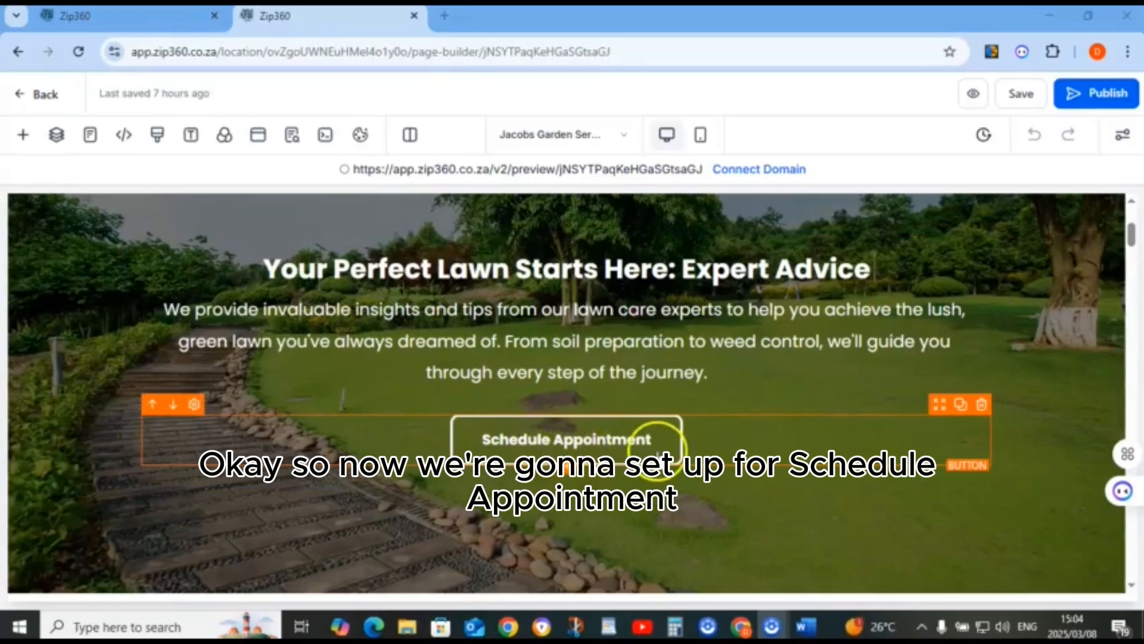
click(557, 439)
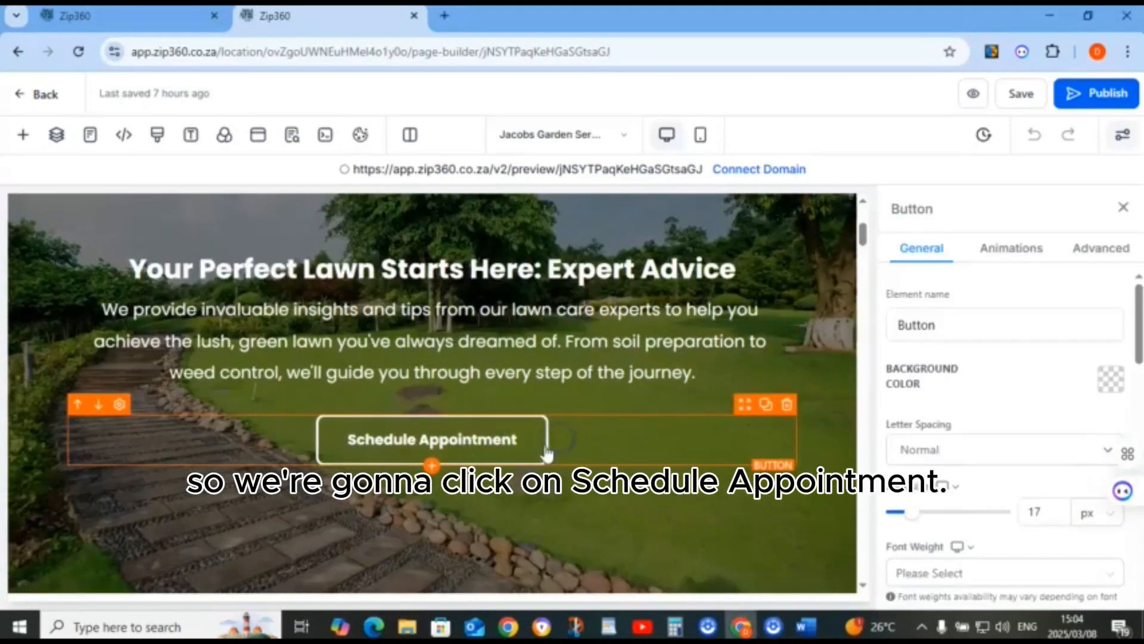
Open the page's popup and add a Form element below its Schedule Appointment headline
click(258, 142)
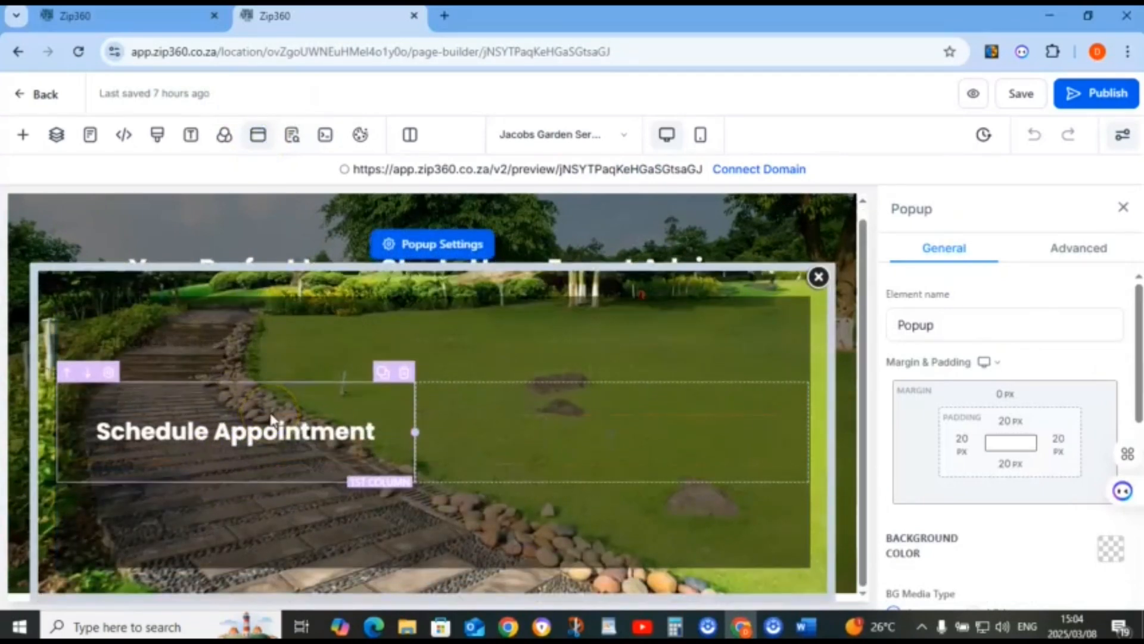
click(242, 420)
click(236, 447)
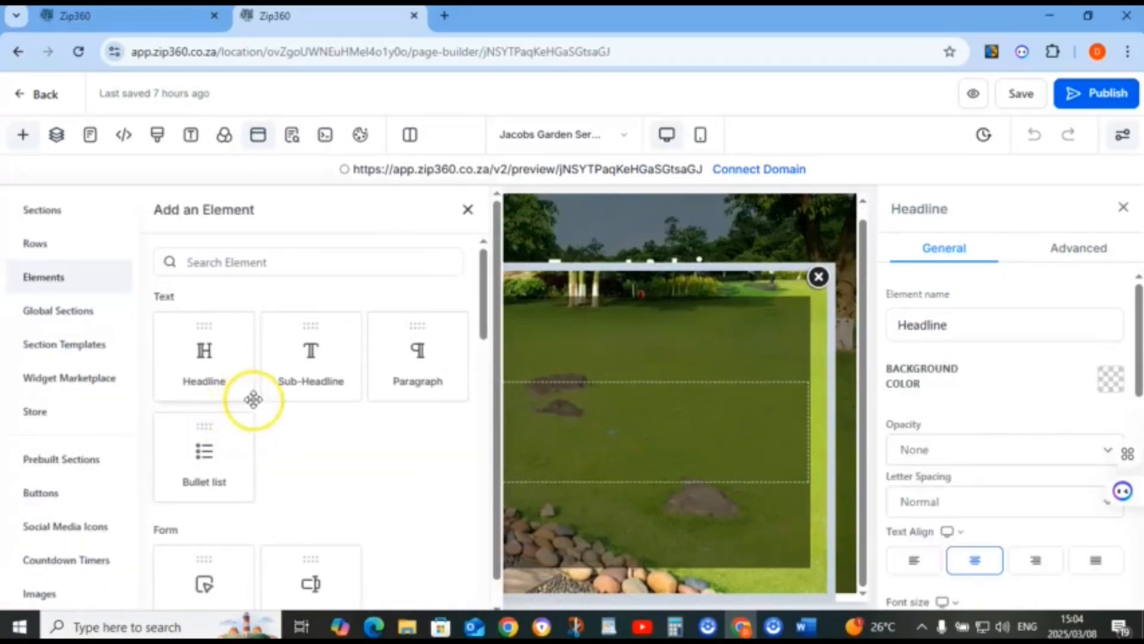
scroll(254, 401, down, 3)
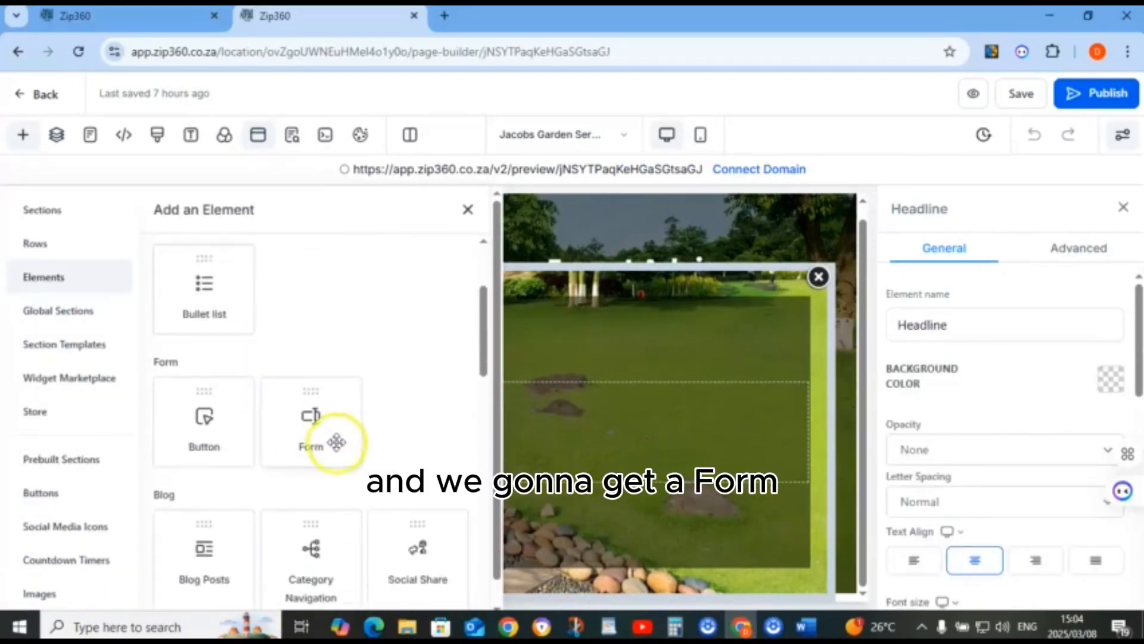
click(333, 441)
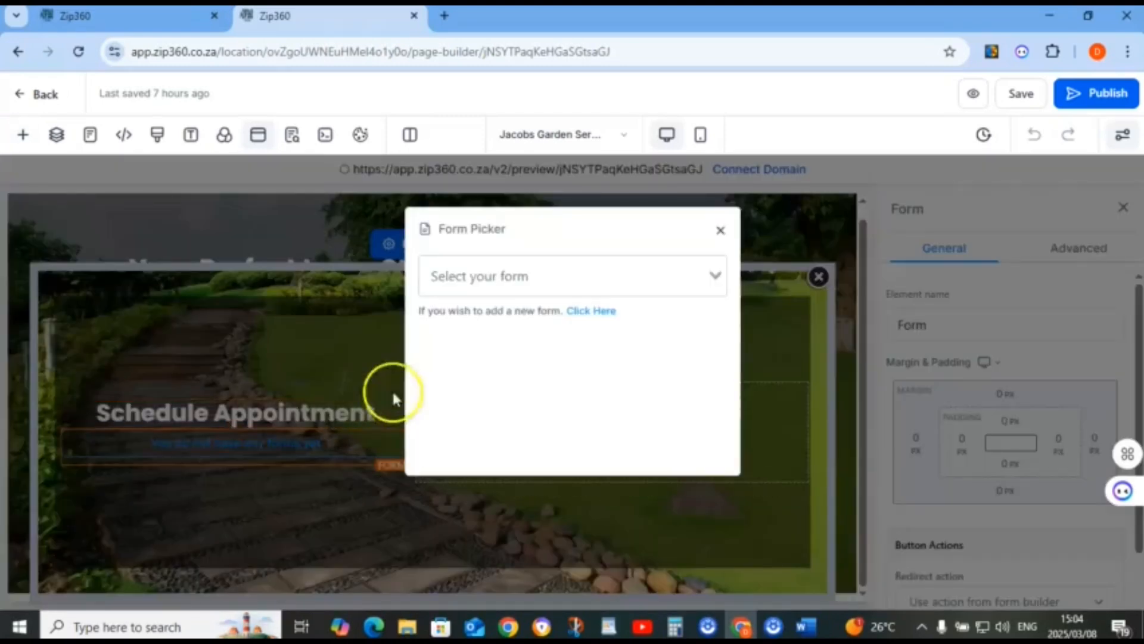
Choose Jacob Onboard as the form shown in the popup
click(715, 275)
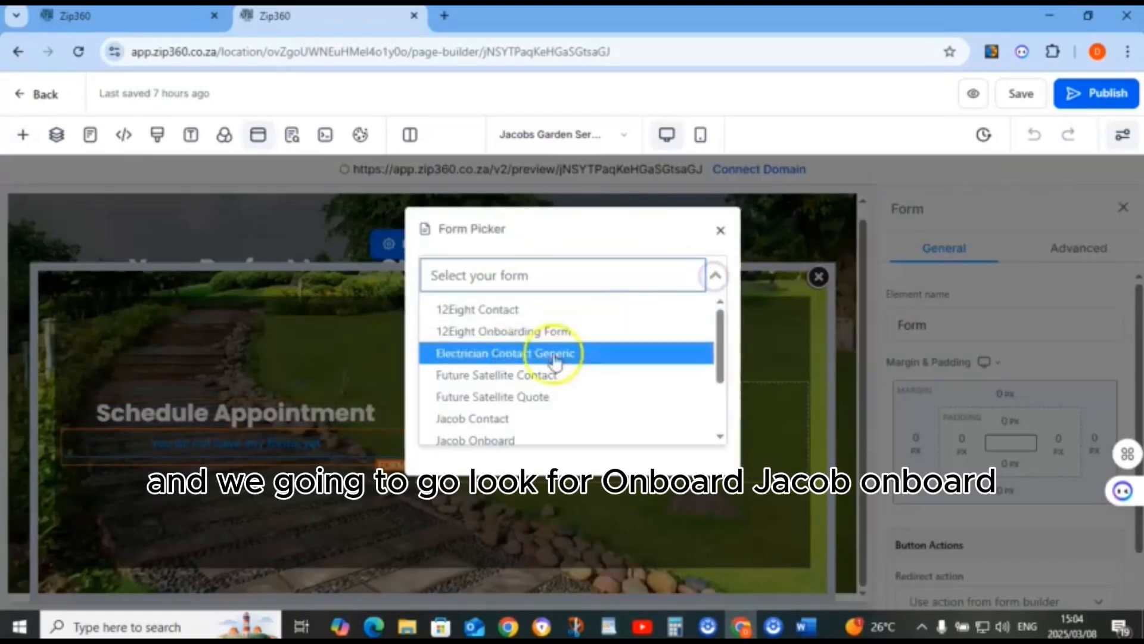
scroll(453, 364, down, 2)
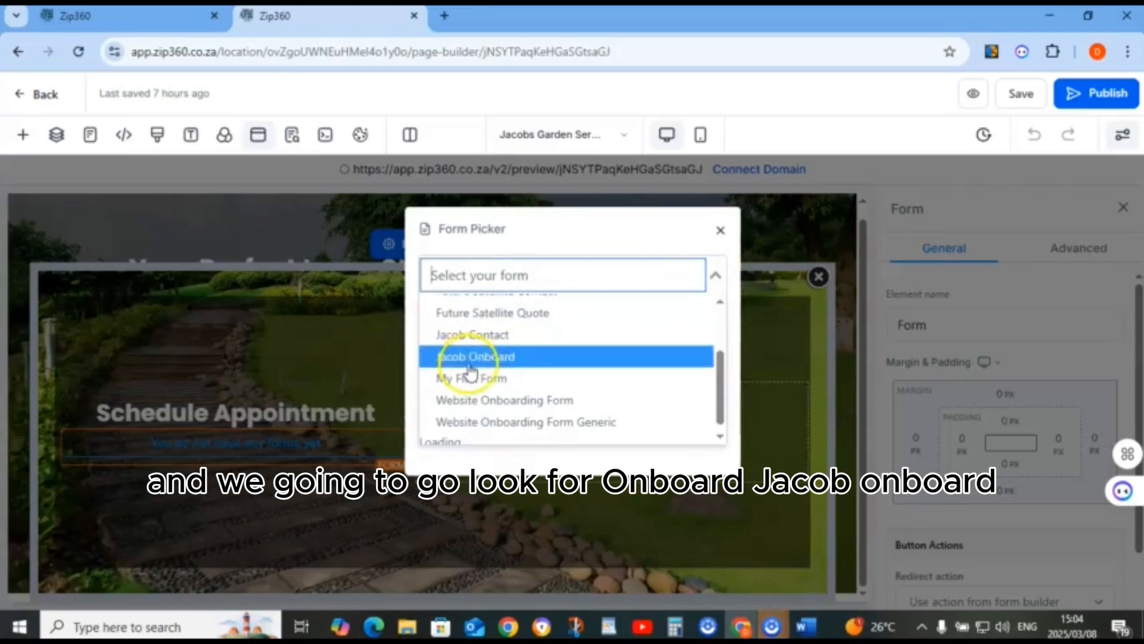
click(484, 367)
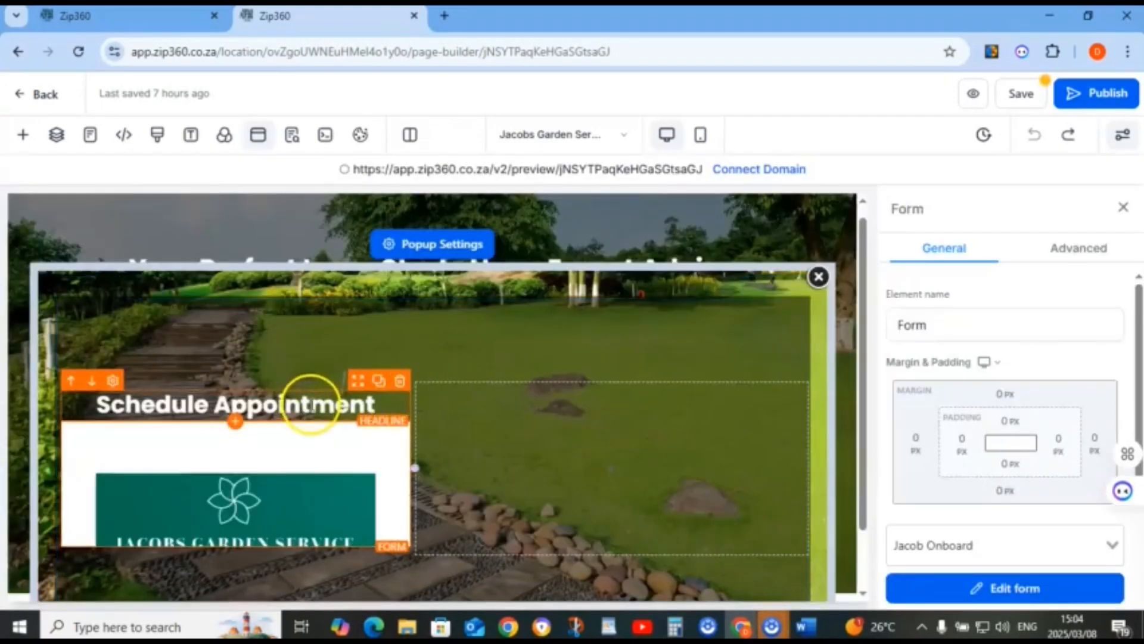
Set the popup form's redirect action to Go to website Url
scroll(311, 417, down, 8)
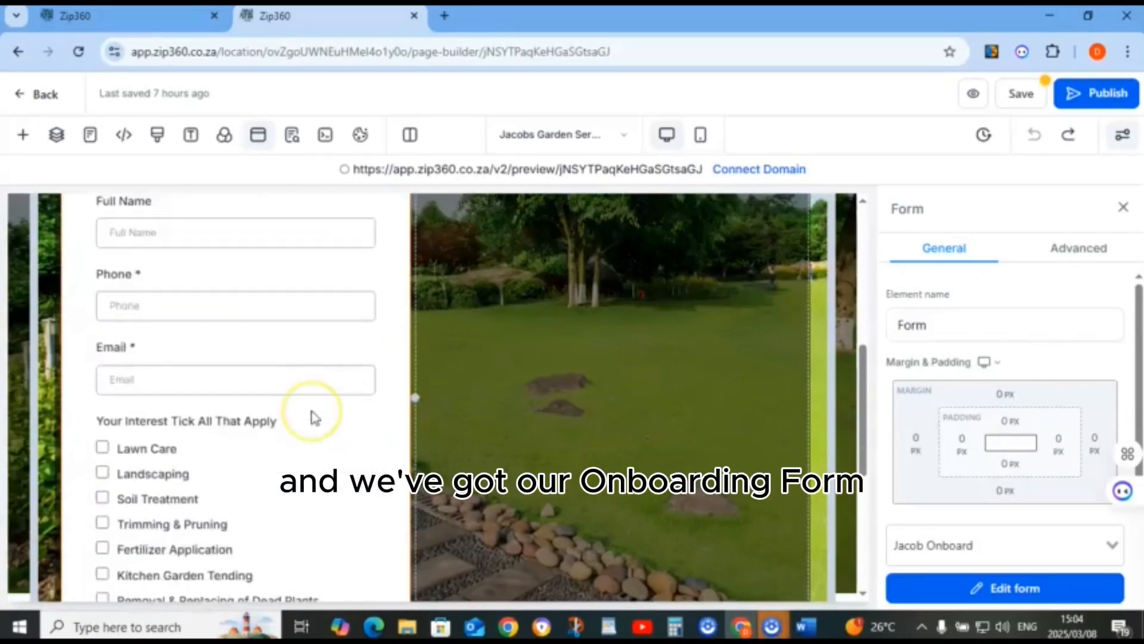
scroll(316, 417, down, 3)
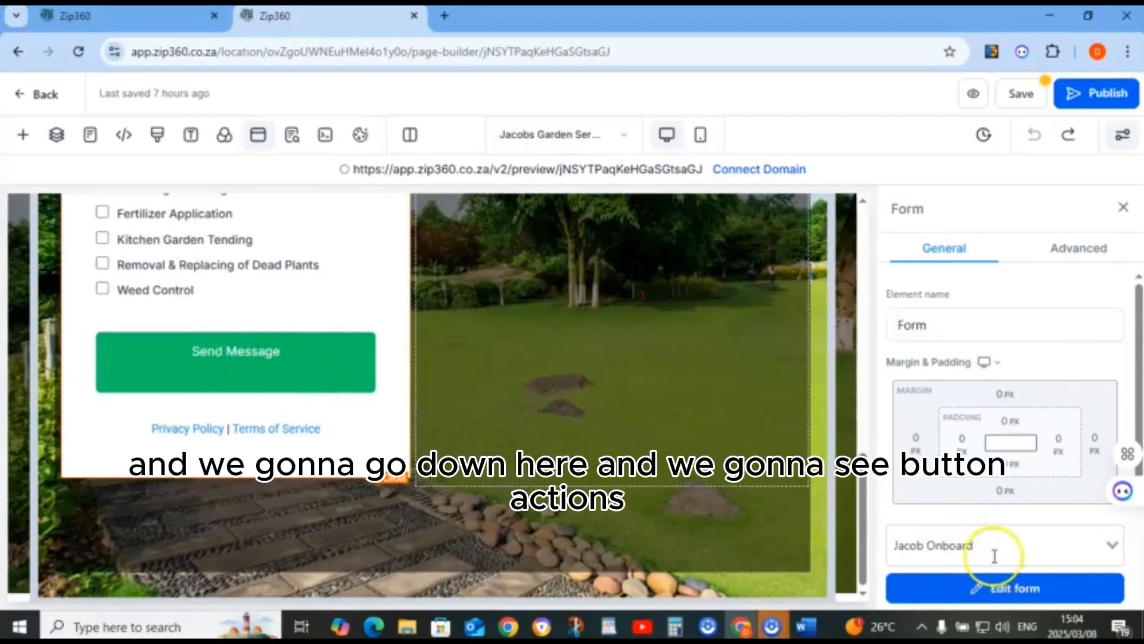
scroll(994, 554, down, 3)
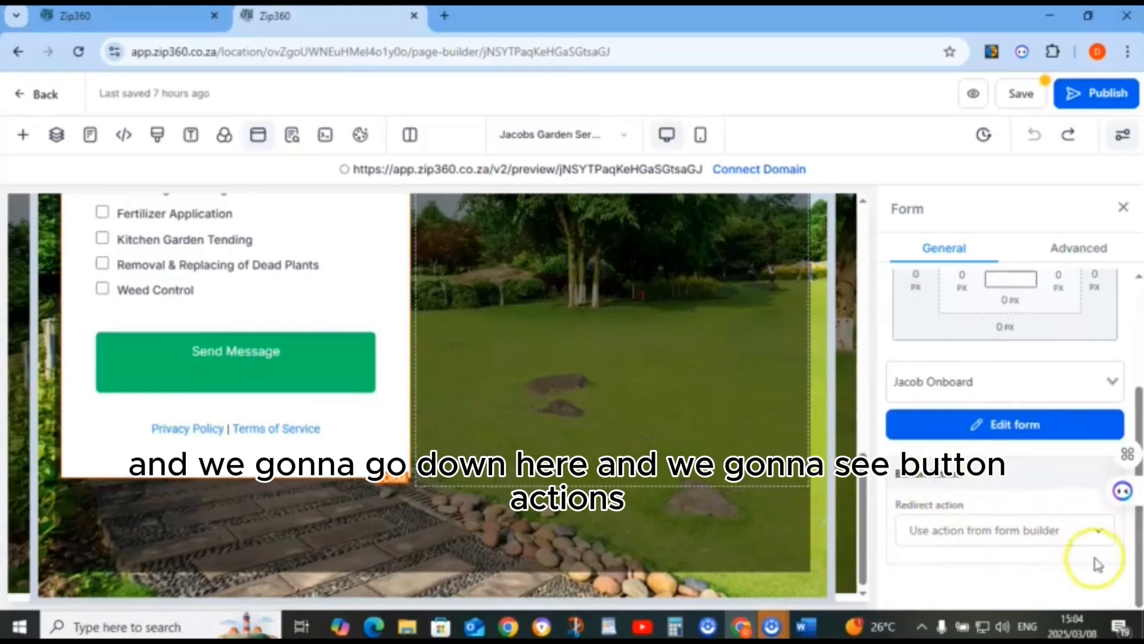
click(1100, 530)
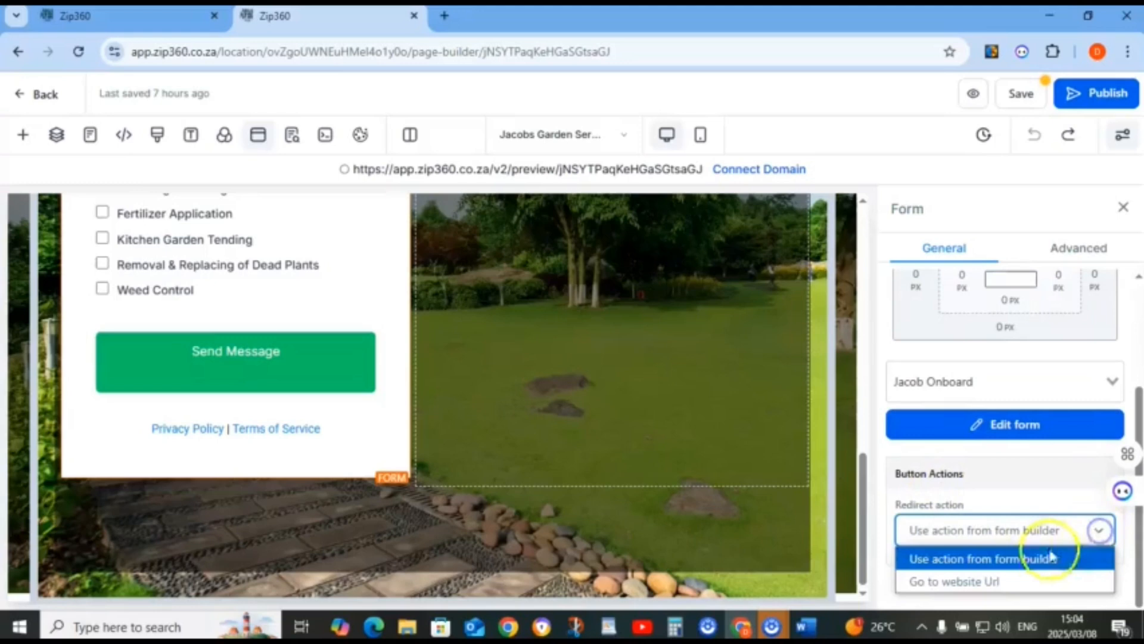
click(986, 582)
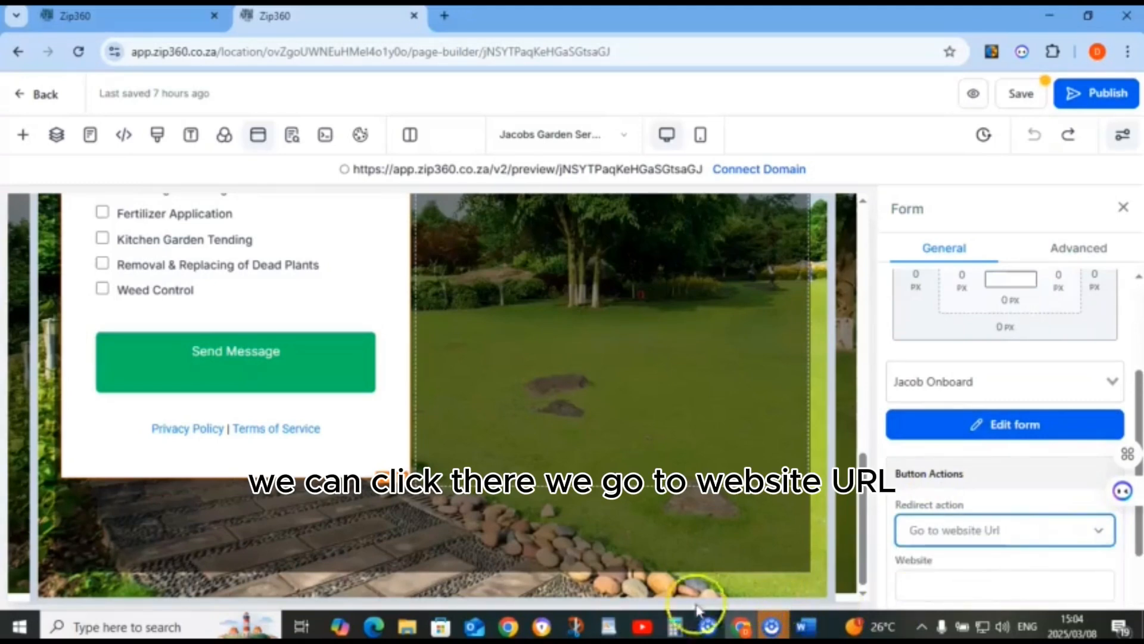
Switch to the WordPad notes and copy the api.leadconnectorhq.com booking link
click(610, 632)
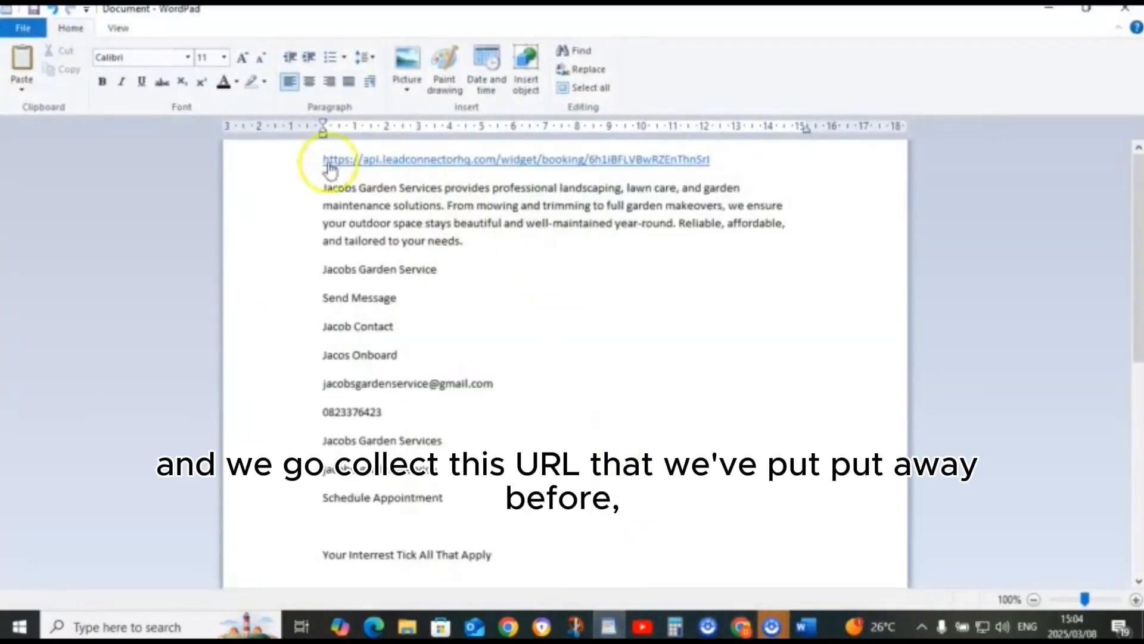
click(299, 172)
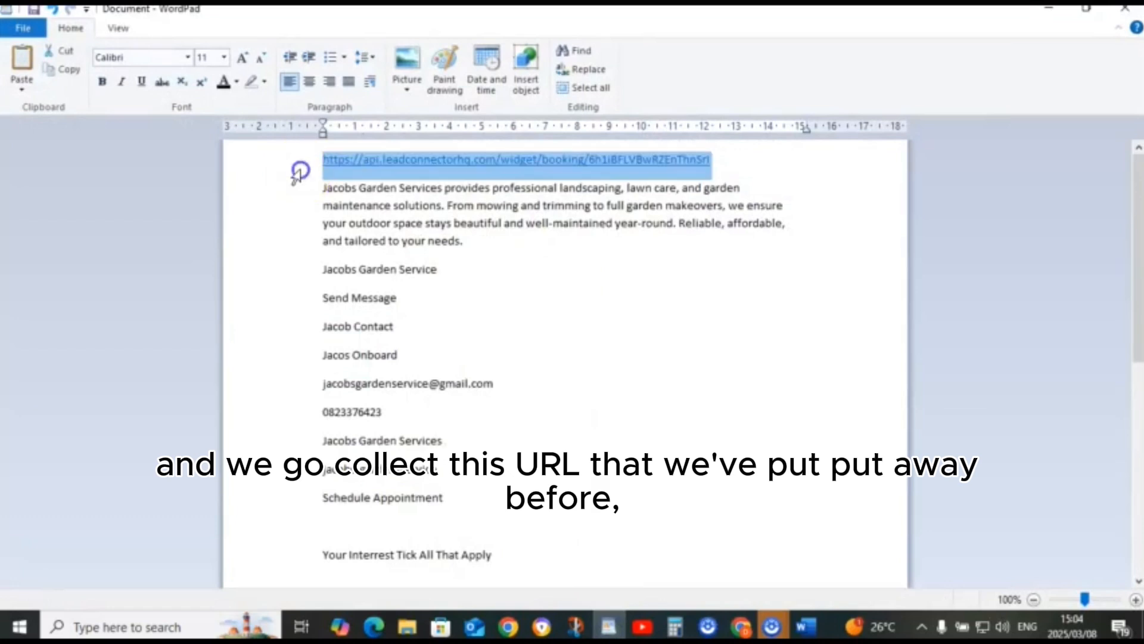
right_click(366, 172)
click(415, 204)
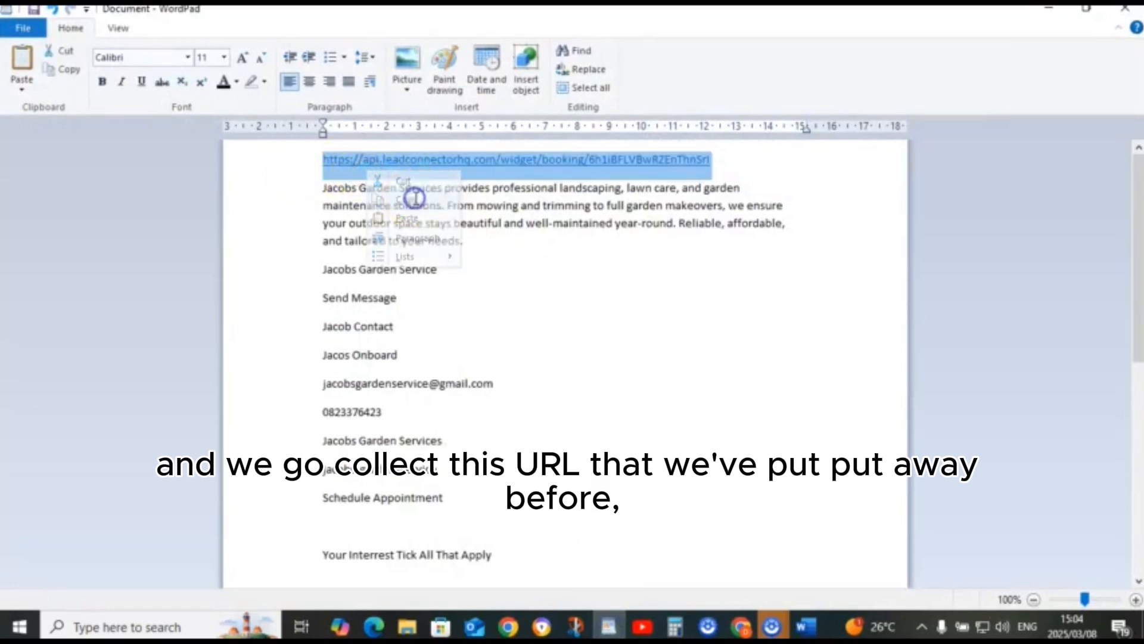
Return to the page builder and paste the booking link as the form's redirect website
click(606, 626)
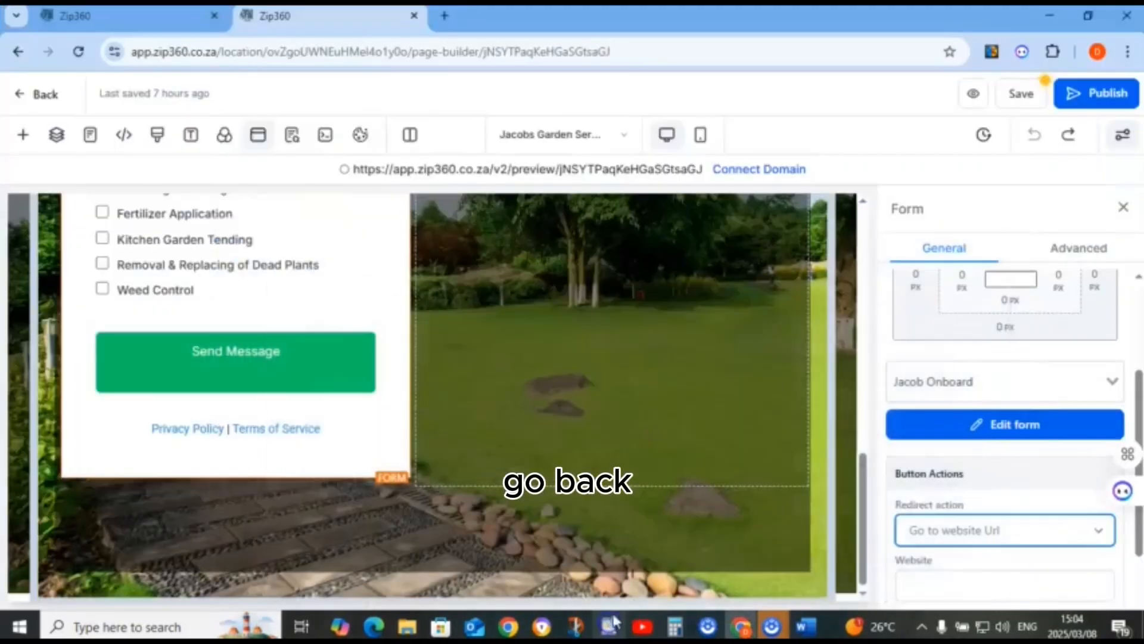
click(950, 582)
right_click(950, 583)
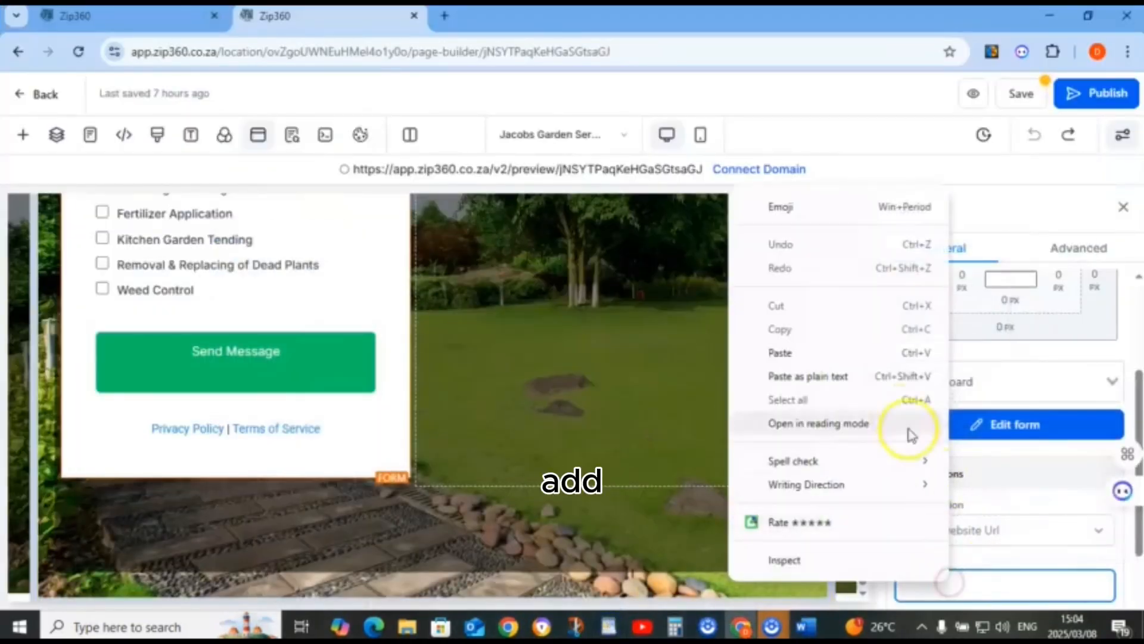
click(785, 353)
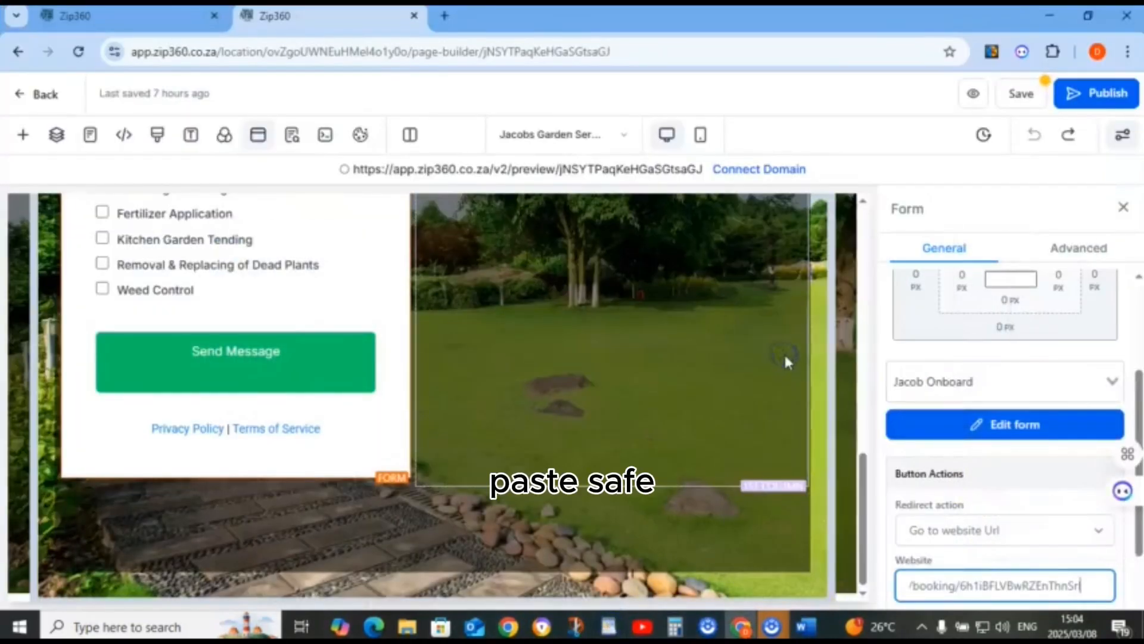
Save the page, dismiss the SEO Meta Data settings and open the page preview
click(1020, 98)
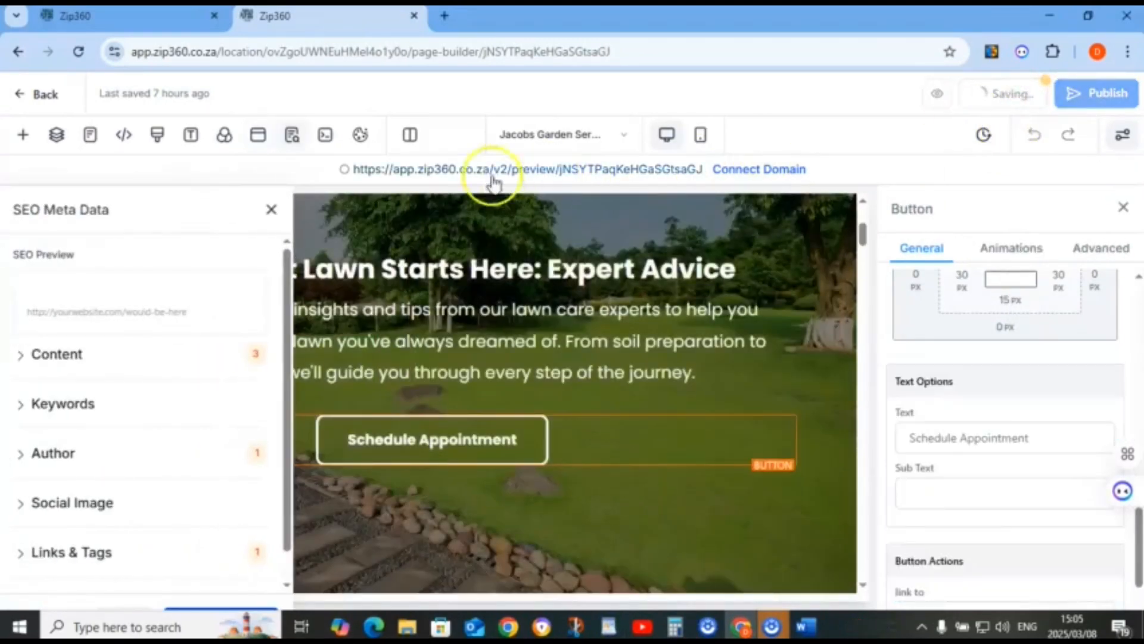
click(272, 210)
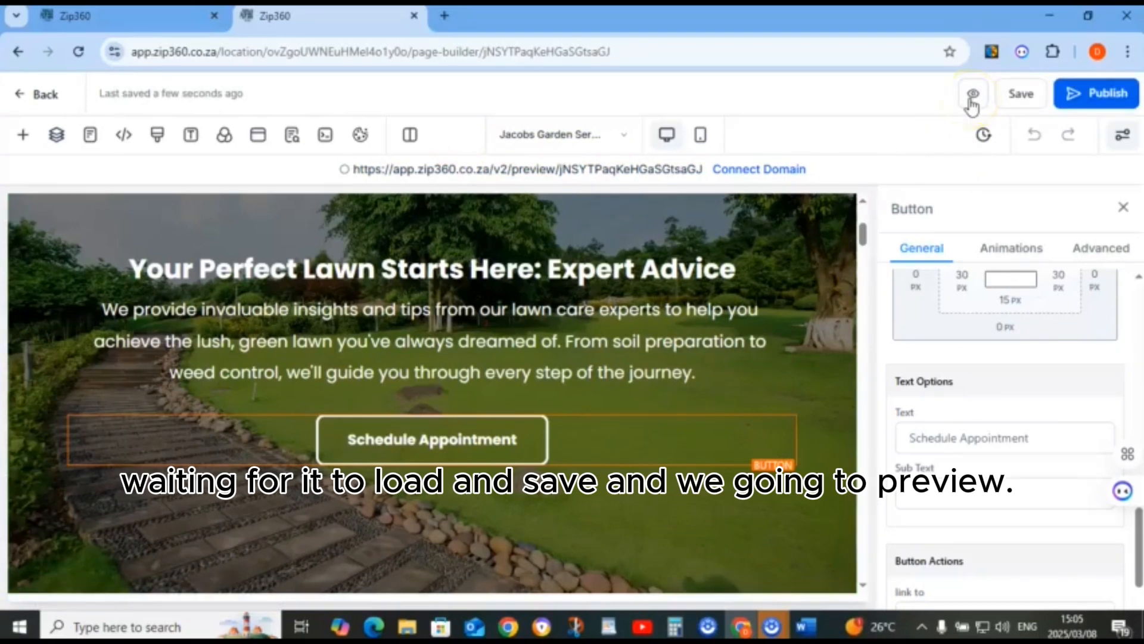
click(971, 97)
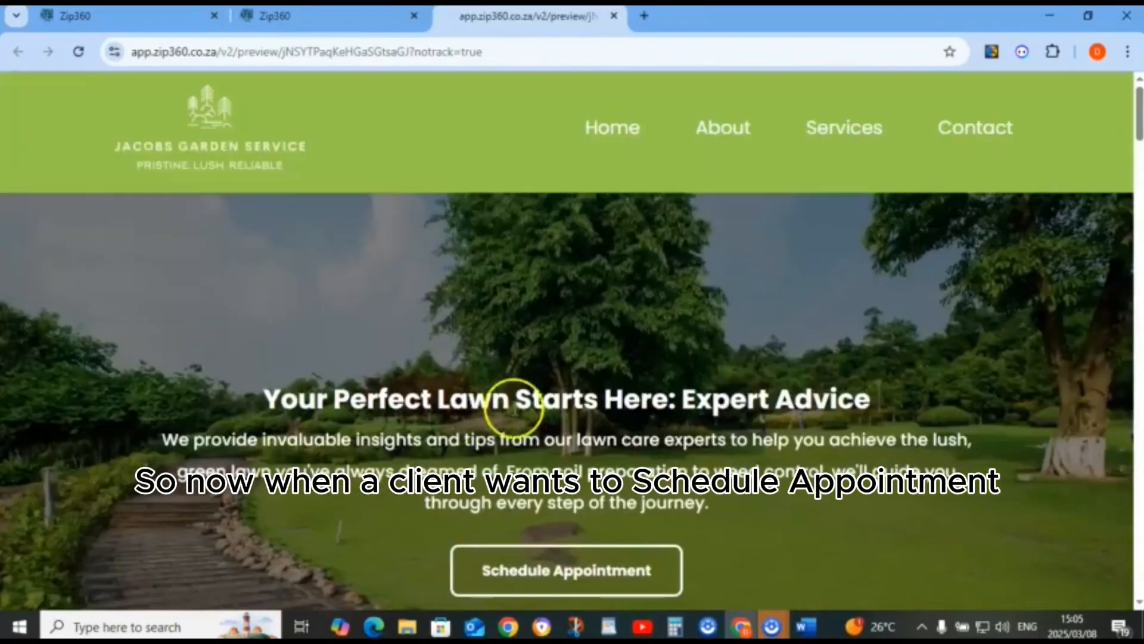
Open the Schedule Appointment popup in the preview and enter the client's full name
scroll(513, 407, down, 4)
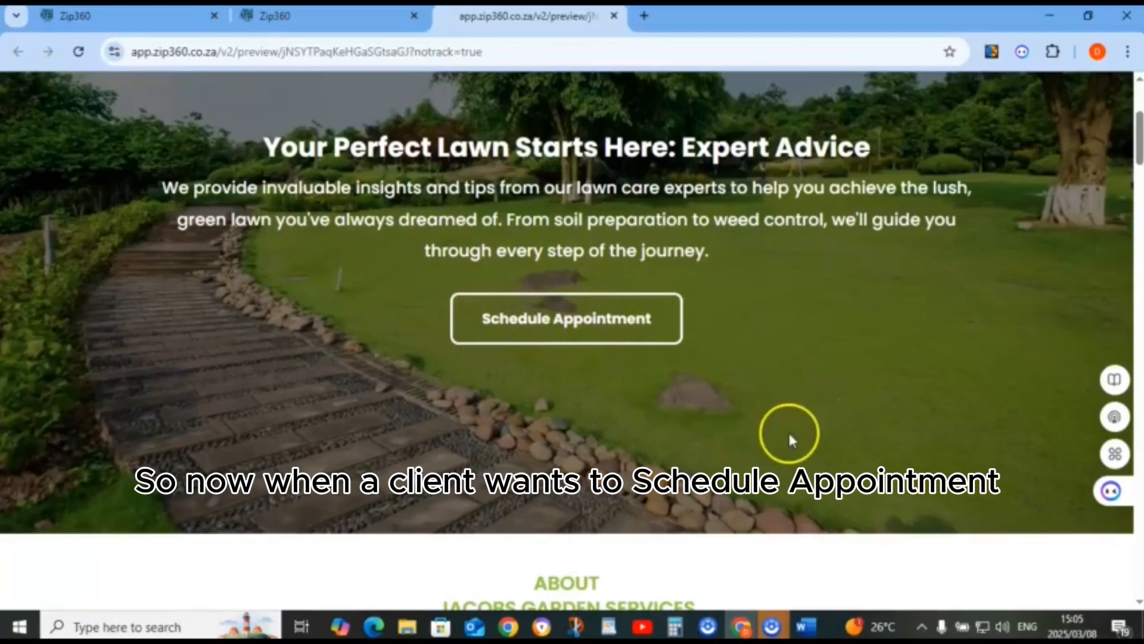
click(569, 323)
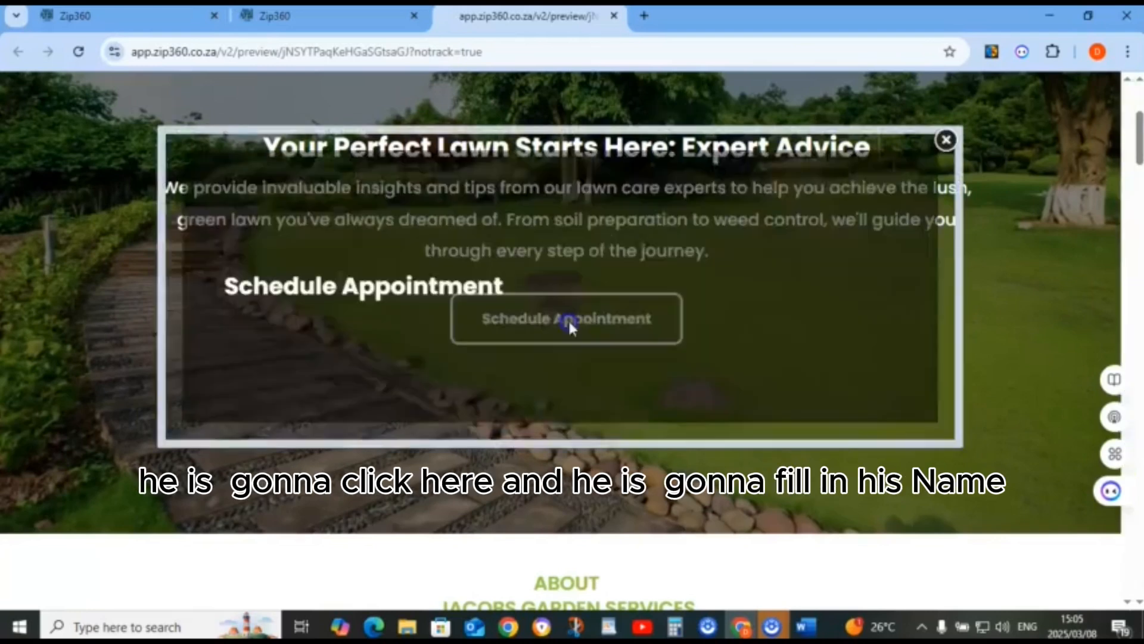
scroll(362, 337, down, 4)
click(318, 242)
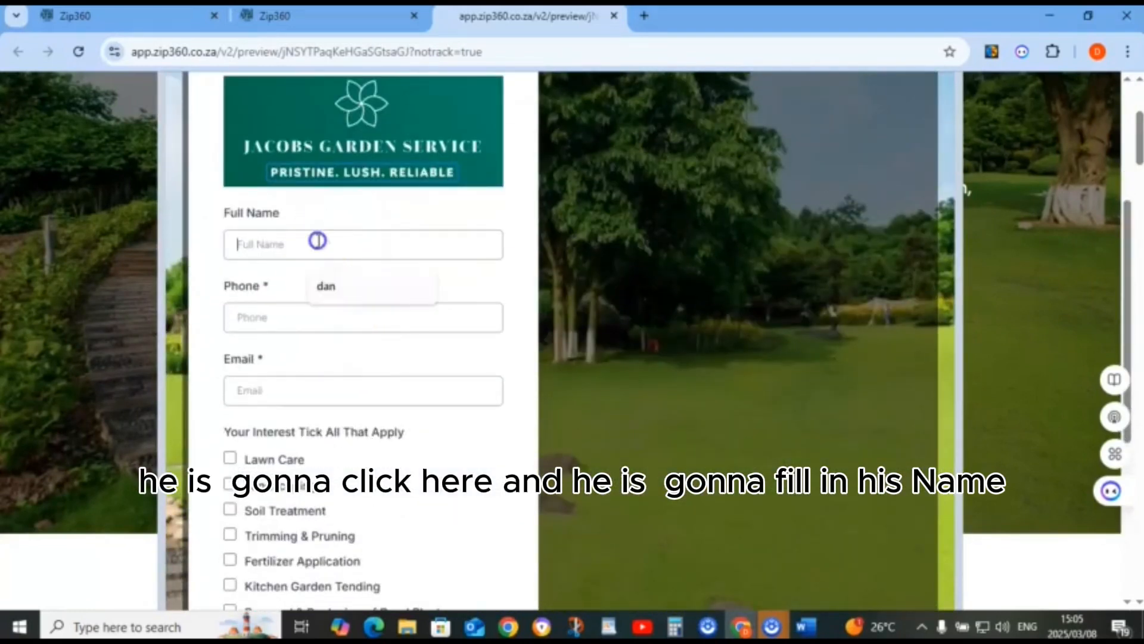
click(320, 287)
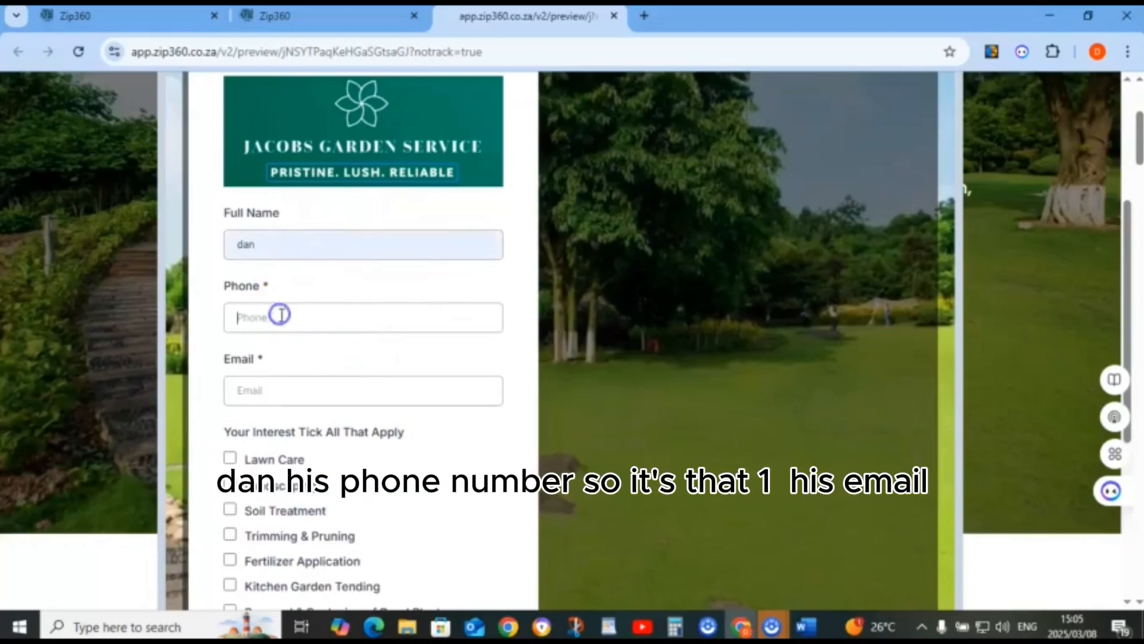
Copy the contact details from the WordPad notes and fill in the form's phone number and email
click(608, 627)
drag(311, 408, 360, 426)
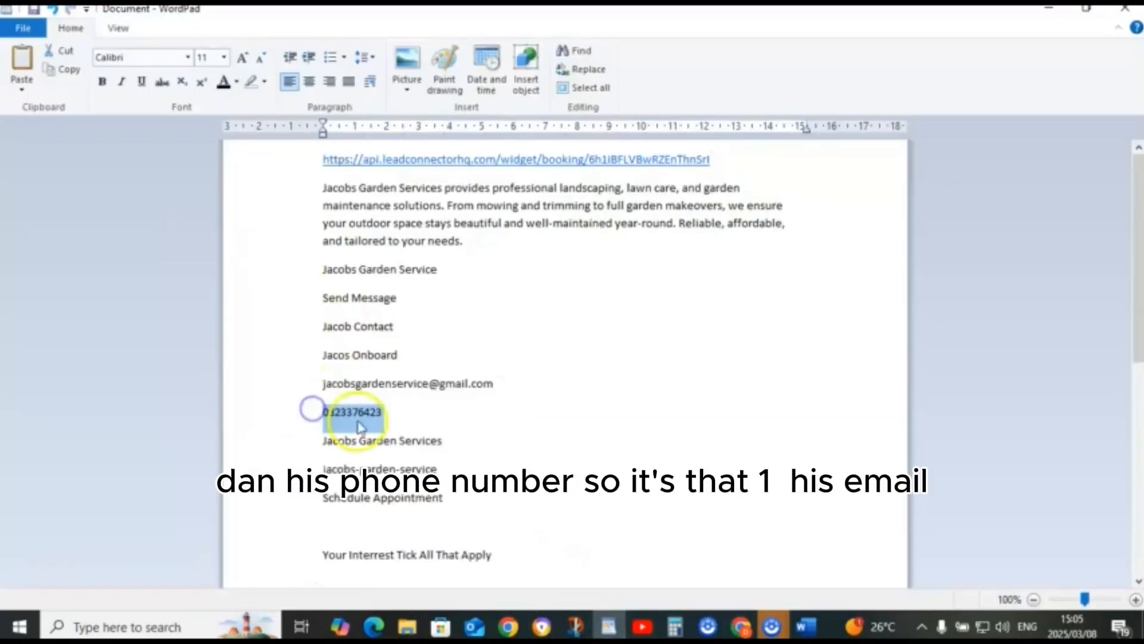
right_click(361, 426)
click(396, 450)
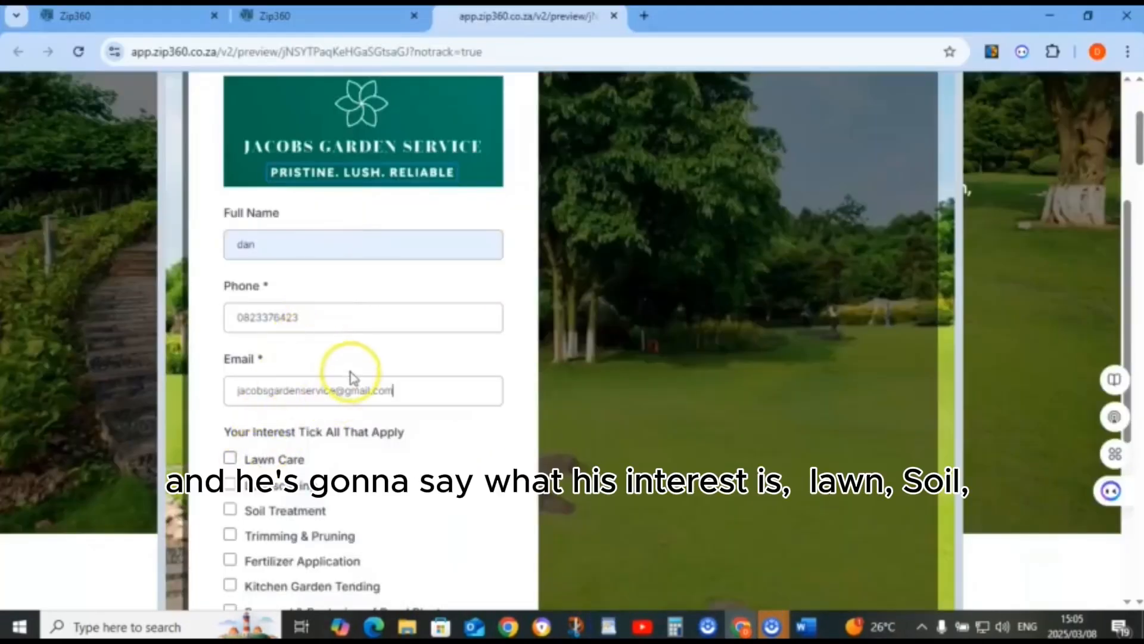
Tick Lawn Care, Soil Treatment, Fertilizer Application and Kitchen Garden Tending as interests and submit the form
scroll(356, 381, down, 2)
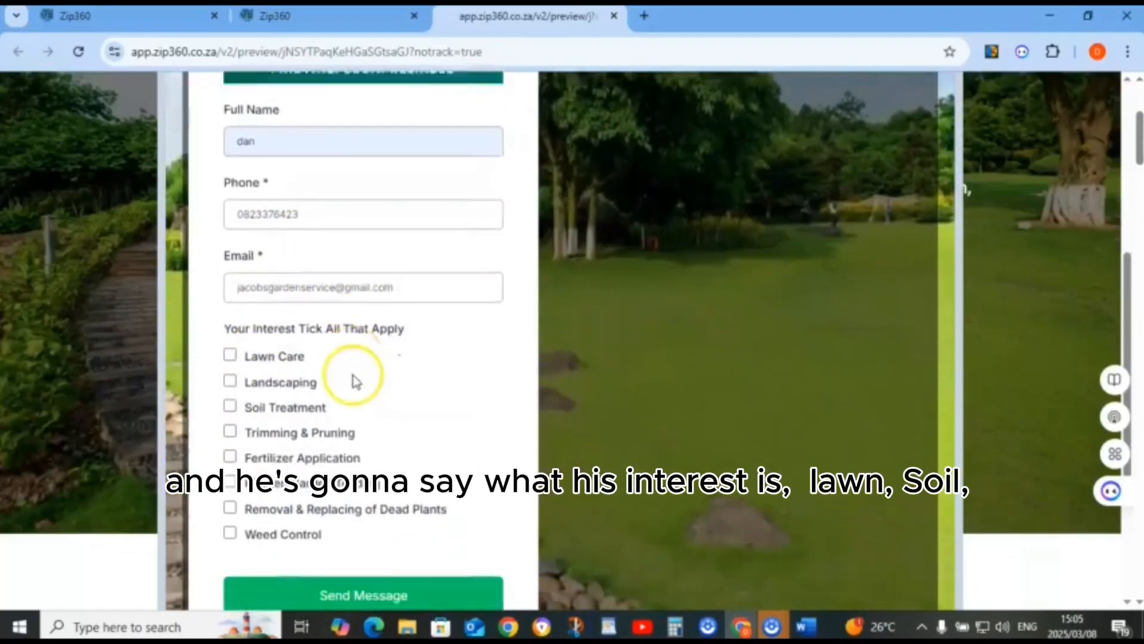
scroll(356, 381, down, 1)
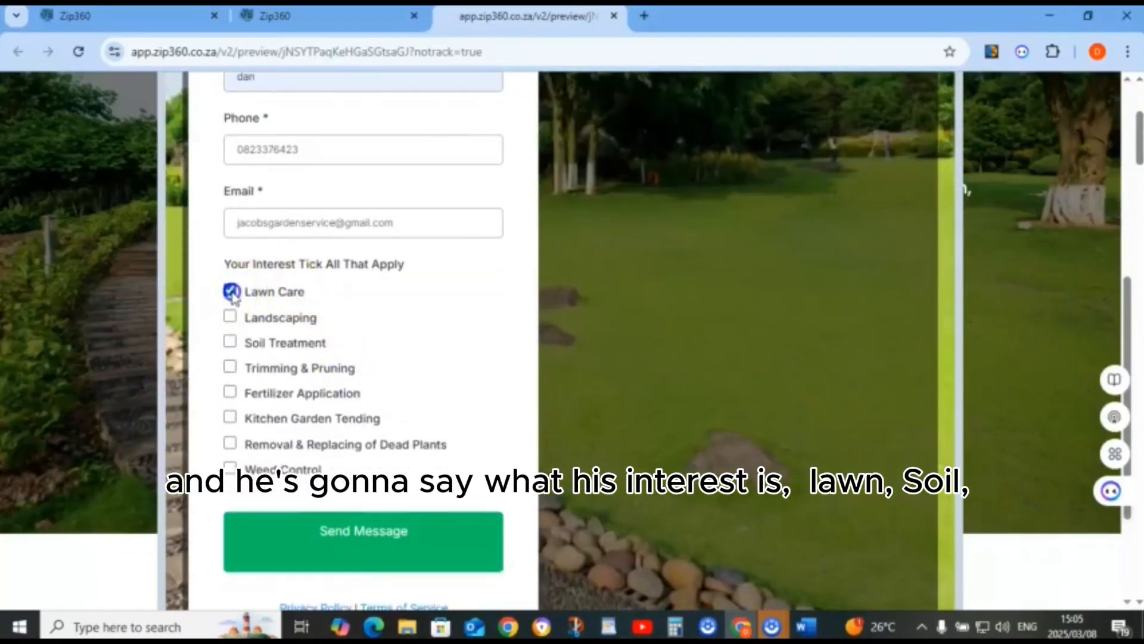
click(228, 342)
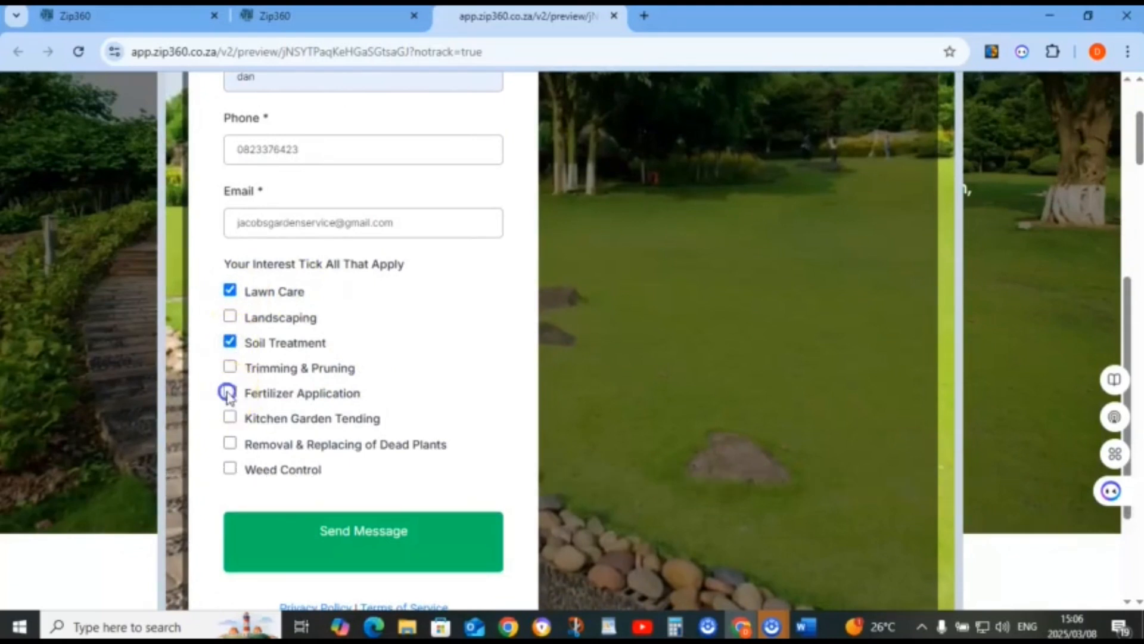
click(230, 392)
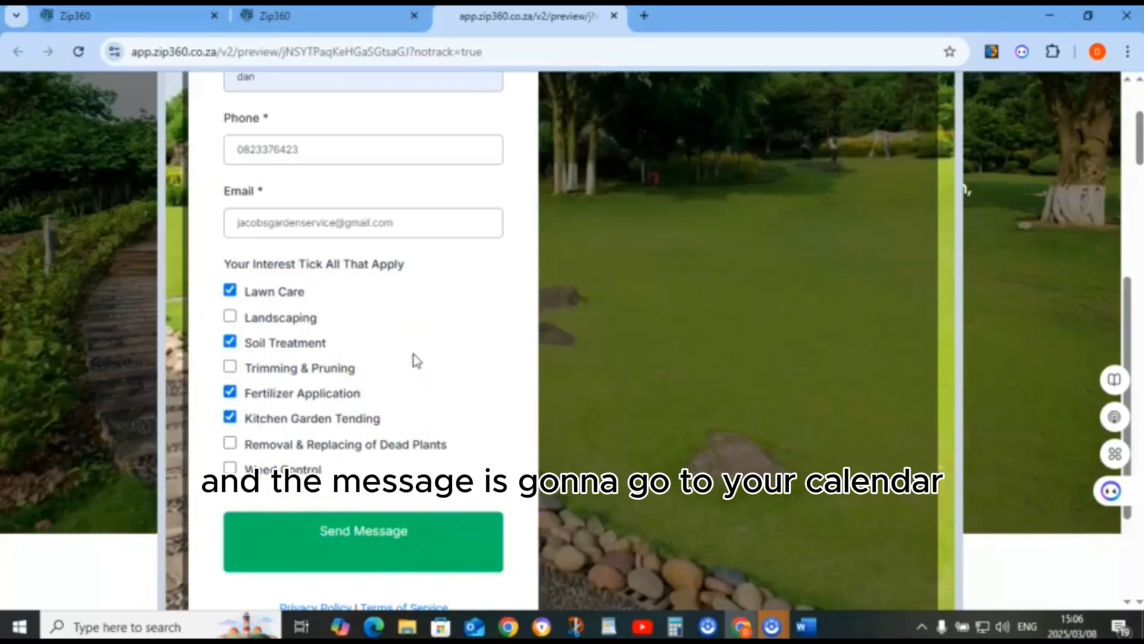
click(359, 536)
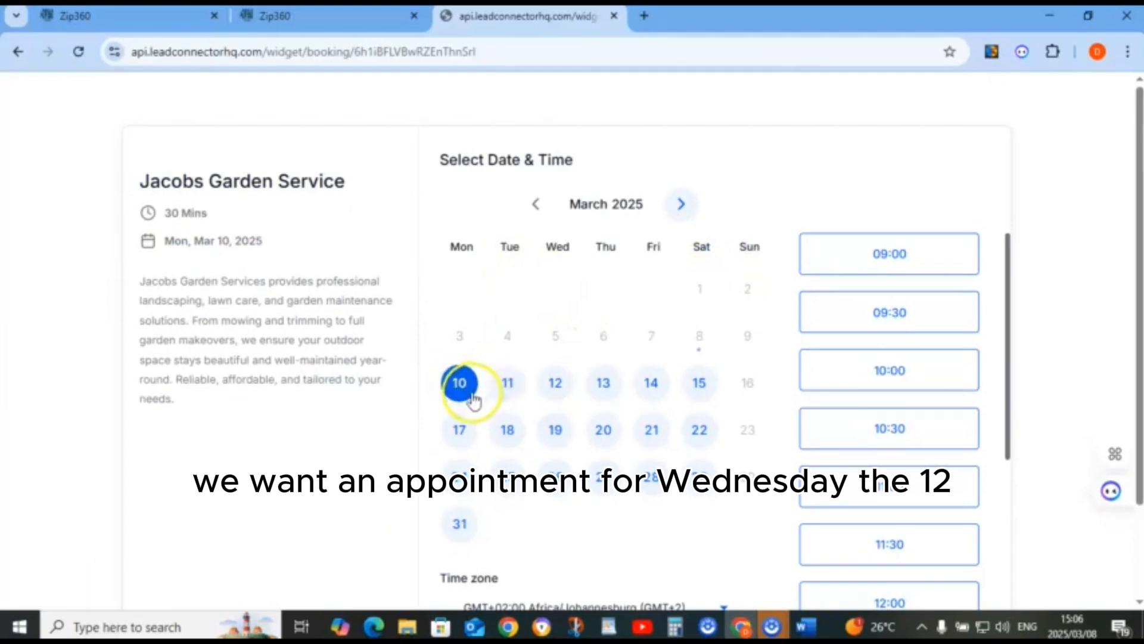
Choose Wednesday 12 March 2025 at 10:30 for the appointment and continue to the booking details
click(556, 387)
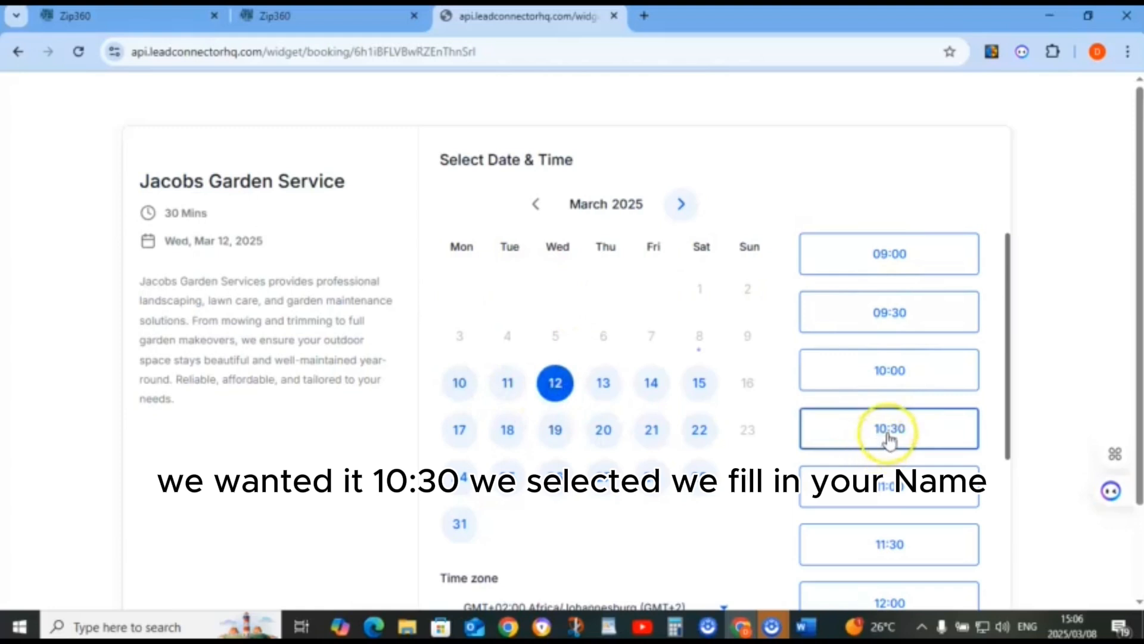
click(888, 435)
click(955, 451)
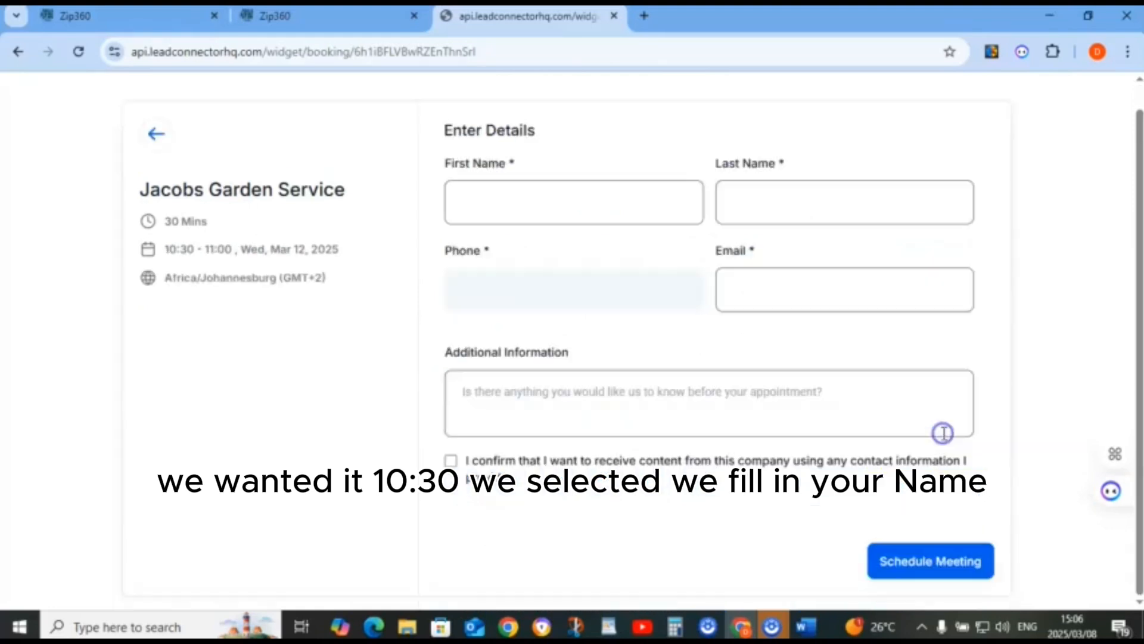
Fill in the booking form's first name, last name and email from the saved autofill suggestions
click(517, 207)
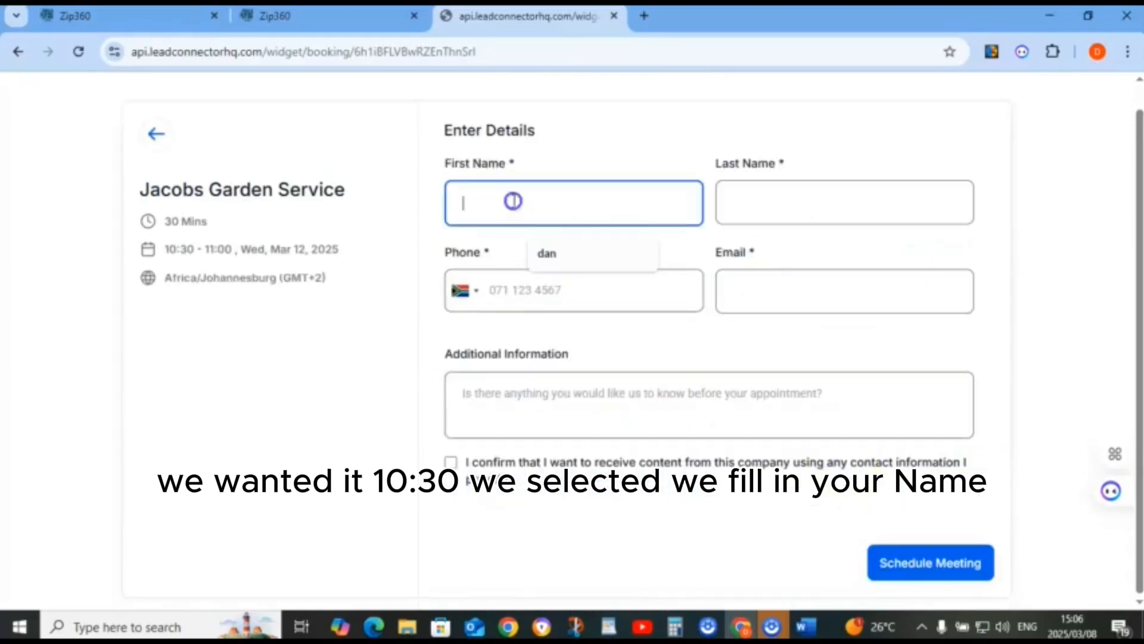
click(544, 255)
click(785, 210)
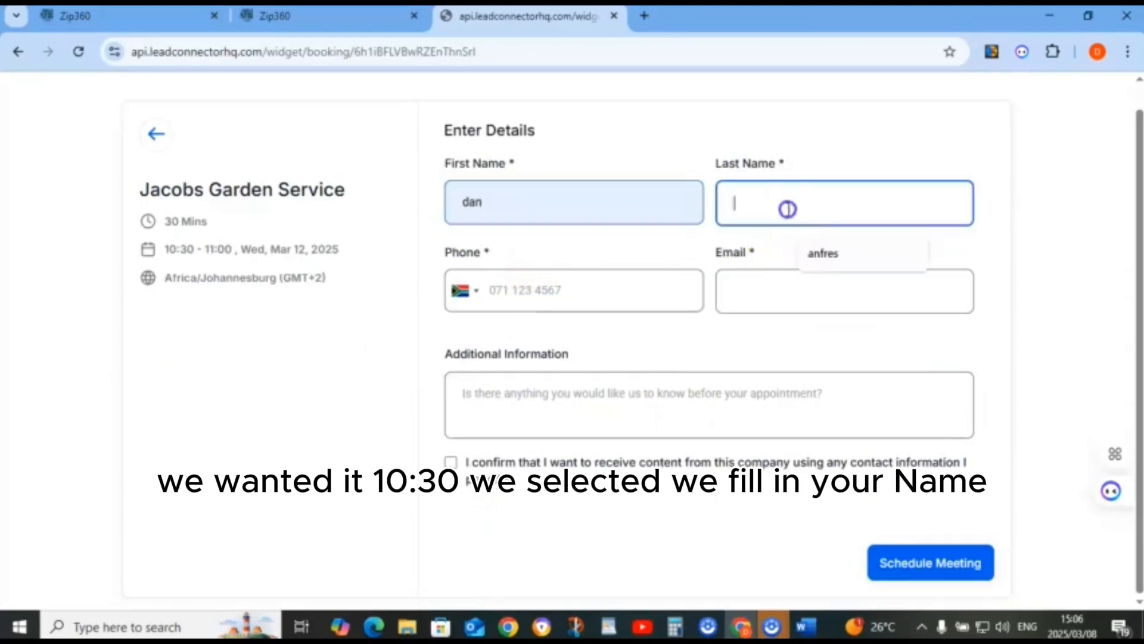
click(822, 253)
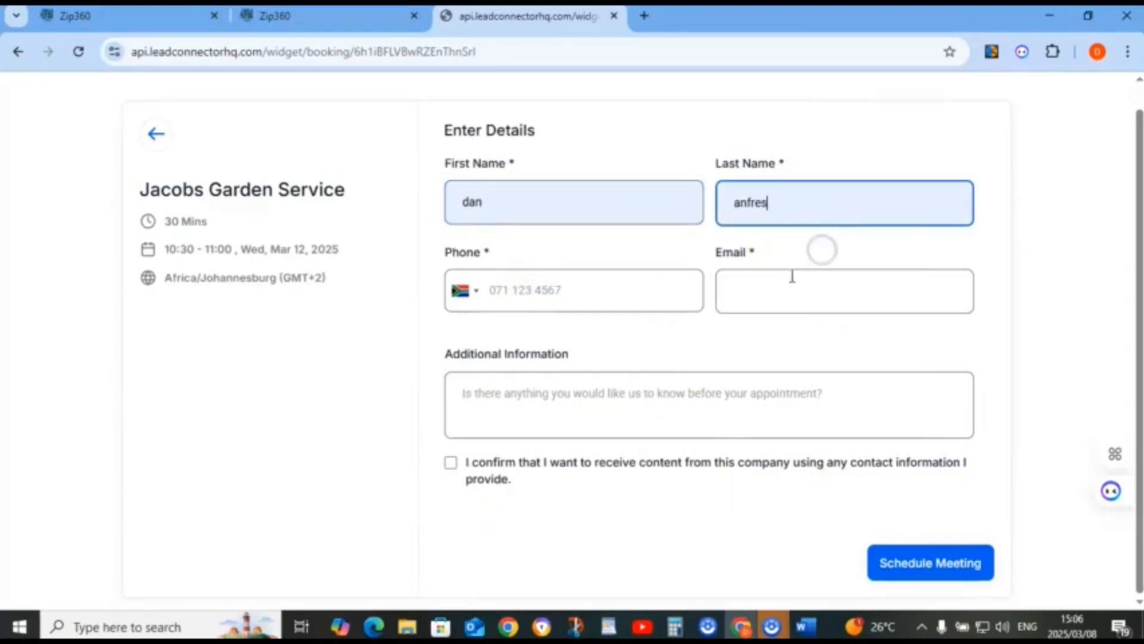
click(755, 295)
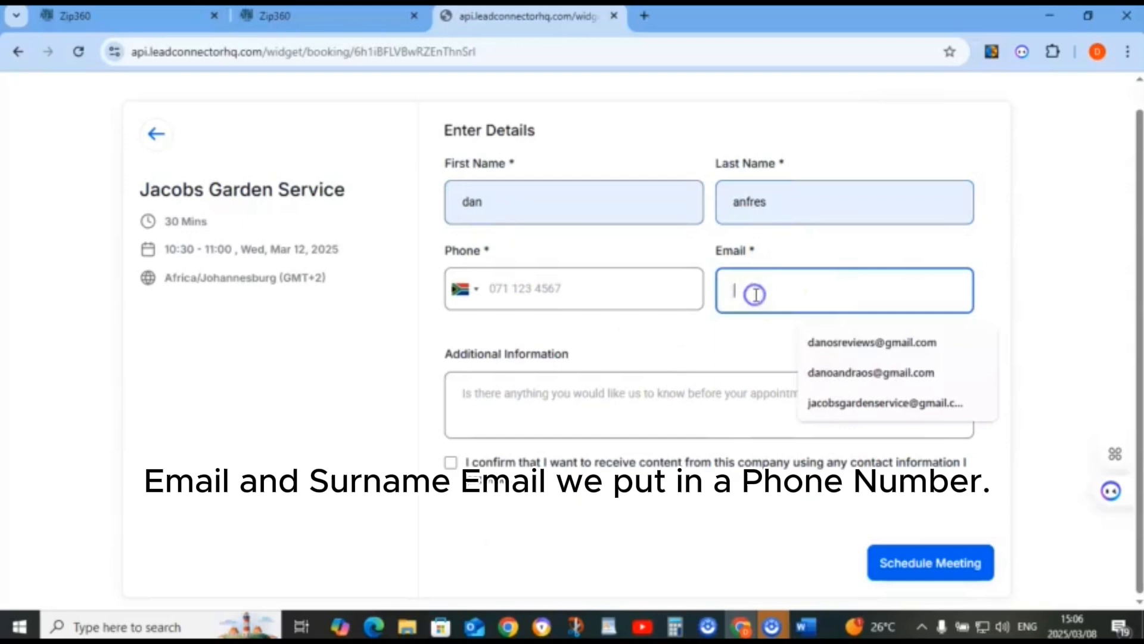
click(827, 349)
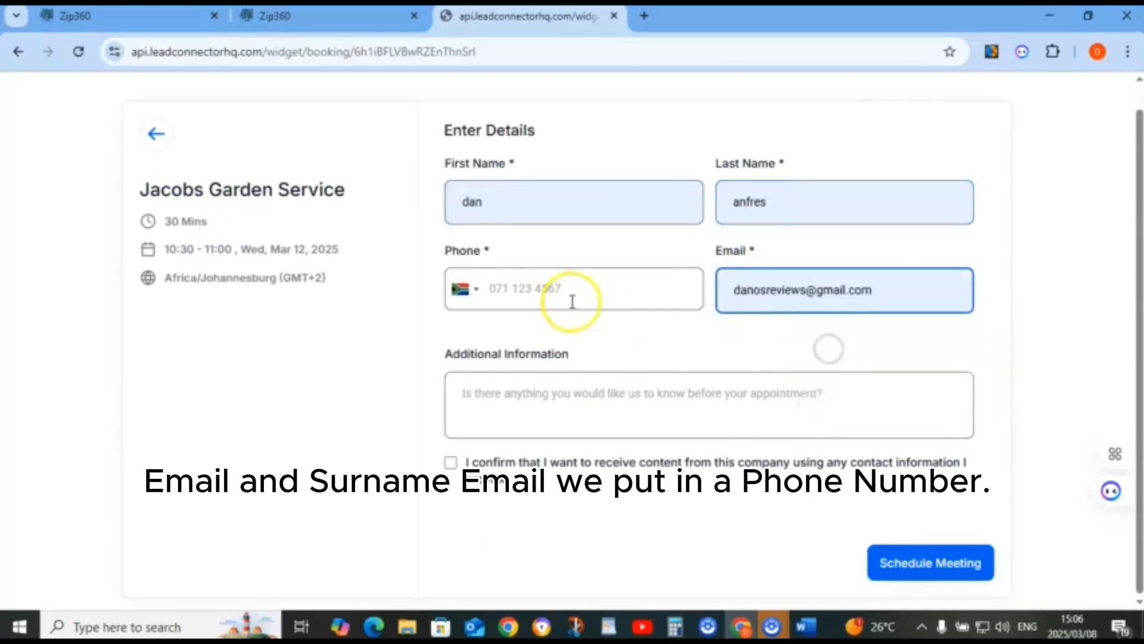
Copy the phone number from the WordPad notes into the booking form's Phone field
click(608, 625)
click(311, 414)
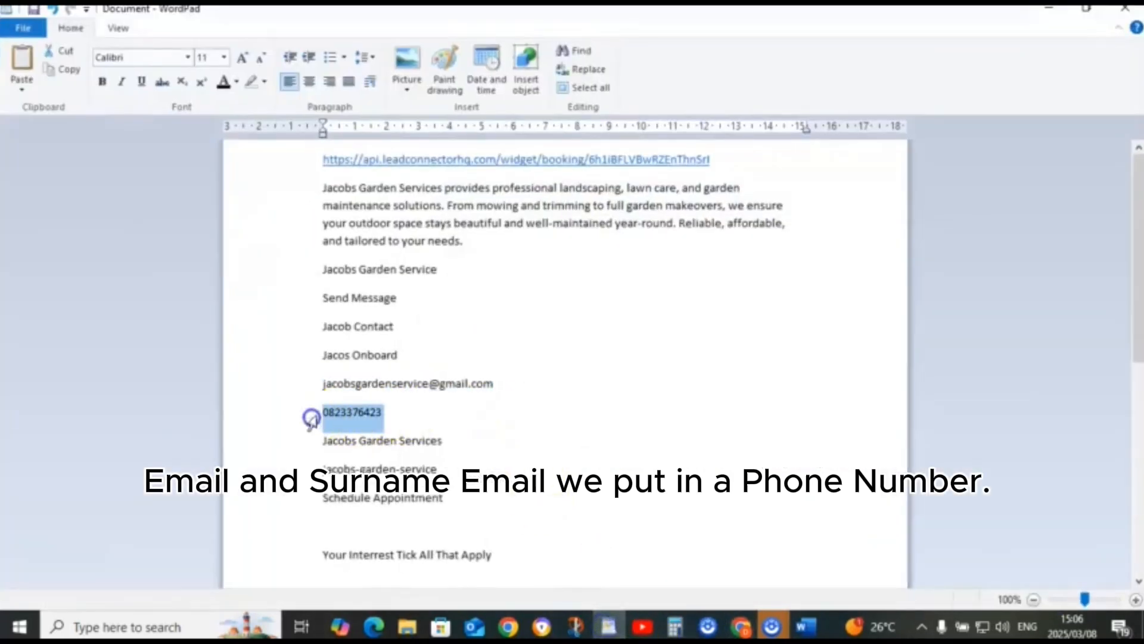
right_click(327, 416)
click(365, 446)
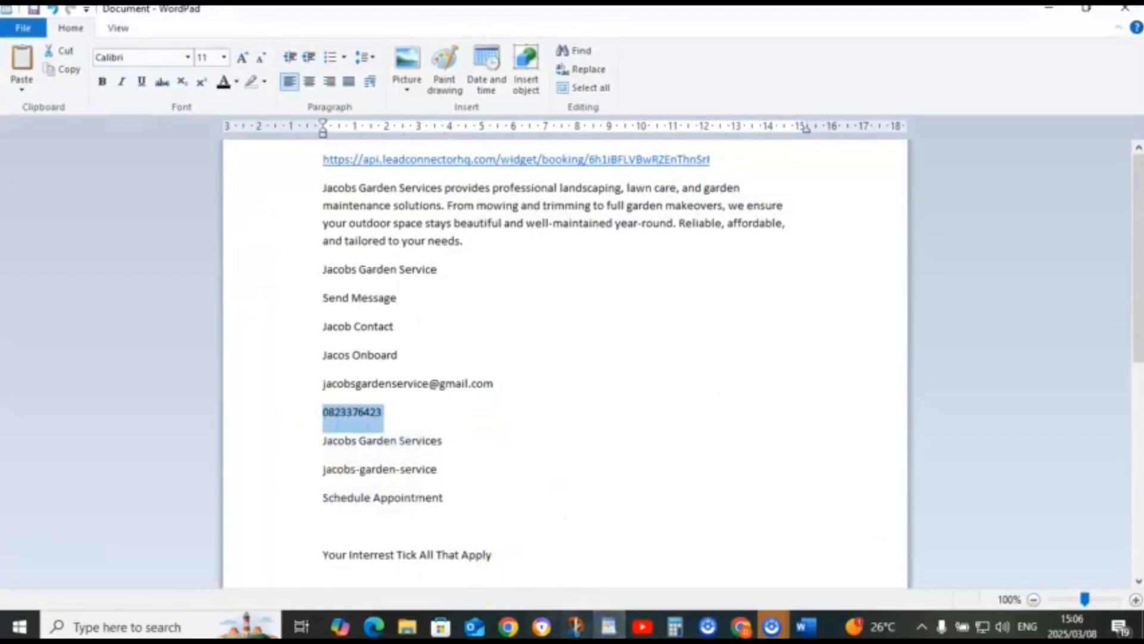
click(606, 626)
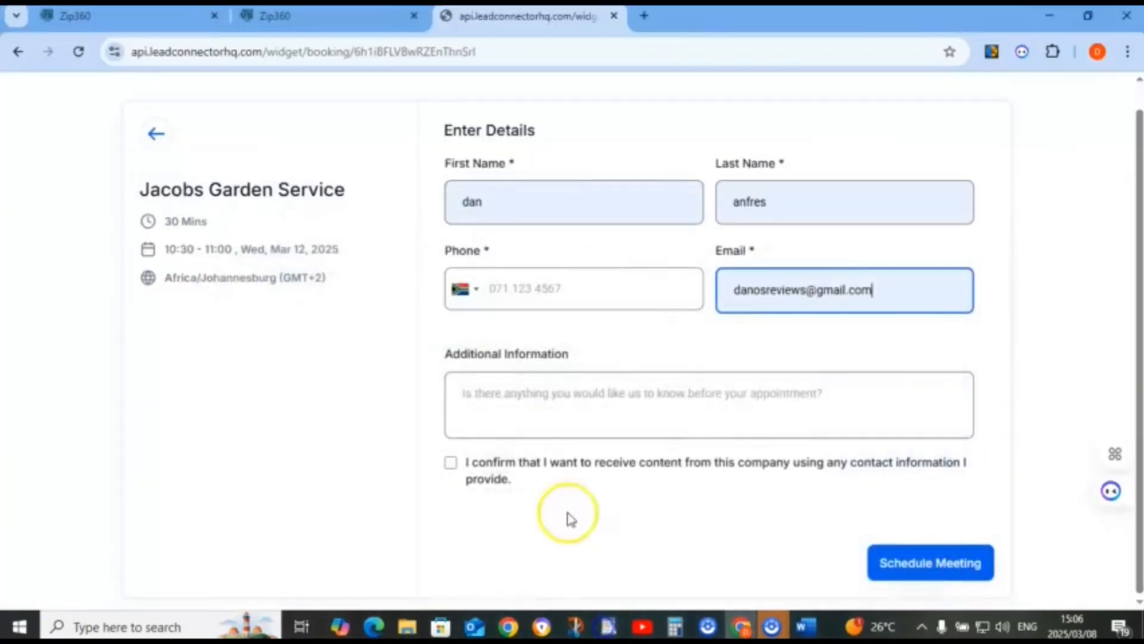
click(503, 288)
right_click(503, 289)
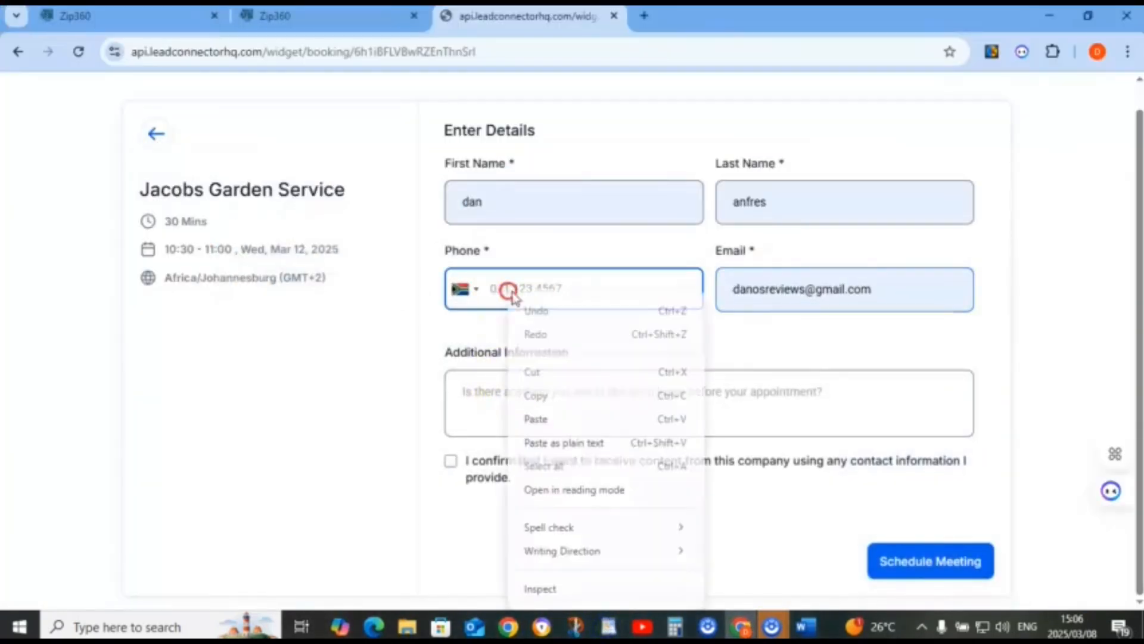
click(532, 418)
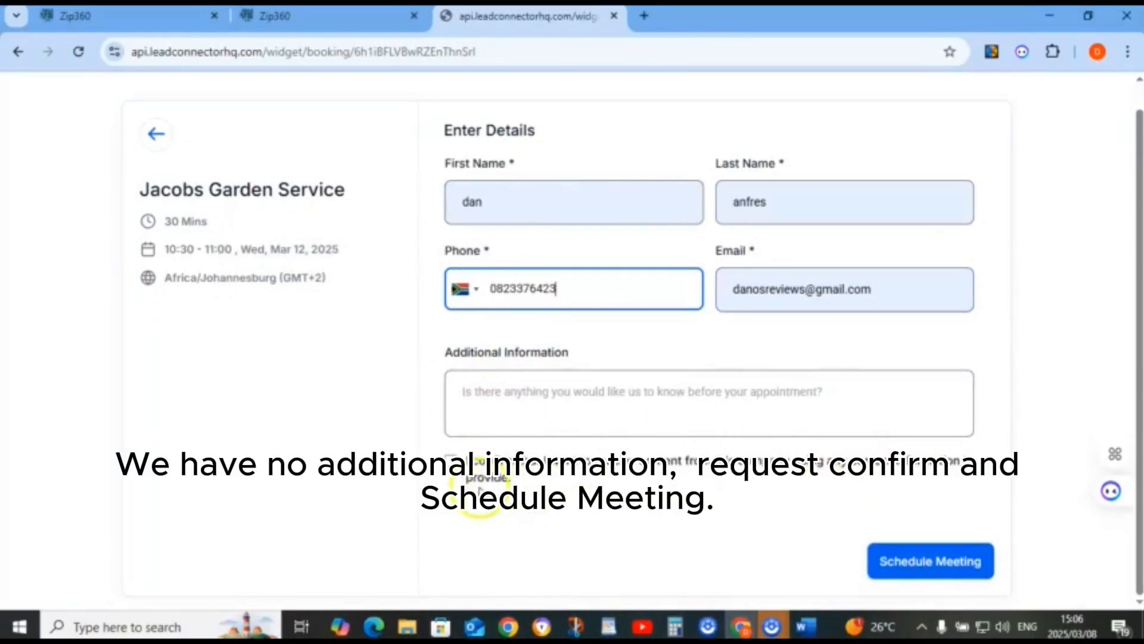
Consent to receiving content from the company and schedule the meeting
click(451, 459)
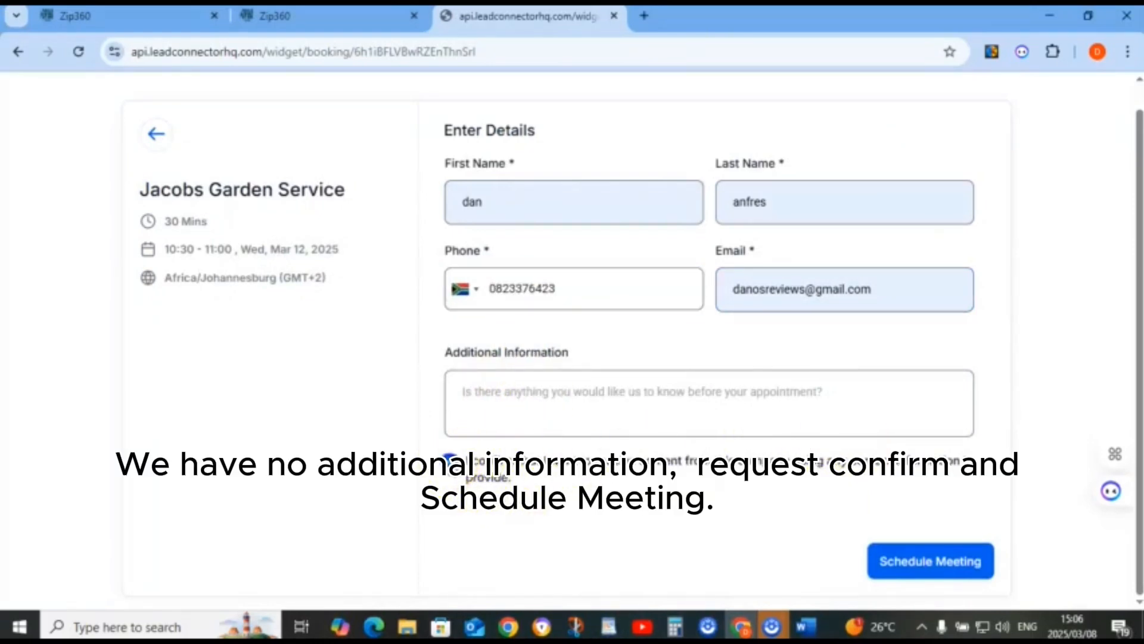
click(928, 571)
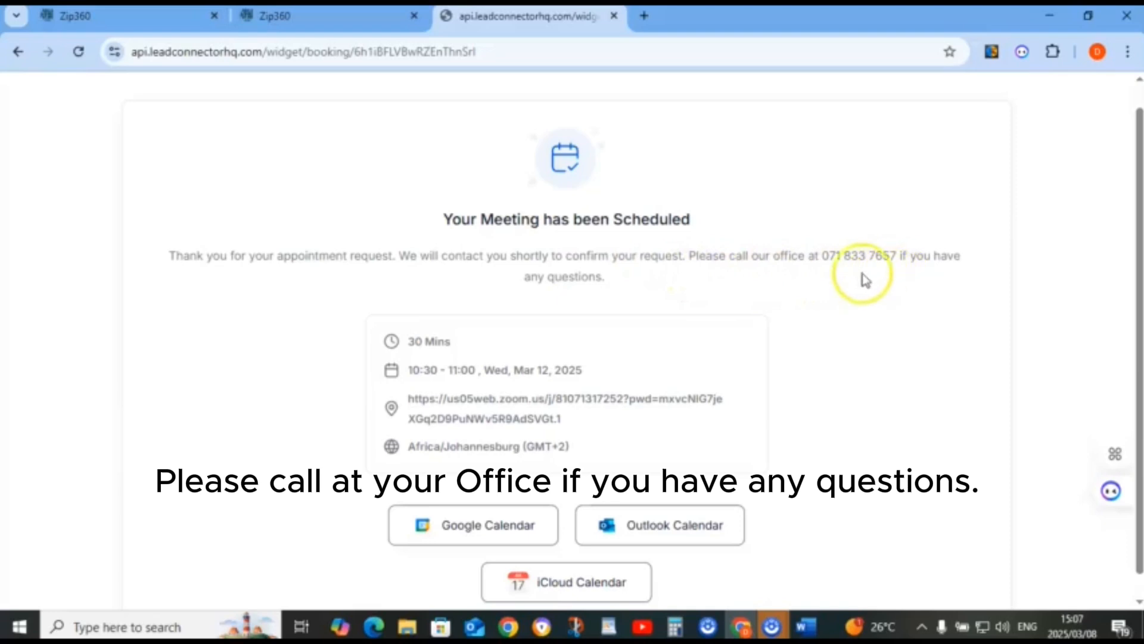
scroll(671, 377, down, 1)
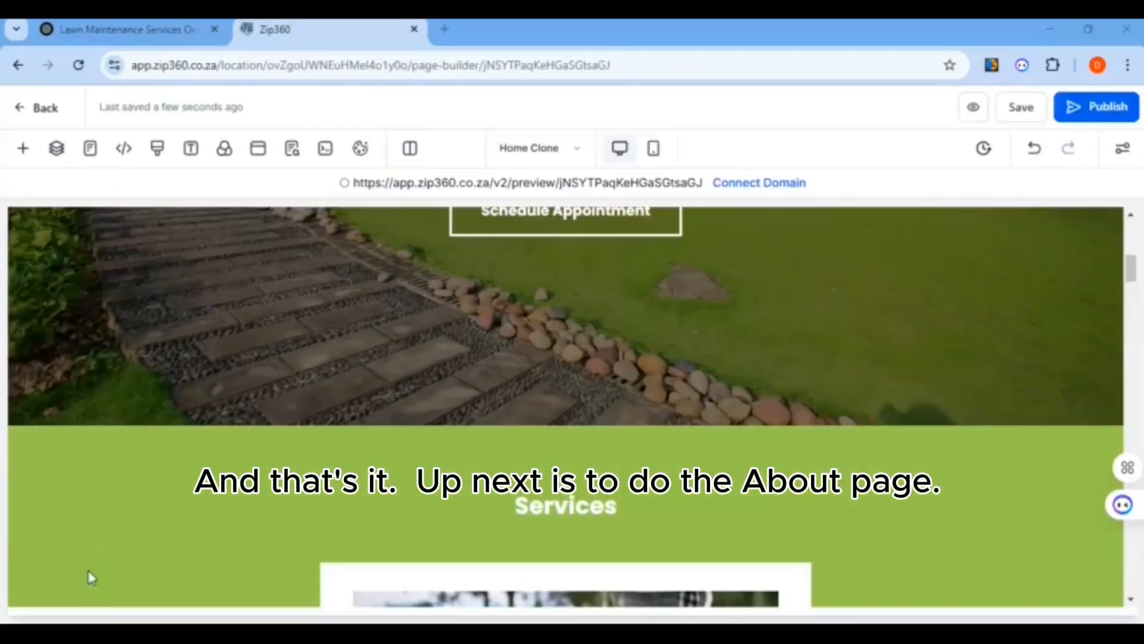
In the Home Clone page builder, add a section between the hero image and Services, and place a sub-headline in it
click(22, 152)
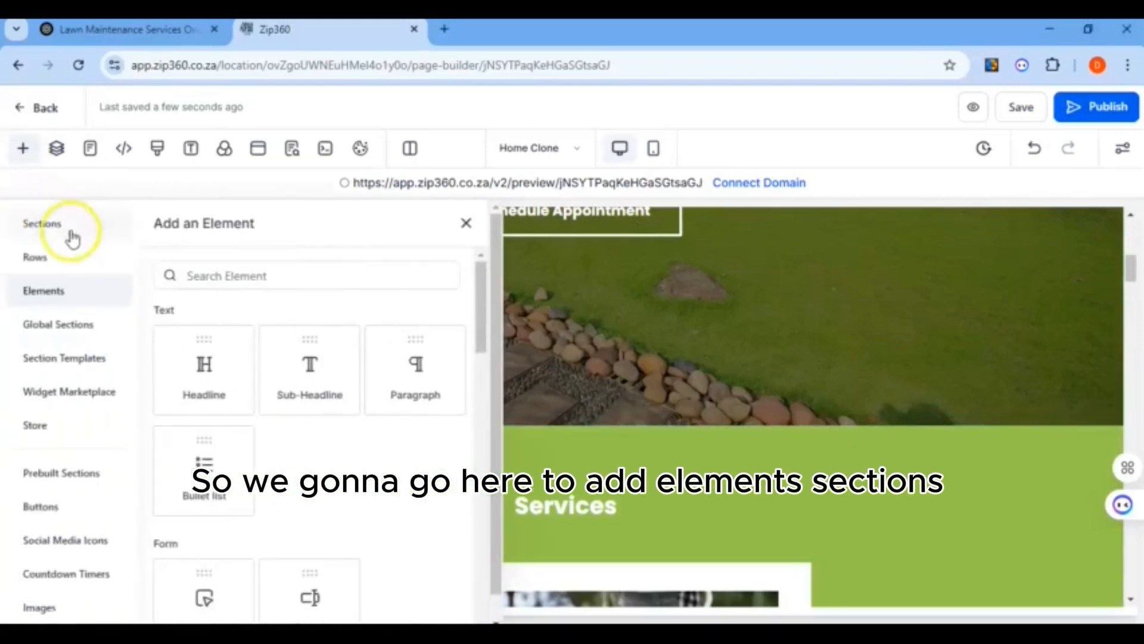
click(81, 230)
drag(551, 439, 580, 460)
drag(240, 315, 566, 507)
click(313, 376)
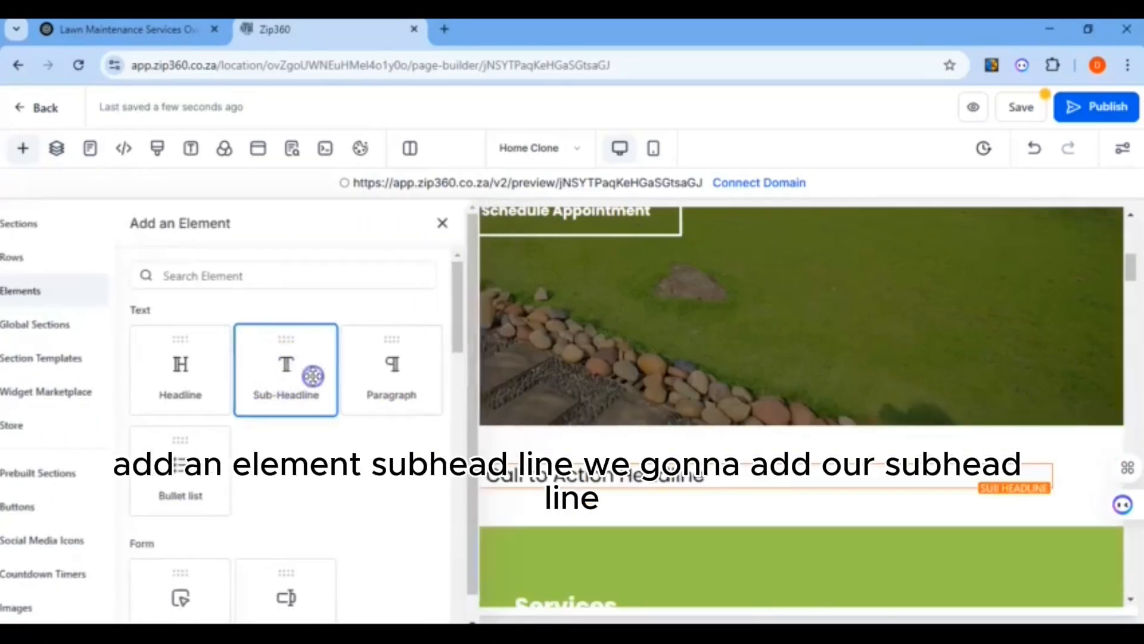
Replace the placeholder sub-headline with "About Jacobs Garden Services", breaking the line after "About"
drag(708, 476, 421, 475)
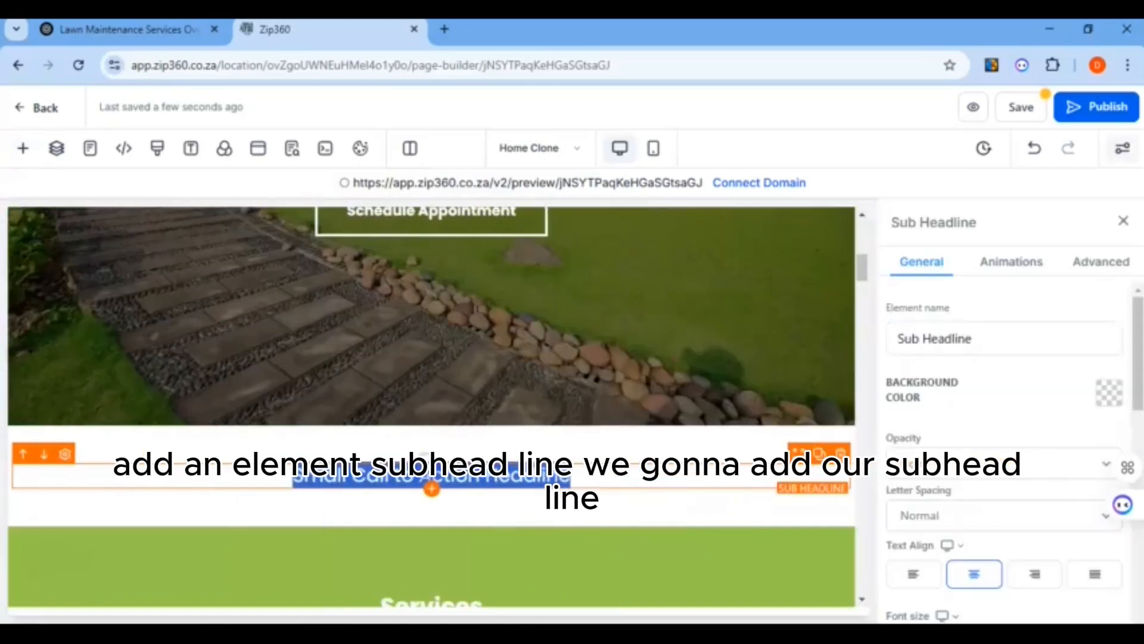
right_click(427, 475)
click(492, 258)
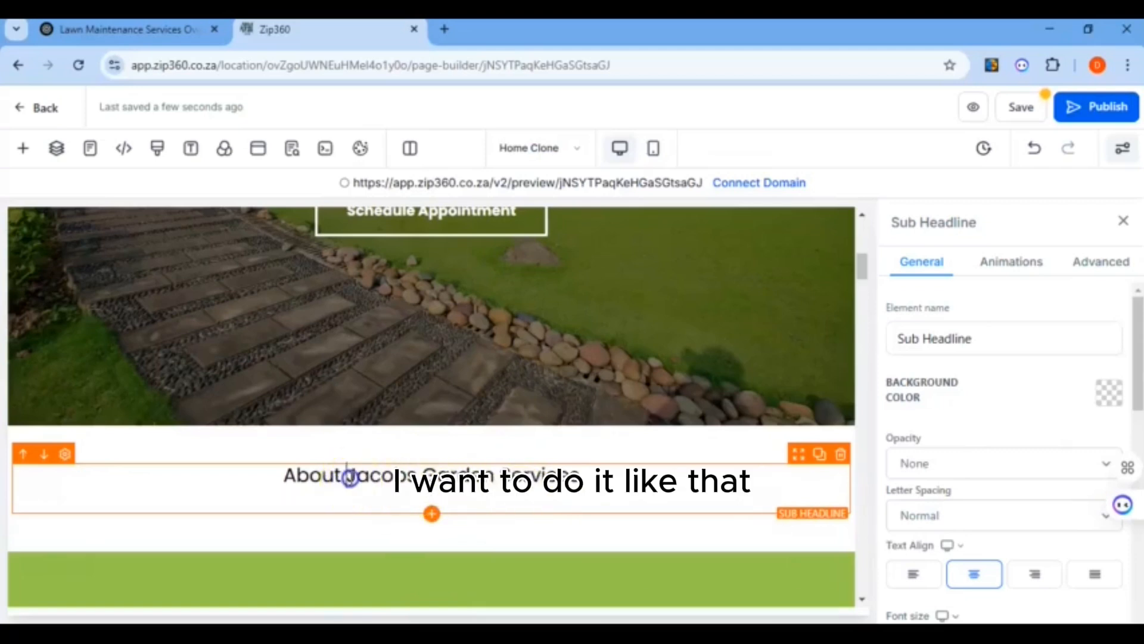
key(Return)
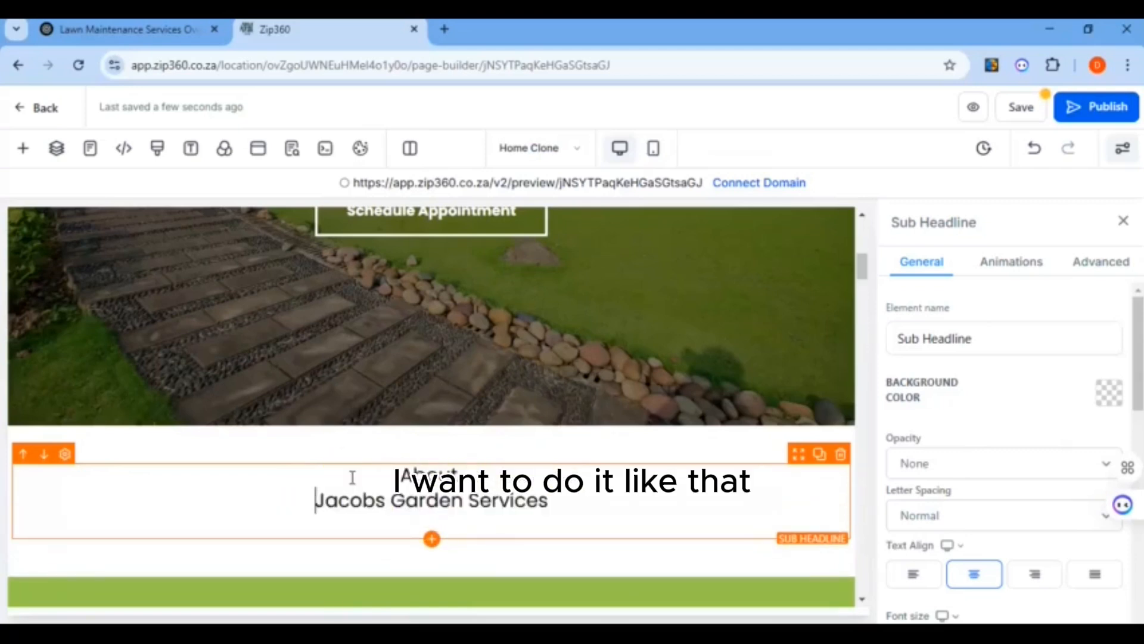
Set the About sub-headline's text transformation to Uppercase and its font weight to 600 - Semi-Bold
click(1097, 262)
scroll(981, 477, down, 3)
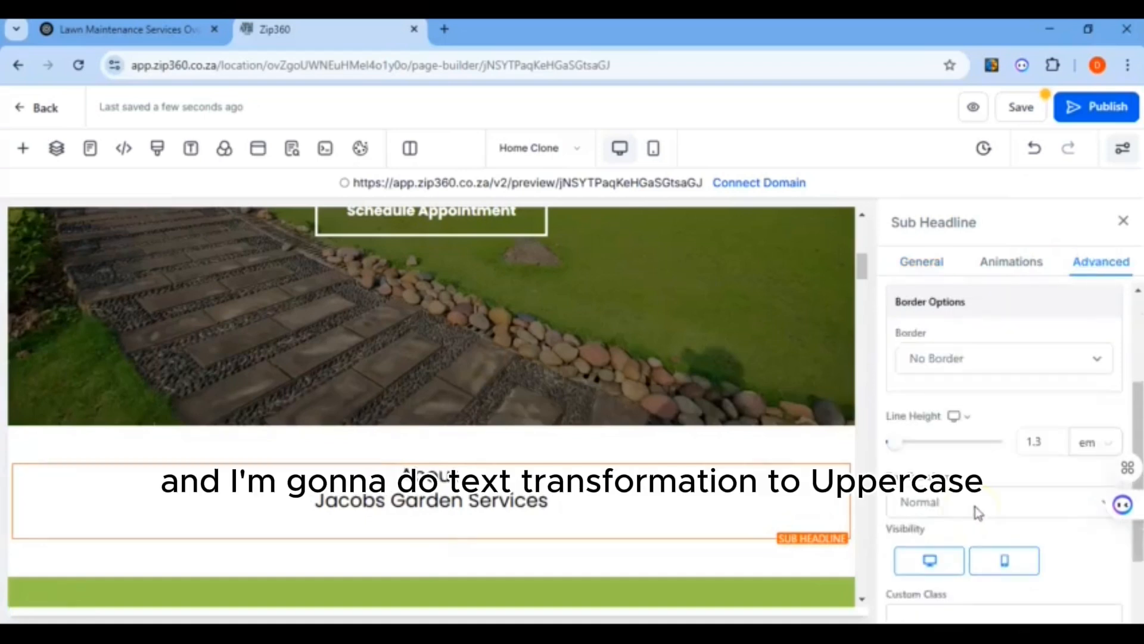
click(976, 507)
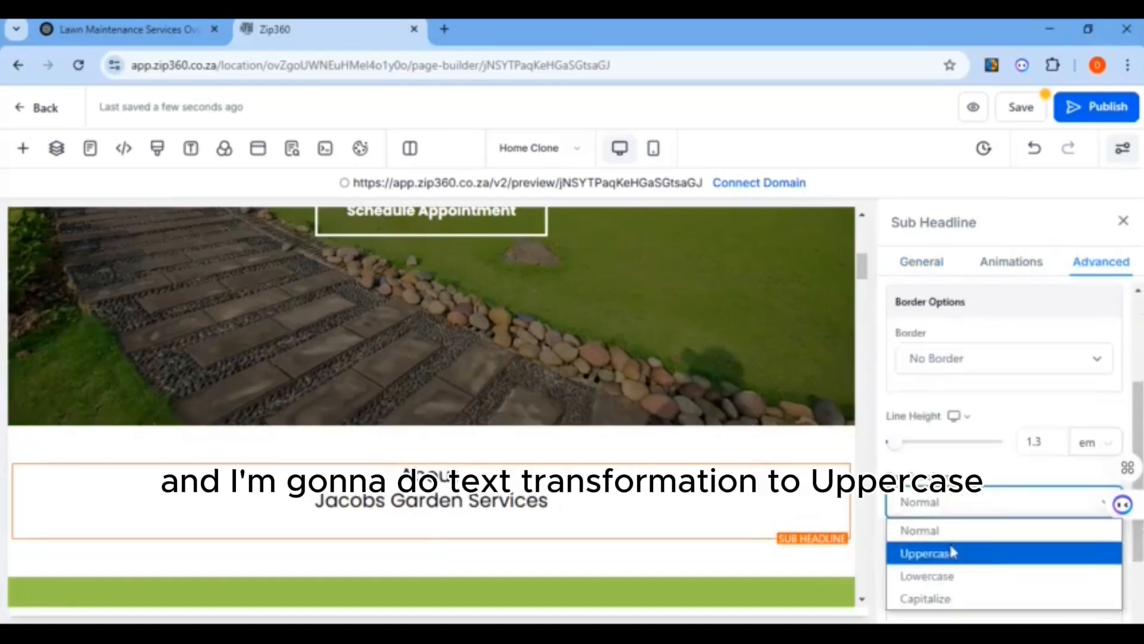
click(952, 553)
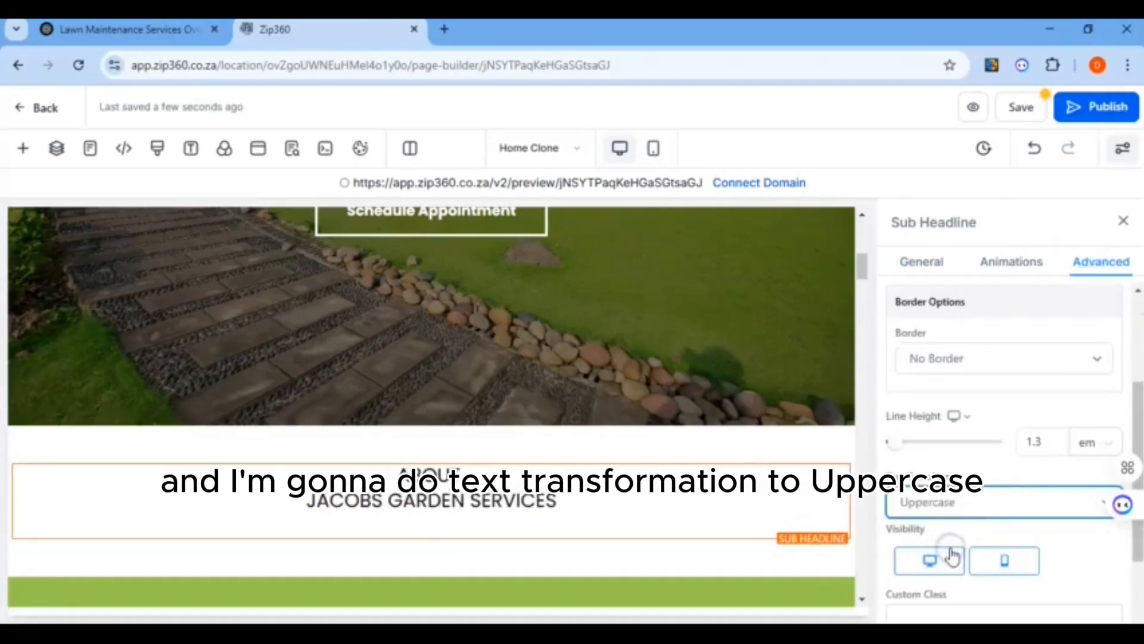
click(933, 267)
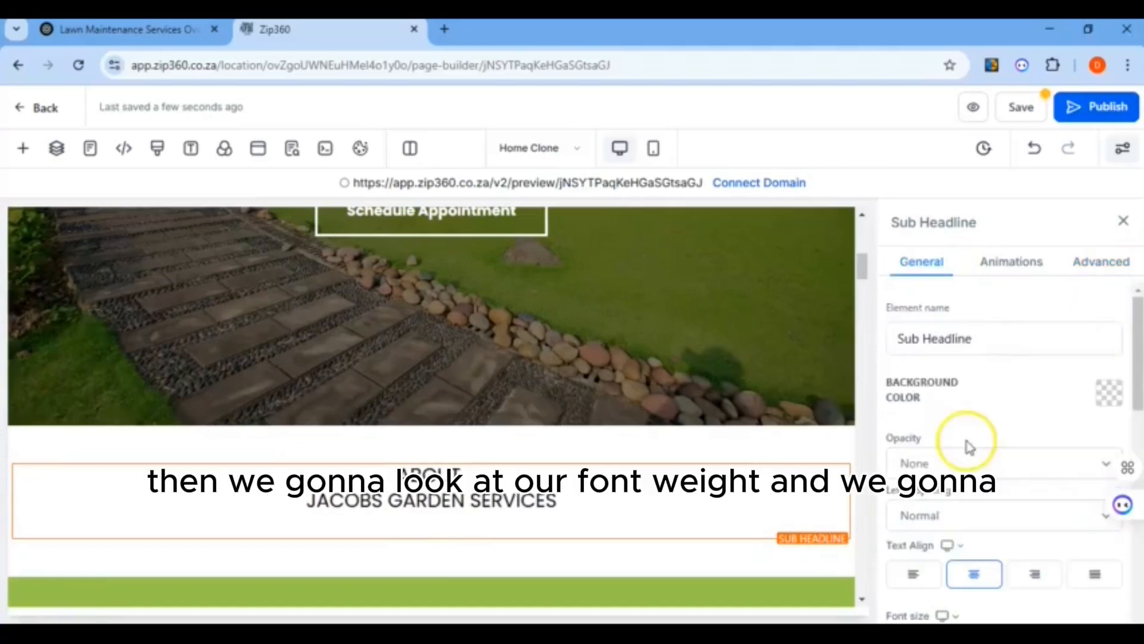
scroll(969, 441, down, 3)
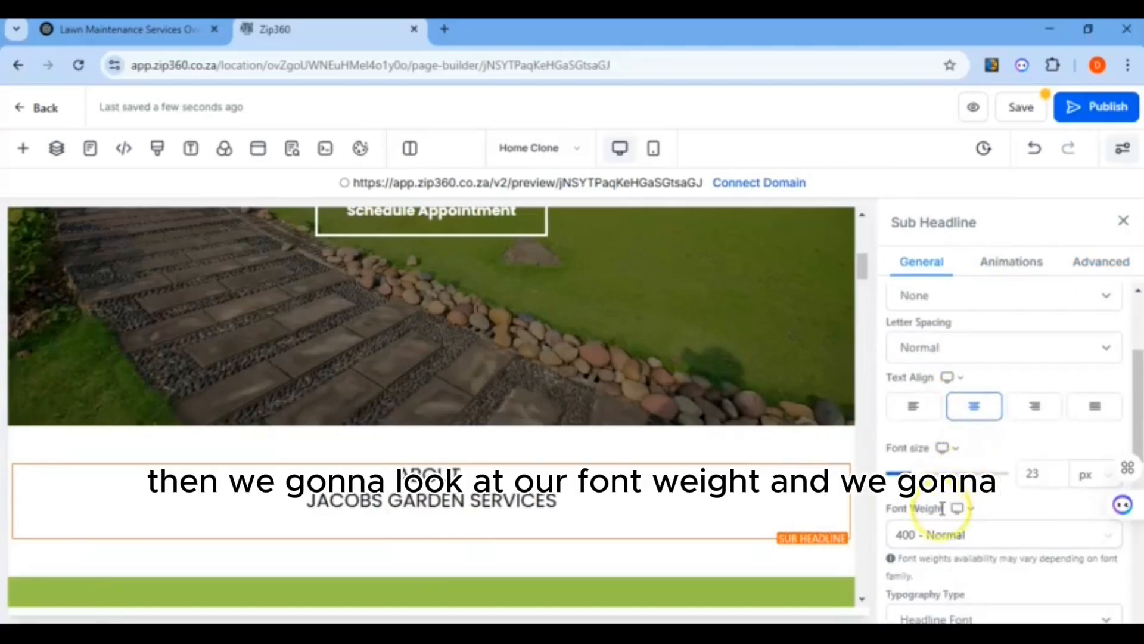
click(967, 532)
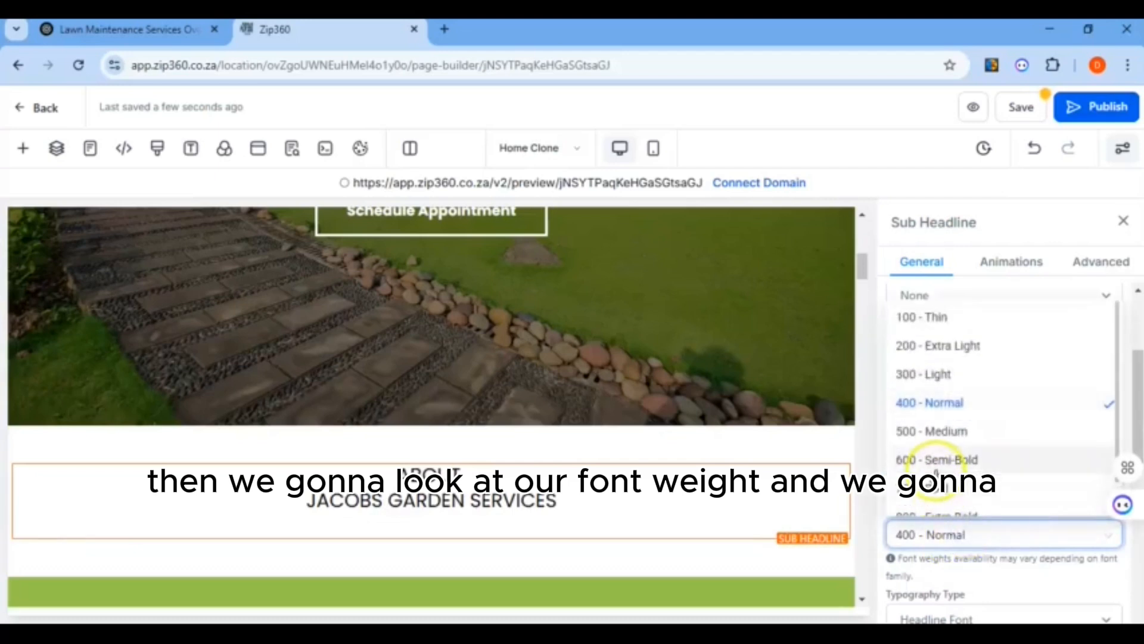
click(941, 461)
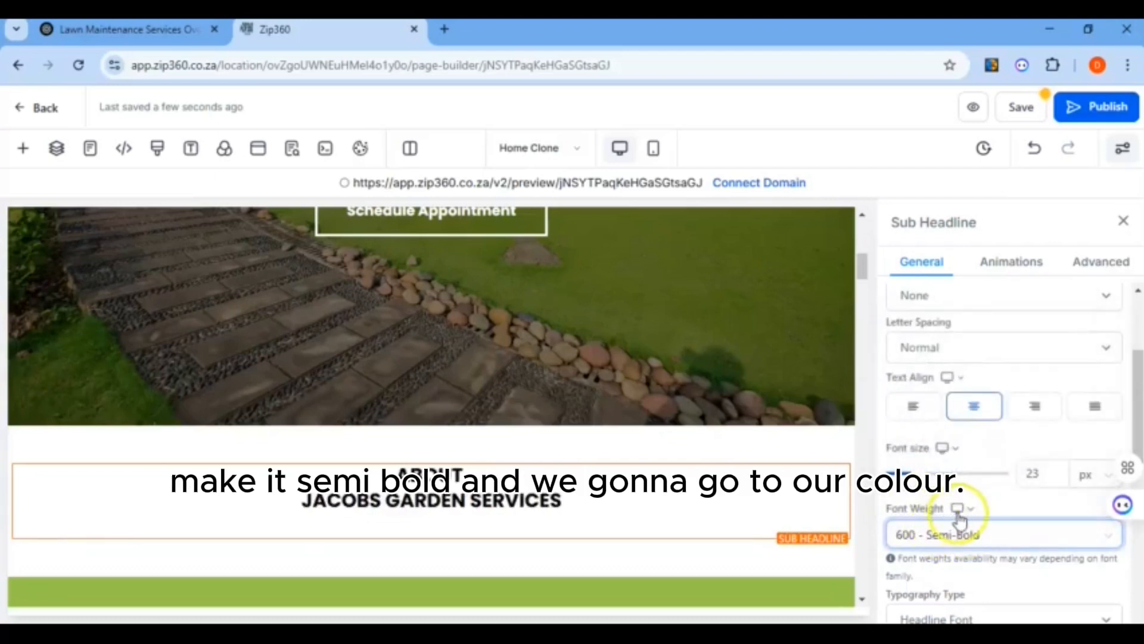
Set the About sub-headline's text colour to the light green from the custom colours
scroll(957, 518, down, 4)
click(1099, 516)
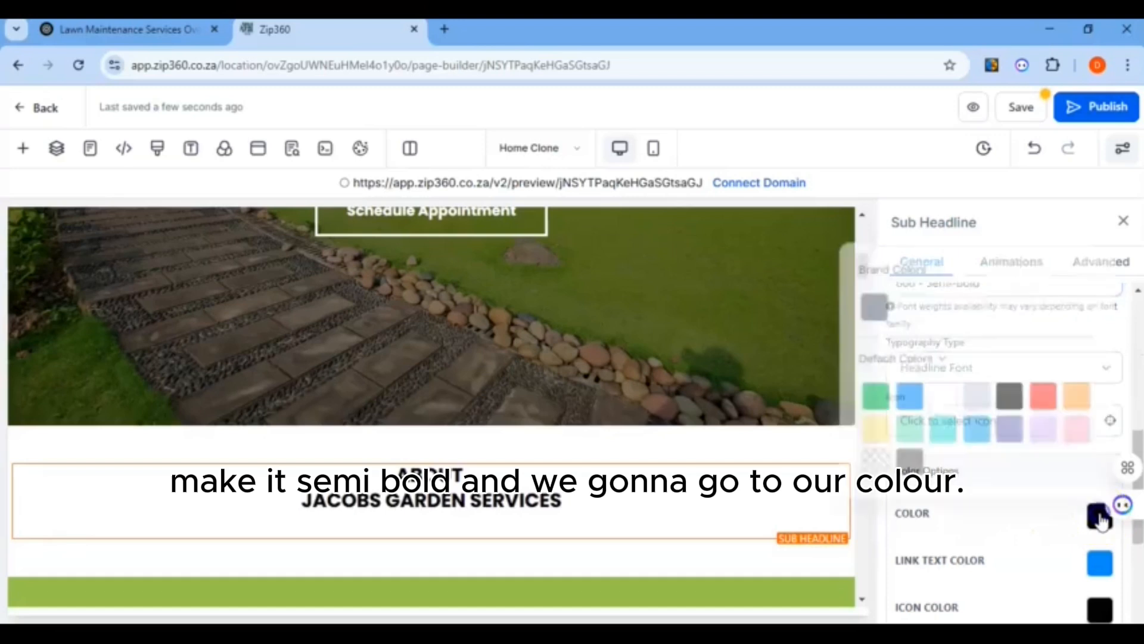
click(842, 352)
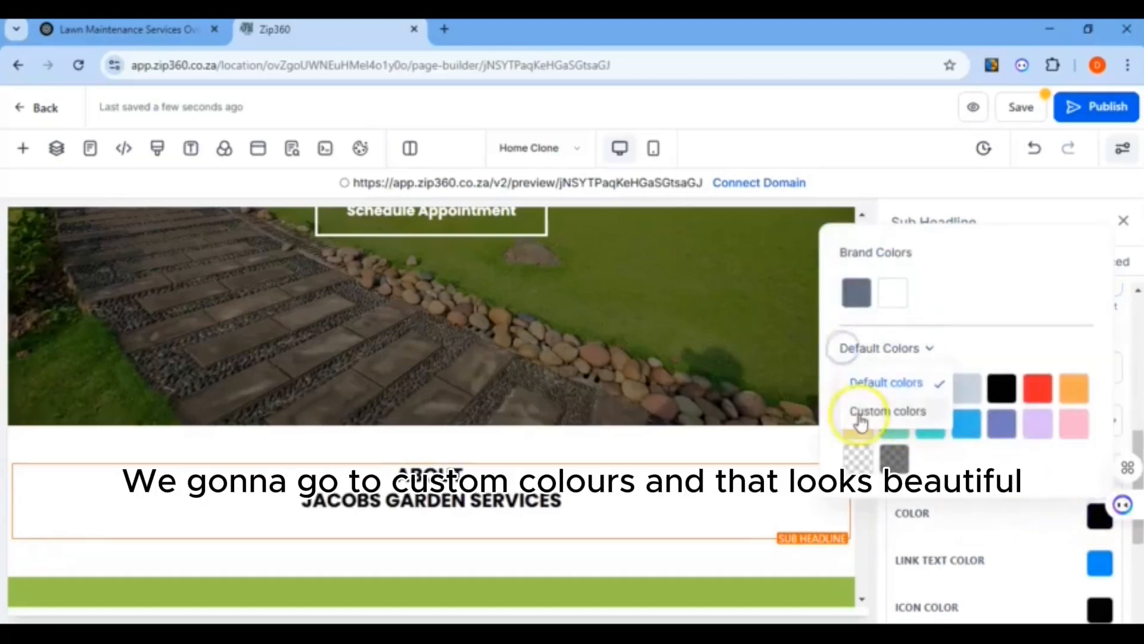
click(867, 417)
click(894, 457)
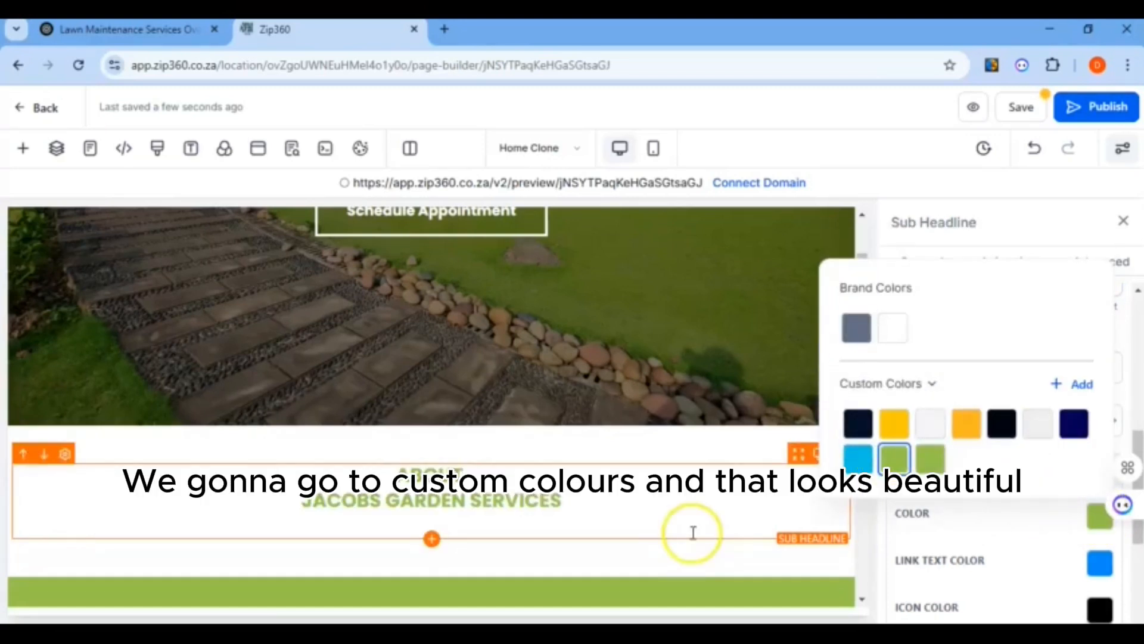
click(858, 146)
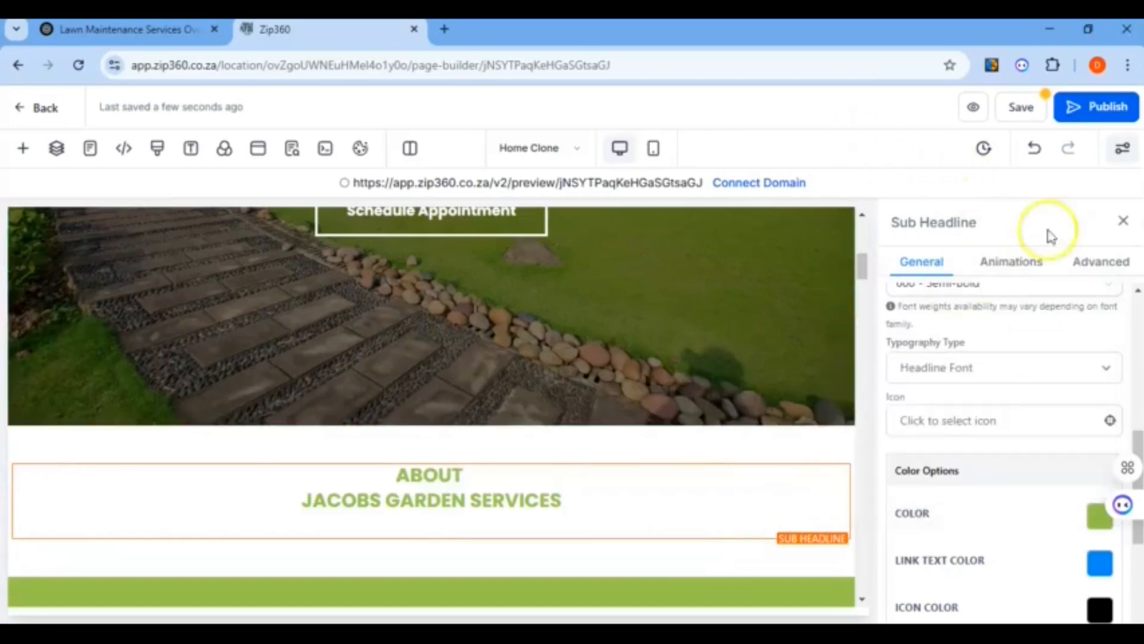
Add a second sub-headline below the About heading and copy the introductory paragraph about the company from the WordPad document
click(432, 538)
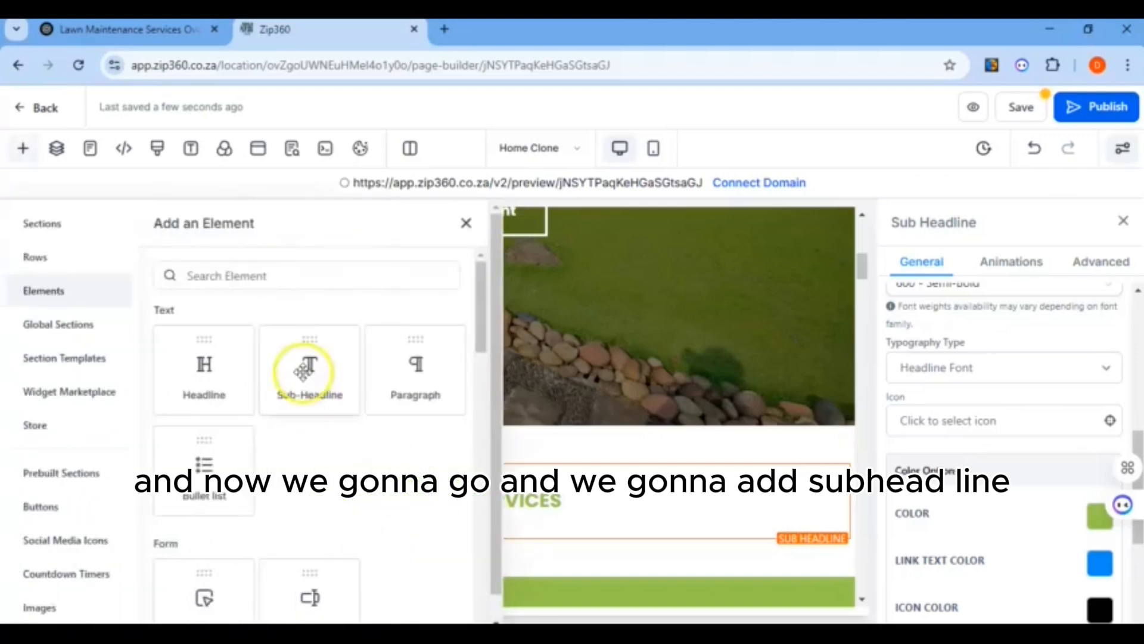
click(307, 372)
click(577, 631)
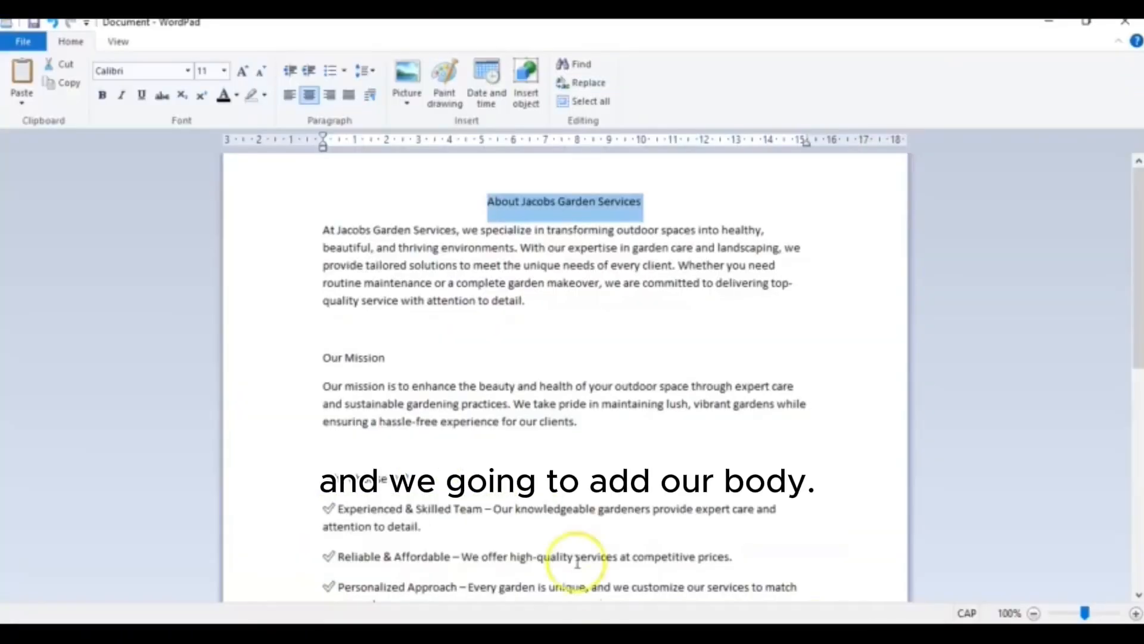
drag(303, 234, 312, 309)
right_click(413, 262)
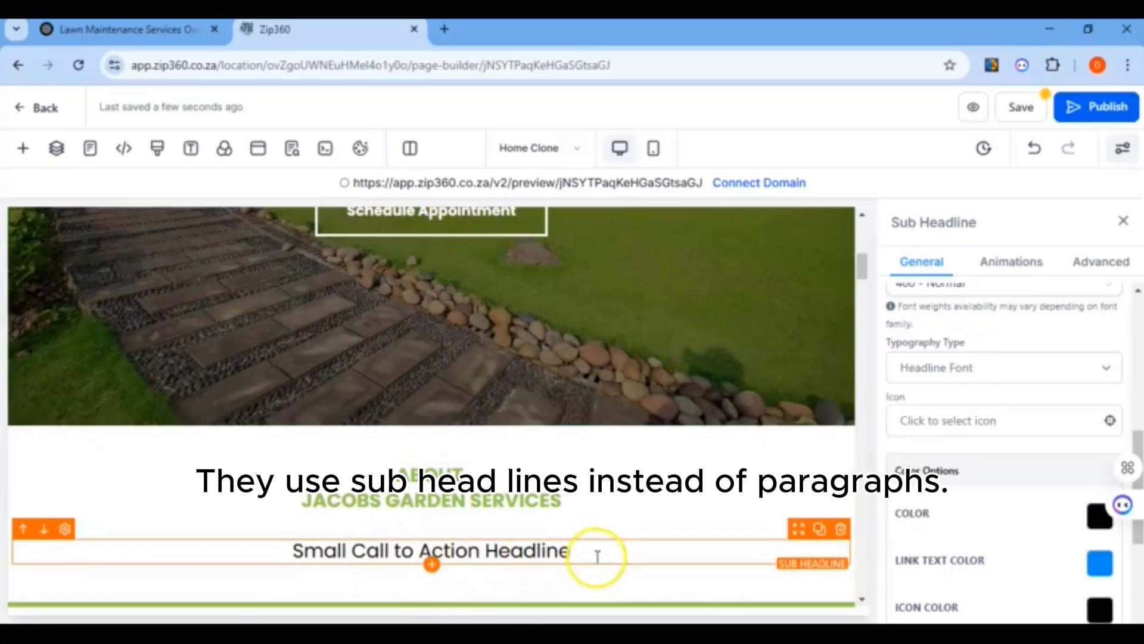
Replace the new sub-headline's placeholder text with the copied paragraph beginning "At Jacobs Garden Services, we specialize"
drag(584, 554, 277, 529)
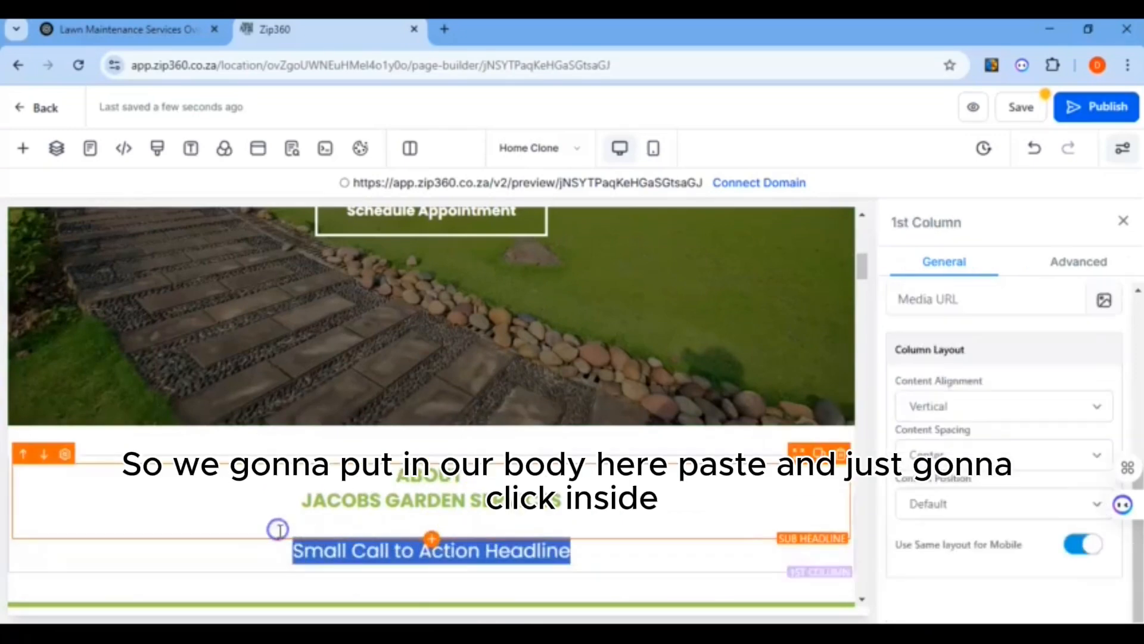
right_click(314, 550)
click(364, 189)
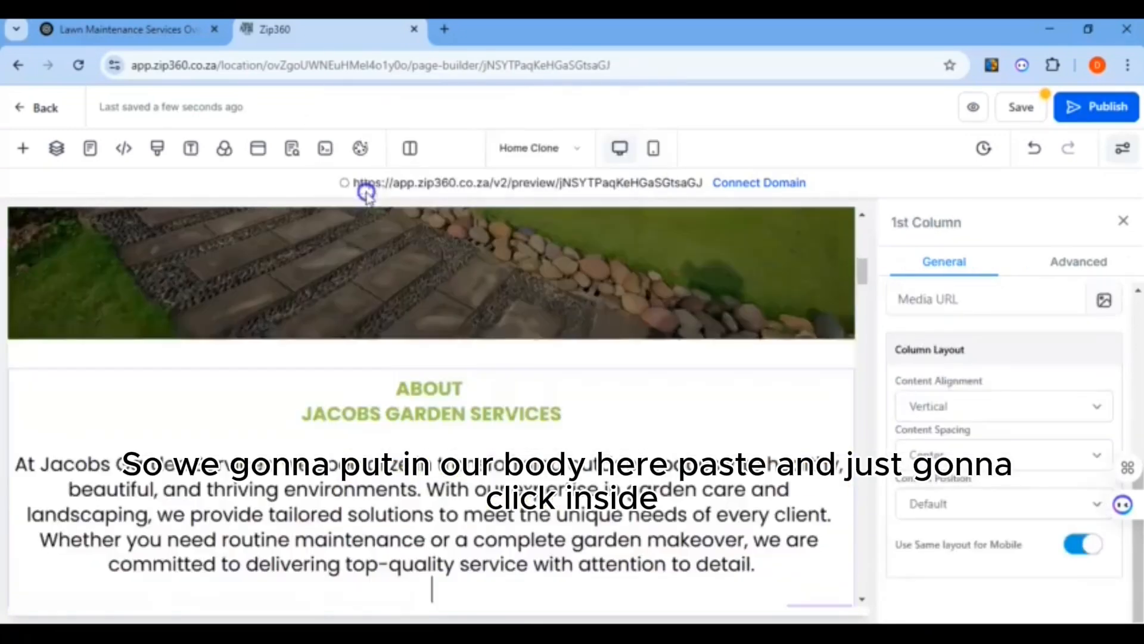
click(767, 567)
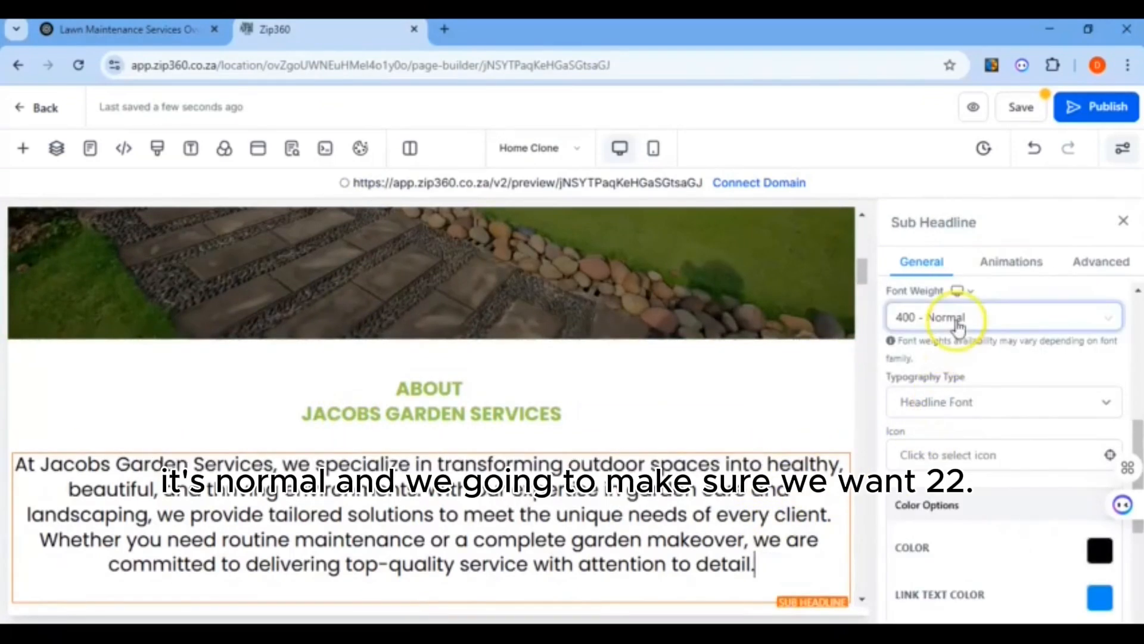
Set the introductory paragraph's font size to 22 px, close its settings and save the page
scroll(939, 415, up, 3)
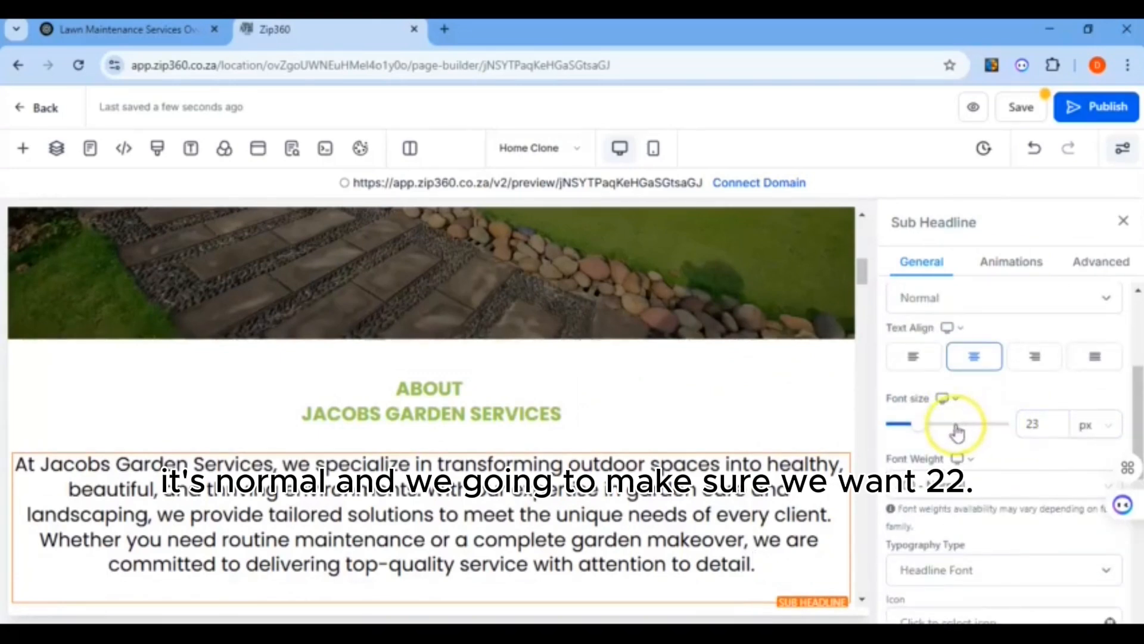
mouse_move(918, 426)
drag(917, 426, 914, 426)
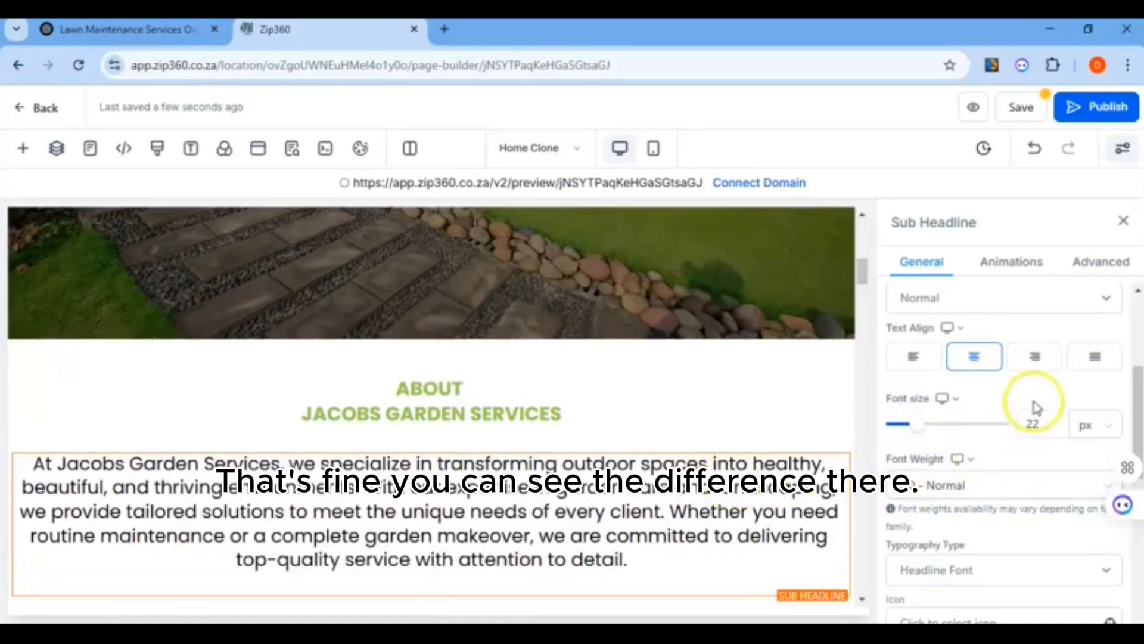
scroll(831, 484, down, 3)
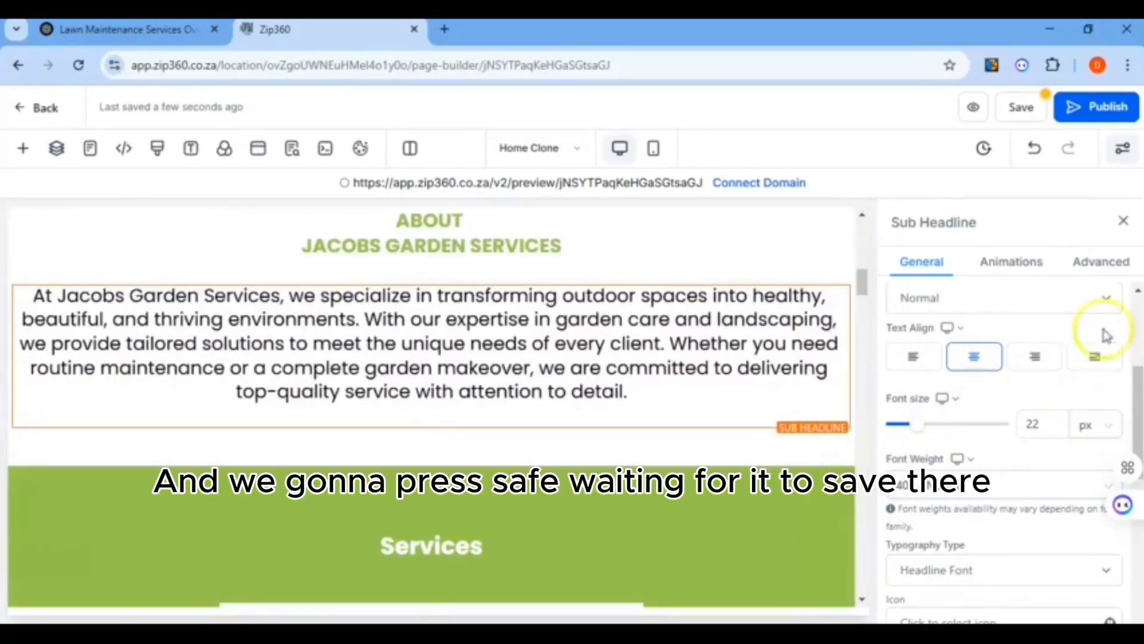
click(1123, 220)
click(1026, 108)
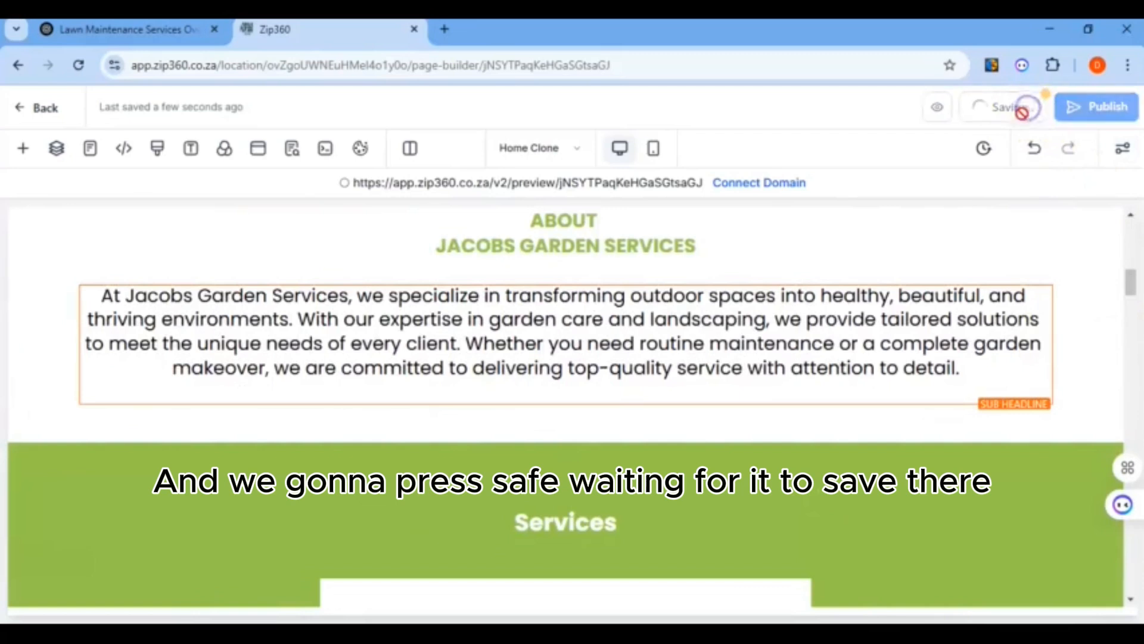
Add a sub-headline below the introductory paragraph and copy the heading "Our Mission" from the WordPad document
click(24, 152)
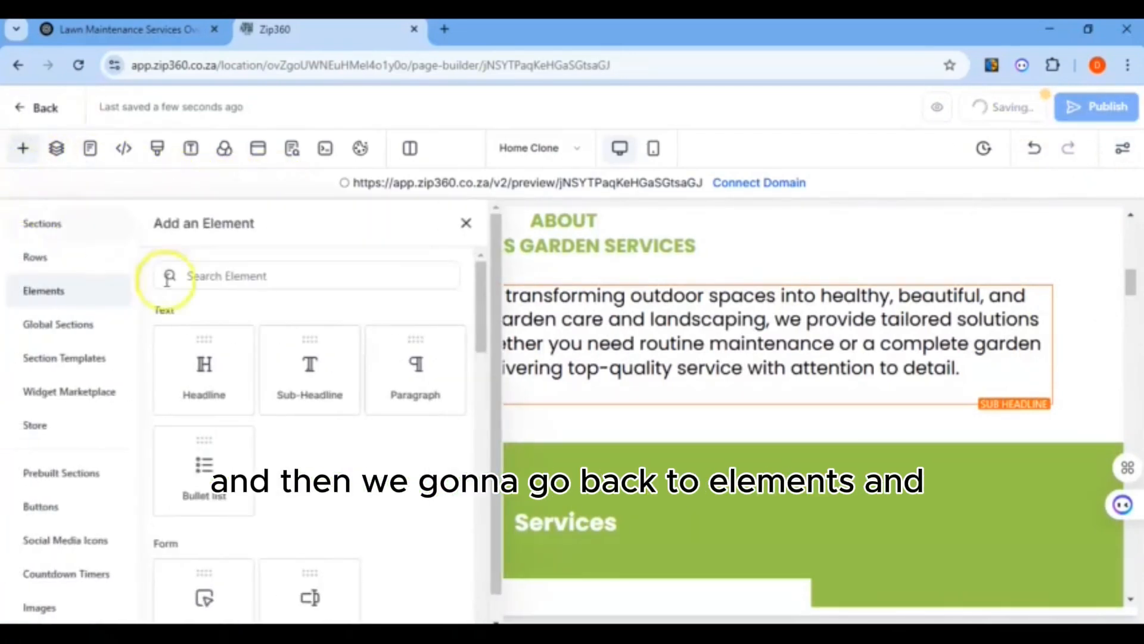
drag(309, 369, 571, 463)
key(alt+Tab)
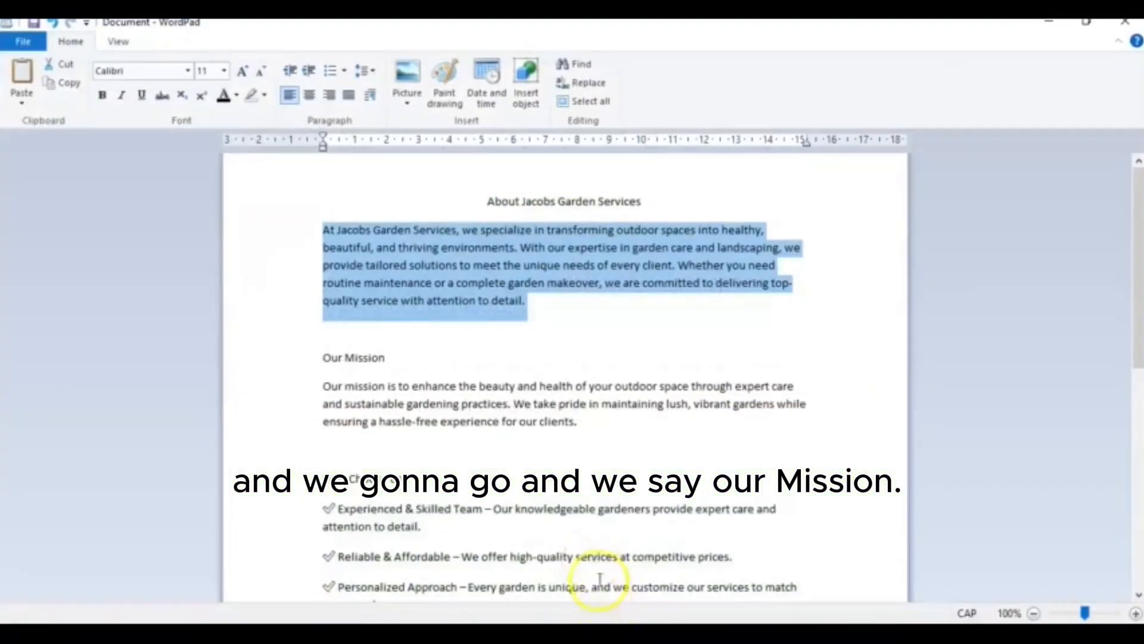
click(314, 360)
right_click(330, 366)
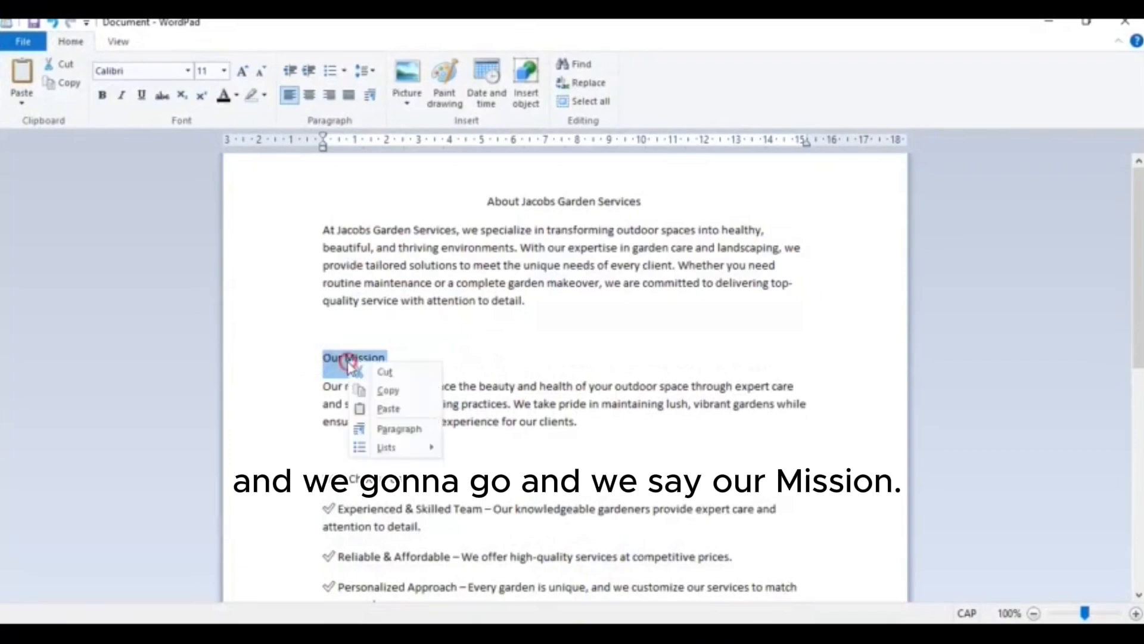
click(352, 388)
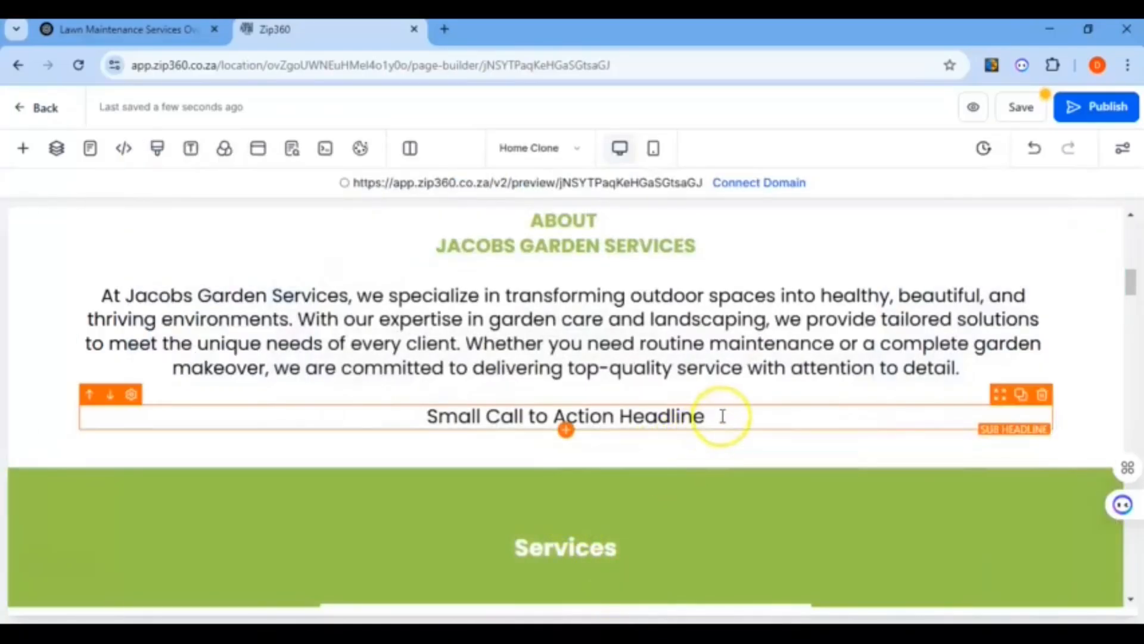
Replace the new sub-headline's placeholder text with the copied "Our Mission" and set its text transformation to Uppercase
drag(680, 416, 422, 415)
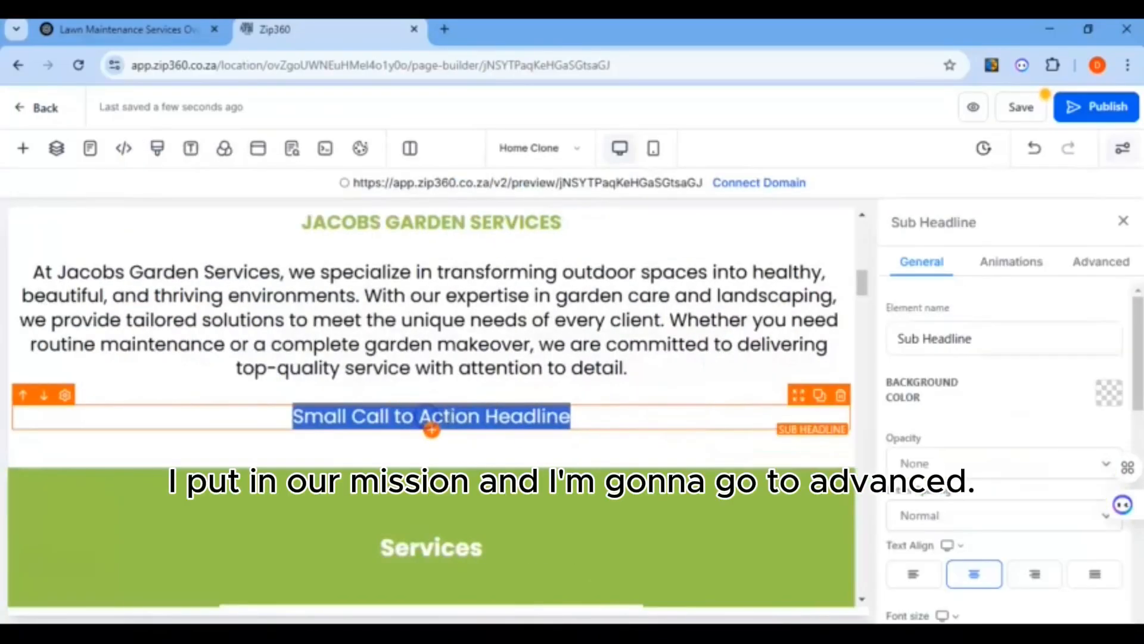
right_click(451, 416)
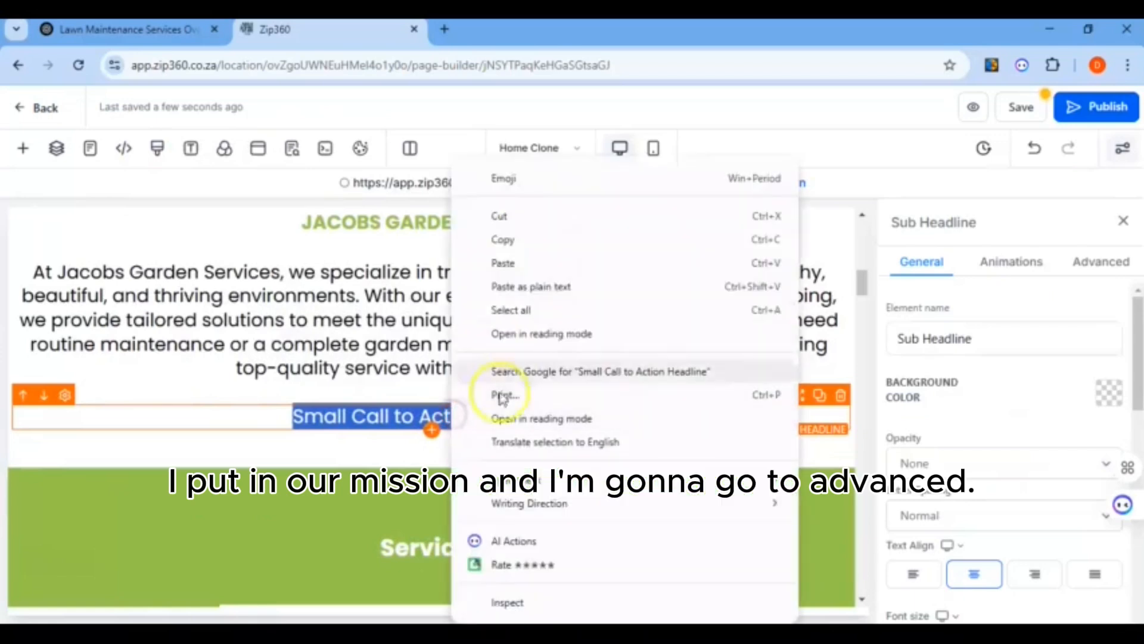
click(505, 264)
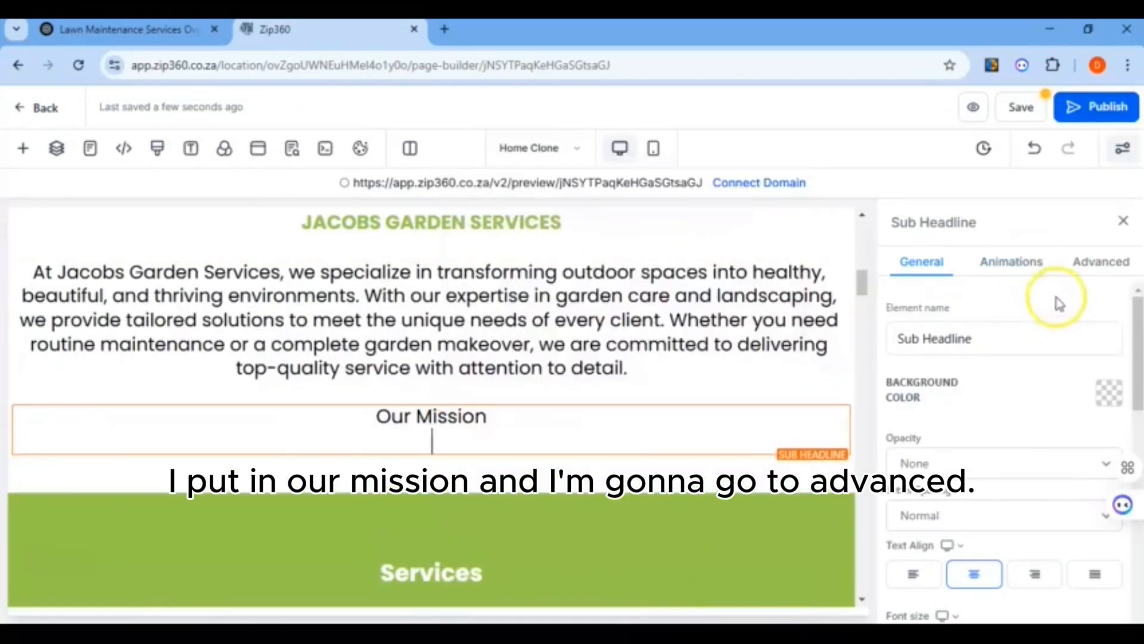
click(1103, 271)
scroll(975, 468, down, 3)
click(939, 502)
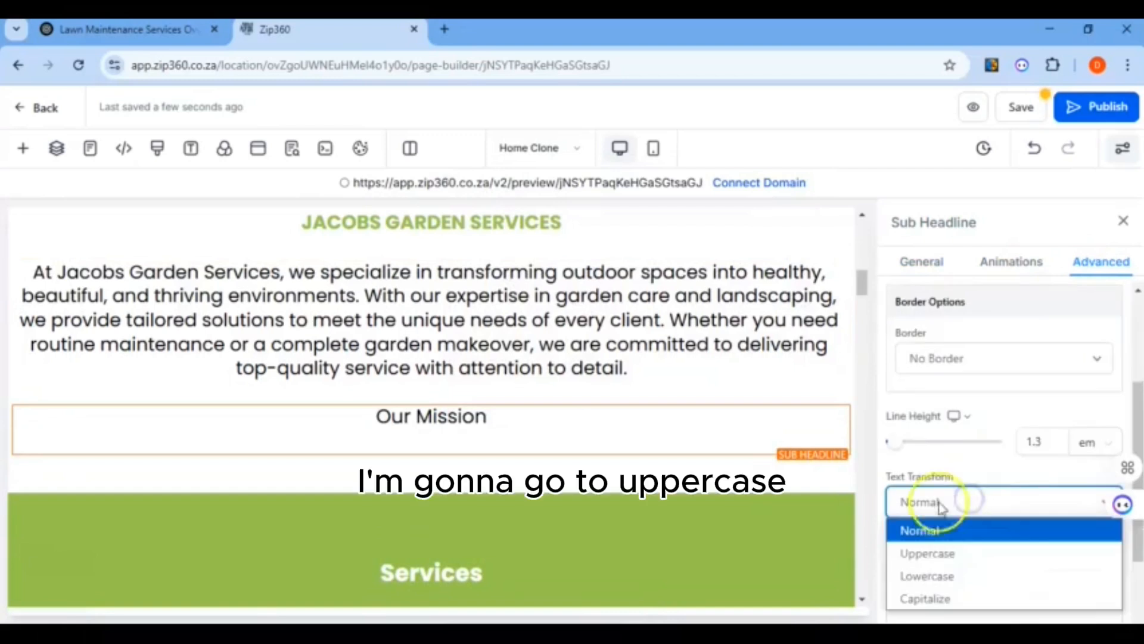
click(928, 553)
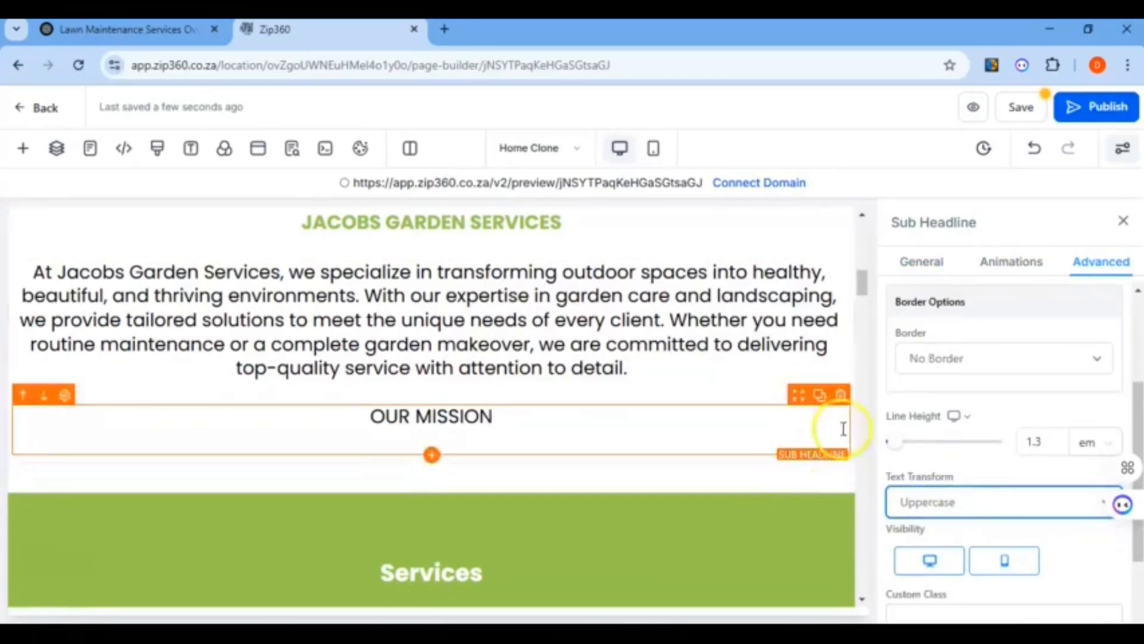
Set the Our Mission heading's text colour to the light green from the custom colours and its font weight to 600 - Semi-Bold
click(928, 265)
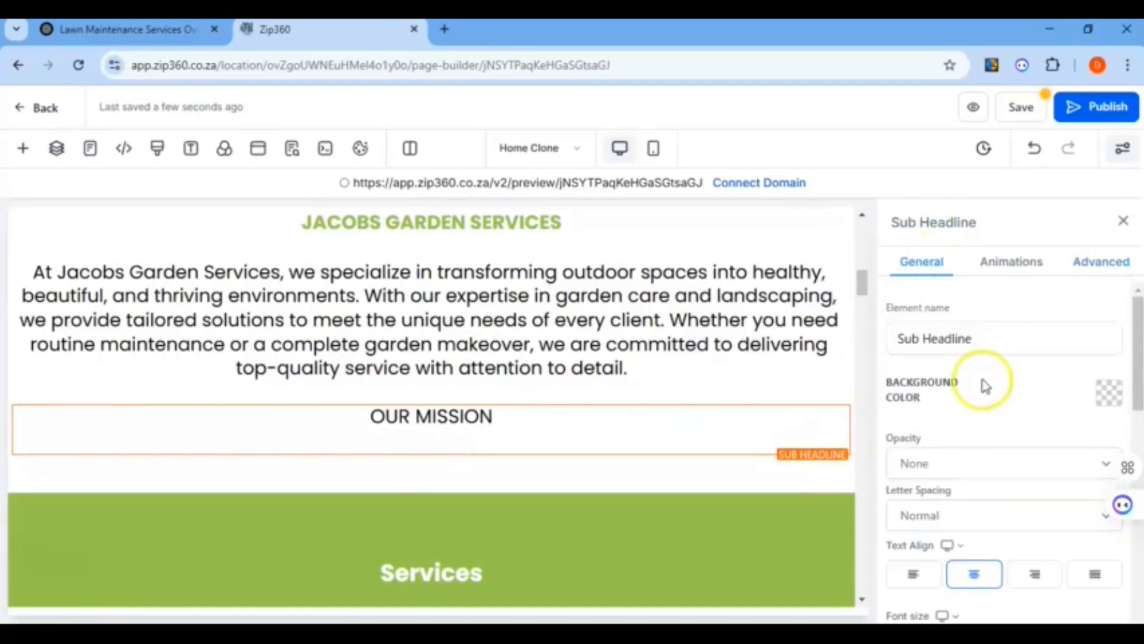
scroll(983, 383, down, 5)
scroll(984, 384, down, 1)
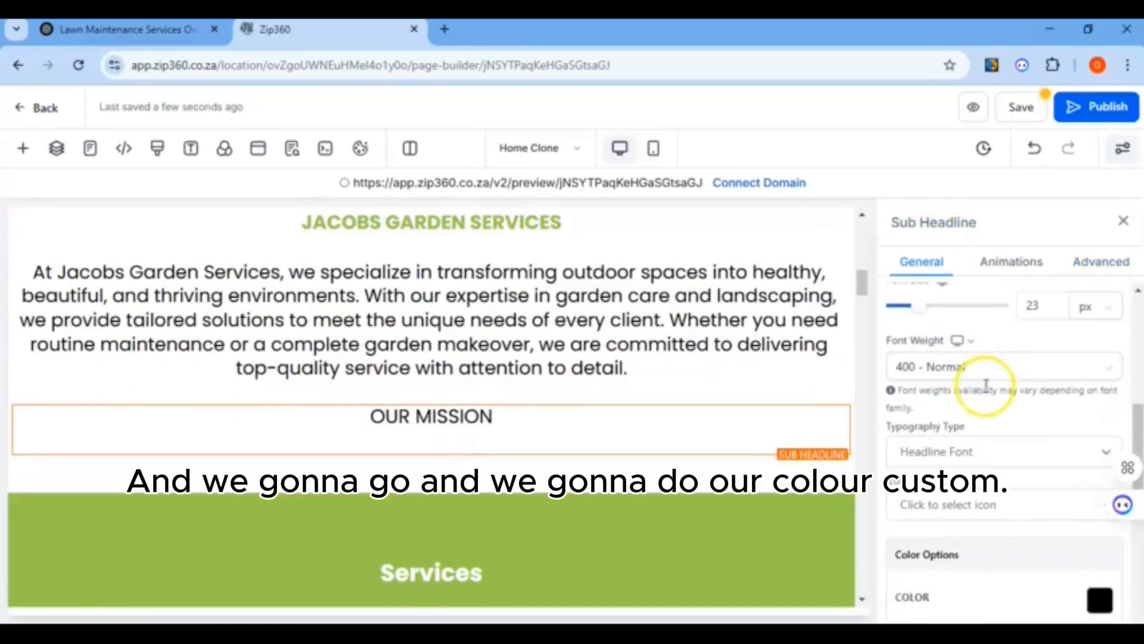
click(1096, 598)
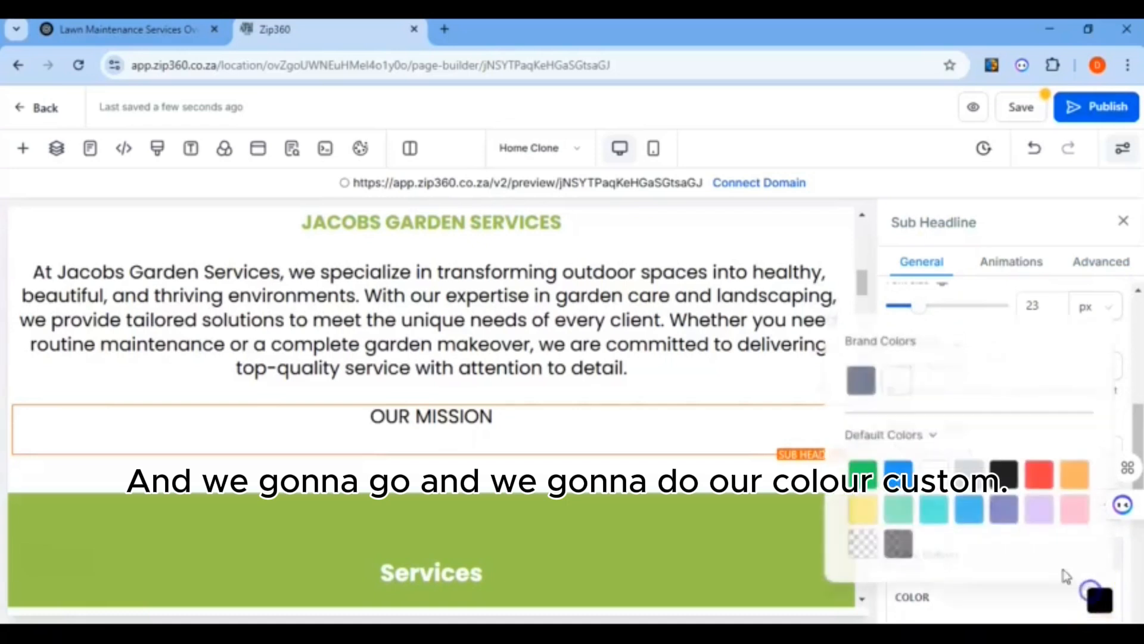
click(873, 468)
click(888, 529)
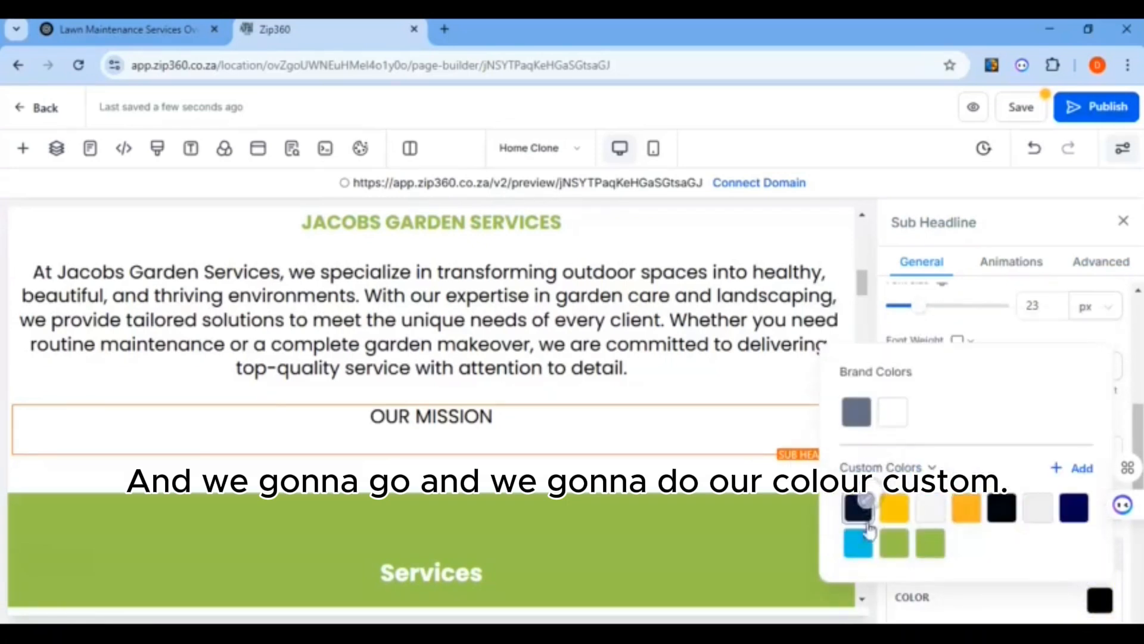
click(894, 545)
click(934, 367)
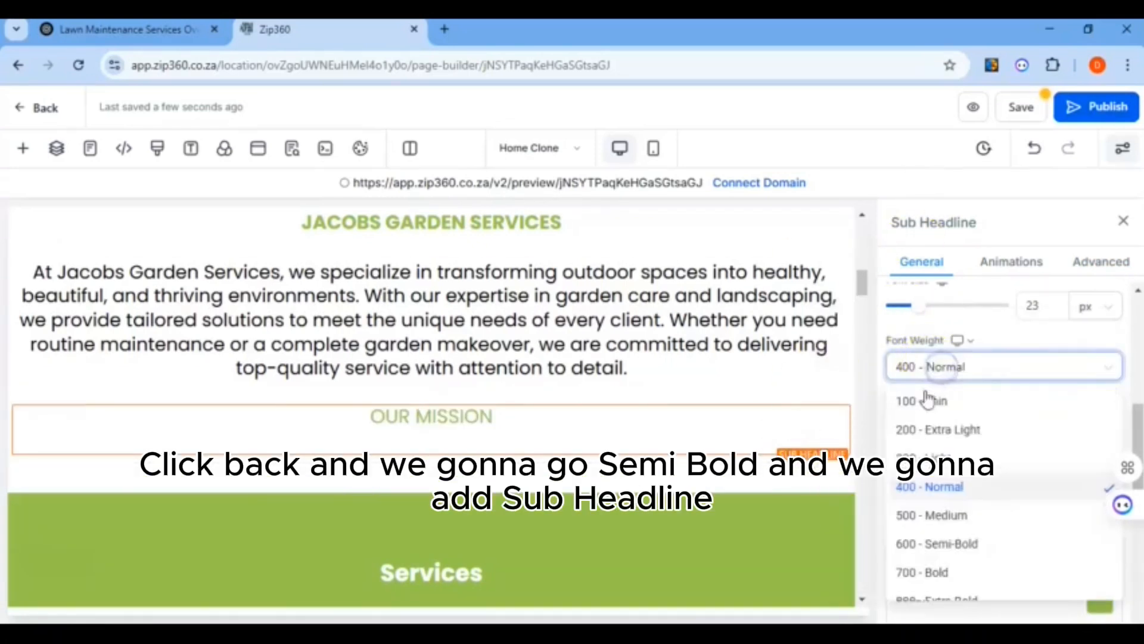
click(933, 545)
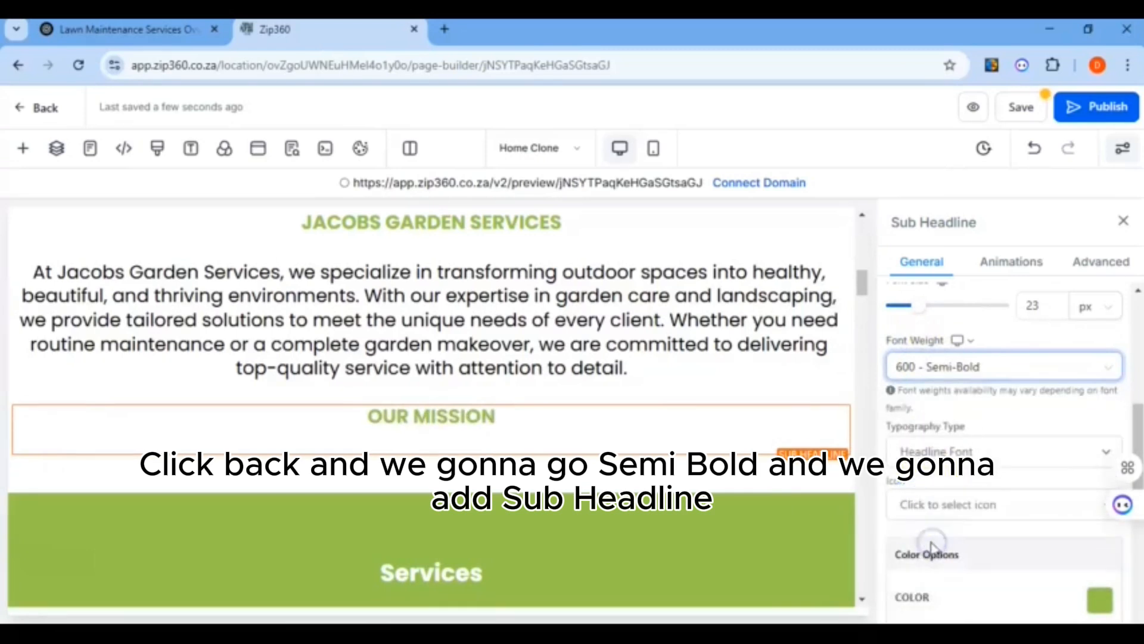
Add a sub-headline below the Our Mission heading and copy the mission paragraph from the WordPad document
click(429, 455)
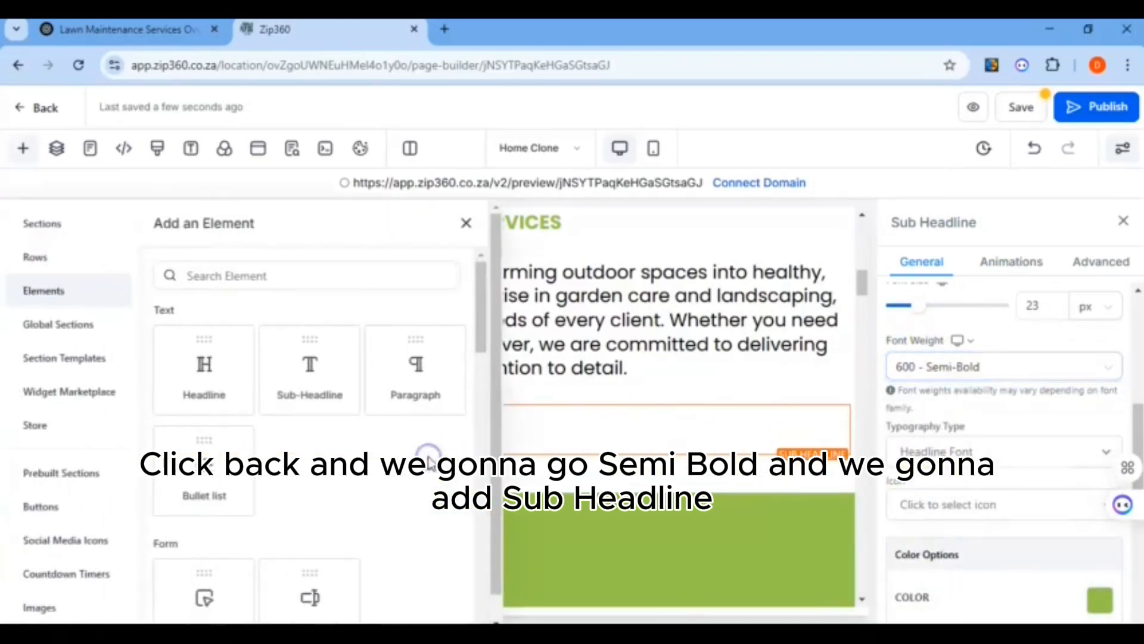
click(310, 391)
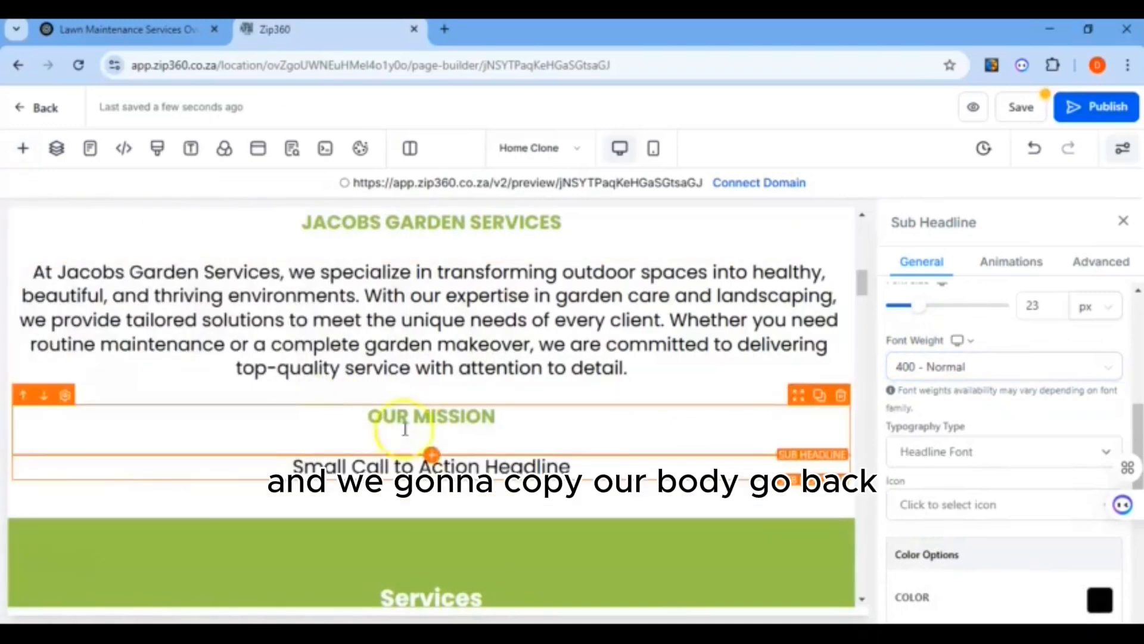
click(654, 629)
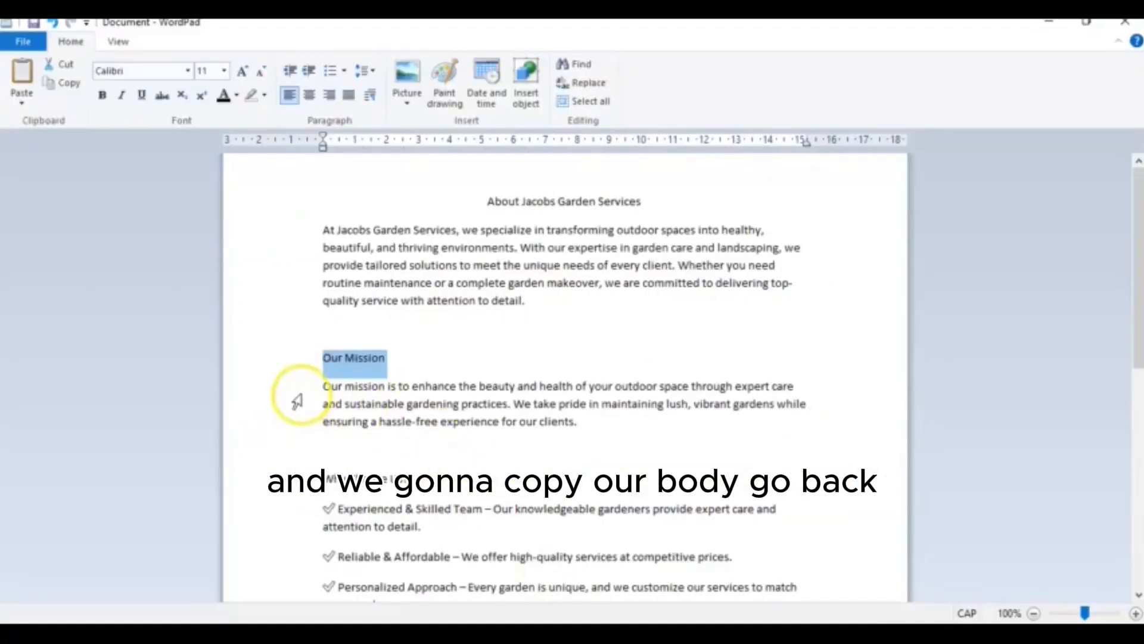
drag(307, 387, 311, 417)
right_click(391, 406)
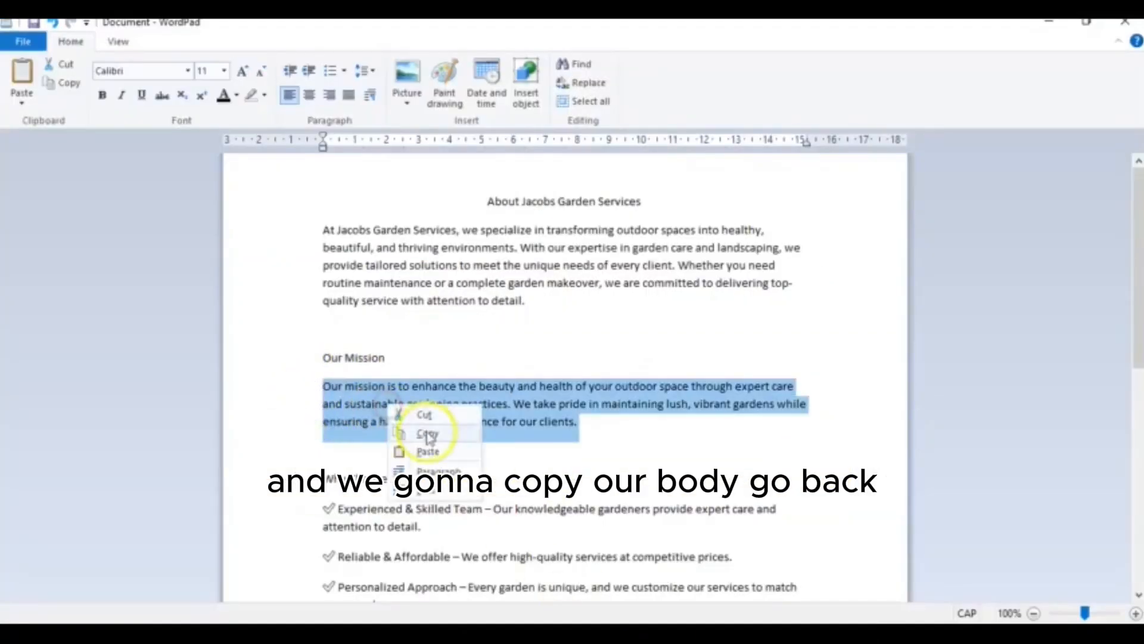
click(429, 434)
key(alt+Tab)
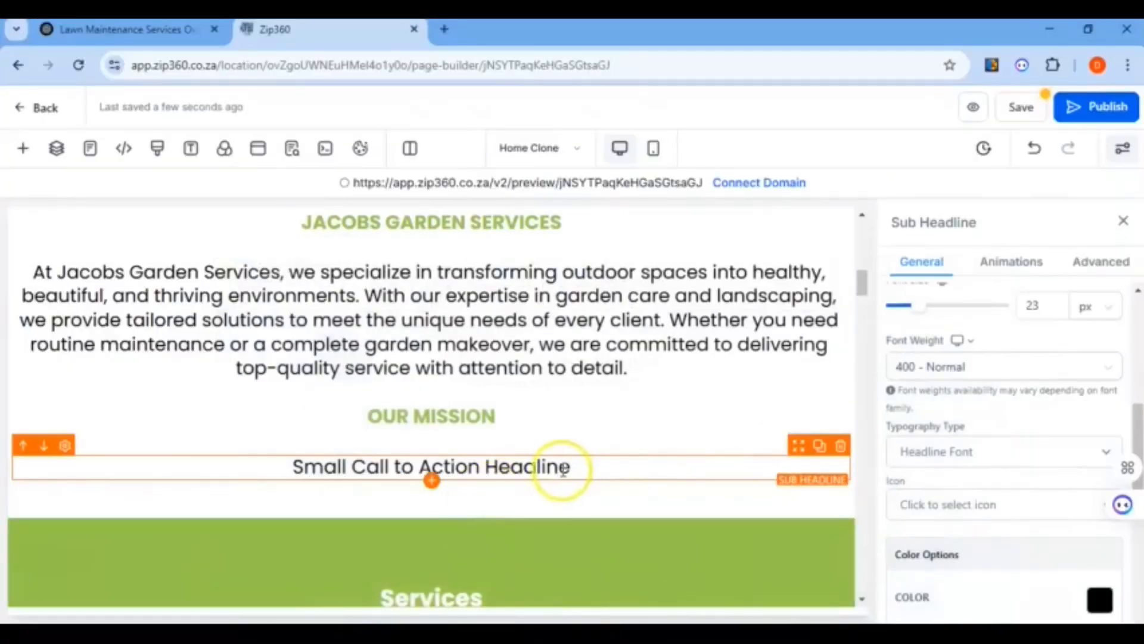
Replace the placeholder text below the Our Mission heading with the copied paragraph beginning "Our mission is to enhance"
drag(570, 469, 301, 467)
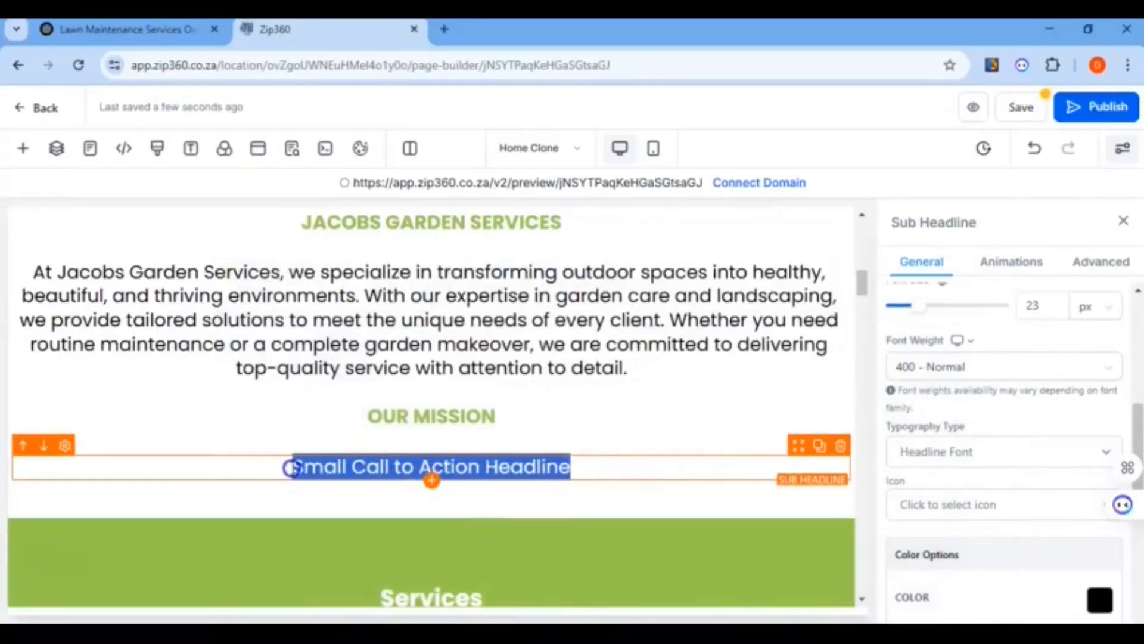
right_click(305, 467)
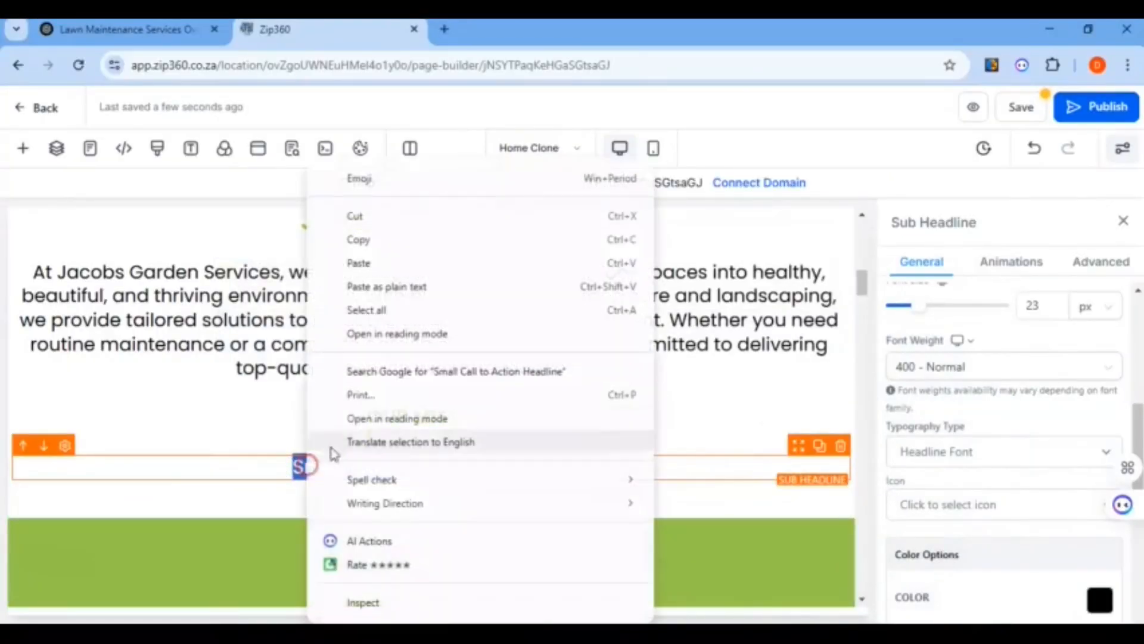
click(360, 261)
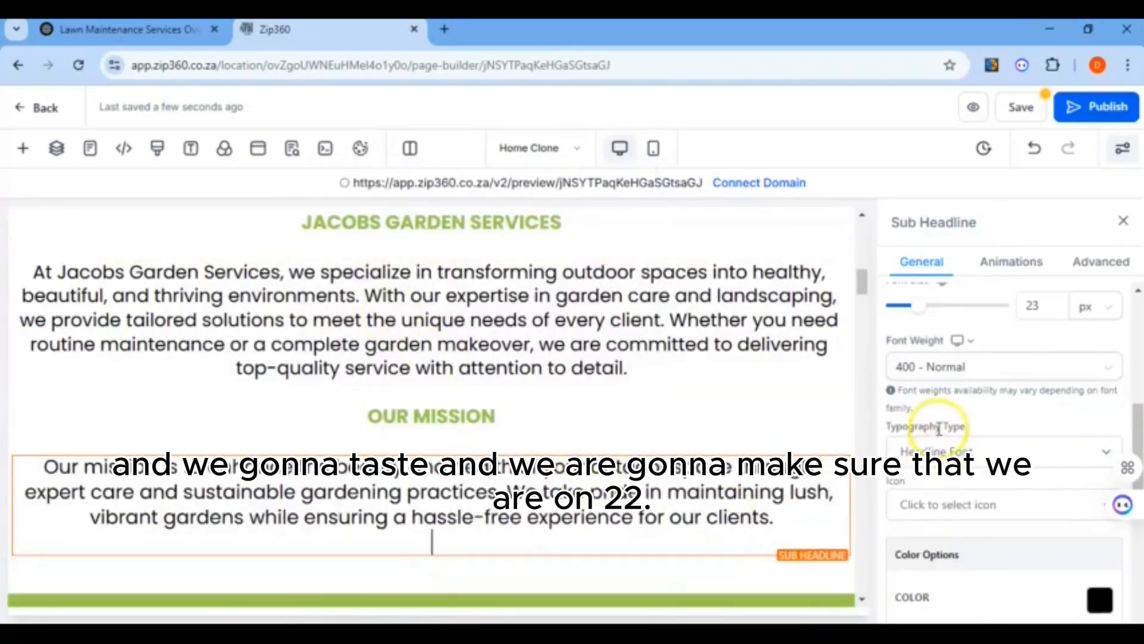
Set the mission paragraph's font size to 22 px and save the page
click(923, 309)
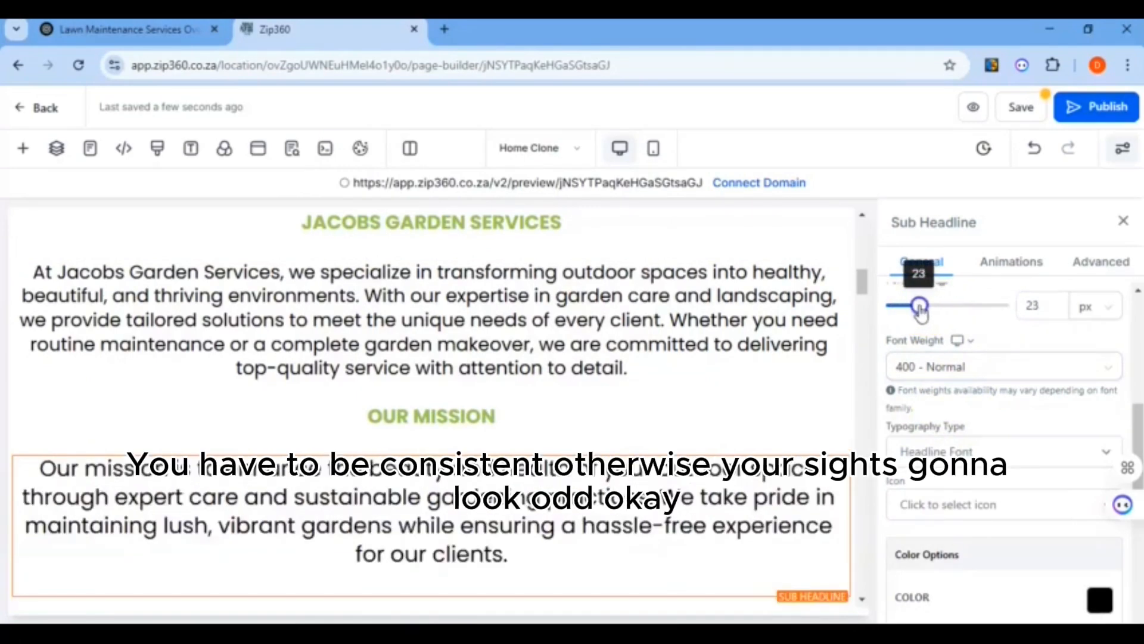
drag(919, 311, 921, 311)
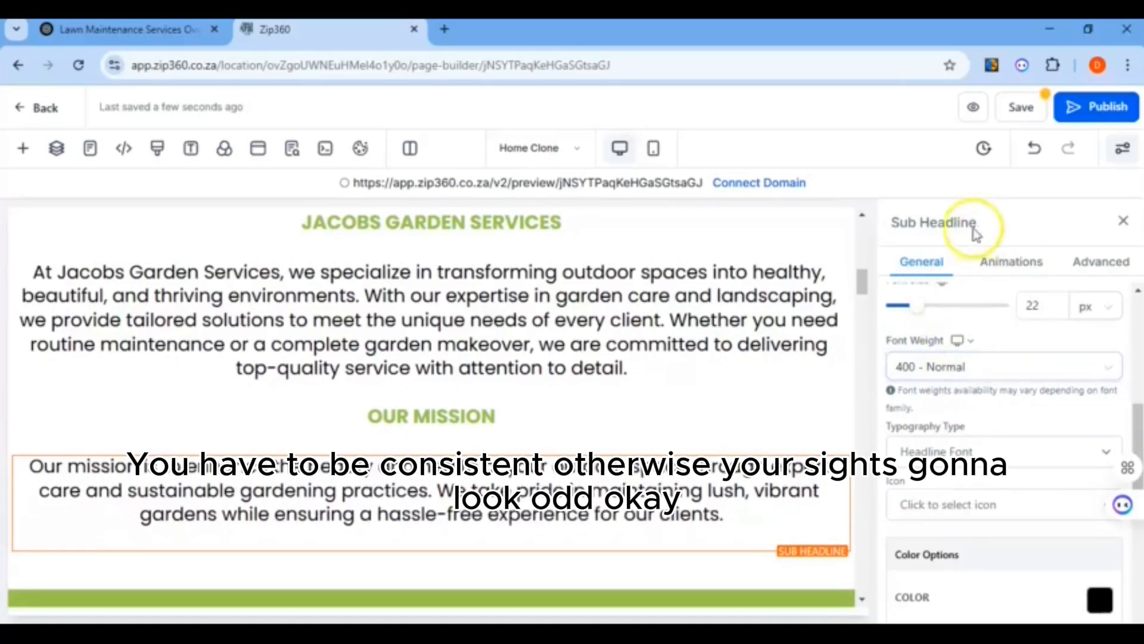
click(1015, 107)
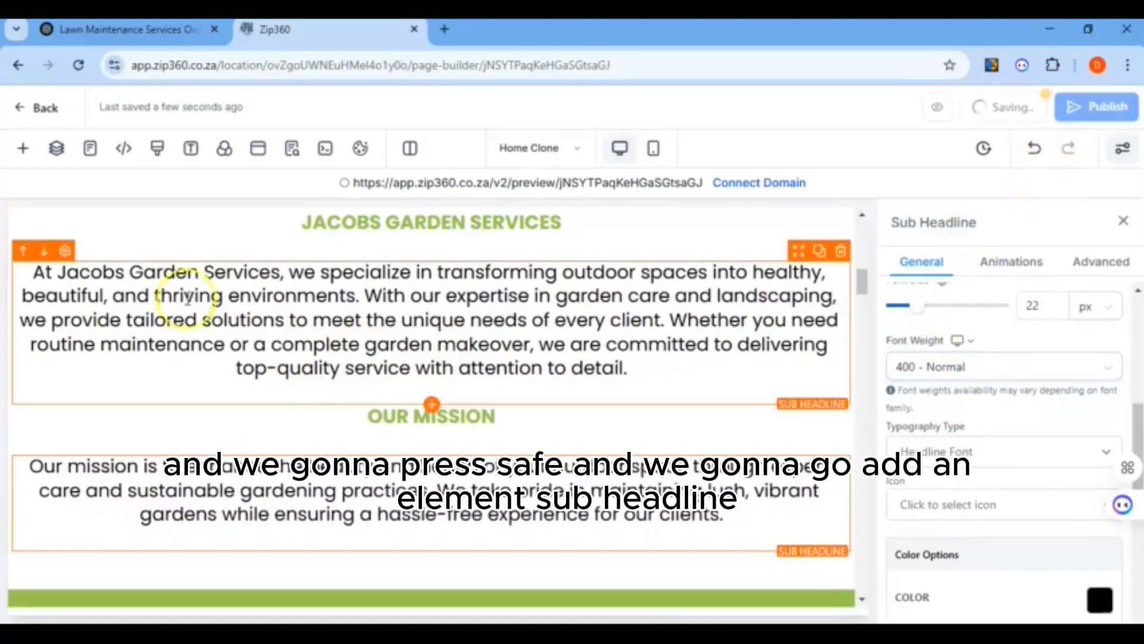
Add a sub-headline below the mission paragraph and copy the heading "Why Choose Us?" from the WordPad document
click(26, 153)
click(76, 293)
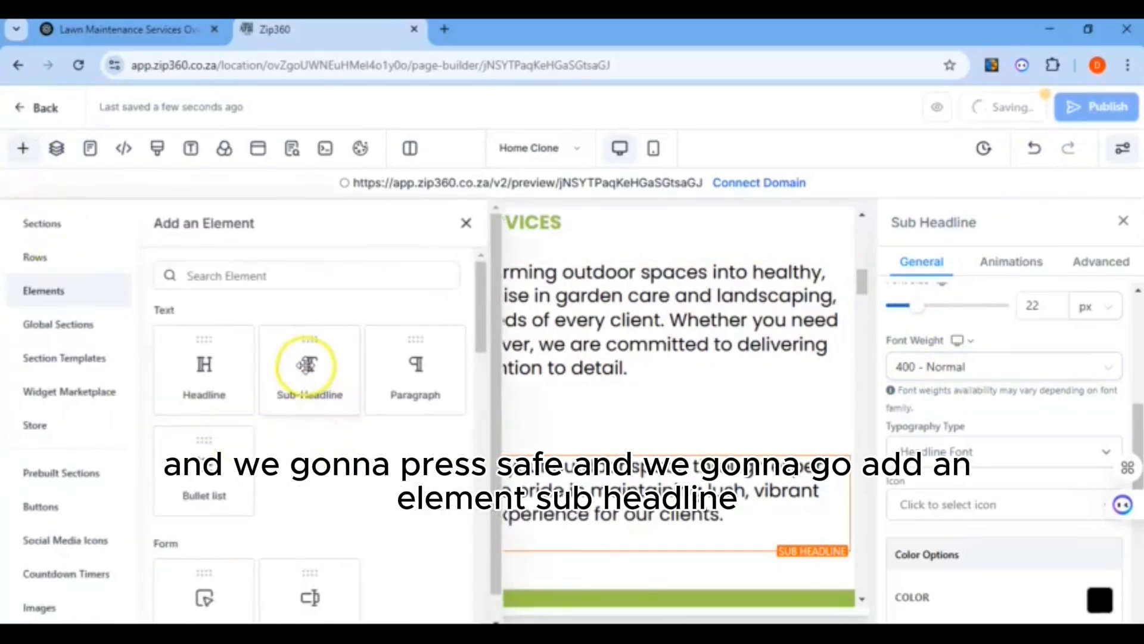
drag(306, 365, 429, 583)
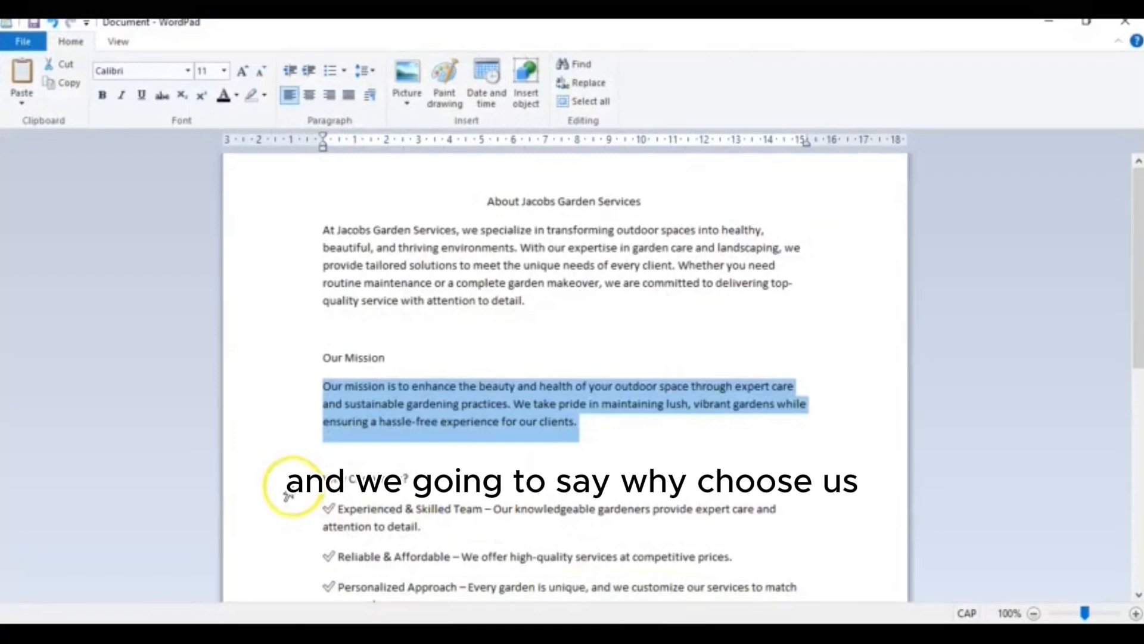
click(289, 489)
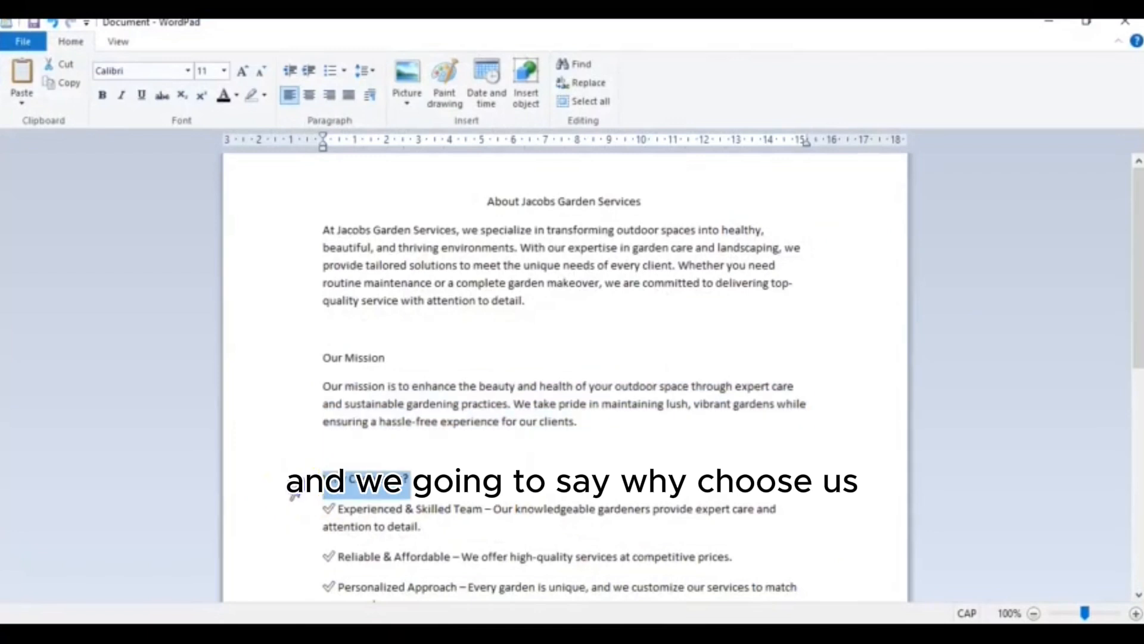
right_click(372, 493)
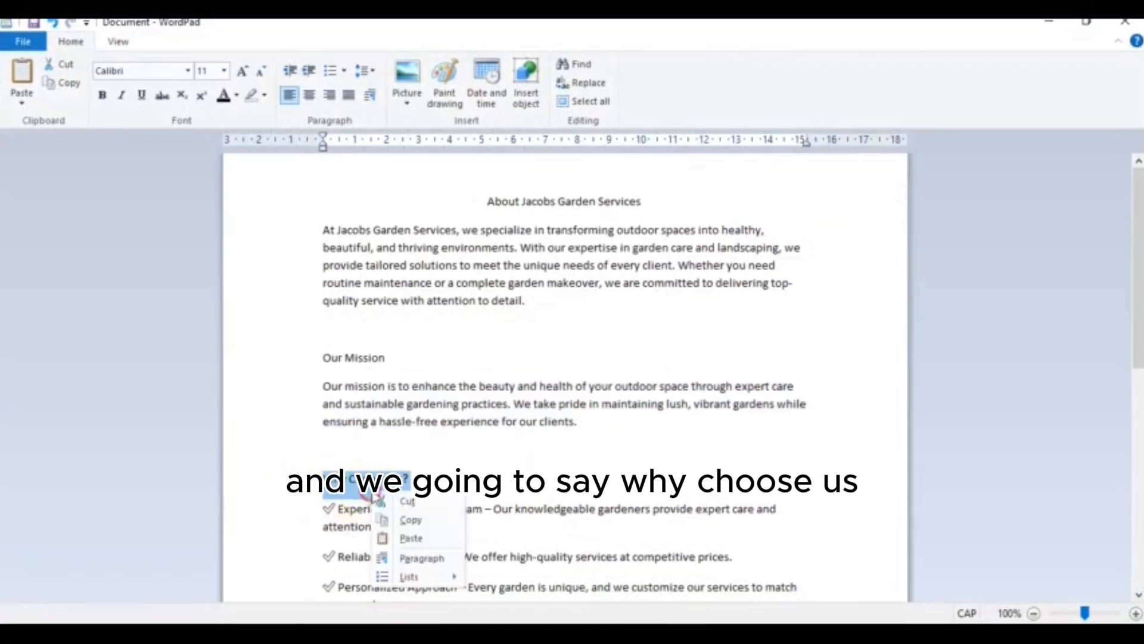
click(411, 521)
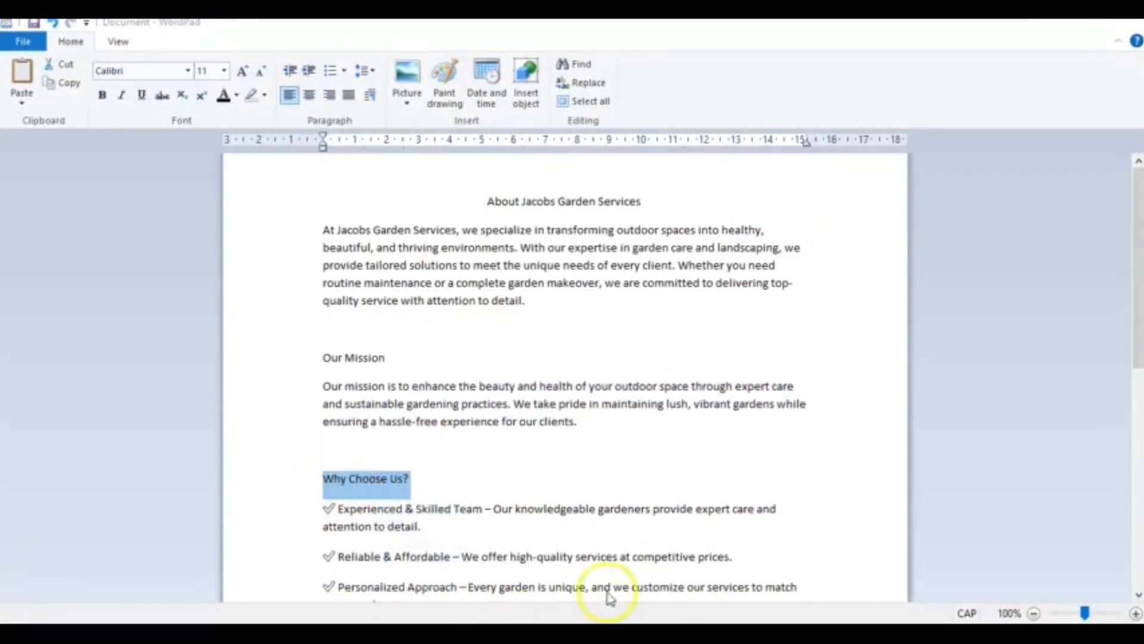
Replace the placeholder text below the mission paragraph with the copied heading "Why Choose Us?"
click(605, 633)
drag(591, 537, 300, 516)
right_click(337, 533)
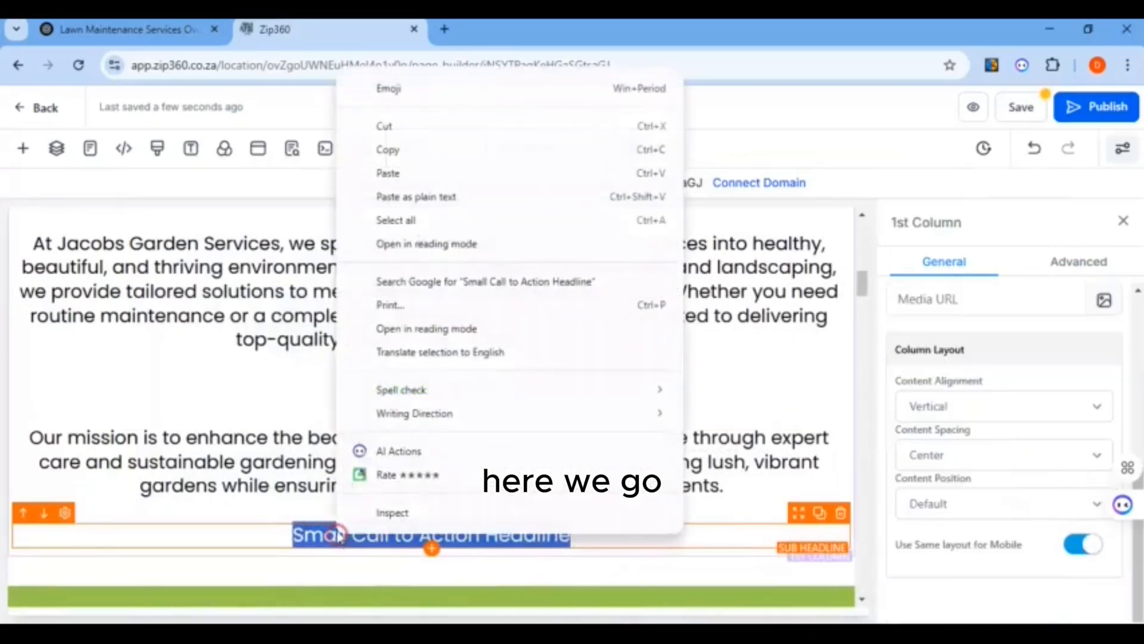
click(410, 172)
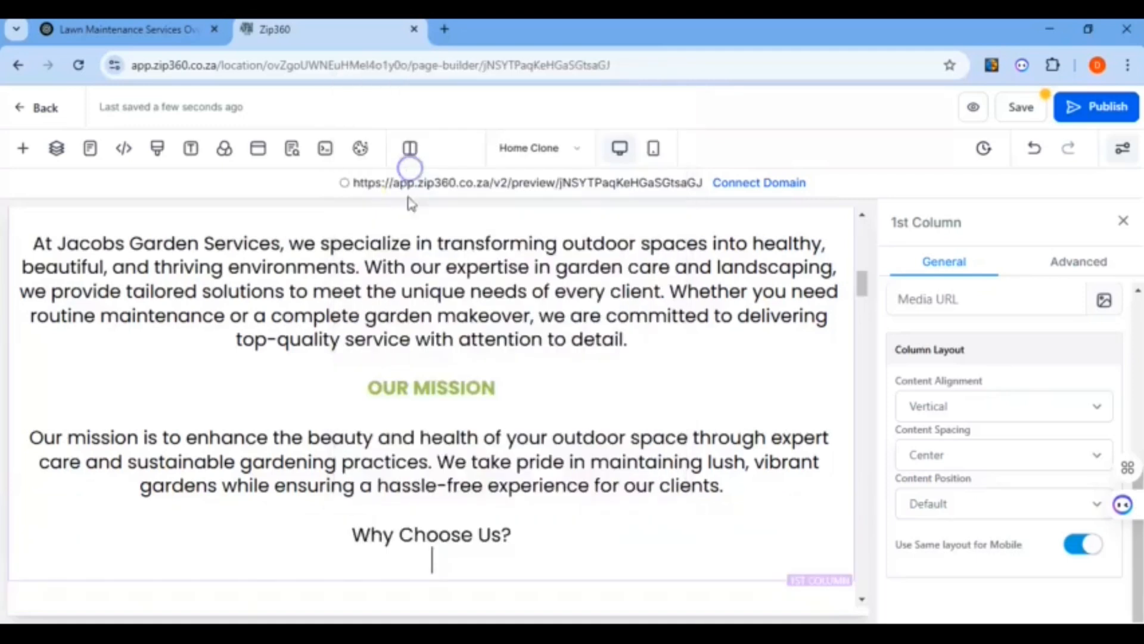
Set the text transform of the "Why Choose Us?" heading to Uppercase
click(1088, 262)
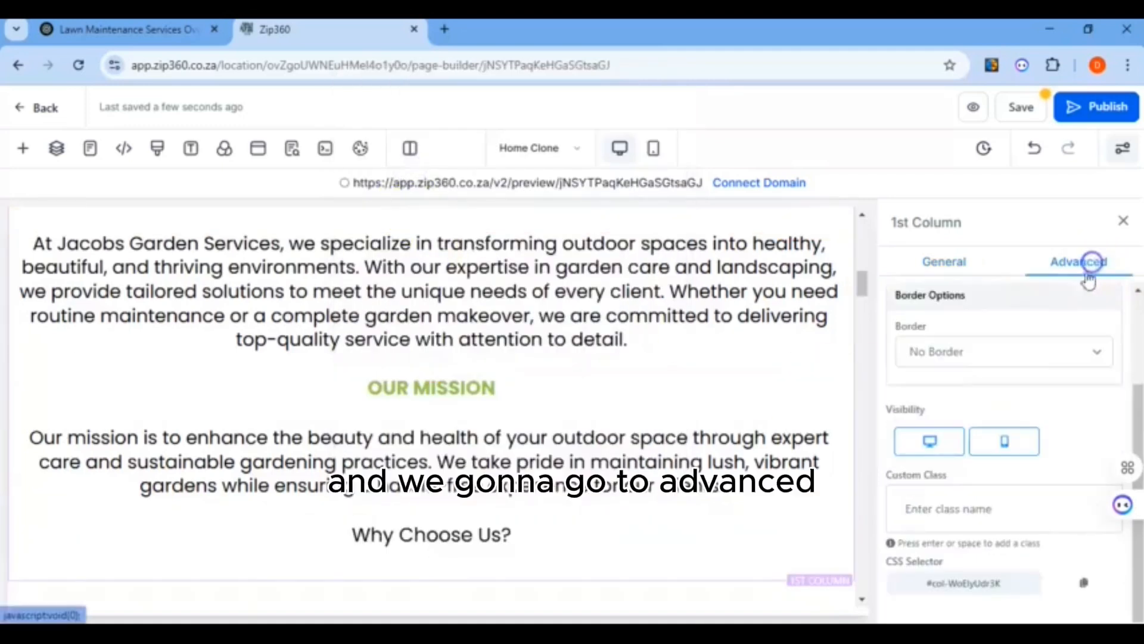
click(1098, 263)
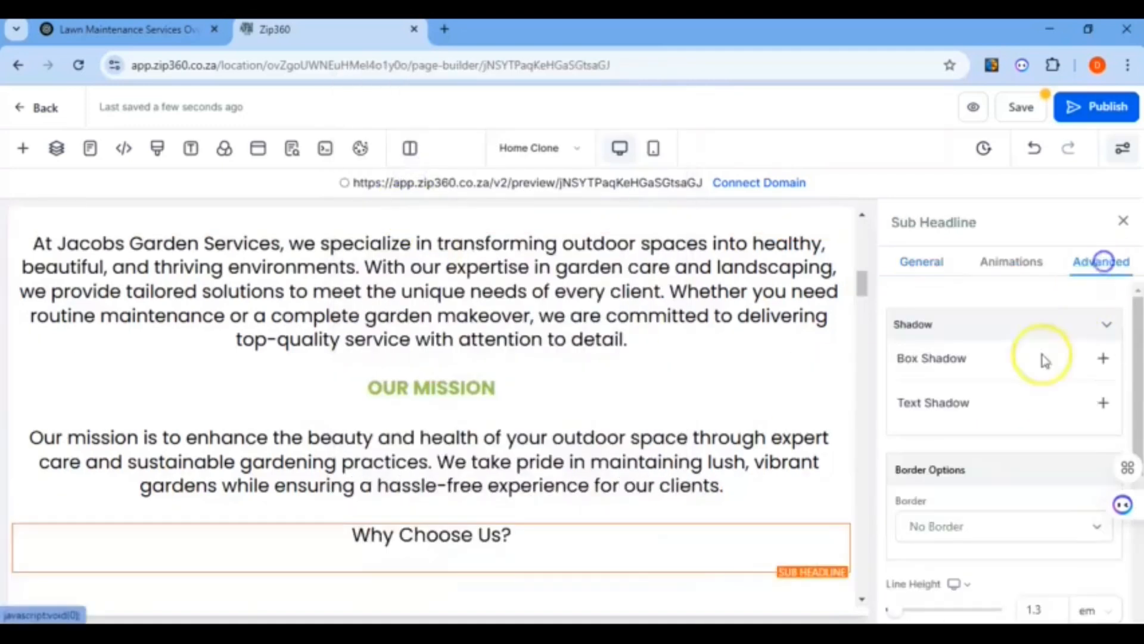
scroll(989, 471, down, 3)
click(980, 511)
click(931, 553)
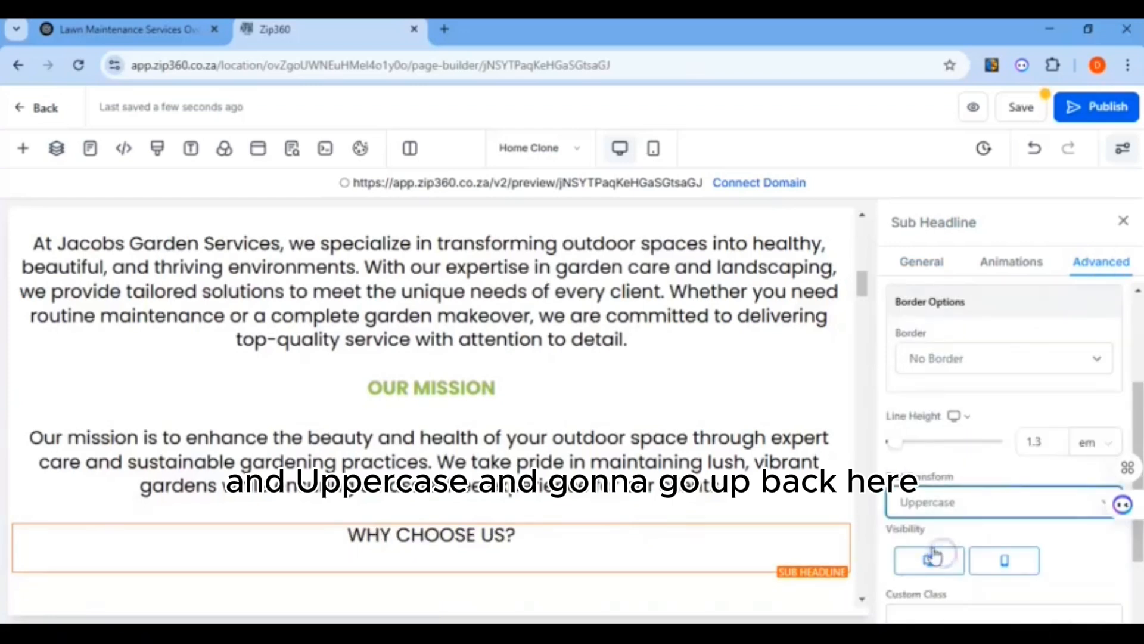
click(929, 187)
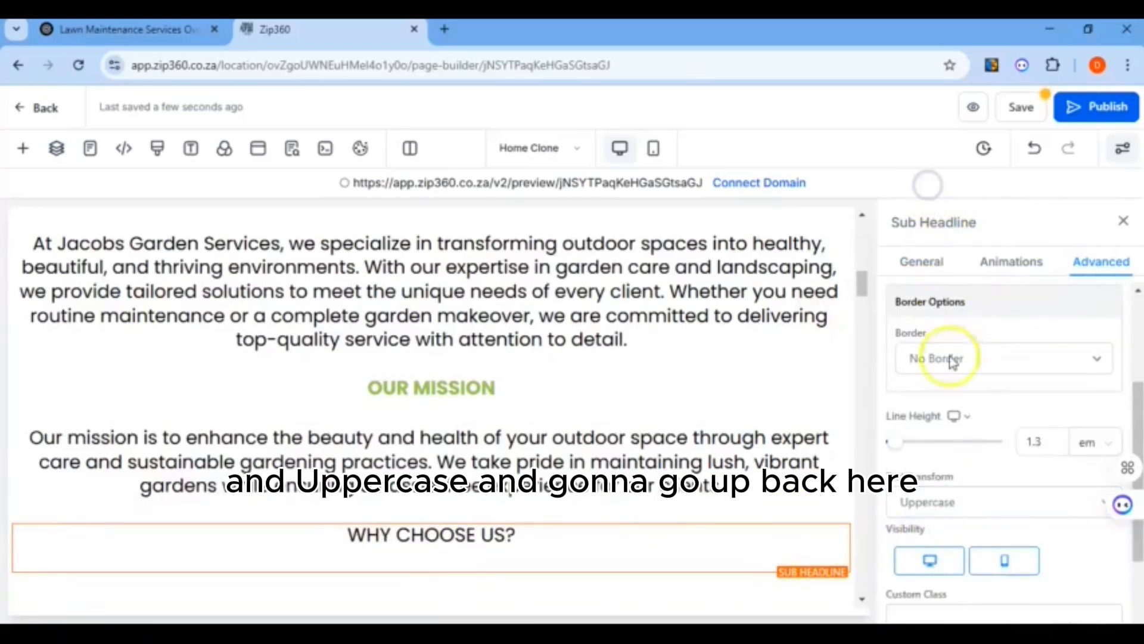
scroll(945, 455, up, 3)
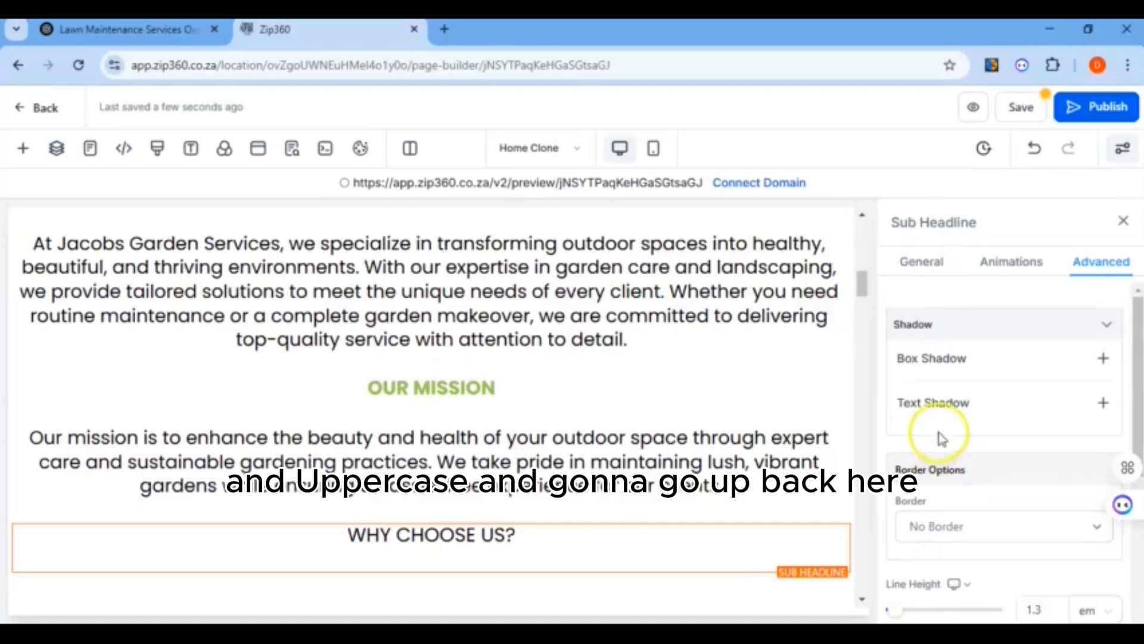
Set the "Why Choose Us?" heading's font weight to 600 - Semi-Bold, matching the Our Mission heading
click(934, 263)
scroll(933, 411, down, 5)
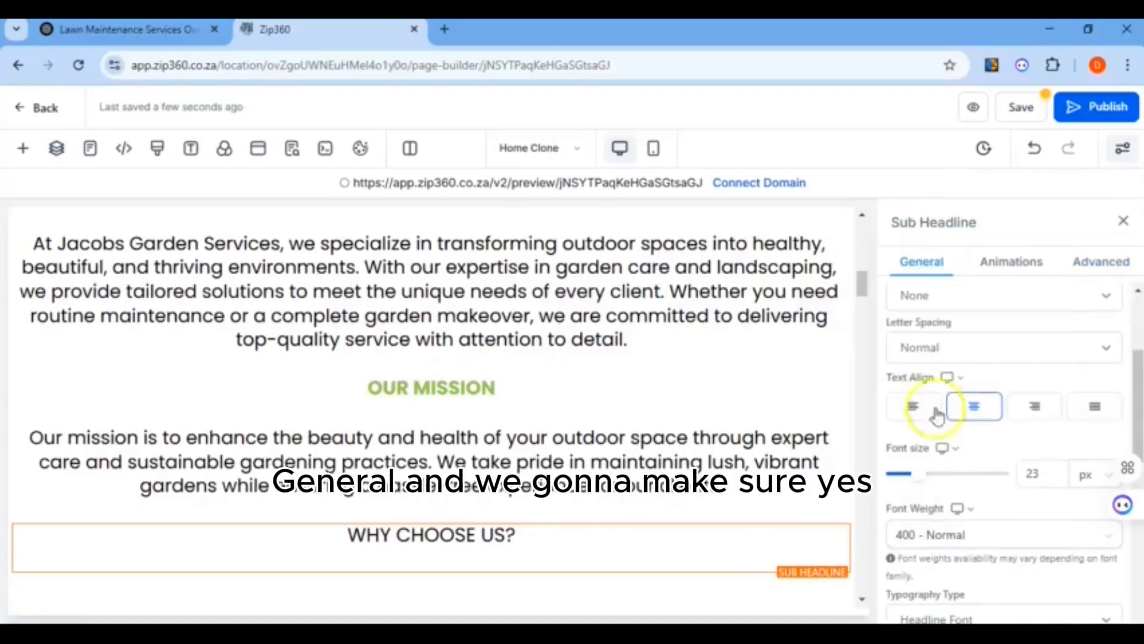
click(735, 399)
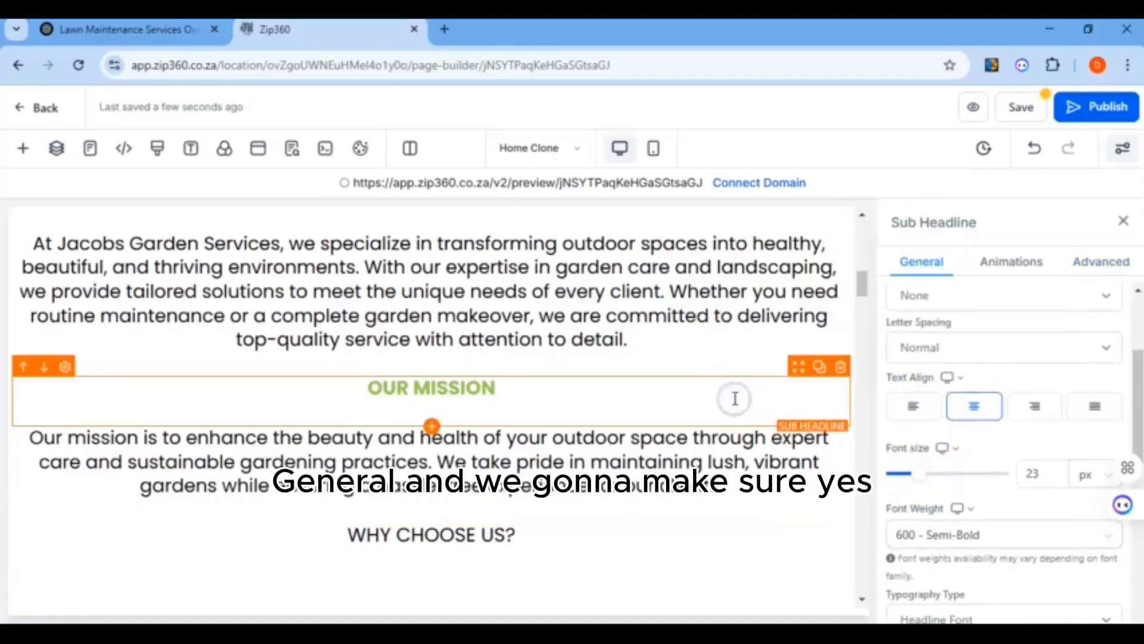
click(669, 537)
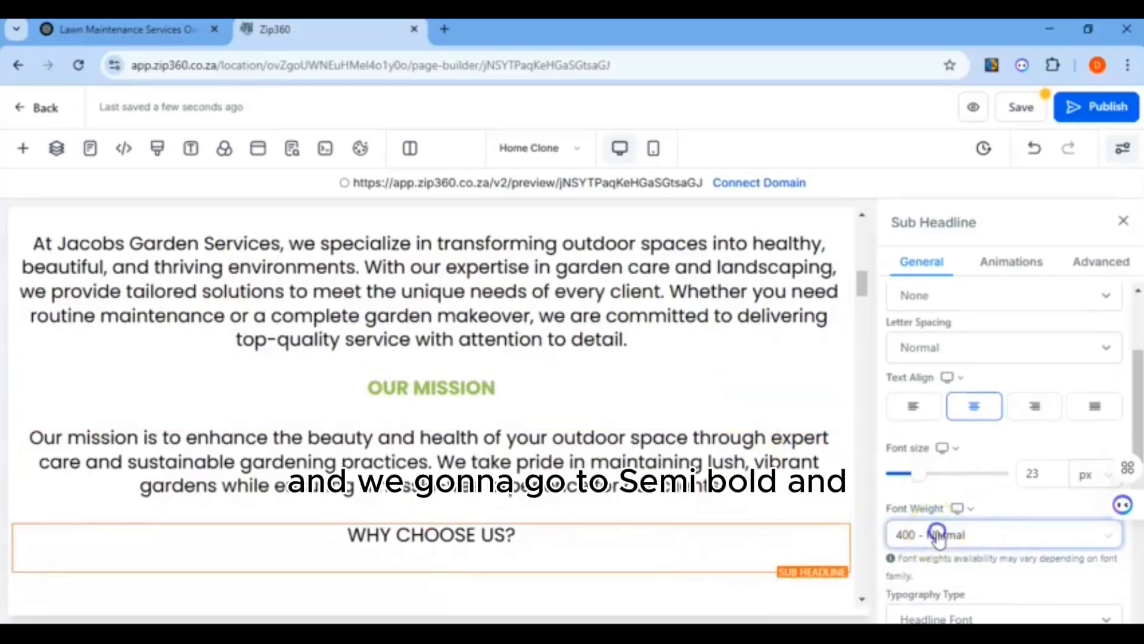
click(931, 532)
click(933, 459)
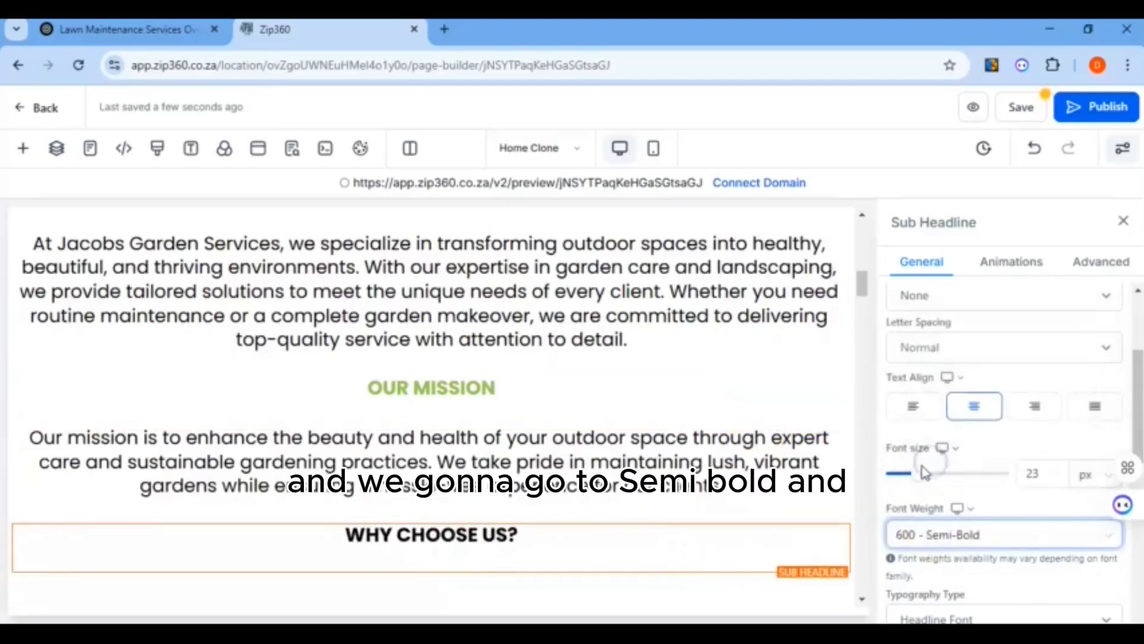
Change the text color of the "Why Choose Us?" heading to the custom green #a0c344
scroll(949, 461, down, 4)
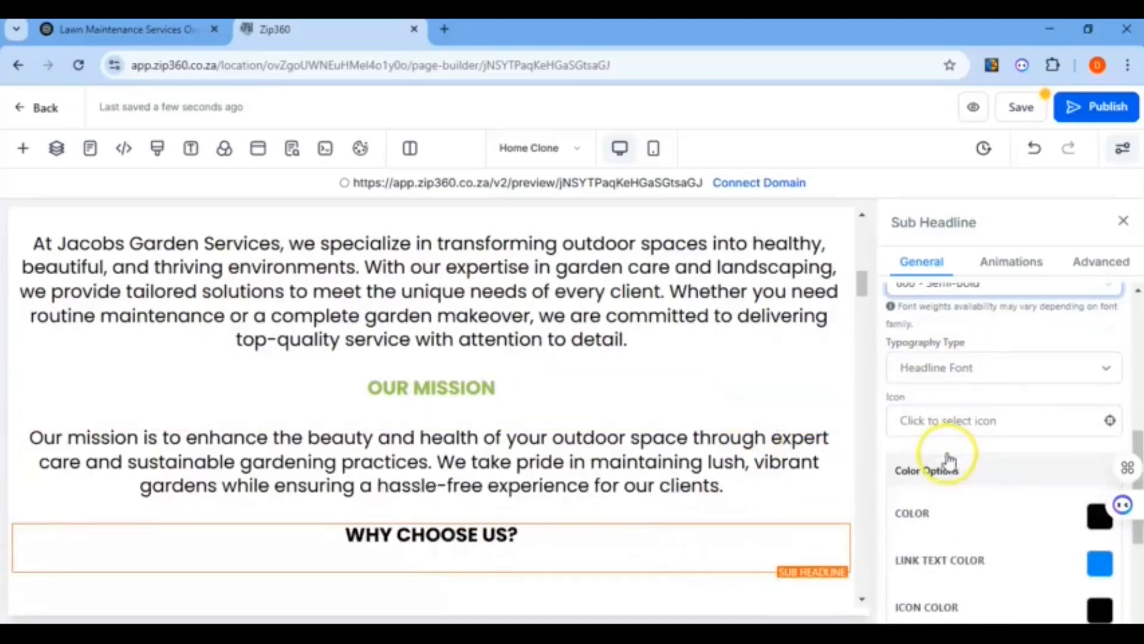
click(1100, 516)
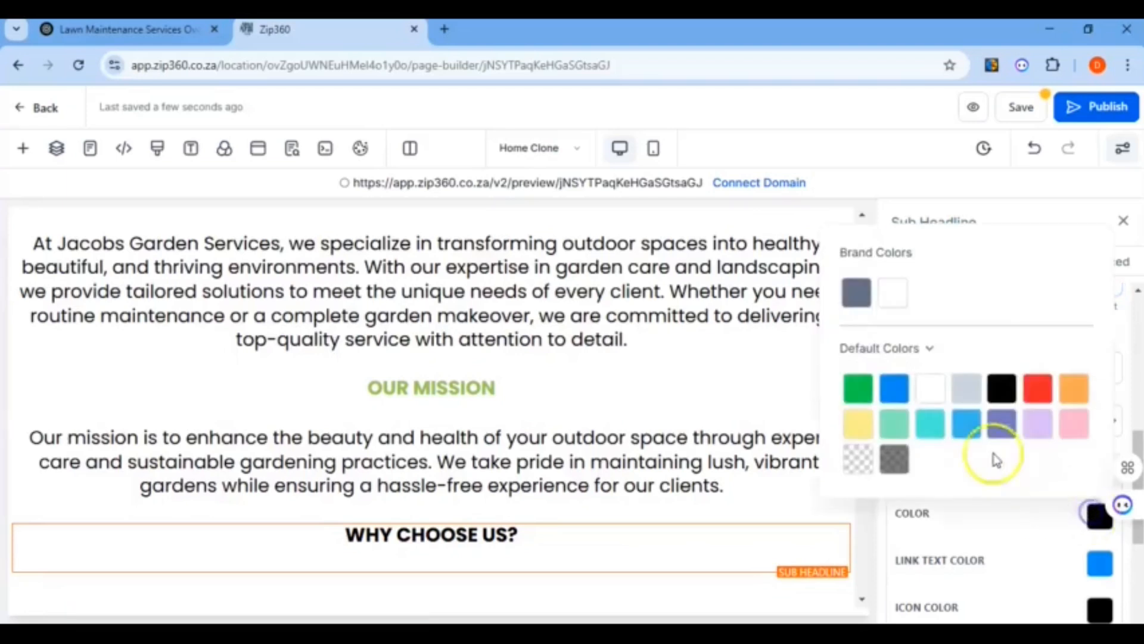
click(845, 353)
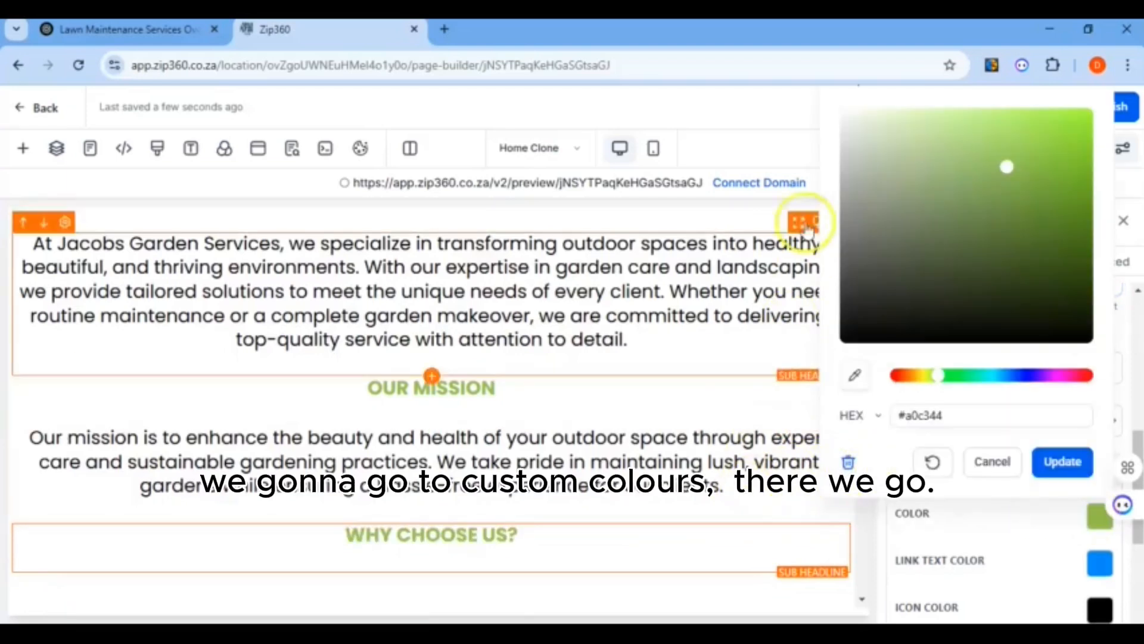
click(793, 130)
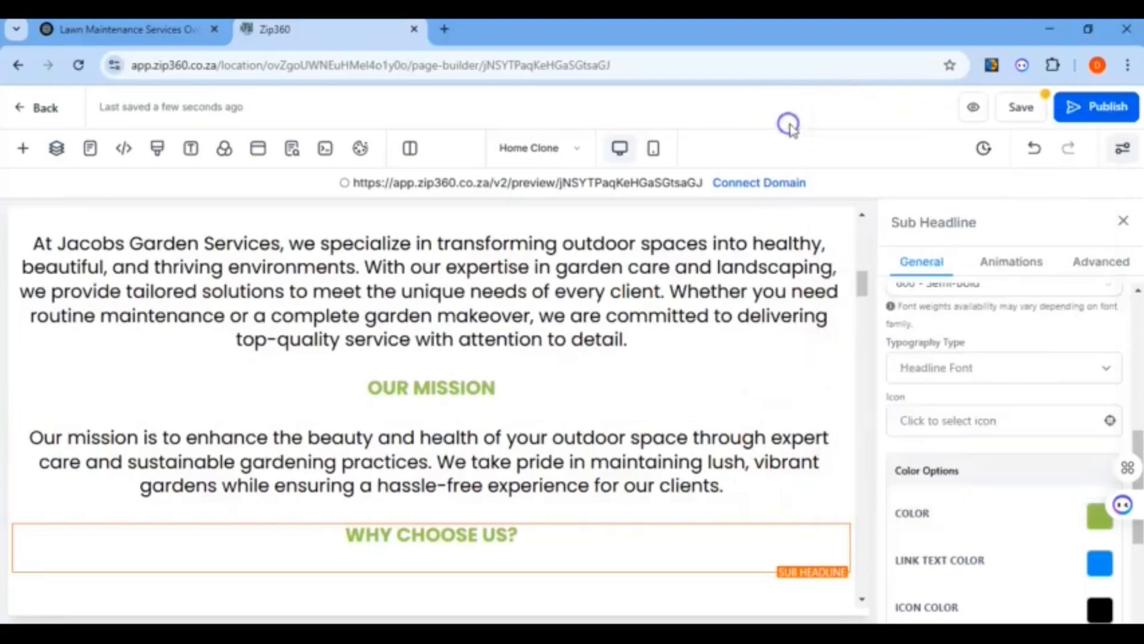
Add a sub-headline below the "Why Choose Us?" heading and copy the four check-marked points from the WordPad document
scroll(728, 395, down, 3)
scroll(728, 395, down, 2)
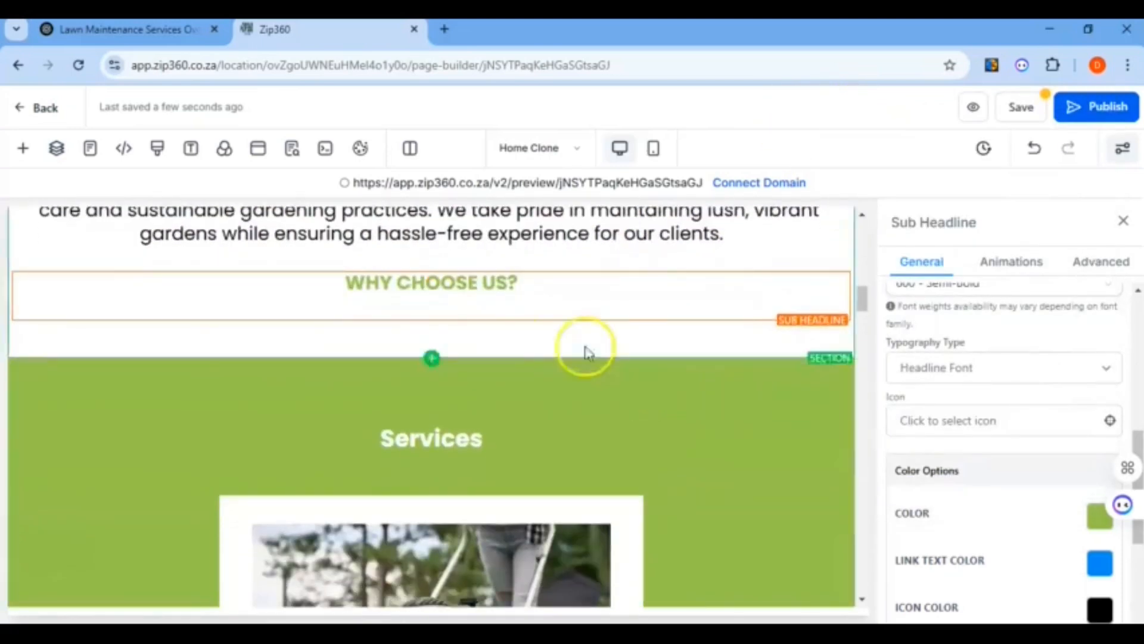
click(430, 322)
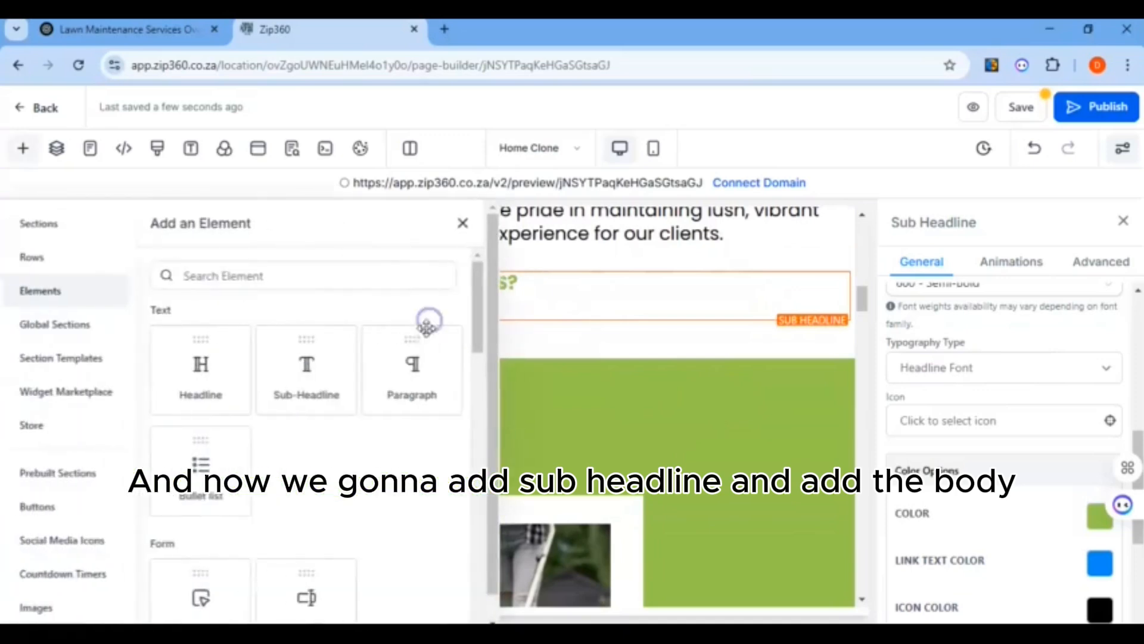
click(330, 393)
click(611, 623)
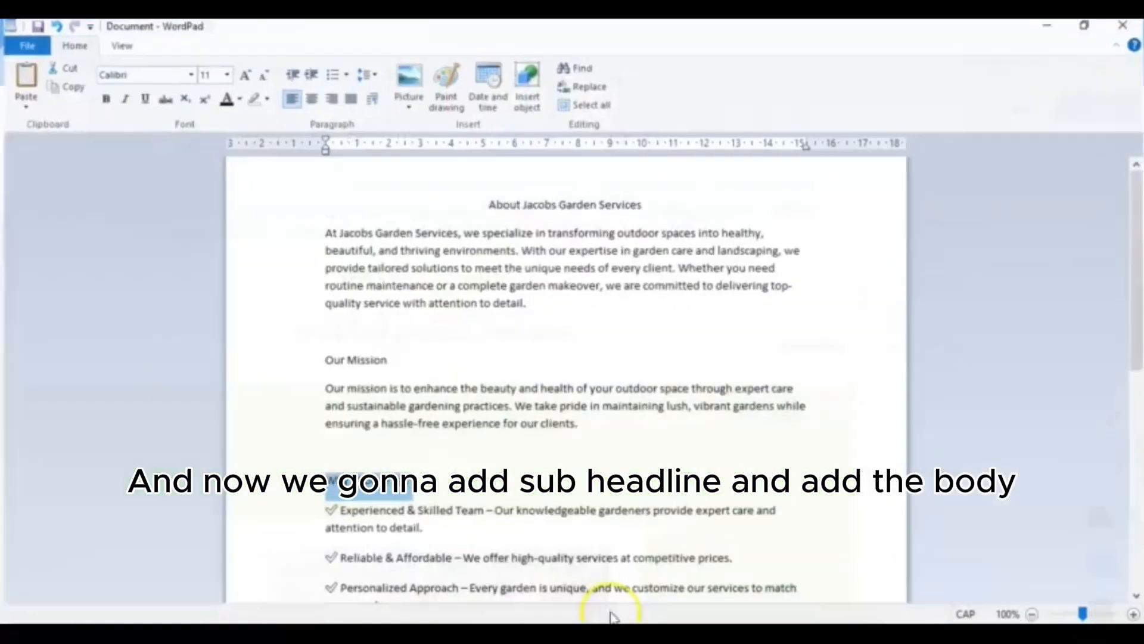
scroll(459, 472, down, 3)
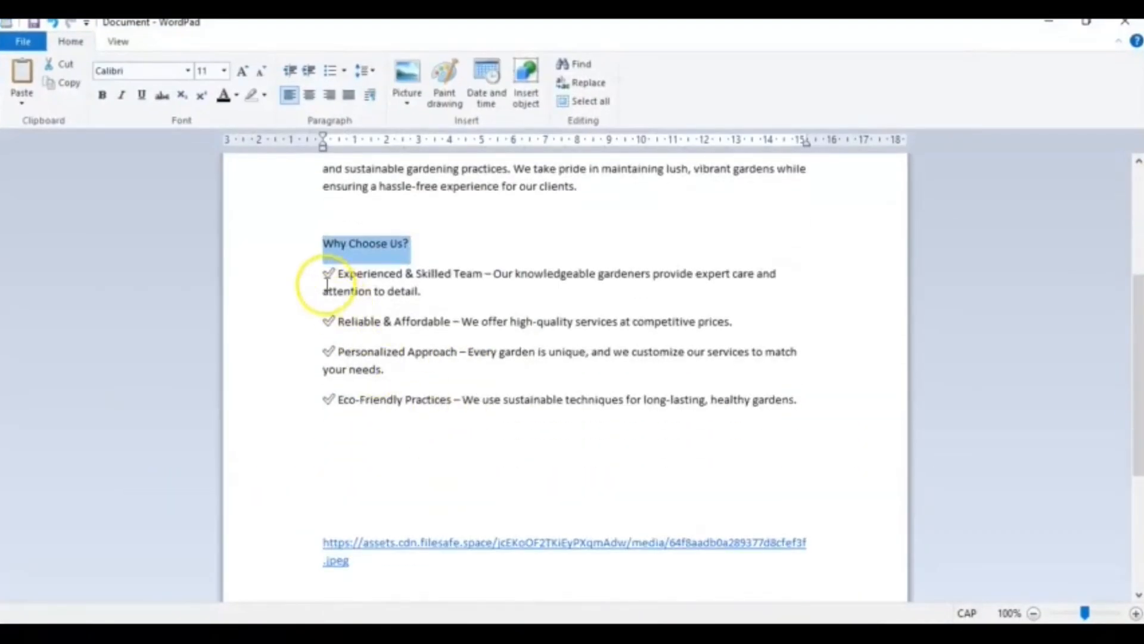
drag(309, 283, 291, 401)
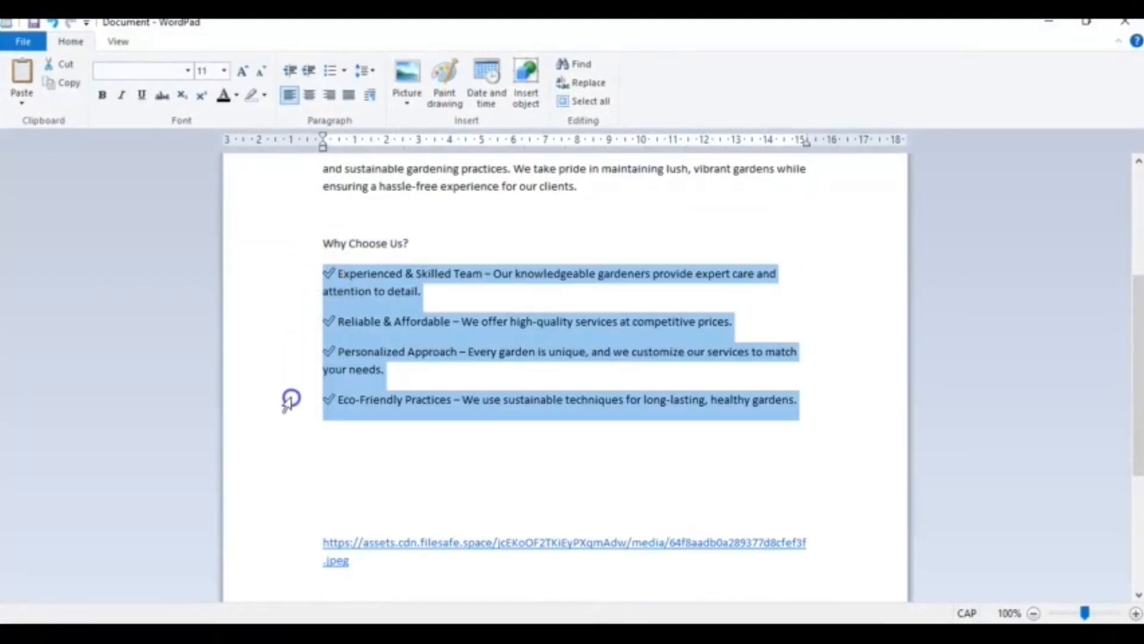
right_click(366, 293)
key(alt+Tab)
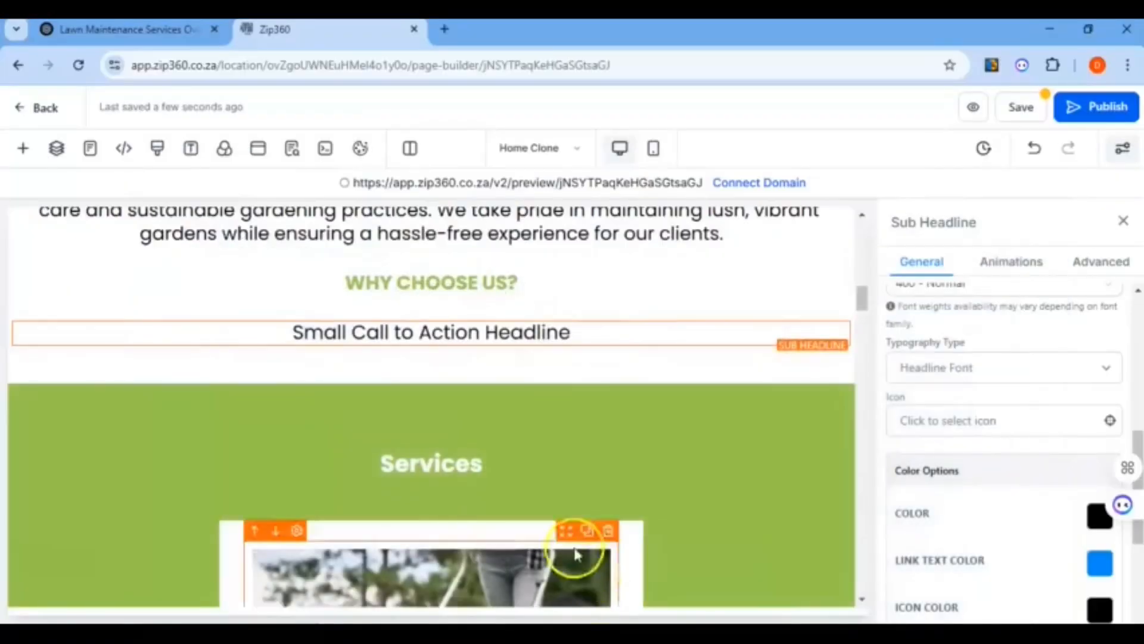
Left-align the new sub-headline and replace its placeholder text with the copied list beginning "Experienced & Skilled Team"
drag(572, 335, 294, 330)
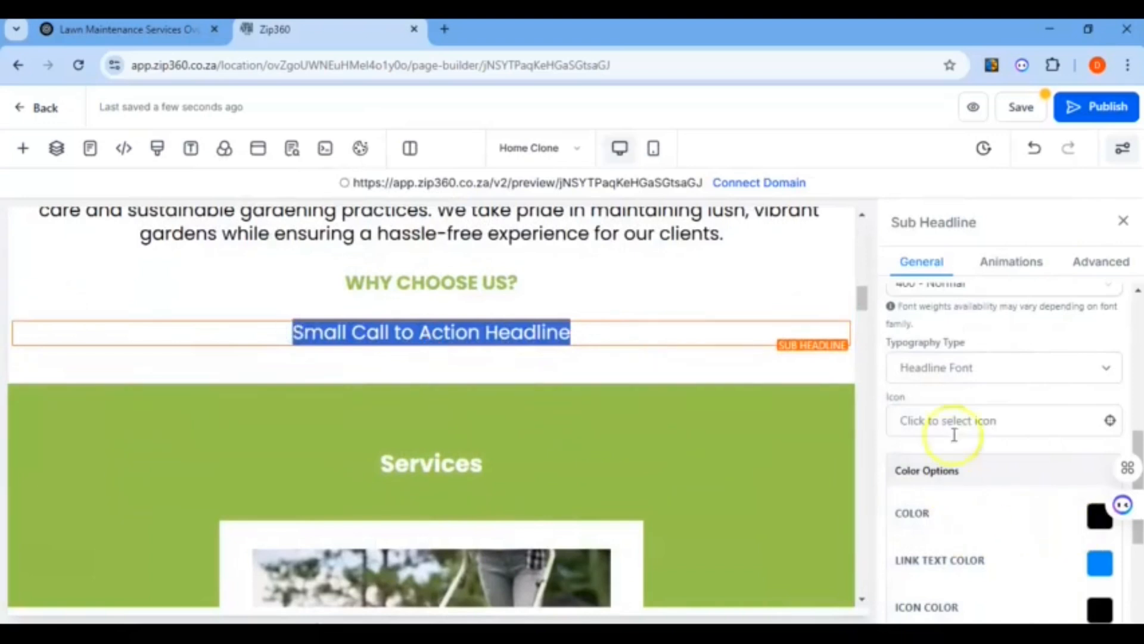
scroll(963, 389, up, 3)
click(909, 323)
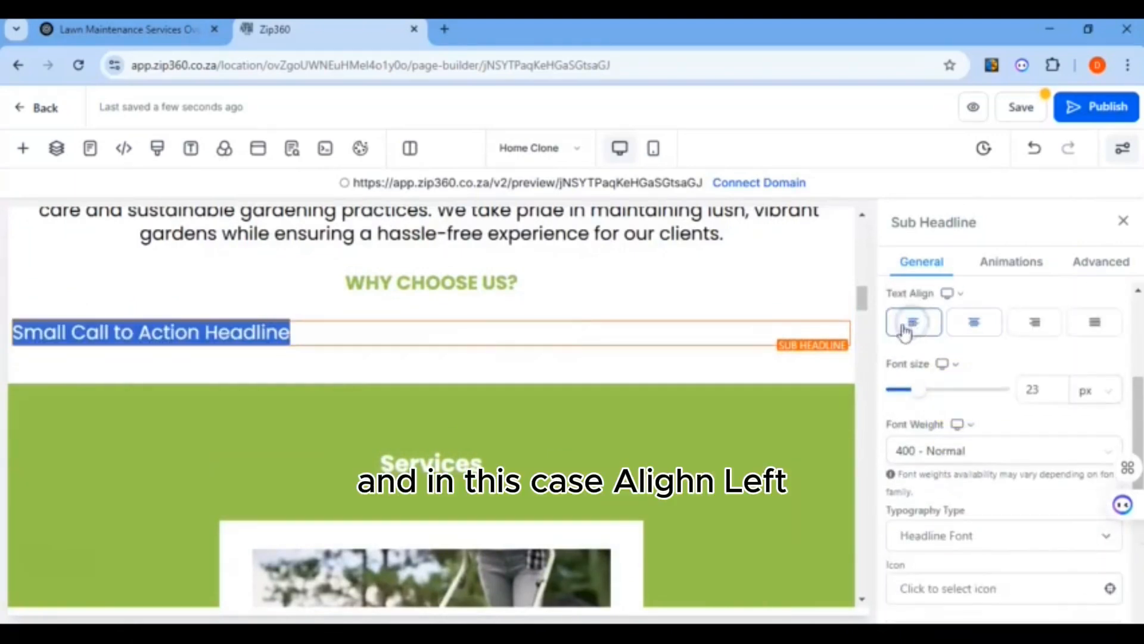
right_click(417, 334)
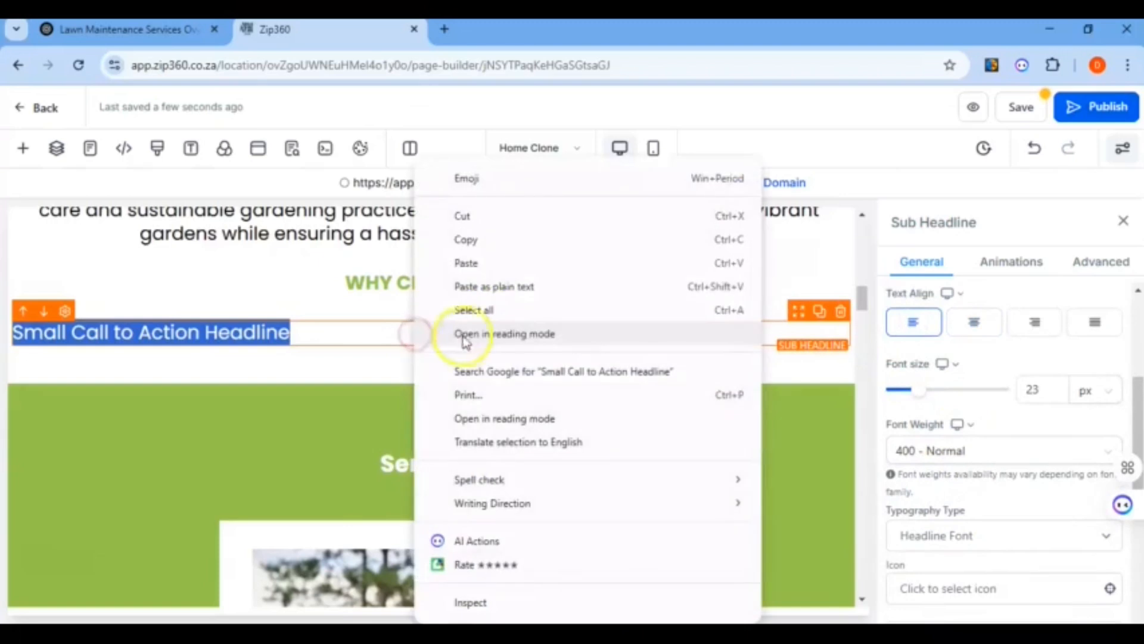
click(471, 265)
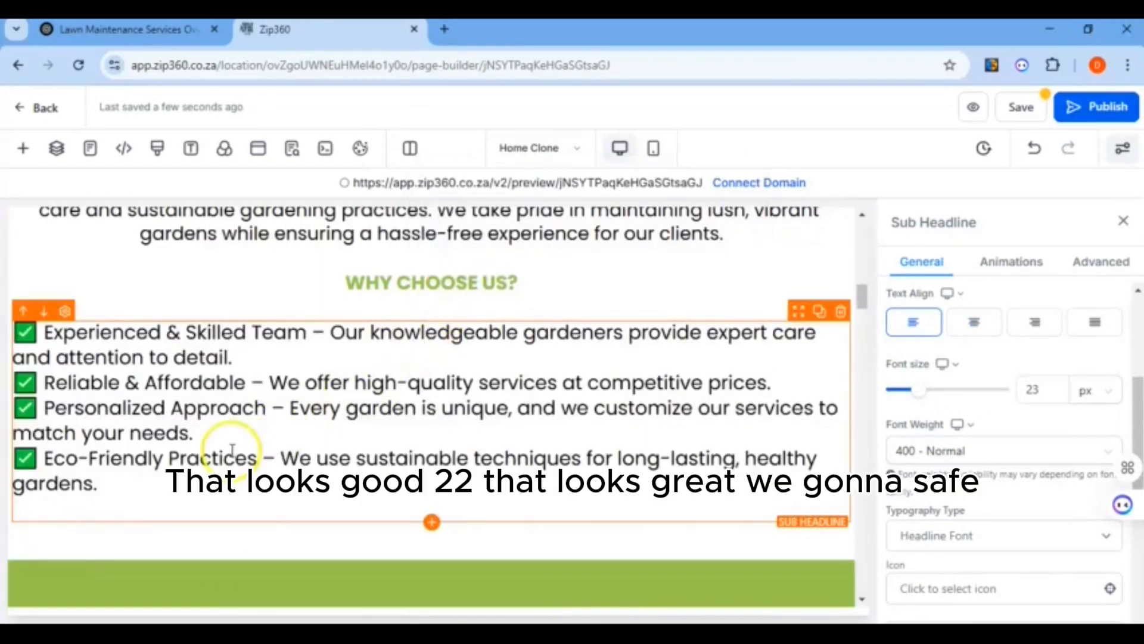
Set the check-marked list's font size to 22 px, save the page and close the element settings
drag(920, 390, 916, 390)
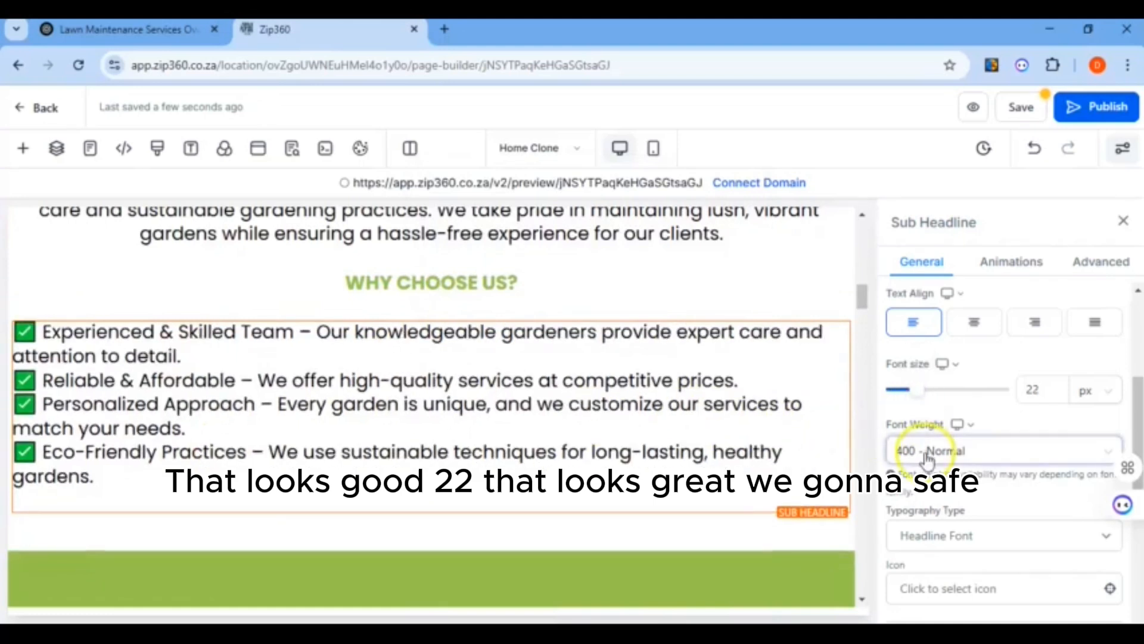
click(1022, 108)
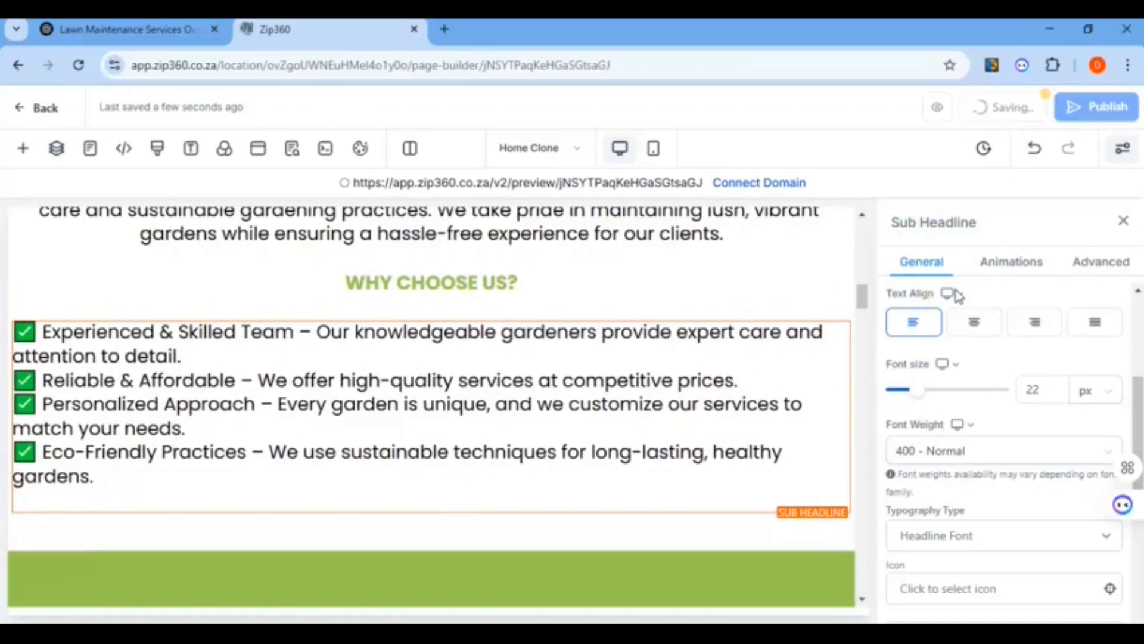
click(1125, 224)
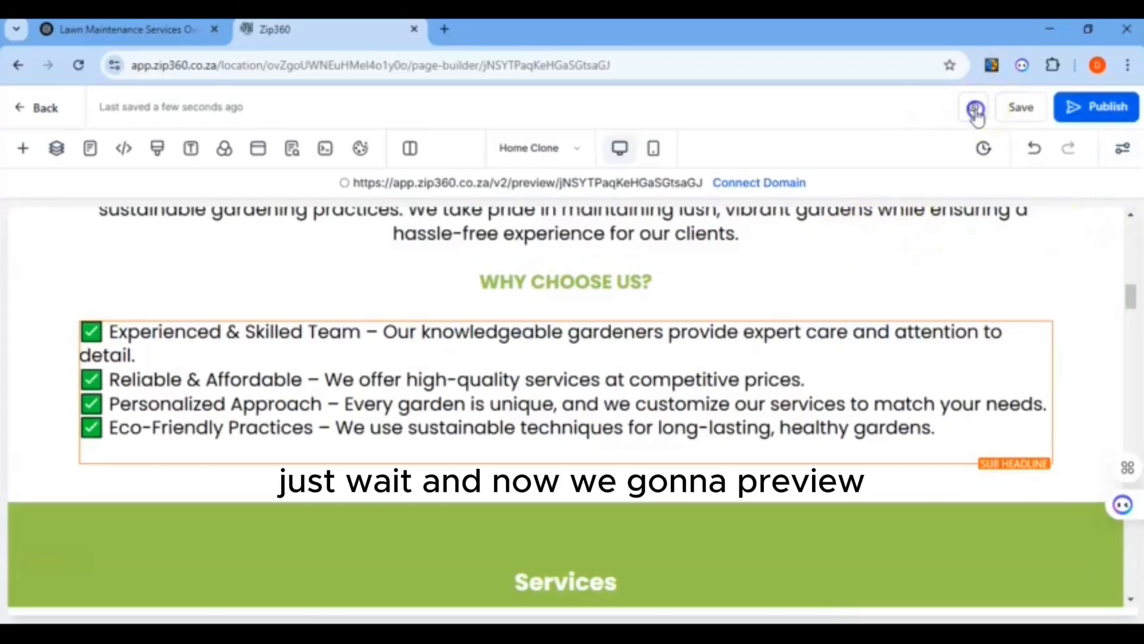
Preview the home page and review the finished About section content
click(975, 110)
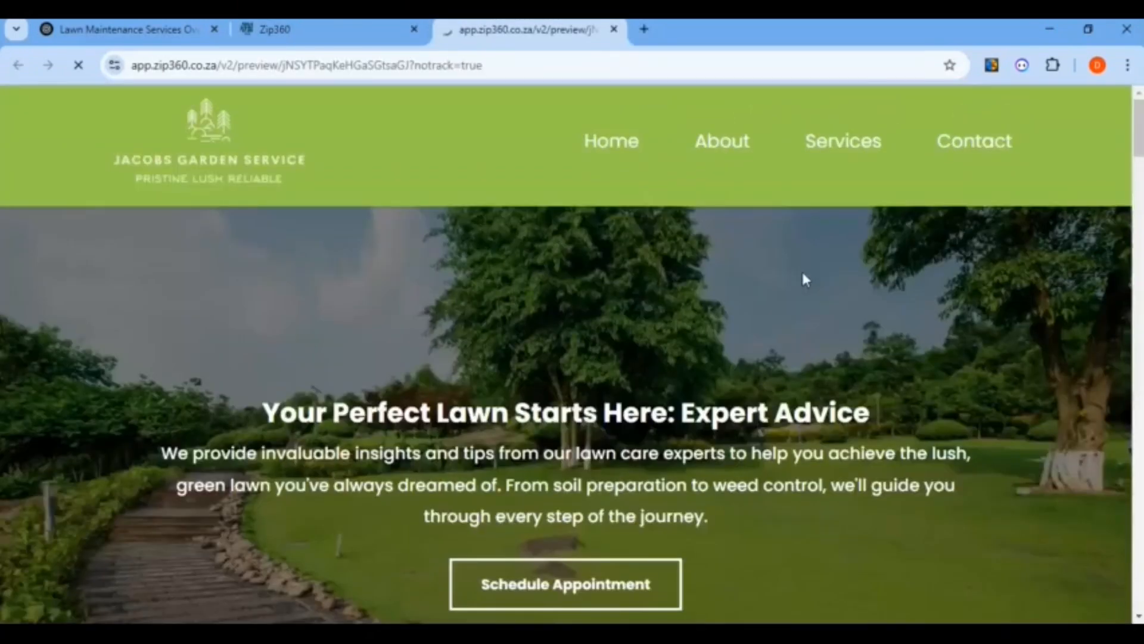
scroll(802, 269, down, 8)
scroll(808, 274, down, 6)
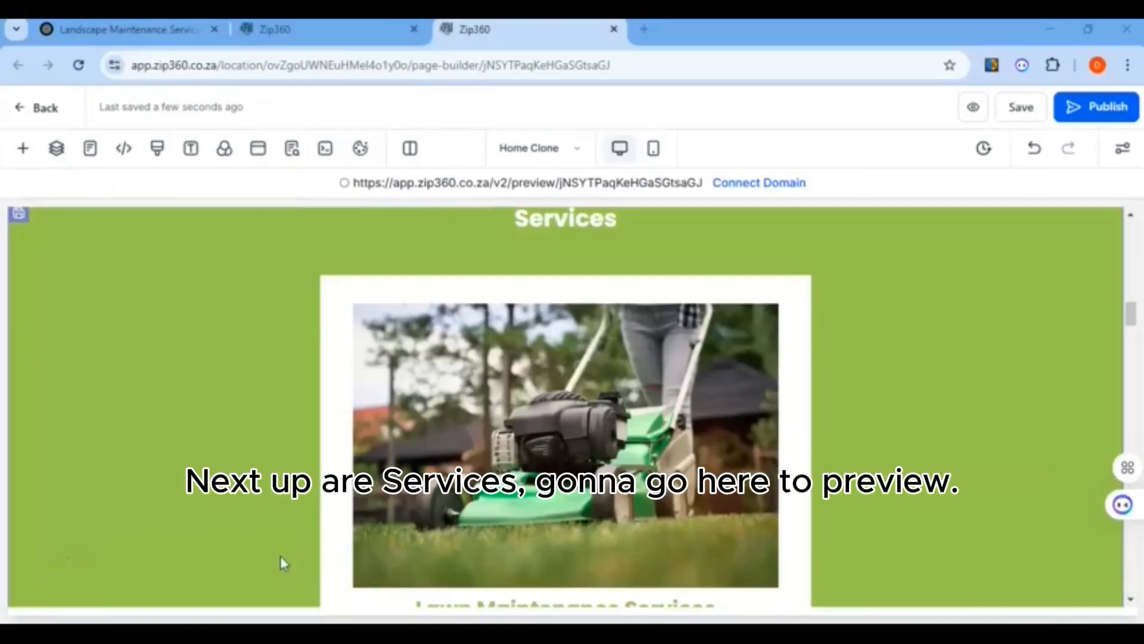
Preview the page again and examine the text length in the Services cards and on the full Lawn Maintenance Services page
click(975, 107)
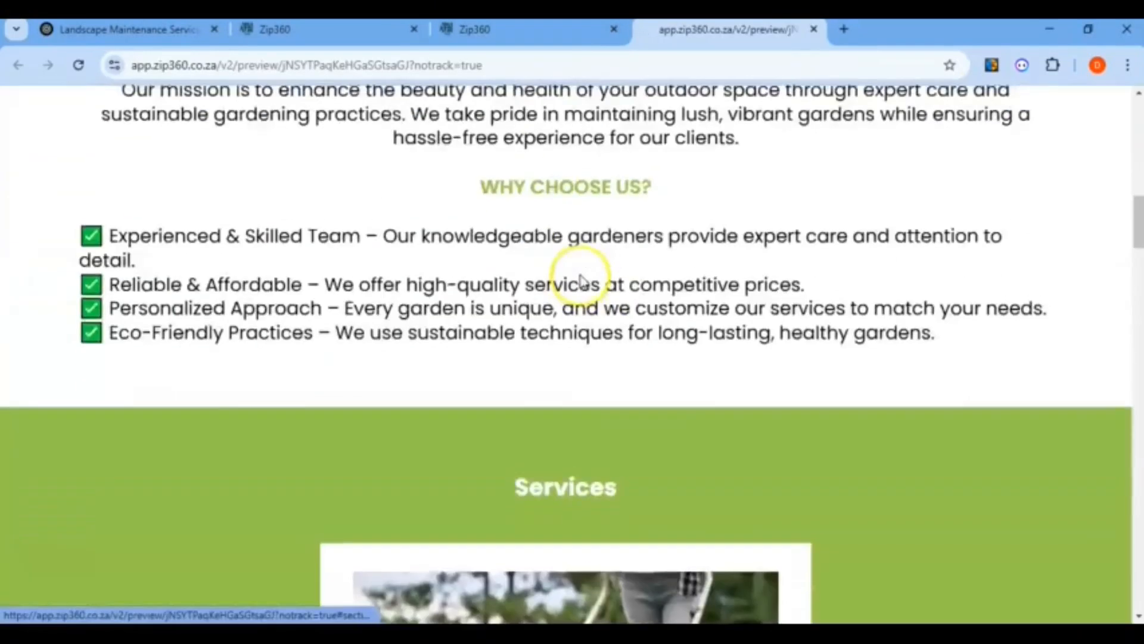
scroll(582, 270, down, 20)
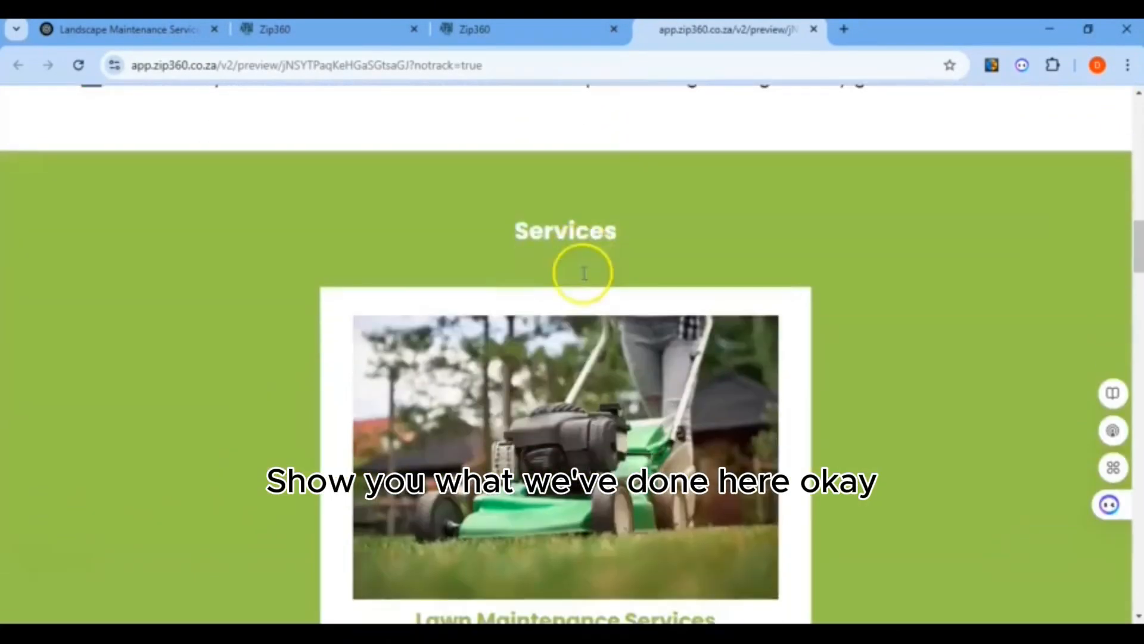
scroll(573, 304, down, 2)
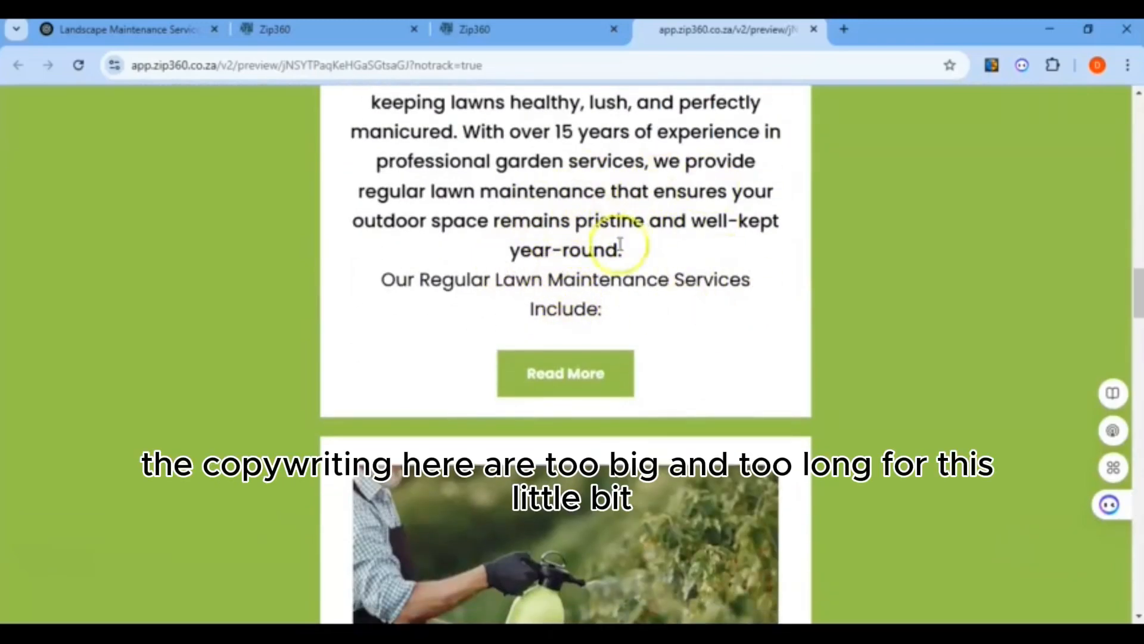
scroll(618, 247, up, 7)
scroll(614, 257, down, 5)
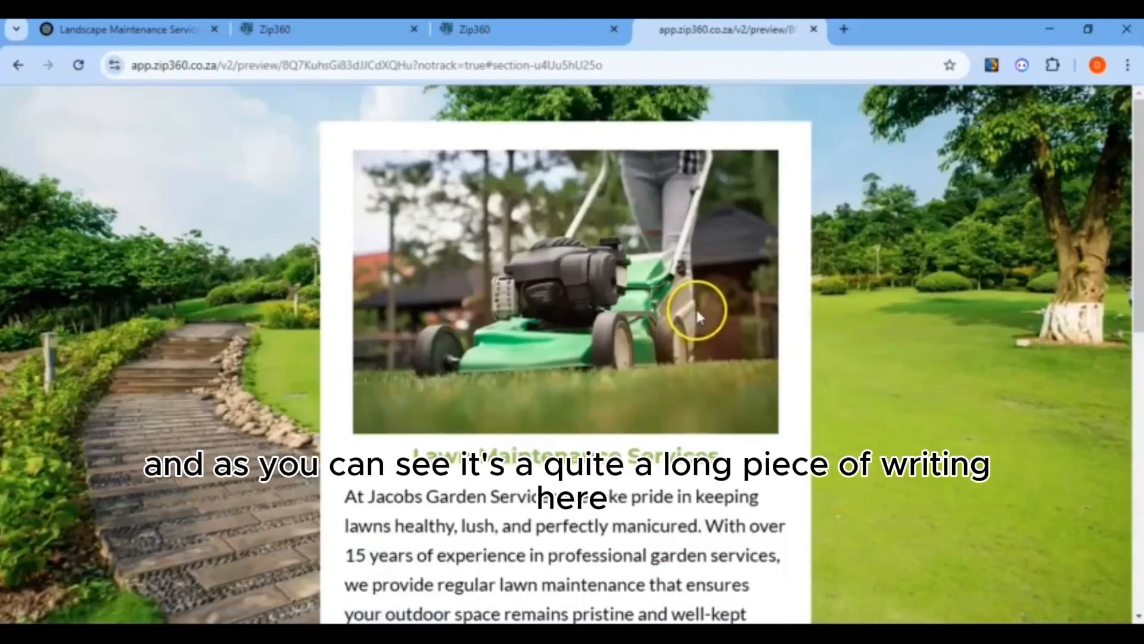
scroll(697, 316, down, 6)
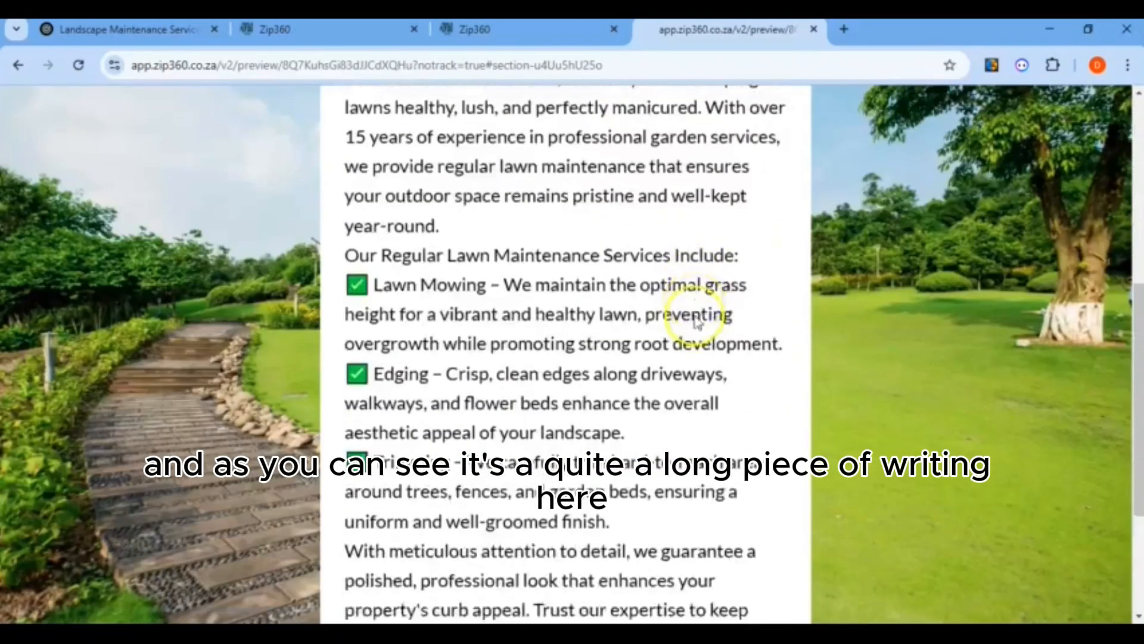
Examine the full Lawn Maintenance Services text, return to the home page and review the remaining service cards
scroll(695, 314, down, 3)
scroll(694, 319, up, 5)
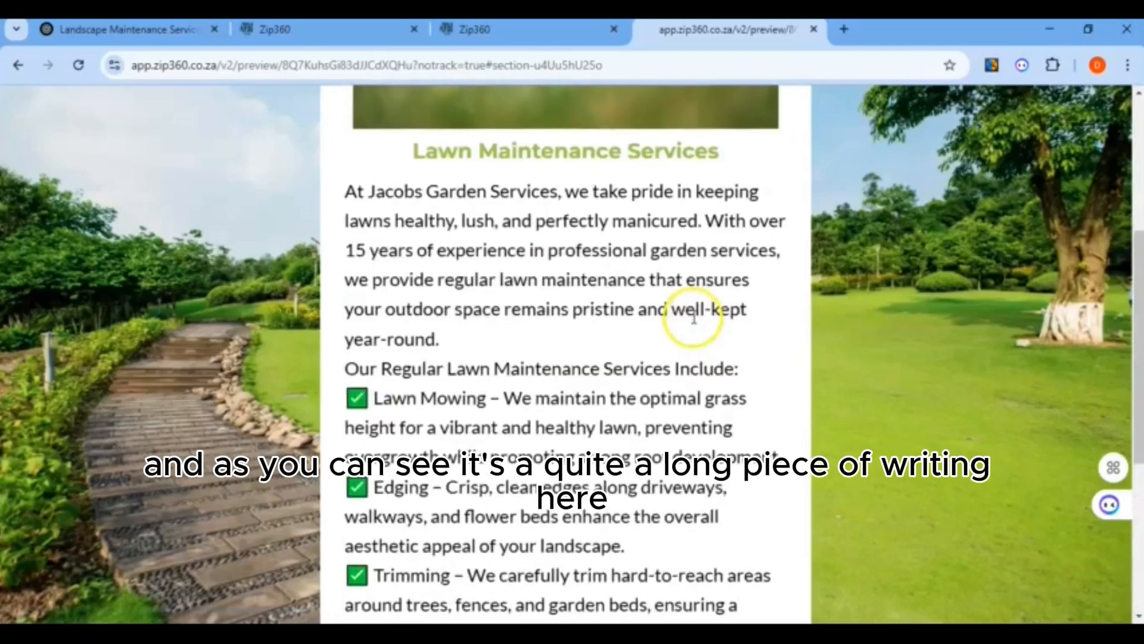
scroll(692, 327, down, 6)
scroll(684, 319, up, 5)
scroll(677, 324, down, 5)
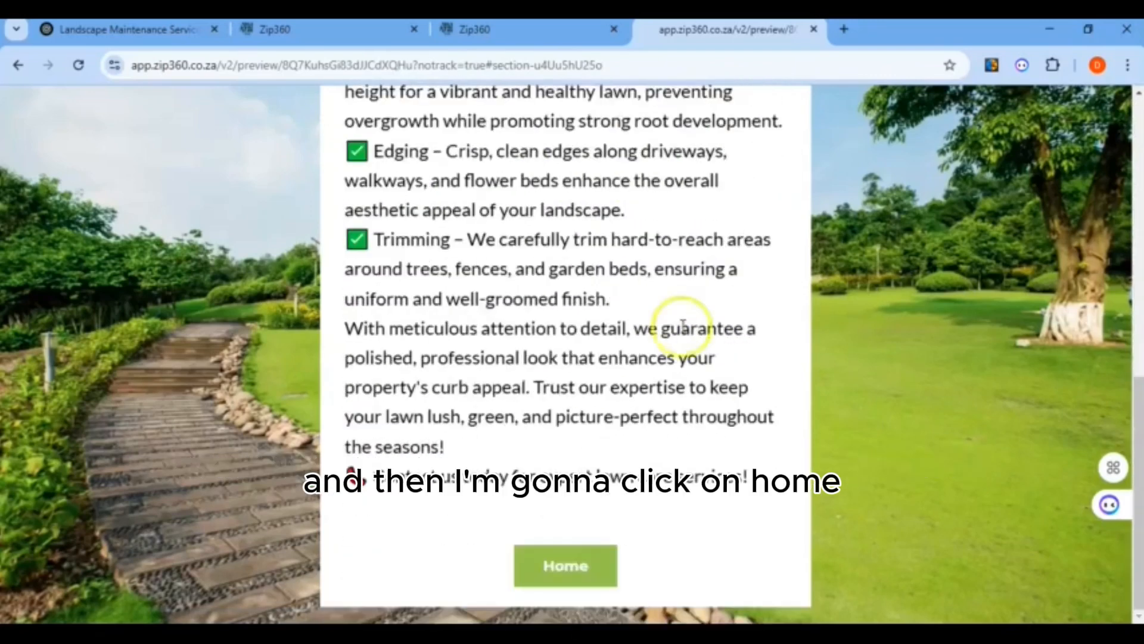
click(564, 571)
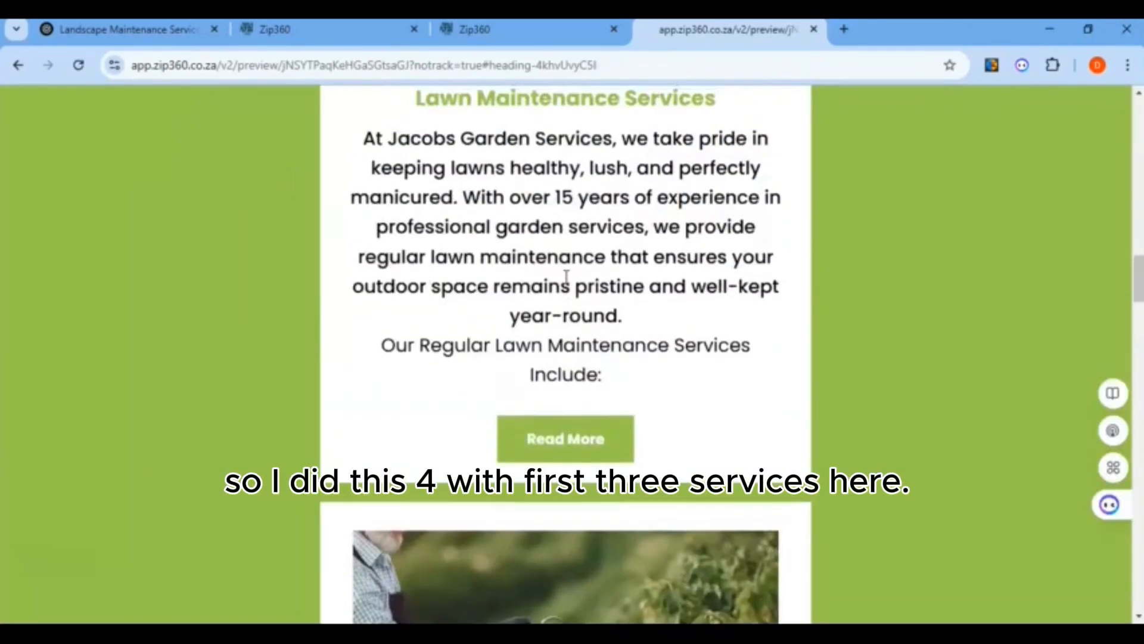
scroll(566, 277, down, 15)
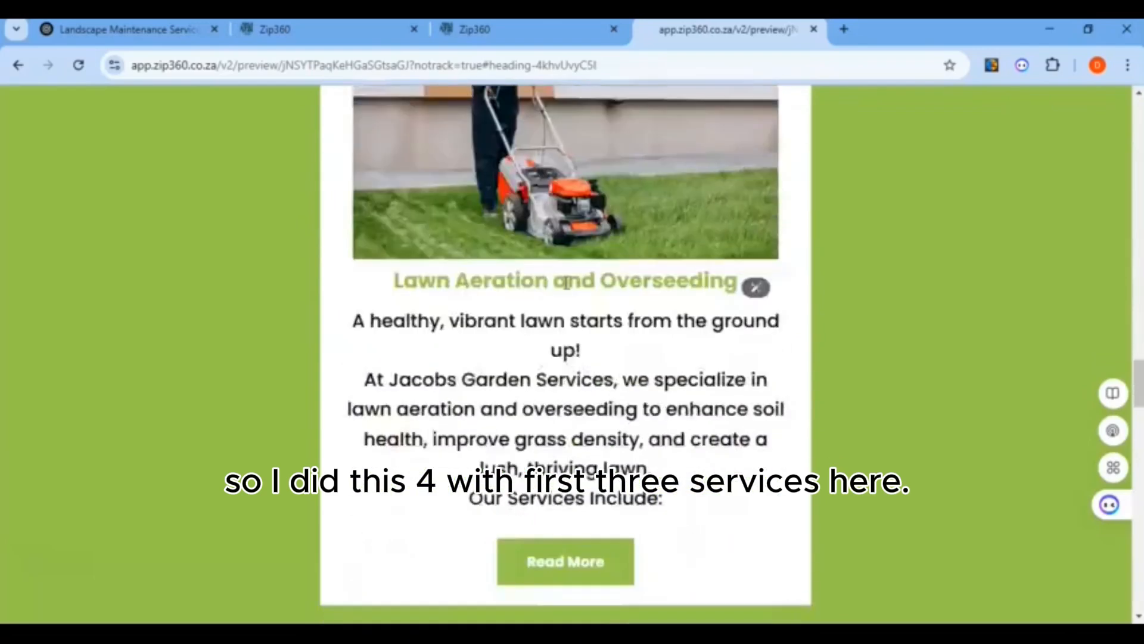
scroll(567, 283, down, 10)
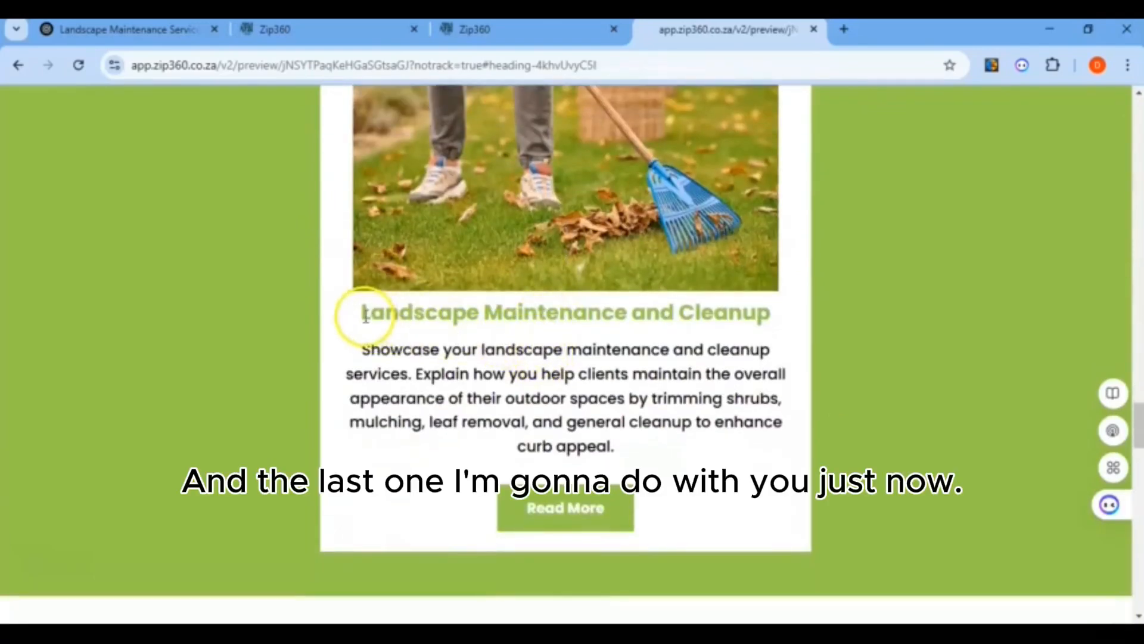
Copy the service card title "Landscape Maintenance and Cleanup" and close the page preview
drag(366, 315, 742, 312)
right_click(743, 313)
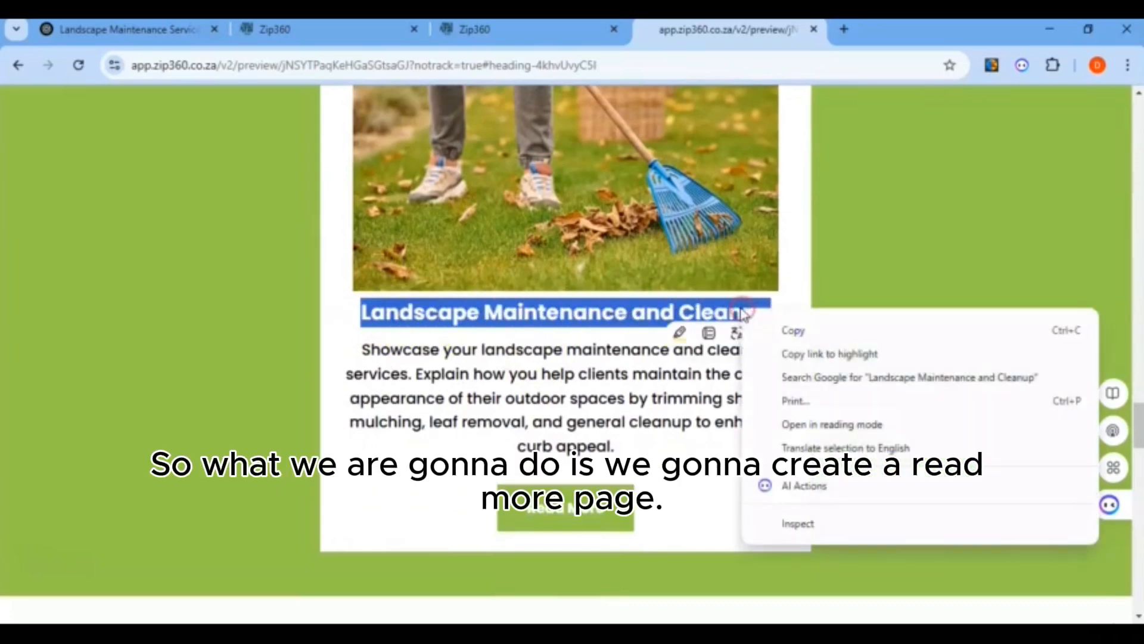
click(792, 330)
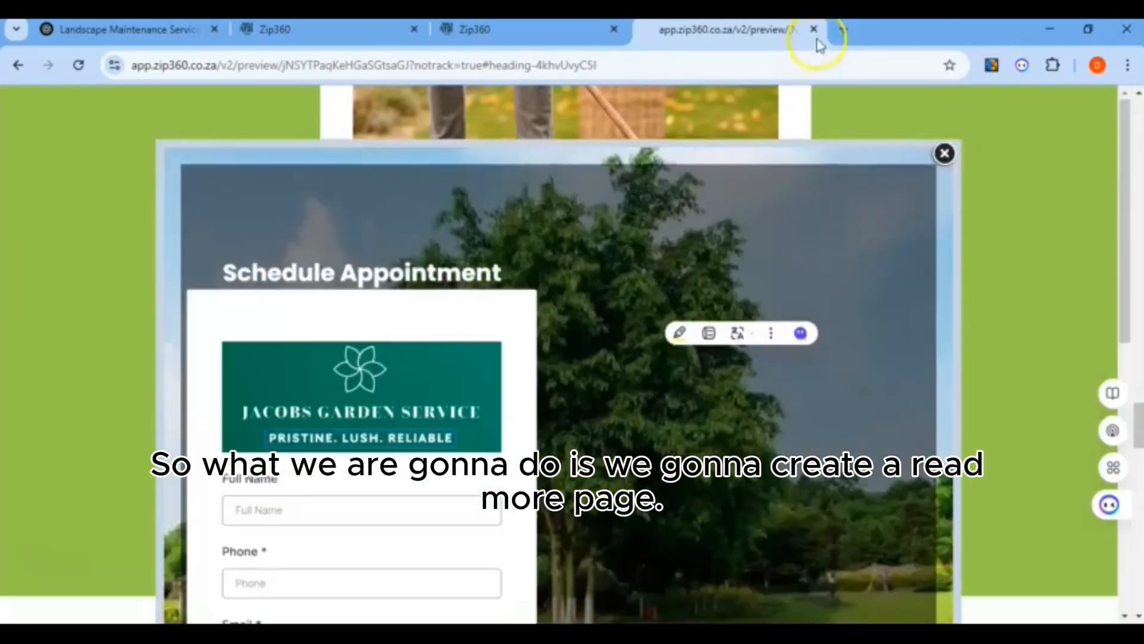
click(813, 28)
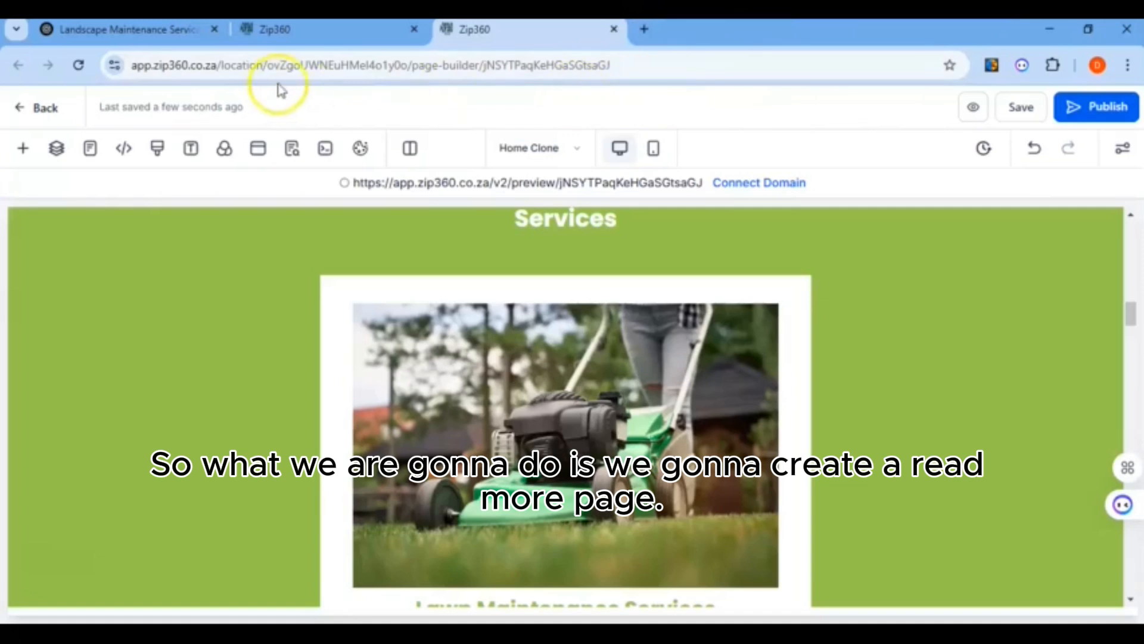
Add a new page to the Lawn Care website and name it with the copied title "Landscape Maintenance and Cleanup"
click(322, 26)
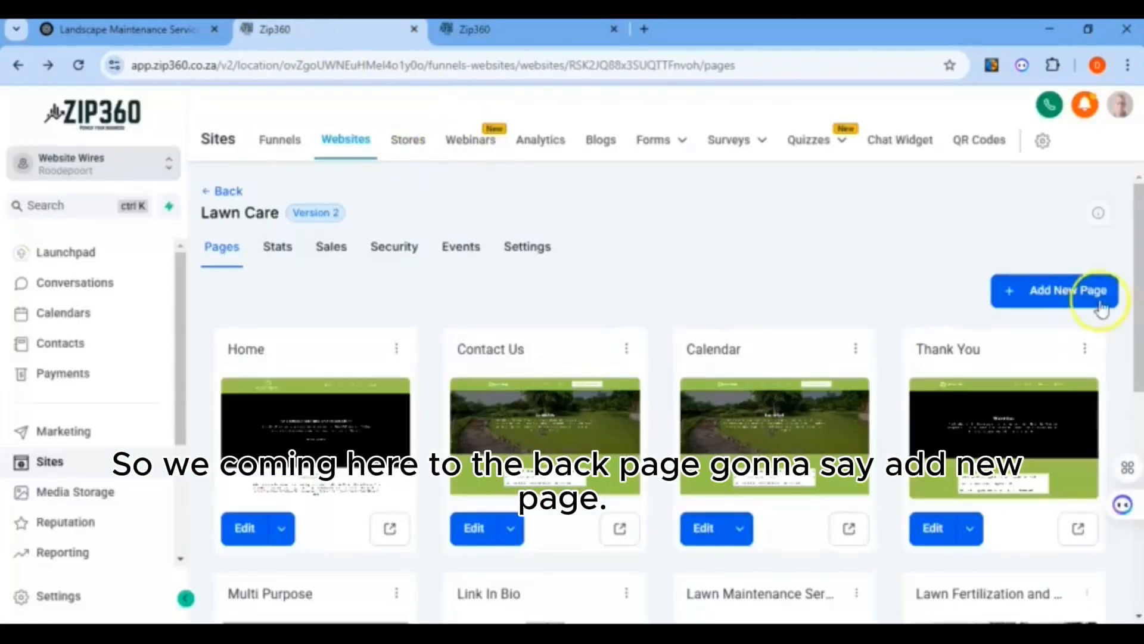
click(1031, 301)
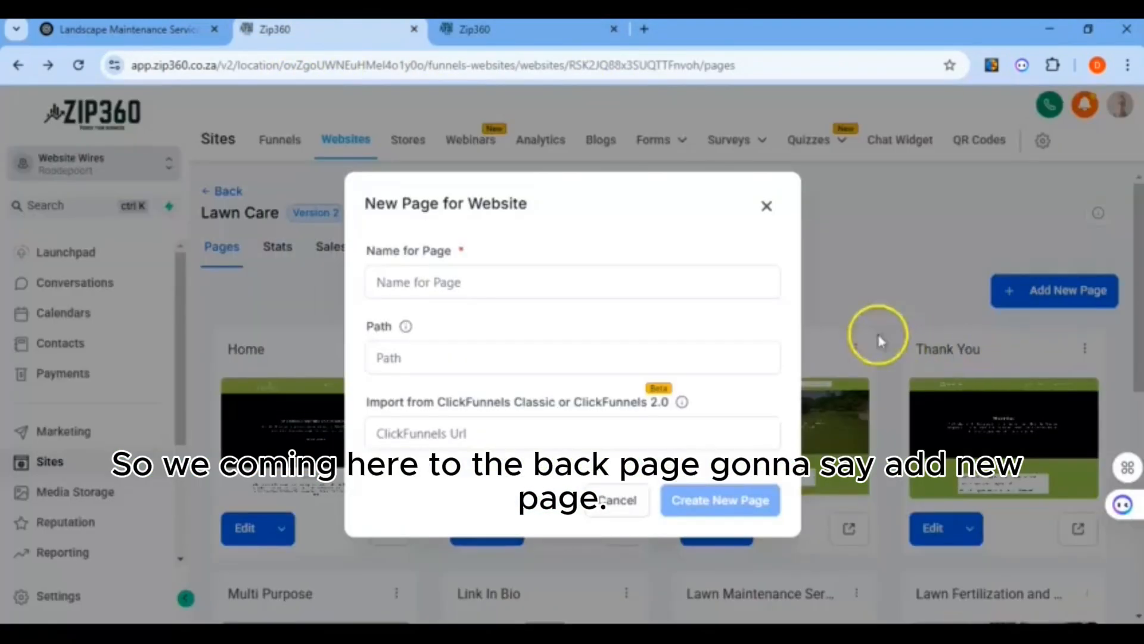
click(524, 292)
right_click(511, 288)
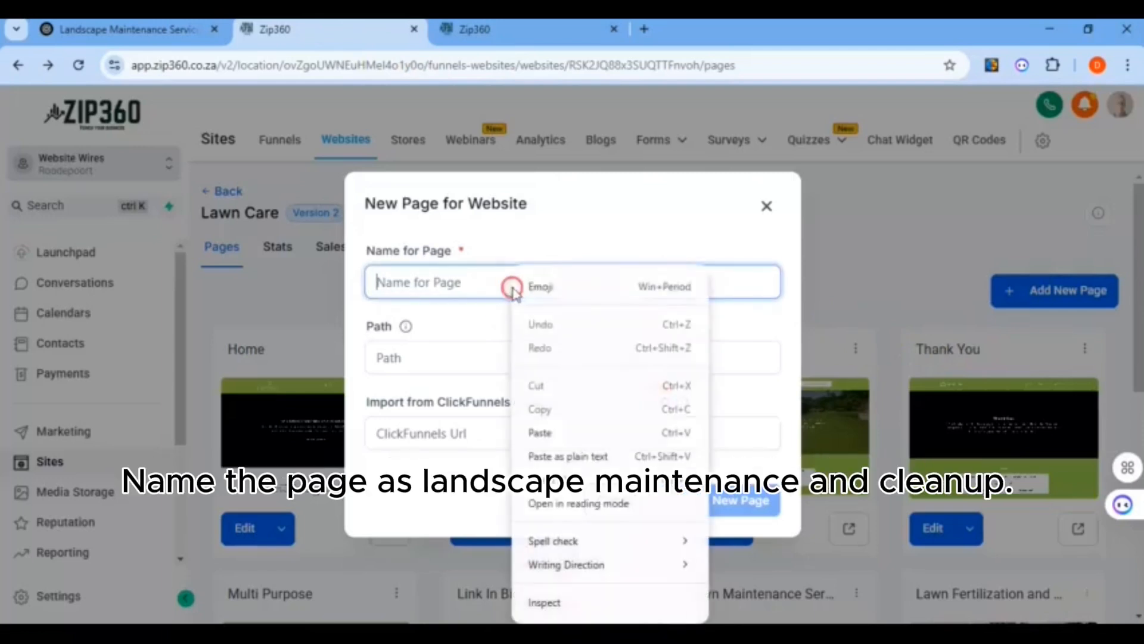
click(541, 435)
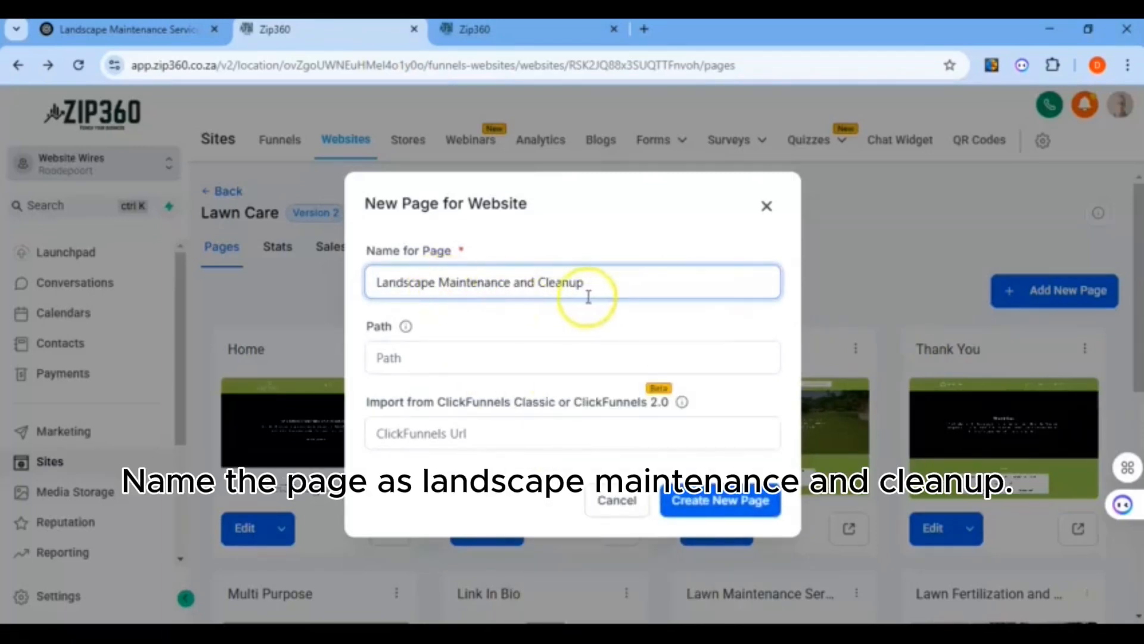
click(689, 500)
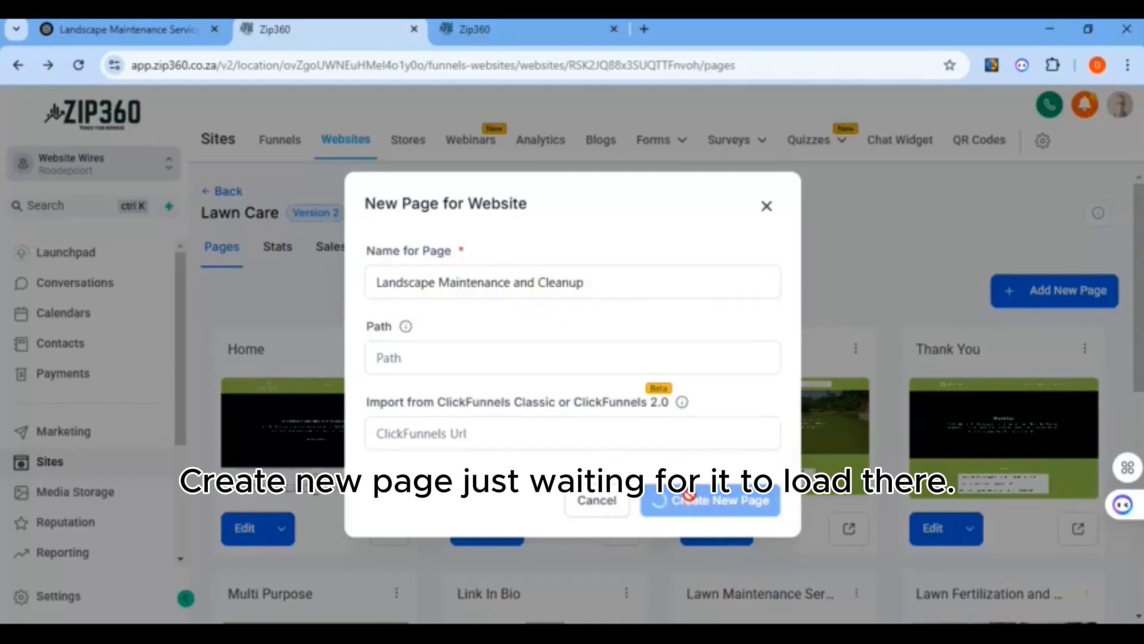
Start the Landscape Maintenance and Cleanup page from blank and add a full-width section to it
scroll(702, 503, down, 1)
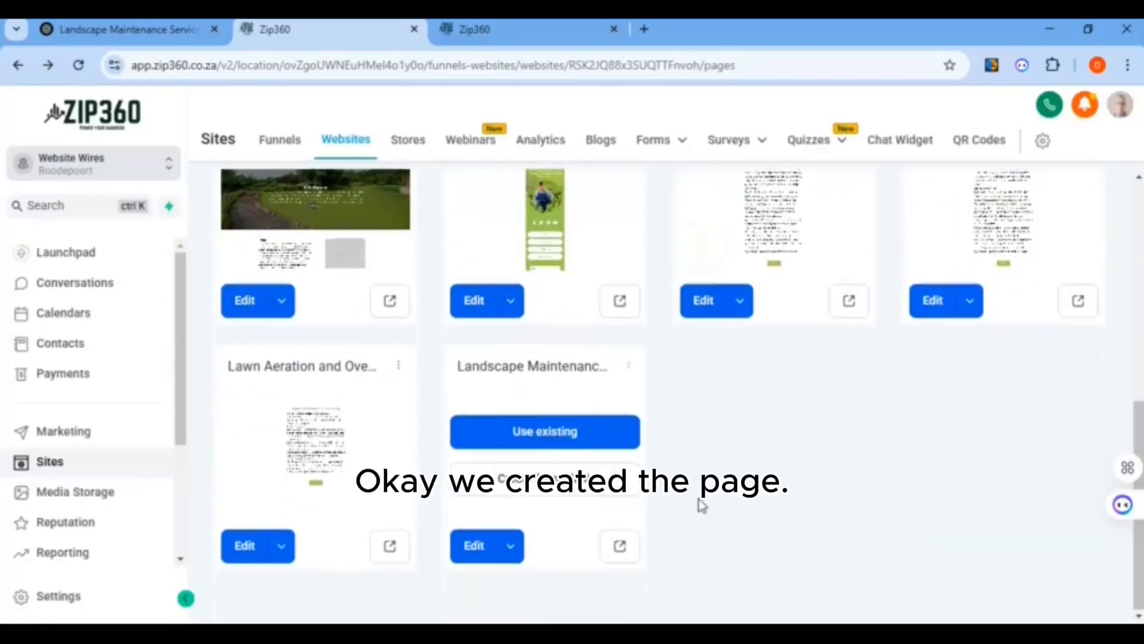
click(542, 493)
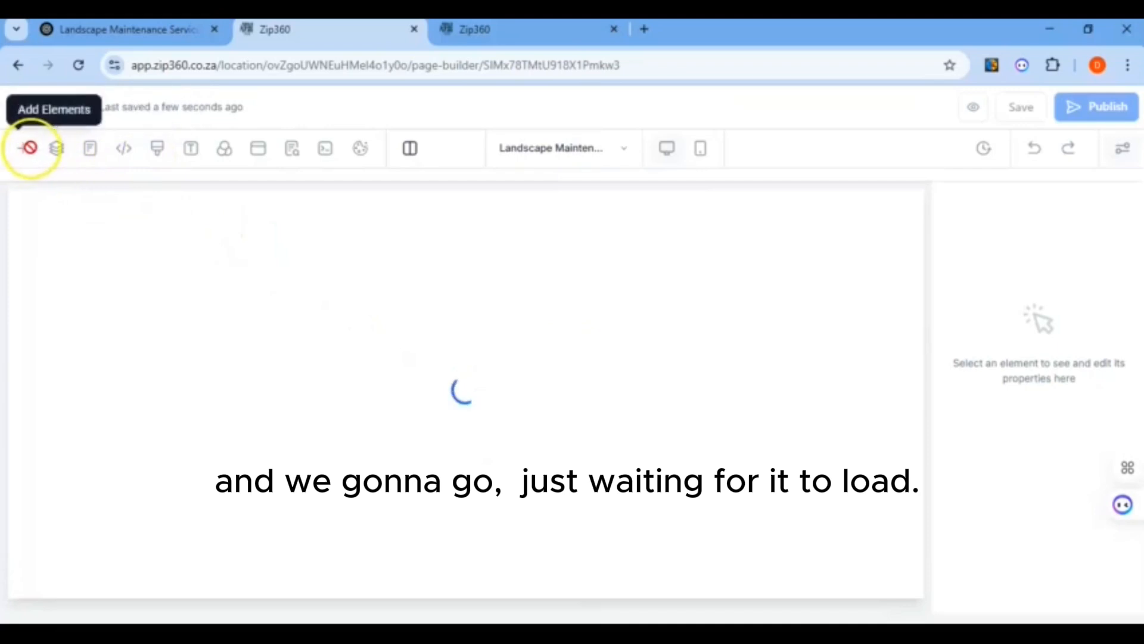
click(31, 152)
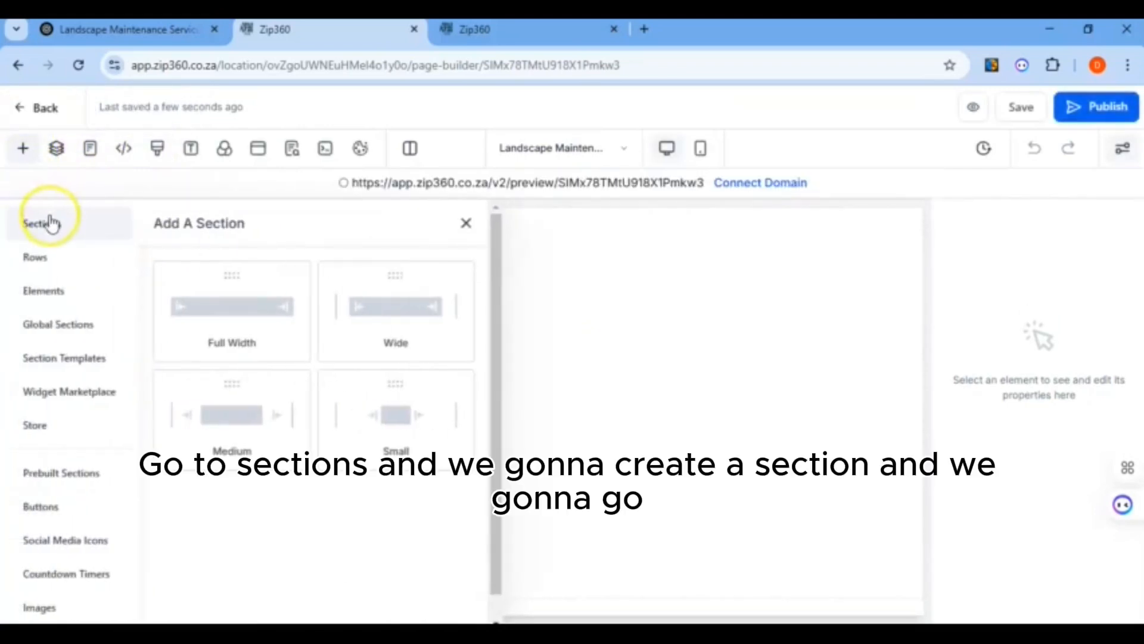
drag(191, 305, 536, 314)
Copy the .jpeg image URL from the WordPad document and set it as the new section's background image
scroll(981, 438, down, 3)
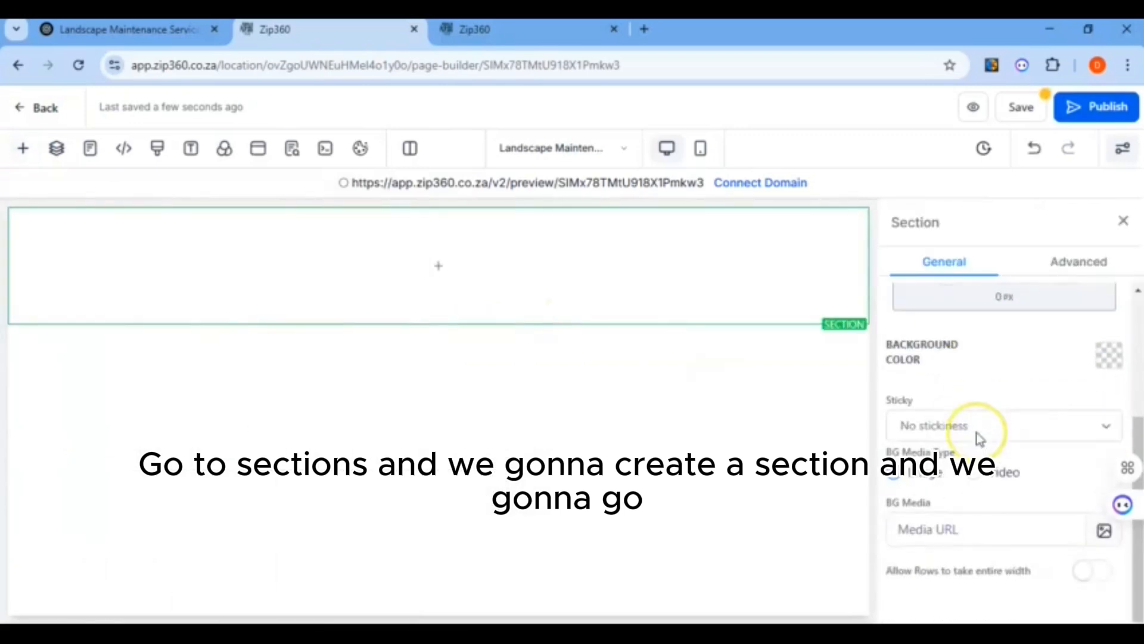
click(929, 528)
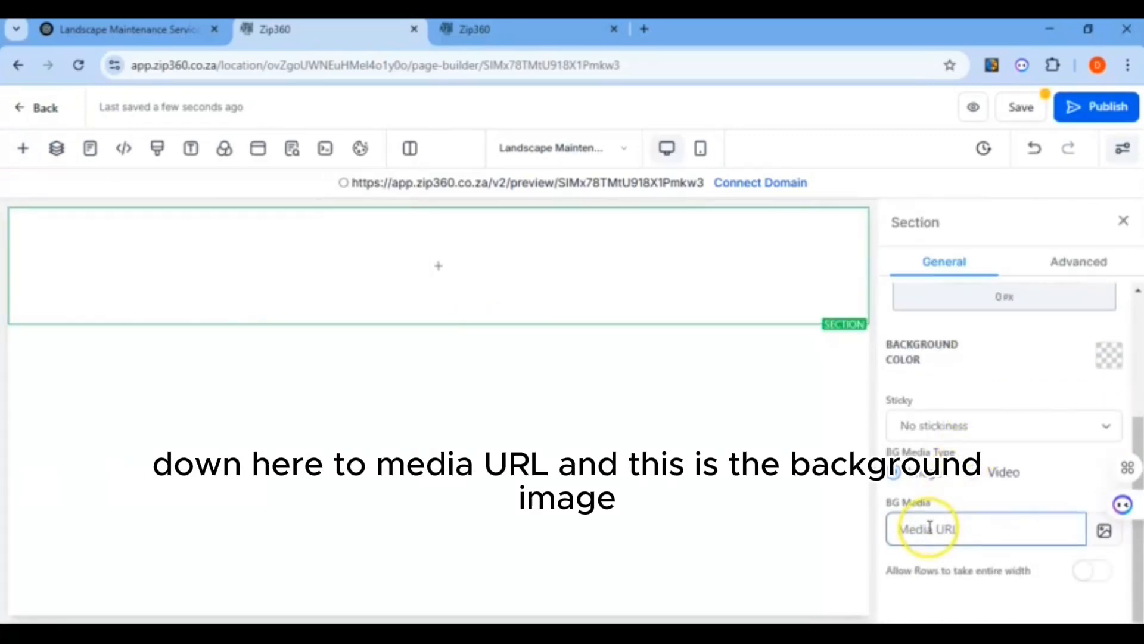
key(alt+Tab)
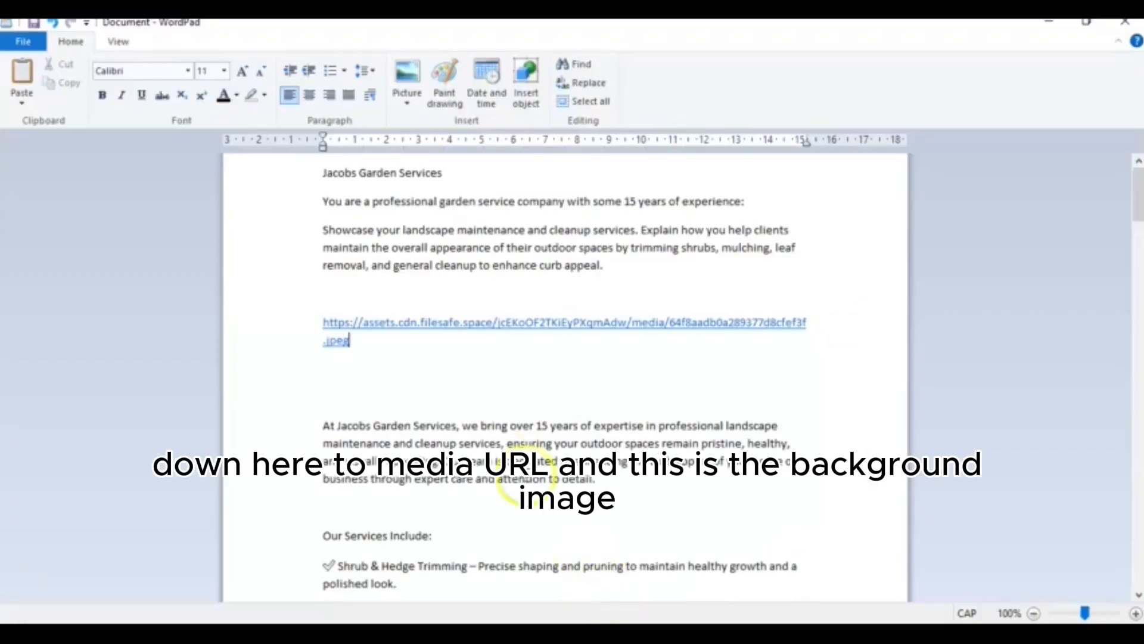
click(311, 327)
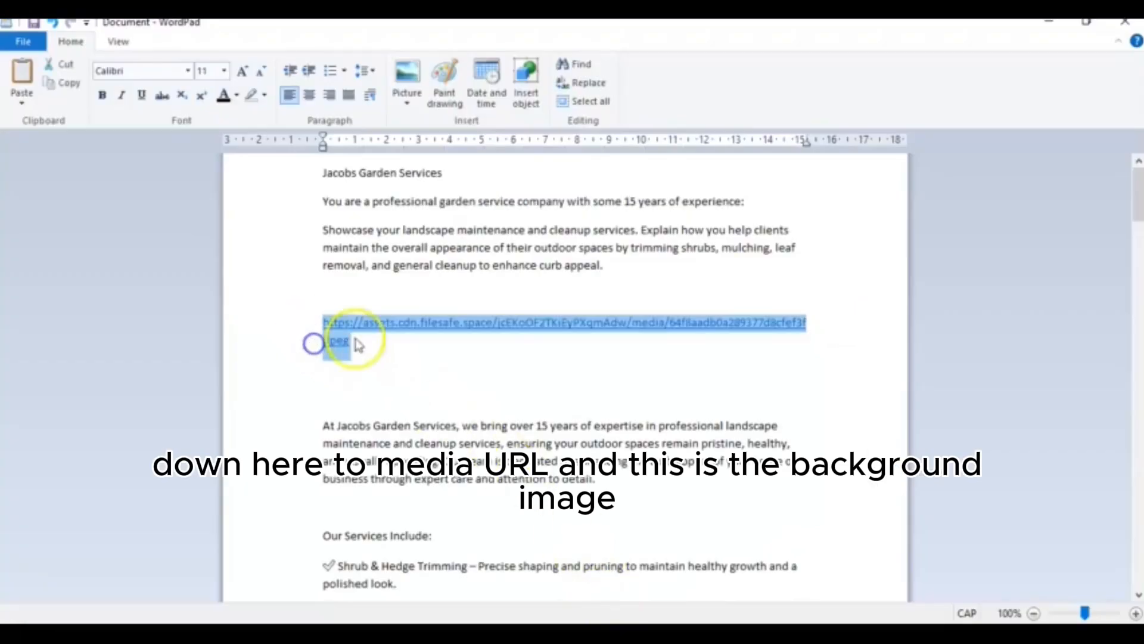
right_click(388, 328)
click(426, 352)
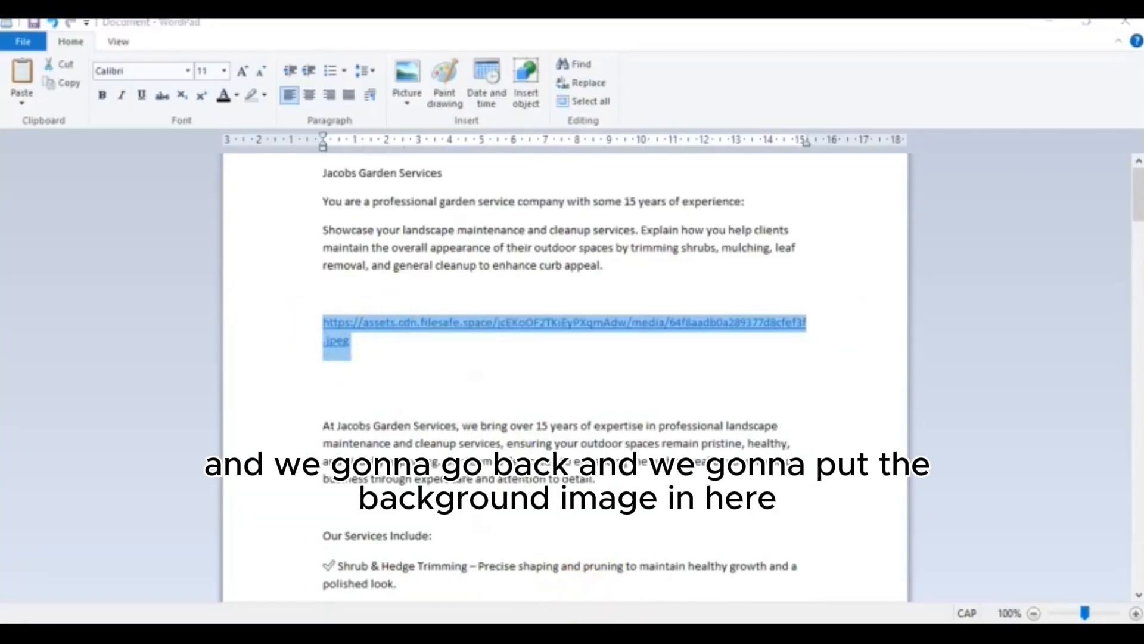
key(alt+Tab)
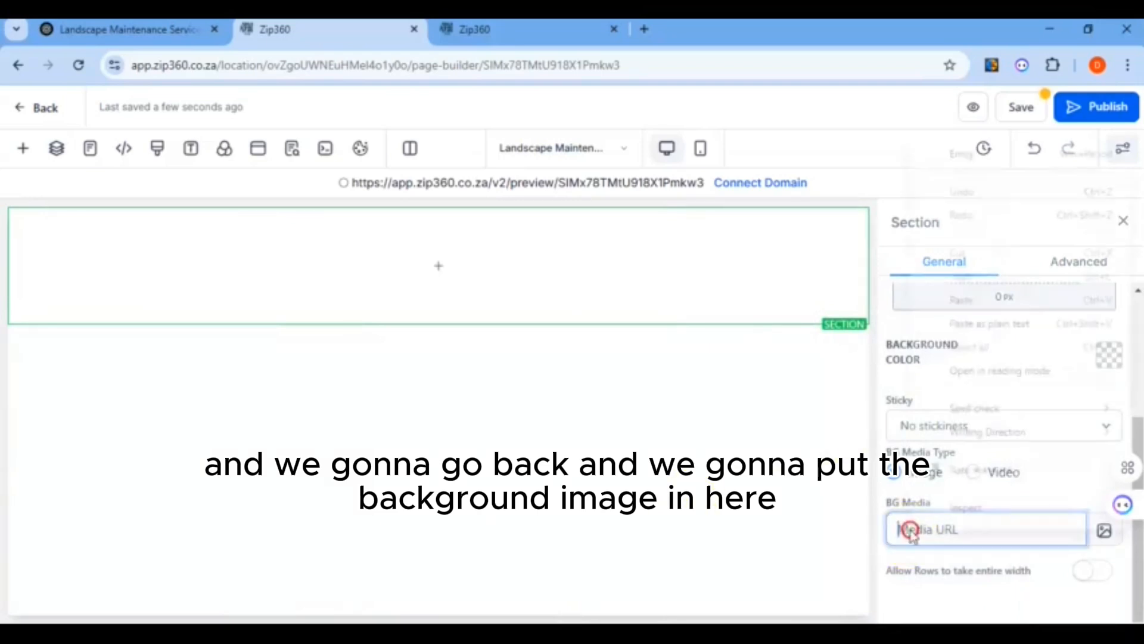
right_click(907, 528)
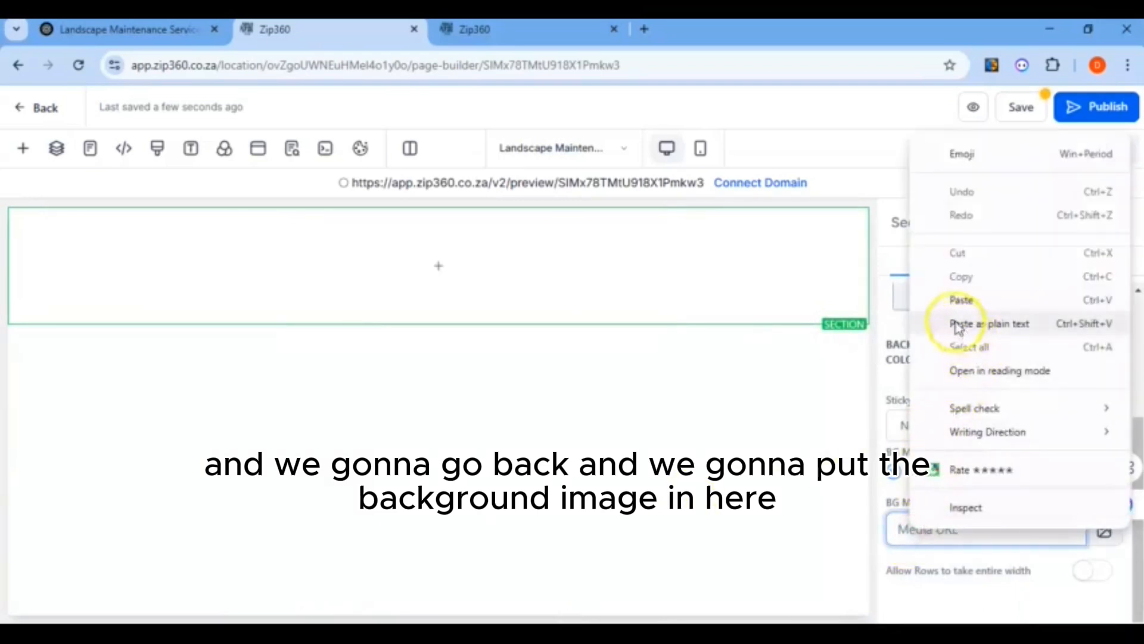
click(950, 301)
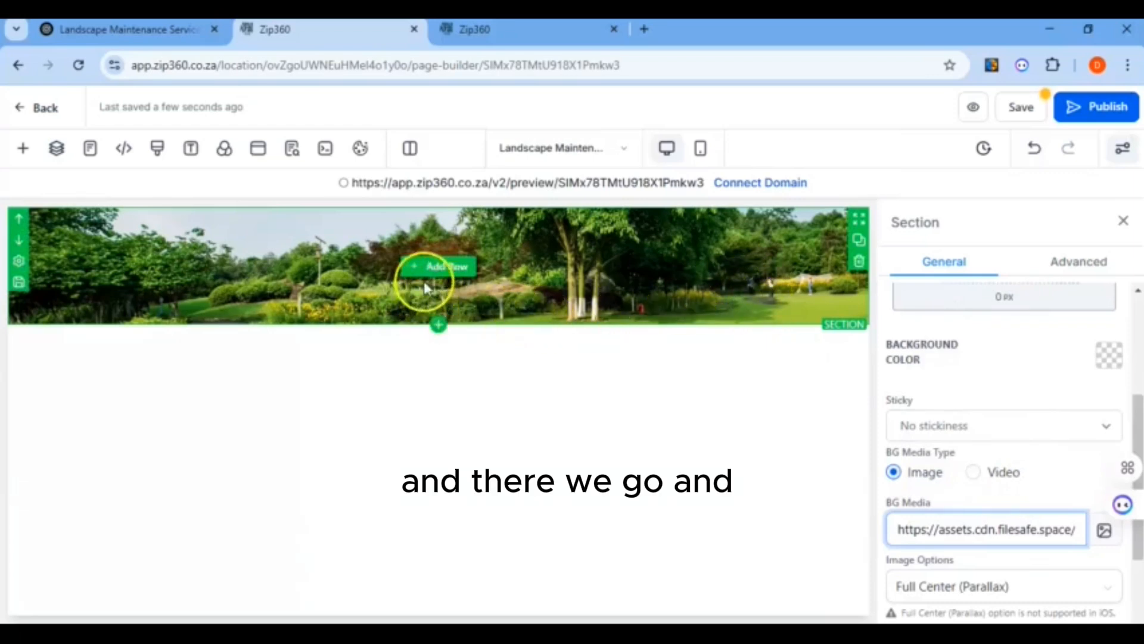
Search the section templates for "J" and place the Jacob Services template beneath the garden background section
click(24, 149)
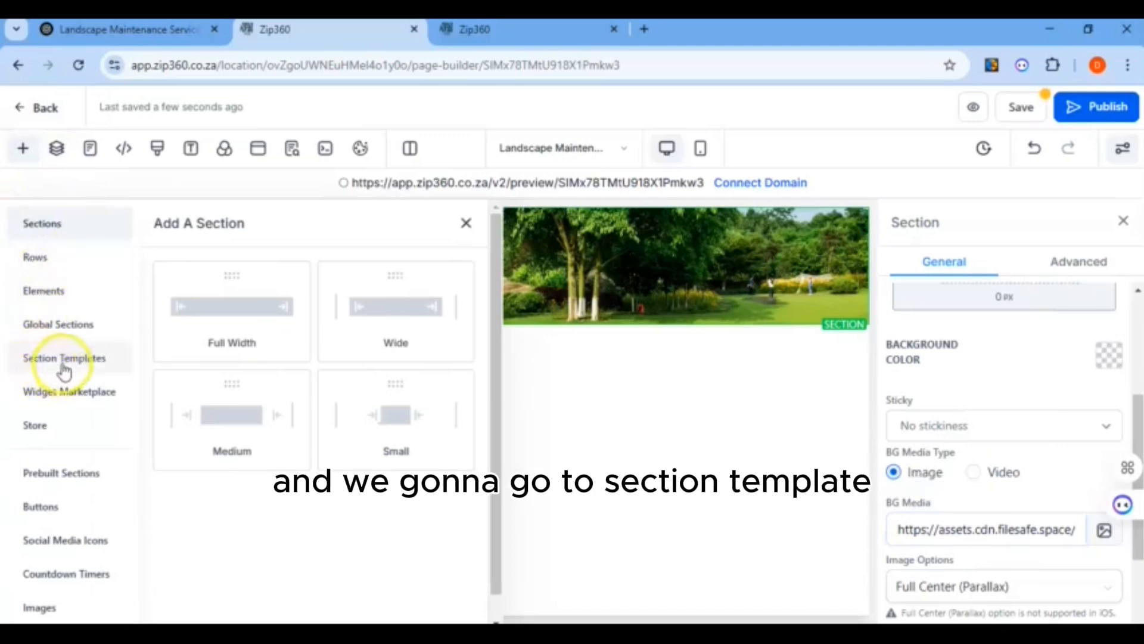
click(64, 361)
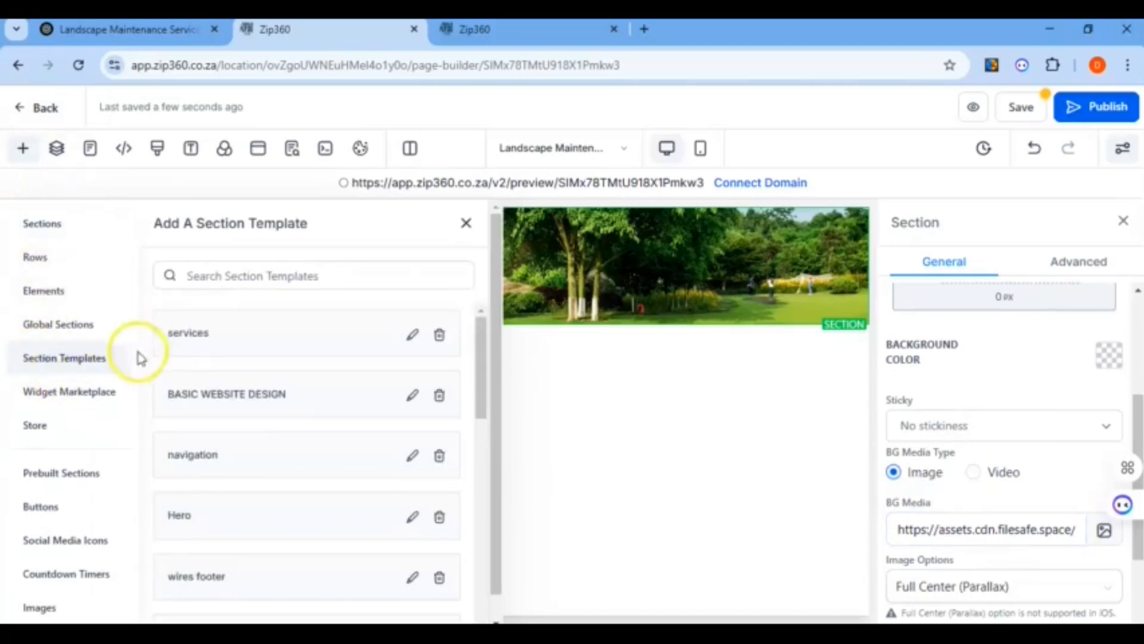
click(242, 279)
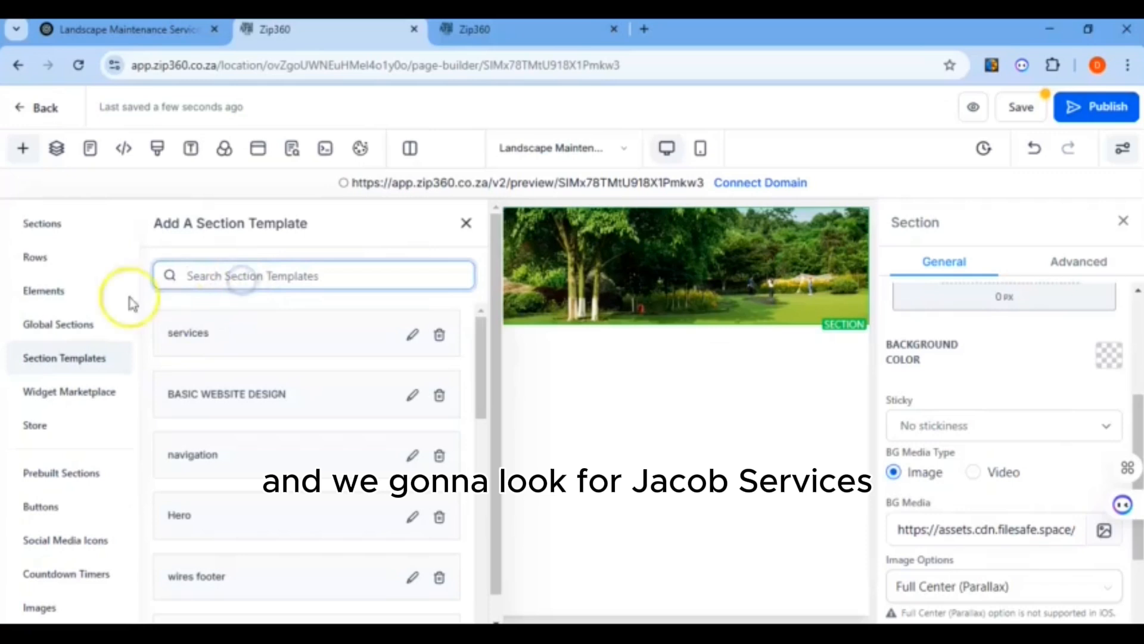
text(J)
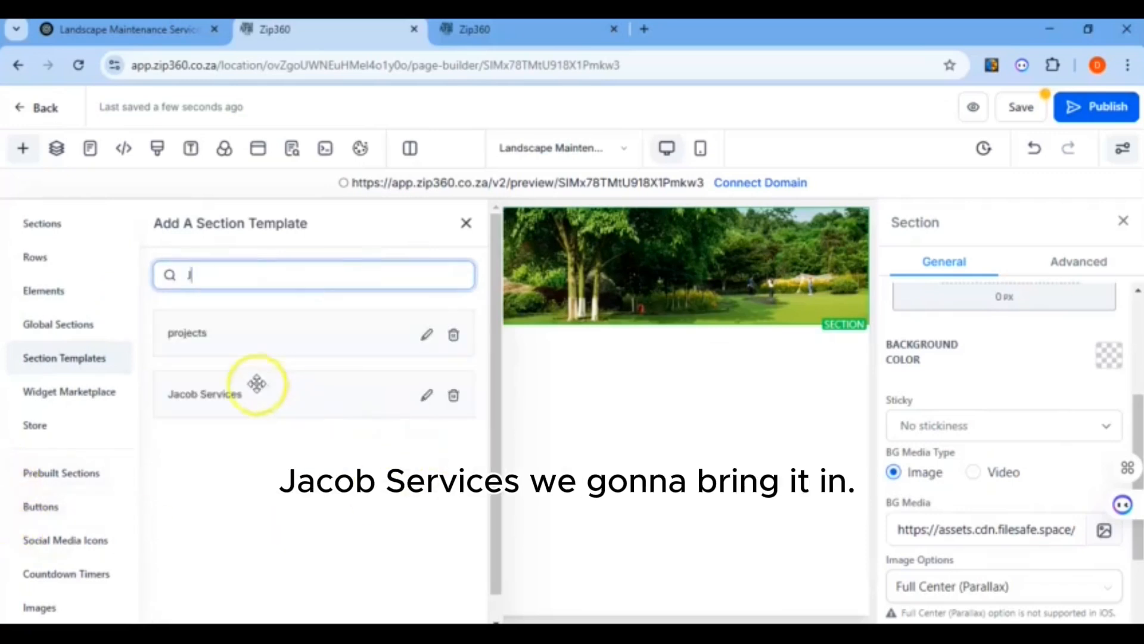
drag(255, 383, 608, 384)
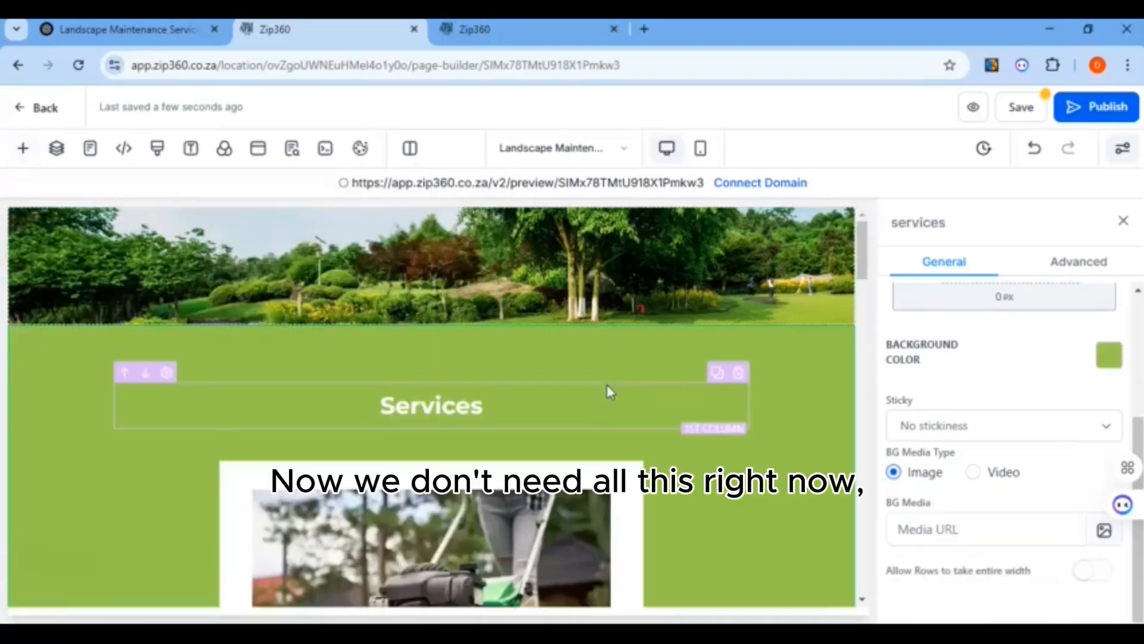
Delete the Services headline and the first three service cards from the inserted section, keeping only the Landscape Maintenance and Cleanup card
scroll(607, 403, down, 7)
scroll(606, 406, up, 7)
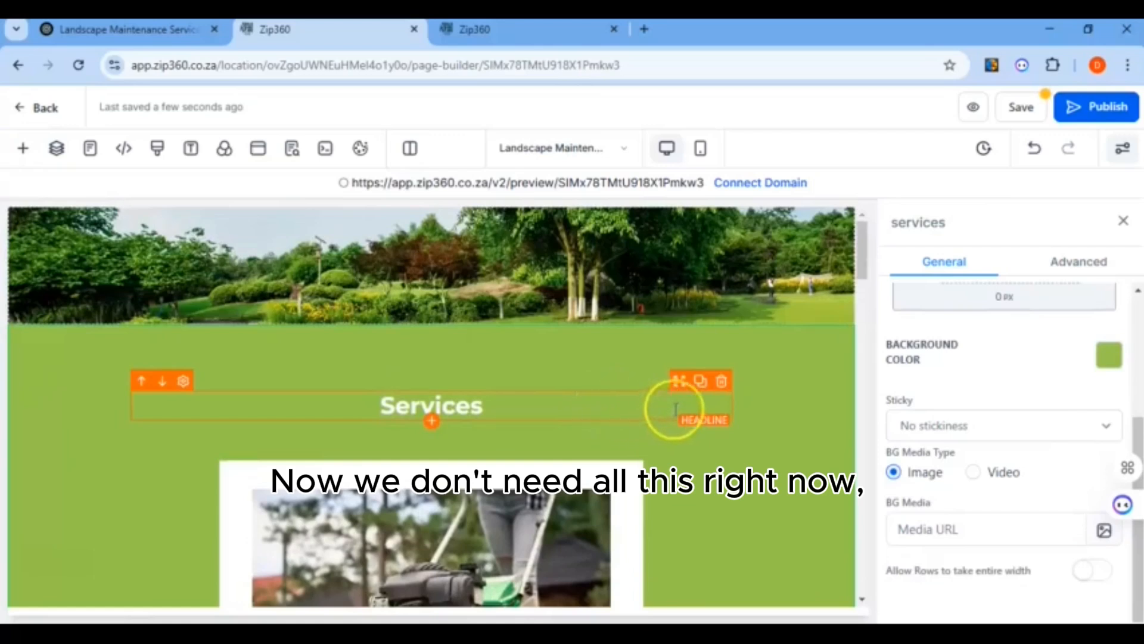
click(722, 383)
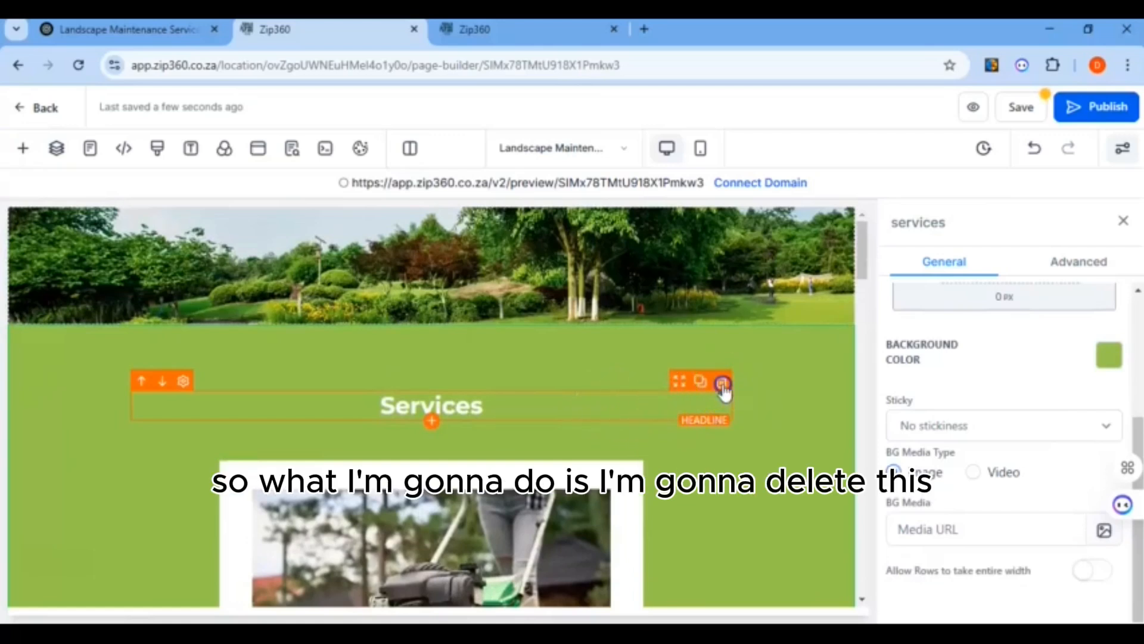
click(736, 382)
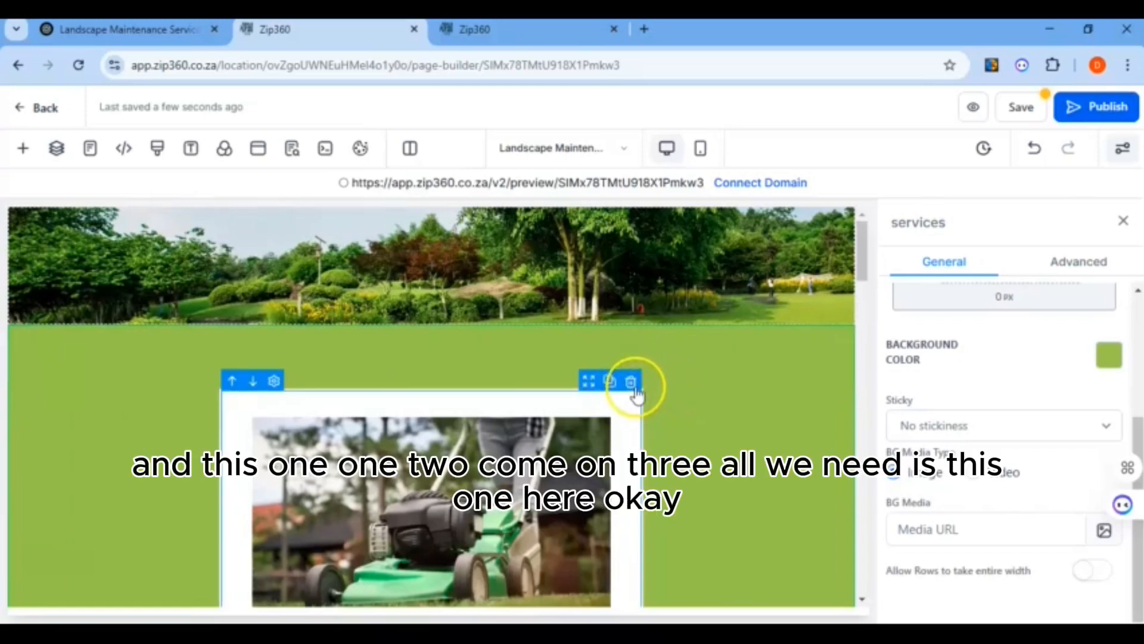
click(630, 381)
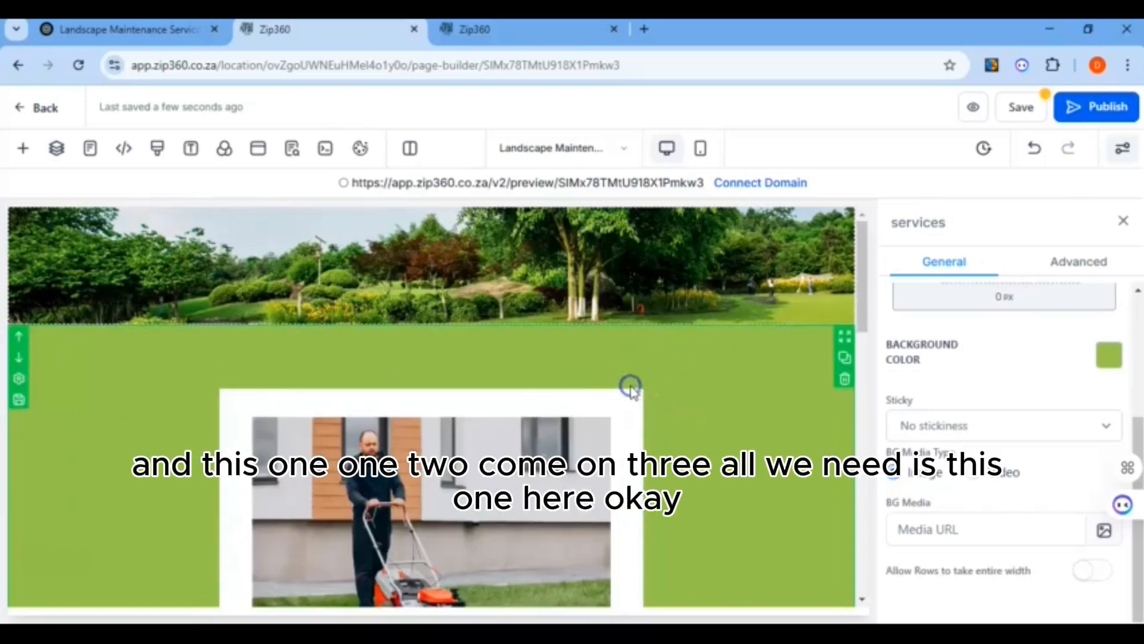
click(630, 379)
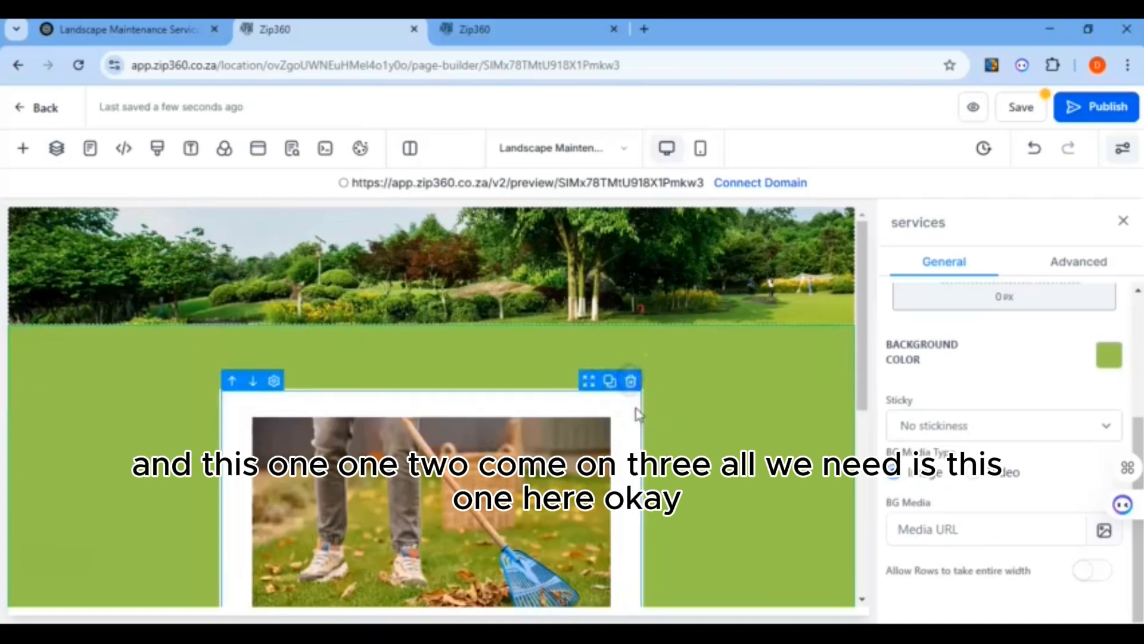
scroll(636, 411, down, 5)
scroll(629, 422, up, 5)
scroll(614, 429, down, 4)
scroll(614, 429, up, 4)
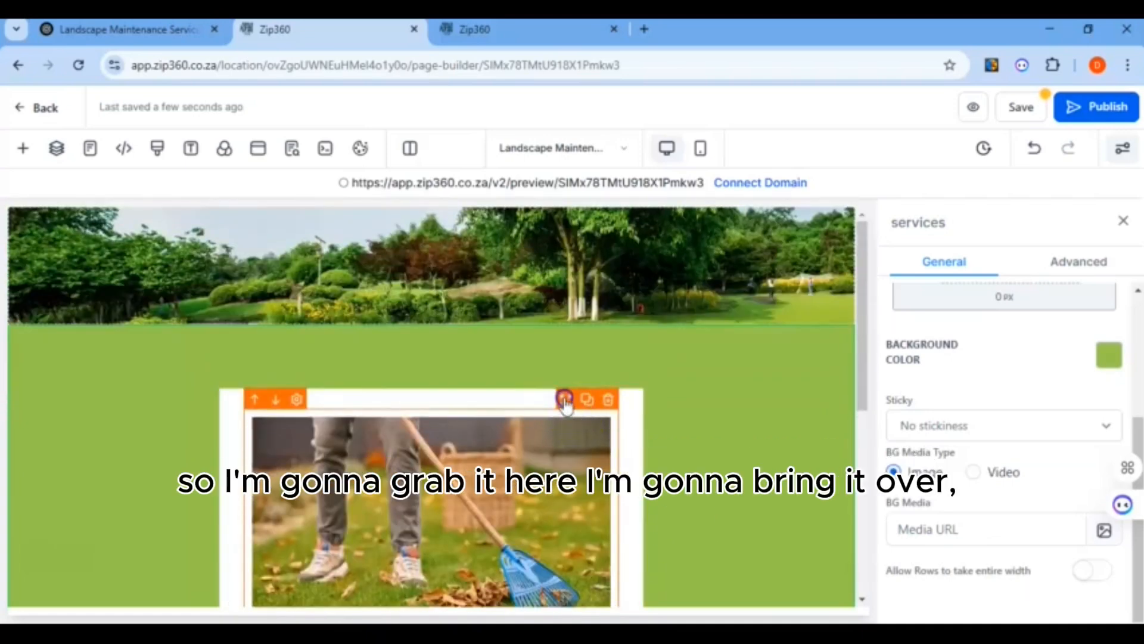
Move the Landscape Maintenance and Cleanup card into the garden background section, then delete the empty green services section and save the page
drag(564, 399, 567, 258)
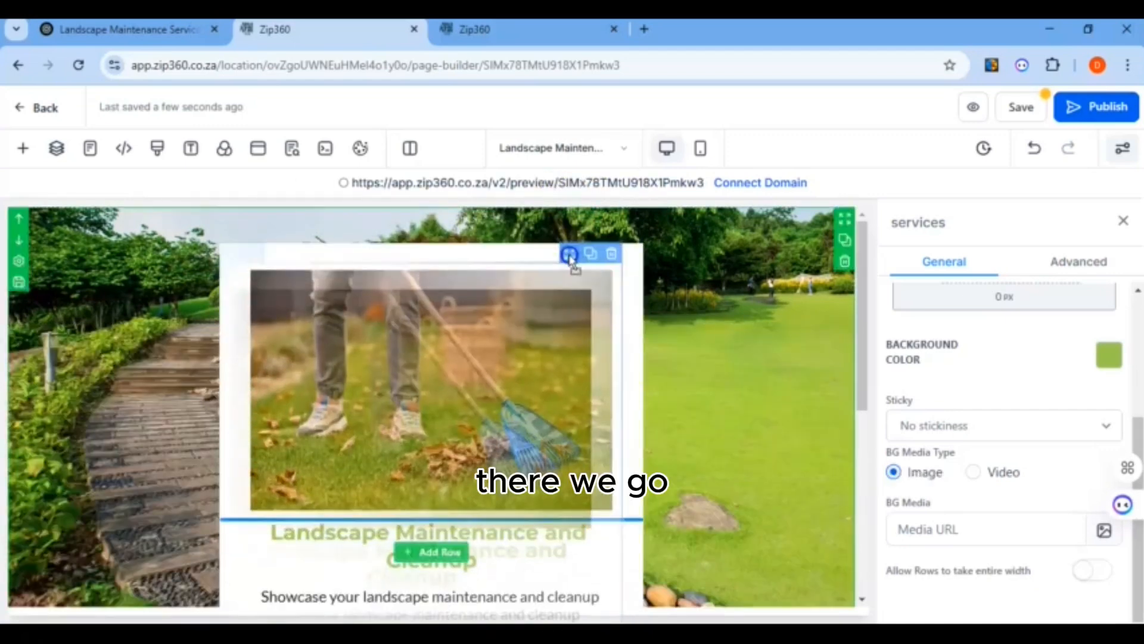
scroll(662, 348, down, 5)
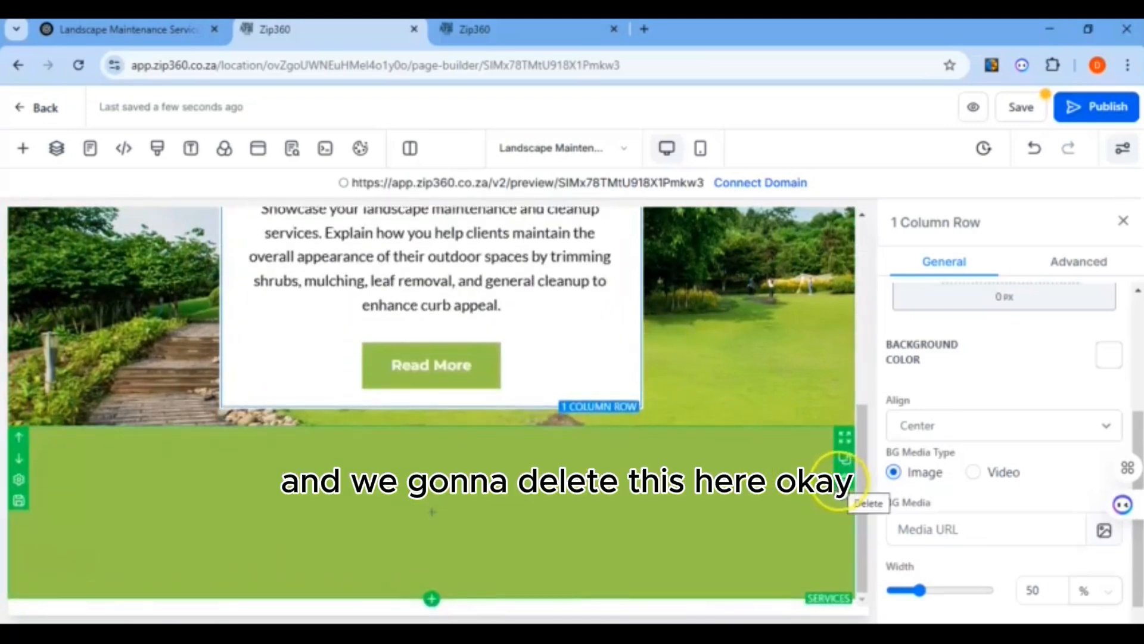
click(844, 484)
click(1010, 119)
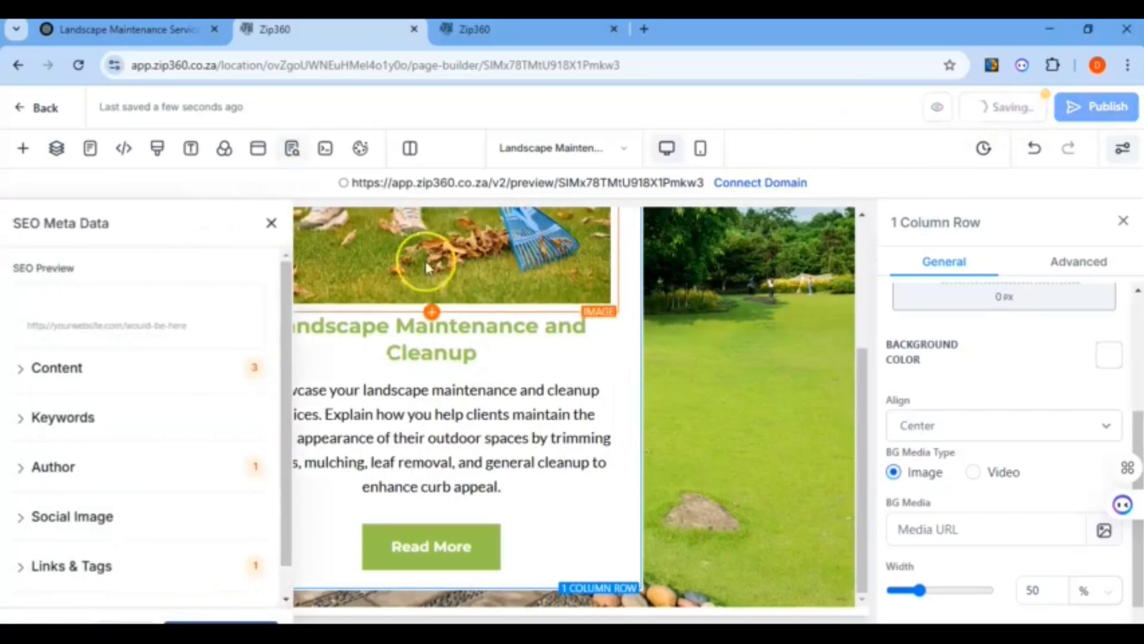
click(261, 234)
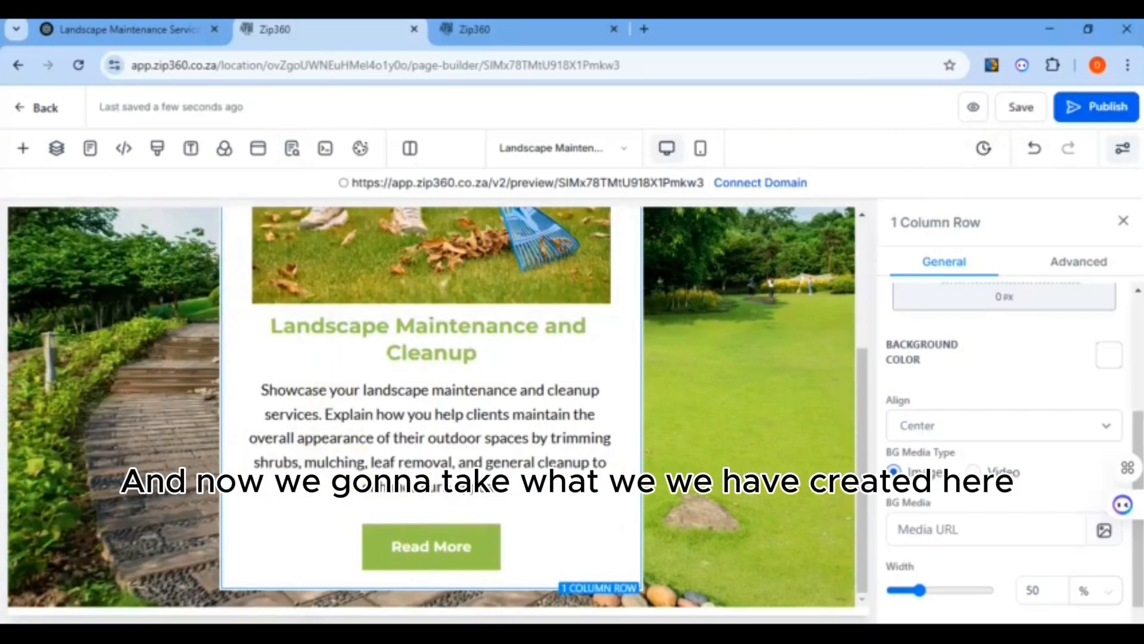
Copy the full service description from the WordPad document, from "At Jacobs Garden Services" through the free consultation line
key(alt+Tab)
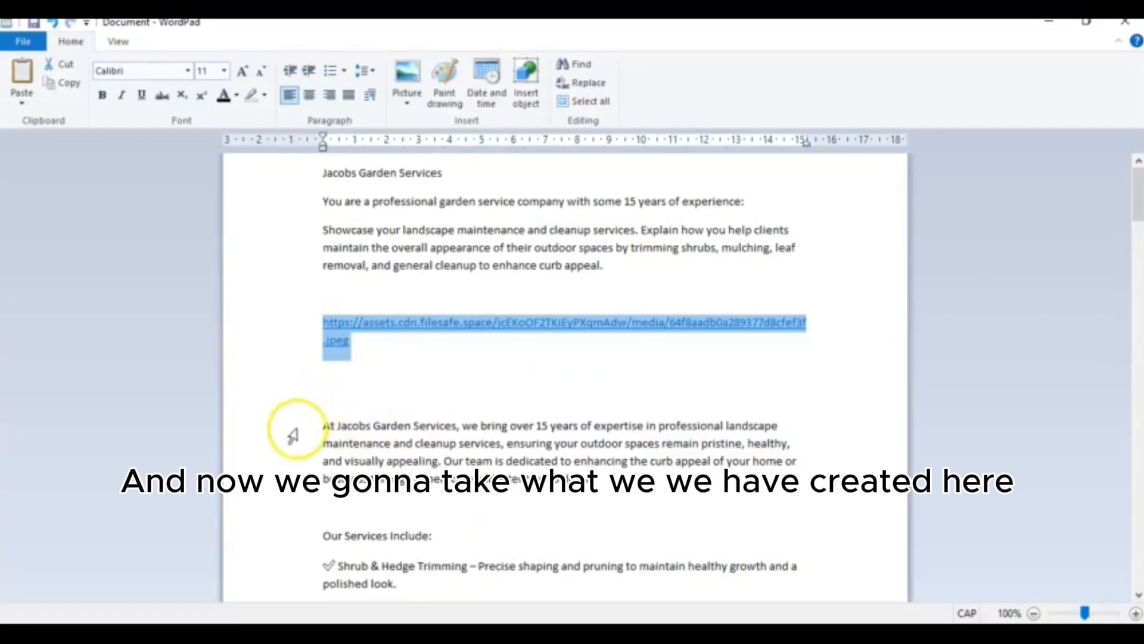
drag(301, 434, 344, 469)
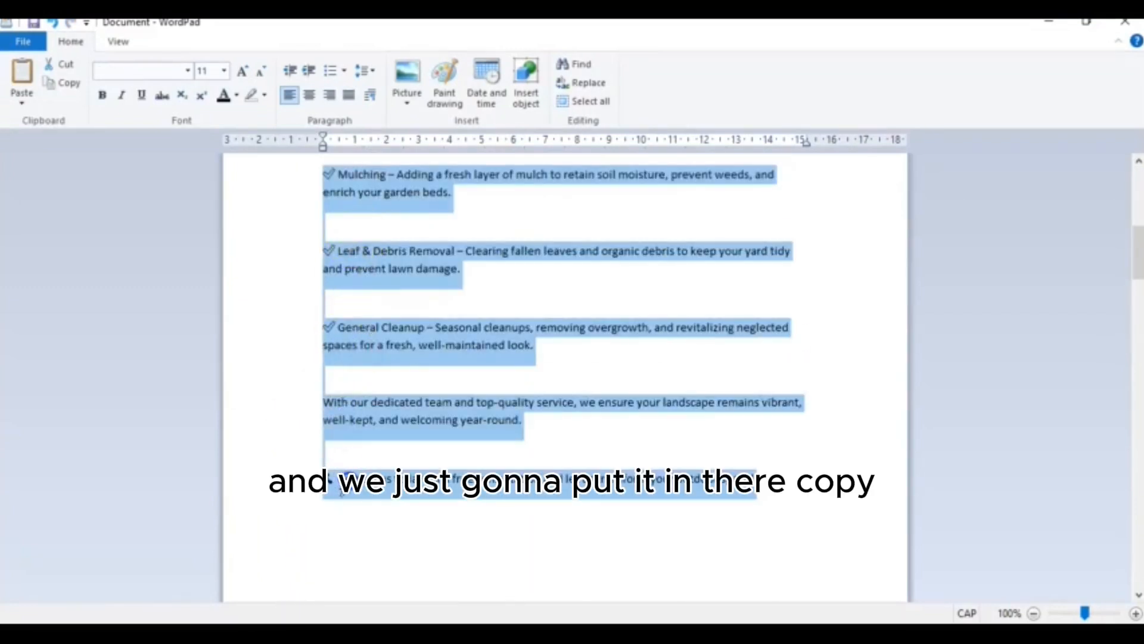
right_click(350, 480)
click(406, 546)
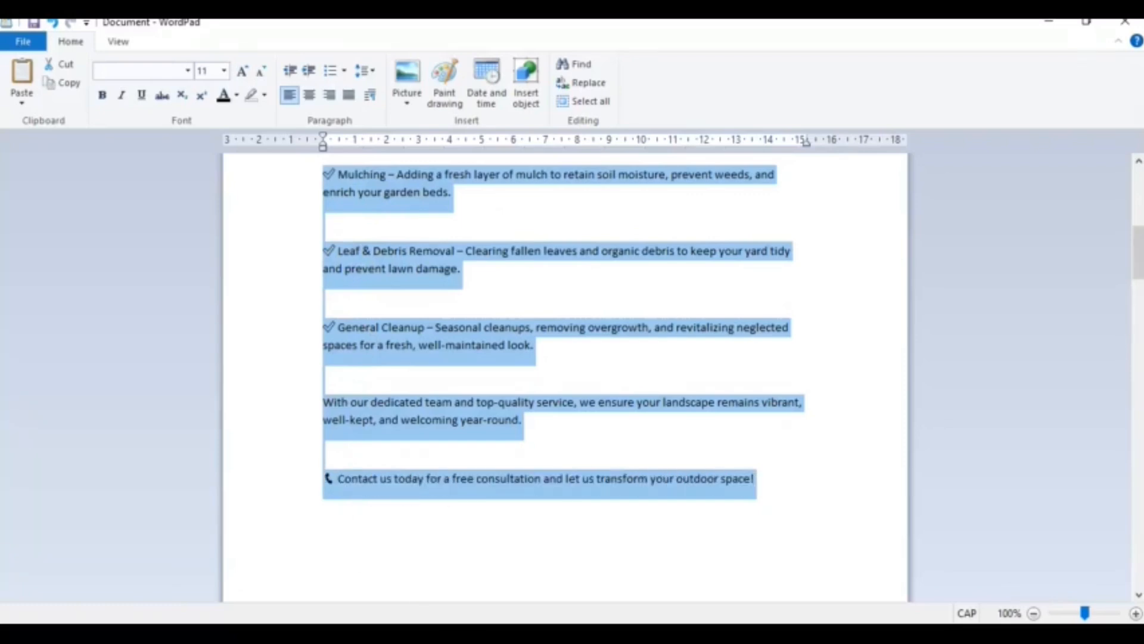
click(598, 588)
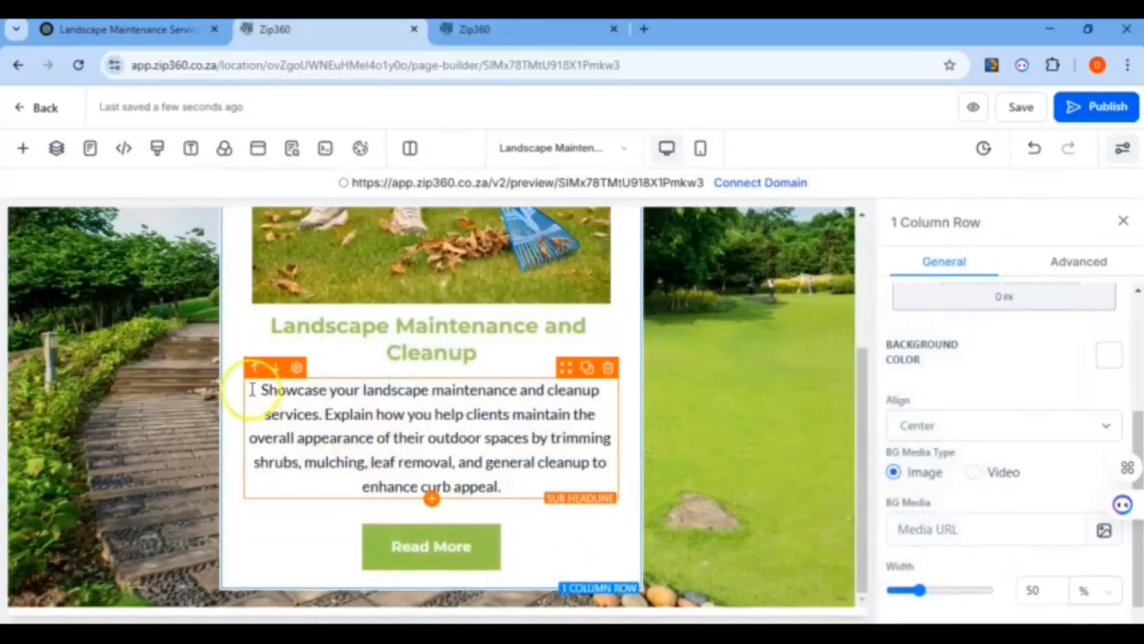
Replace the card's "Showcase your landscape maintenance" text with the copied description, left-align it and save the page
drag(261, 390, 511, 493)
right_click(472, 402)
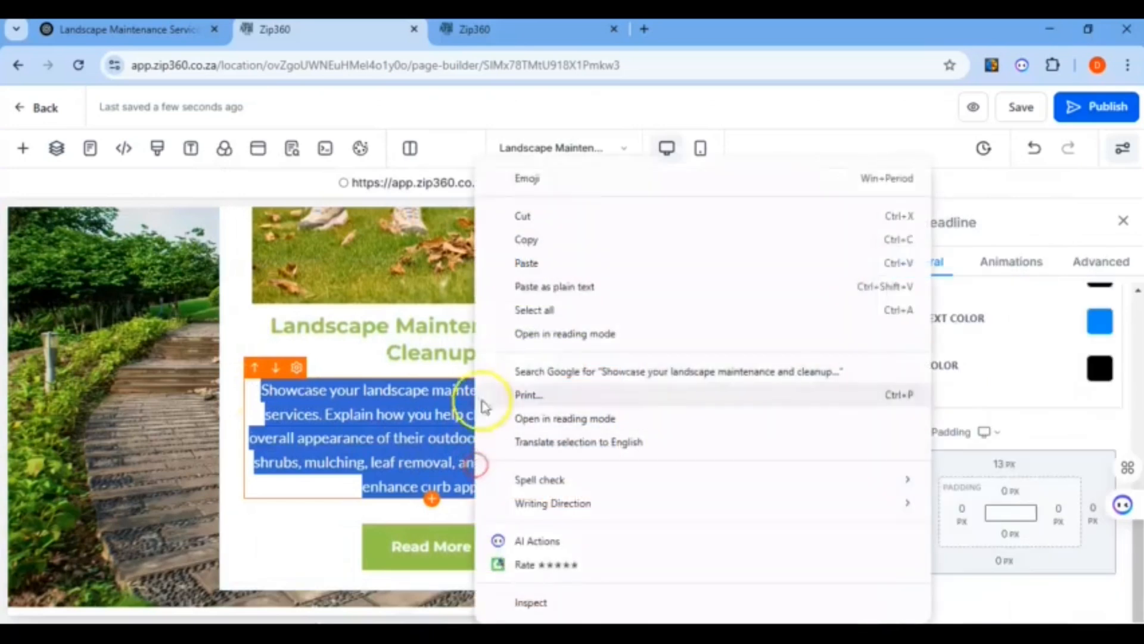
click(526, 263)
scroll(931, 459, up, 5)
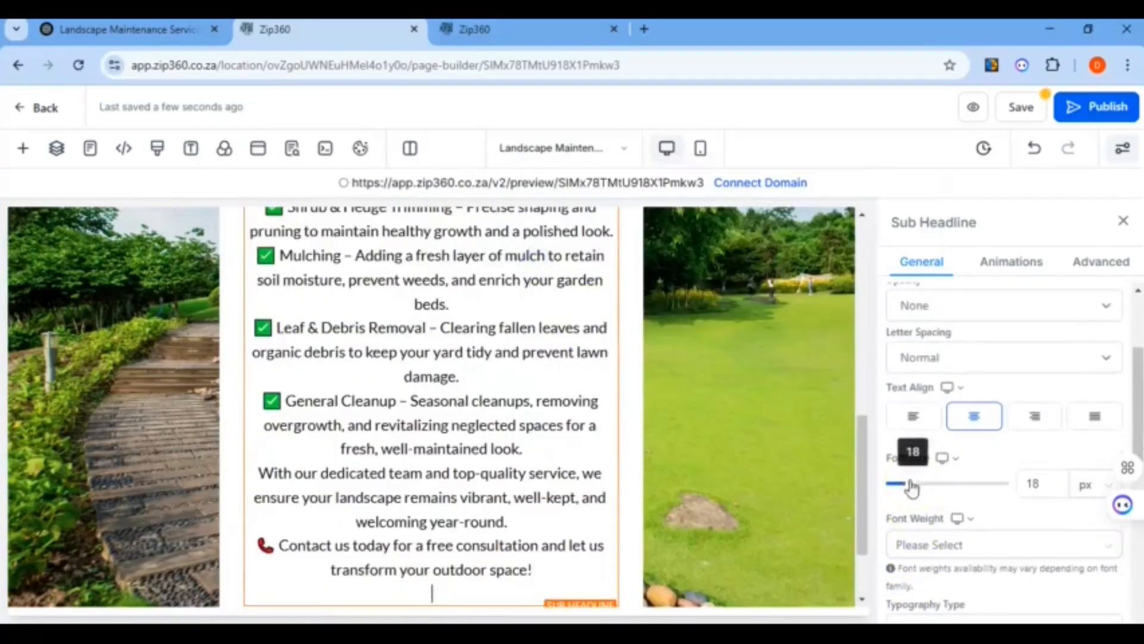
click(908, 420)
scroll(311, 412, up, 4)
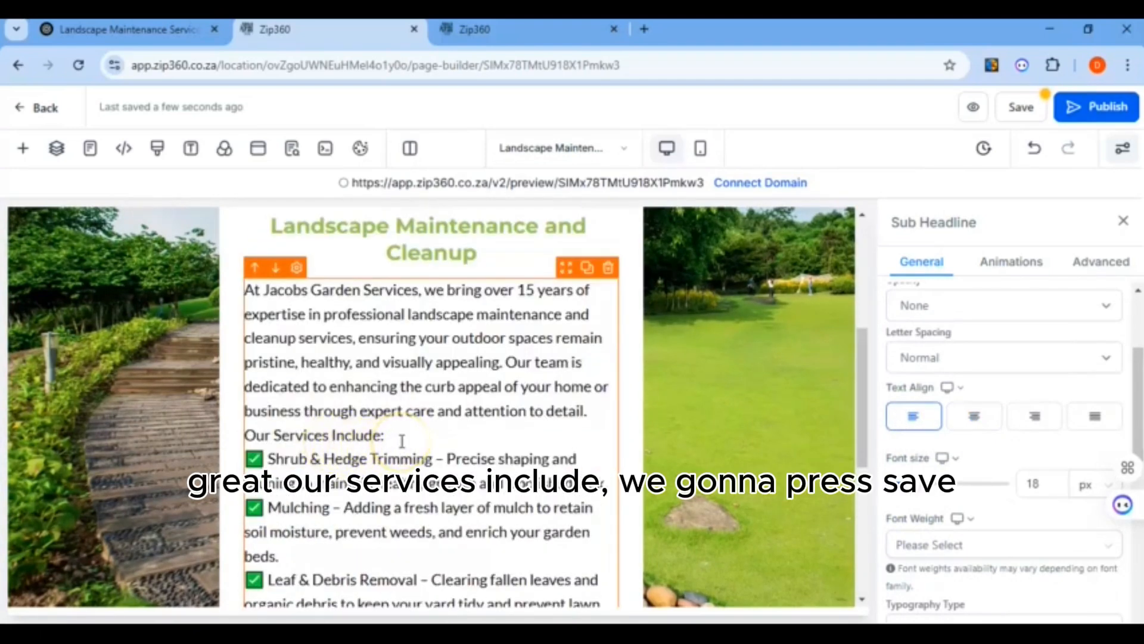
click(1022, 108)
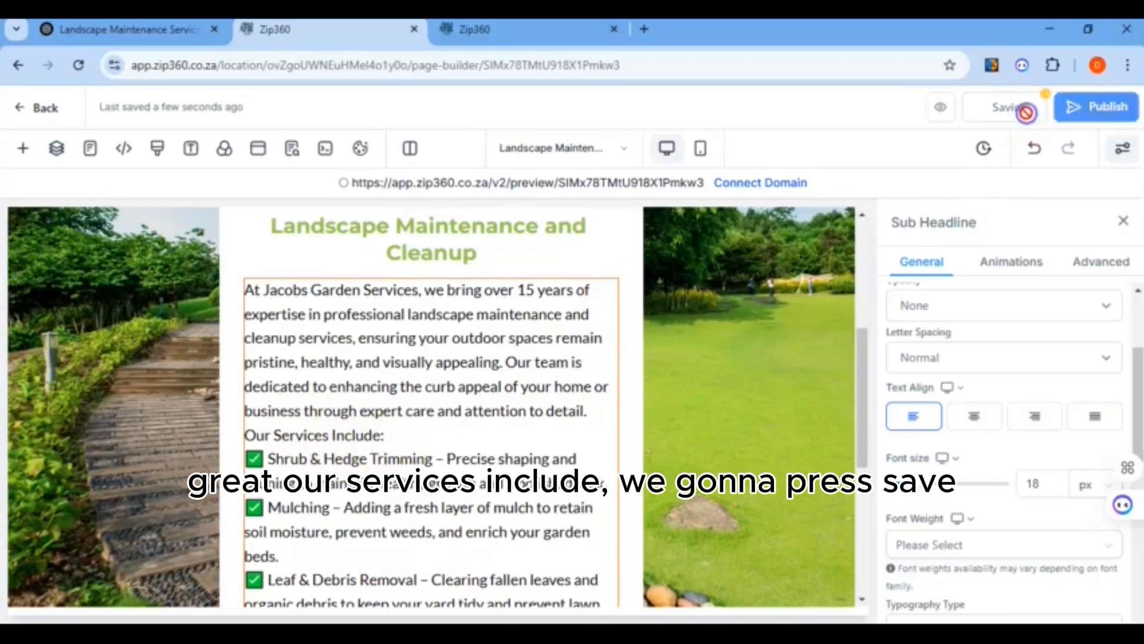
Find the Landscape Maintenance and Cleanup card on the Home Clone page and copy only the "At Jacobs Garden Services" introduction paragraph from WordPad
click(533, 30)
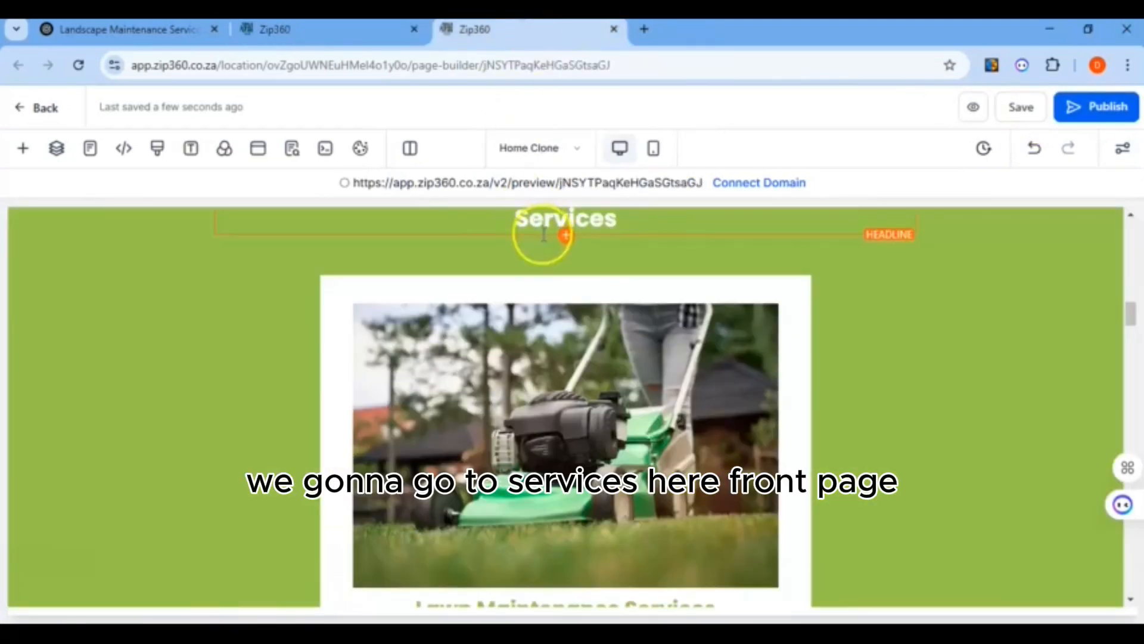
scroll(545, 261, down, 12)
scroll(555, 280, down, 10)
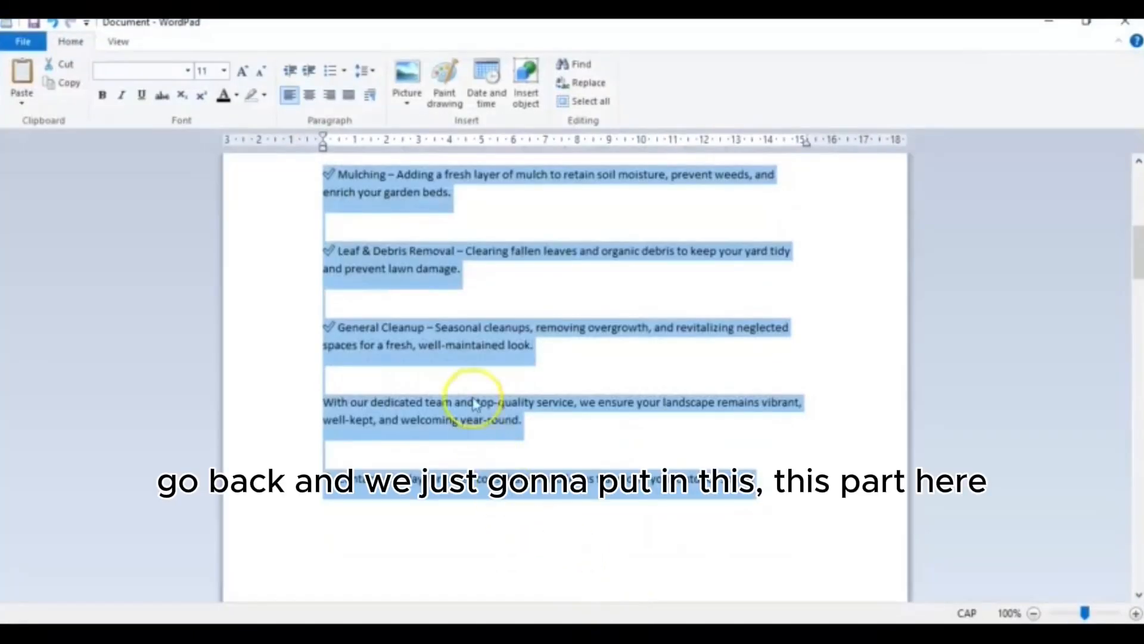
click(507, 309)
drag(311, 276, 312, 326)
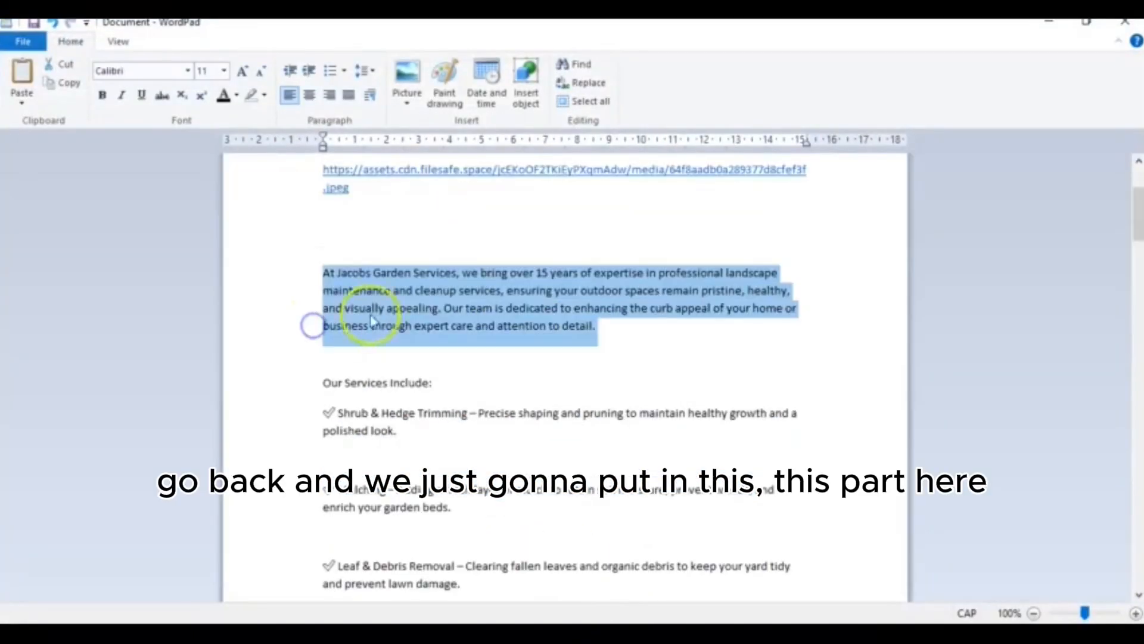
right_click(385, 309)
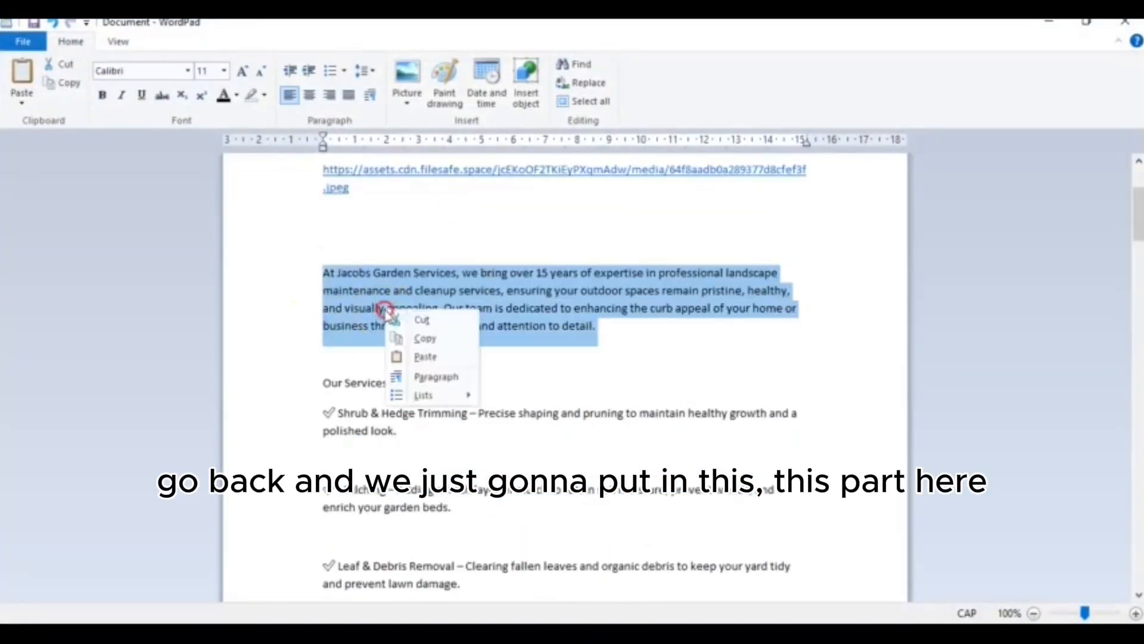
click(422, 337)
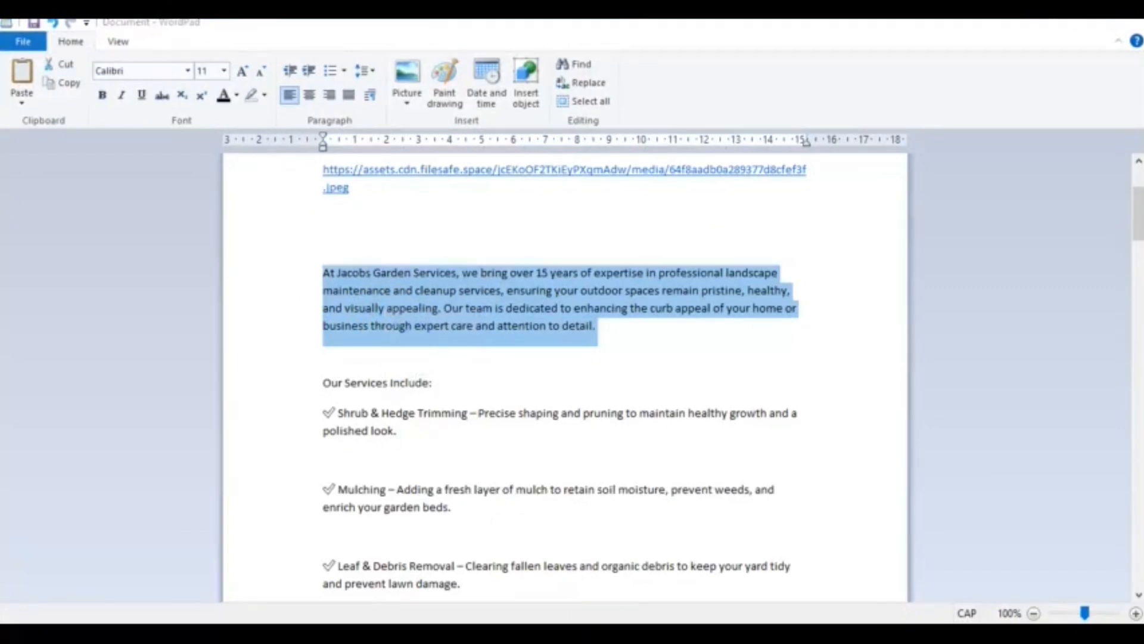
click(504, 447)
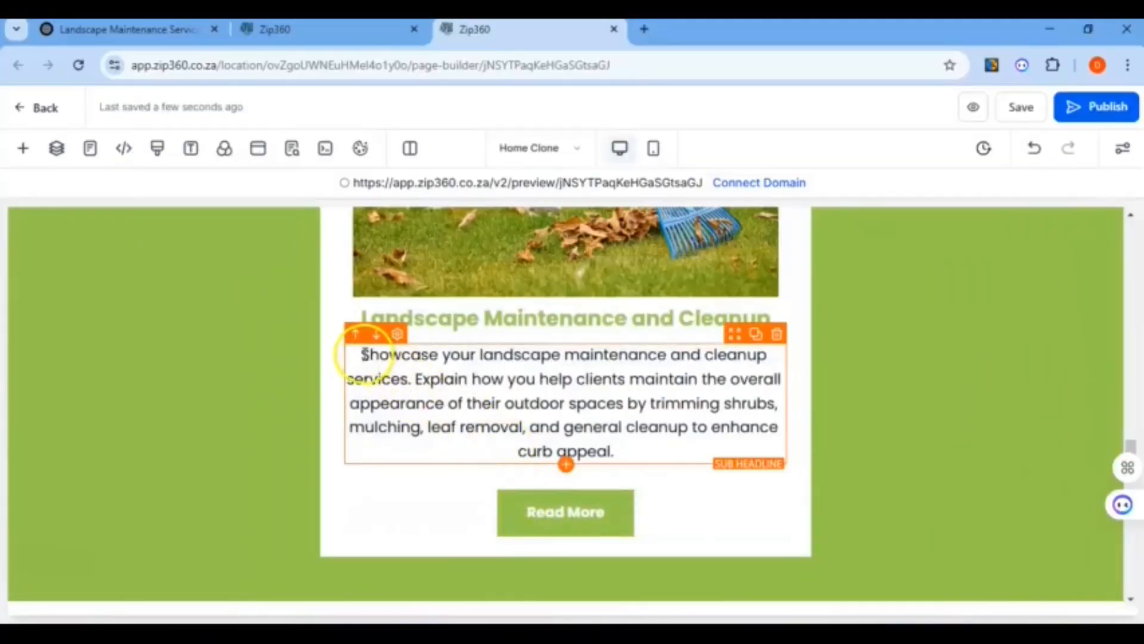
Replace the Home Clone card's description with the copied introduction paragraph and save the page, including the global section change
drag(370, 355, 620, 453)
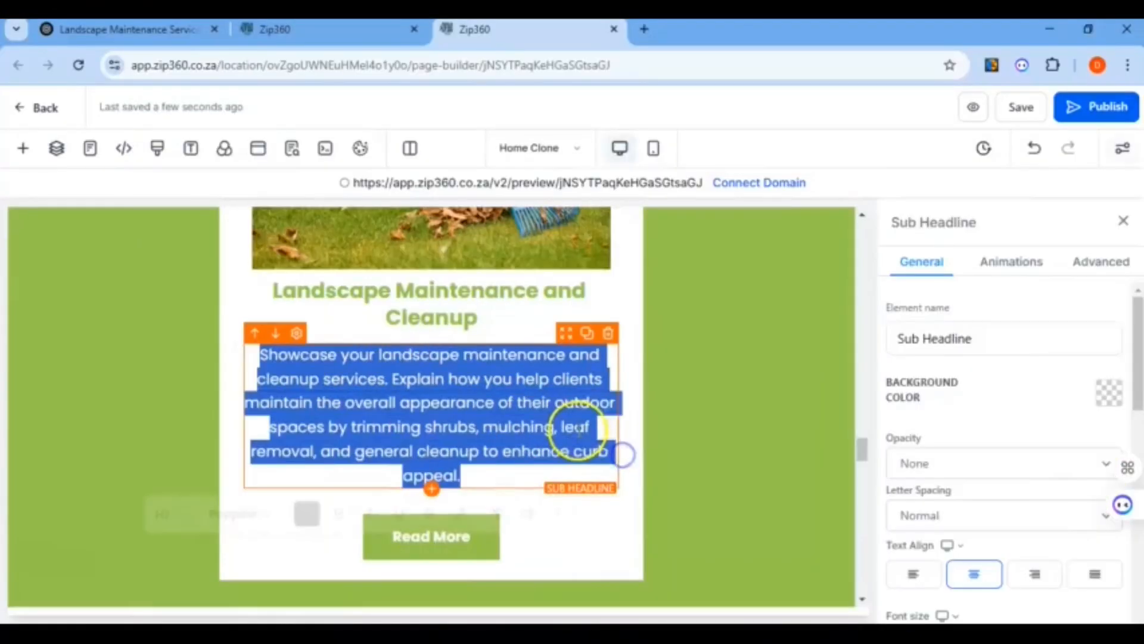
right_click(570, 426)
click(633, 263)
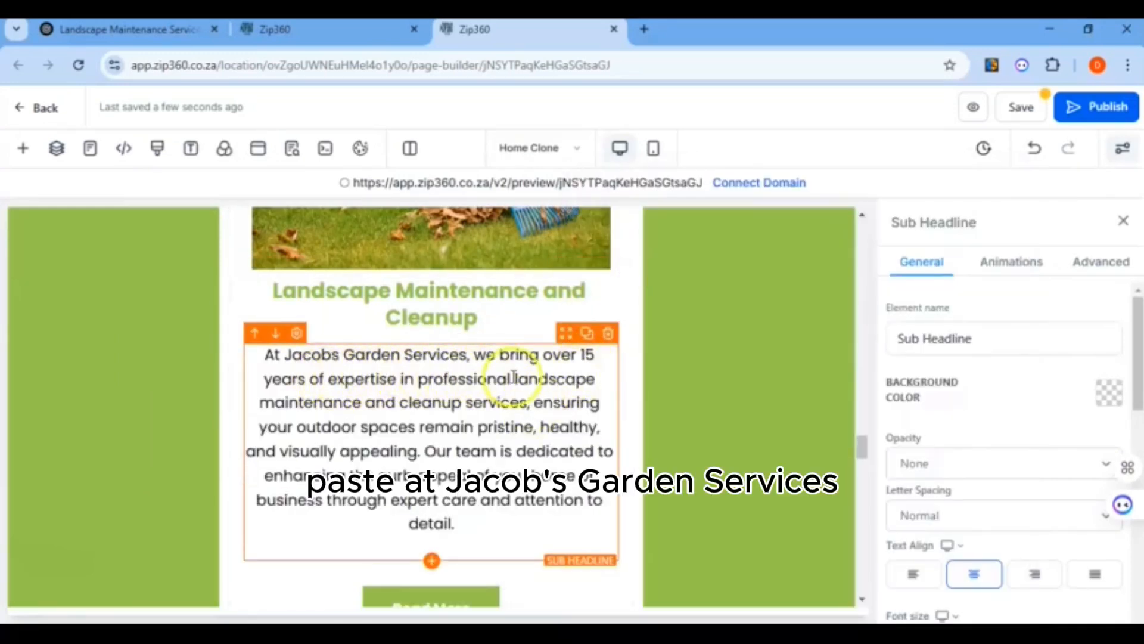
click(535, 373)
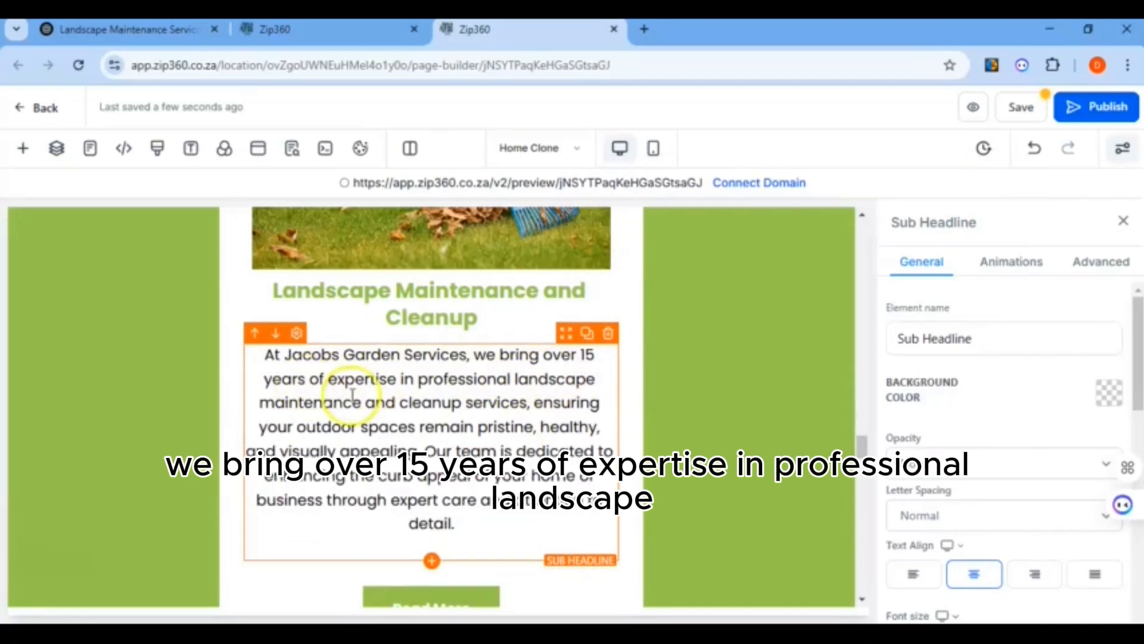
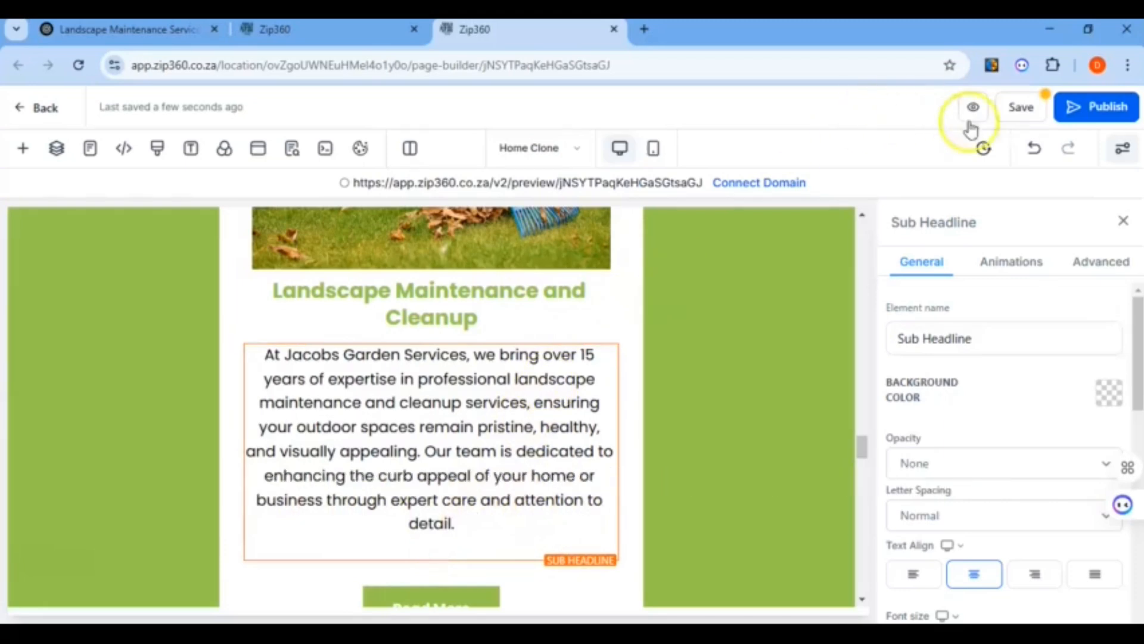
click(1015, 110)
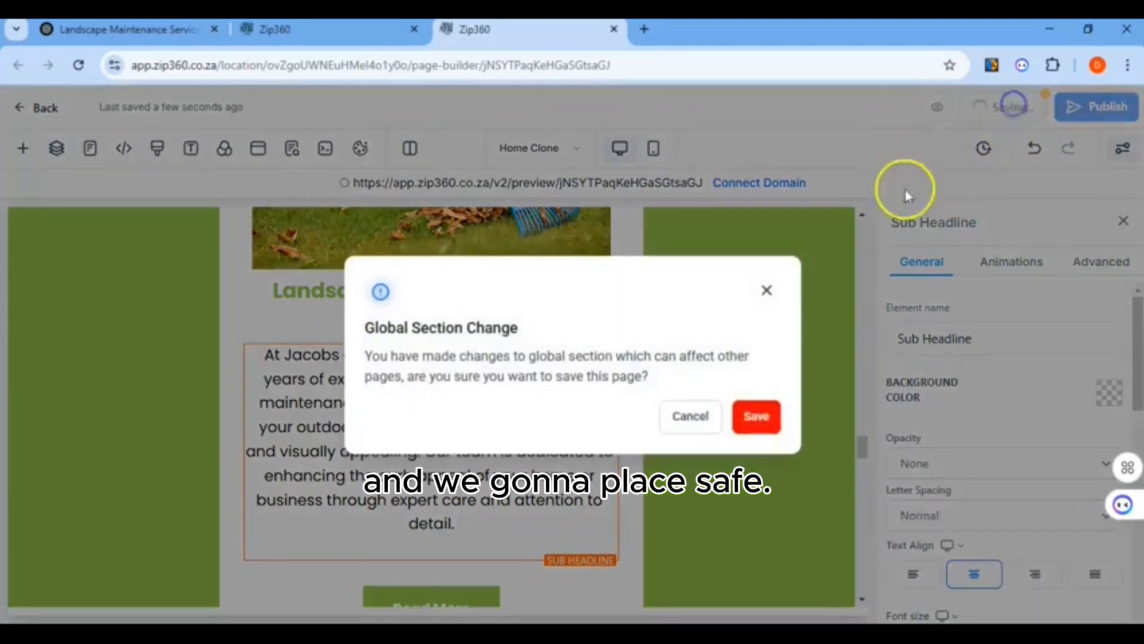
click(748, 417)
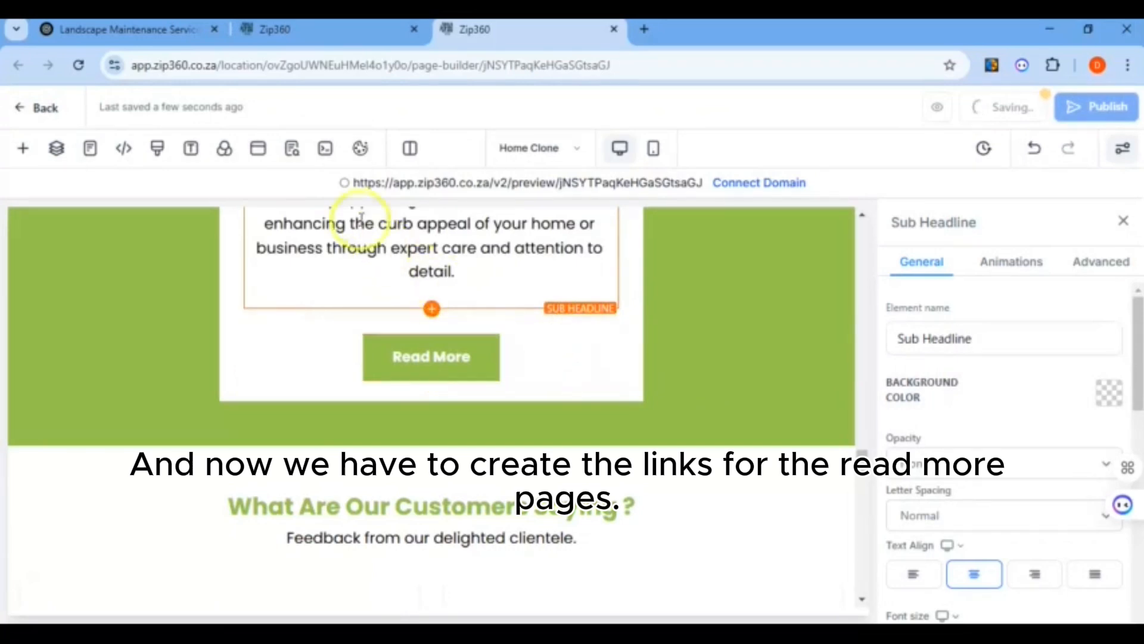
Change the Read More button's text to "Home" on the Landscape Maintenance and Cleanup page
scroll(393, 307, up, 4)
scroll(438, 374, down, 2)
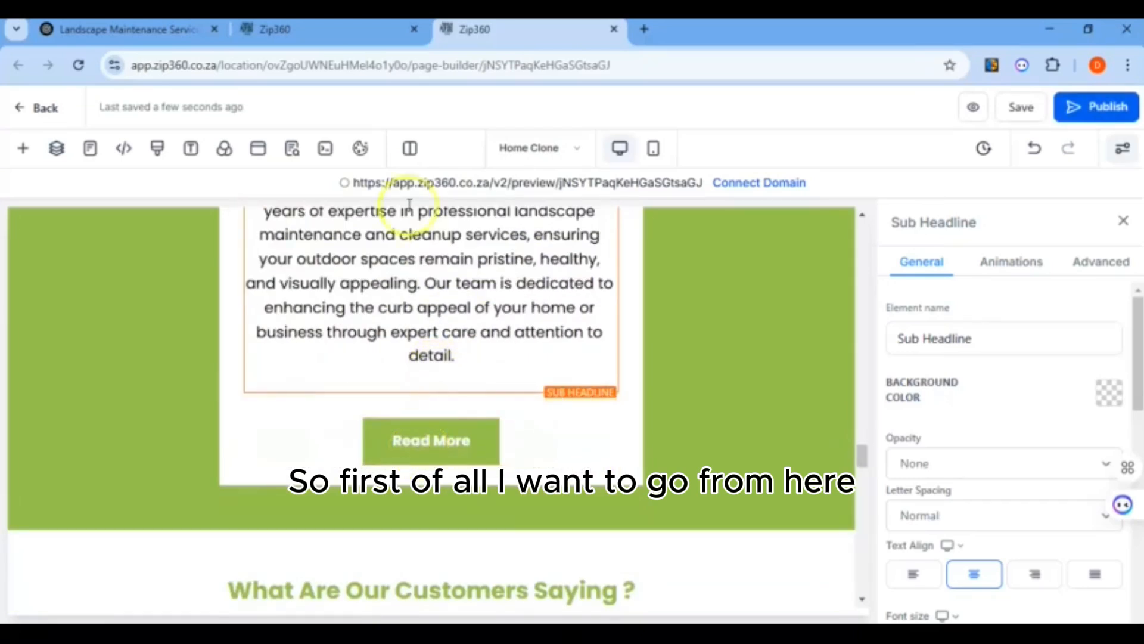
click(320, 36)
click(380, 420)
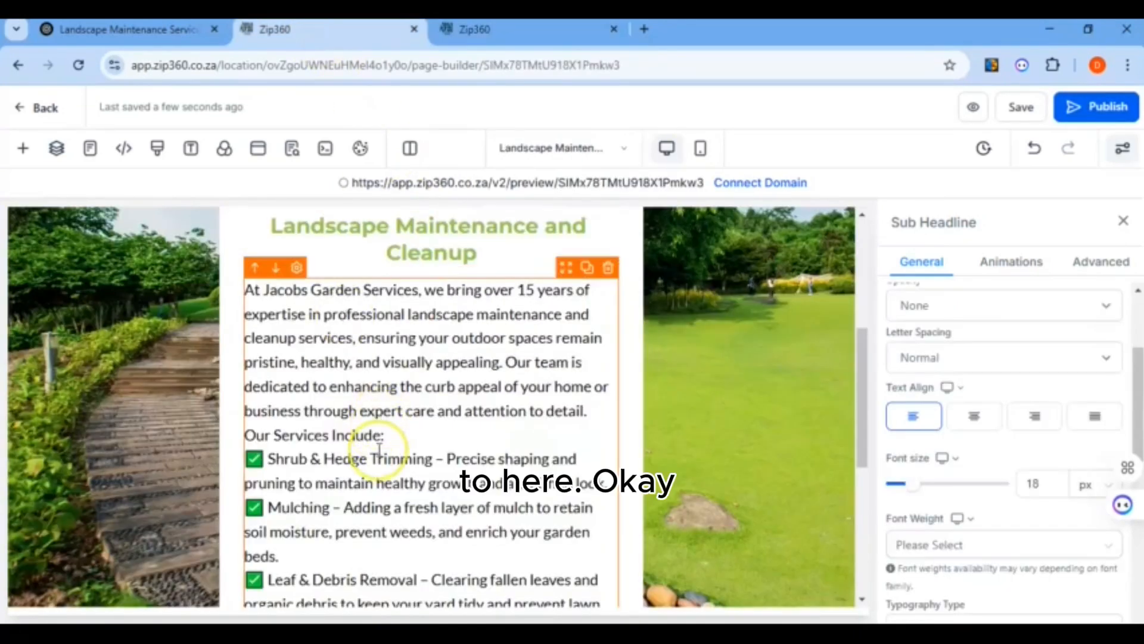
scroll(379, 448, down, 5)
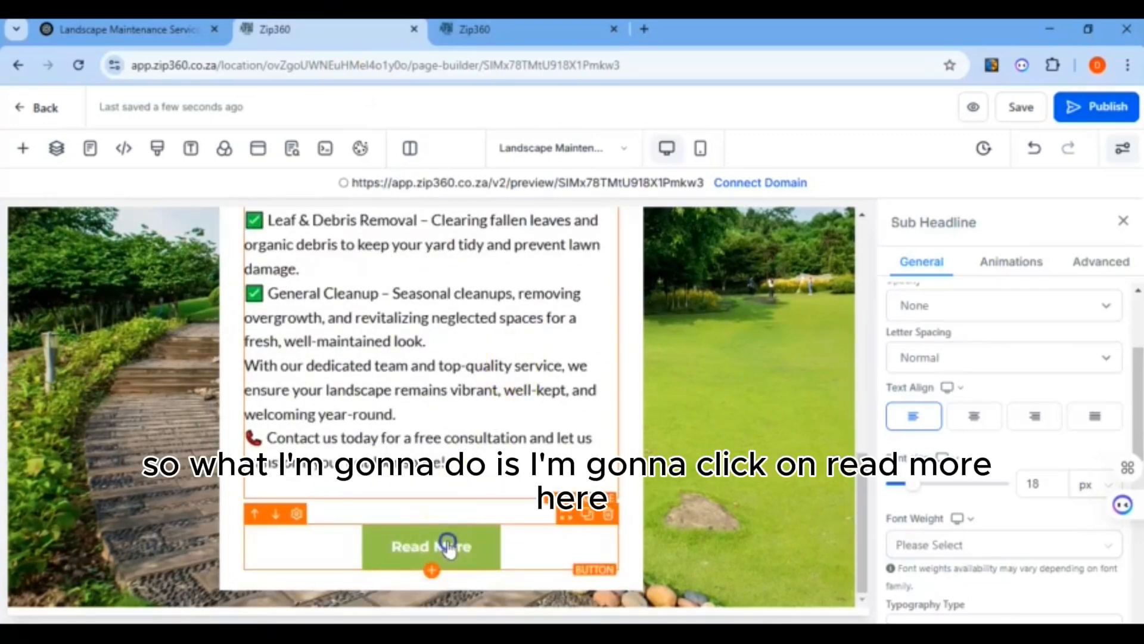
click(448, 546)
scroll(1007, 381, down, 5)
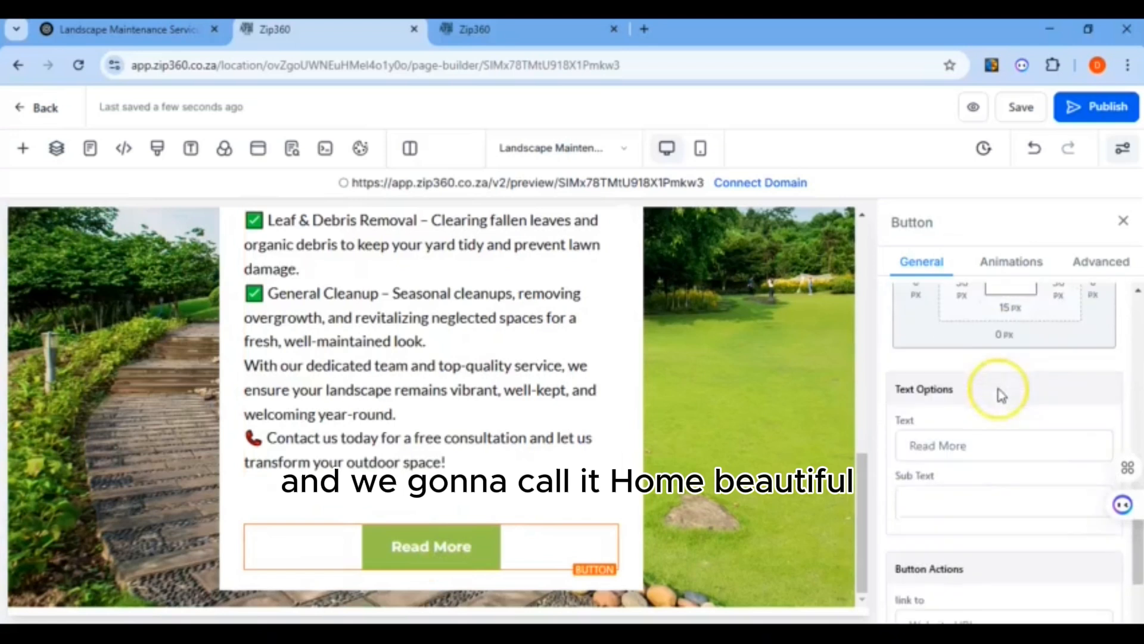
drag(973, 448, 910, 448)
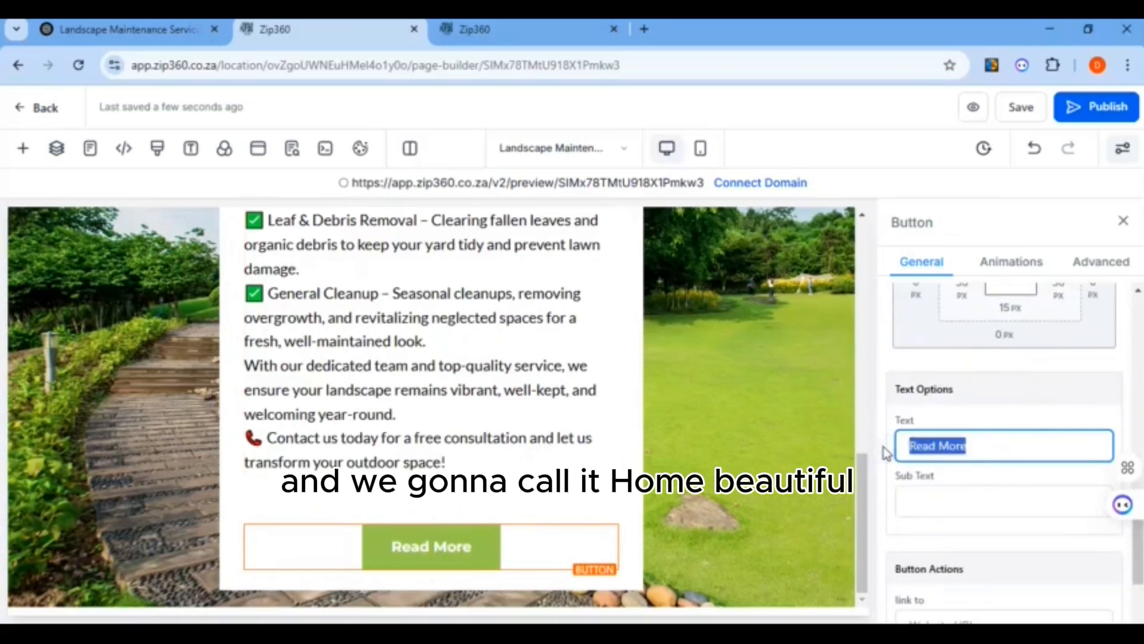
text(Home)
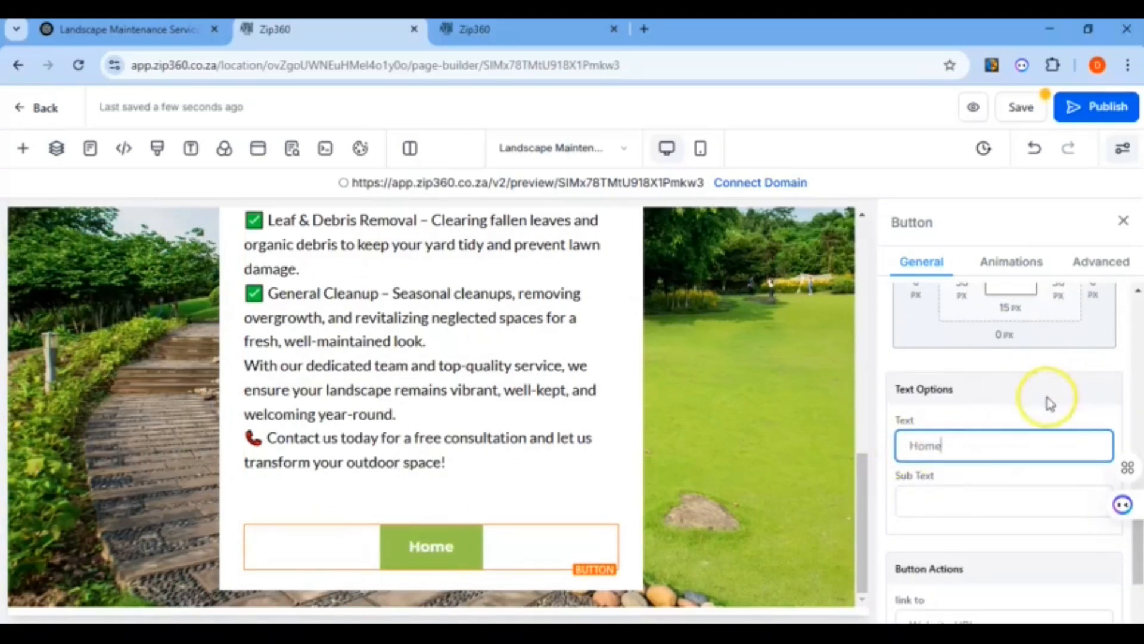
scroll(1045, 411, down, 3)
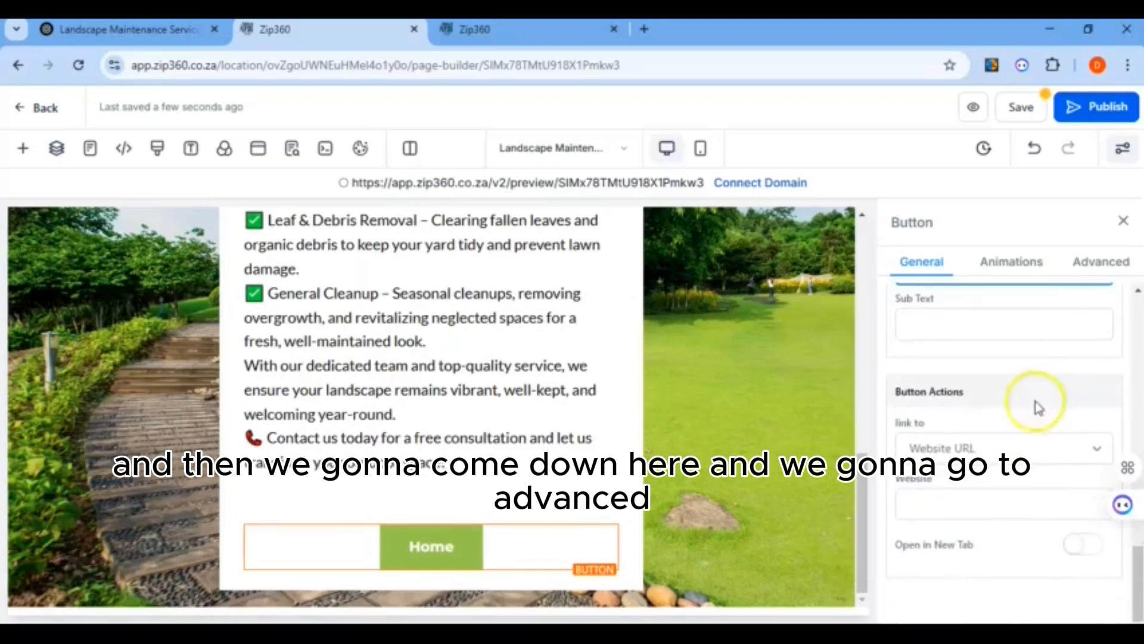
Copy the Home button's CSS selector from its advanced settings and switch to WordPad
click(1104, 266)
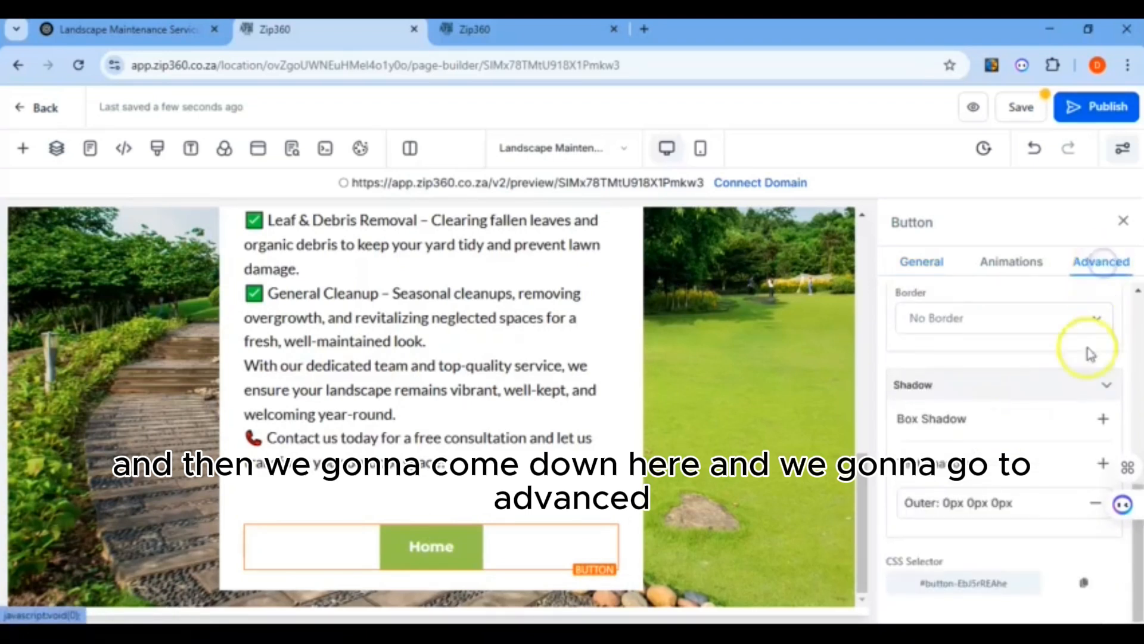
click(1085, 585)
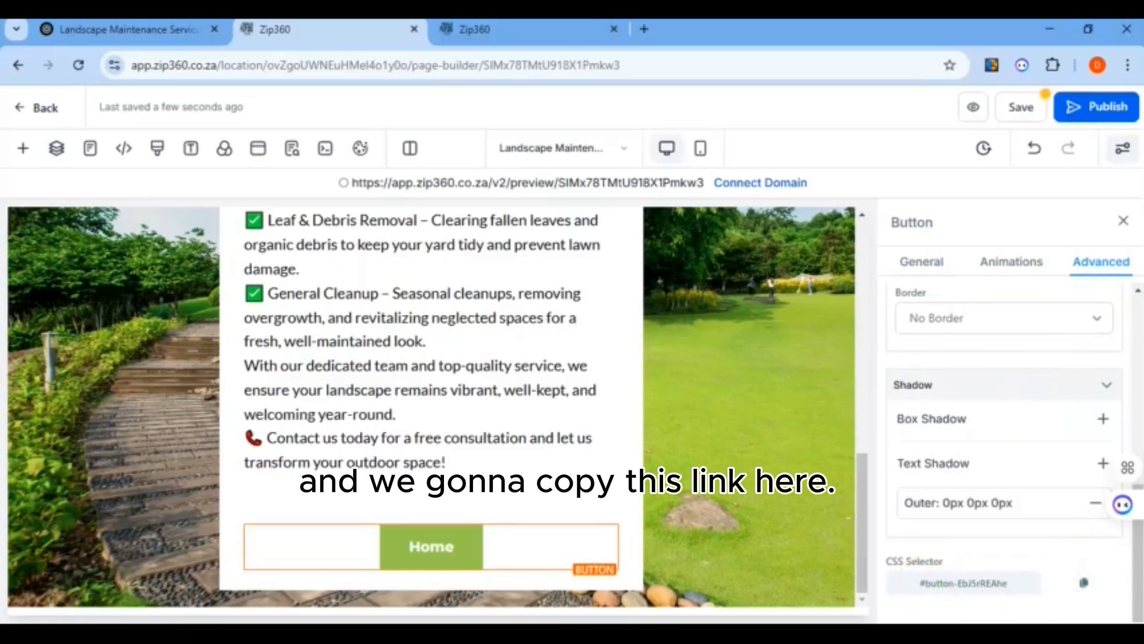
click(632, 581)
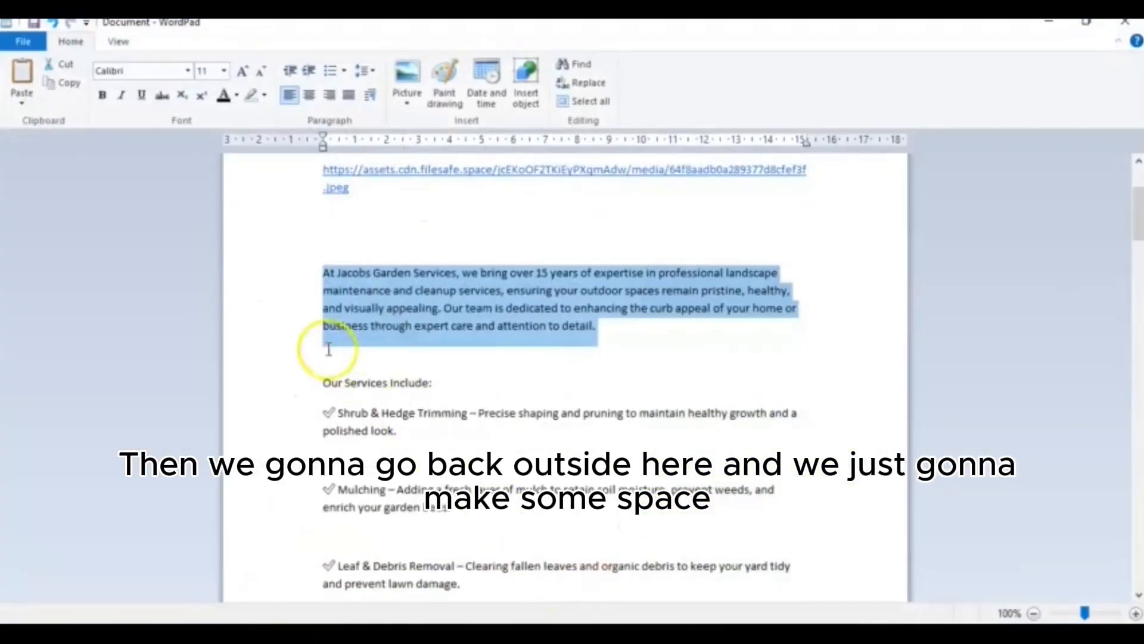
Delete the service description text below the image link in WordPad and paste the copied CSS selector there
drag(329, 349, 312, 608)
key(Delete)
click(339, 427)
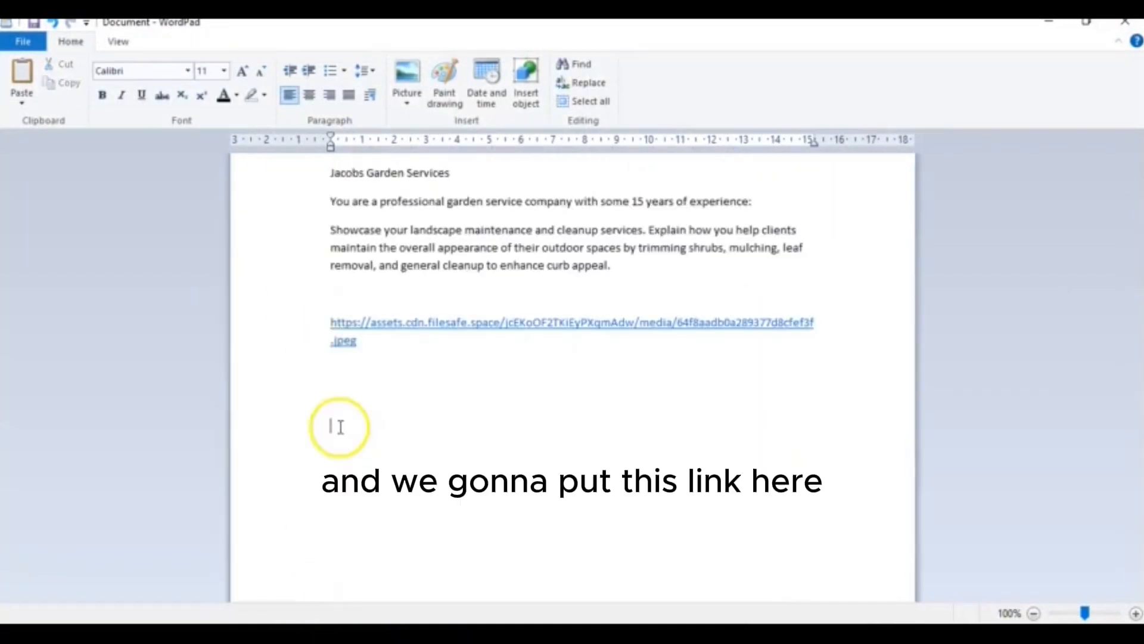
right_click(341, 427)
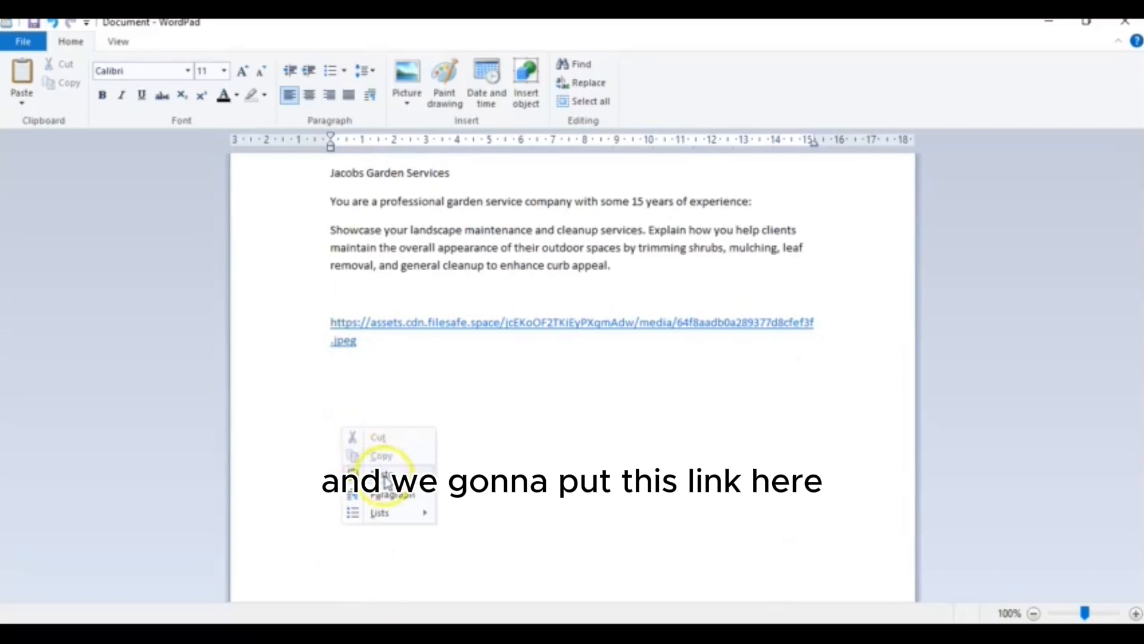
click(379, 476)
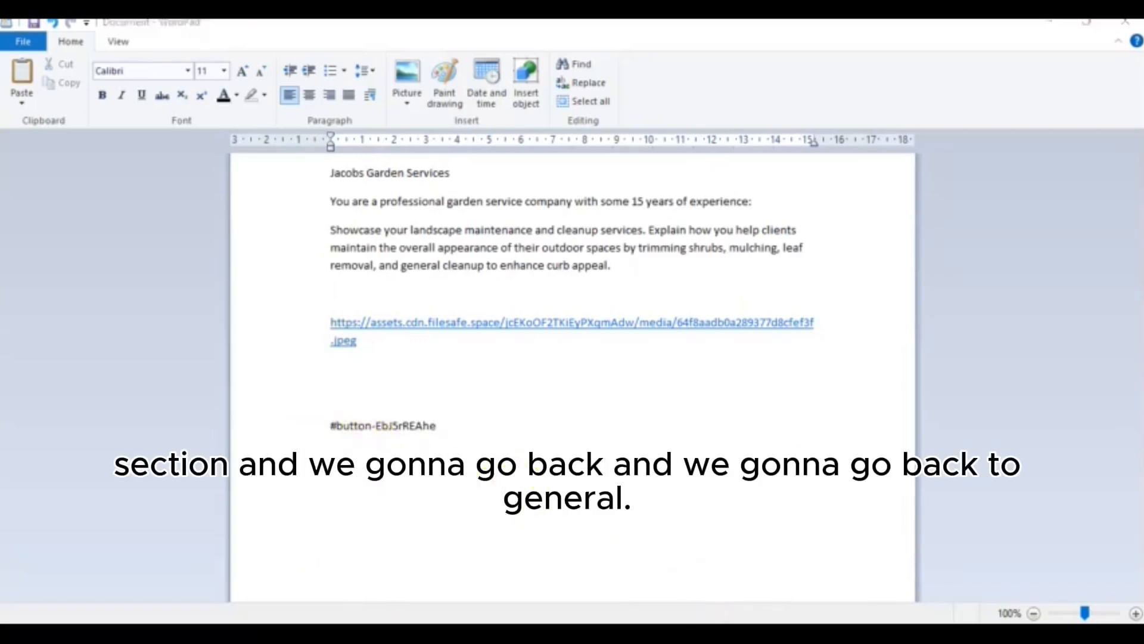
Return to the Landscape Maintenance and Cleanup page in the browser, save it and open its preview
key(alt+Tab)
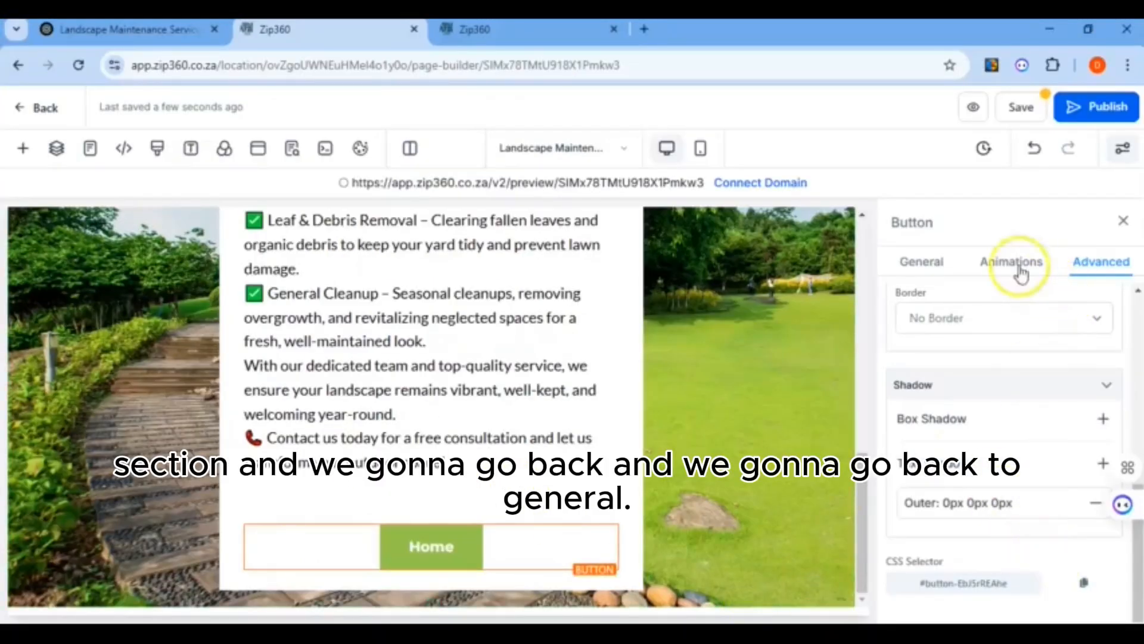
click(922, 262)
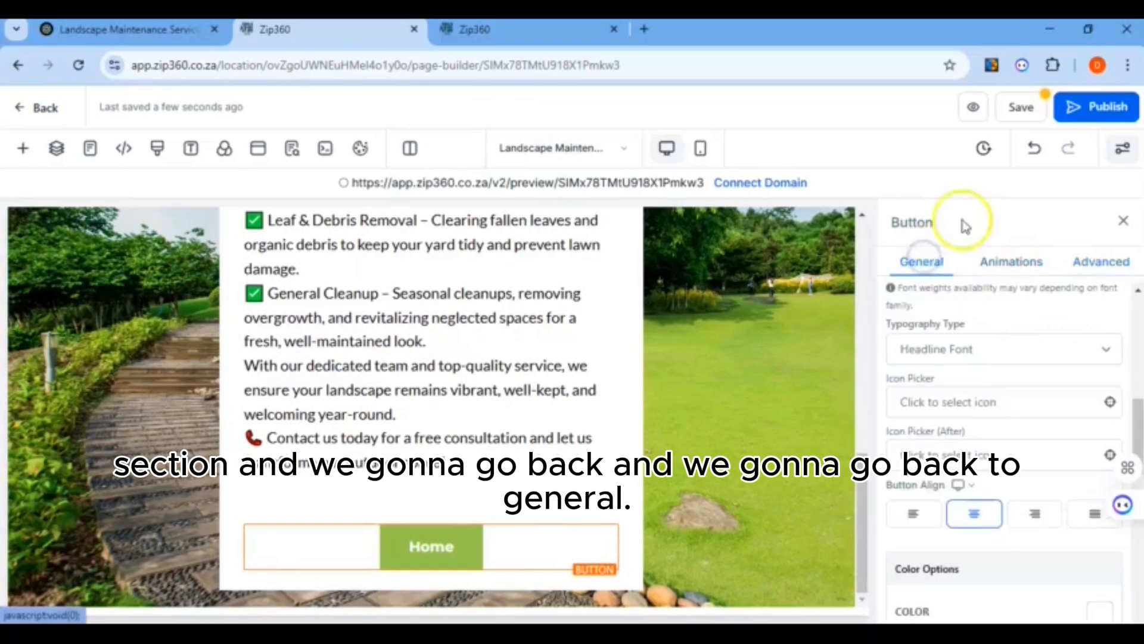
click(1017, 108)
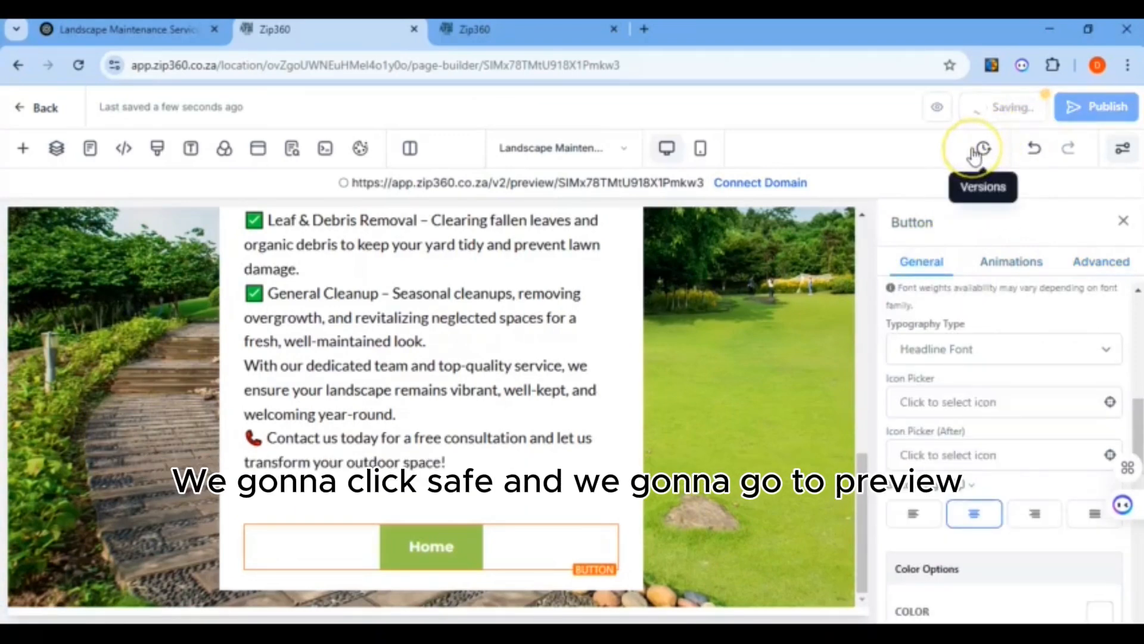
click(968, 111)
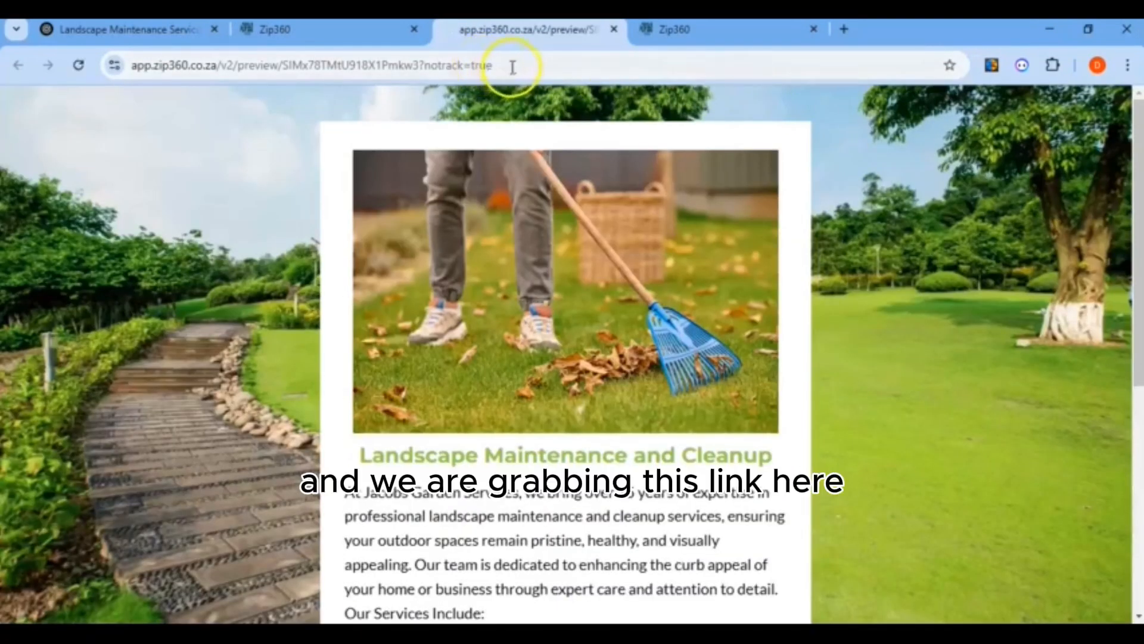
Copy the preview page's full URL and paste it into WordPad between the image link and the button selector
drag(513, 67, 124, 69)
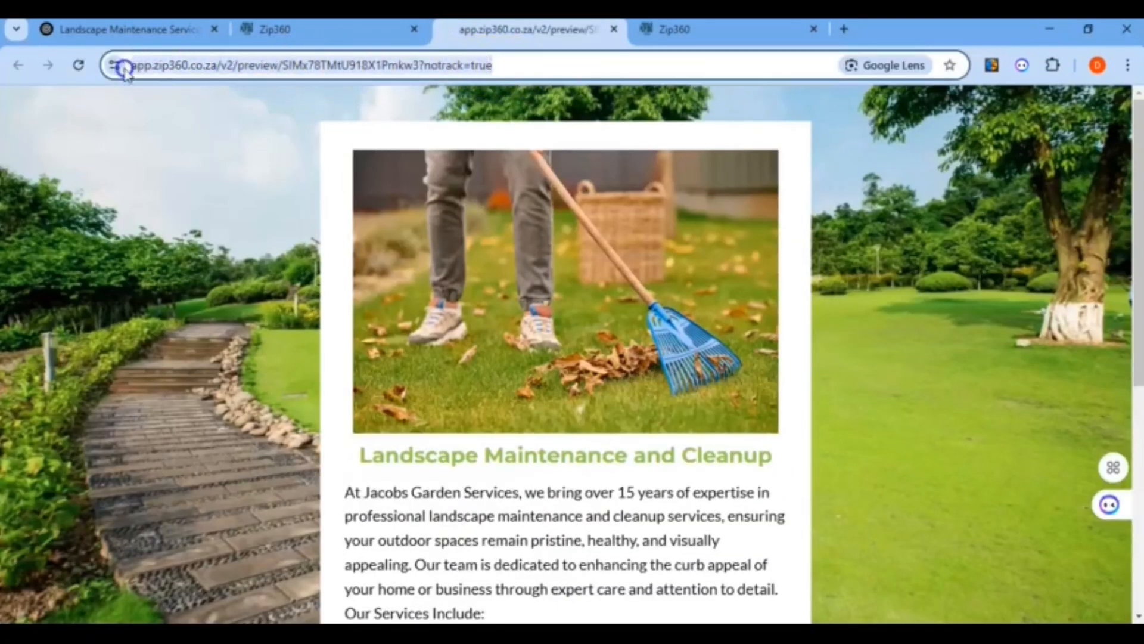
right_click(136, 75)
click(185, 225)
key(alt+Tab)
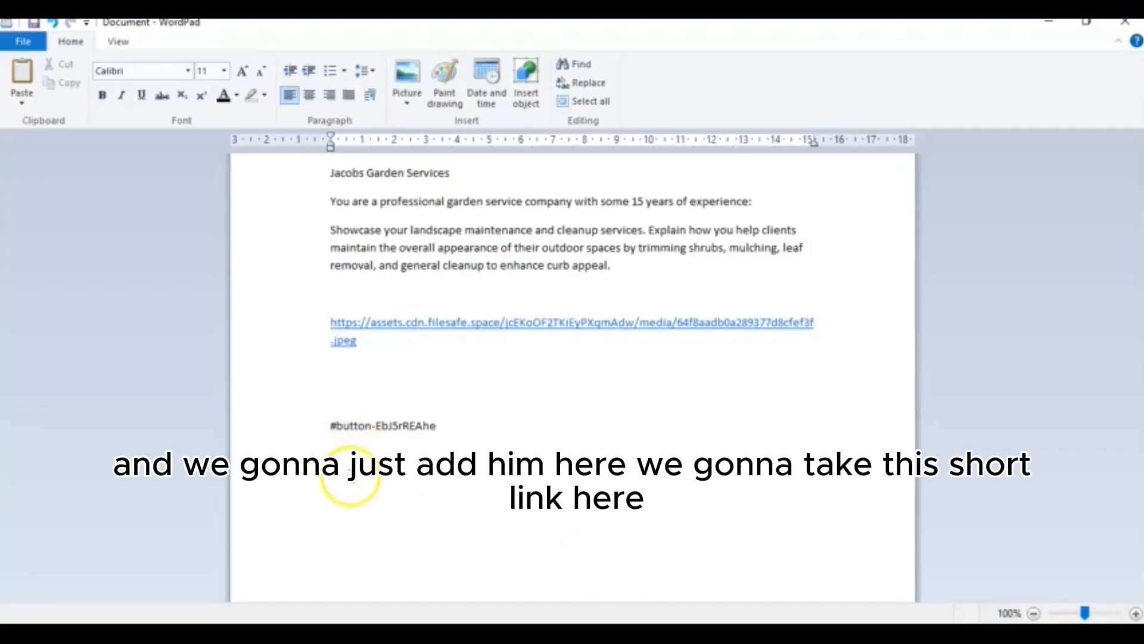
click(360, 389)
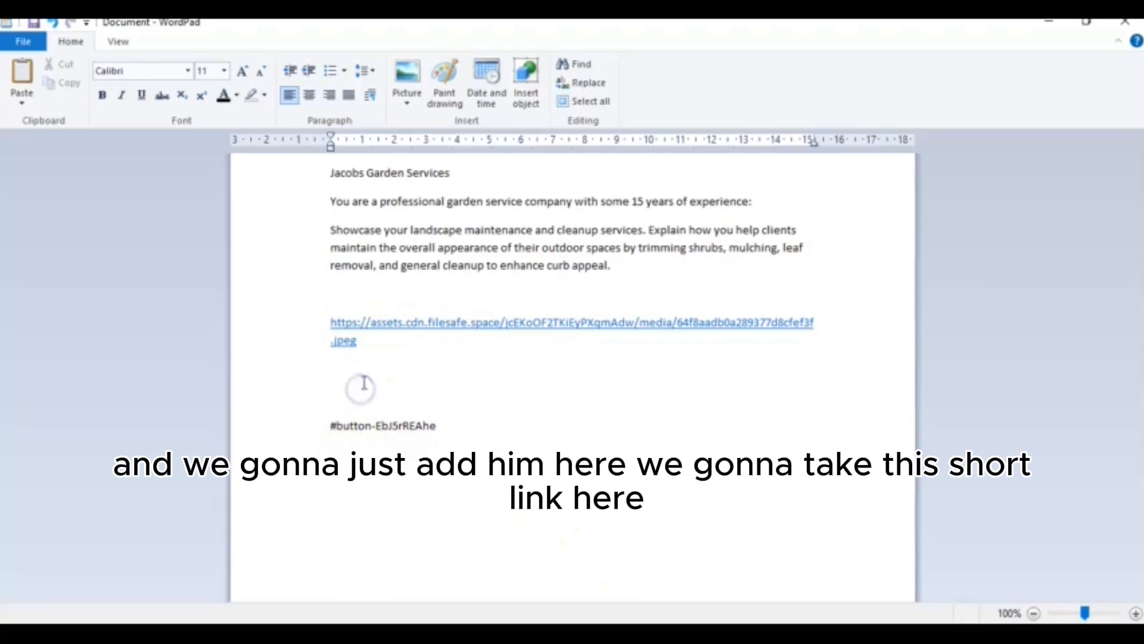
key(ctrl+v)
Move the #button-EbJ5rREAhe selector to the end of the preview URL in WordPad and remove the old image link
click(312, 434)
right_click(362, 445)
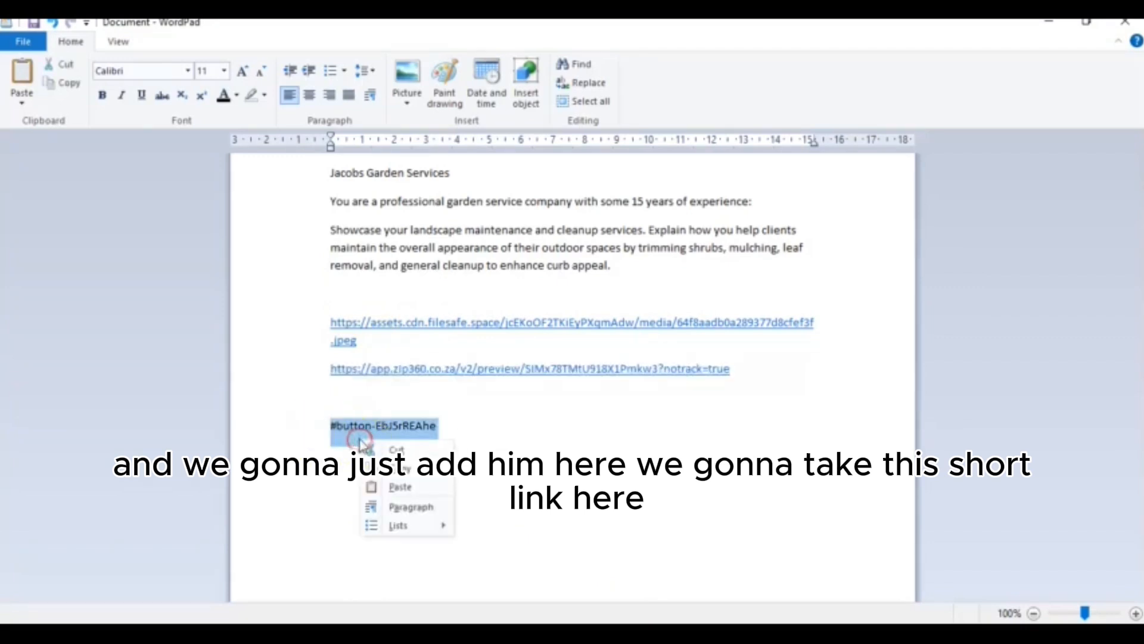
click(401, 448)
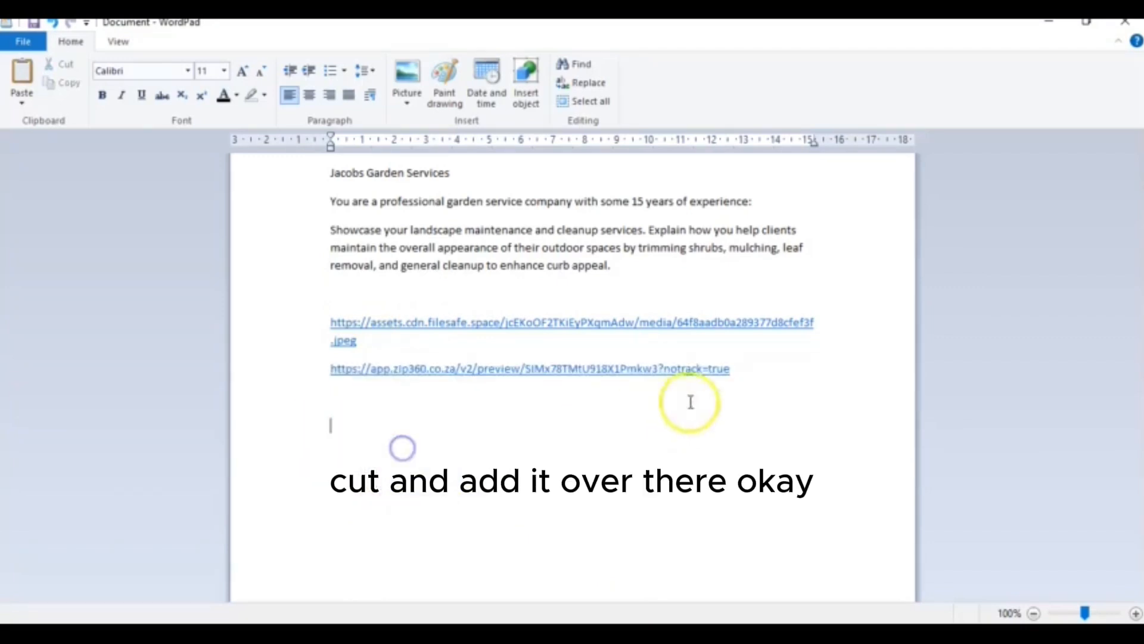
right_click(750, 374)
click(792, 421)
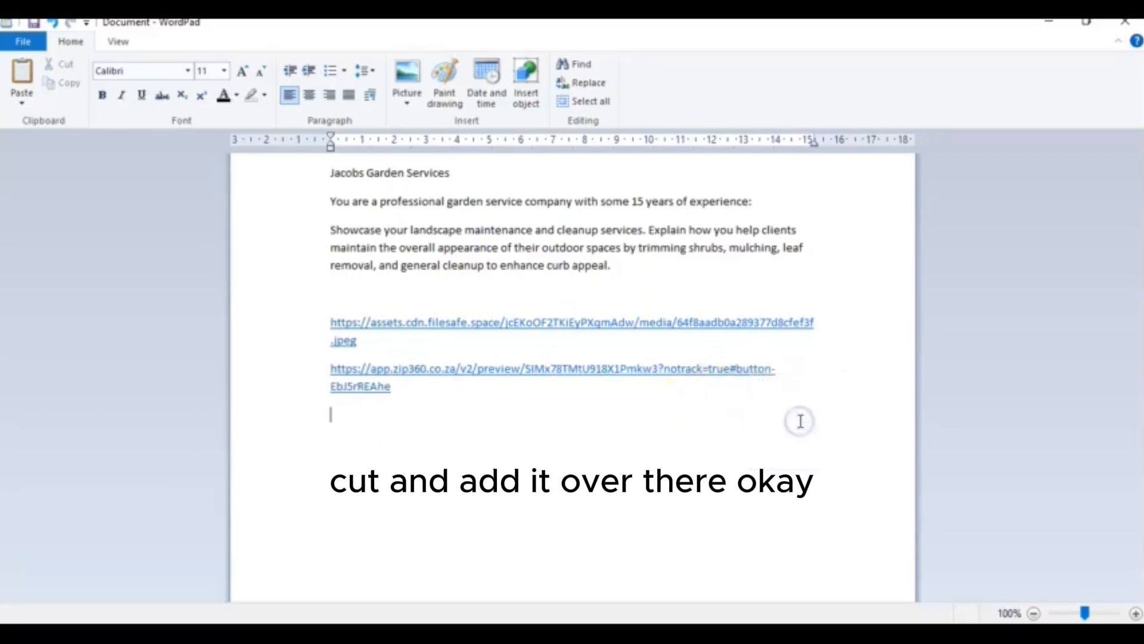
drag(292, 327, 301, 340)
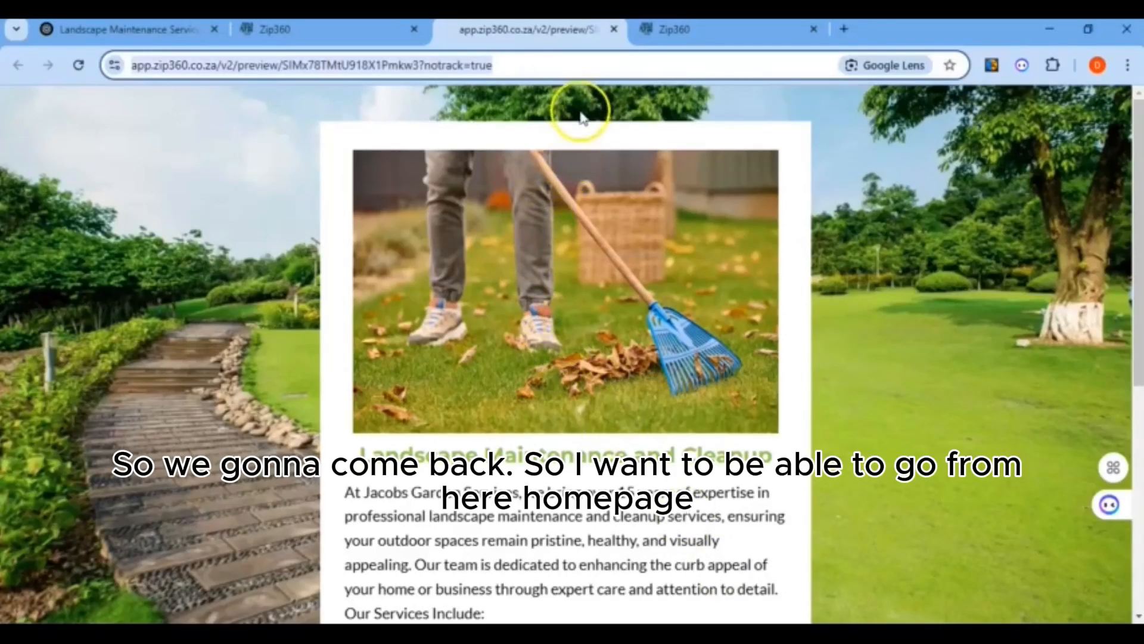
Clear the website URL of the Landscape Maintenance and Cleanup card's Read More button on the Home Clone page
scroll(590, 244, down, 6)
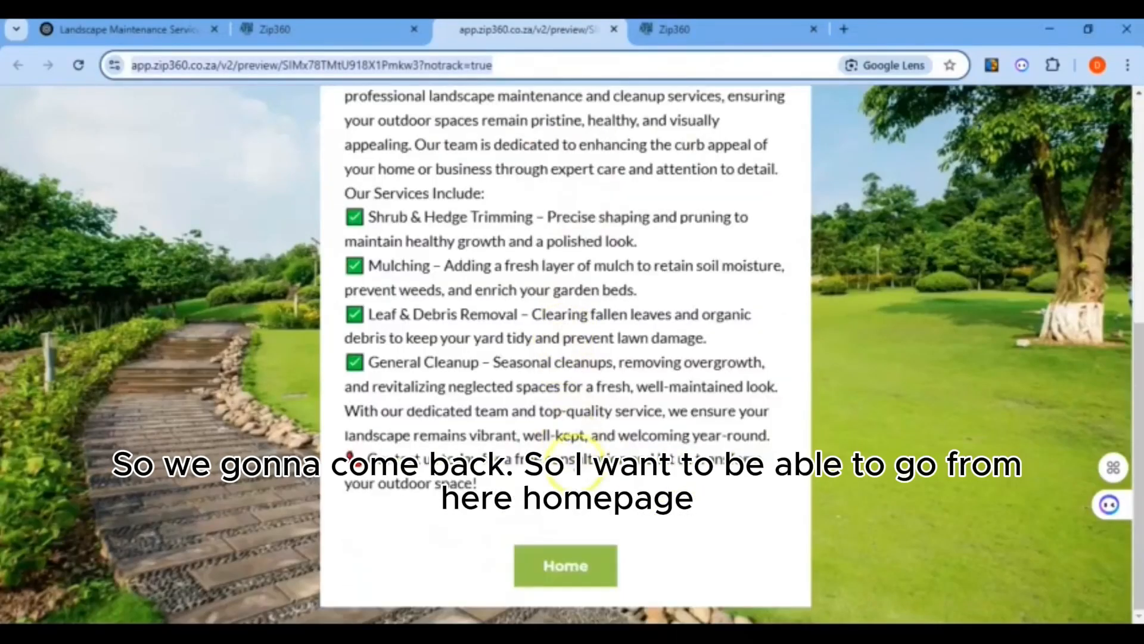
click(694, 29)
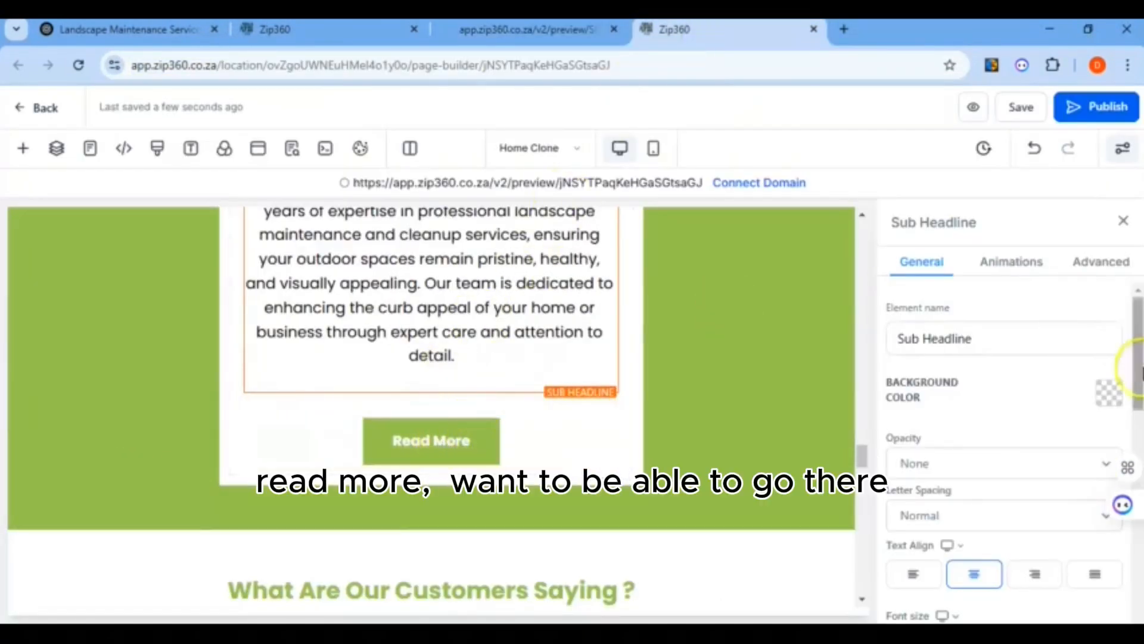
click(448, 447)
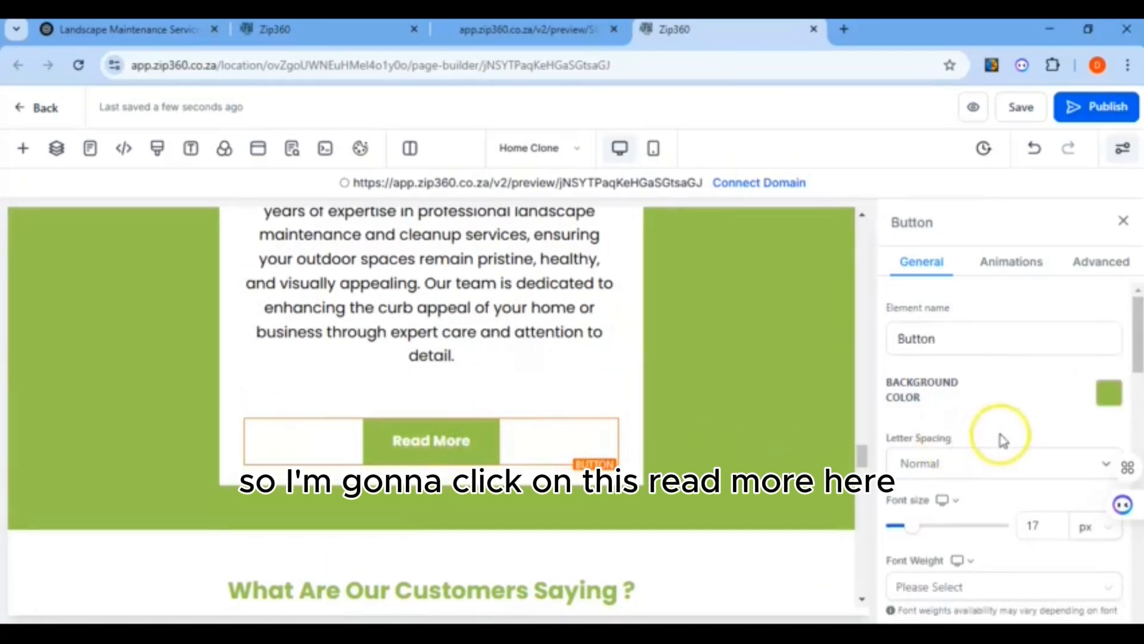
scroll(1002, 441, down, 10)
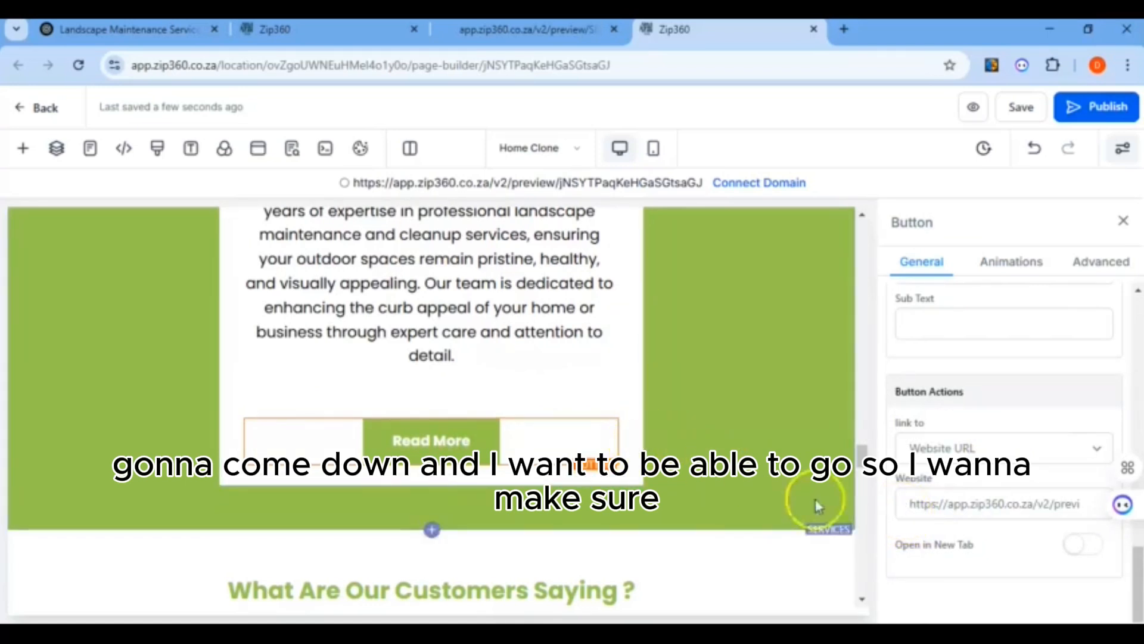
drag(912, 502, 1091, 500)
key(BackSpace)
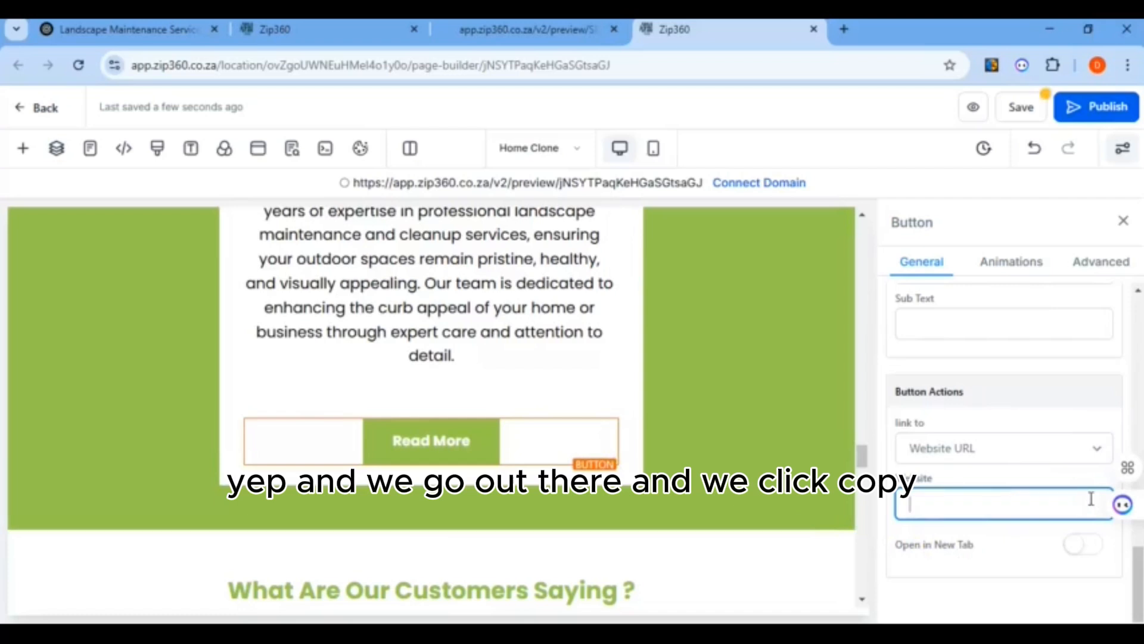
Copy the combined preview link ending in #button-EbJ5rREAhe from WordPad
key(alt+Tab)
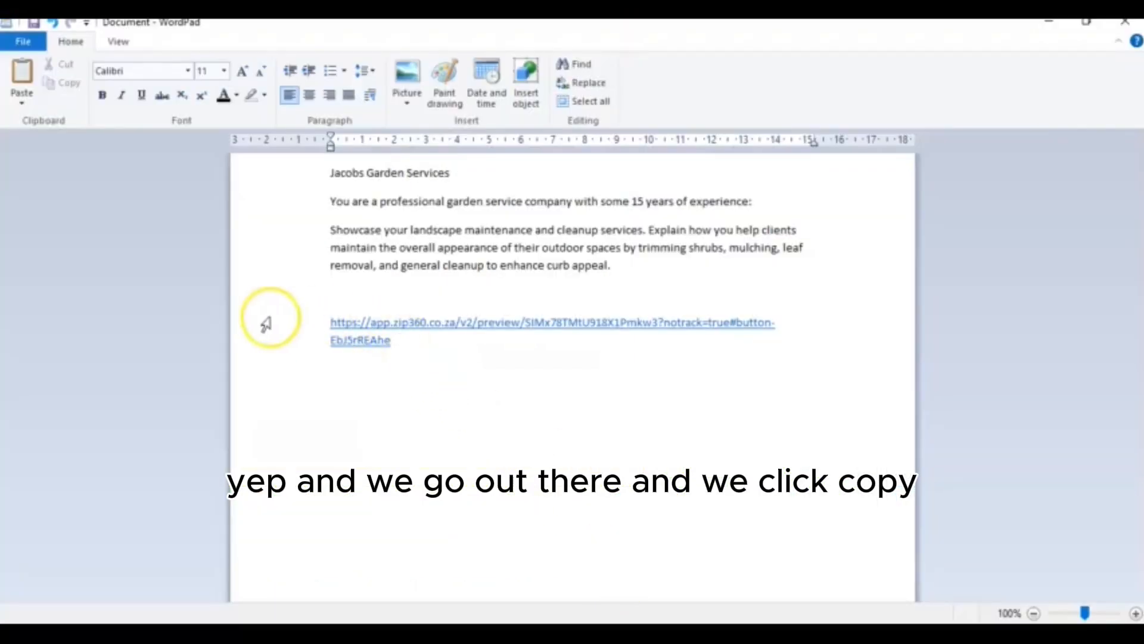
double_click(288, 324)
right_click(347, 349)
click(392, 375)
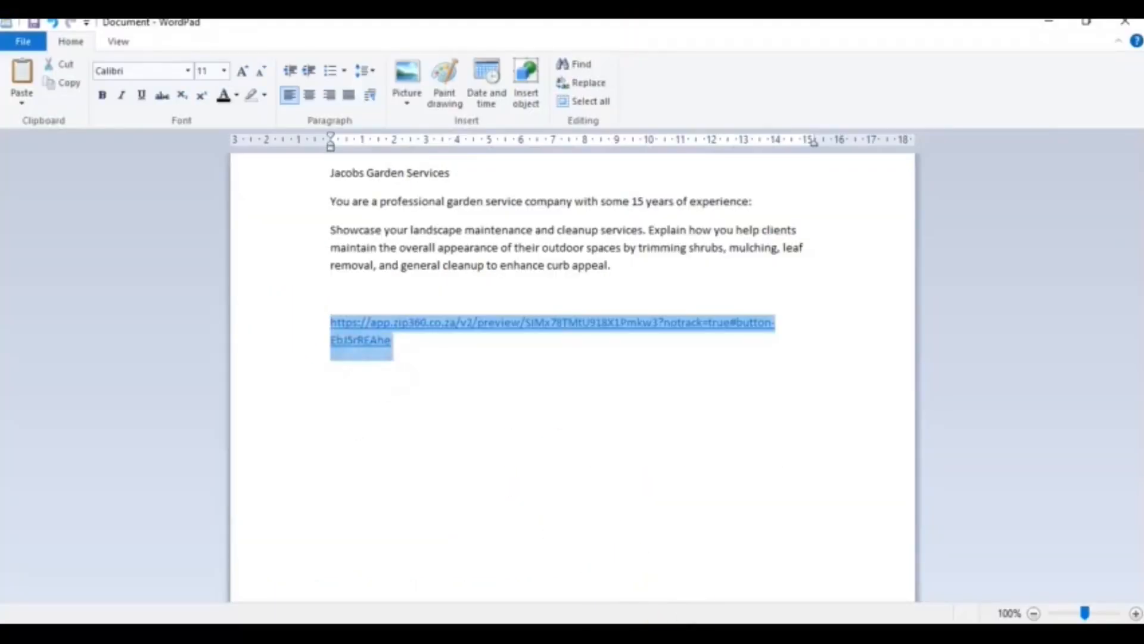
Paste the combined link as the Read More button's website URL and save the Home Clone page, including the global section change
key(alt+Tab)
click(912, 507)
right_click(912, 507)
click(965, 270)
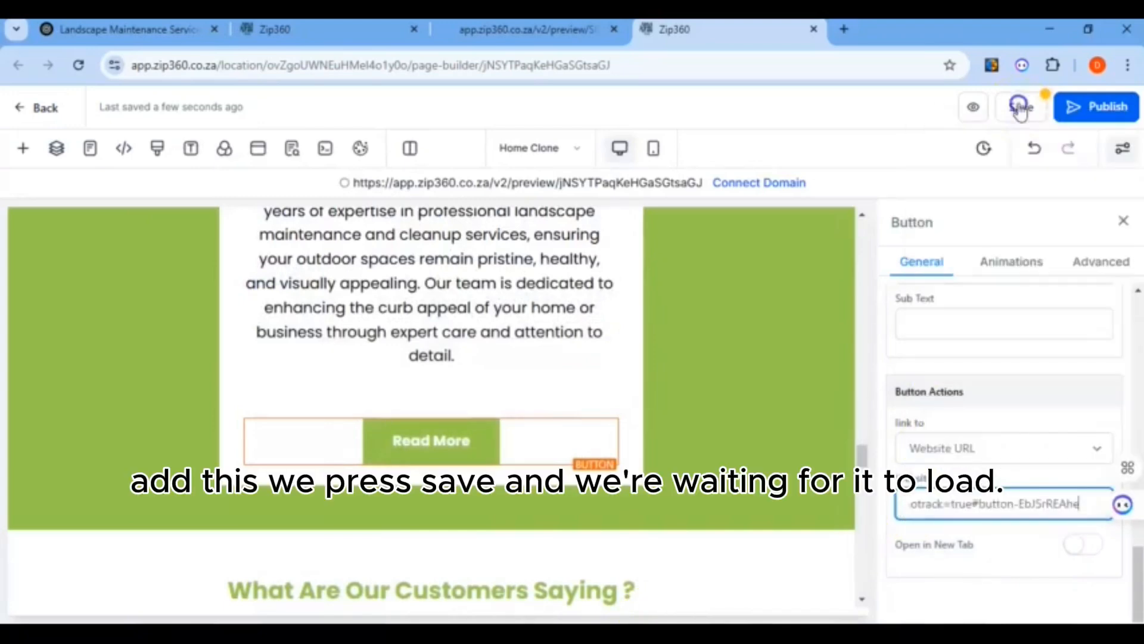
click(1021, 107)
click(755, 416)
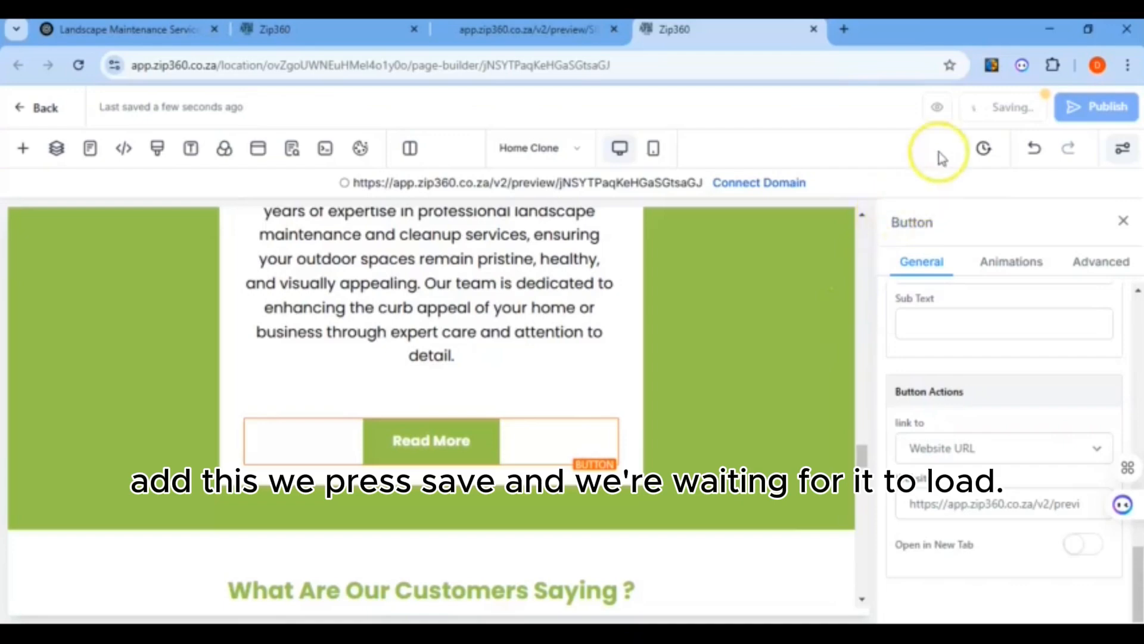
Preview the home page and follow the Read More button on the Landscape Maintenance and Cleanup card
click(970, 108)
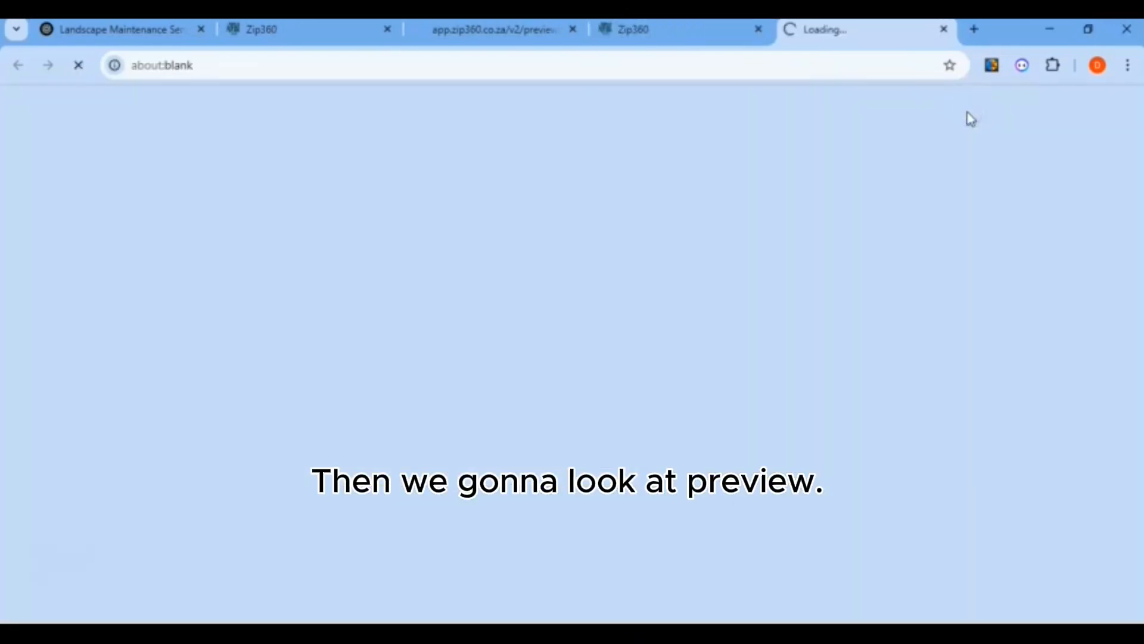
scroll(654, 327, down, 15)
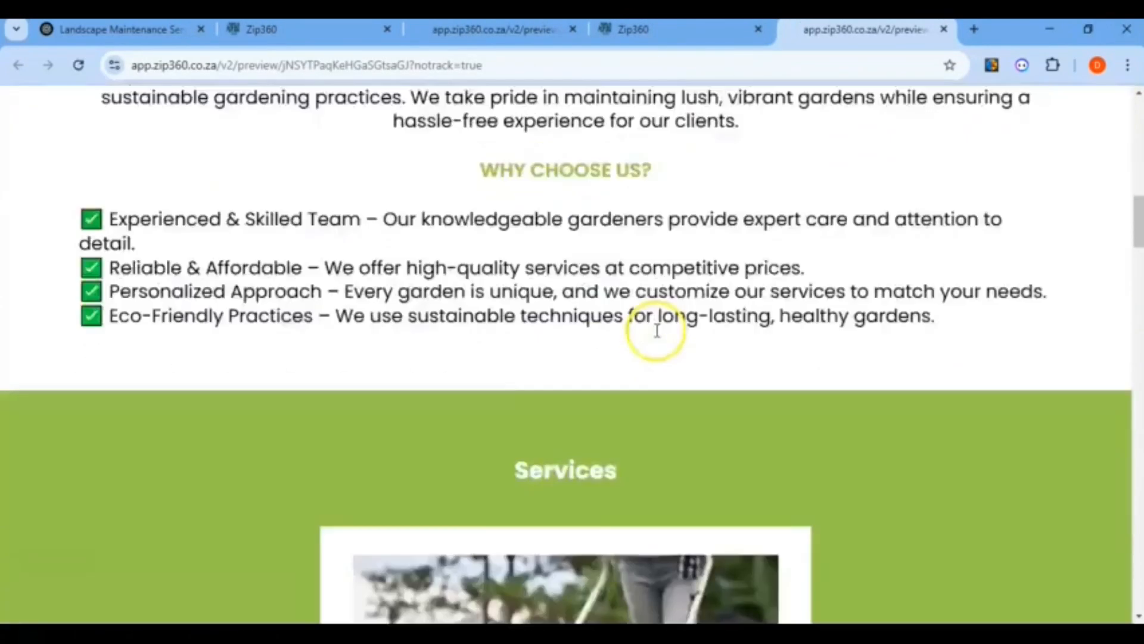
scroll(654, 327, up, 3)
scroll(655, 330, down, 10)
scroll(658, 334, down, 15)
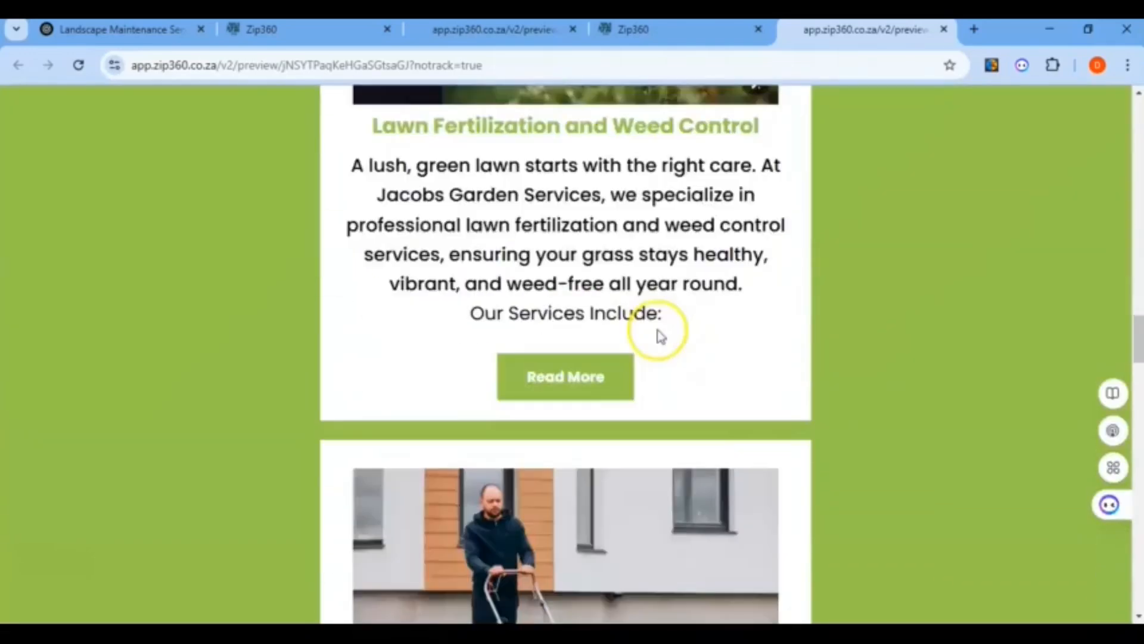
scroll(657, 330, down, 7)
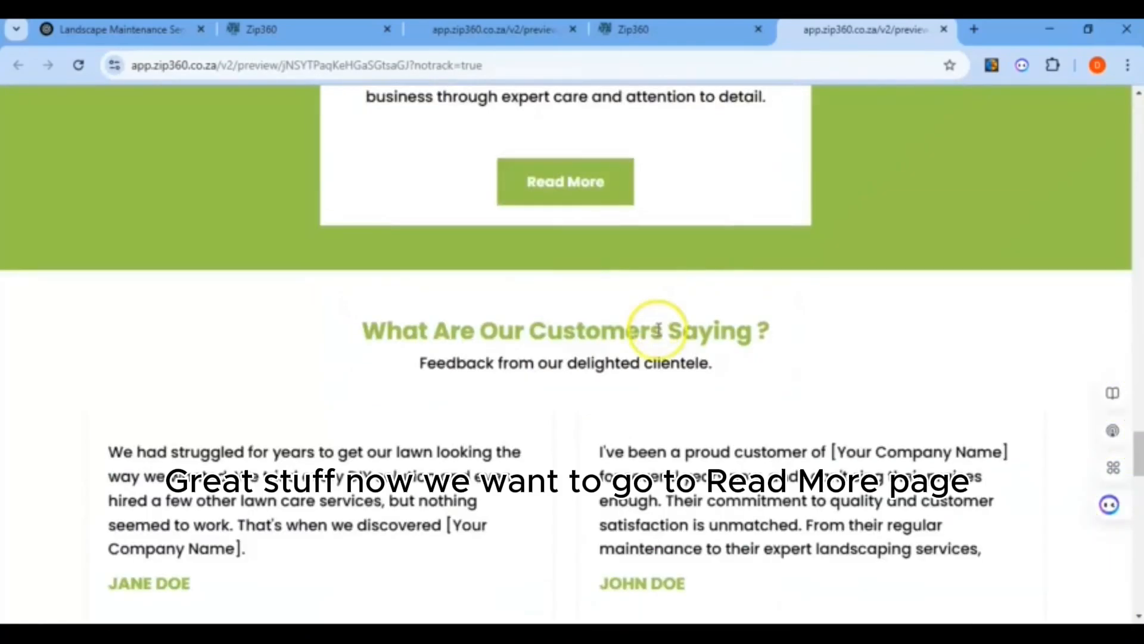
scroll(657, 328, up, 4)
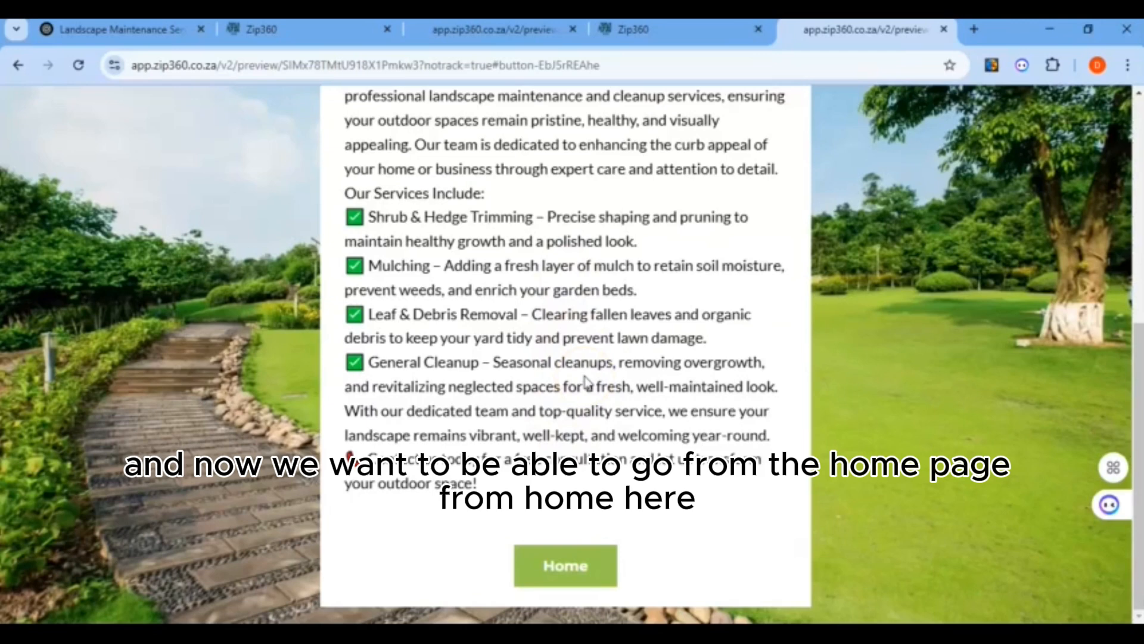
Look over the linked Landscape Maintenance and Cleanup page, test its Home button and close the preview
scroll(586, 384, up, 7)
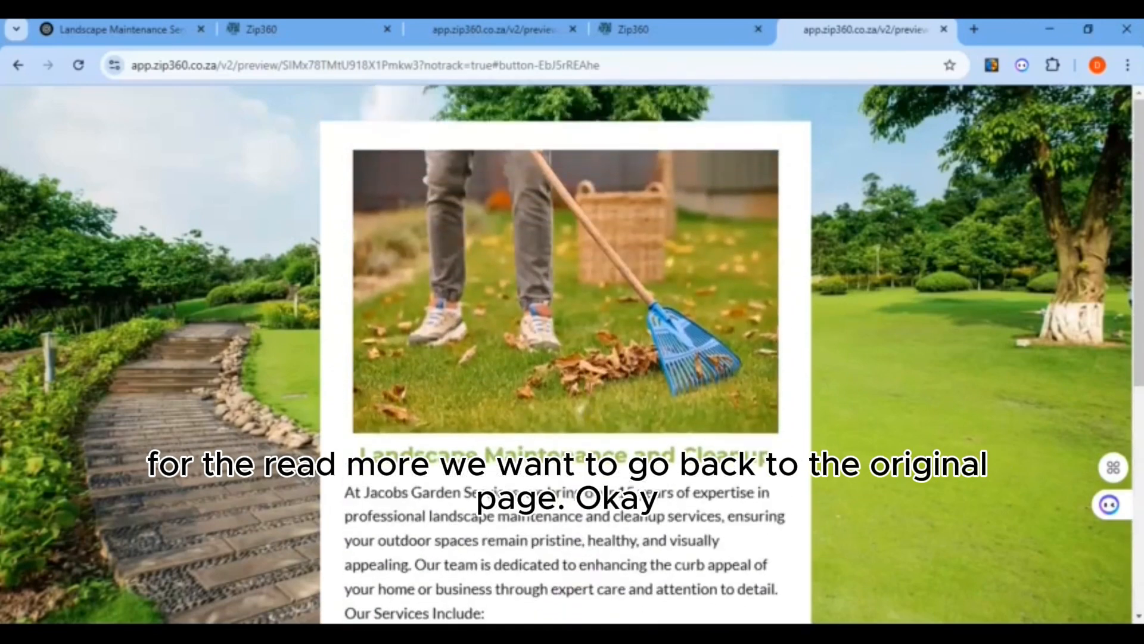
scroll(542, 316, down, 7)
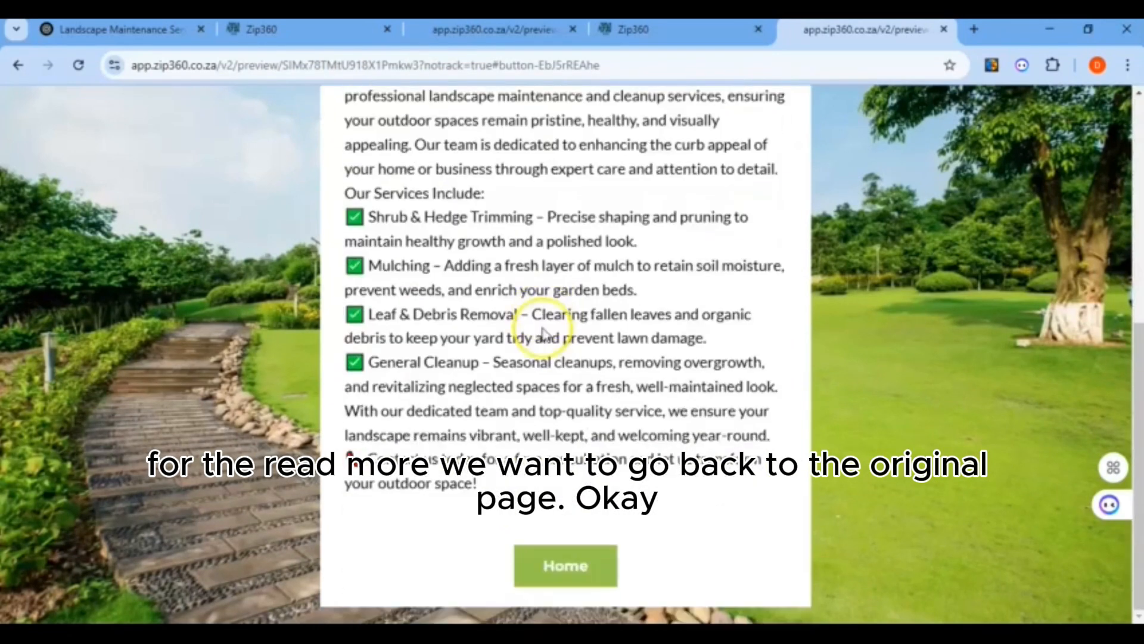
click(563, 567)
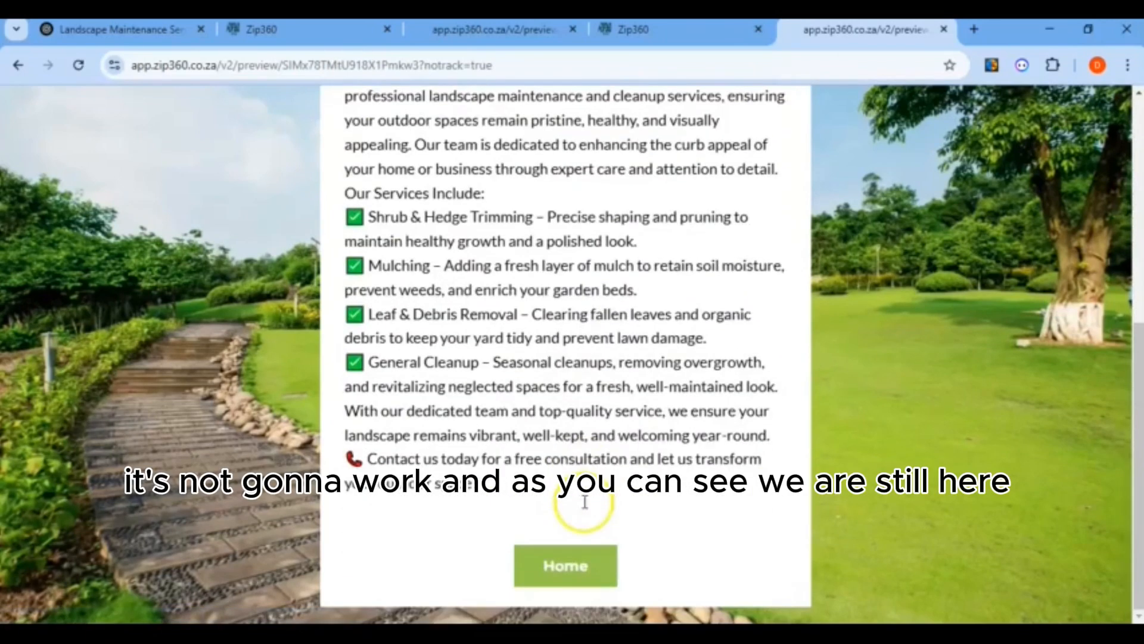
click(944, 29)
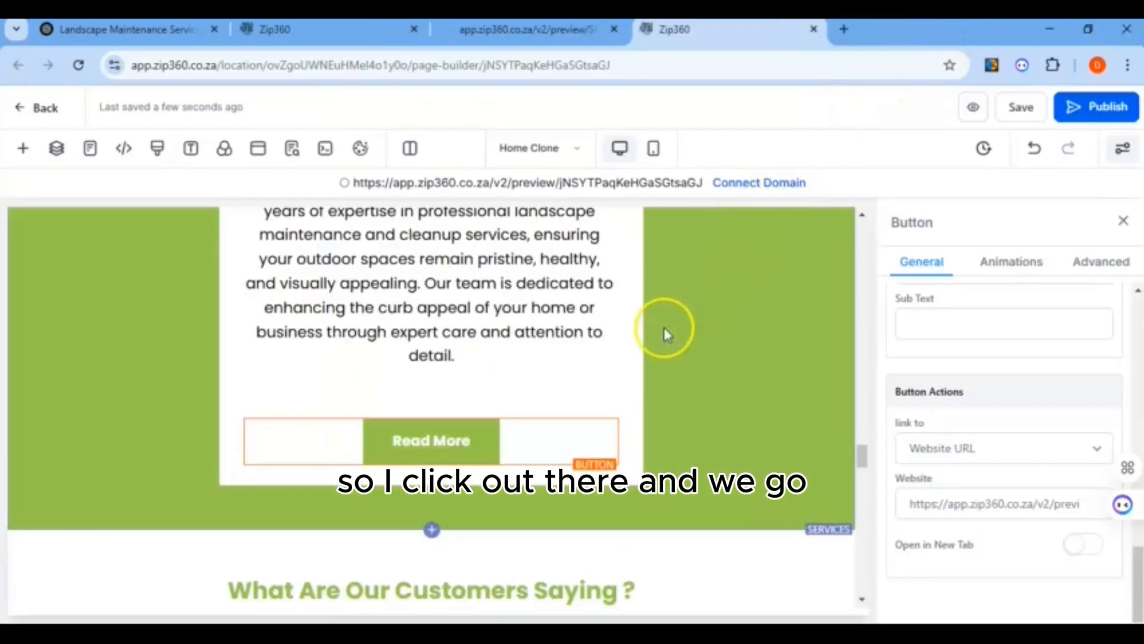
Copy the CSS selector of the Read More button on the Landscape Maintenance and Cleanup card of the Home Clone page
scroll(664, 327, up, 5)
scroll(663, 331, down, 2)
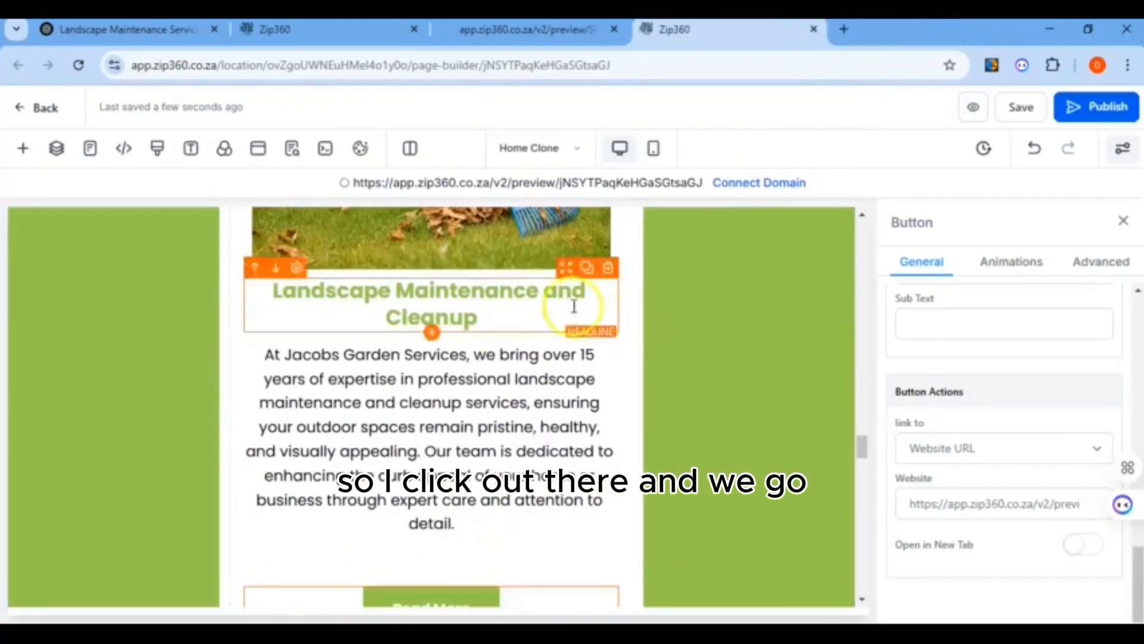
scroll(663, 331, down, 1)
scroll(663, 331, up, 5)
scroll(663, 331, down, 6)
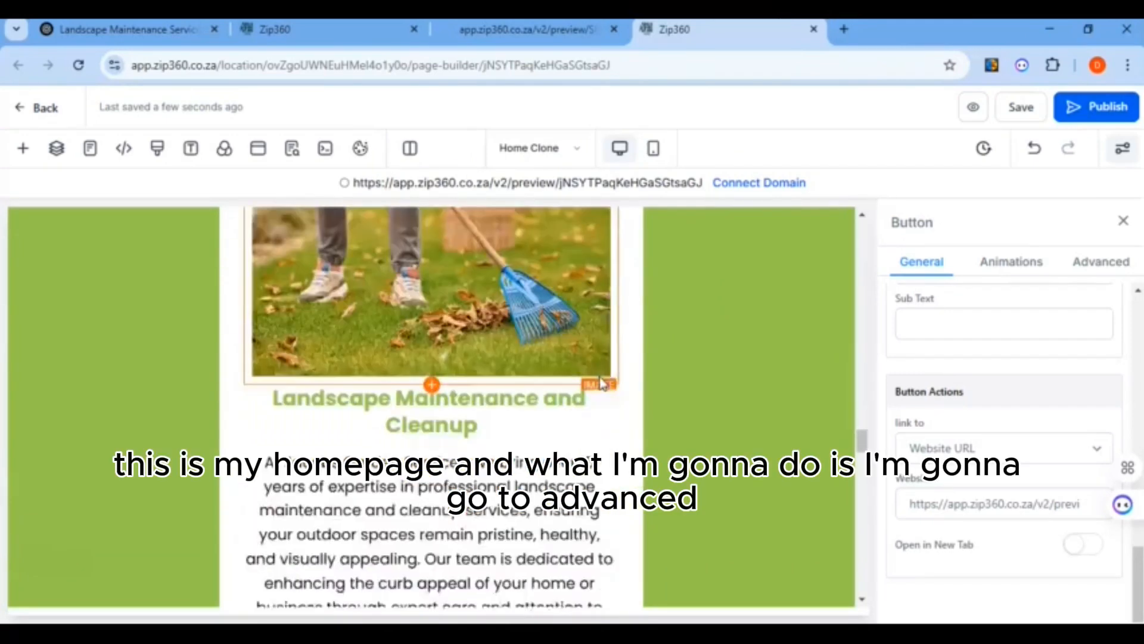
click(1099, 267)
click(1085, 582)
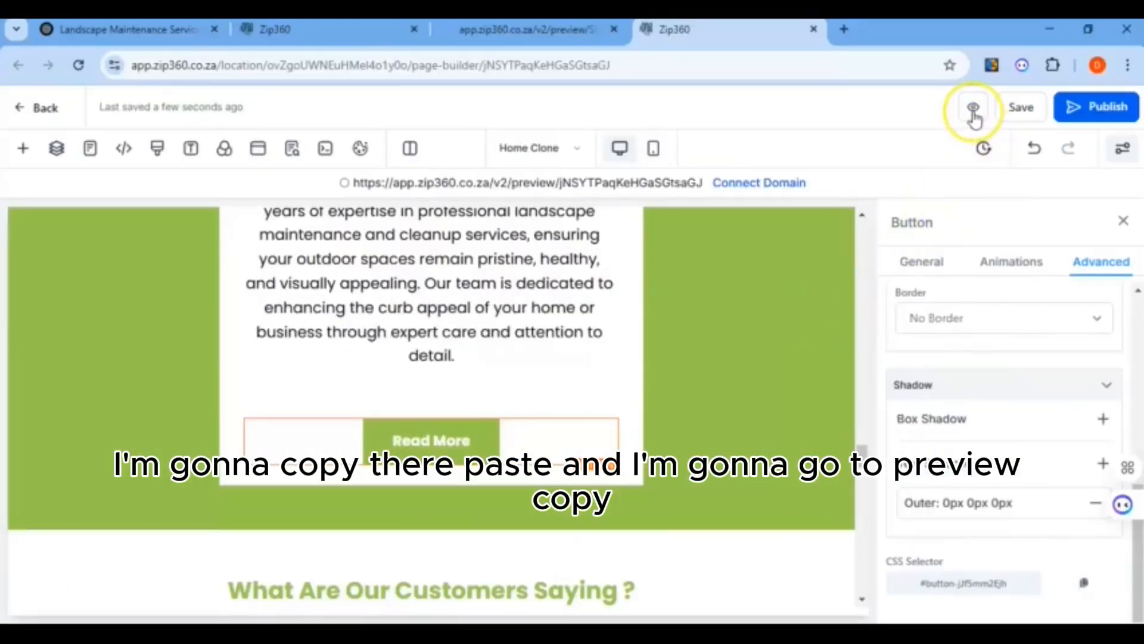
Preview the Home Clone page, copy its preview address and close the preview
click(974, 112)
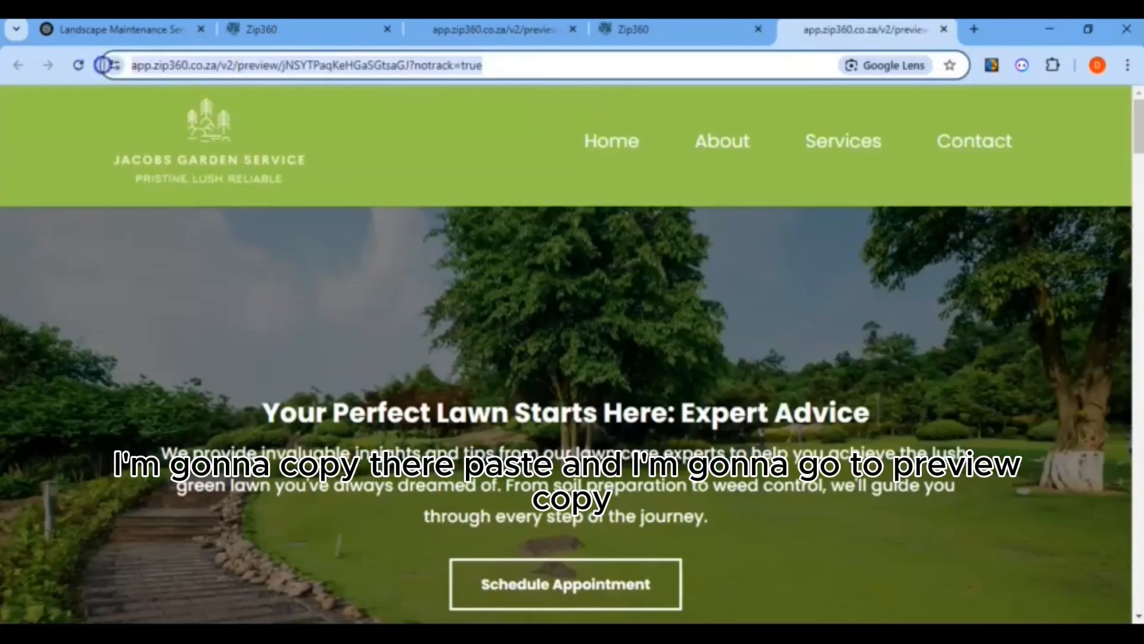
right_click(150, 66)
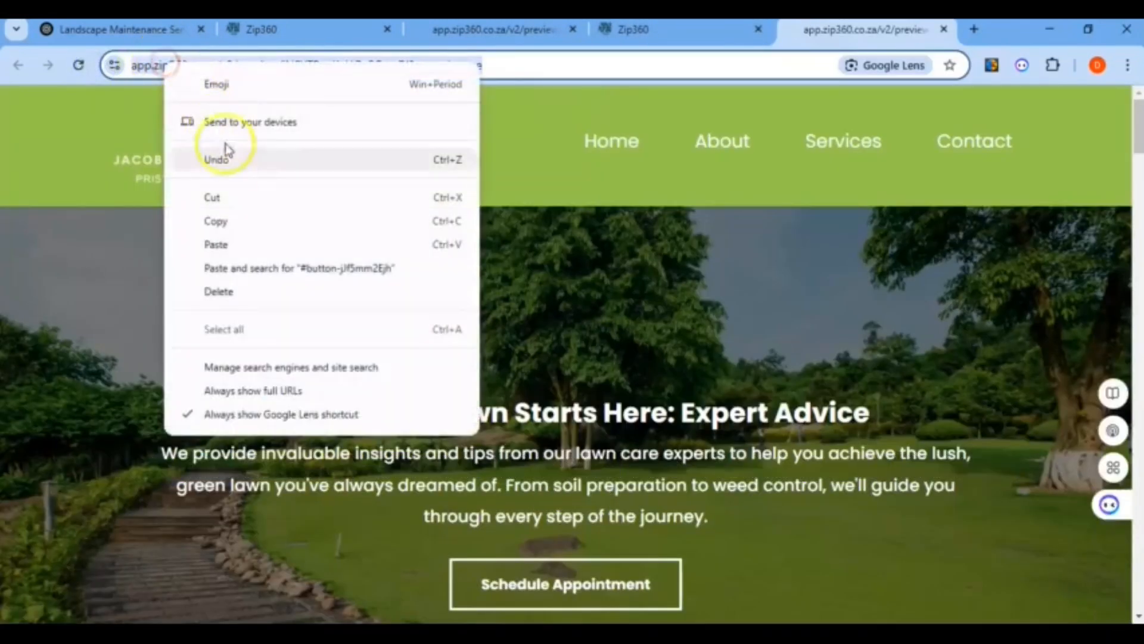
click(225, 225)
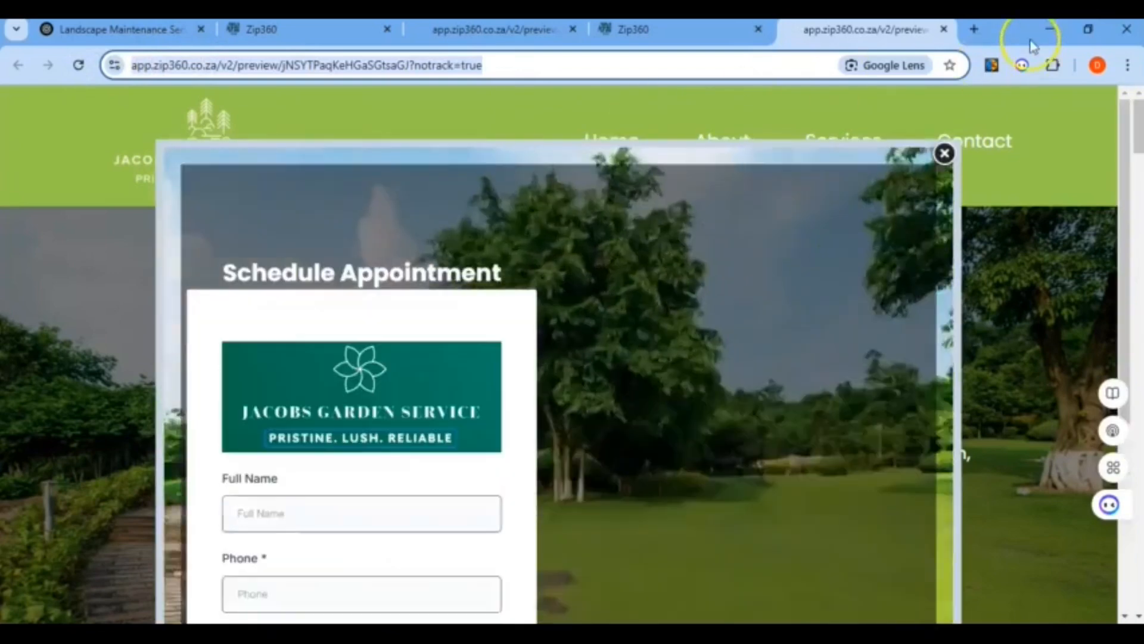
click(945, 30)
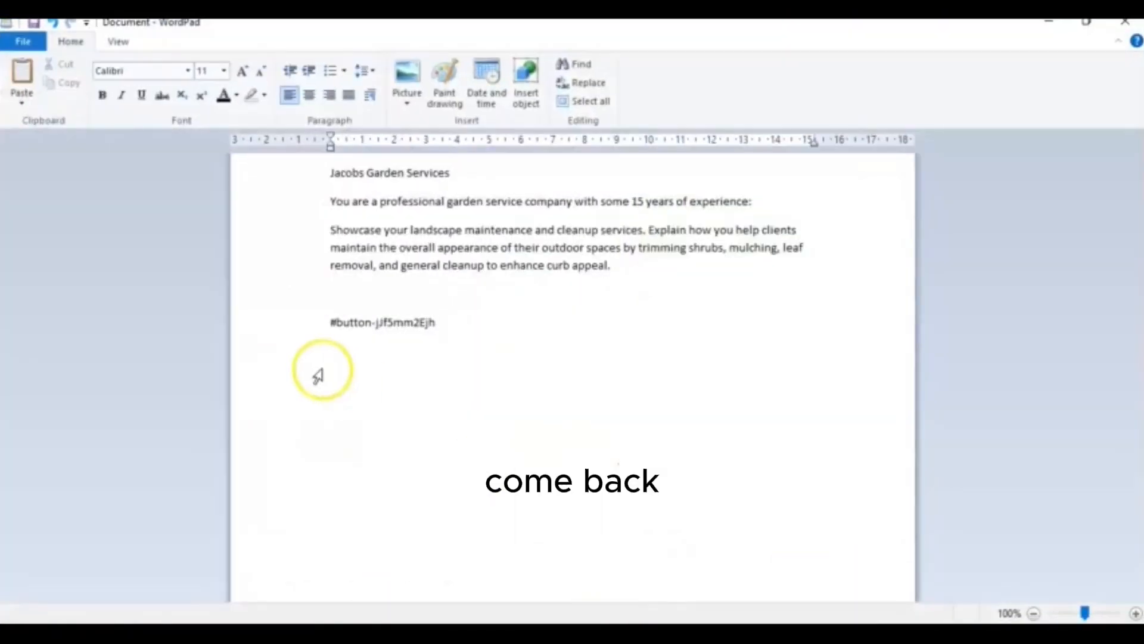
Paste the home preview address into the WordPad document and move the selector #button-jJf5mm2Ejh to the end of it
right_click(350, 355)
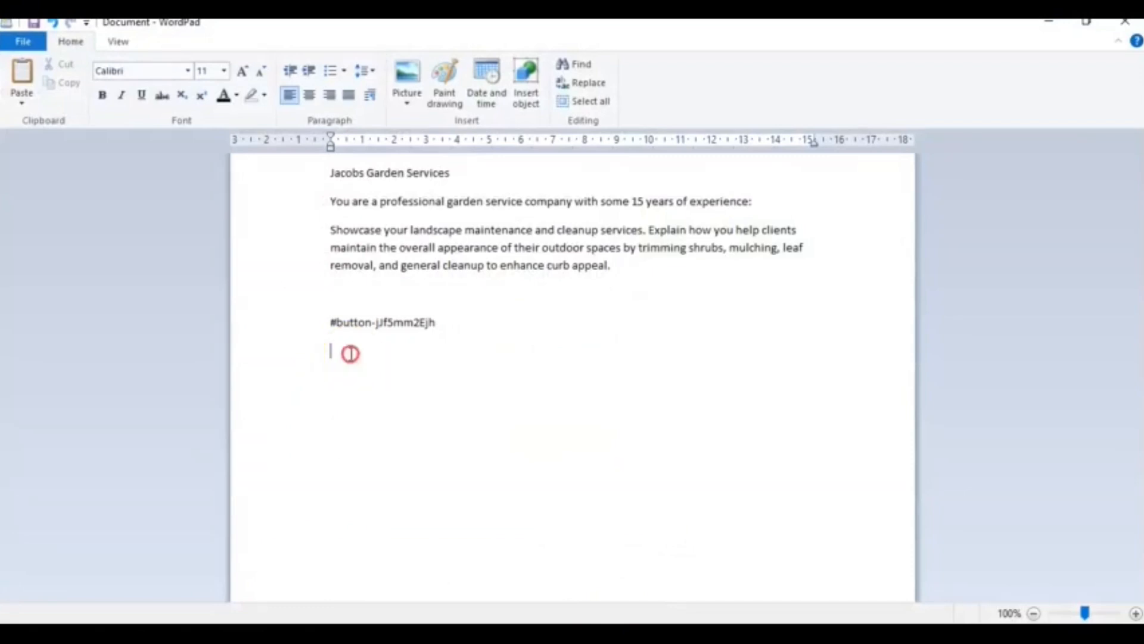
click(405, 409)
click(309, 329)
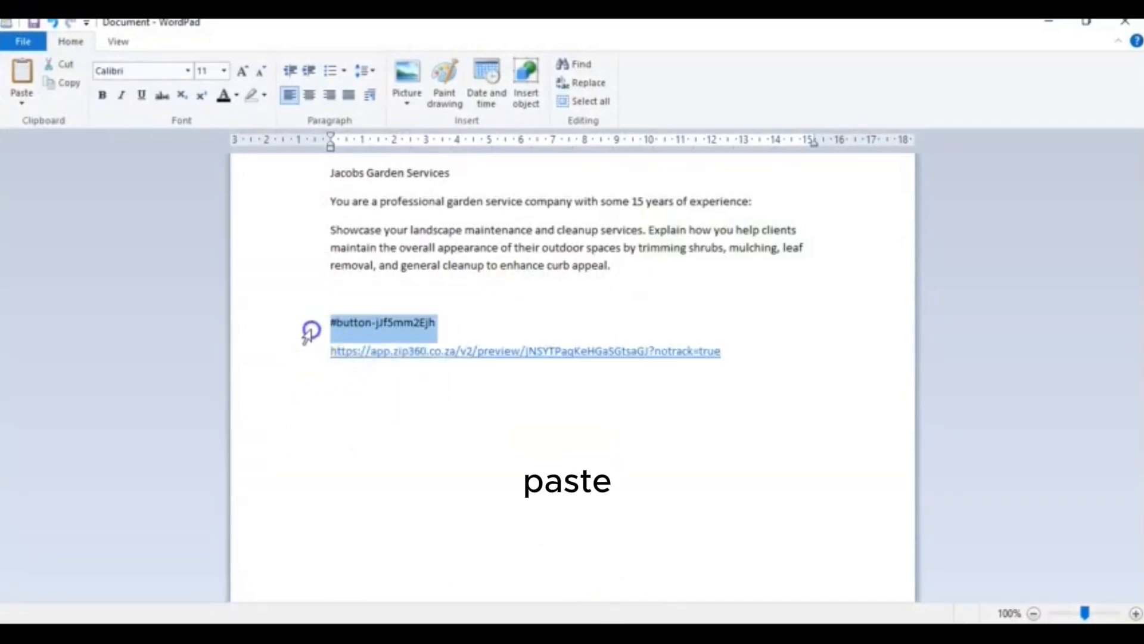
right_click(367, 334)
click(404, 345)
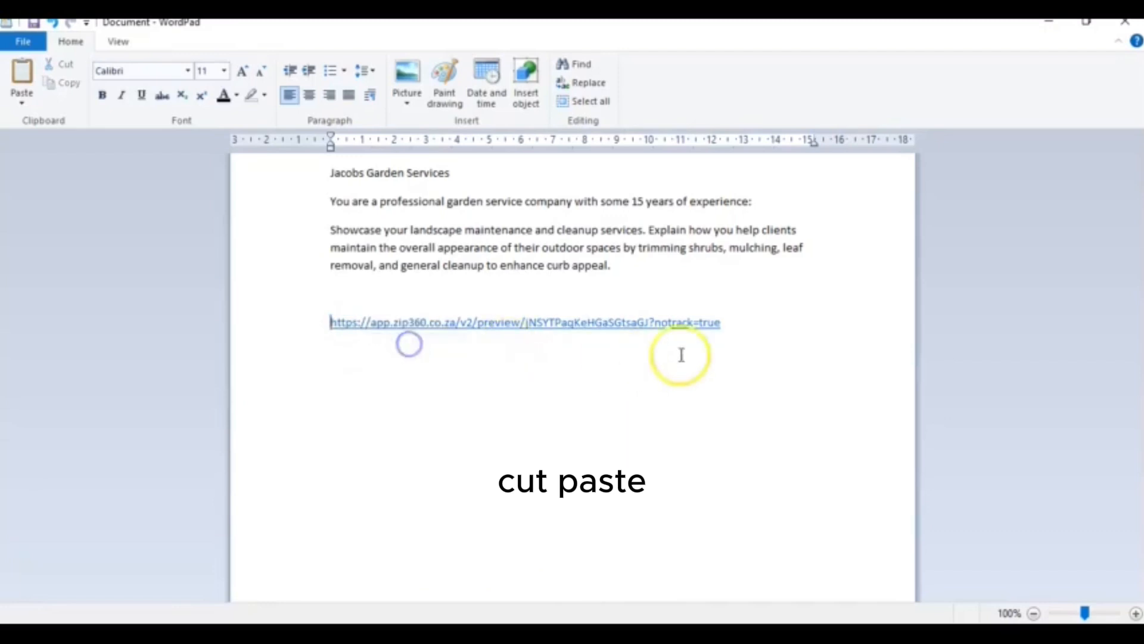
right_click(737, 322)
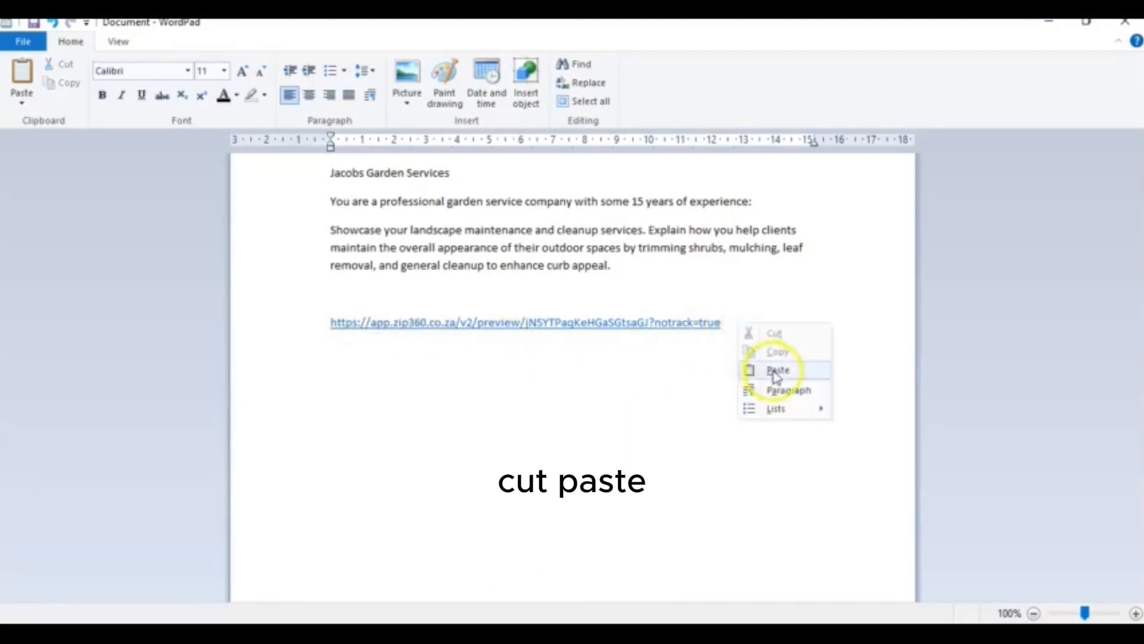
click(774, 371)
Copy the combined preview link ending in #button-jJf5mm2Ejh from WordPad and return to the page builder
double_click(310, 332)
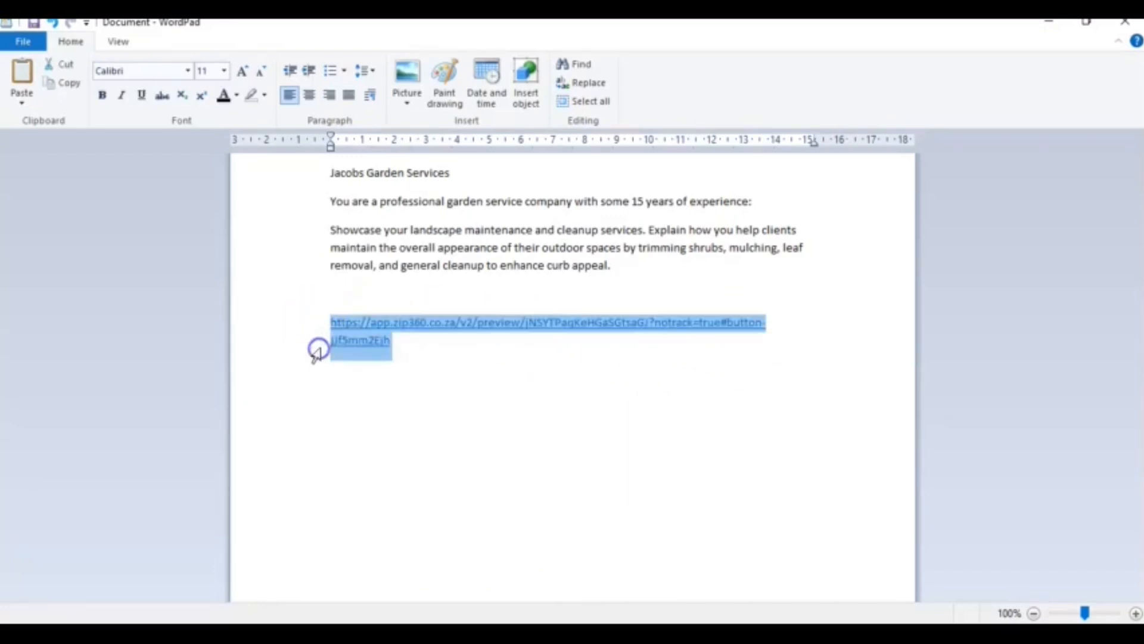
right_click(343, 335)
click(392, 368)
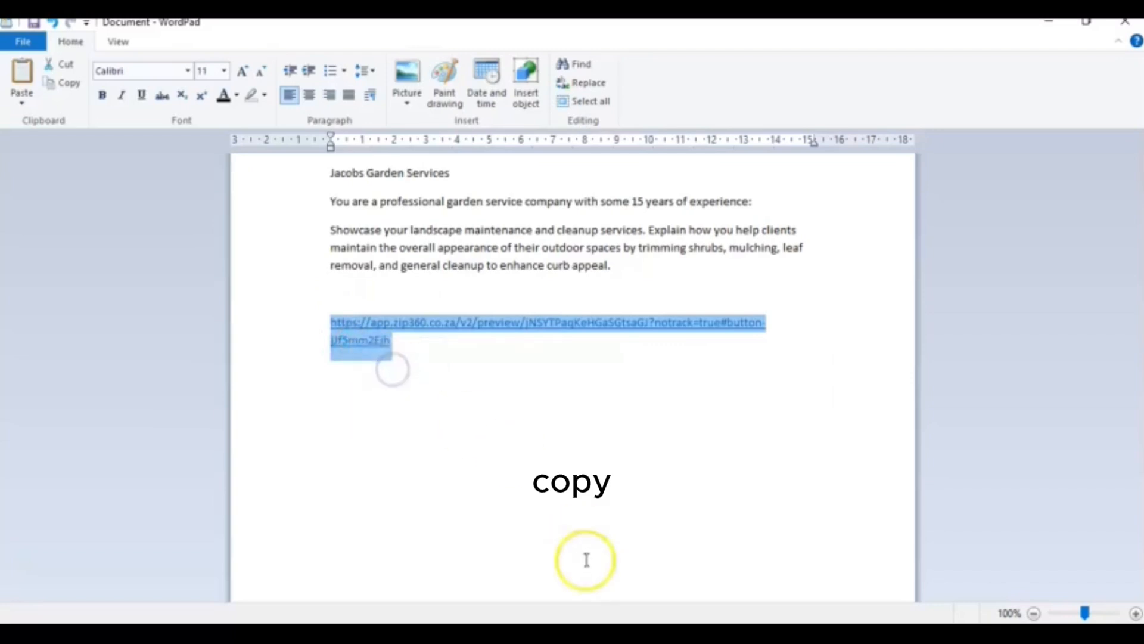
click(599, 633)
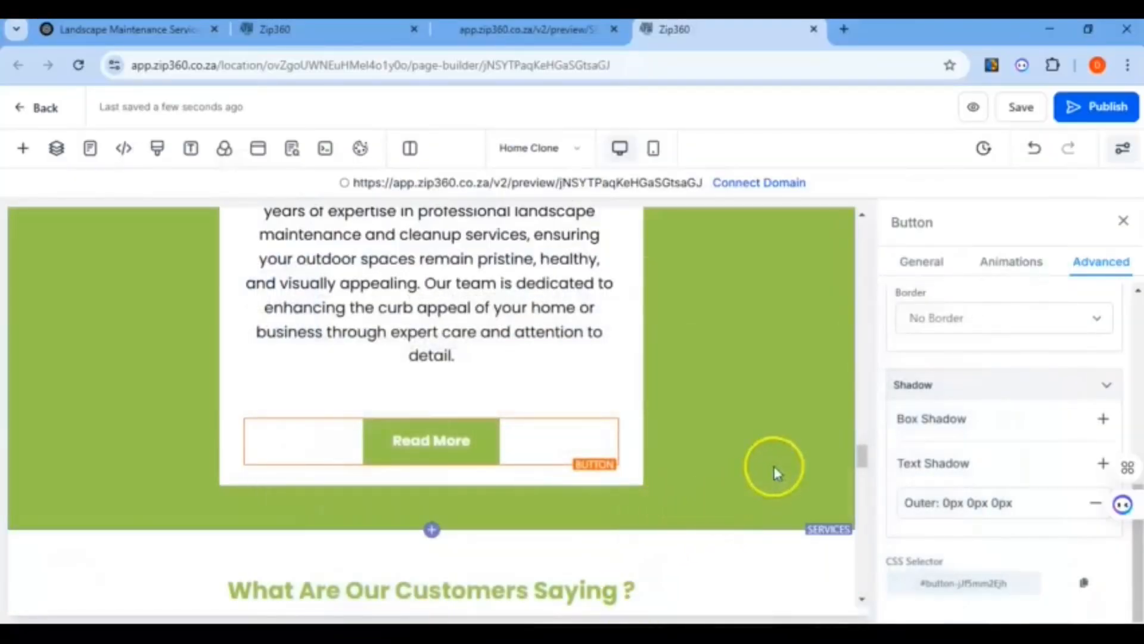
Replace the Read More button's website URL with the copied #button-jJf5mm2Ejh link and save the page, including the global section change
click(922, 263)
scroll(935, 403, down, 5)
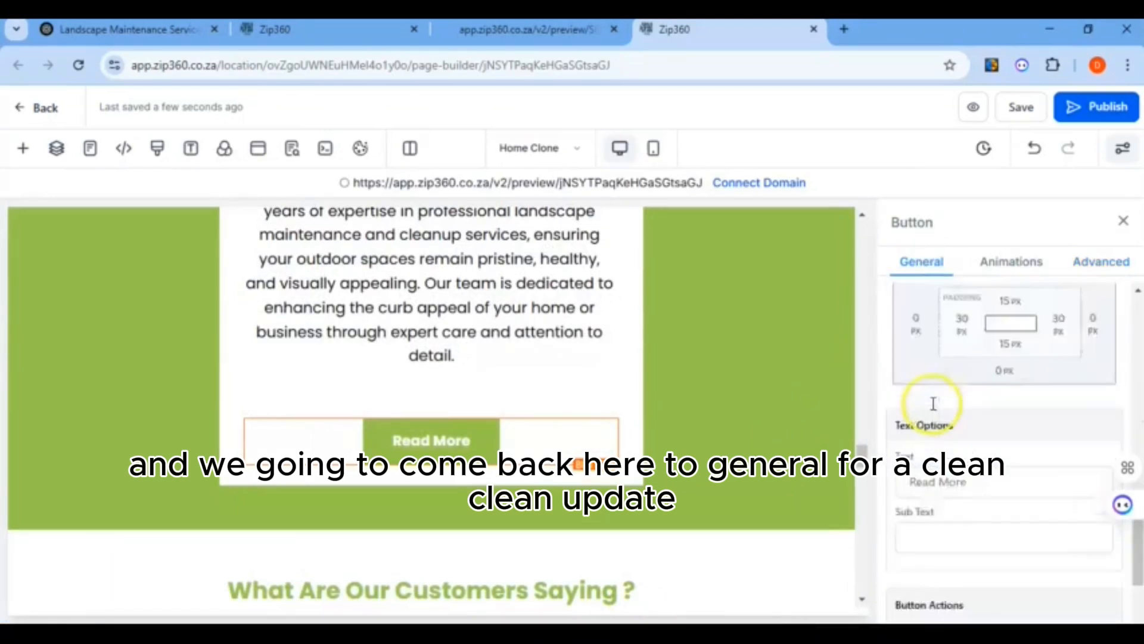
click(950, 494)
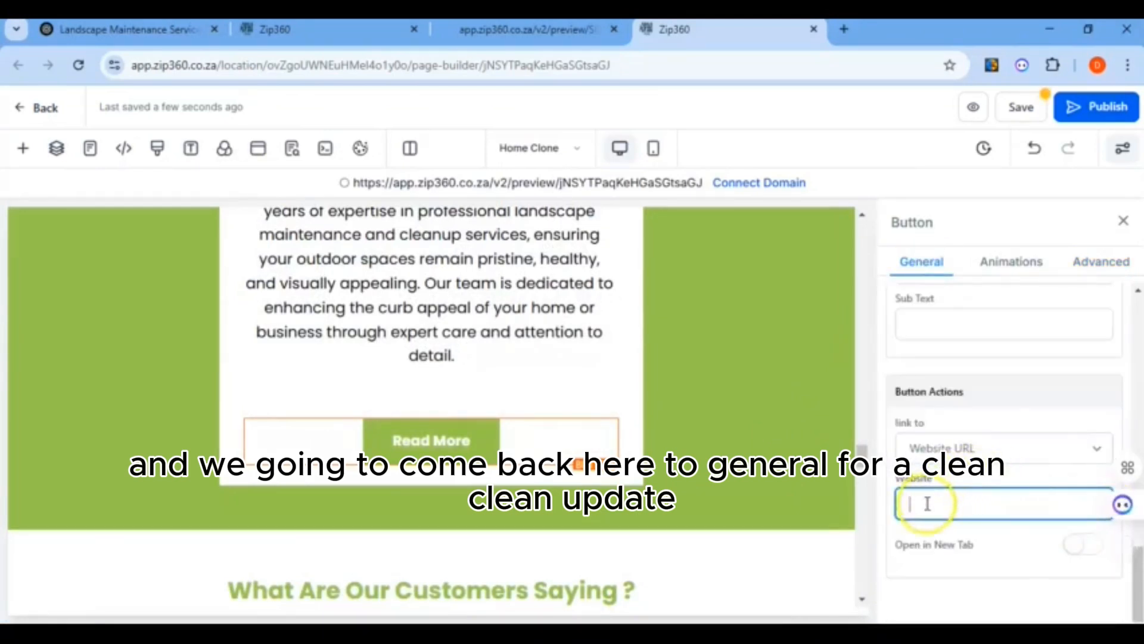
right_click(925, 502)
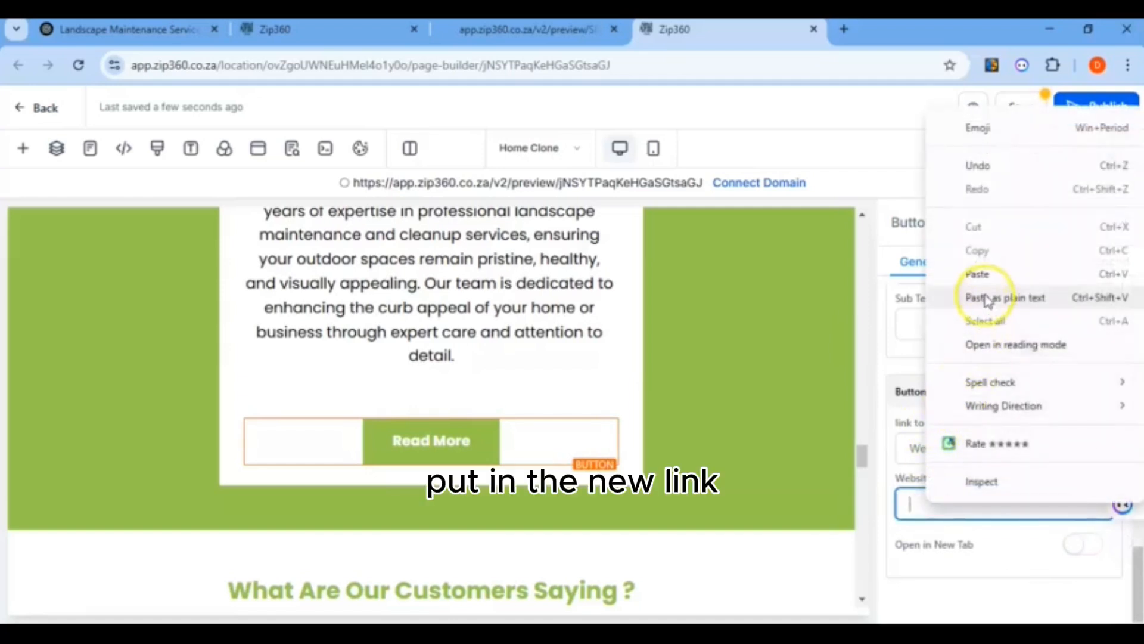
click(981, 298)
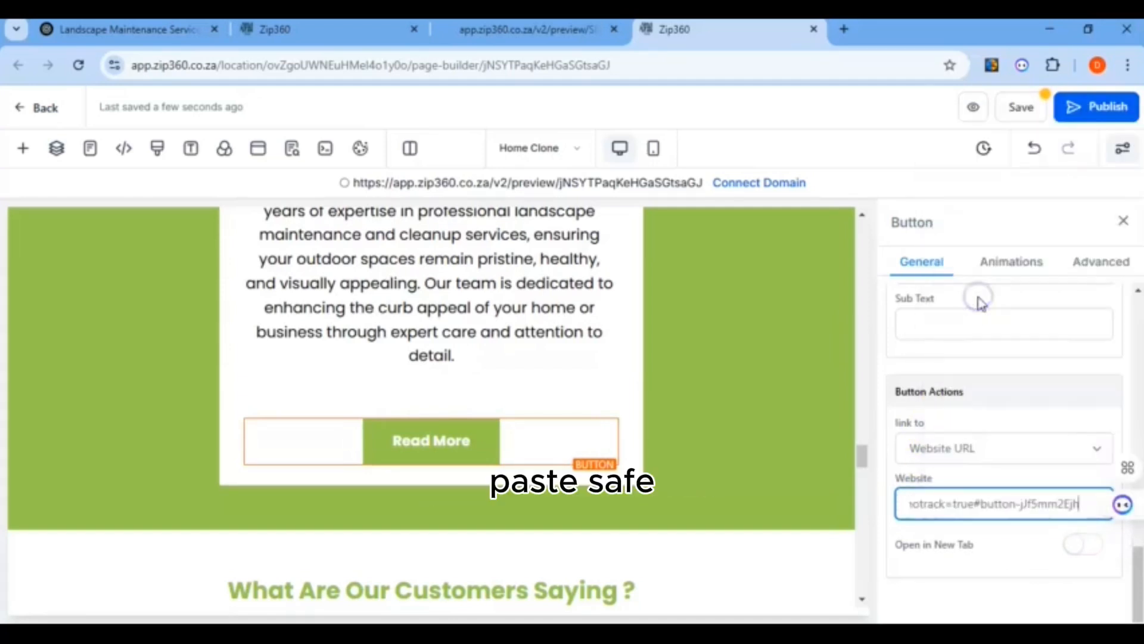
click(1019, 108)
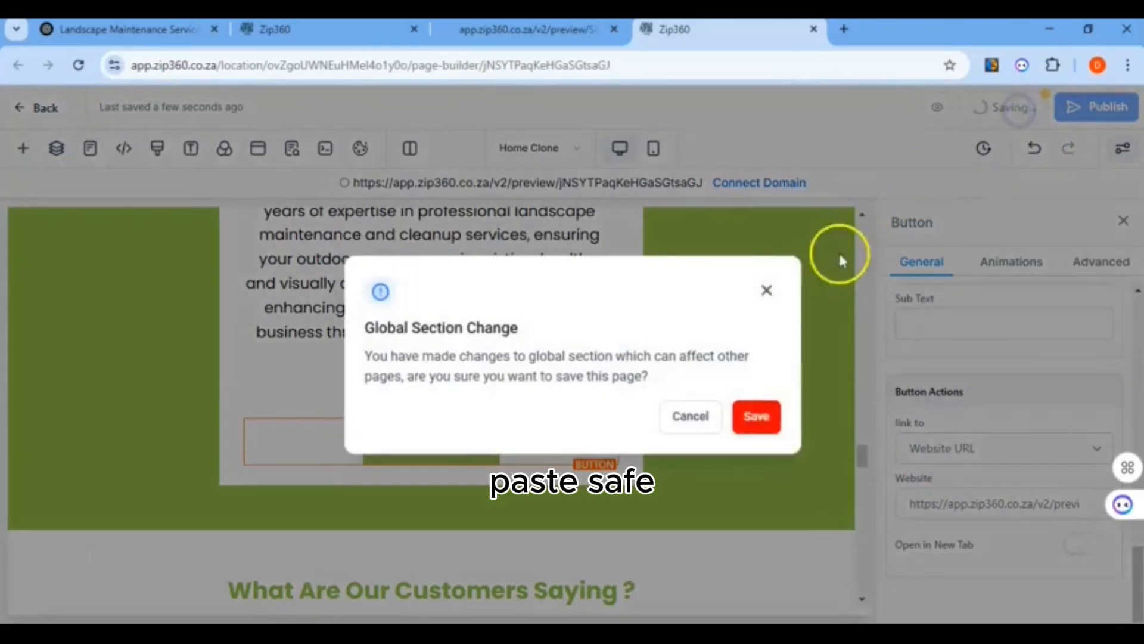
click(754, 419)
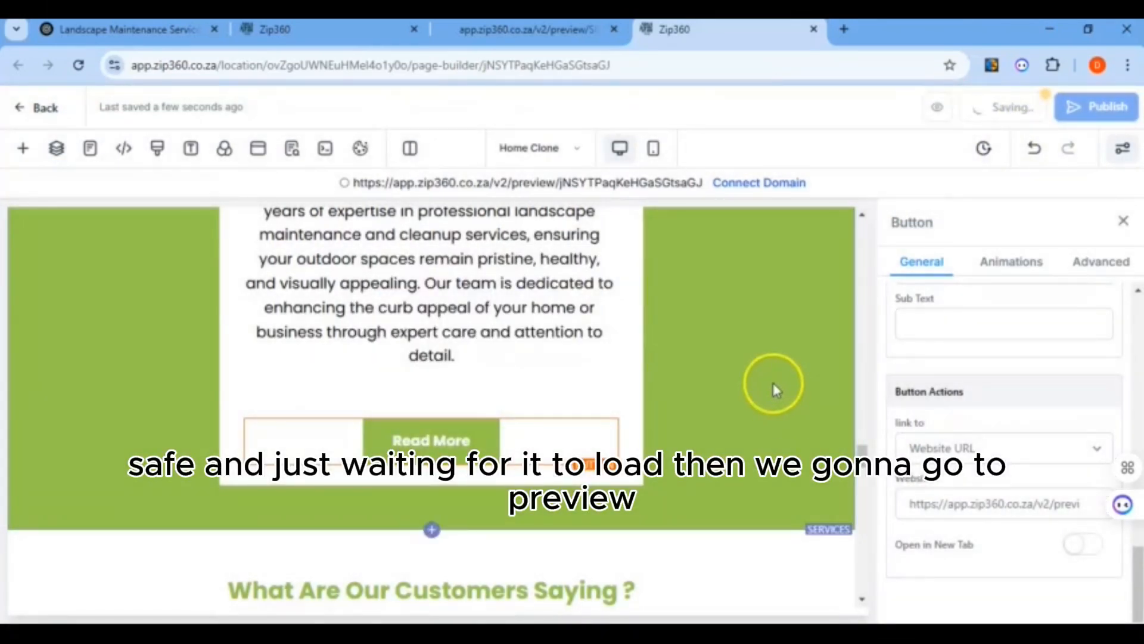
Preview the saved home page and test the Read More button on the Landscape Maintenance and Cleanup card
click(974, 110)
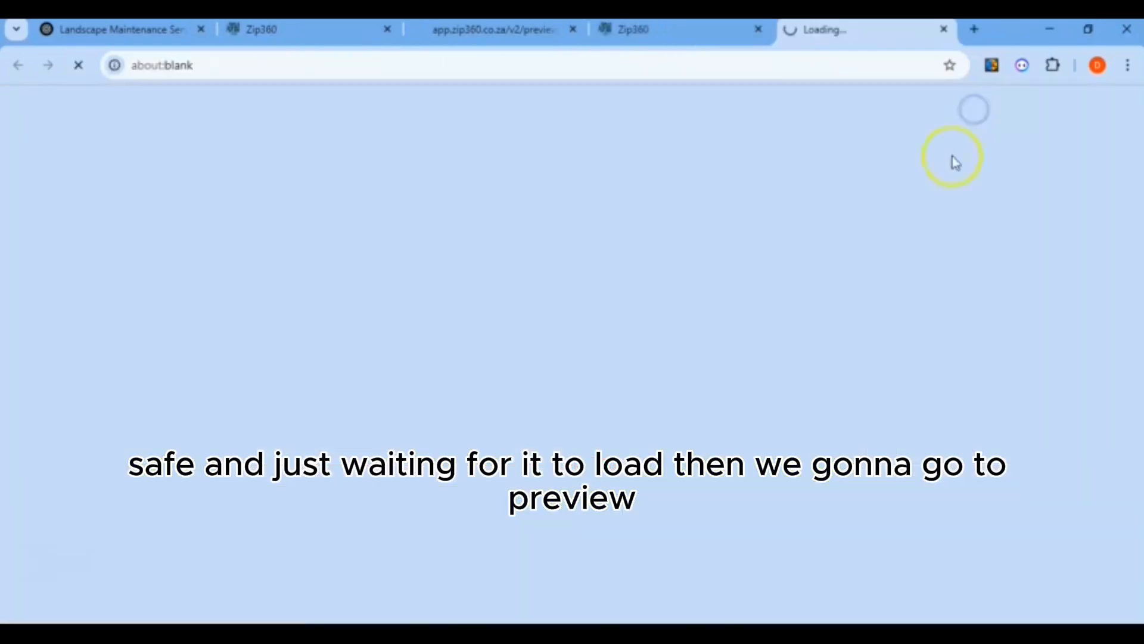
scroll(728, 397, down, 13)
scroll(728, 397, up, 7)
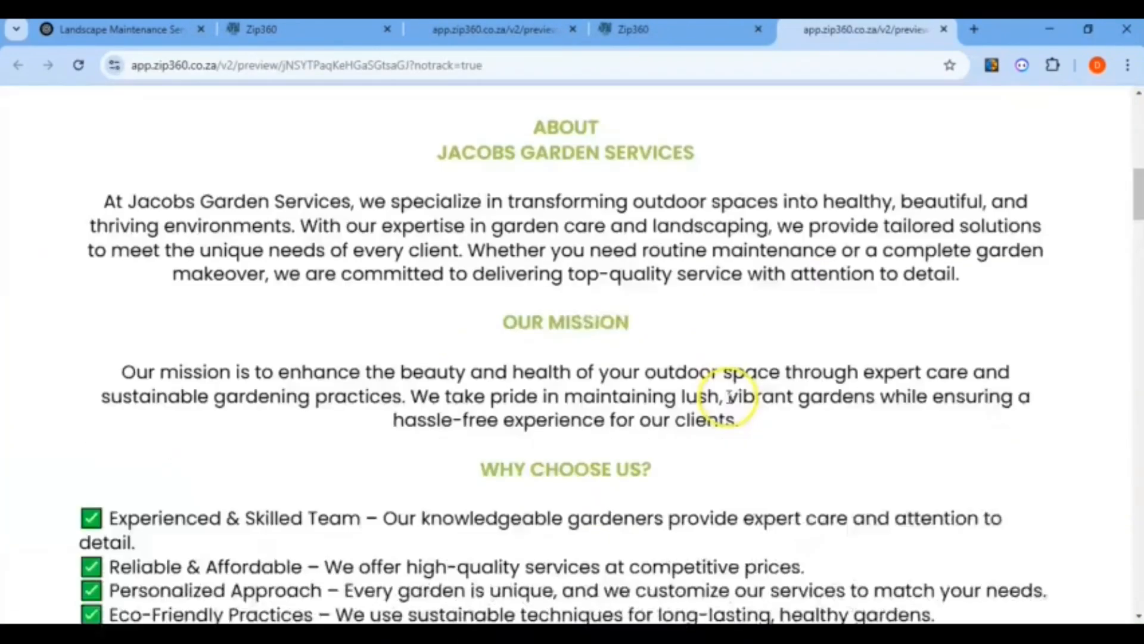
scroll(729, 396, down, 7)
scroll(728, 398, down, 20)
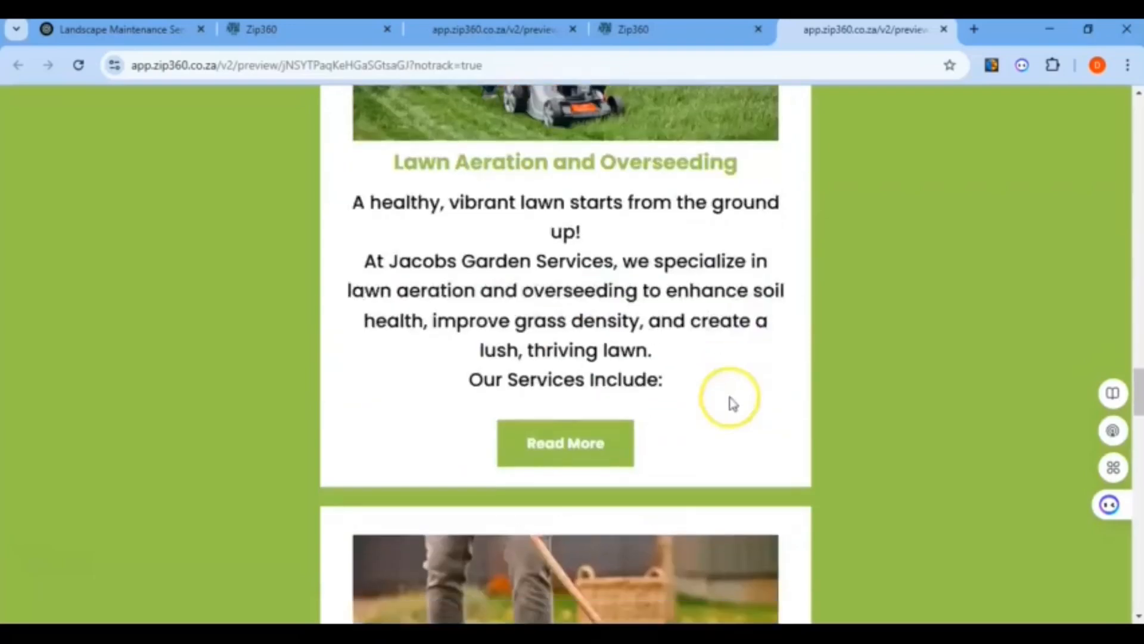
scroll(729, 398, down, 8)
scroll(728, 400, up, 8)
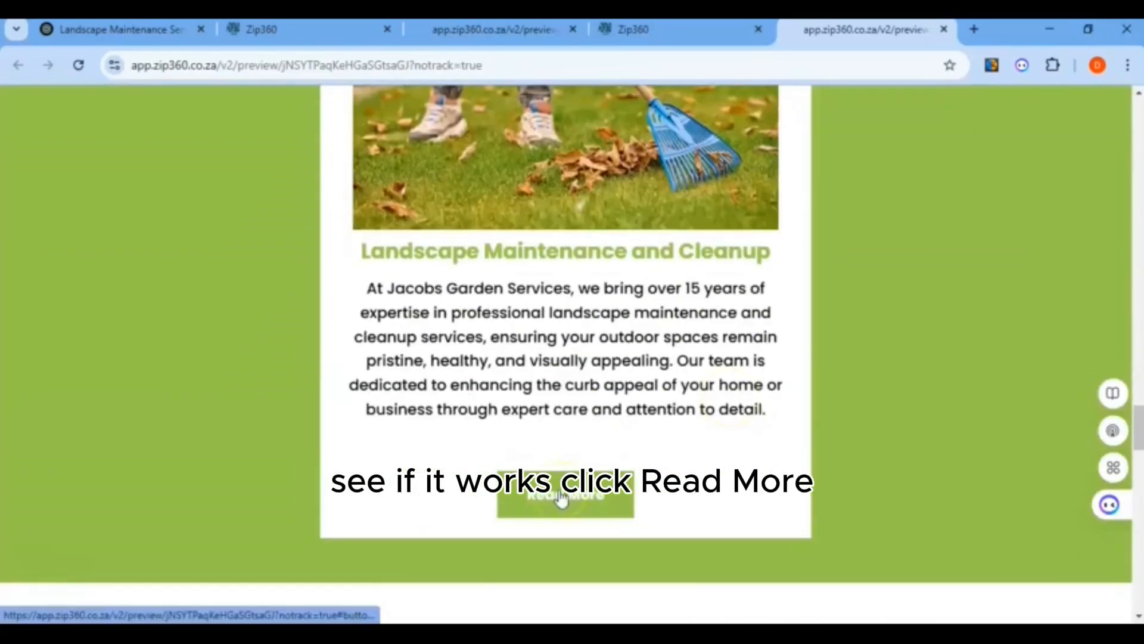
click(560, 493)
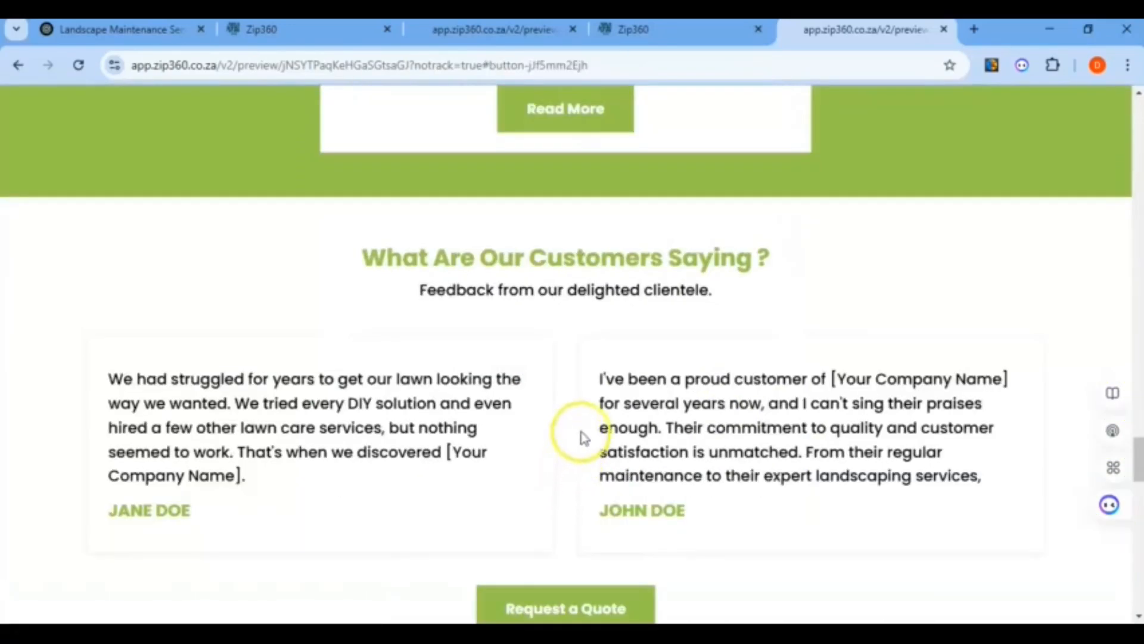
Check where the Read More link leads by retesting it, close the home preview and view the Landscape Maintenance and Cleanup page preview
scroll(624, 369, up, 15)
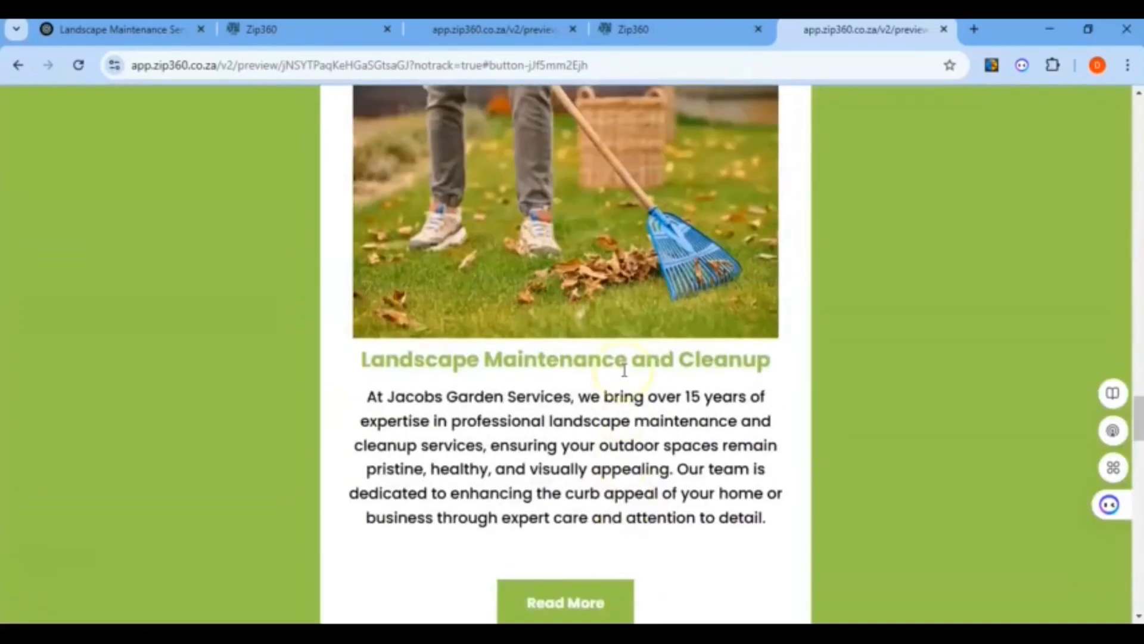
scroll(625, 375, up, 7)
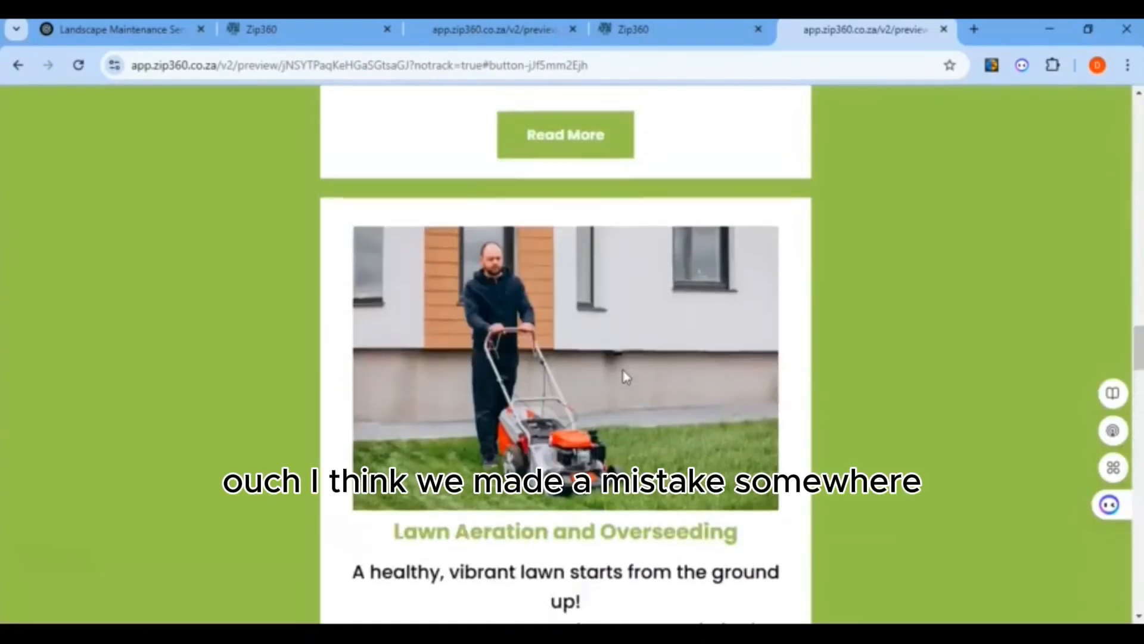
scroll(625, 375, down, 17)
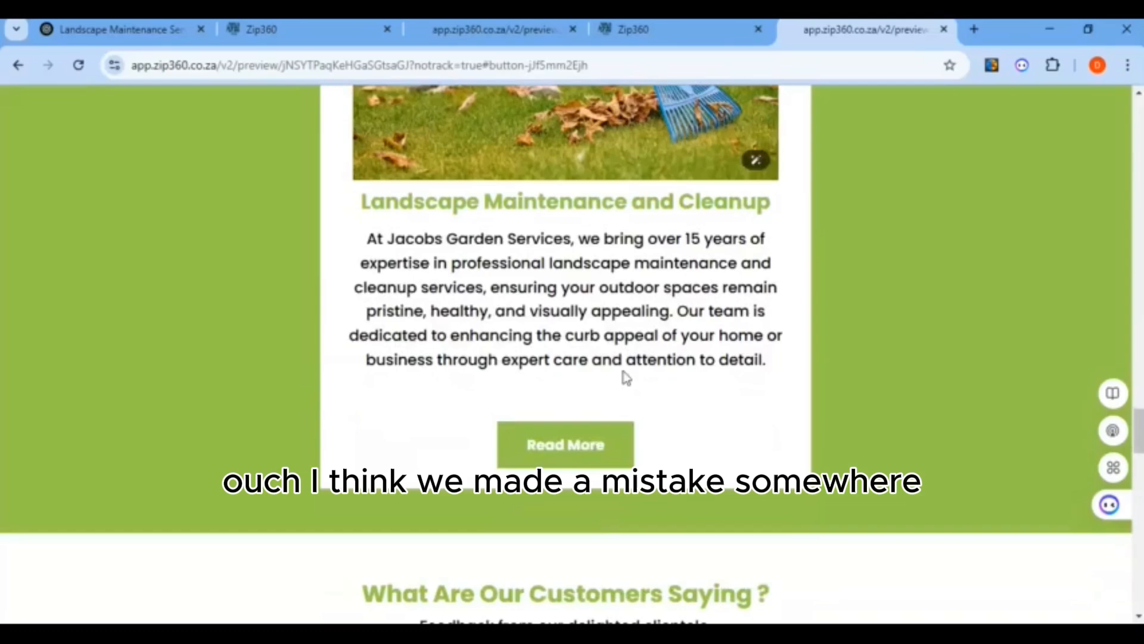
click(582, 466)
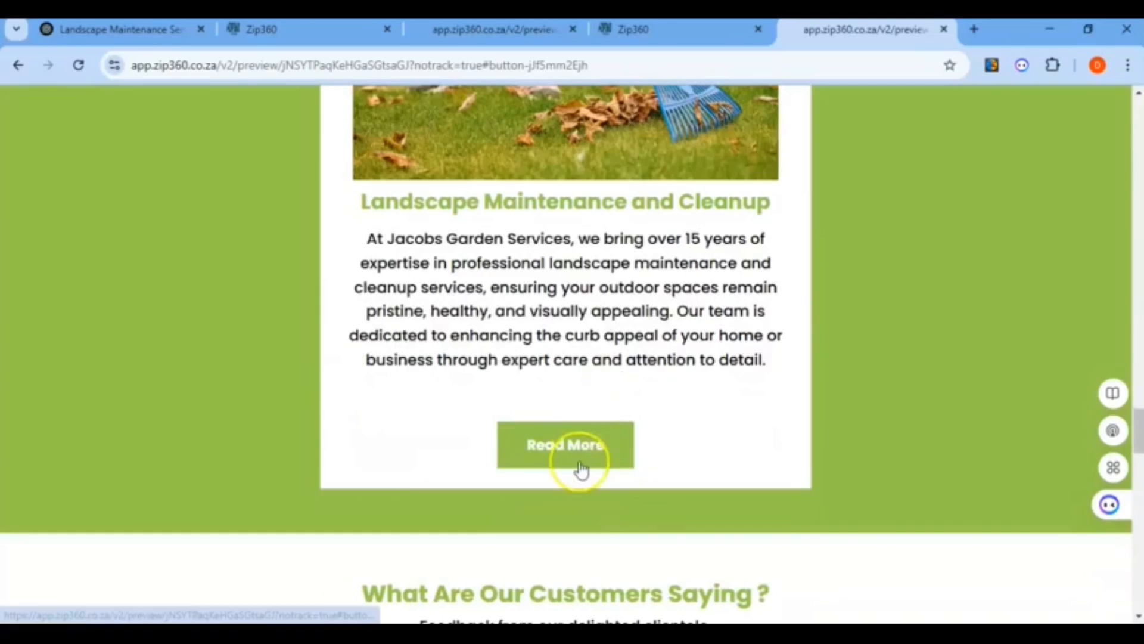
scroll(586, 420, up, 15)
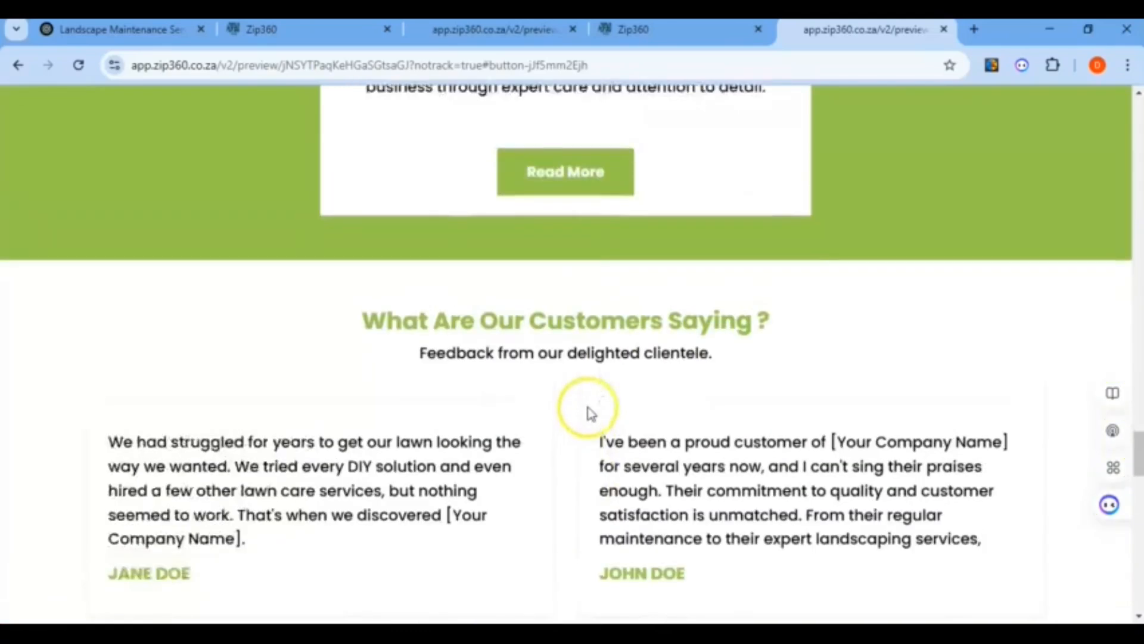
scroll(590, 406, up, 3)
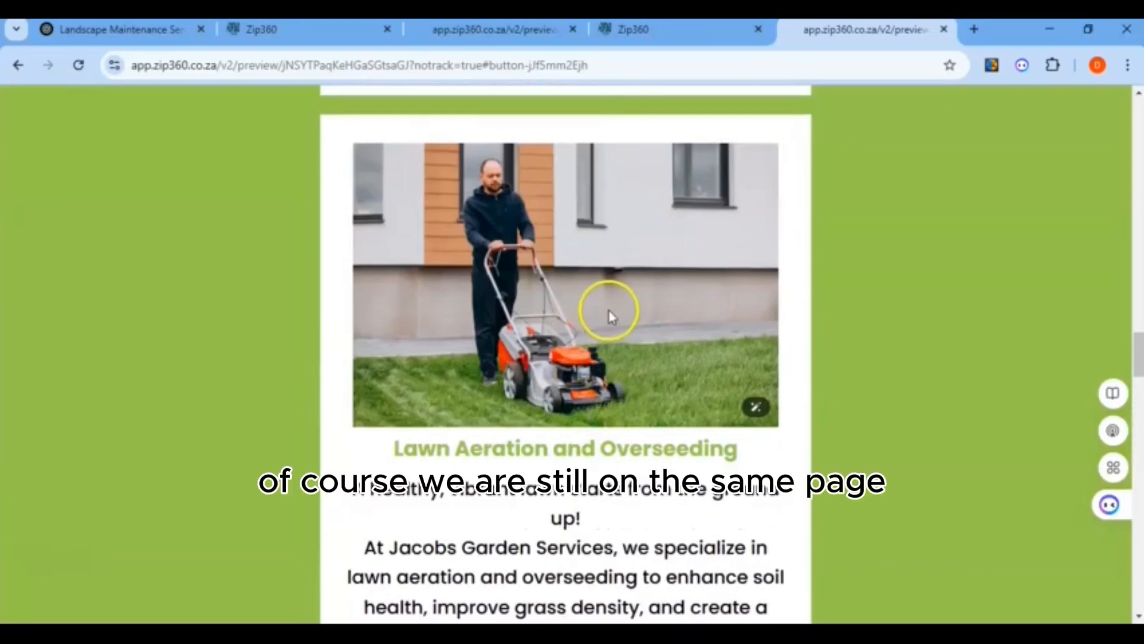
scroll(611, 316, down, 12)
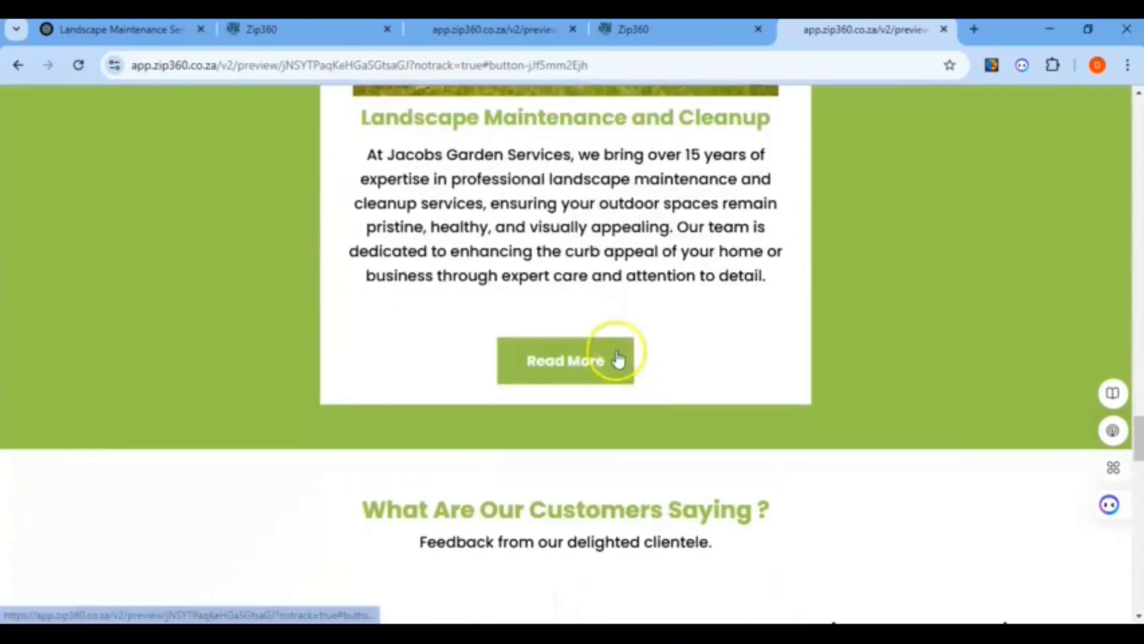
click(616, 358)
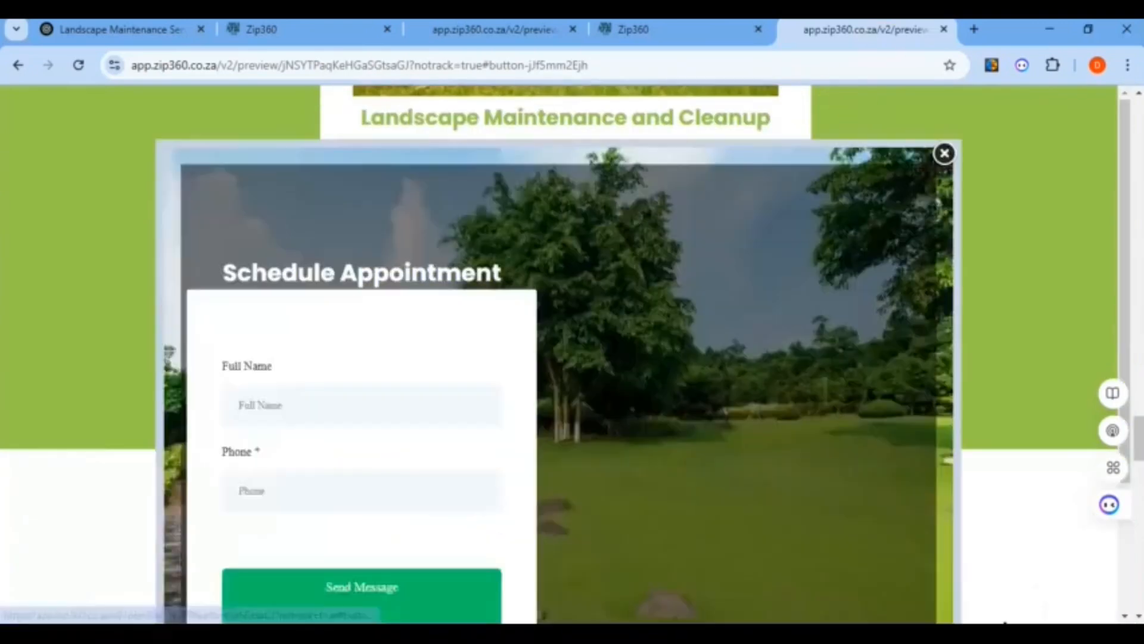
click(945, 30)
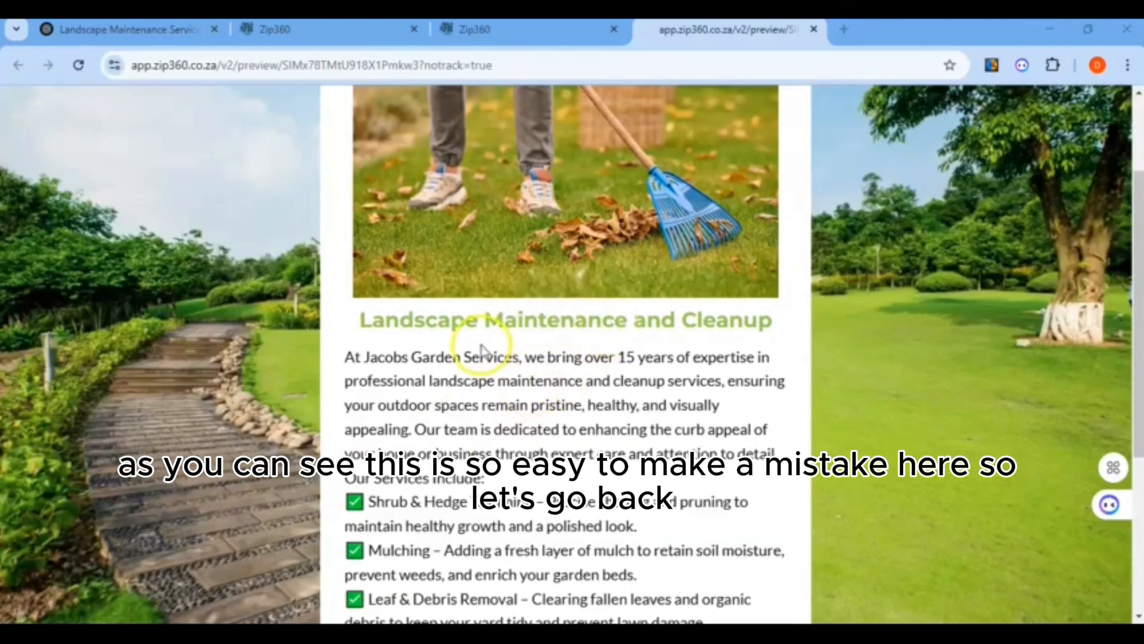
scroll(744, 137, up, 2)
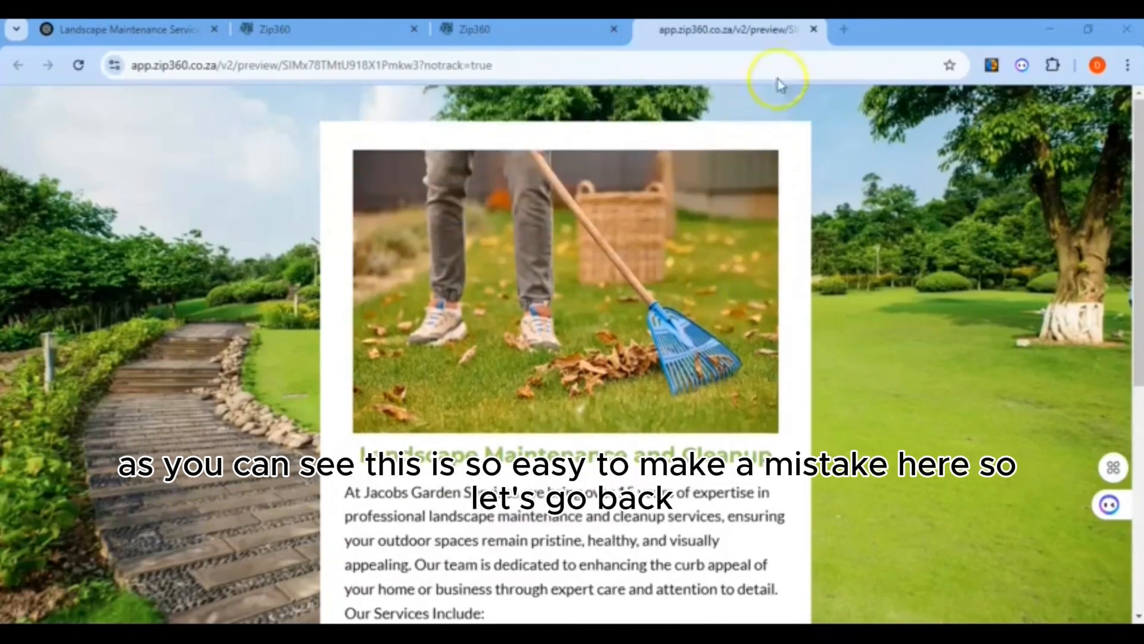
Close the preview and extra builder tabs and open the Landscape Maintenance and Cleanup page for editing
click(813, 29)
click(614, 28)
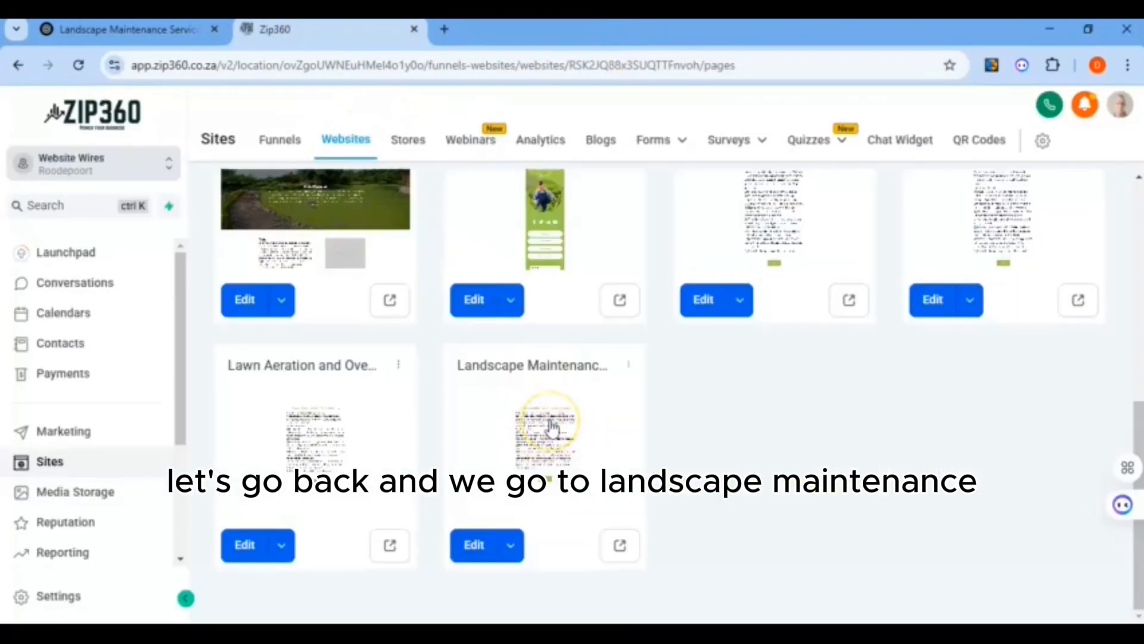
click(551, 425)
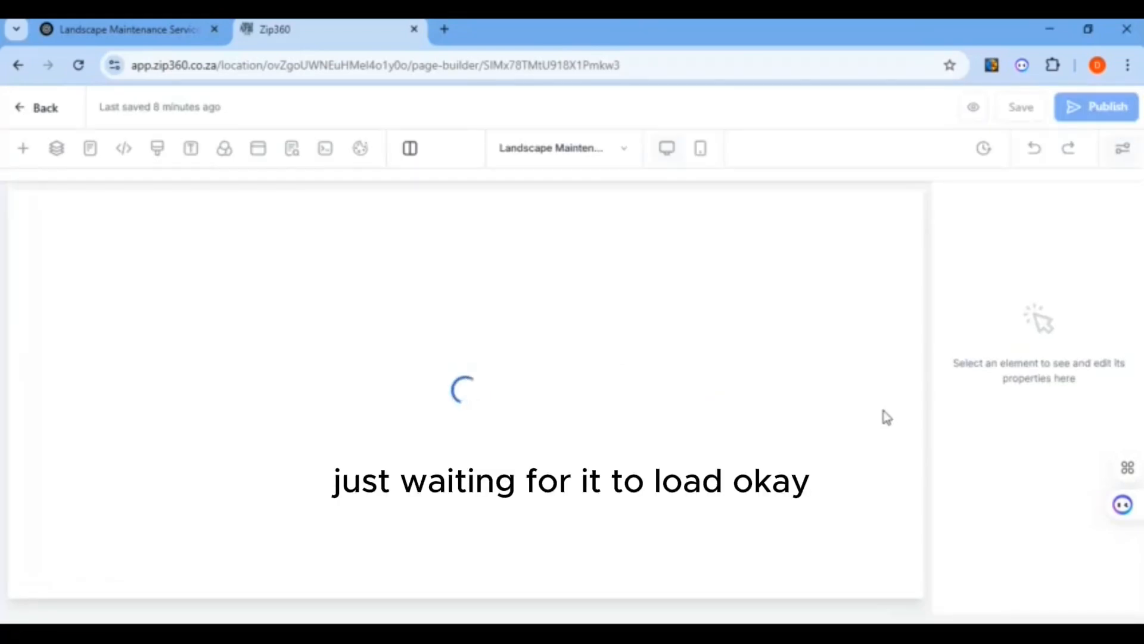
Copy the background section's CSS selector #section-PdZUAzTUzy and paste it over the old link in the WordPad document
click(689, 424)
scroll(799, 395, down, 5)
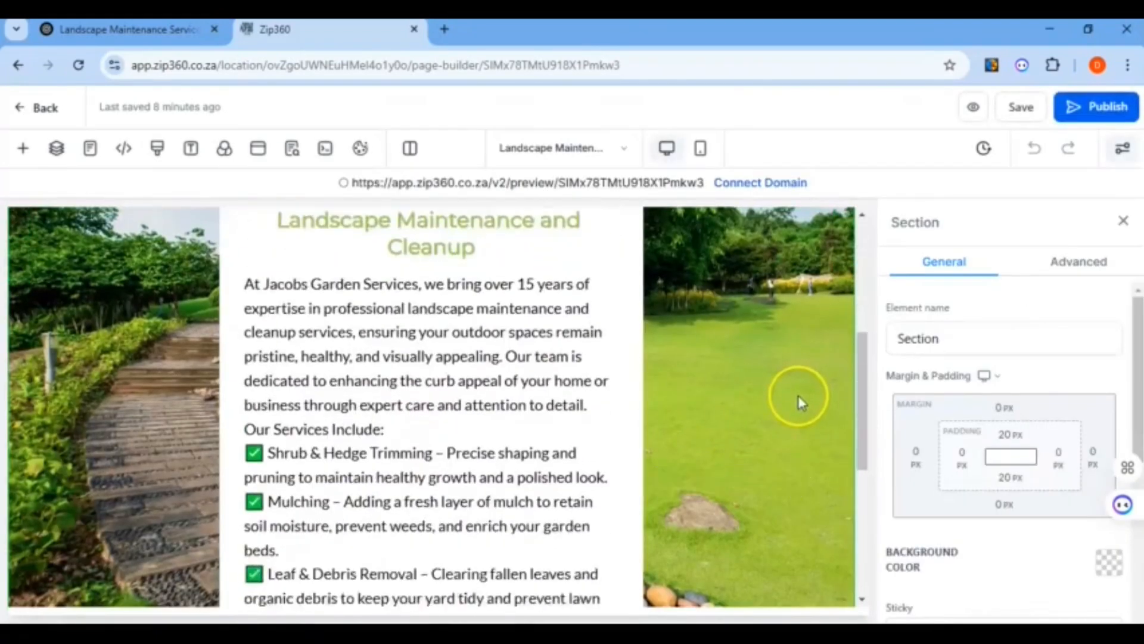
click(1085, 270)
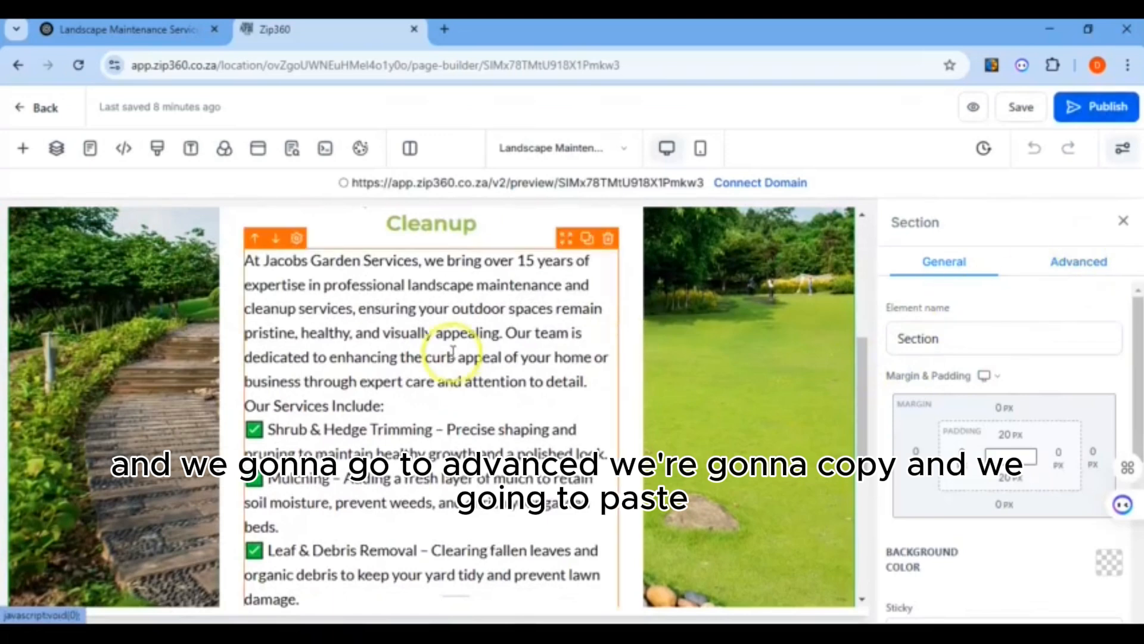
click(1085, 266)
scroll(1013, 447, down, 5)
click(1084, 584)
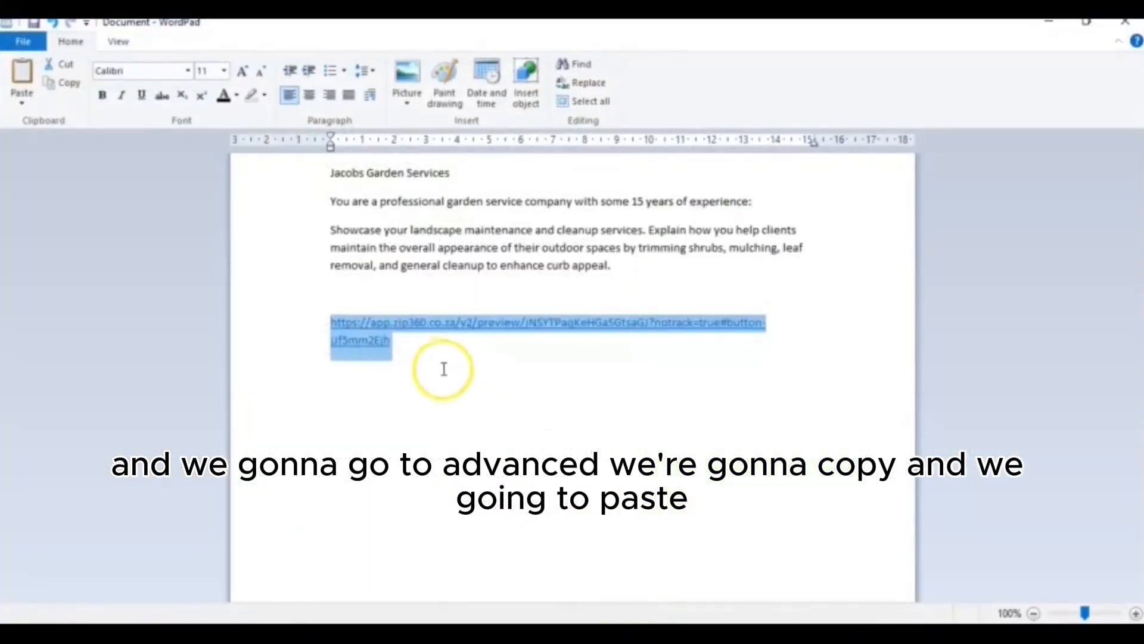
key(ctrl+v)
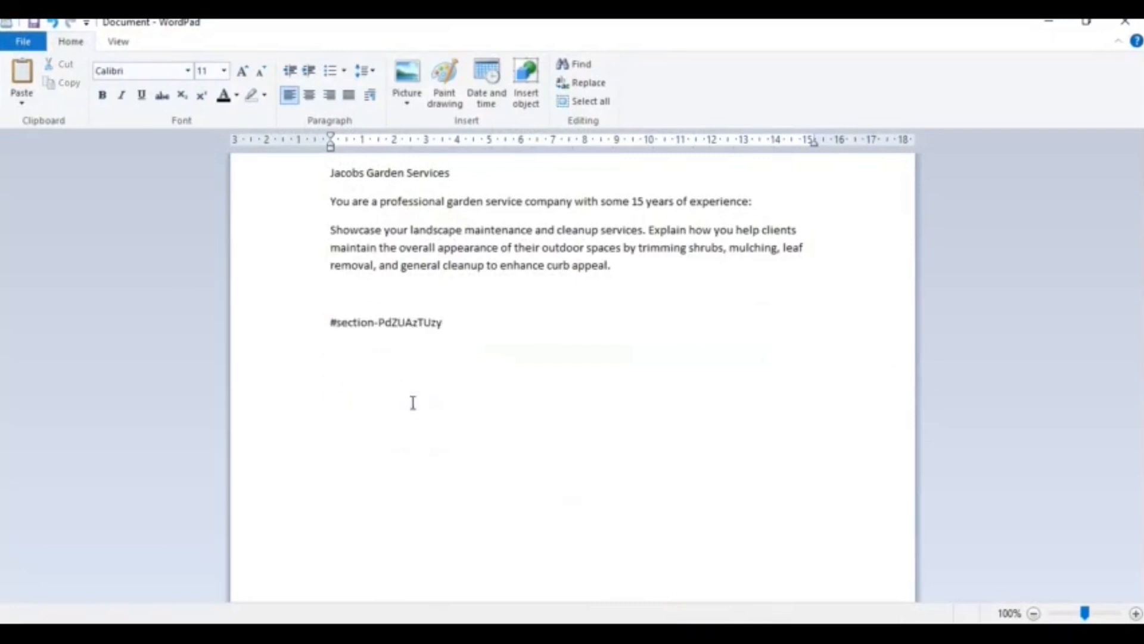
Switch back to the page builder, preview the Landscape Maintenance and Cleanup page, copy its preview URL and close the preview
click(660, 606)
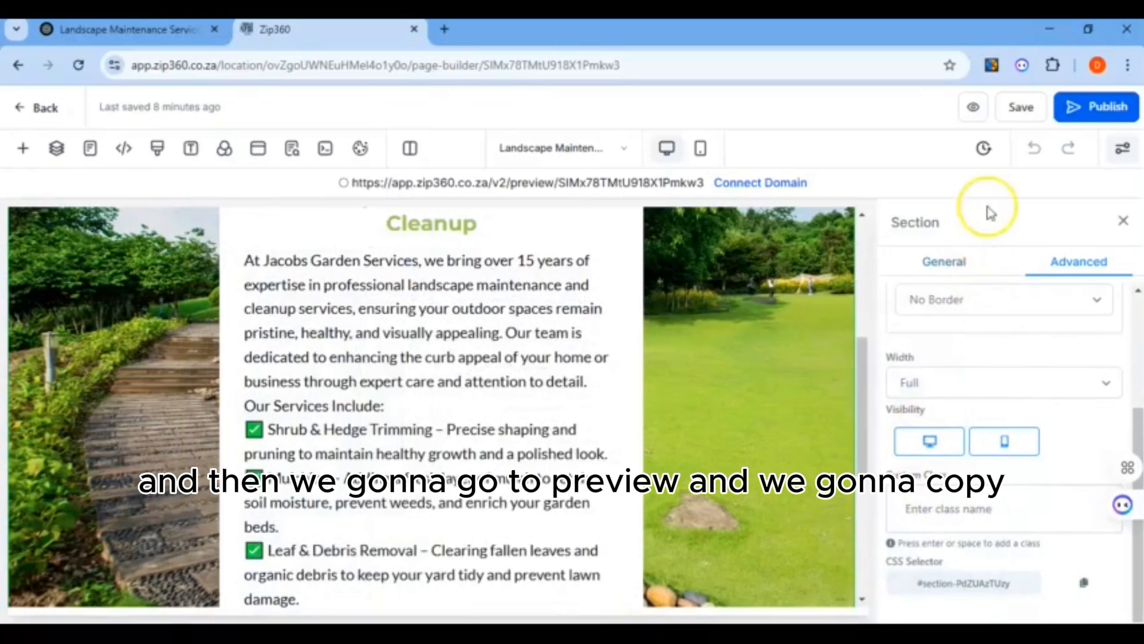
click(974, 110)
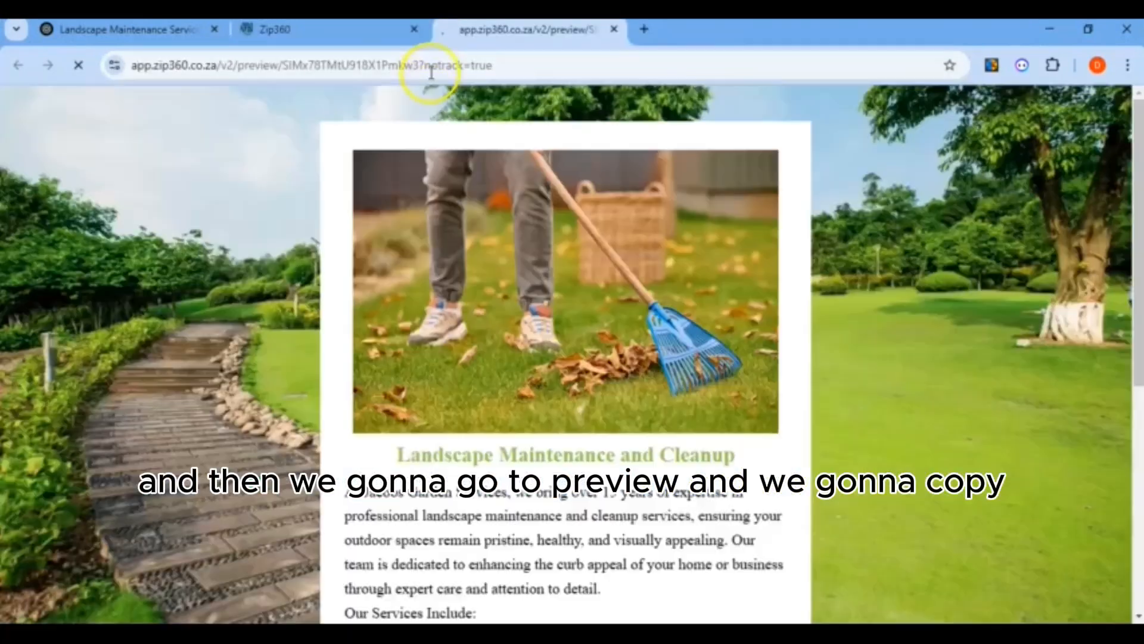
click(136, 66)
right_click(143, 64)
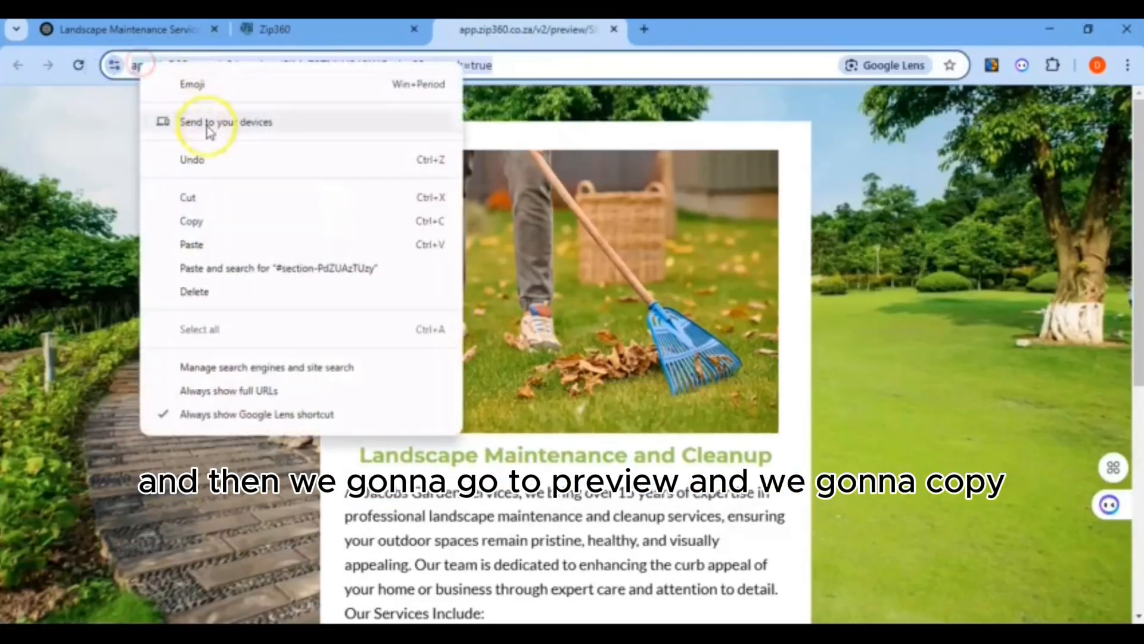
click(191, 221)
click(614, 29)
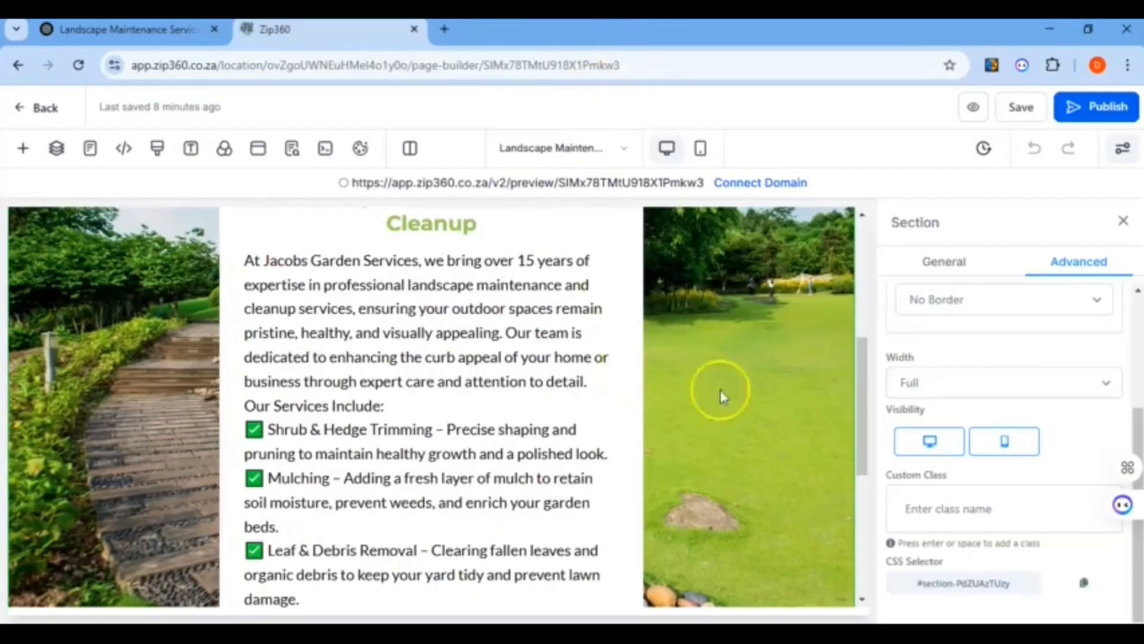
scroll(536, 388, down, 5)
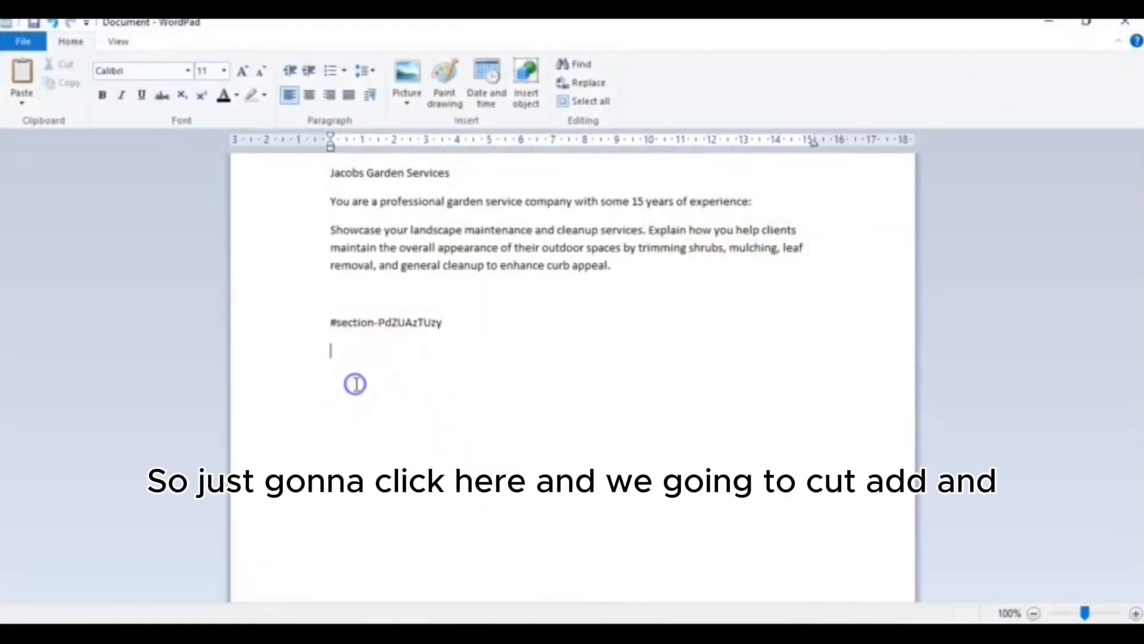
Paste the preview URL in WordPad and move #section-PdZUAzTUzy to its end to form one combined link
right_click(360, 355)
click(401, 401)
click(319, 325)
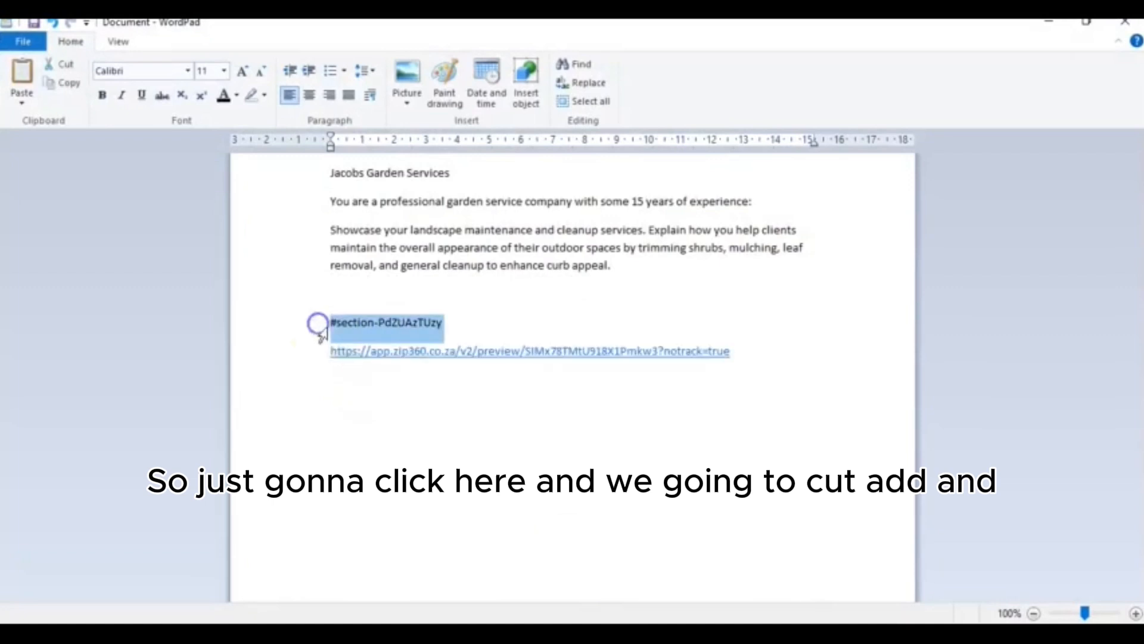
right_click(372, 343)
click(407, 350)
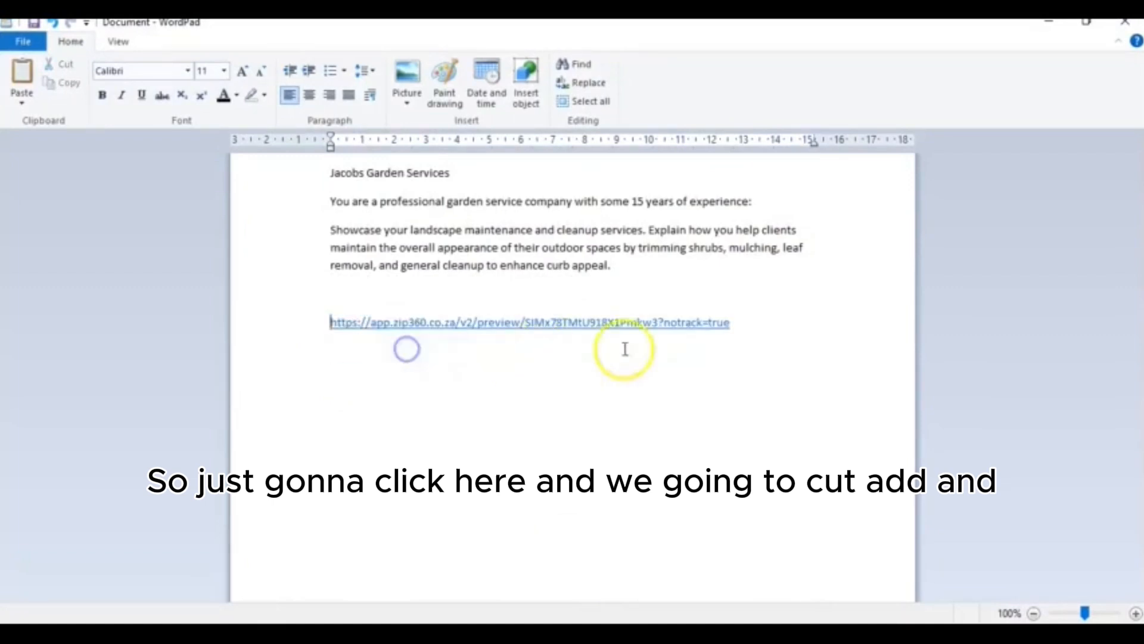
right_click(743, 321)
click(785, 369)
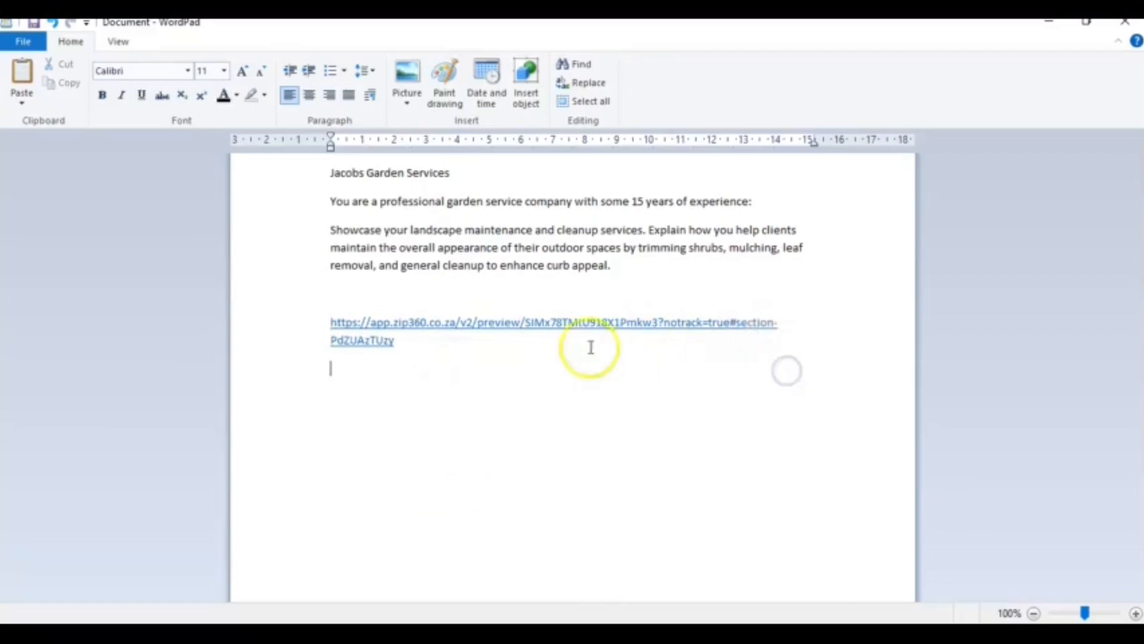
Copy the combined link ending in #section-PdZUAzTUzy from WordPad and return to the page builder
drag(316, 325, 319, 344)
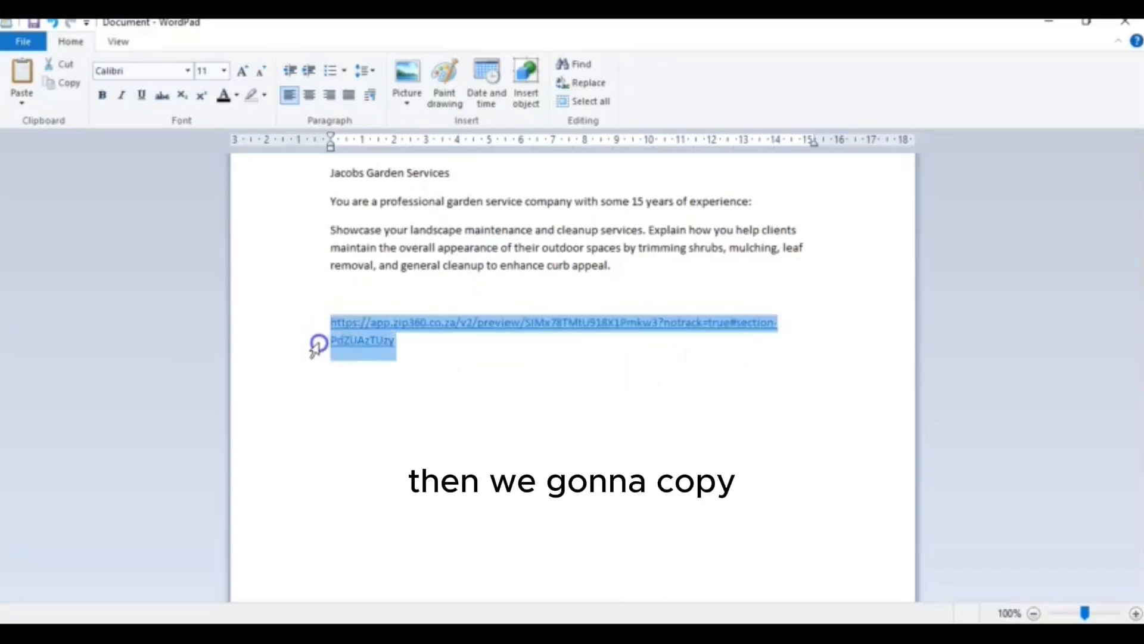
right_click(362, 349)
click(400, 371)
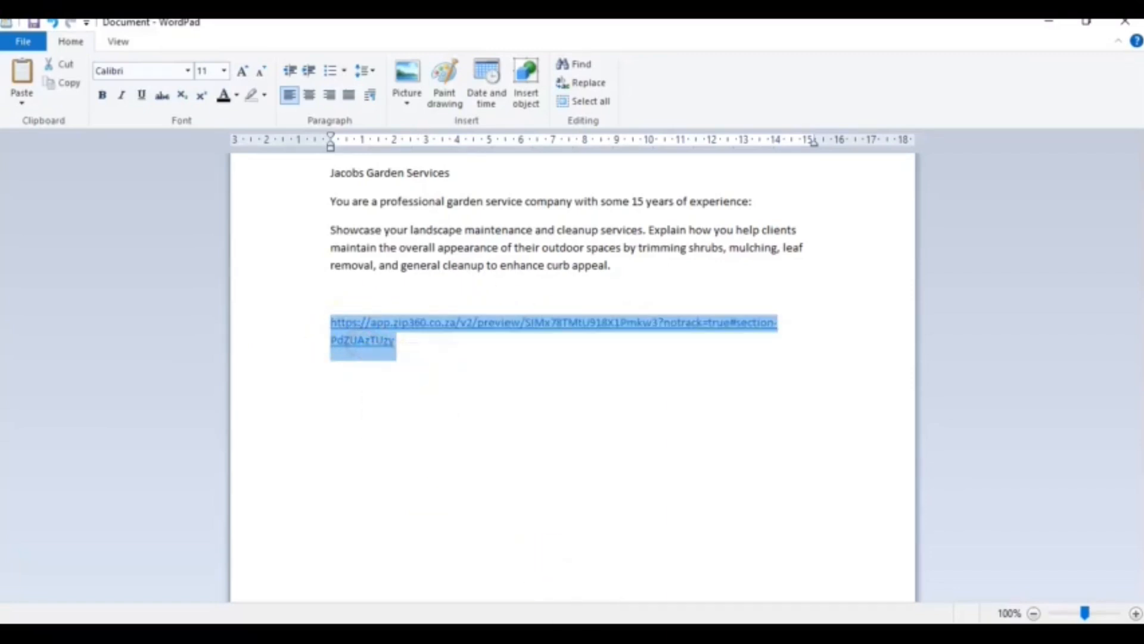
key(alt+Tab)
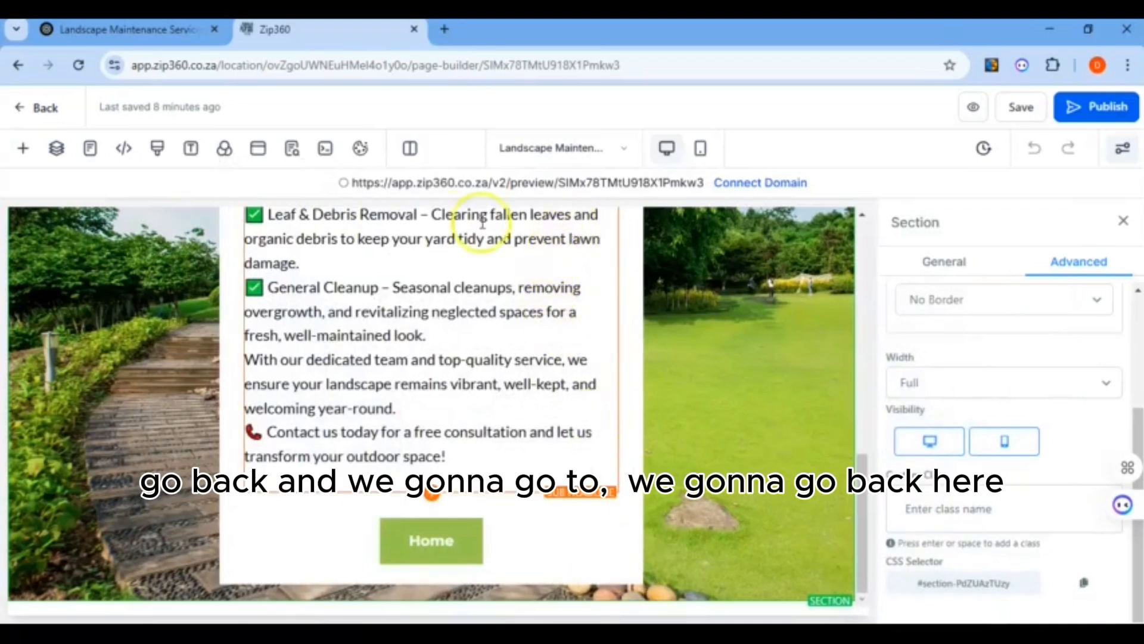
Leave the Landscape Maintenance and Cleanup page and open the Home page for editing
click(46, 107)
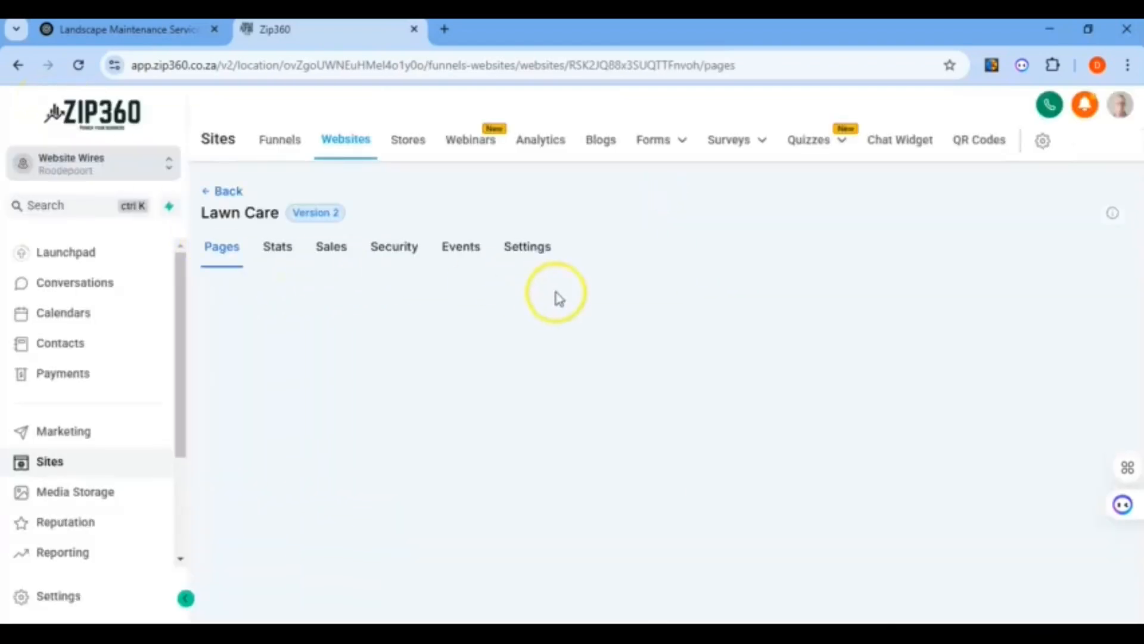
scroll(325, 405, down, 3)
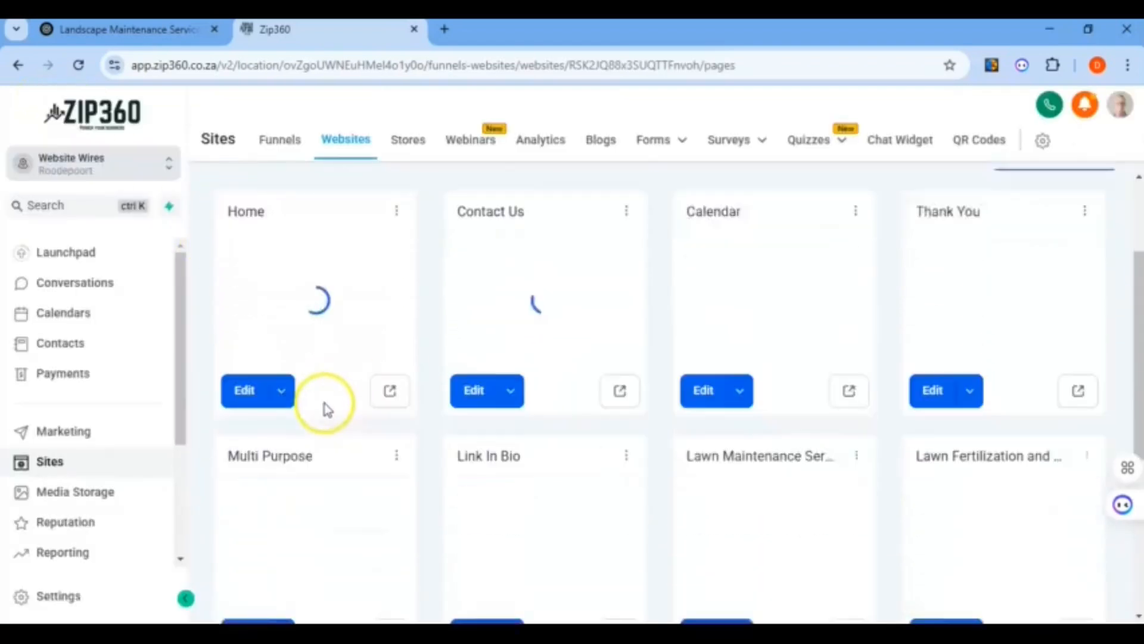
click(257, 365)
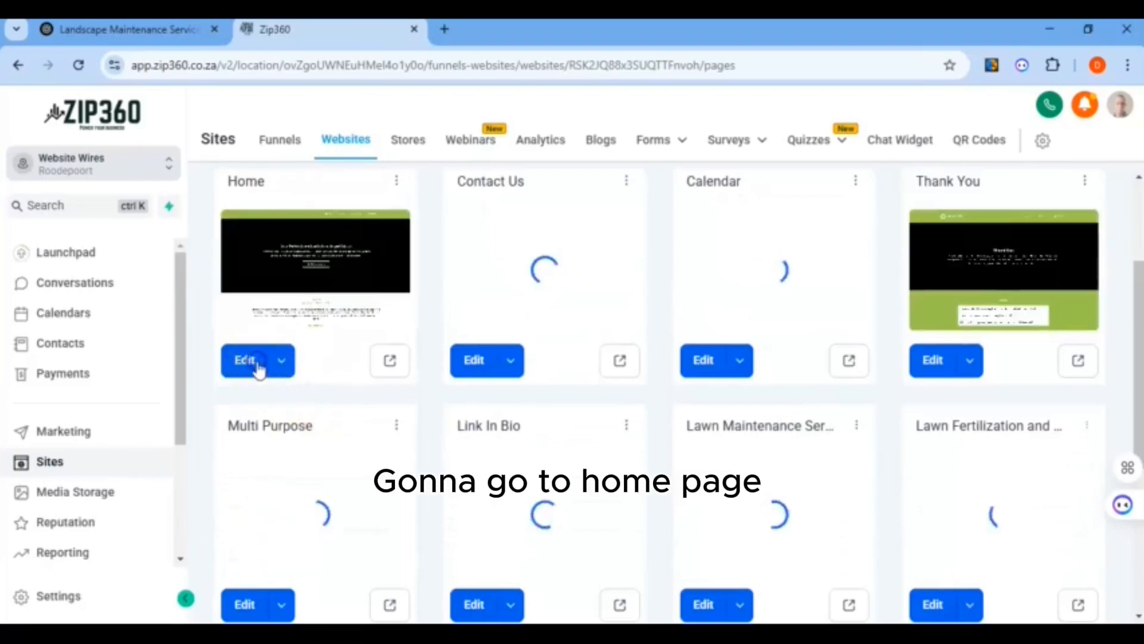
Replace the Landscape Maintenance card's Read More website URL with the copied #section-PdZUAzTUzy link and save, including the global section change
scroll(685, 280, down, 15)
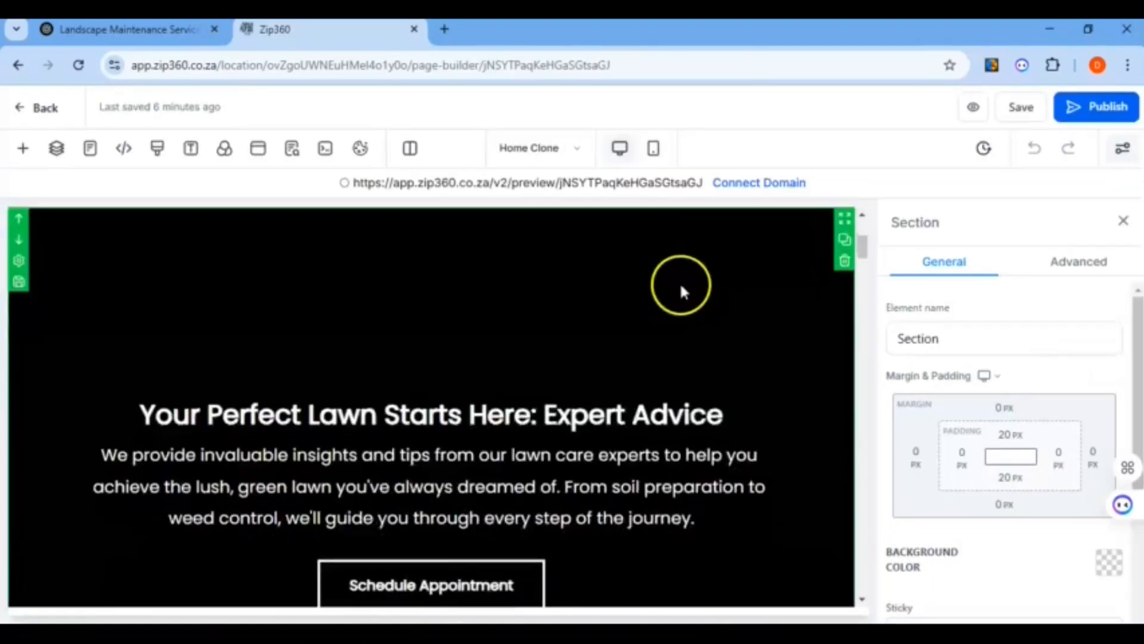
scroll(698, 308, down, 20)
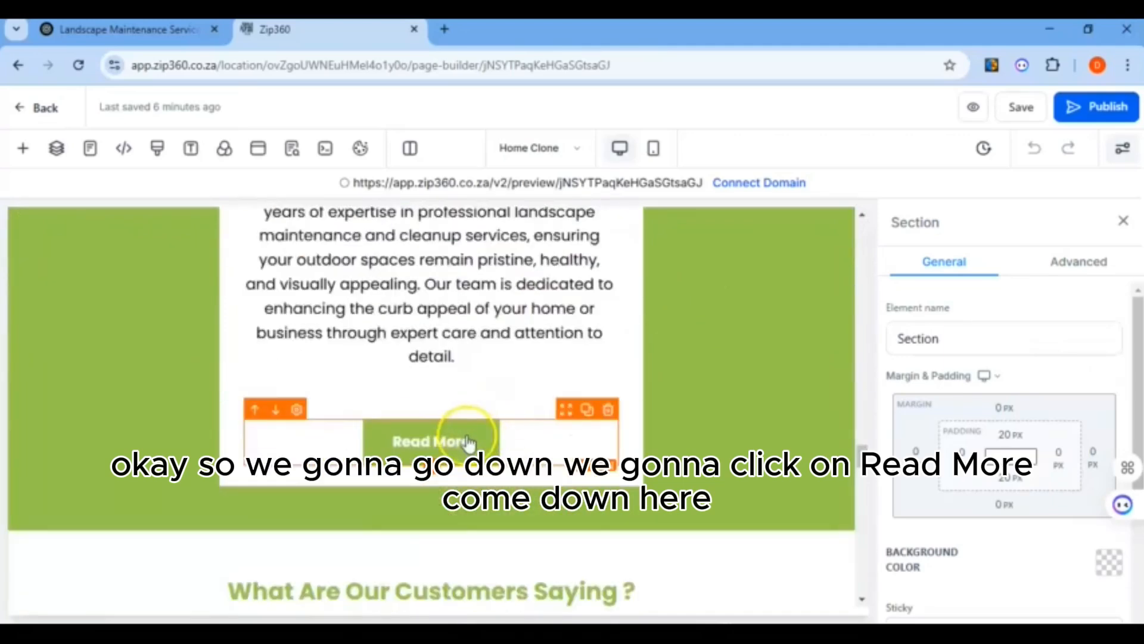
click(468, 442)
scroll(968, 417, down, 5)
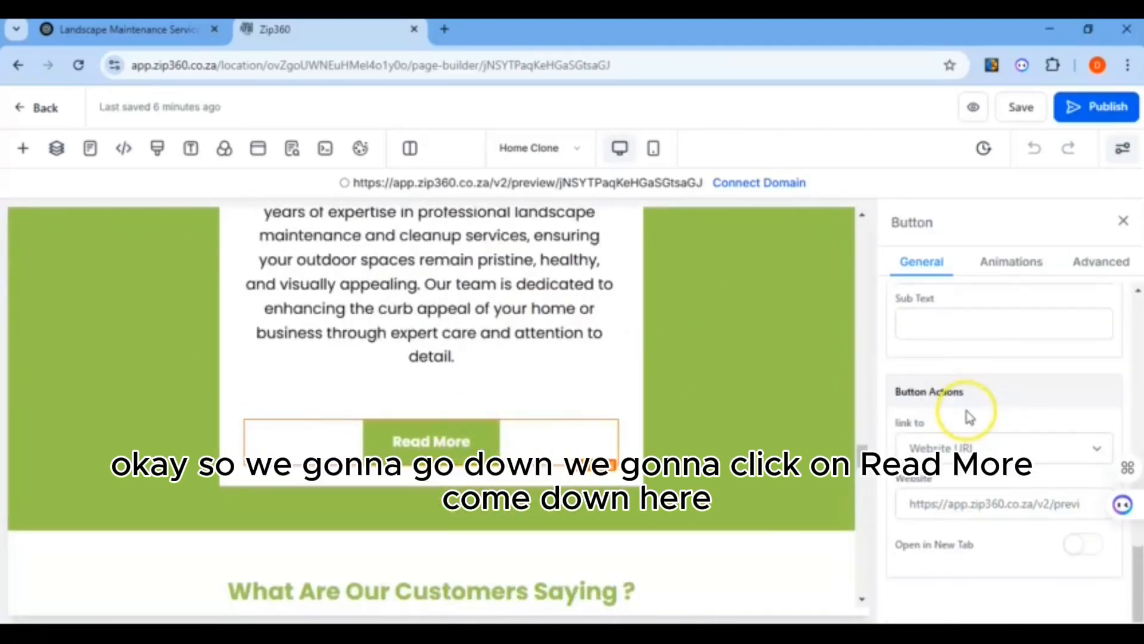
drag(910, 504, 1127, 516)
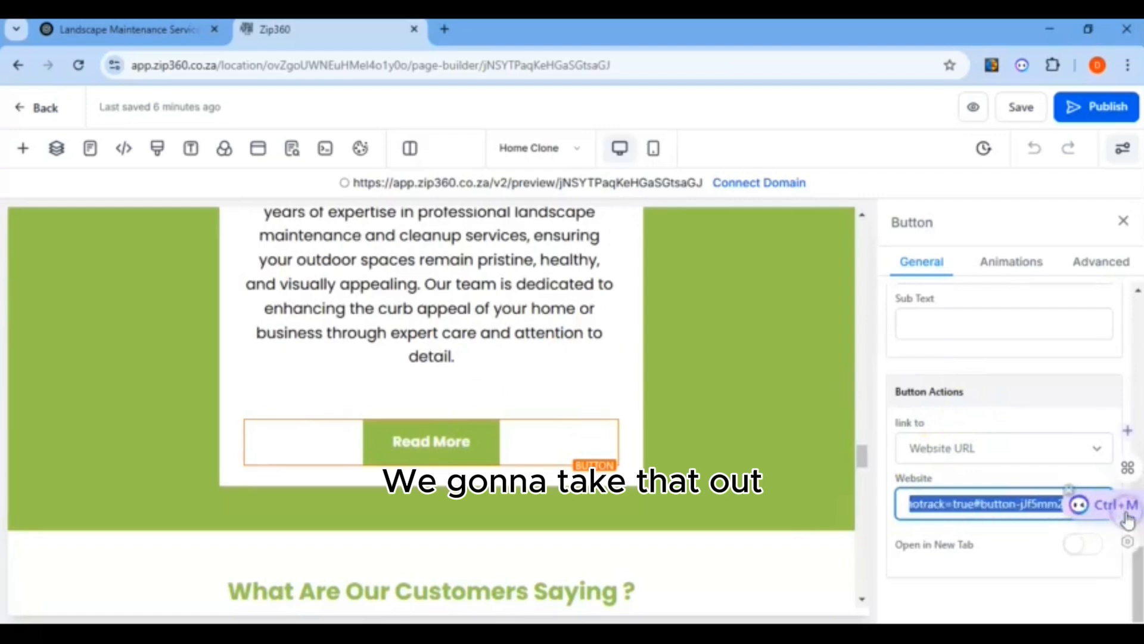
key(BackSpace)
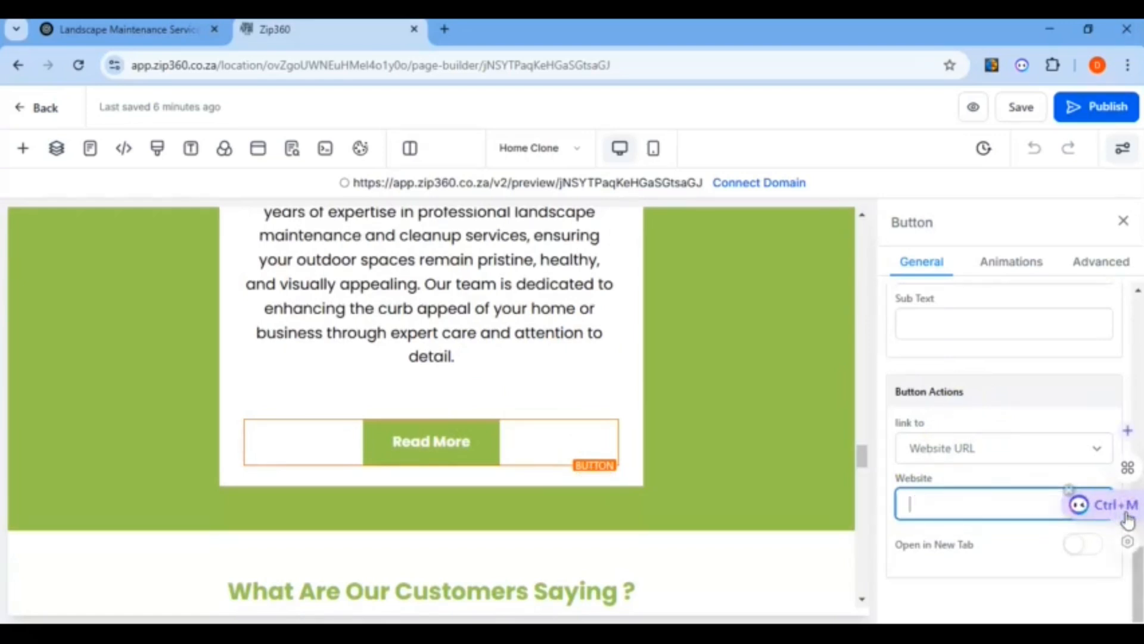
click(960, 503)
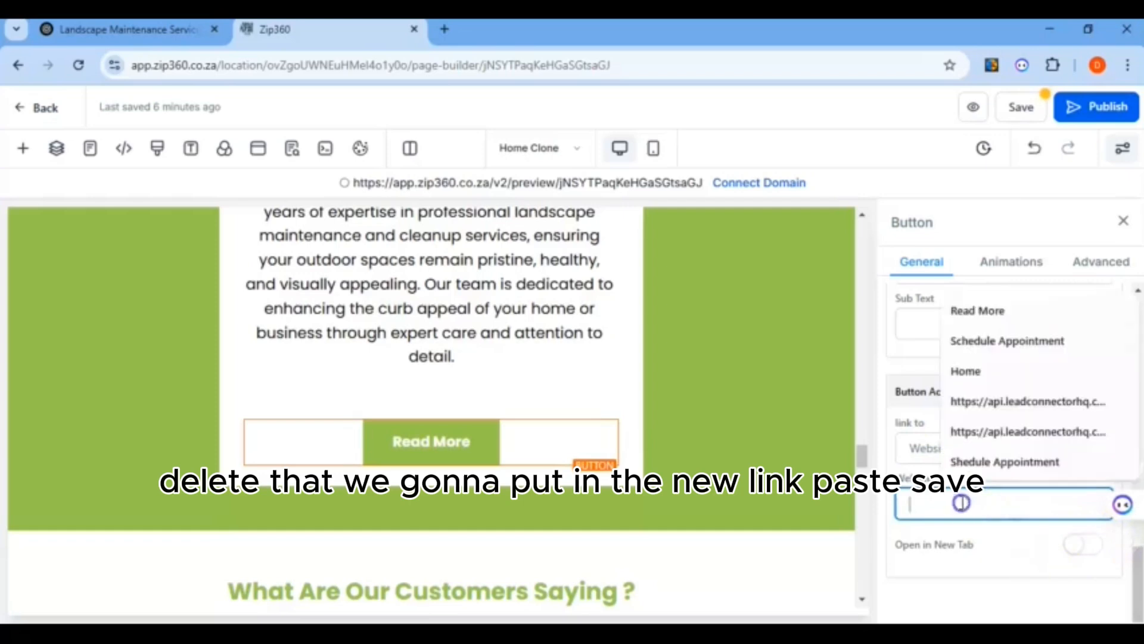
right_click(961, 503)
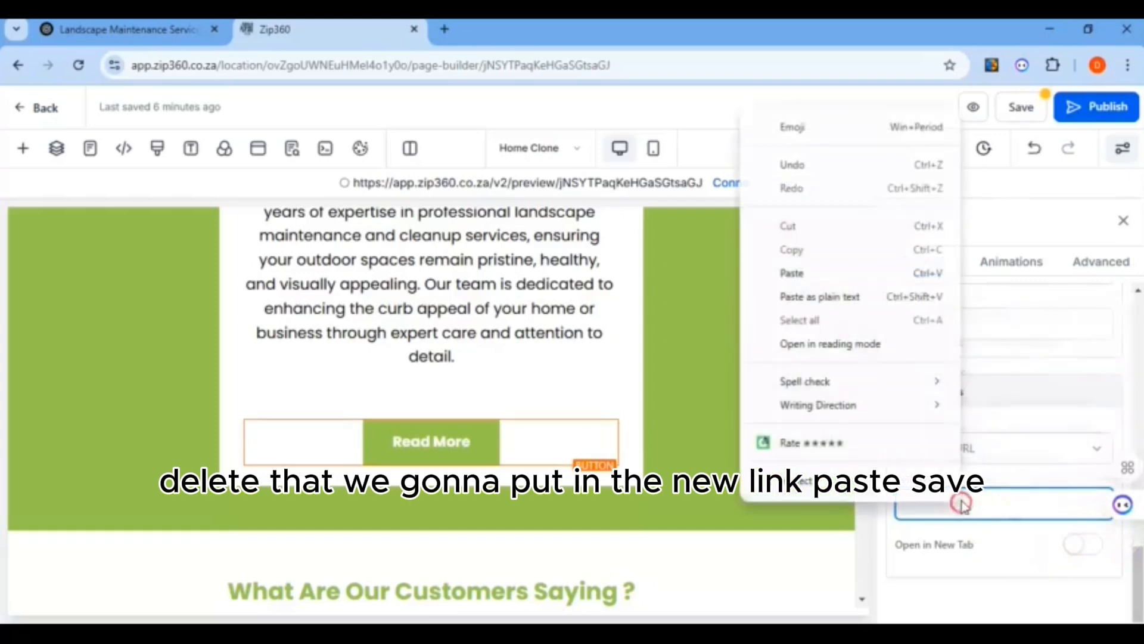
click(806, 283)
click(1025, 113)
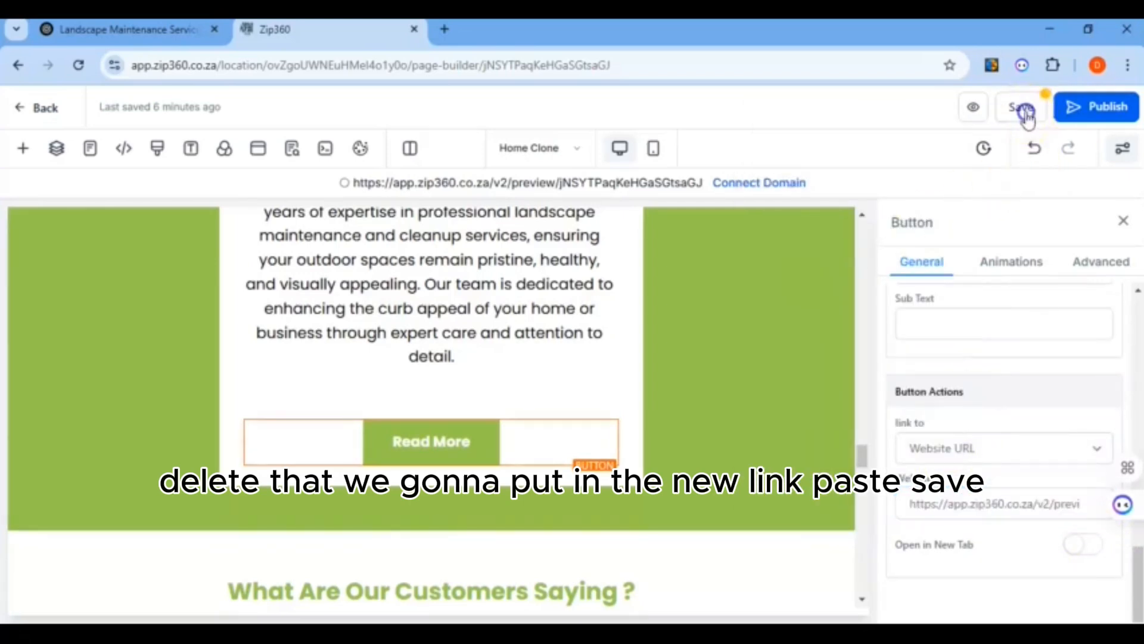
click(760, 417)
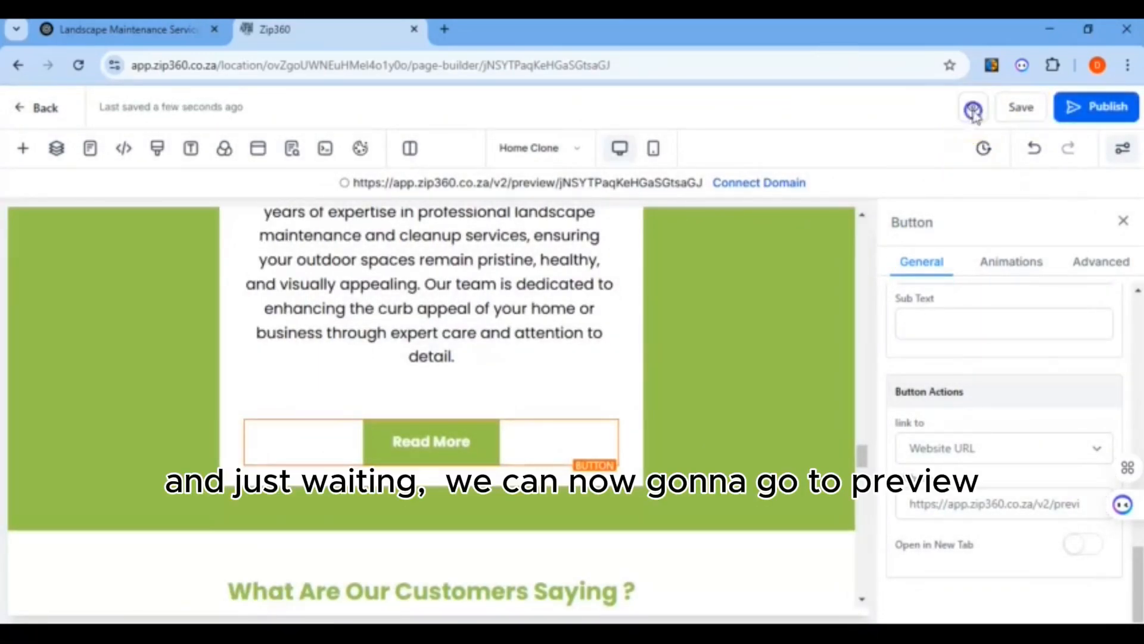
Preview the home page, test the Landscape Maintenance and Cleanup card's Read More button, view the linked page and close the preview
click(973, 111)
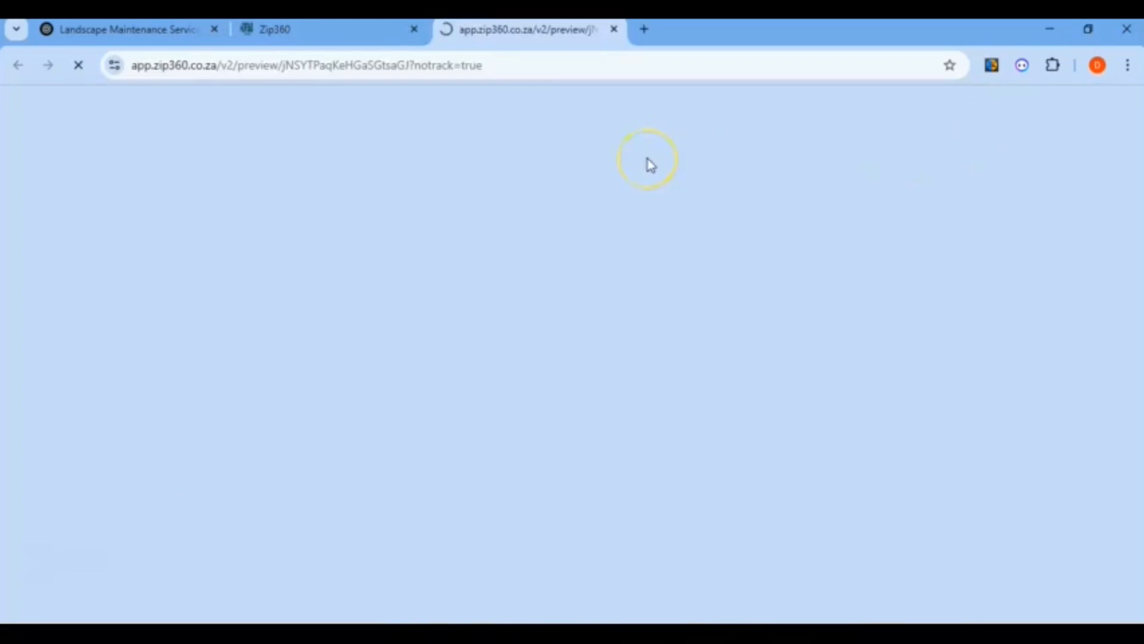
scroll(599, 242, down, 1)
scroll(613, 301, down, 10)
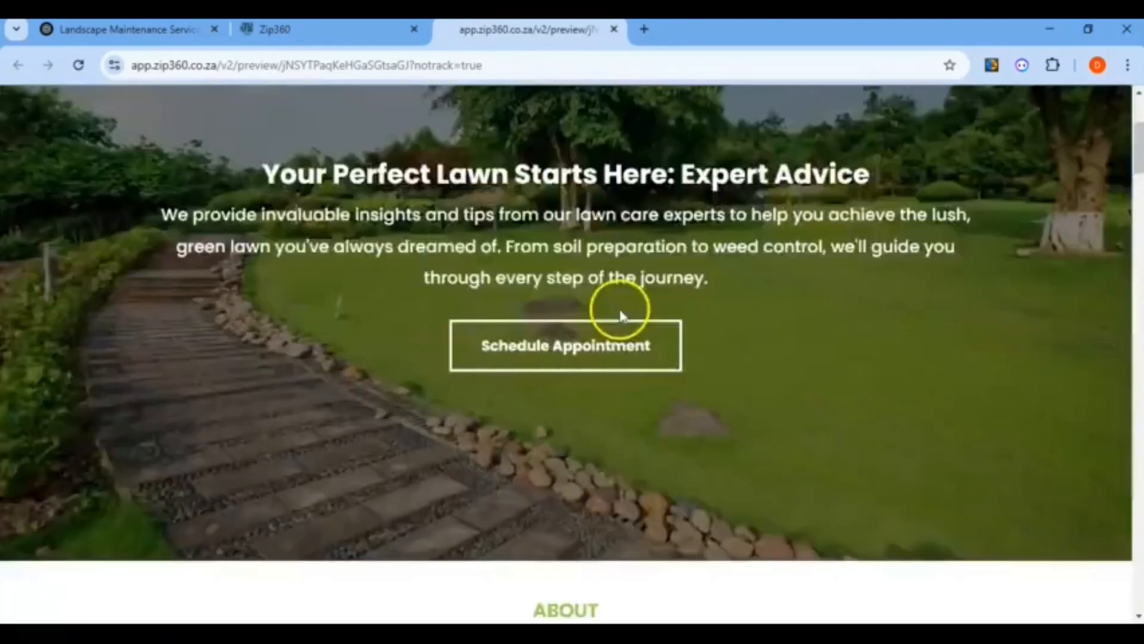
scroll(624, 325, down, 15)
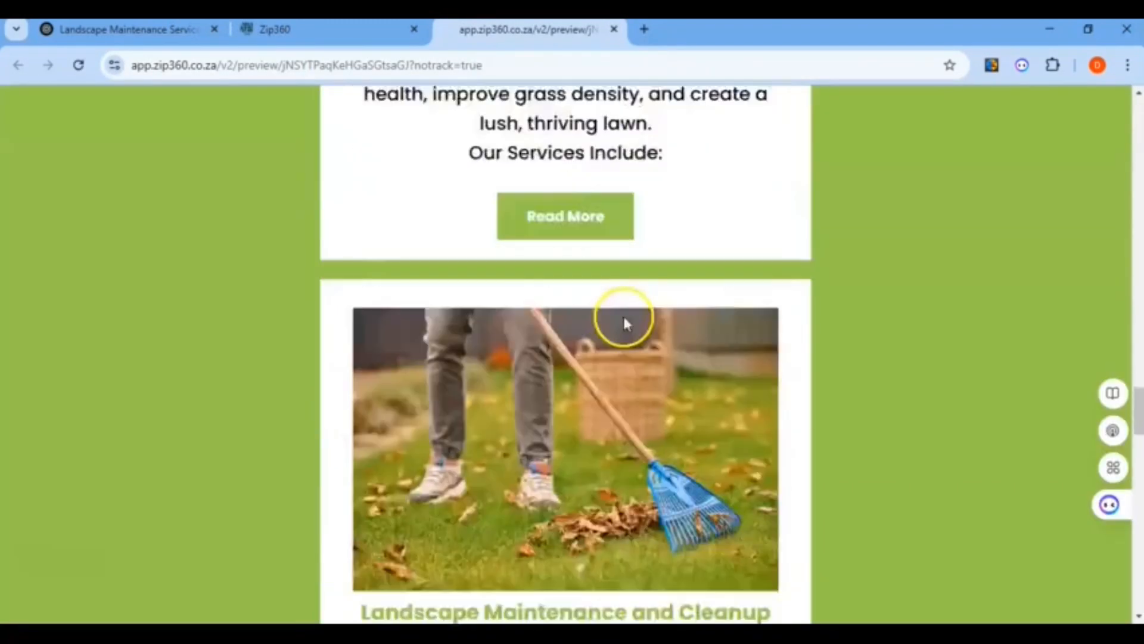
scroll(624, 325, up, 7)
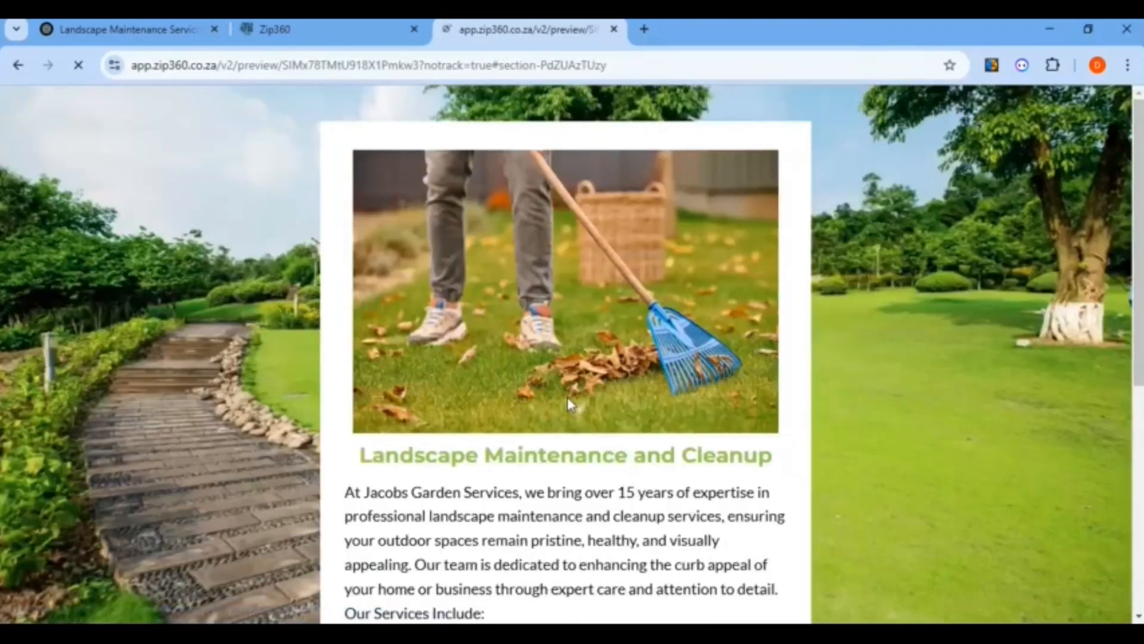
scroll(630, 370, down, 7)
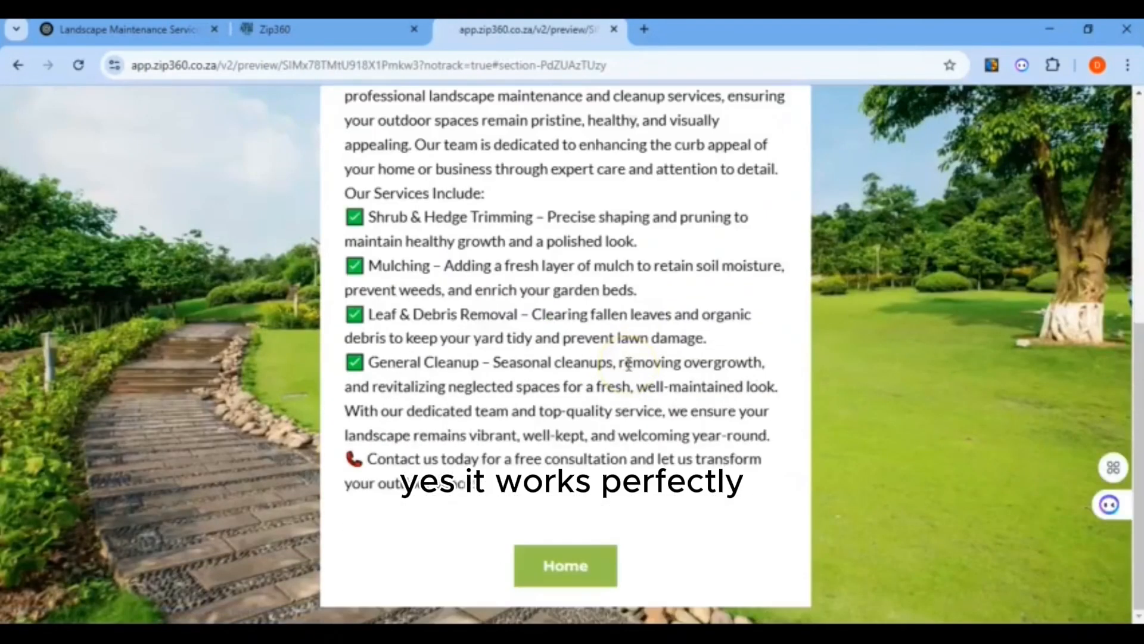
click(616, 29)
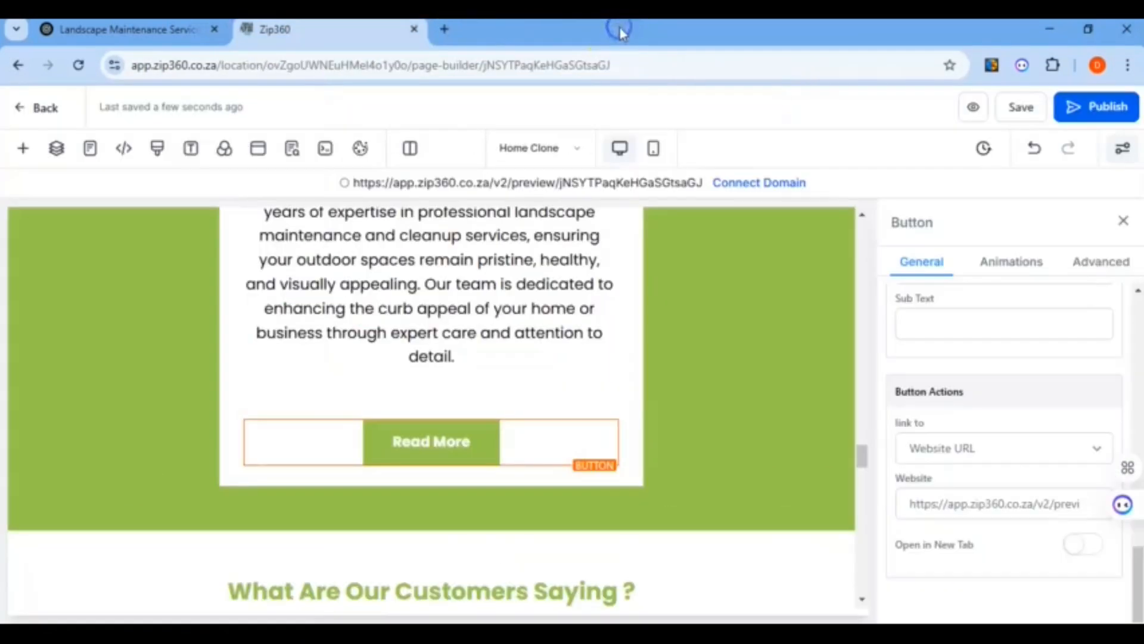
Copy the CSS selector of the Read More button on the home page's Landscape Maintenance and Cleanup card and switch to WordPad
scroll(415, 317, up, 5)
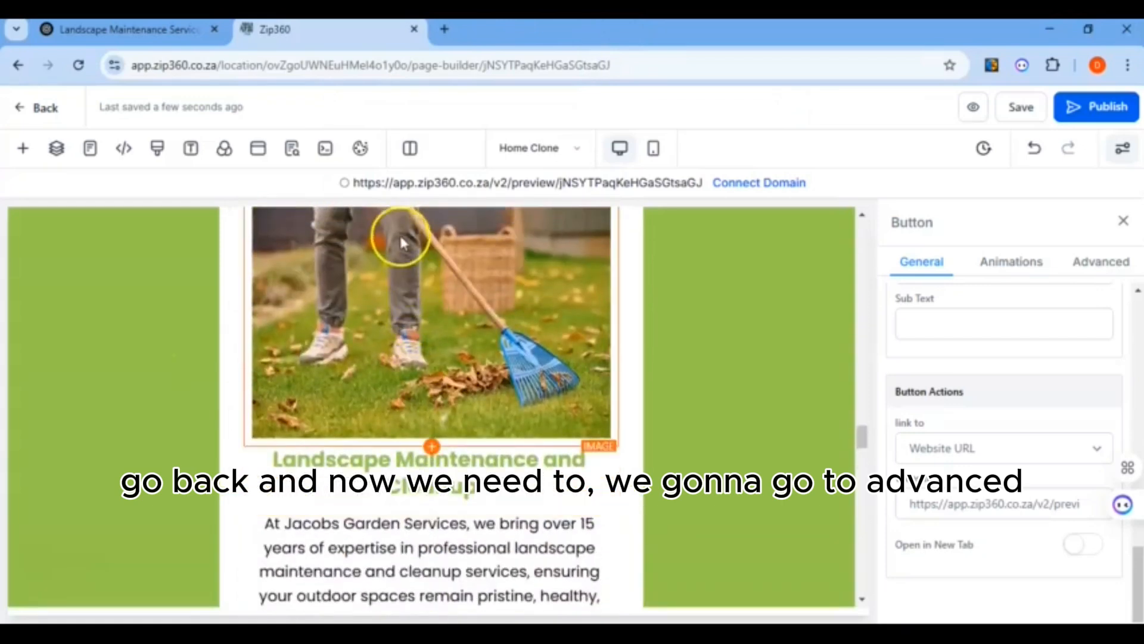
scroll(445, 305, up, 4)
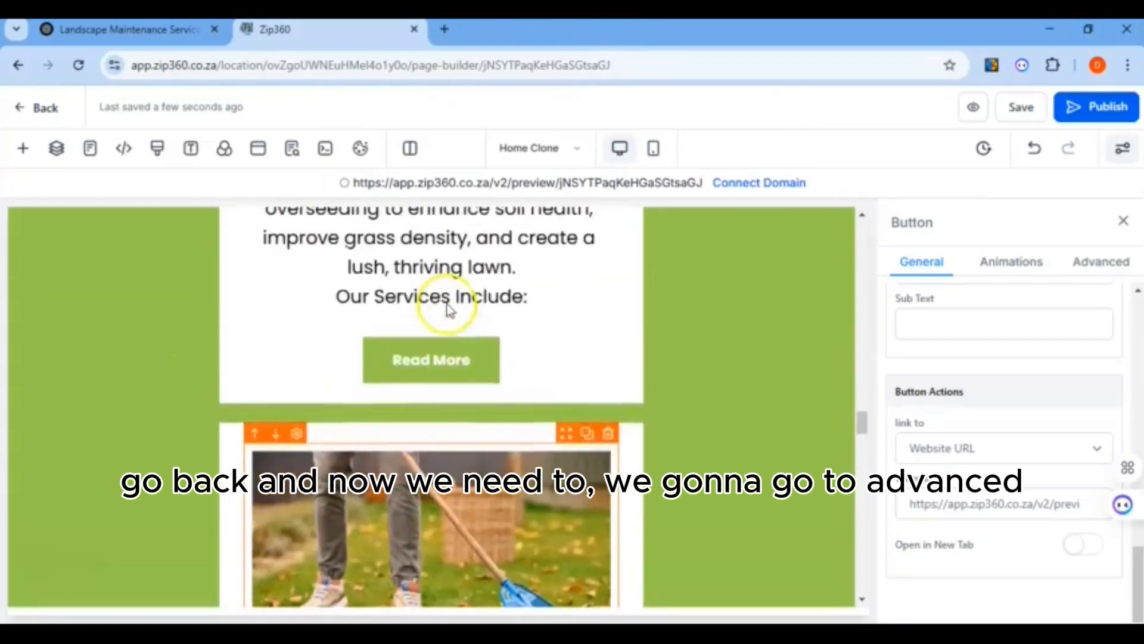
click(1112, 267)
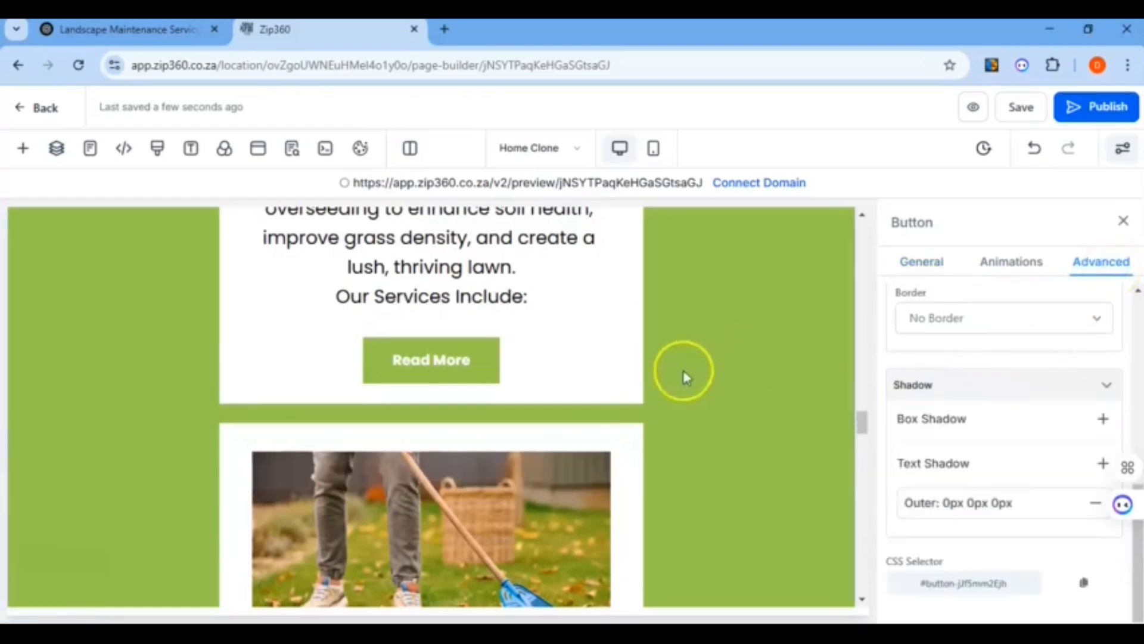
scroll(536, 411, down, 5)
click(419, 439)
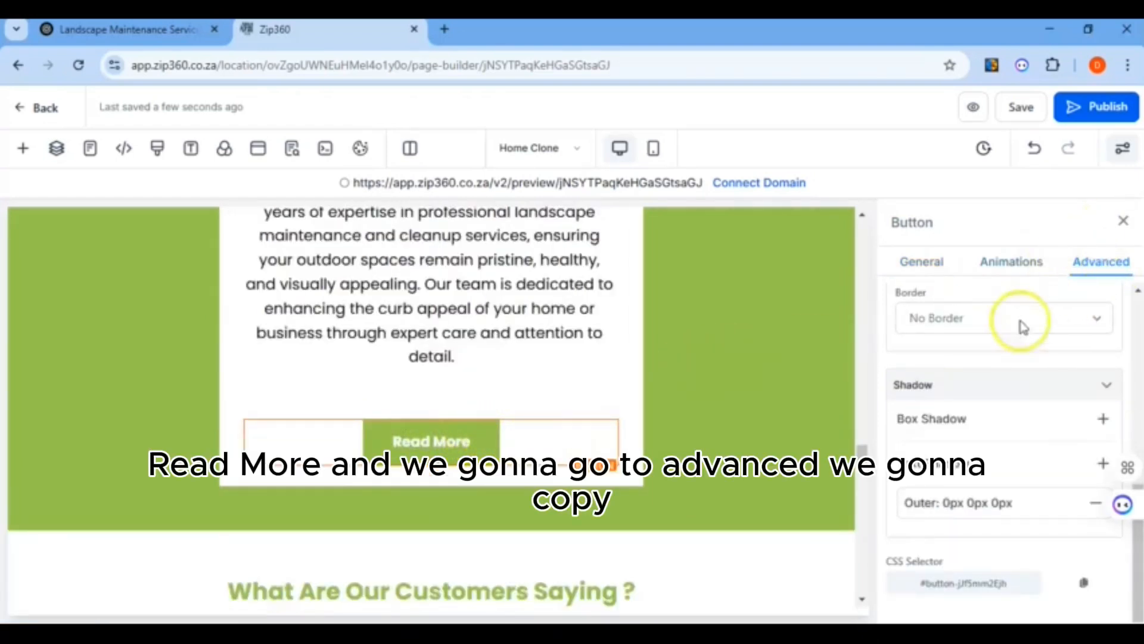
click(1102, 266)
click(1090, 587)
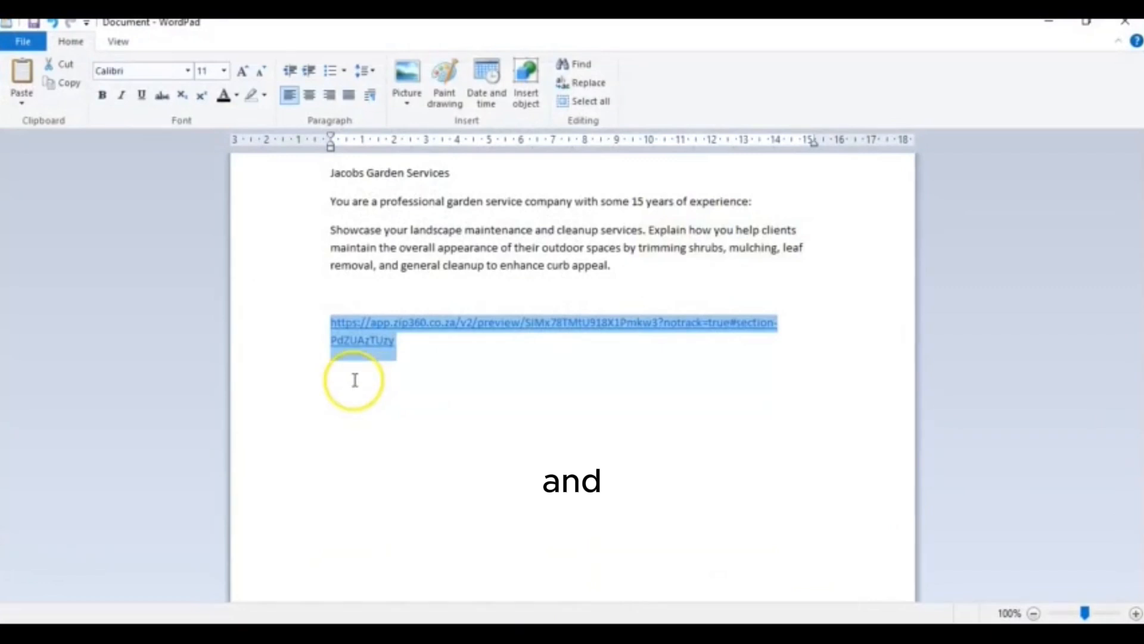
Replace the selected section link in the notes document with the copied button selector #button-jJf5mm2Ejh
key(BackSpace)
right_click(354, 373)
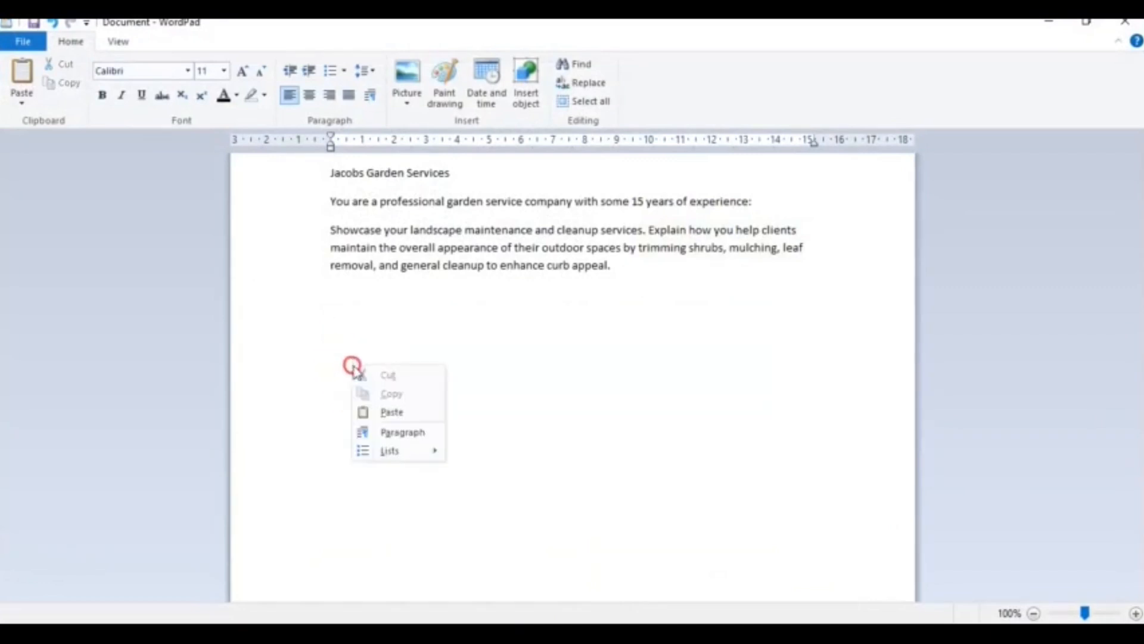
click(385, 407)
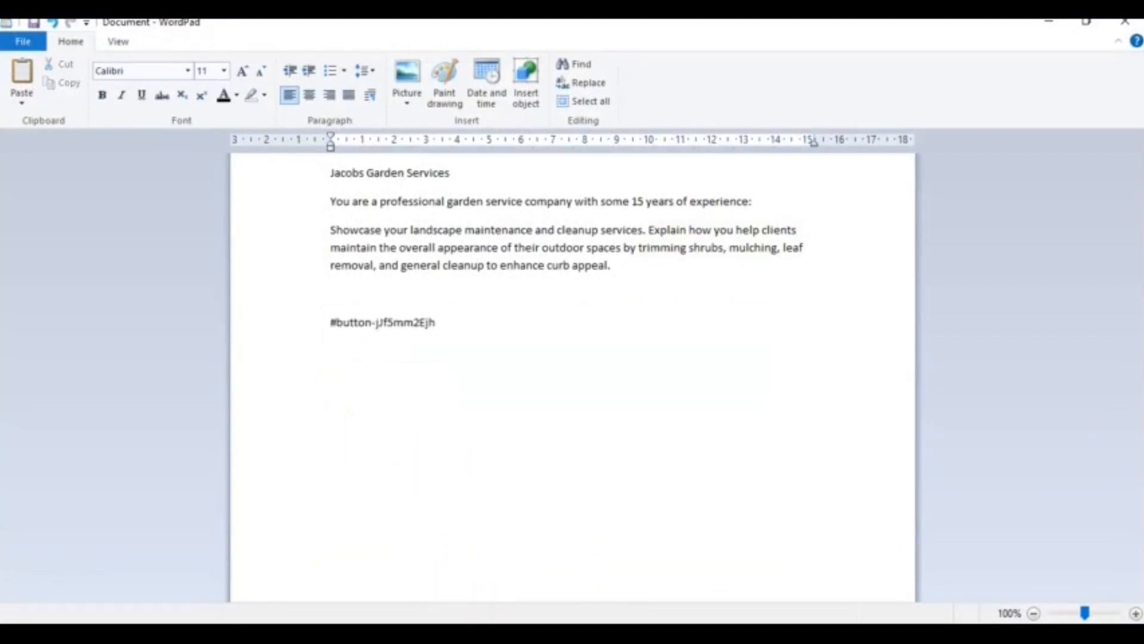
Switch to Zip360, preview the Home Clone page, copy its preview URL and close the preview
click(617, 595)
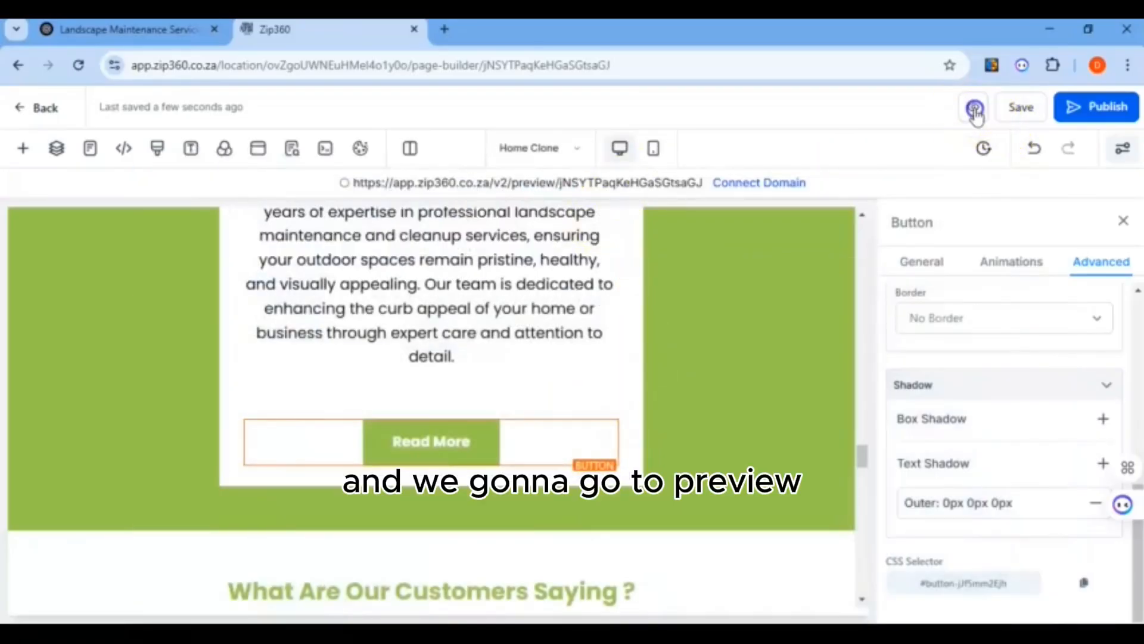
click(975, 110)
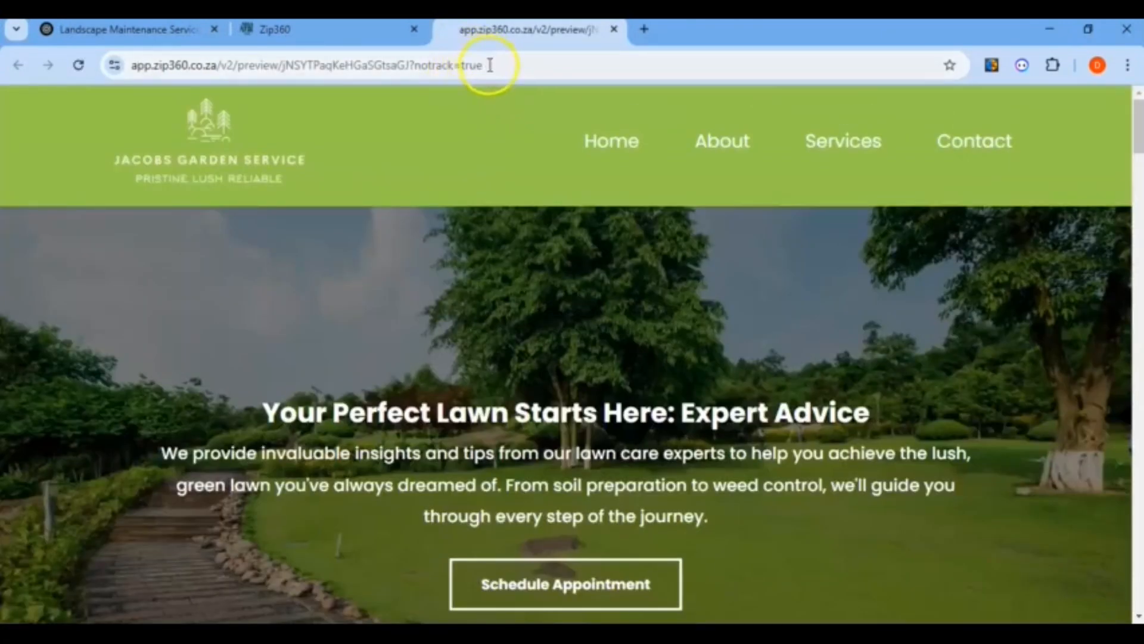
click(489, 65)
right_click(179, 66)
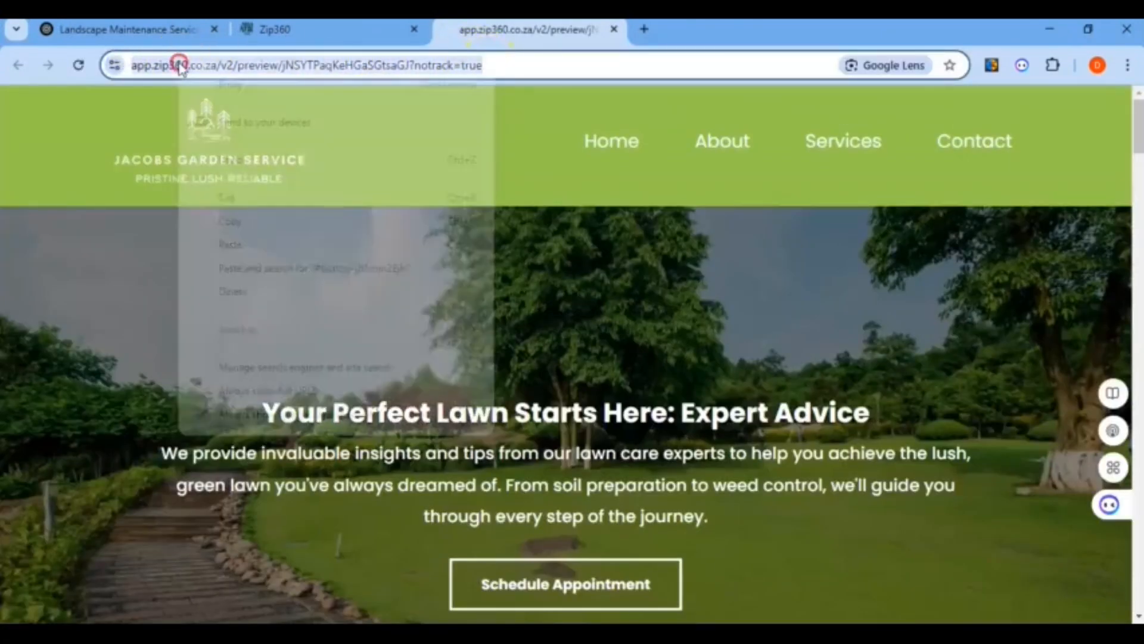
click(227, 221)
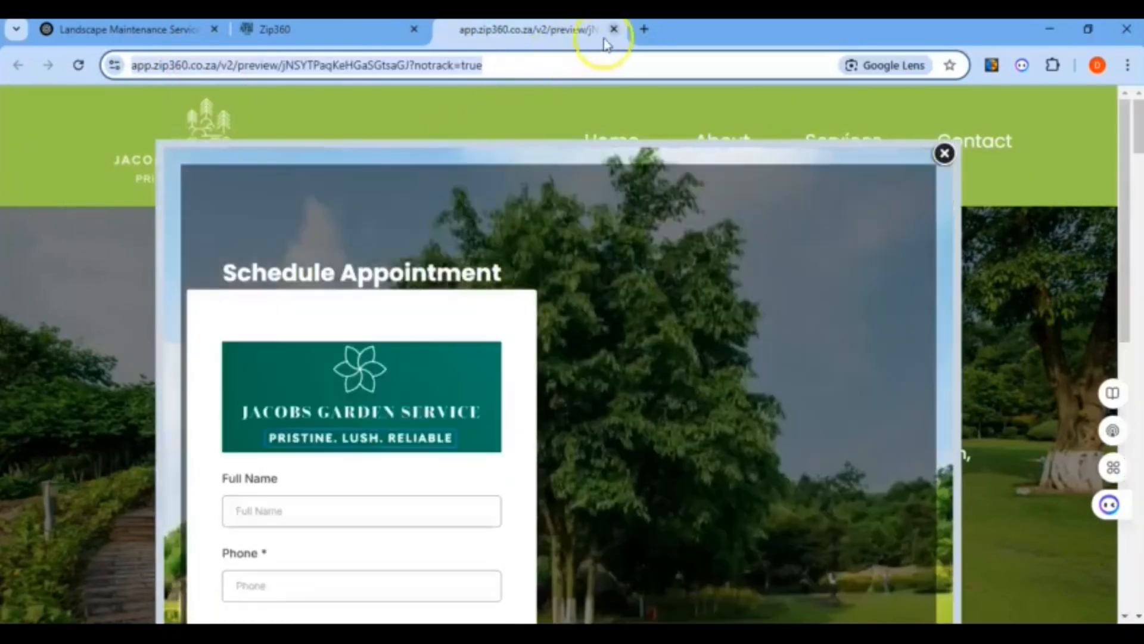
click(613, 28)
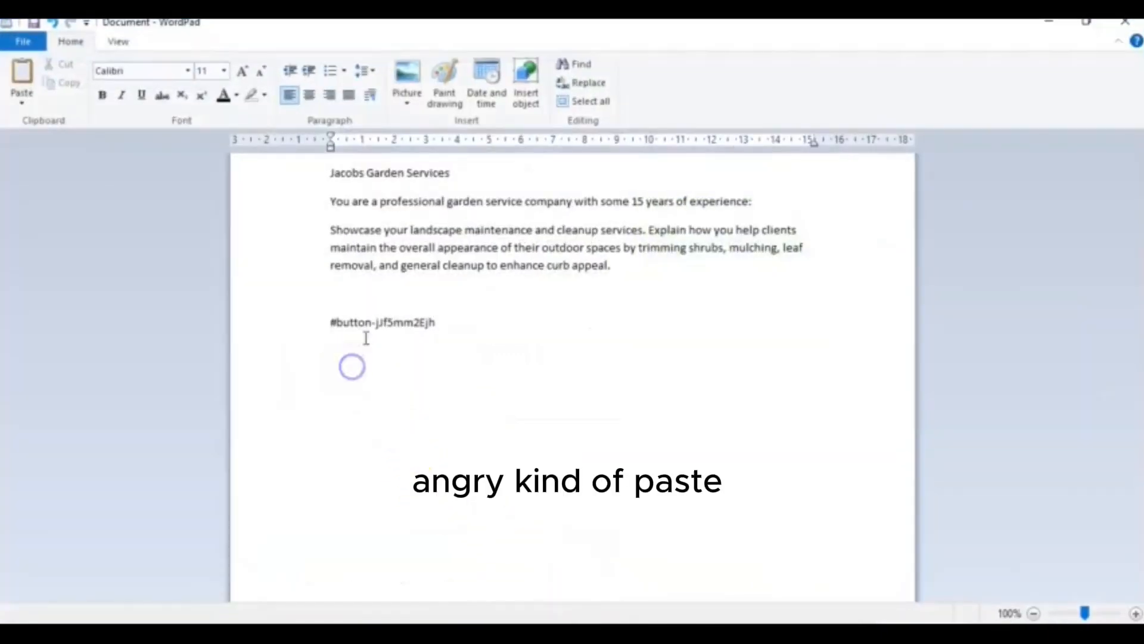
Paste the Home Clone preview URL on the empty line above the button selector in the WordPad notes
click(348, 288)
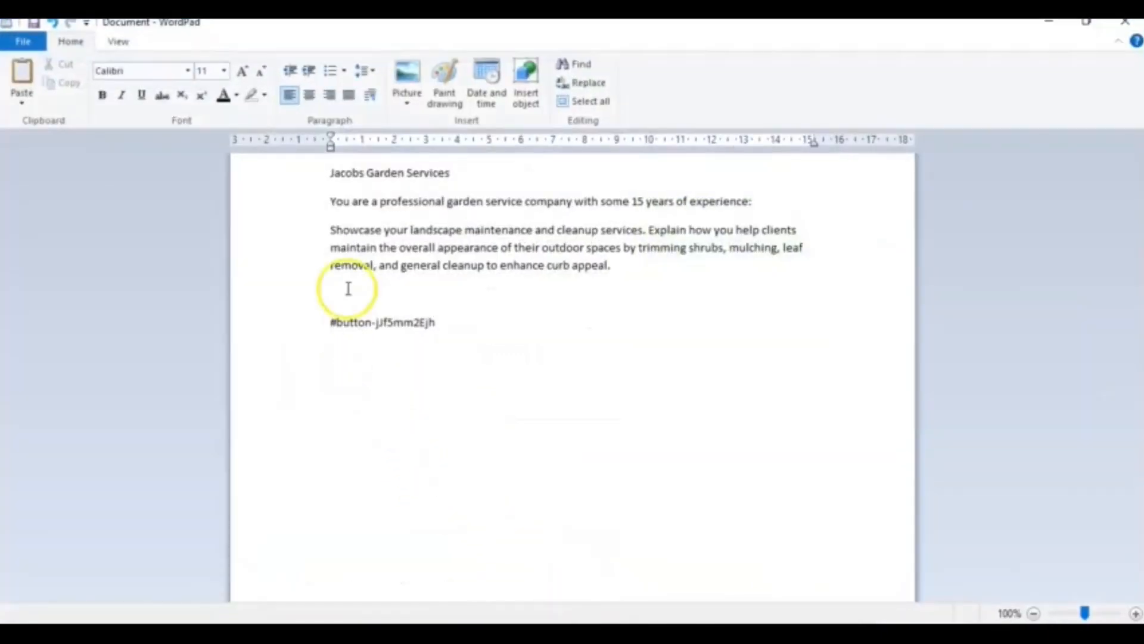
right_click(347, 293)
click(390, 339)
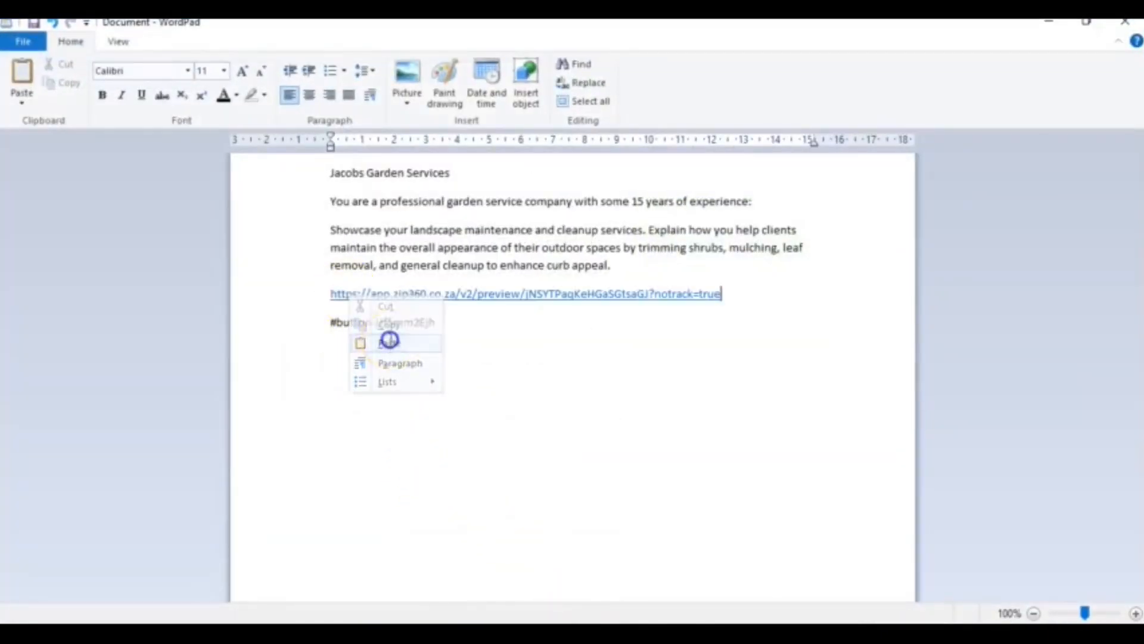
Move the button selector from its own line to the end of the preview URL, forming one anchor link
click(319, 328)
right_click(359, 330)
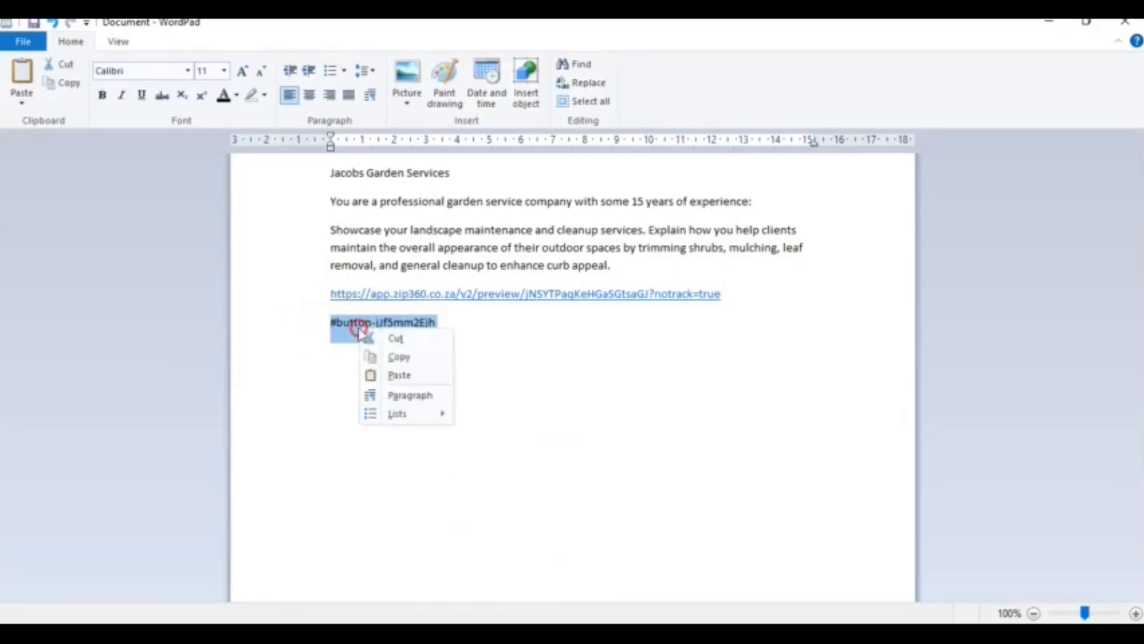
click(391, 340)
click(746, 297)
right_click(746, 297)
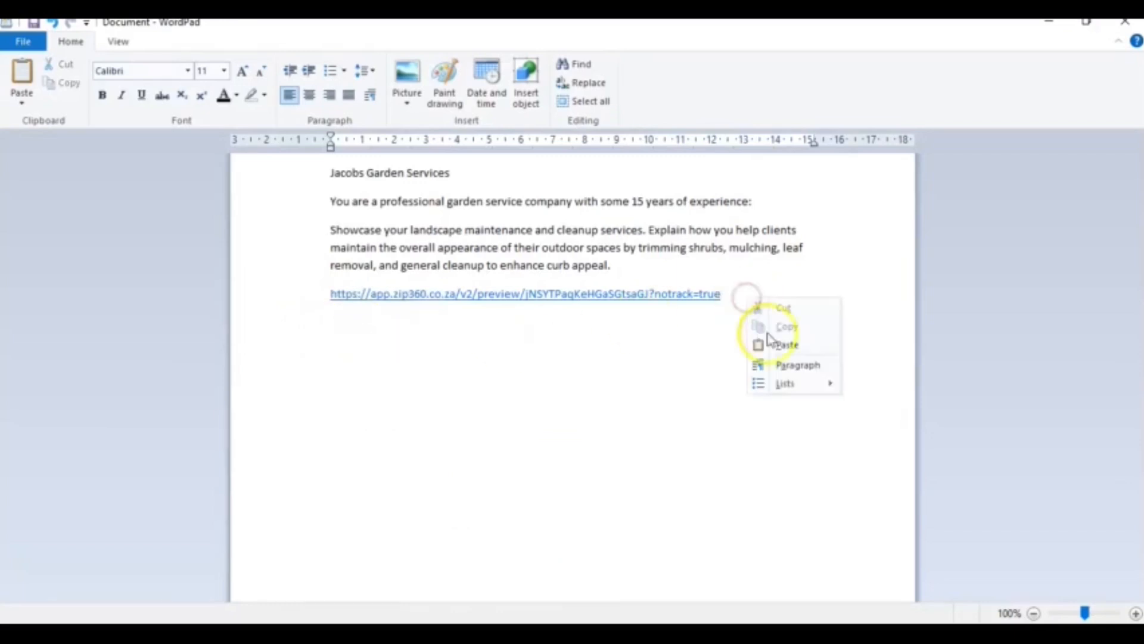
click(787, 344)
Copy the complete anchor link ending in #button-jJf5mm2Ejh from the notes
drag(322, 294, 307, 325)
right_click(356, 326)
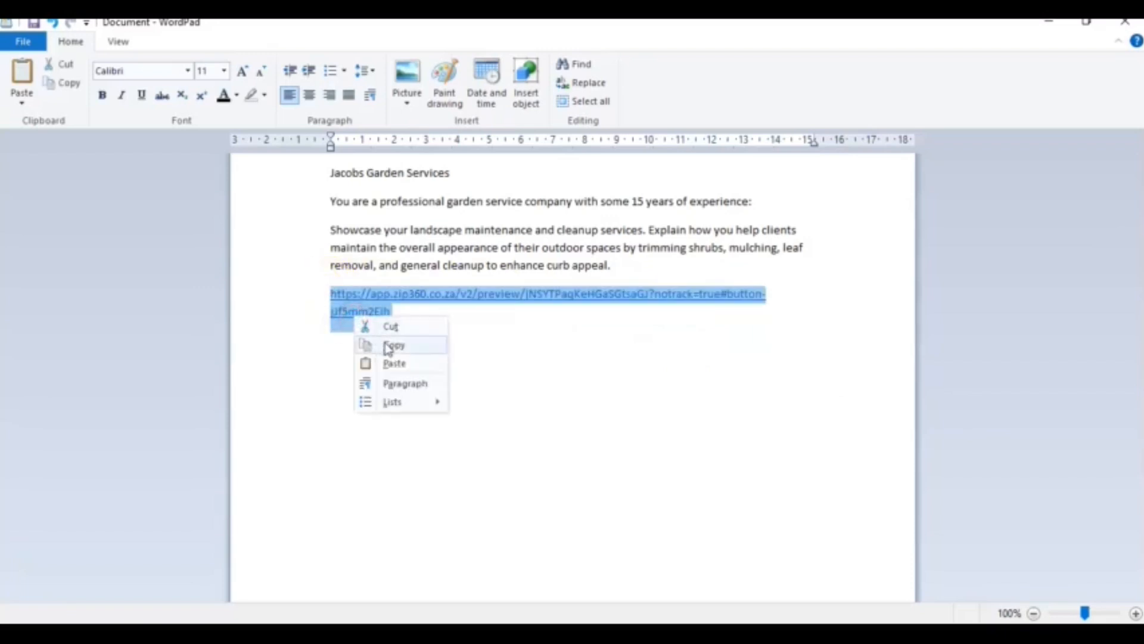
click(394, 346)
Switch back to Zip360 and open the Landscape Maintenance page from the site's list of pages
key(alt+Tab)
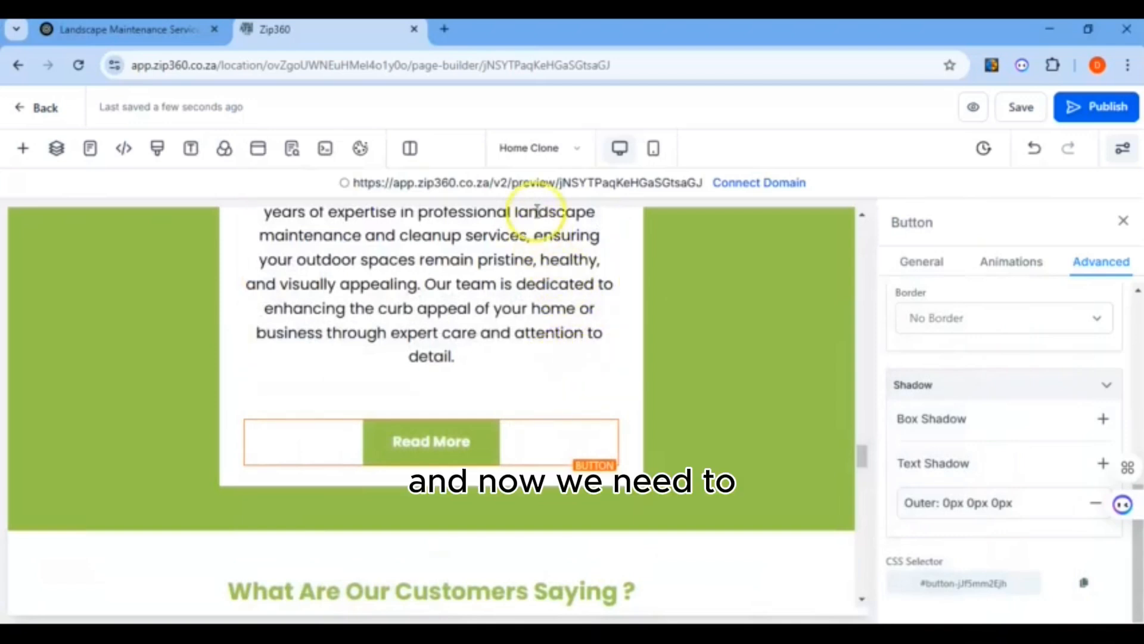
scroll(349, 334, up, 7)
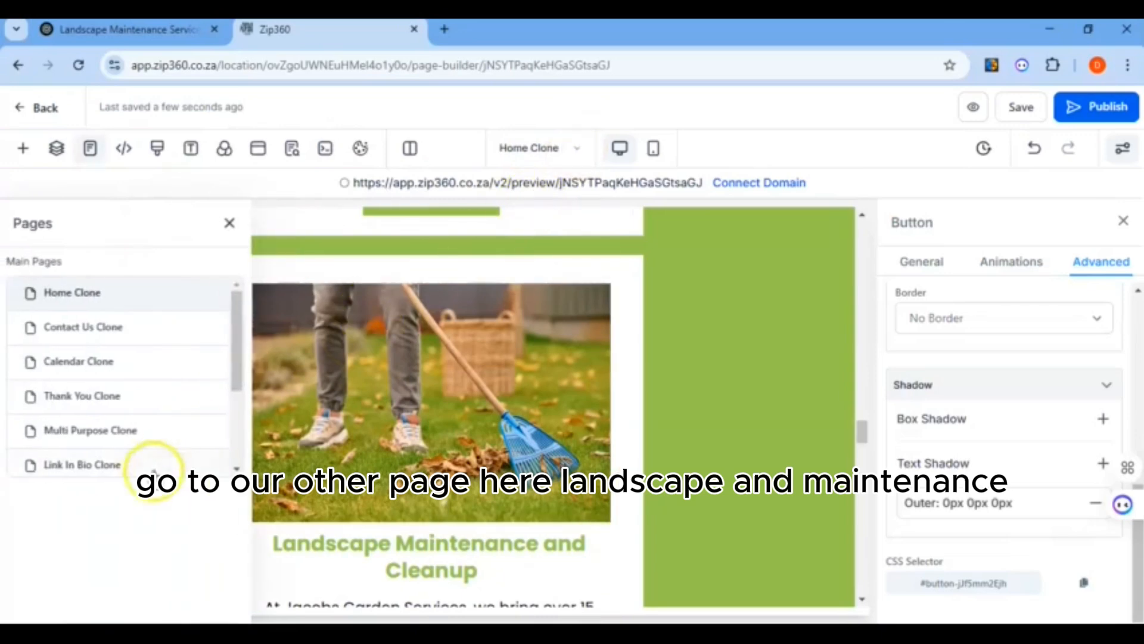
scroll(131, 423, down, 3)
click(112, 462)
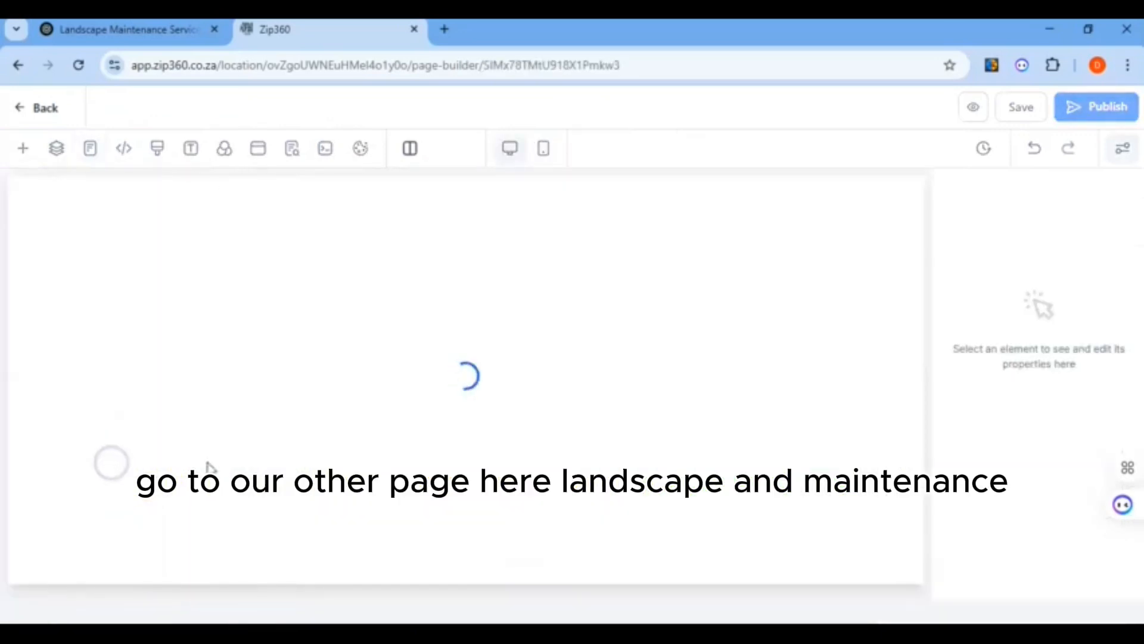
Paste the copied anchor link as the Home button's website URL and save the page
scroll(651, 438, down, 10)
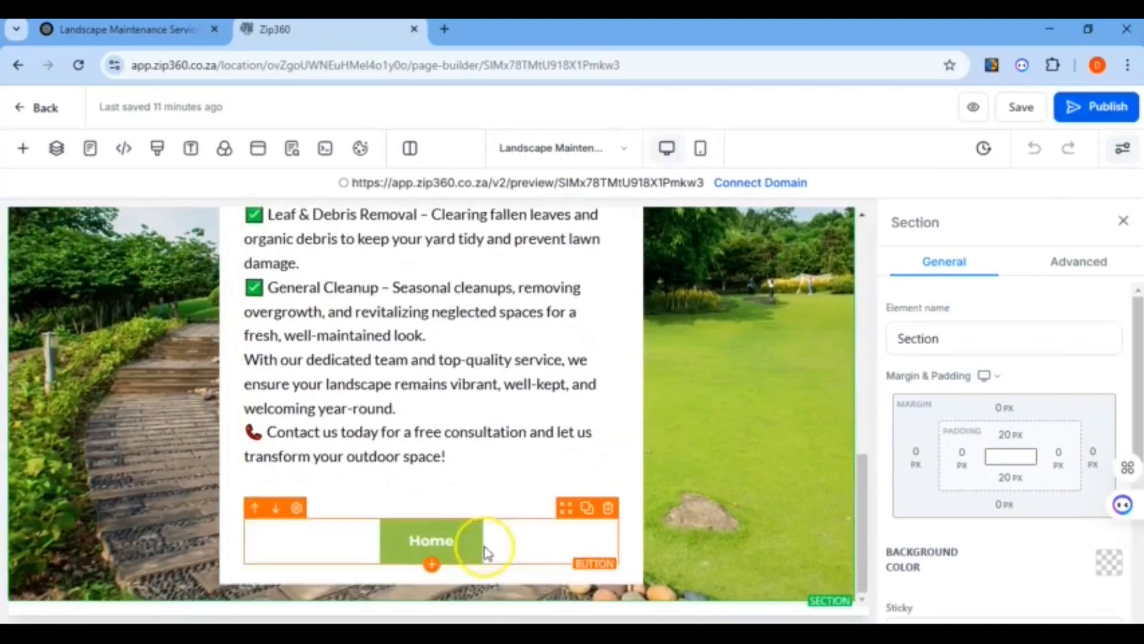
click(429, 541)
scroll(958, 495, down, 10)
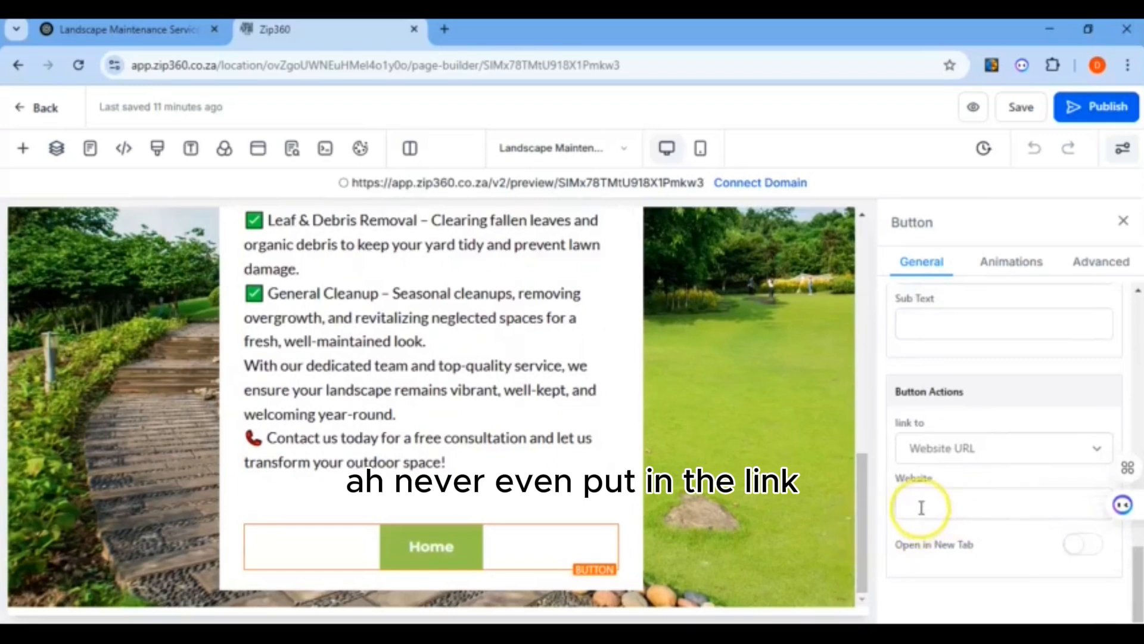
click(921, 507)
right_click(918, 505)
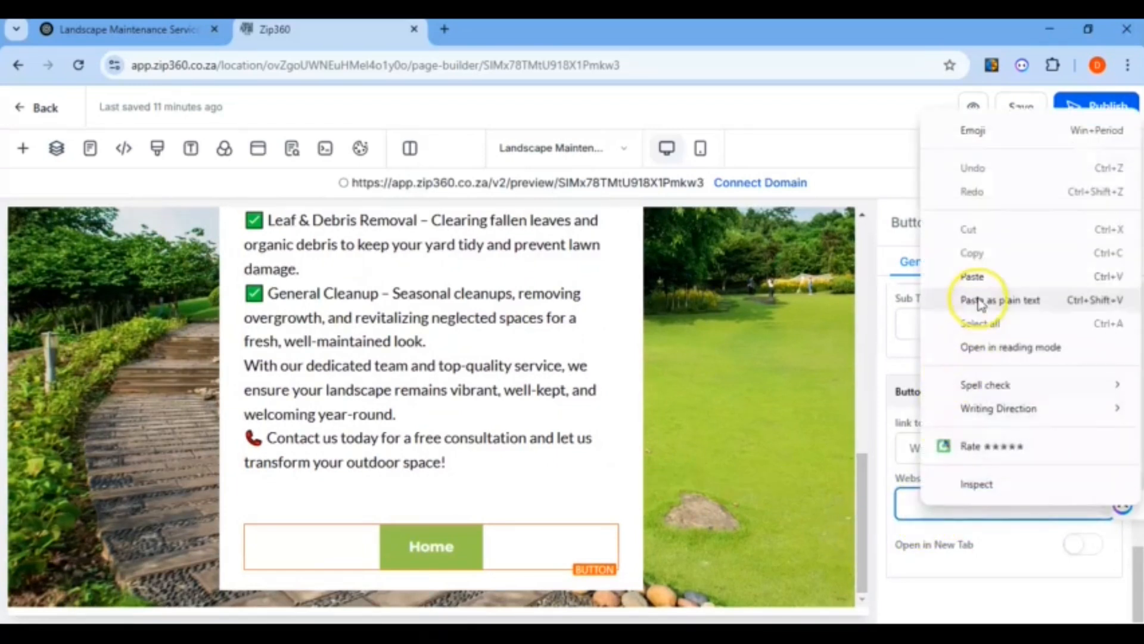
click(973, 276)
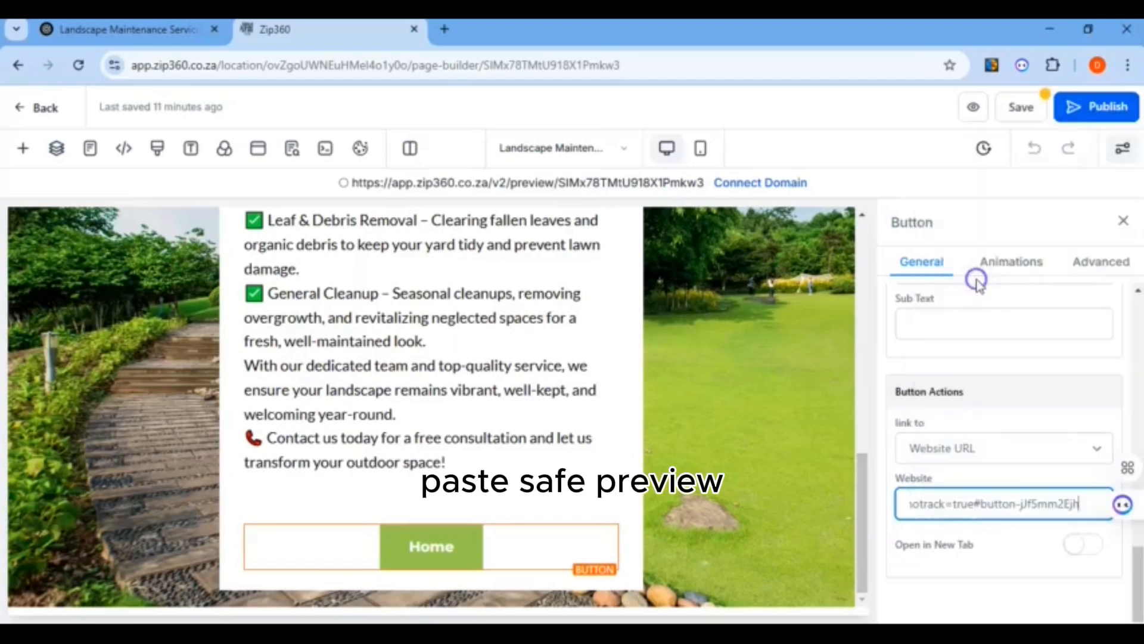
click(1020, 108)
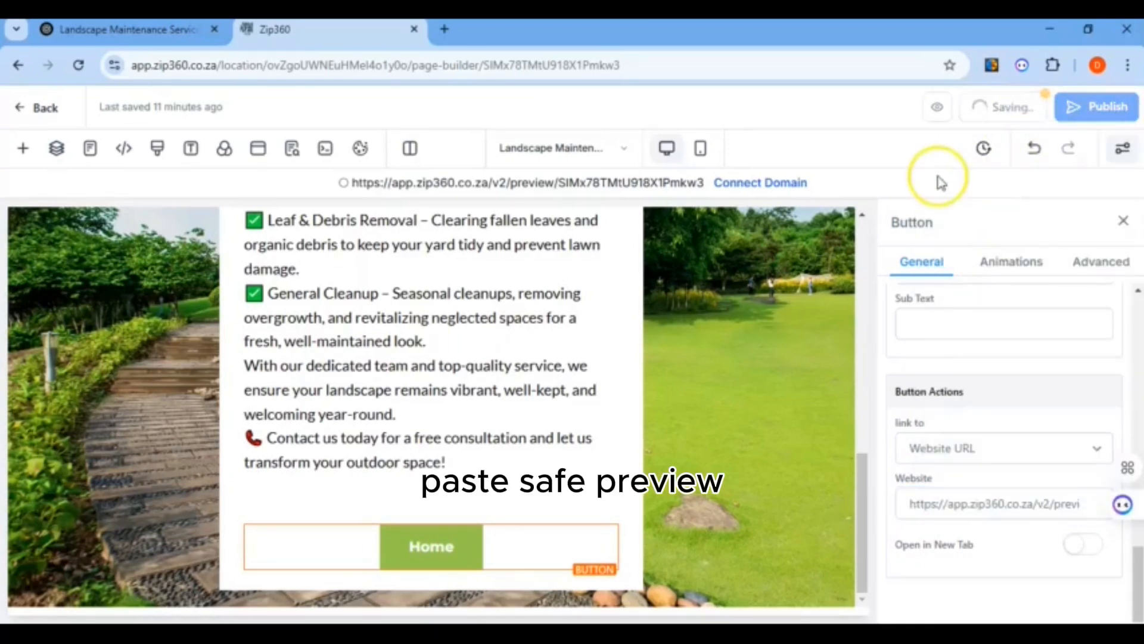
Preview the Landscape Maintenance page and test that its Home button leads to the Read More area of the home page
click(978, 108)
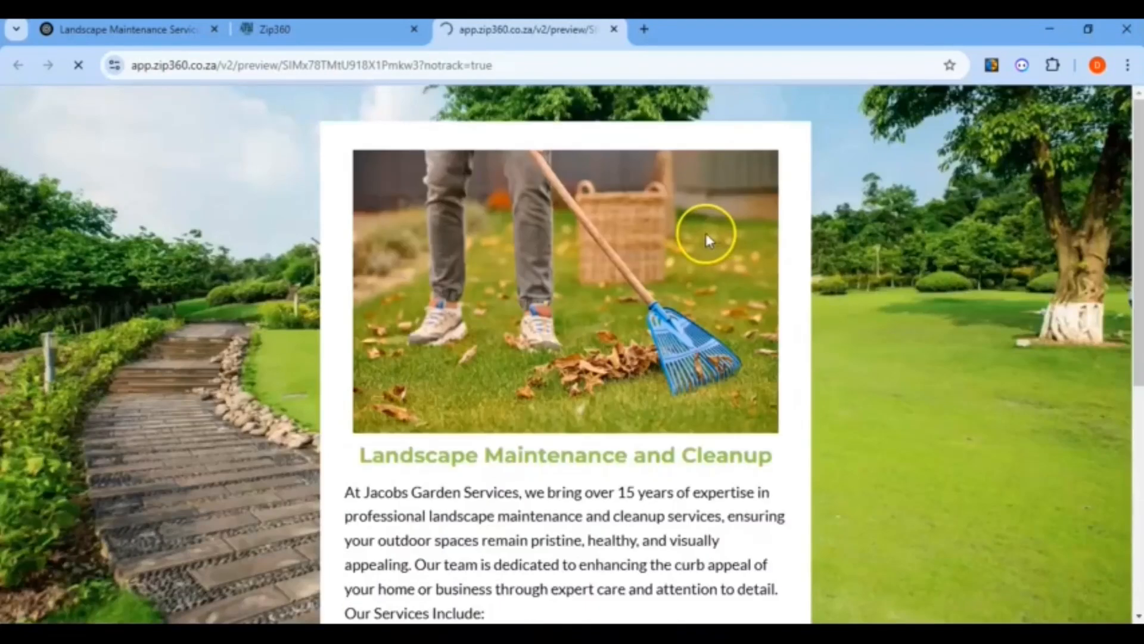
scroll(705, 238, down, 7)
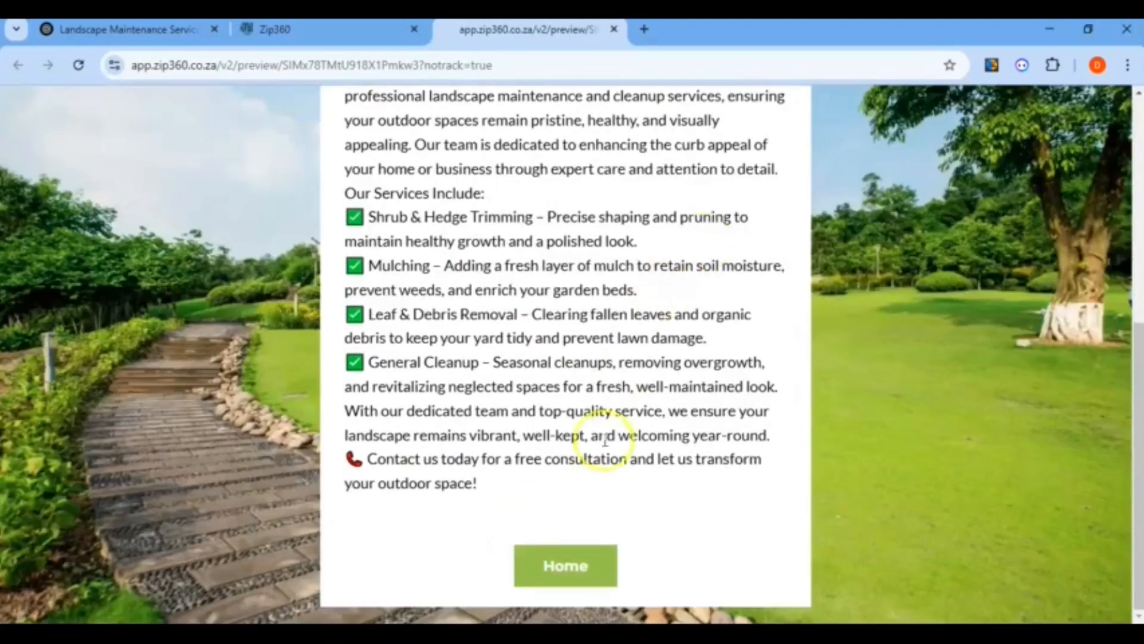
click(577, 565)
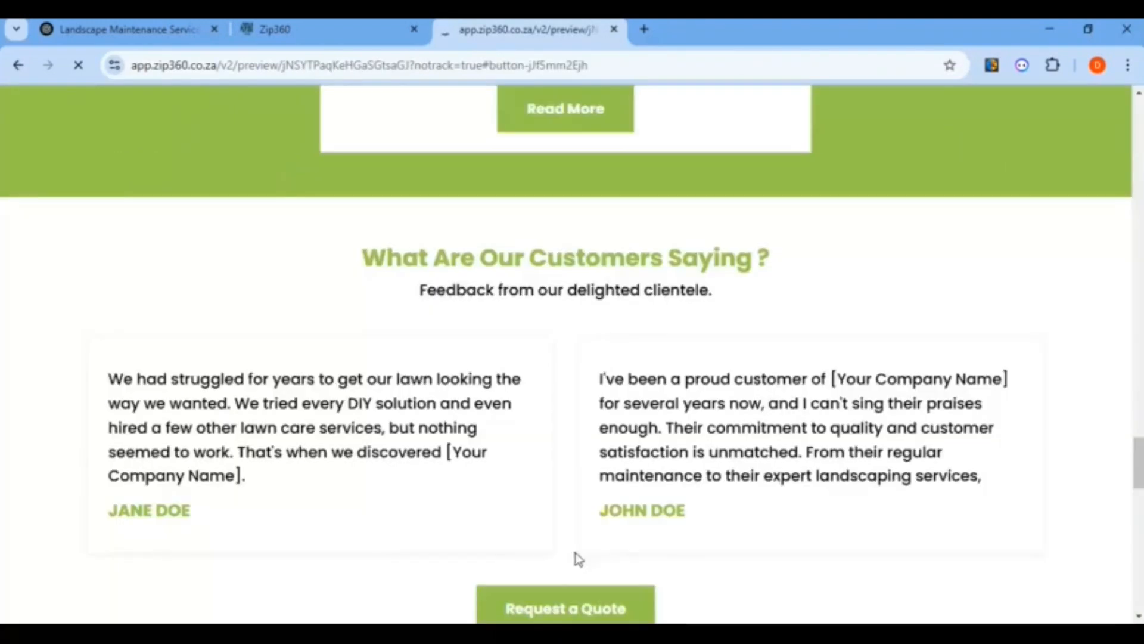
click(617, 462)
scroll(614, 456, up, 12)
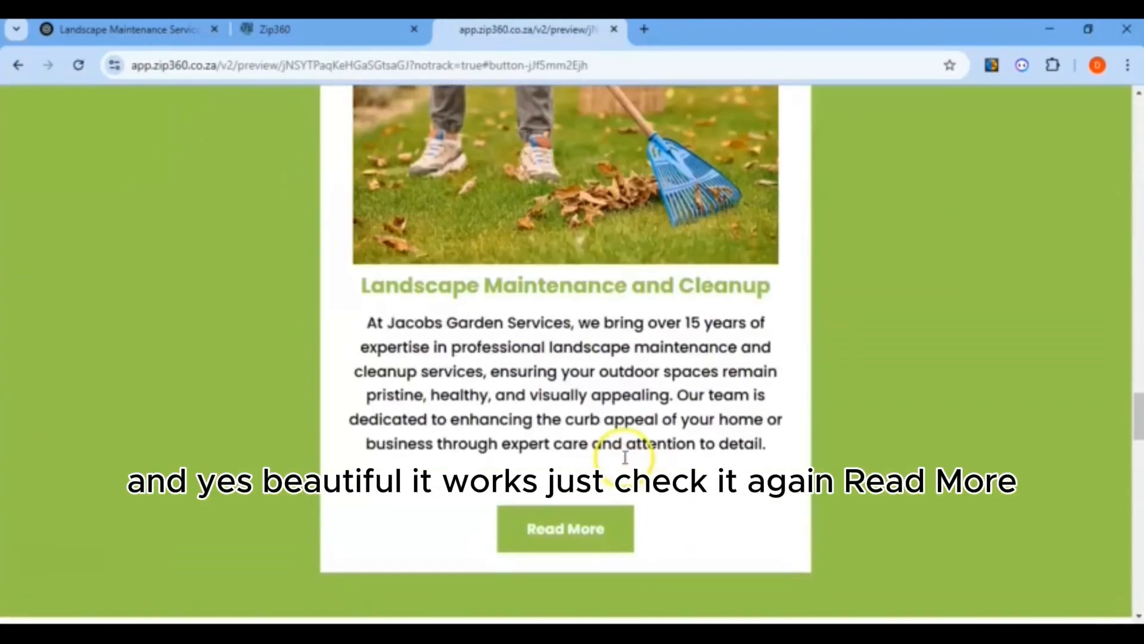
scroll(625, 456, down, 7)
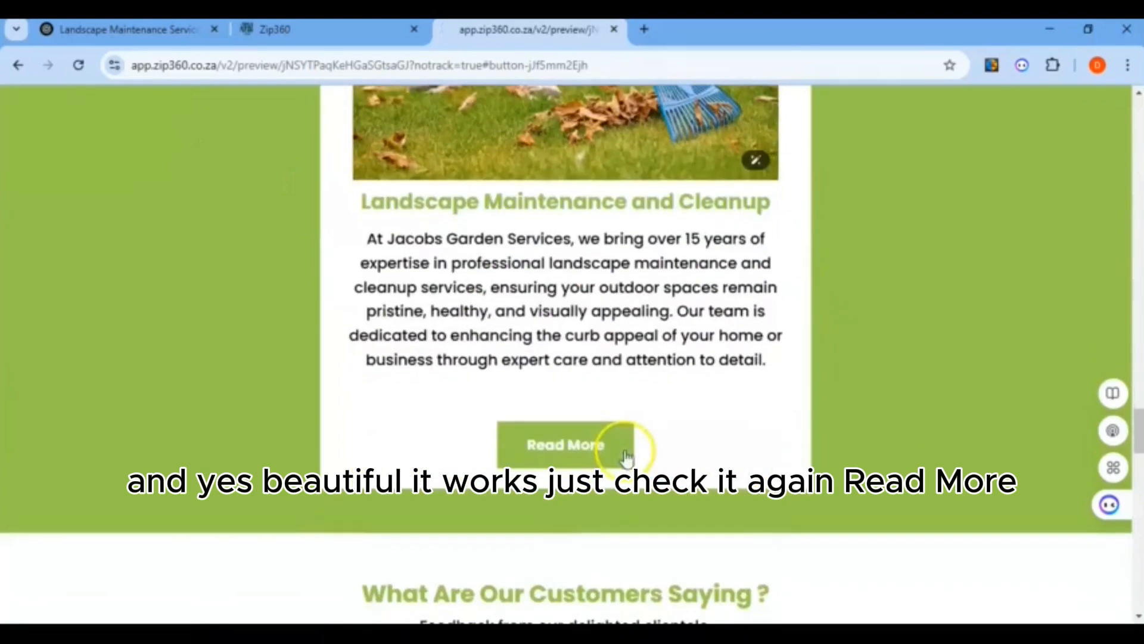
Test the round trip again by following Read More to the service page and Home back to the home page
click(571, 450)
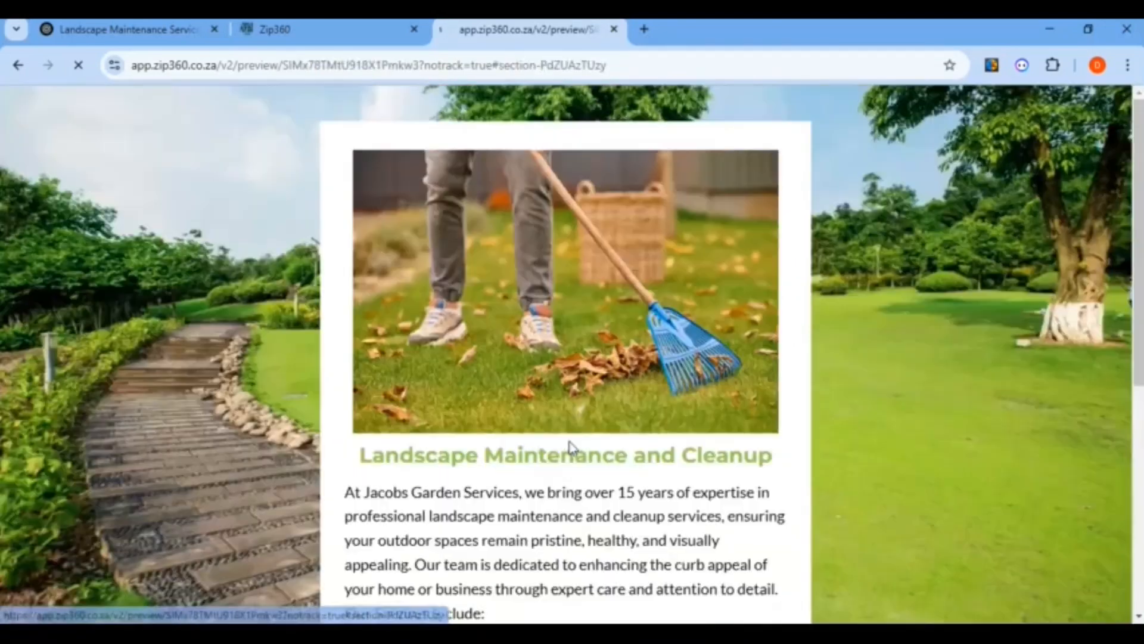
scroll(680, 356, down, 7)
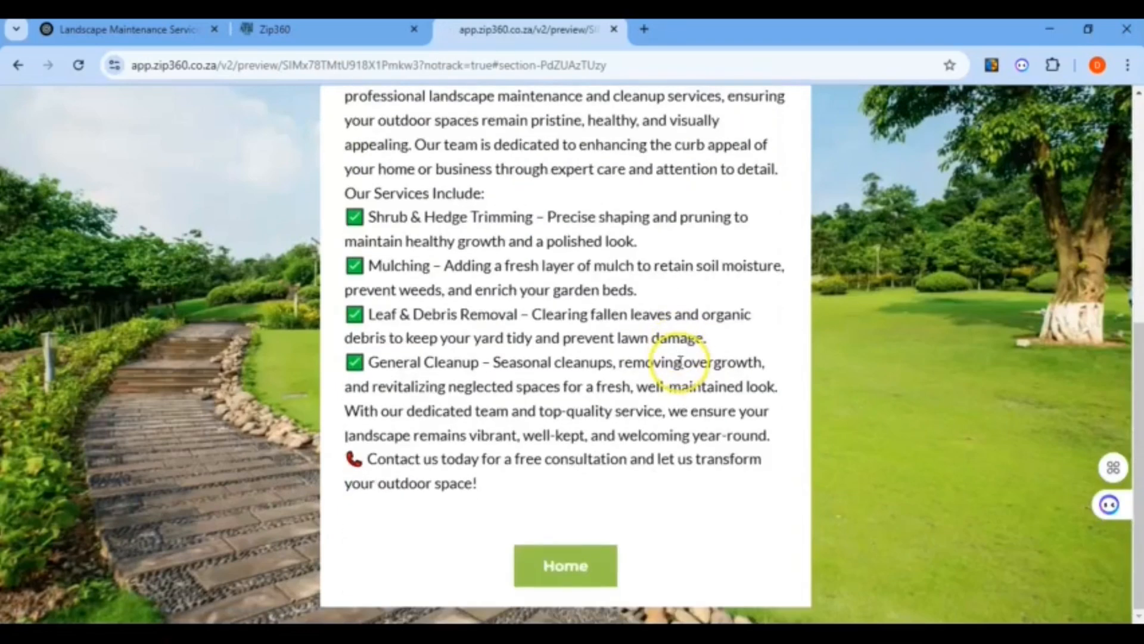
scroll(606, 504, up, 5)
scroll(612, 459, down, 5)
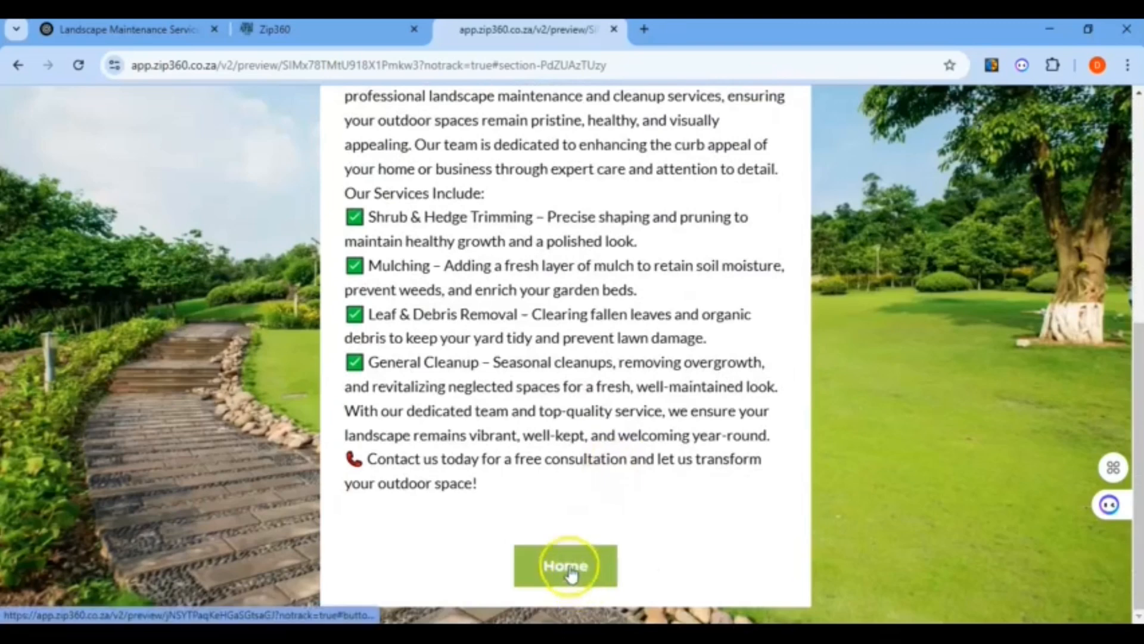
click(570, 571)
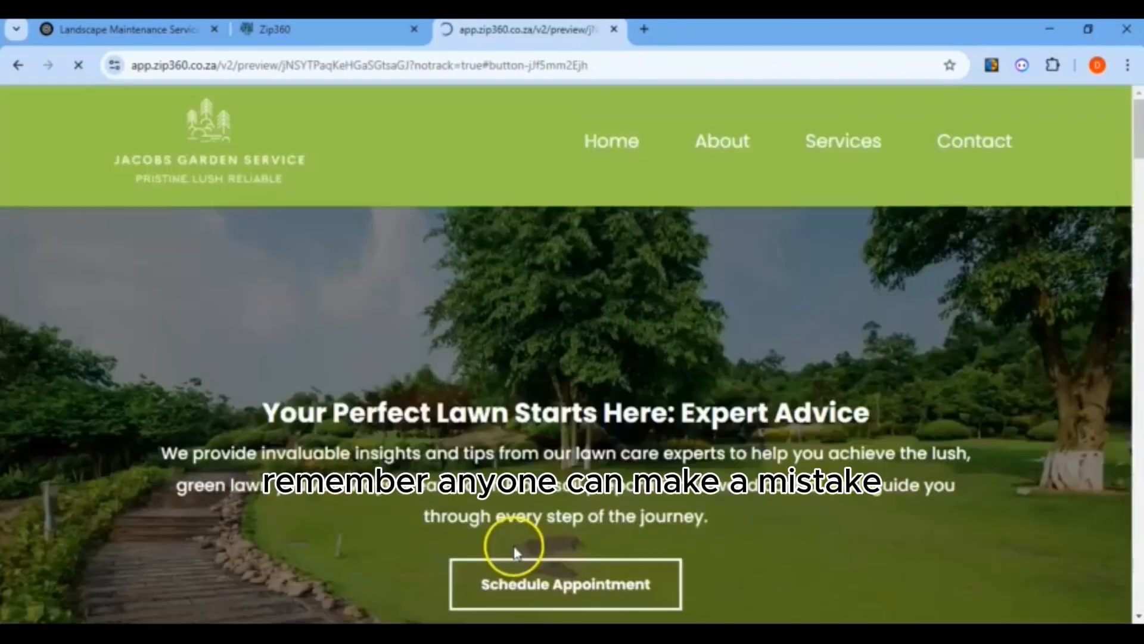
scroll(574, 376, up, 5)
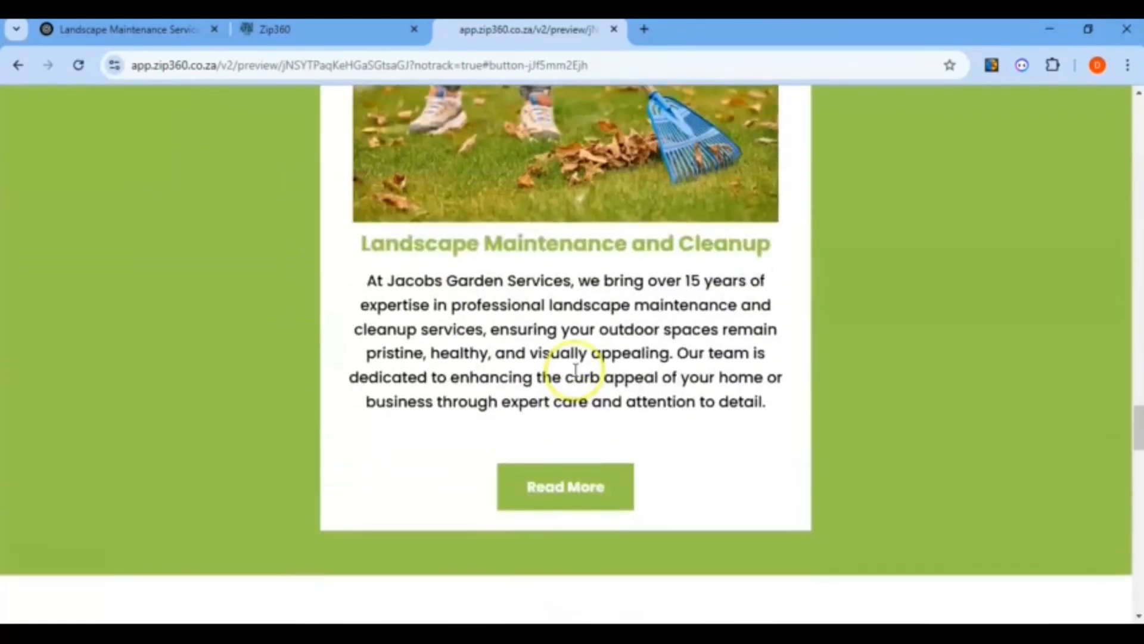
scroll(575, 370, up, 1)
scroll(576, 375, down, 7)
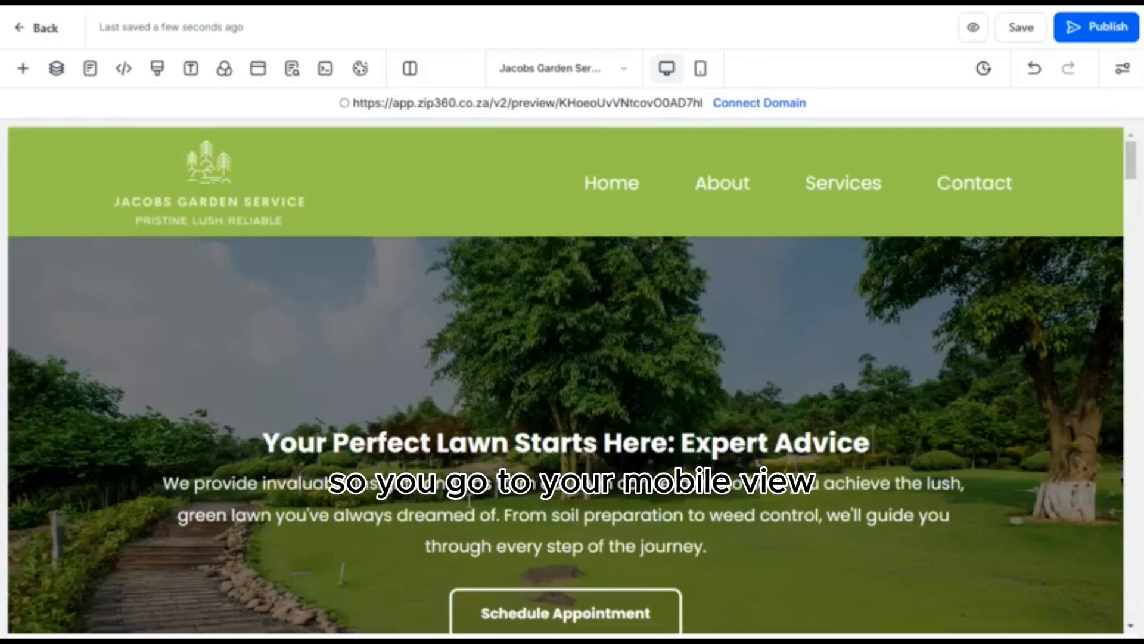
Check the page header in mobile mode, and clone the Jacobs Global Header section in desktop mode
click(701, 74)
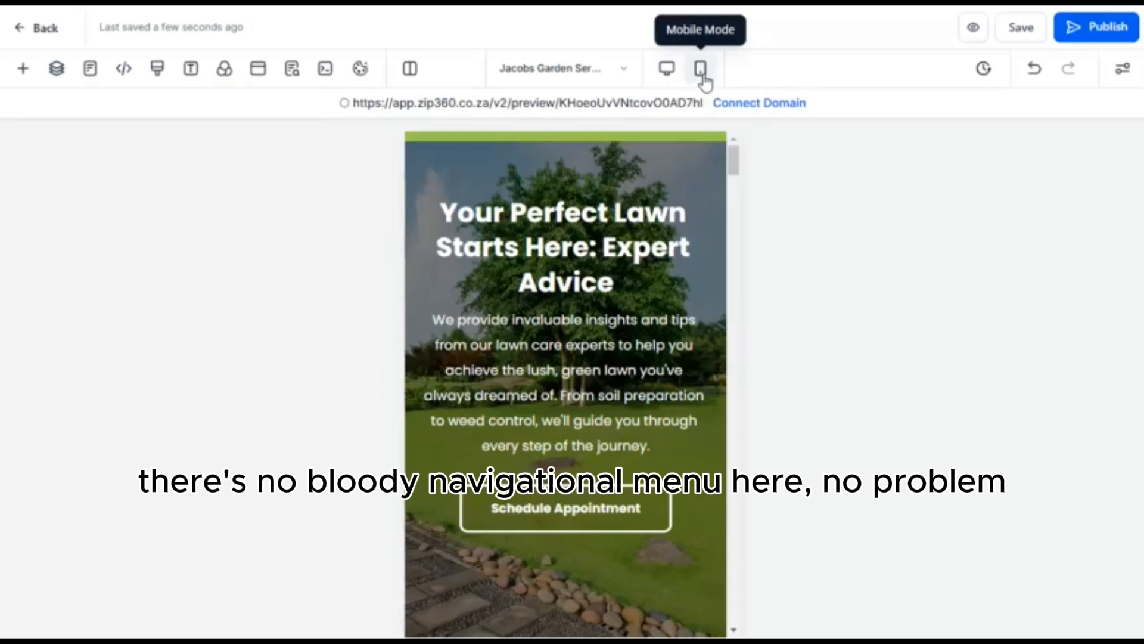
click(670, 76)
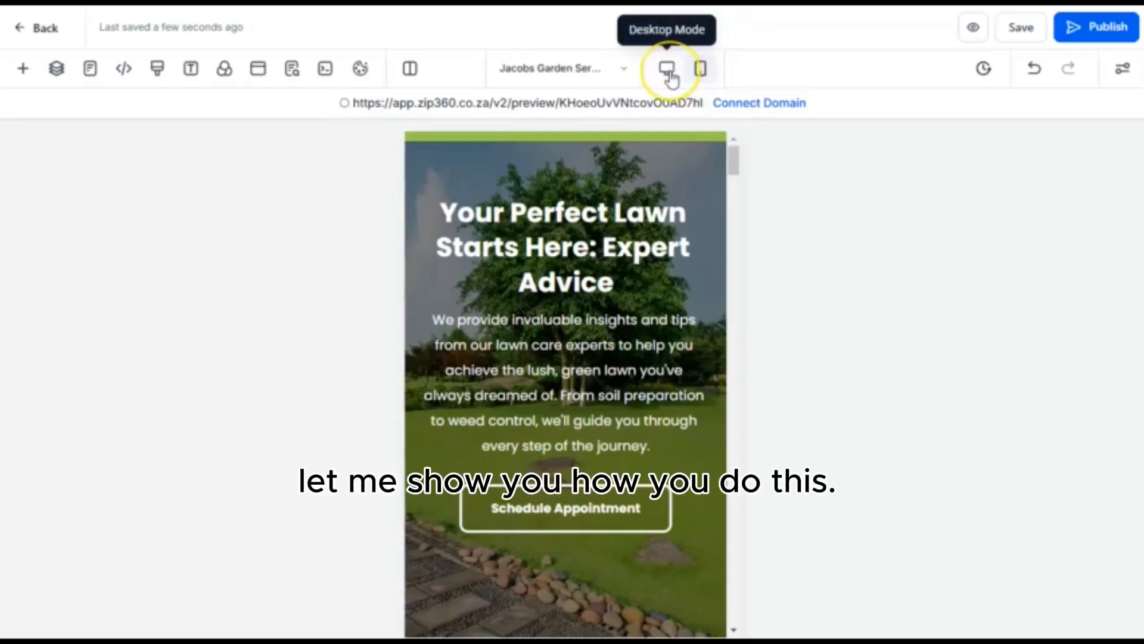
click(668, 70)
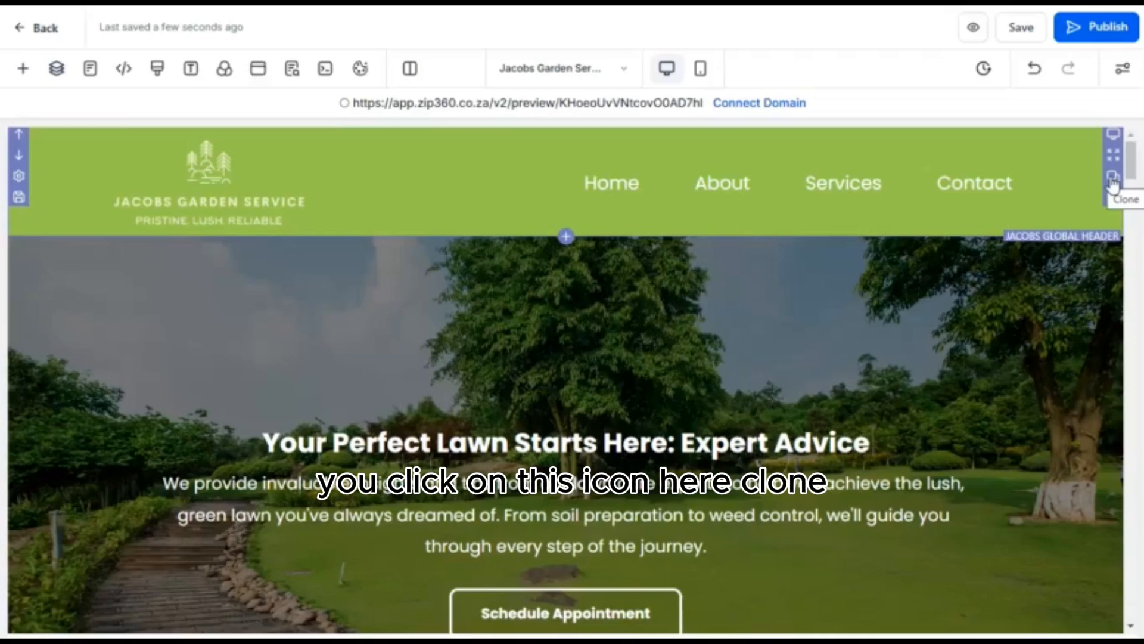
click(1113, 178)
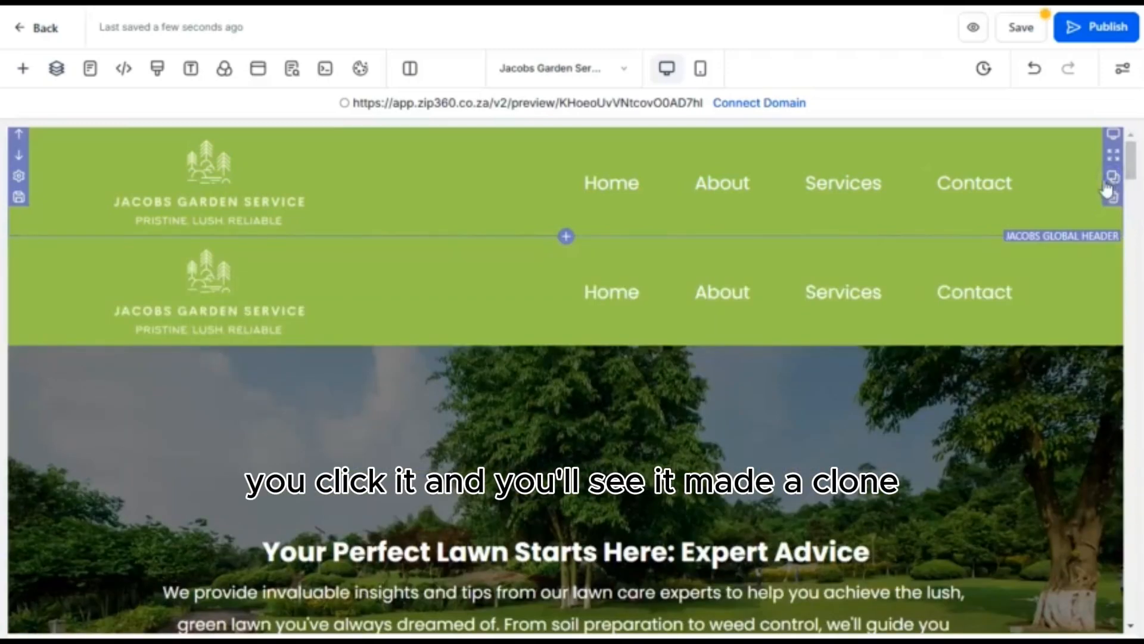
Set the cloned Jacobs Global Header's visibility to mobile only, turning off its desktop visibility
click(1066, 284)
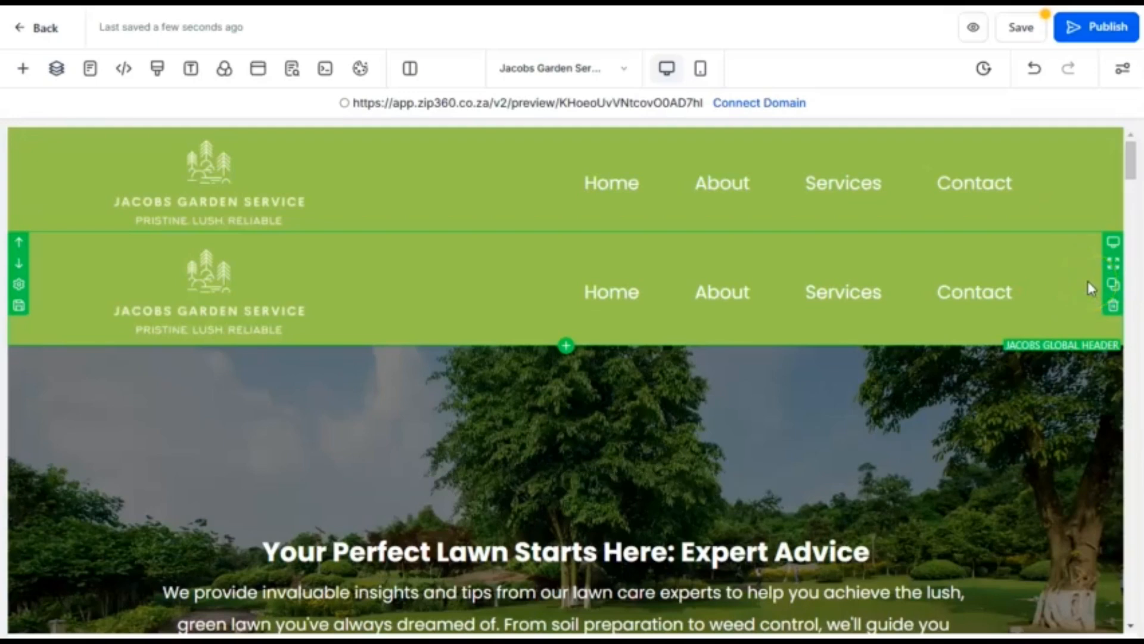
click(1088, 285)
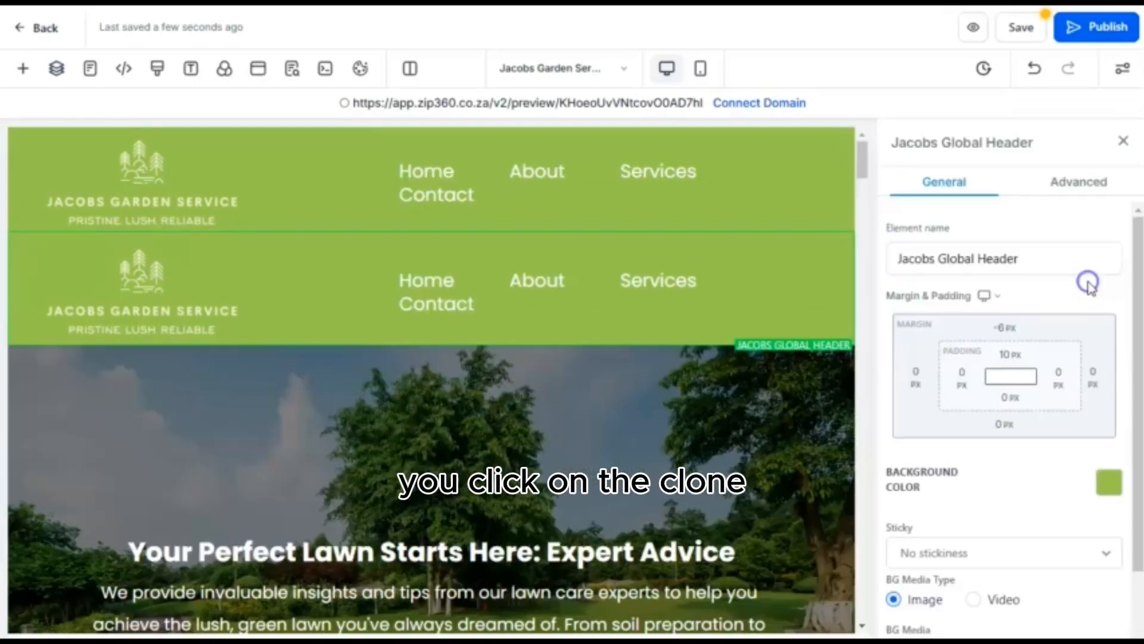
click(1083, 180)
scroll(1040, 288, down, 2)
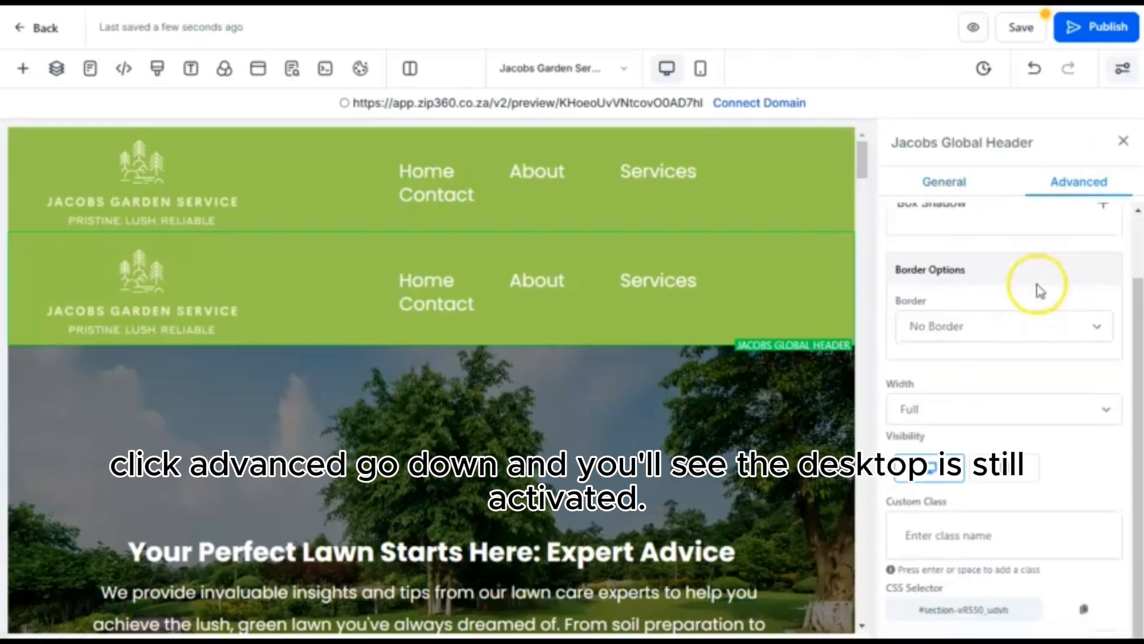
click(929, 469)
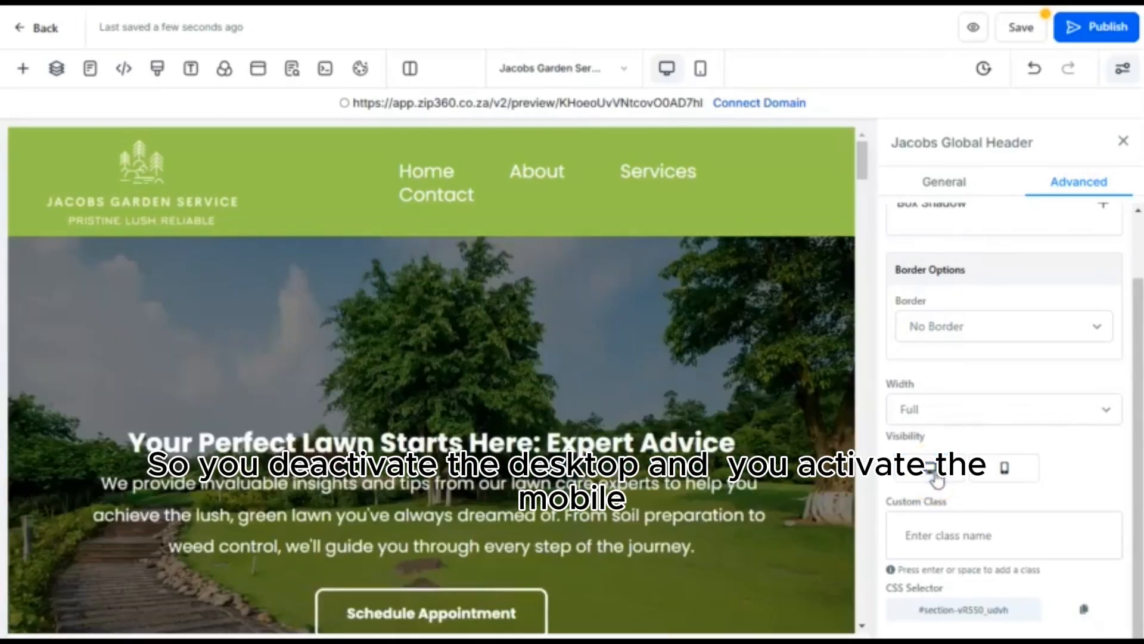
click(1001, 469)
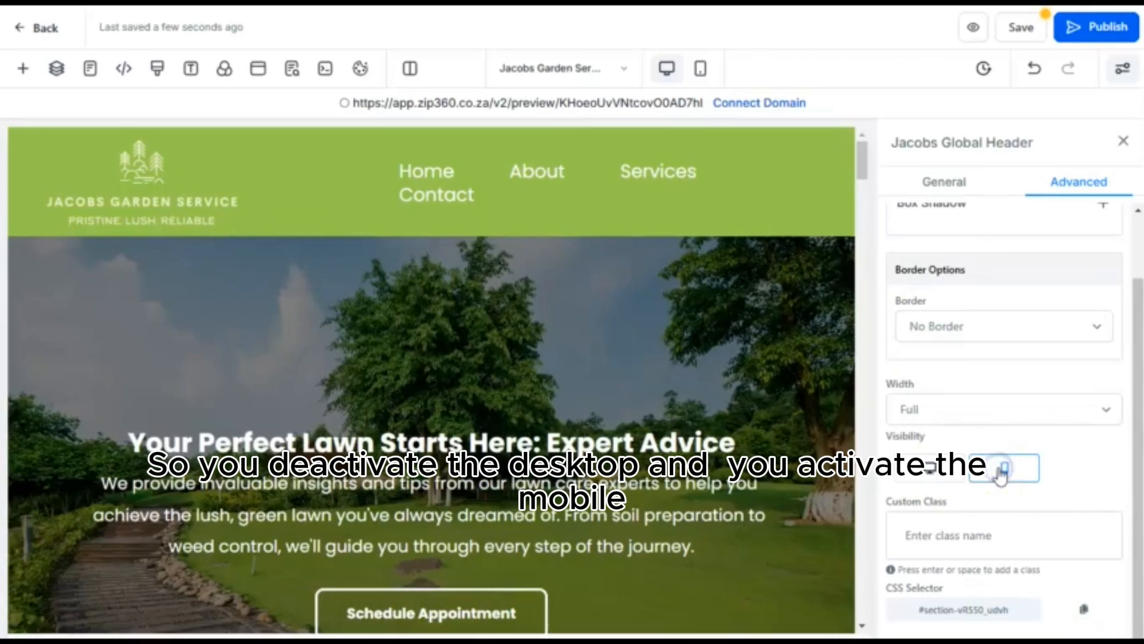
click(1014, 478)
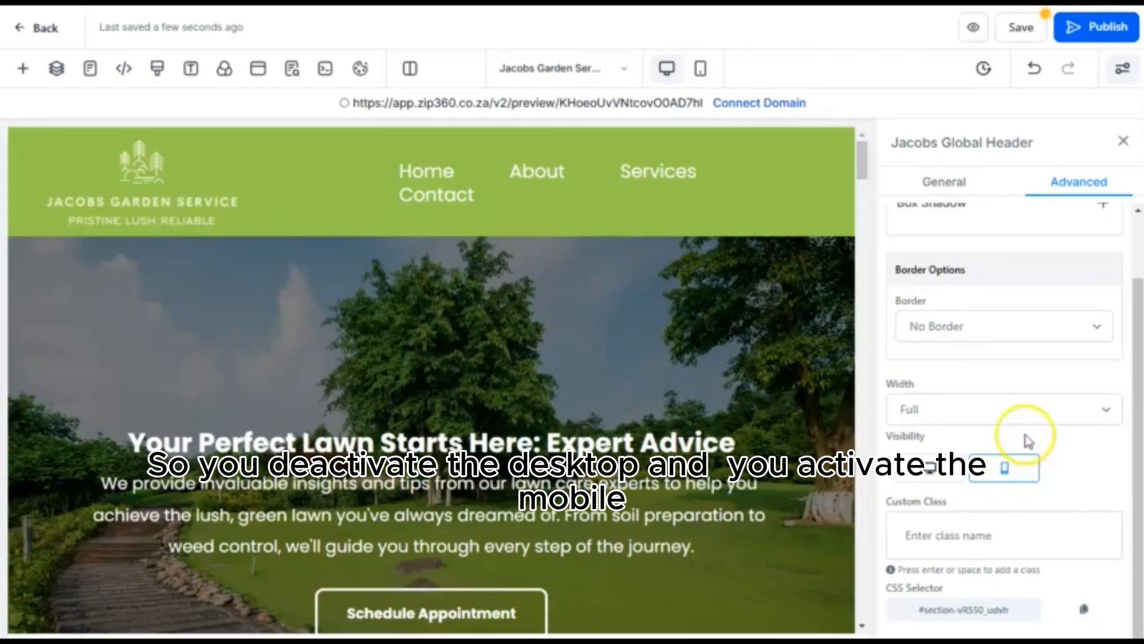
click(1124, 142)
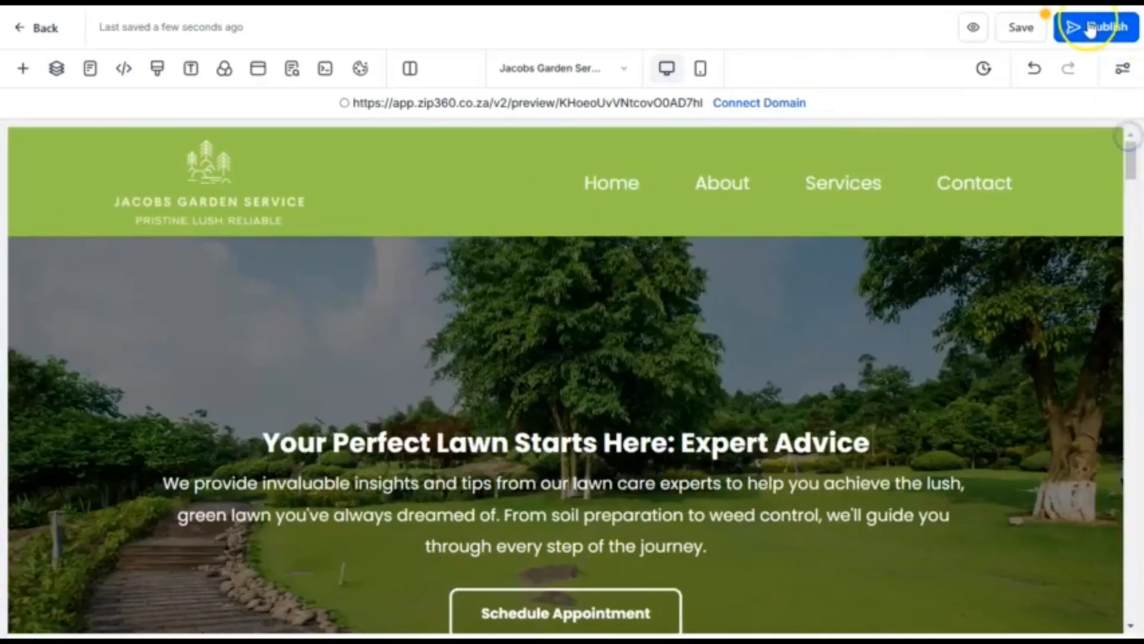
Save the page, check its header in the mobile view and return to the desktop view
click(1026, 26)
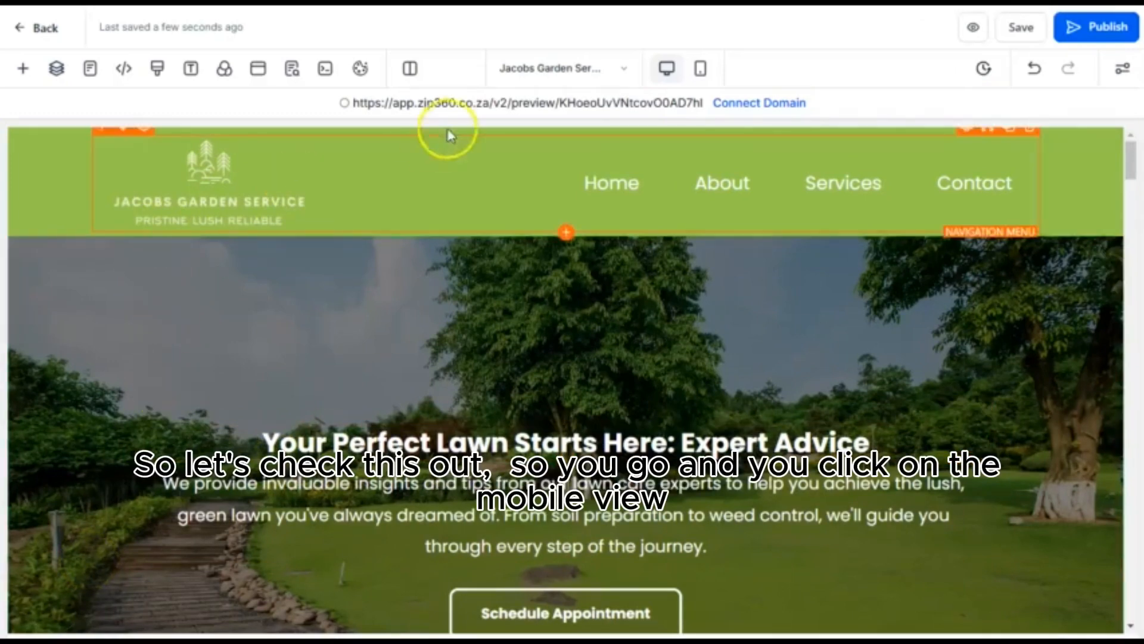
click(695, 70)
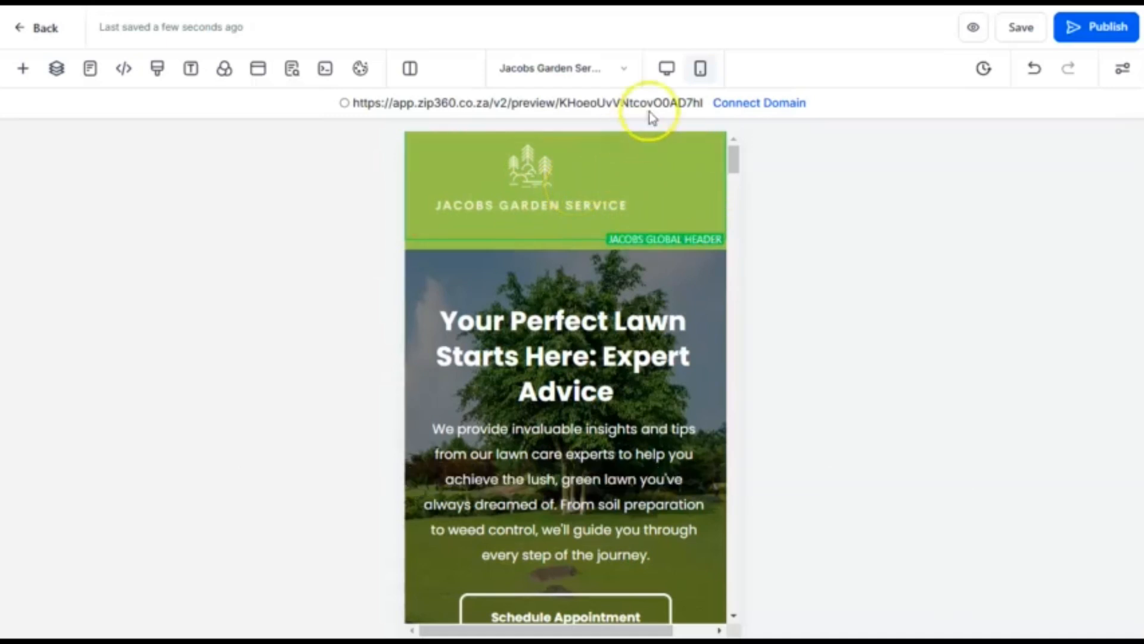
click(666, 70)
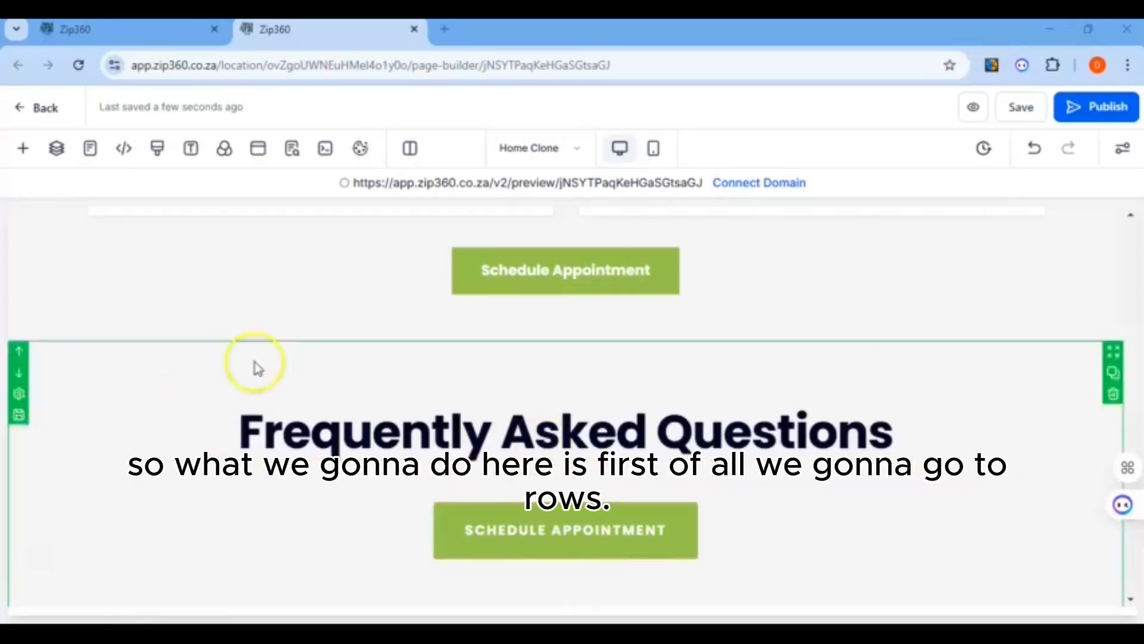
Insert a two-column row below the Frequently Asked Questions heading with an FAQ element in each column, and save the page
click(24, 150)
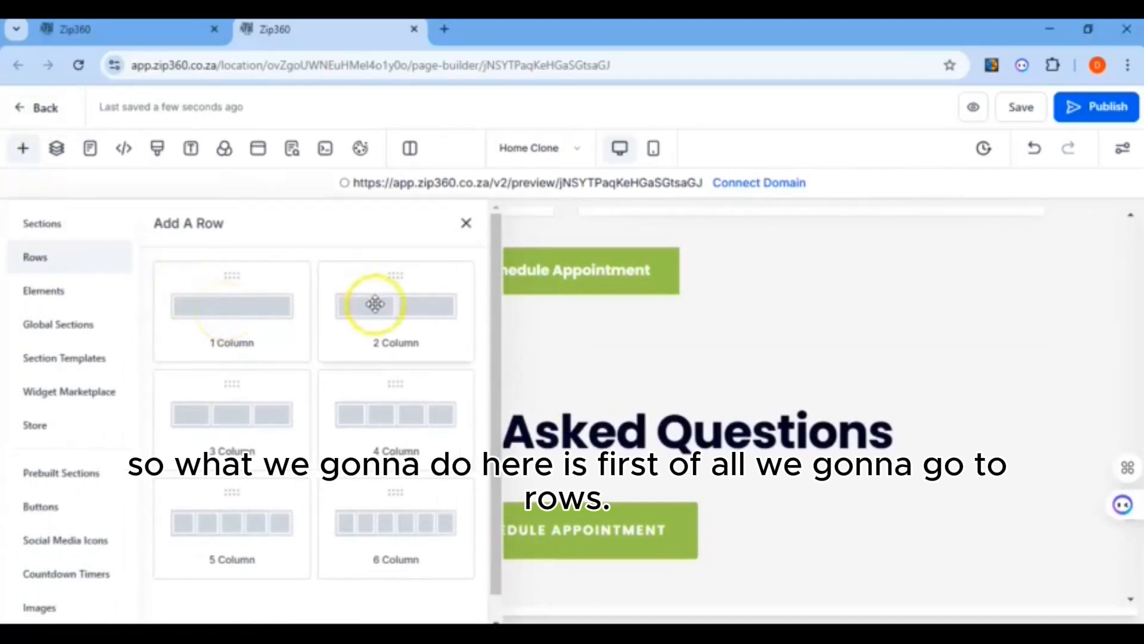
drag(375, 302, 498, 529)
click(343, 545)
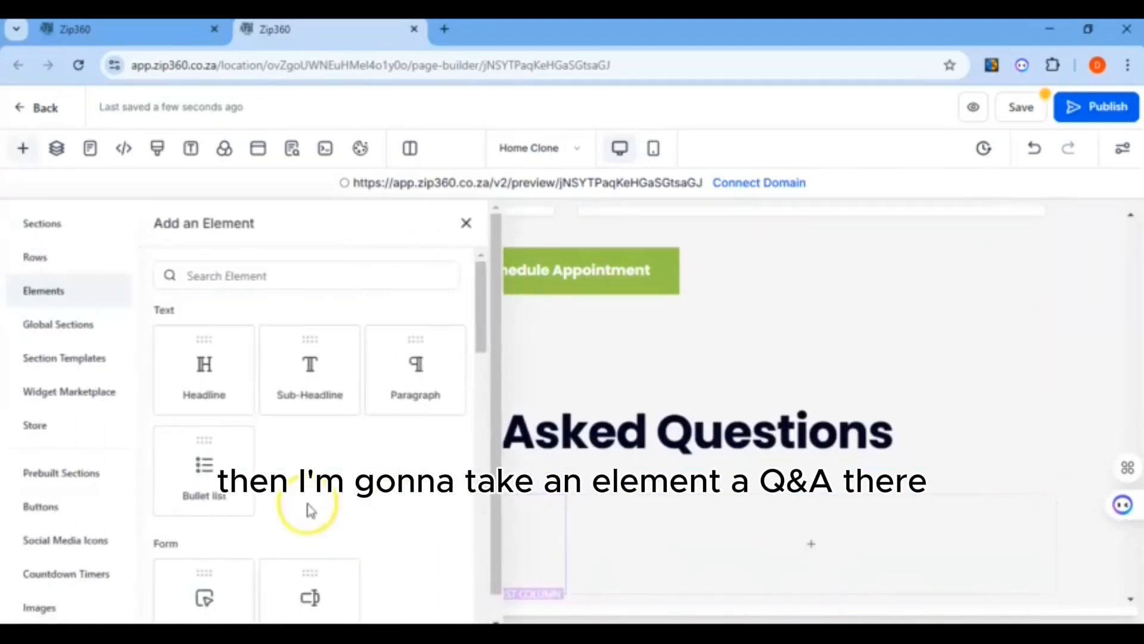
scroll(274, 470, down, 4)
scroll(231, 462, down, 3)
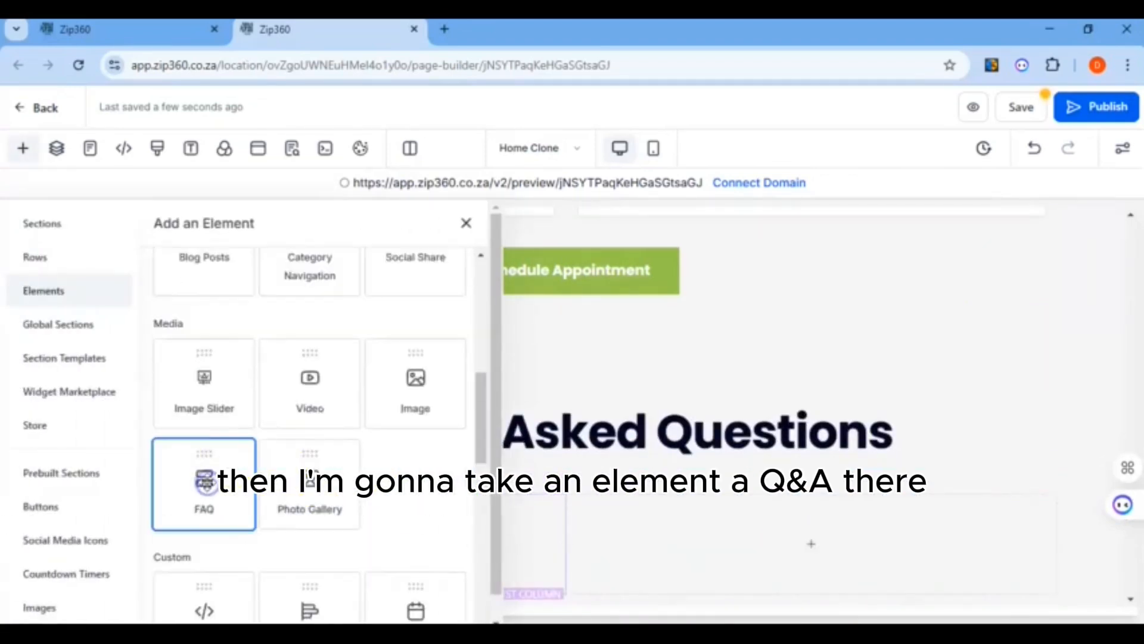
click(206, 483)
click(848, 587)
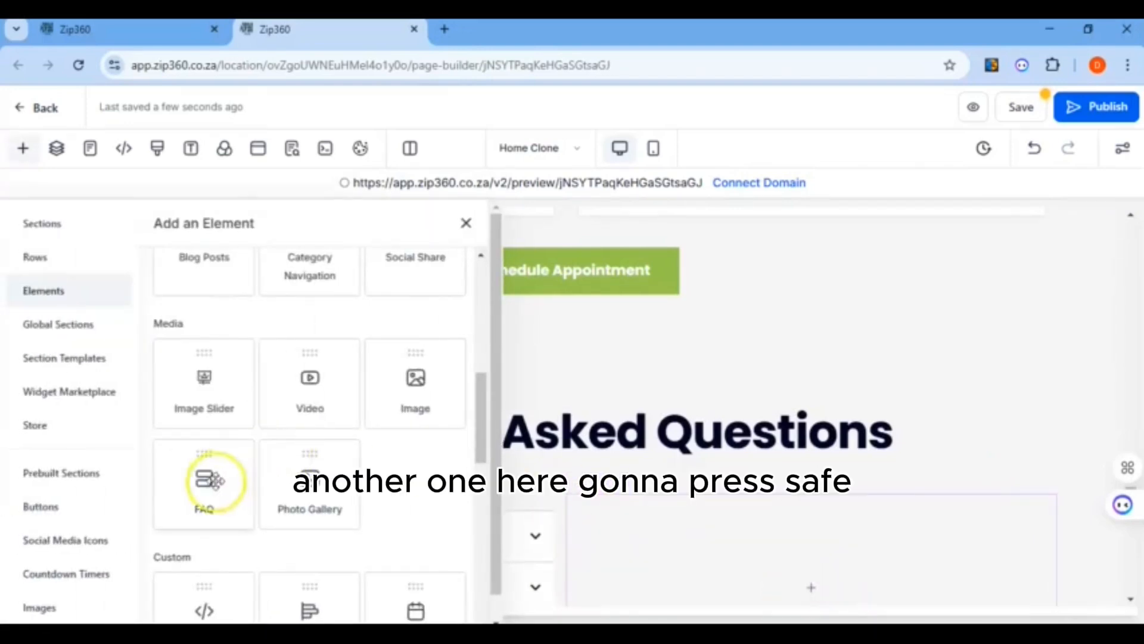
click(210, 478)
click(1020, 108)
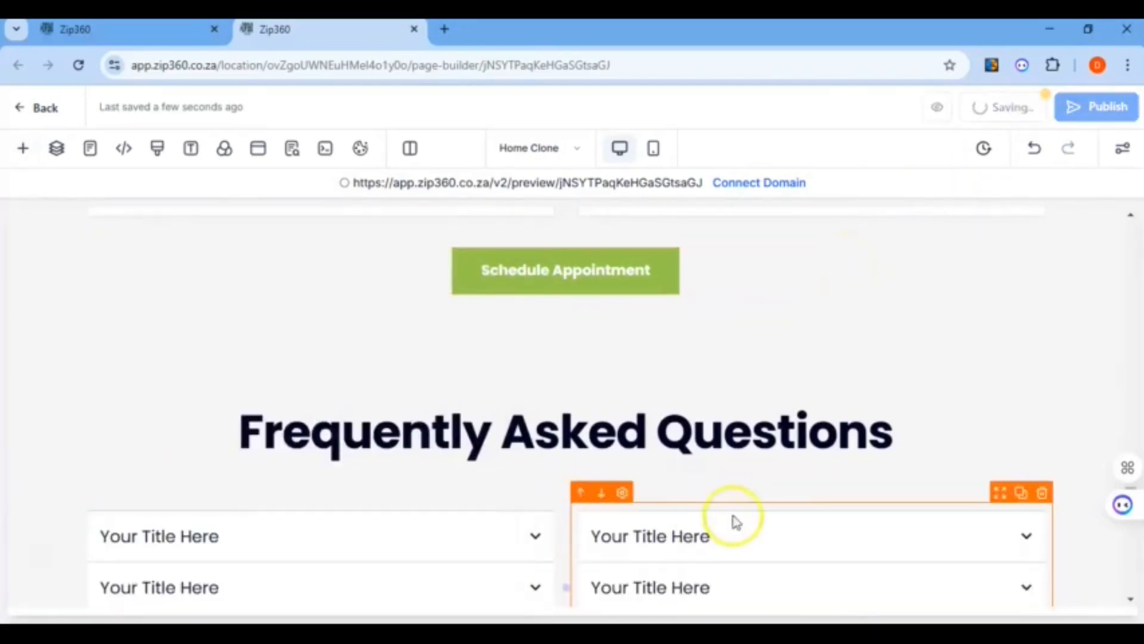
Replace the title of List Item 1 in the first FAQ with "How often should I water my garden?" copied from the WordPad document
scroll(760, 467, down, 4)
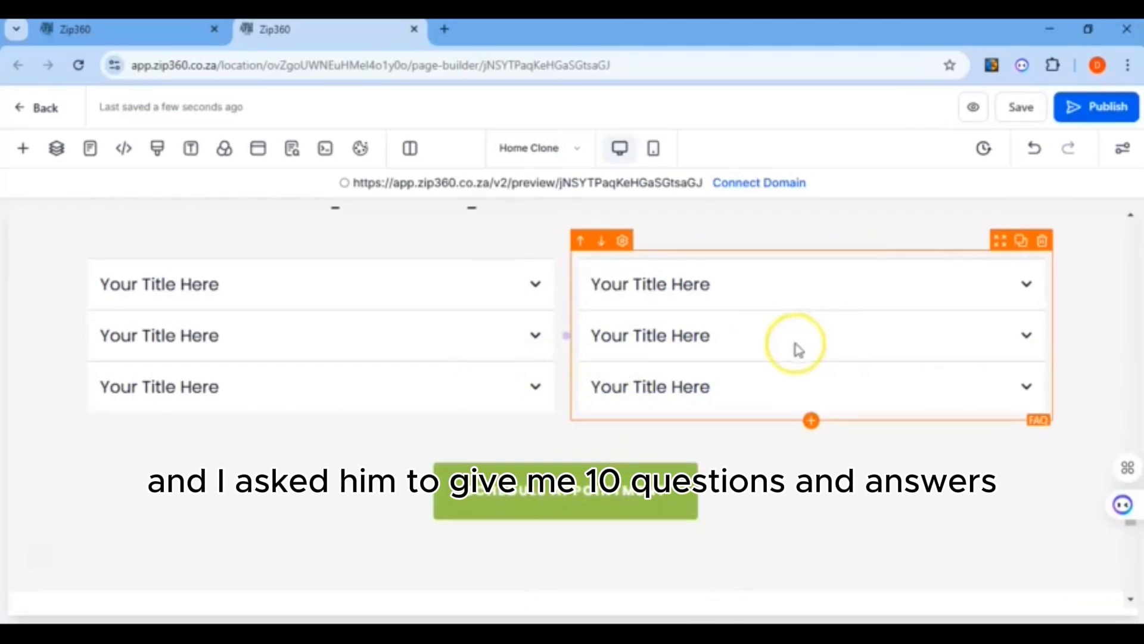
click(505, 282)
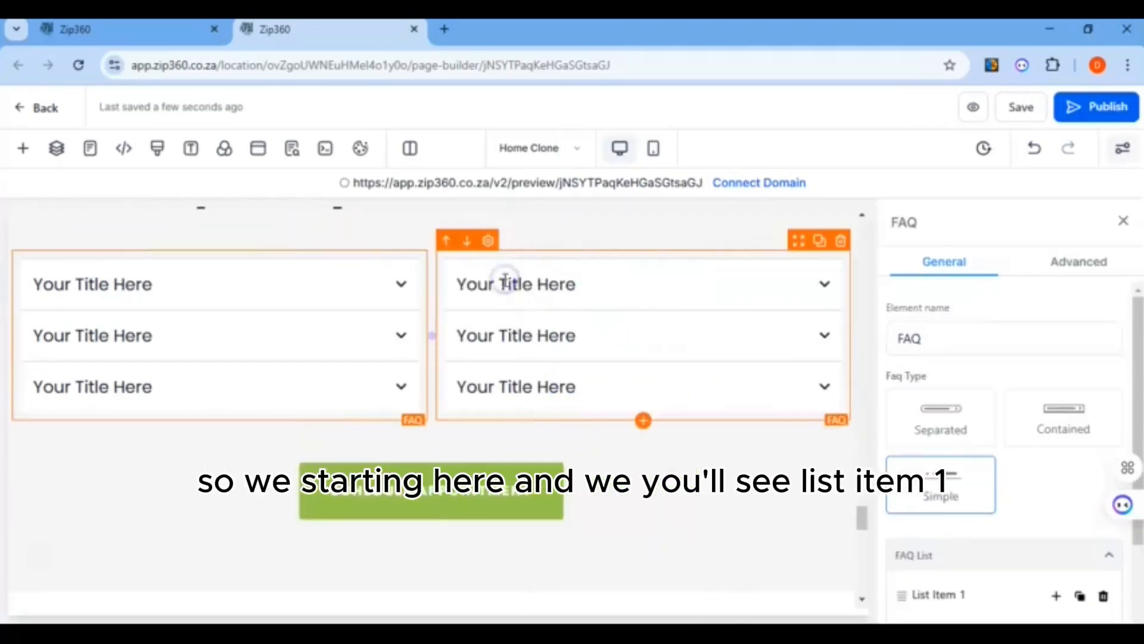
scroll(956, 400, down, 3)
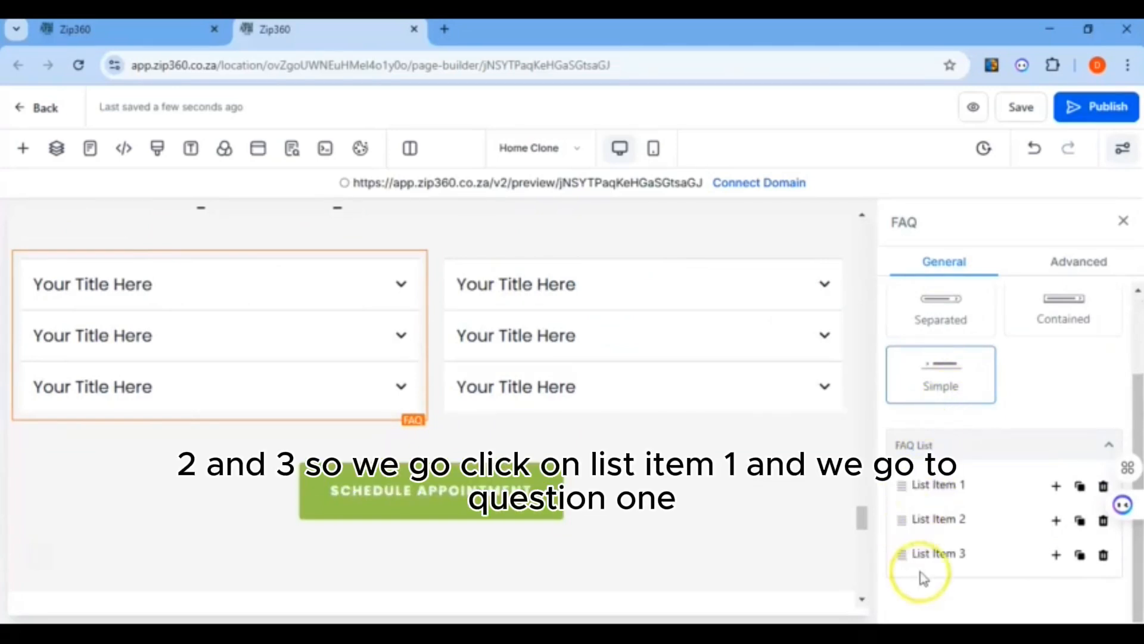
click(928, 490)
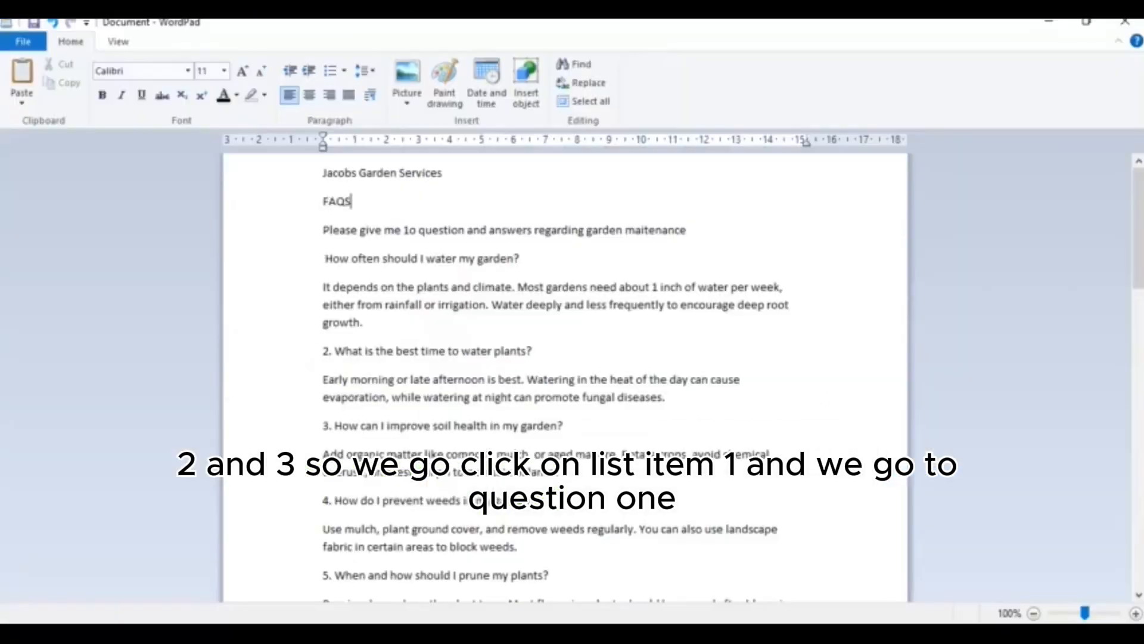
click(286, 258)
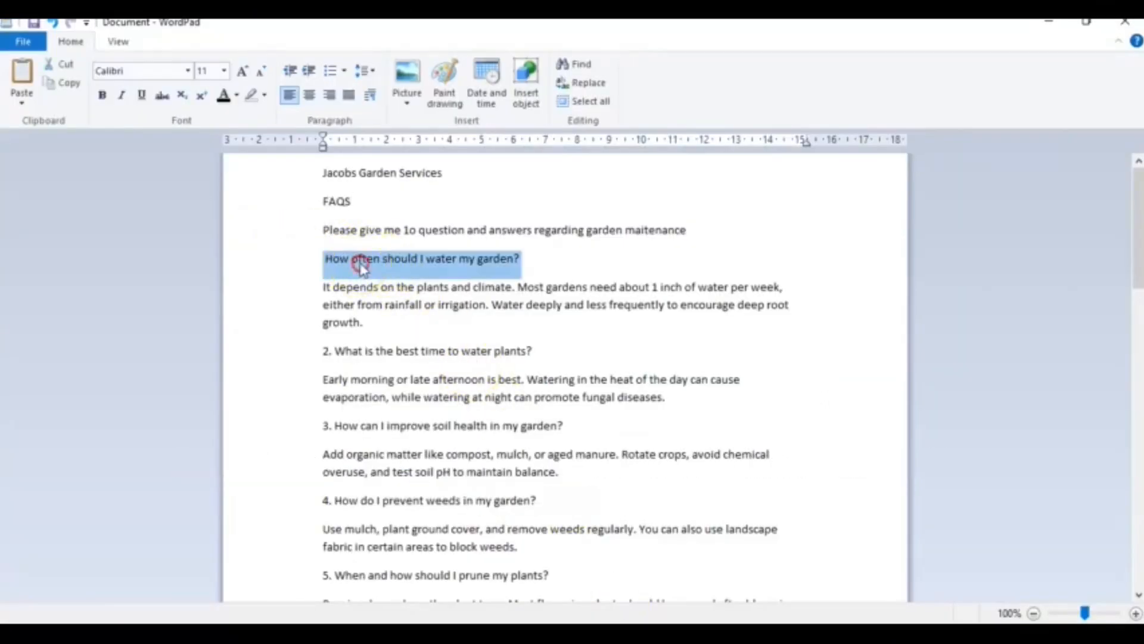
right_click(363, 266)
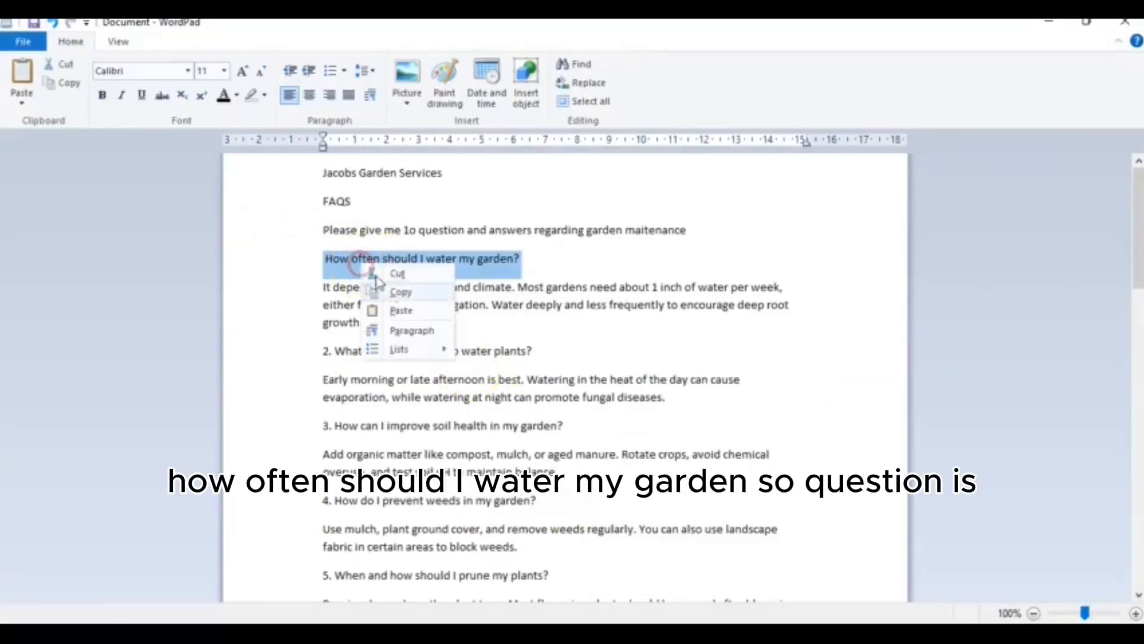
click(403, 292)
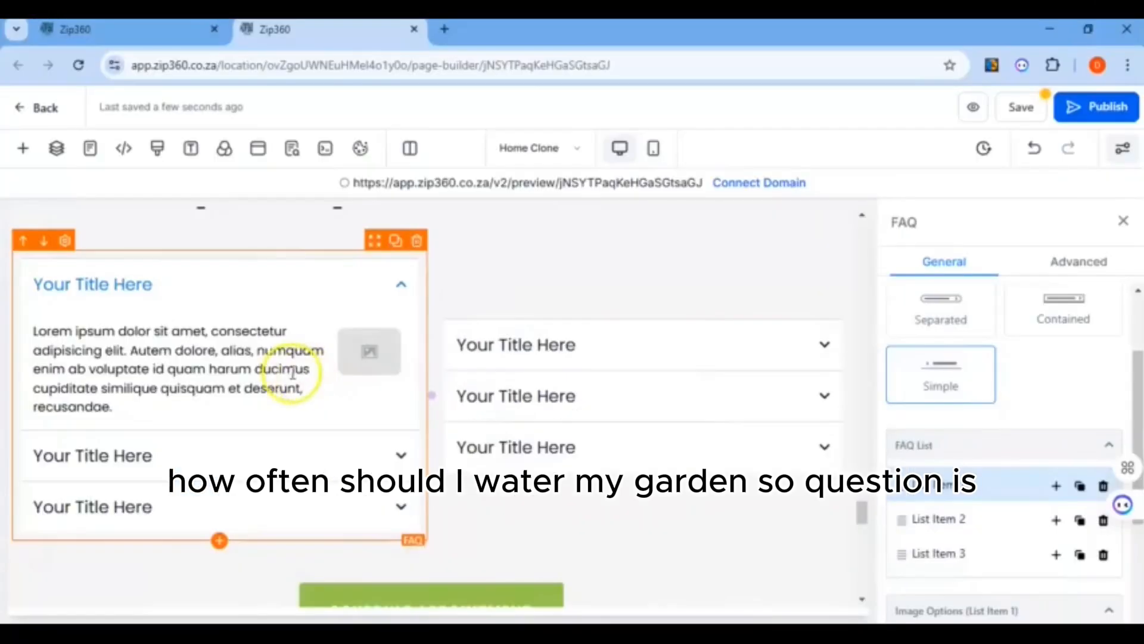
triple_click(27, 285)
right_click(37, 285)
click(90, 263)
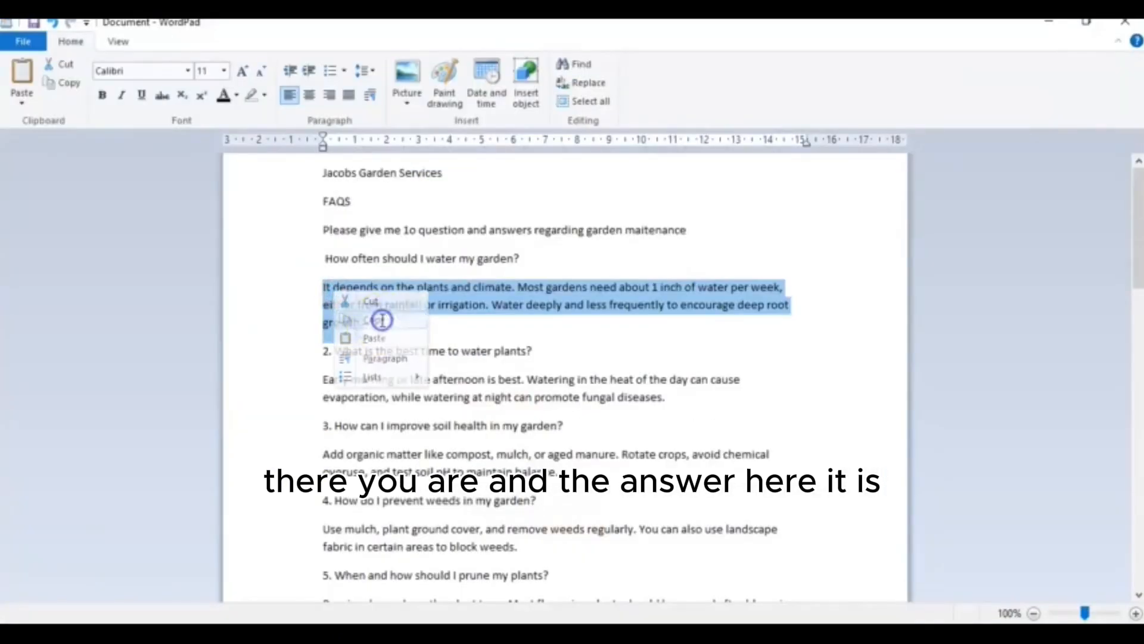
Replace List Item 1's placeholder answer with the garden-watering answer from the WordPad document and hide the item's image
click(374, 321)
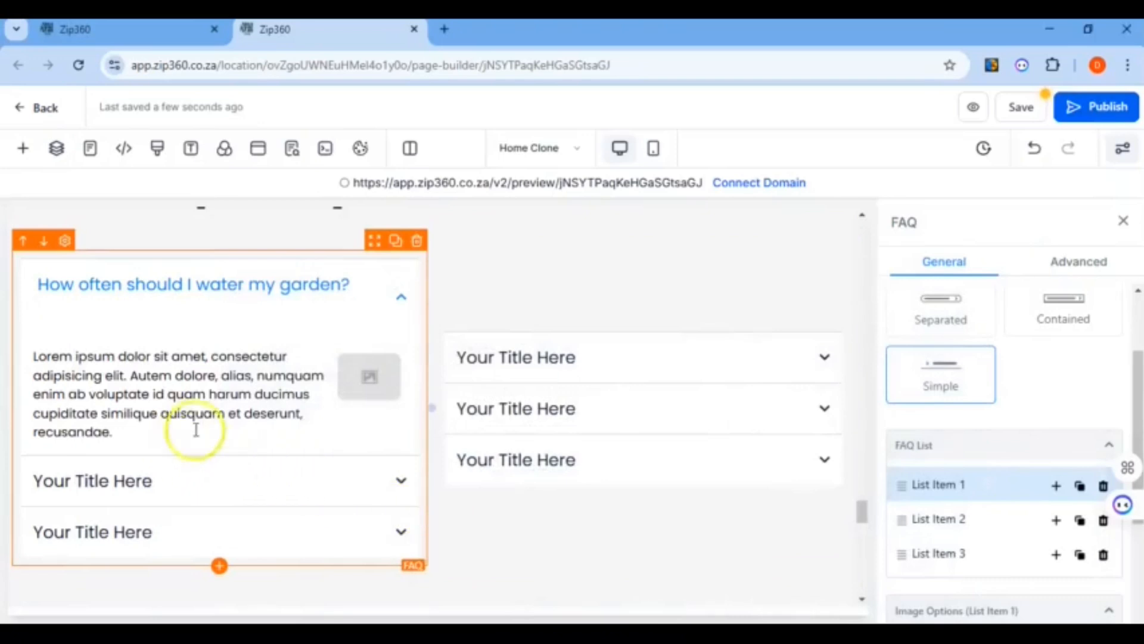
drag(113, 433, 41, 346)
right_click(32, 345)
click(125, 262)
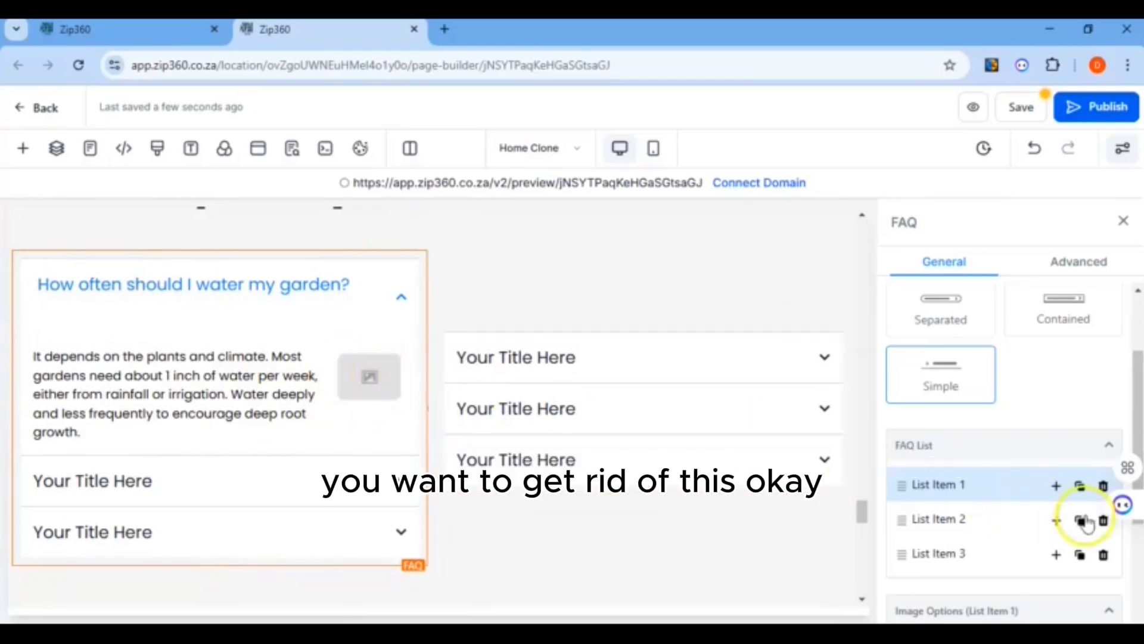
scroll(1029, 516, down, 2)
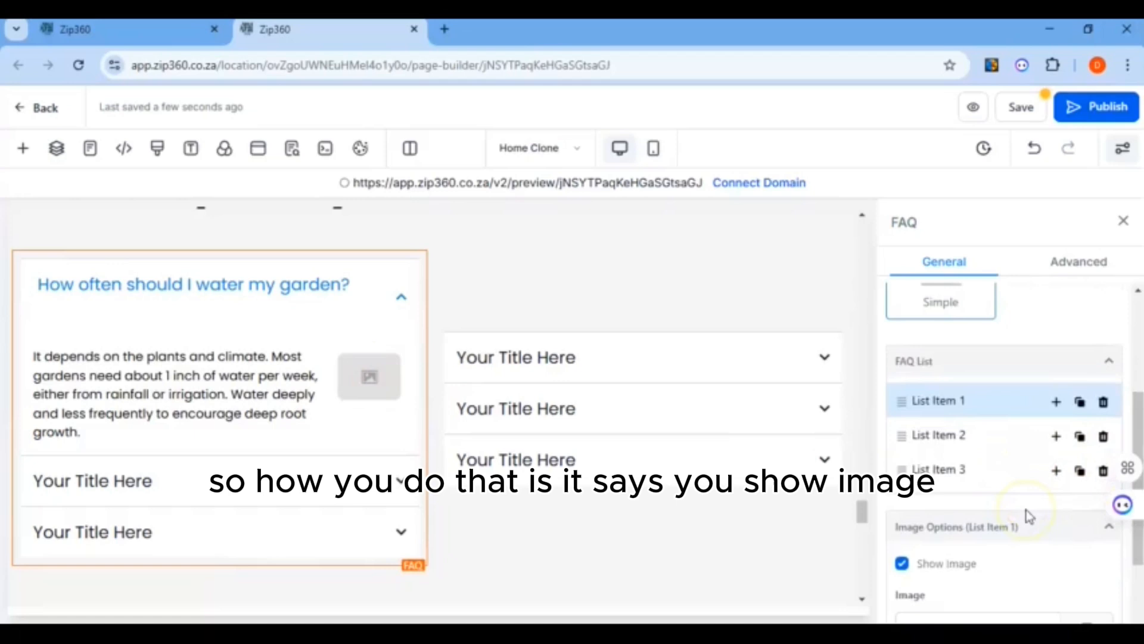
click(901, 564)
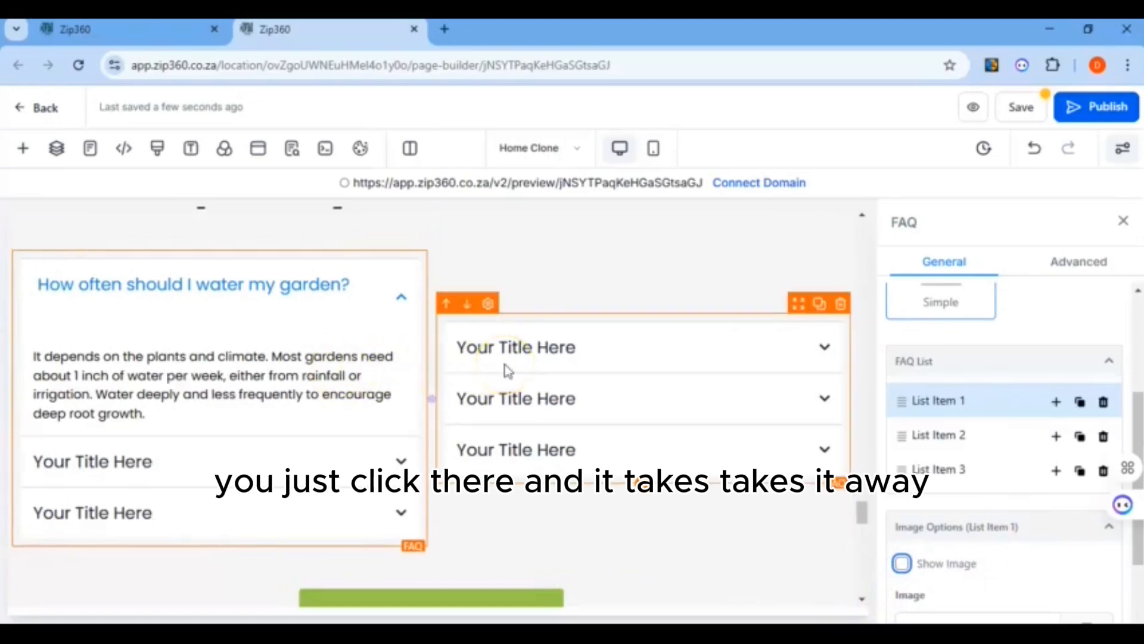
Hide List Item 2's image and replace its title with "What is the best time to water plants?" from the WordPad document
click(907, 440)
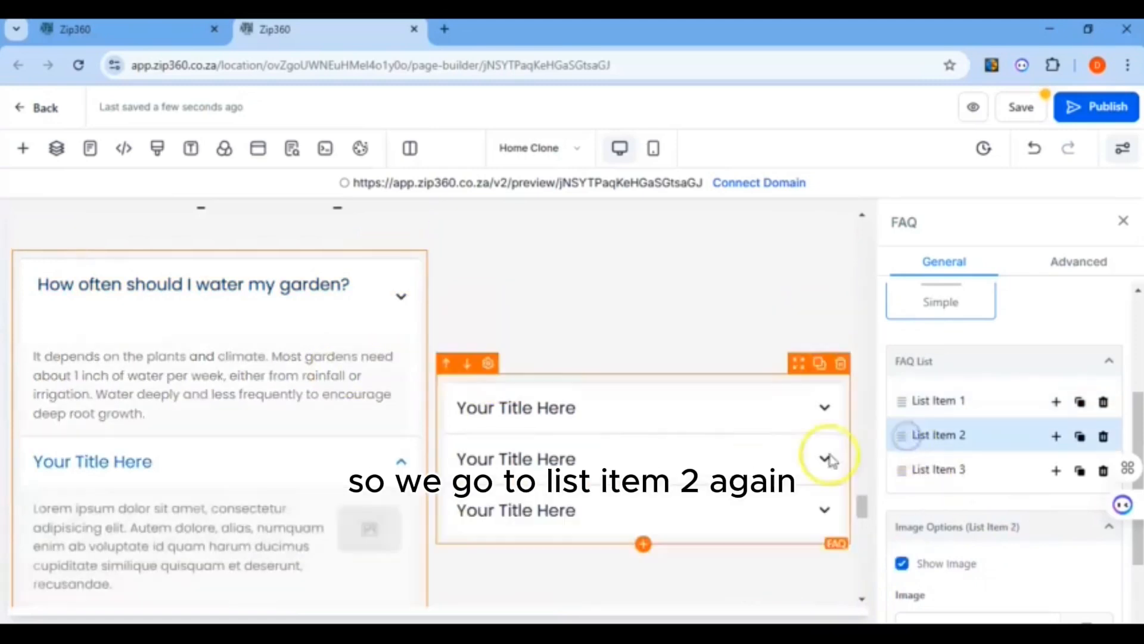
click(903, 563)
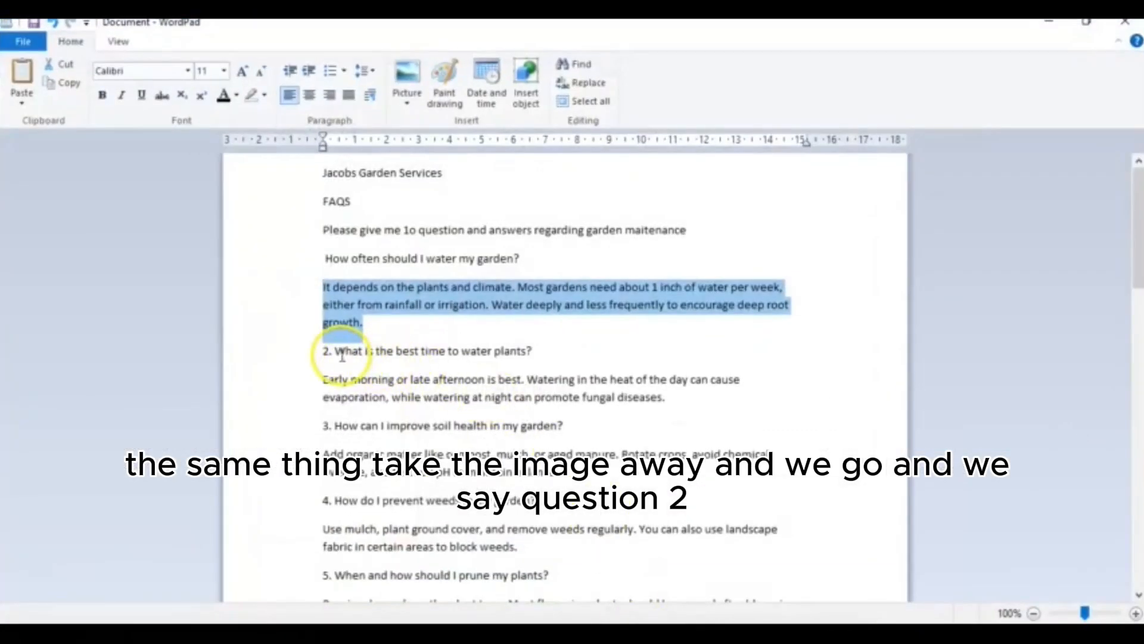
drag(336, 353, 526, 366)
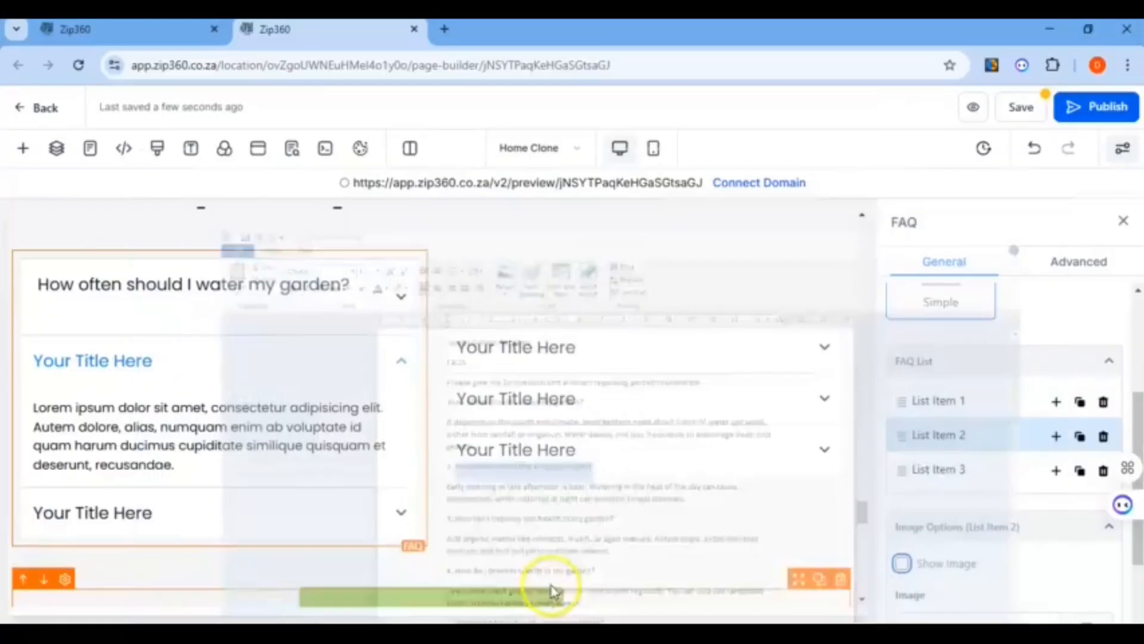
drag(161, 362, 33, 360)
right_click(122, 360)
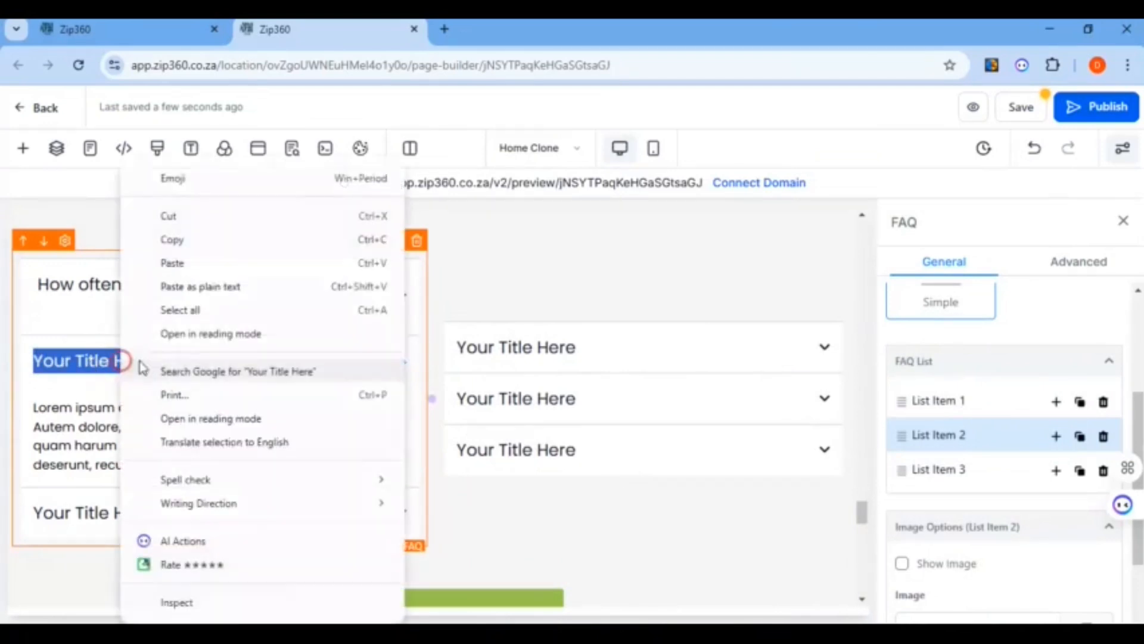
click(168, 273)
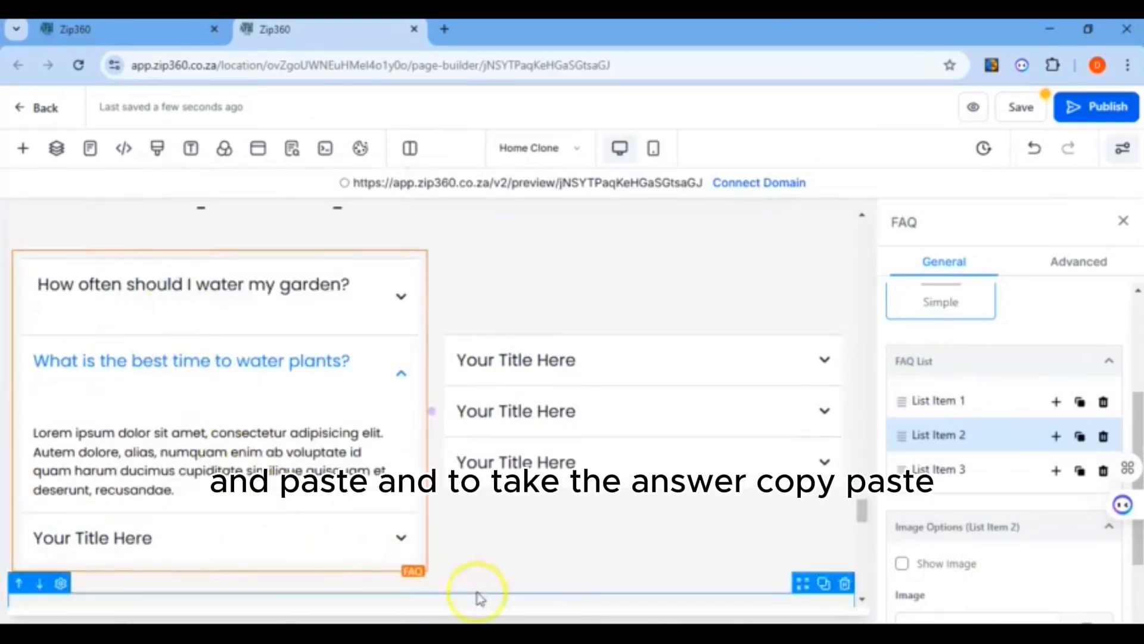
Replace List Item 2's placeholder answer in the first FAQ with the best-watering-time answer copied from the WordPad document
click(620, 621)
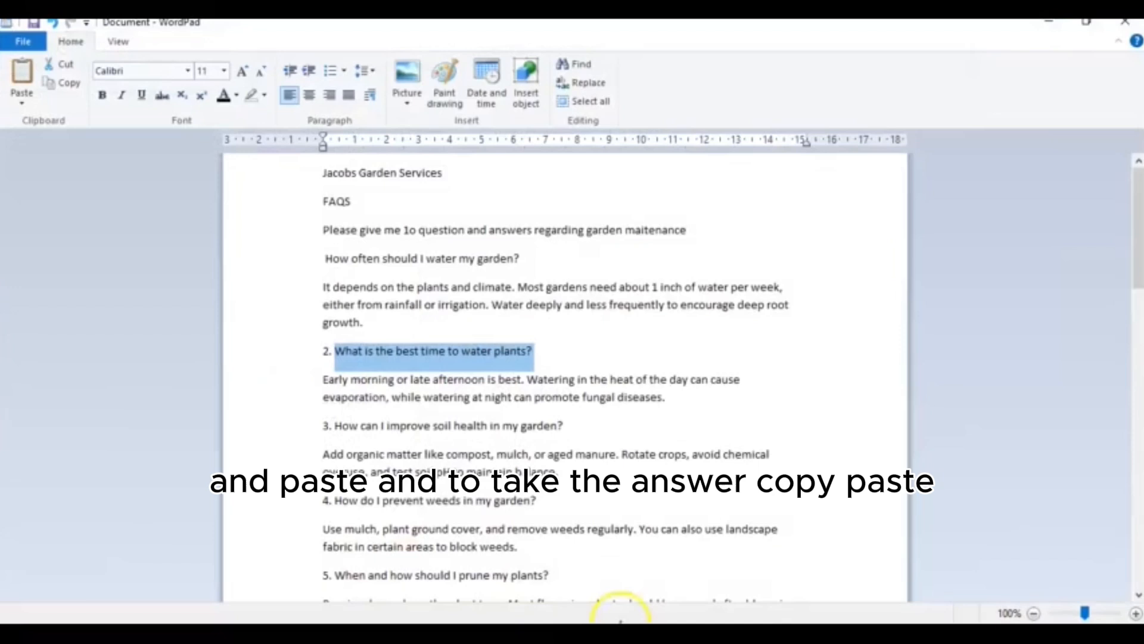
drag(325, 381, 667, 399)
right_click(352, 403)
click(375, 435)
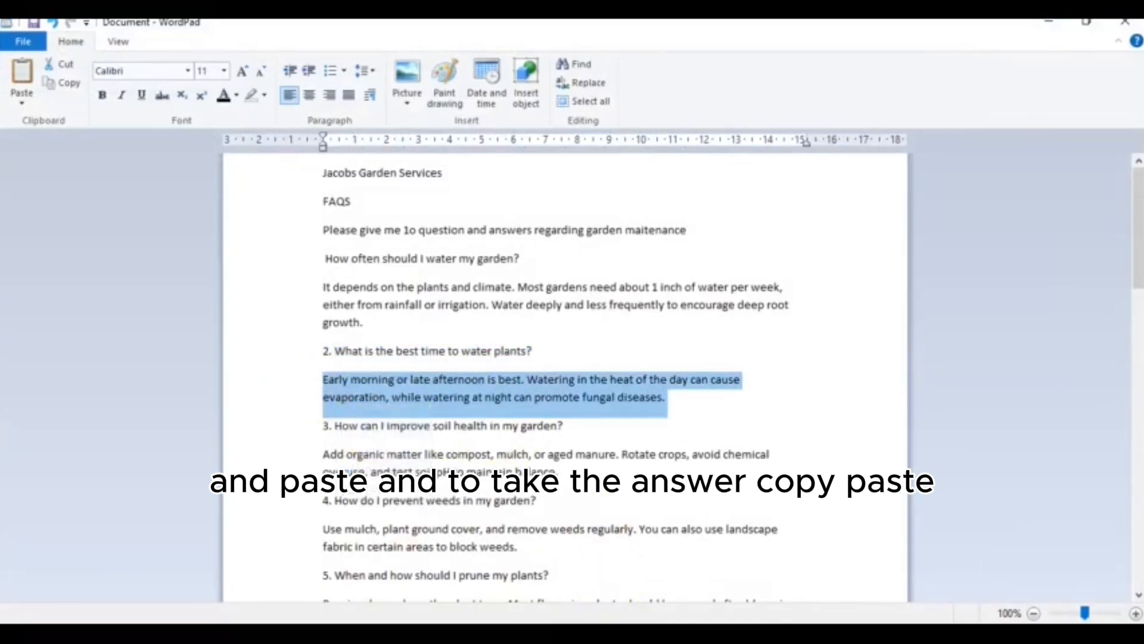
triple_click(70, 423)
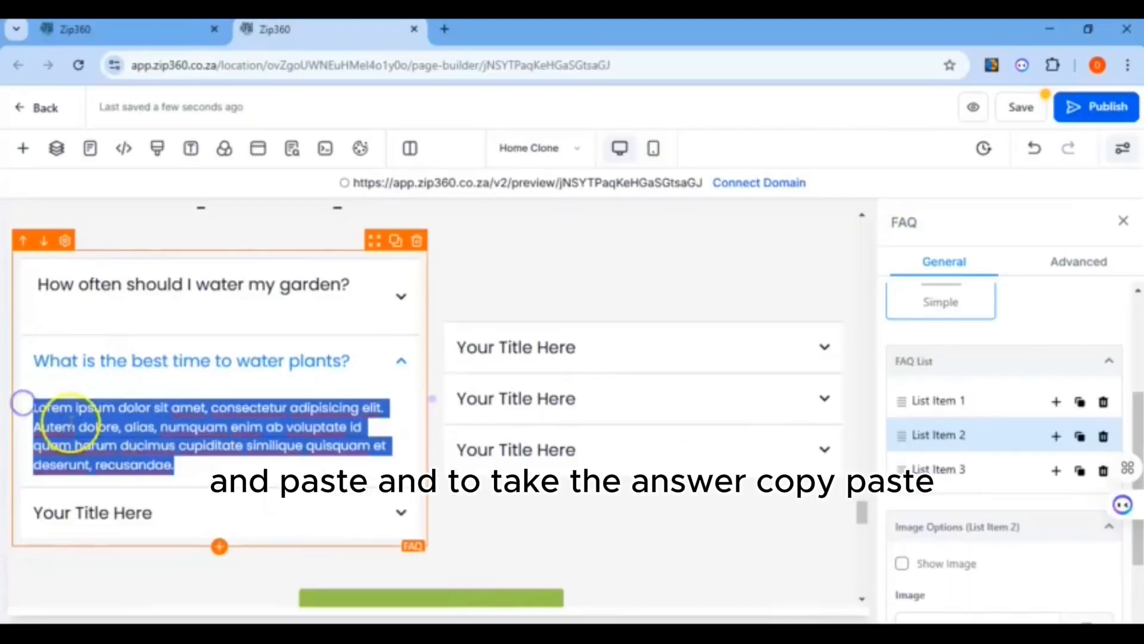
right_click(69, 422)
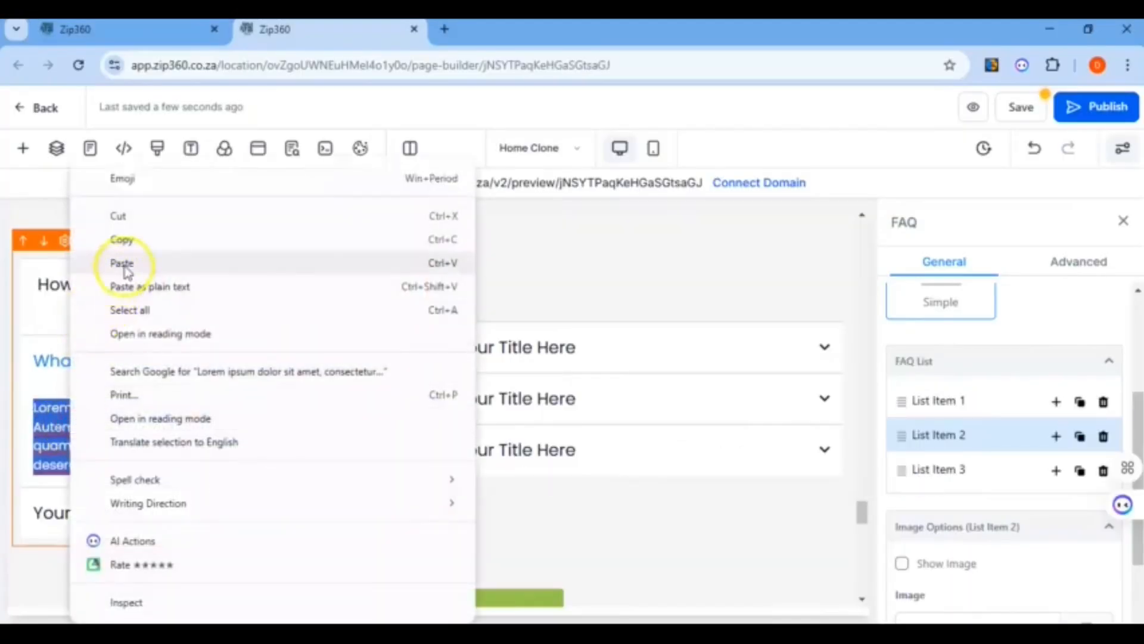
click(125, 264)
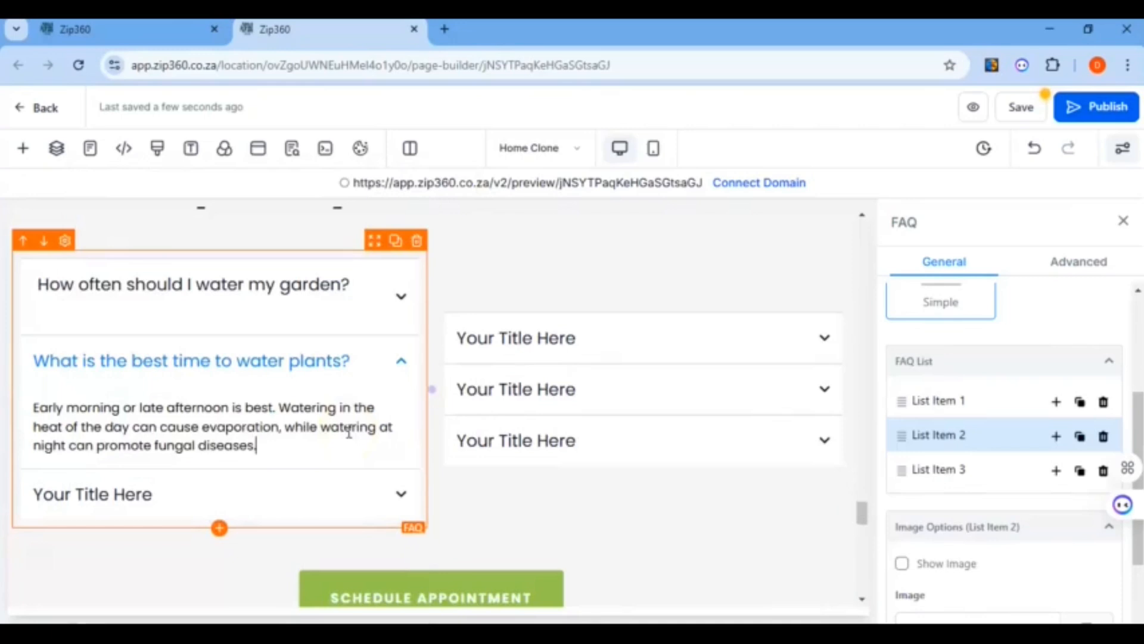
Hide List Item 3's image and replace its title with "How can I improve soil health in my garden?" from the WordPad document
click(913, 472)
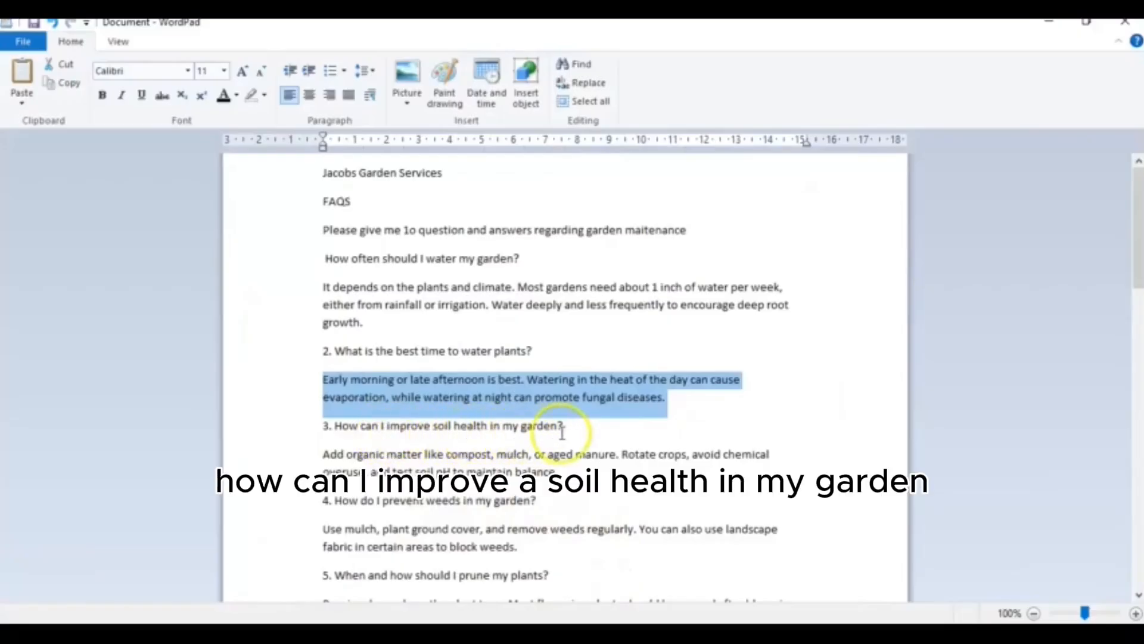
drag(565, 428, 334, 427)
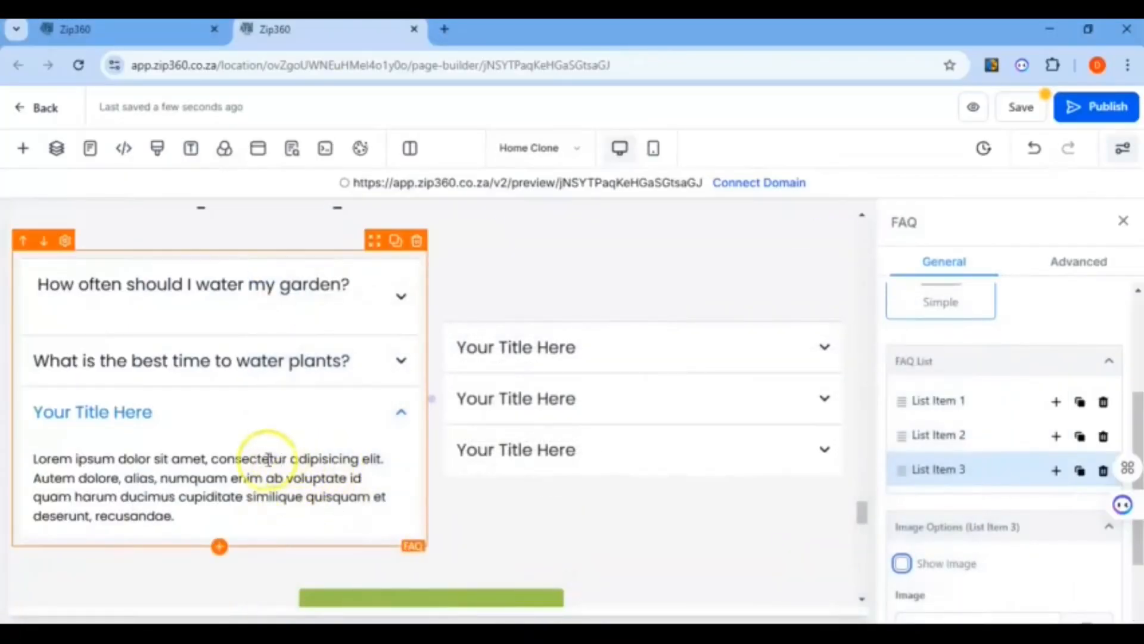
drag(142, 414, 107, 419)
click(158, 419)
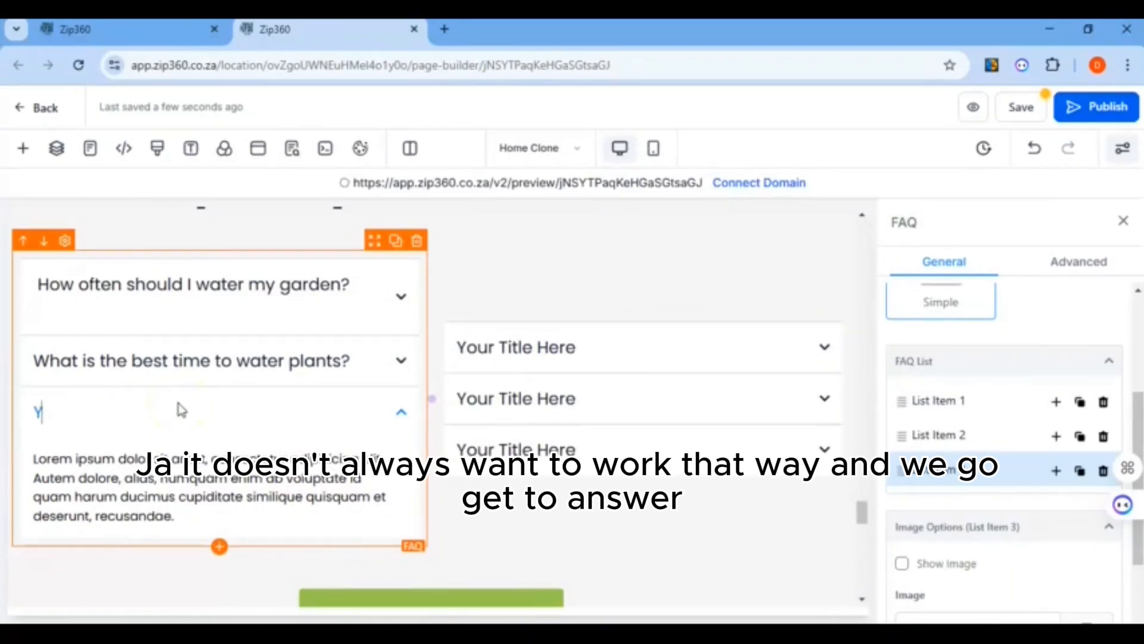
key(ctrl+v)
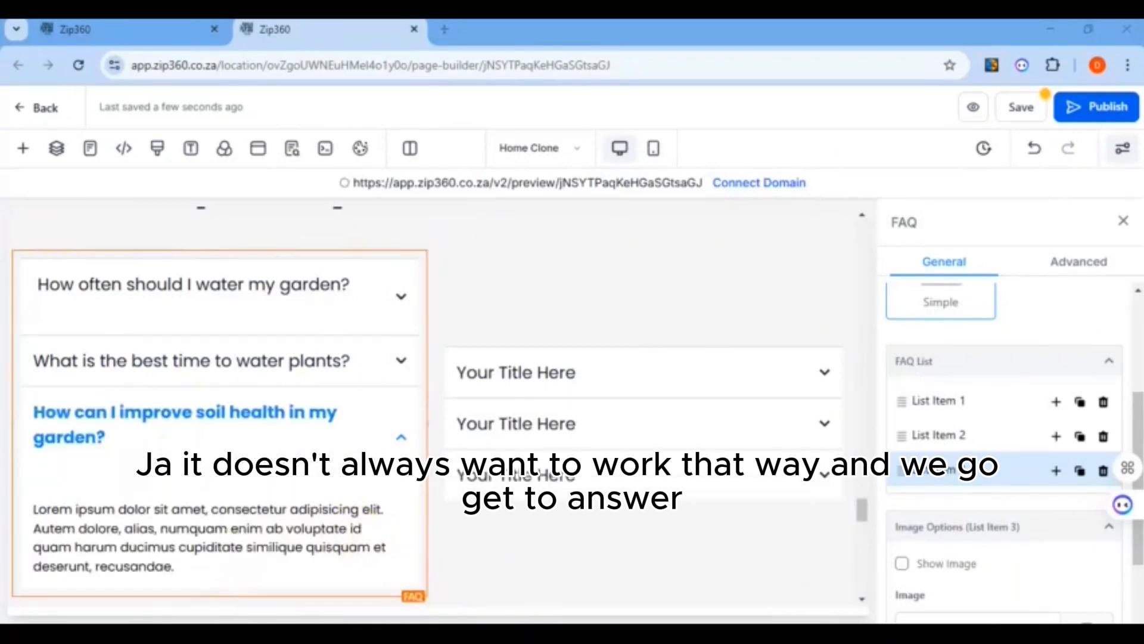
Replace List Item 3's placeholder answer with the soil-health answer copied from the WordPad document
key(alt+Tab)
drag(560, 476, 314, 452)
right_click(332, 460)
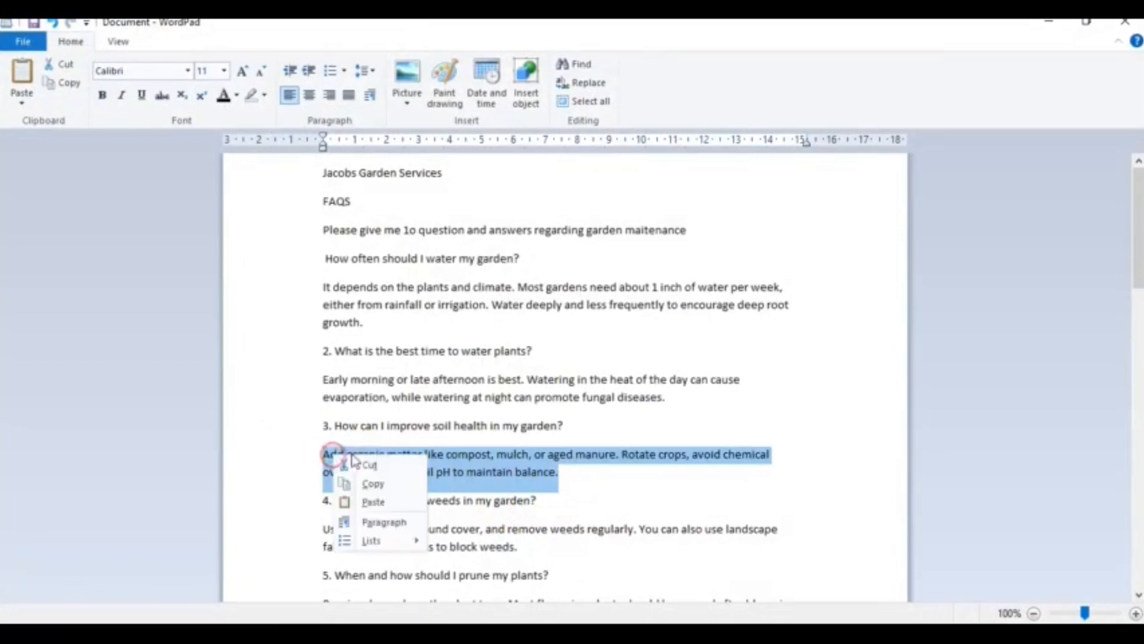
click(370, 483)
key(alt+Tab)
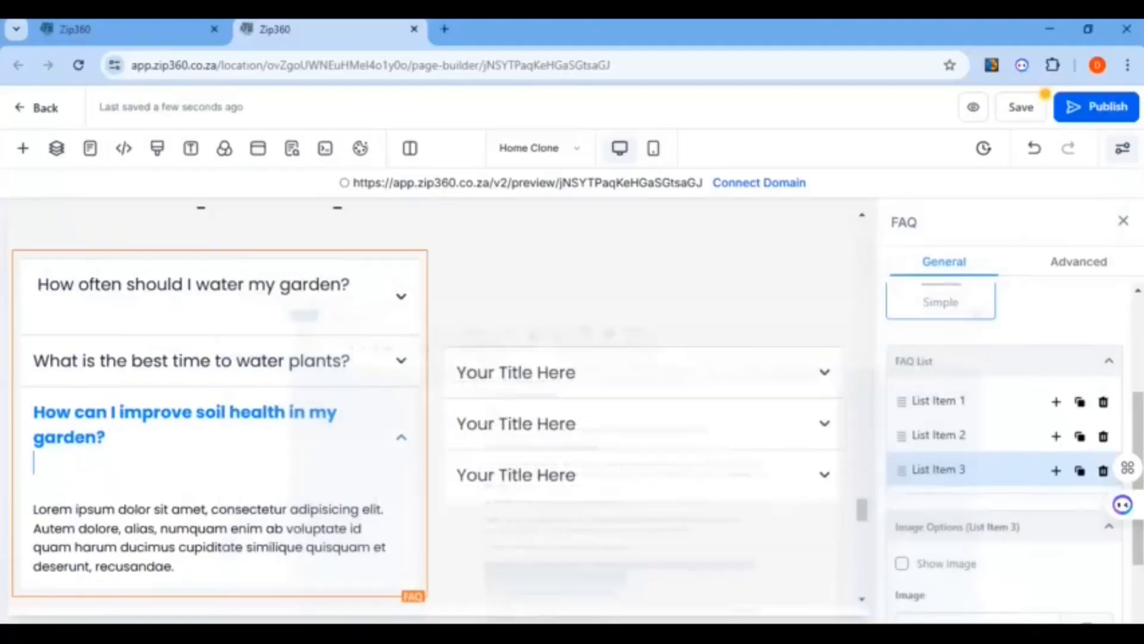
click(331, 503)
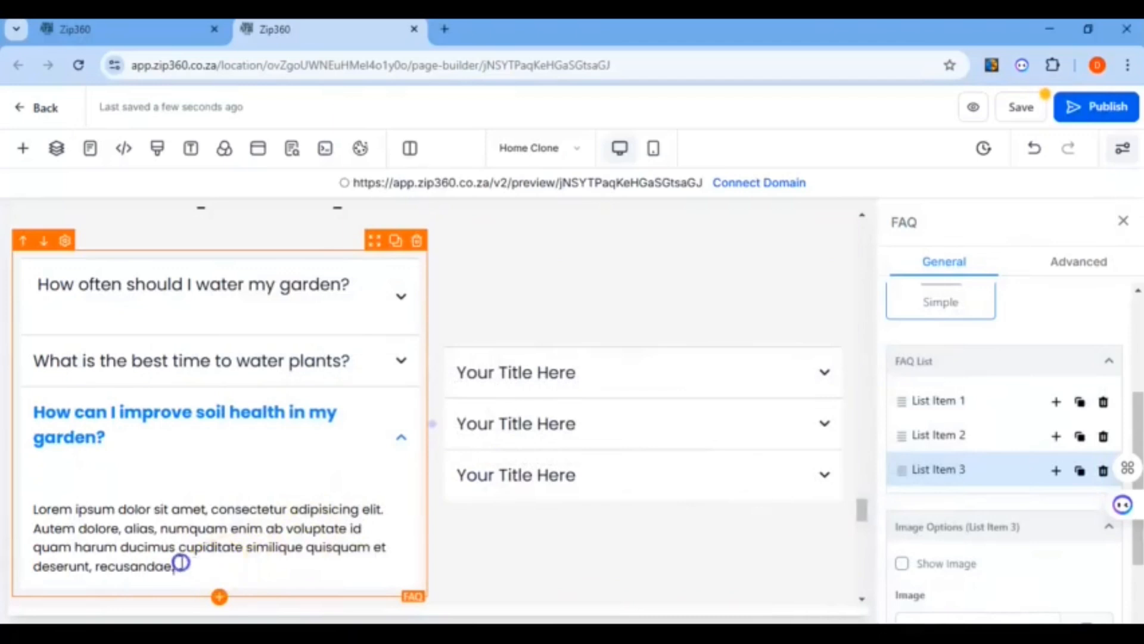
drag(181, 563, 53, 505)
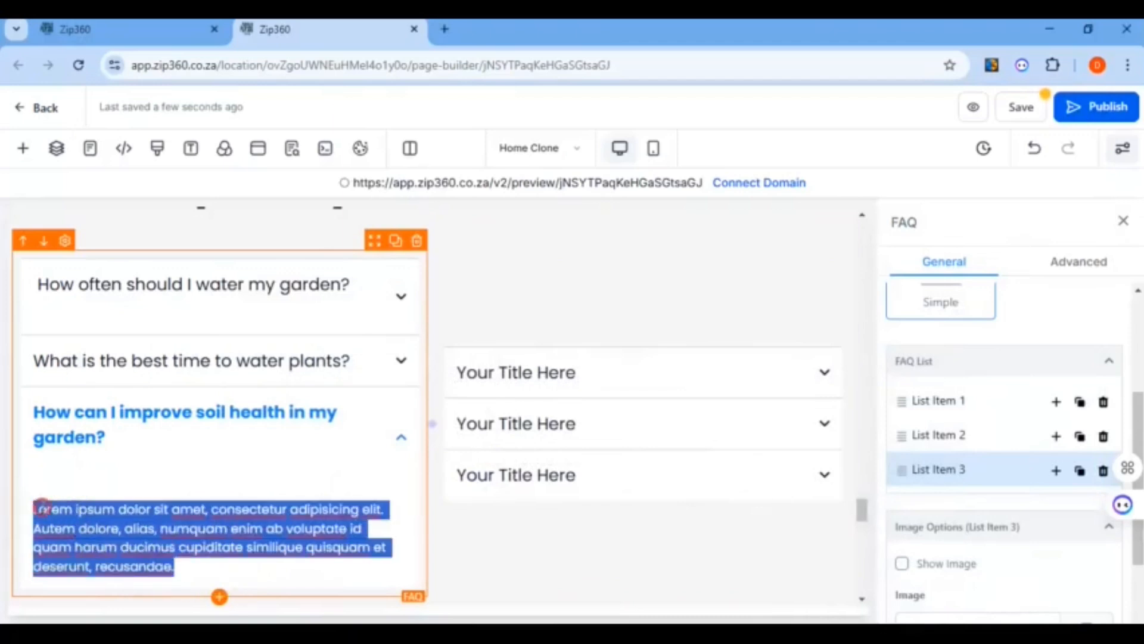
right_click(41, 508)
click(109, 148)
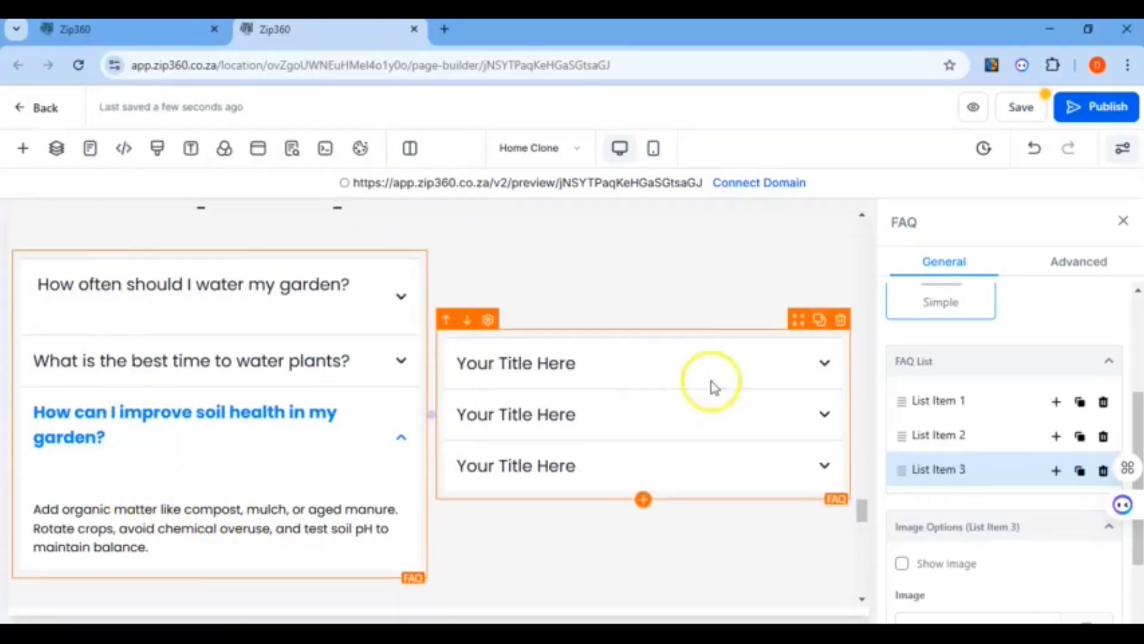
In the second FAQ, hide List Item 1's image and replace its title with "How do I prevent weeds in my garden?" from the WordPad document
click(798, 335)
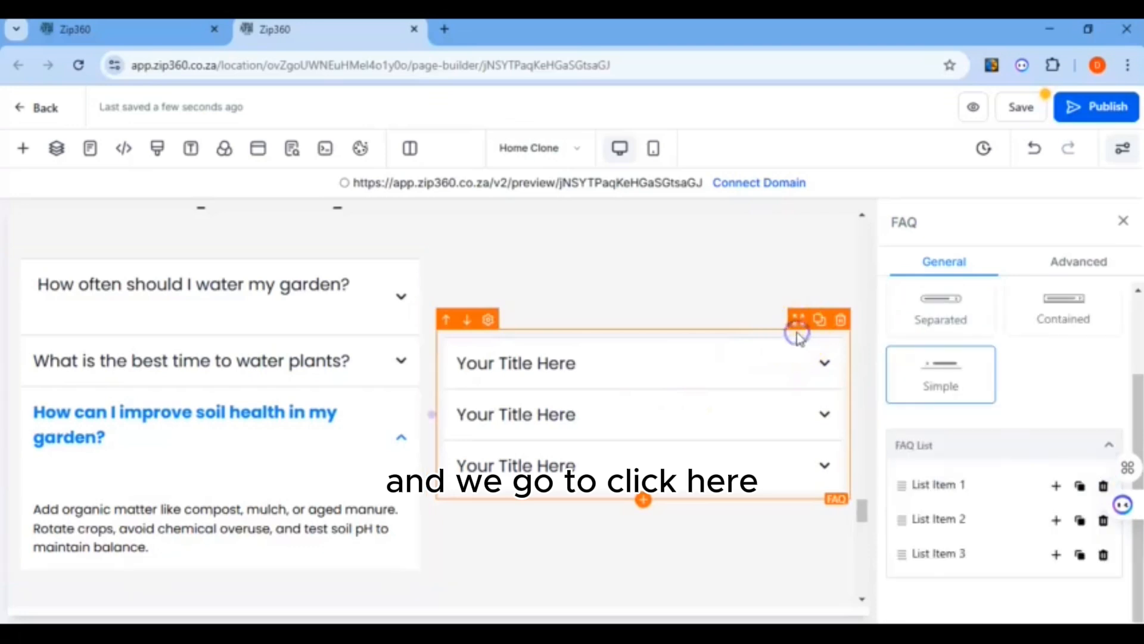
click(922, 493)
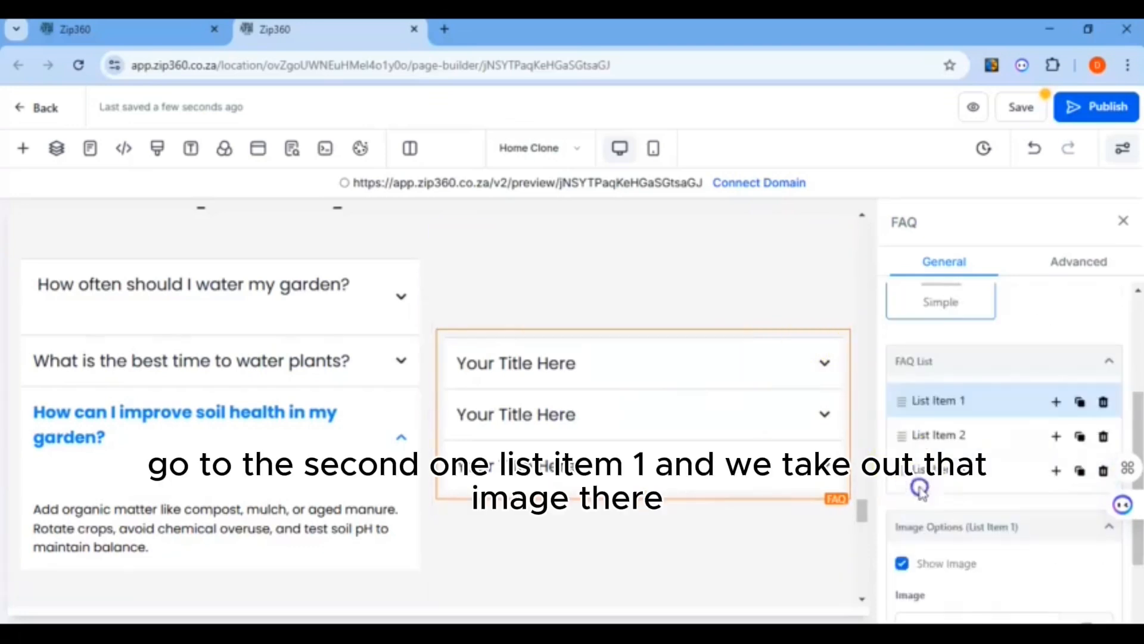
click(905, 565)
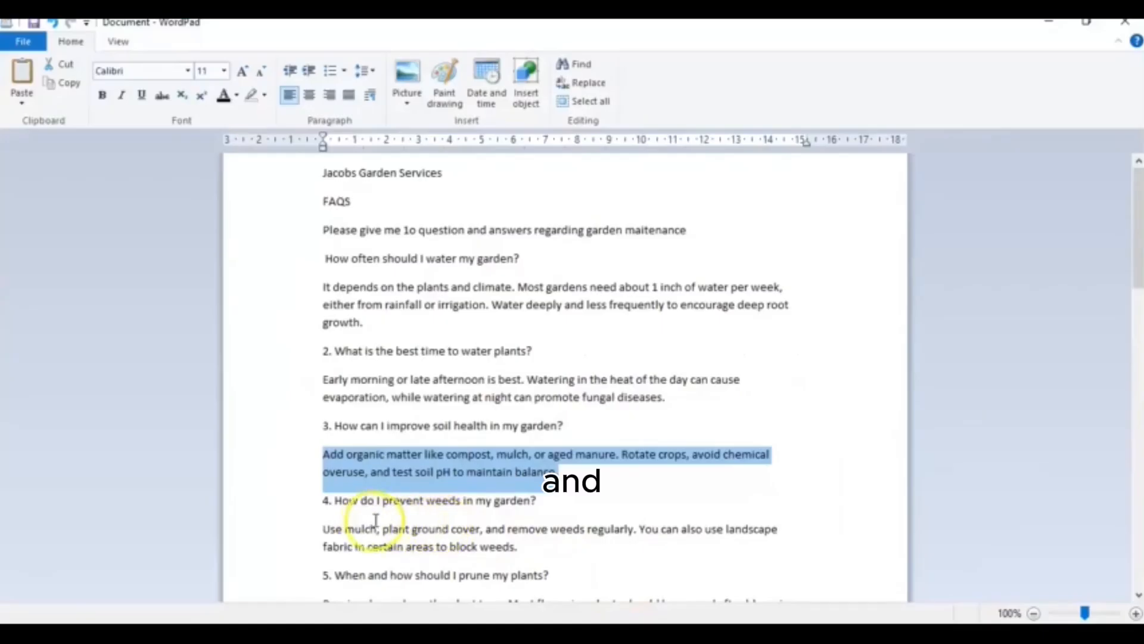
drag(536, 500, 399, 502)
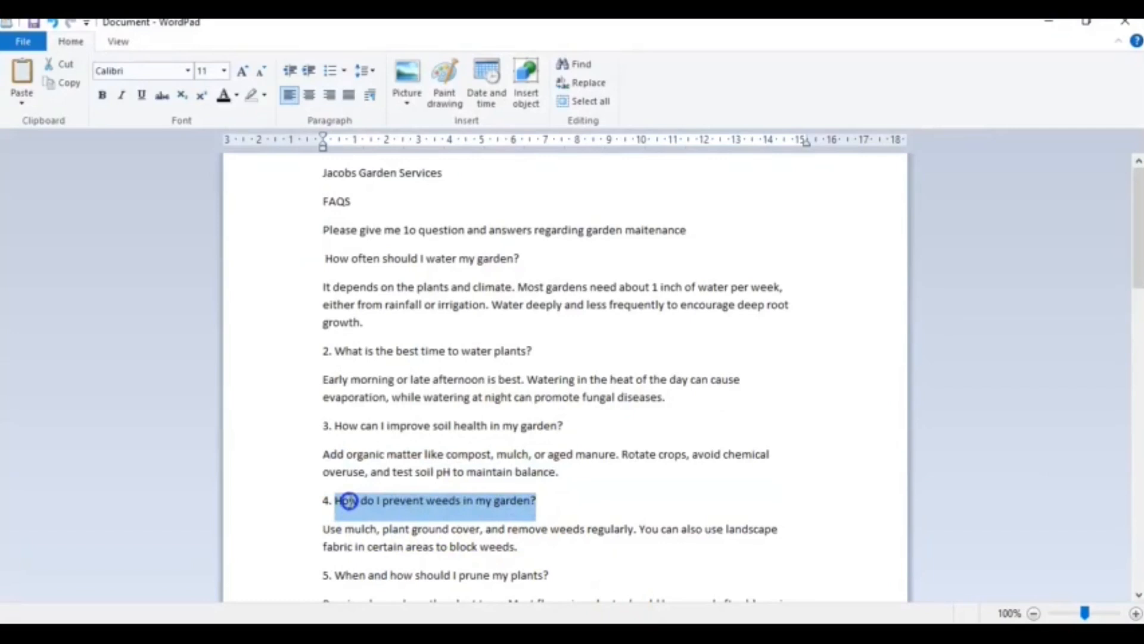
right_click(402, 502)
click(441, 529)
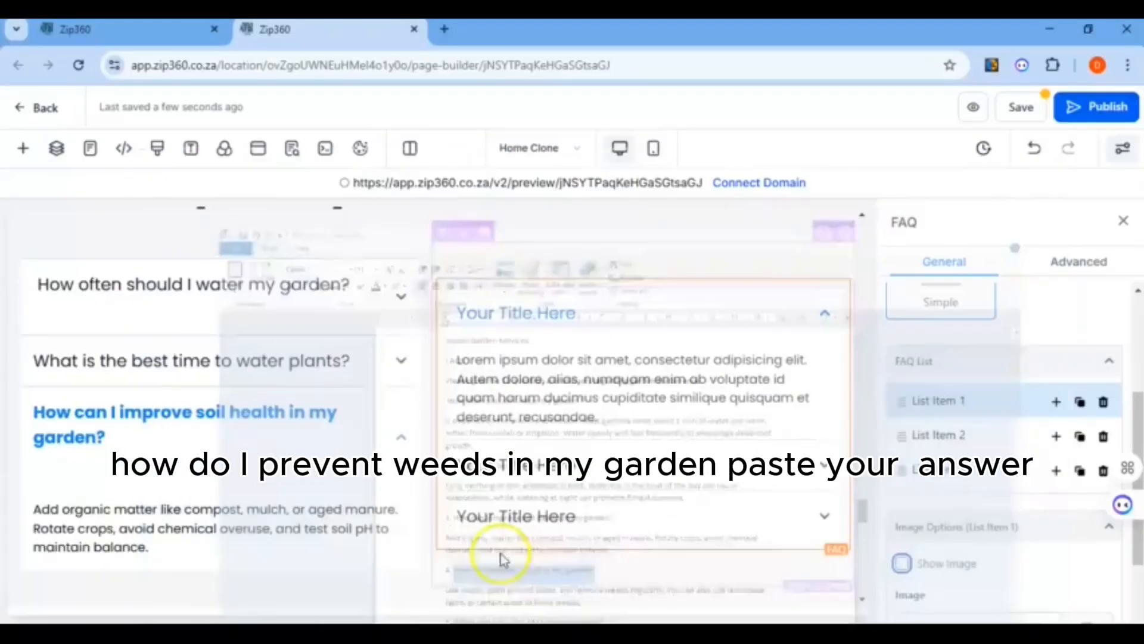
key(ctrl+v)
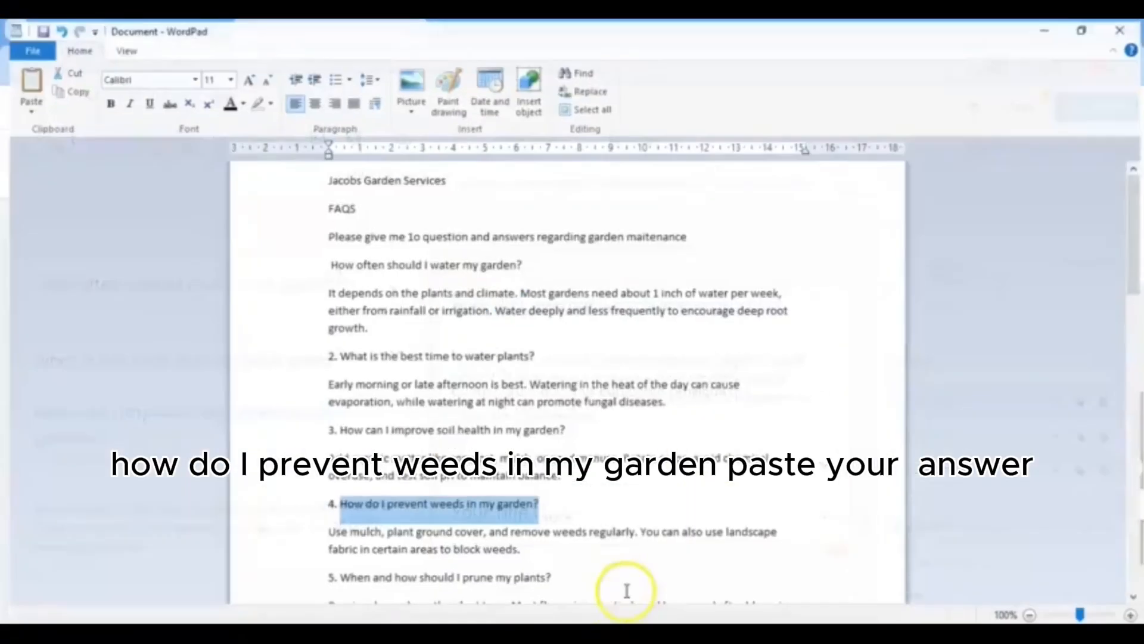
Replace the second FAQ's List Item 1 placeholder answer with the weed-prevention answer copied from the WordPad document
drag(534, 551, 430, 532)
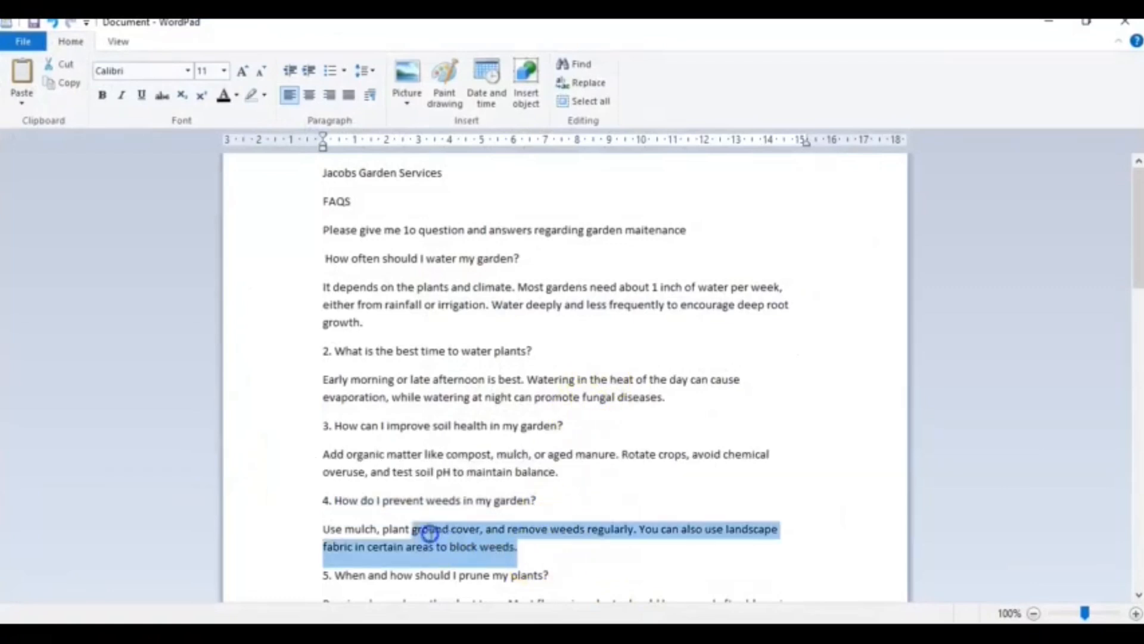
right_click(348, 528)
click(378, 459)
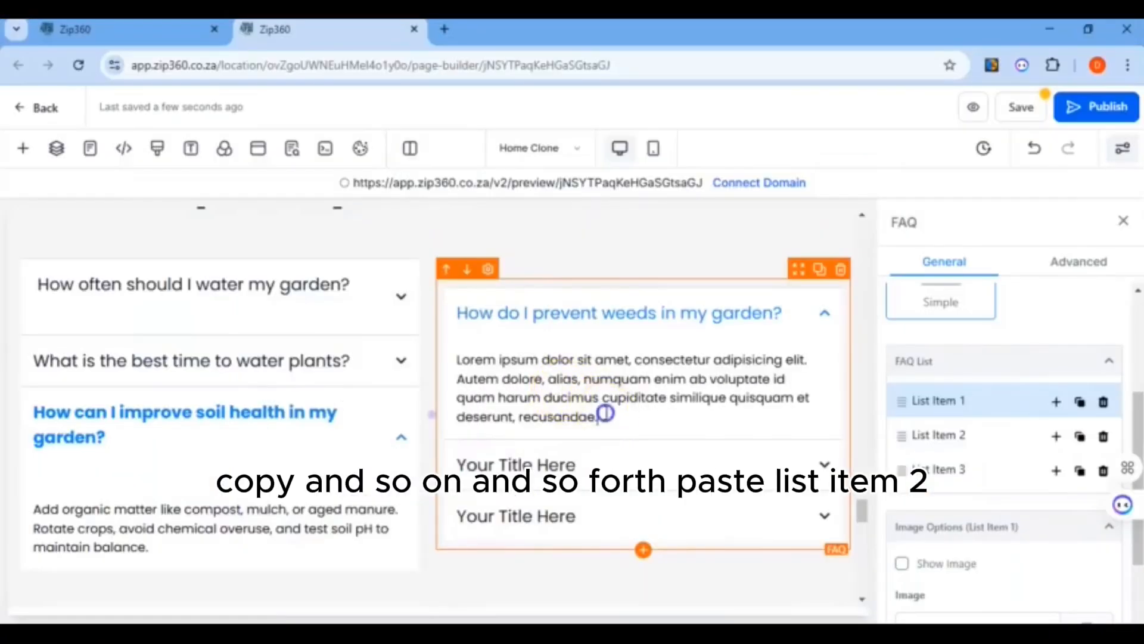
drag(606, 413, 455, 364)
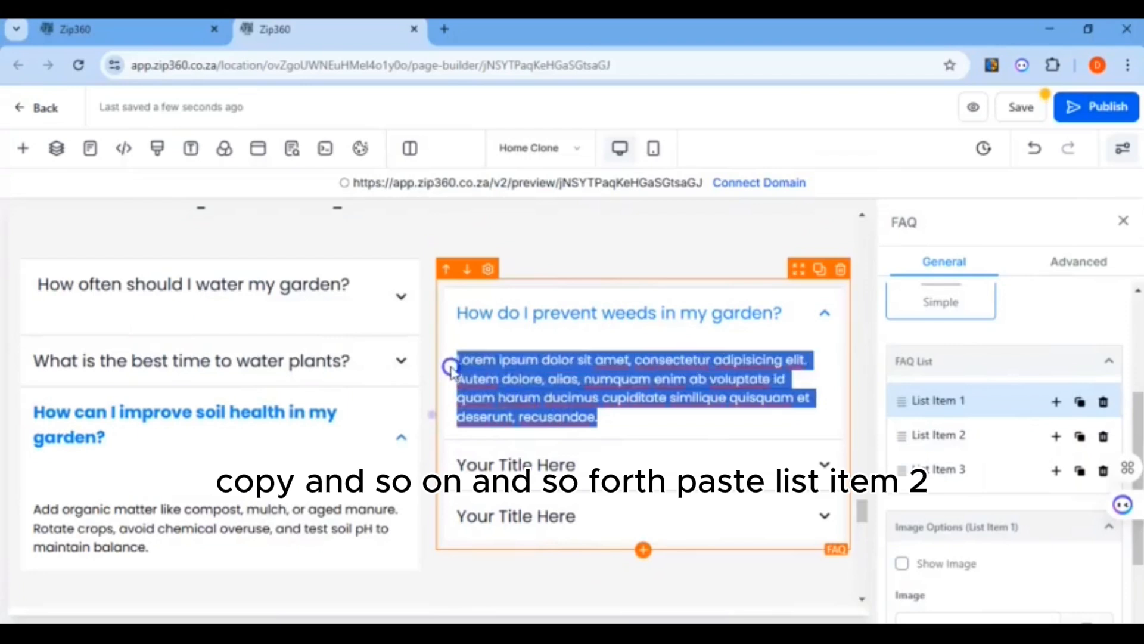
right_click(495, 378)
click(544, 238)
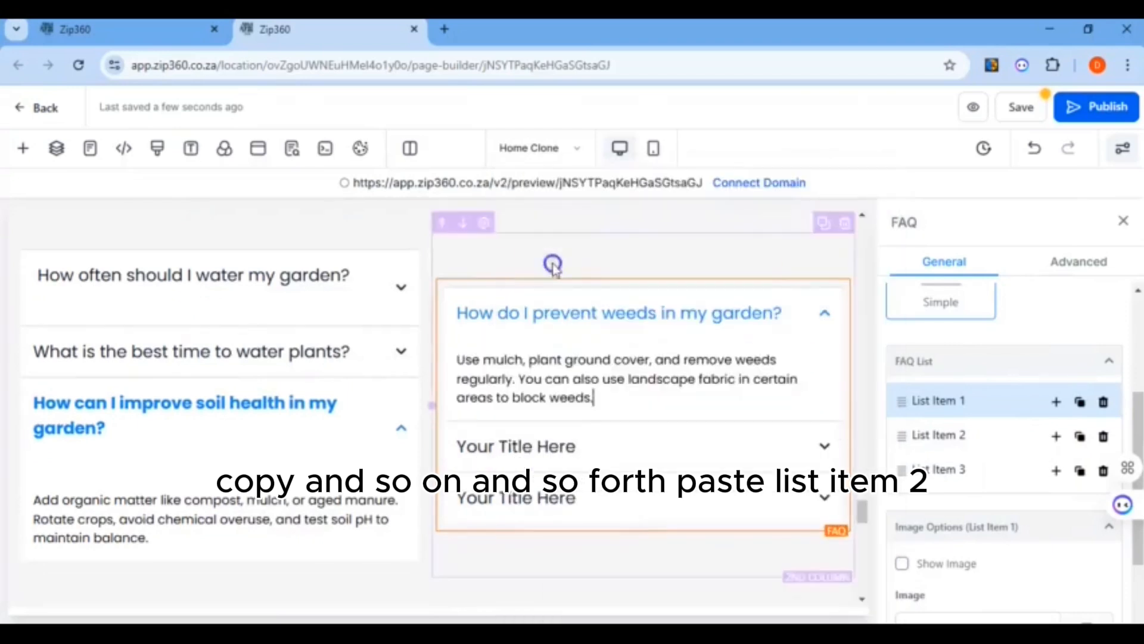
Hide the second FAQ's List Item 2 image and paste WordPad's "When and how should I prune my plants?" over its placeholder answer
click(620, 462)
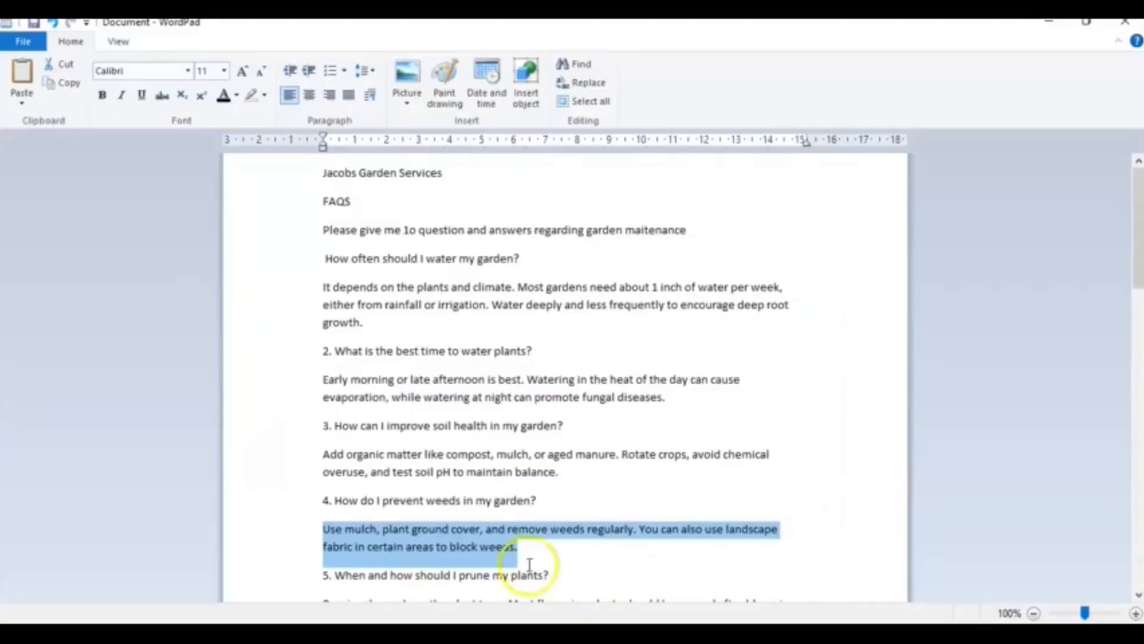
scroll(530, 563, down, 5)
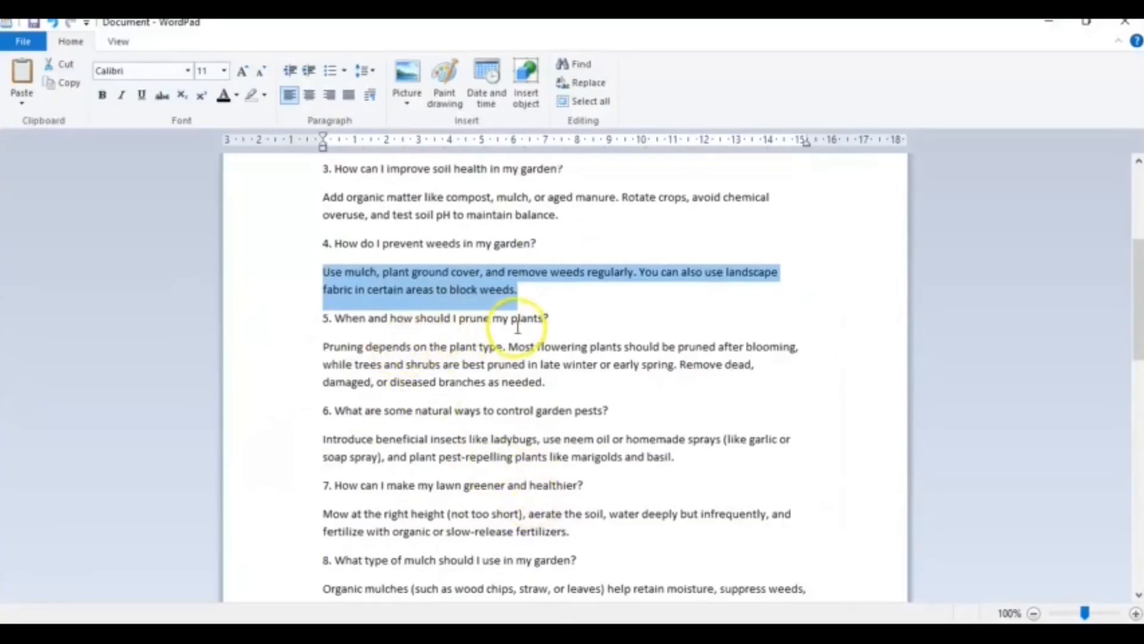
drag(551, 321, 373, 314)
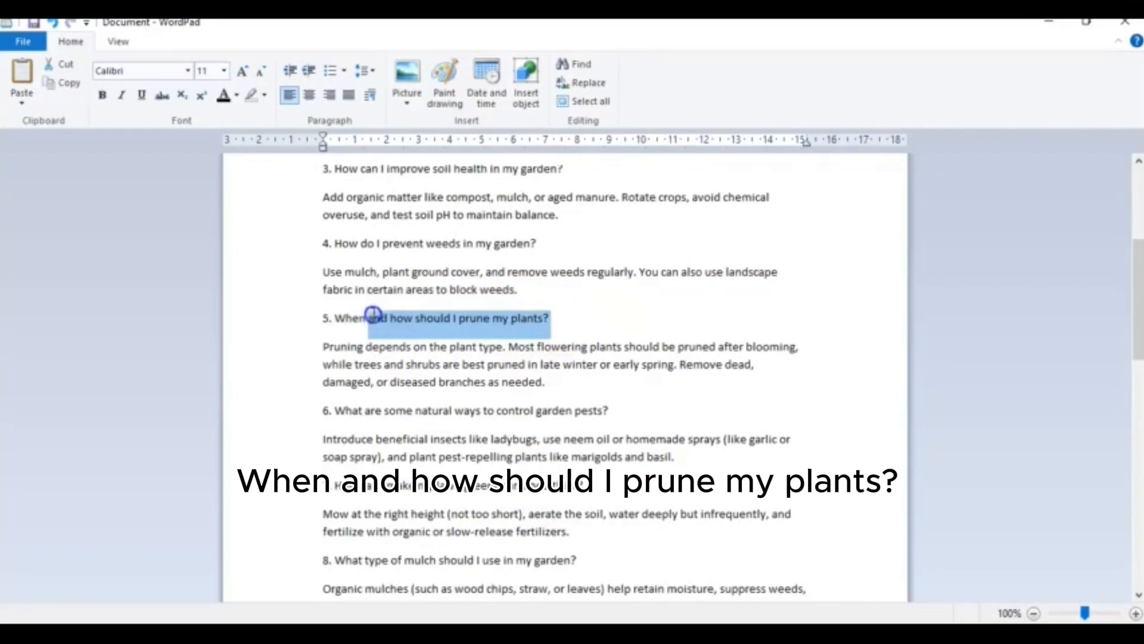
right_click(422, 328)
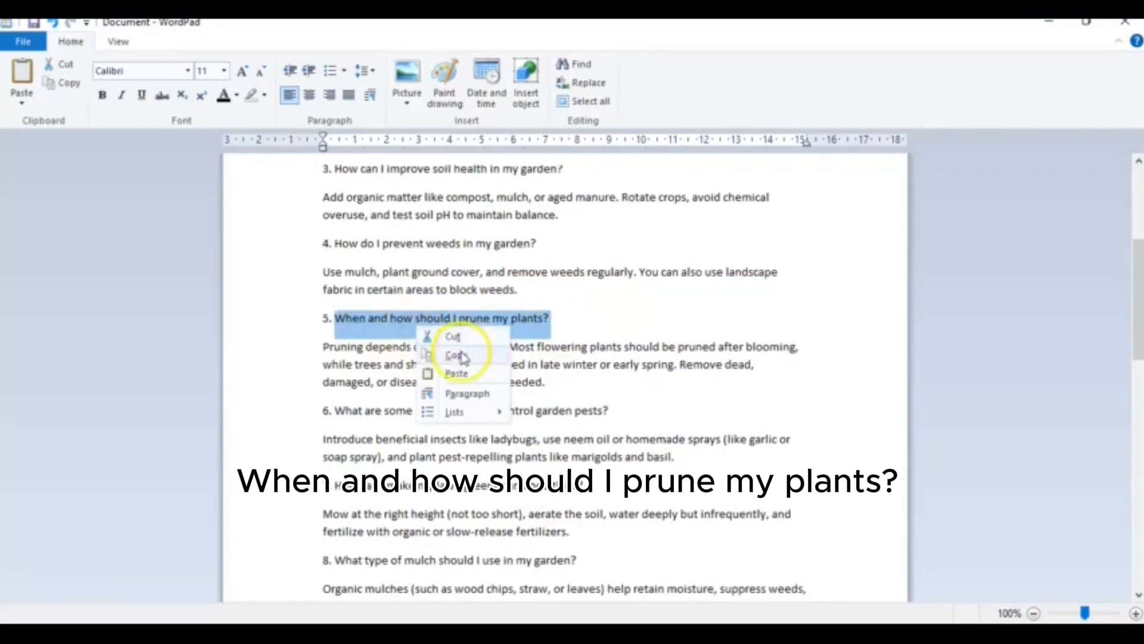
right_click(463, 327)
click(499, 357)
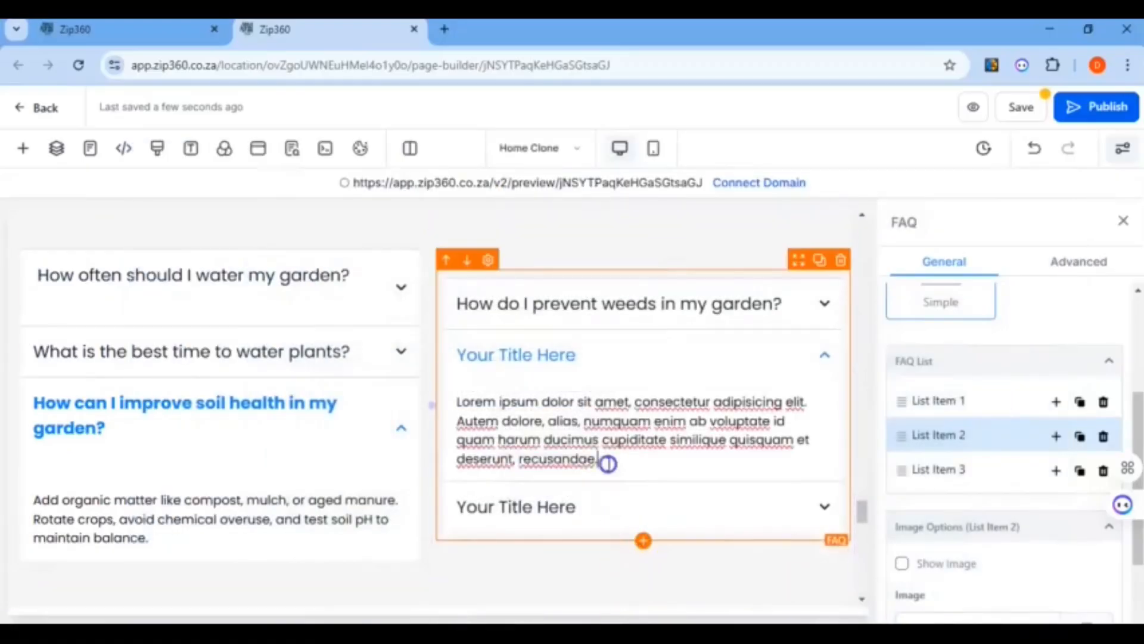
drag(598, 460, 451, 405)
right_click(482, 404)
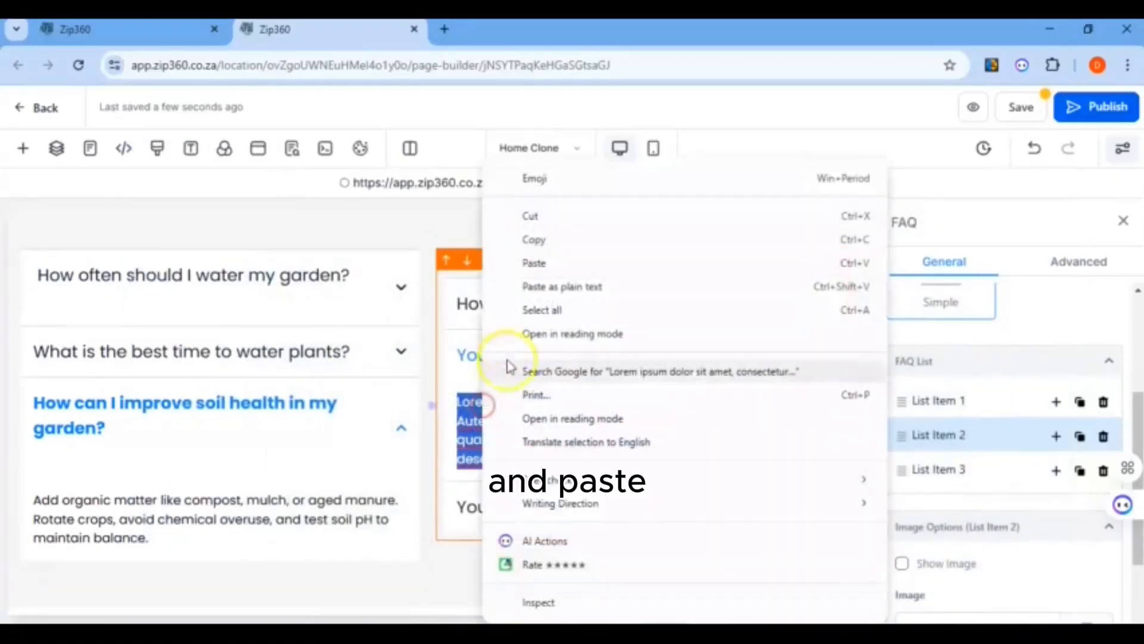
click(531, 261)
Replace the title of List Item 2 in the second FAQ with the copied question "When and how should I prune my plants?"
drag(582, 356, 526, 355)
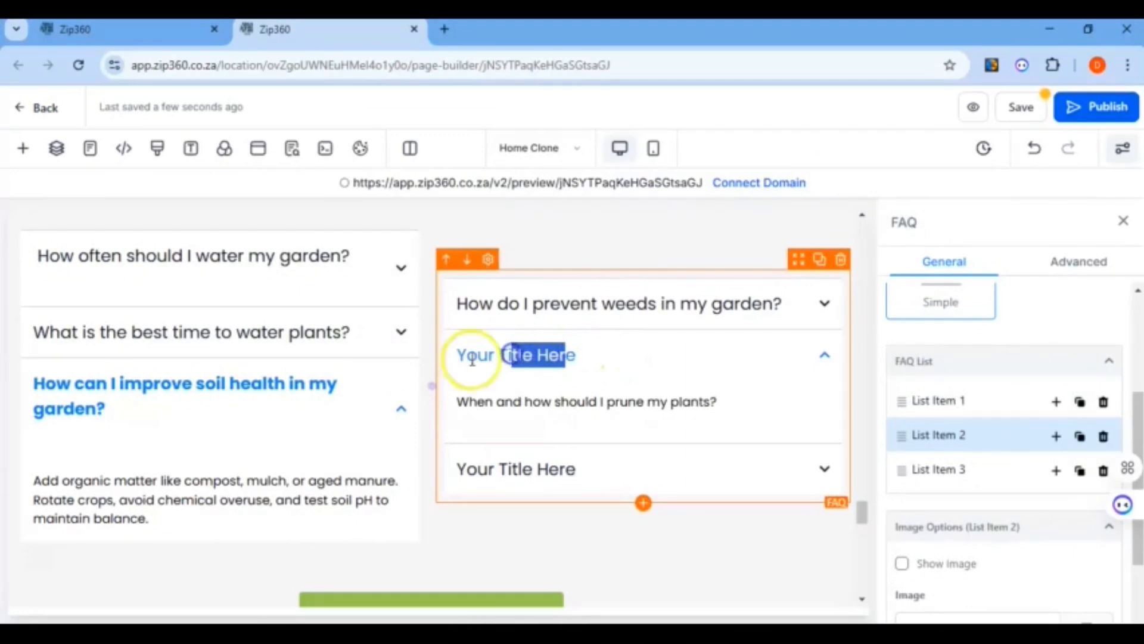
drag(457, 356, 562, 366)
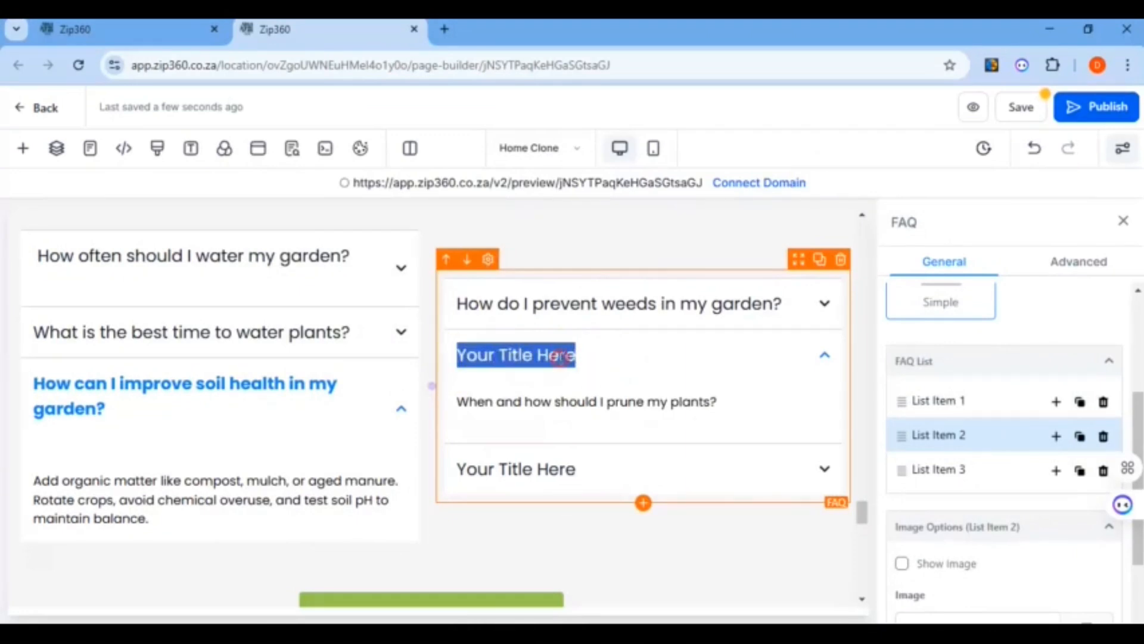
right_click(559, 356)
click(613, 258)
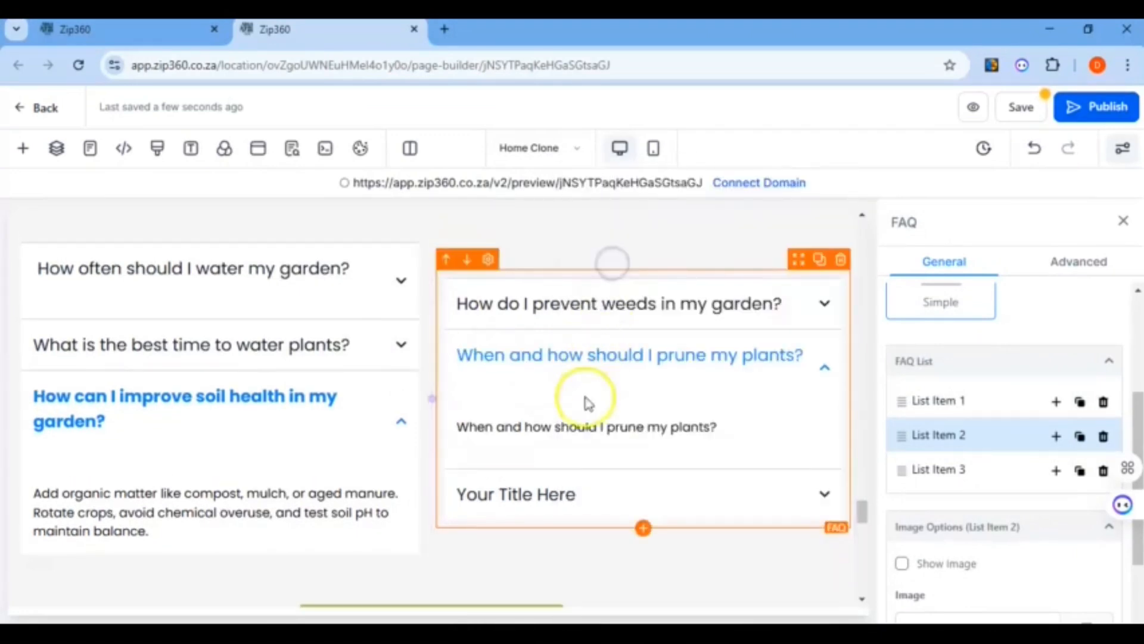
Replace the answer of List Item 2 in the second FAQ with the pruning answer copied from the WordPad document
key(alt+Tab)
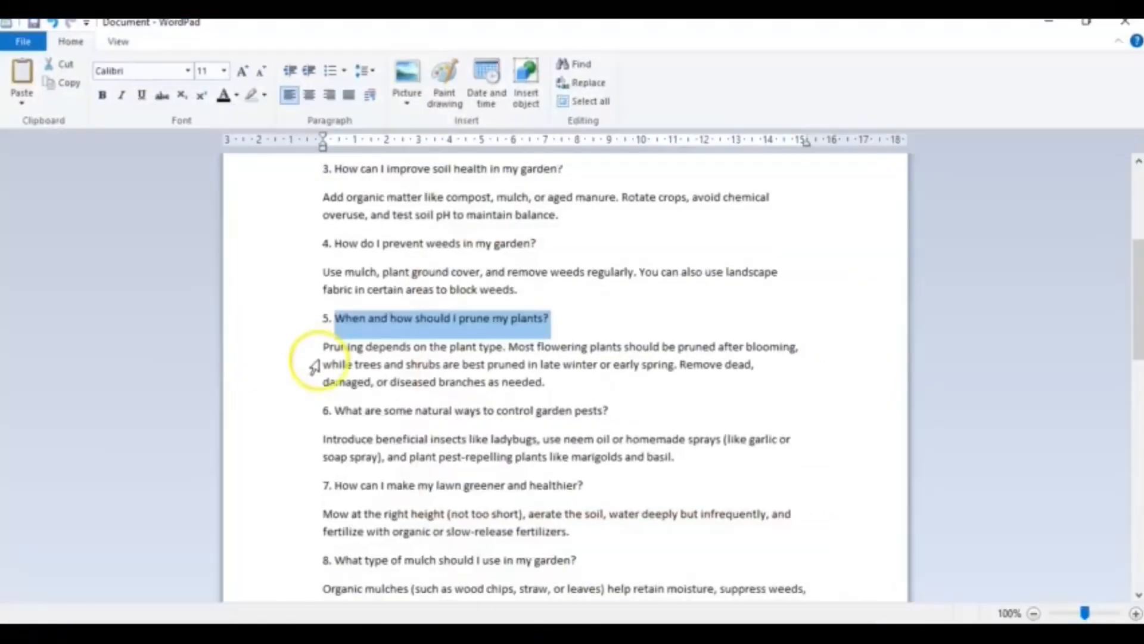
drag(312, 358, 327, 388)
right_click(370, 374)
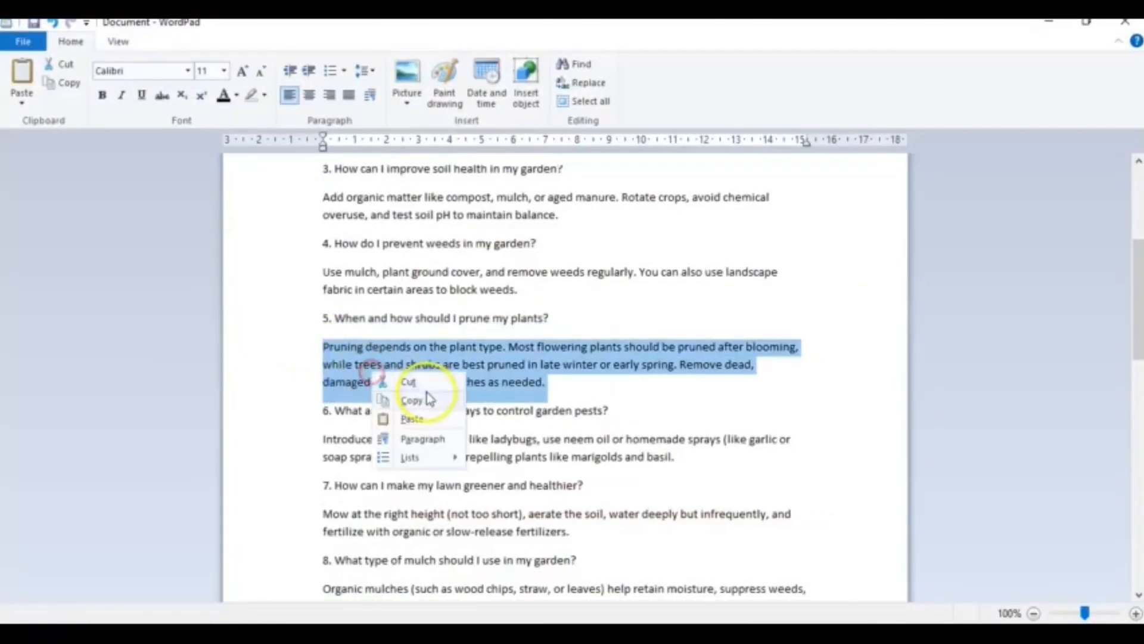
click(430, 403)
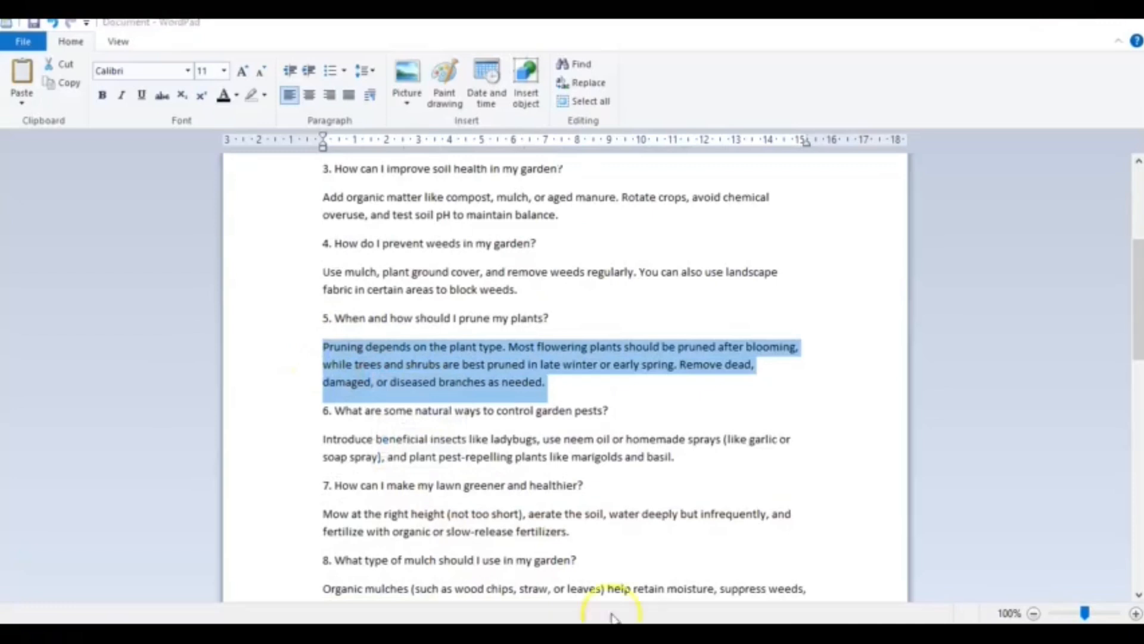
key(alt+Tab)
right_click(470, 427)
click(523, 263)
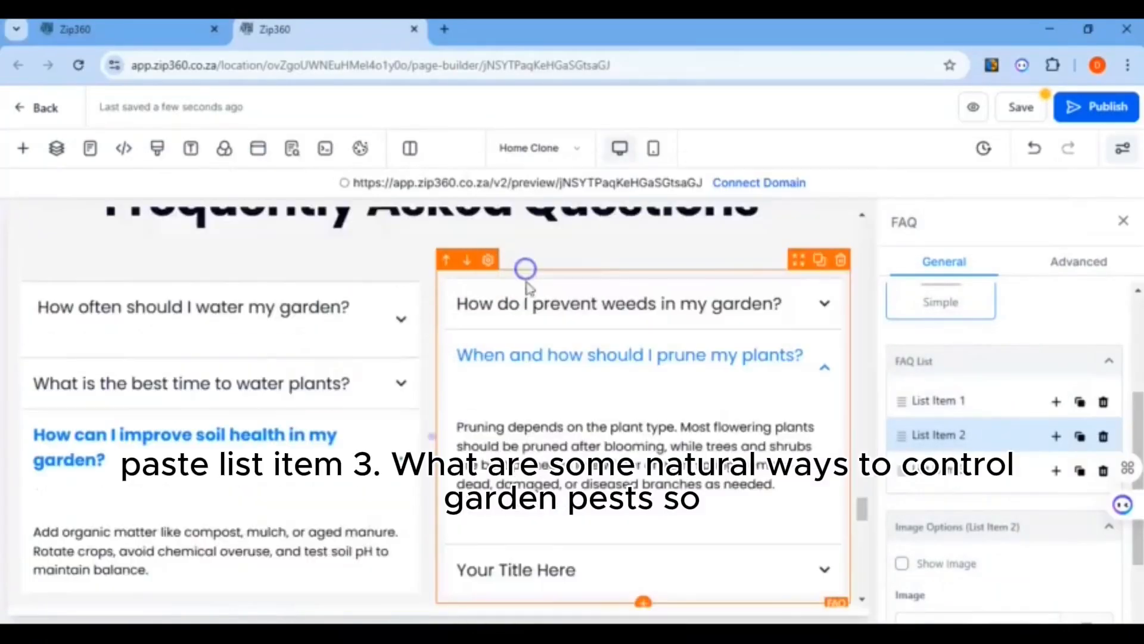
Replace the second FAQ's List Item 3 title with "What are some natural ways to control garden pests?" copied from the WordPad document
click(936, 480)
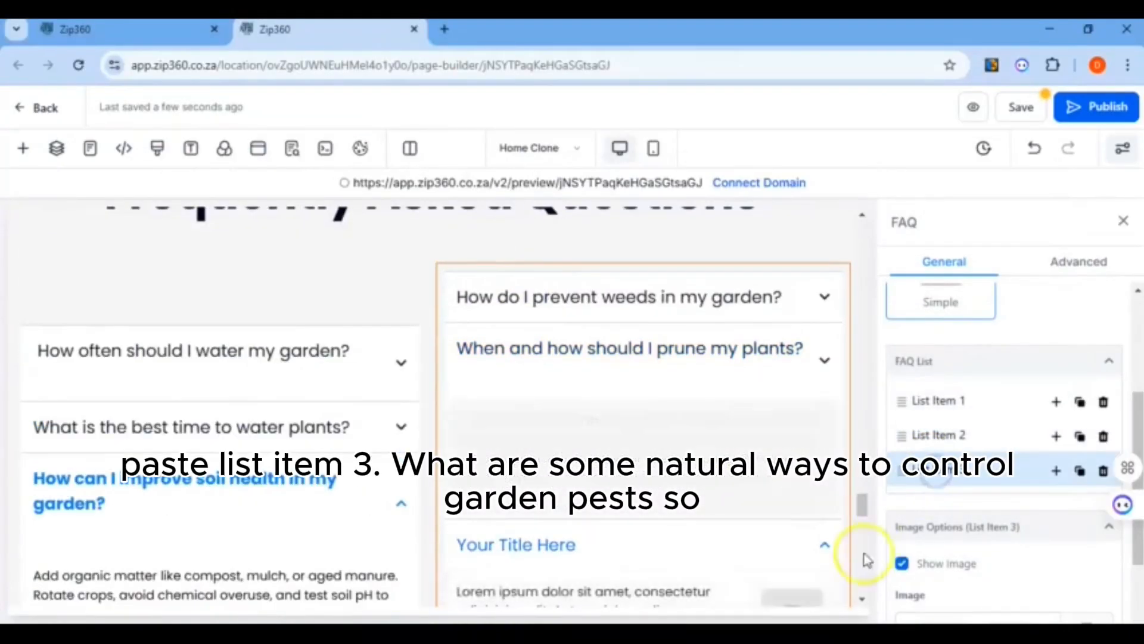
key(alt+Tab)
drag(609, 412, 376, 409)
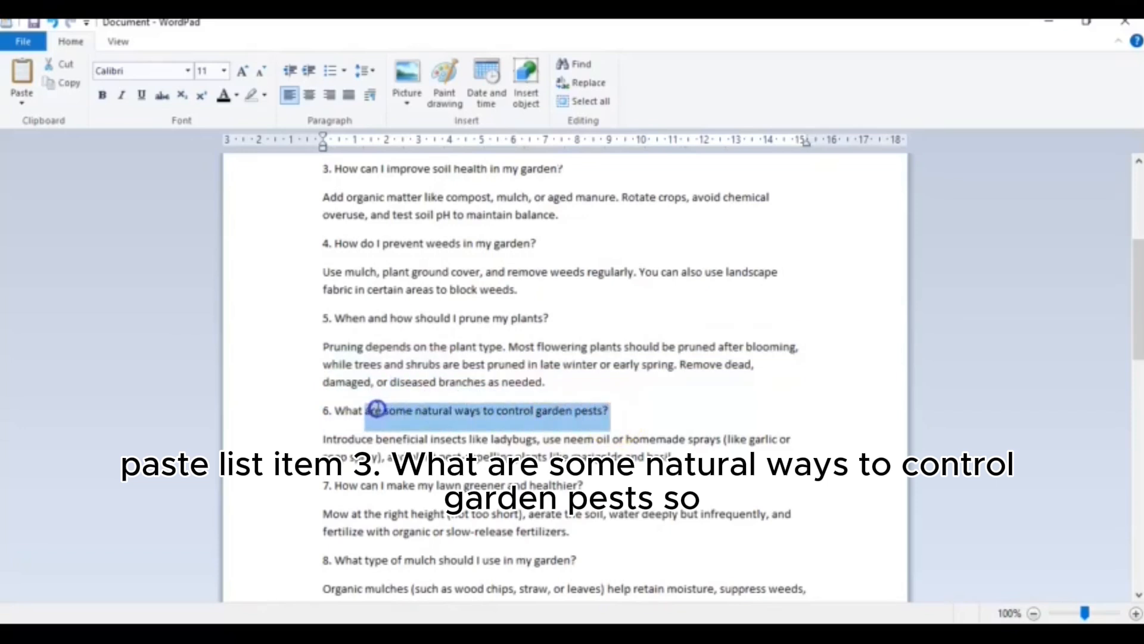
right_click(444, 417)
click(482, 441)
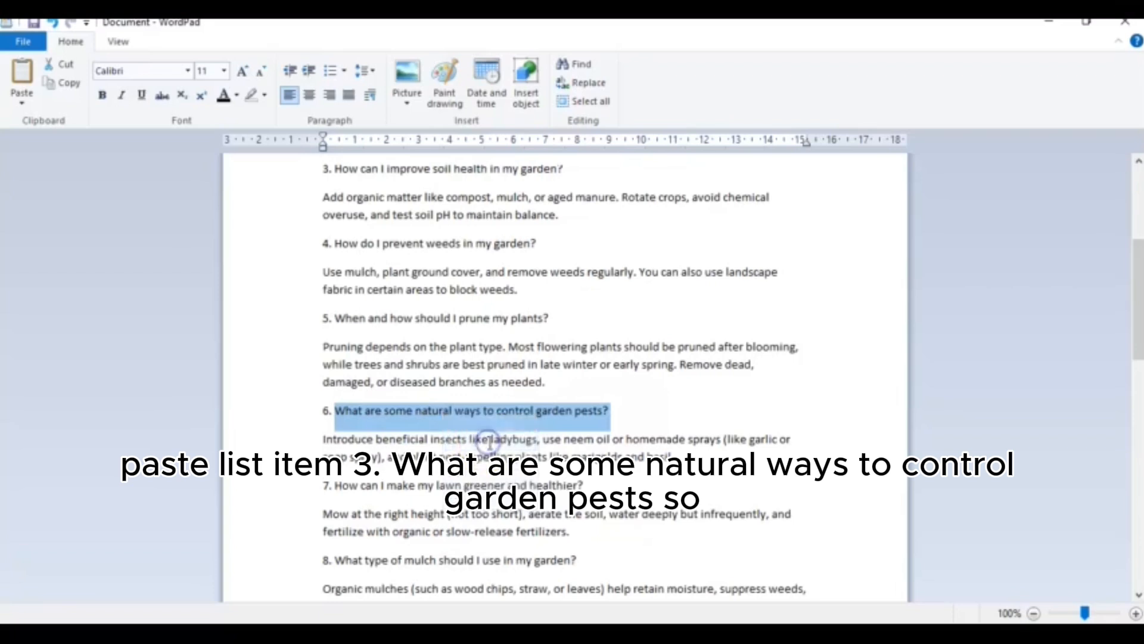
key(alt+Tab)
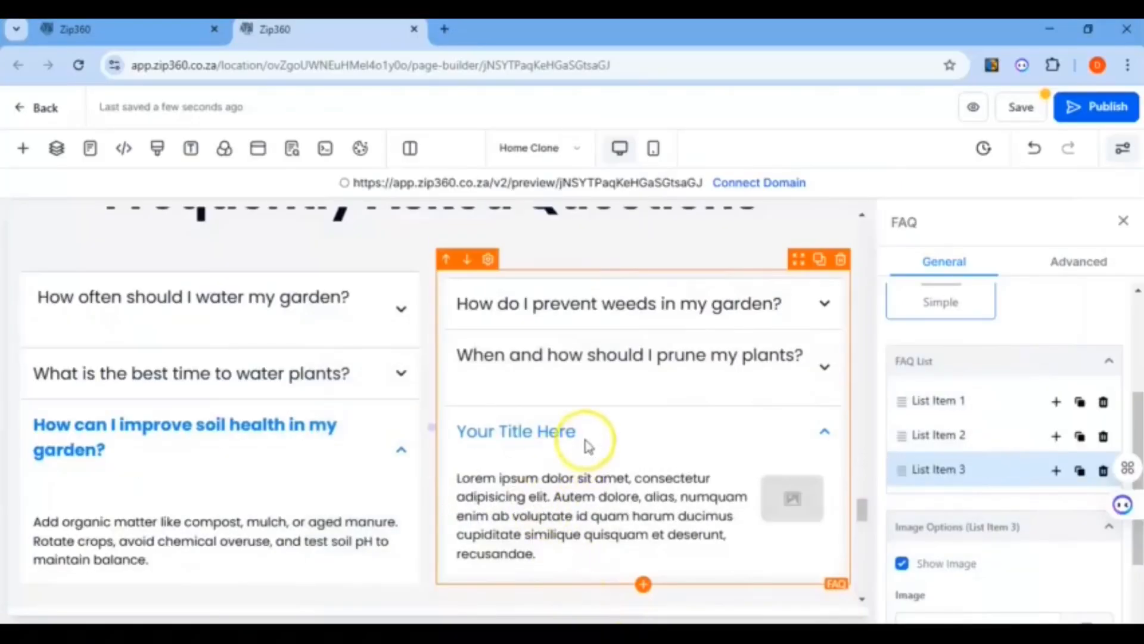
click(492, 431)
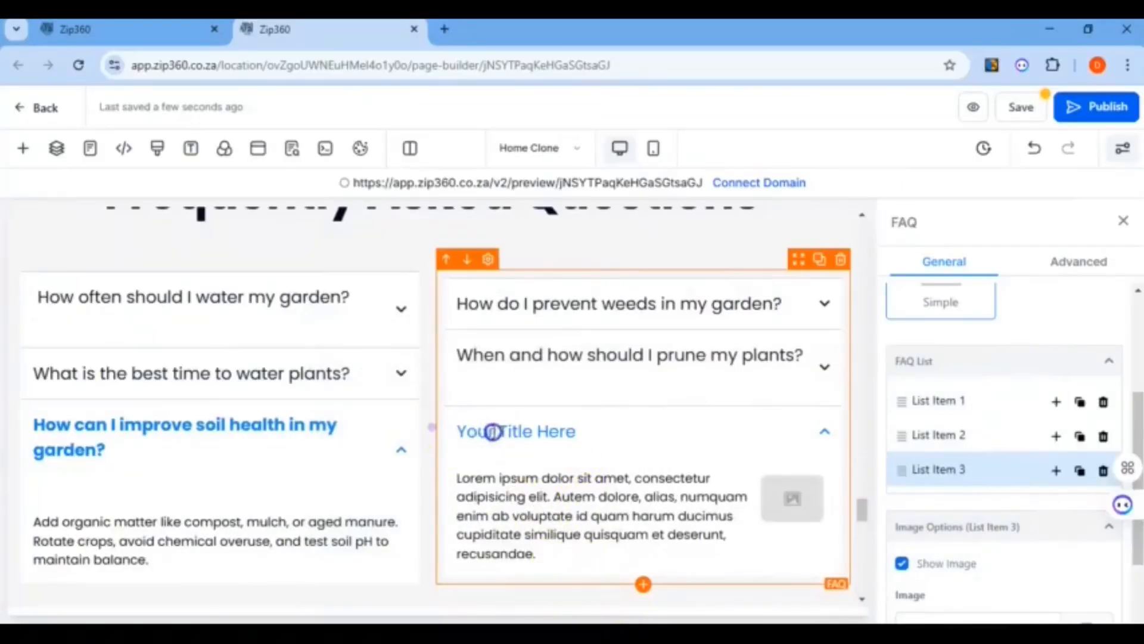
click(463, 431)
mouse_move(463, 432)
mouse_down()
mouse_move(538, 432)
mouse_move(442, 432)
mouse_up()
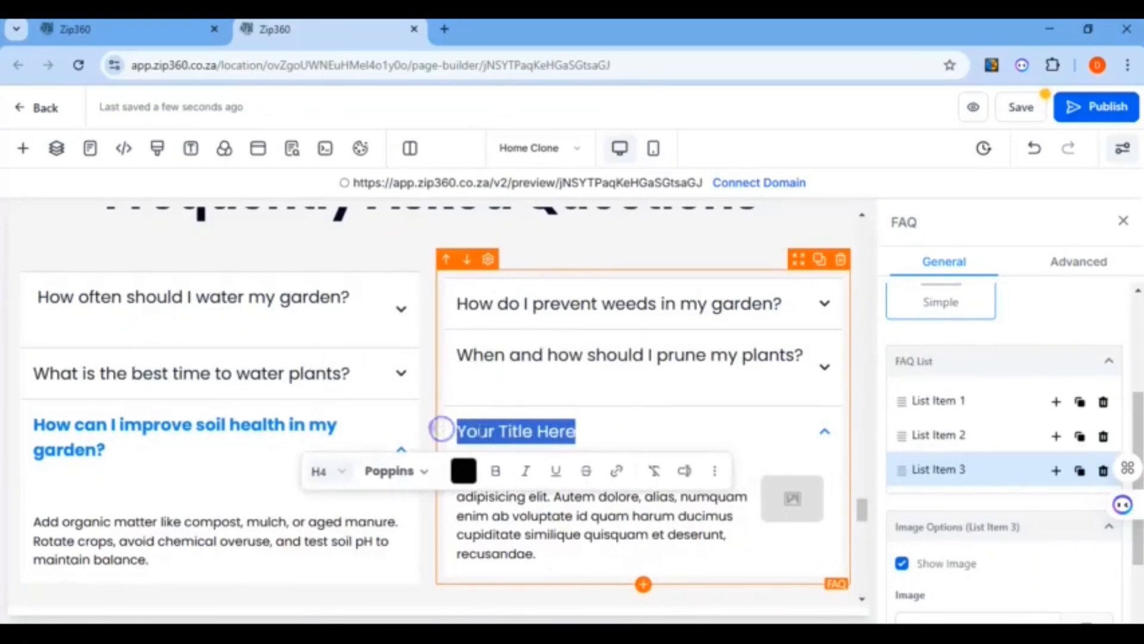
right_click(475, 431)
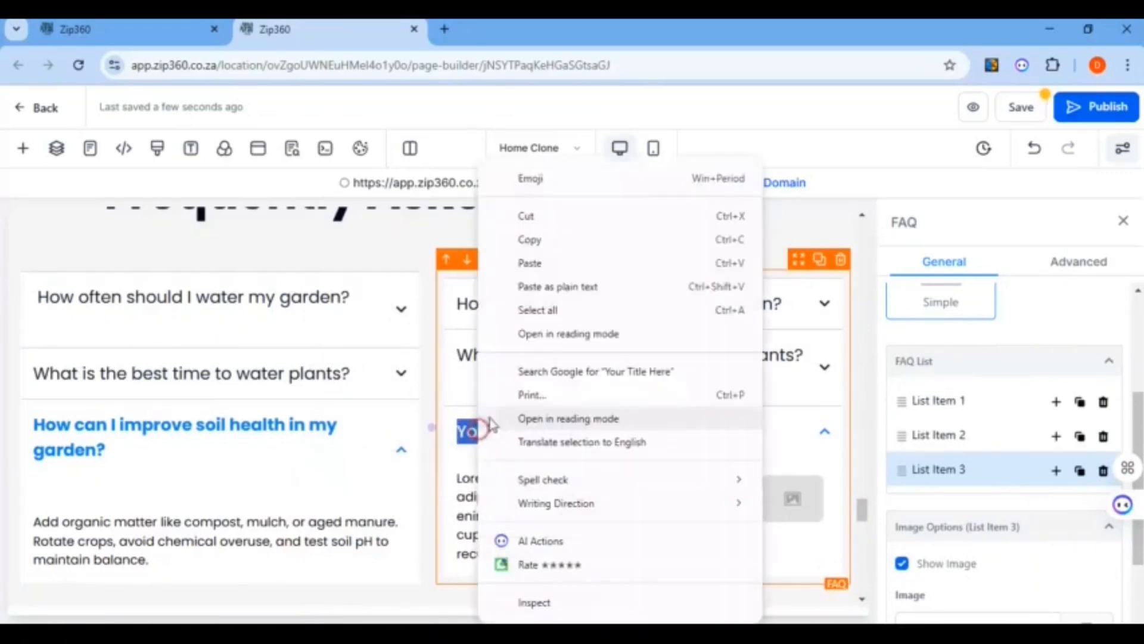
click(532, 262)
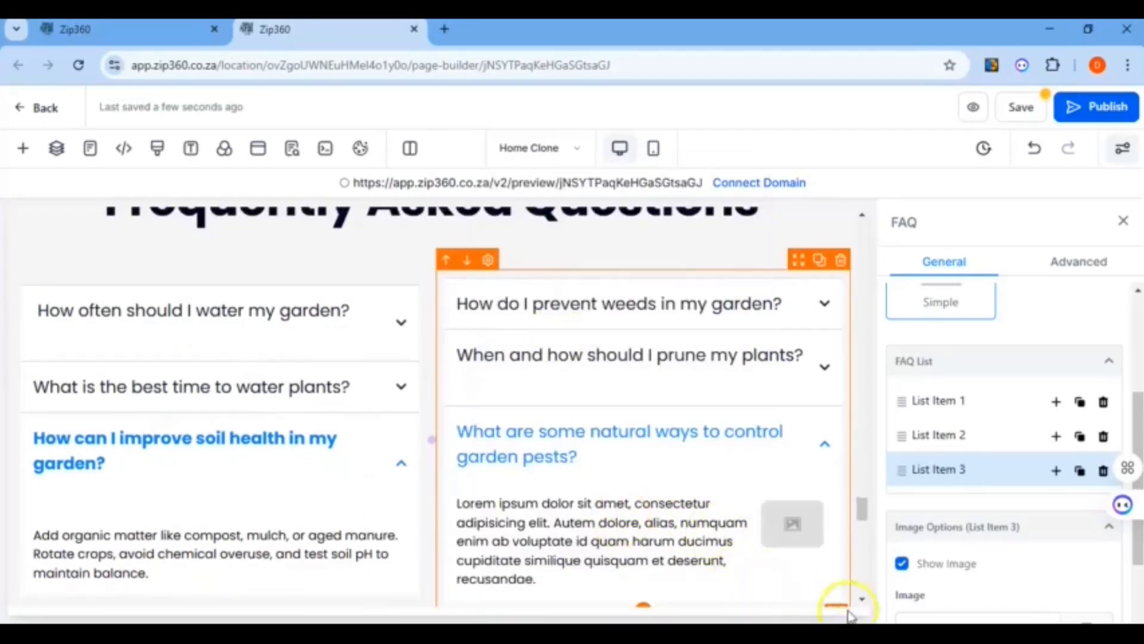
Hide the second FAQ's List Item 3 image and replace its placeholder answer with the garden pest answer copied from WordPad
click(903, 565)
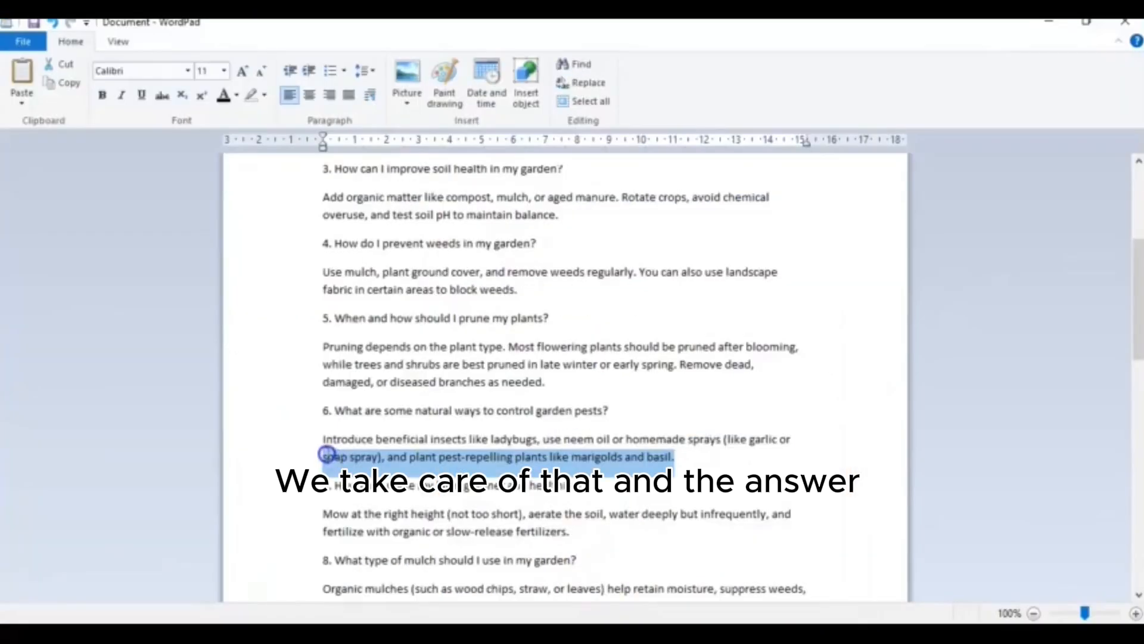
drag(333, 456, 298, 441)
right_click(349, 454)
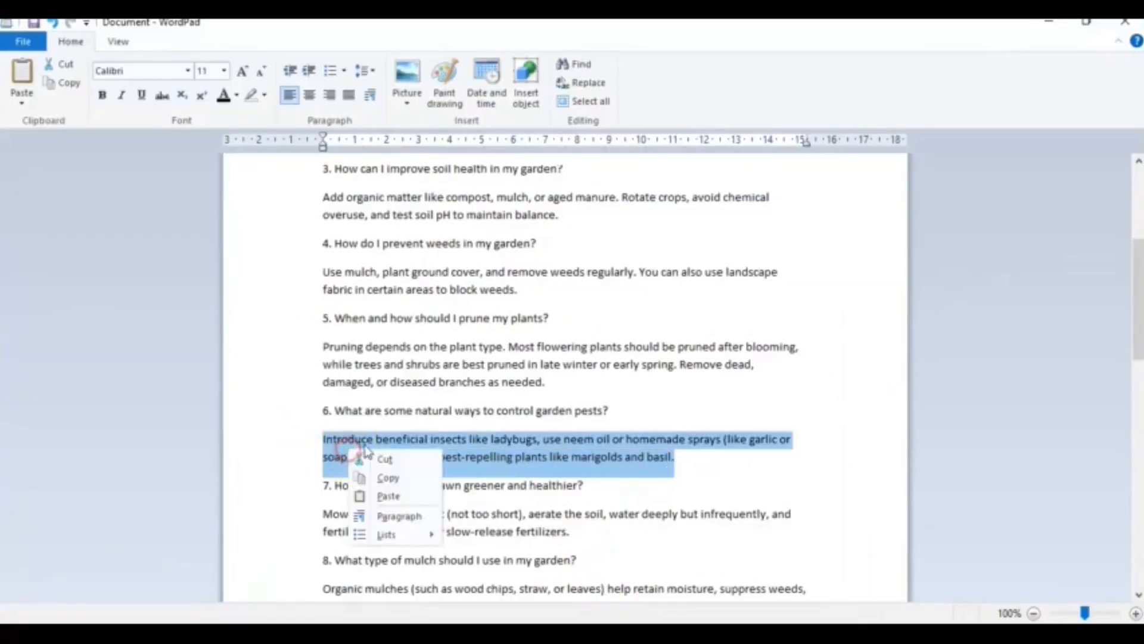
click(396, 478)
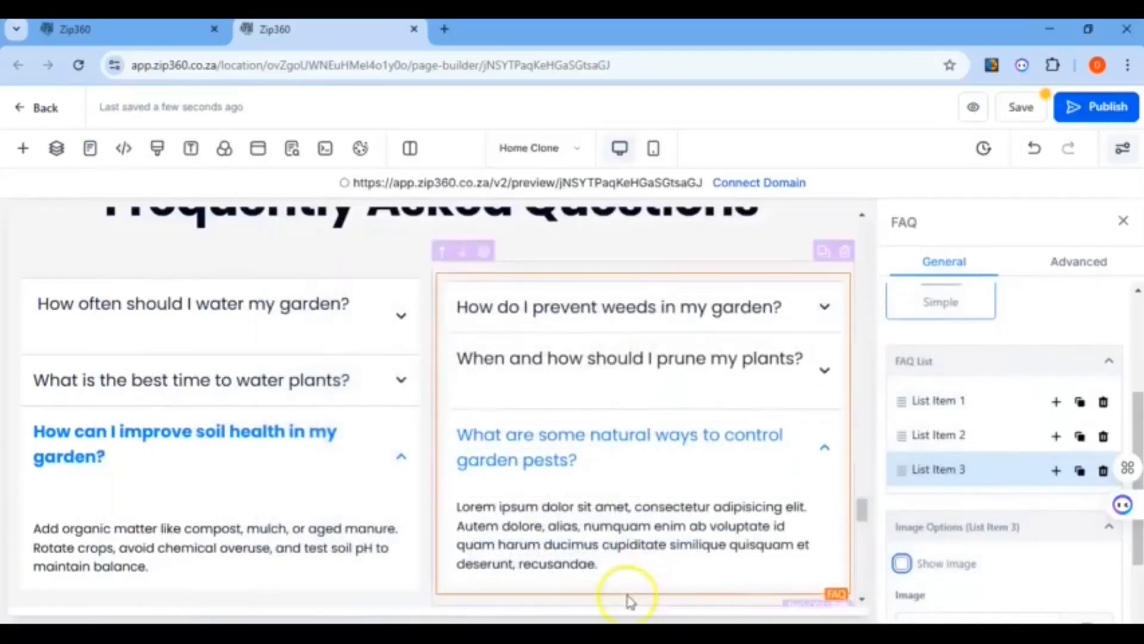
click(667, 539)
drag(629, 561, 454, 517)
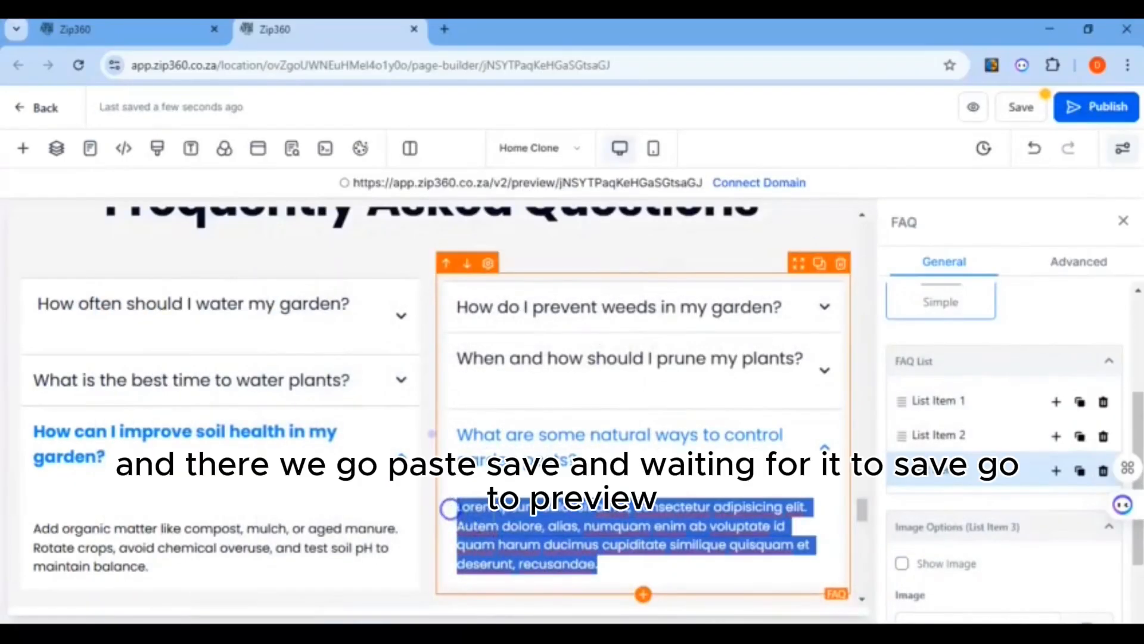
key(ctrl+v)
Save the page and open its preview at the Frequently Asked Questions section
click(1021, 107)
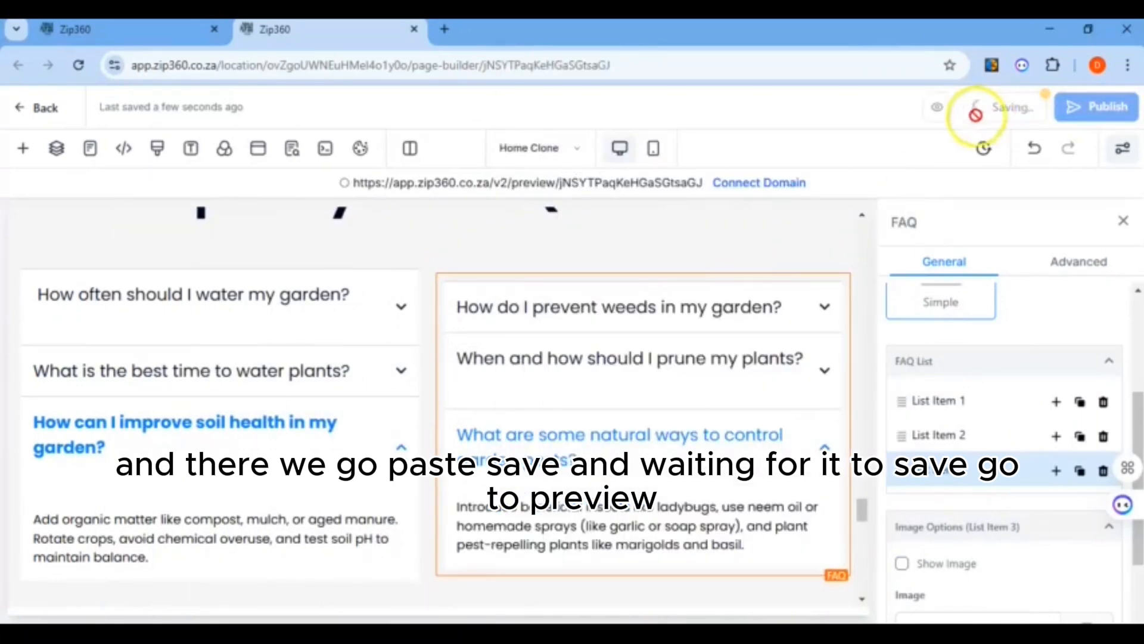
click(937, 107)
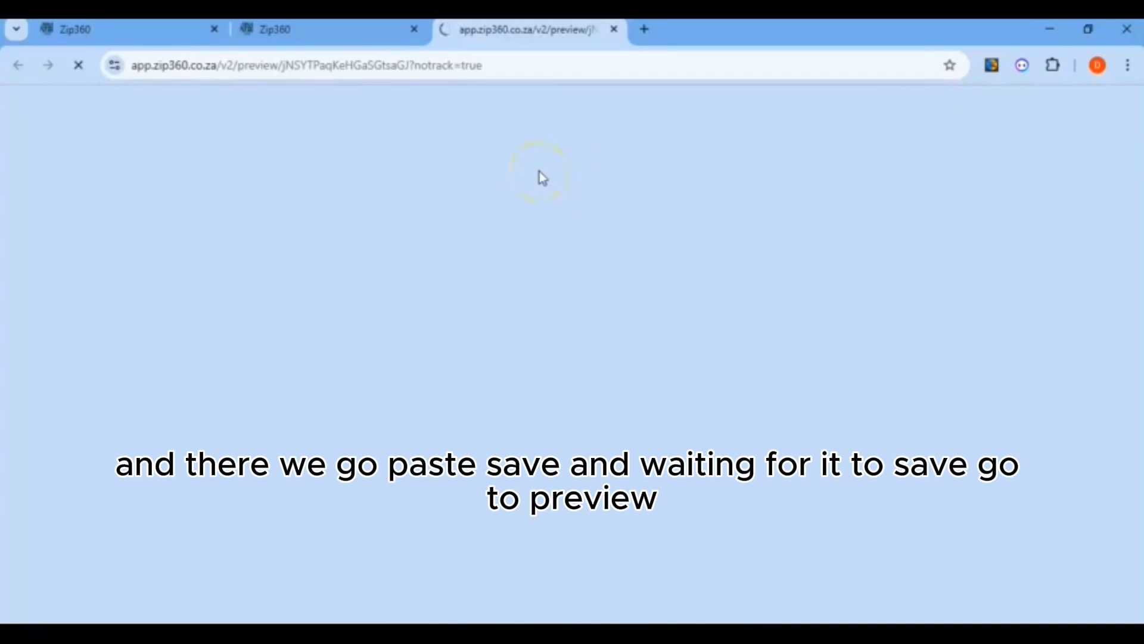
scroll(566, 221, down, 8)
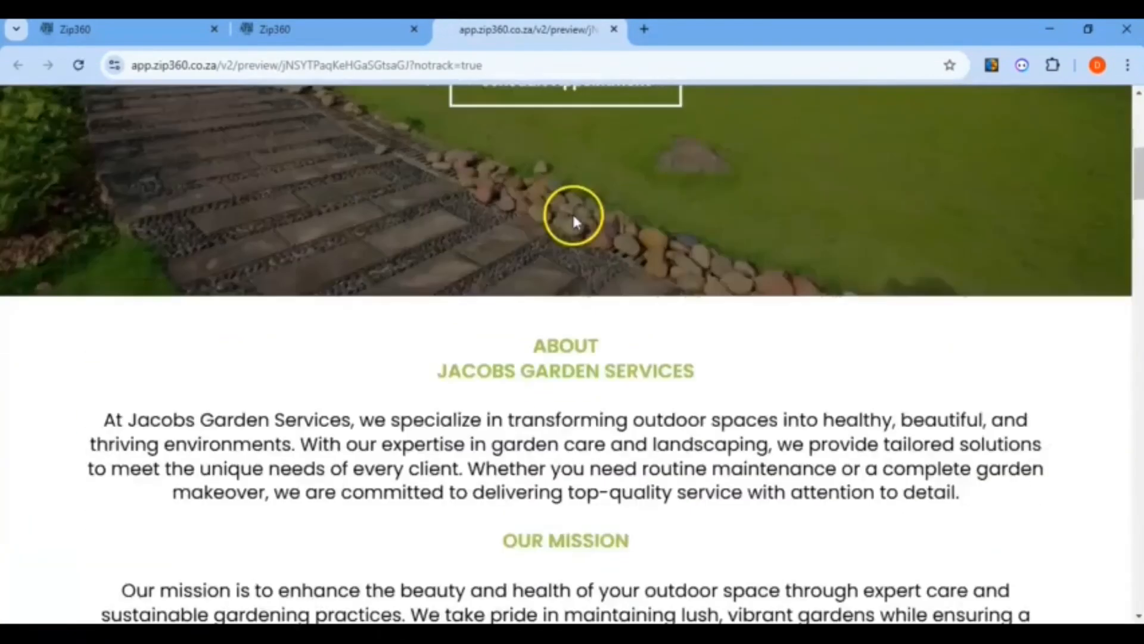
scroll(569, 218, down, 20)
scroll(576, 224, down, 20)
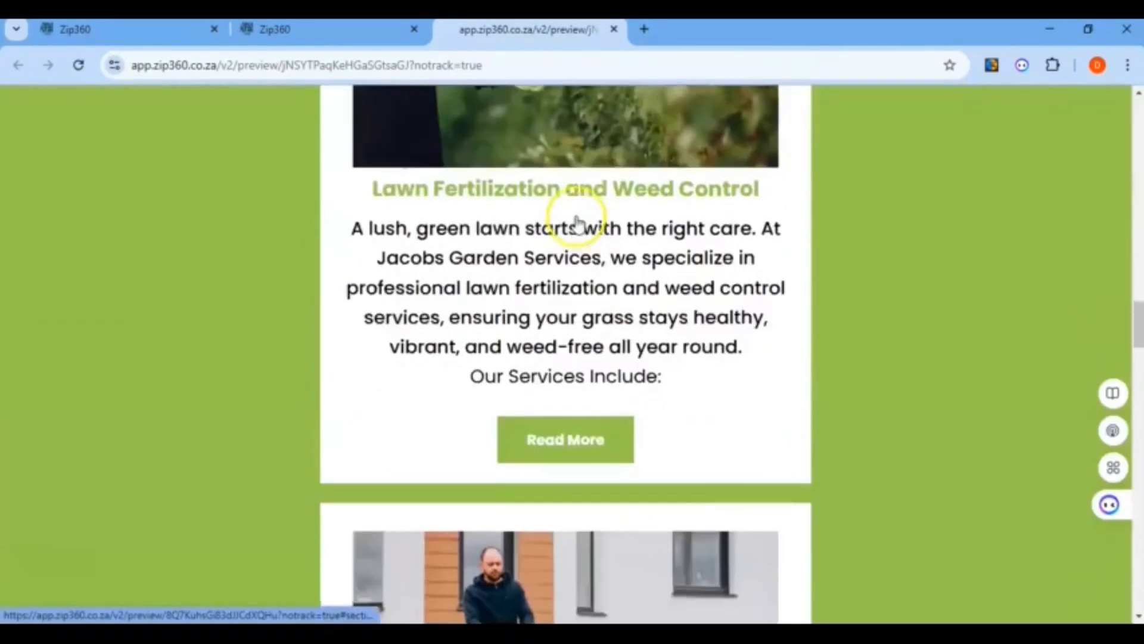
scroll(581, 224, down, 6)
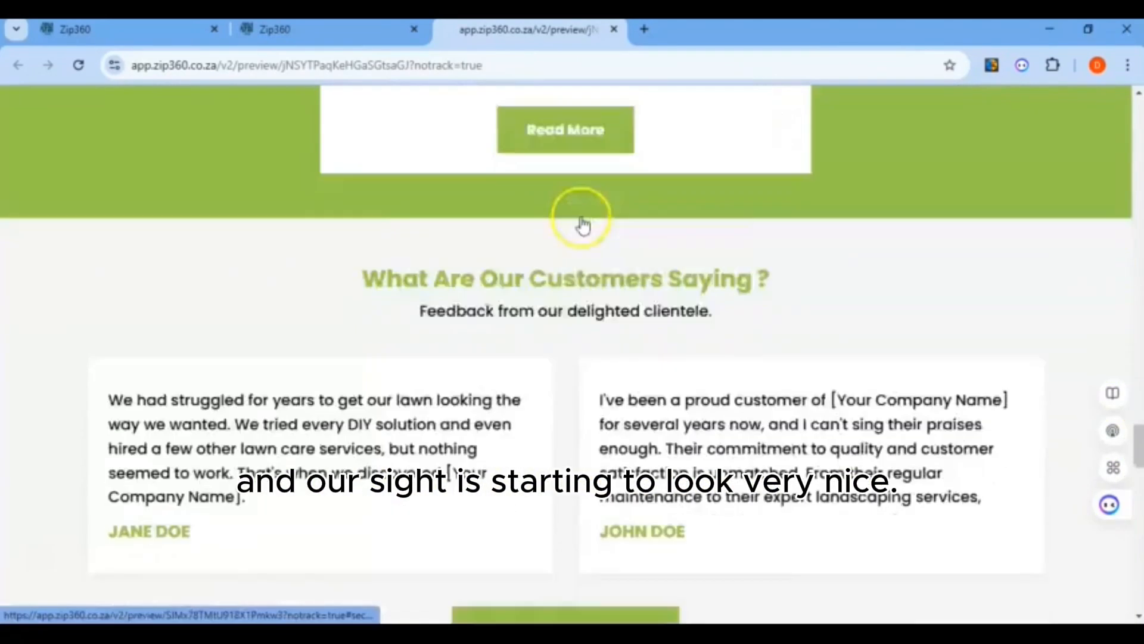
scroll(583, 224, up, 4)
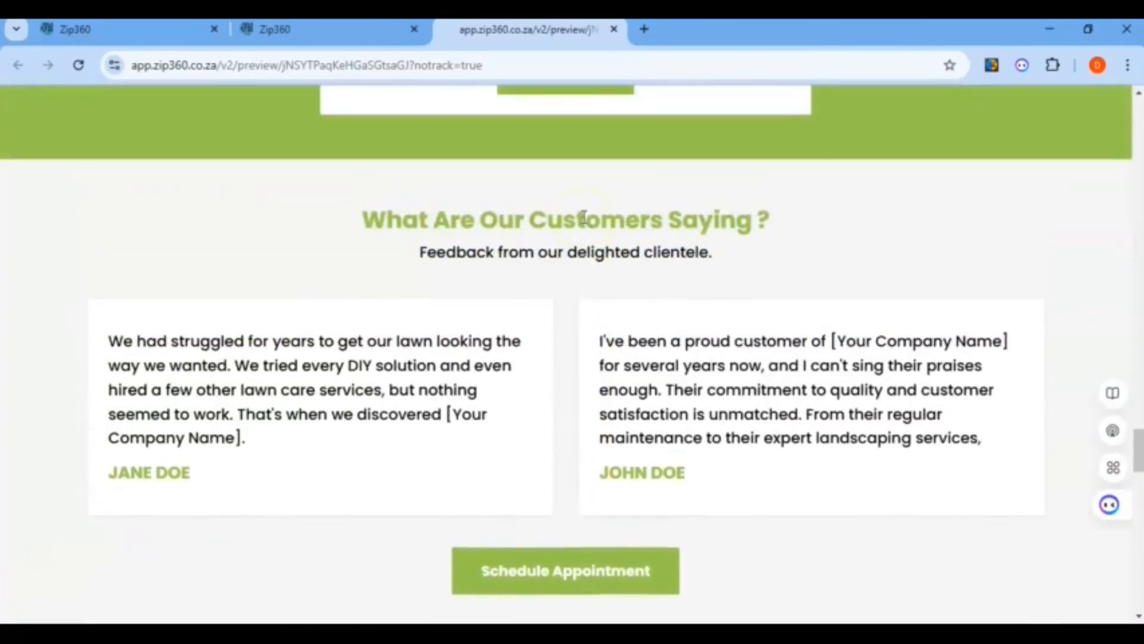
scroll(583, 218, down, 10)
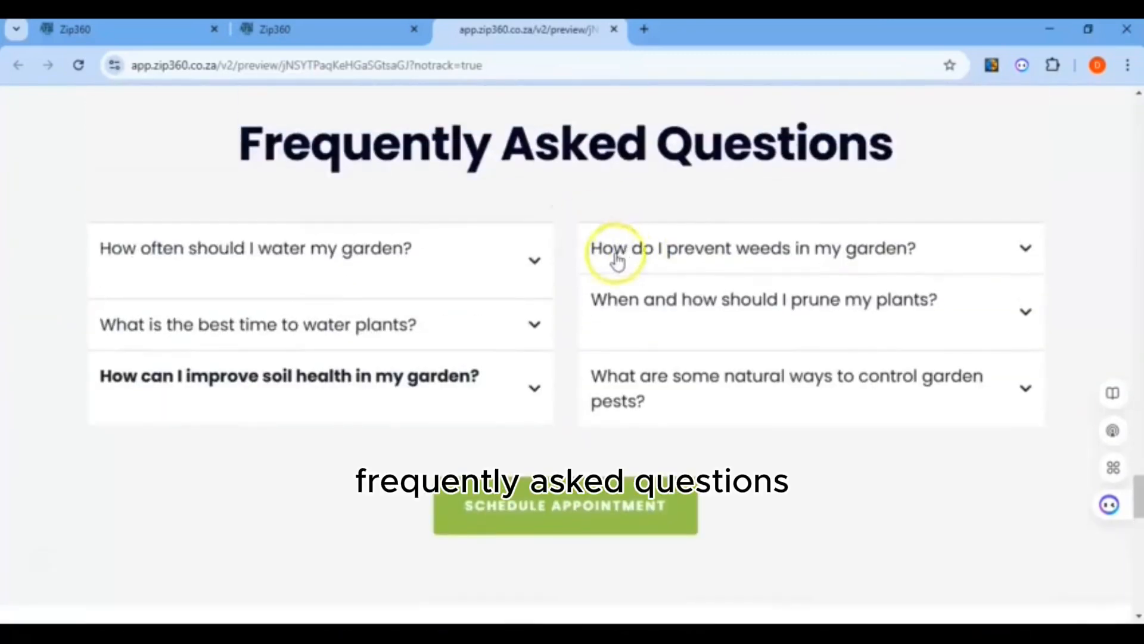
Expand all six questions in the previewed FAQ section and check their answers
click(536, 261)
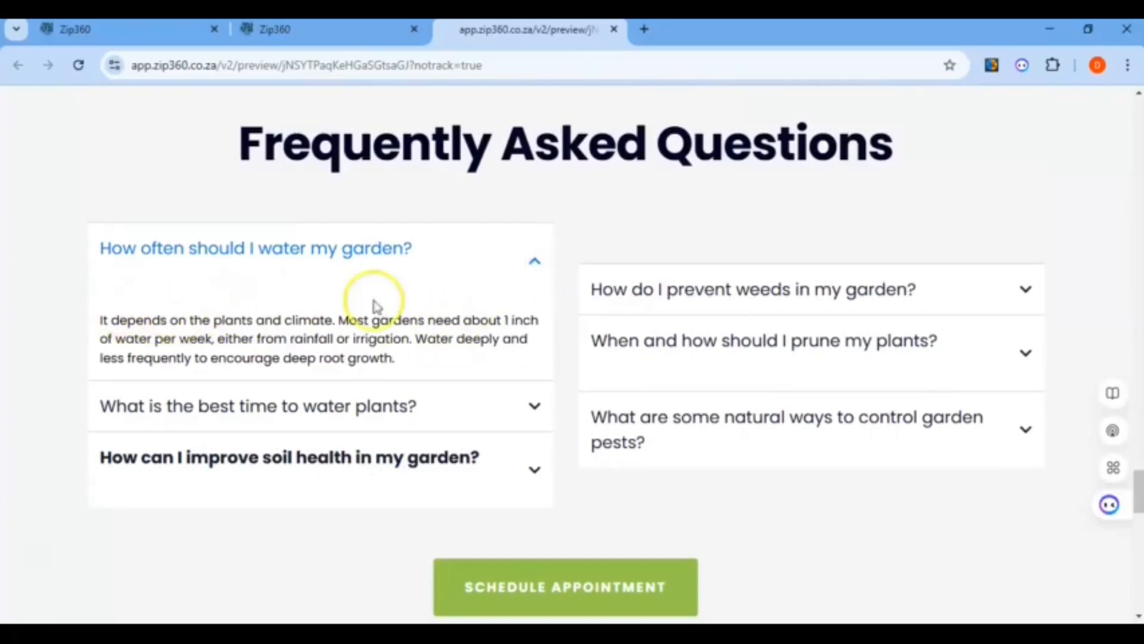
click(532, 407)
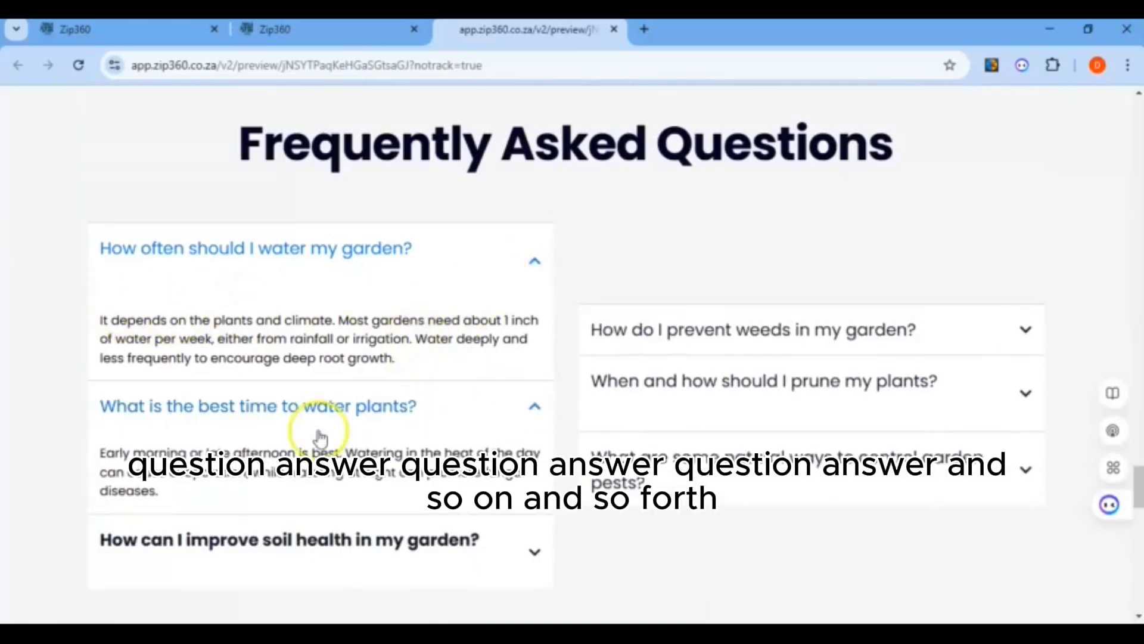
click(506, 549)
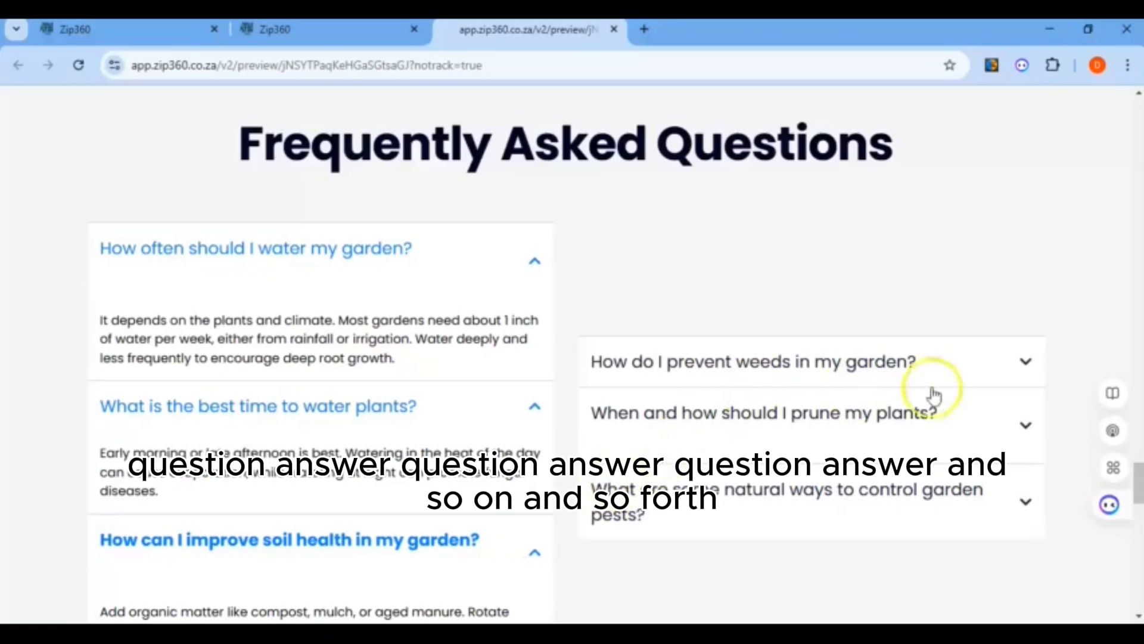
click(1026, 364)
click(1024, 457)
click(1021, 592)
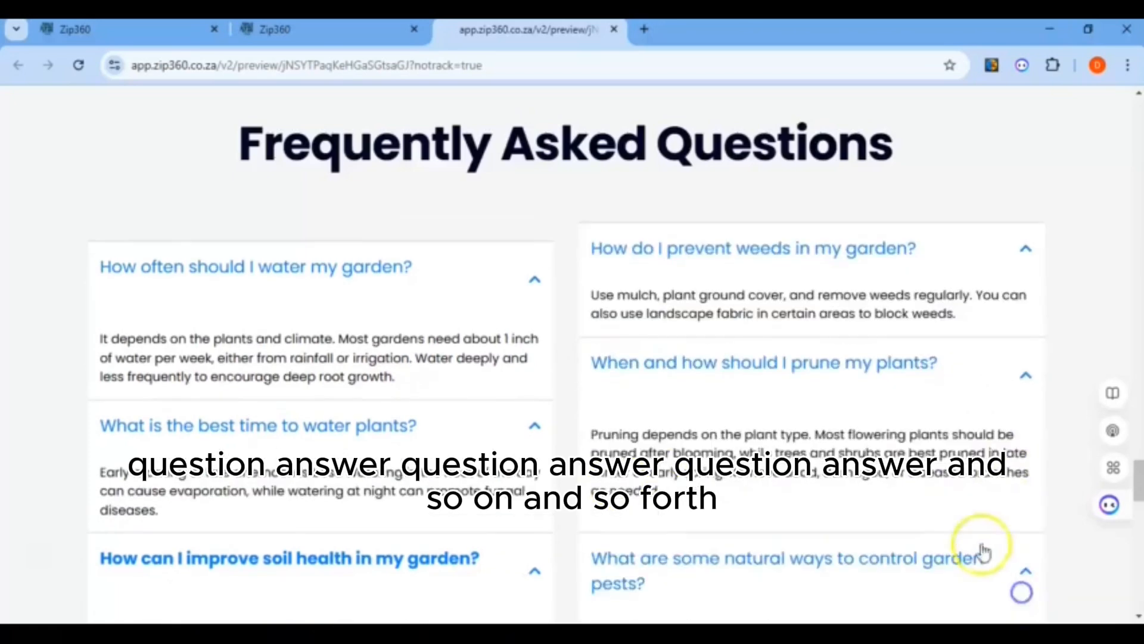
scroll(978, 544, down, 2)
scroll(952, 501, down, 2)
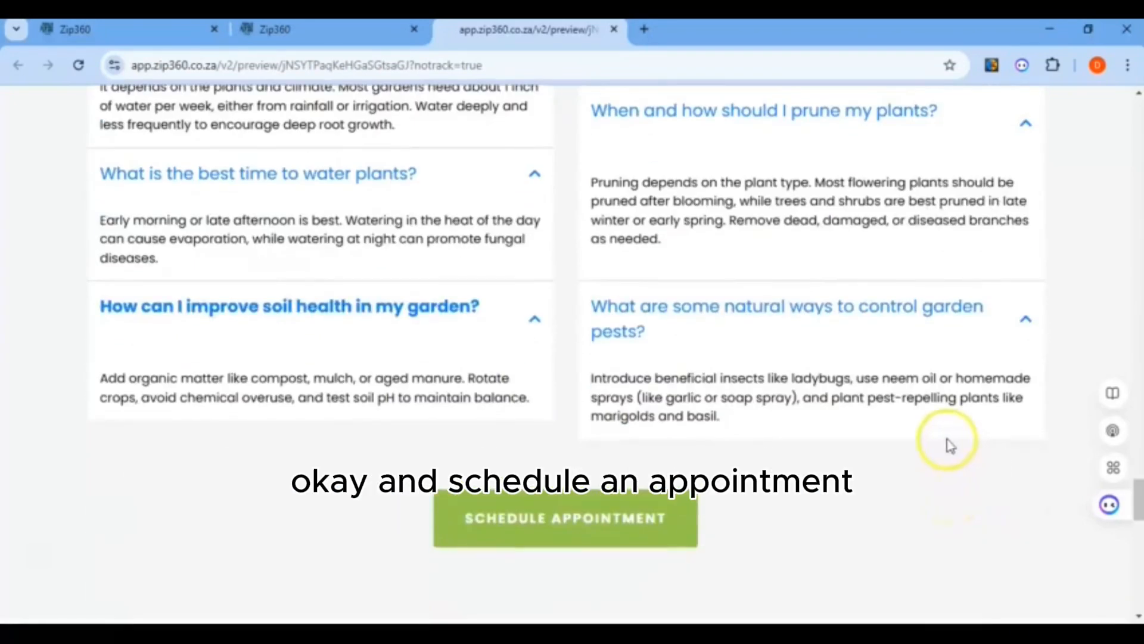
Check the form behind the Schedule Appointment button below the previewed FAQs and close the preview
click(544, 512)
scroll(414, 409, down, 6)
scroll(414, 408, up, 6)
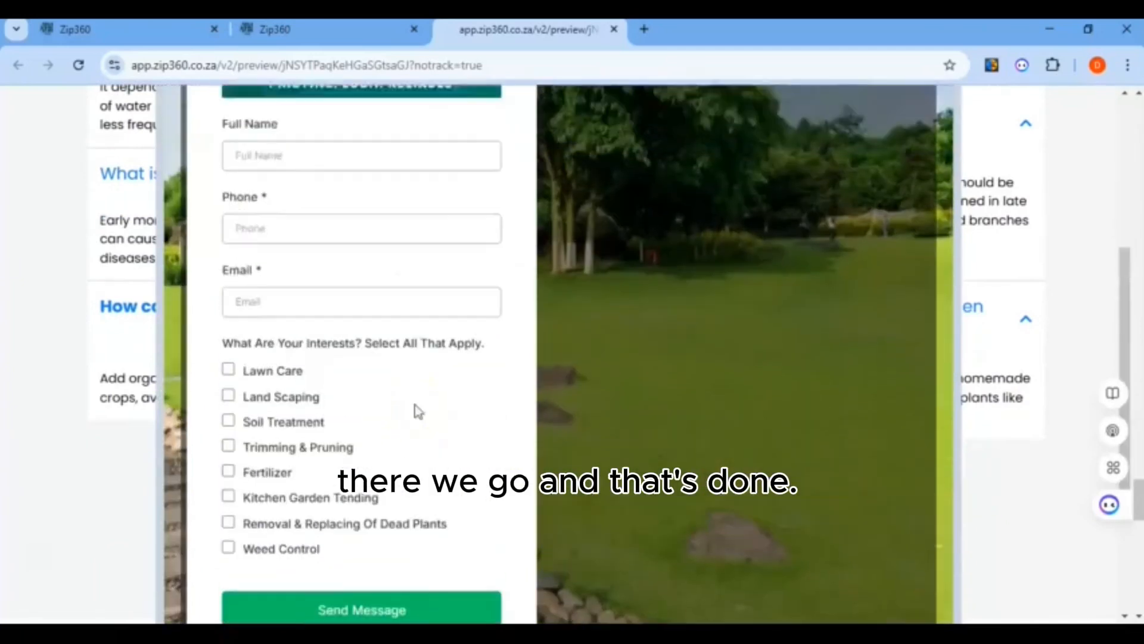
click(614, 28)
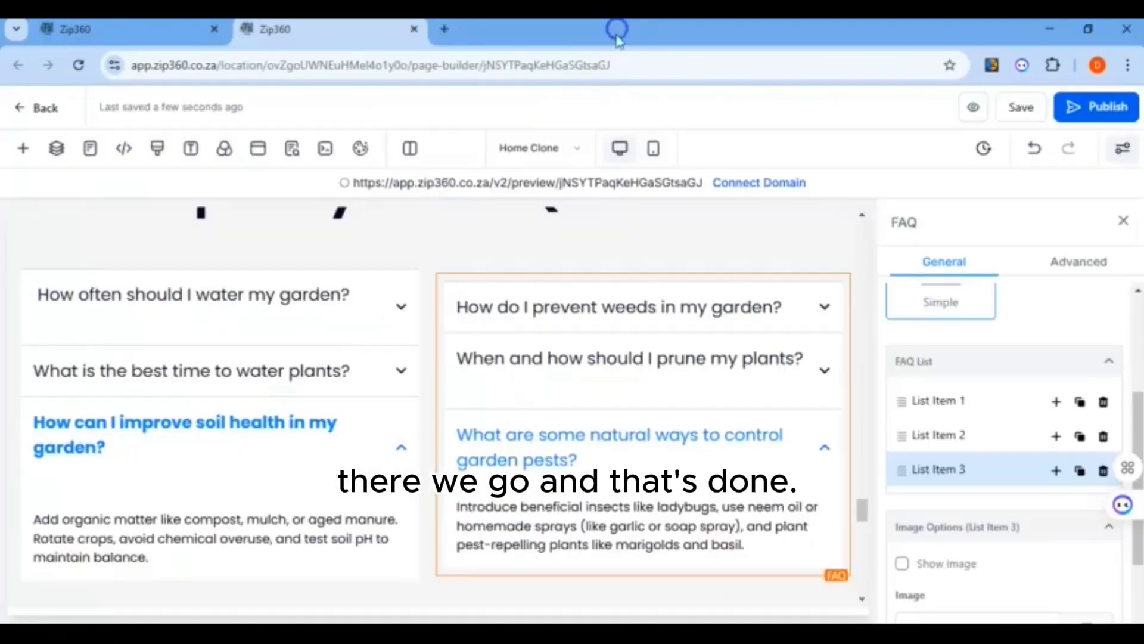
Close the FAQ settings and review the images, descriptions and names in the Our Team section
scroll(739, 307, down, 1)
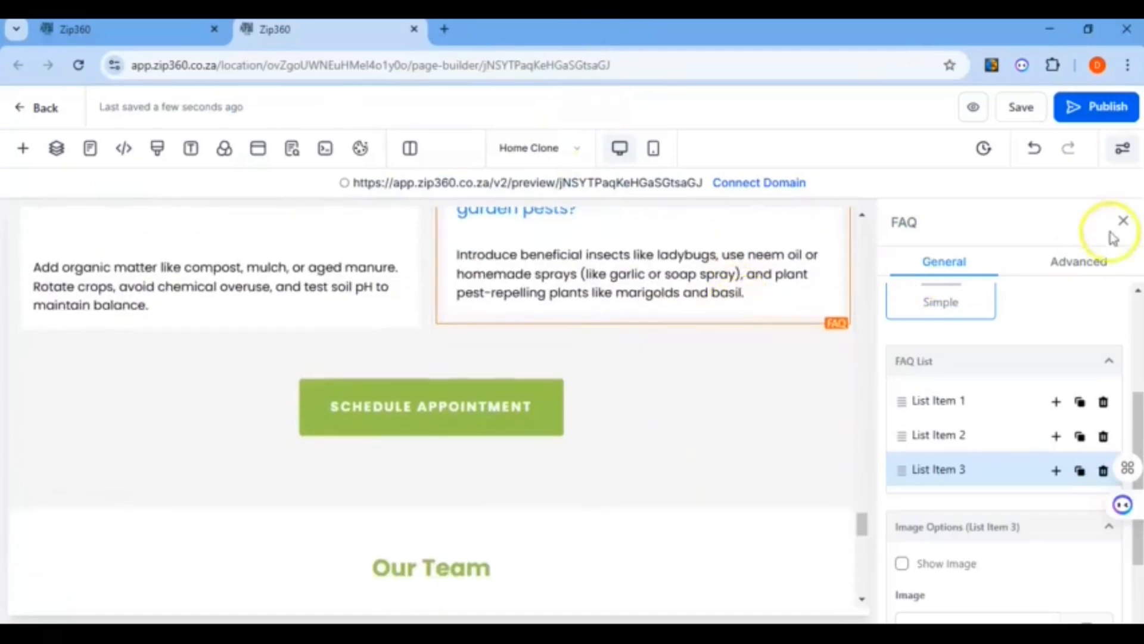
click(1130, 221)
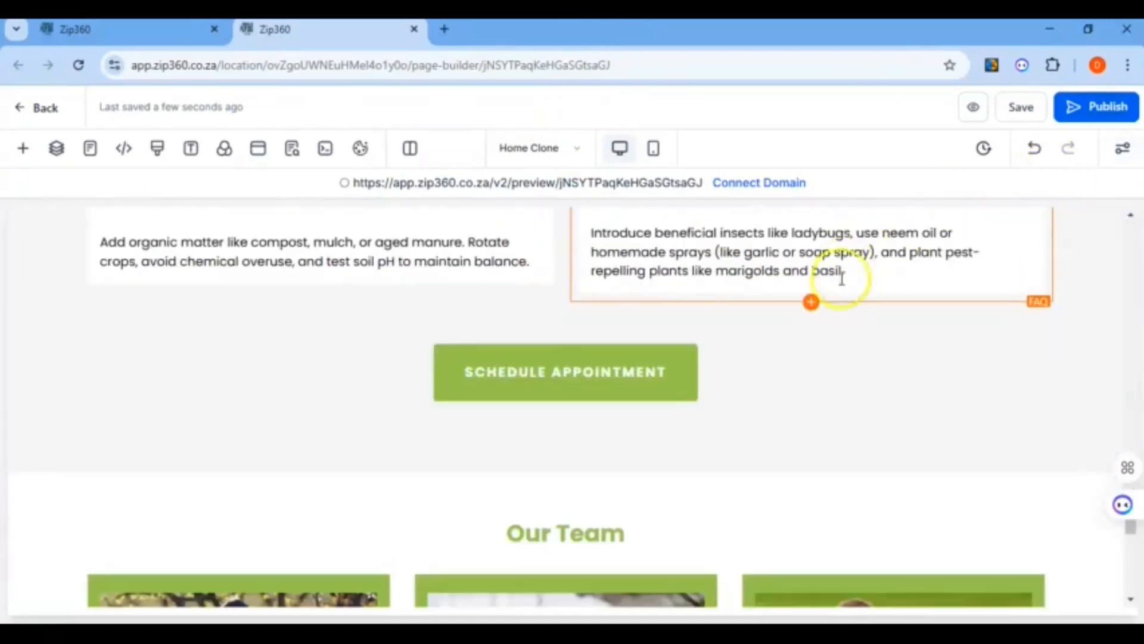
scroll(843, 276, down, 5)
scroll(839, 286, up, 5)
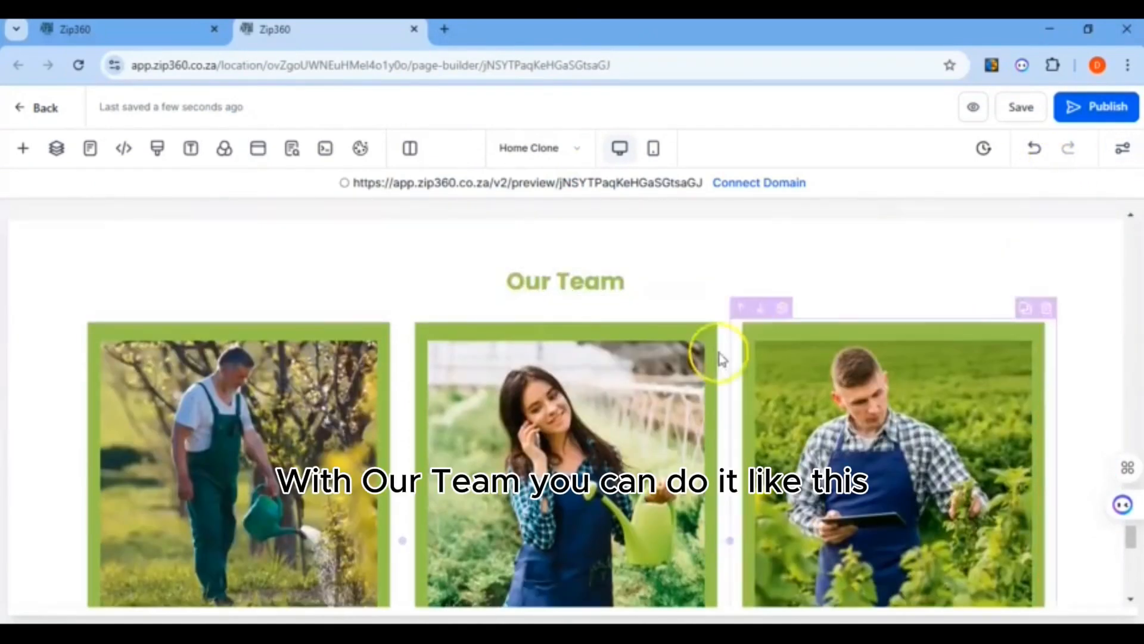
scroll(305, 348, down, 2)
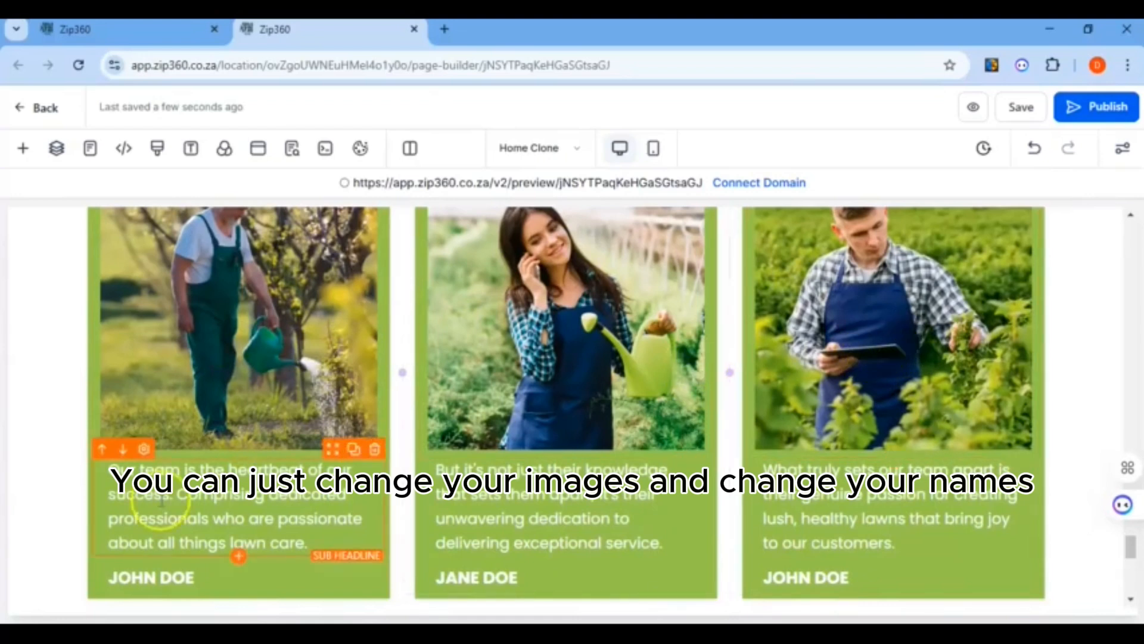
click(434, 579)
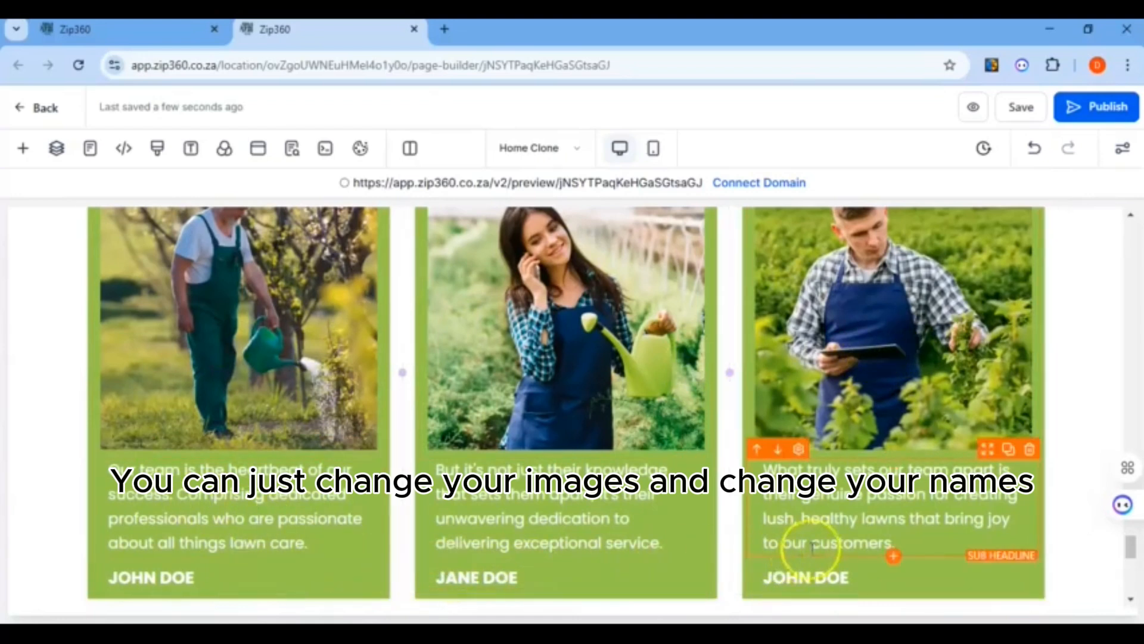
click(765, 494)
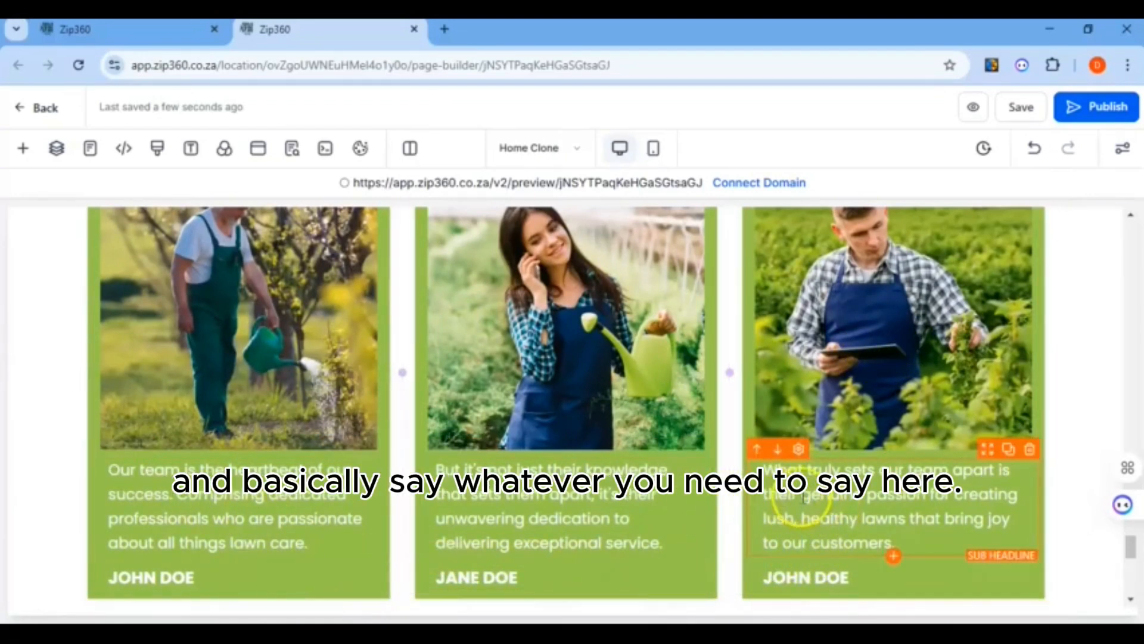
click(201, 502)
scroll(393, 480, down, 5)
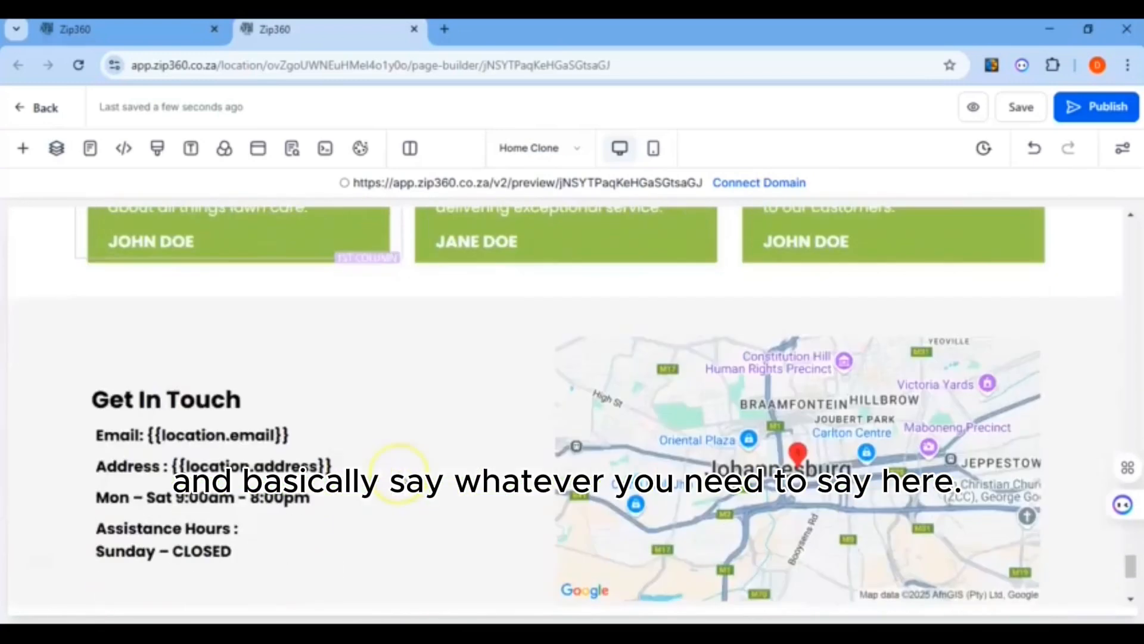
click(415, 454)
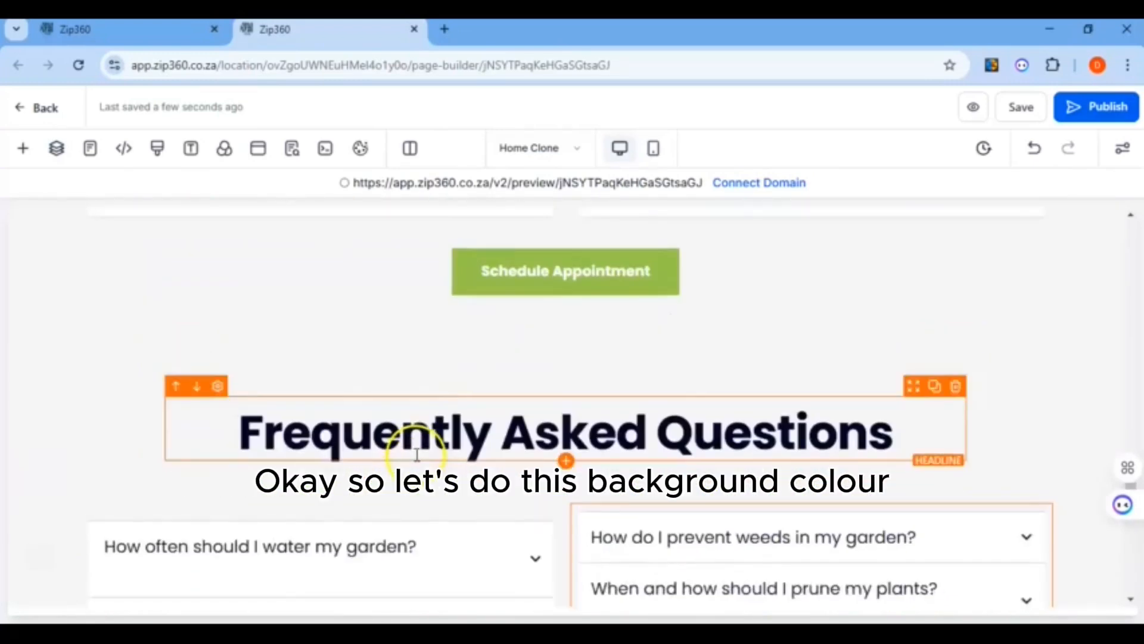
Set the Frequently Asked Questions section's background color to the custom garden green used elsewhere on the page
click(855, 358)
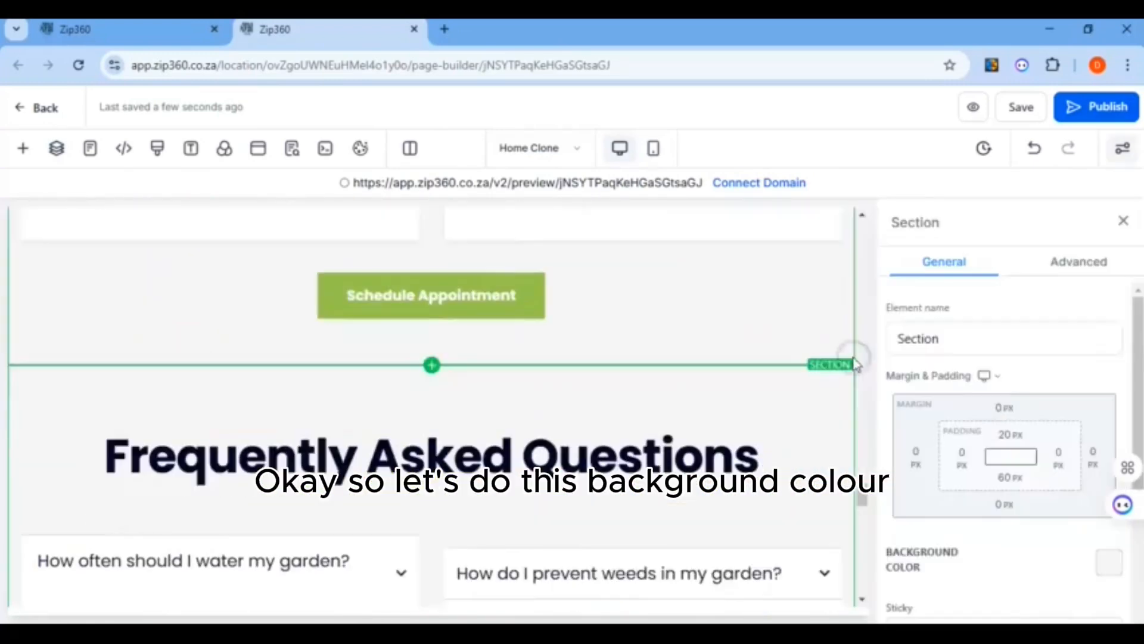
scroll(851, 375, down, 6)
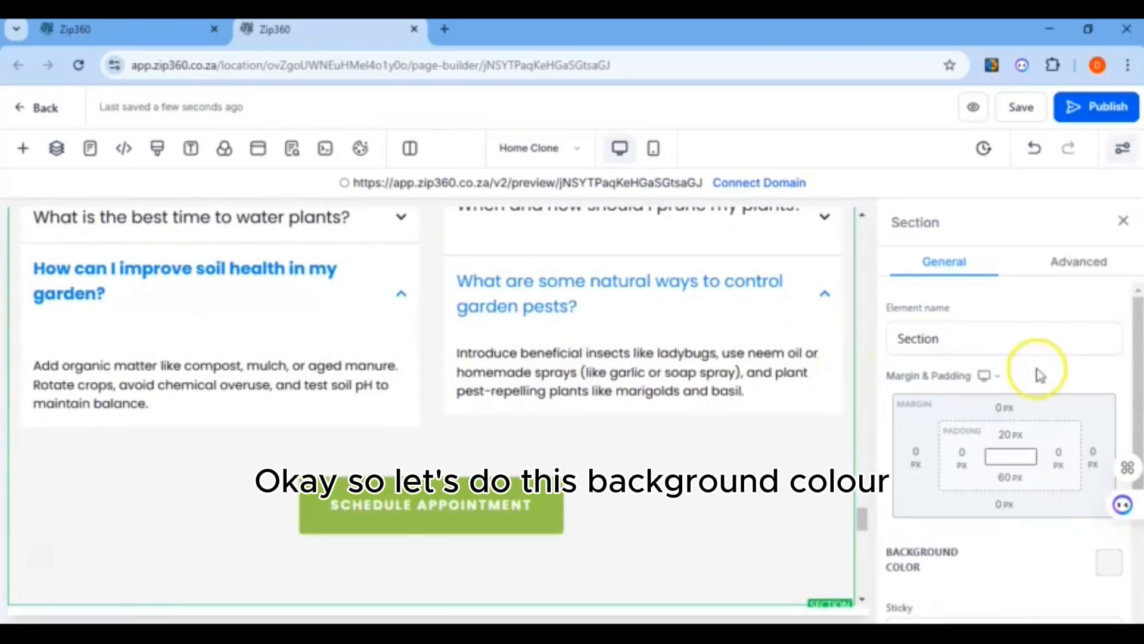
scroll(1035, 375, down, 4)
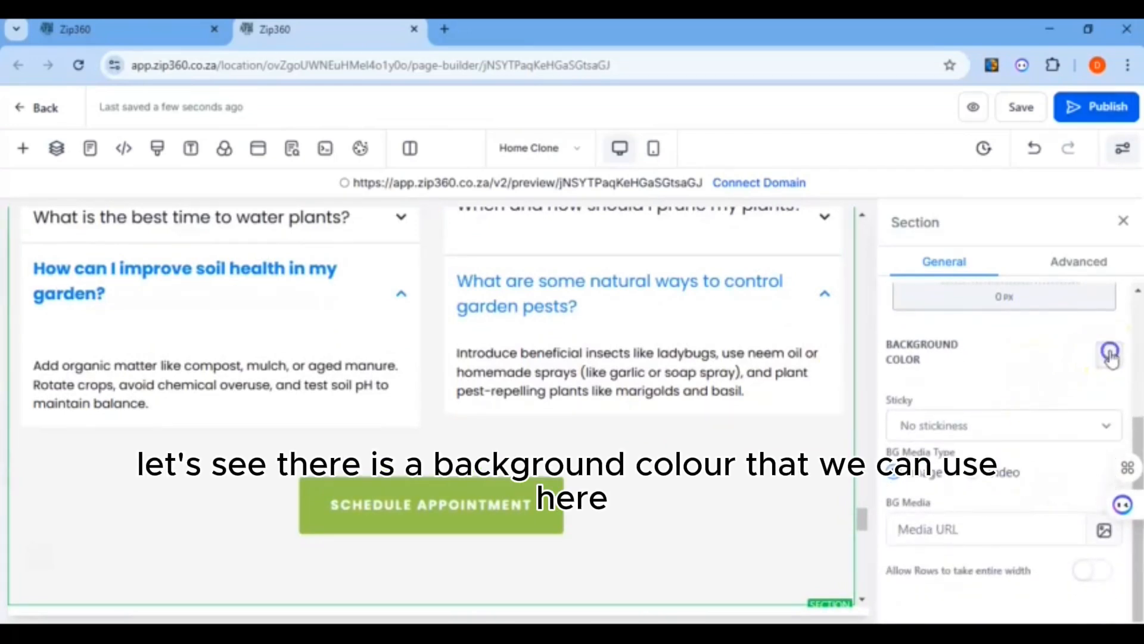
click(1111, 353)
click(891, 186)
click(904, 262)
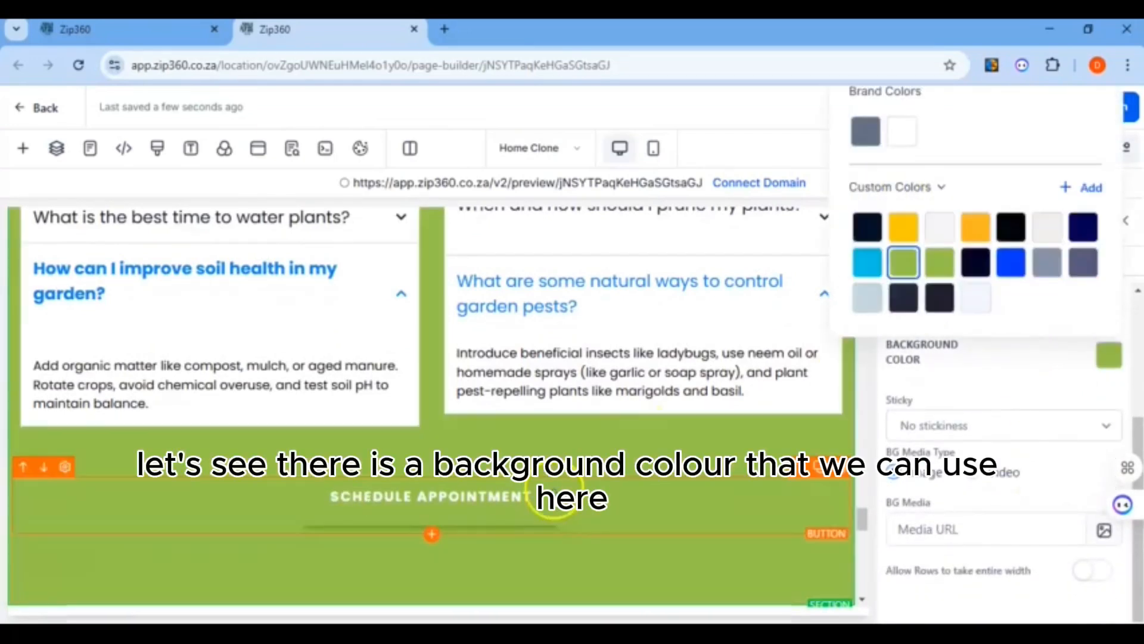
Set the background color of the Schedule Appointment button below the FAQs to Black and save the page
click(538, 520)
click(535, 509)
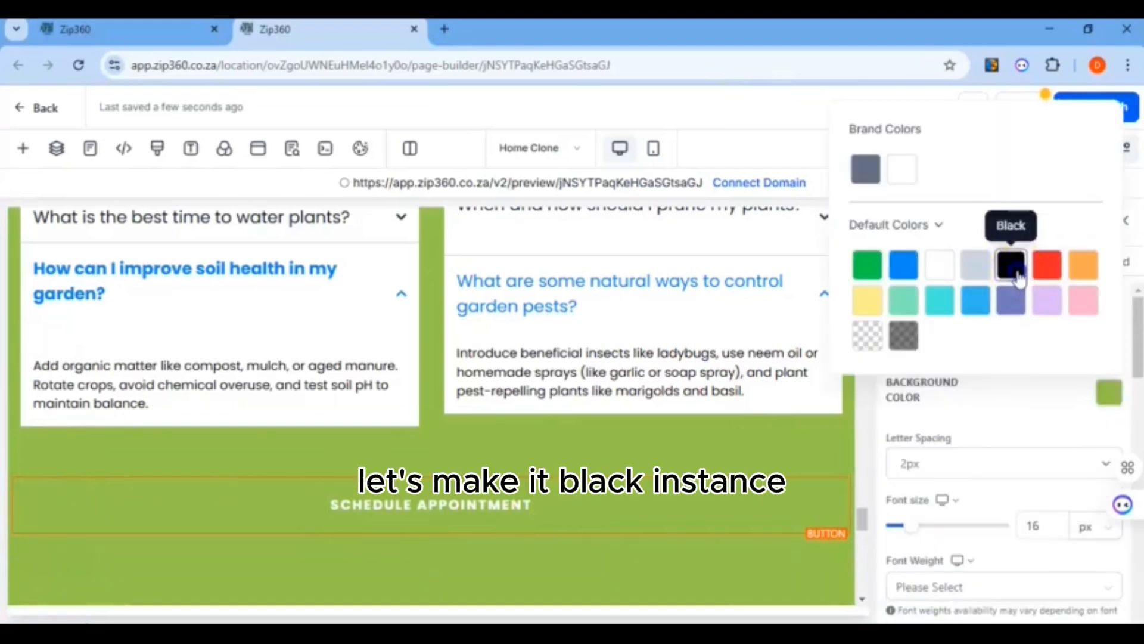
click(1011, 264)
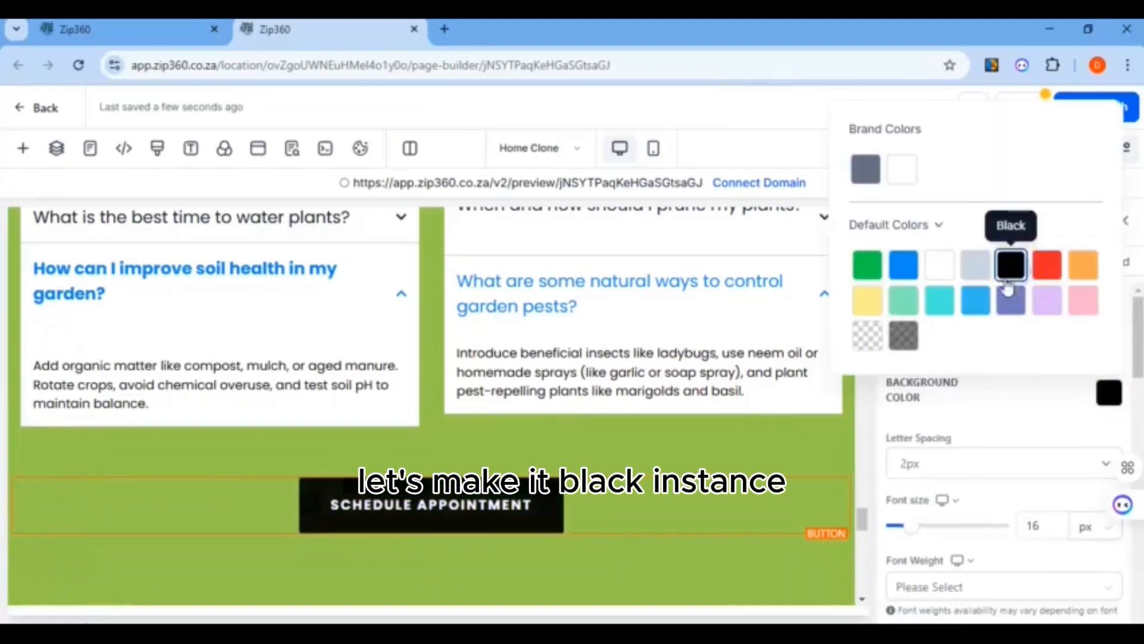
click(799, 133)
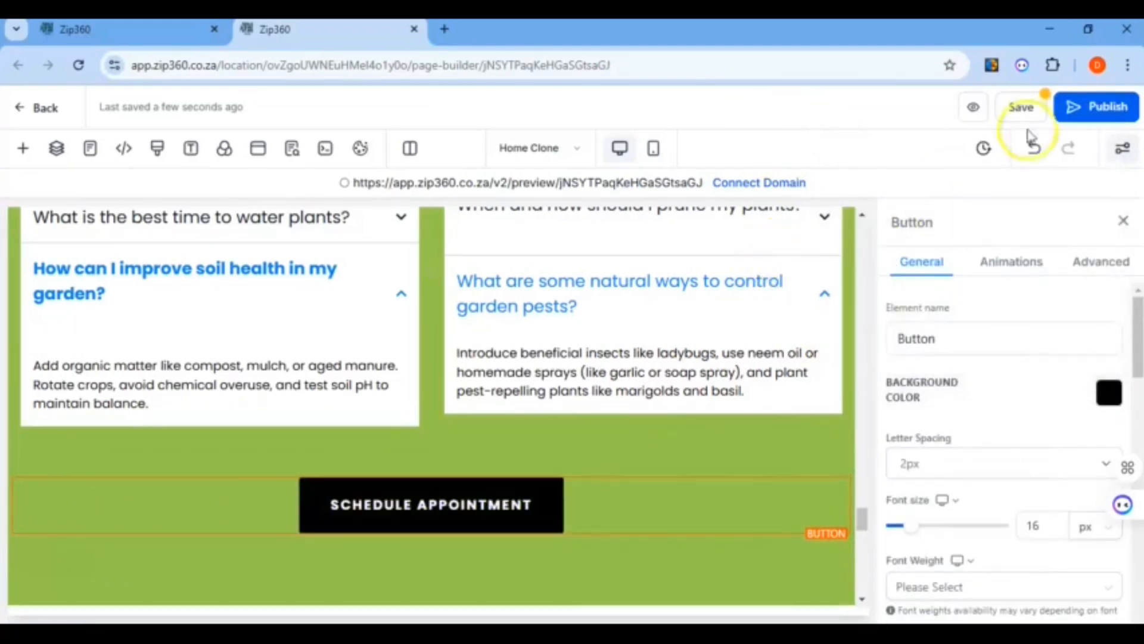
click(1021, 107)
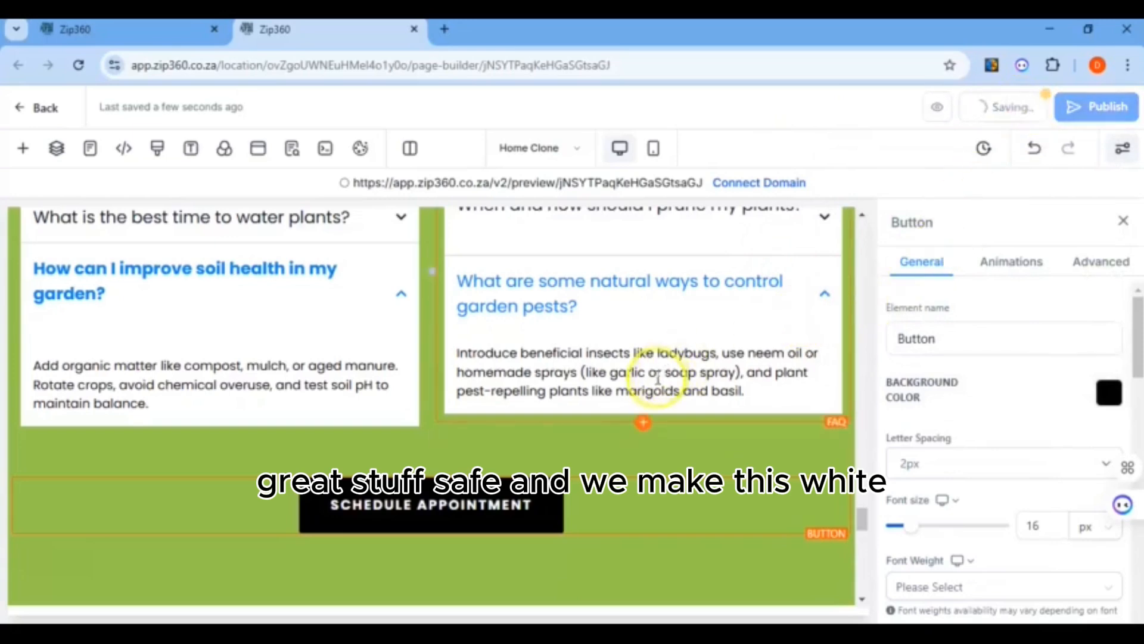
Set the color option of the Frequently Asked Questions headline element to White
scroll(658, 376, up, 5)
click(675, 371)
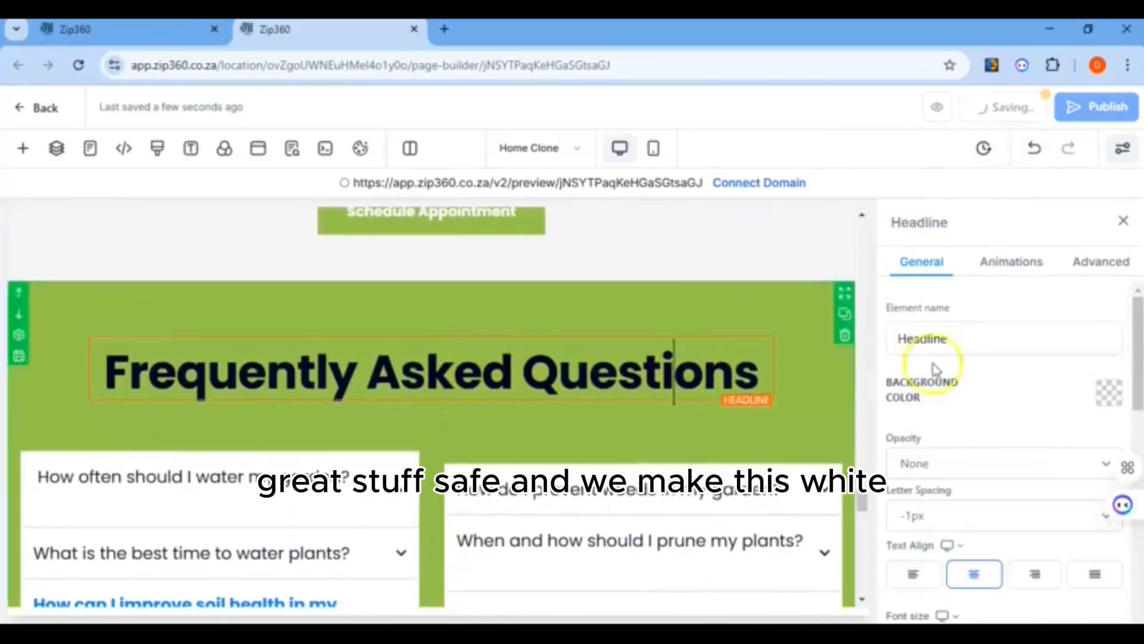
scroll(1001, 417, down, 5)
click(1085, 345)
click(878, 440)
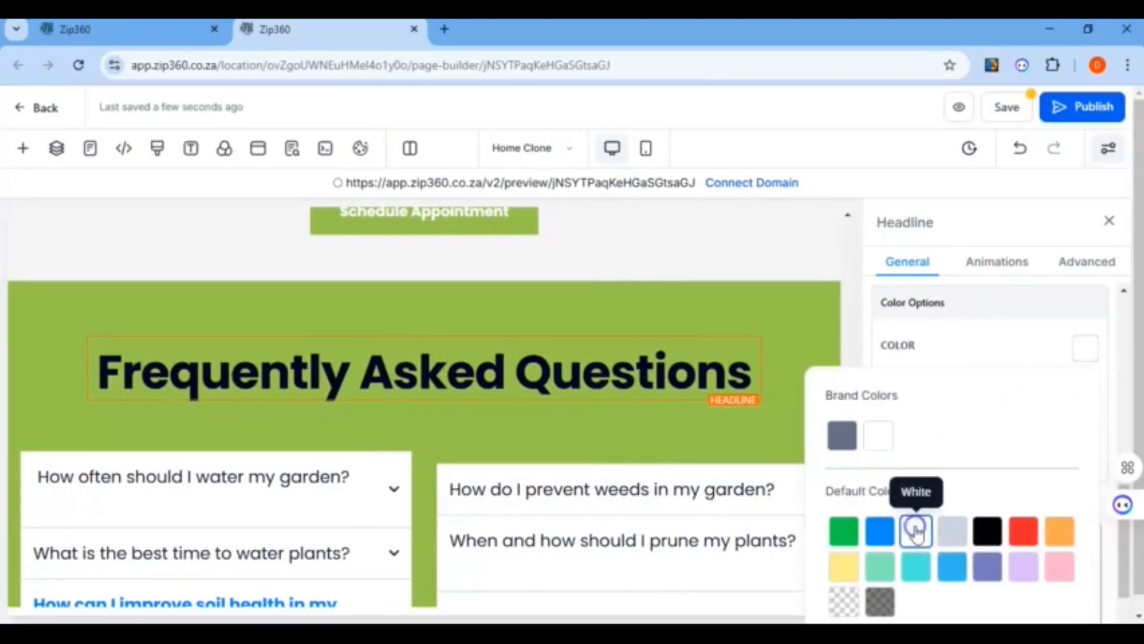
click(752, 370)
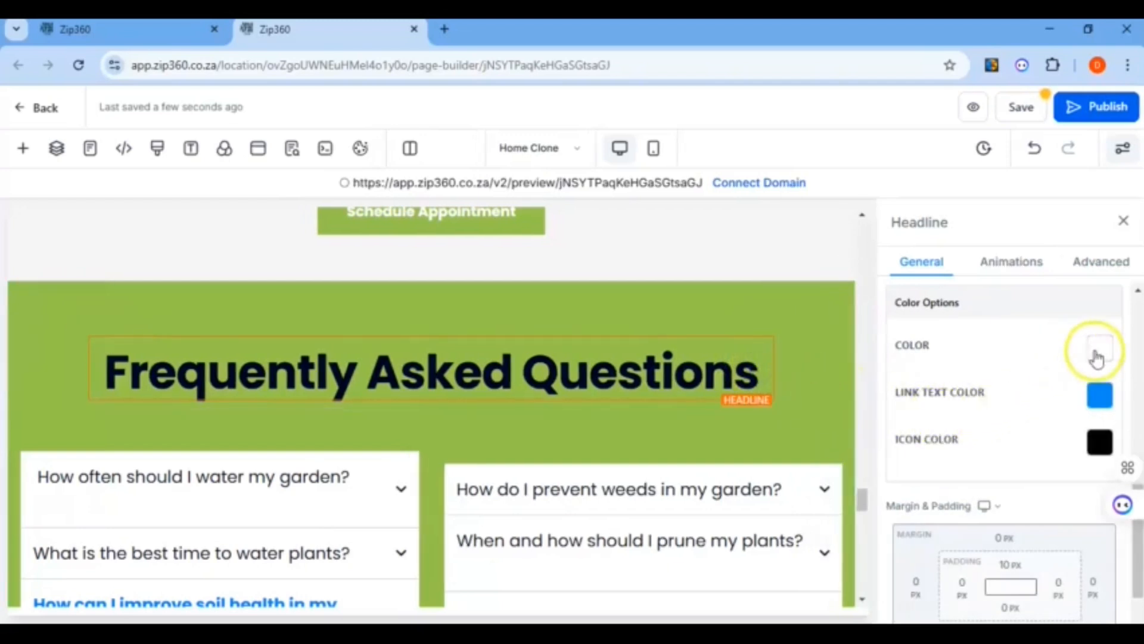
click(1100, 352)
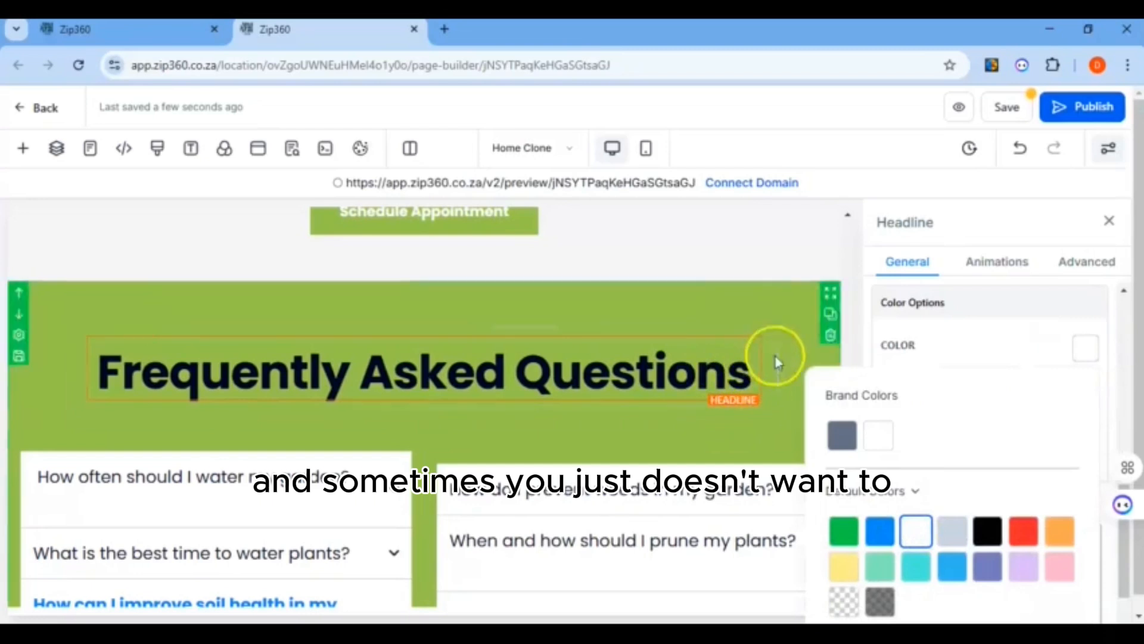
click(942, 136)
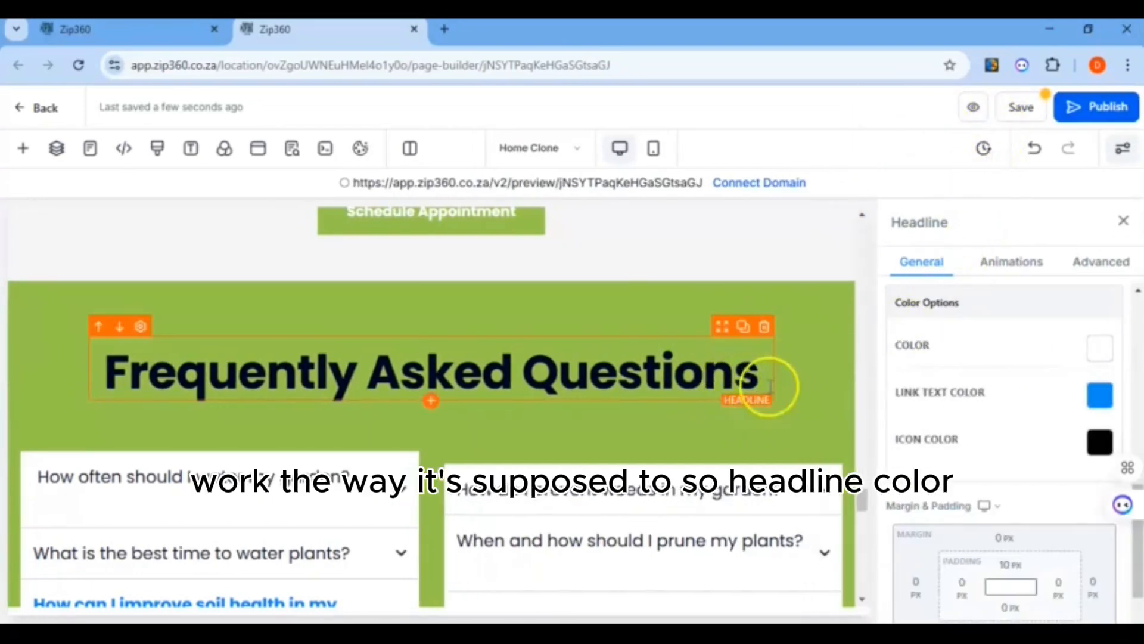
click(1102, 358)
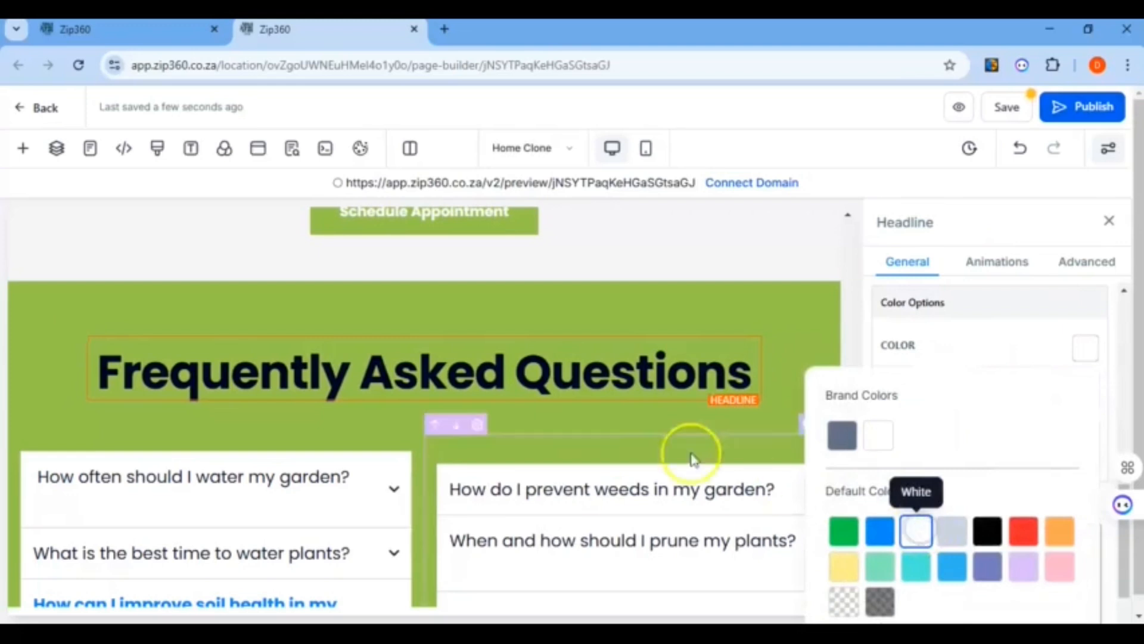
Recolor the whole Frequently Asked Questions headline text White with its inline text formatting and save the page
drag(104, 377, 744, 373)
click(520, 371)
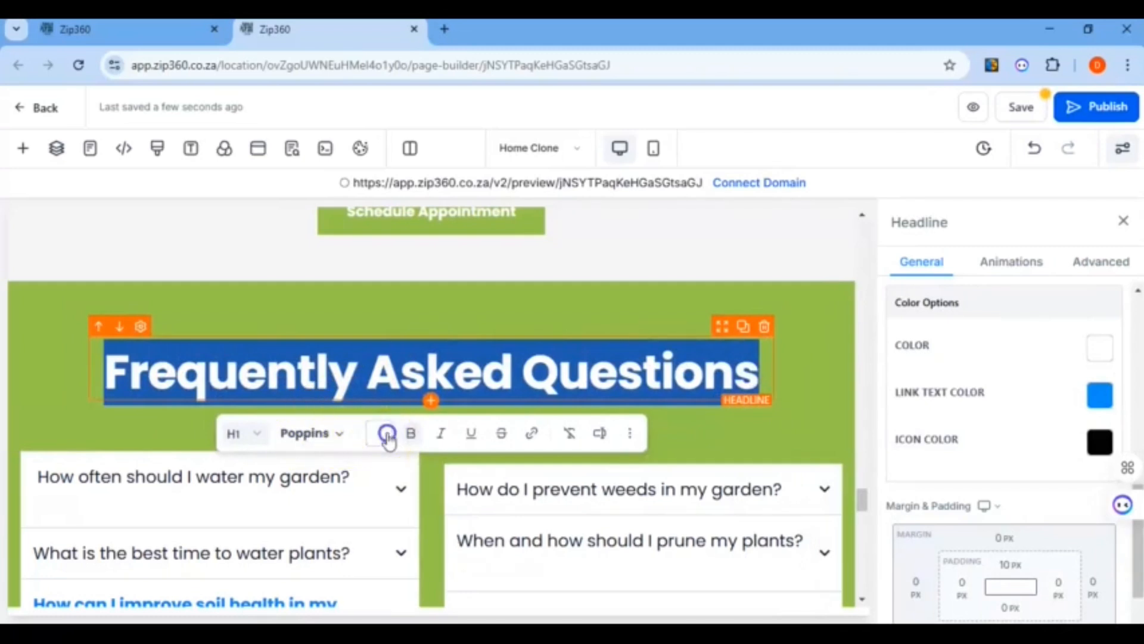
click(387, 435)
click(475, 307)
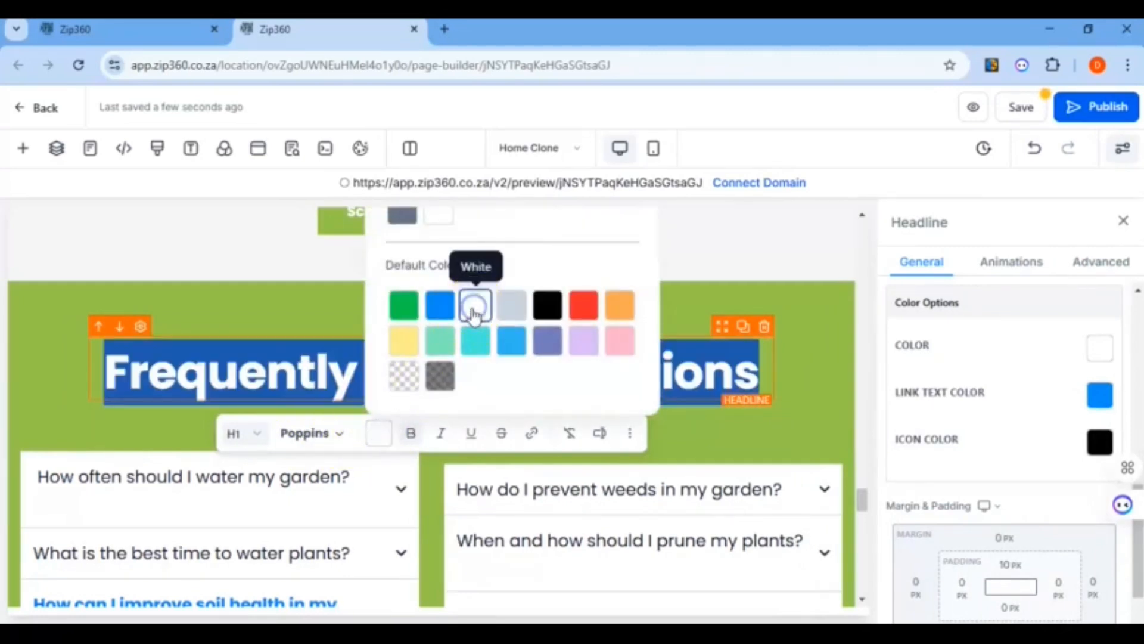
click(756, 357)
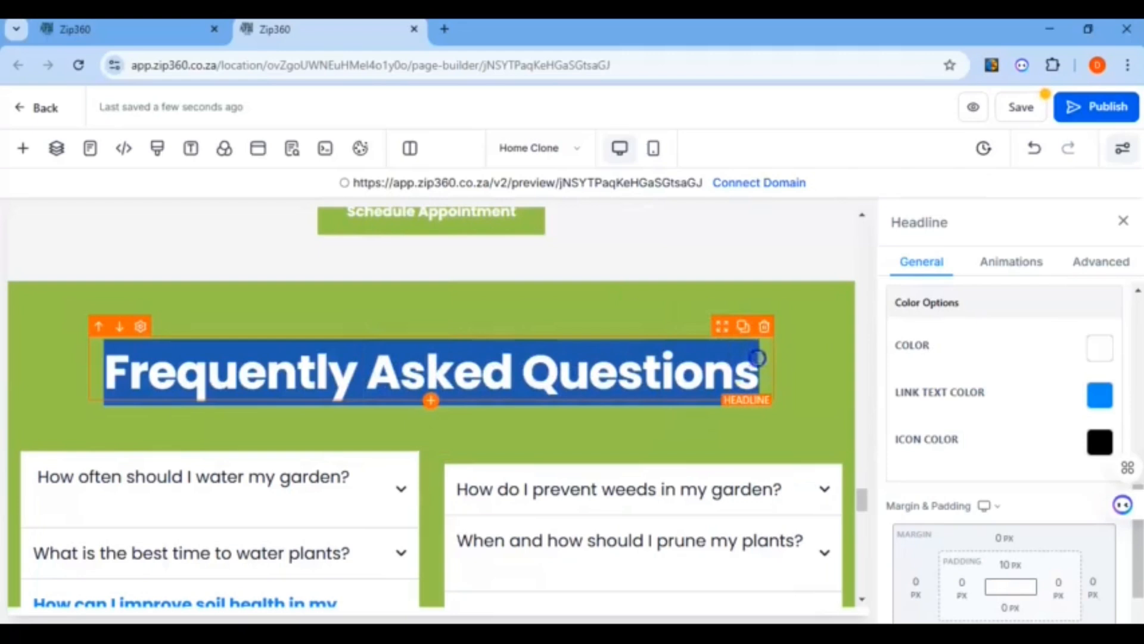
click(791, 371)
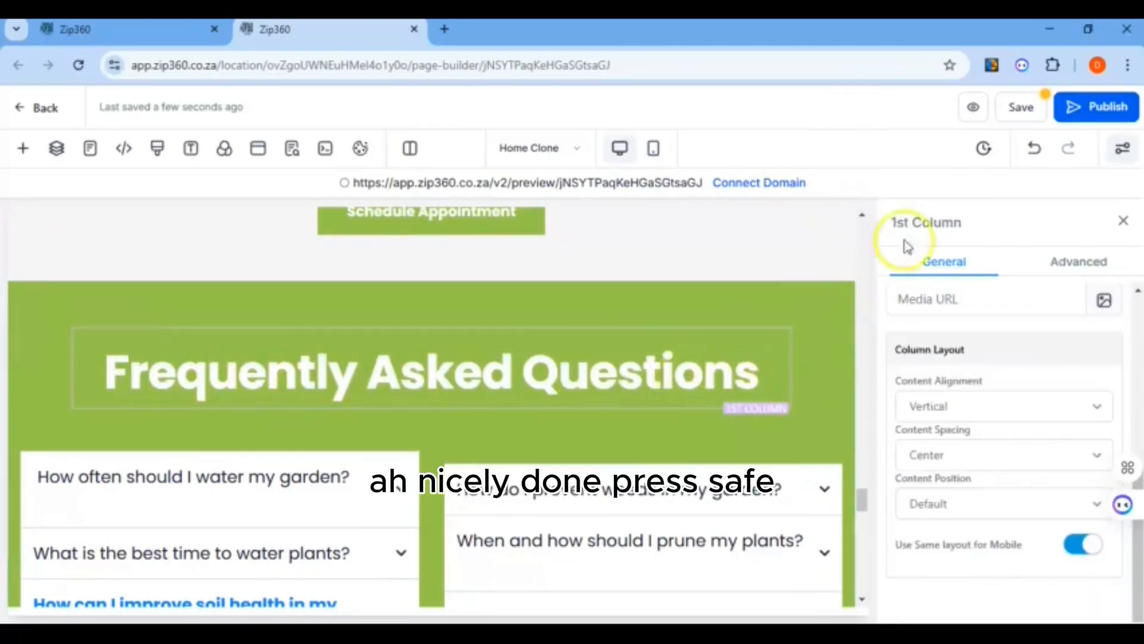
click(1021, 107)
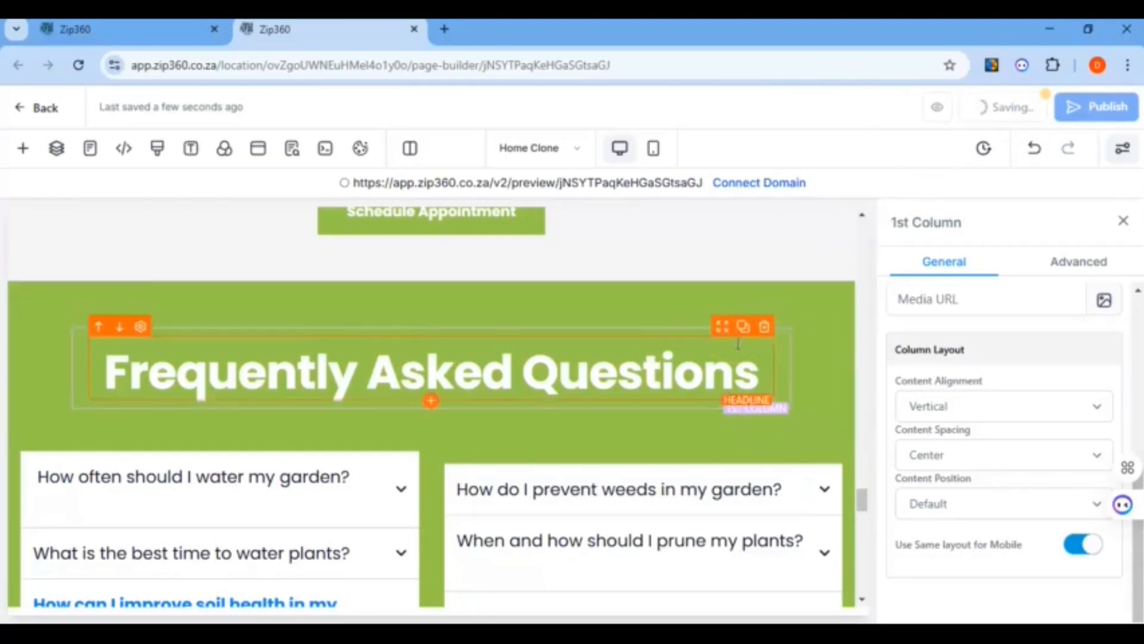
Look over the Our Team cards below the FAQs and close the column settings
scroll(738, 334, down, 10)
scroll(737, 344, down, 3)
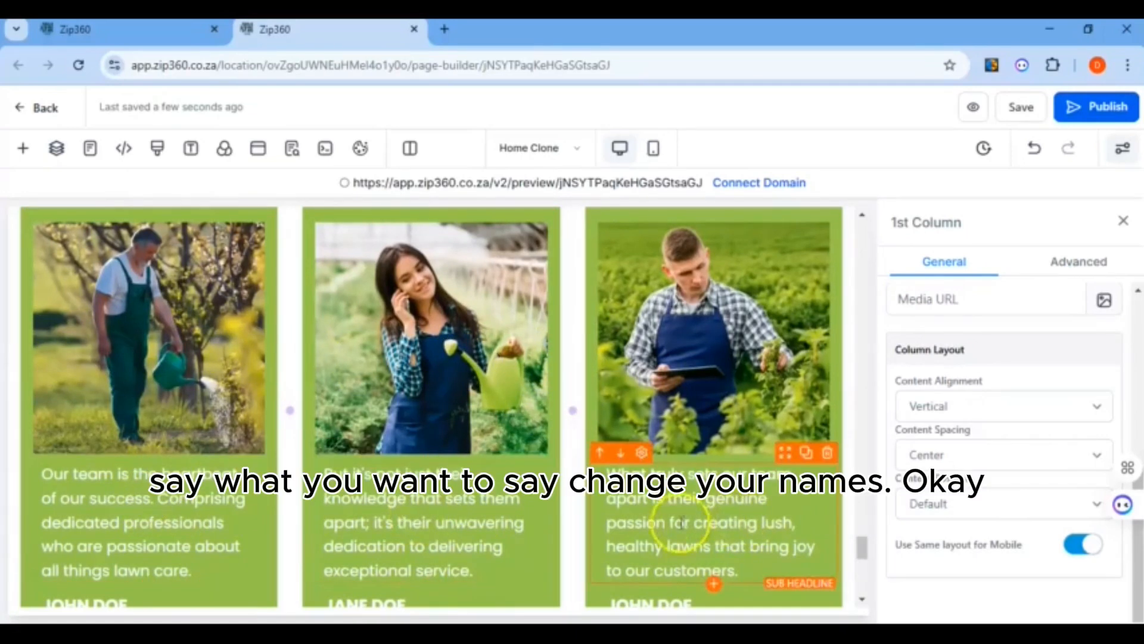
scroll(696, 517, down, 3)
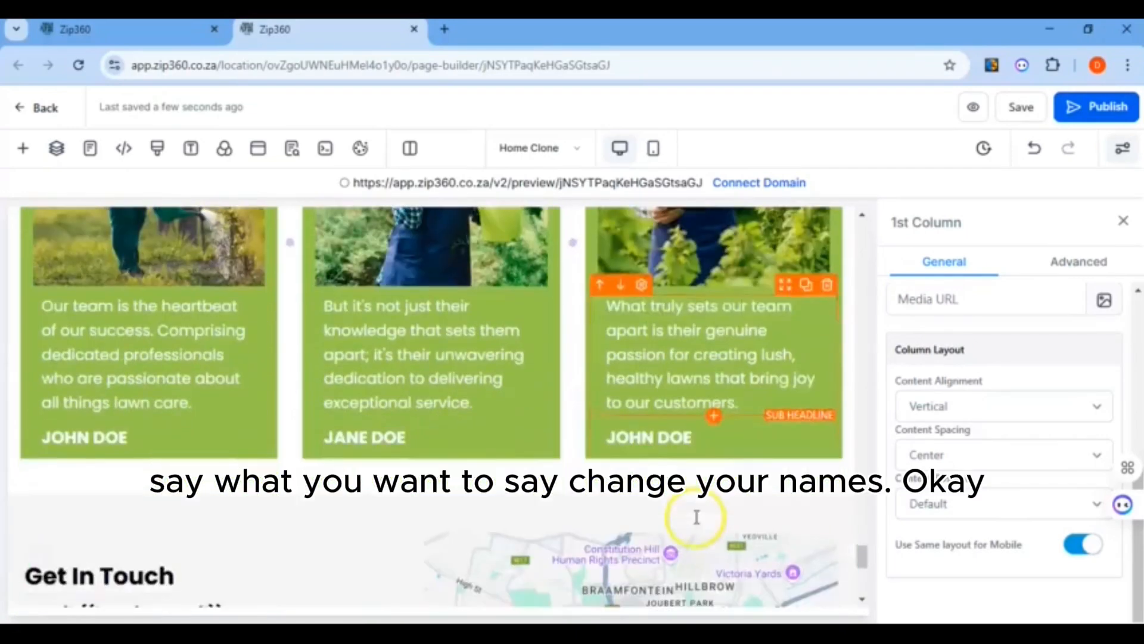
click(1123, 225)
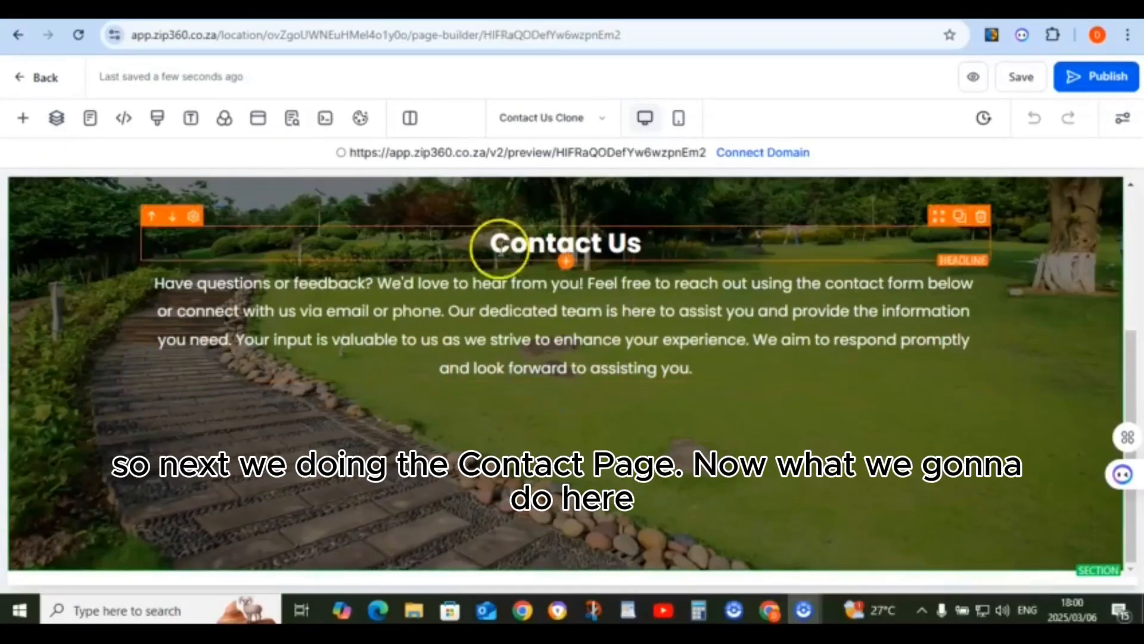
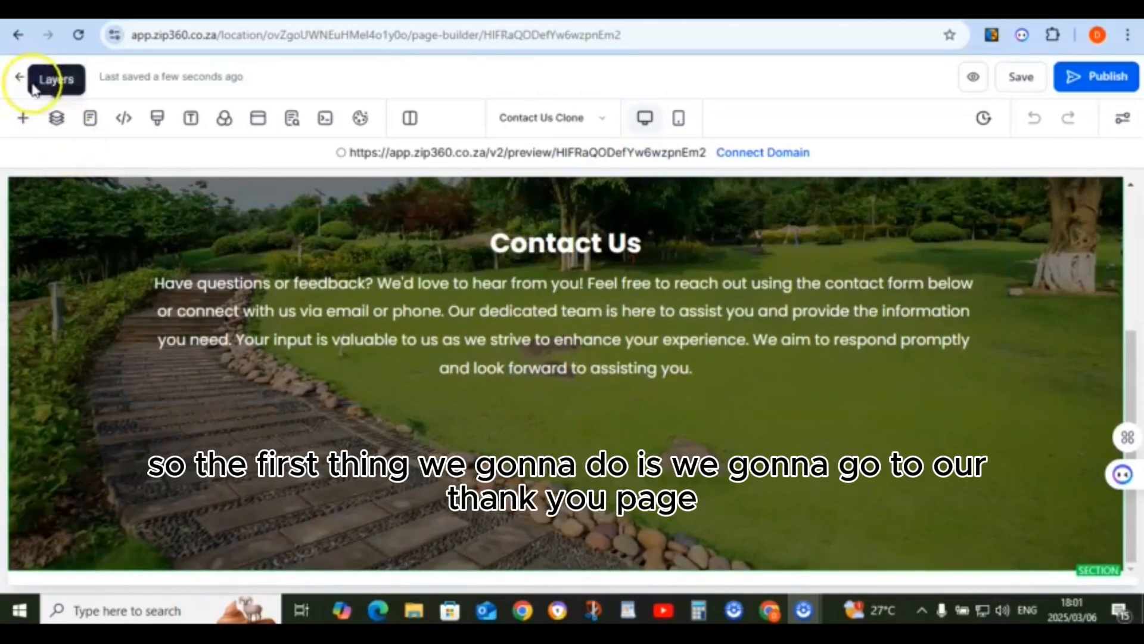
Copy the preview URL of the Thank You Clone page and store it under Thank You in the WordPad notes
click(602, 119)
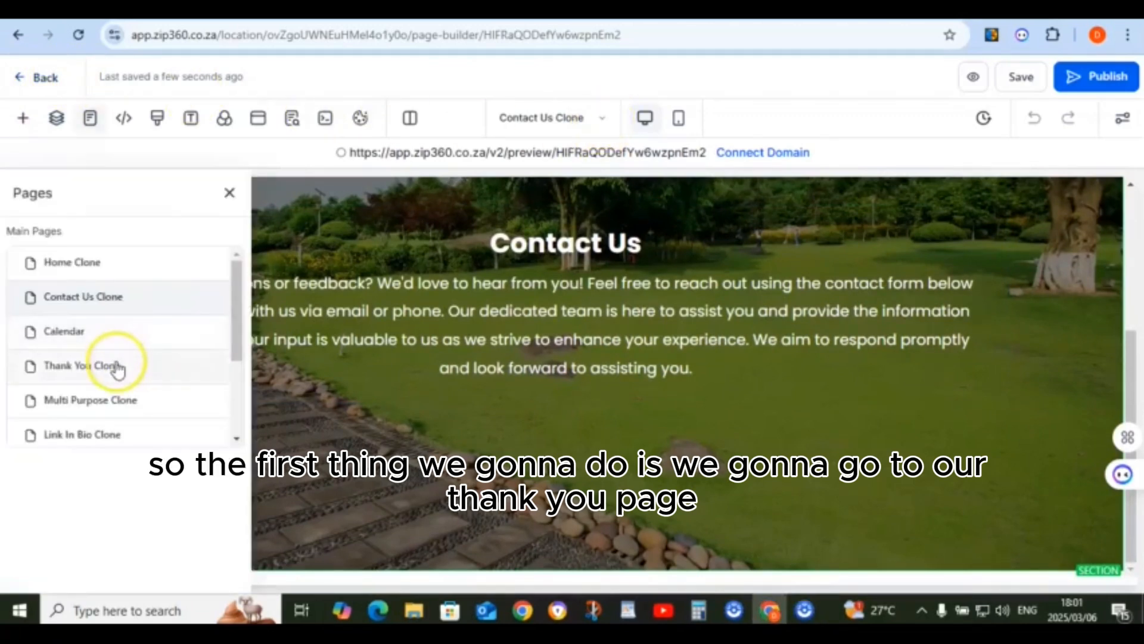
click(116, 368)
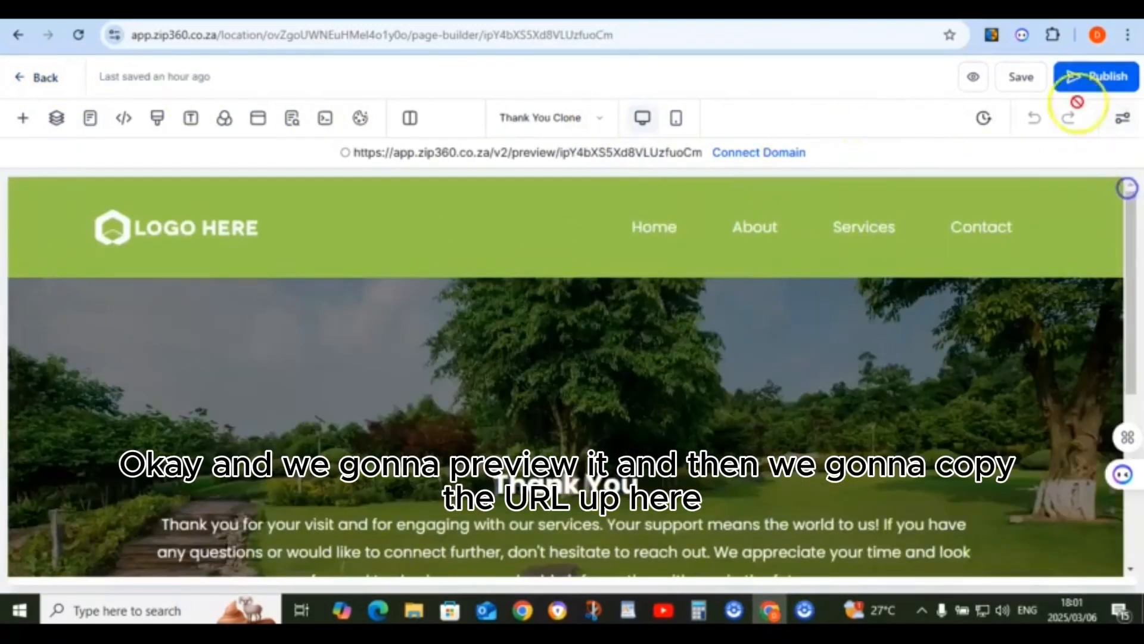
click(974, 80)
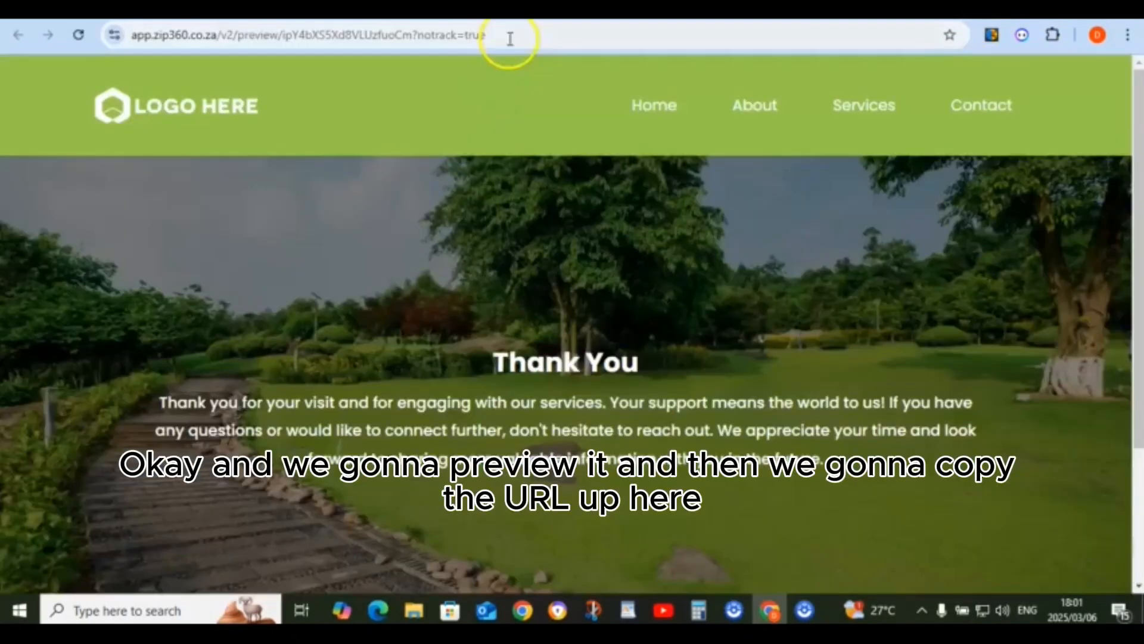
drag(486, 34, 116, 36)
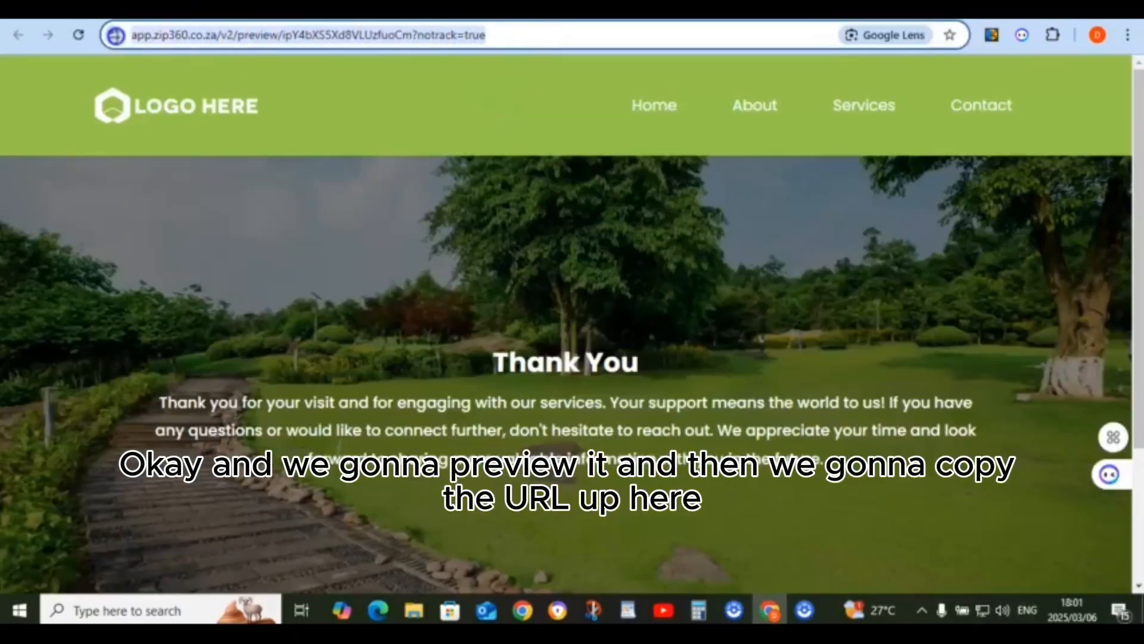
right_click(176, 37)
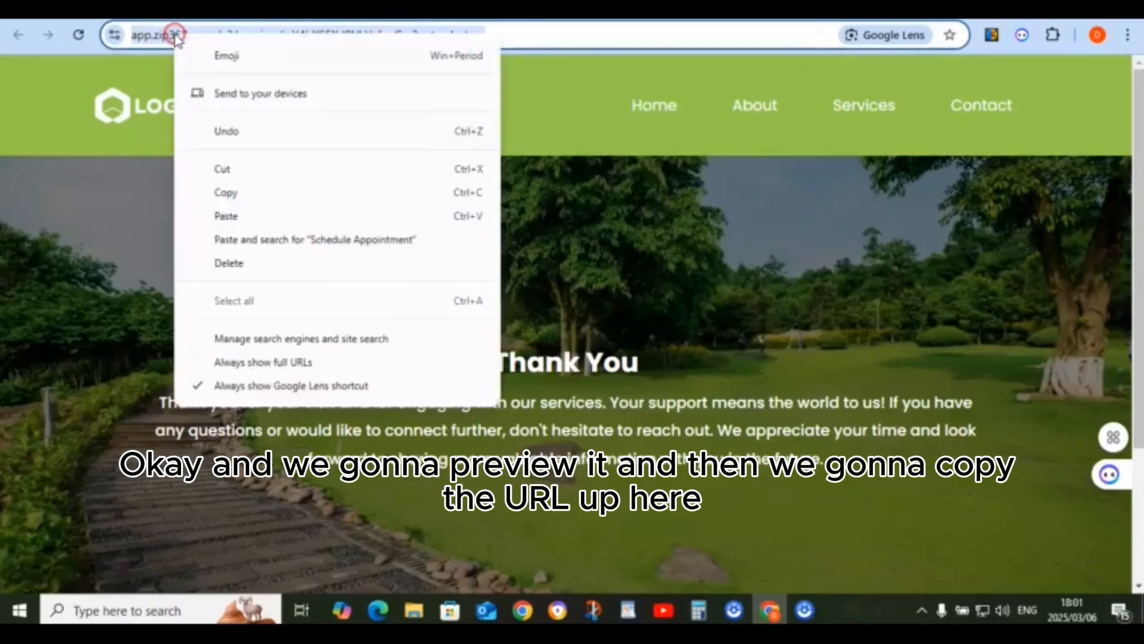
click(226, 192)
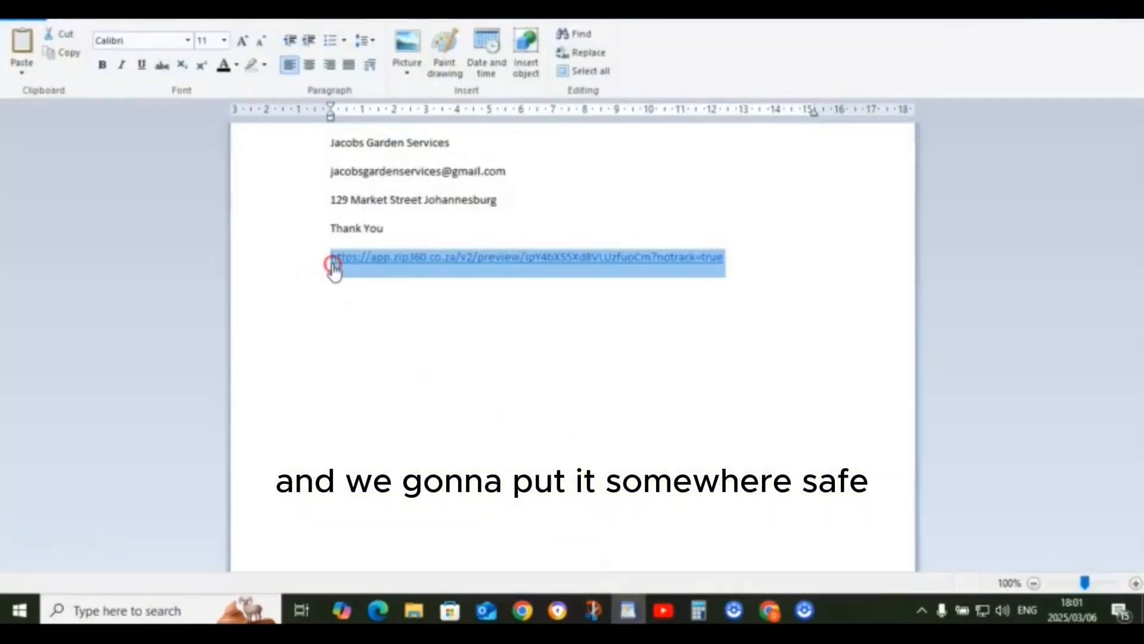
right_click(332, 266)
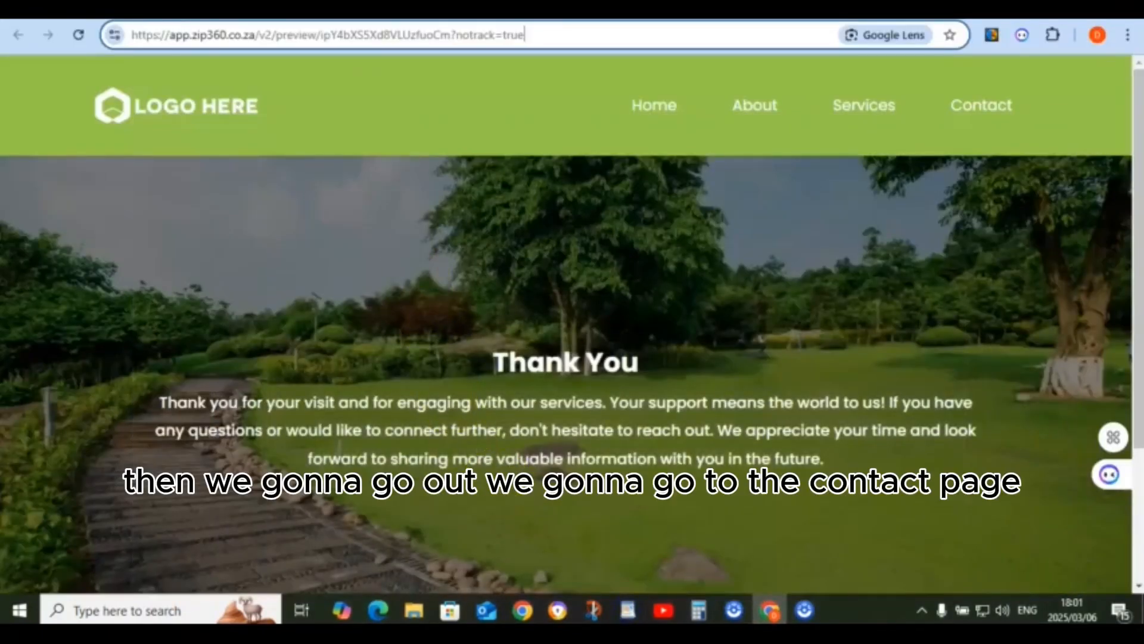
Close the Thank You preview and open the Contact Us Clone page in the page builder
click(424, 9)
click(599, 118)
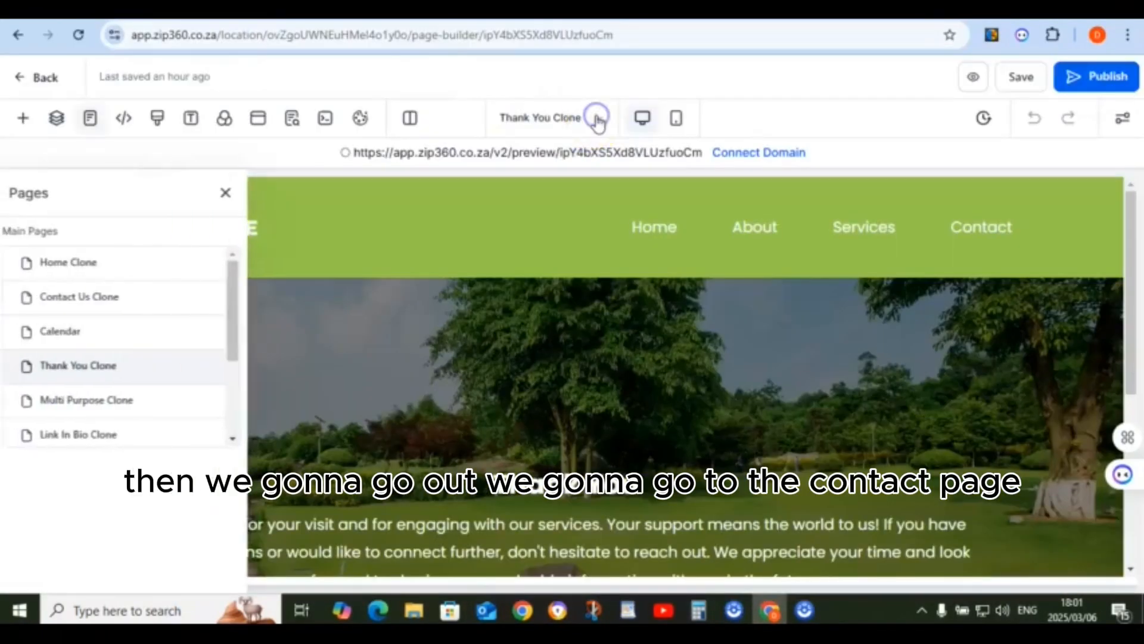
click(111, 311)
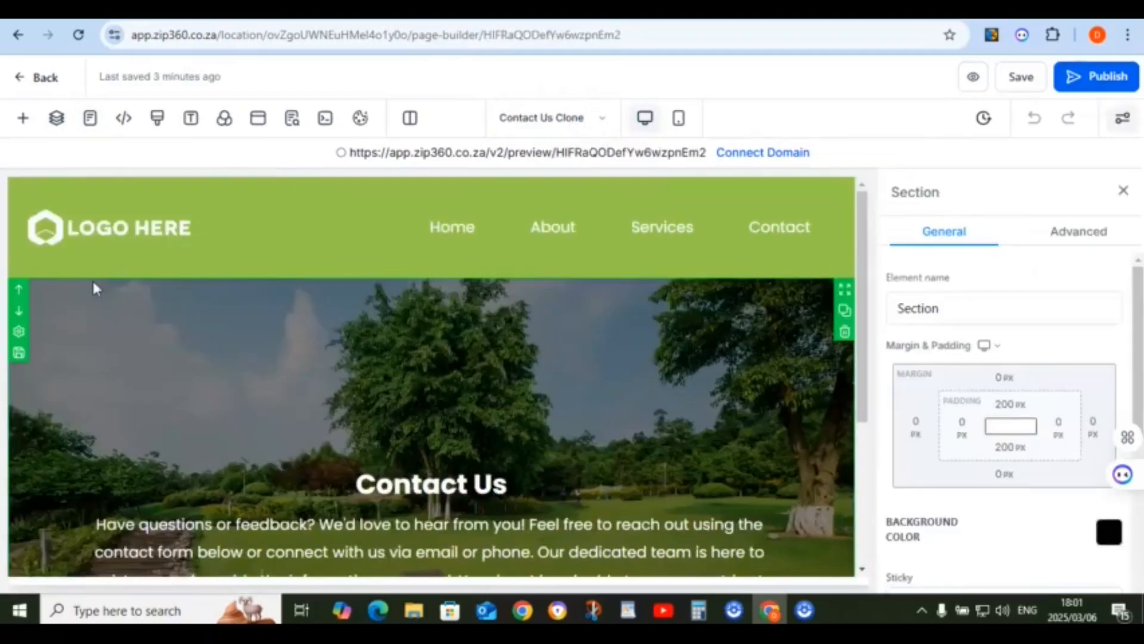
Close the section settings and add a Form element beneath the Contact Us sub-headline
click(1124, 191)
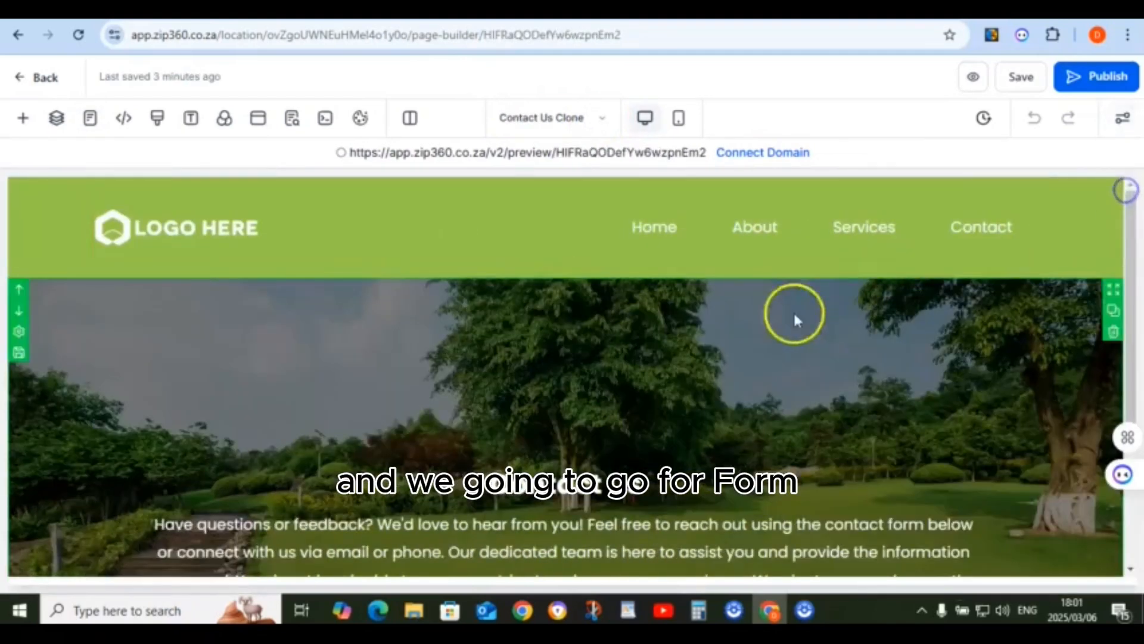
scroll(792, 309, down, 3)
click(565, 387)
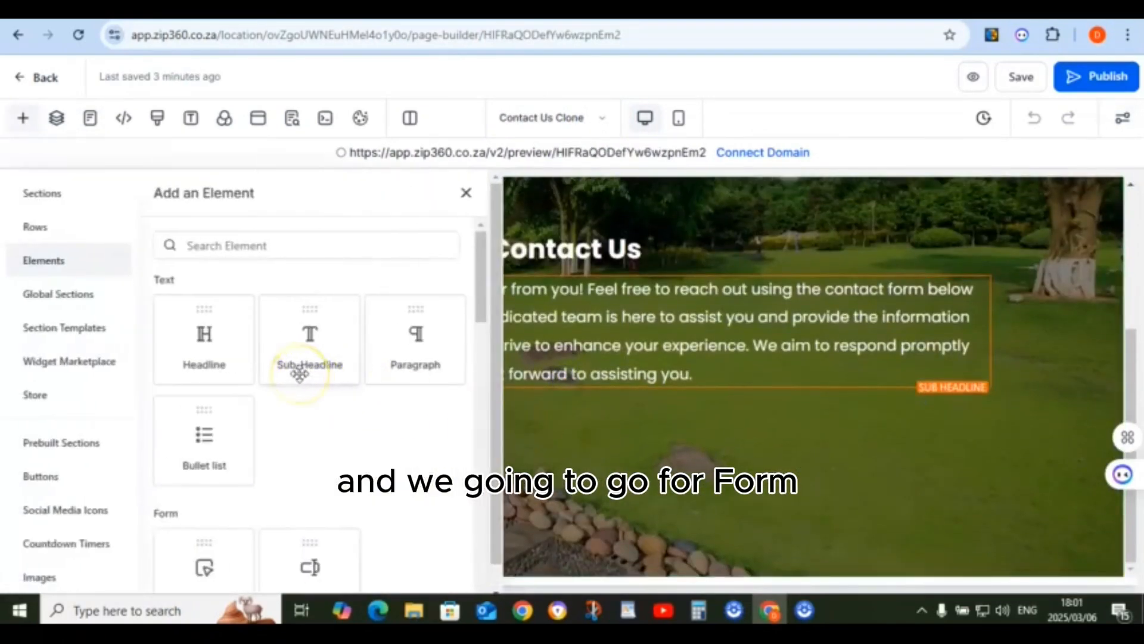
scroll(300, 375, down, 1)
click(309, 483)
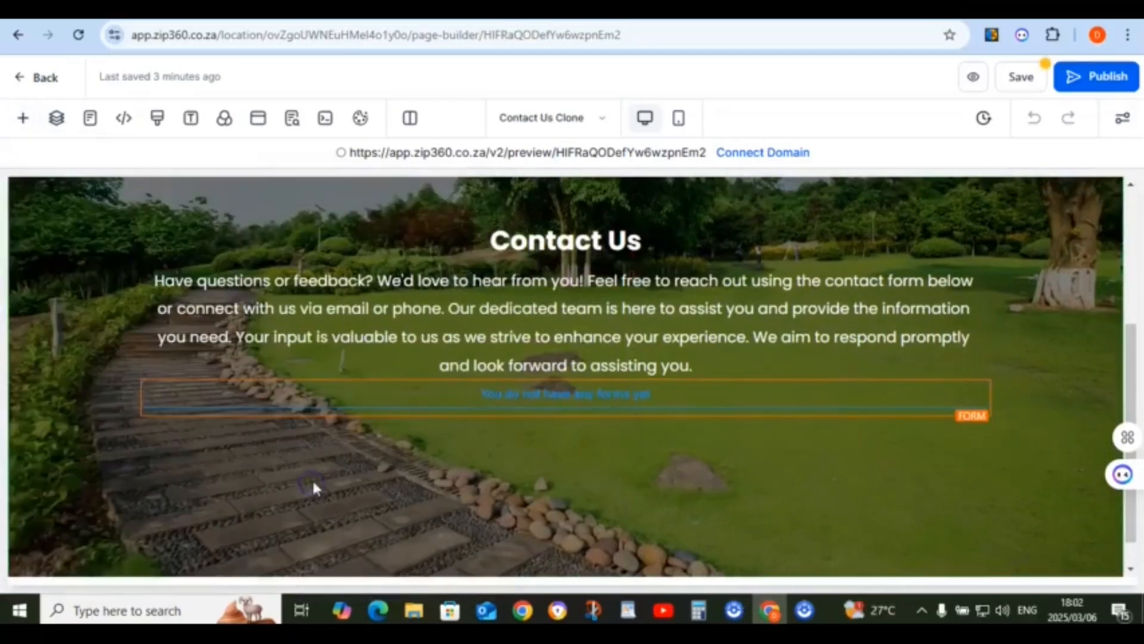
Select Jacobs Contact as the form for the new Form element and view it down to its Send Message button
click(584, 398)
click(586, 403)
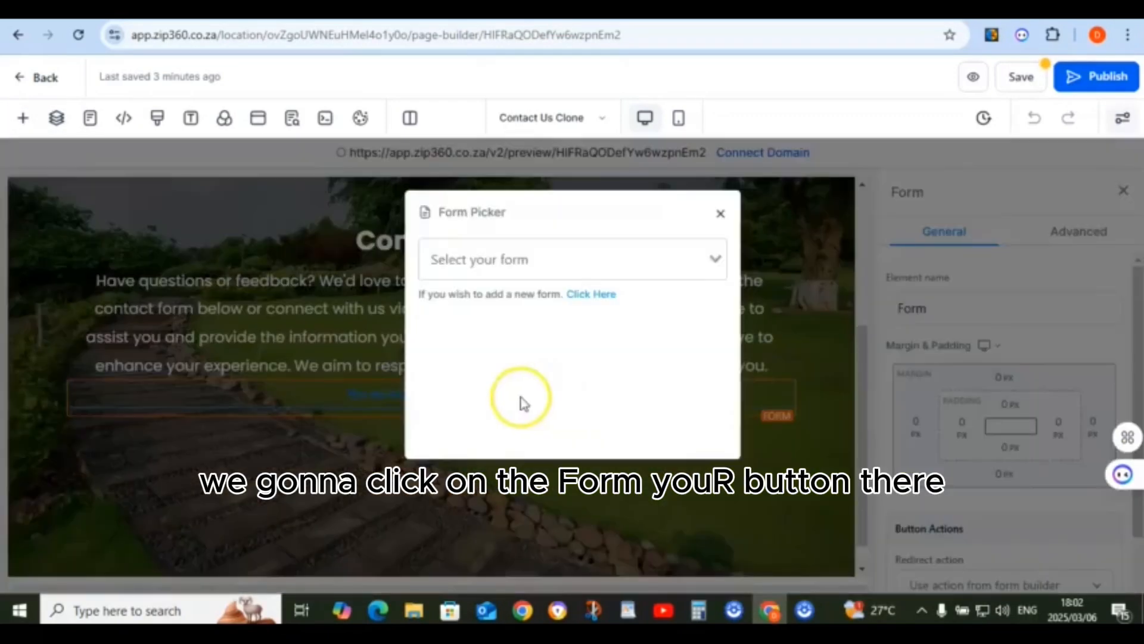
click(715, 258)
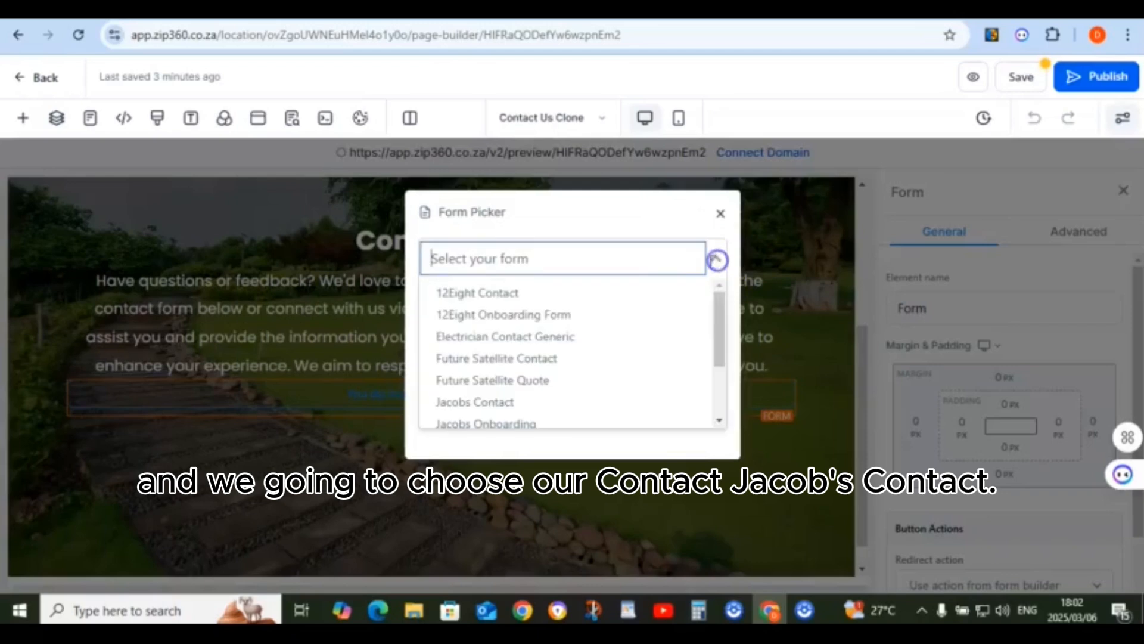
click(474, 403)
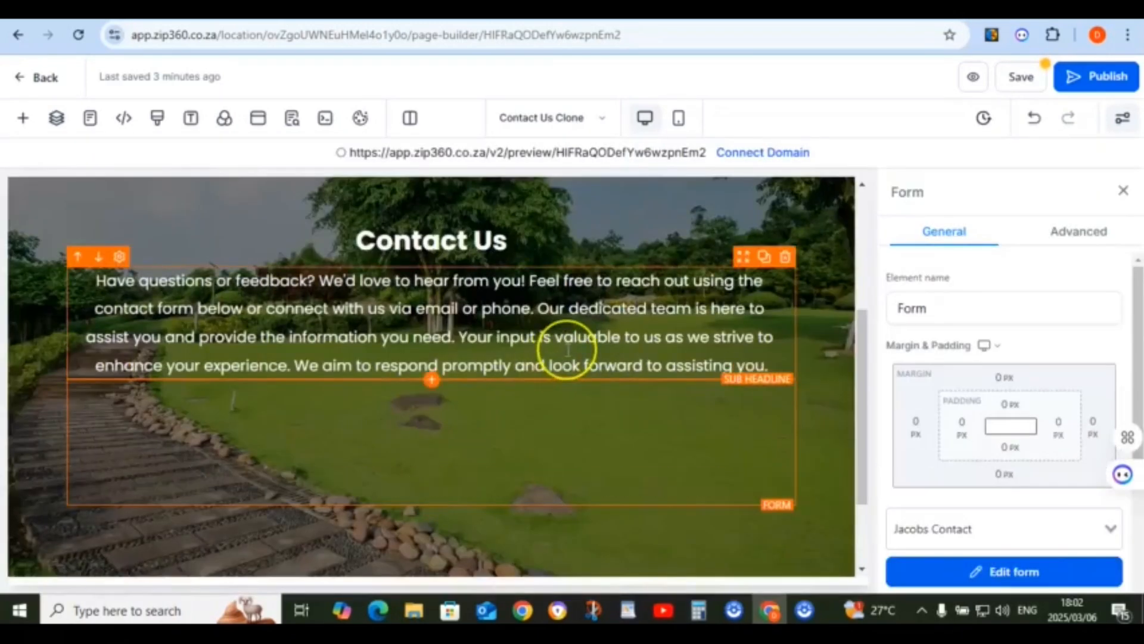
scroll(572, 357, down, 8)
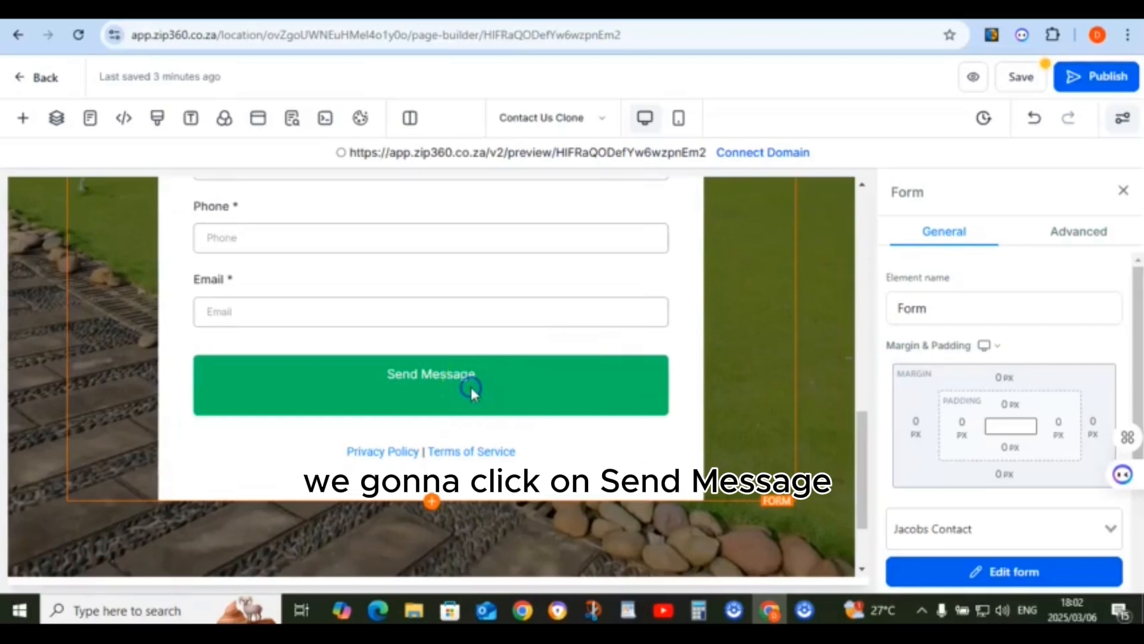
Switch to the WordPad notes and copy the Thank You page's preview URL
scroll(1025, 453, down, 3)
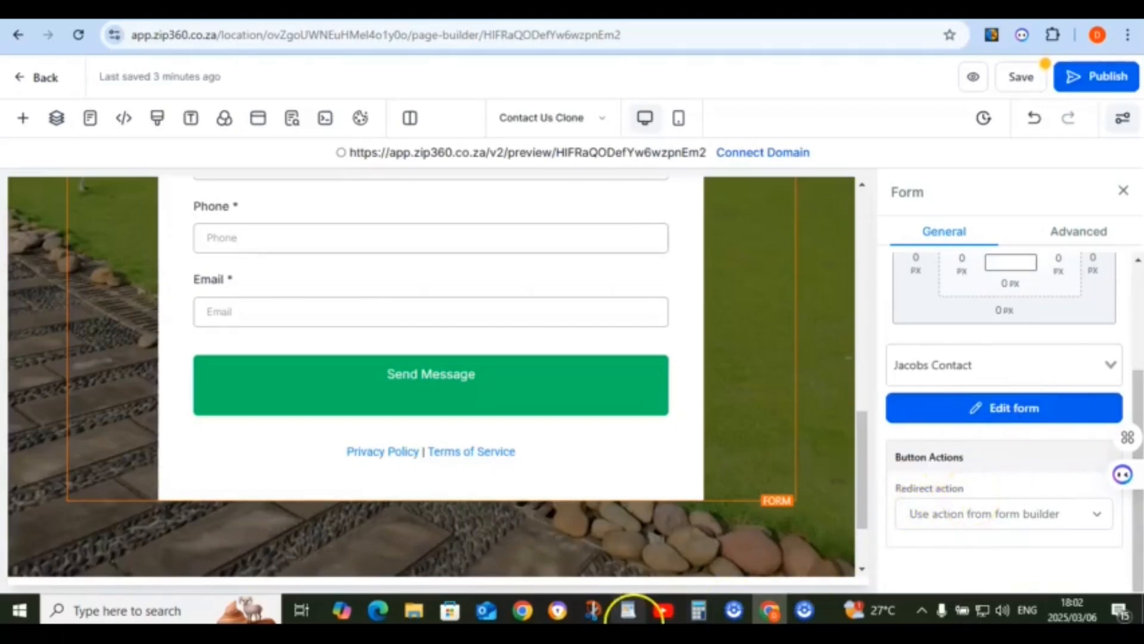
click(614, 531)
click(291, 262)
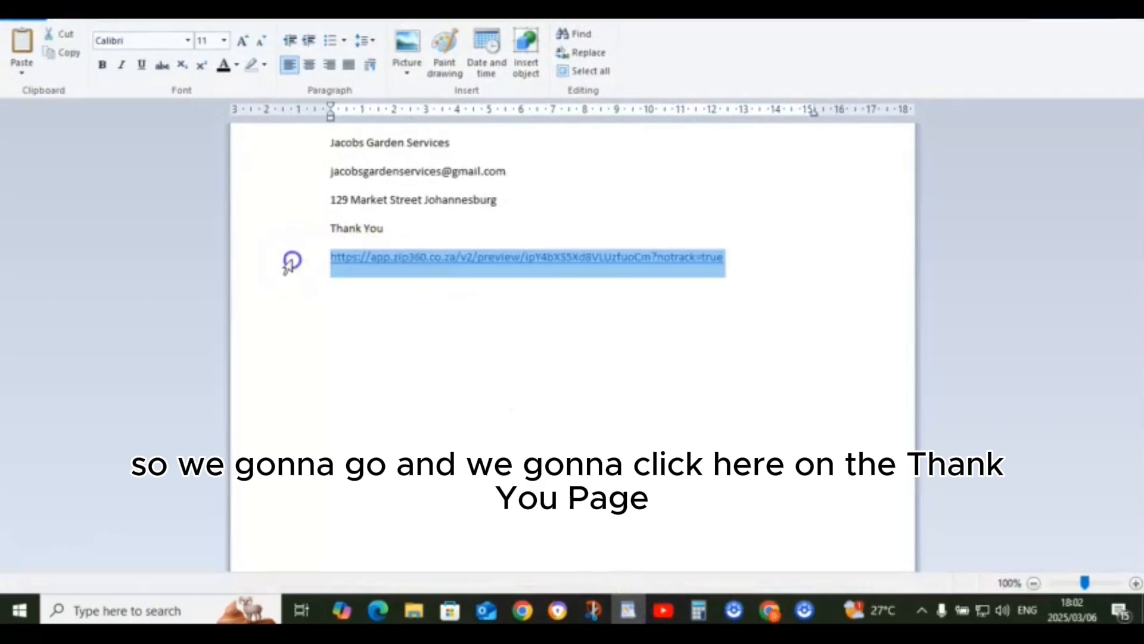
right_click(416, 269)
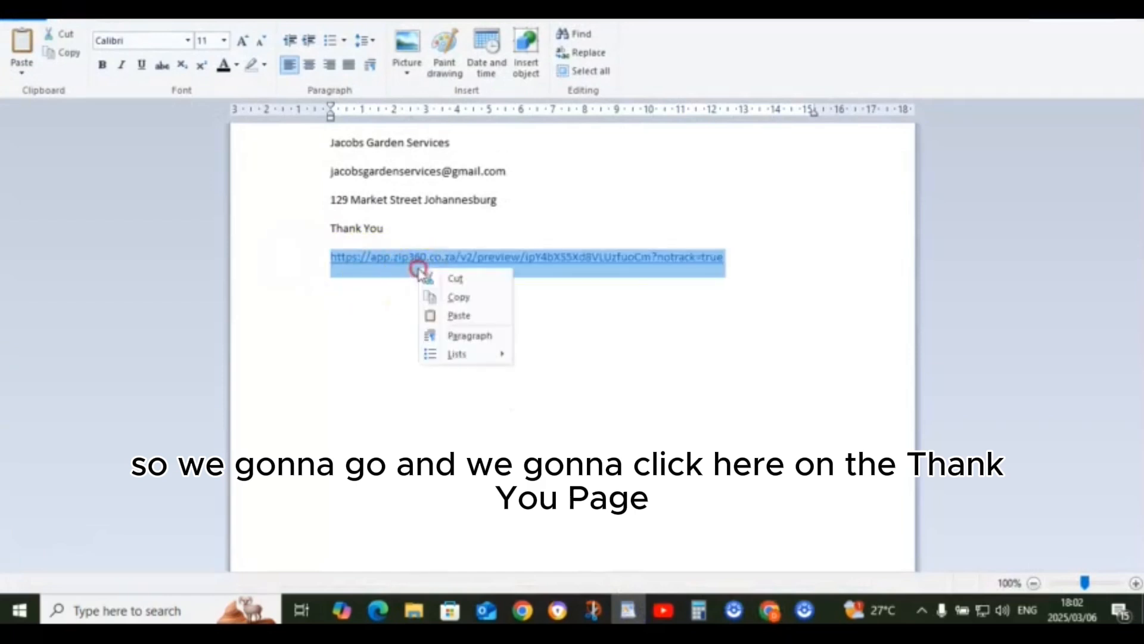
click(460, 296)
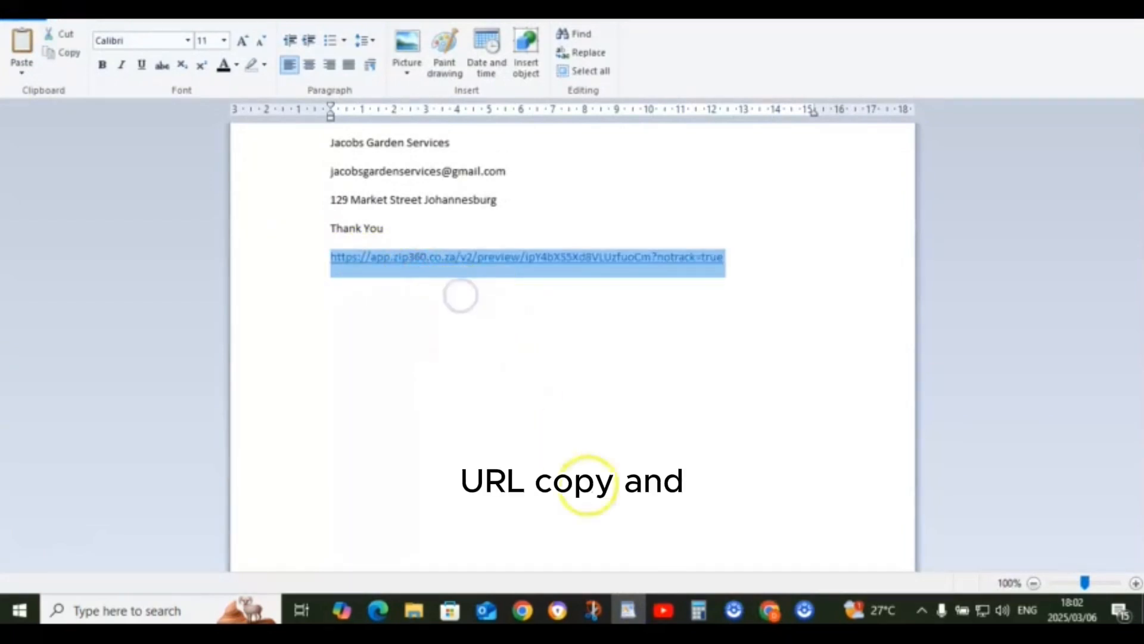
Return to Chrome, set the form's redirect action to Go to website Url with the copied Thank You link as website, and save
click(770, 610)
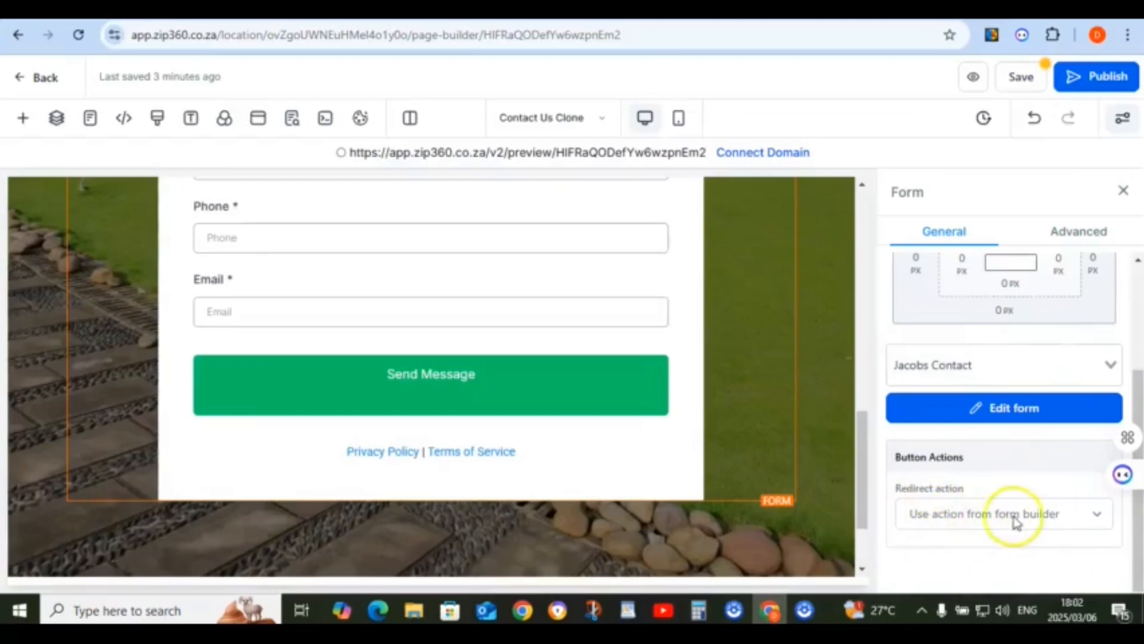
click(1038, 516)
click(954, 565)
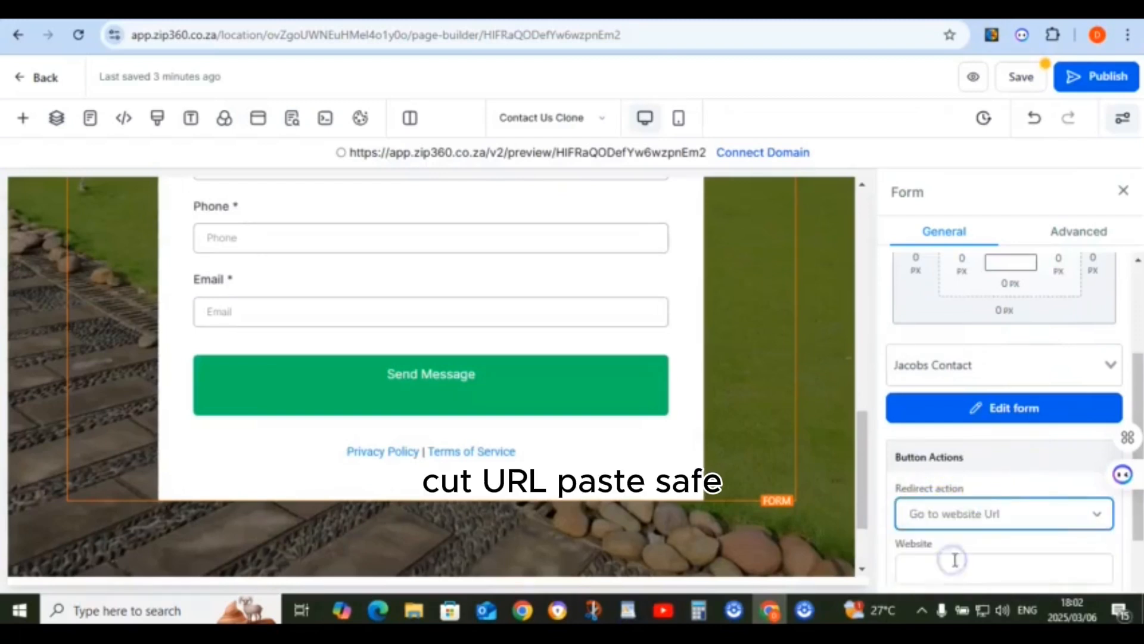
click(936, 565)
right_click(935, 565)
click(761, 332)
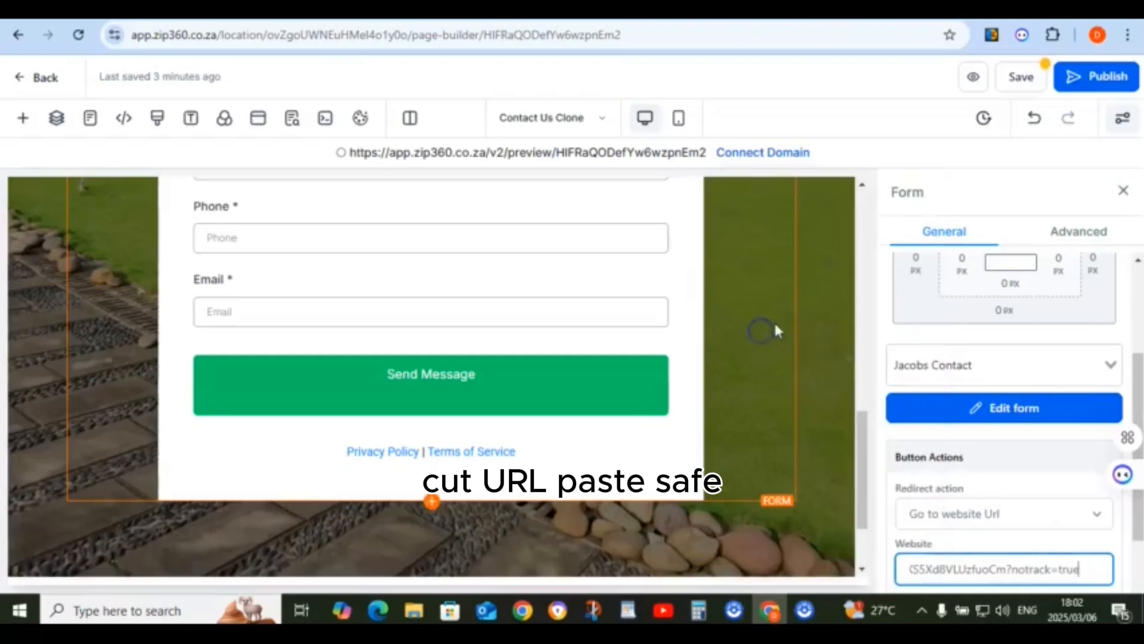
click(1017, 80)
click(271, 192)
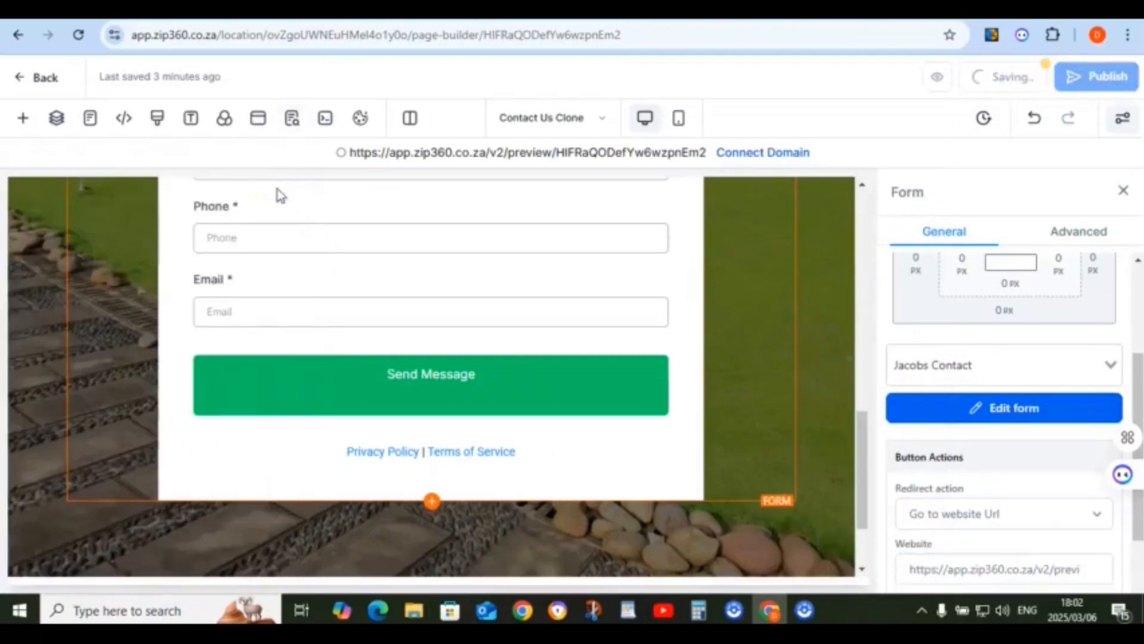
Preview the Contact Us Clone page and examine the embedded contact form
scroll(509, 253, up, 3)
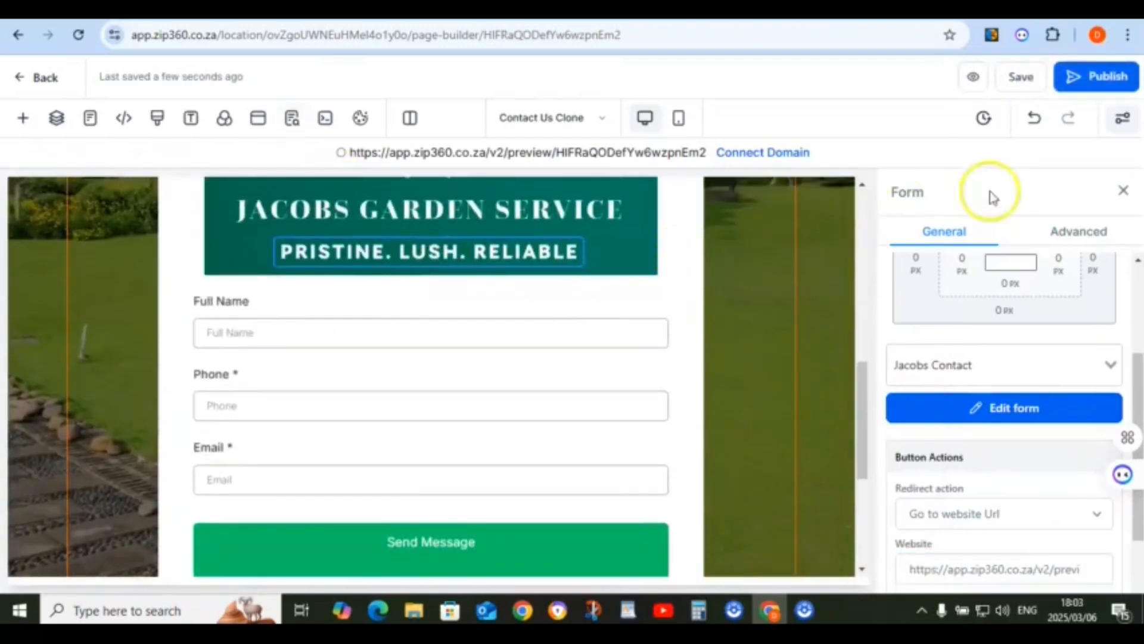
click(972, 78)
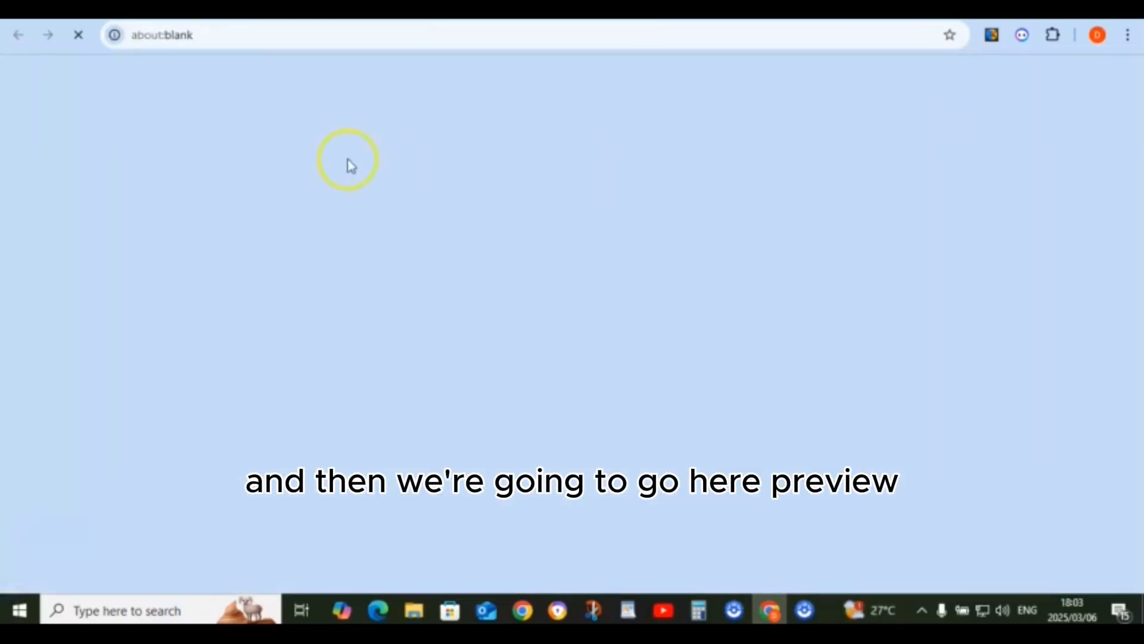
scroll(517, 241, down, 5)
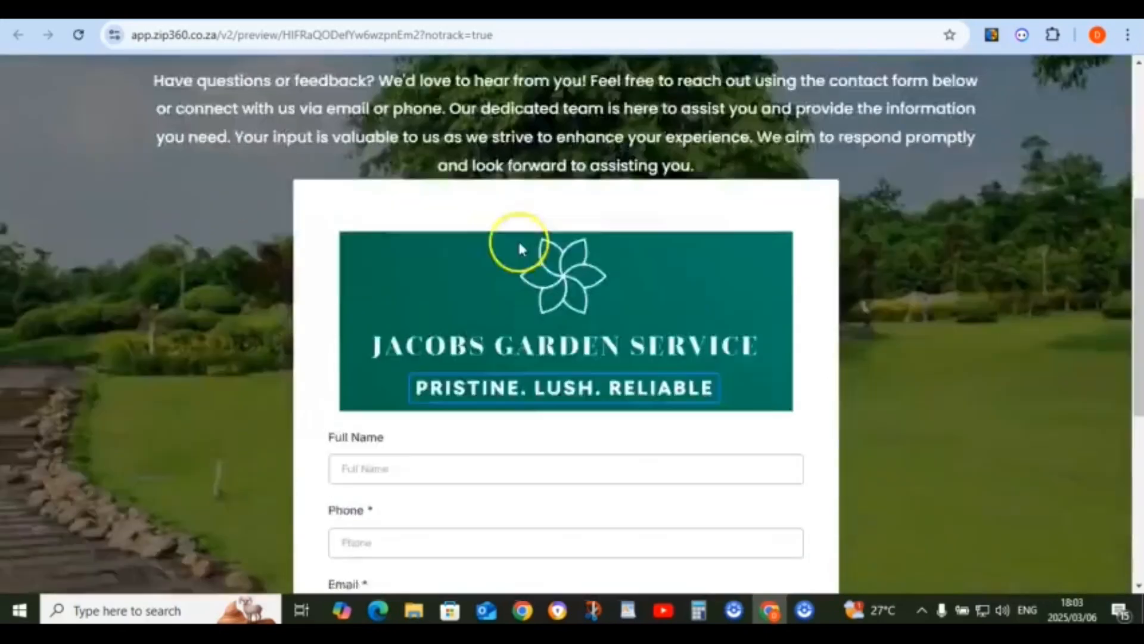
scroll(519, 246, up, 1)
scroll(519, 245, down, 7)
Test the previewed form by filling in the full name, phone number and email address and sending the message
click(422, 117)
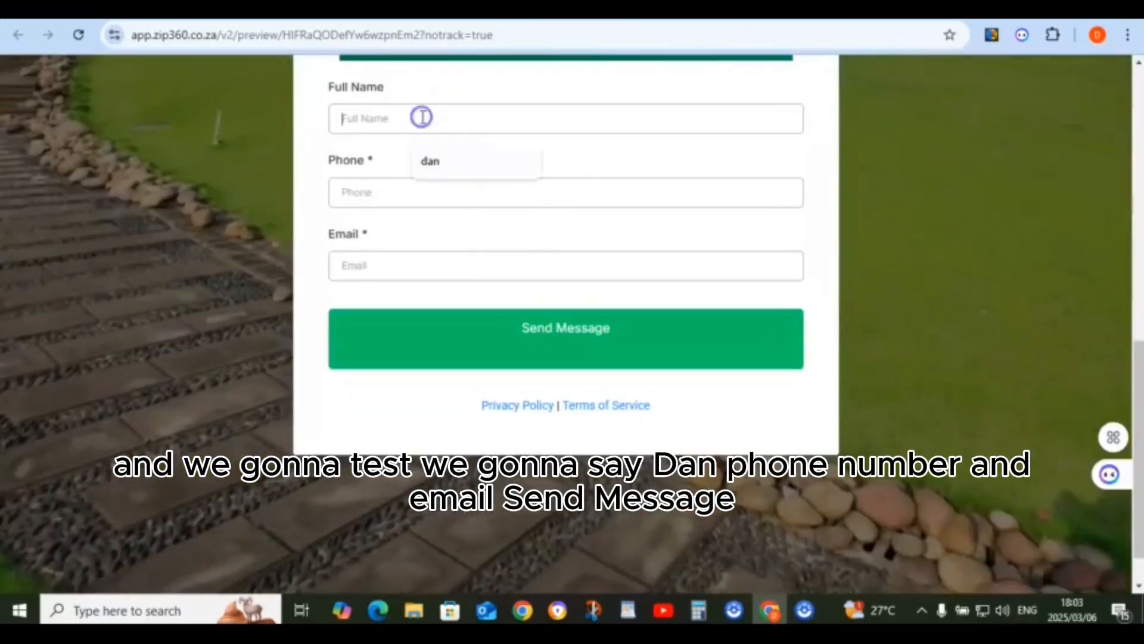
click(429, 160)
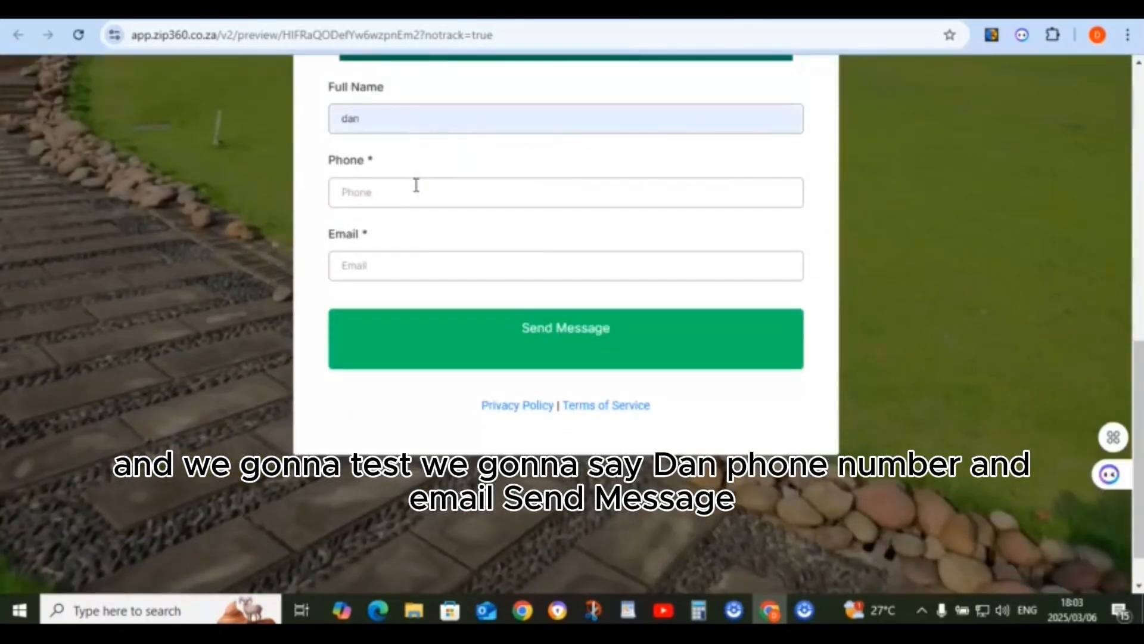
click(382, 269)
click(459, 308)
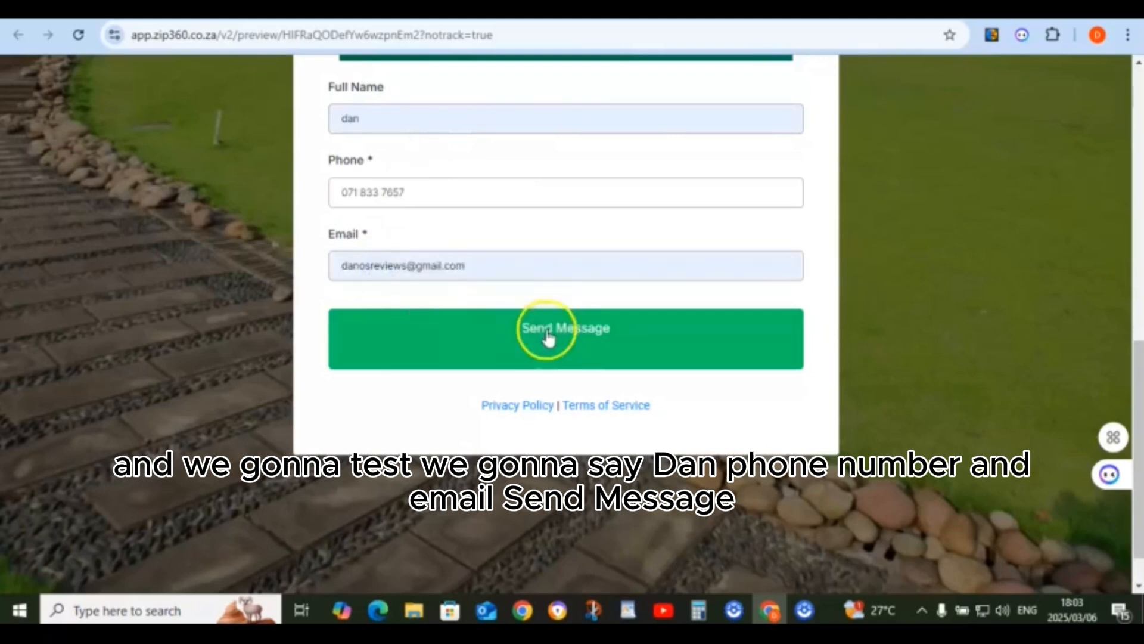
click(547, 335)
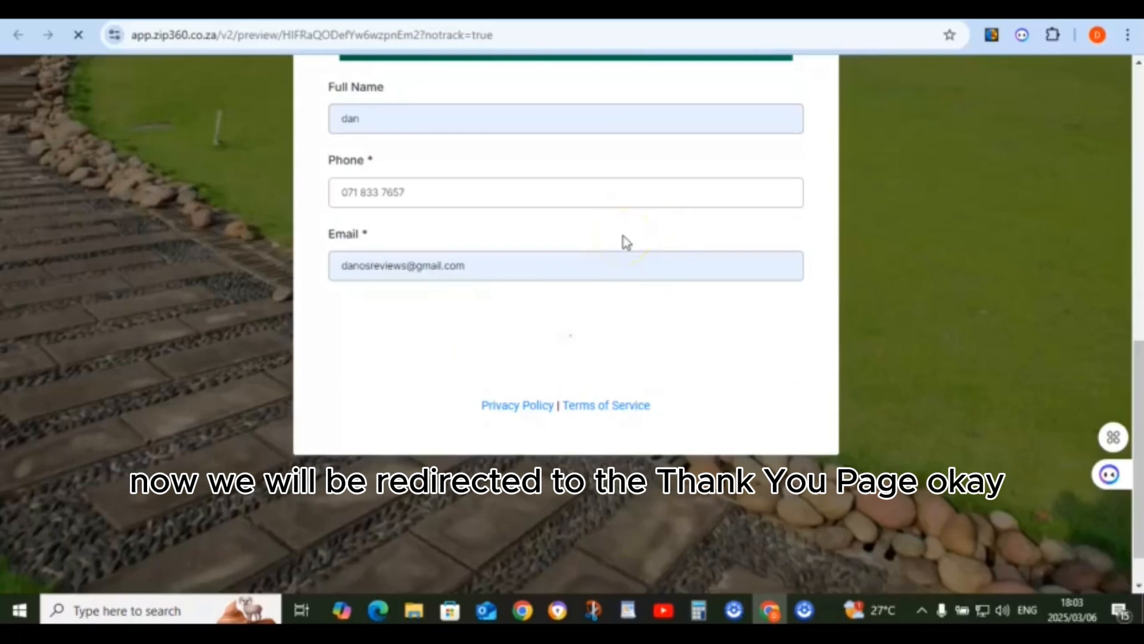
On the Home Clone page, set the border radius of the hero section's Schedule Appointment button to 10px and close its settings
scroll(615, 271, down, 3)
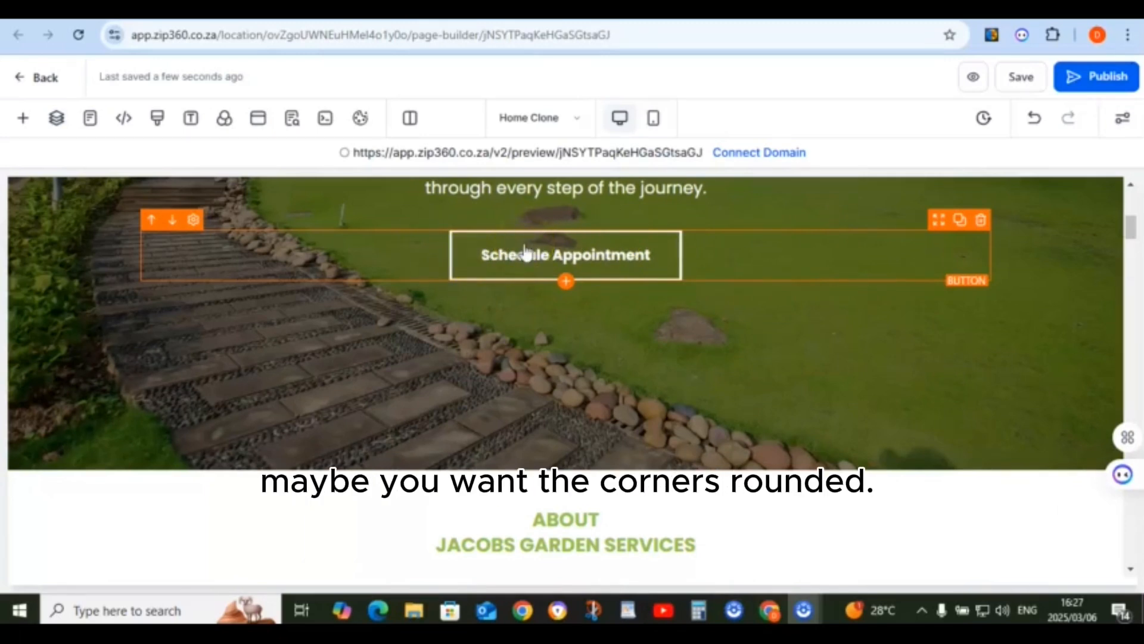
click(650, 261)
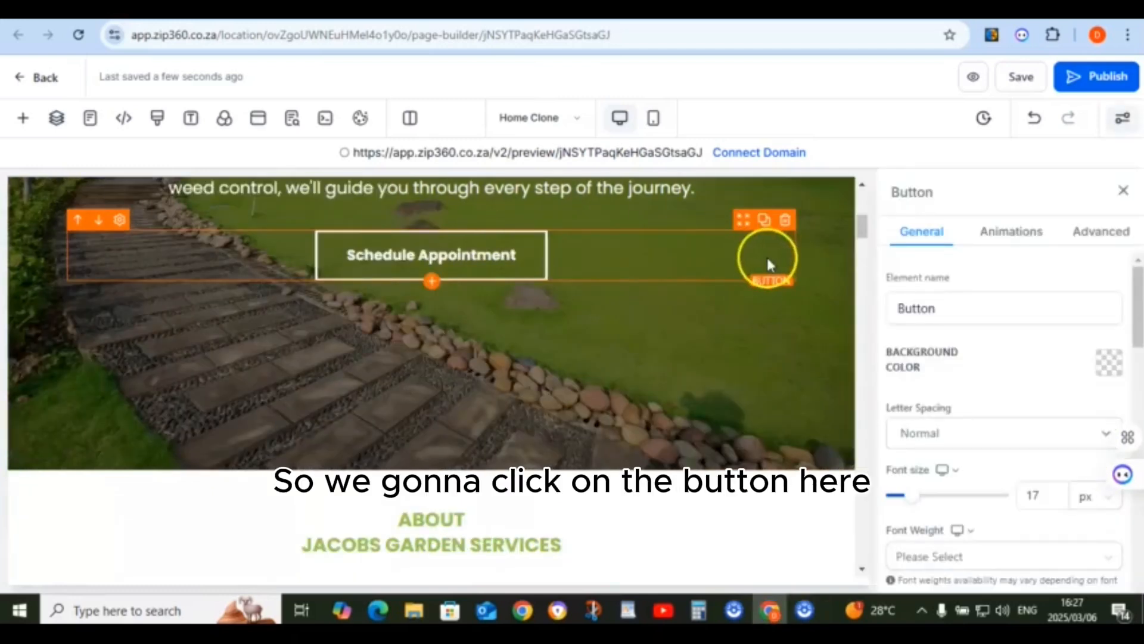
click(1102, 232)
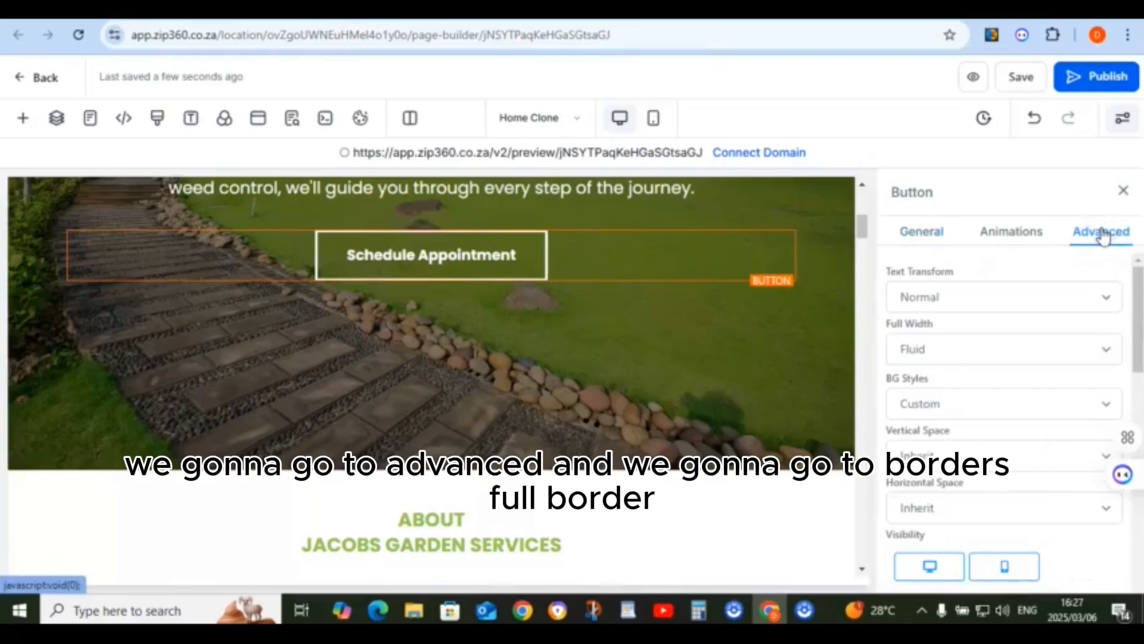
scroll(1042, 363, down, 4)
scroll(1021, 403, down, 3)
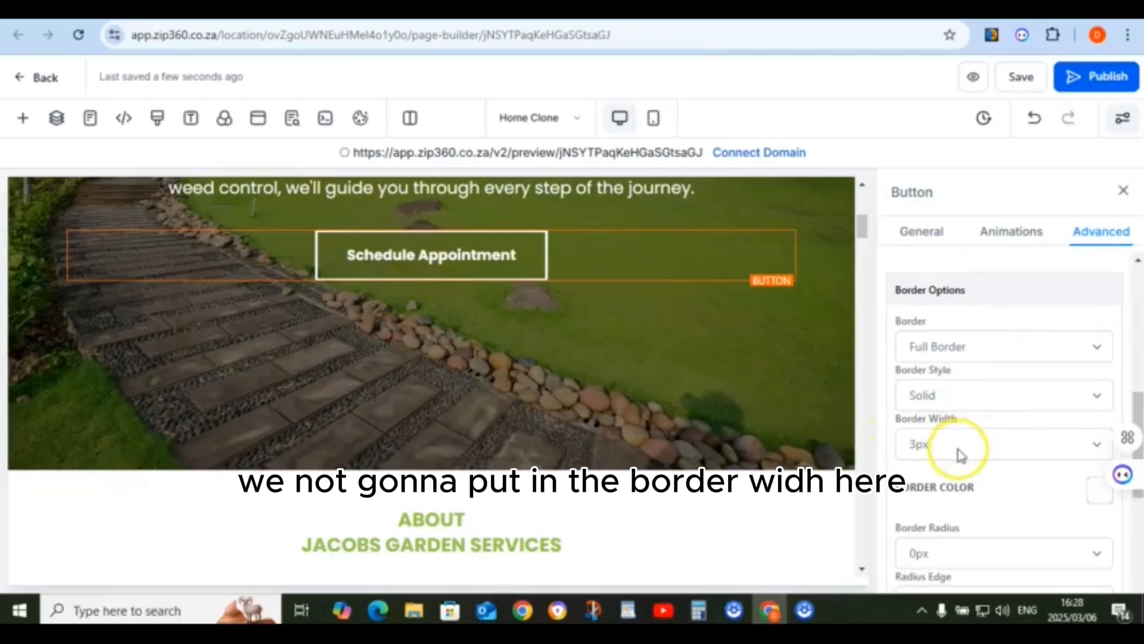
scroll(966, 468, down, 1)
click(969, 474)
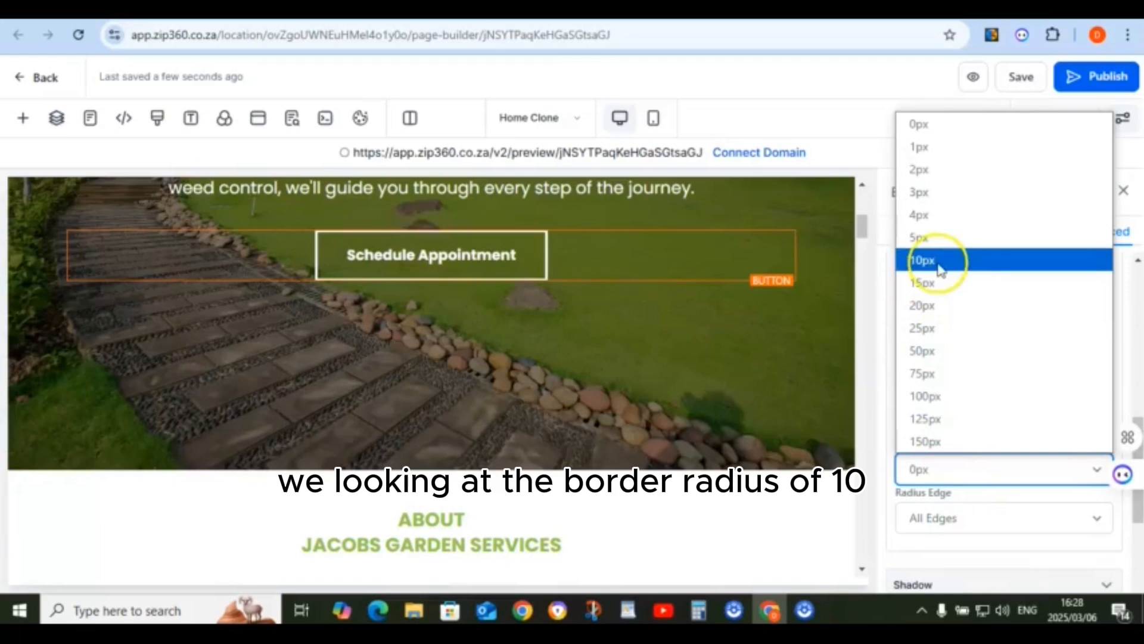
click(940, 263)
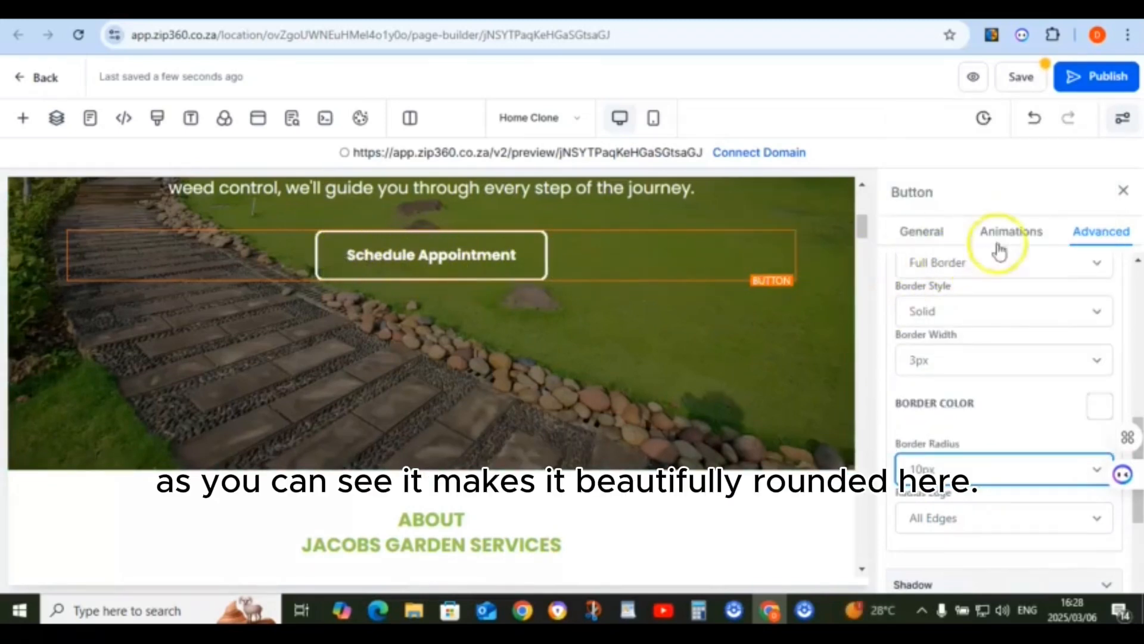
click(1124, 192)
Give the Schedule Appointment button below the testimonials a Full Border, 1px wide, with a 10px border radius
scroll(743, 388, down, 8)
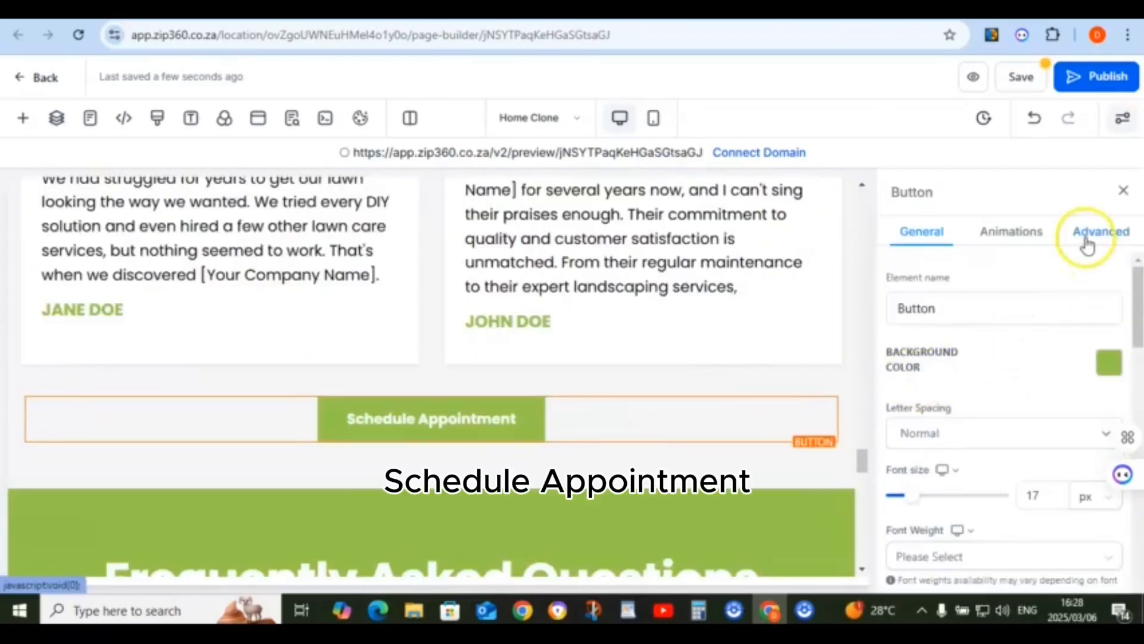
click(1088, 238)
scroll(925, 412, down, 5)
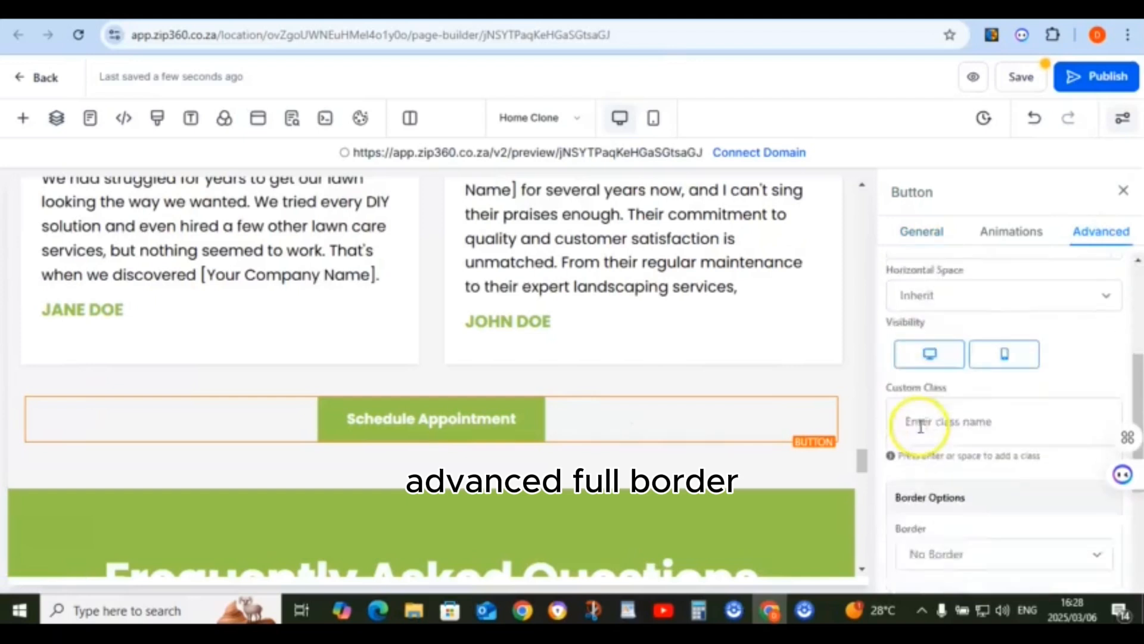
click(997, 430)
click(937, 482)
click(935, 471)
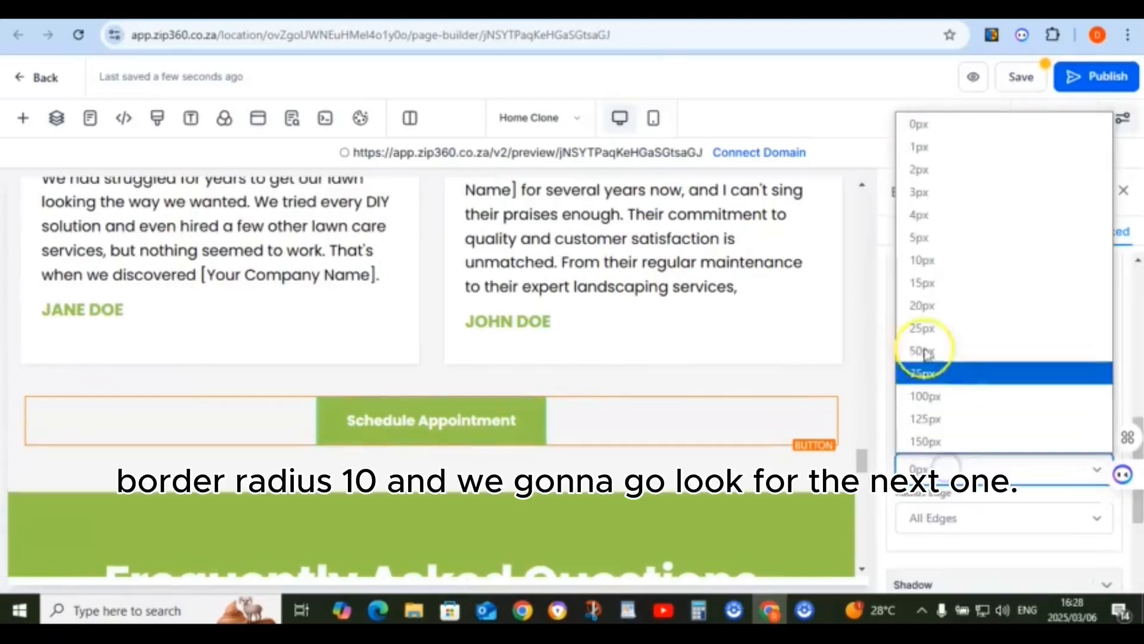
click(927, 261)
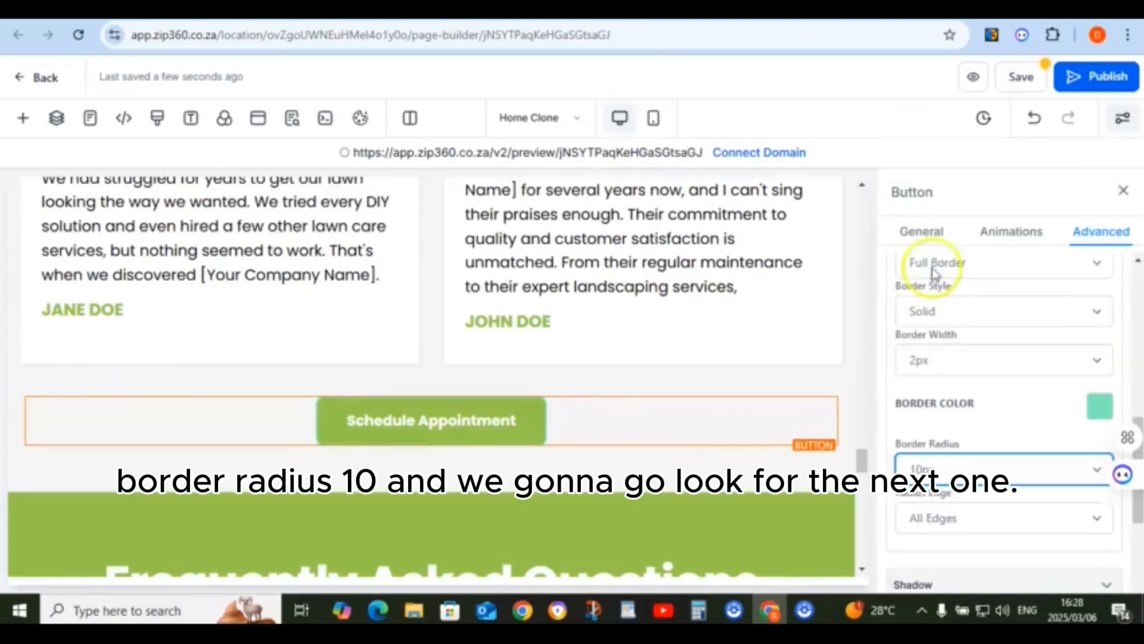
Set the border radius of the black Schedule Appointment button below the Frequently Asked Questions to 10px
scroll(672, 358, down, 10)
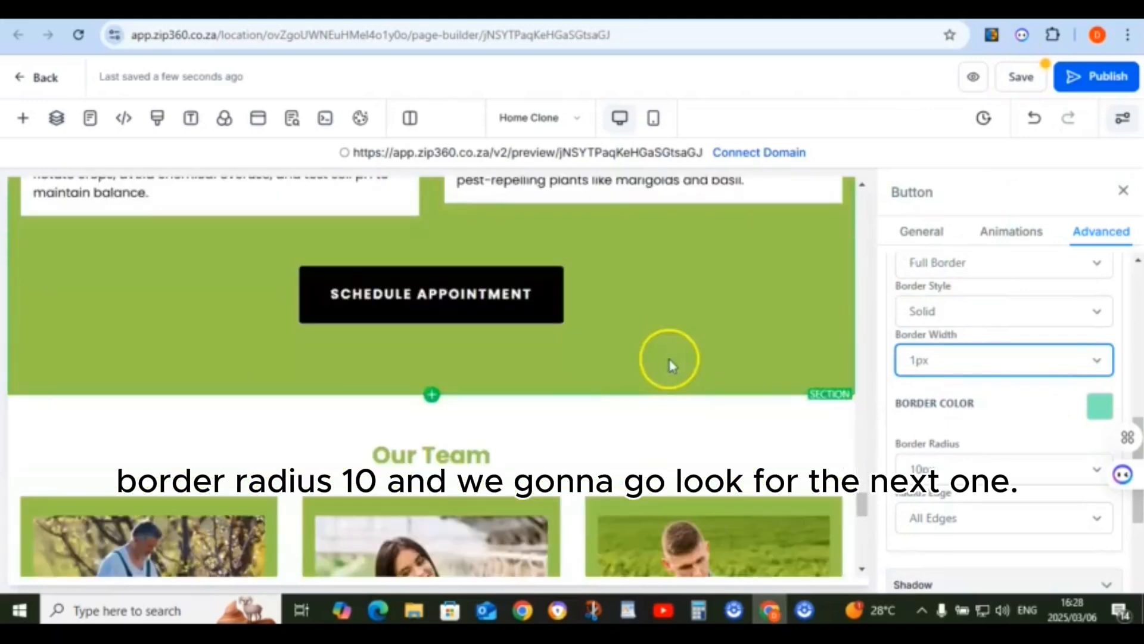
click(528, 321)
click(1101, 232)
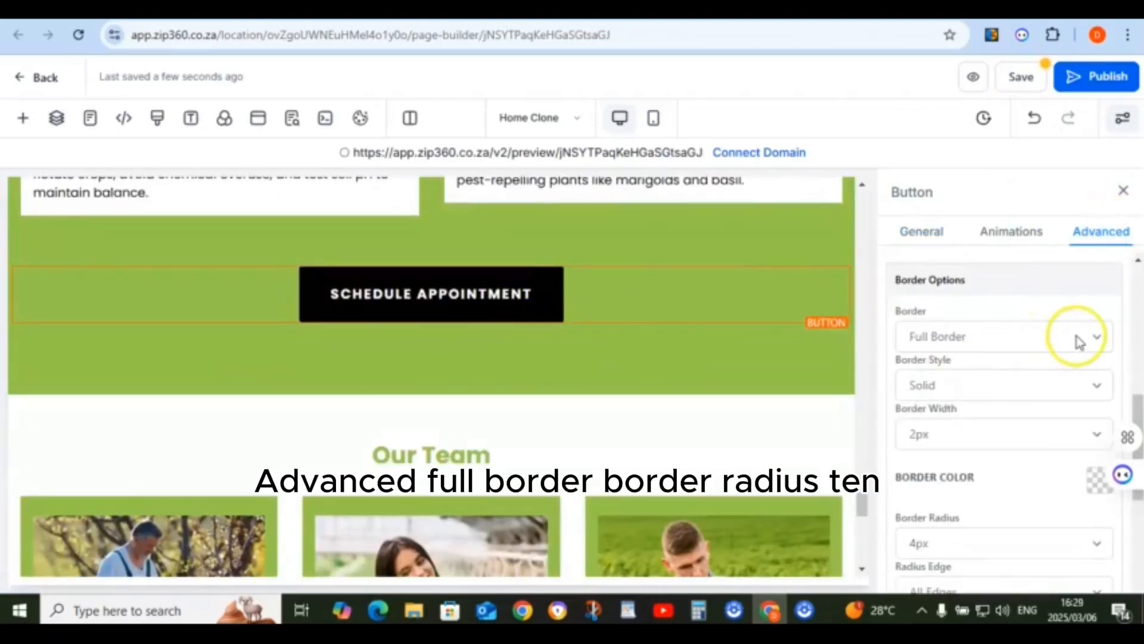
click(958, 542)
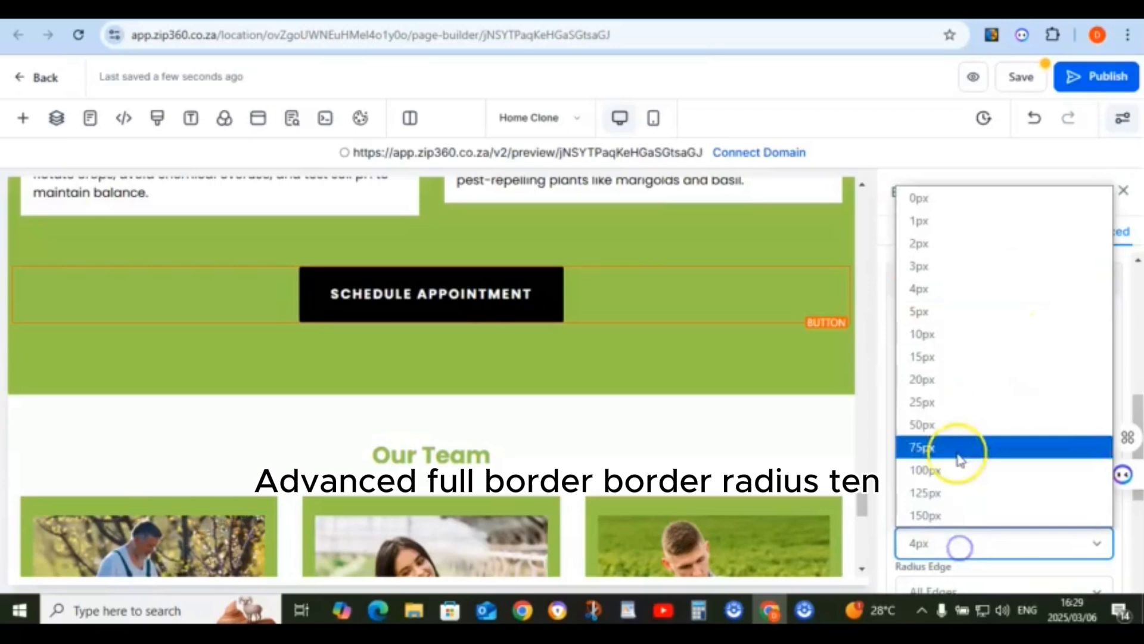
click(935, 337)
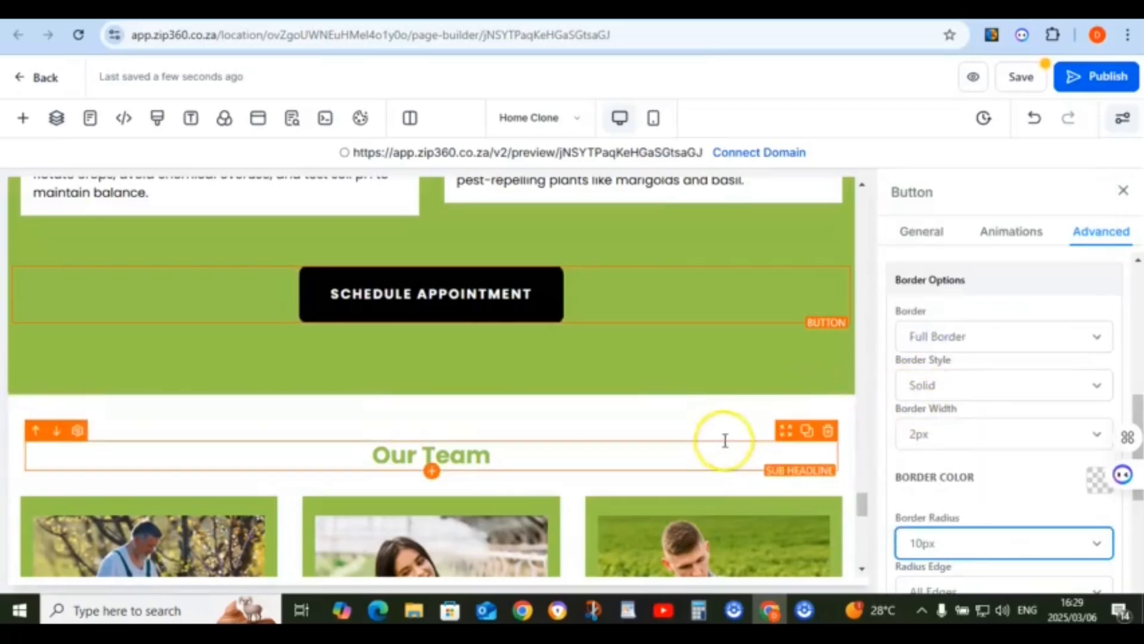
Give the Read More button of the Lawn Maintenance Services card a Full Border with a 10px border radius
scroll(721, 447, down, 2)
scroll(715, 453, down, 10)
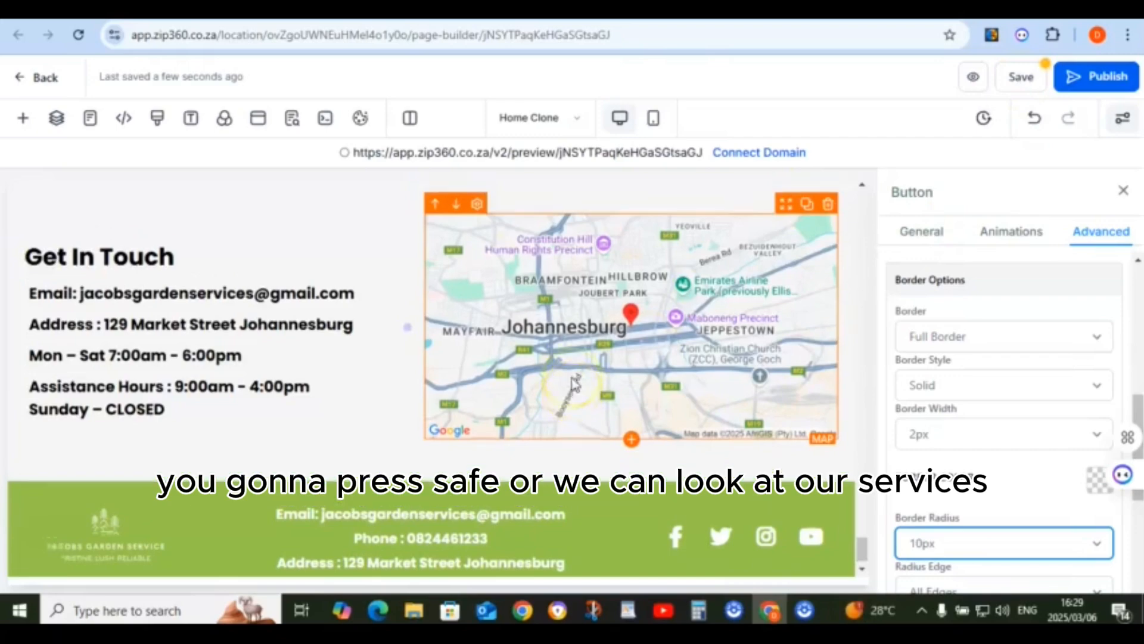
scroll(574, 381, up, 15)
scroll(572, 383, up, 20)
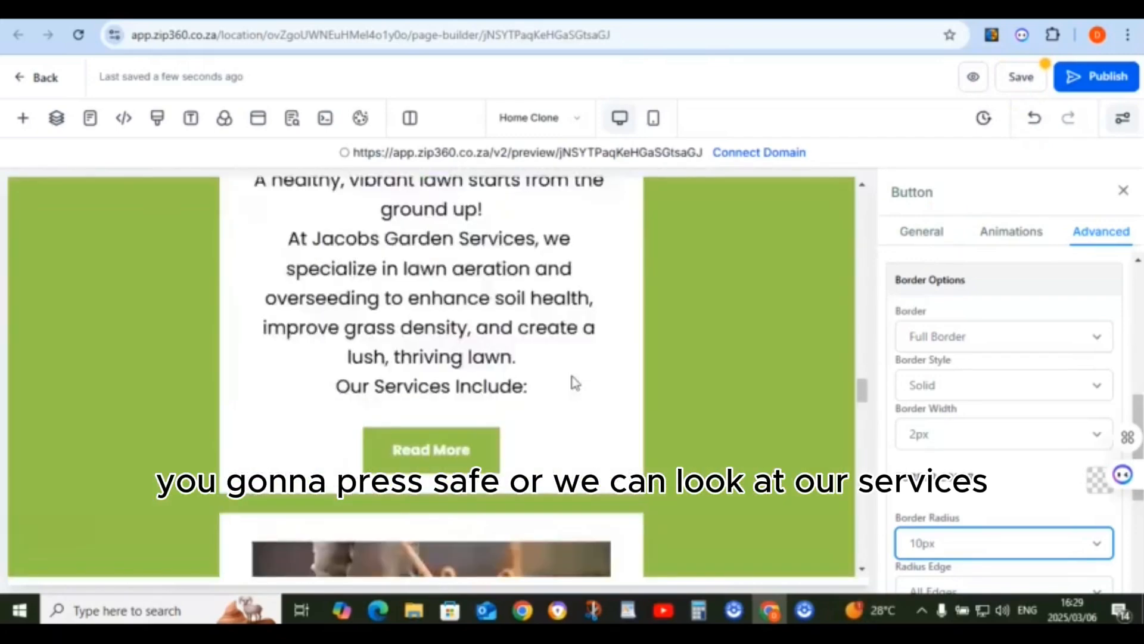
scroll(572, 383, down, 3)
scroll(561, 409, down, 8)
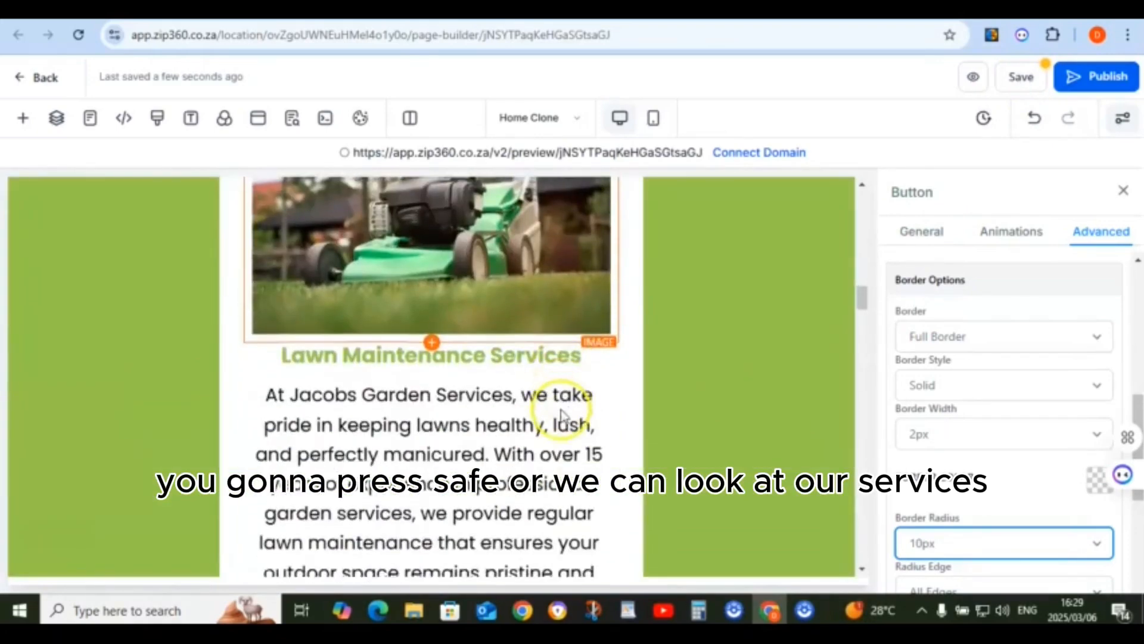
click(448, 389)
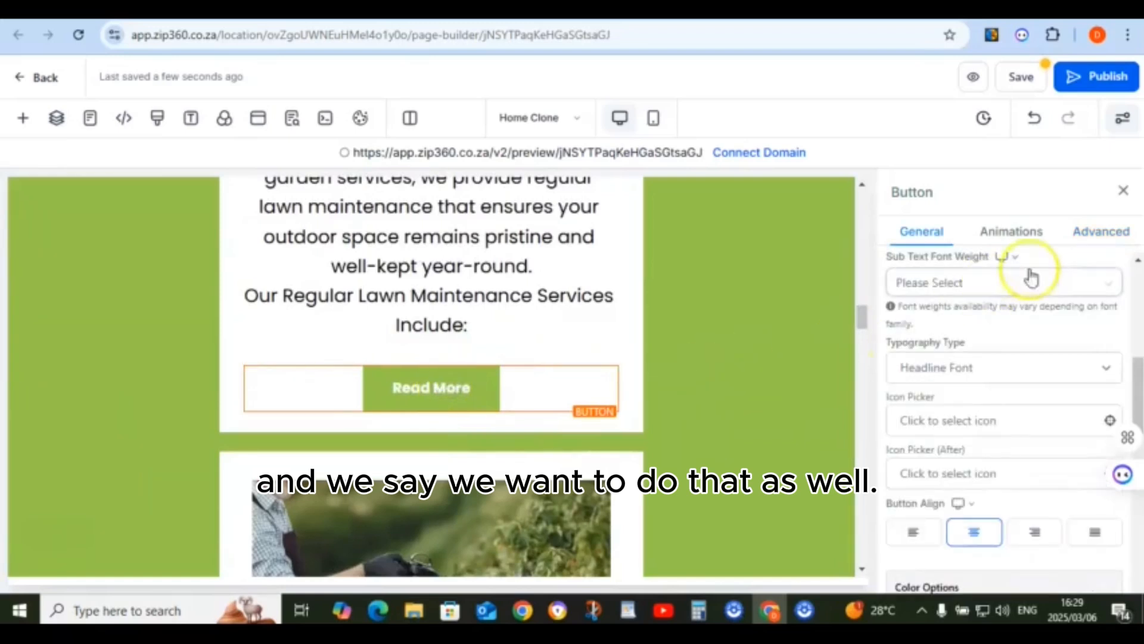
click(1101, 233)
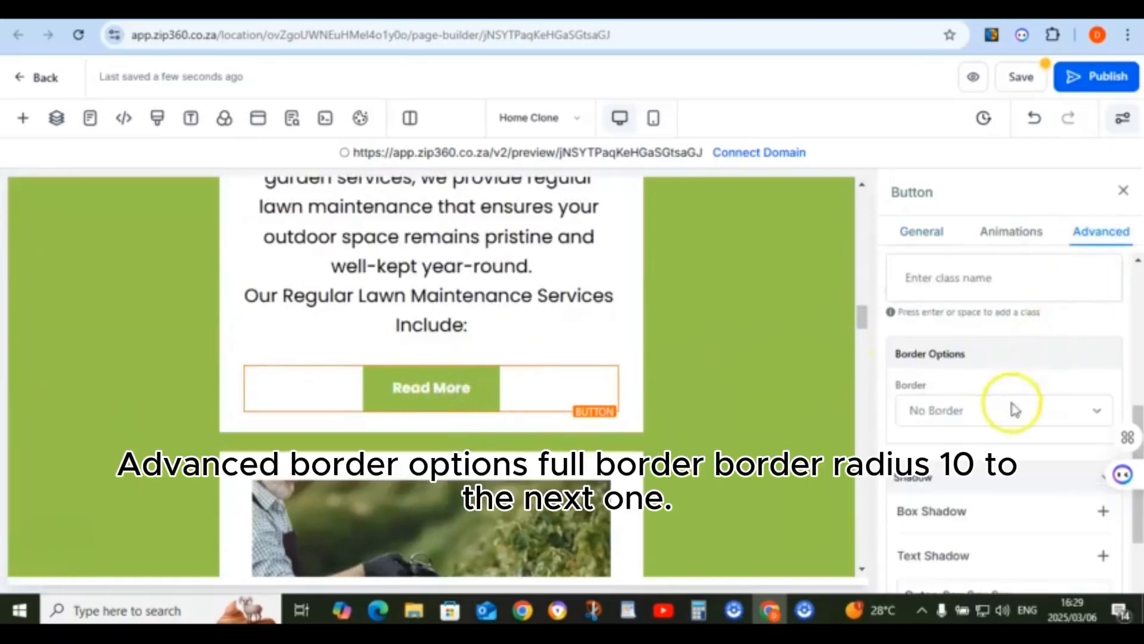
click(1096, 411)
click(971, 462)
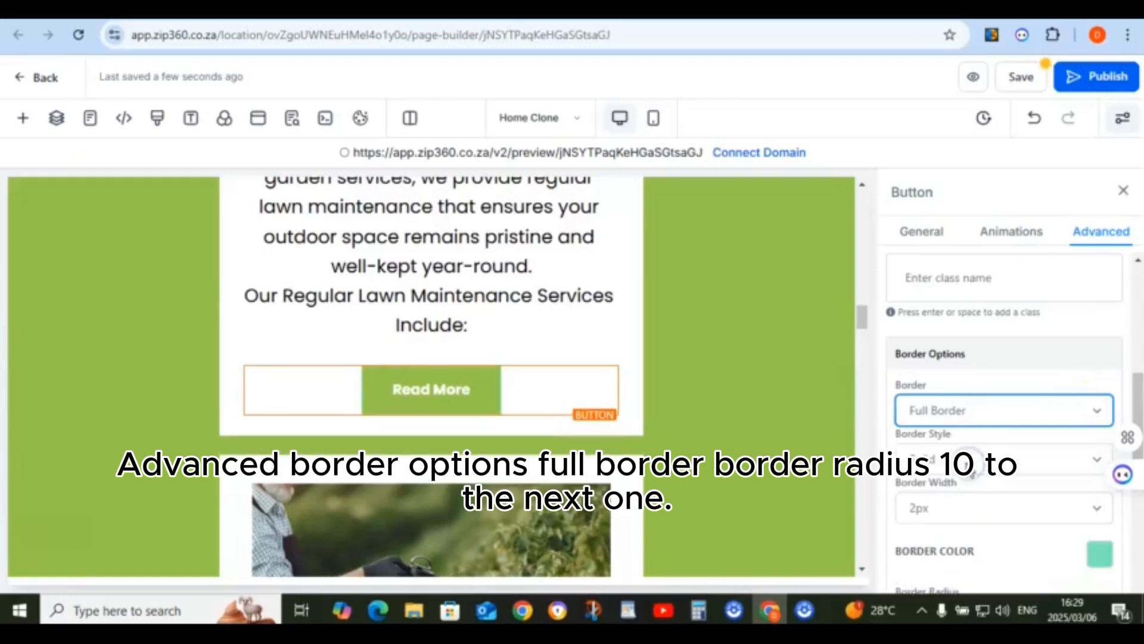
scroll(969, 459, down, 3)
click(965, 449)
click(923, 240)
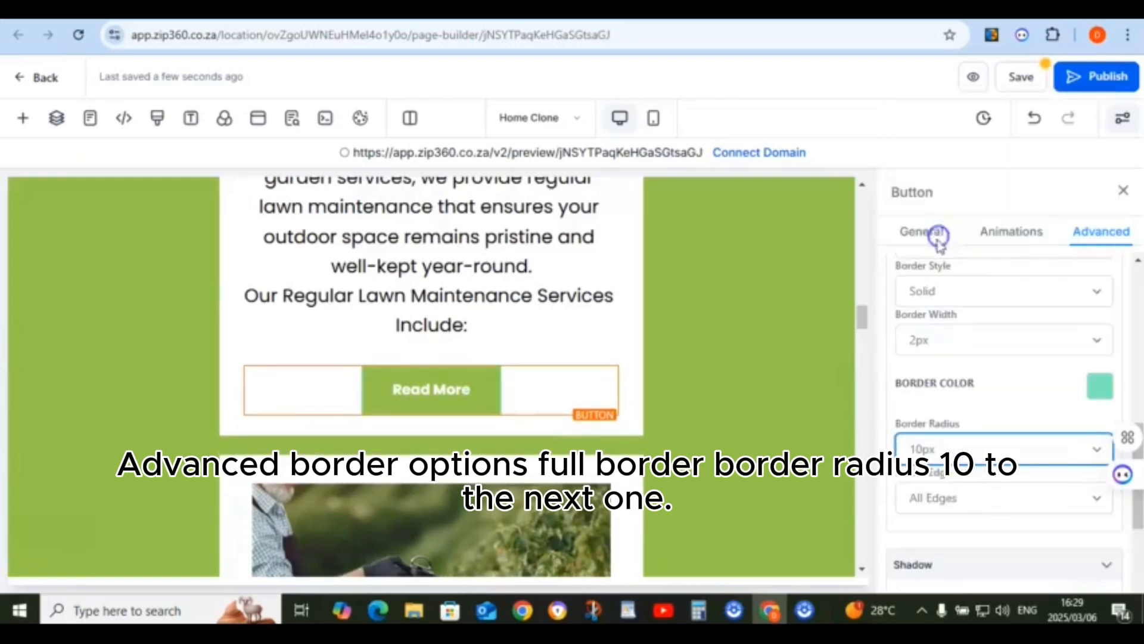
Give the Read More button of the lawn fertilization and weed control card a Full Border with a 10px border radius
scroll(489, 446, down, 5)
click(467, 445)
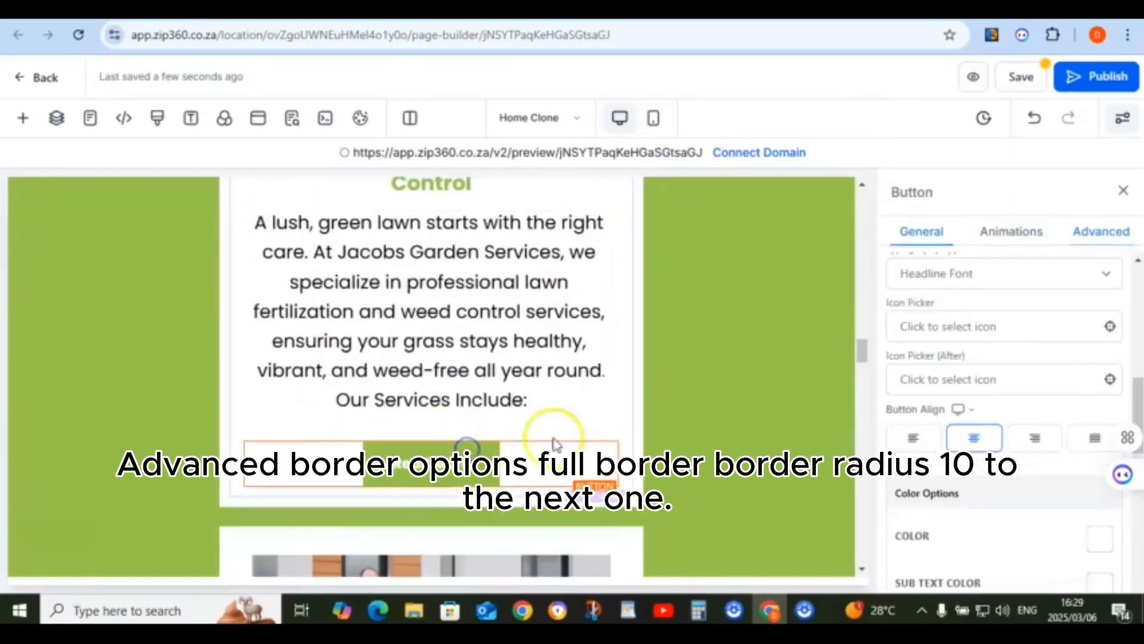
click(1101, 231)
scroll(929, 403, down, 1)
click(1007, 288)
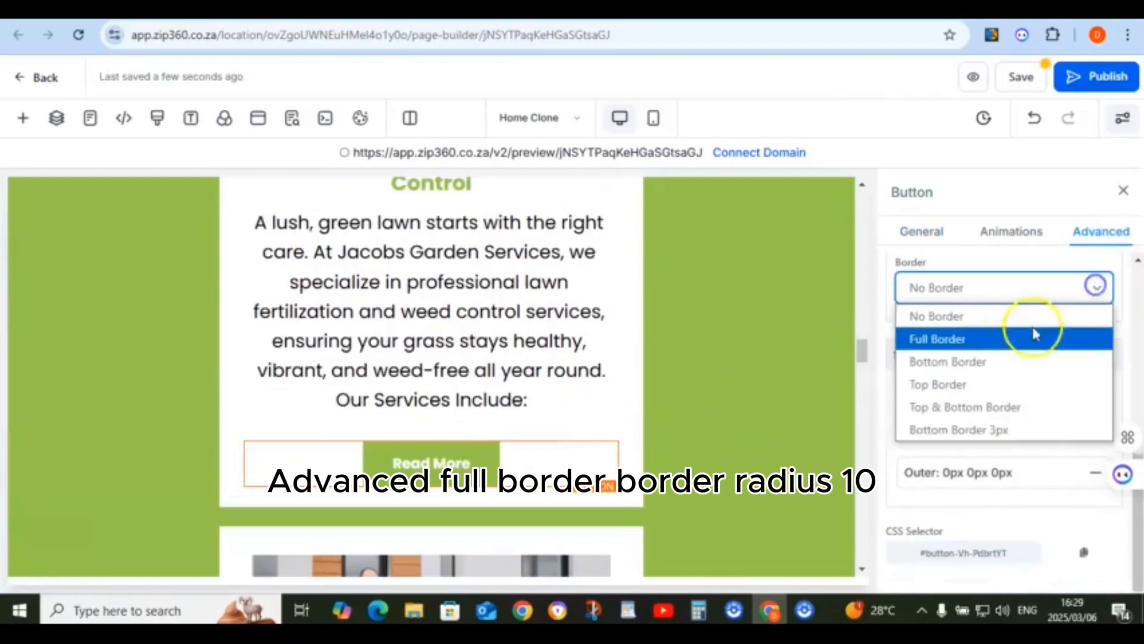
click(992, 338)
click(945, 498)
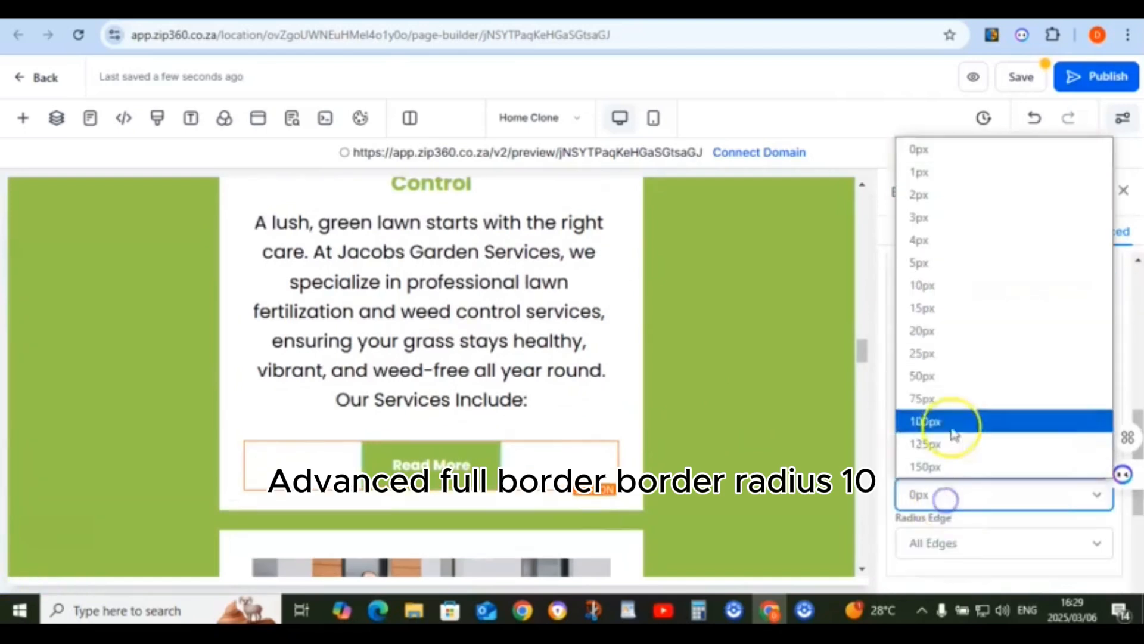
click(938, 305)
Give the Read More button of the Lawn Aeration and Overseeding card a Full Border with a 10px border radius
scroll(532, 454, down, 2)
scroll(530, 449, down, 9)
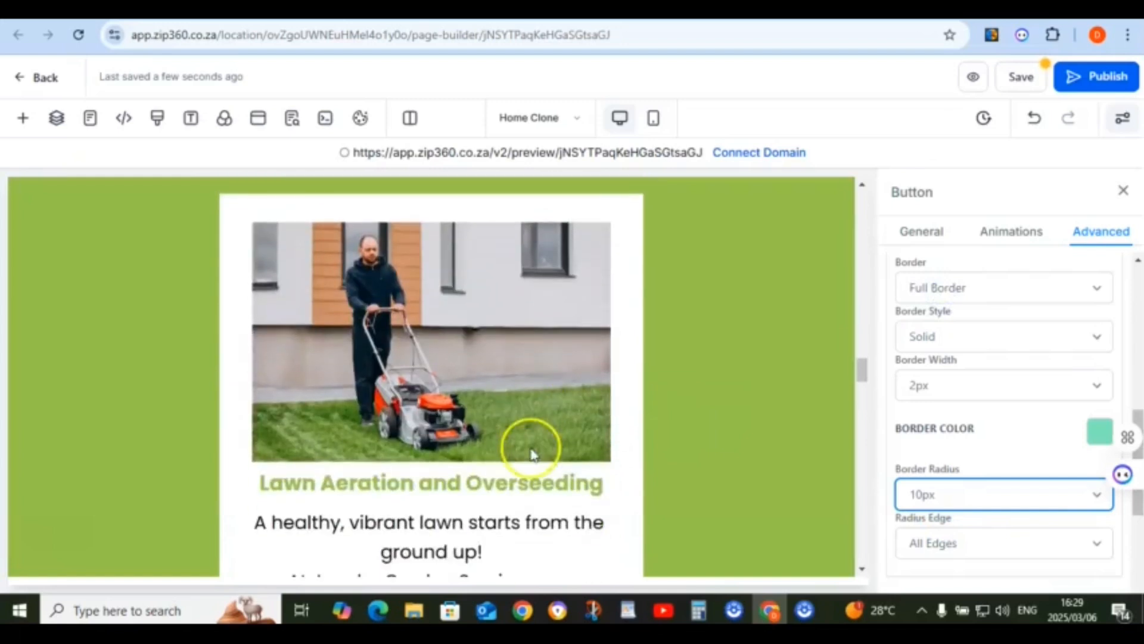
click(469, 451)
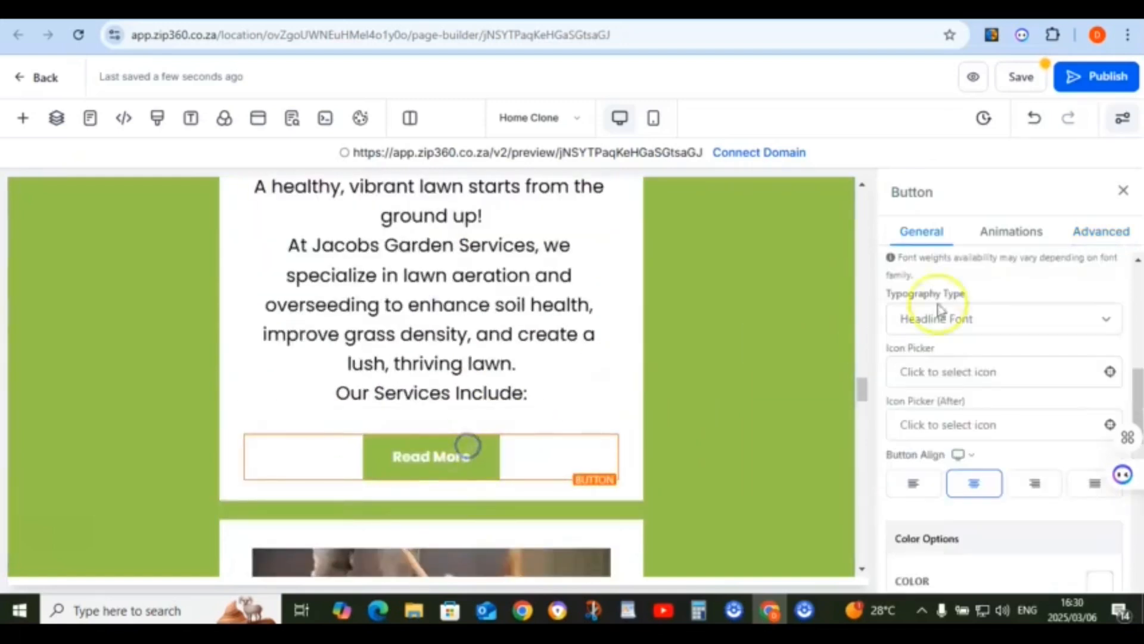
click(1095, 234)
click(940, 375)
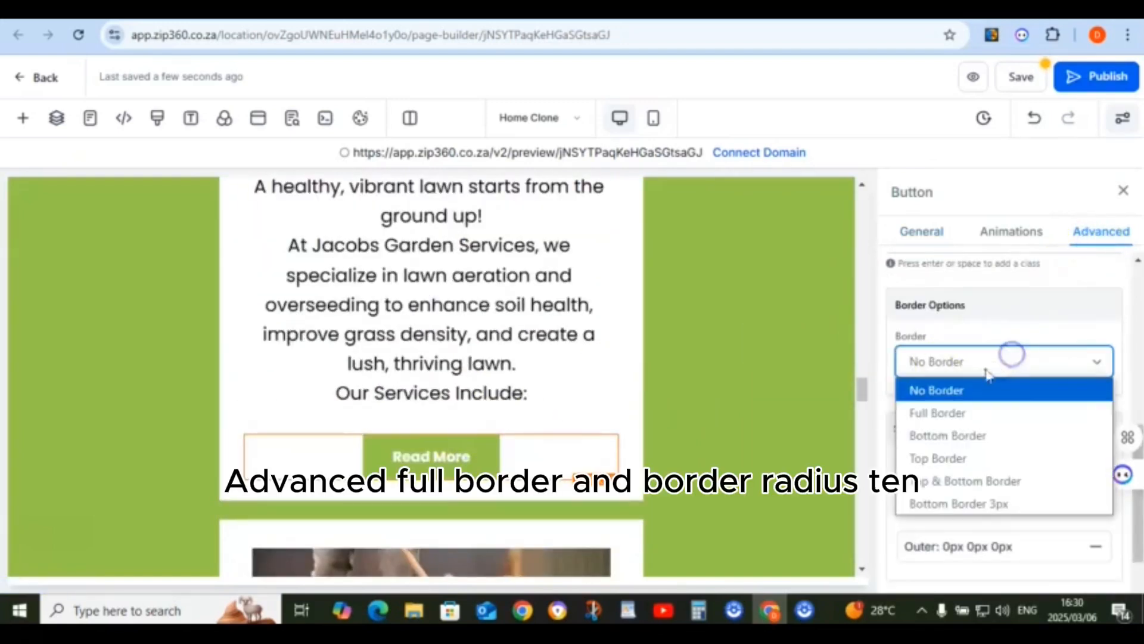
click(915, 410)
scroll(951, 491, down, 2)
click(952, 485)
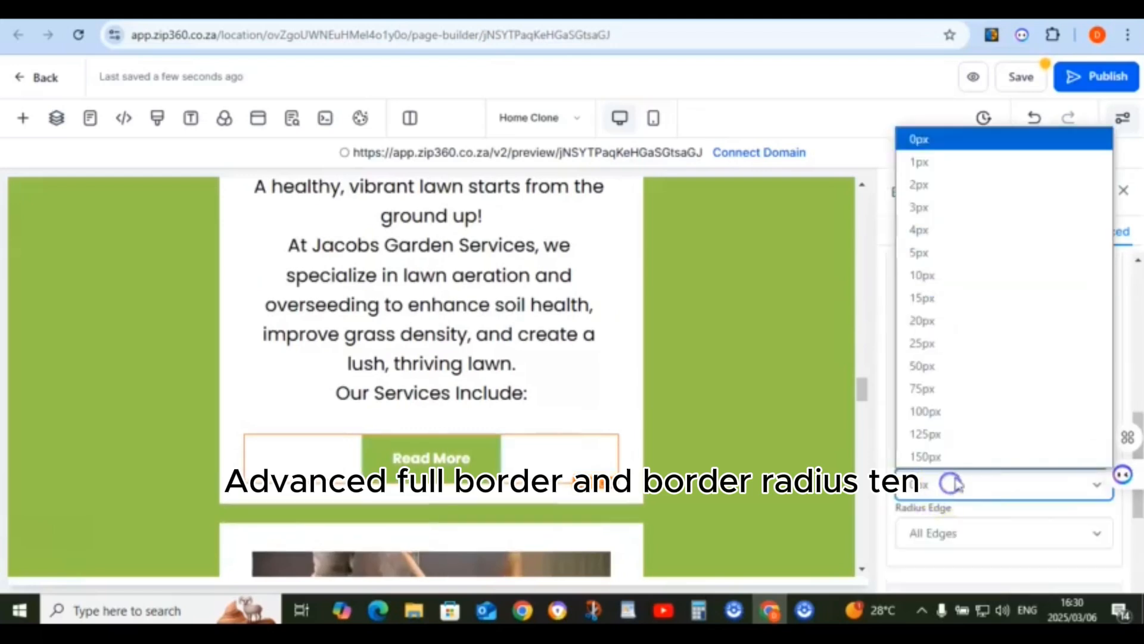
click(946, 276)
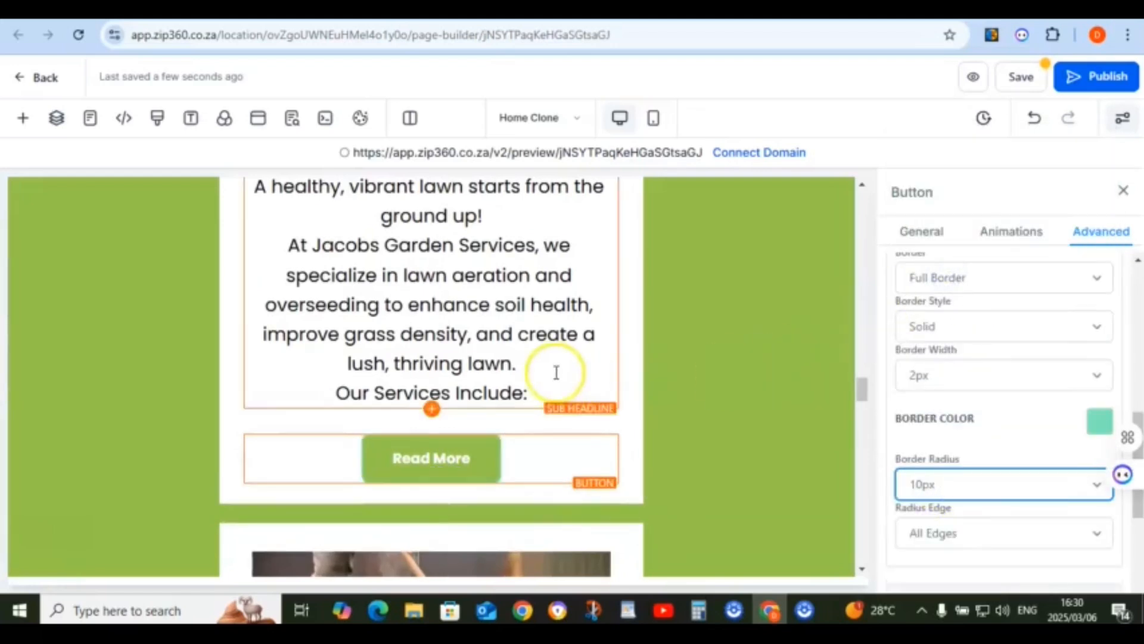
Give the Read More button of the last service card, above the customer testimonials, a Full Border with a 10px border radius
scroll(551, 375, down, 10)
scroll(544, 383, down, 1)
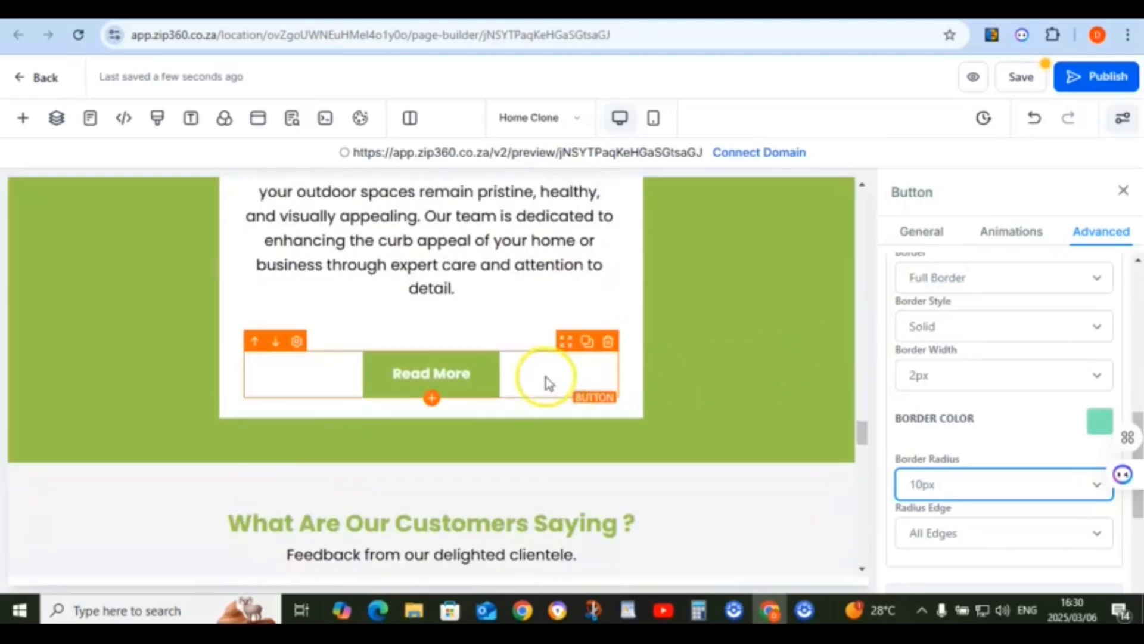
click(470, 375)
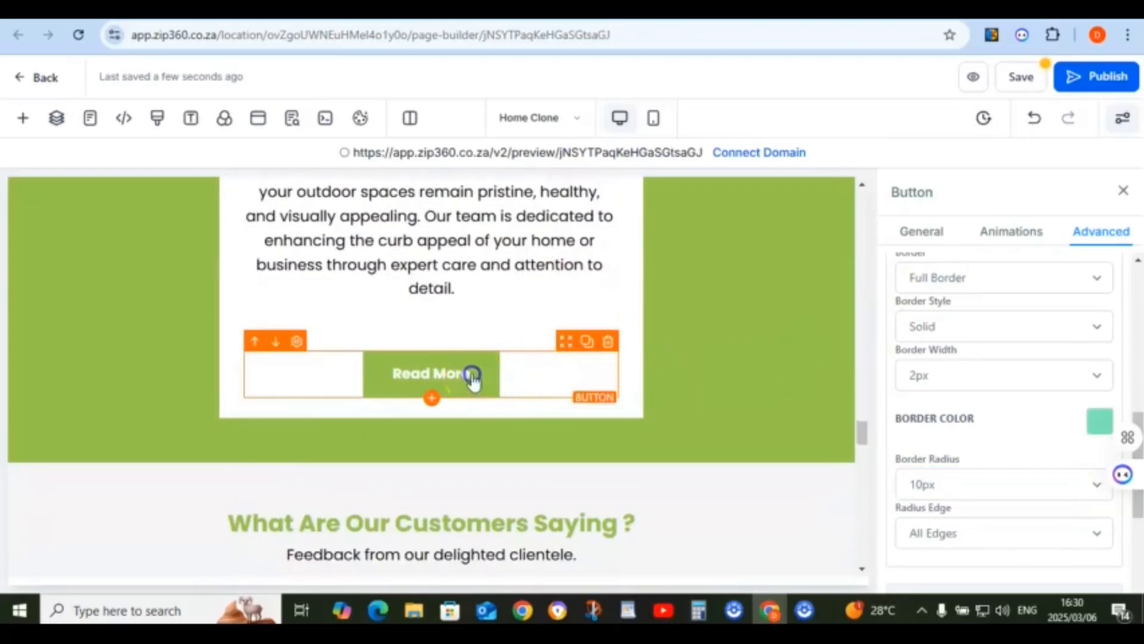
click(1103, 233)
click(1057, 349)
click(984, 404)
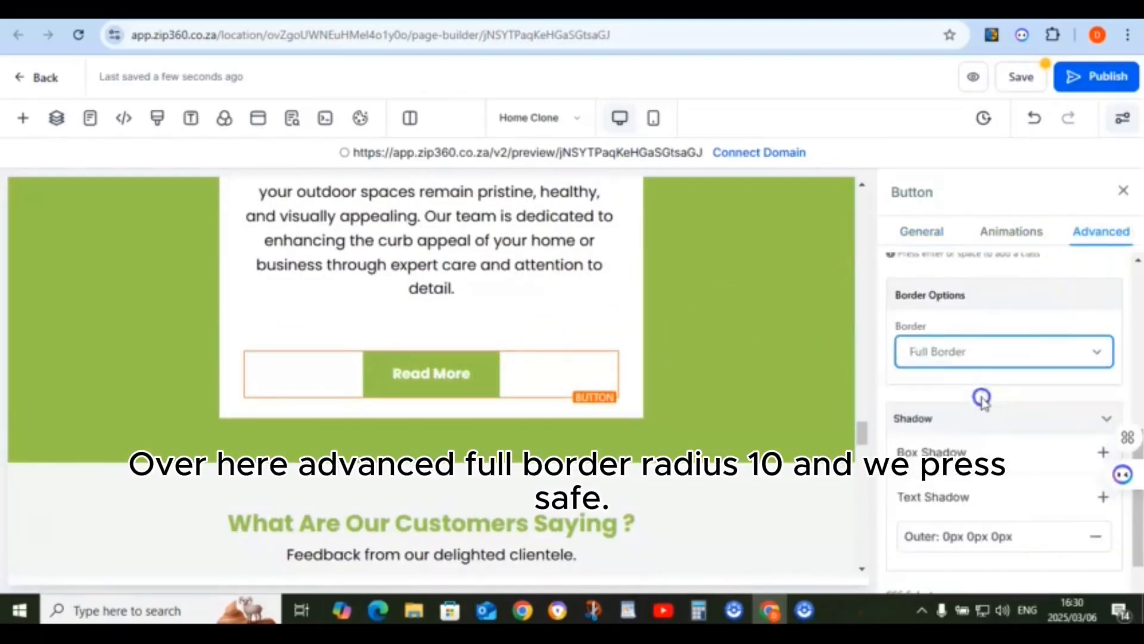
click(950, 474)
click(947, 269)
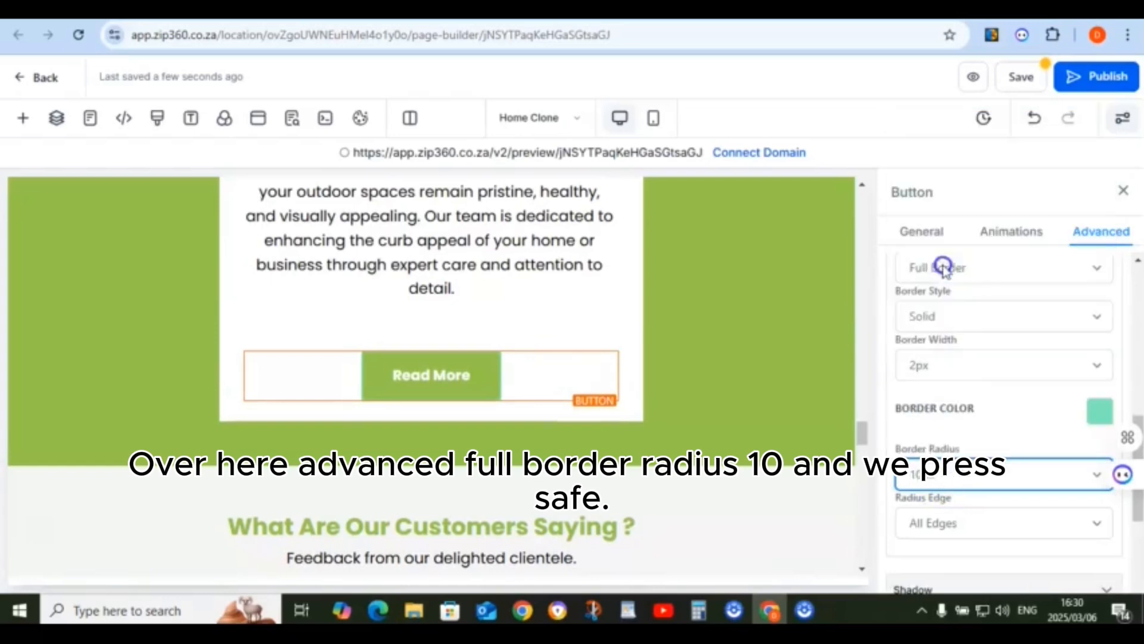
Save the Home Clone page including its global section changes and open its preview
click(1021, 70)
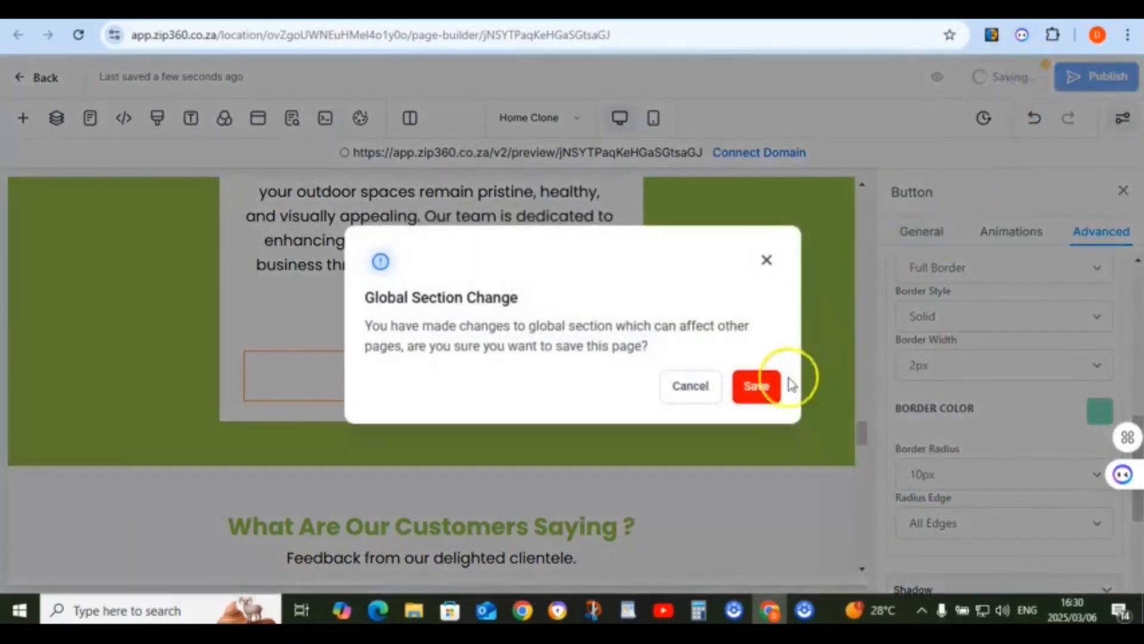
click(769, 381)
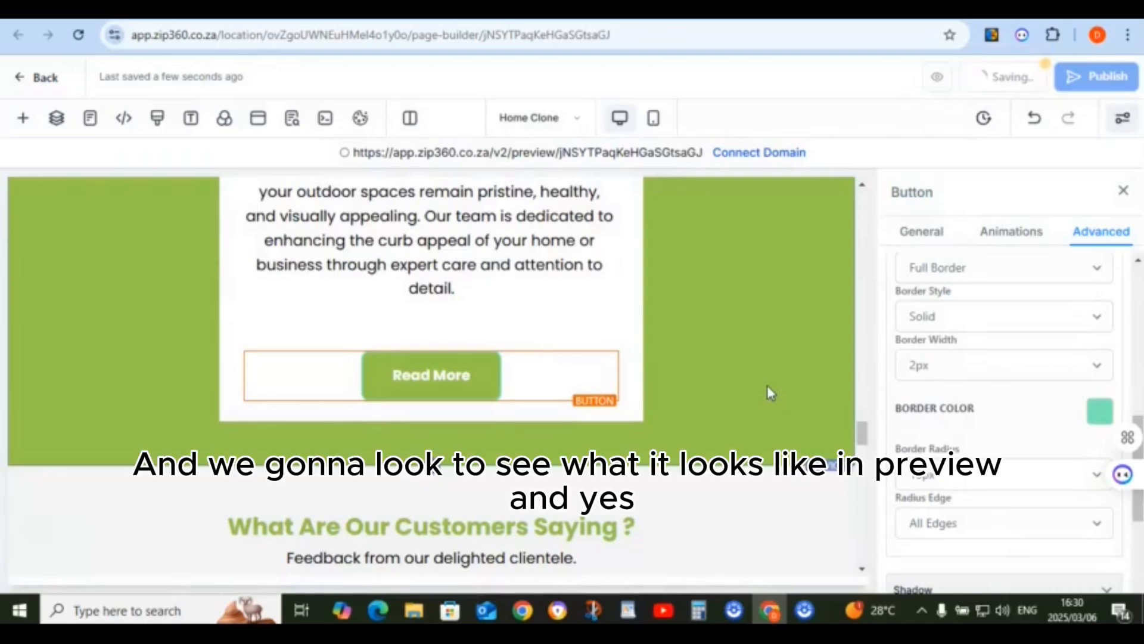
click(928, 89)
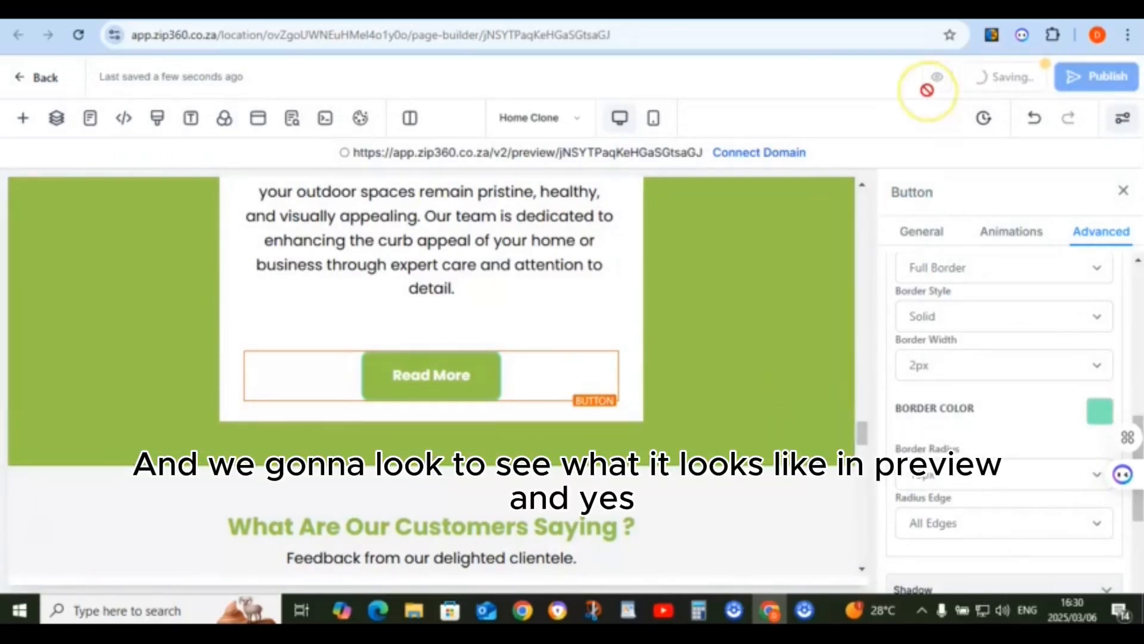
click(975, 79)
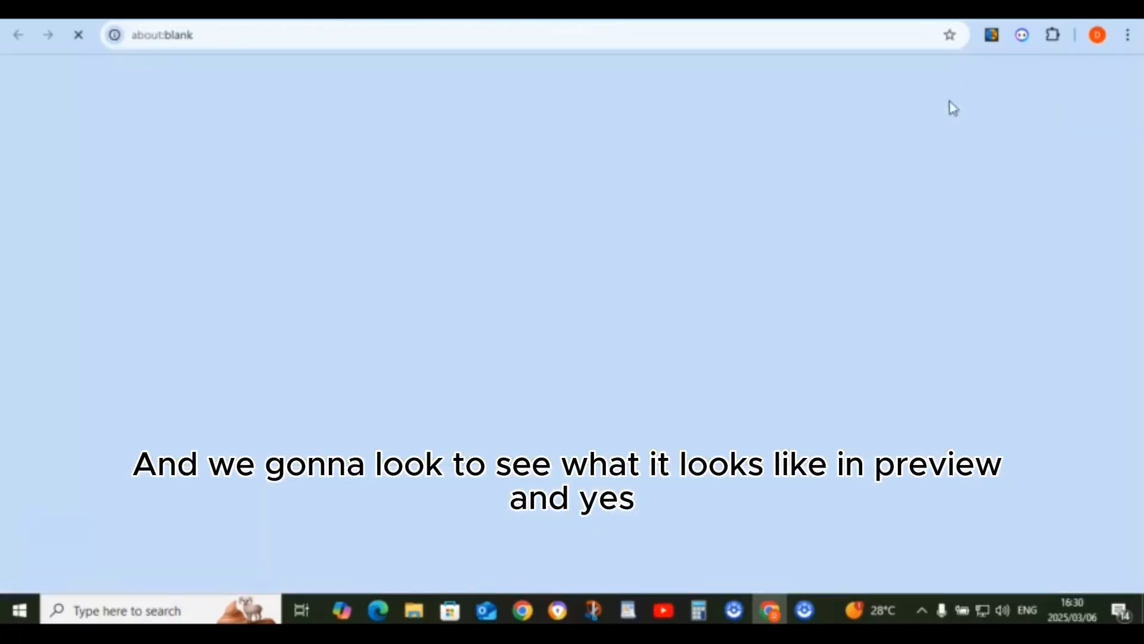
Examine the previewed home page from the hero section down to the map, checking the Schedule Appointment and Read More buttons
scroll(834, 238, down, 2)
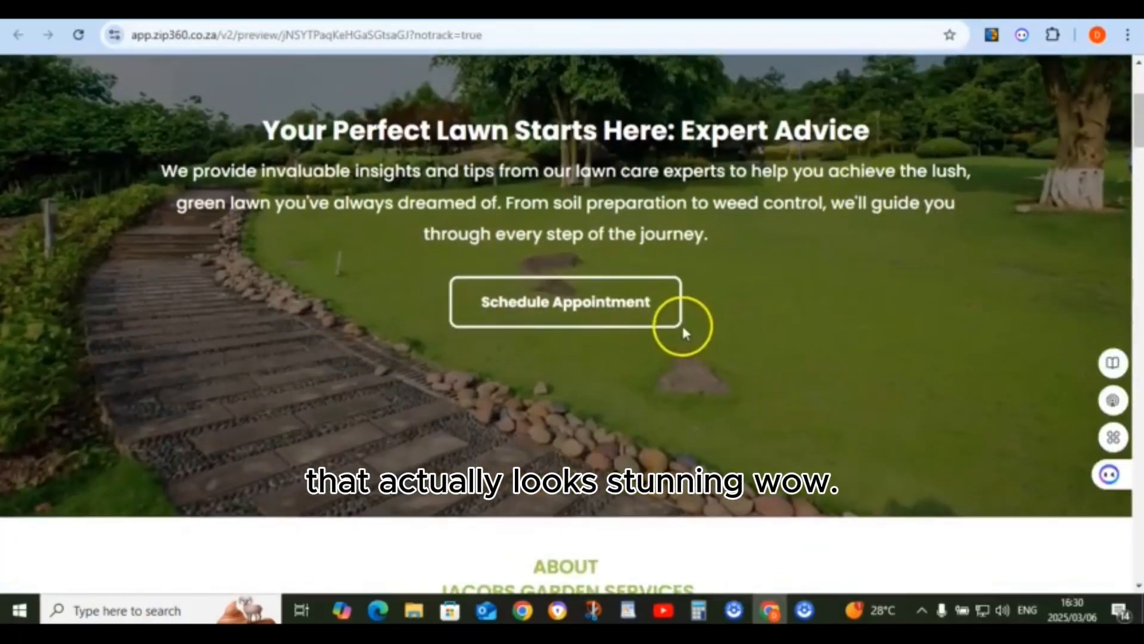
scroll(683, 326, down, 10)
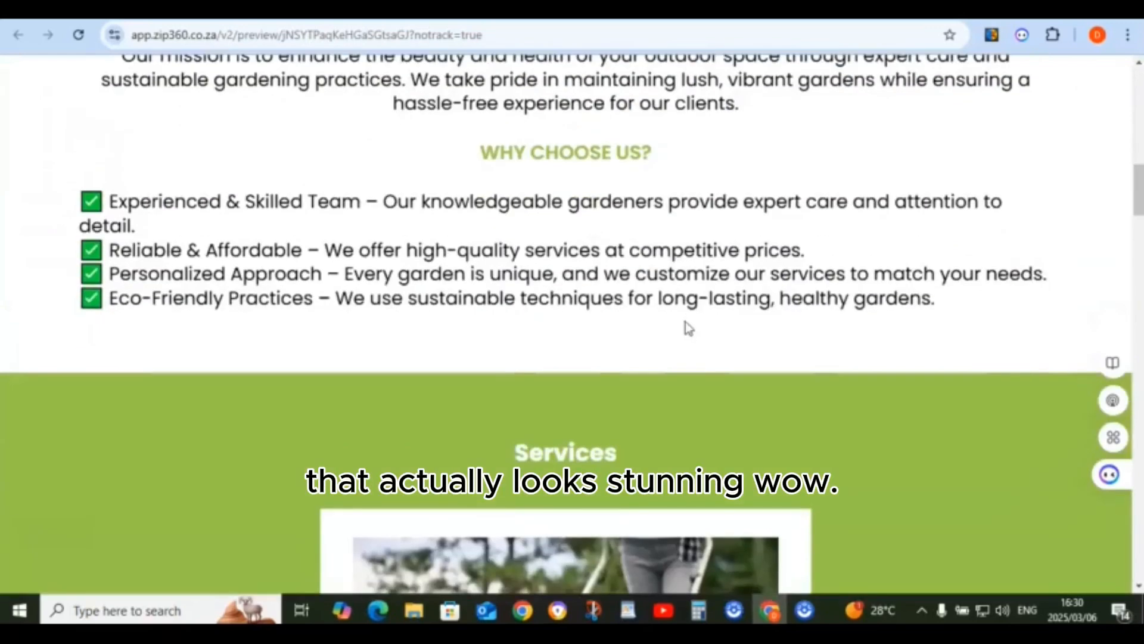
scroll(688, 327, down, 10)
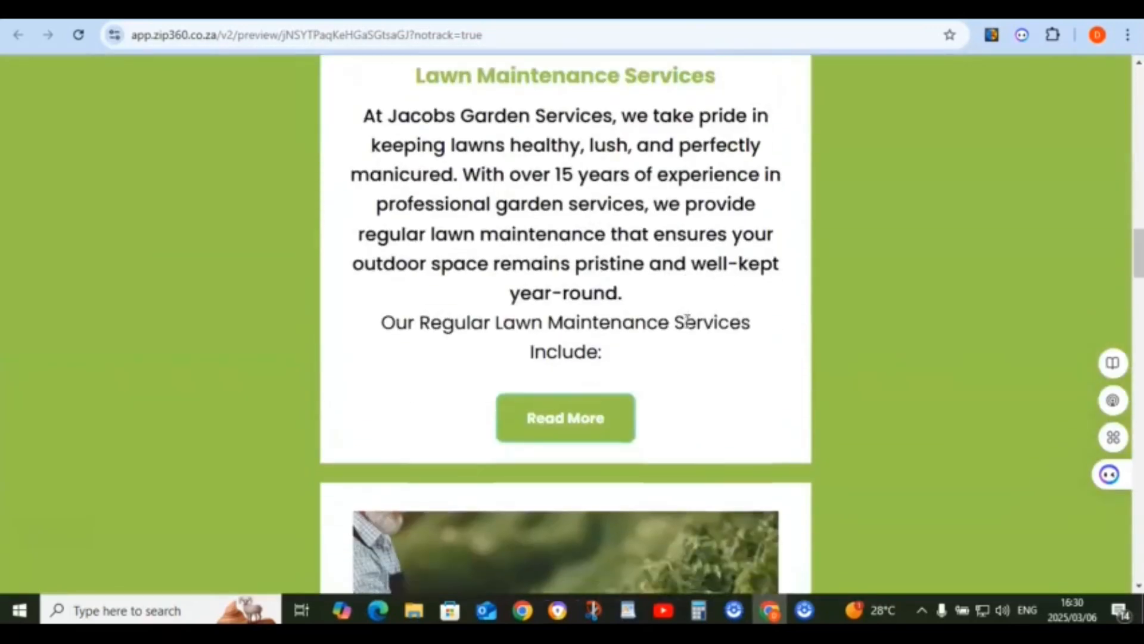
scroll(687, 322, down, 15)
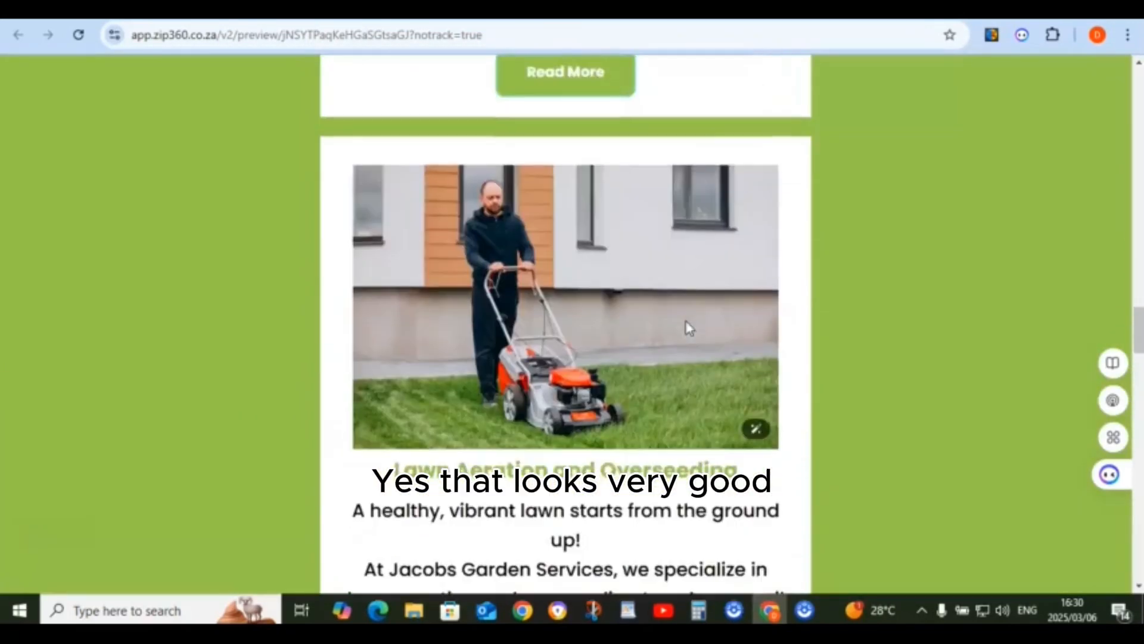
scroll(688, 327, down, 15)
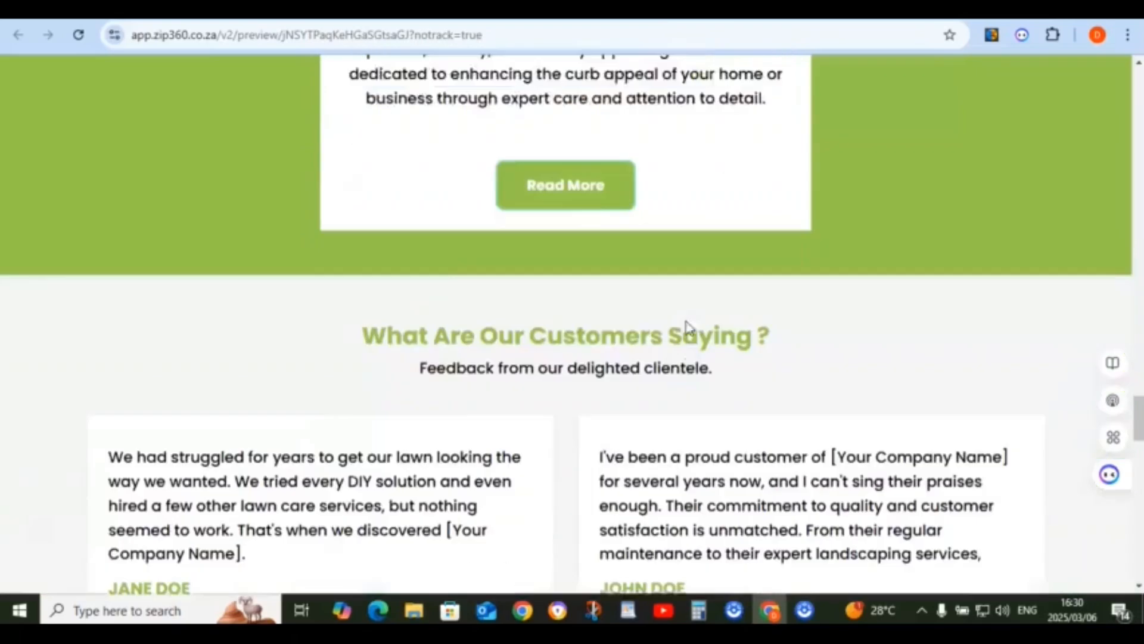
scroll(687, 324, down, 12)
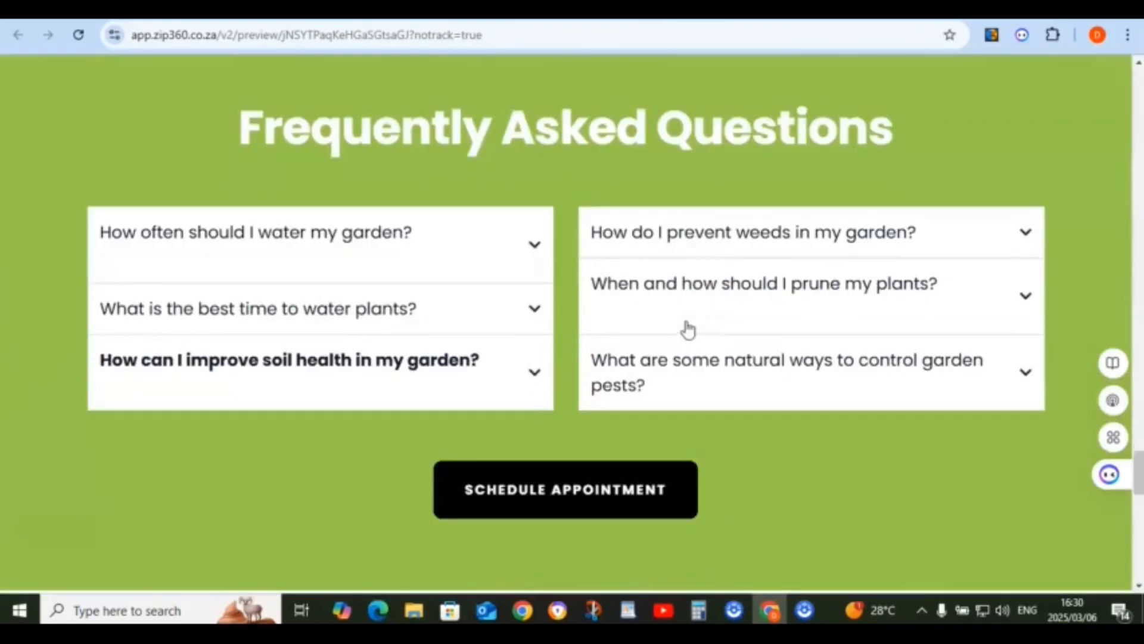
scroll(688, 328, down, 10)
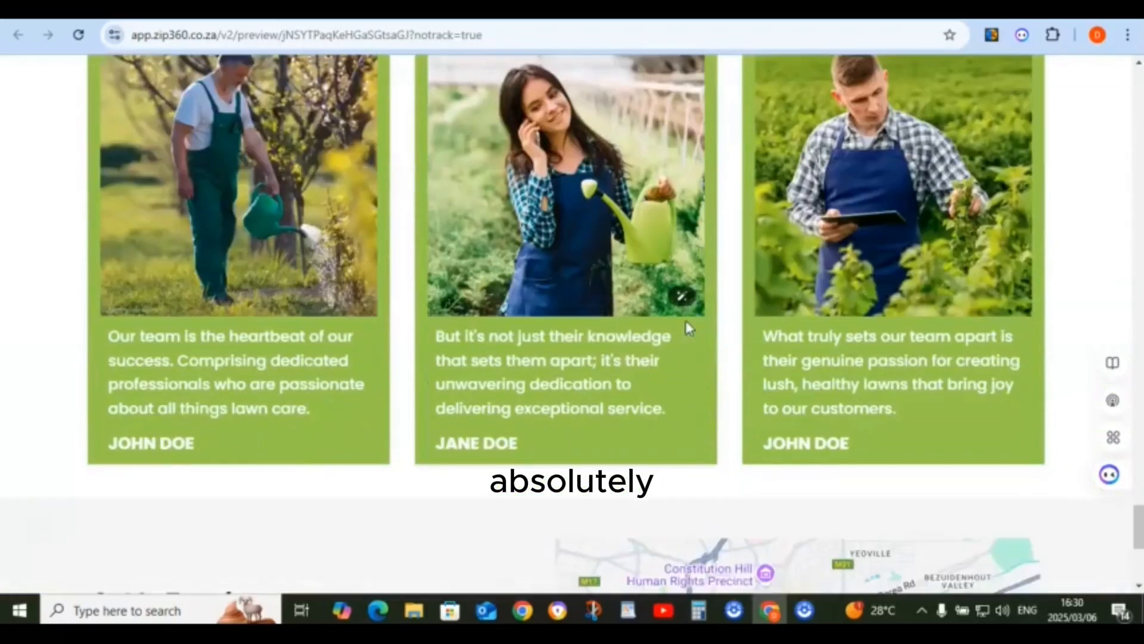
scroll(689, 328, down, 6)
scroll(689, 328, up, 7)
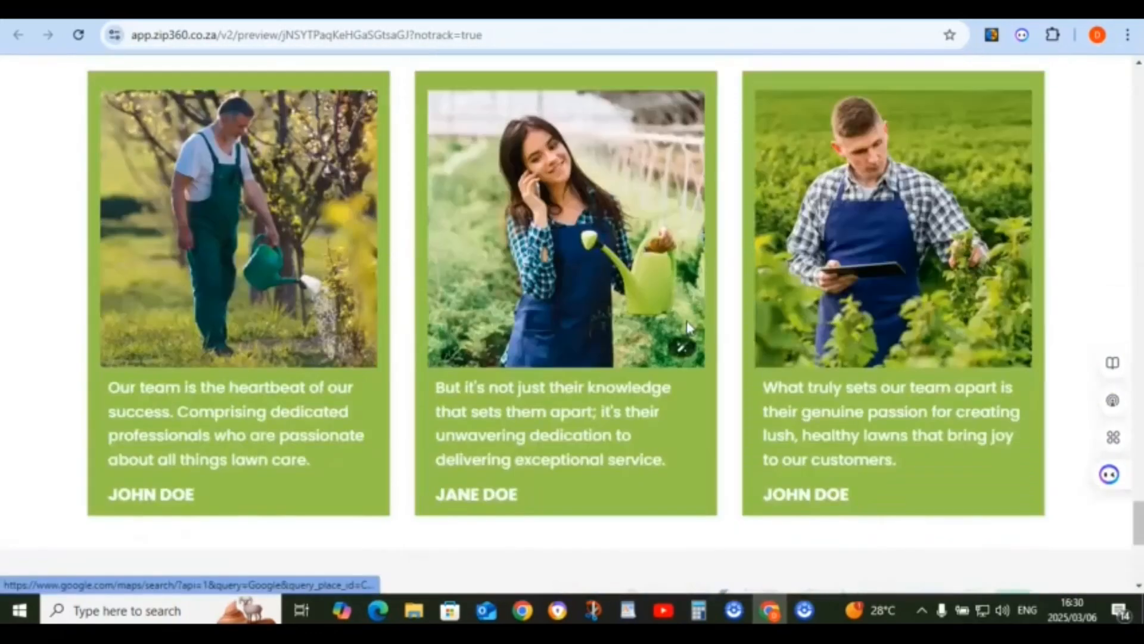
scroll(689, 268, up, 15)
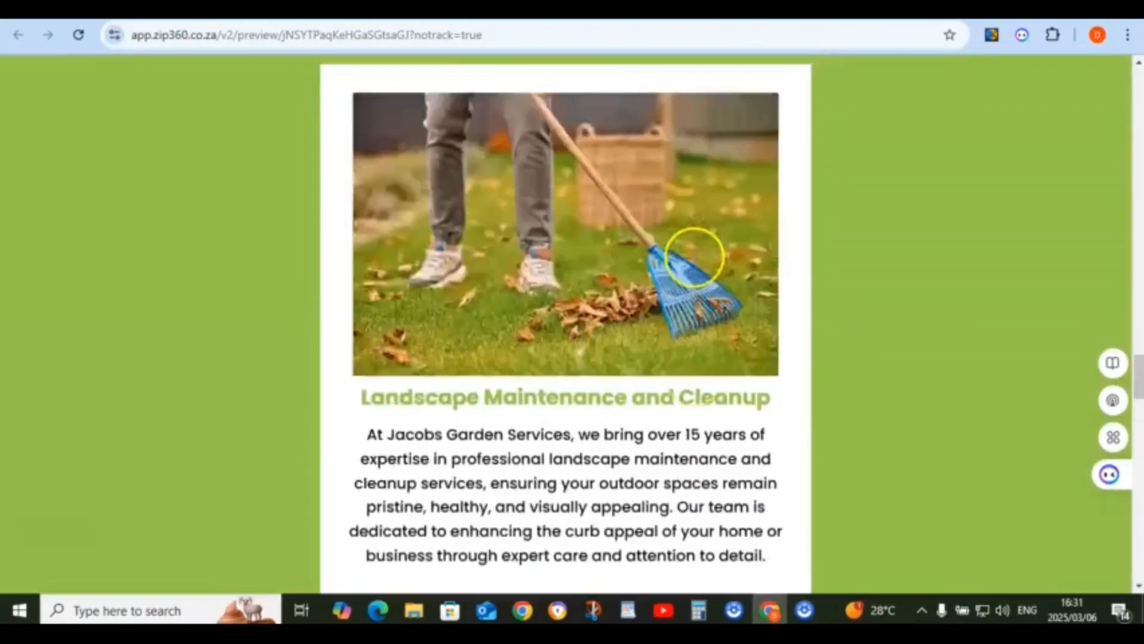
scroll(694, 258, up, 15)
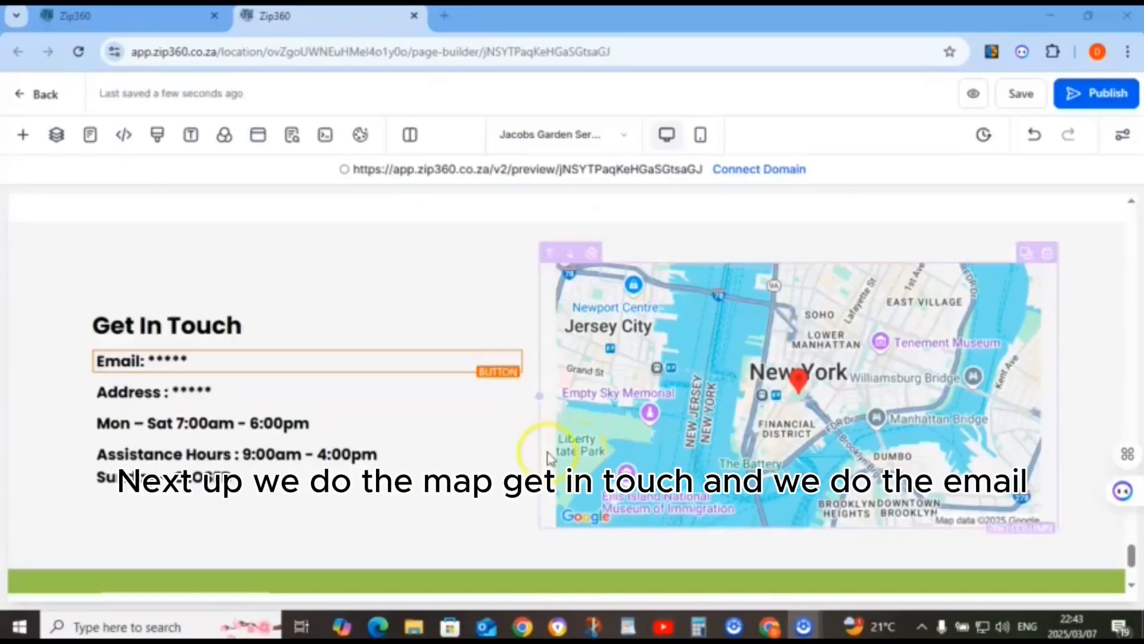
Replace the placeholder stars in the Get In Touch section's Email line with the business email address copied from the WordPad document
click(574, 452)
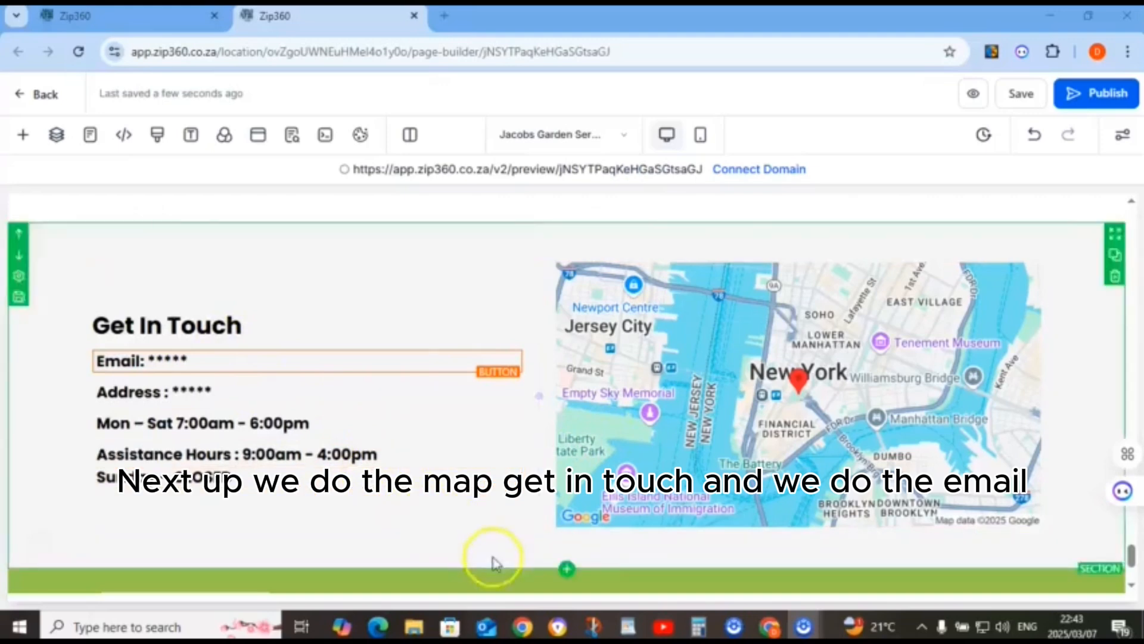
scroll(485, 557, down, 1)
click(236, 291)
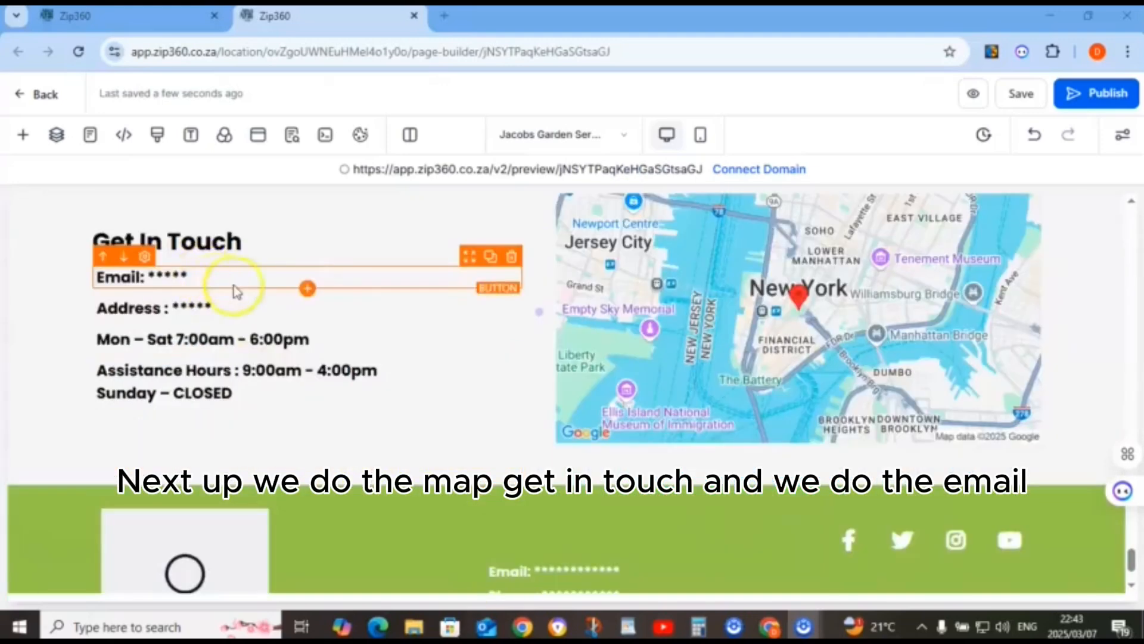
click(368, 286)
scroll(922, 304, down, 5)
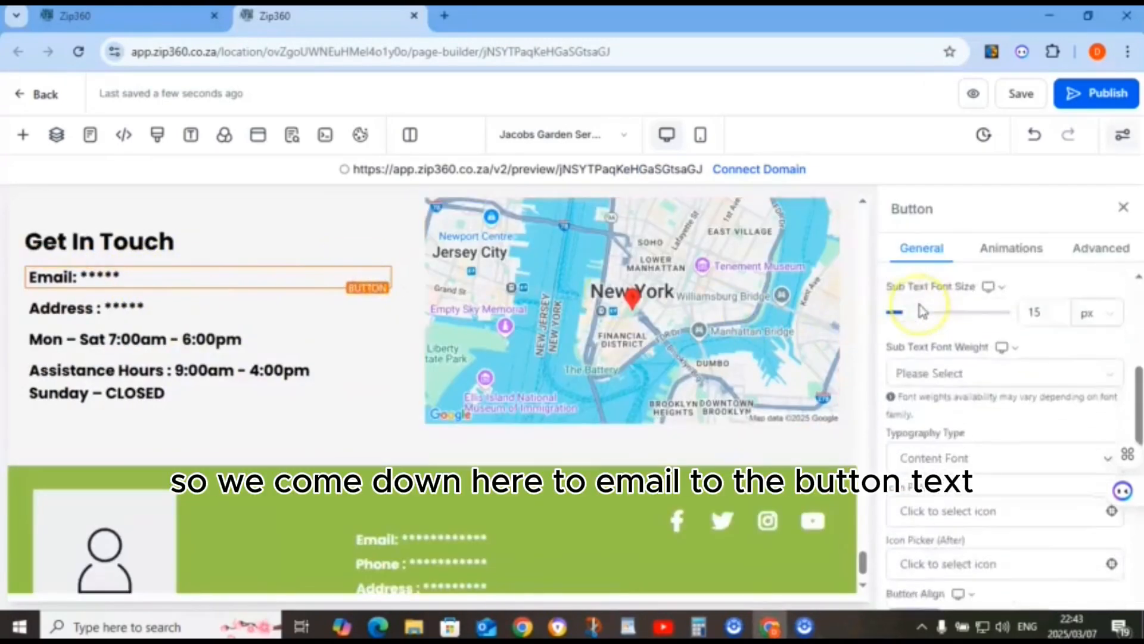
scroll(922, 311, down, 10)
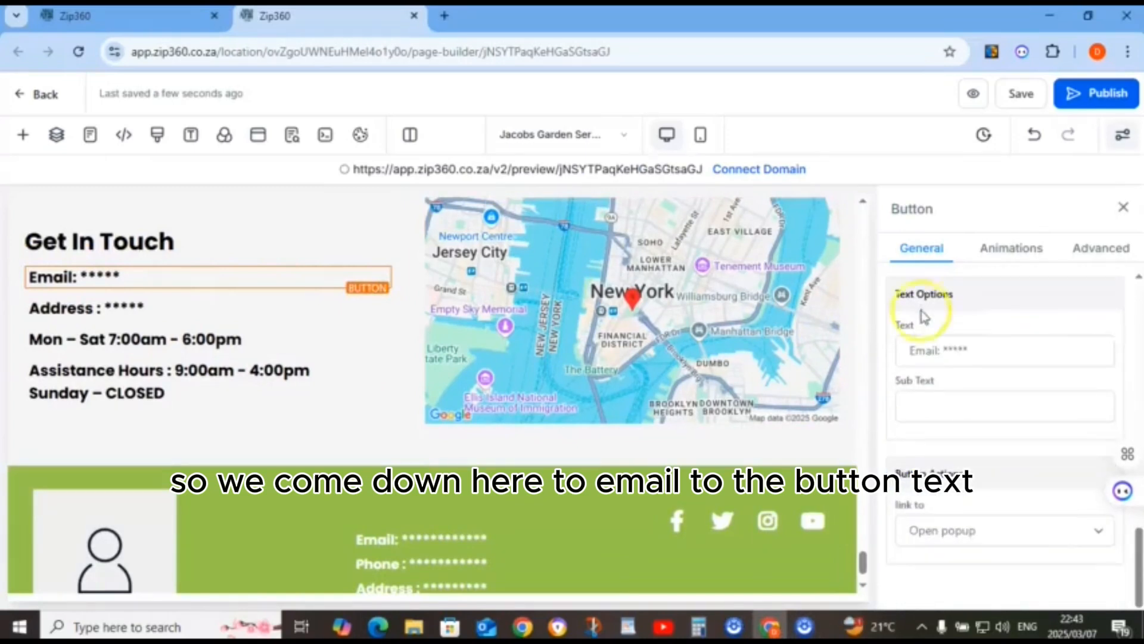
click(623, 622)
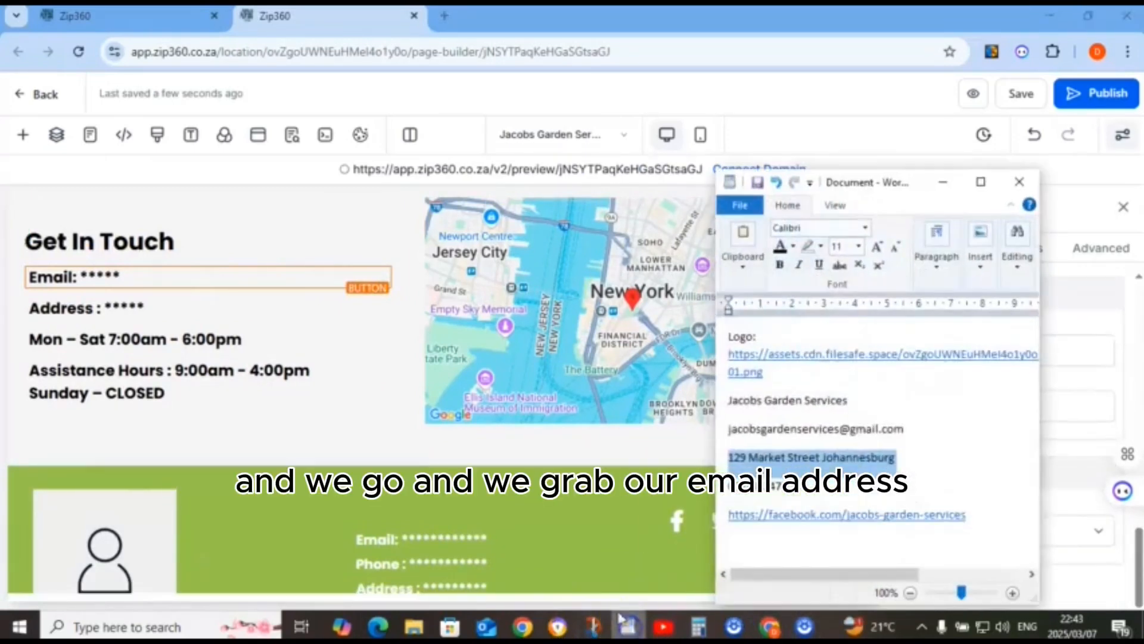
click(720, 428)
key(ctrl+c)
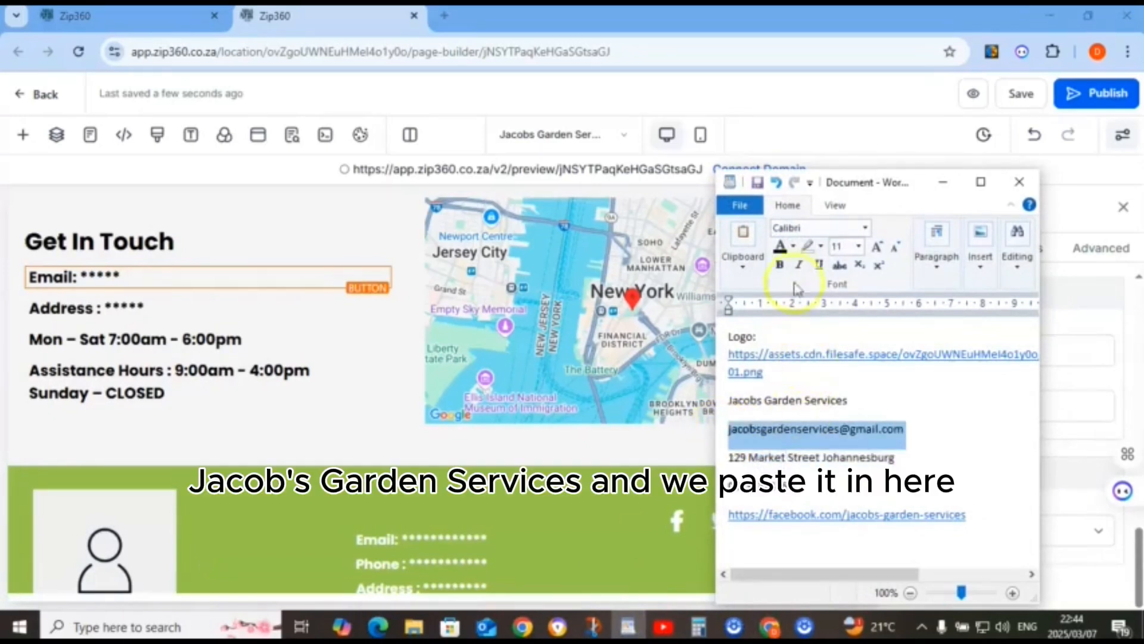
click(804, 139)
drag(971, 352, 947, 353)
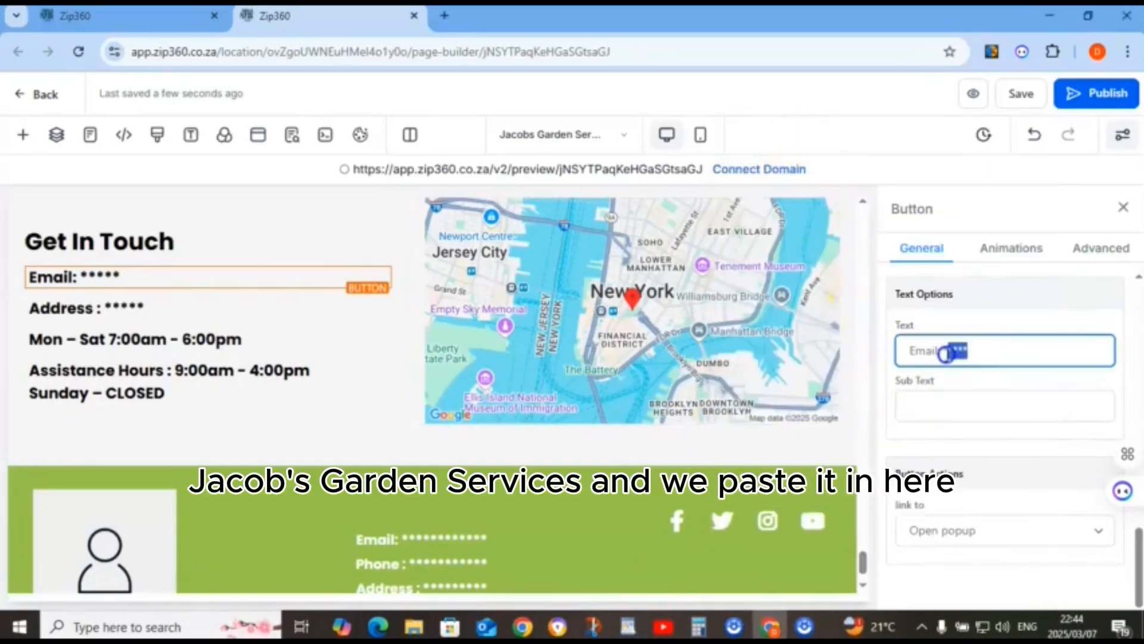
key(ctrl+v)
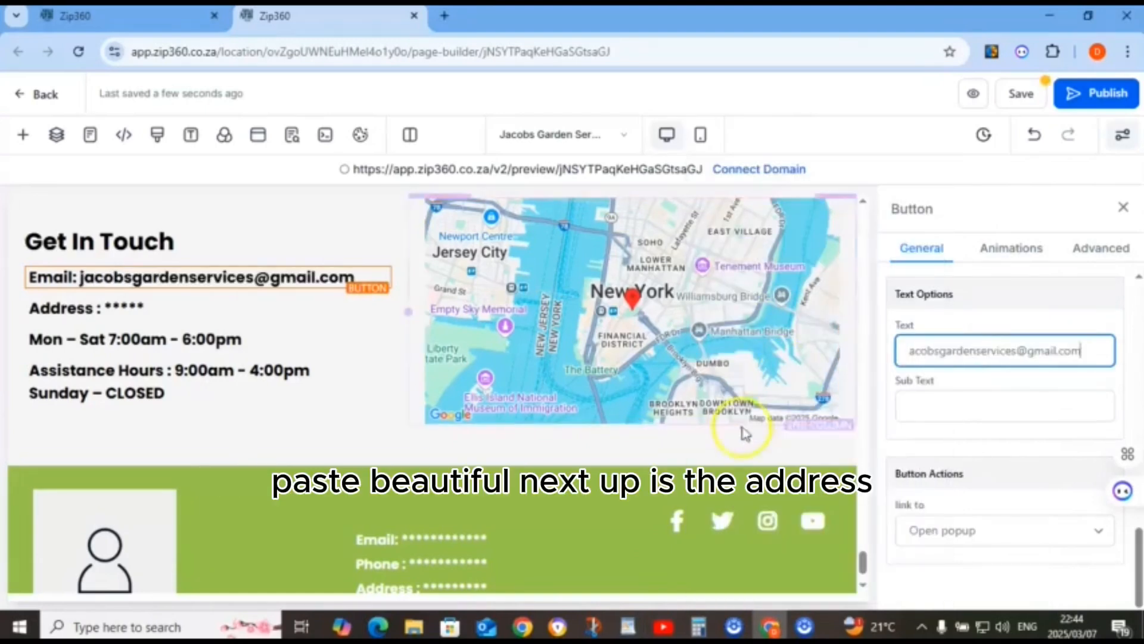
Copy the business street address from the WordPad document
click(623, 624)
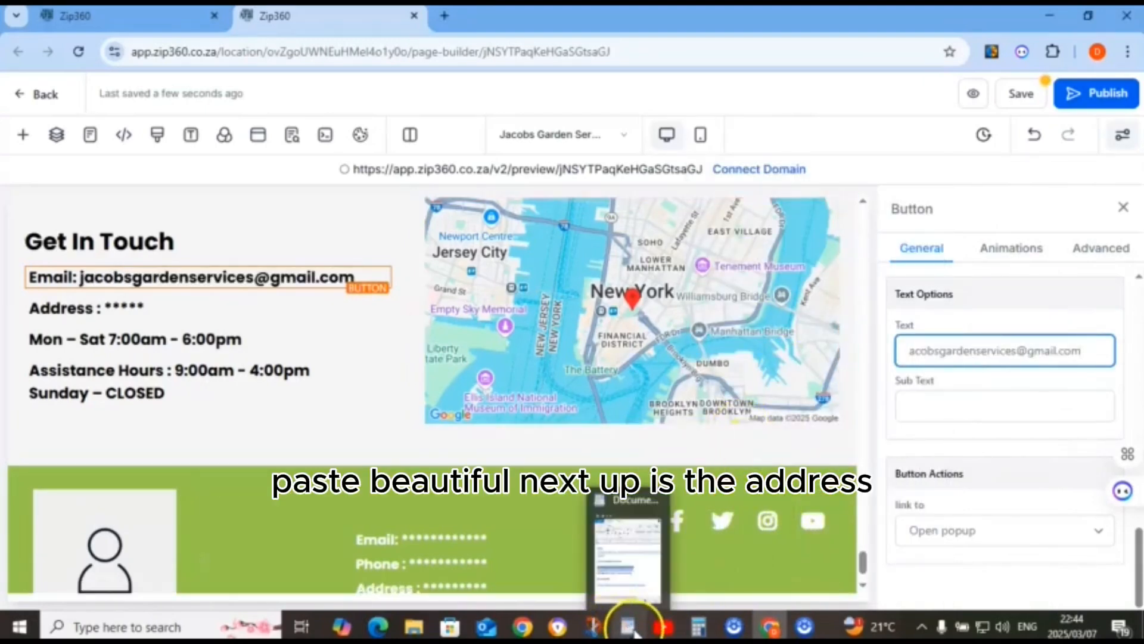
click(631, 627)
click(723, 455)
key(ctrl+c)
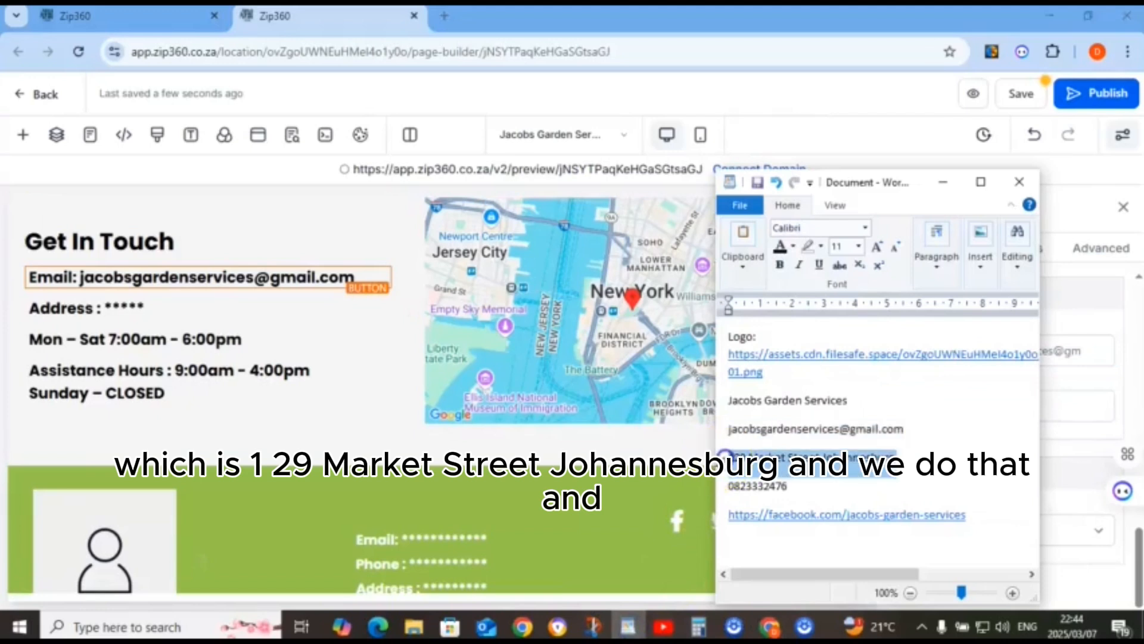
right_click(753, 467)
click(774, 494)
Replace the placeholder stars in the Get In Touch section's Address line with the copied street address, and save the page
click(276, 315)
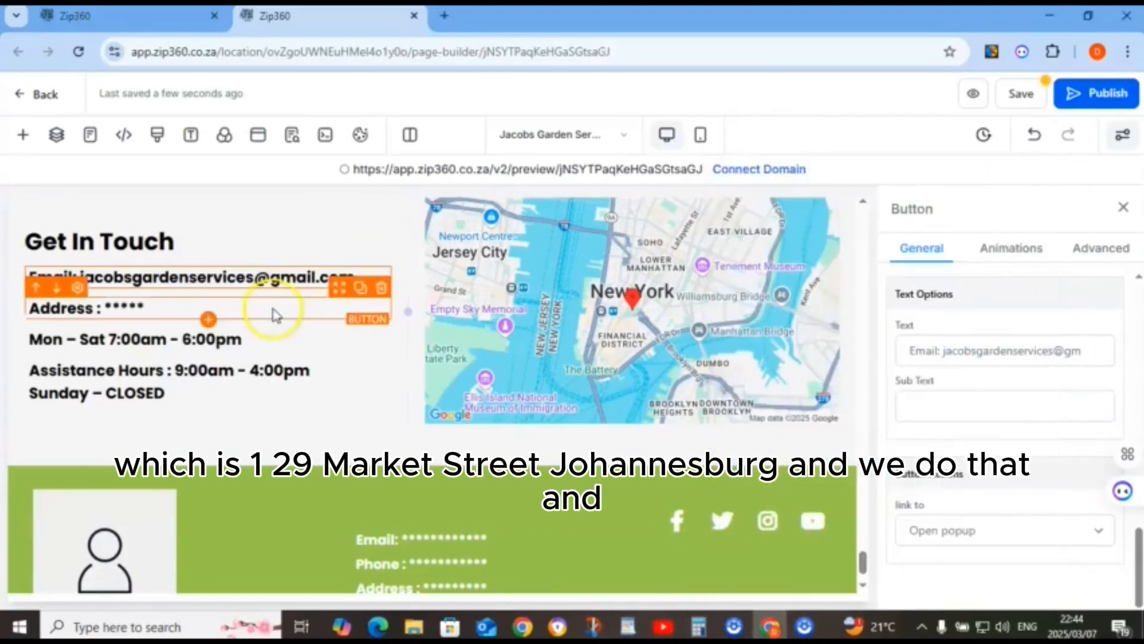
click(918, 359)
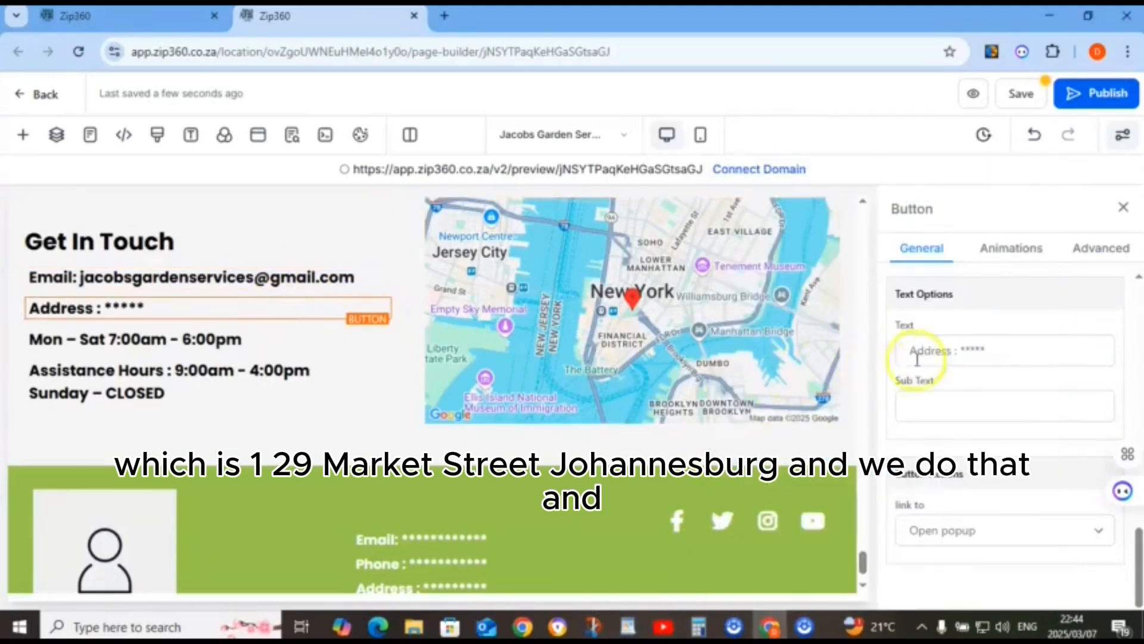
click(982, 351)
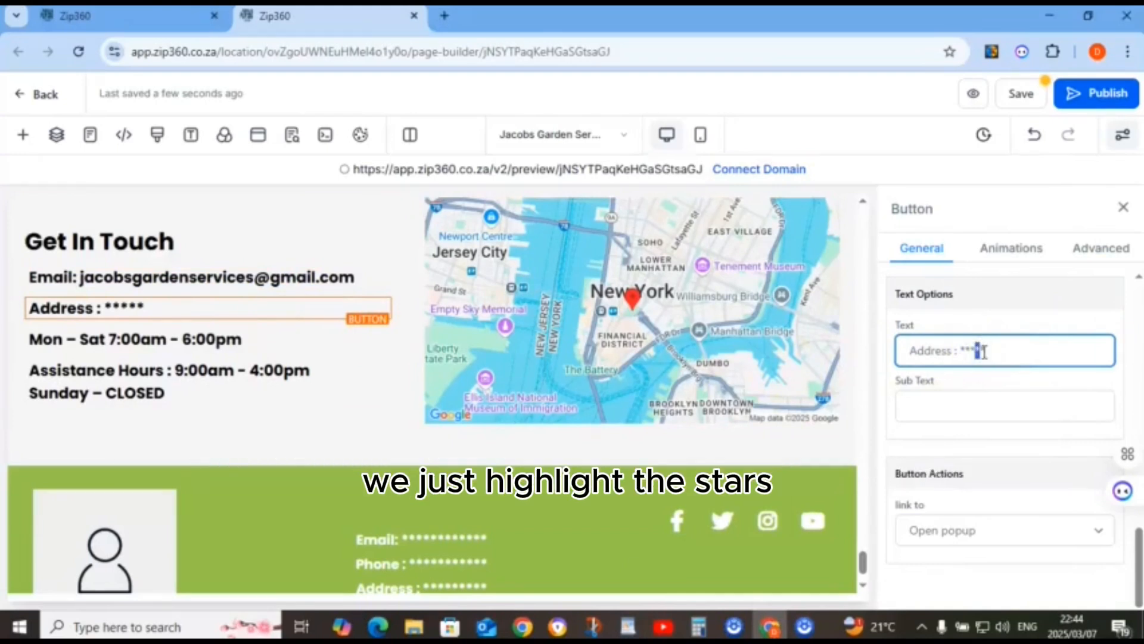
right_click(972, 351)
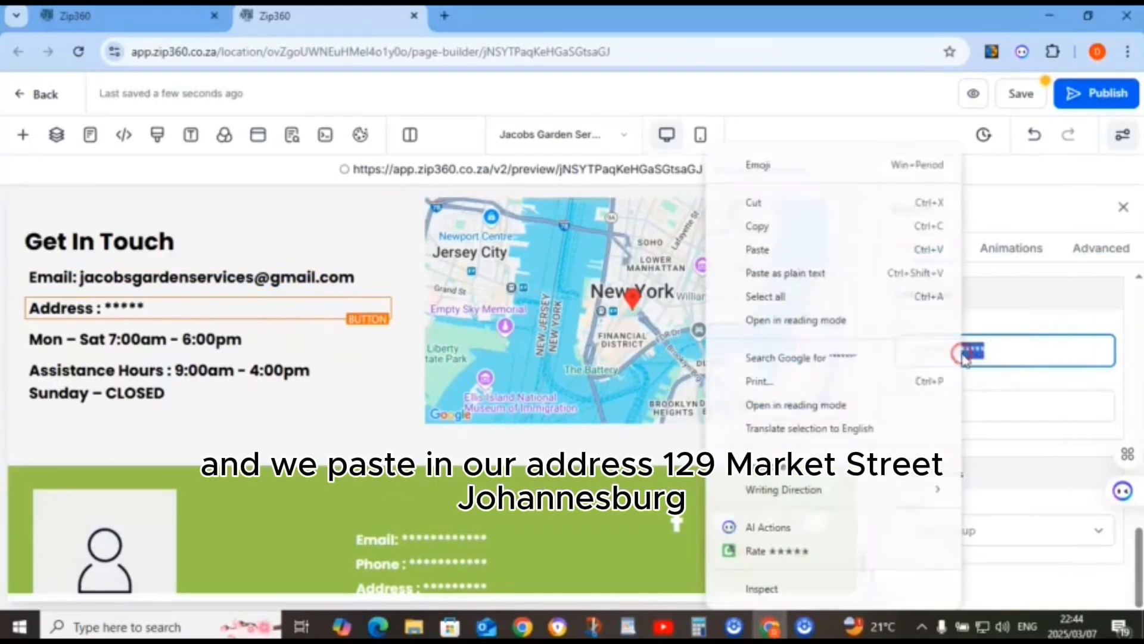
click(774, 251)
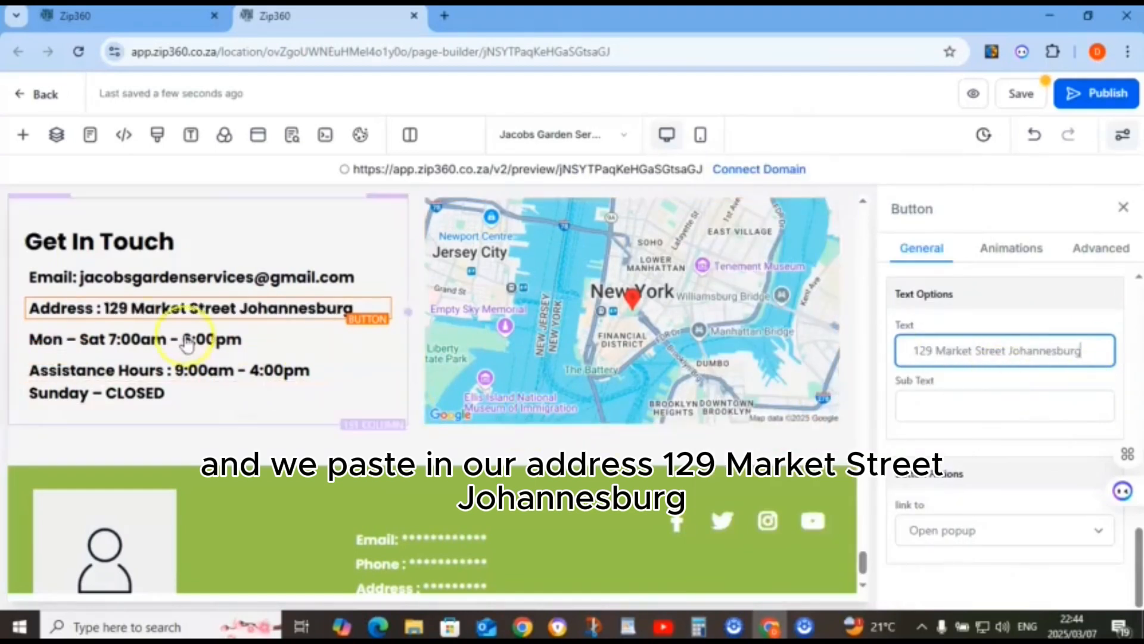
click(94, 345)
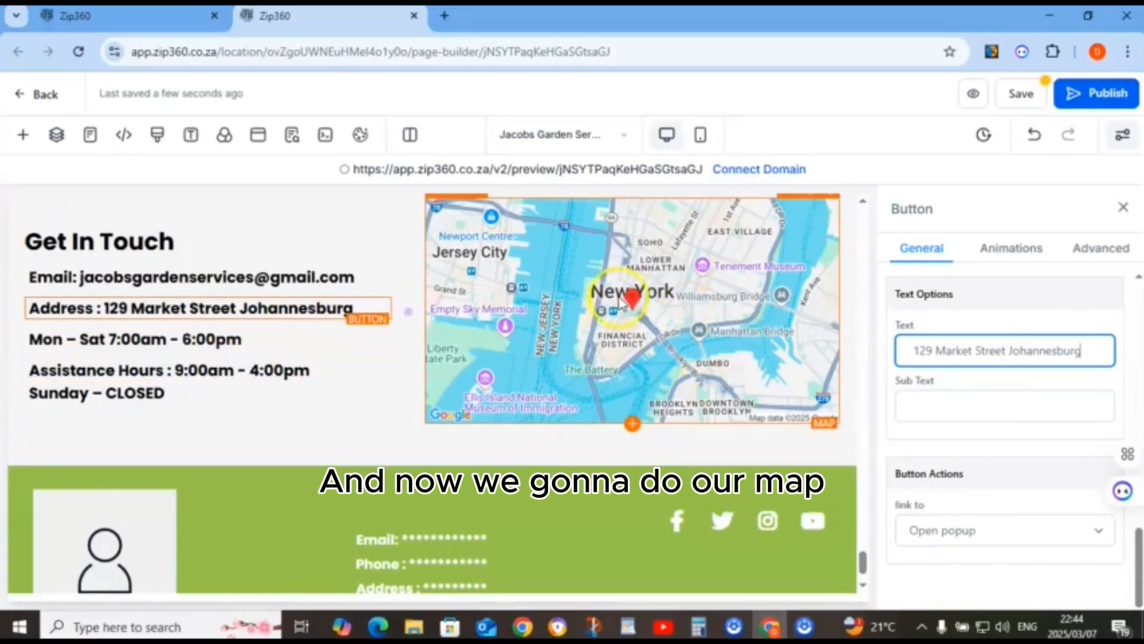
click(1020, 93)
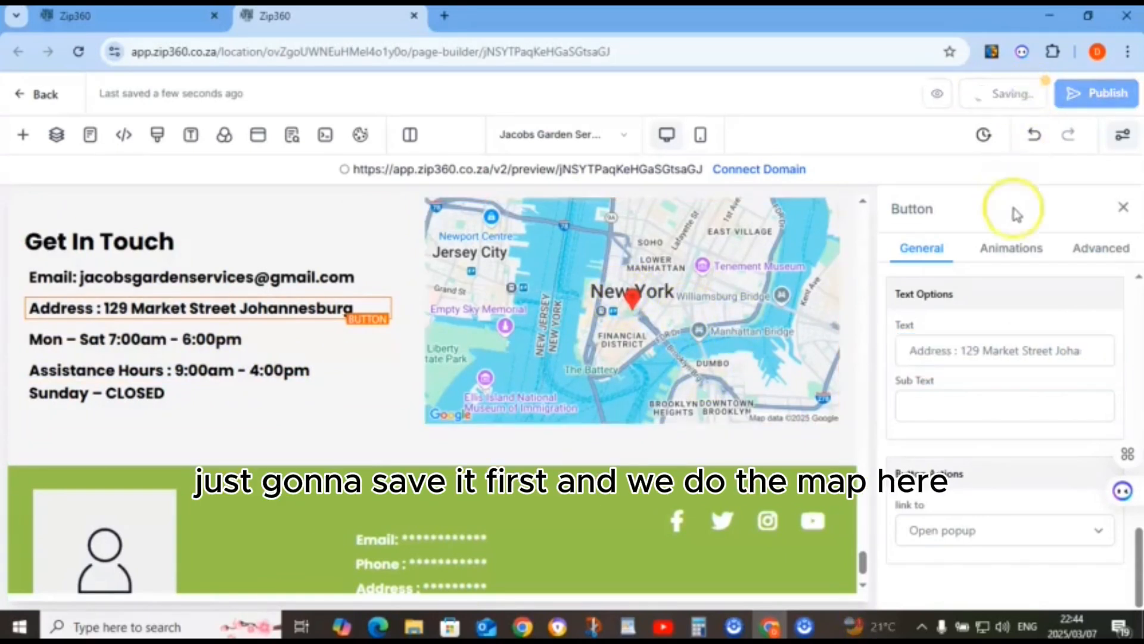
click(1120, 210)
Set the Get In Touch map's location to the copied street address, choosing the Johannesburg, South Africa match, and save the map and page
click(804, 289)
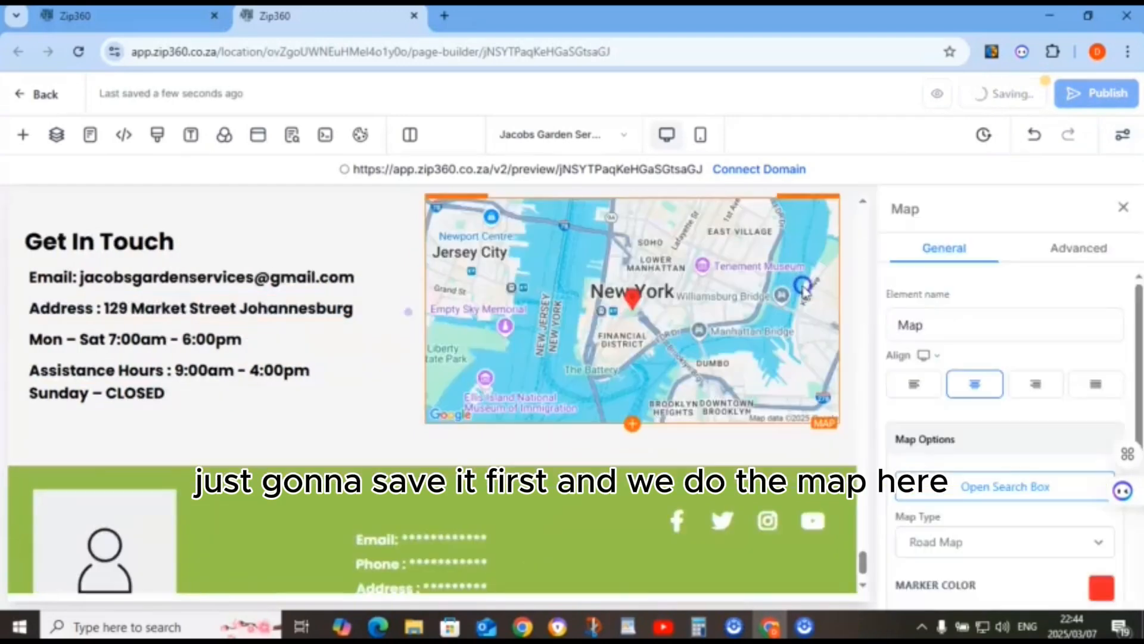
click(996, 484)
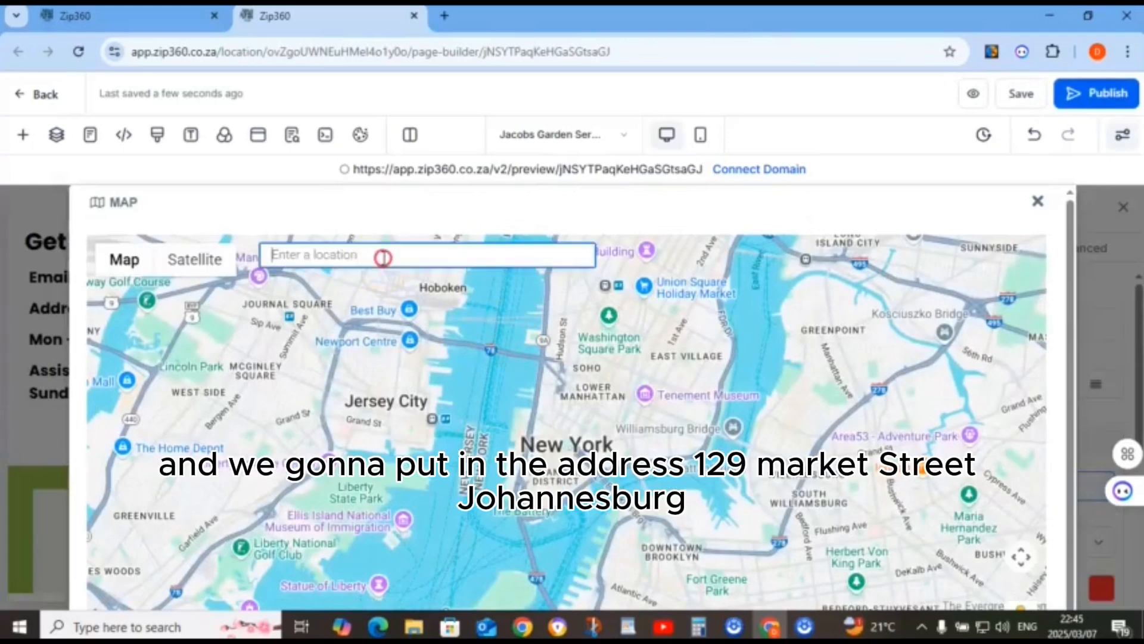
right_click(383, 257)
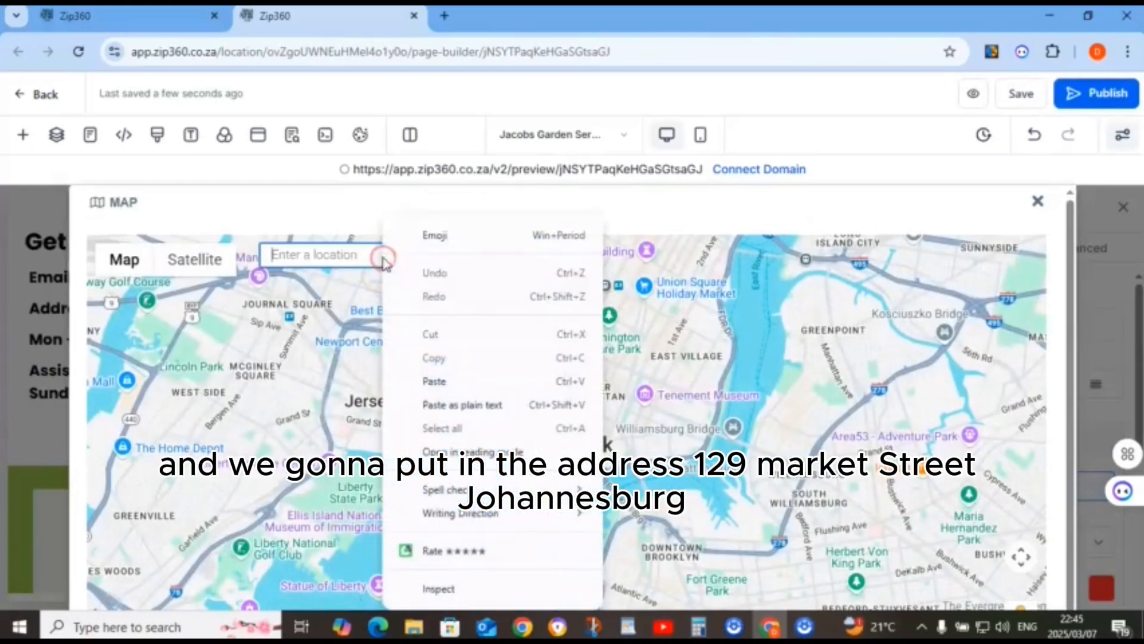
click(441, 405)
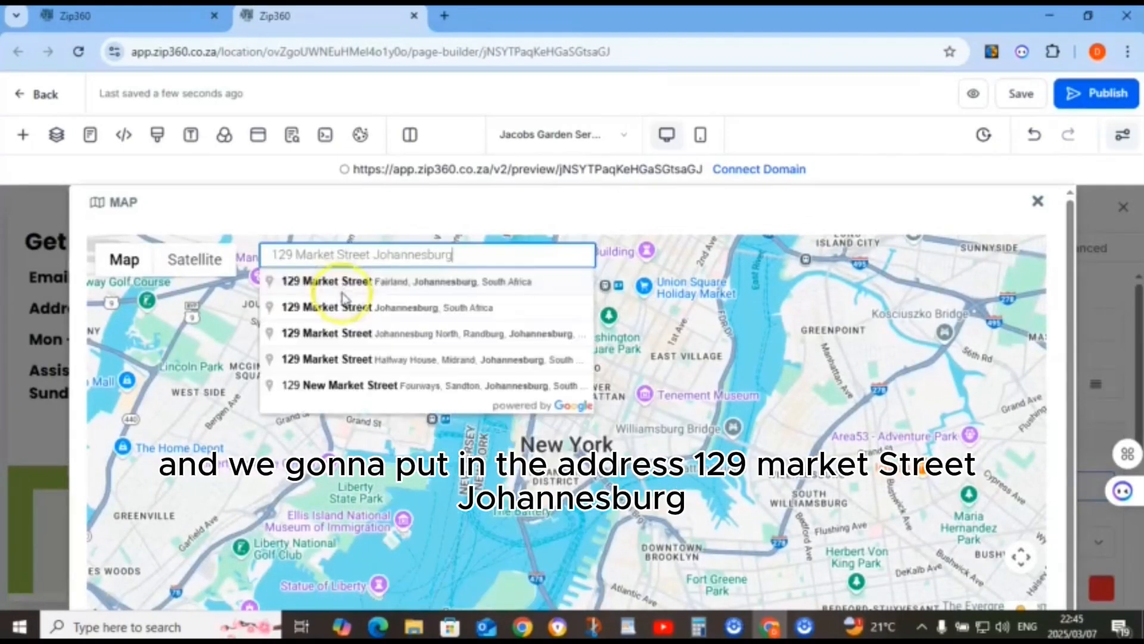
click(381, 308)
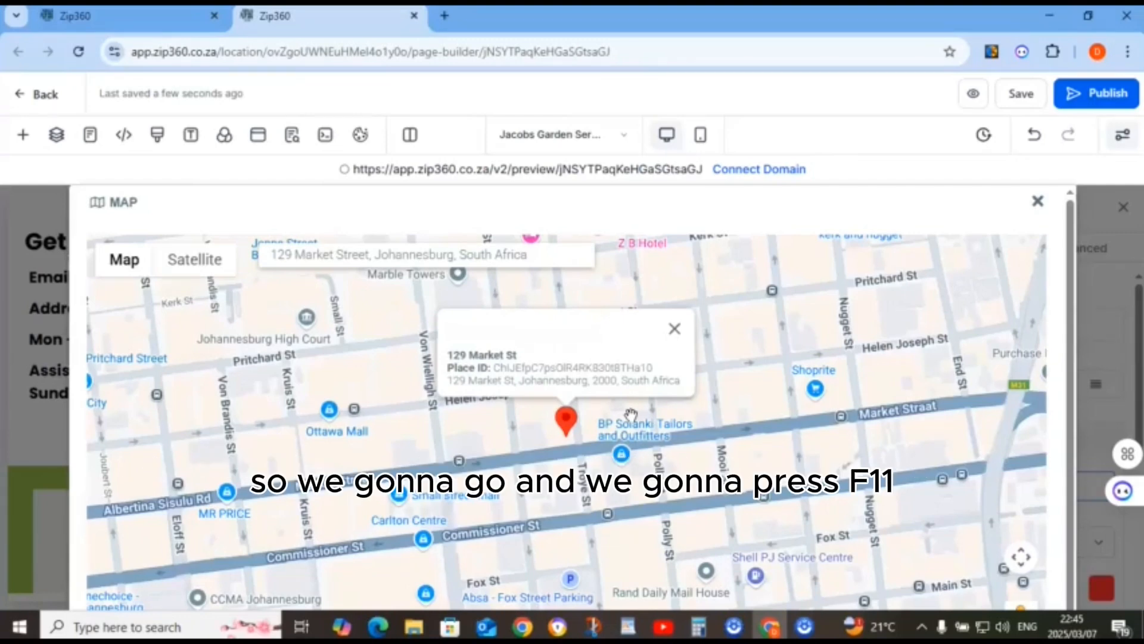
key(F11)
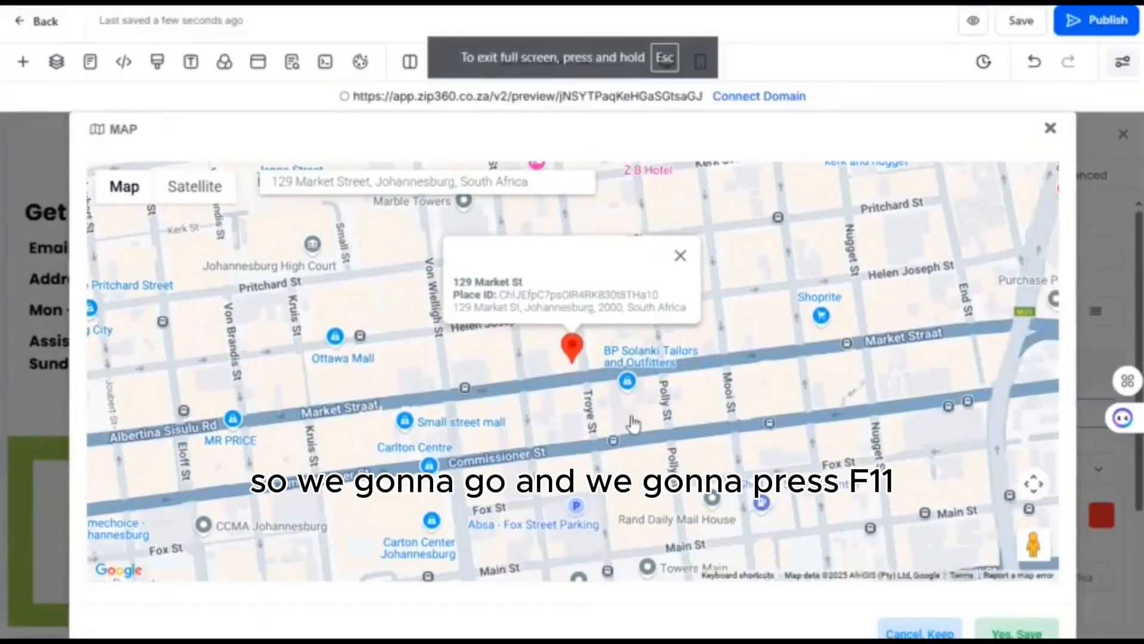
click(614, 416)
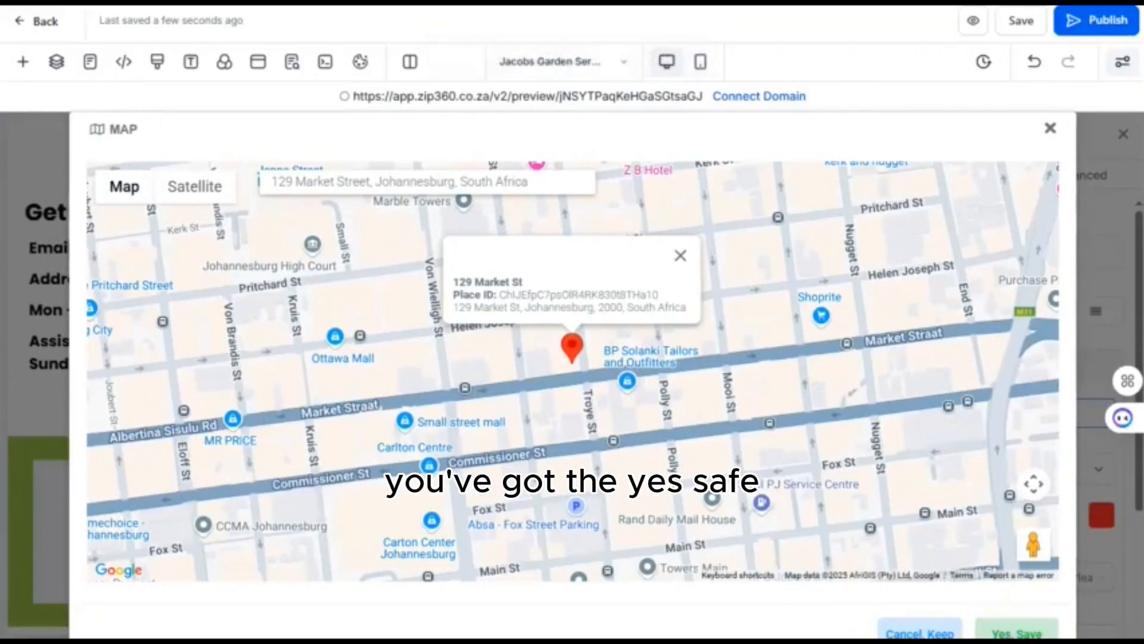
click(1017, 629)
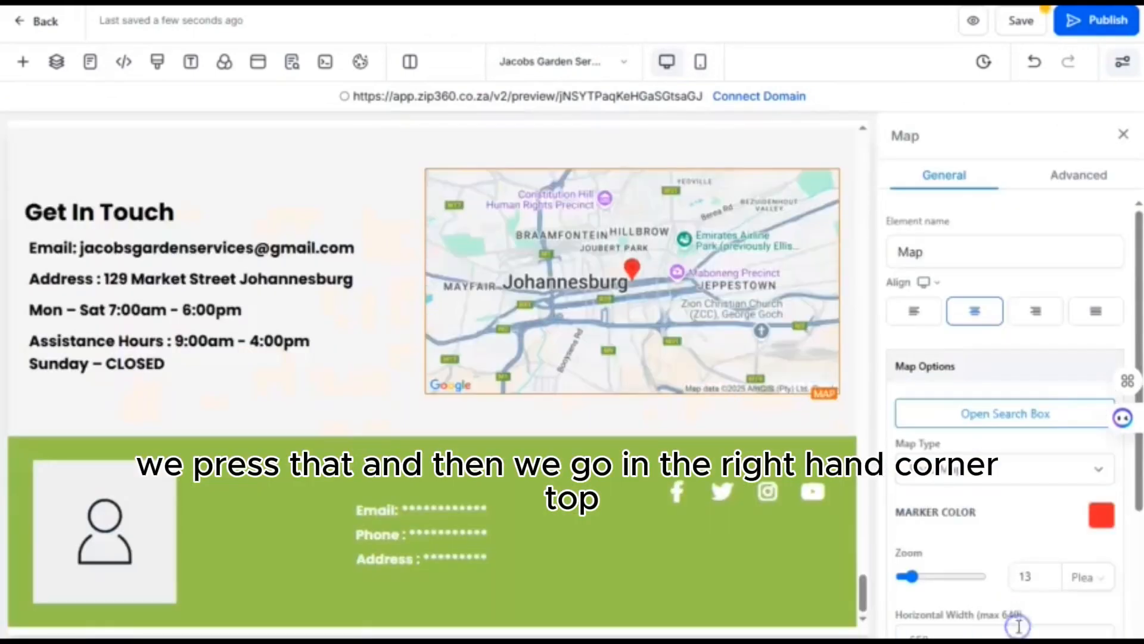
click(1026, 23)
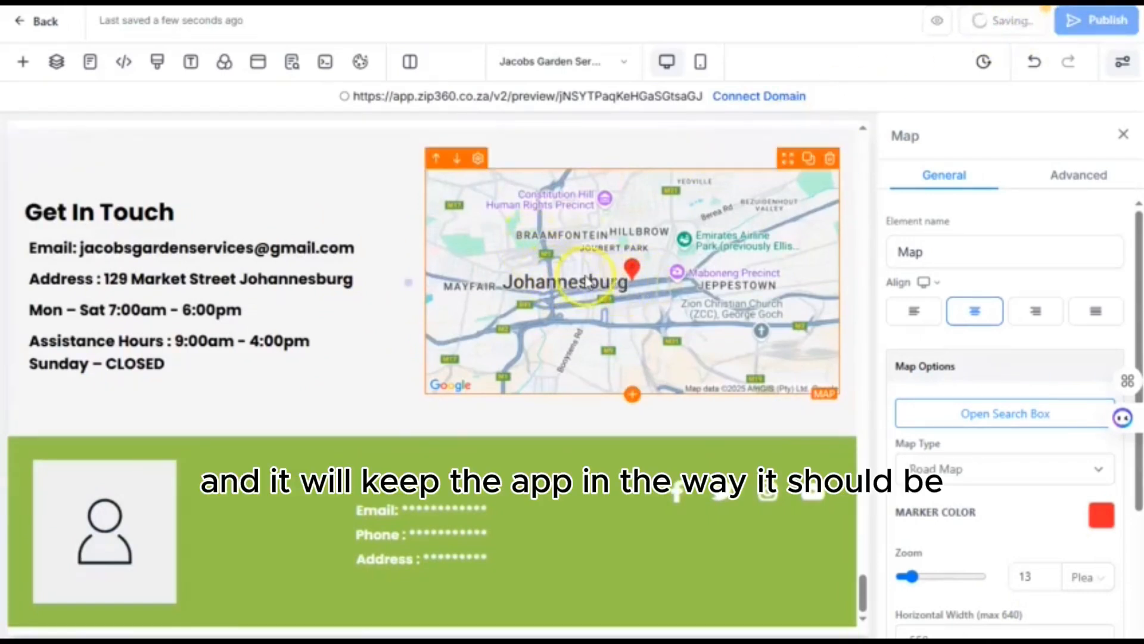
click(1122, 136)
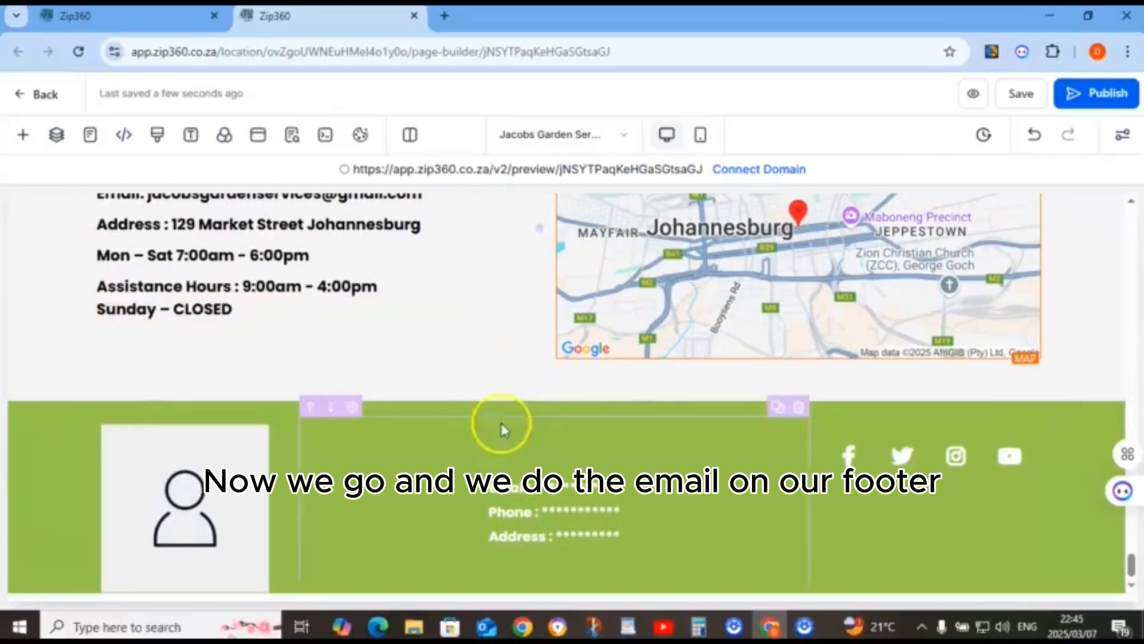
Replace the placeholder stars in the footer's Email line with the business email address copied from the WordPad document
click(551, 495)
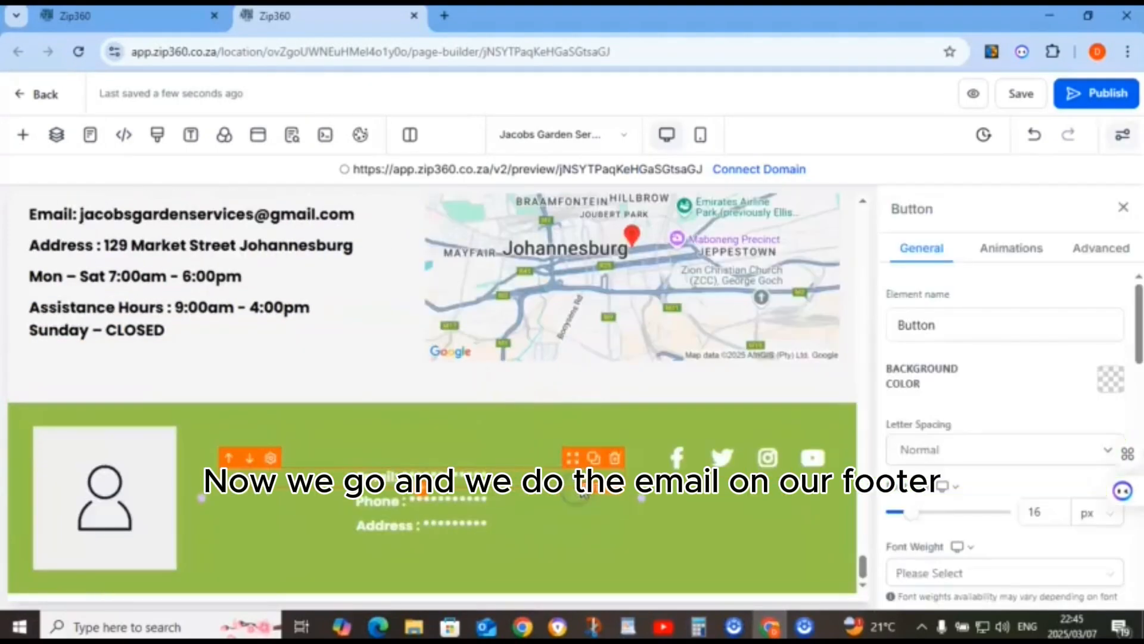
click(630, 626)
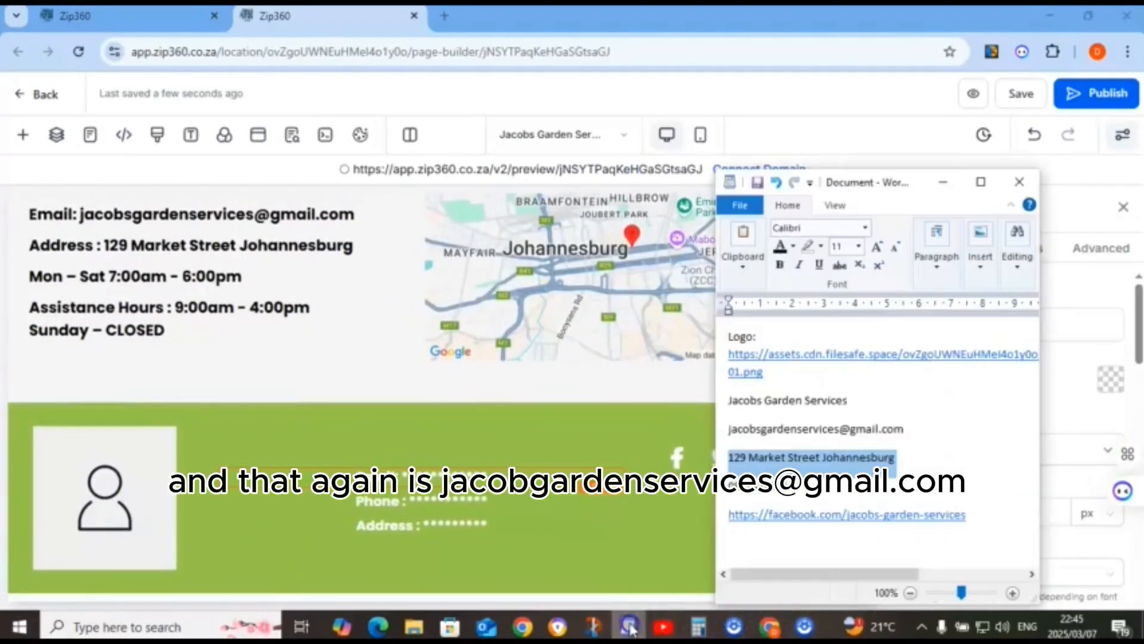
click(722, 432)
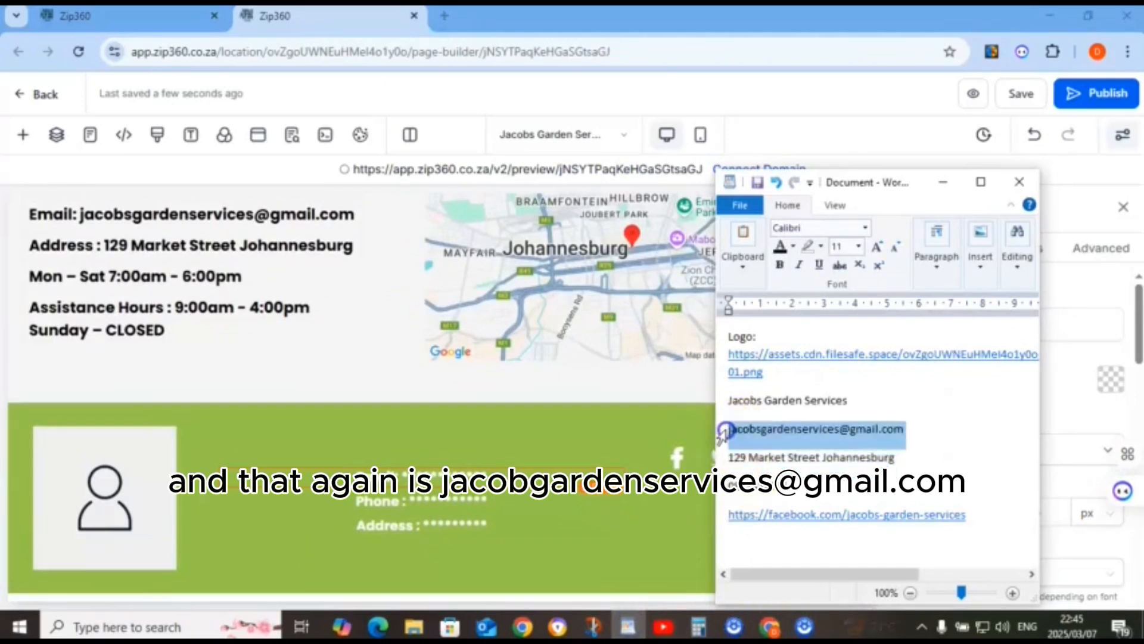
right_click(761, 437)
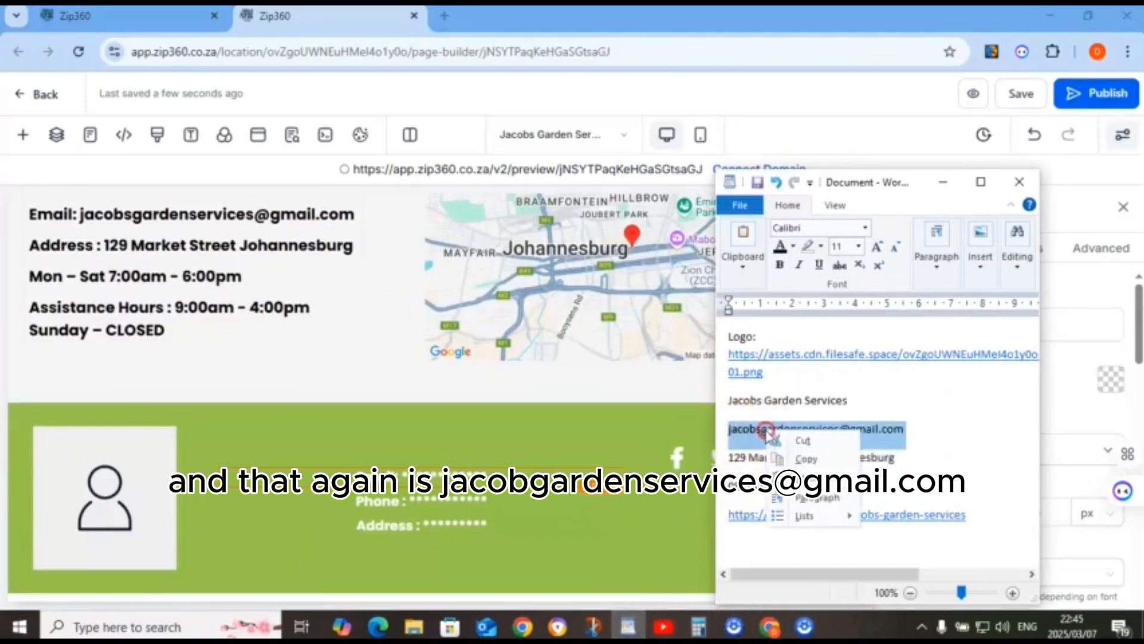
click(808, 462)
scroll(924, 337, down, 5)
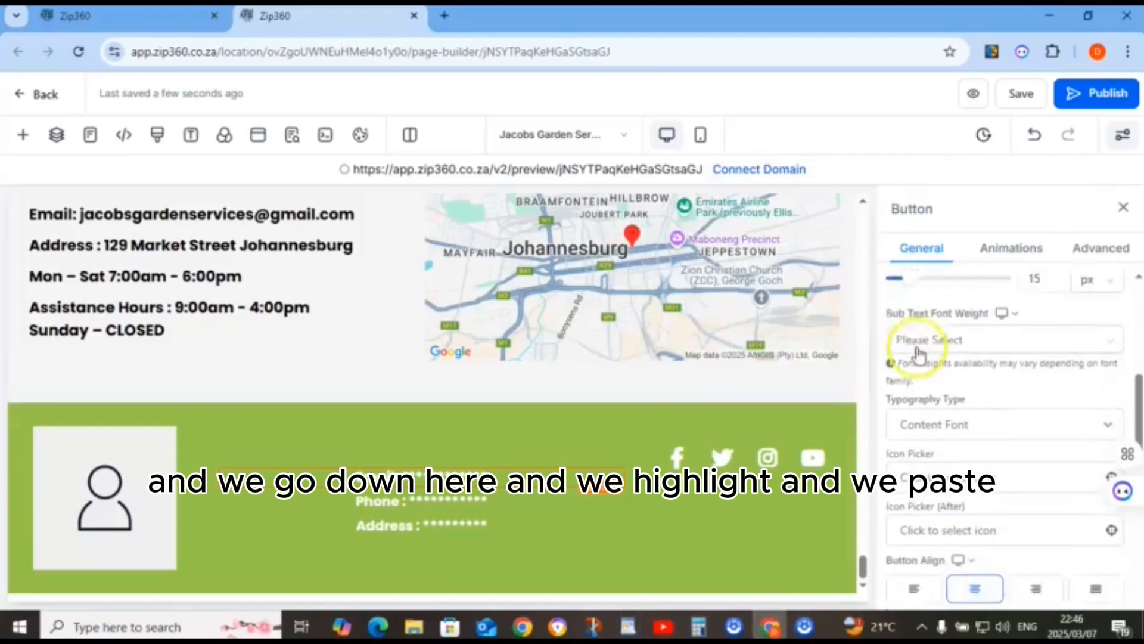
scroll(919, 351, down, 10)
click(942, 505)
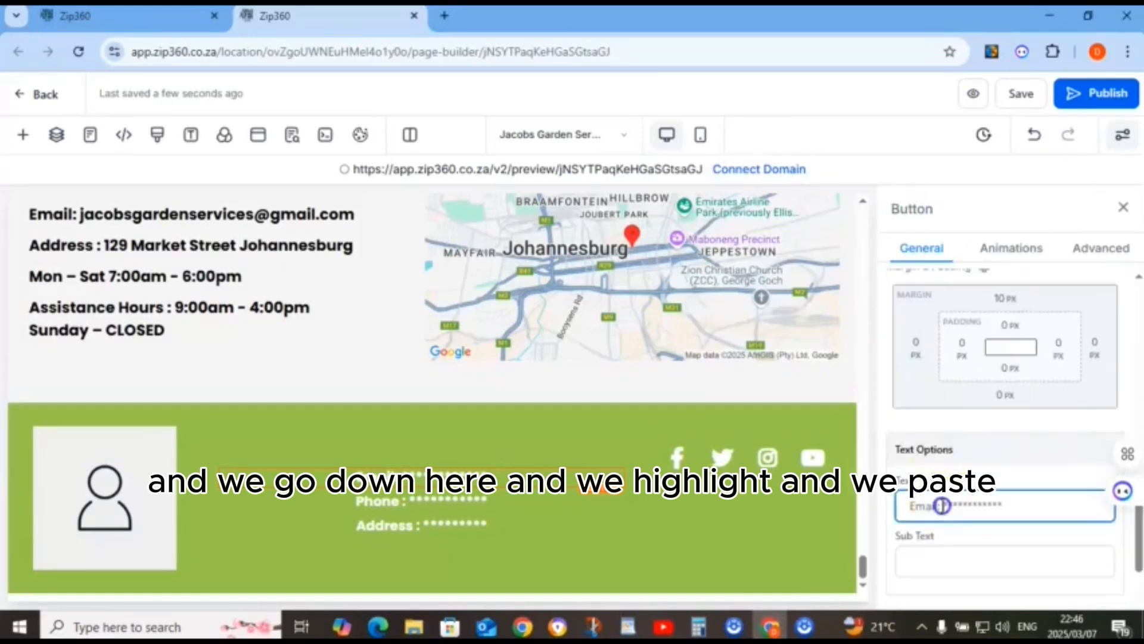
right_click(992, 508)
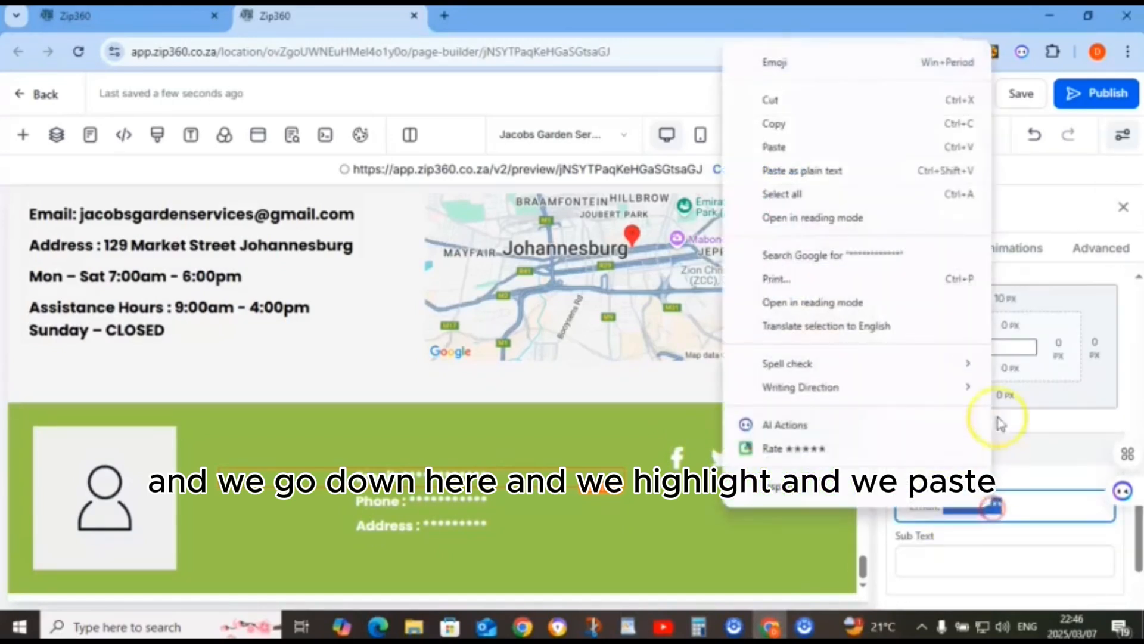
click(785, 147)
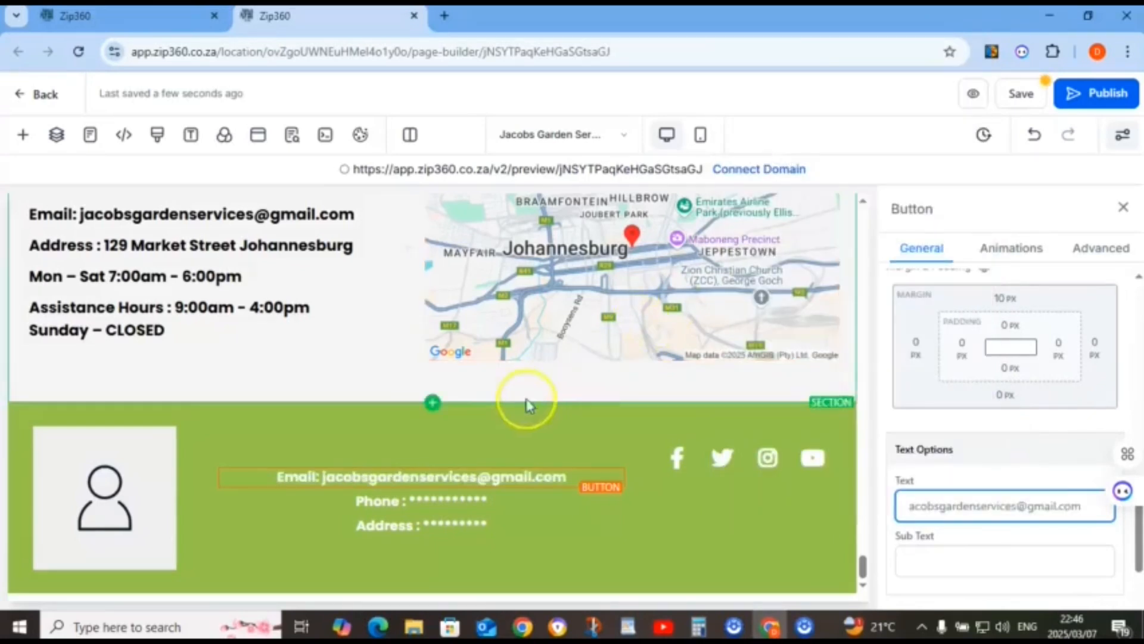
Replace the placeholder stars in the footer's Phone line with the business phone number copied from the WordPad document
click(633, 623)
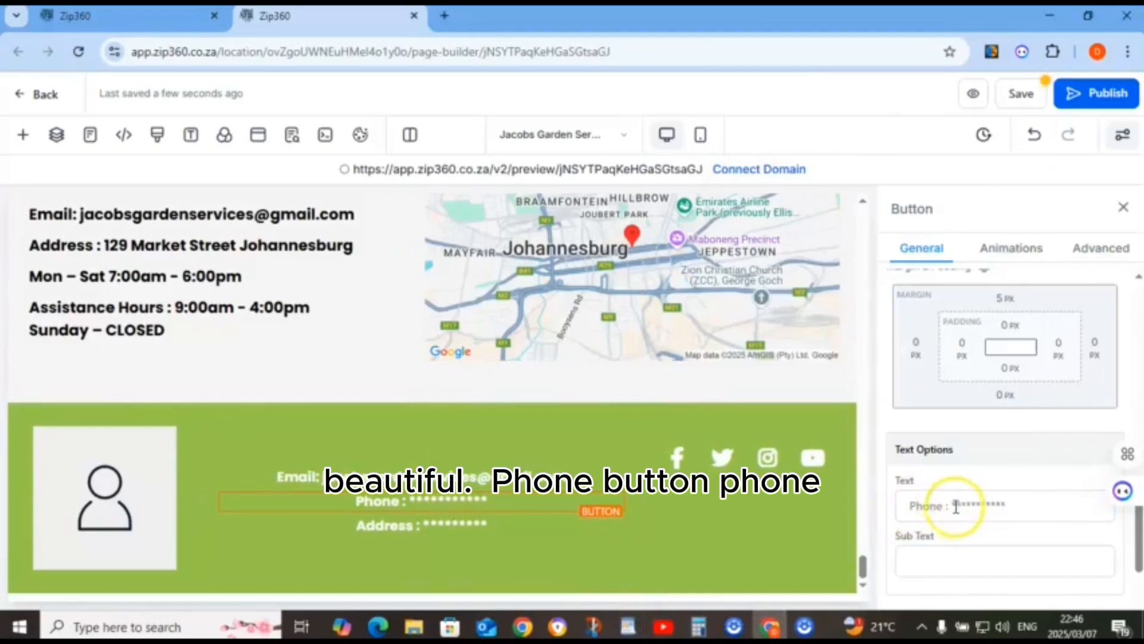
double_click(951, 508)
right_click(953, 507)
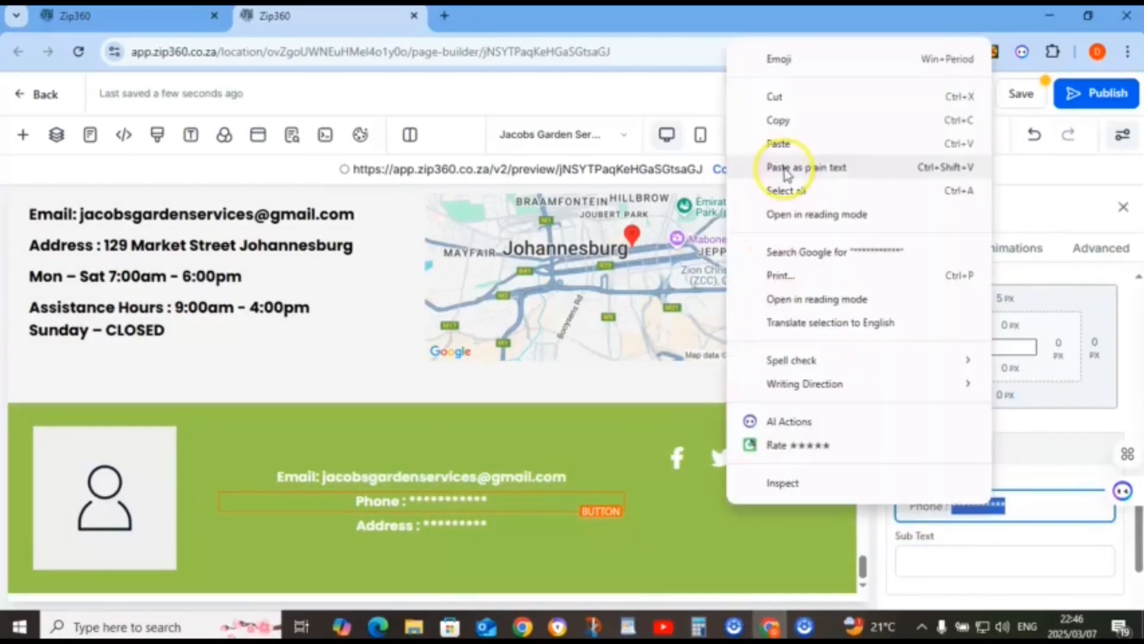
click(784, 168)
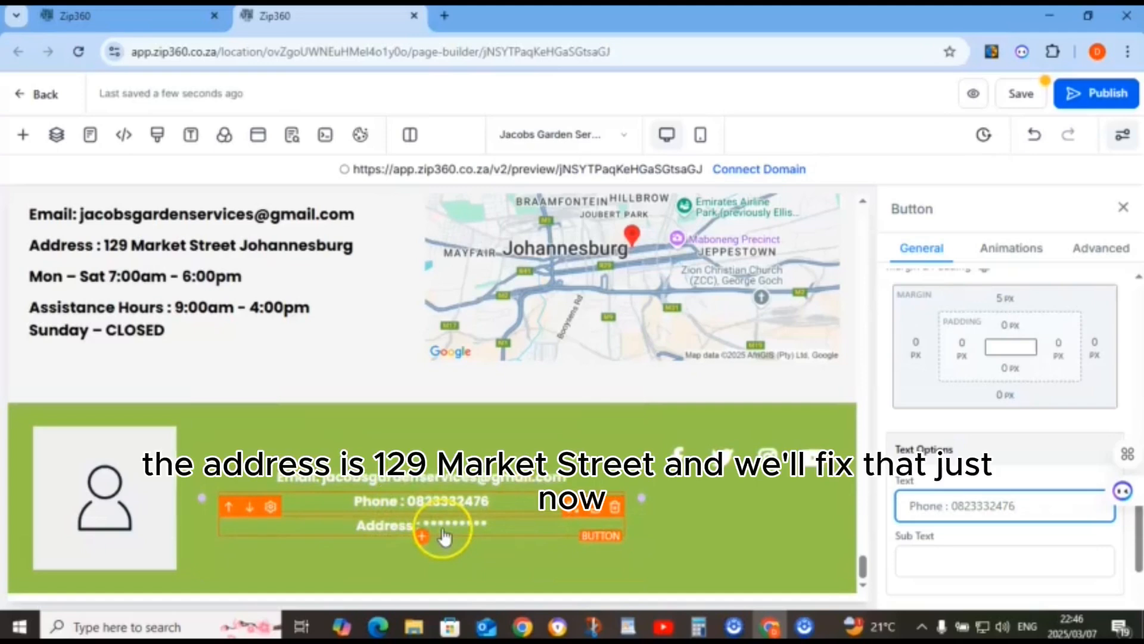
Replace the placeholder stars in the footer's Address line with the business street address copied from the WordPad document
mouse_move(628, 625)
click(628, 527)
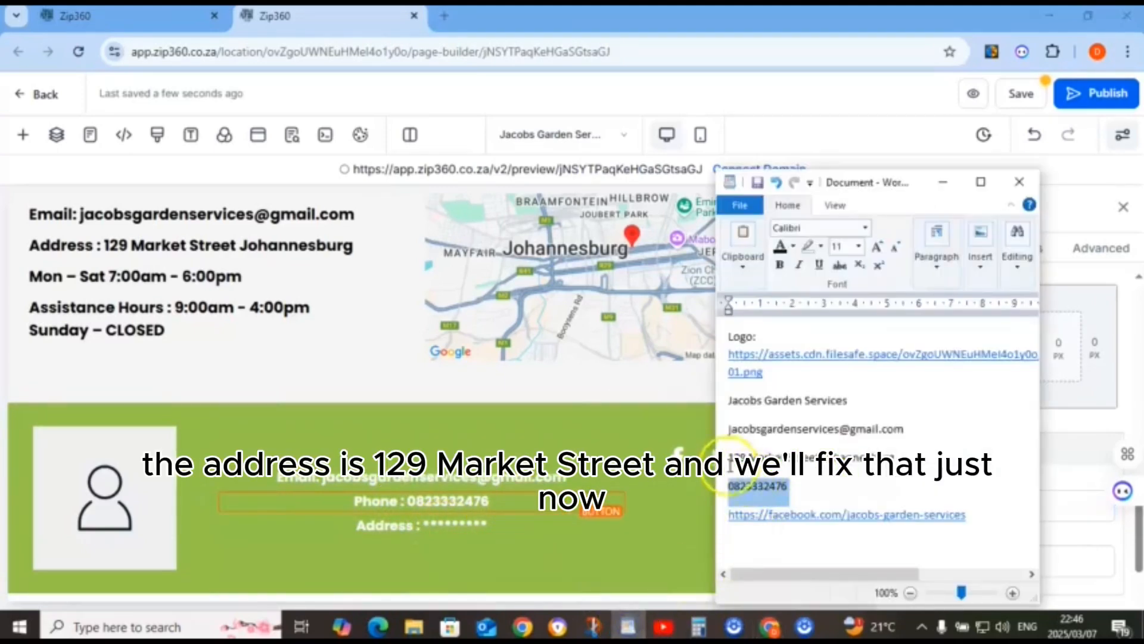
click(728, 457)
drag(728, 458, 893, 457)
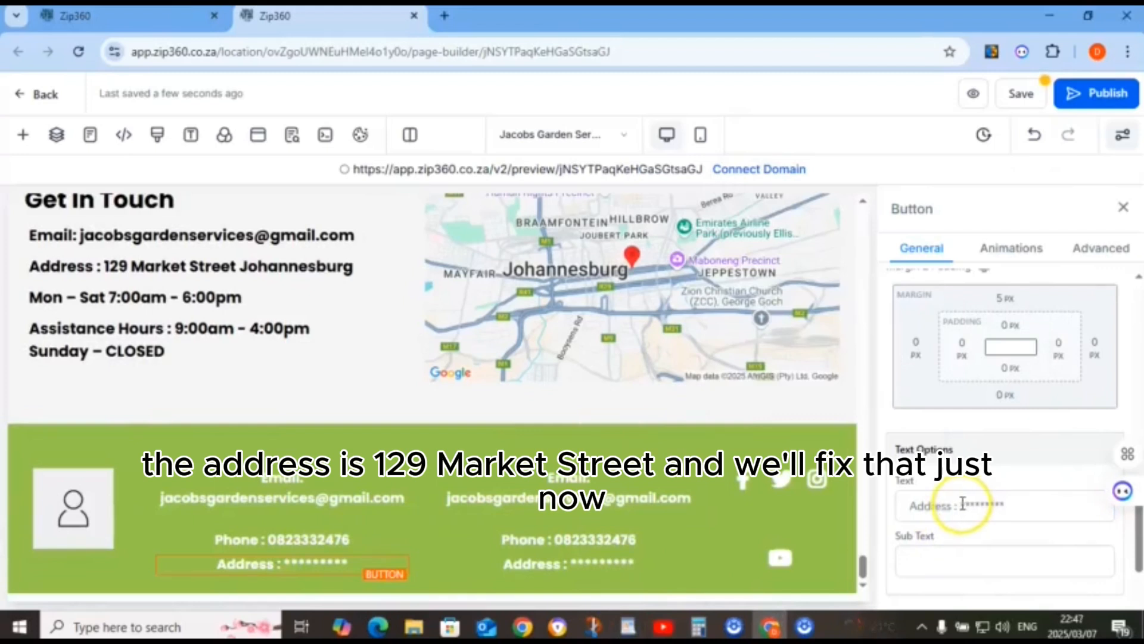
click(962, 504)
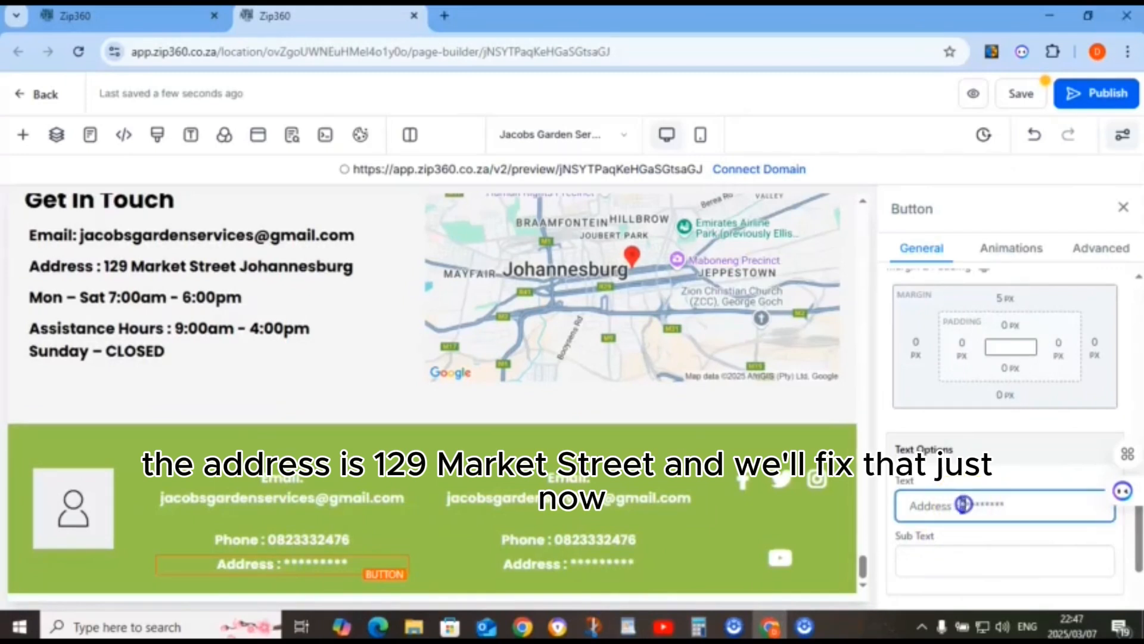
key(ctrl+v)
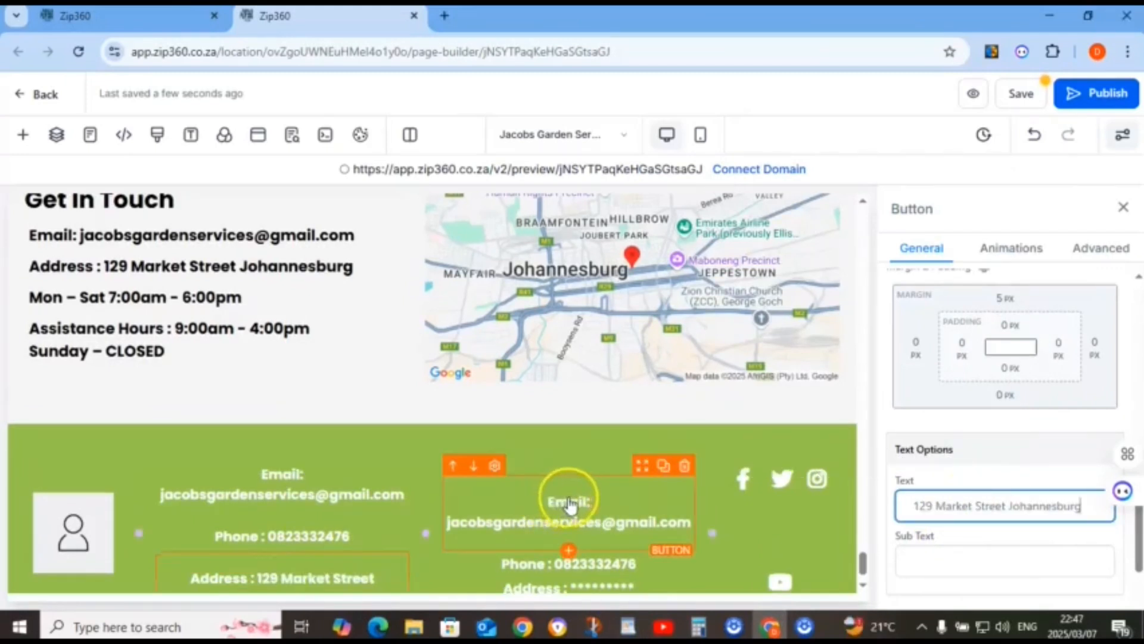
Delete the duplicate contact details column from the footer
scroll(539, 480, down, 1)
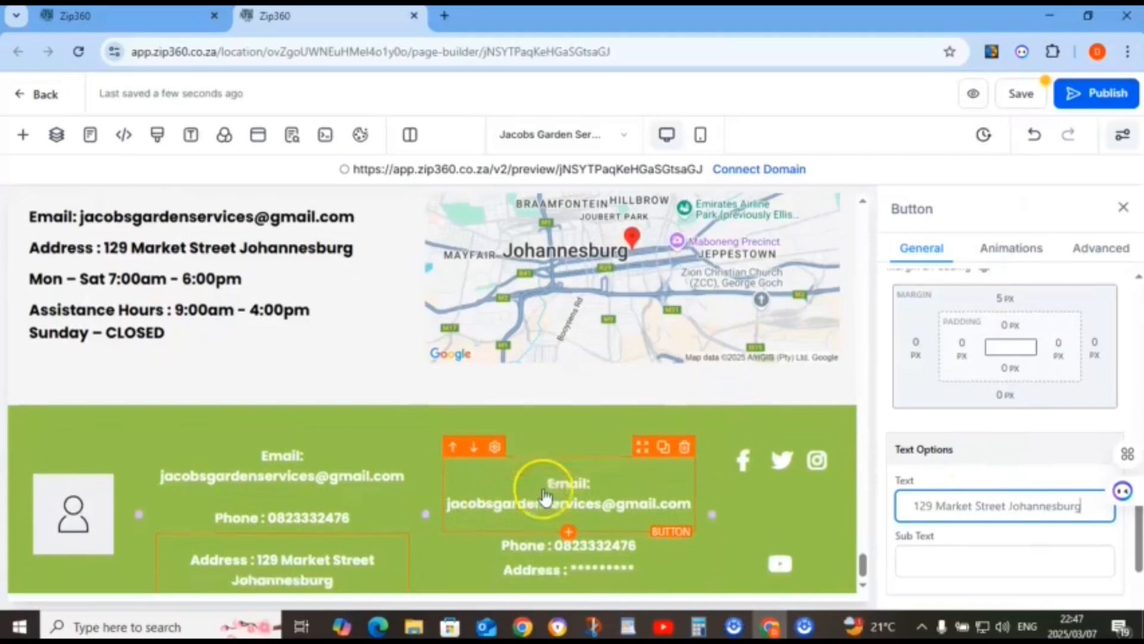
click(1123, 207)
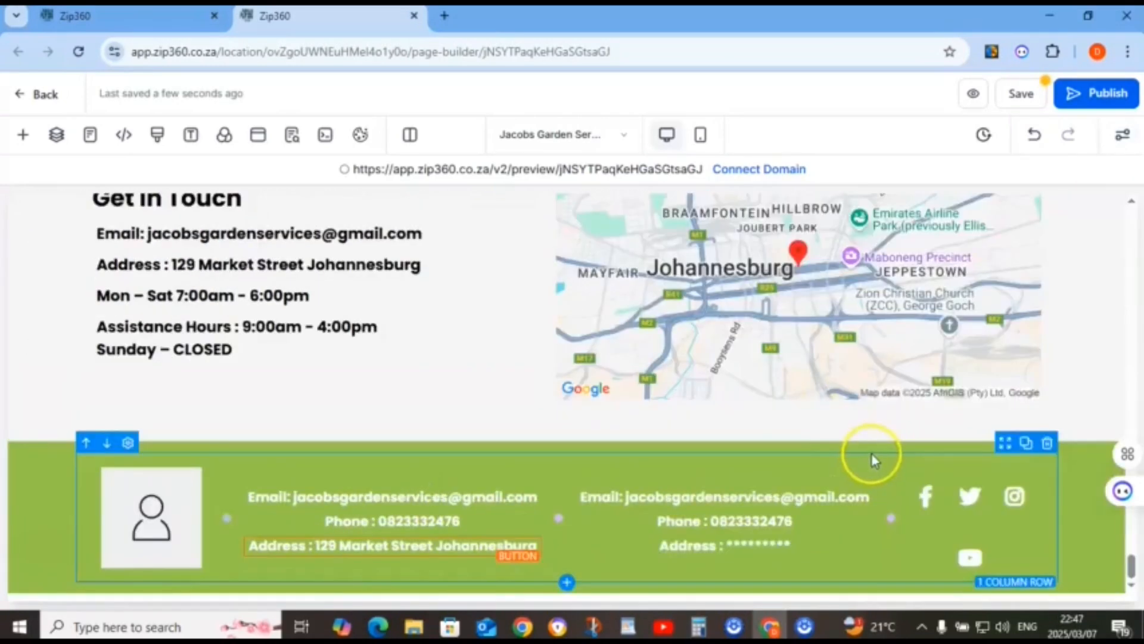
mouse_move(860, 476)
click(884, 452)
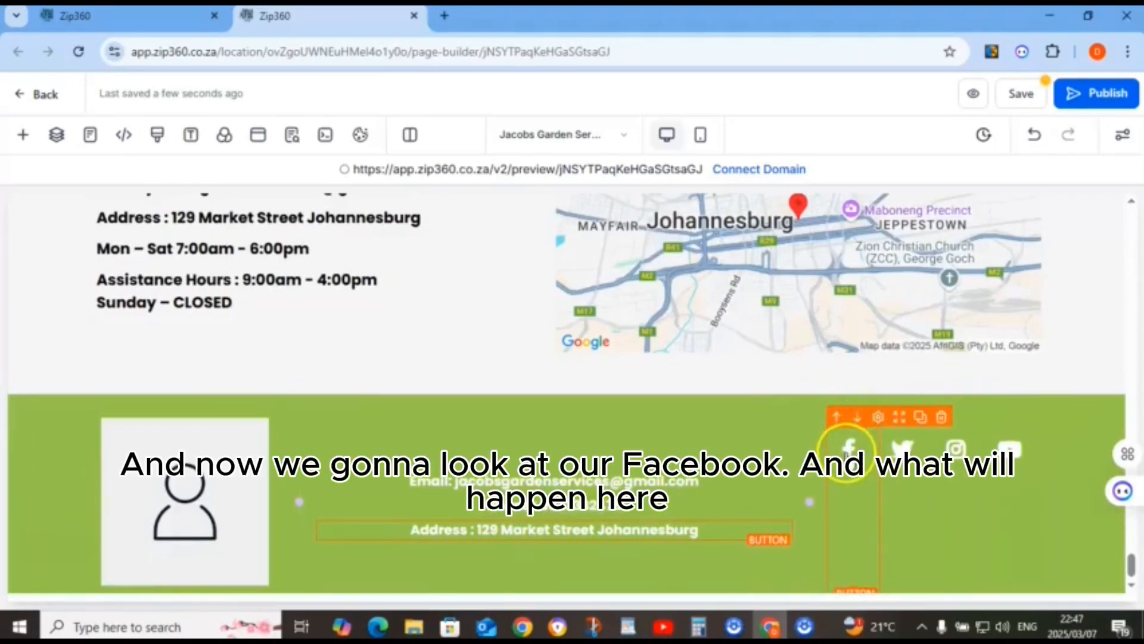
Open the link settings of the footer's Facebook icon and copy the Facebook page URL from the WordPad document
click(849, 447)
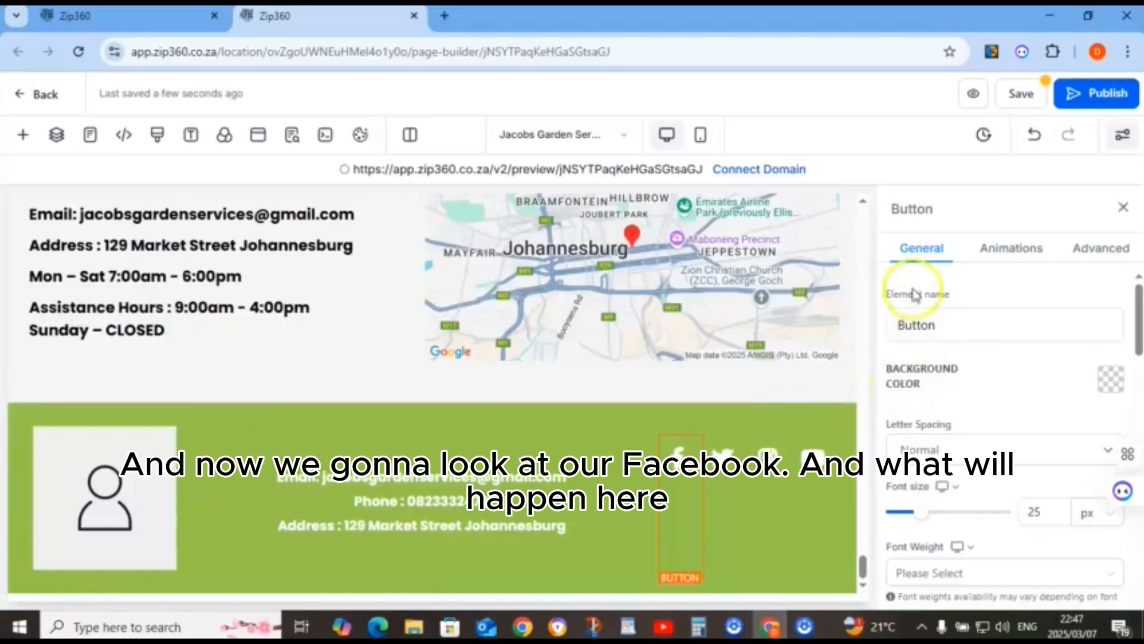
scroll(917, 334, down, 6)
scroll(920, 368, down, 5)
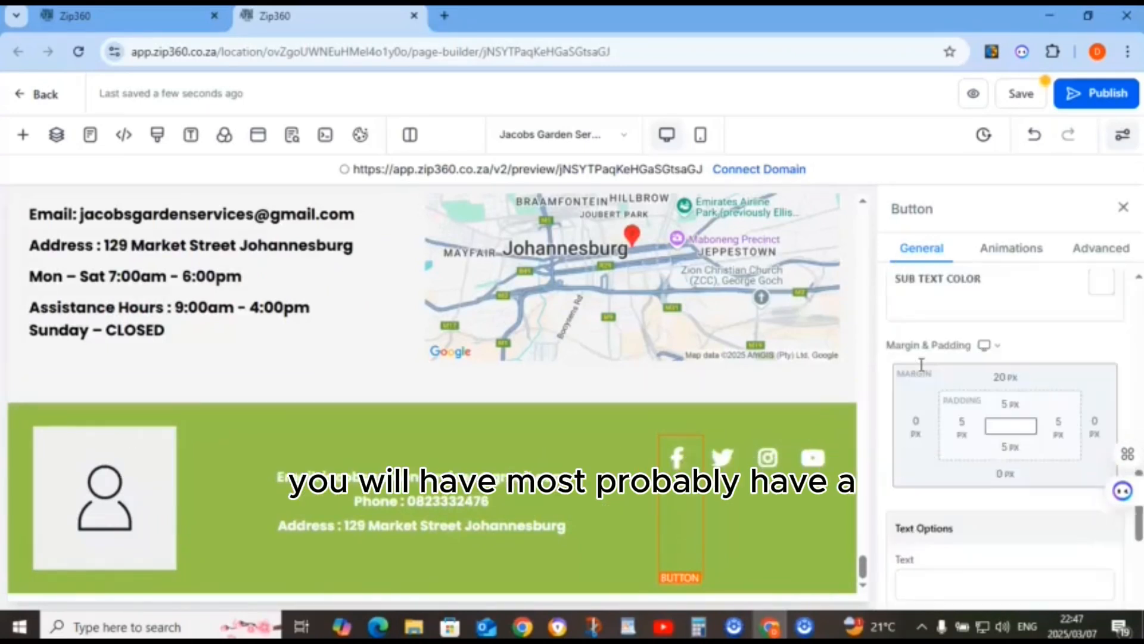
scroll(926, 377, down, 4)
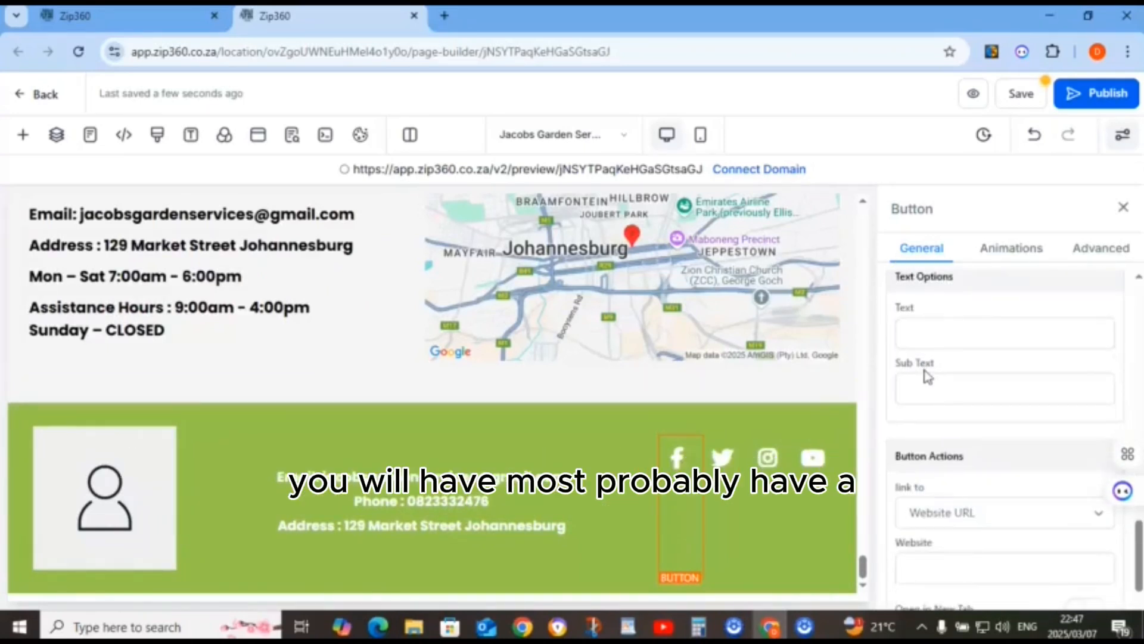
scroll(928, 375, down, 2)
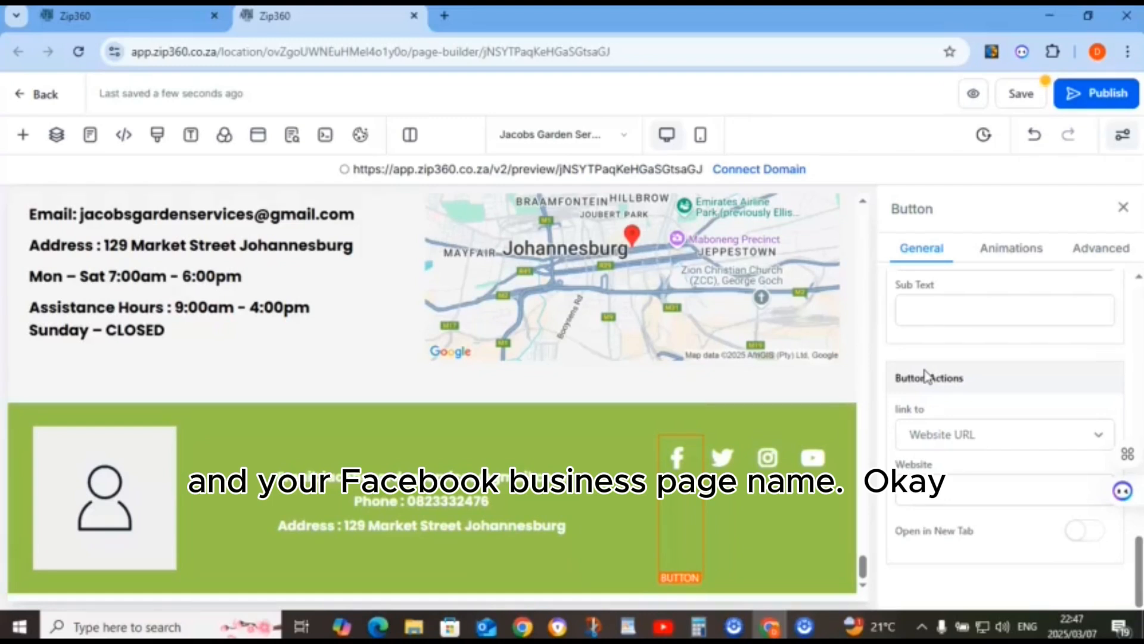
click(629, 627)
triple_click(755, 522)
key(ctrl+c)
right_click(758, 520)
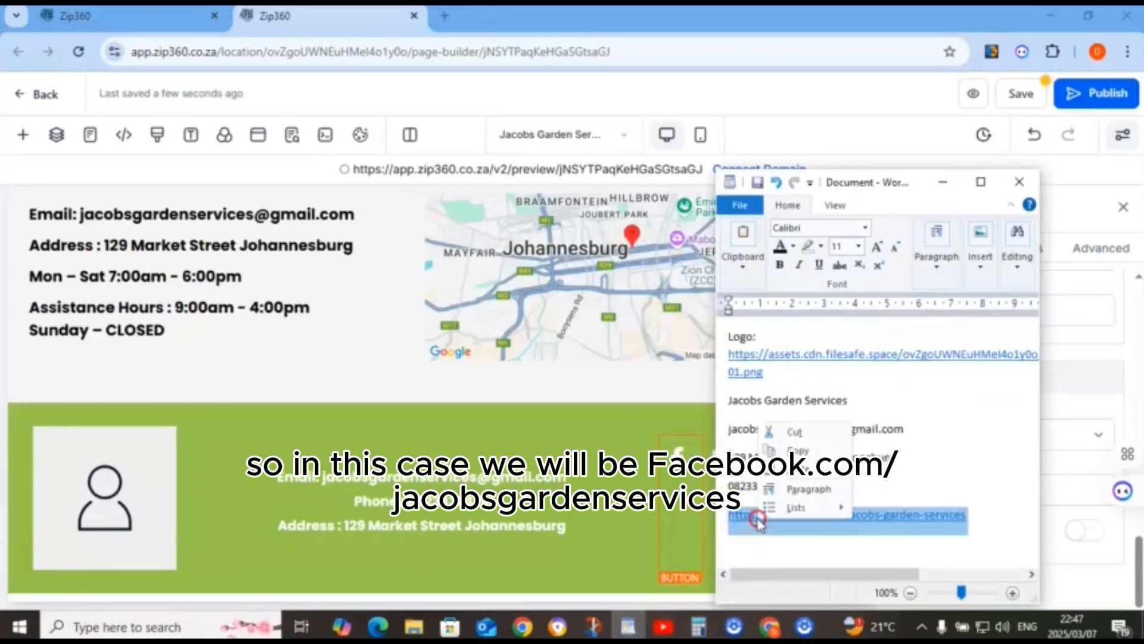
mouse_move(774, 507)
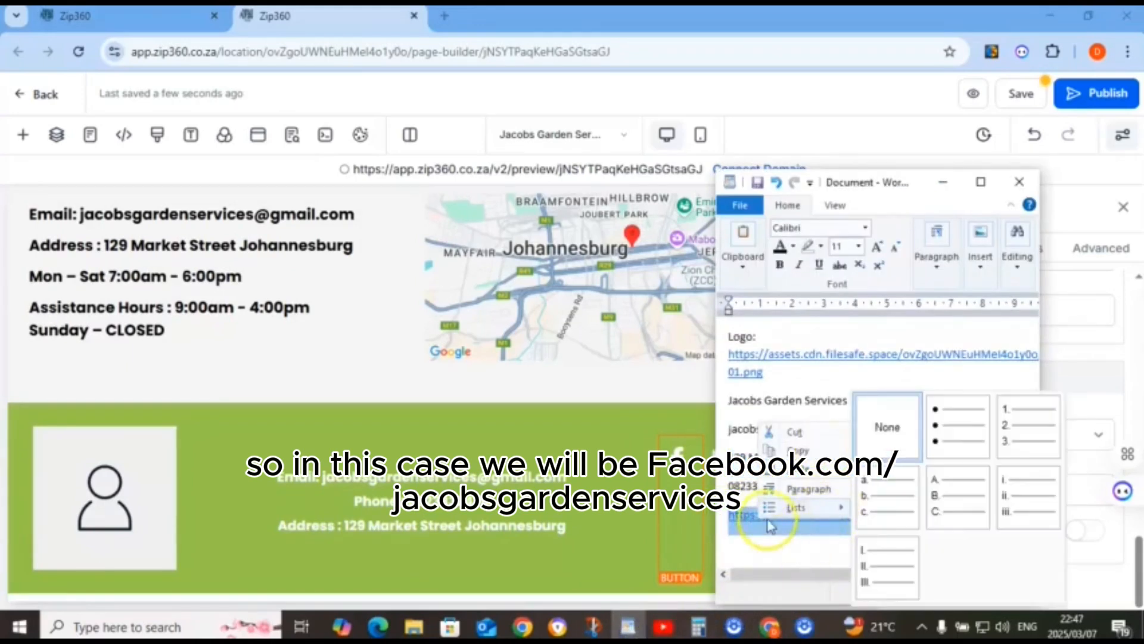
click(30, 201)
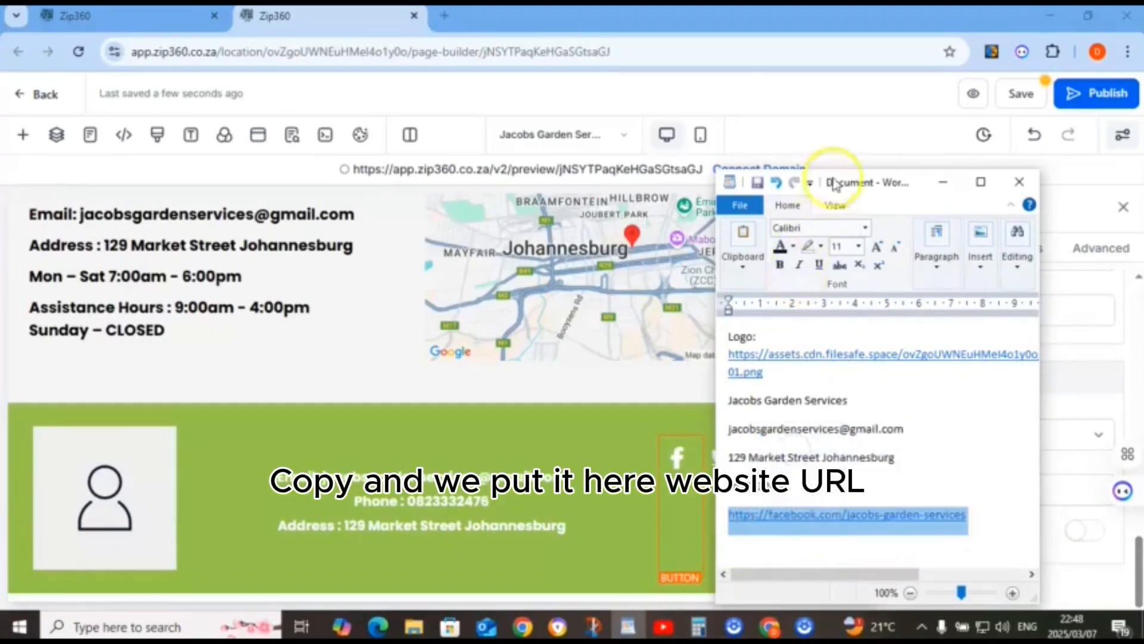
click(924, 485)
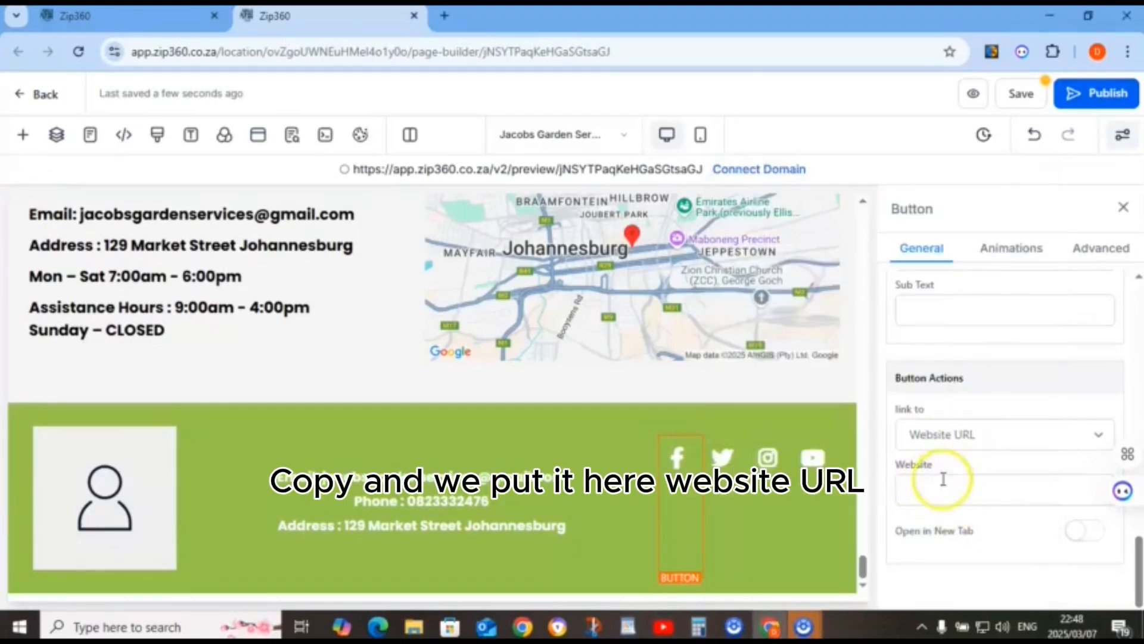
click(932, 485)
right_click(932, 487)
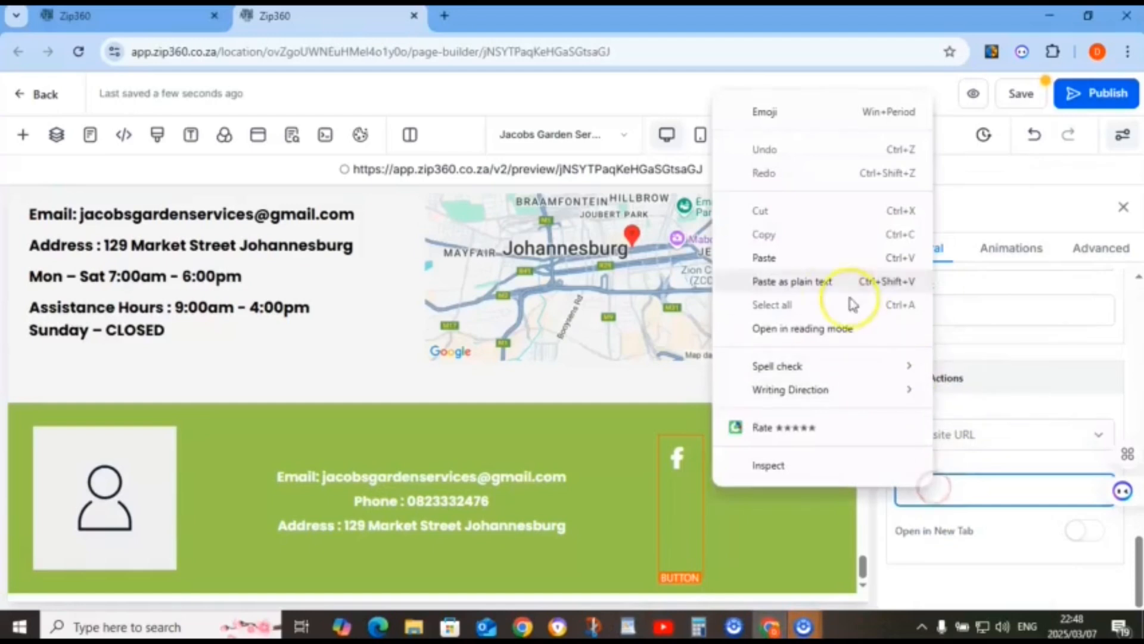
click(764, 257)
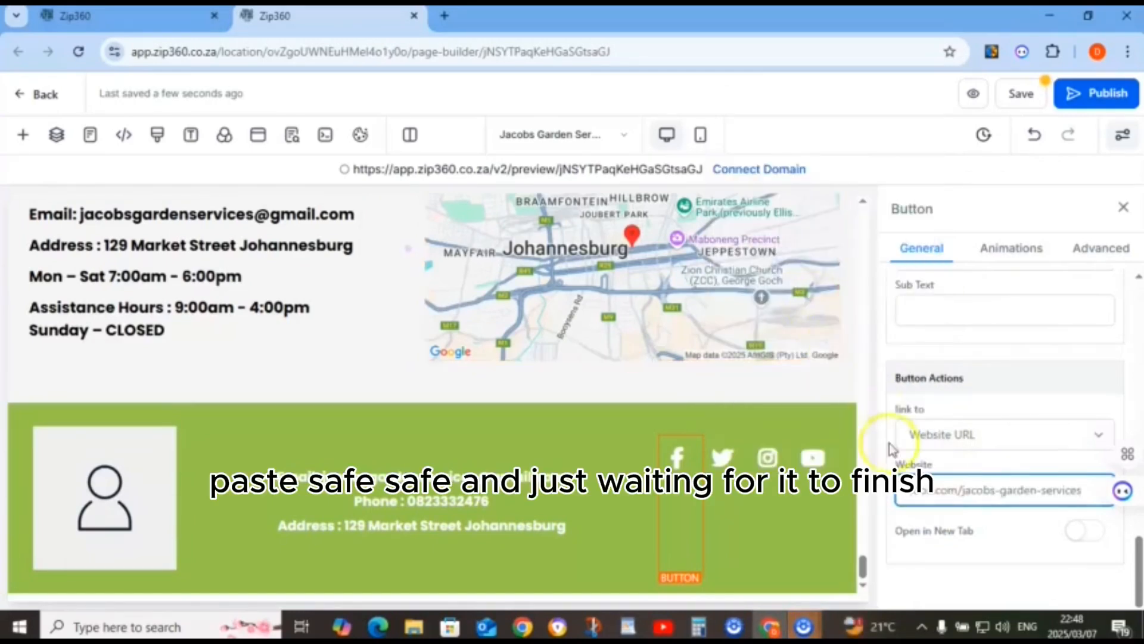
click(1021, 94)
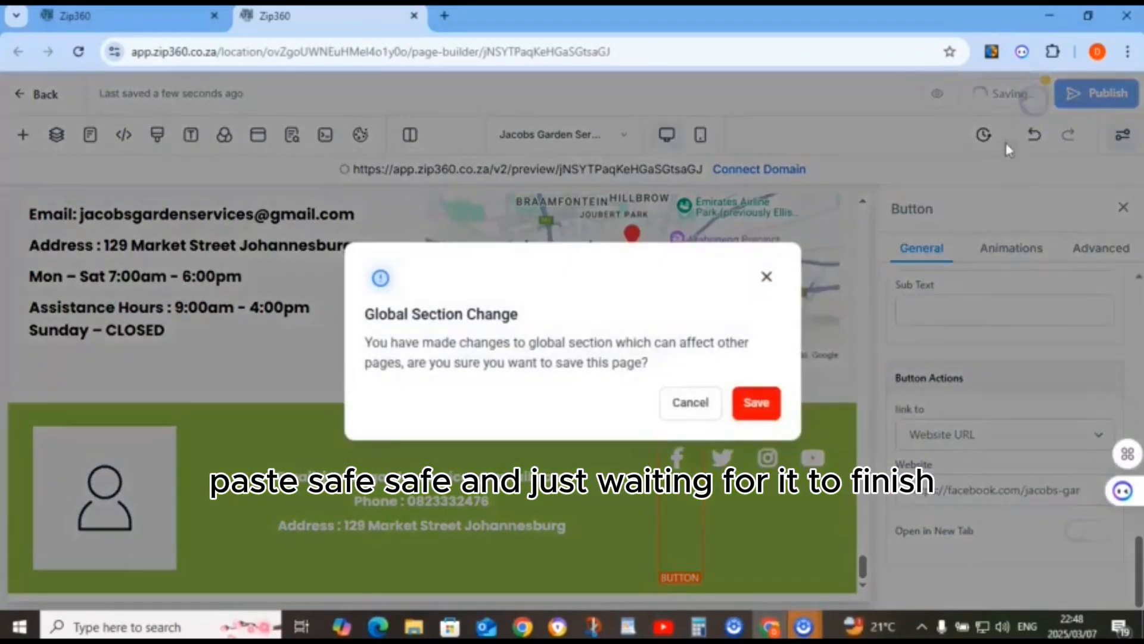
click(761, 404)
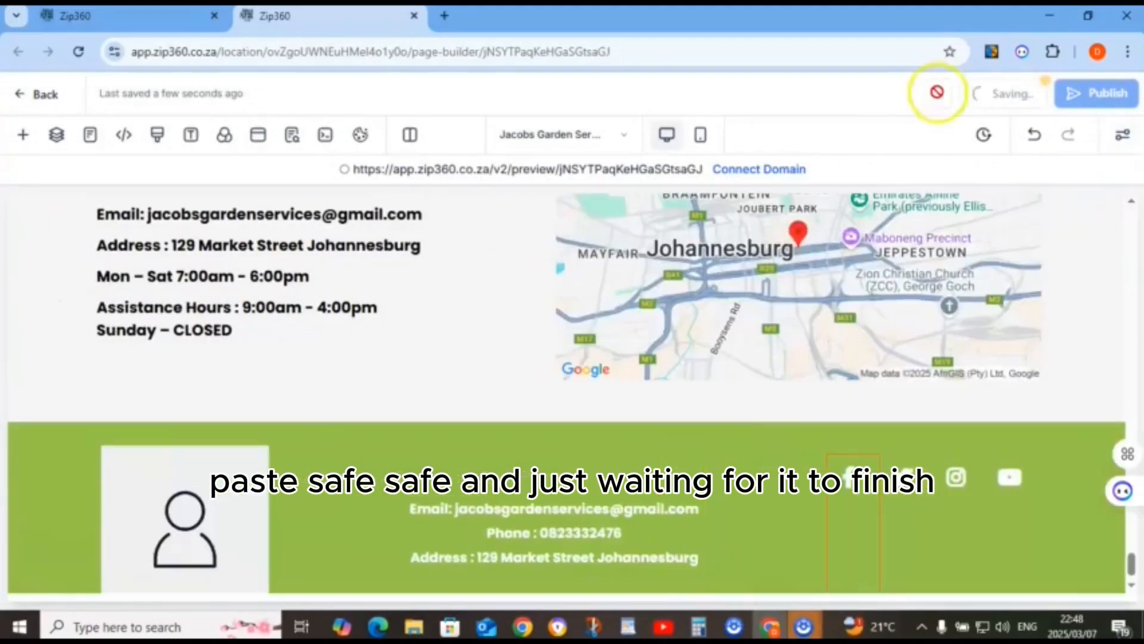
Preview the page, test the footer's Facebook link, and return to the page builder
click(971, 96)
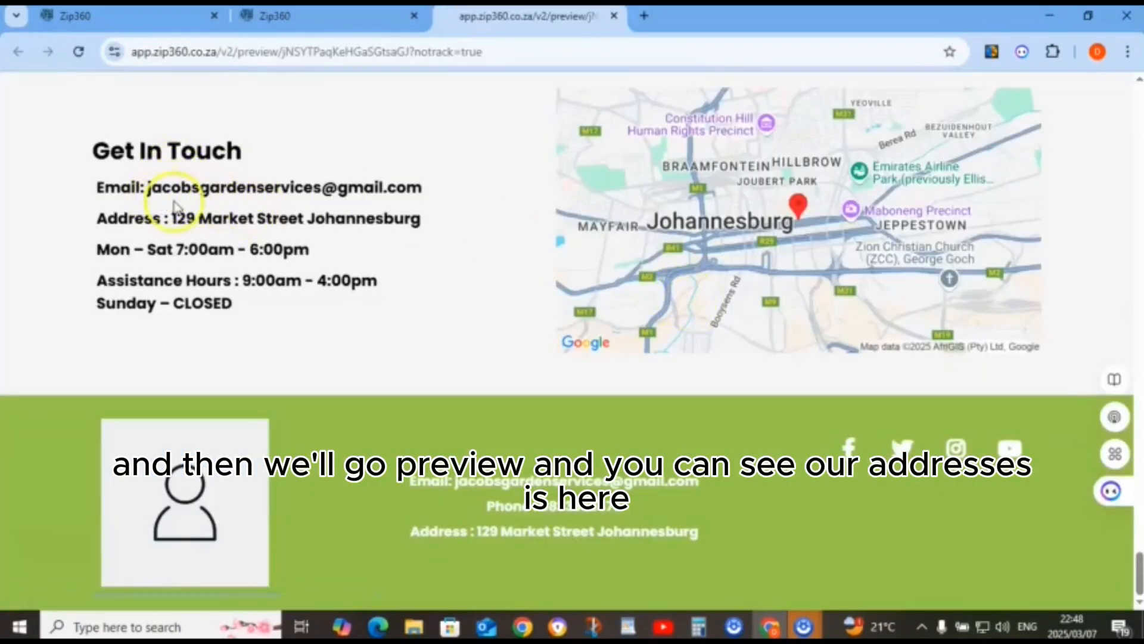
click(845, 447)
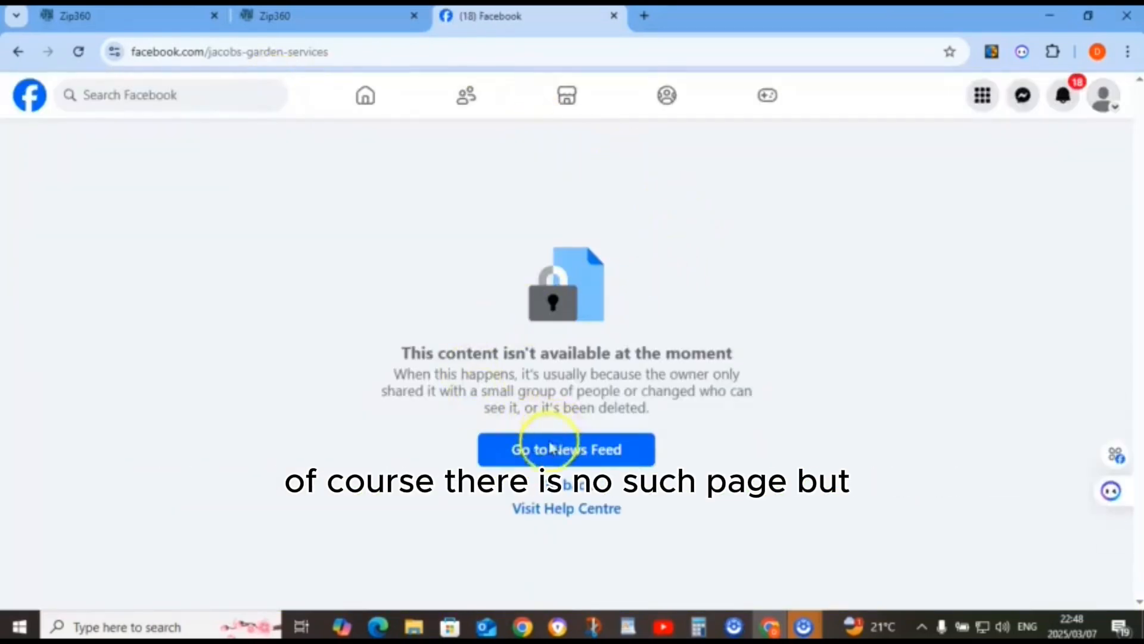
click(614, 16)
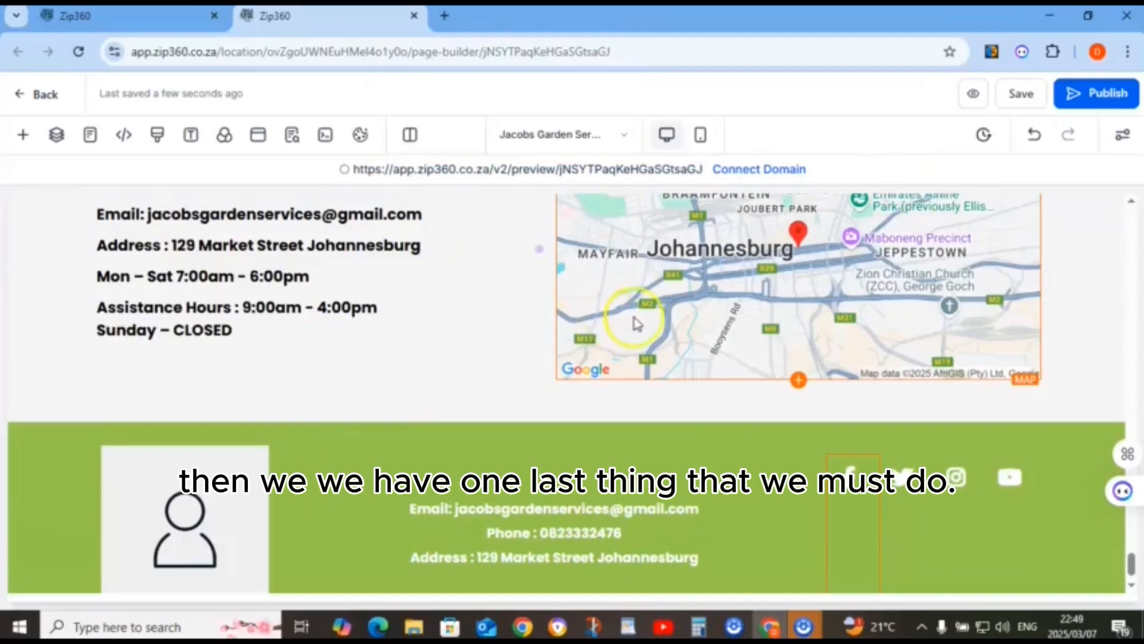
Open the settings of the footer's placeholder image and copy the logo's image URL from the WordPad document
click(224, 520)
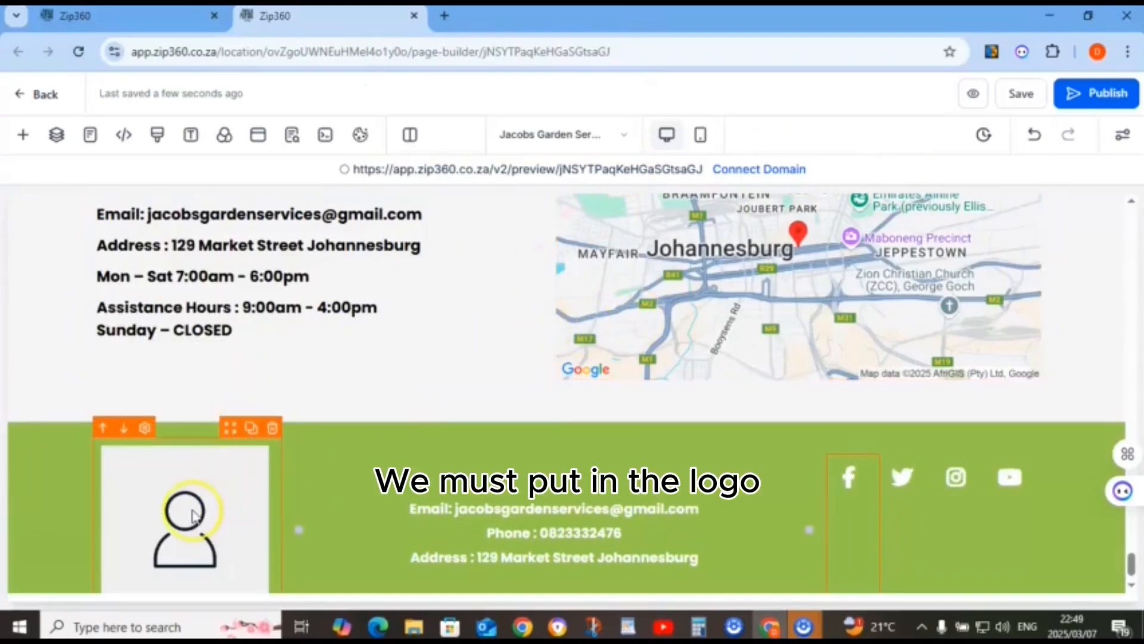
click(192, 513)
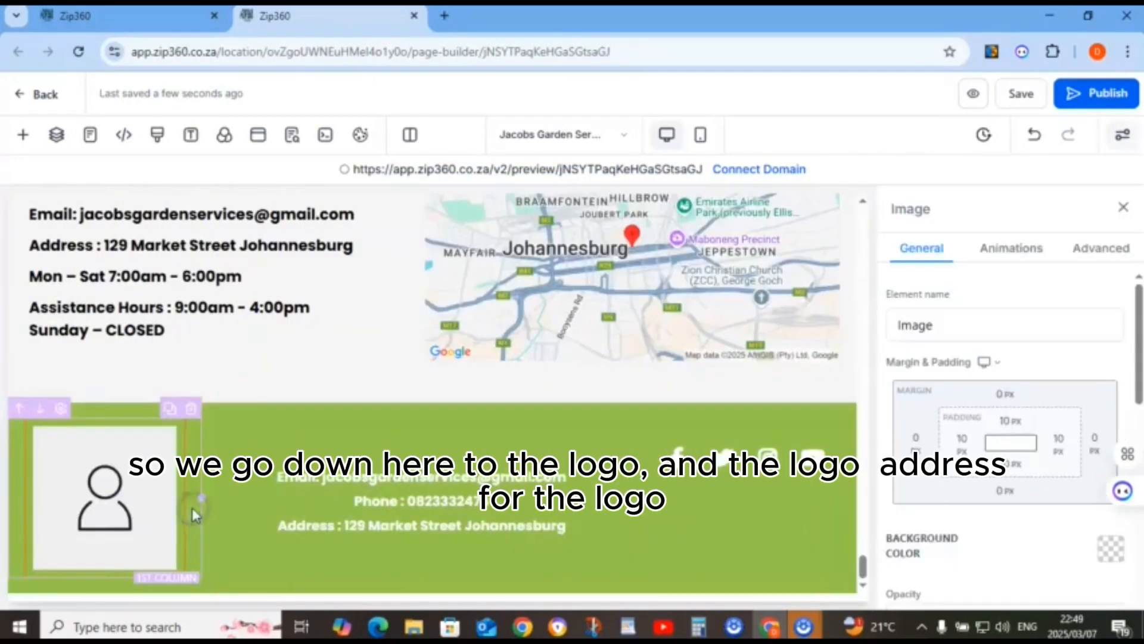
click(628, 626)
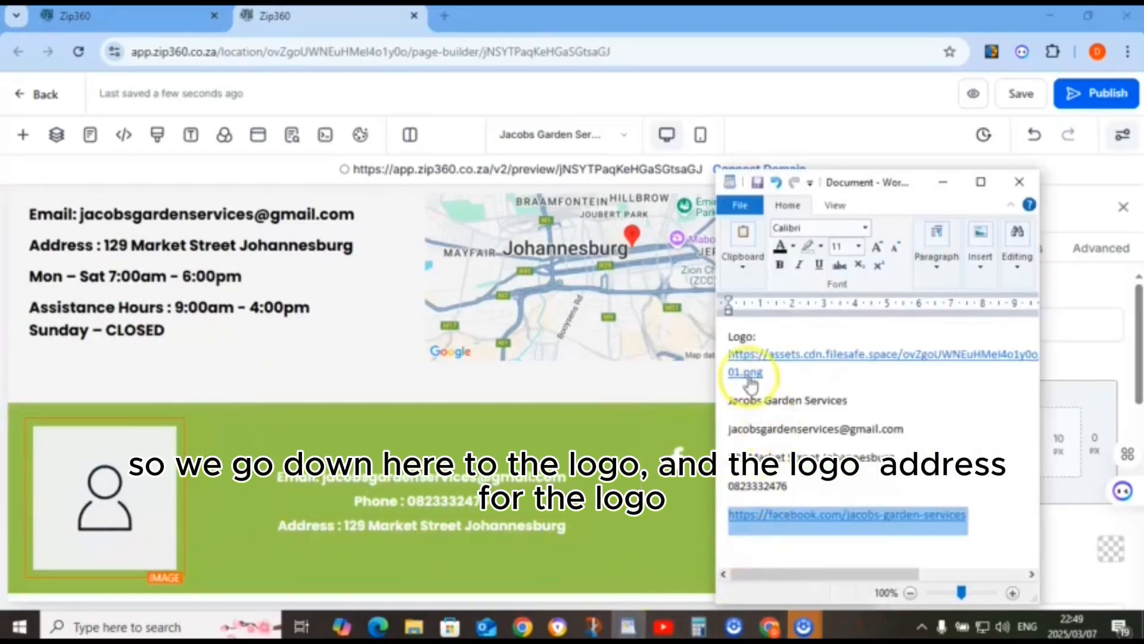
drag(716, 355, 722, 364)
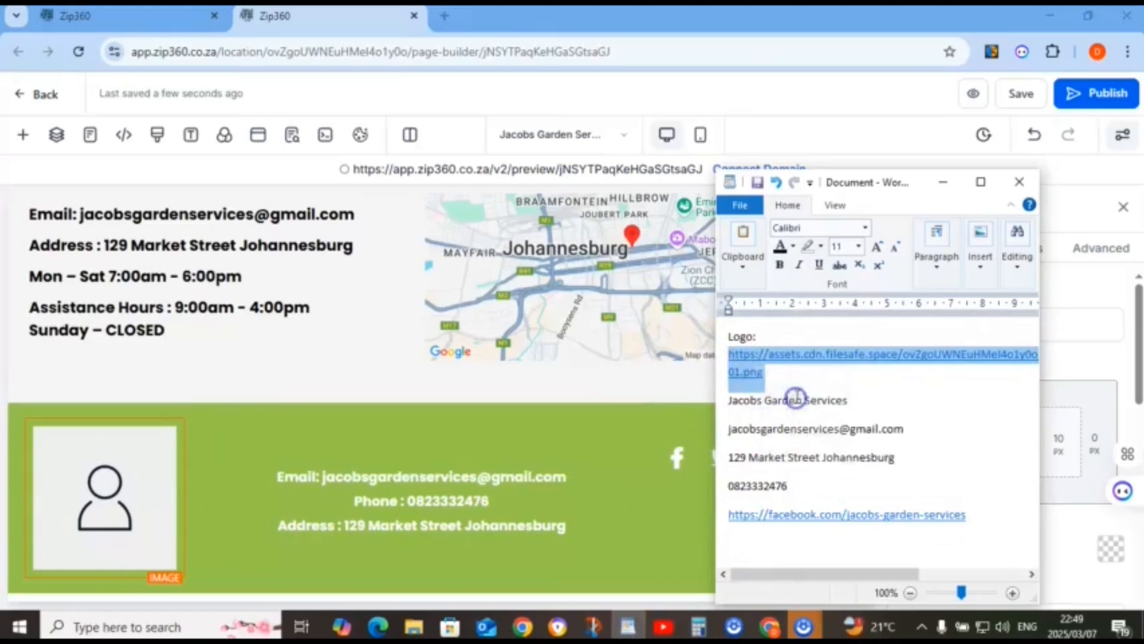
click(899, 154)
Replace the footer placeholder's image URL with the copied logo URL and save the page with its global section change
scroll(942, 310, down, 5)
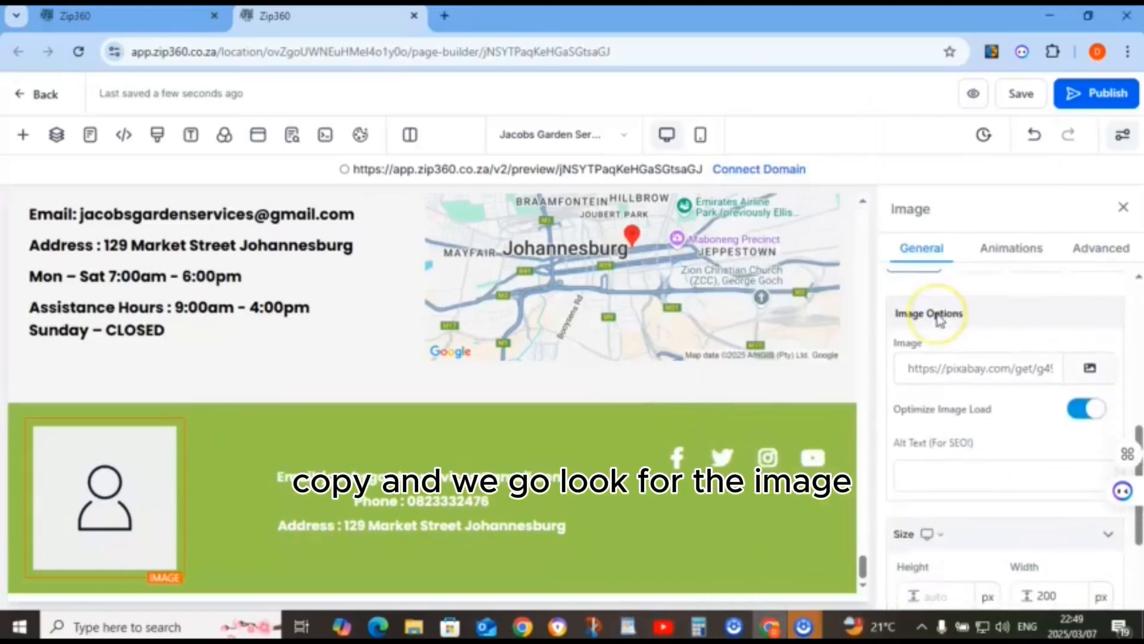
scroll(938, 309, up, 2)
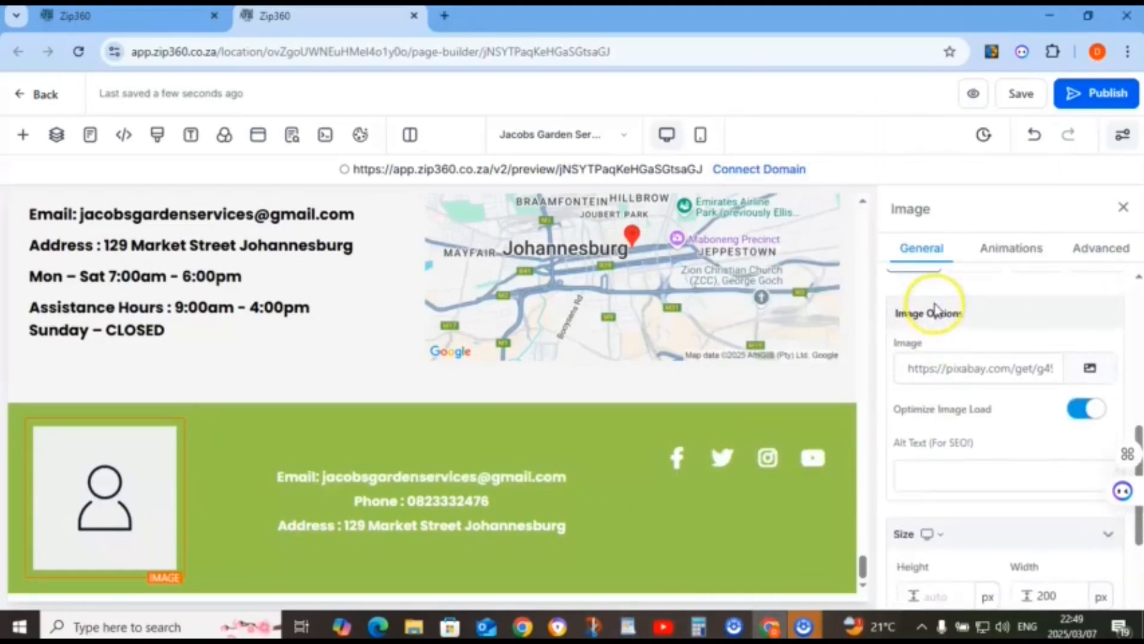
scroll(917, 360, up, 2)
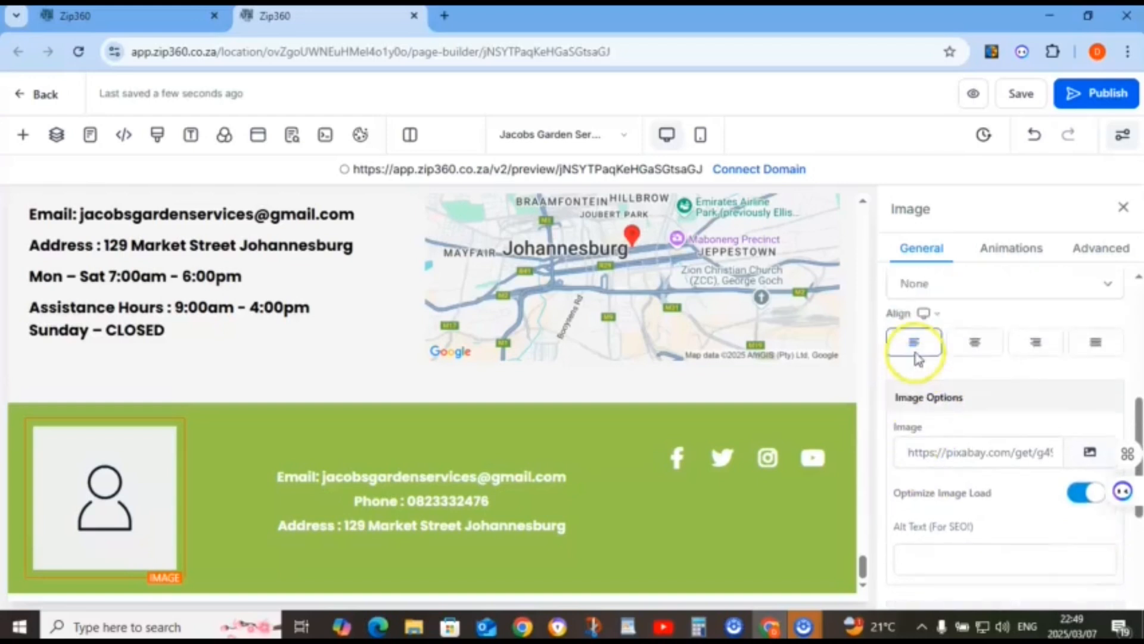
scroll(916, 360, down, 2)
drag(908, 365, 1057, 371)
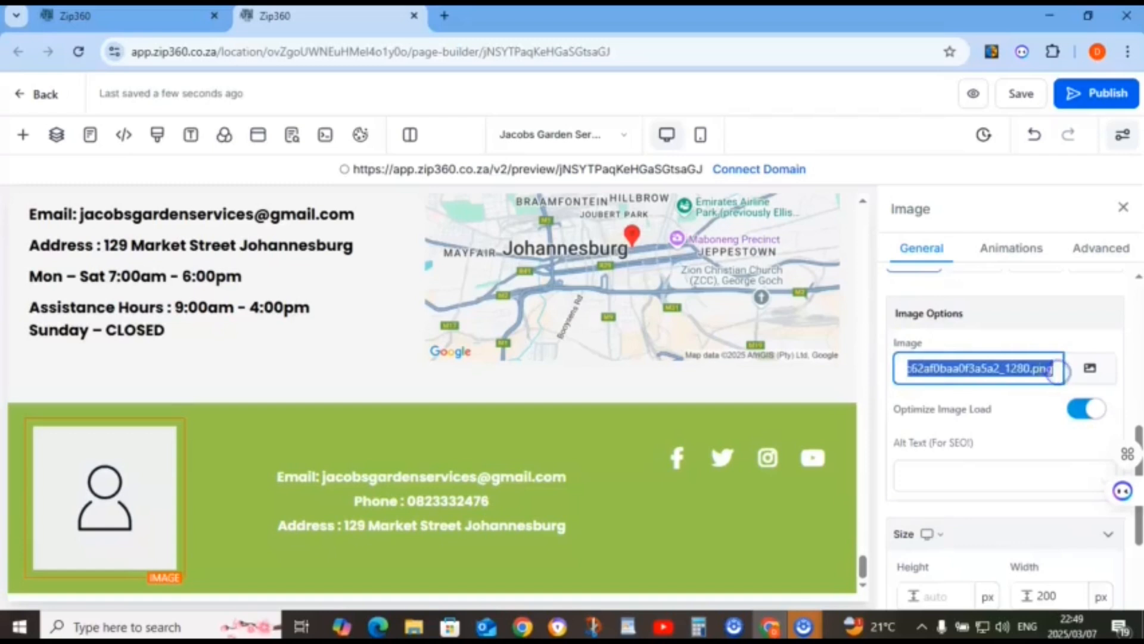
right_click(1058, 371)
click(819, 246)
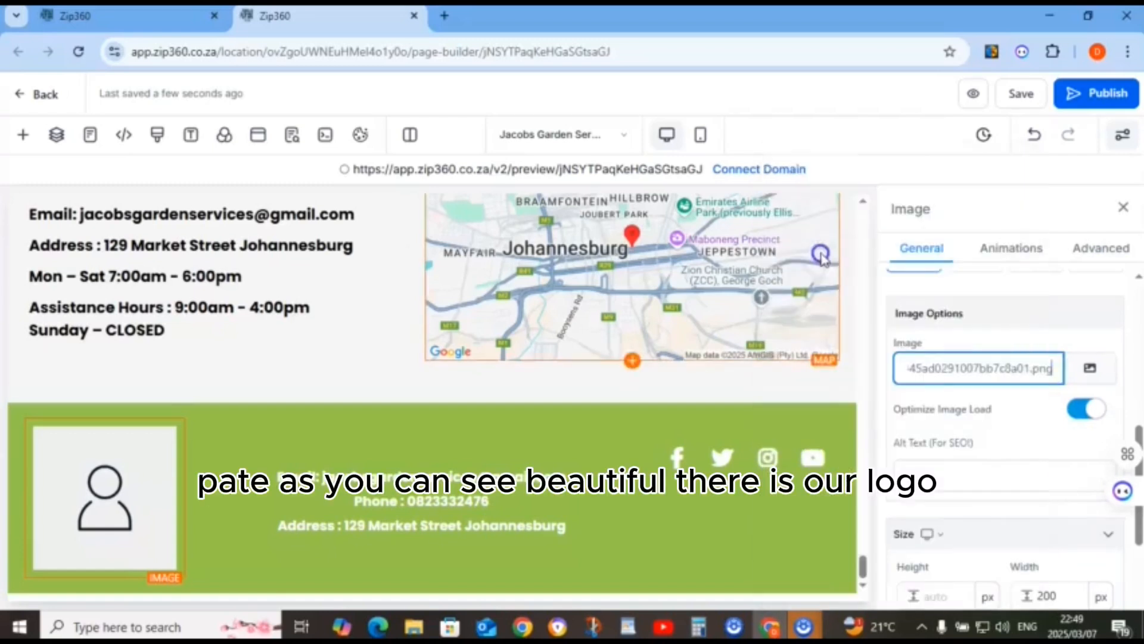
click(166, 545)
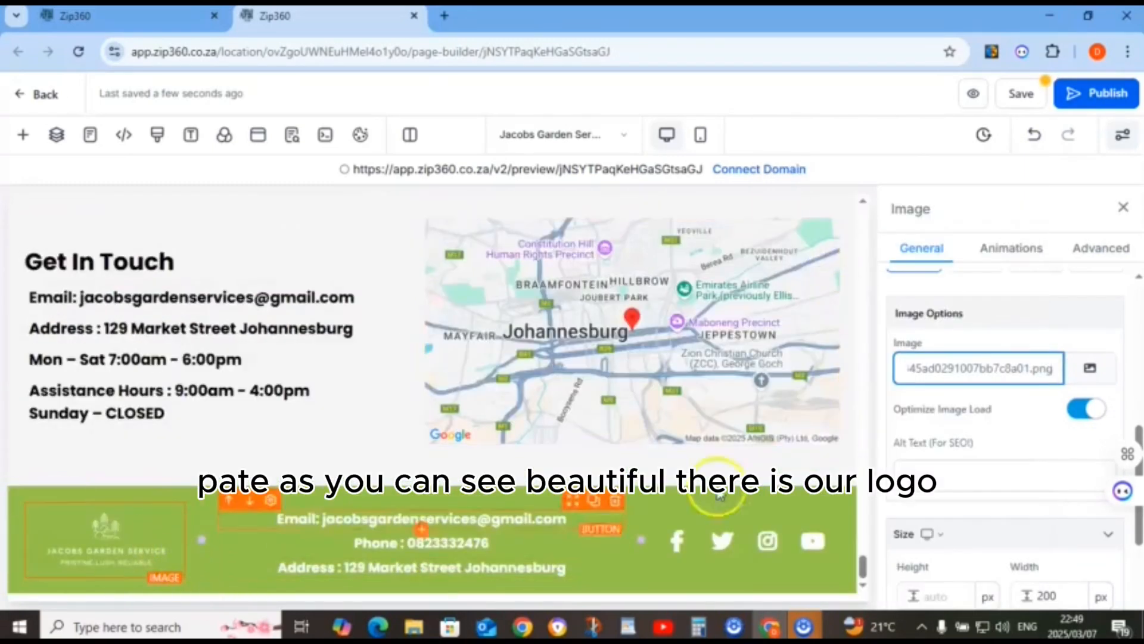
click(1032, 99)
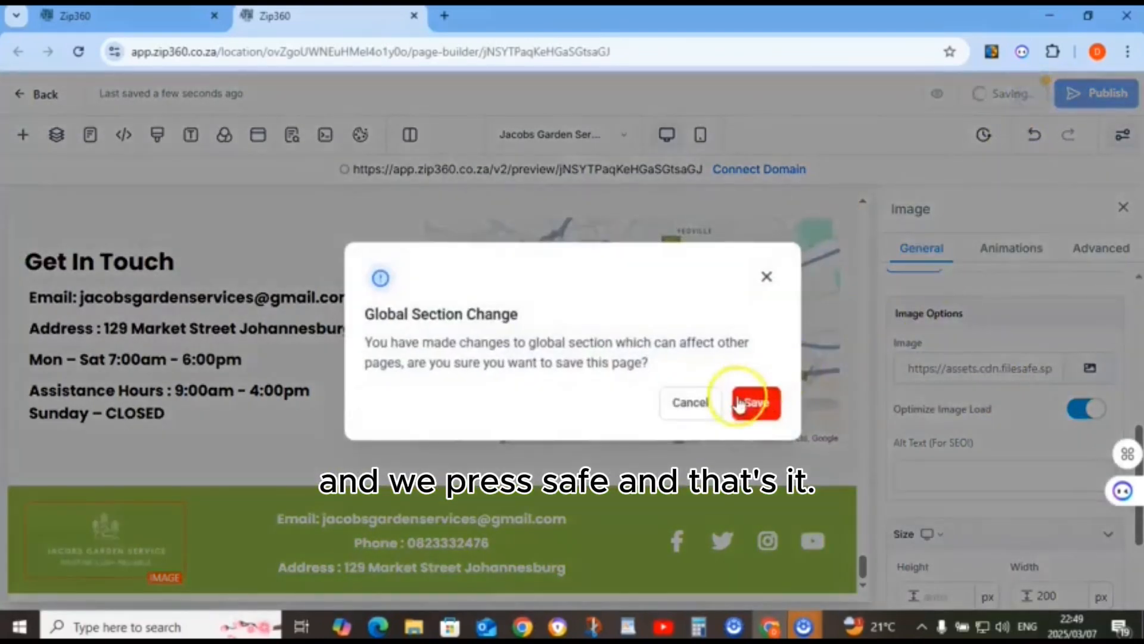
click(756, 404)
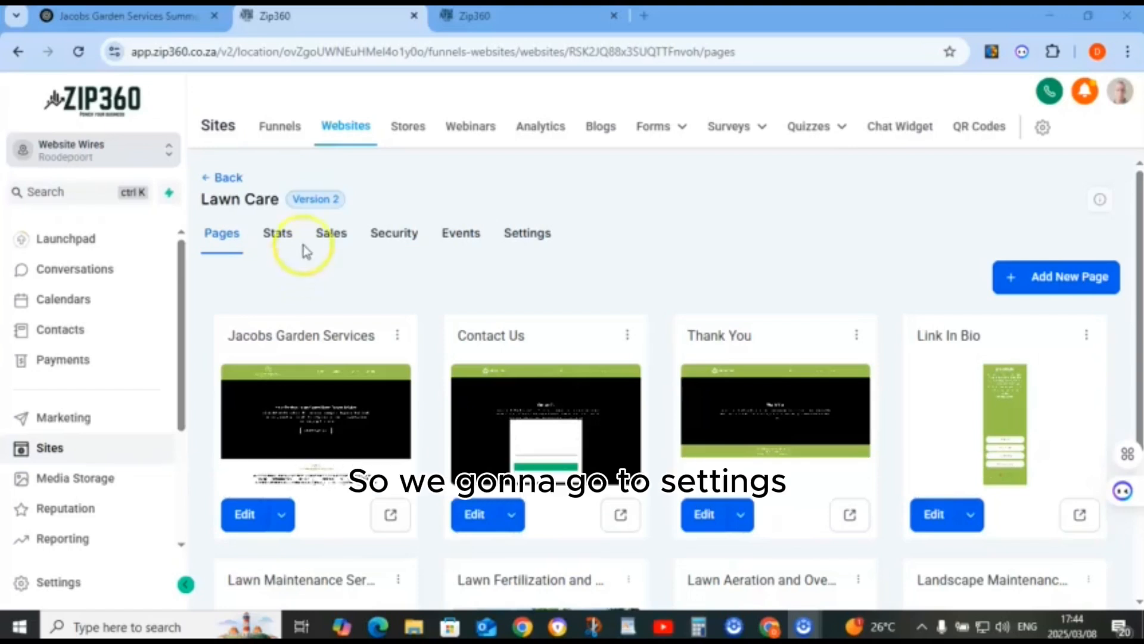
Open the Lawn Care website's settings, check its name and path, and switch to the WordPad document holding the SEO meta data
click(523, 237)
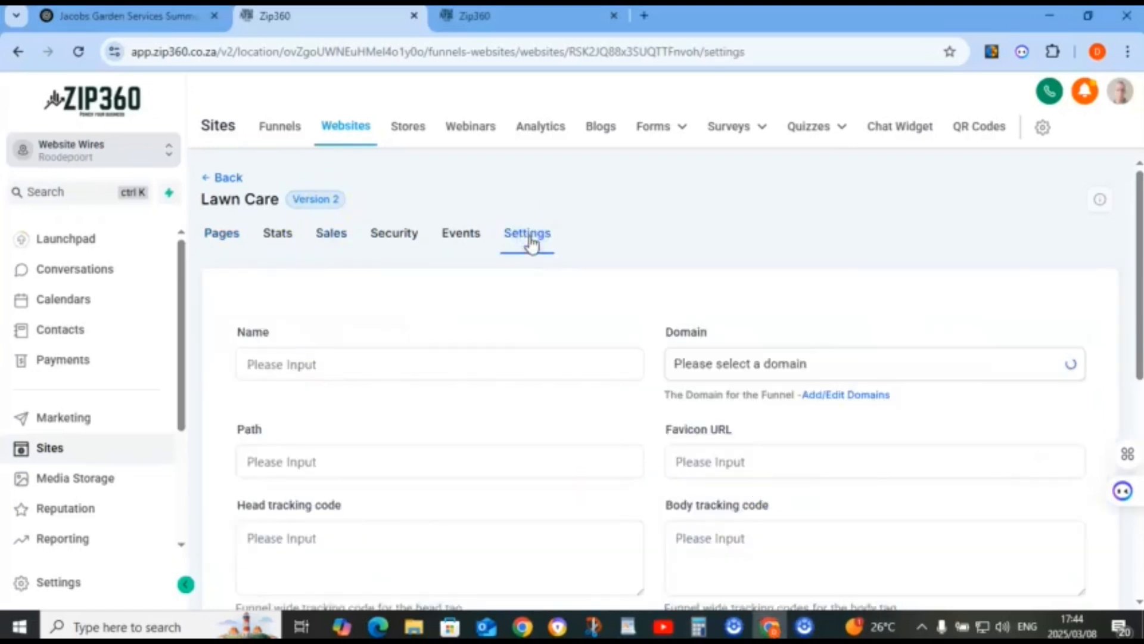
click(263, 361)
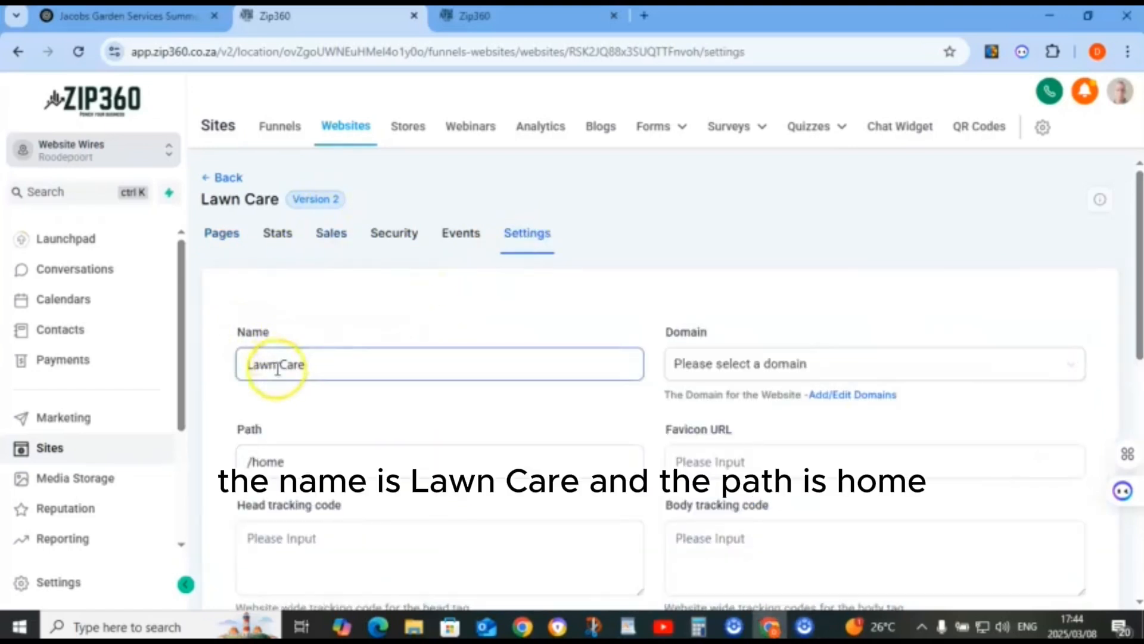
click(260, 456)
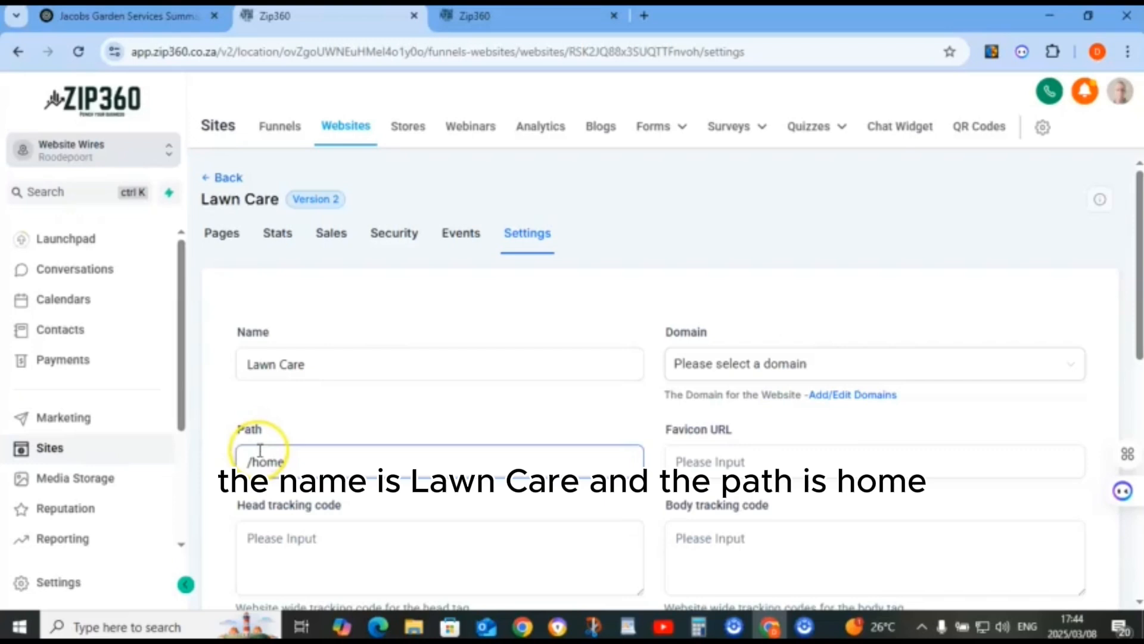
click(627, 625)
scroll(409, 319, up, 2)
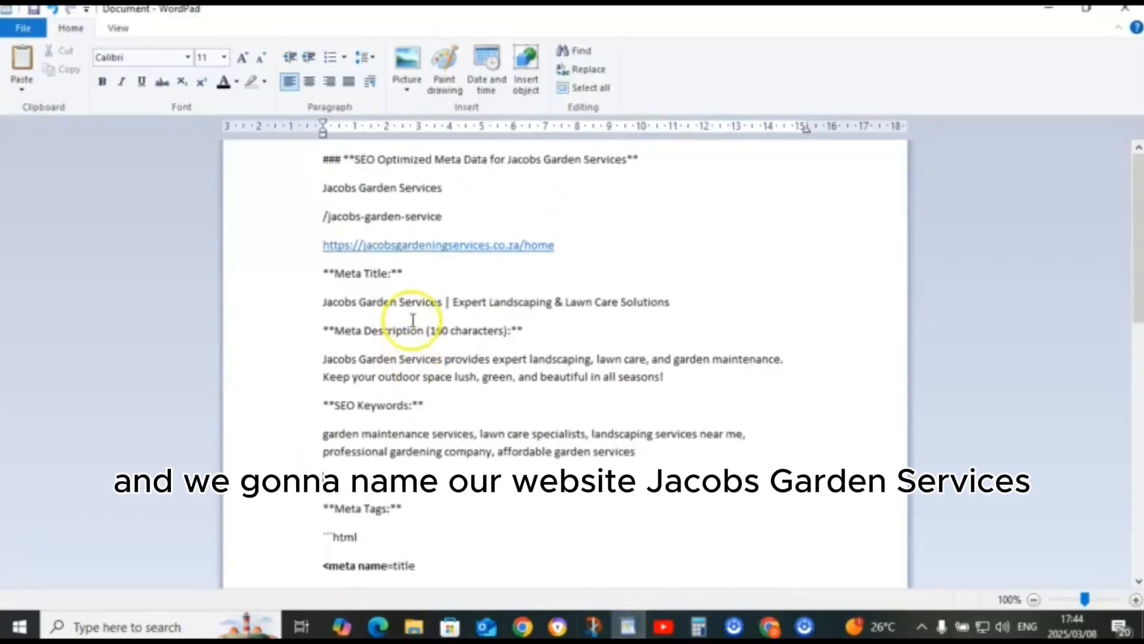
Copy "Jacobs Garden Services" from the WordPad document and replace the website's name in the Zip360 settings with it
click(301, 192)
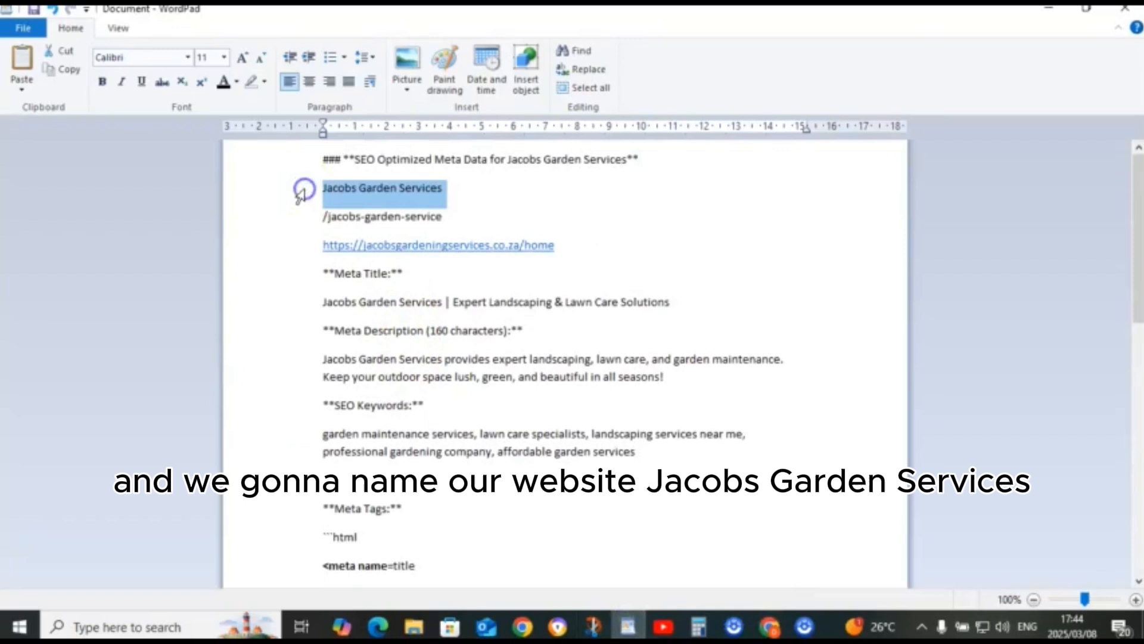
right_click(350, 194)
click(383, 220)
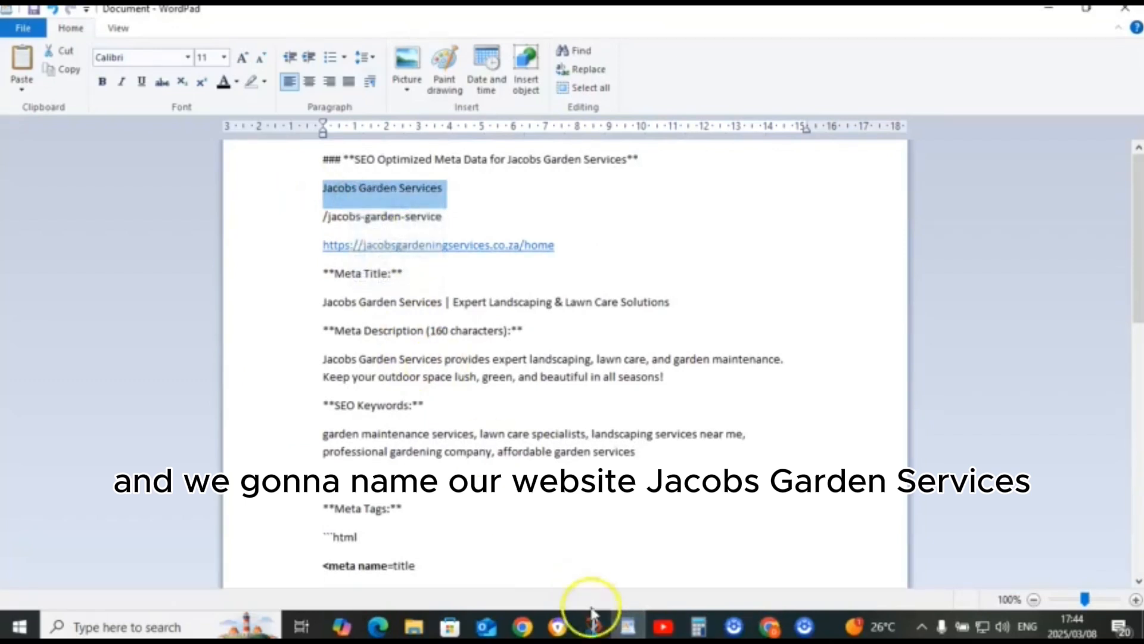
click(628, 626)
drag(321, 363, 251, 363)
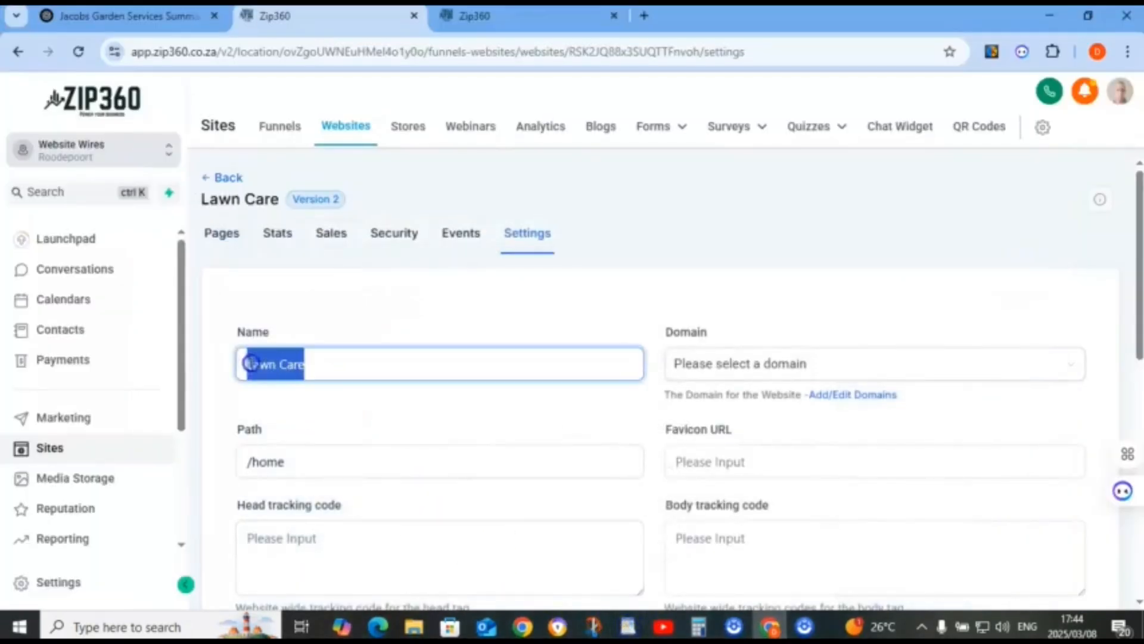
right_click(244, 364)
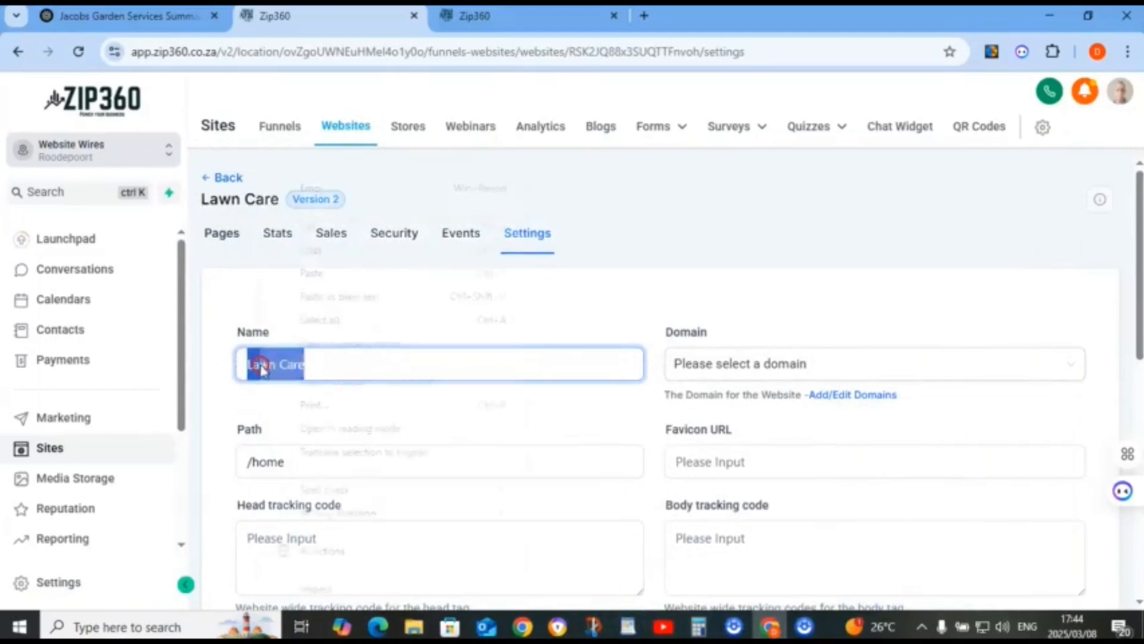
click(313, 273)
Copy "/jacobs-garden-service" from the WordPad document and replace the website's path in the Zip360 settings with it
click(628, 626)
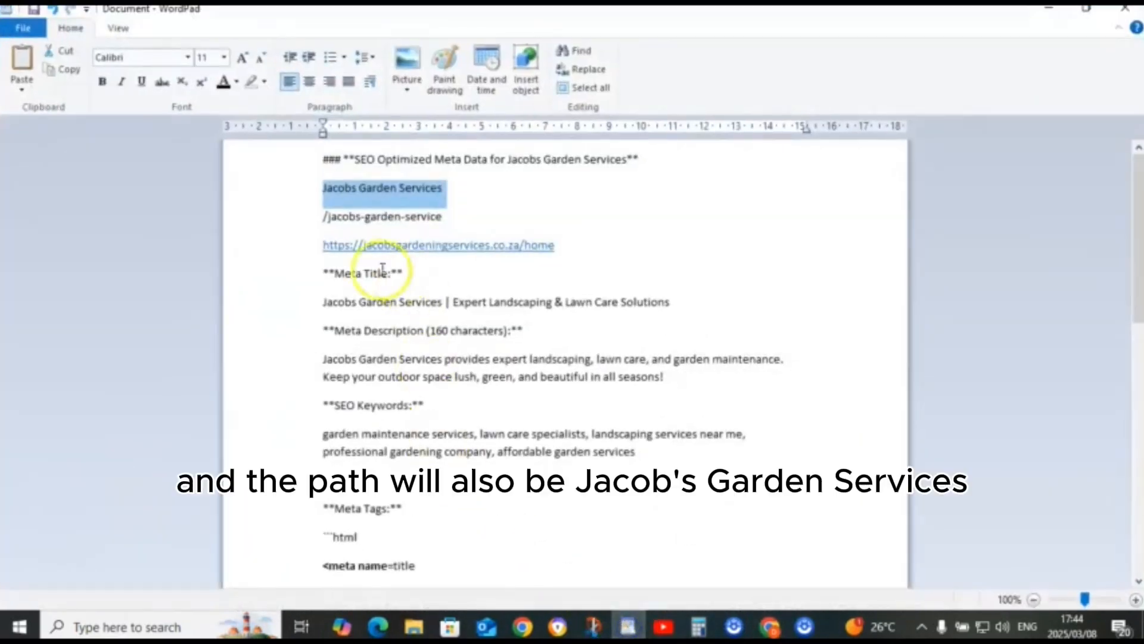
click(302, 220)
right_click(350, 226)
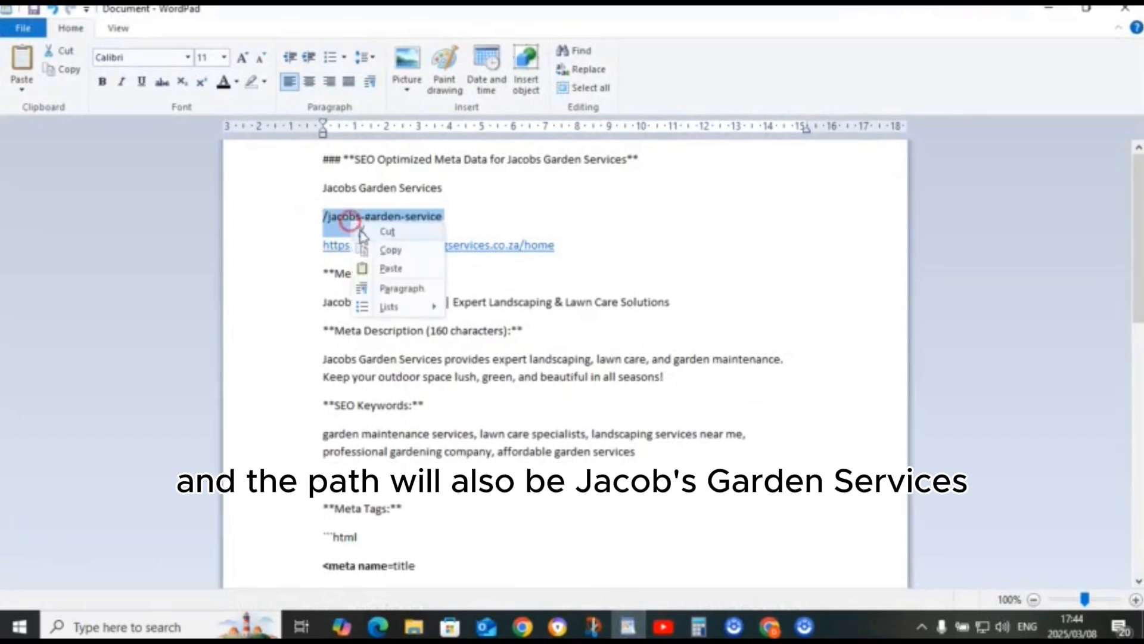
click(387, 250)
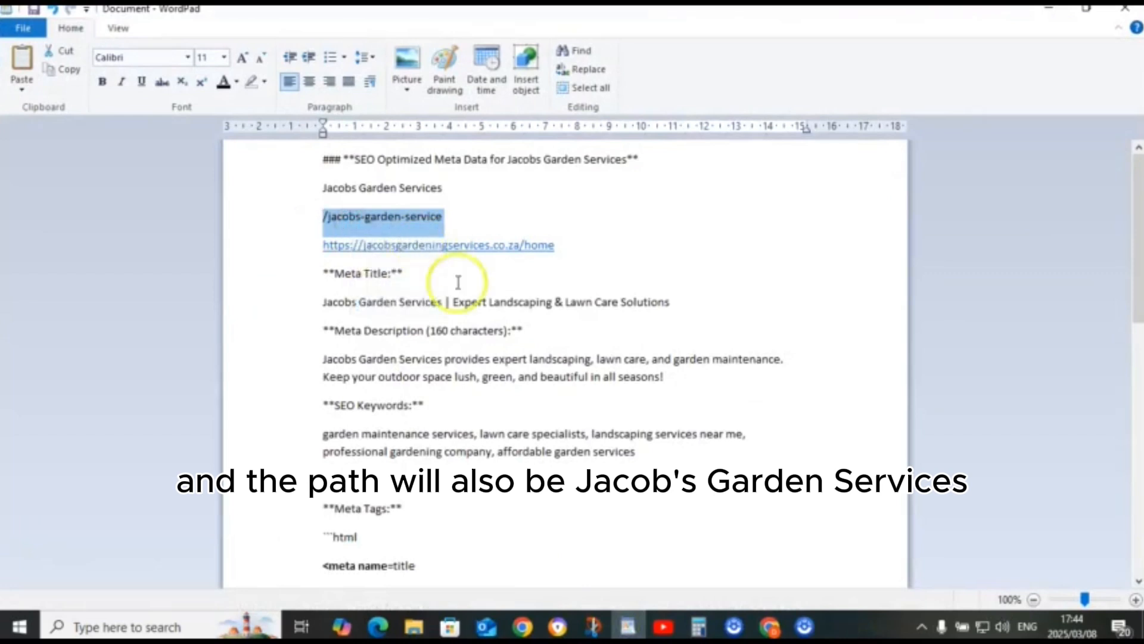
click(625, 630)
click(304, 455)
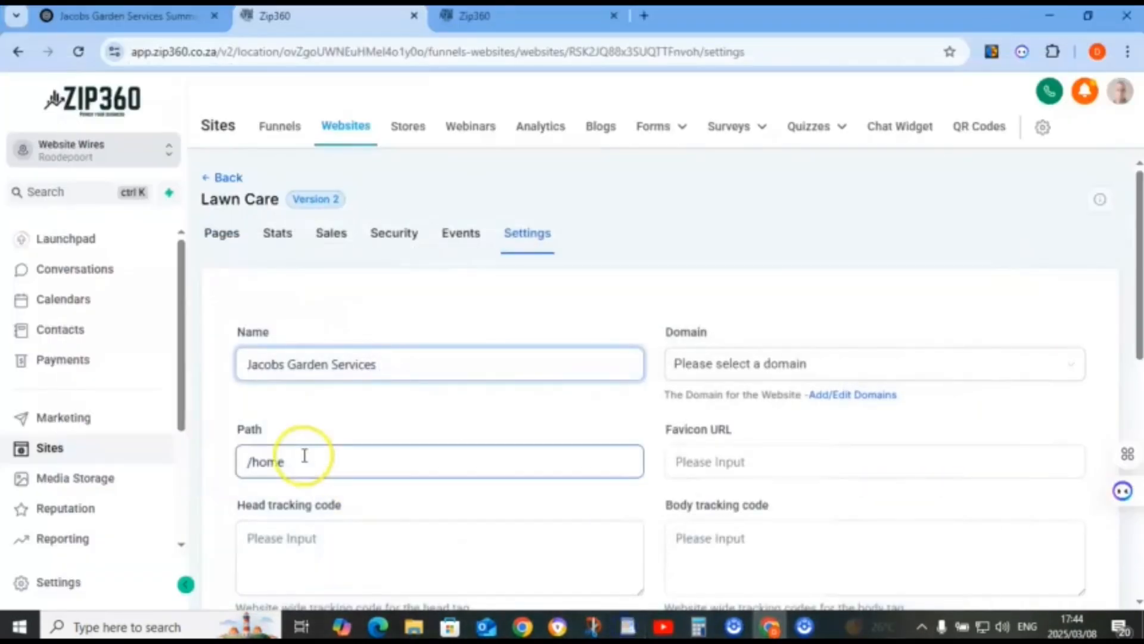
double_click(264, 456)
right_click(260, 462)
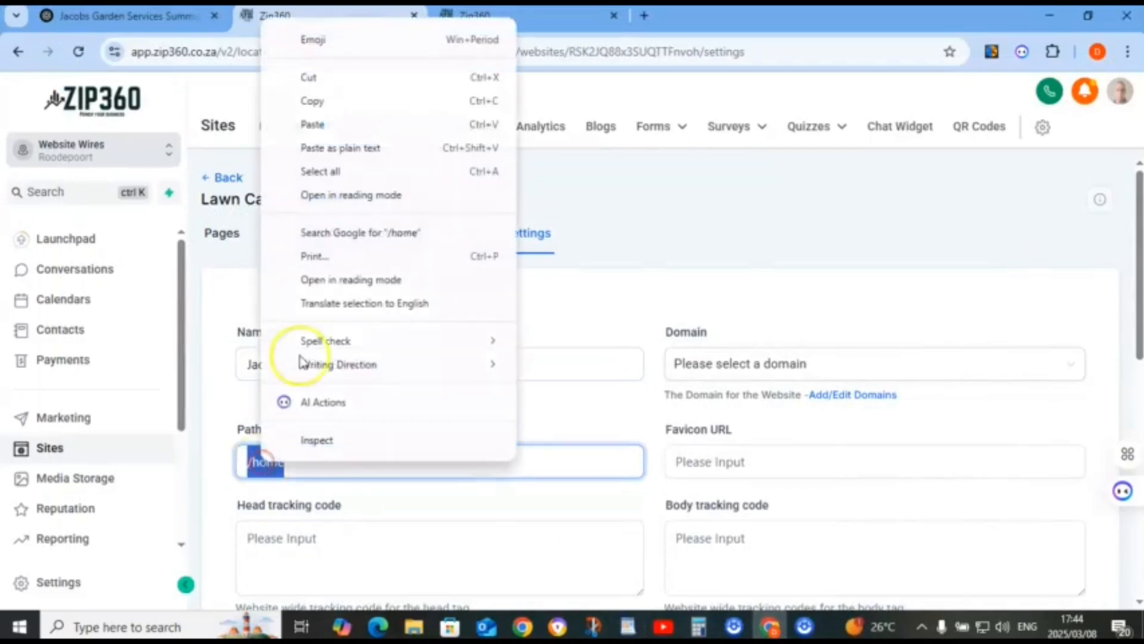
click(331, 147)
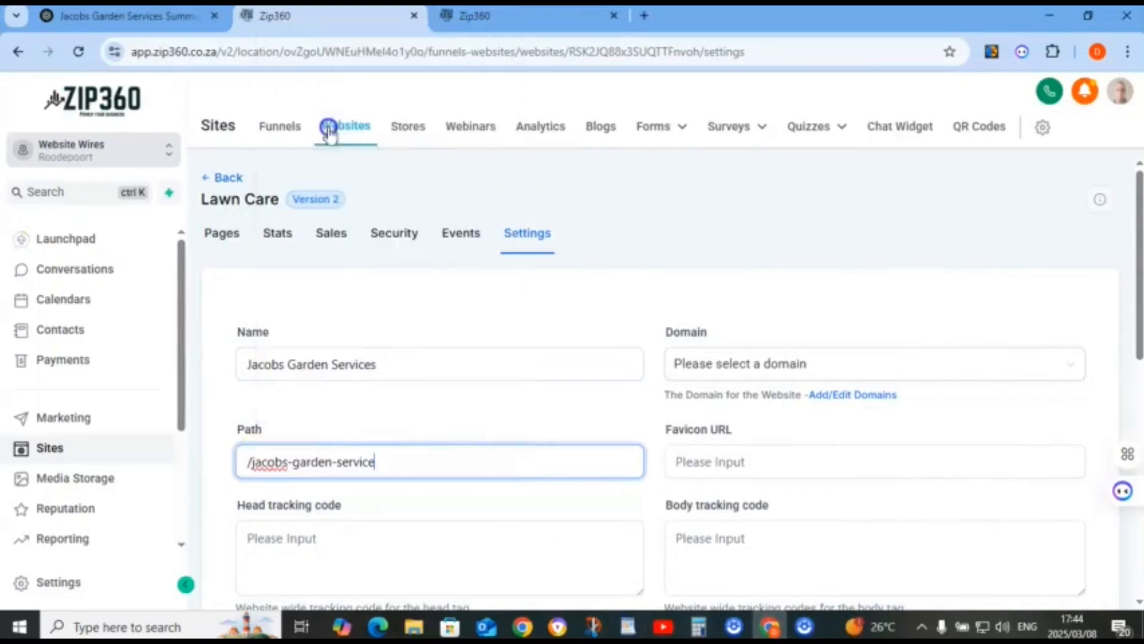
Save the website settings
scroll(639, 477, down, 5)
scroll(815, 510, down, 4)
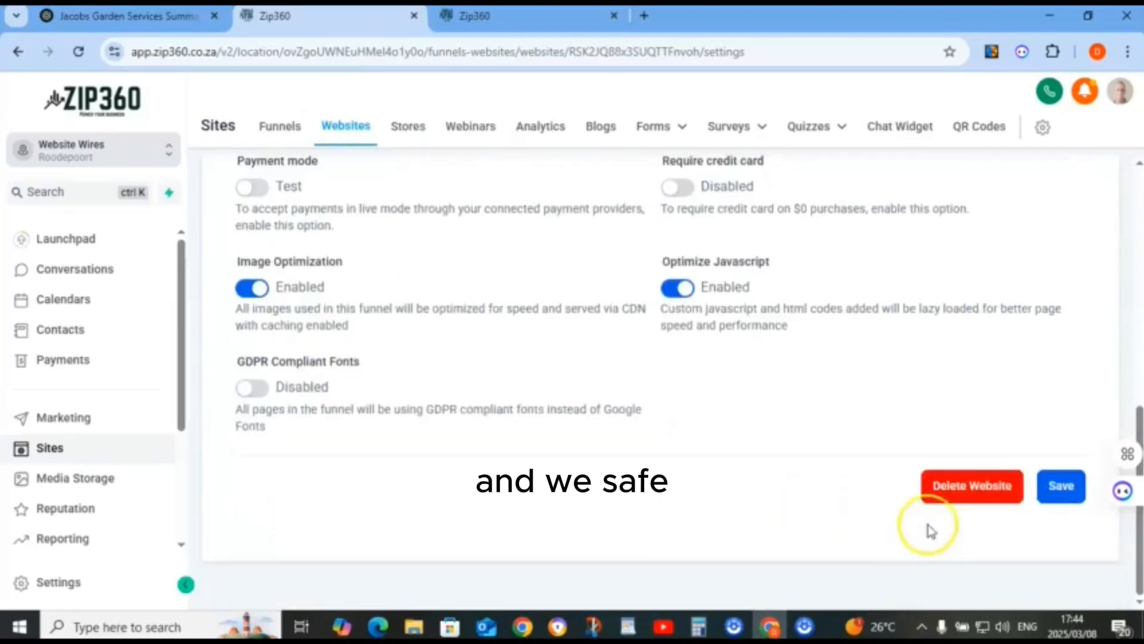
click(1058, 486)
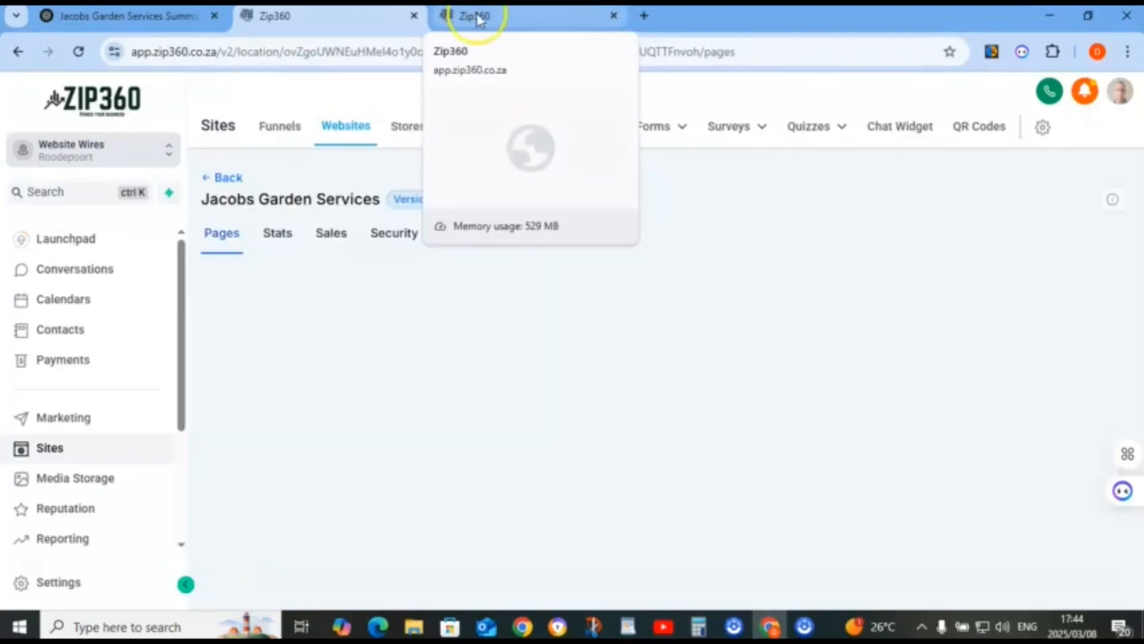
Check the page builder's SEO Meta Data, and examine the SEO optimized metadata and meta tags for Jacobs Garden Services in the ChatGPT conversation
click(473, 15)
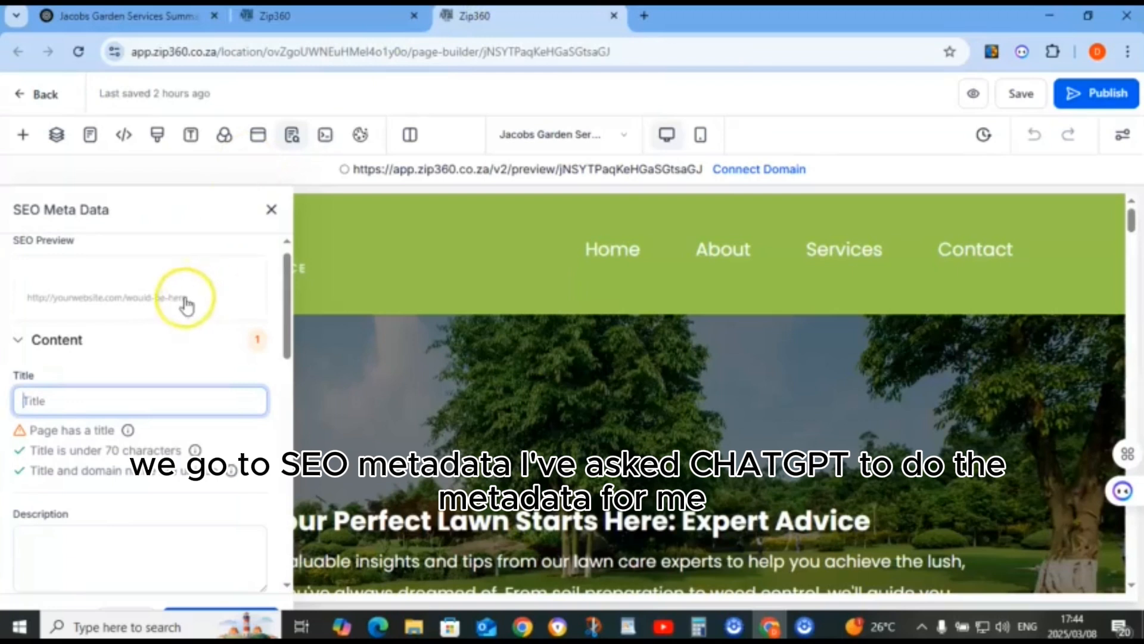
scroll(103, 357, up, 1)
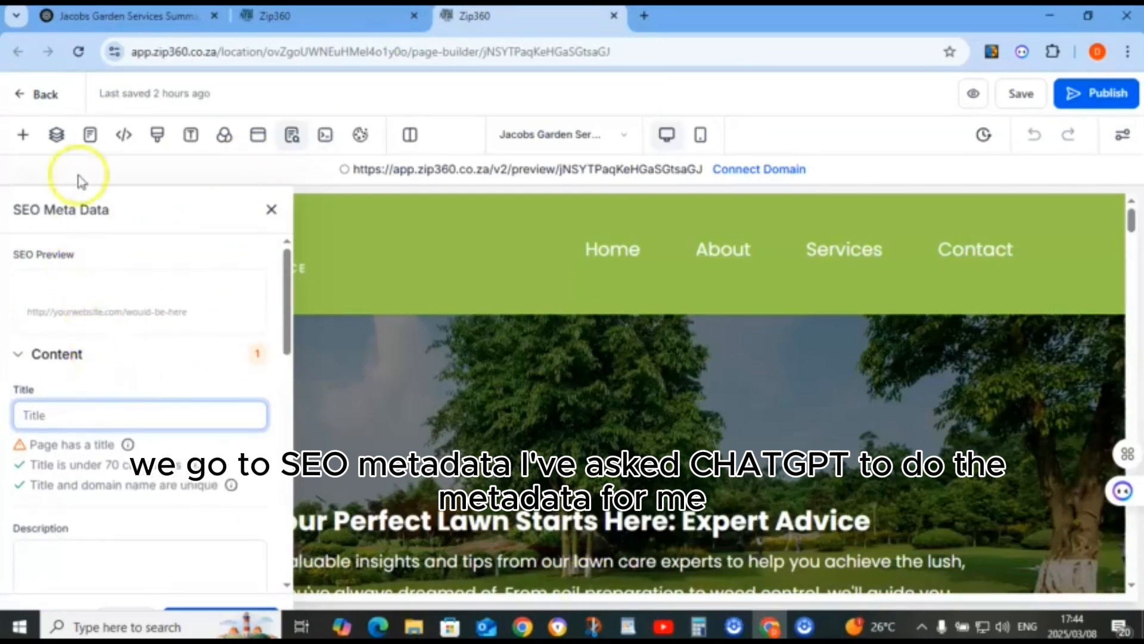
click(111, 21)
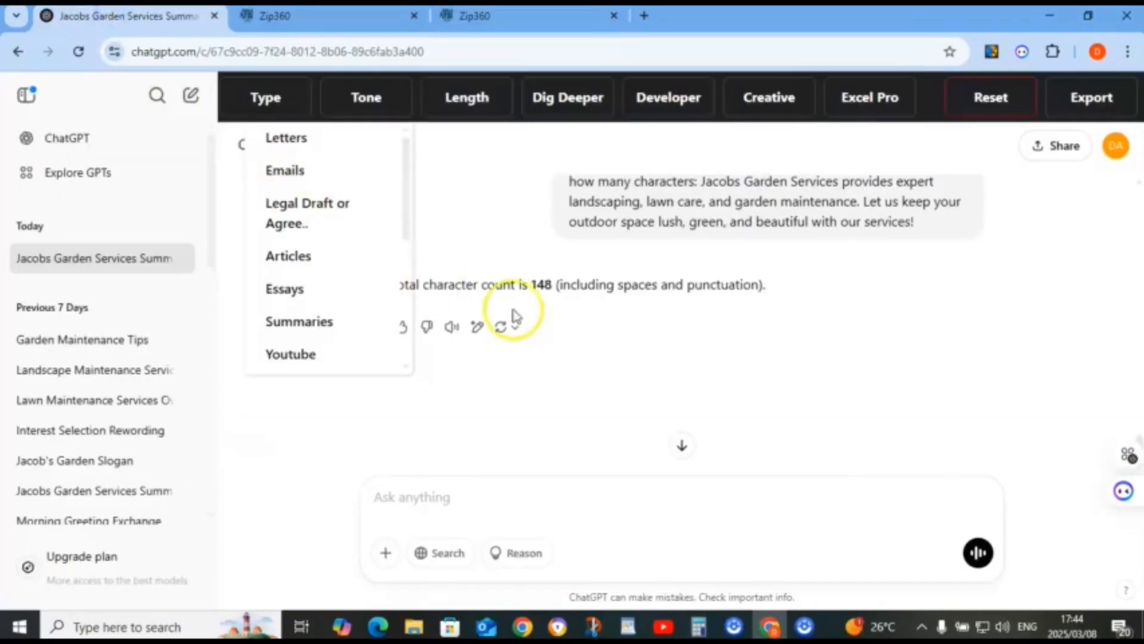
scroll(512, 316, up, 7)
scroll(523, 321, up, 10)
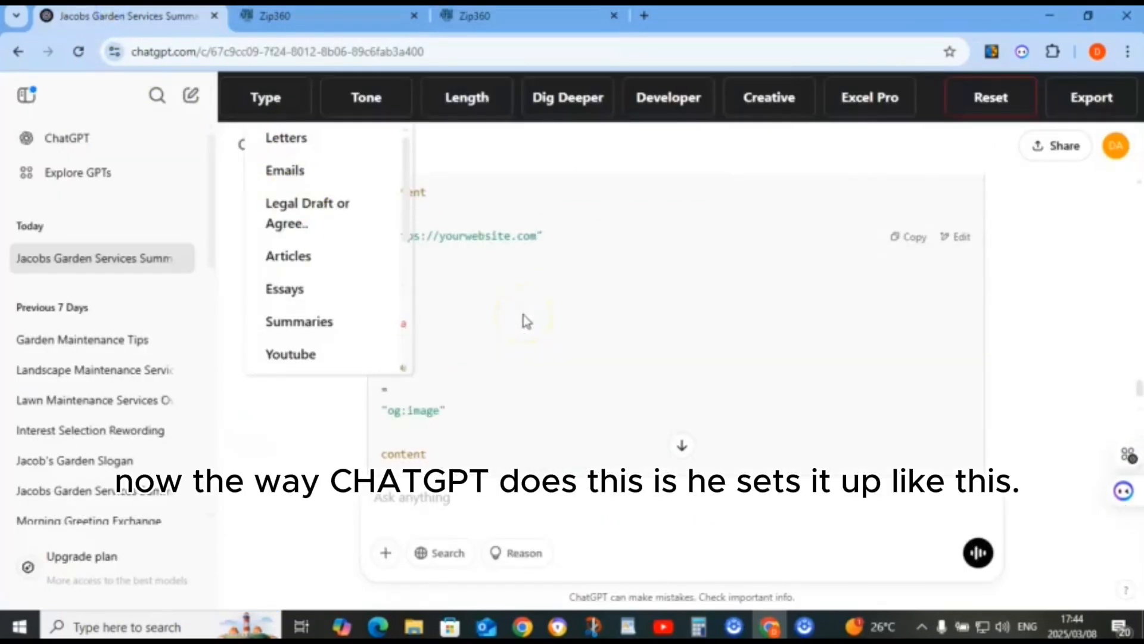
scroll(537, 316, up, 6)
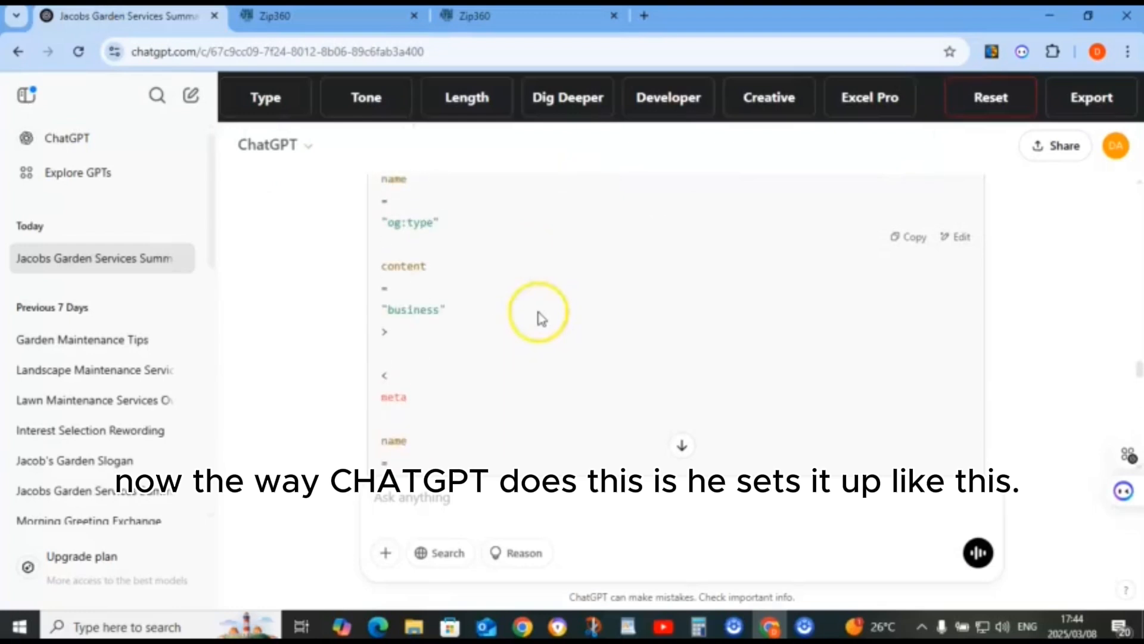
scroll(532, 315, up, 8)
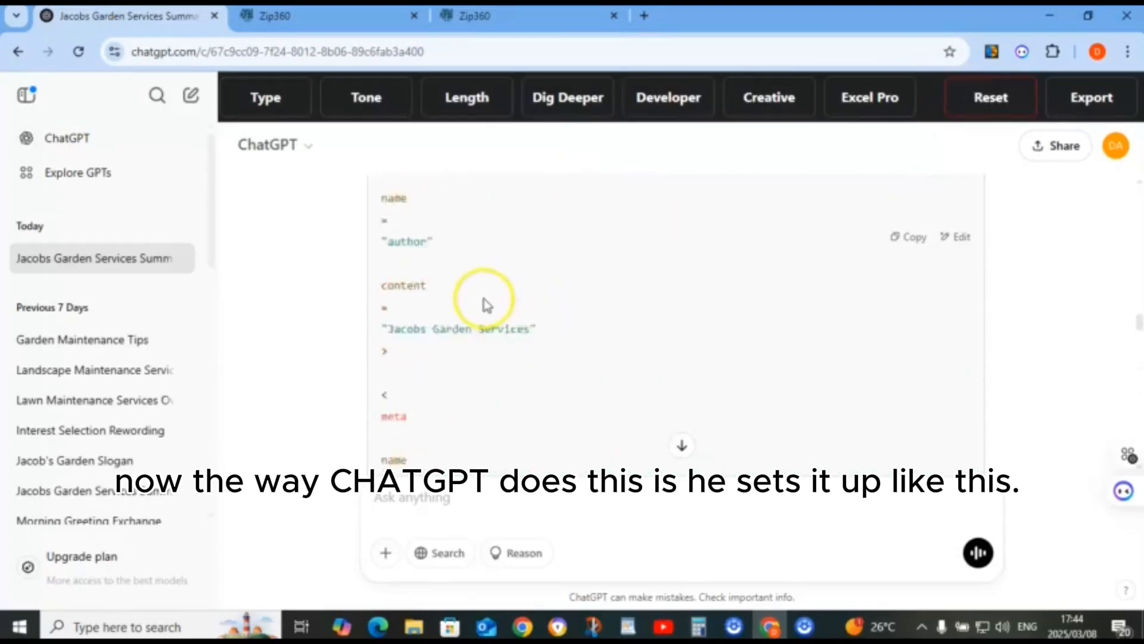
scroll(486, 301, up, 8)
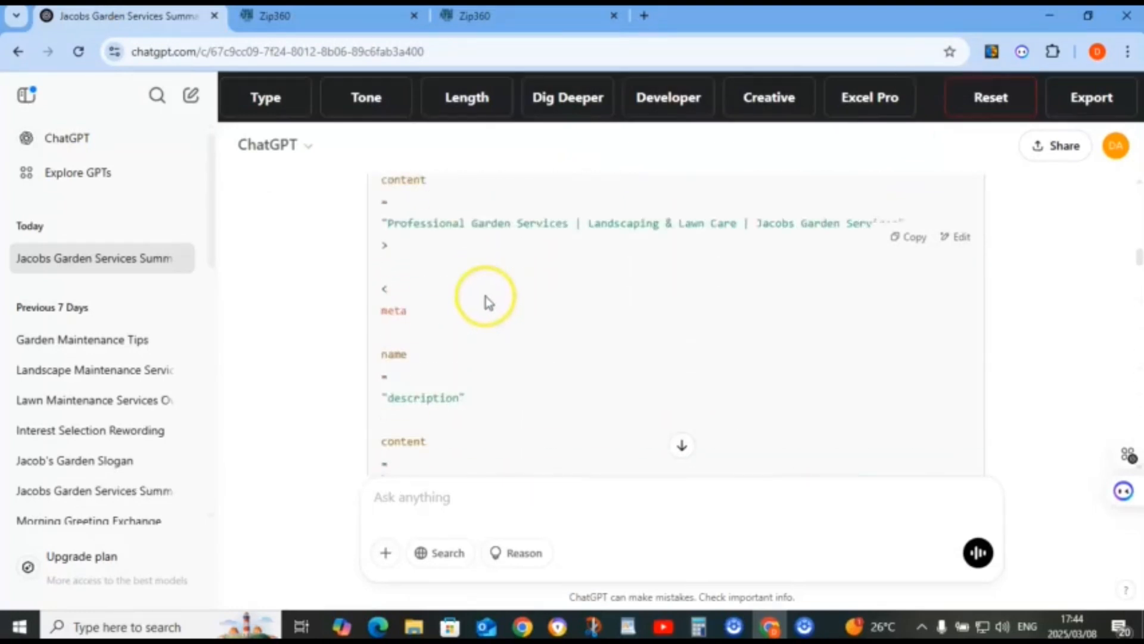
scroll(489, 302, up, 2)
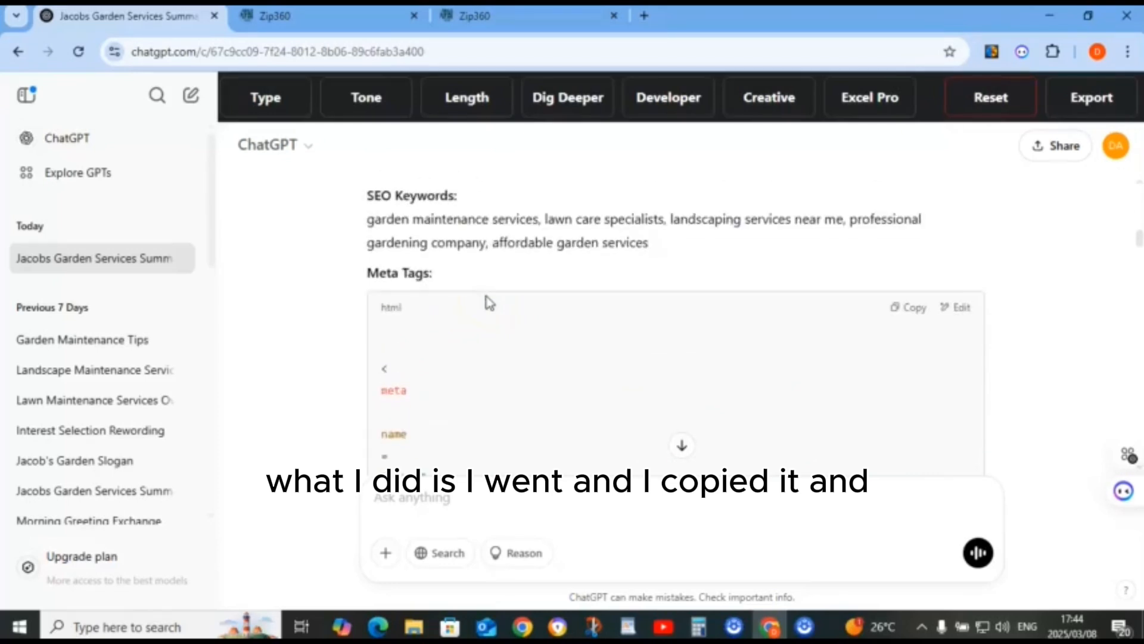
scroll(468, 331, up, 4)
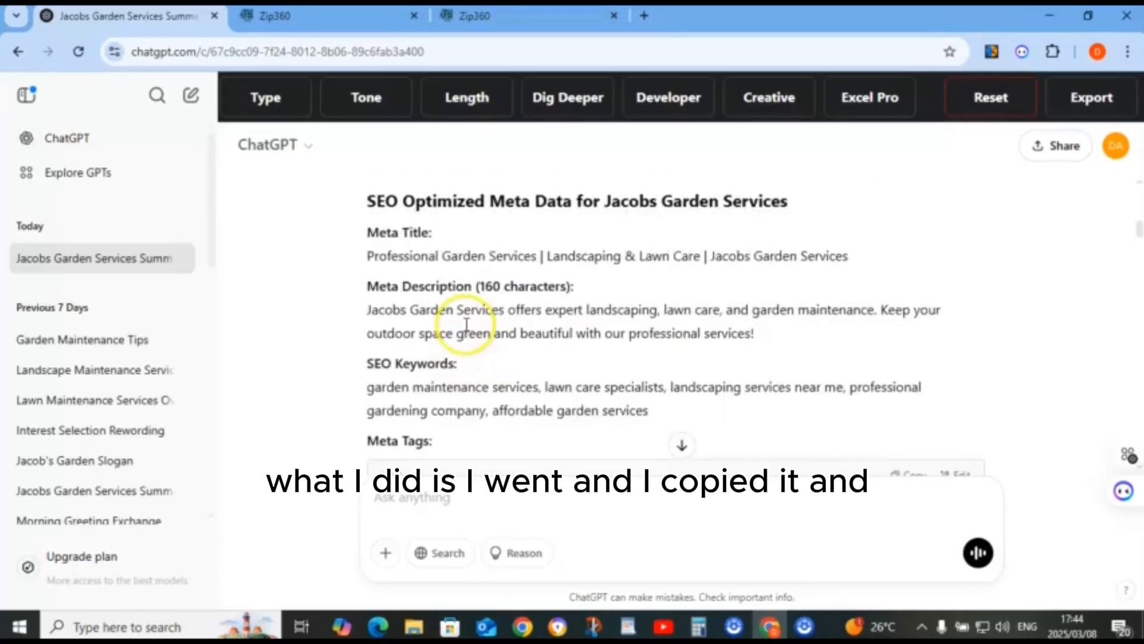
scroll(469, 325, up, 5)
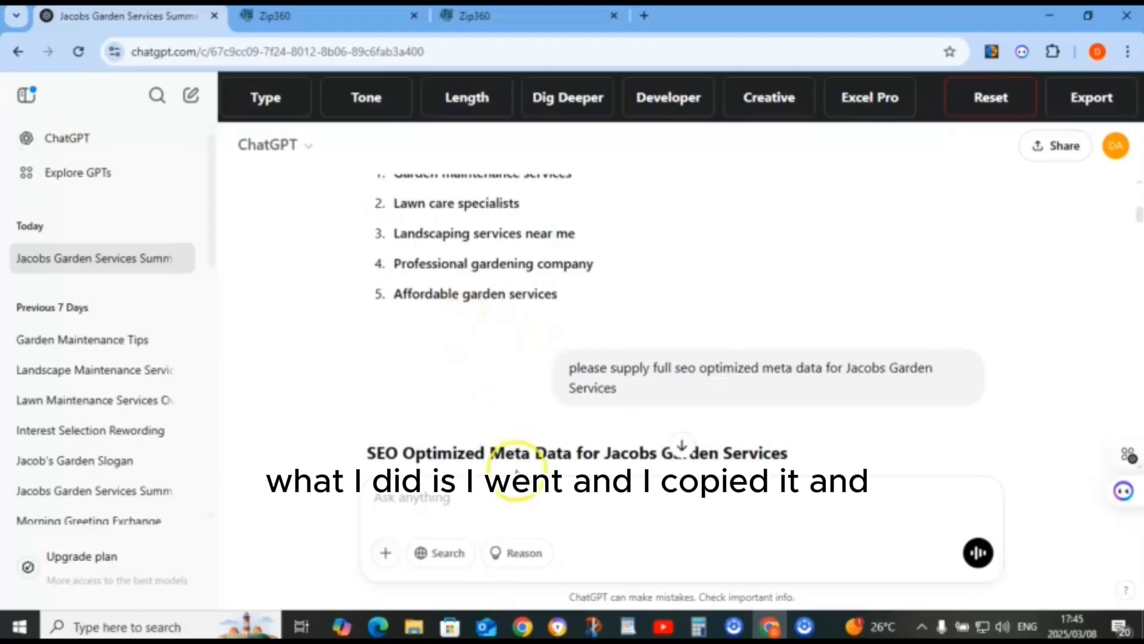
scroll(518, 474, down, 13)
scroll(519, 471, down, 4)
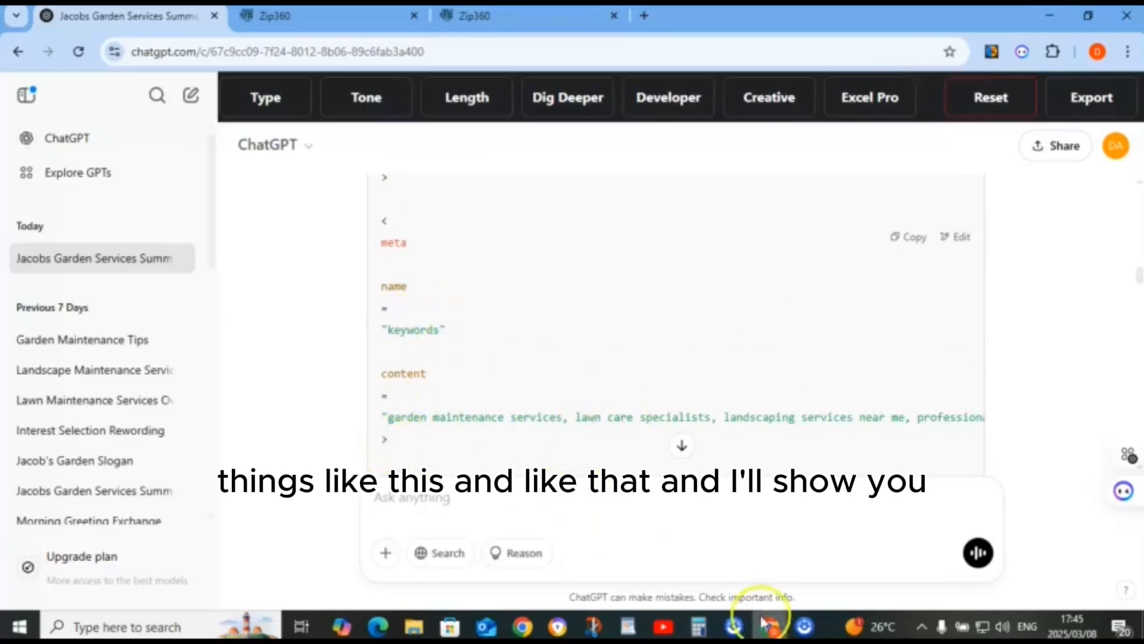
Review the cleaned-up meta title, description, keywords and meta tags in the WordPad document
click(627, 627)
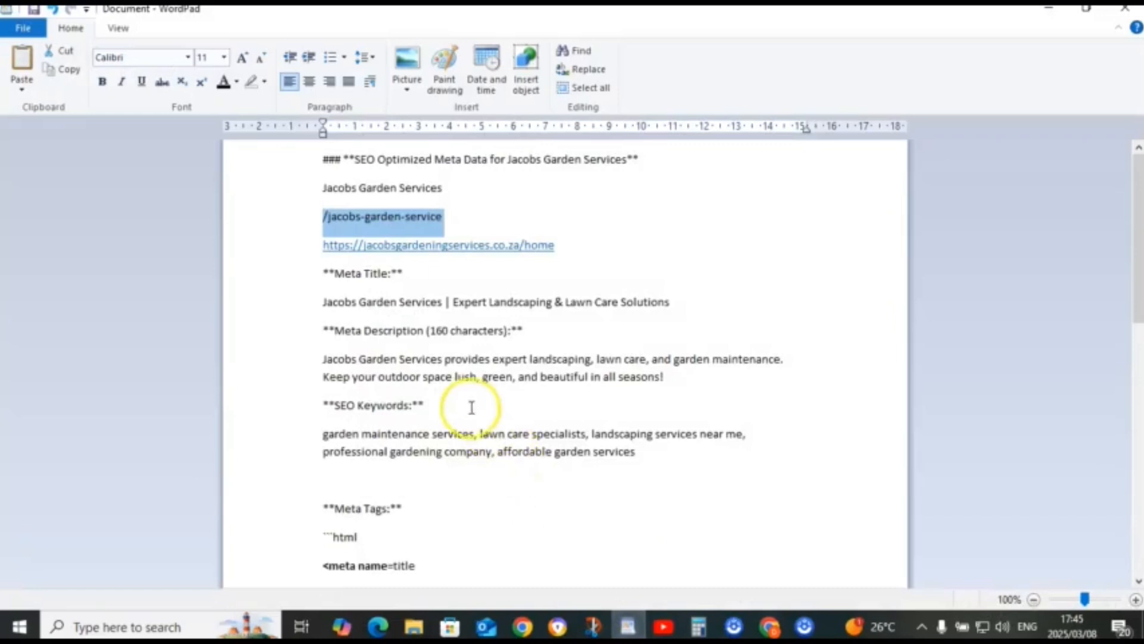
scroll(473, 403, down, 6)
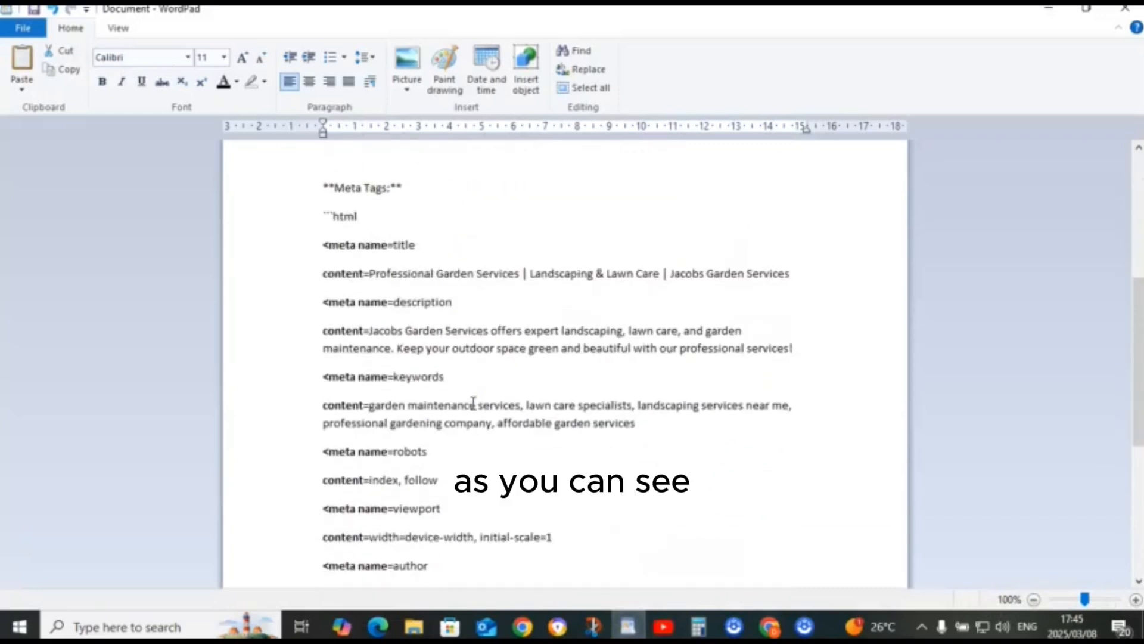
scroll(374, 316, down, 6)
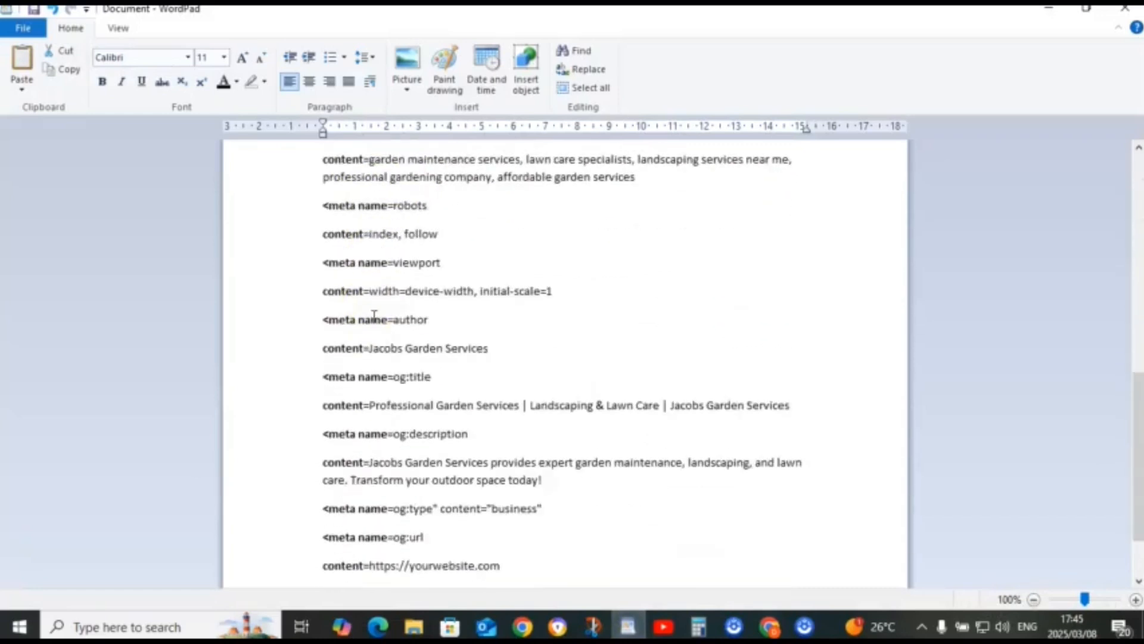
scroll(375, 316, up, 12)
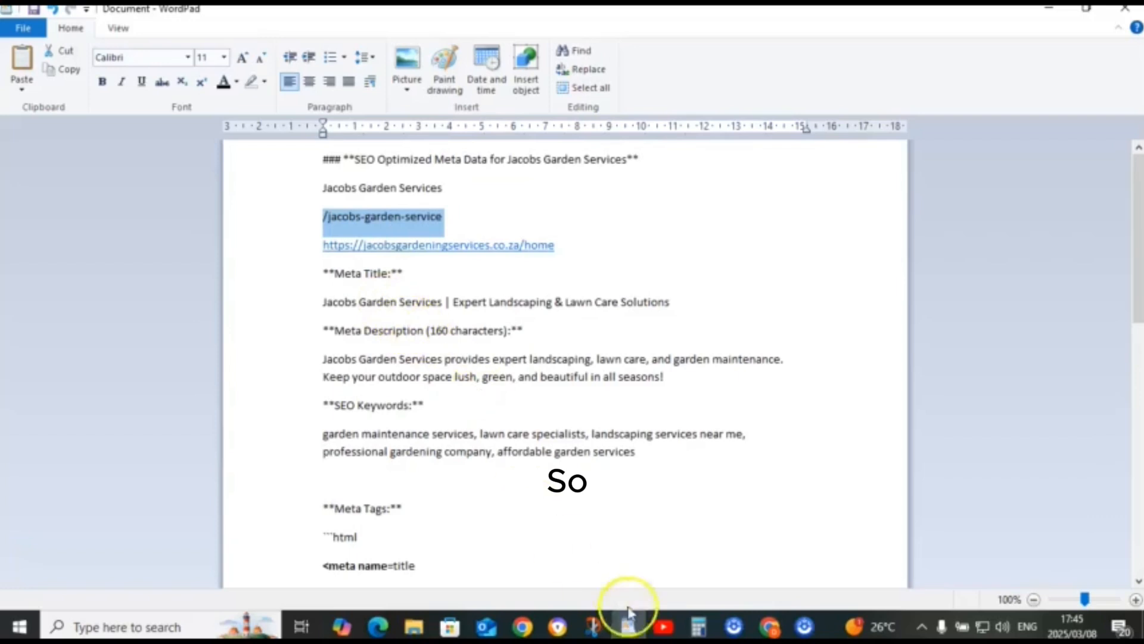
click(623, 624)
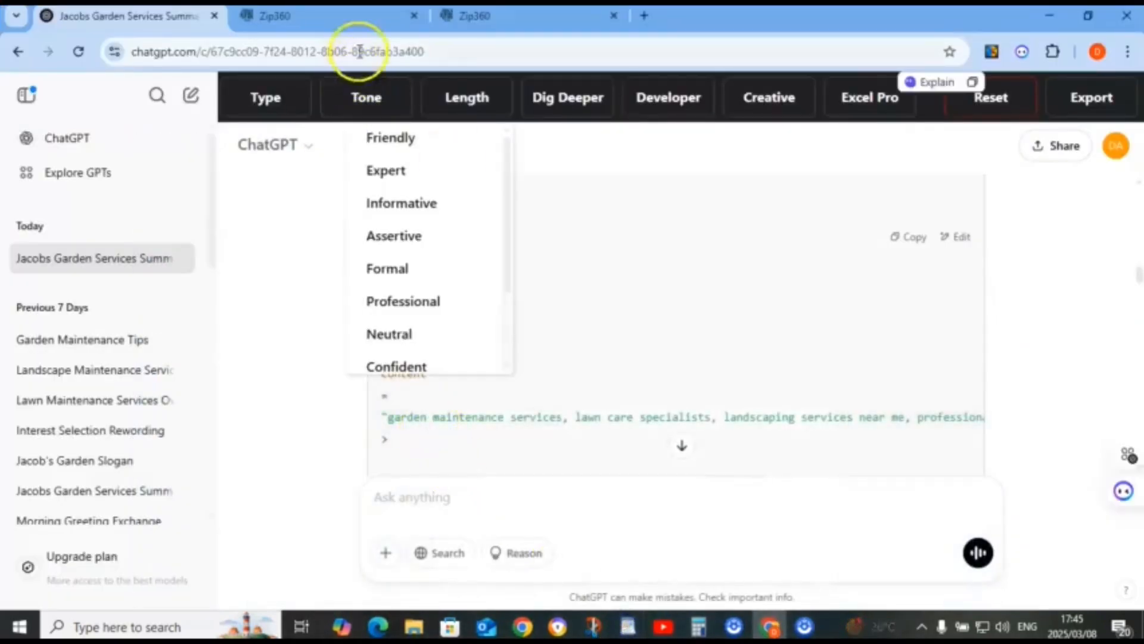
Set the page's SEO title to "Jacobs Garden Services | Expert Landscaping & Lawn Care Solutions", copied from the WordPad document
click(514, 18)
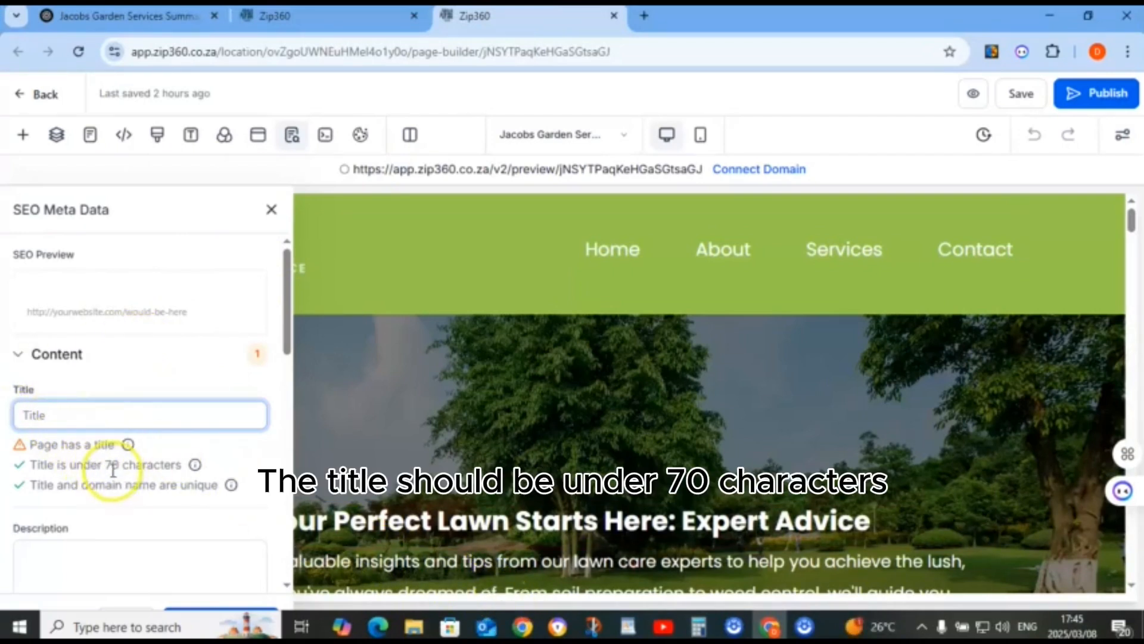
click(629, 627)
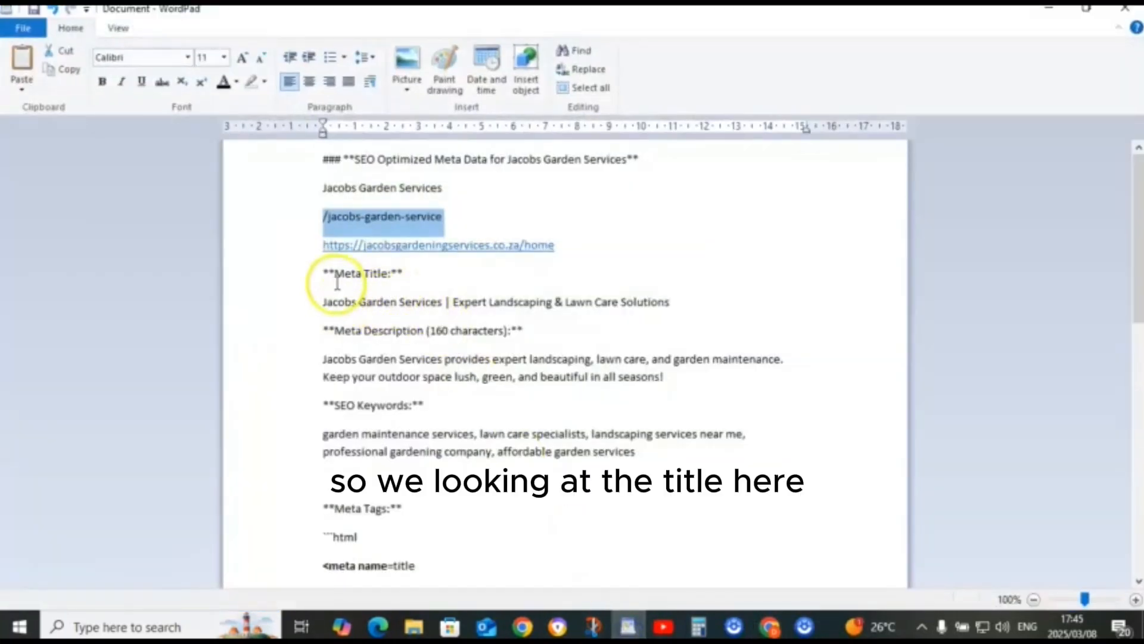
click(309, 302)
right_click(356, 311)
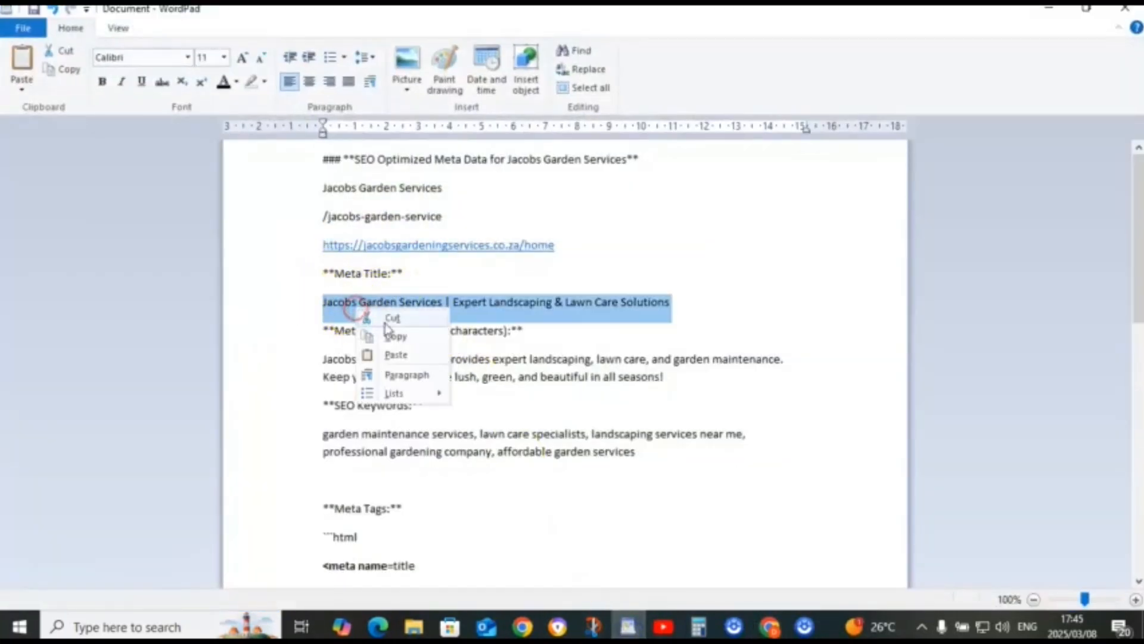
click(396, 338)
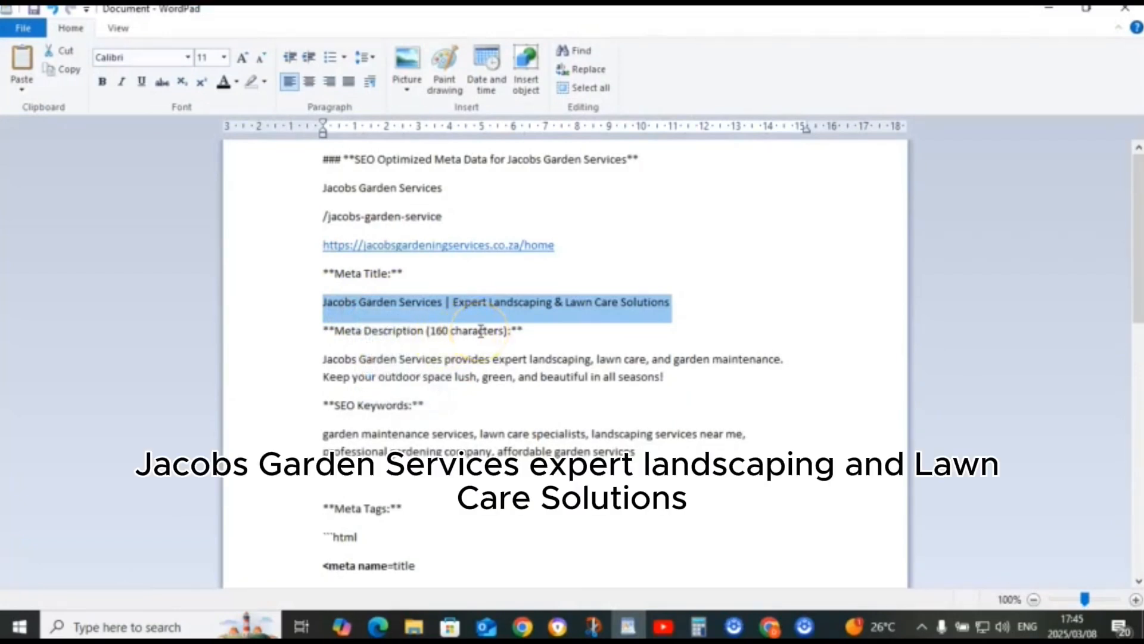
click(630, 632)
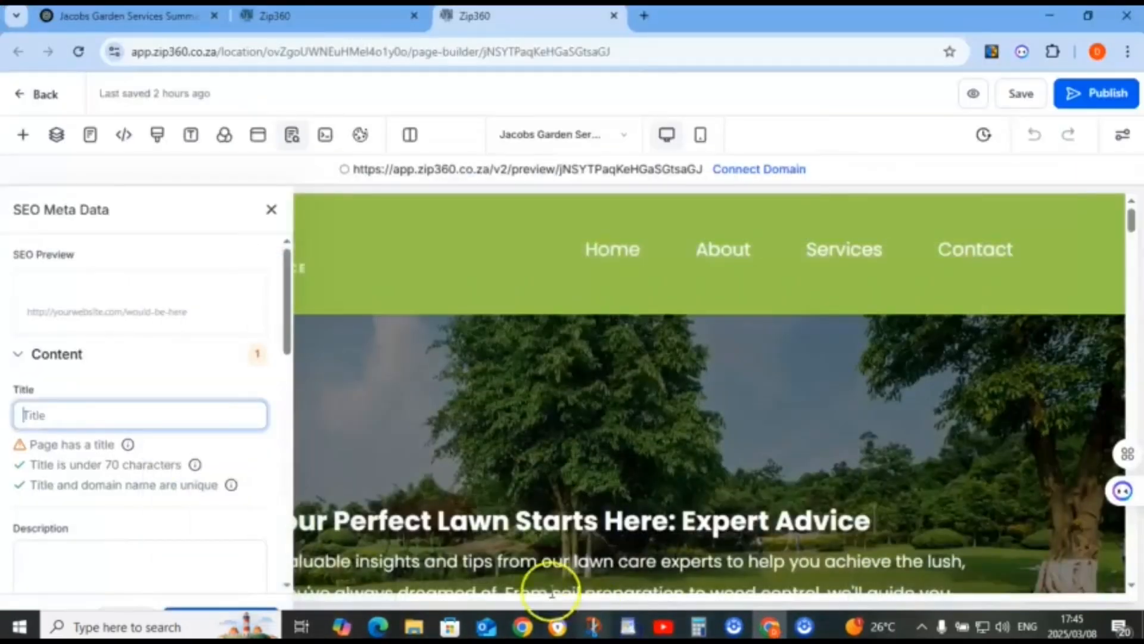
right_click(143, 420)
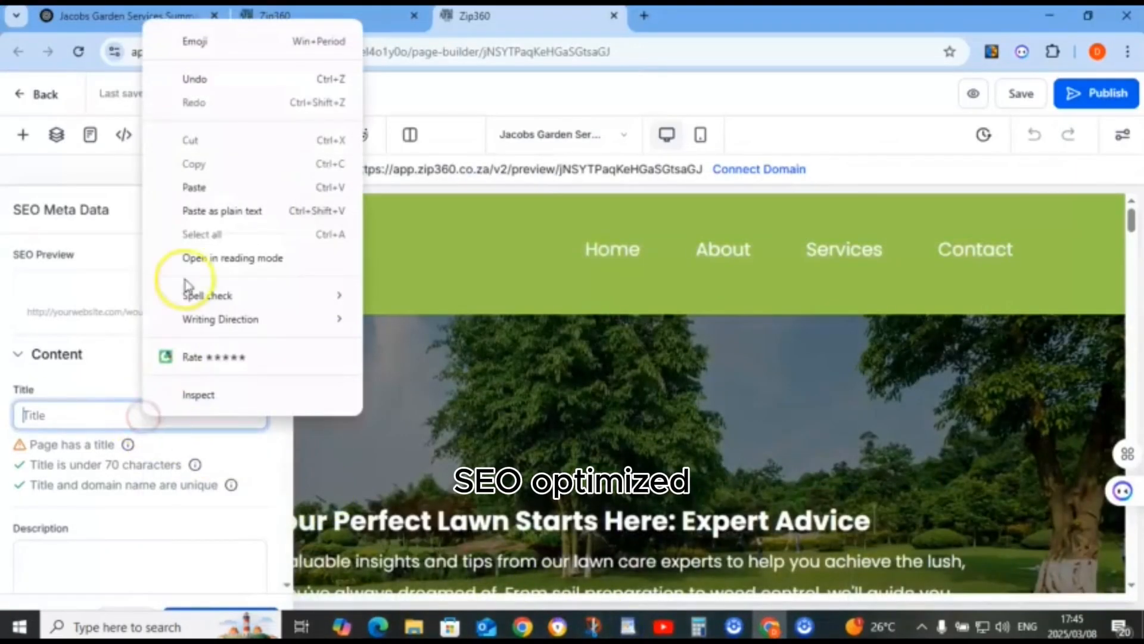
click(202, 188)
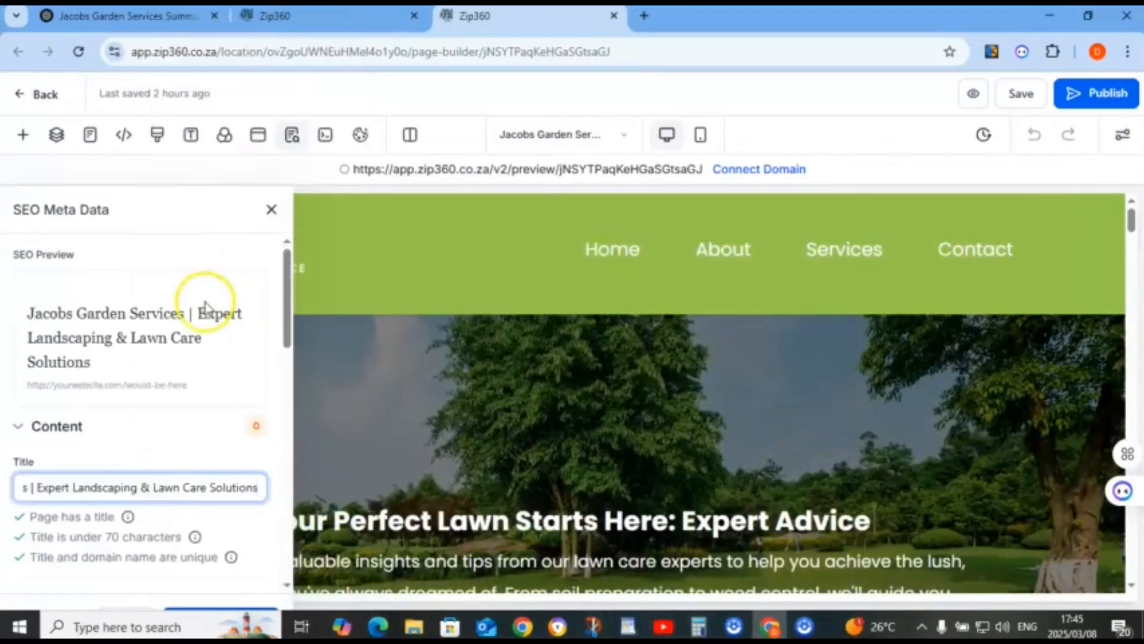
Copy the two-line meta description about Jacobs Garden Services from the WordPad document for the page's SEO description
scroll(202, 304, down, 3)
scroll(202, 307, down, 1)
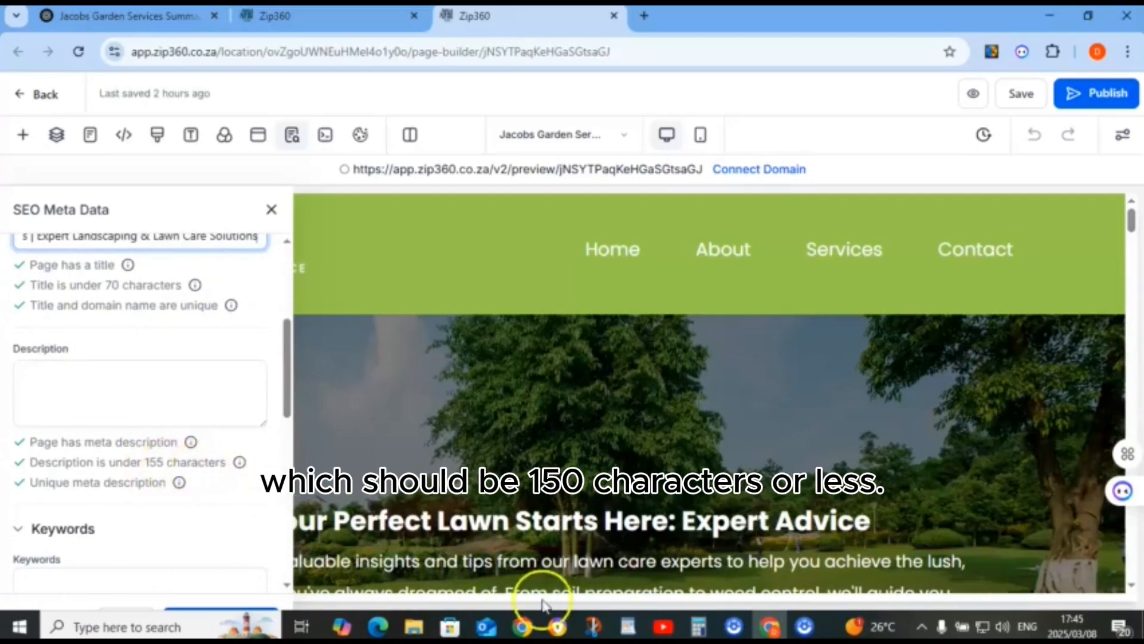
click(631, 627)
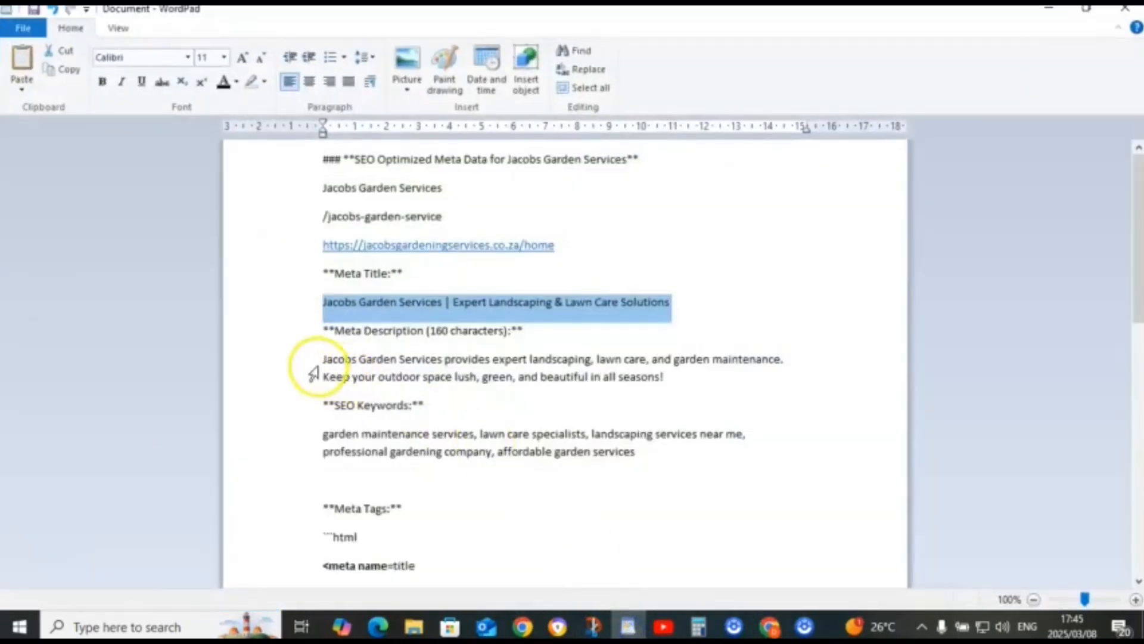
drag(312, 368, 315, 372)
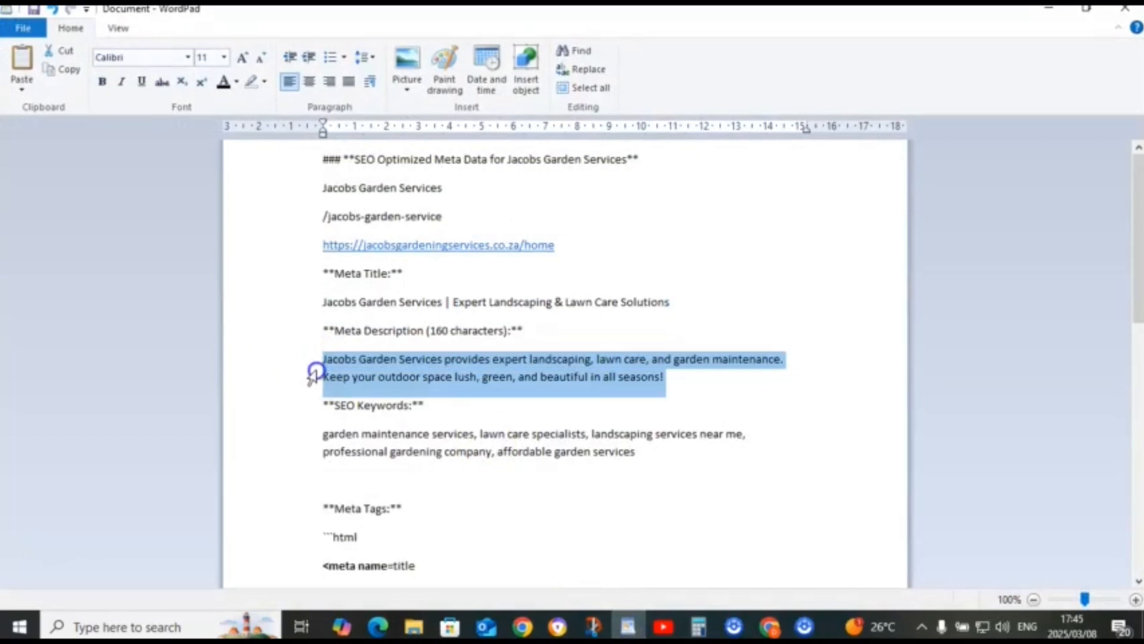
right_click(370, 379)
click(416, 407)
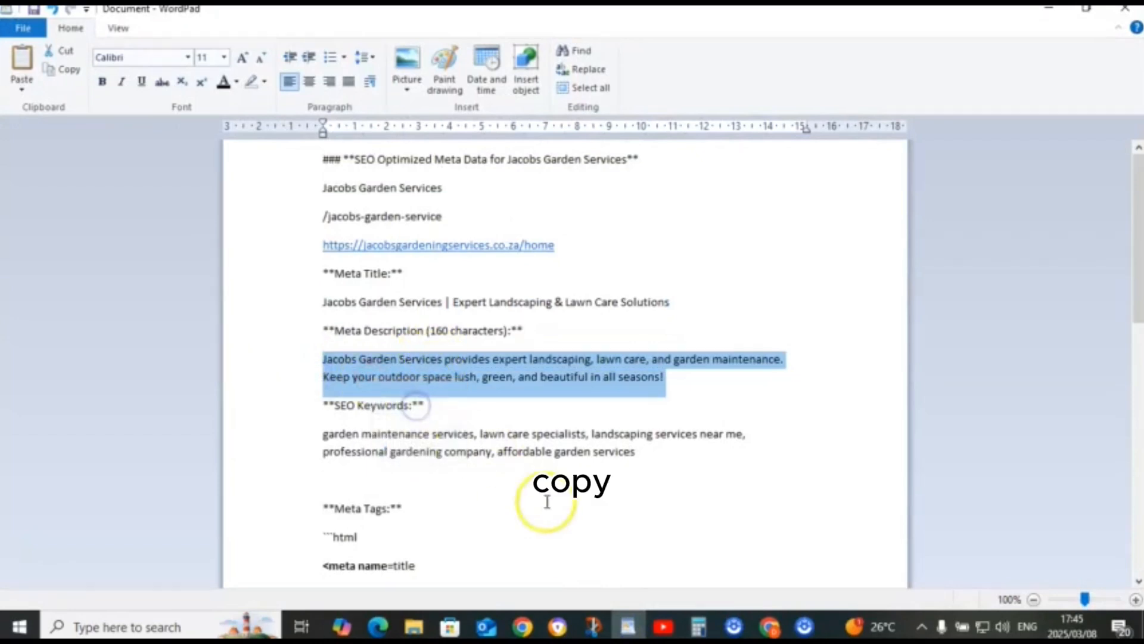
Set the SEO description to "Jacobs Garden Services provides expert landscaping, lawn care, and garden maintenance. Keep your outdoor space lush, green, and beautiful in all seasons!"
click(770, 626)
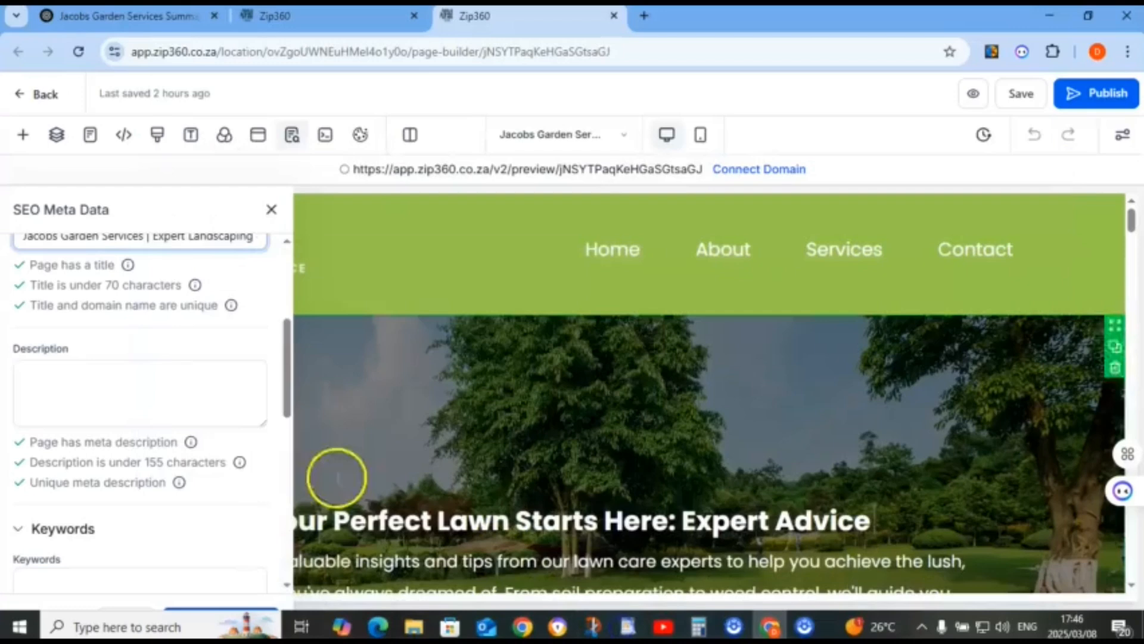
click(120, 394)
right_click(118, 392)
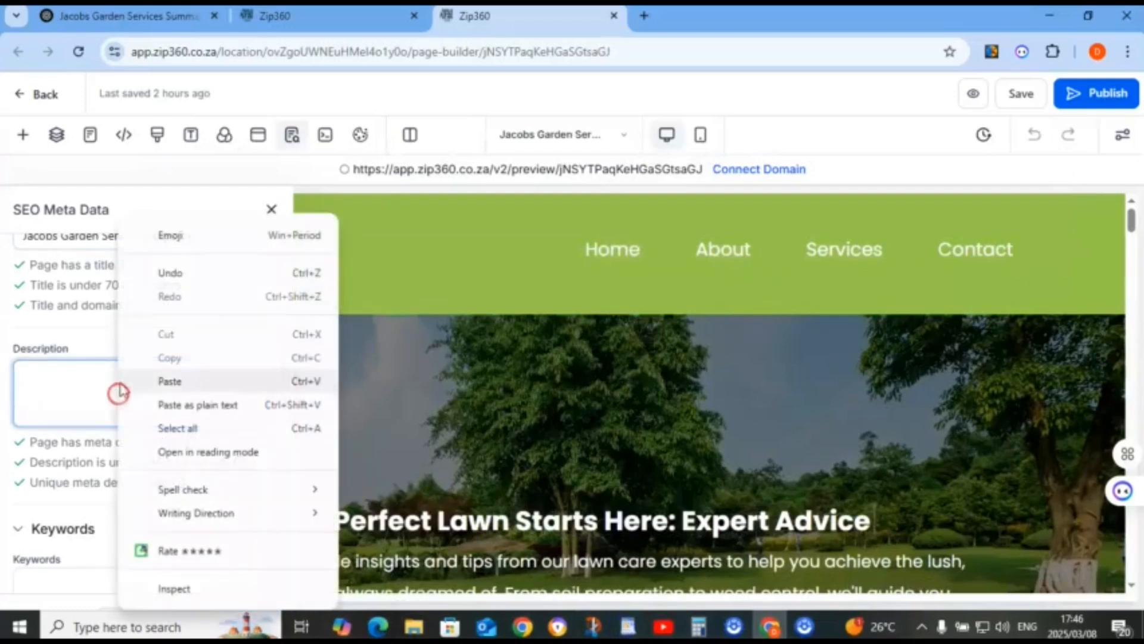
click(28, 370)
right_click(45, 369)
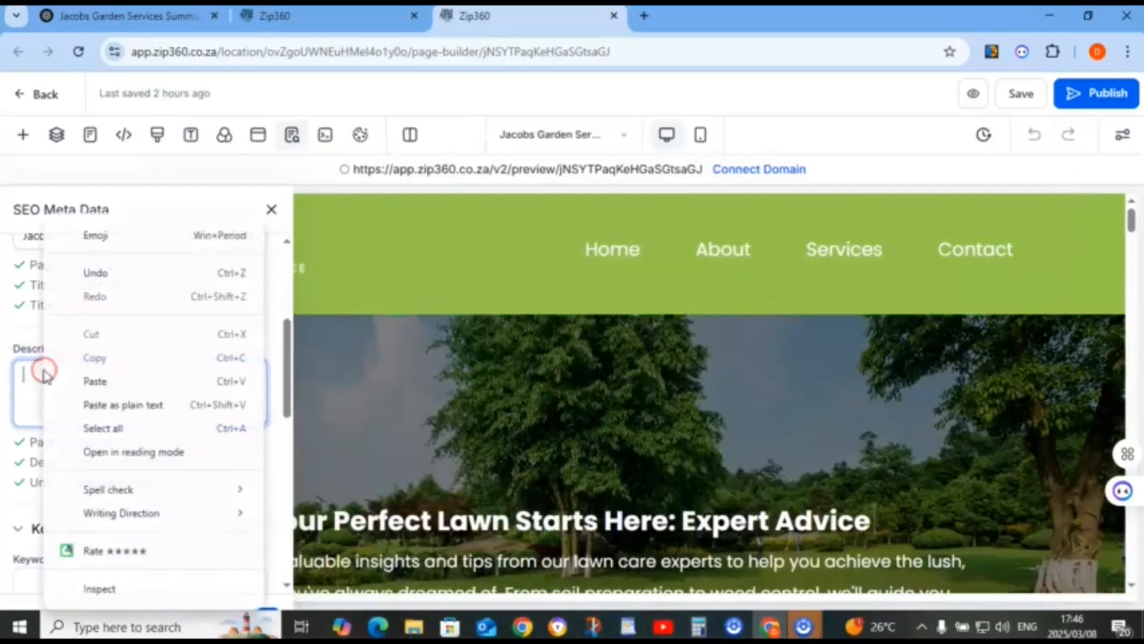
click(94, 378)
scroll(97, 389, down, 1)
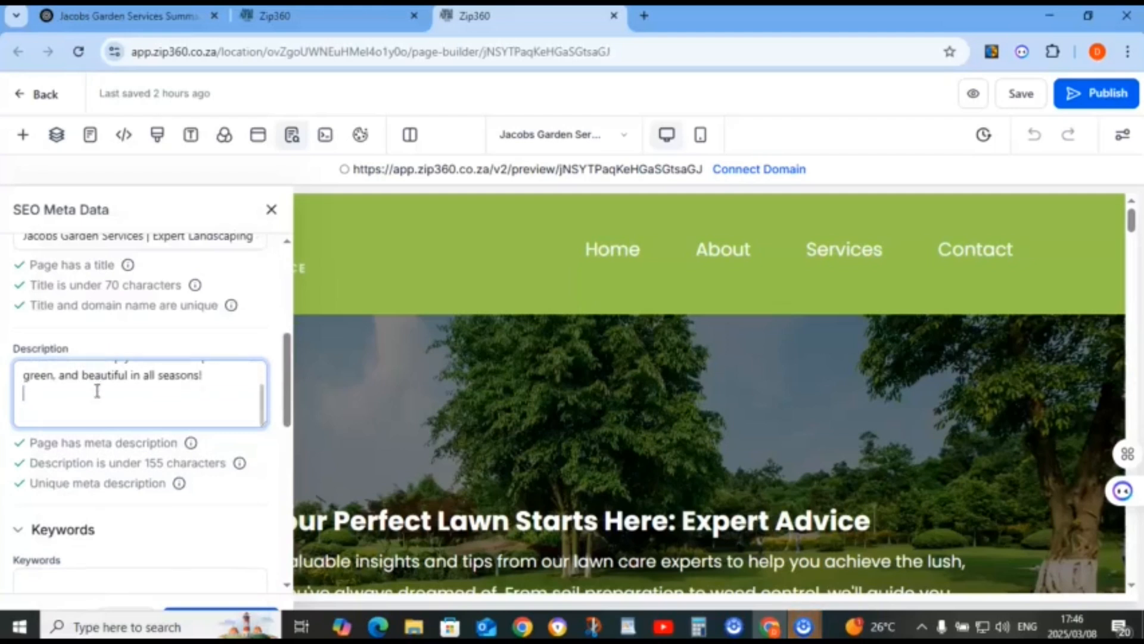
click(130, 424)
Copy the comma-separated list under SEO Keywords from the WordPad document for the page's keywords
scroll(154, 455, down, 2)
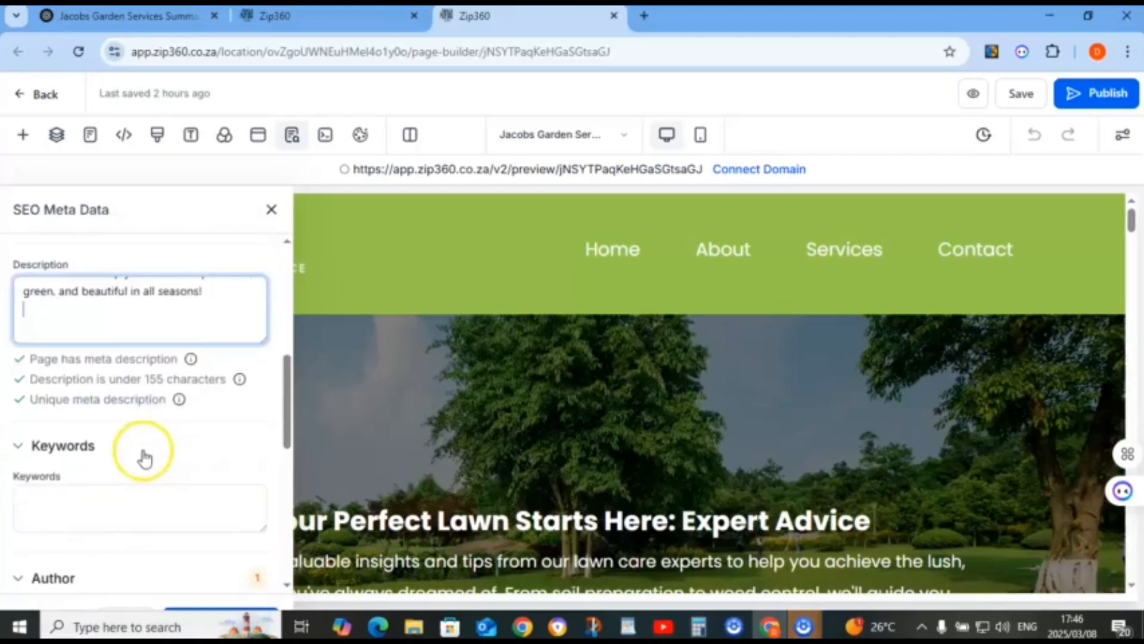
scroll(145, 457, down, 4)
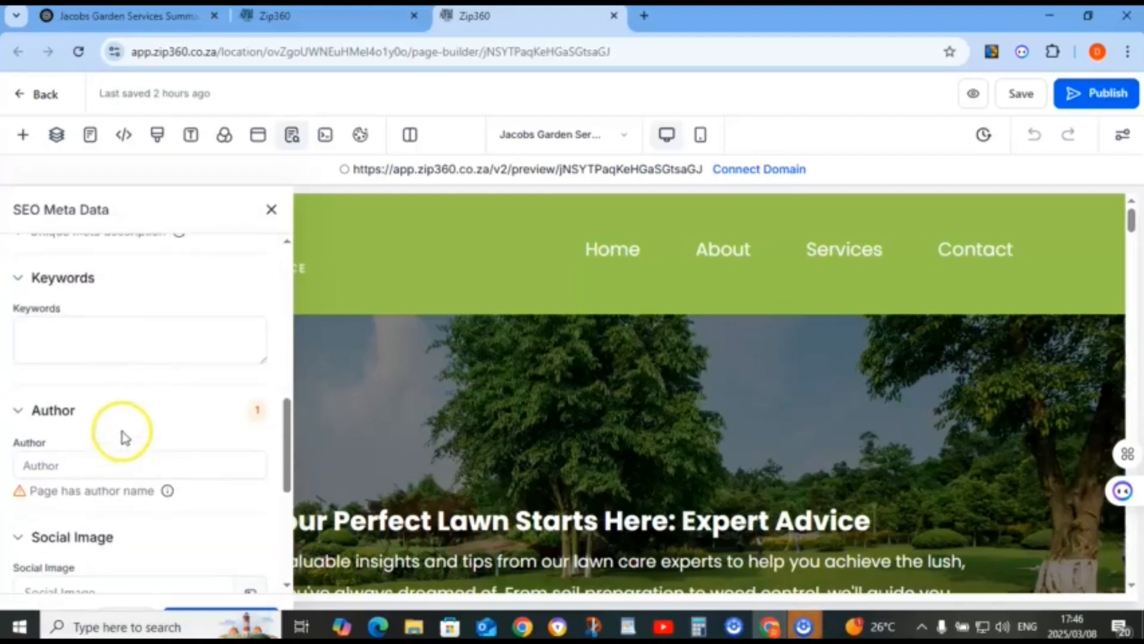
click(626, 626)
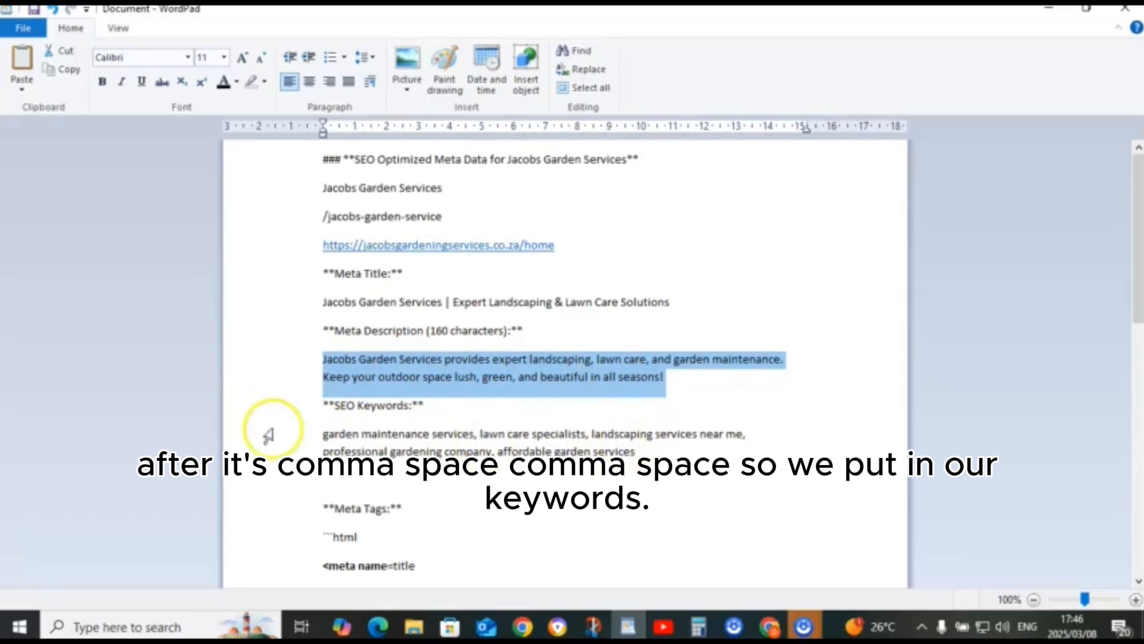
drag(305, 440, 308, 448)
right_click(360, 444)
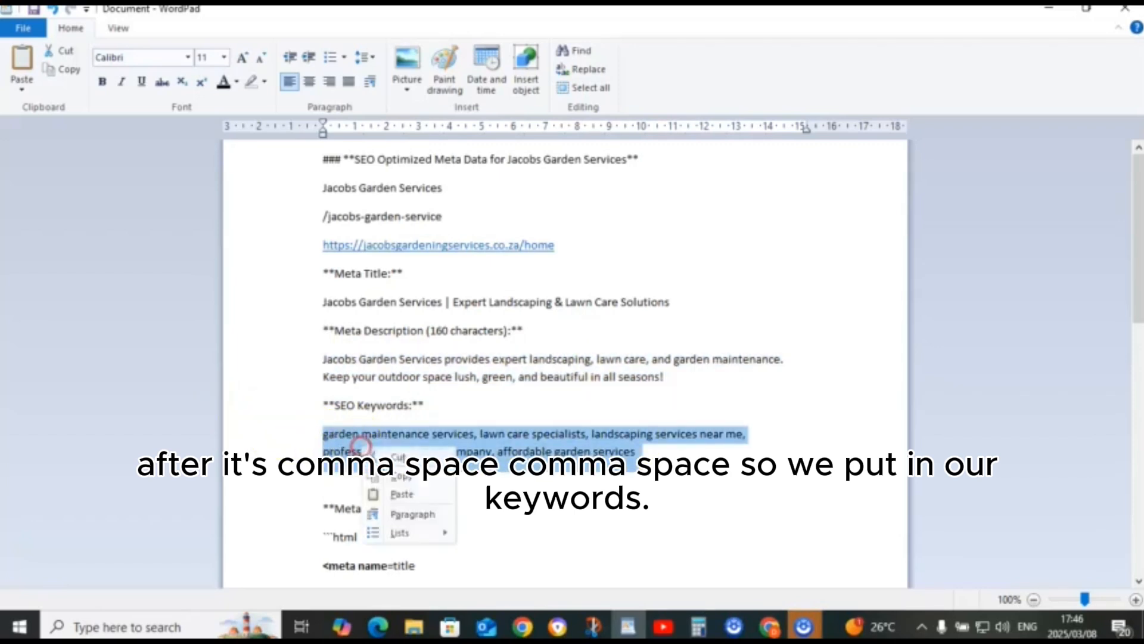
click(404, 477)
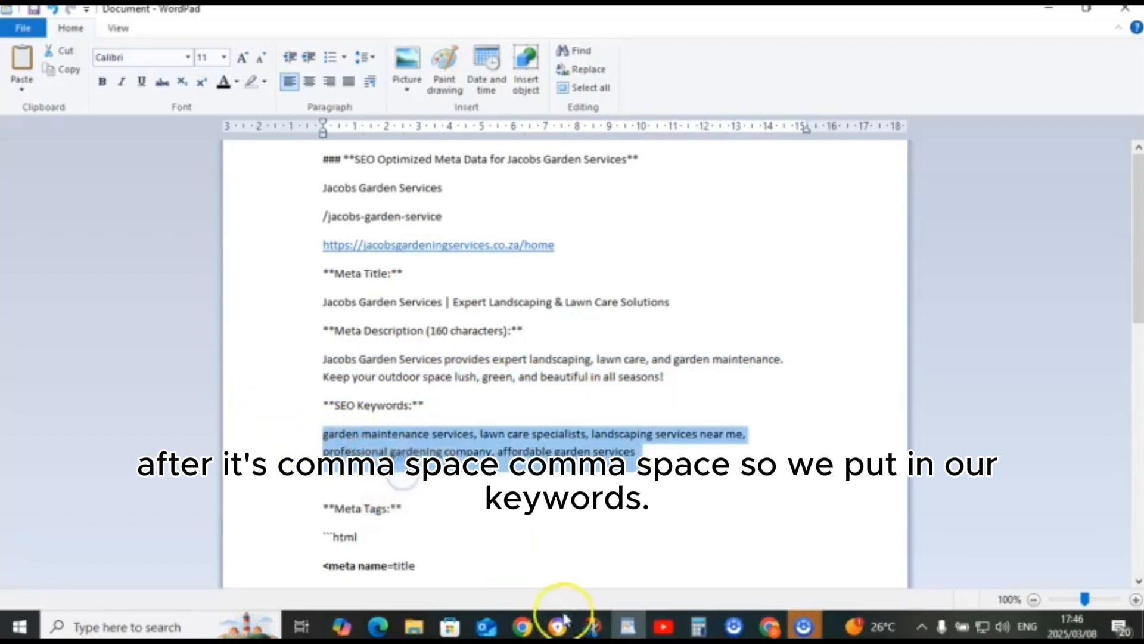
Set the SEO keywords to "garden maintenance services, lawn care specialists, landscaping services near me, professional gardening company, affordable garden services"
click(627, 627)
click(56, 463)
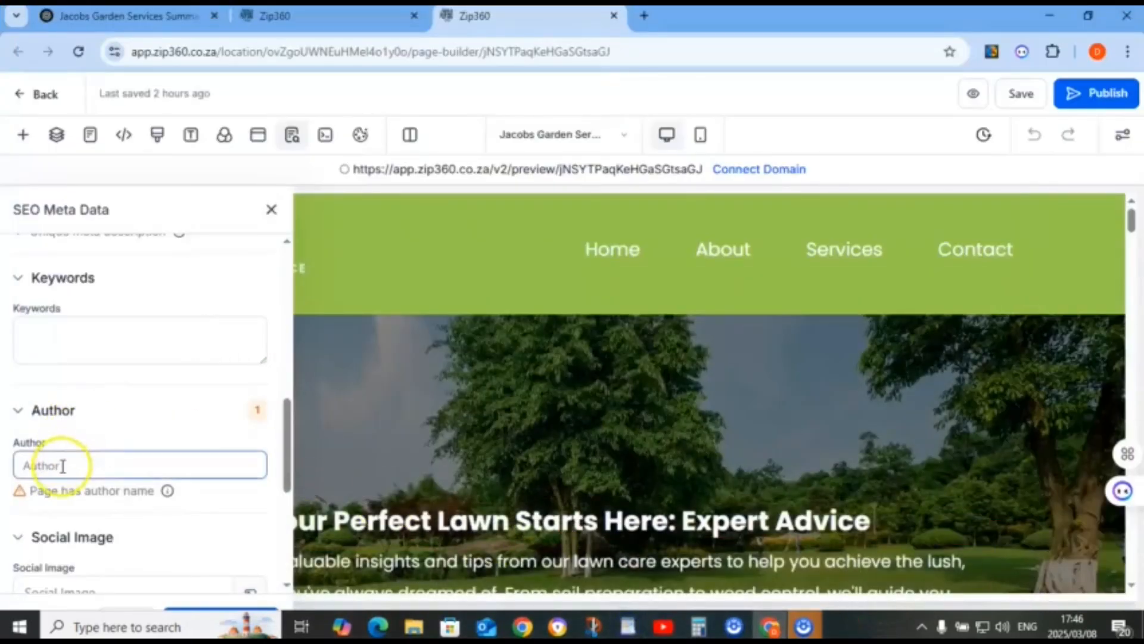
click(69, 359)
right_click(64, 344)
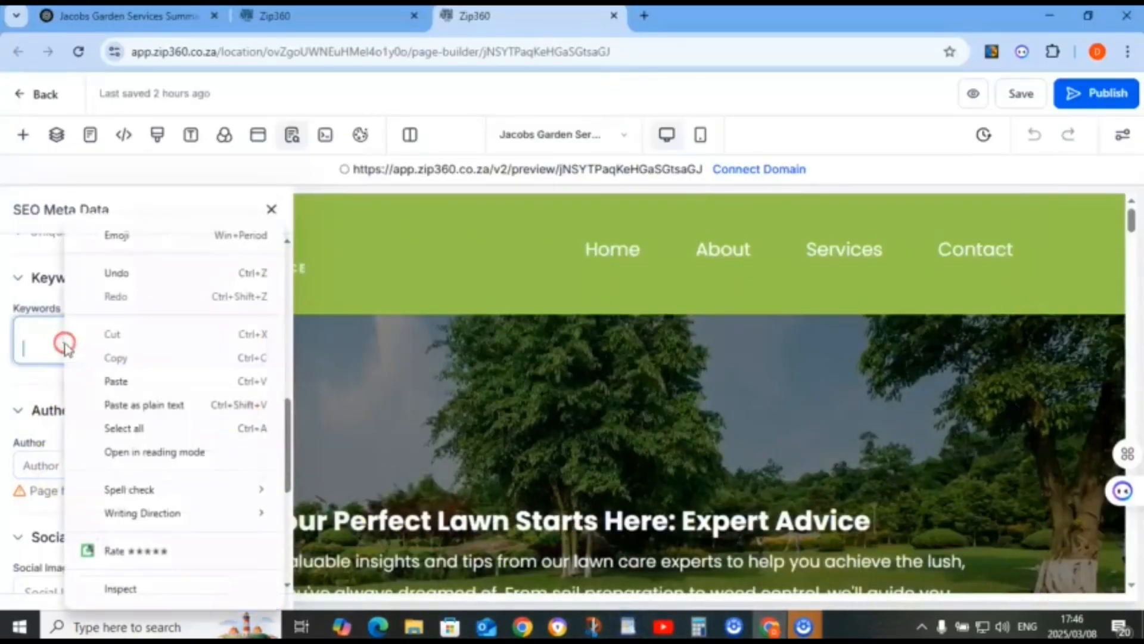
click(41, 349)
scroll(38, 342, up, 1)
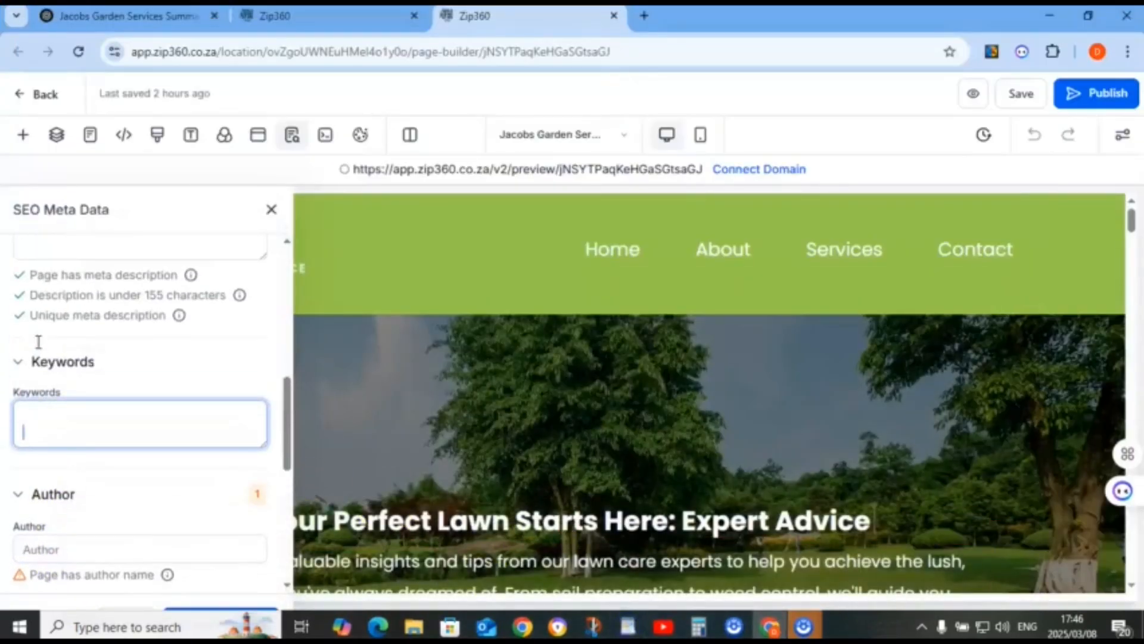
right_click(43, 411)
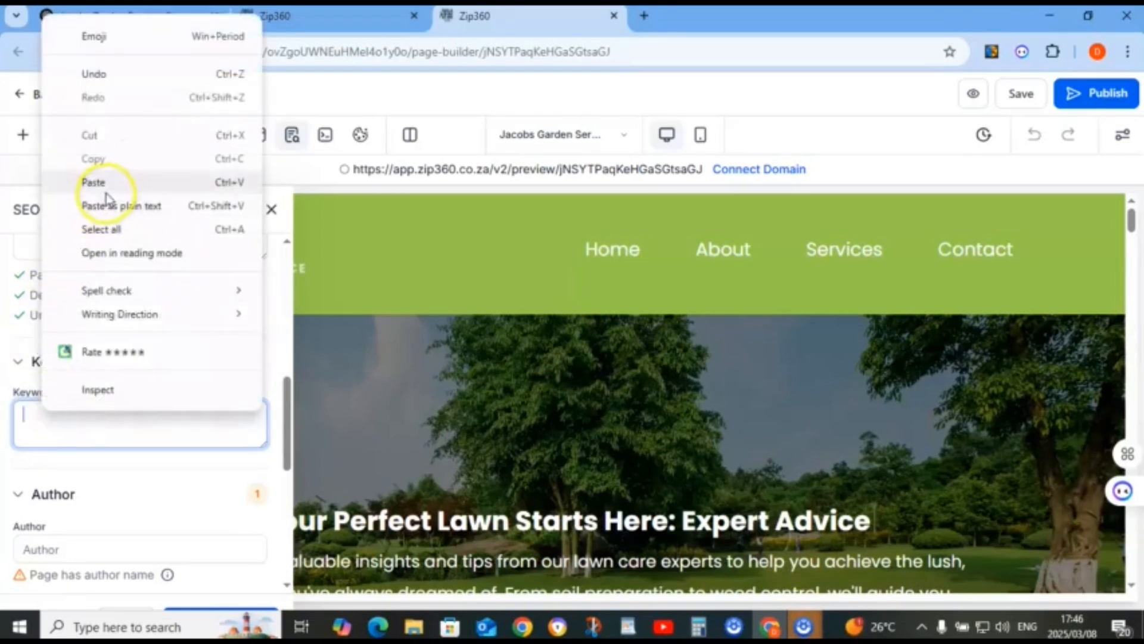
click(107, 184)
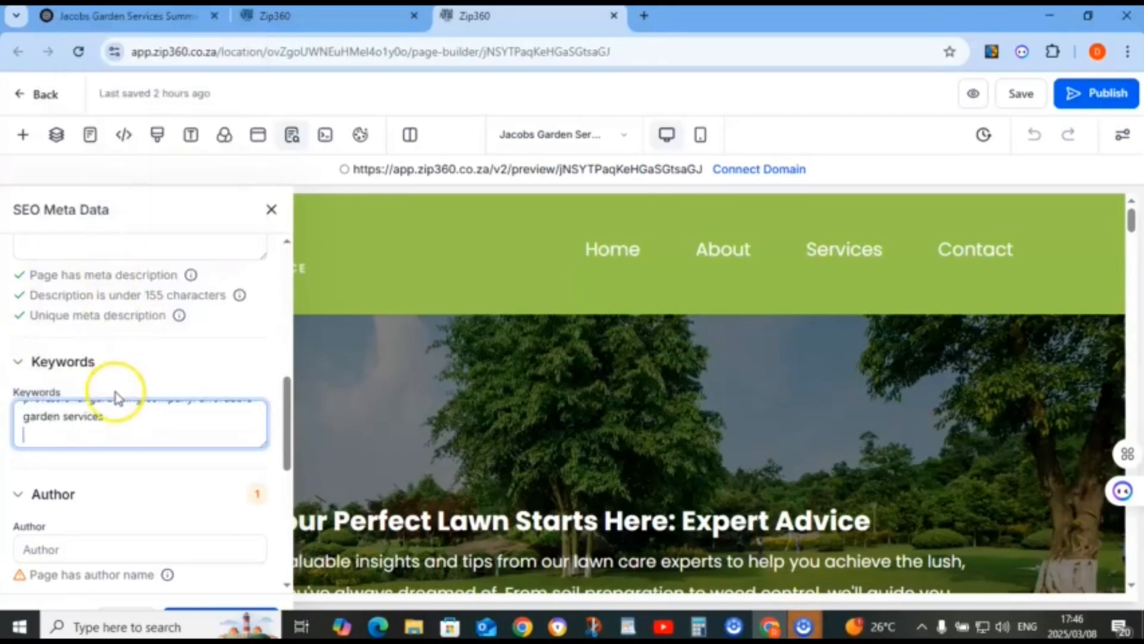
Set the page's SEO author to "Jacobs Garden Services", copied from the WordPad document
scroll(115, 405, down, 2)
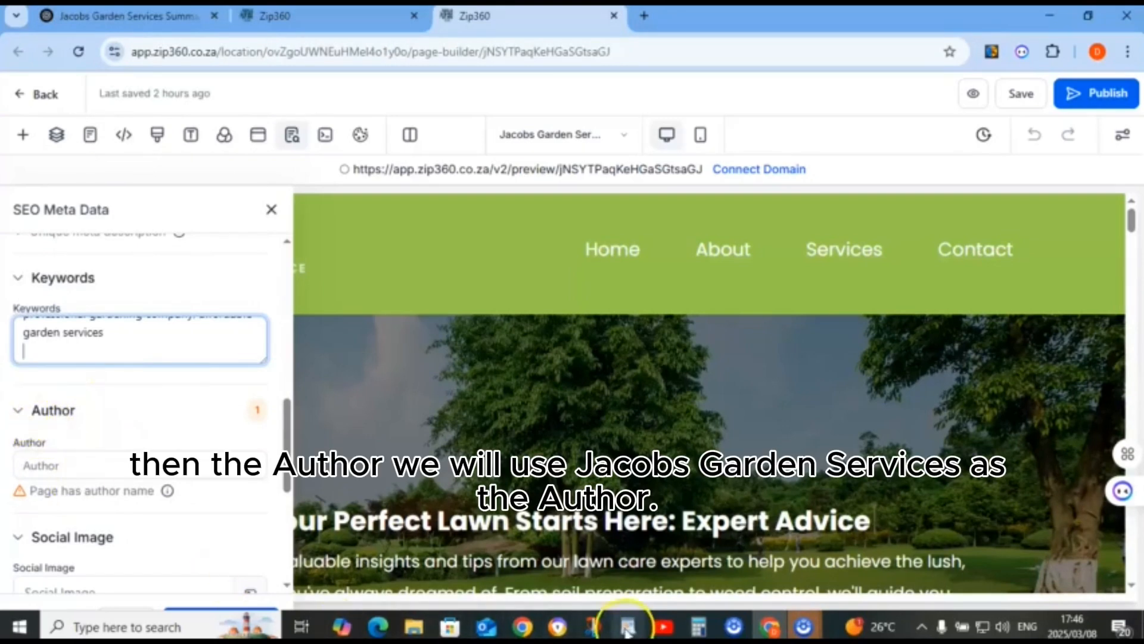
click(627, 627)
click(306, 192)
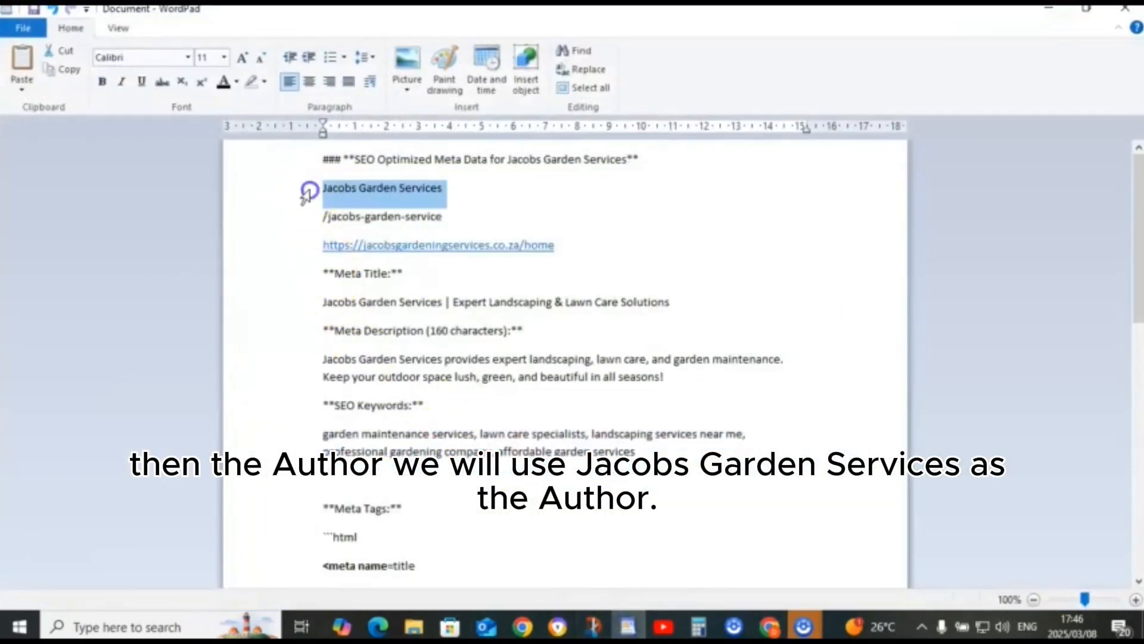
right_click(348, 199)
click(409, 225)
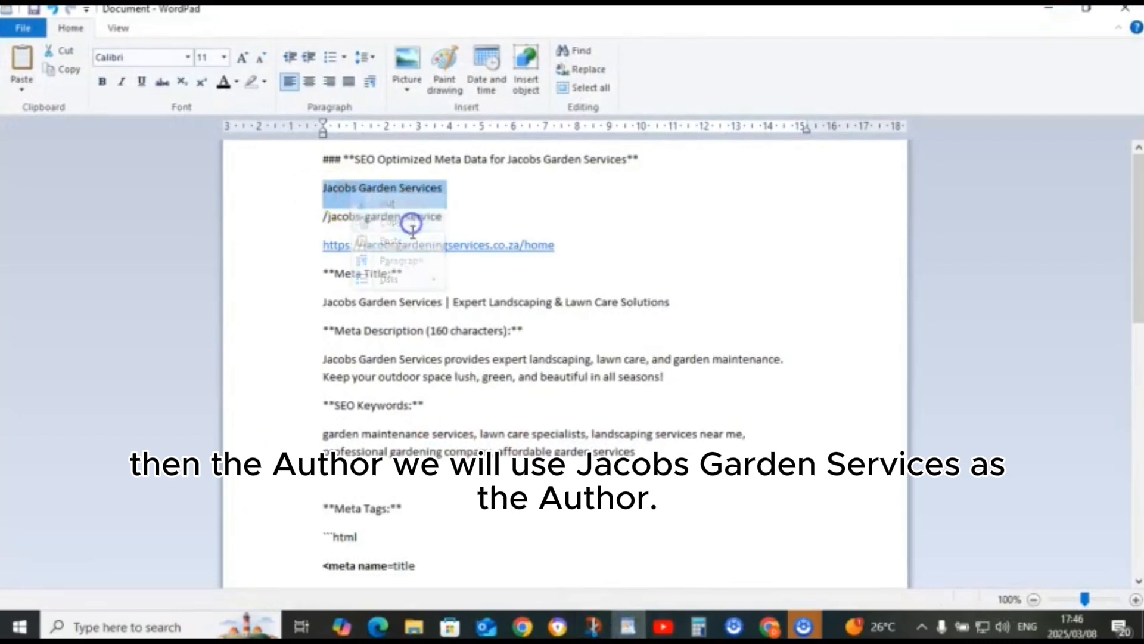
click(628, 627)
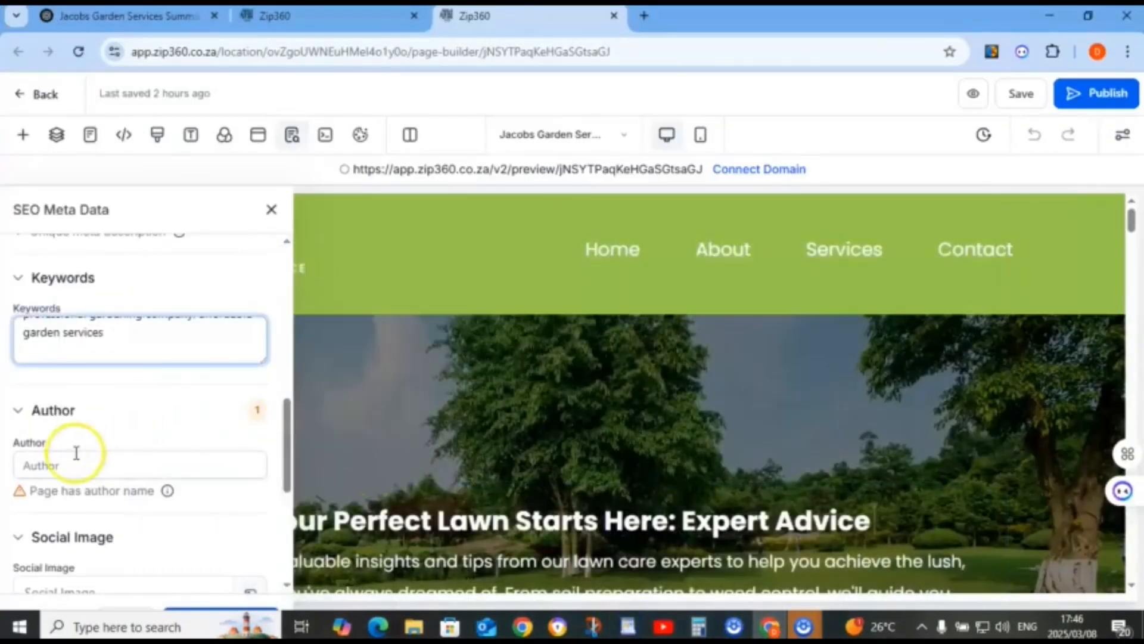
click(65, 466)
right_click(63, 466)
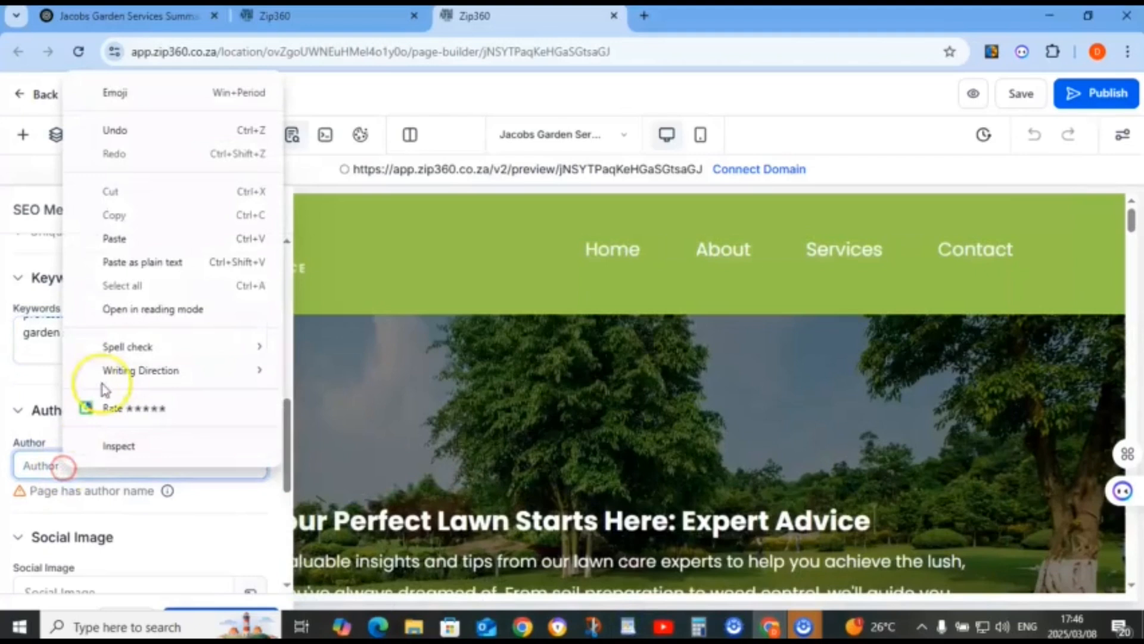
click(110, 239)
Set the social image to the dark green Jacobs_Garden_Service.png logo from media storage and check the SEO preview
scroll(97, 322, down, 3)
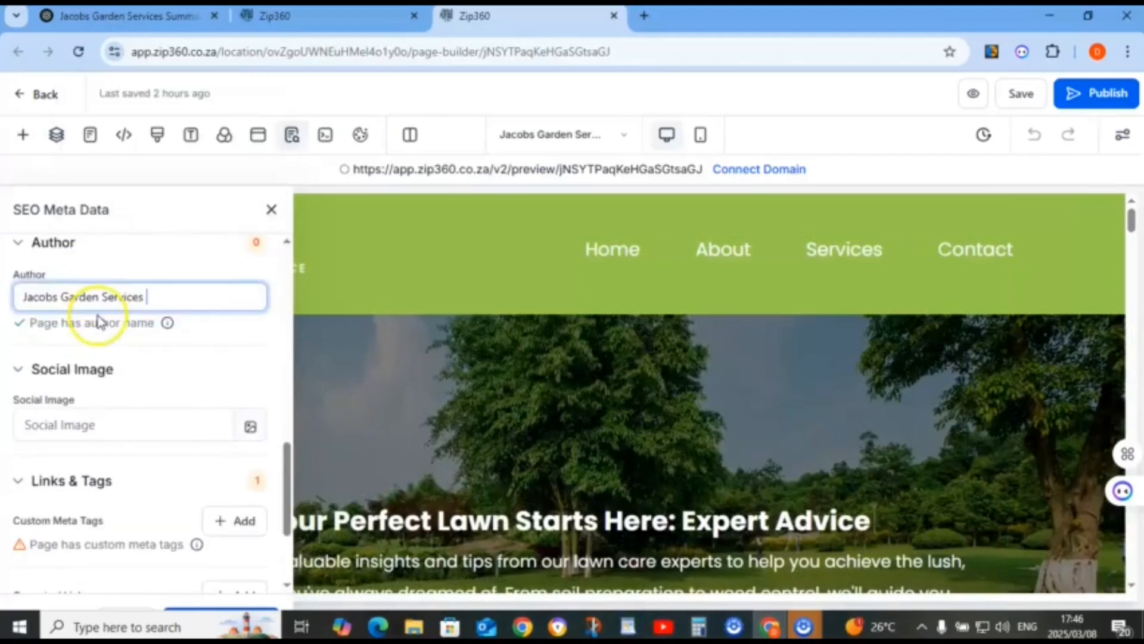
click(70, 425)
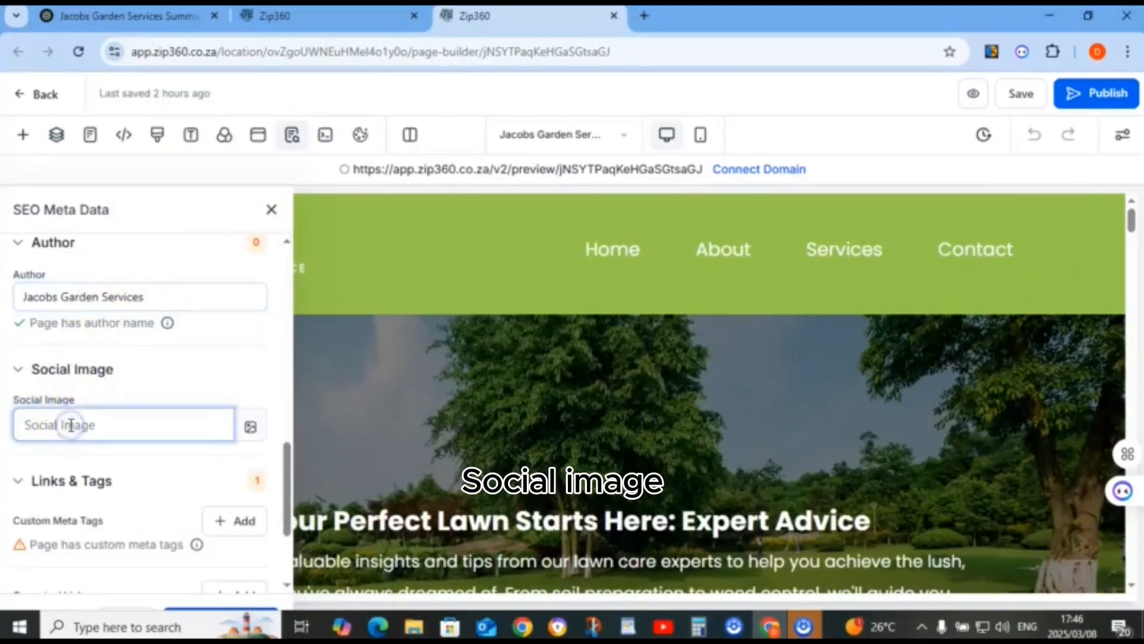
click(250, 426)
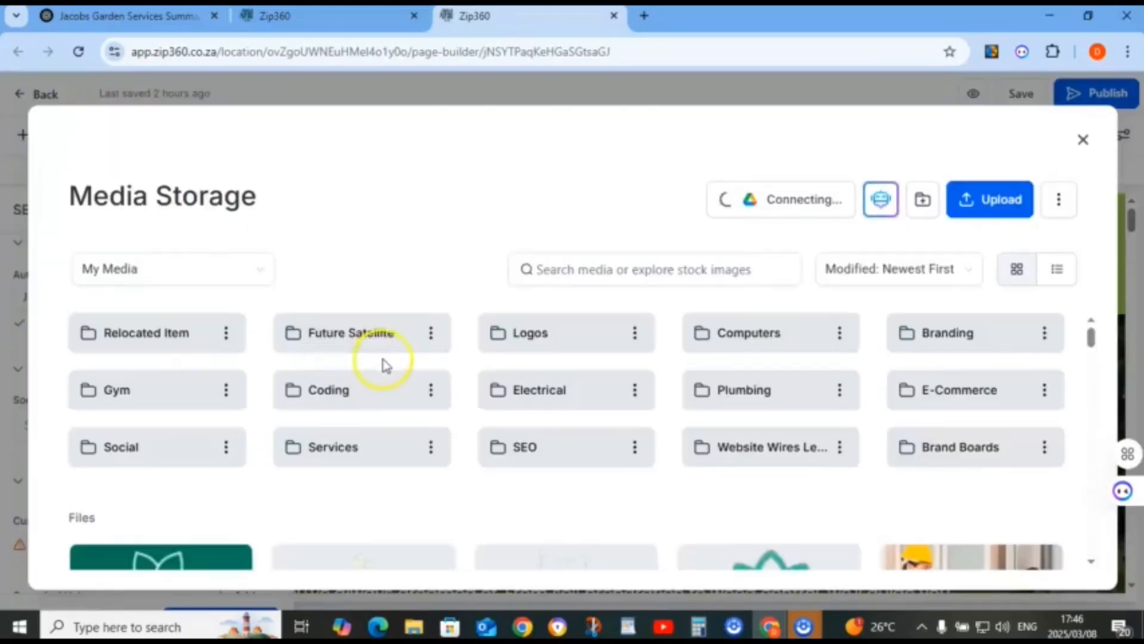
scroll(307, 388, down, 3)
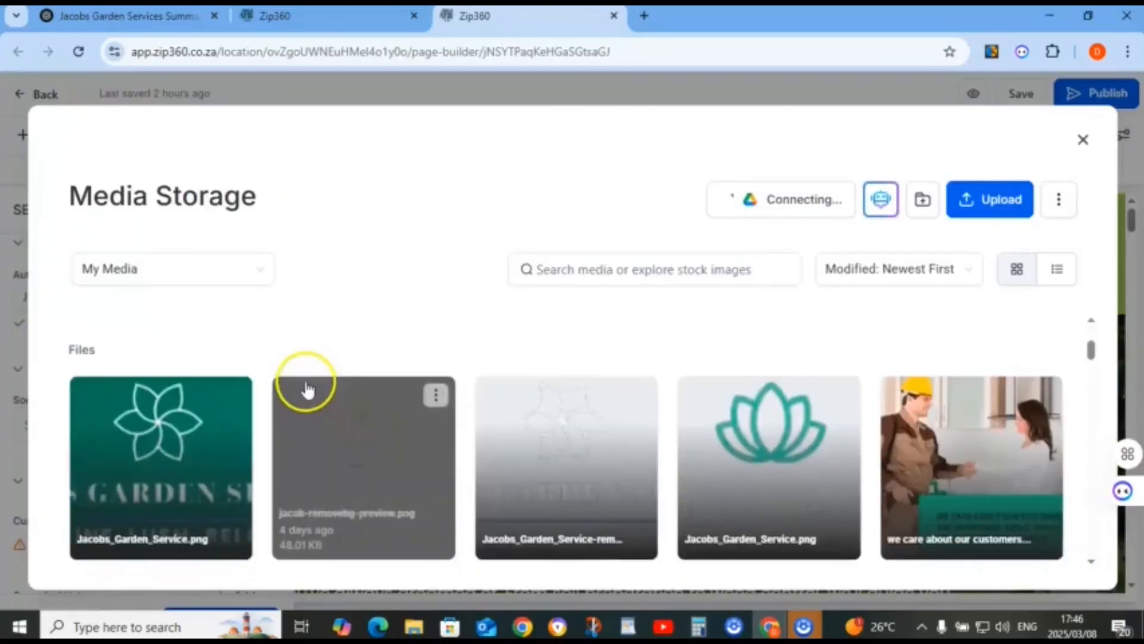
click(191, 453)
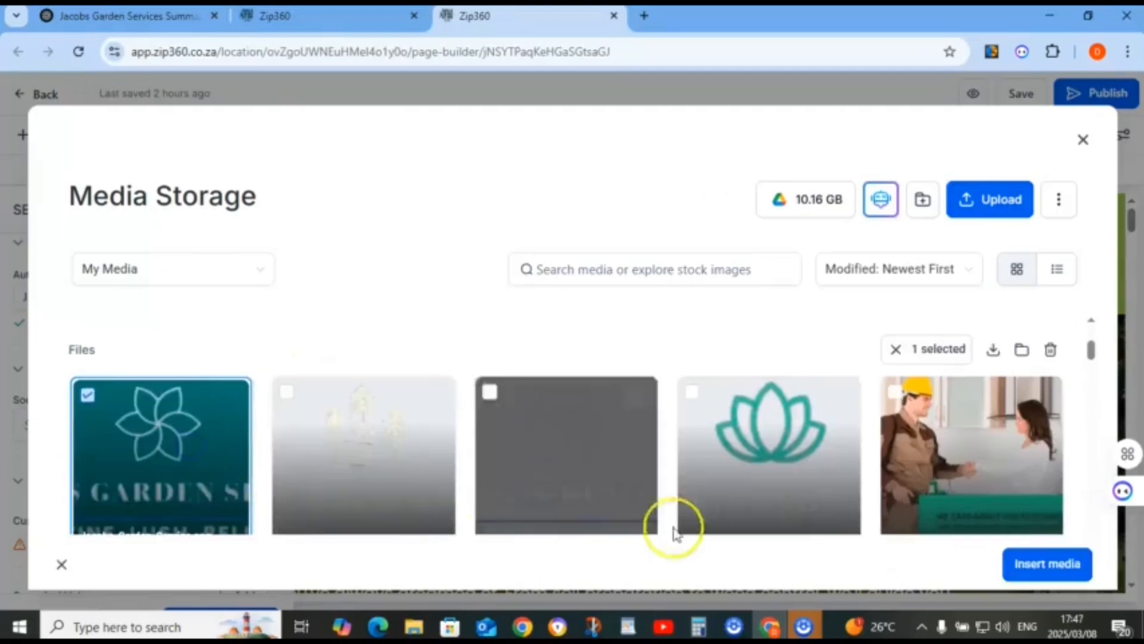
click(1035, 565)
scroll(109, 357, up, 2)
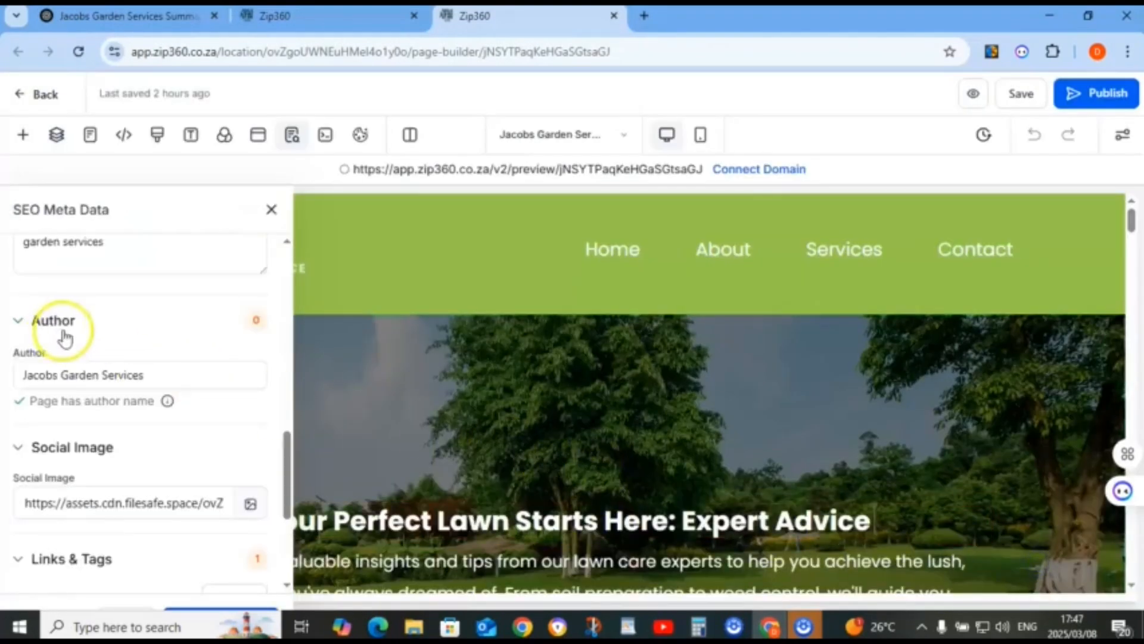
scroll(67, 335, up, 4)
scroll(65, 337, up, 5)
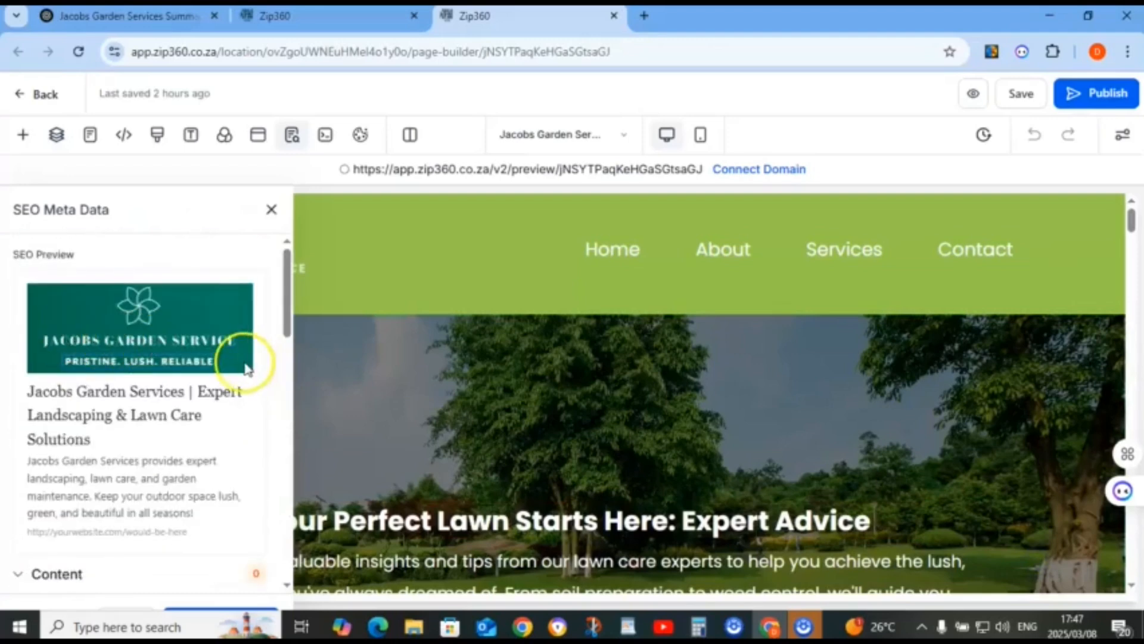
scroll(132, 352, down, 5)
scroll(132, 356, down, 6)
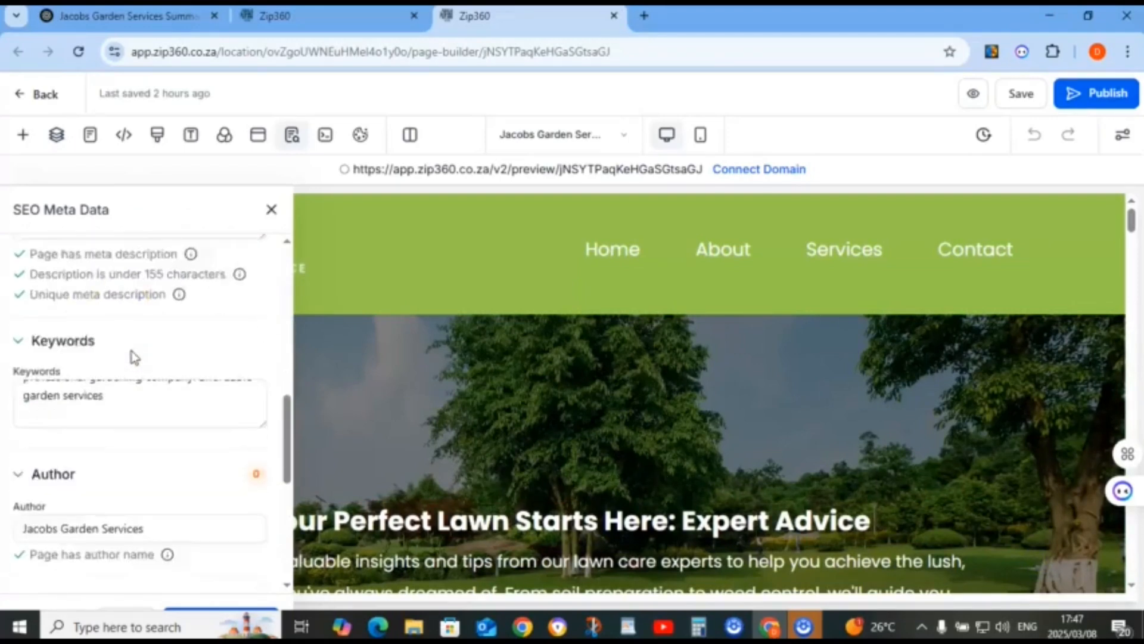
scroll(134, 357, down, 1)
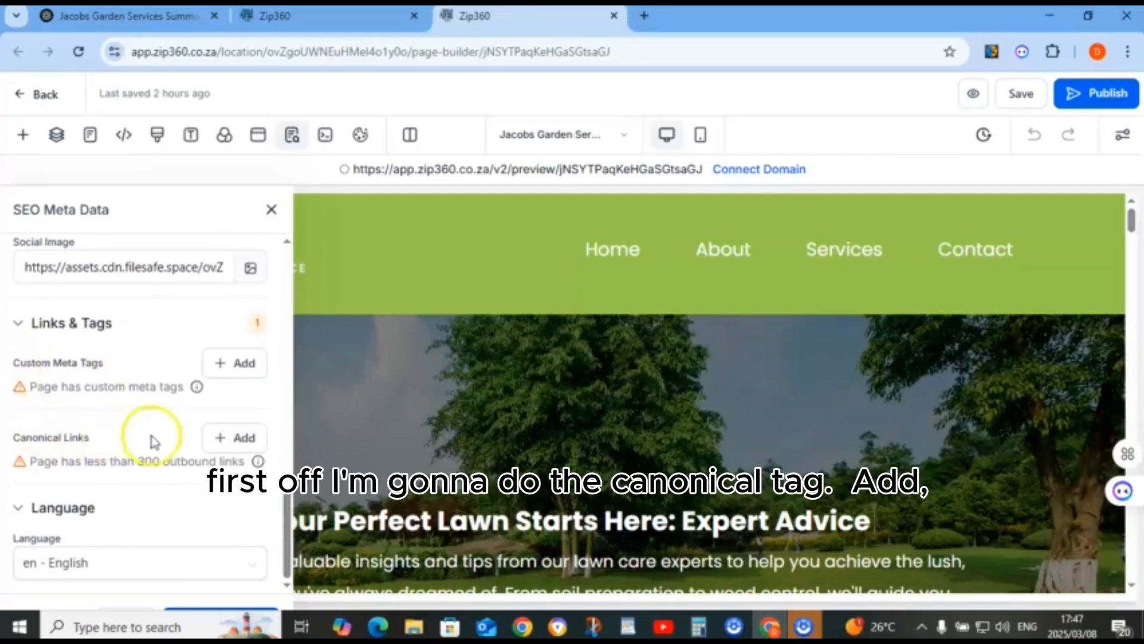
click(236, 441)
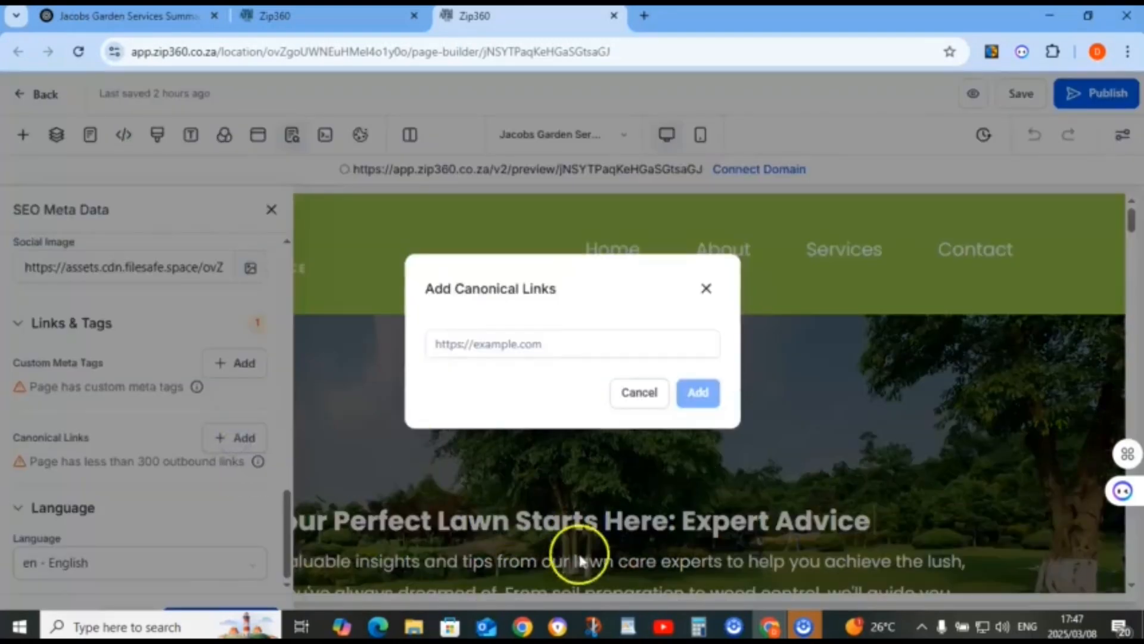
click(627, 627)
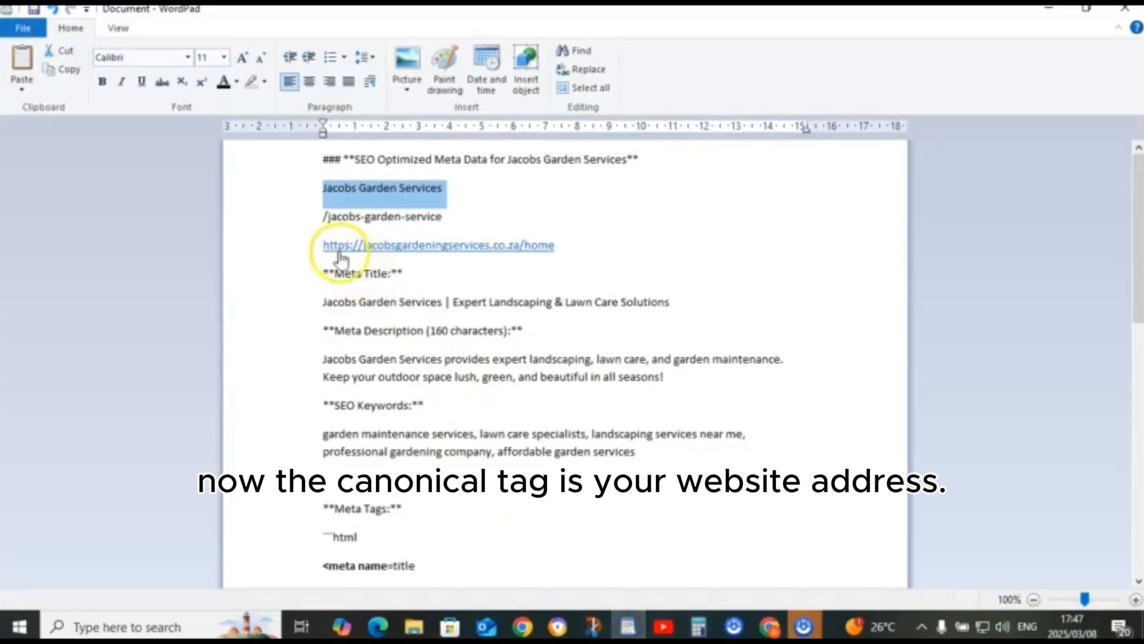
click(309, 250)
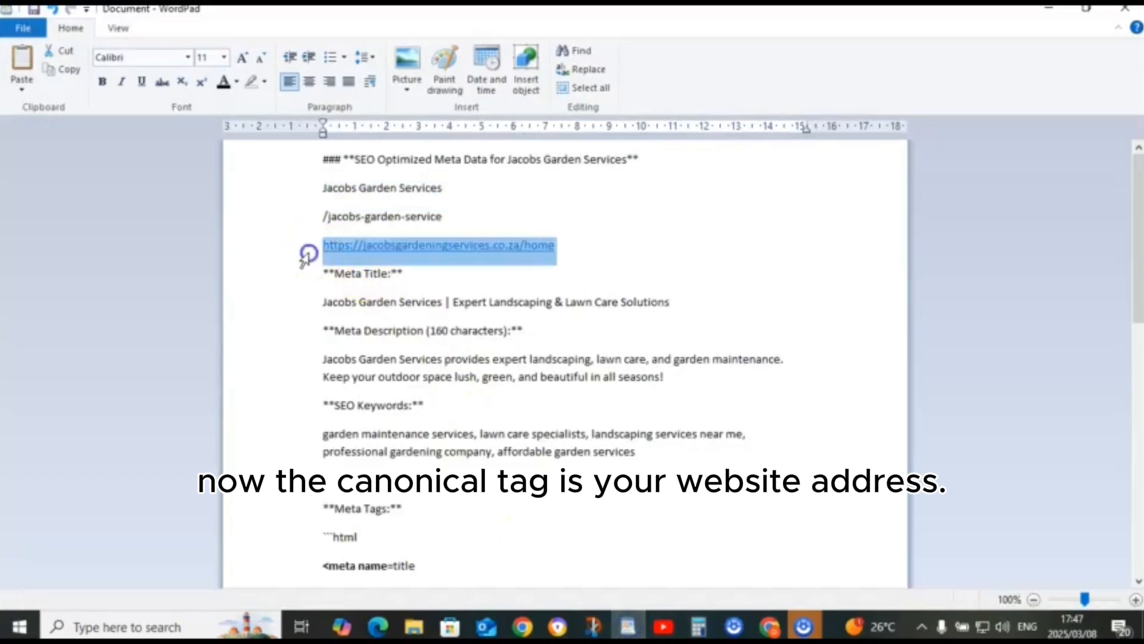
right_click(385, 257)
click(432, 286)
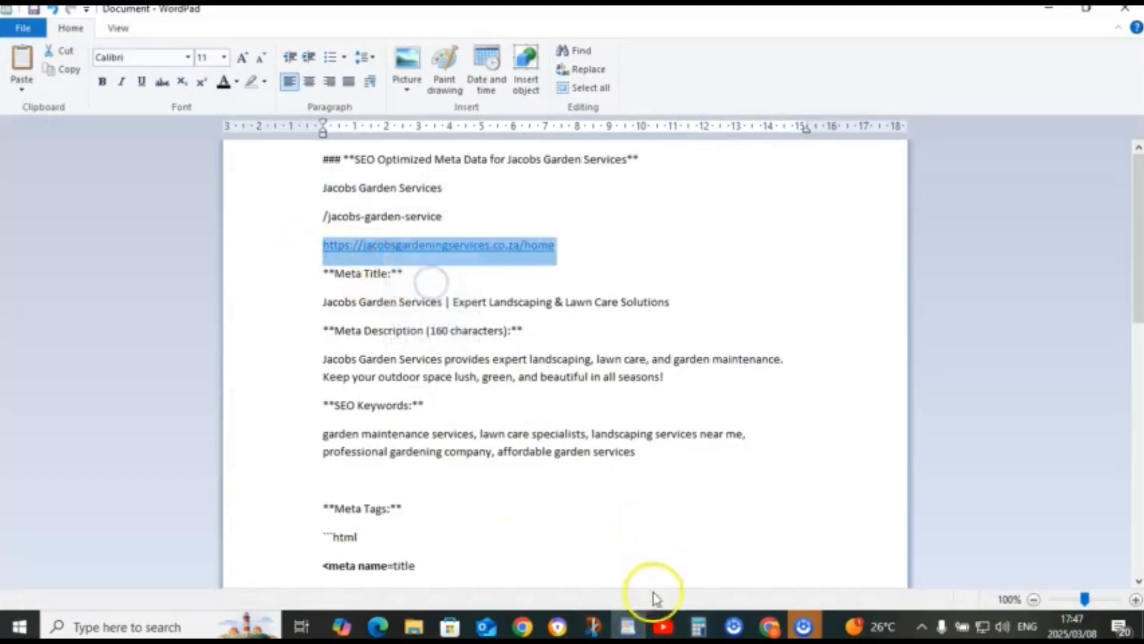
key(alt+Tab)
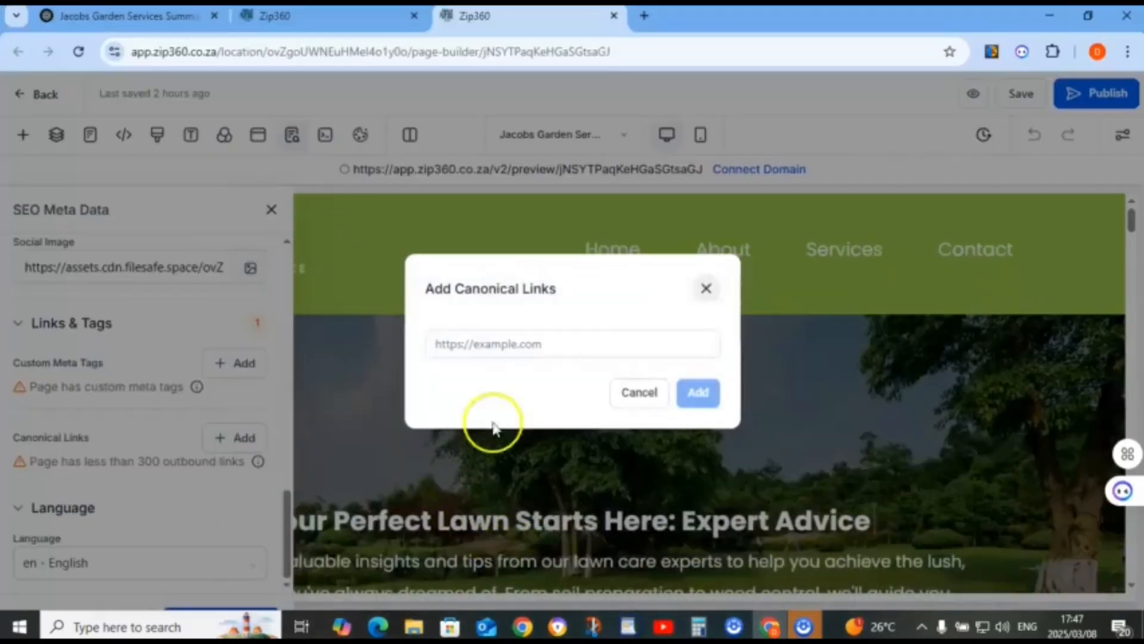
click(494, 345)
right_click(497, 346)
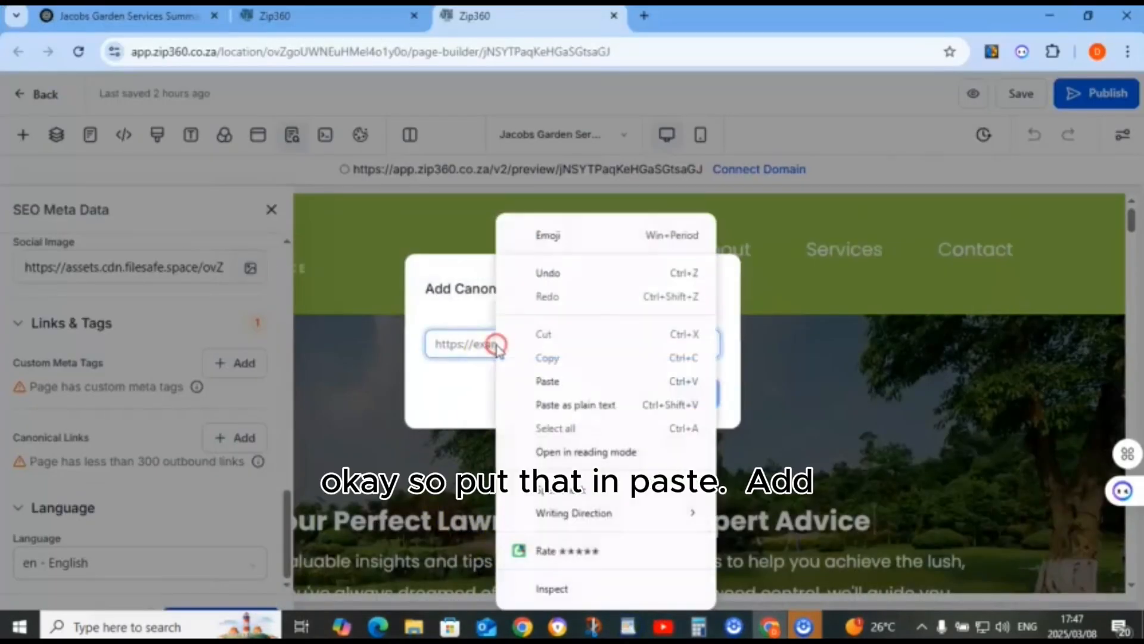
click(552, 382)
click(694, 391)
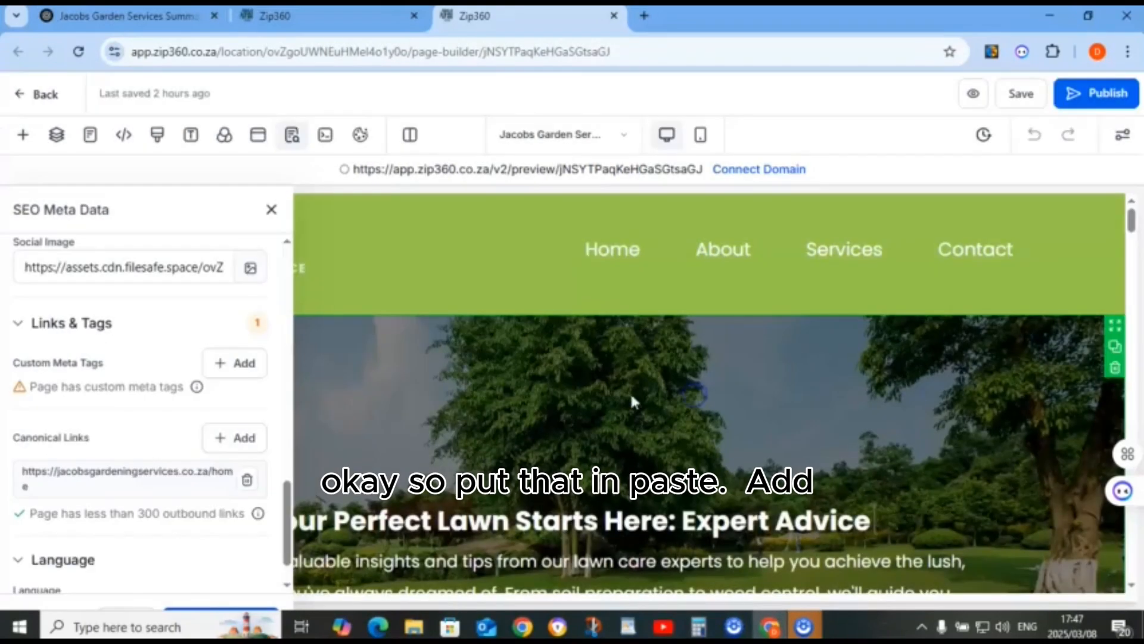
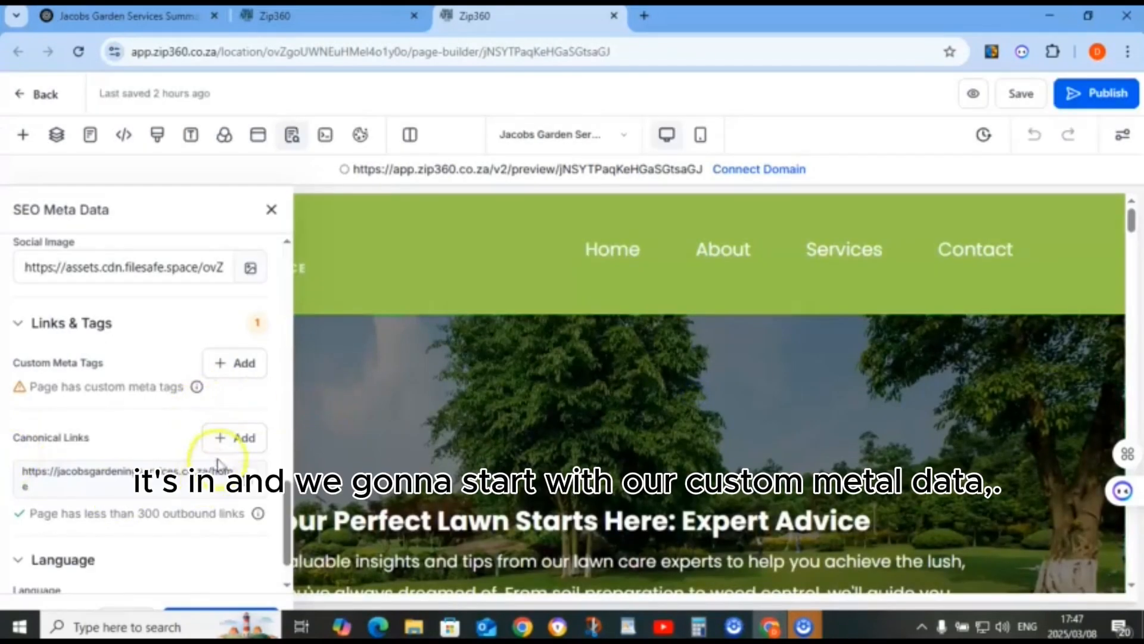
Start a custom meta tag and copy the first meta name, "title", from the Meta Tags section of the WordPad document
scroll(221, 453, up, 2)
click(236, 450)
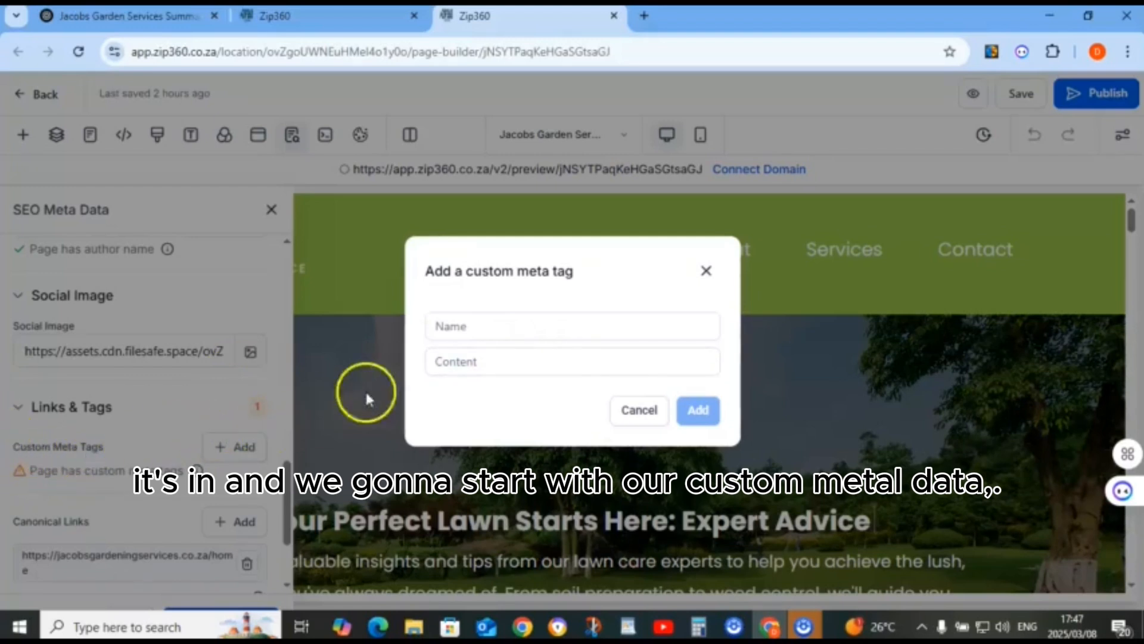
click(458, 331)
click(467, 358)
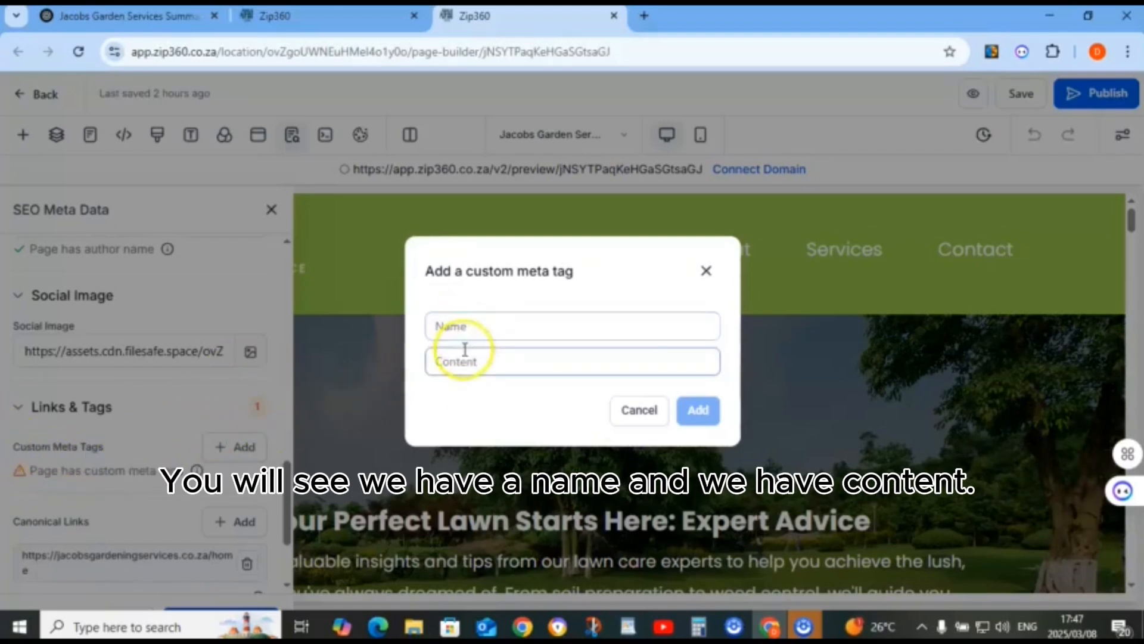
click(628, 628)
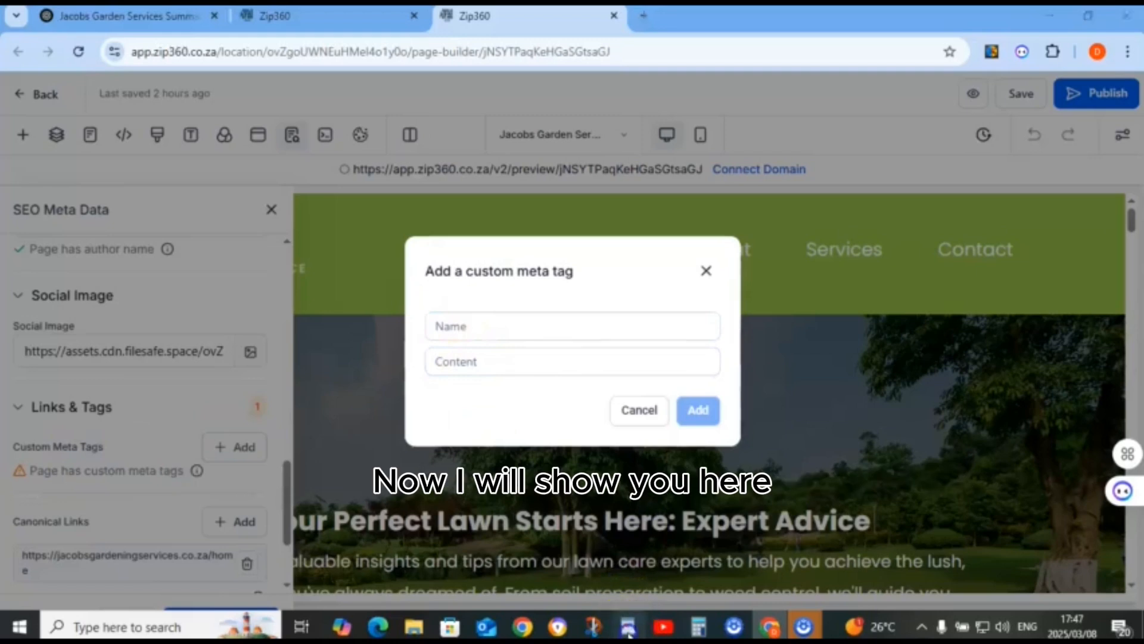
scroll(417, 340, down, 7)
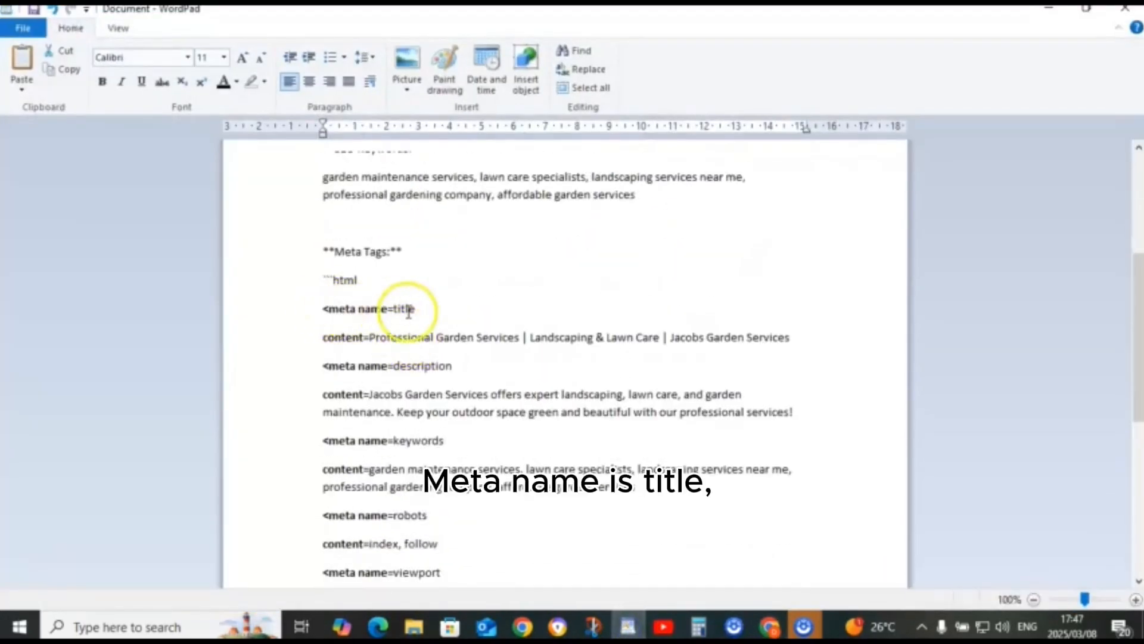
drag(395, 310, 416, 313)
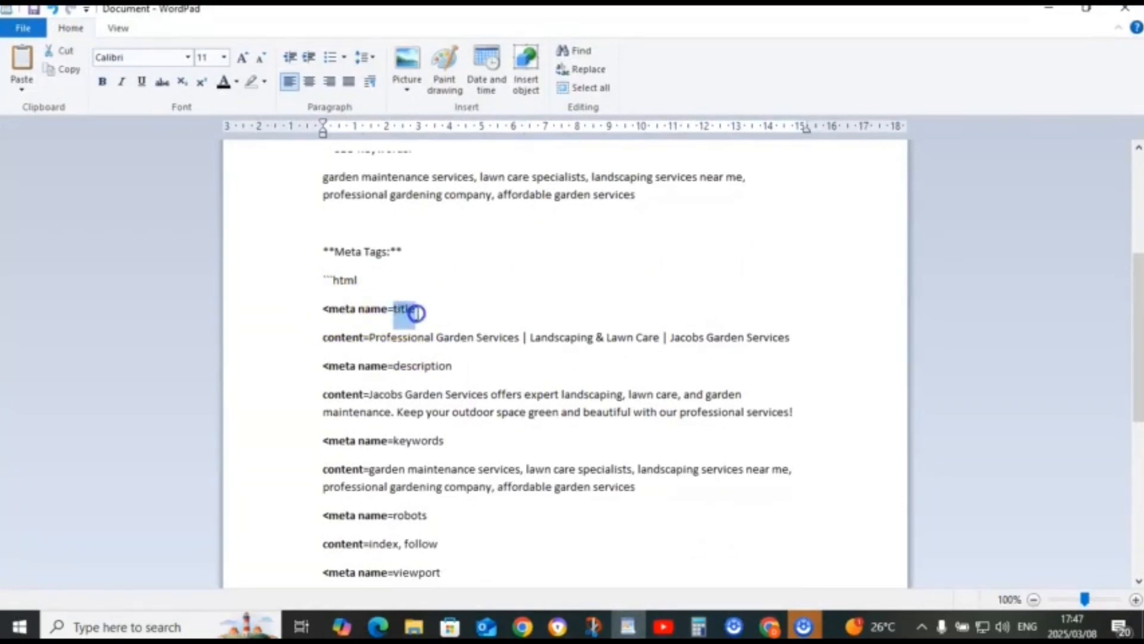
right_click(414, 313)
click(453, 339)
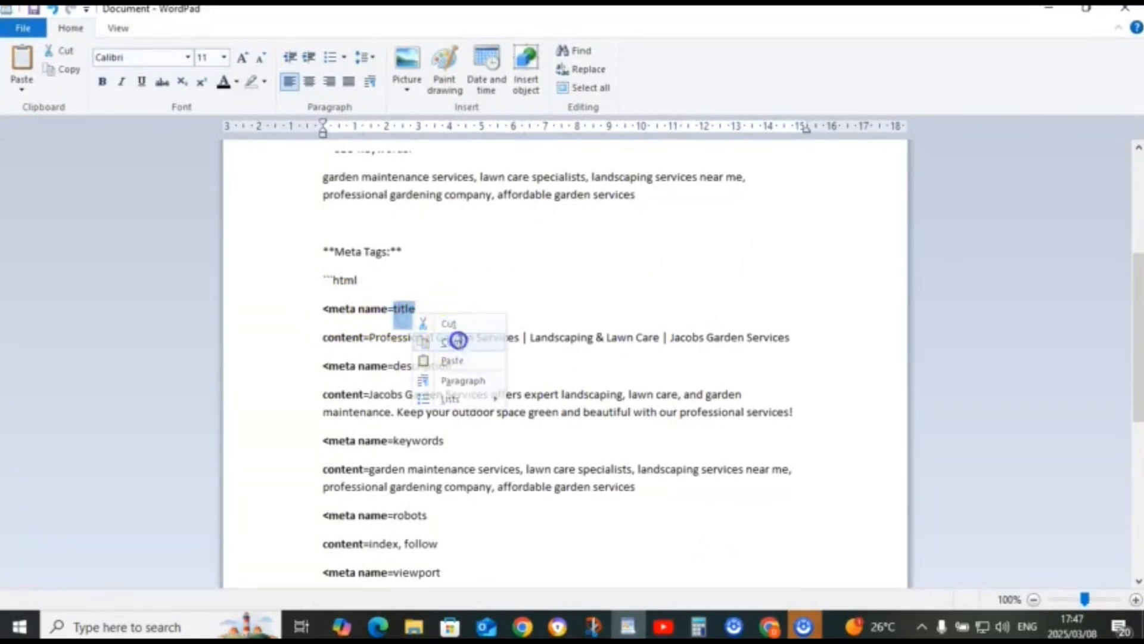
Return to Zip360 and name the new custom meta tag "title"
click(624, 623)
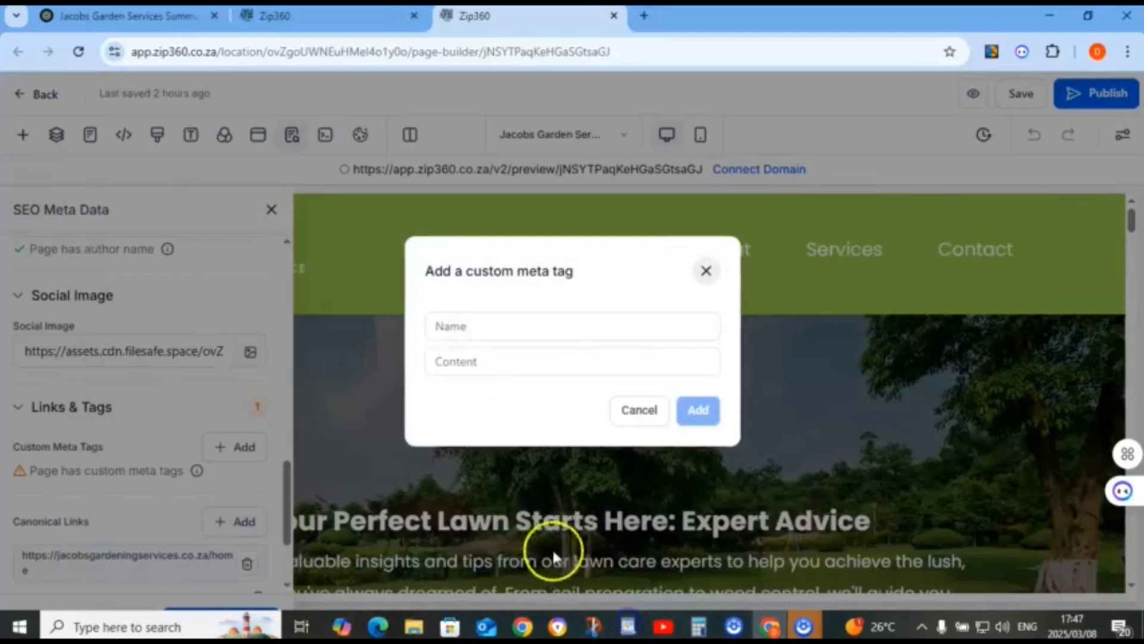
click(478, 328)
right_click(478, 328)
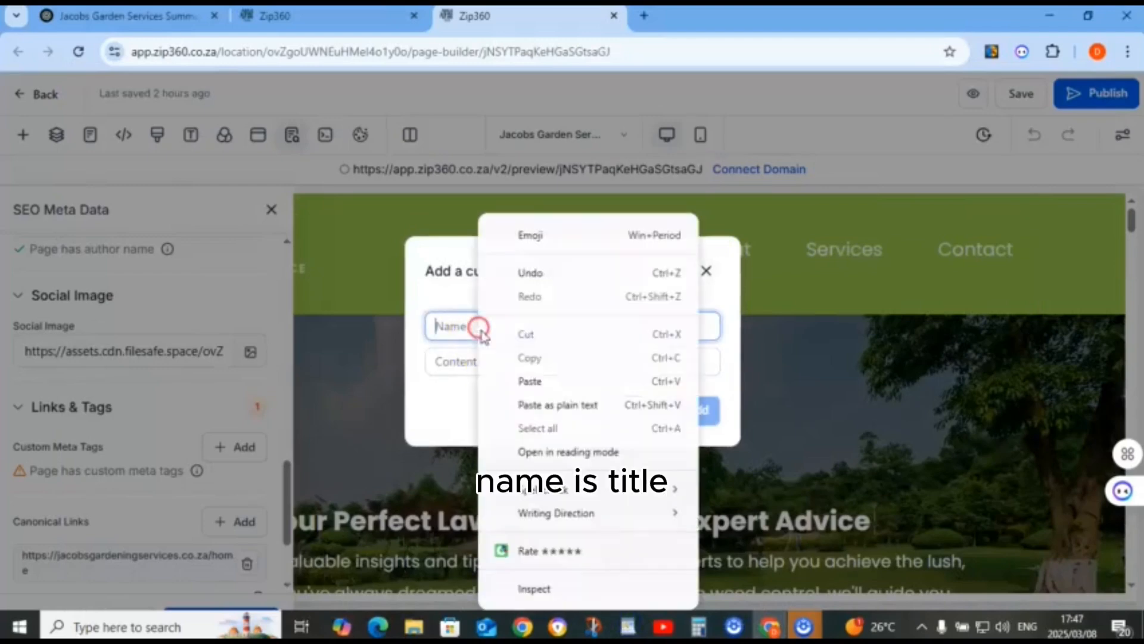
click(535, 381)
Set the title tag's content to "Professional Garden Services | Landscaping & Lawn Care | Jacobs Garden Services", copied from WordPad, and add the tag
click(628, 626)
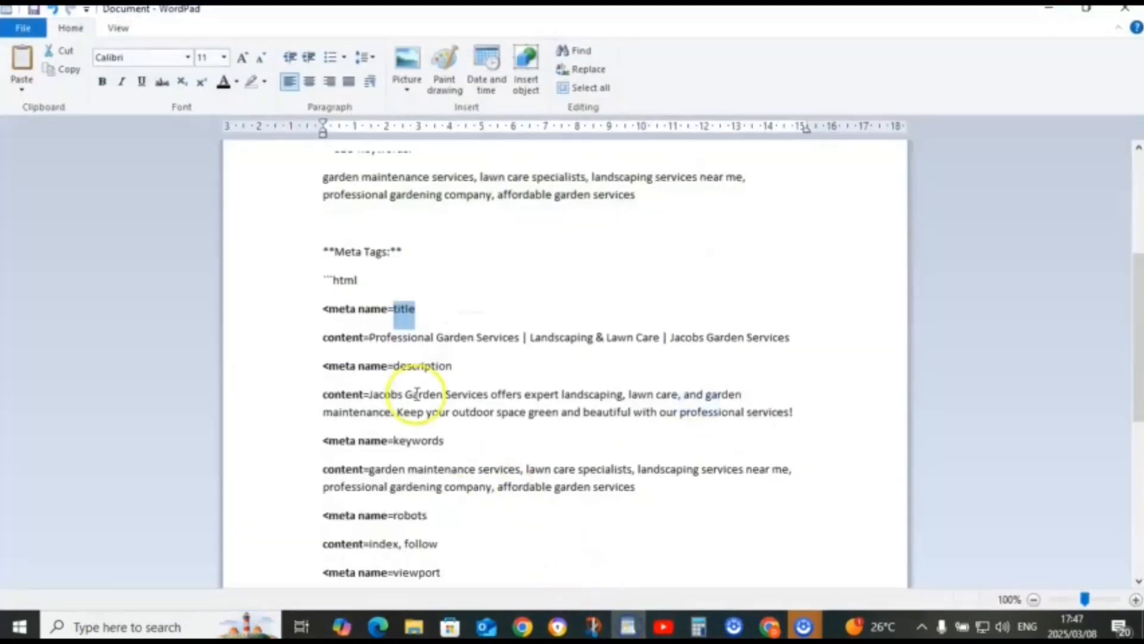
drag(369, 338, 745, 350)
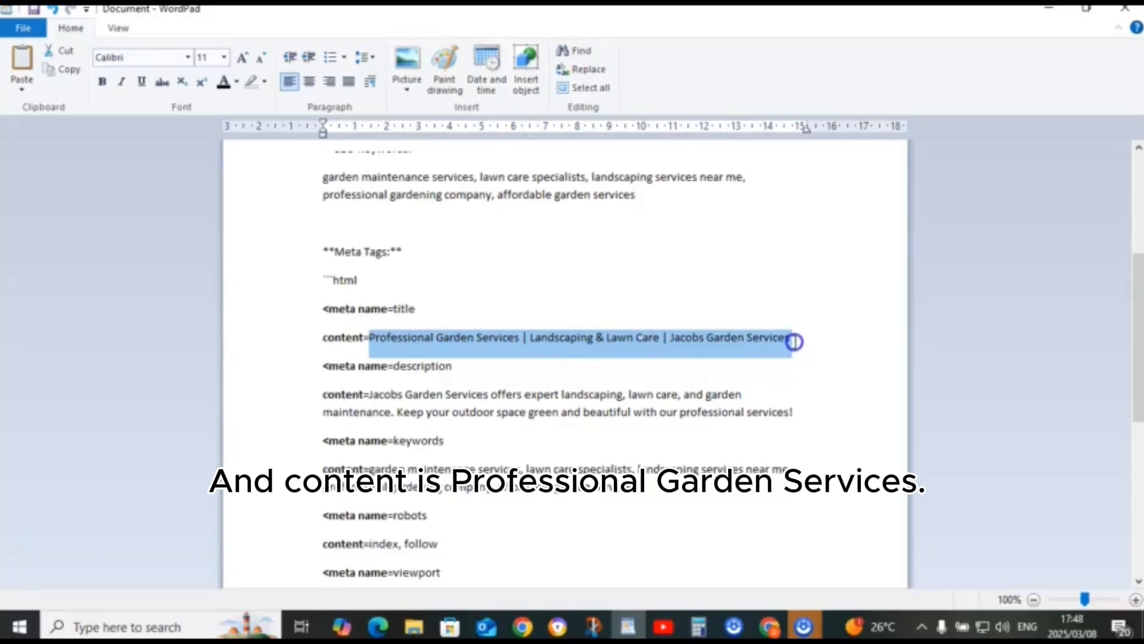
right_click(774, 340)
click(816, 368)
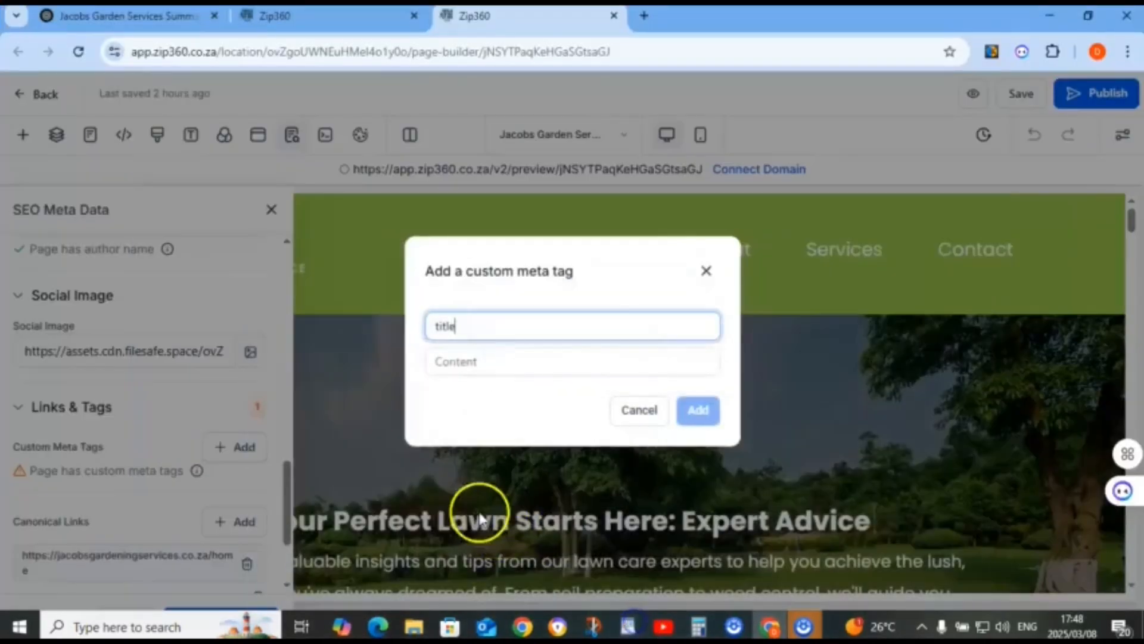
click(769, 626)
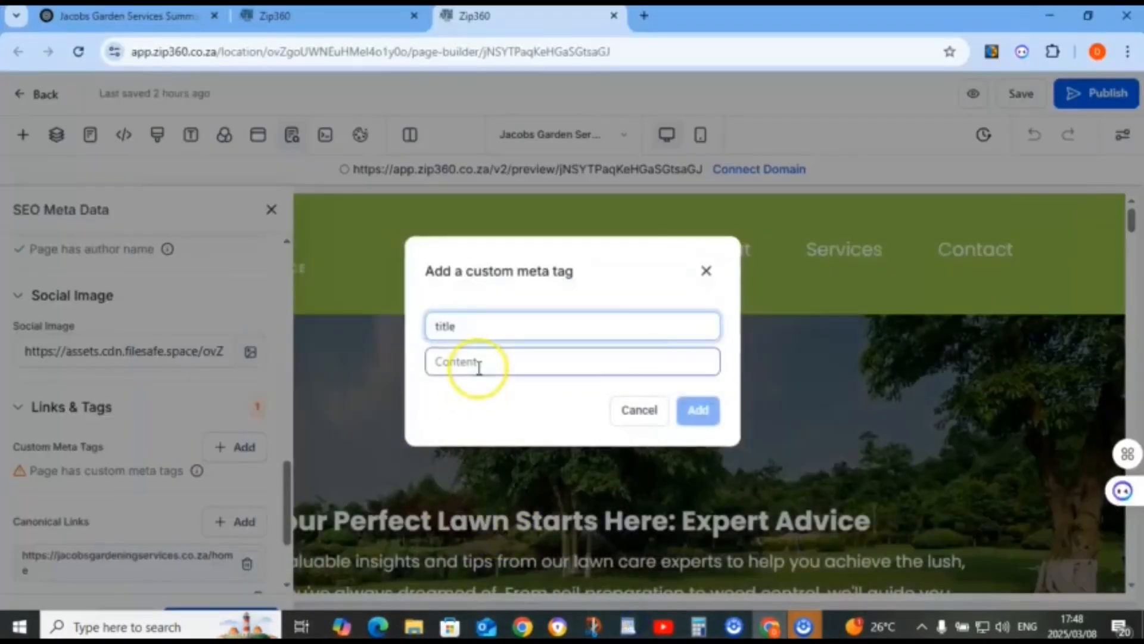
click(475, 363)
right_click(474, 363)
click(529, 379)
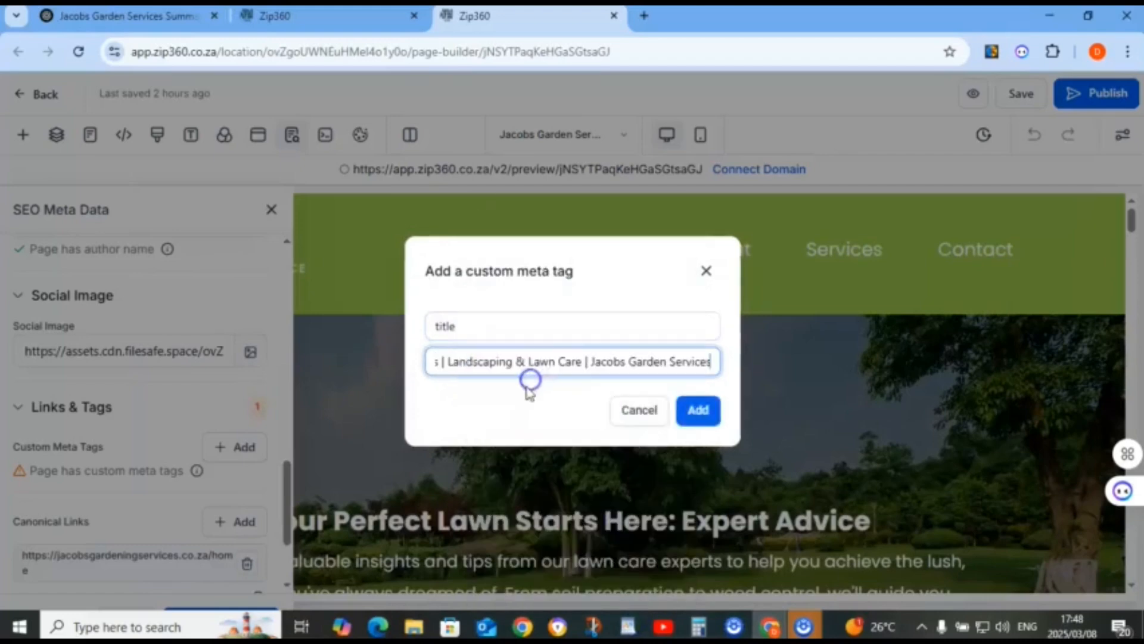
click(691, 412)
Start another custom meta tag and copy the meta name "description" from the WordPad document
click(233, 446)
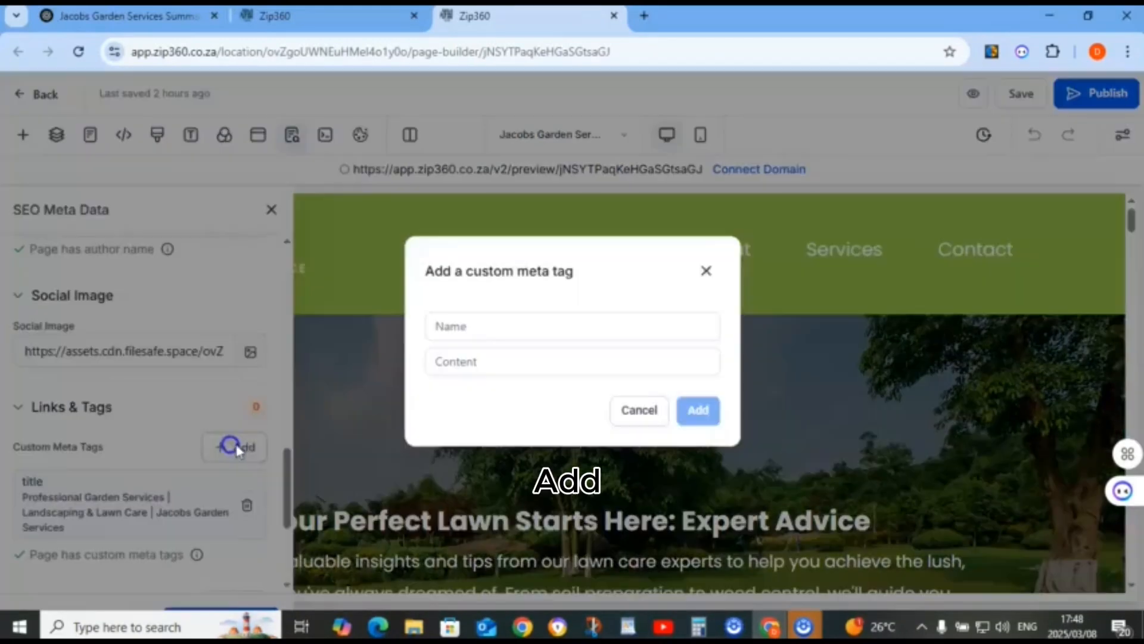
click(627, 626)
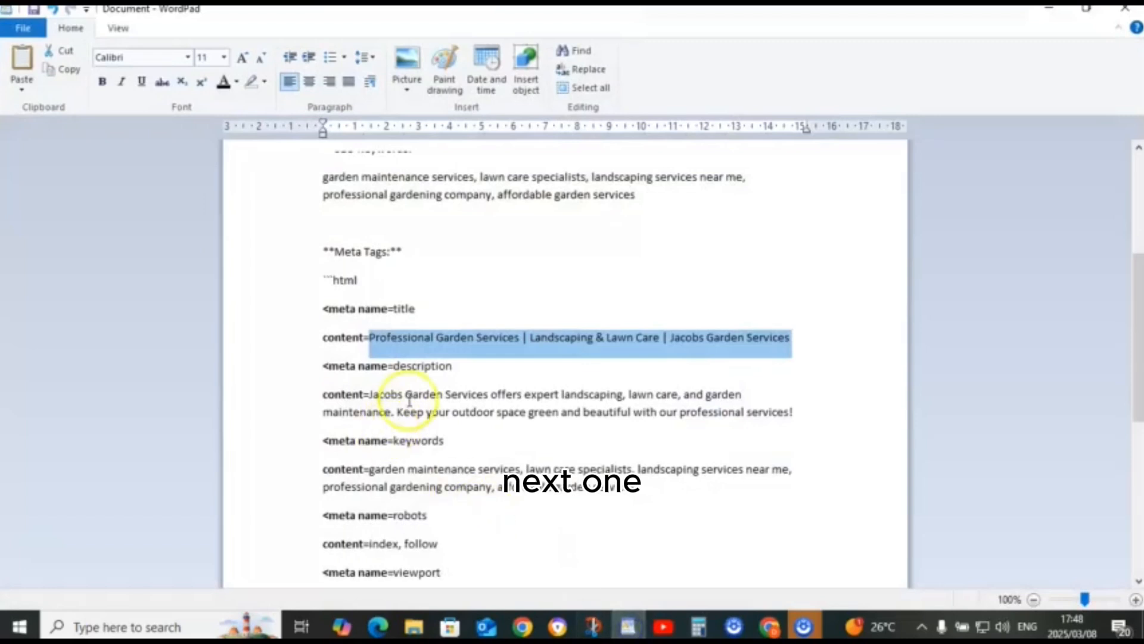
click(395, 368)
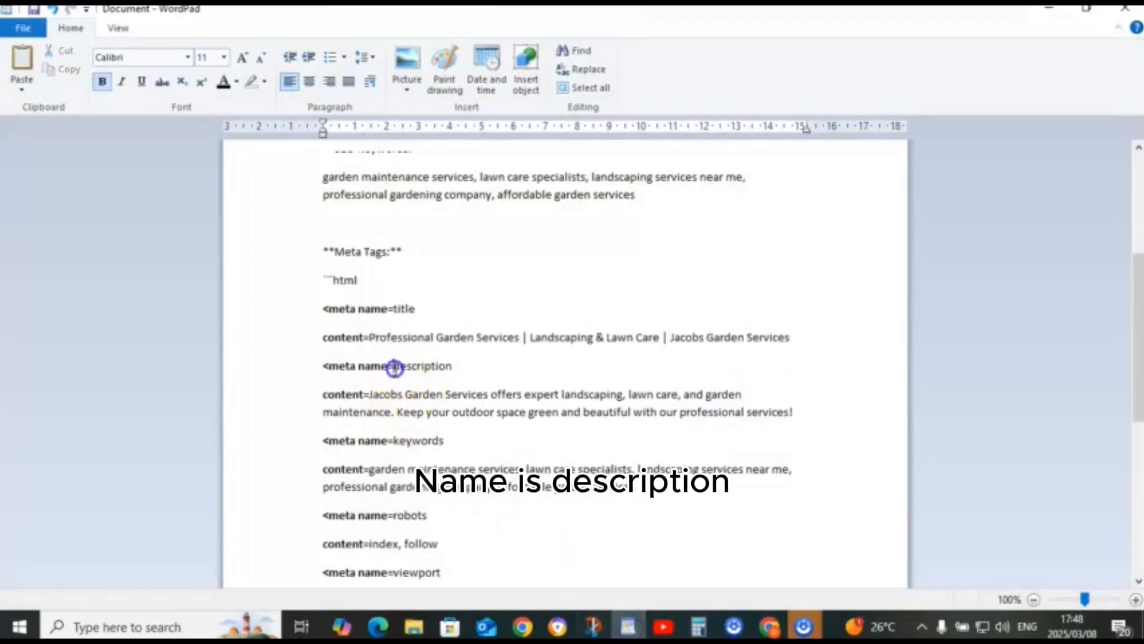
drag(435, 372, 450, 372)
right_click(429, 371)
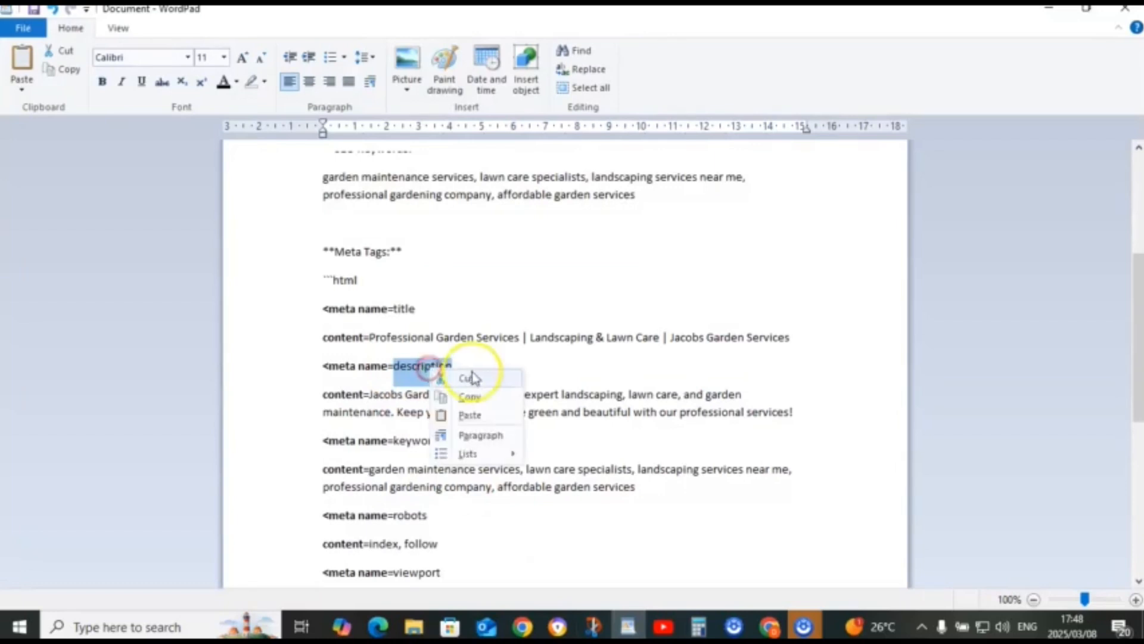
click(476, 398)
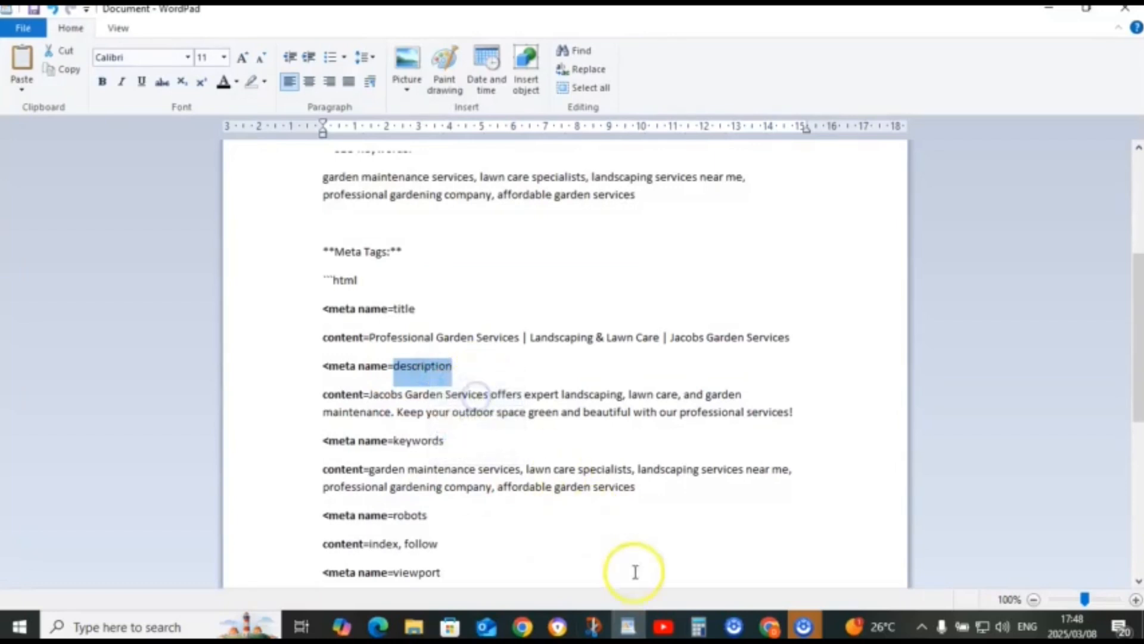
Return to Zip360 and name the second custom meta tag "description"
click(769, 625)
click(463, 357)
click(460, 325)
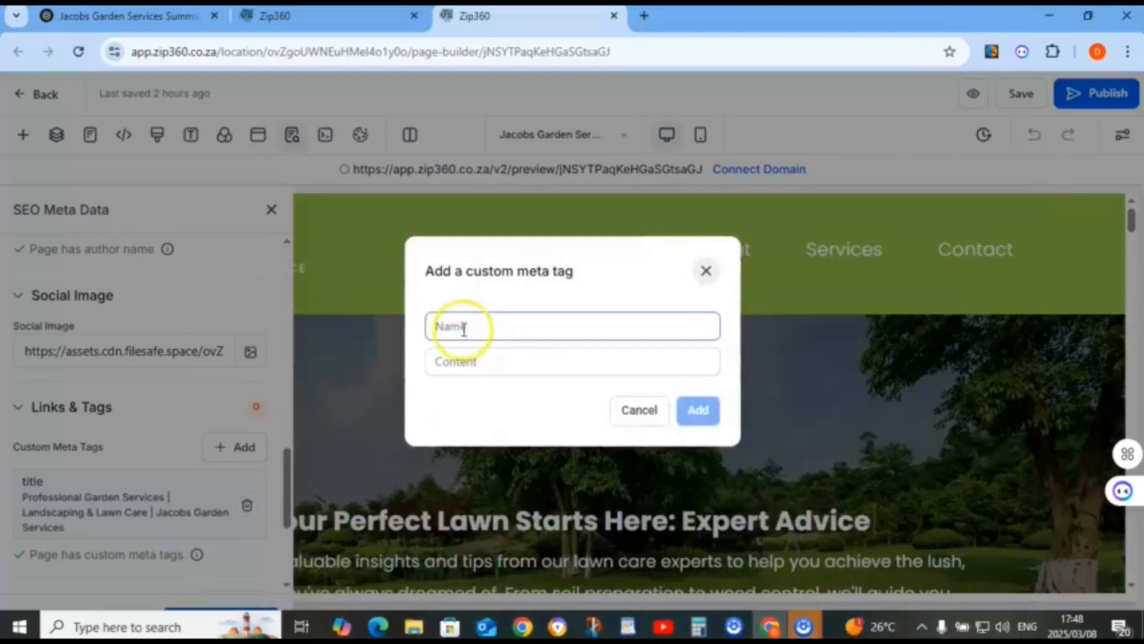
right_click(465, 326)
click(526, 380)
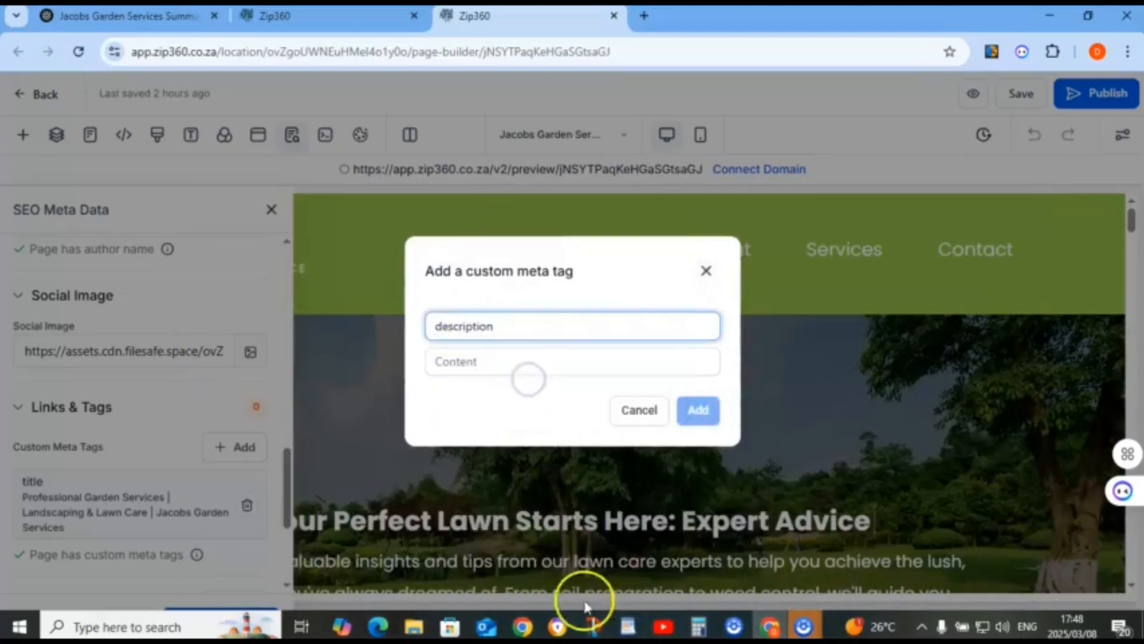
Copy the description content starting "Jacobs Garden Services offers expert landscaping" from WordPad into the description tag's content in Zip360 and add the tag
click(628, 626)
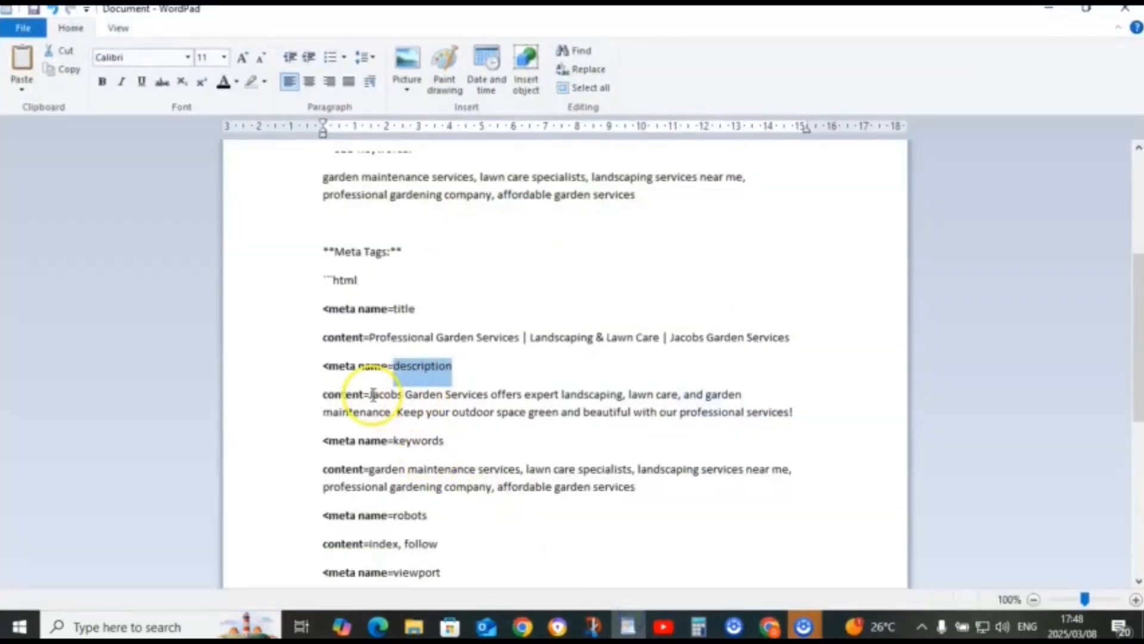
drag(370, 394, 770, 424)
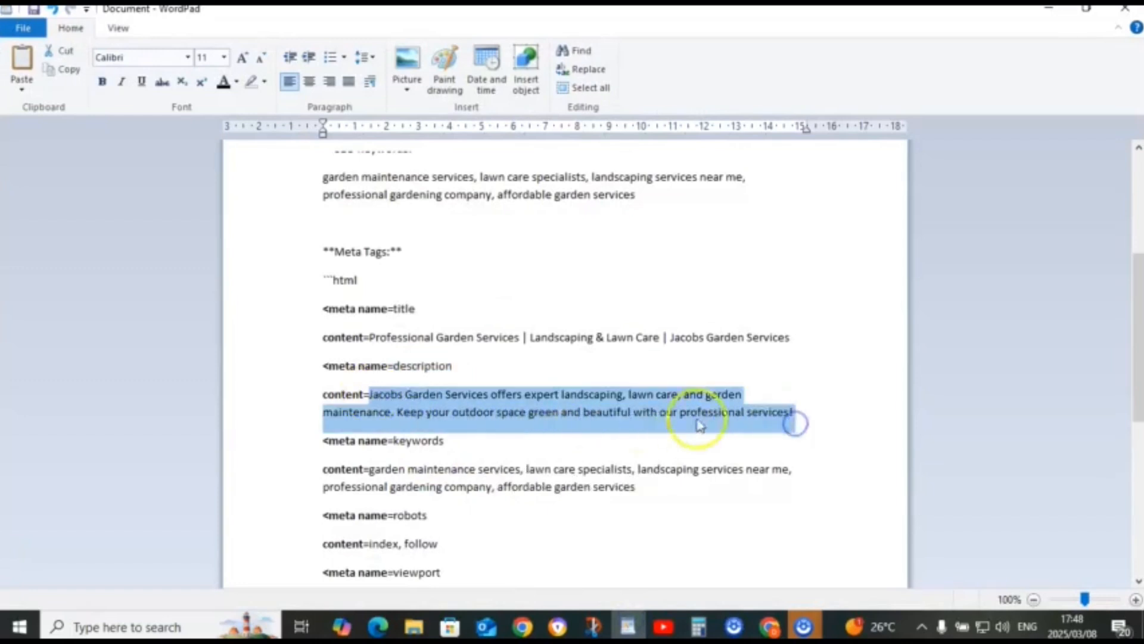
right_click(503, 407)
click(551, 437)
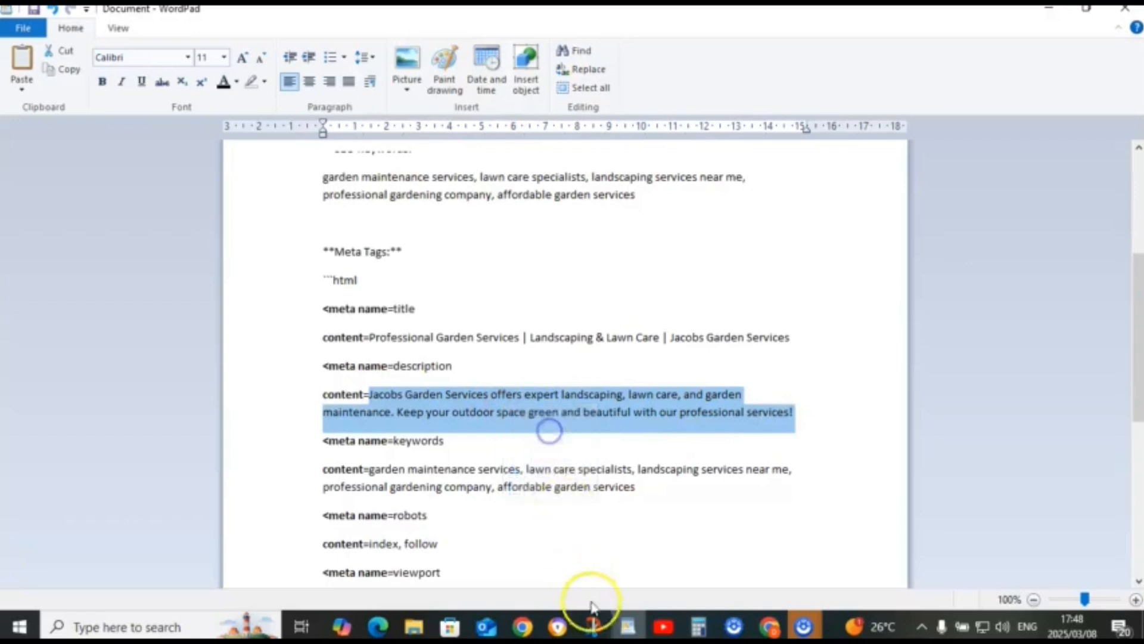
click(628, 623)
click(466, 361)
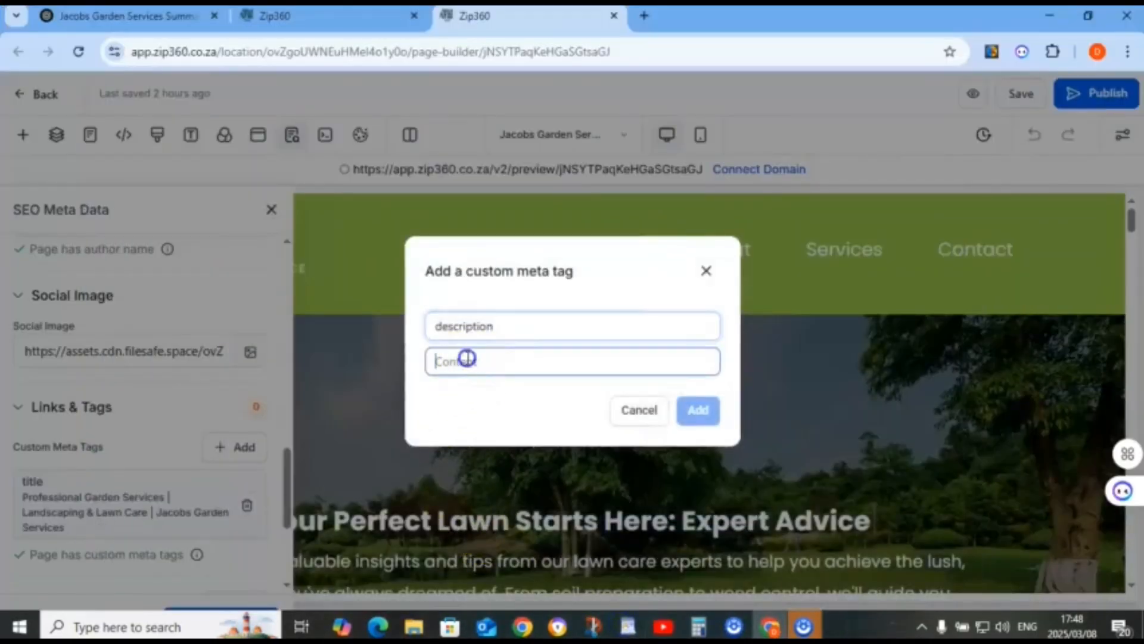
right_click(467, 360)
click(520, 382)
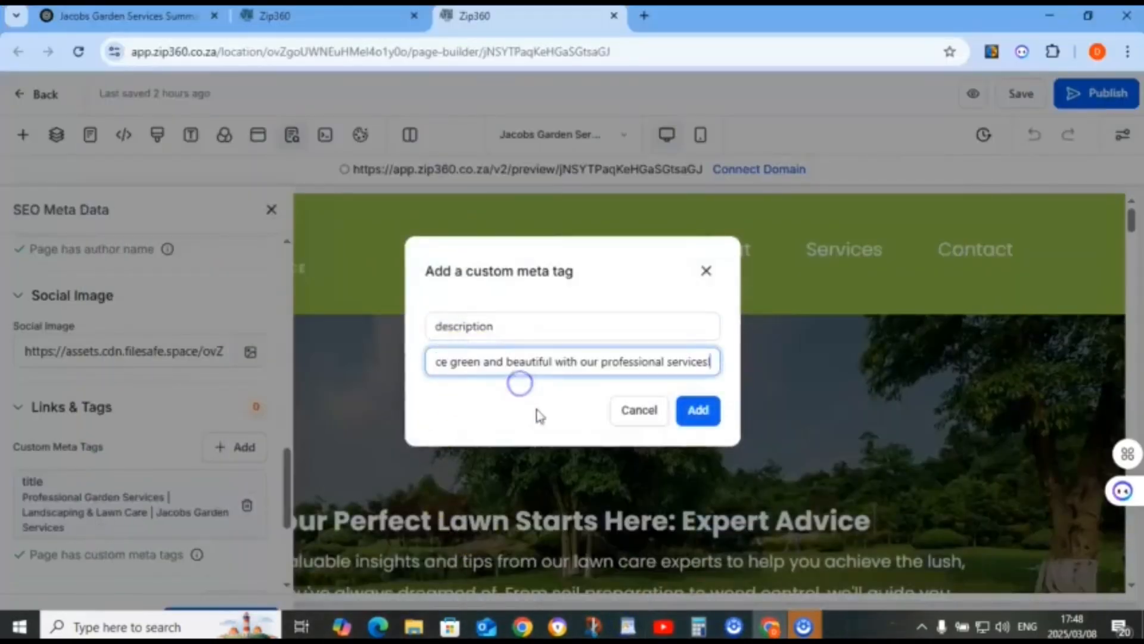
click(694, 411)
Copy the meta name "keywords" from the WordPad document and use it to name a new custom meta tag in Zip360
click(628, 626)
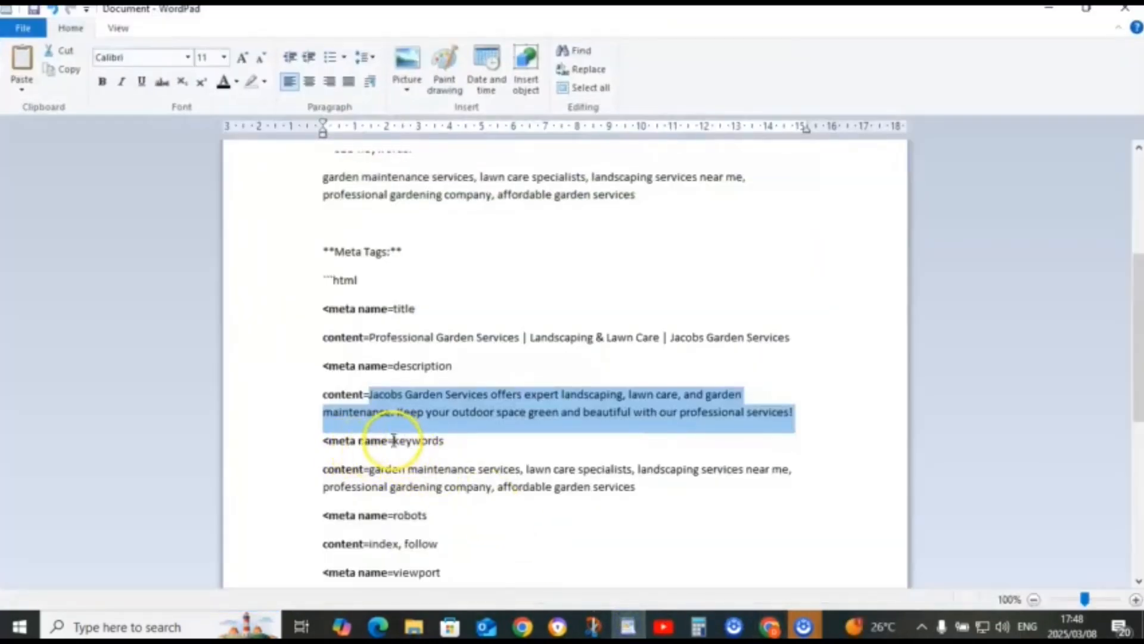
click(394, 441)
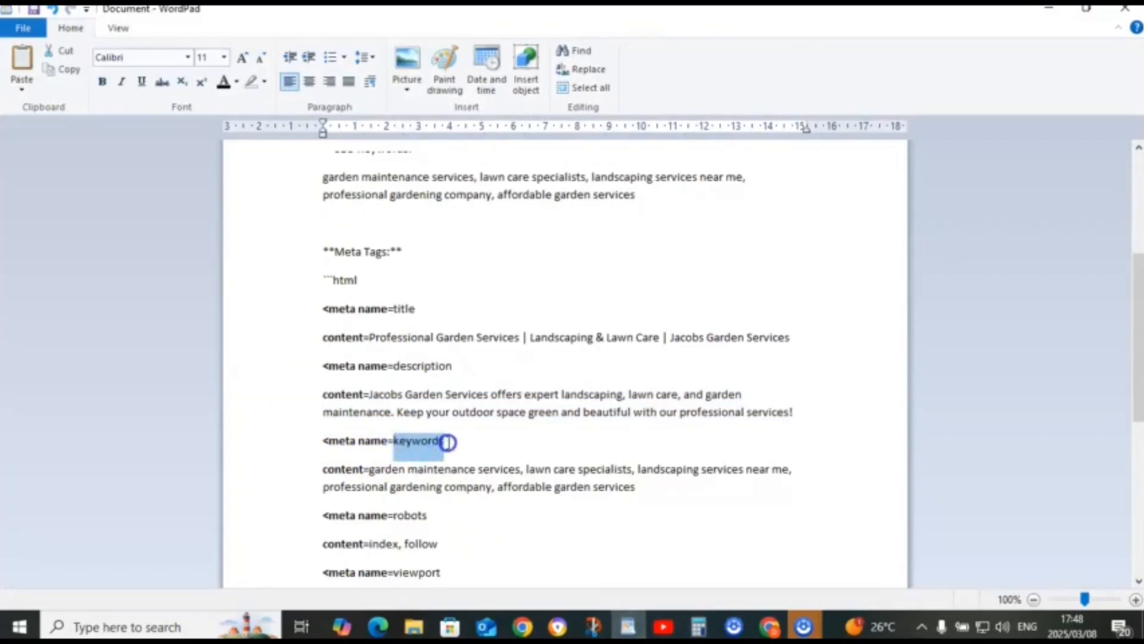
right_click(419, 444)
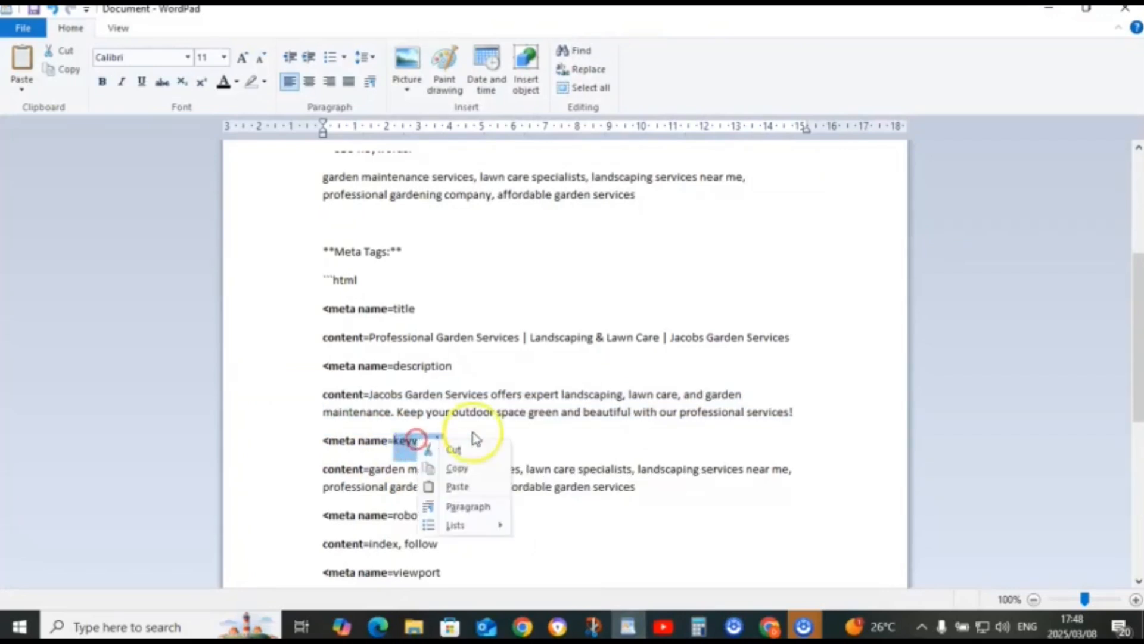
click(459, 469)
click(769, 626)
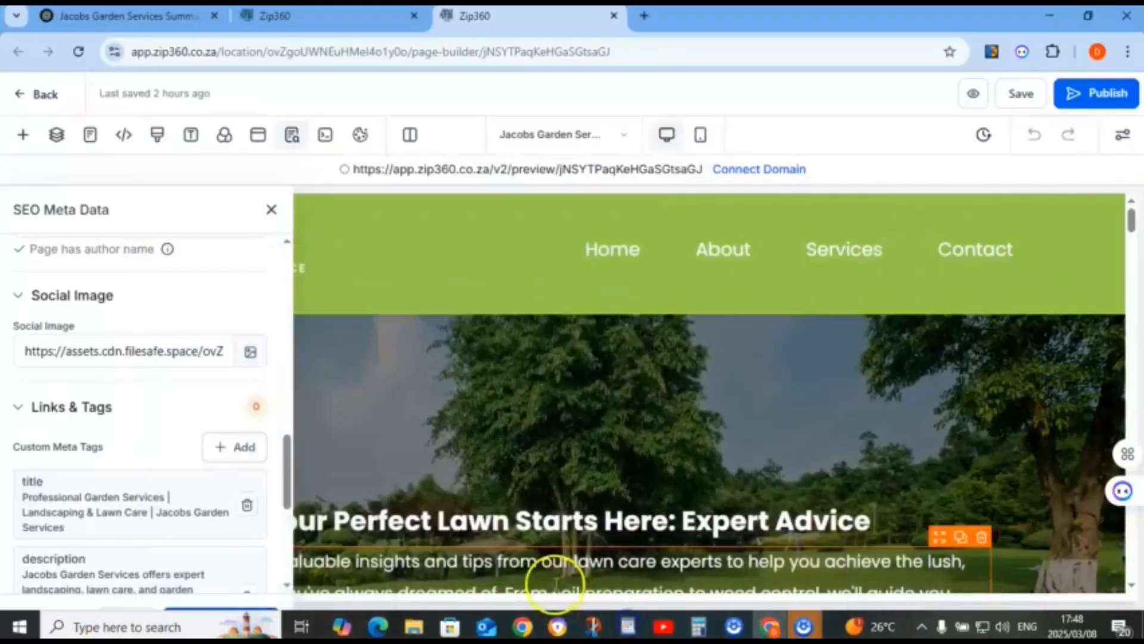
click(225, 446)
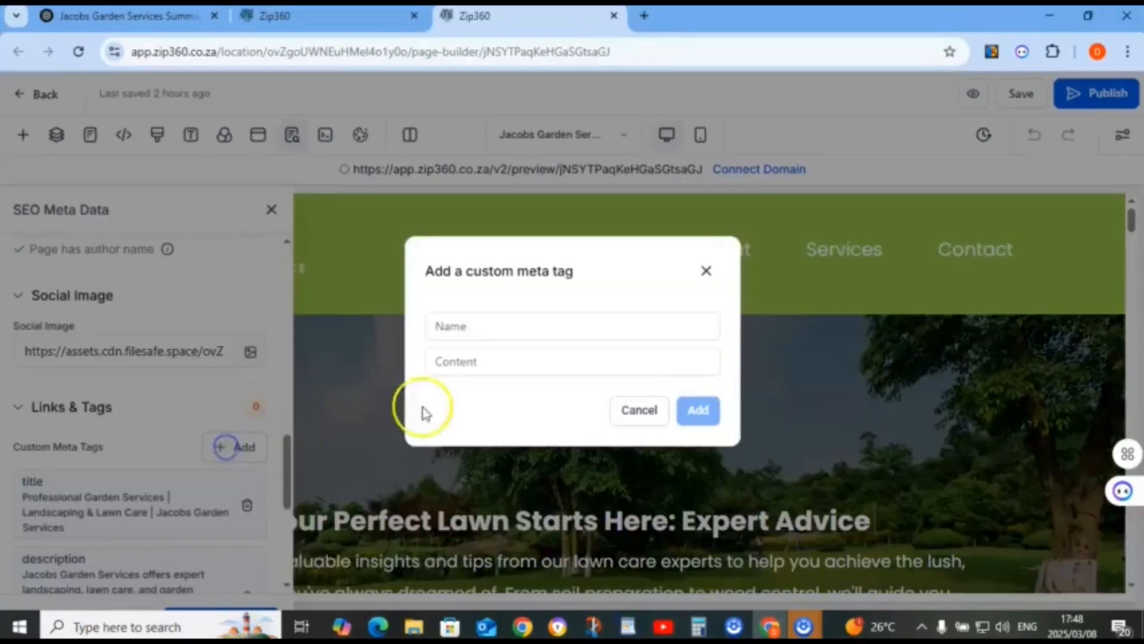
click(475, 323)
right_click(475, 322)
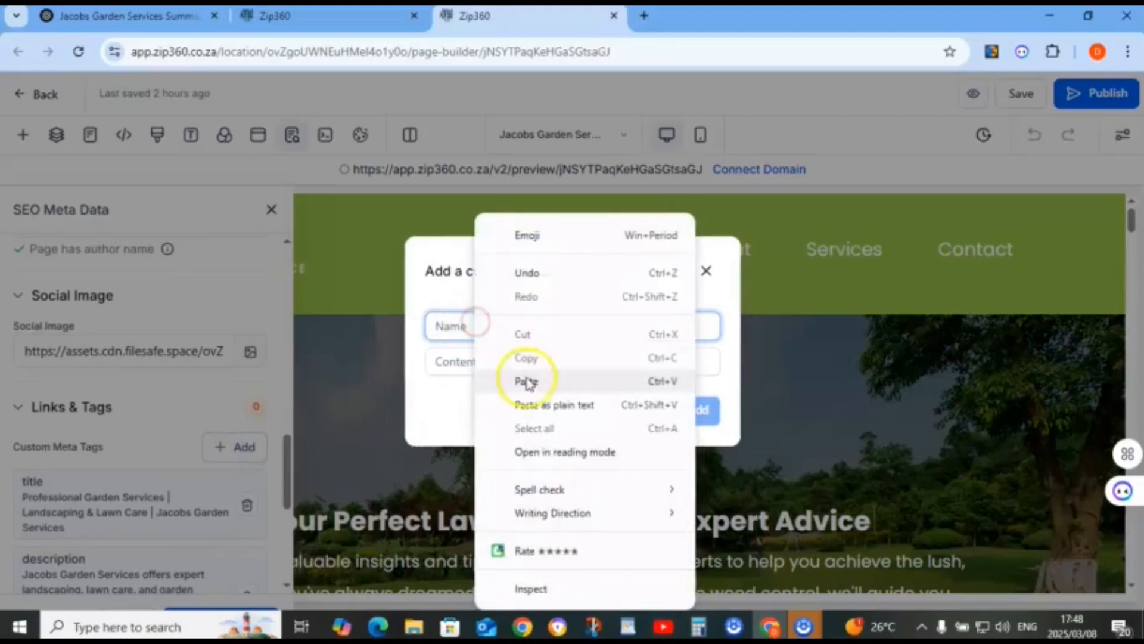
click(527, 379)
Copy the keywords content, "garden maintenance services" through "affordable garden services", from WordPad into the keywords tag in Zip360 and add the tag
click(628, 626)
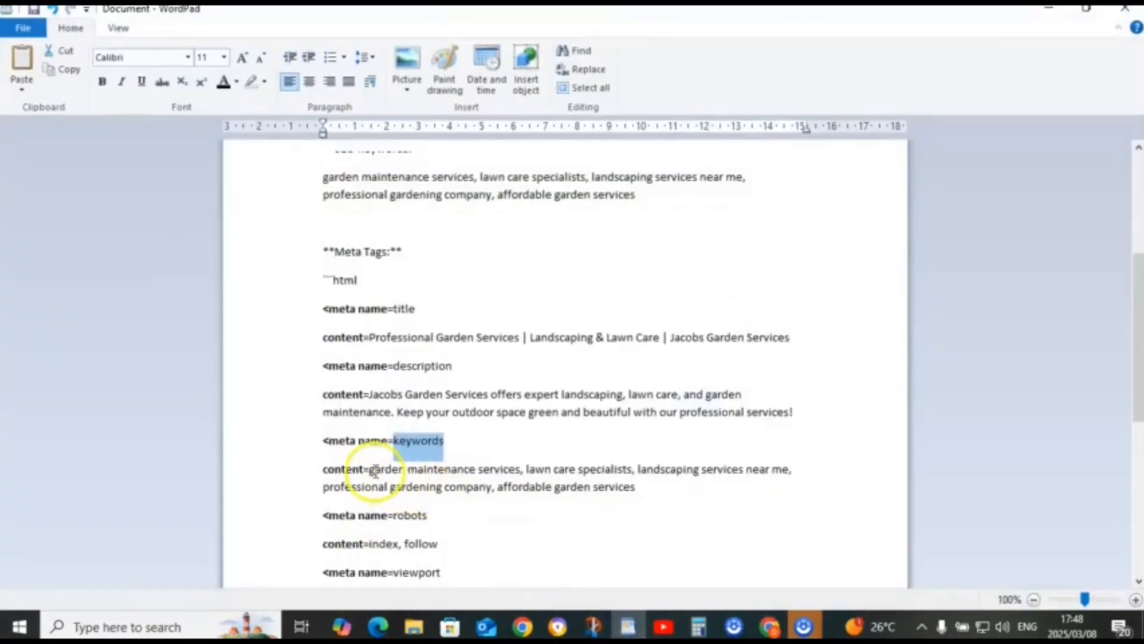
drag(370, 471, 634, 487)
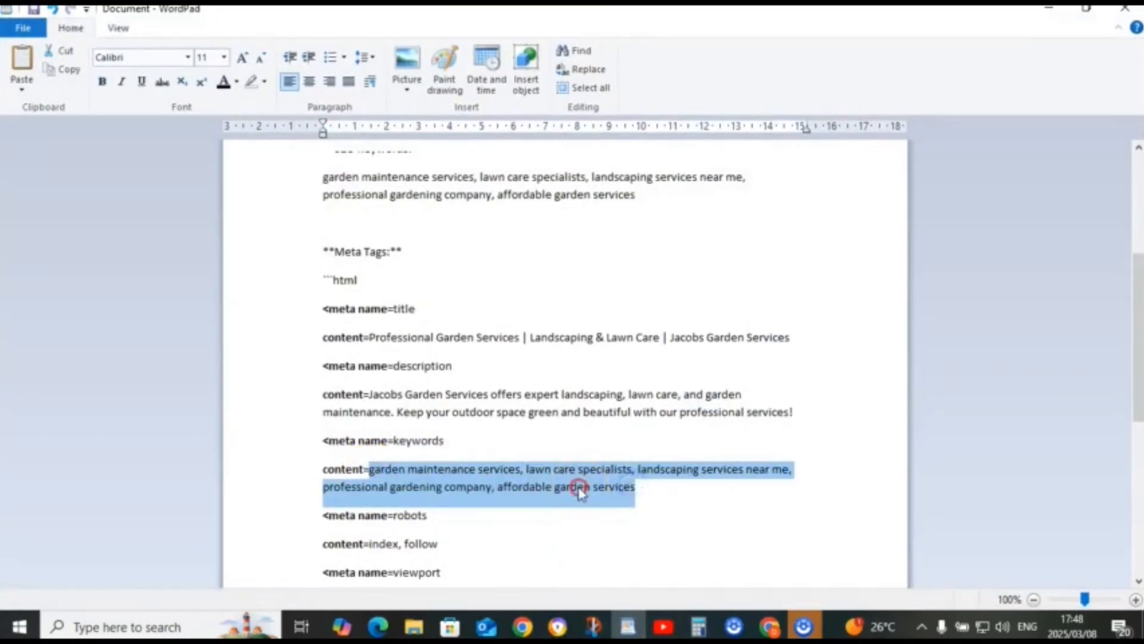
right_click(582, 488)
click(619, 515)
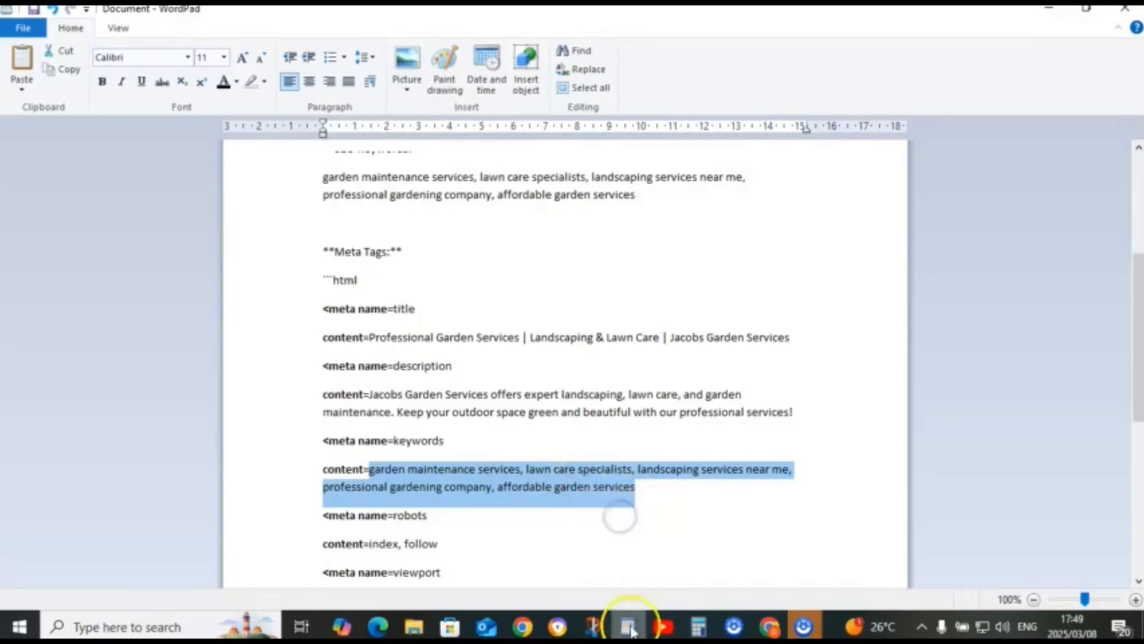
click(627, 624)
text(keywords)
click(466, 357)
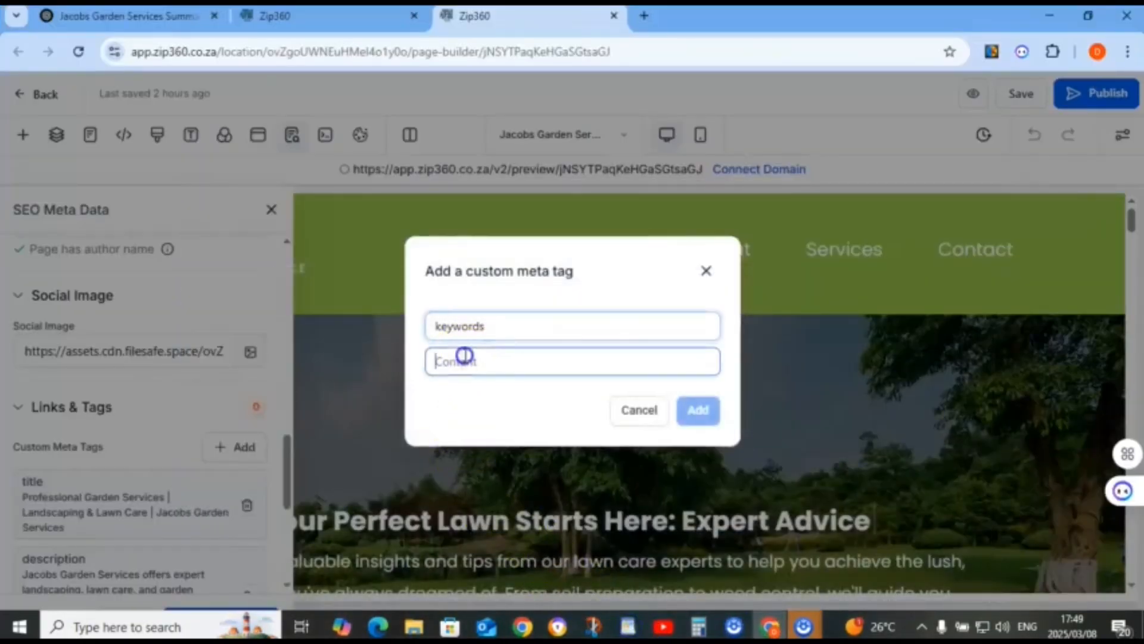
right_click(465, 357)
click(515, 382)
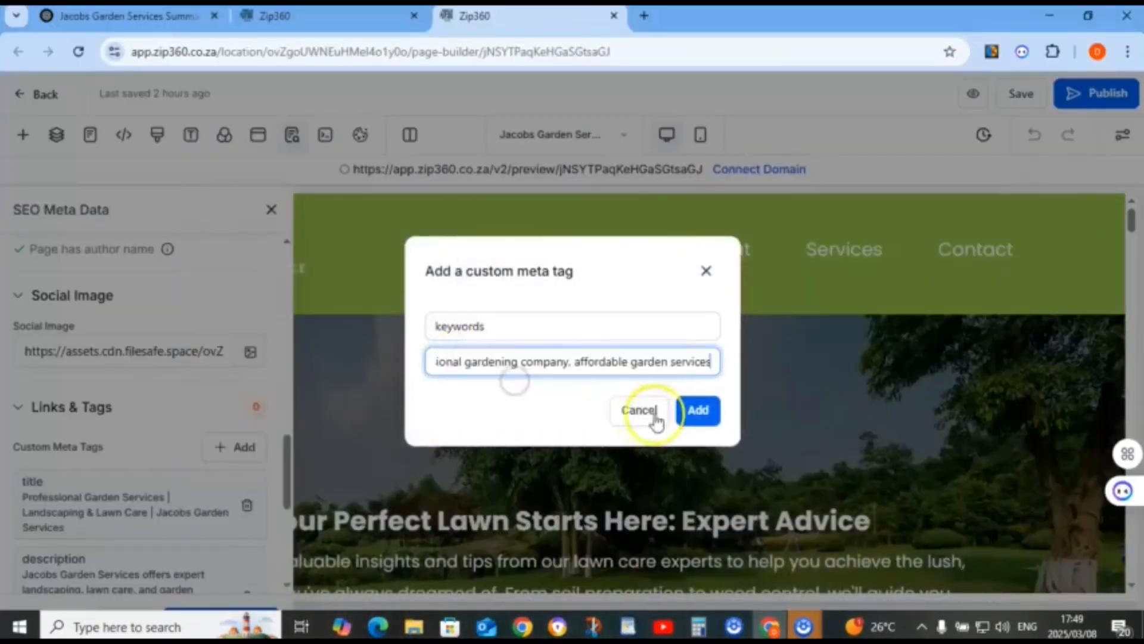
click(695, 409)
Start another custom meta tag in Zip360 and name it "robots", copied from the WordPad document
click(250, 447)
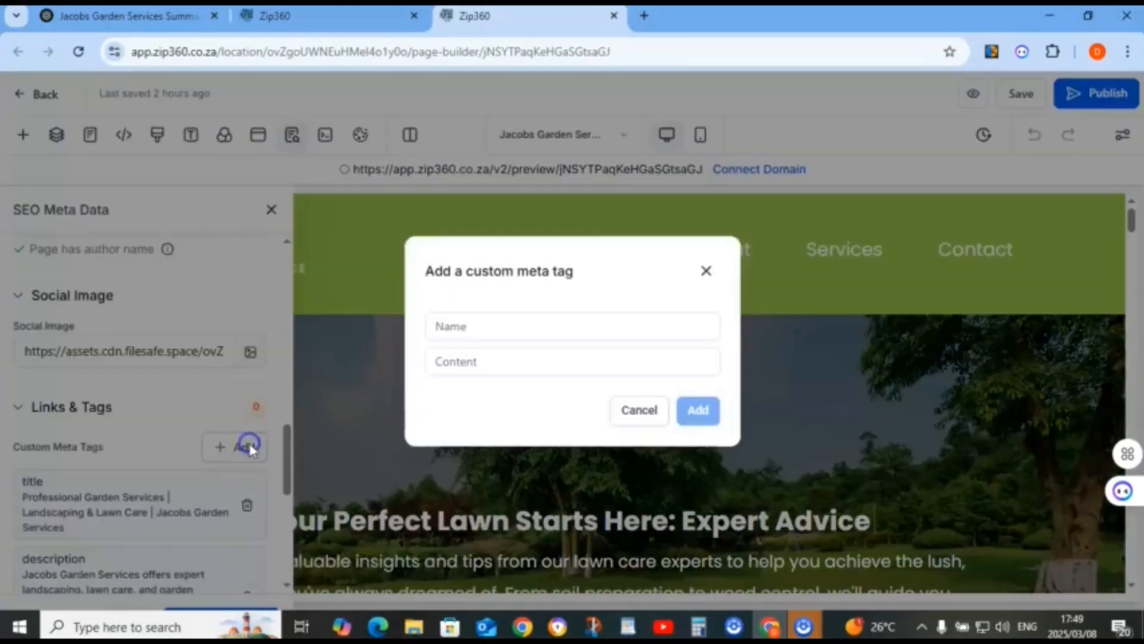
click(625, 625)
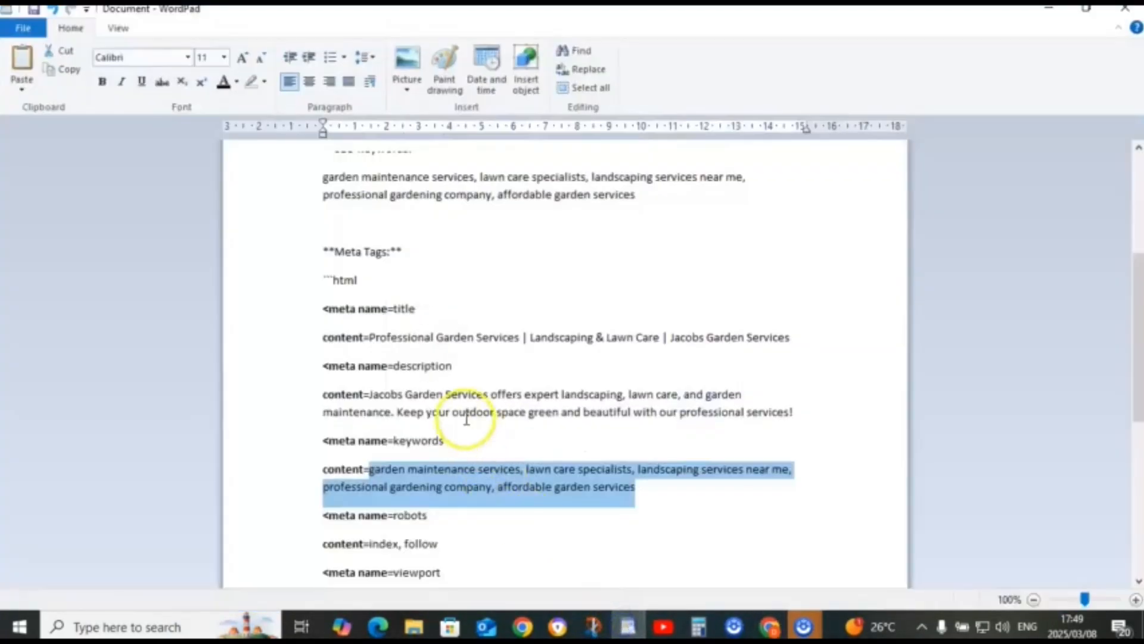
scroll(467, 423, down, 5)
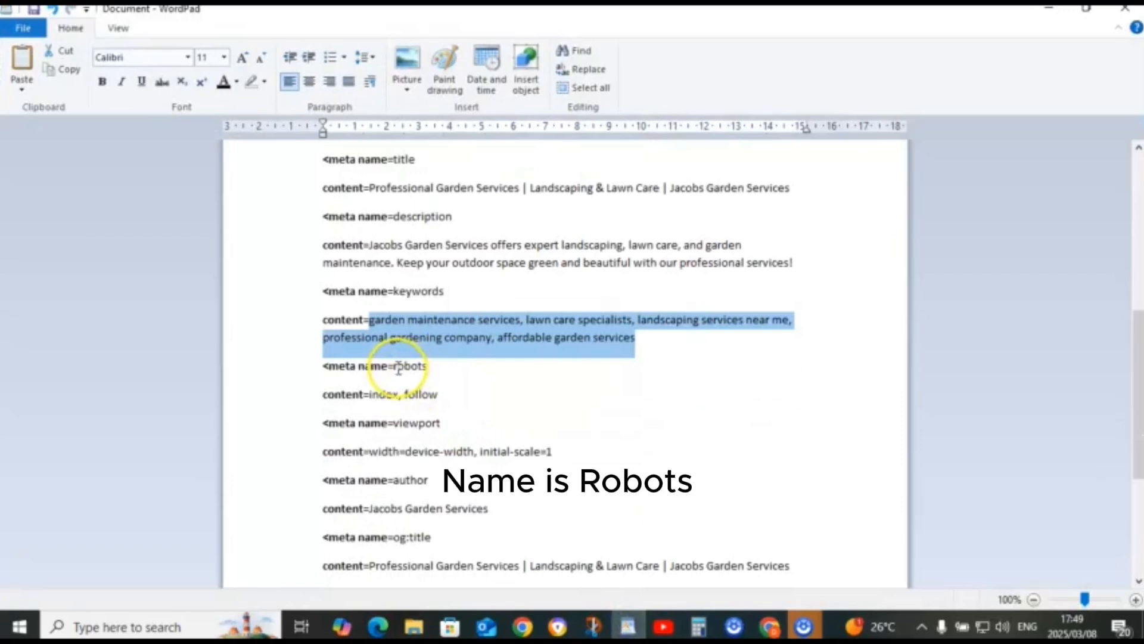
drag(394, 366, 408, 368)
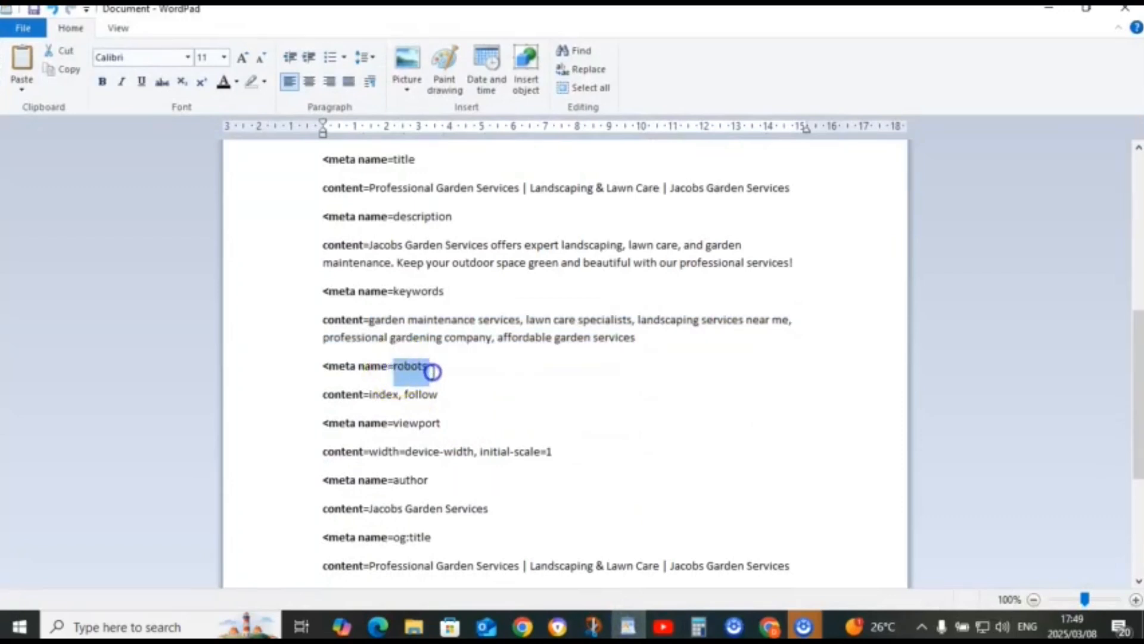
right_click(420, 372)
click(469, 400)
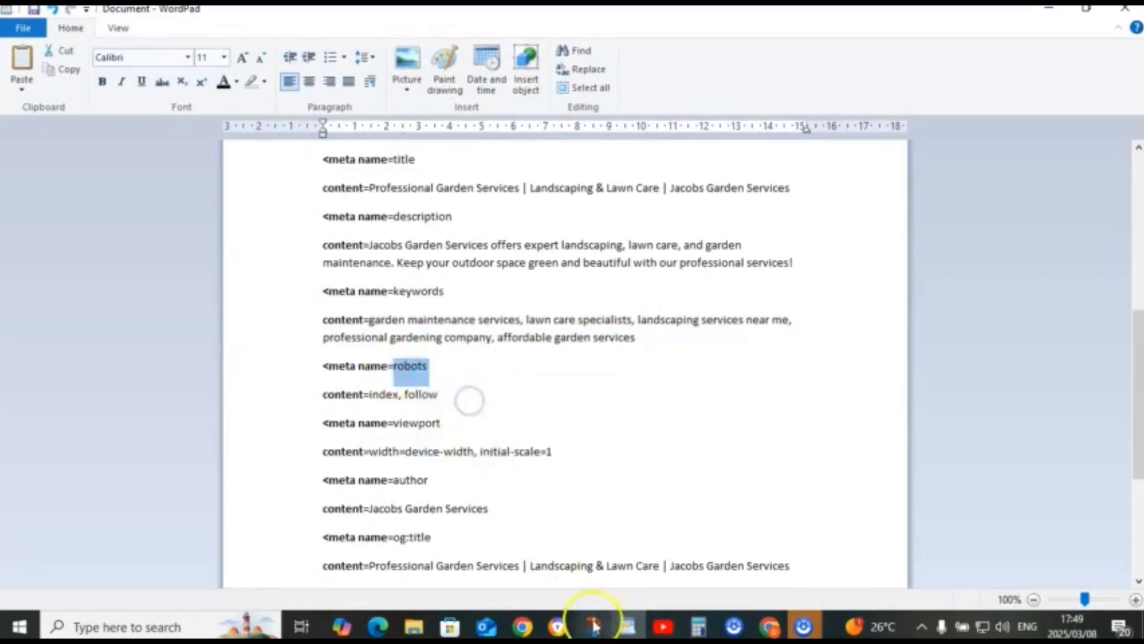
click(769, 625)
click(472, 325)
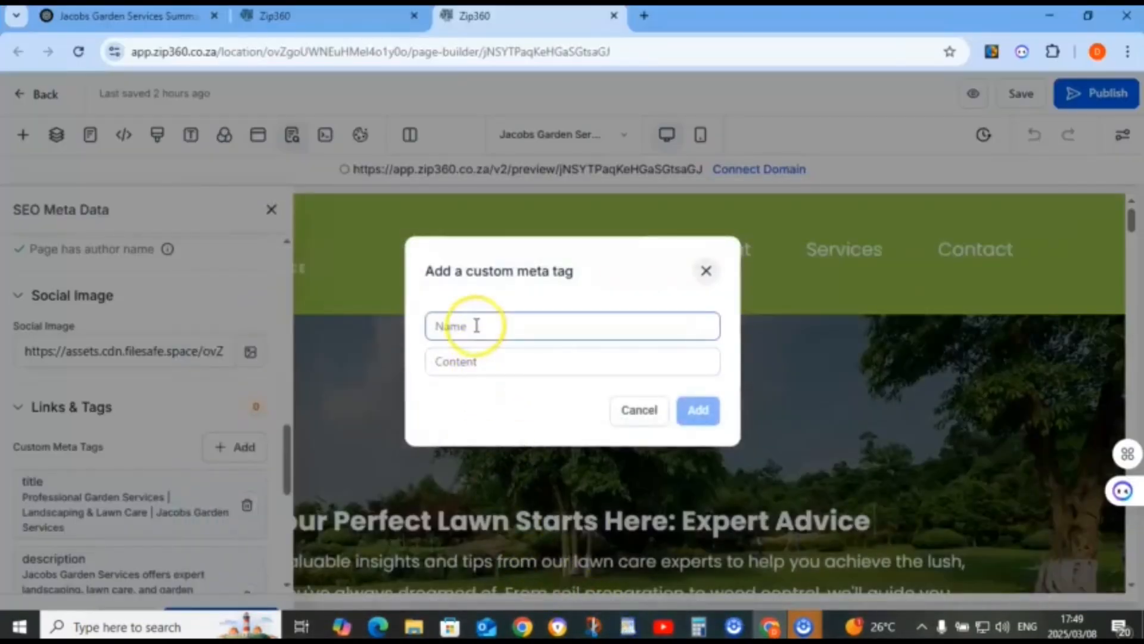
right_click(472, 325)
click(530, 383)
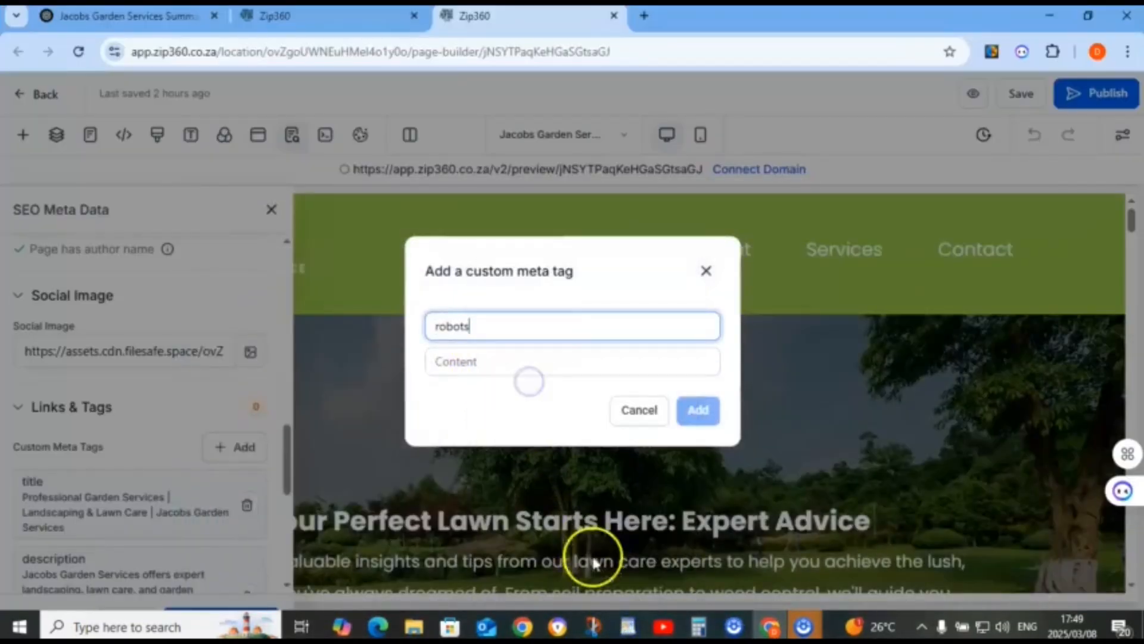
Set the robots tag's content to "index, follow", copied from the WordPad document, and add the tag in Zip360
click(628, 624)
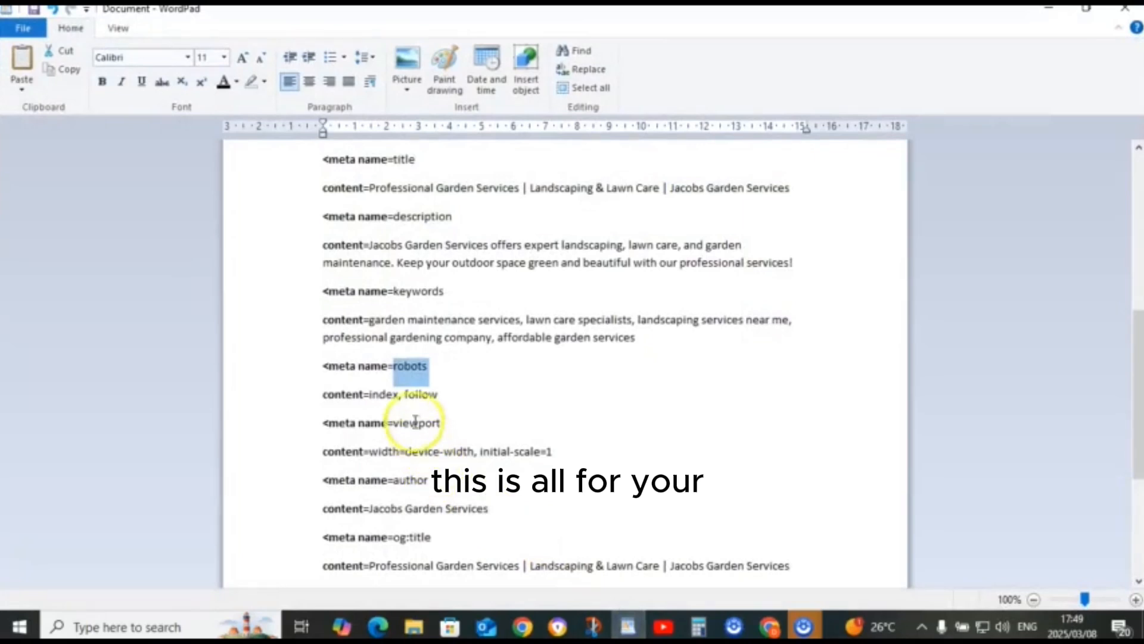
click(372, 394)
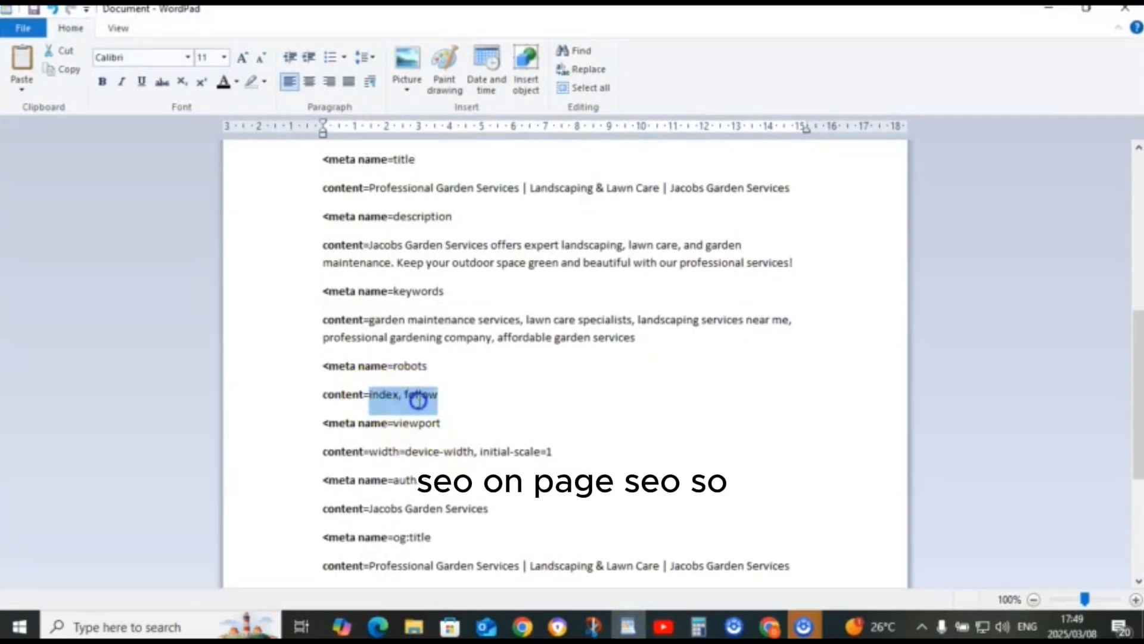
right_click(431, 402)
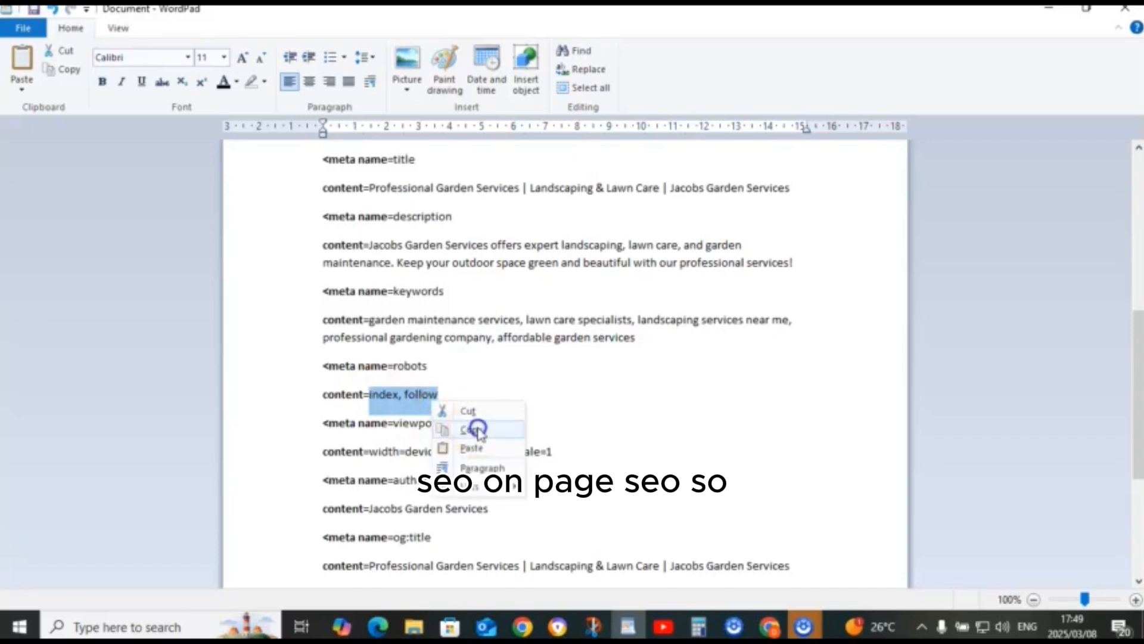
click(479, 429)
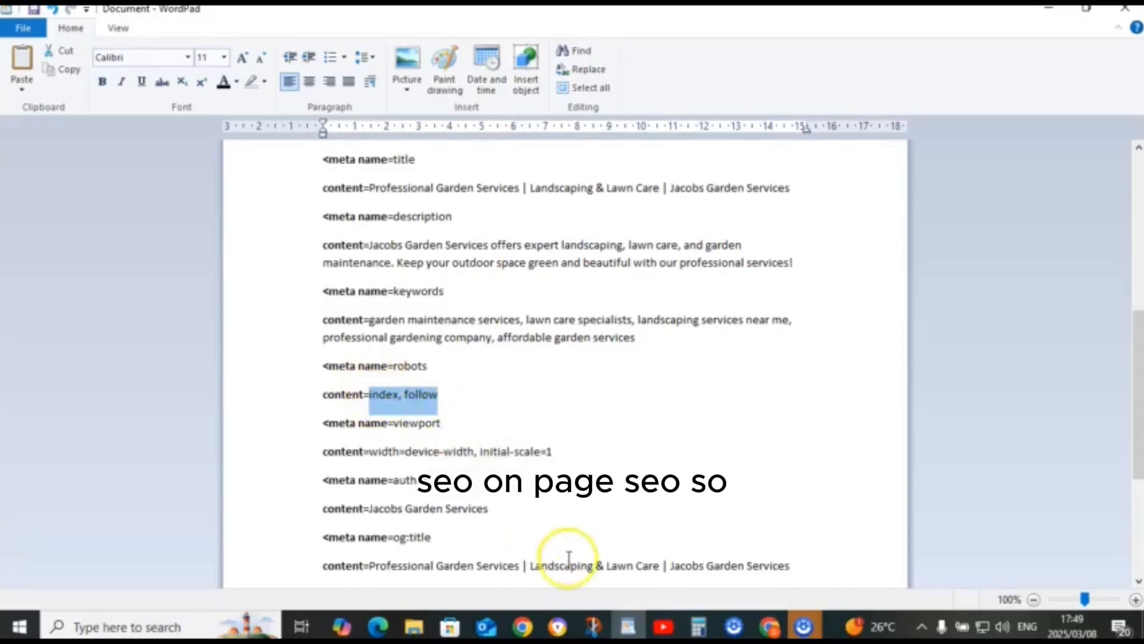
click(628, 625)
click(469, 365)
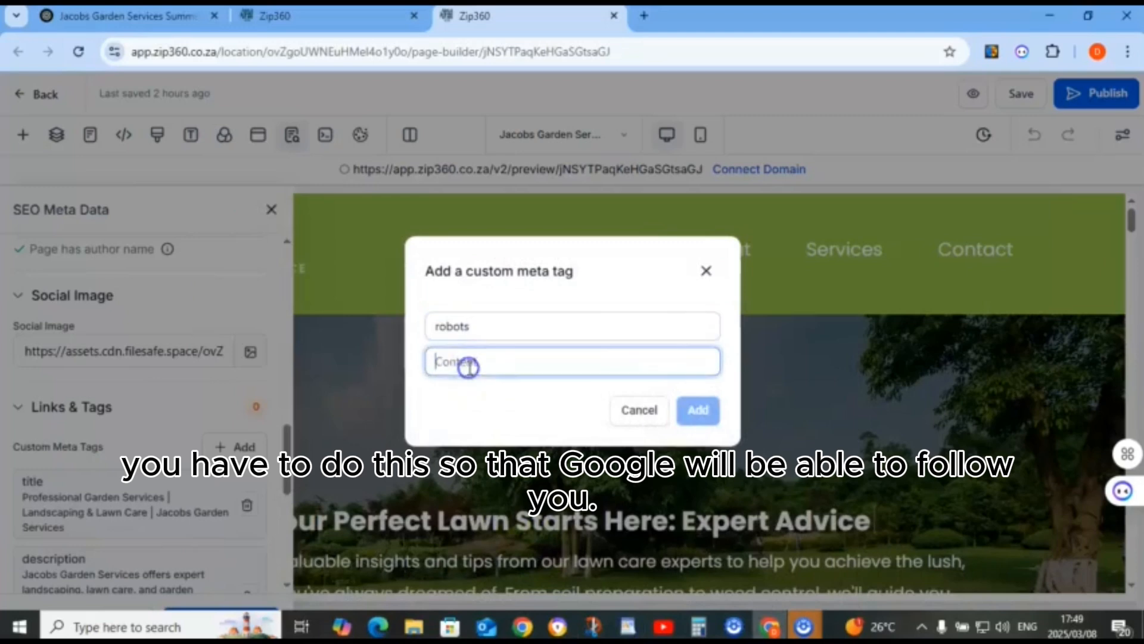
right_click(469, 365)
click(518, 382)
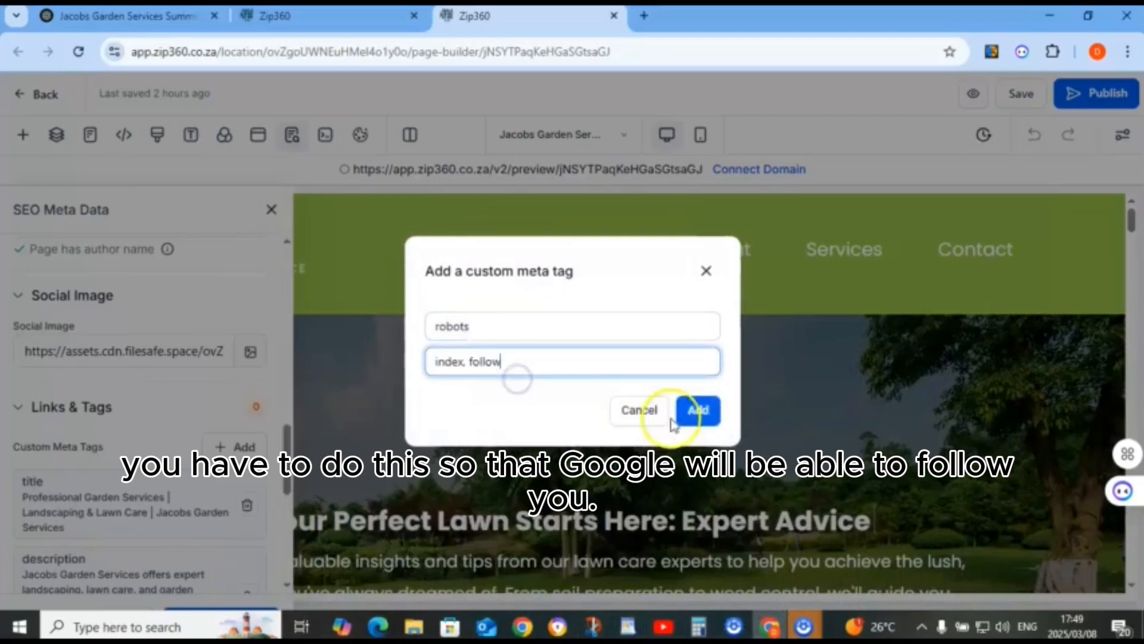
click(698, 411)
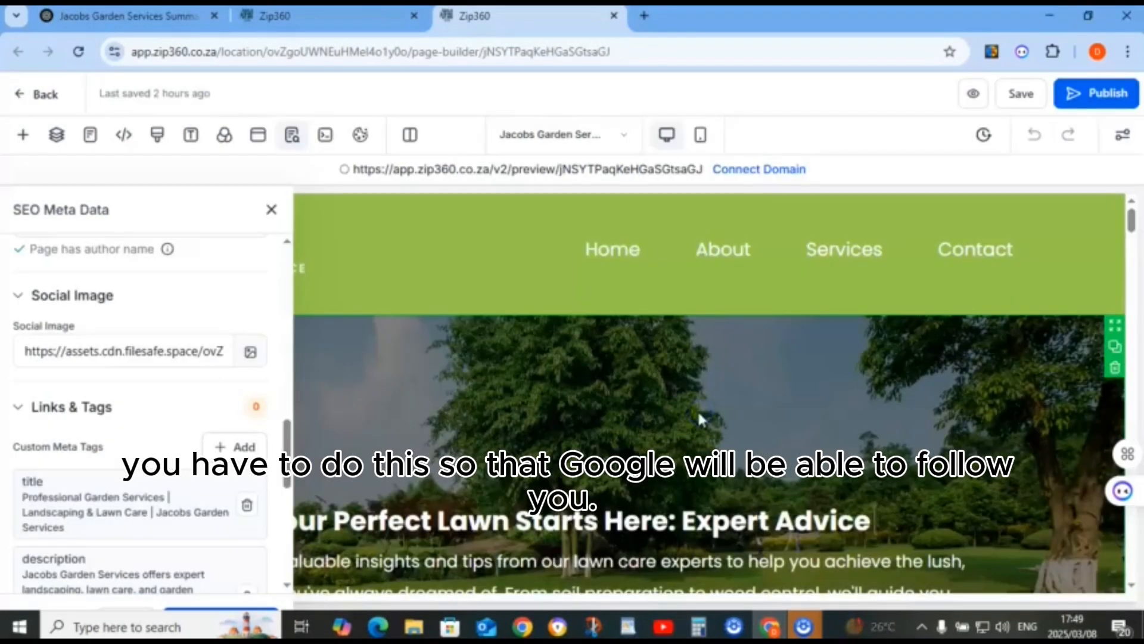
Start another custom meta tag in Zip360 and name it "viewport", copied from the WordPad document
click(232, 453)
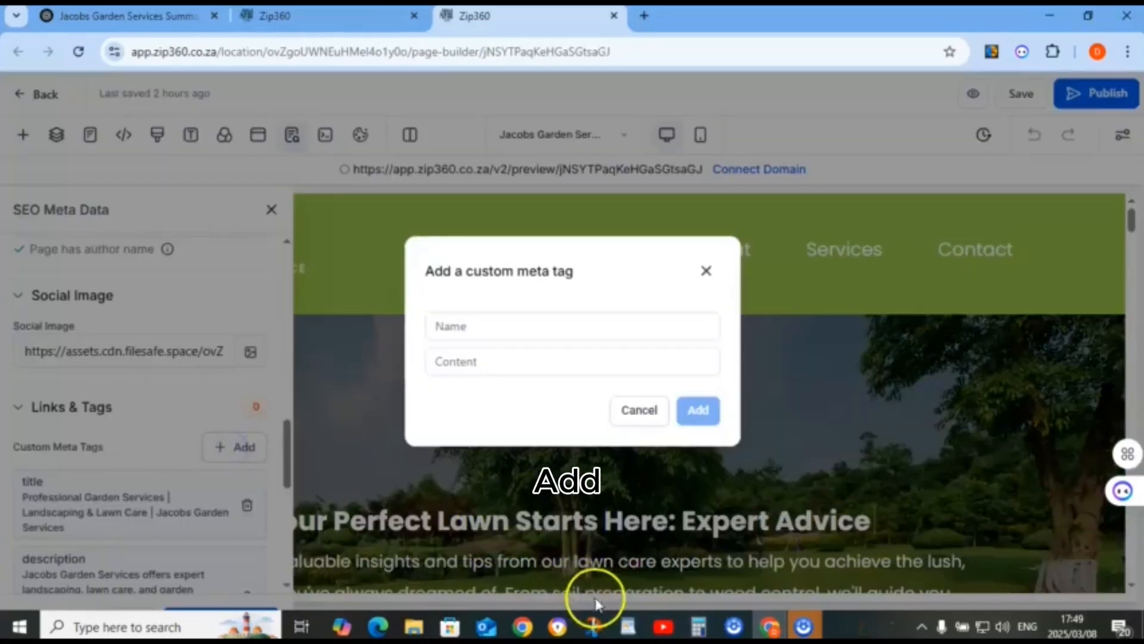
click(619, 617)
scroll(510, 441, down, 2)
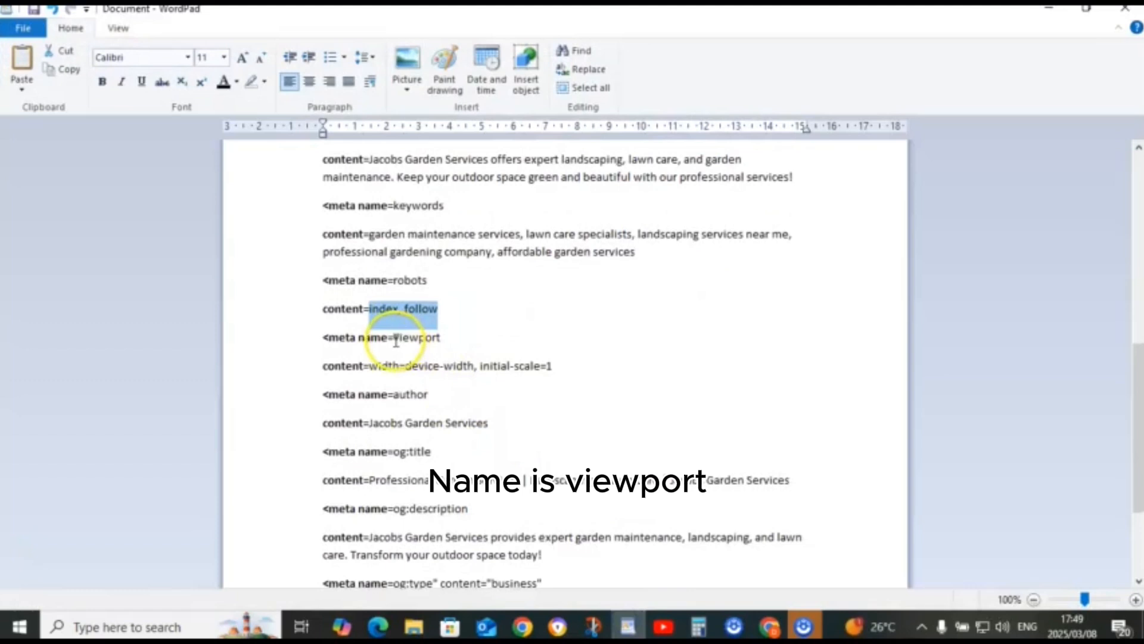
drag(396, 340, 451, 344)
right_click(430, 345)
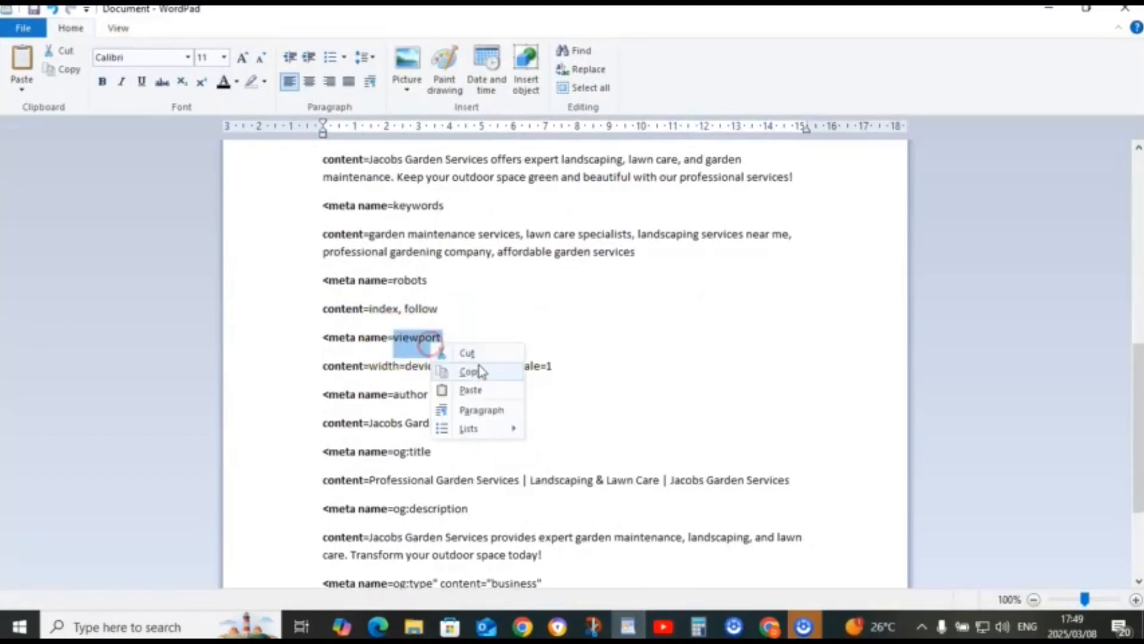
click(479, 372)
click(627, 626)
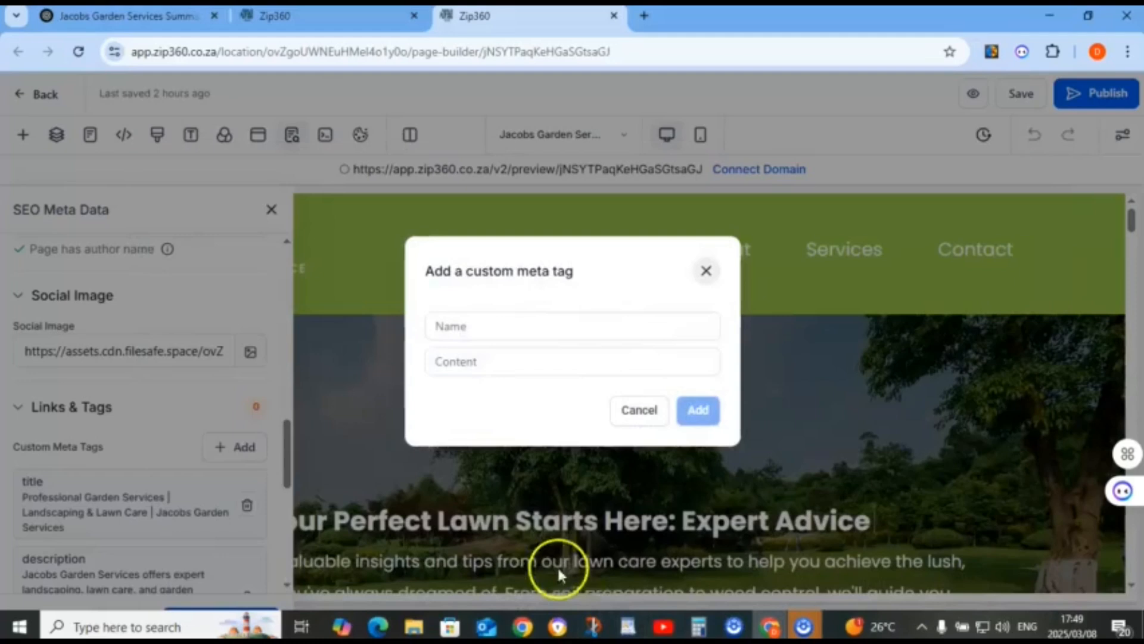
click(475, 327)
right_click(473, 327)
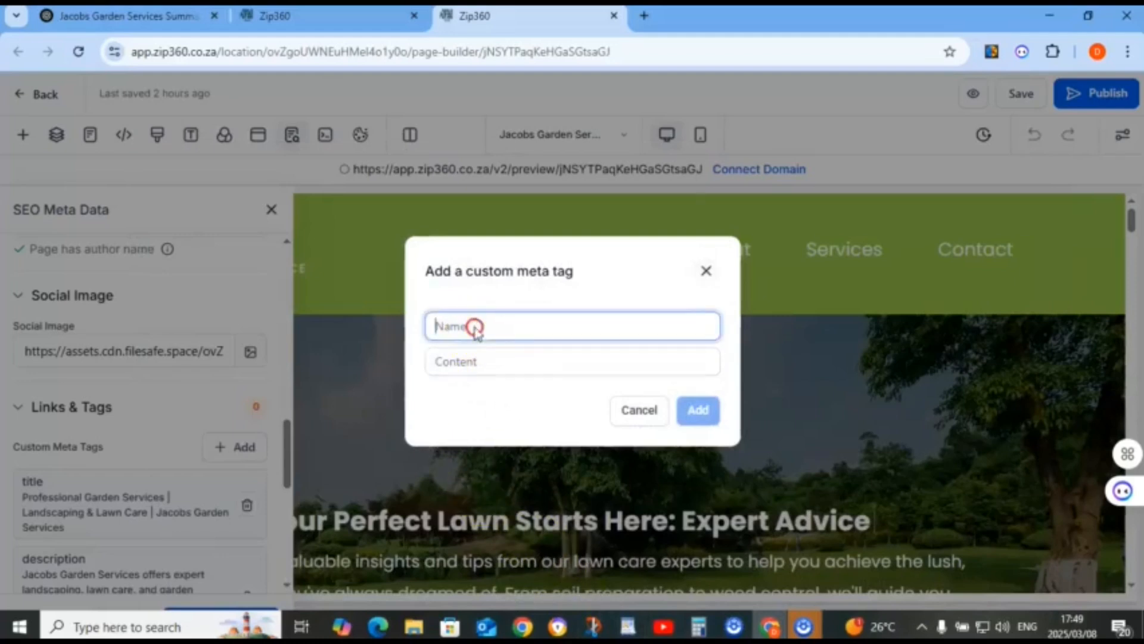
click(527, 381)
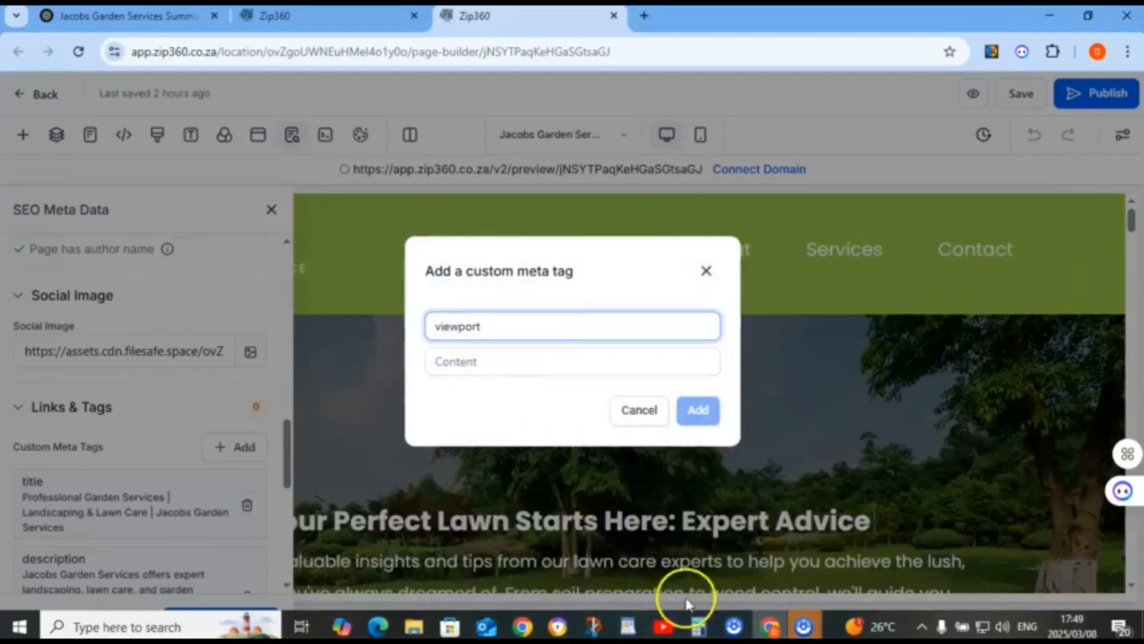
Set the viewport tag's content to "width=device-width, initial-scale=1", copied from the WordPad document, and add the tag in Zip360
click(623, 626)
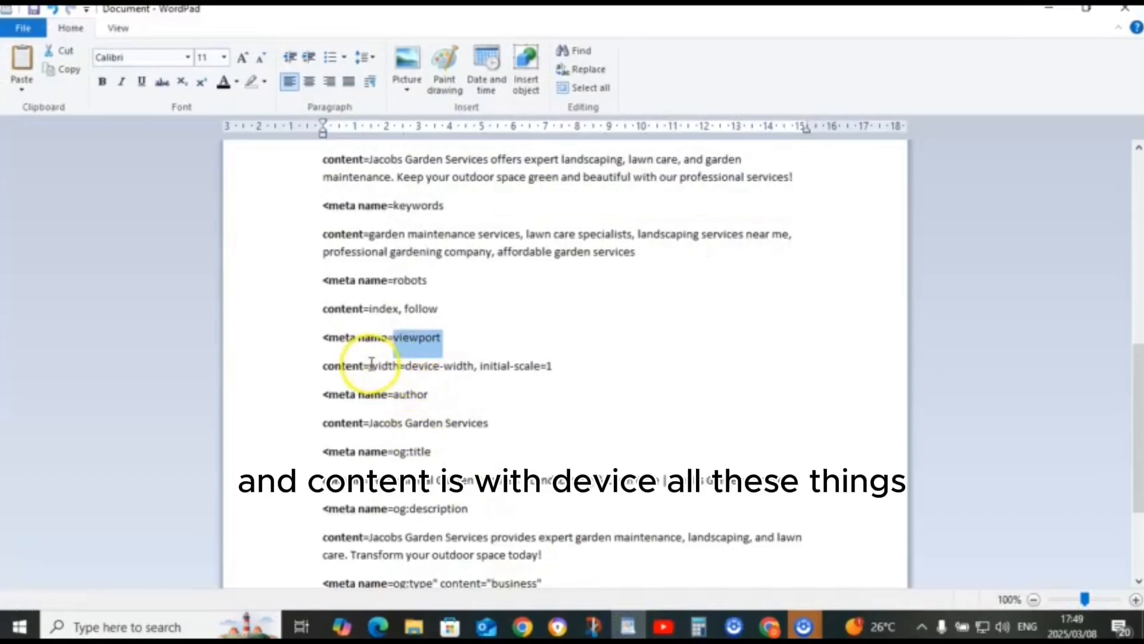
drag(371, 364, 487, 369)
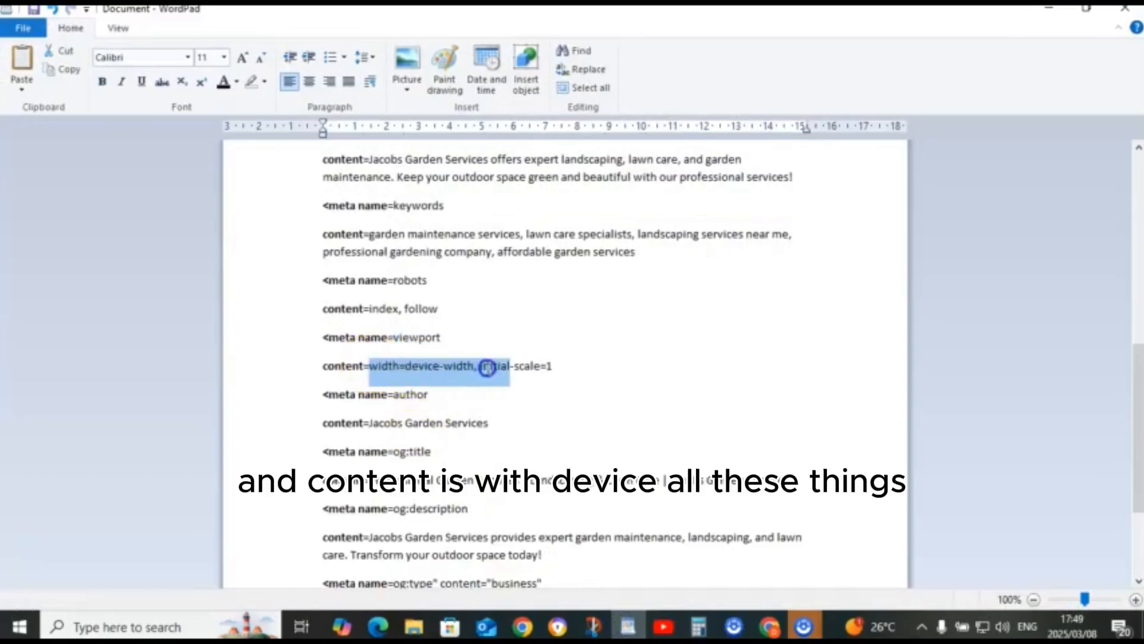
right_click(549, 374)
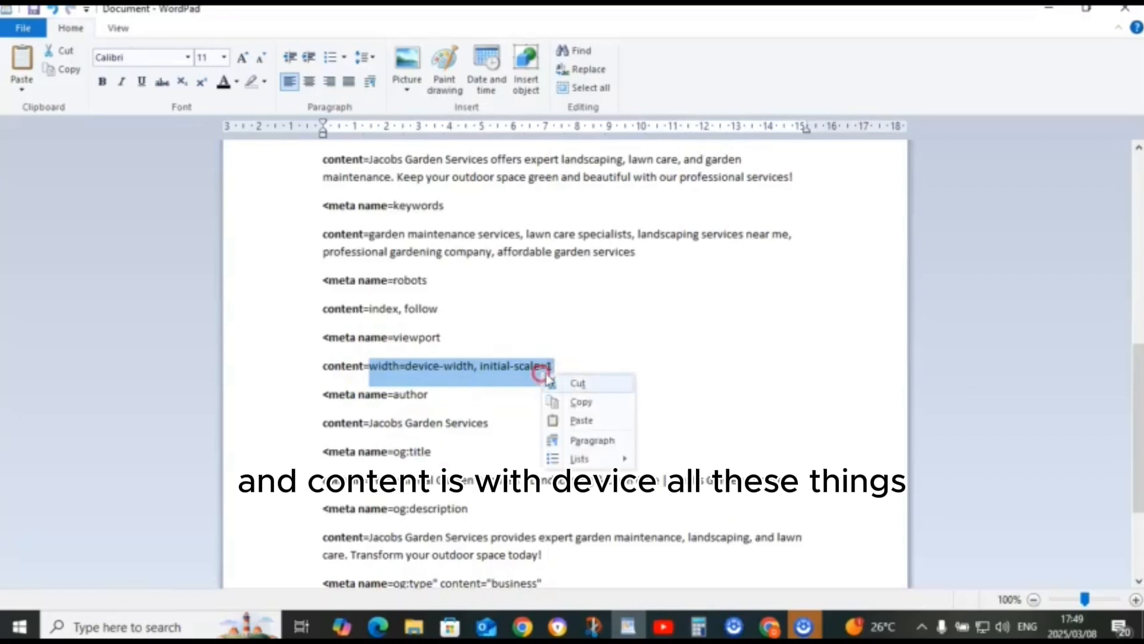
click(585, 403)
key(alt+Tab)
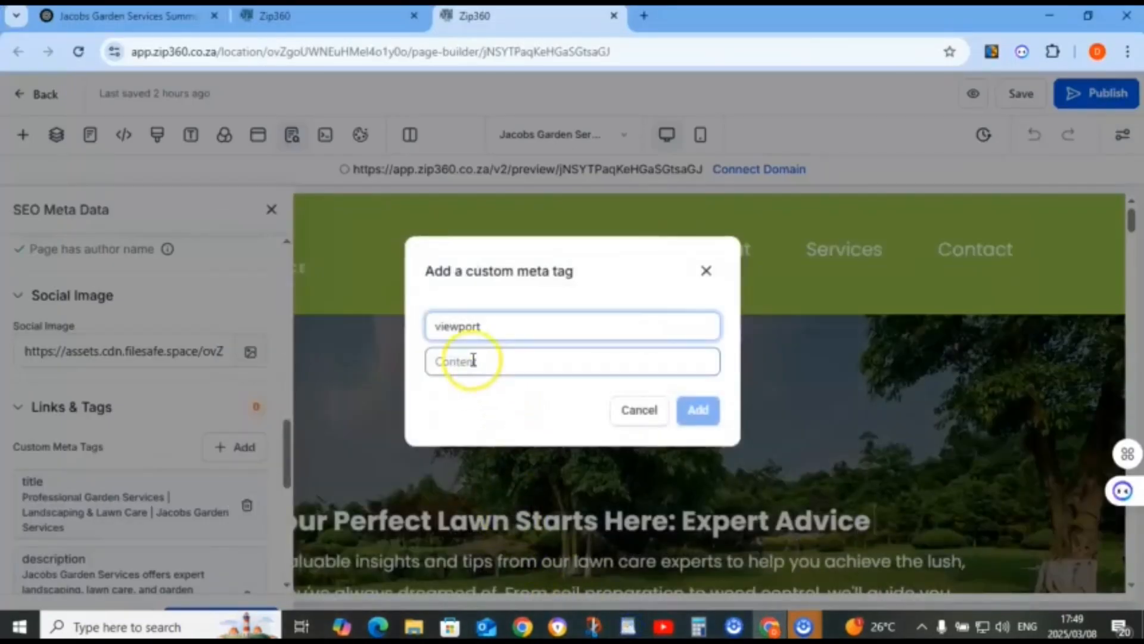
click(473, 360)
right_click(471, 360)
click(524, 381)
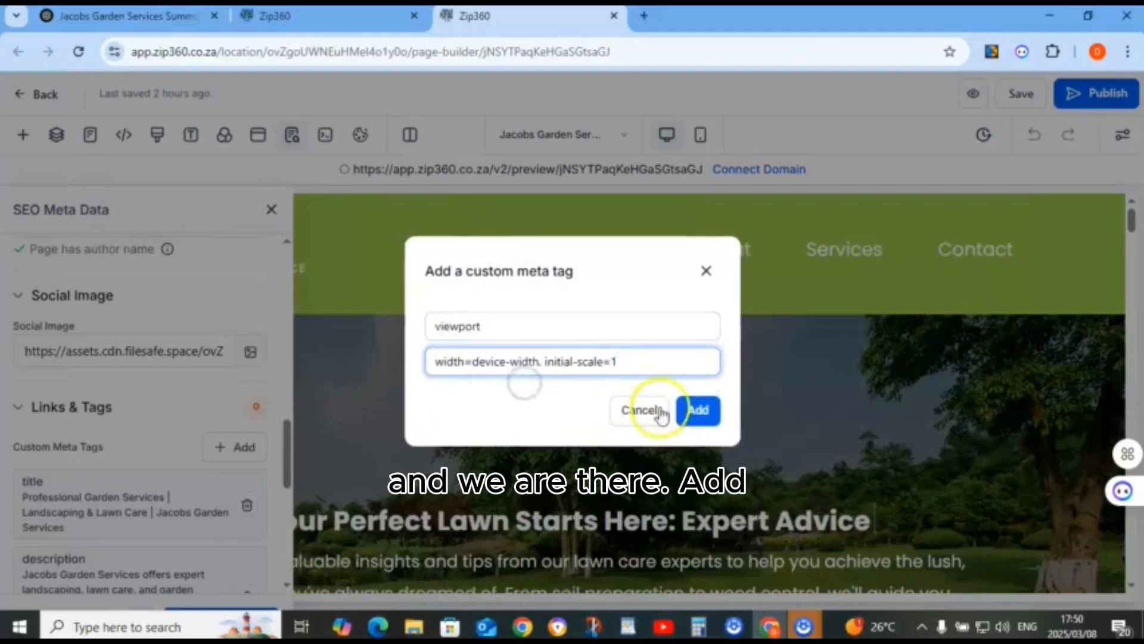
click(691, 411)
Start another custom meta tag in Zip360 and name it "author", copied from the WordPad document
click(242, 445)
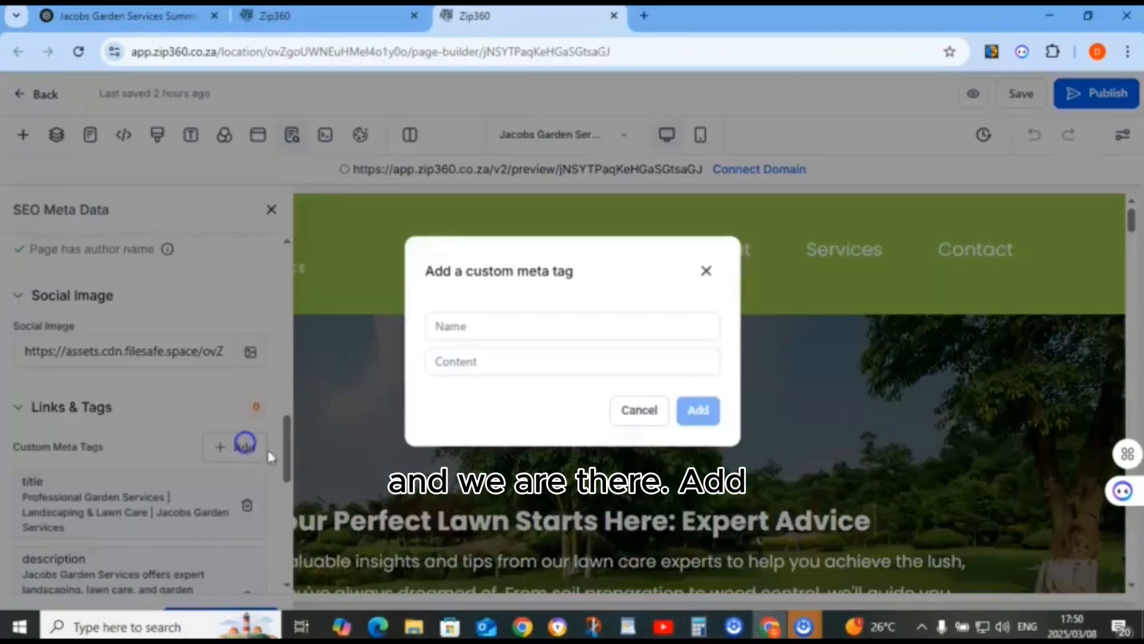
click(623, 625)
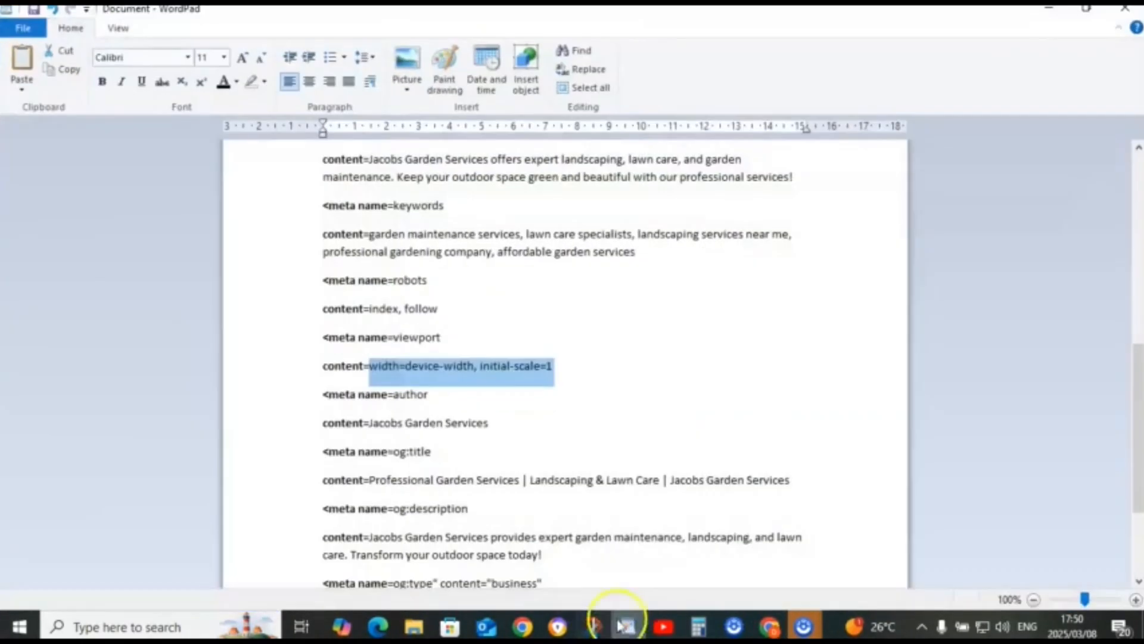
click(394, 397)
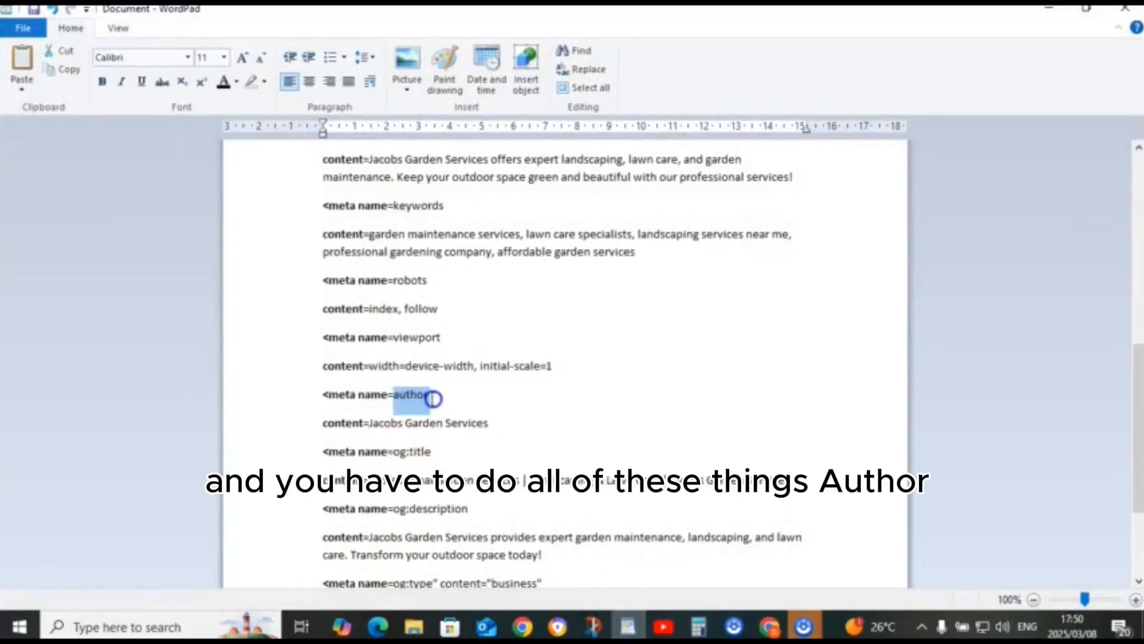
right_click(398, 398)
click(459, 429)
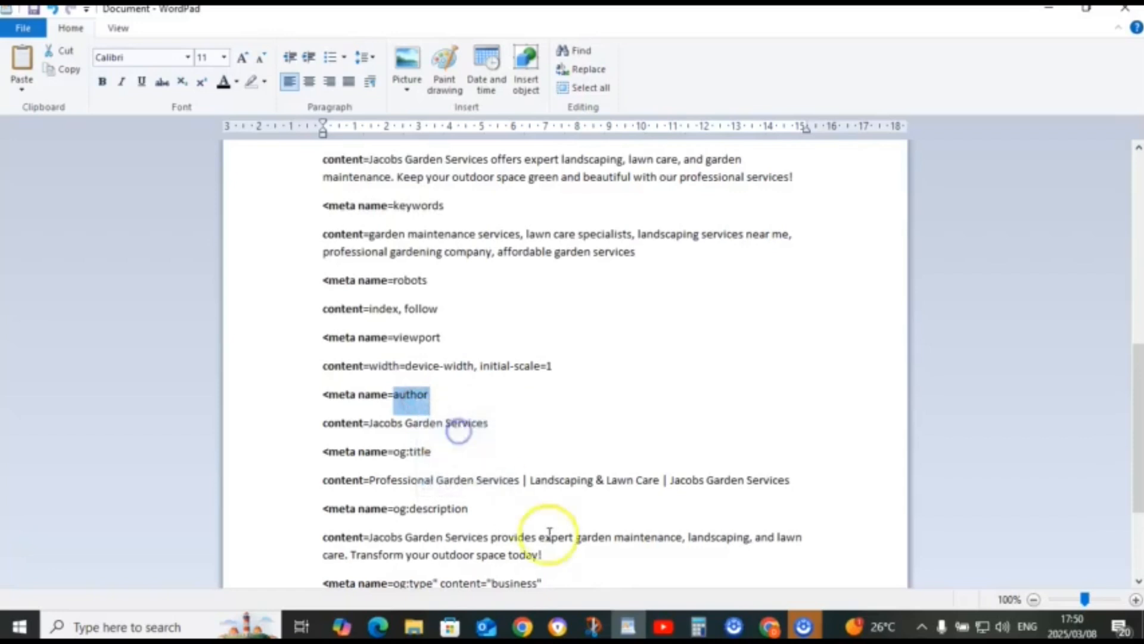
click(769, 626)
click(467, 331)
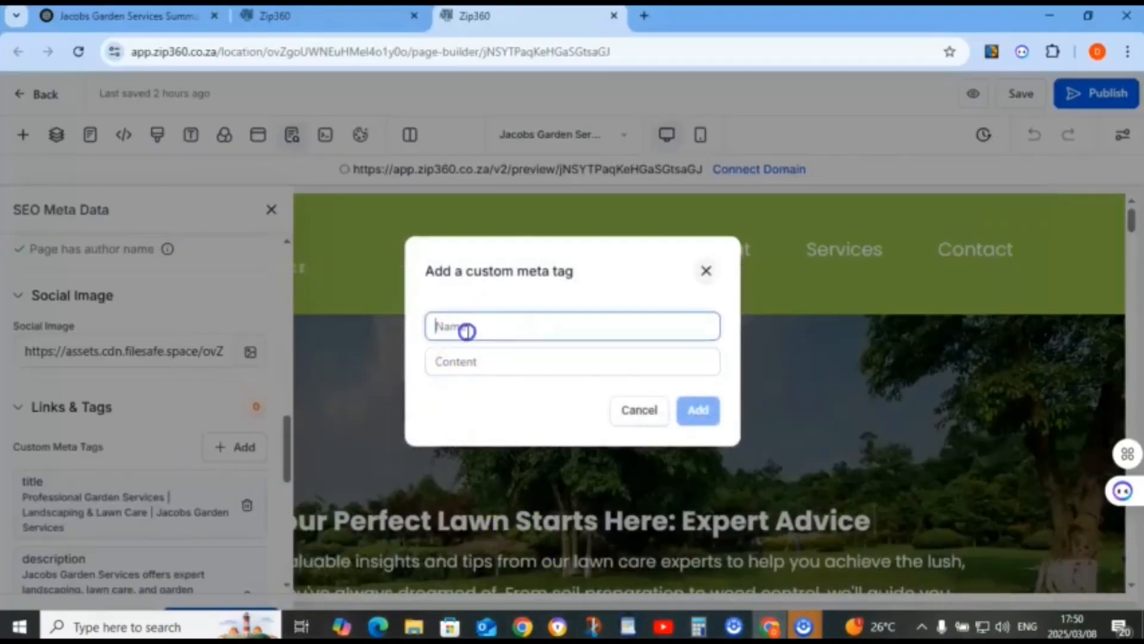
right_click(467, 331)
click(517, 379)
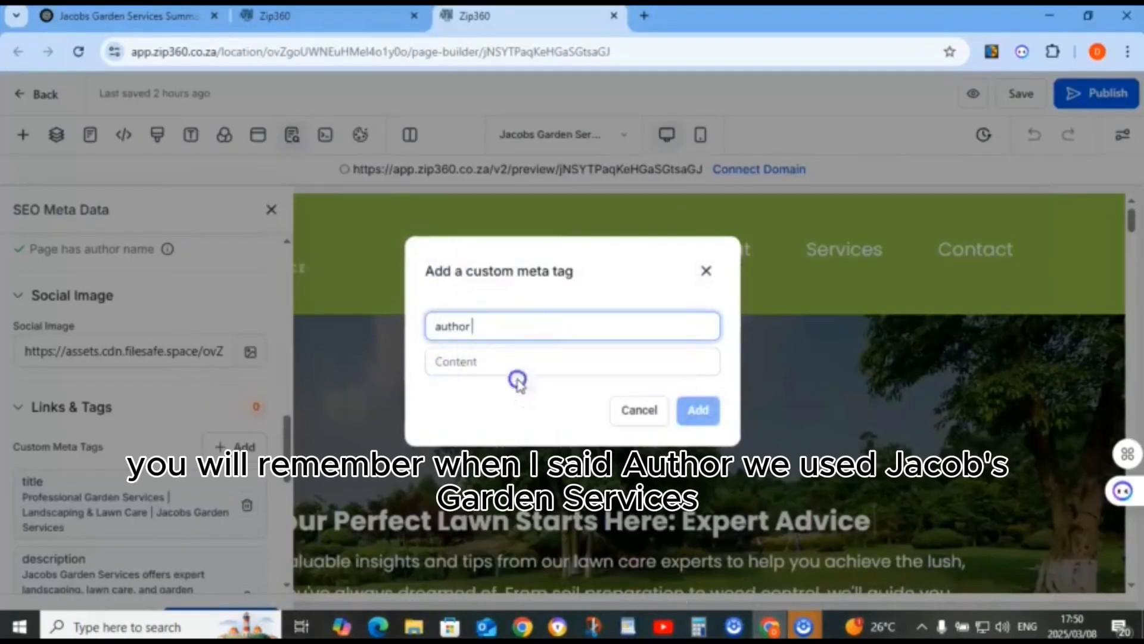
Set the author tag's content to "Jacobs Garden Services", copied from the WordPad document, and add the tag in Zip360
click(627, 626)
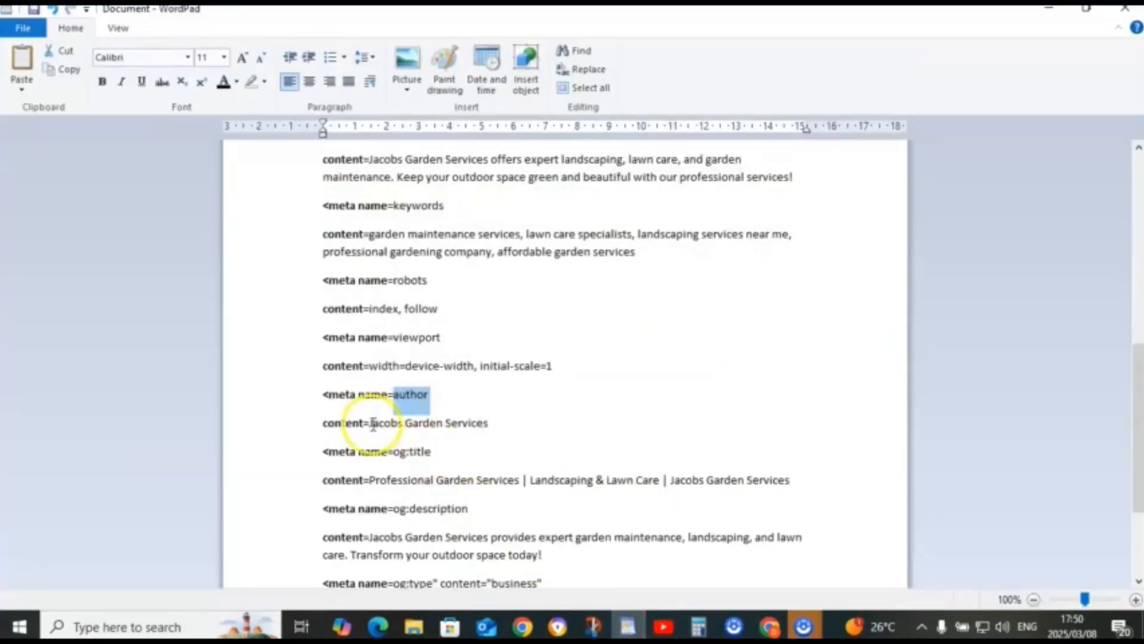
drag(368, 423, 495, 438)
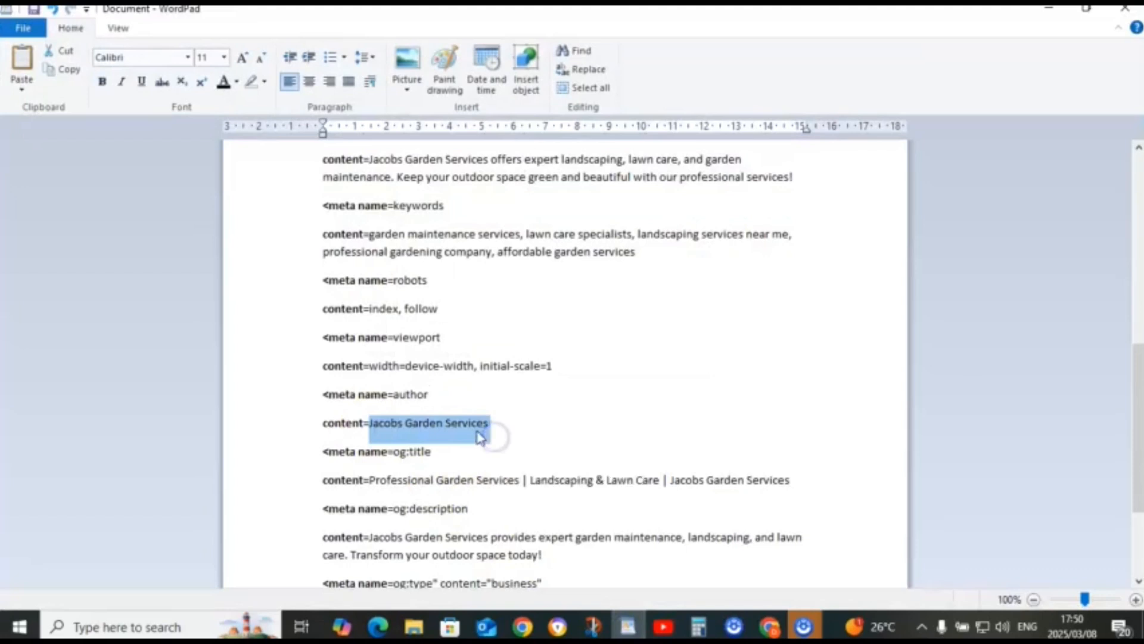
right_click(483, 433)
click(523, 457)
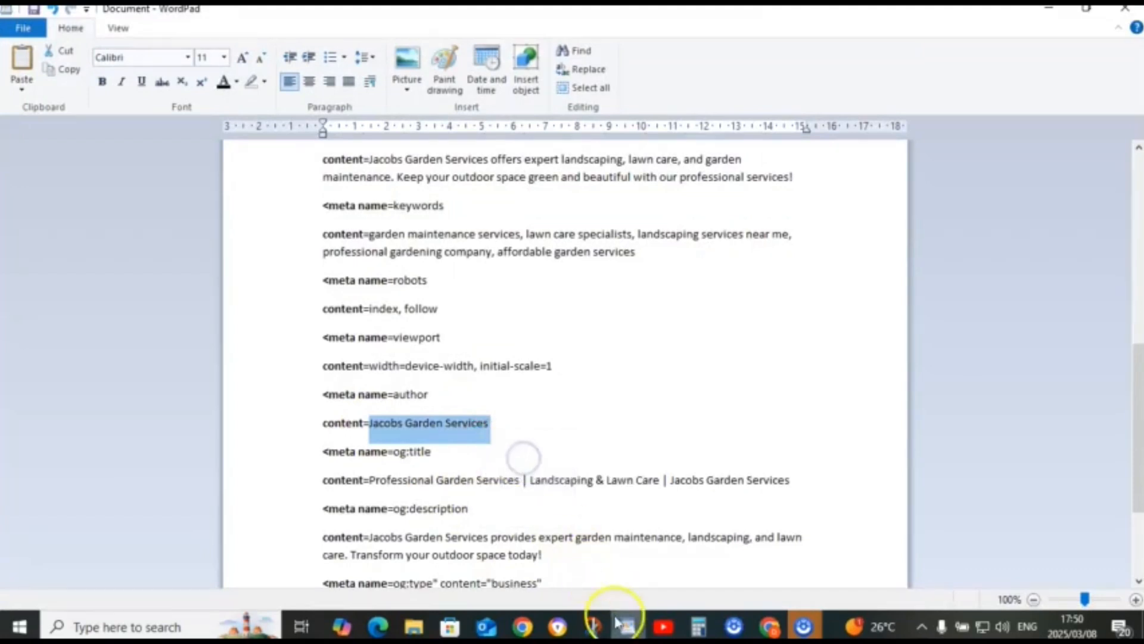
click(770, 626)
click(475, 361)
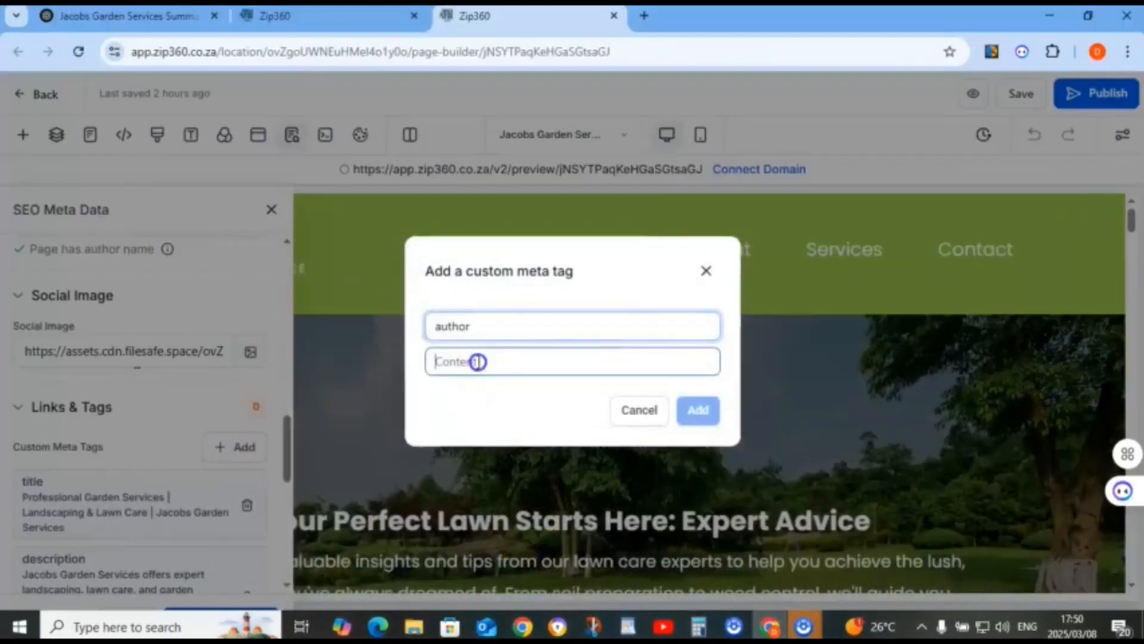
click(529, 381)
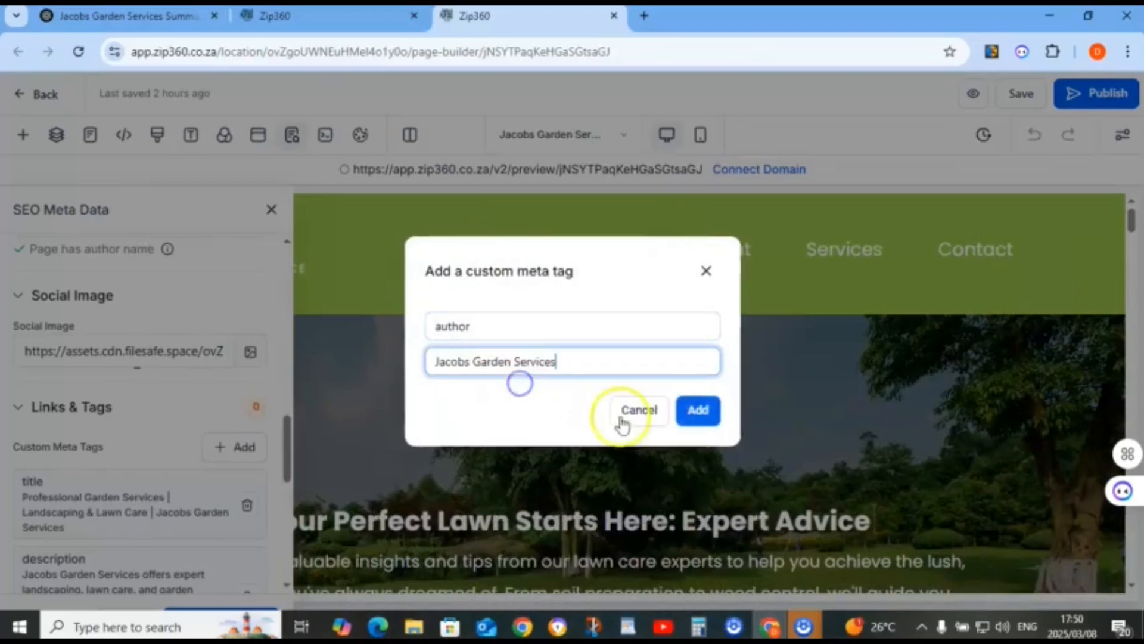
click(698, 410)
Start another custom meta tag in Zip360 and name it "og:title", copied from the WordPad document
click(245, 447)
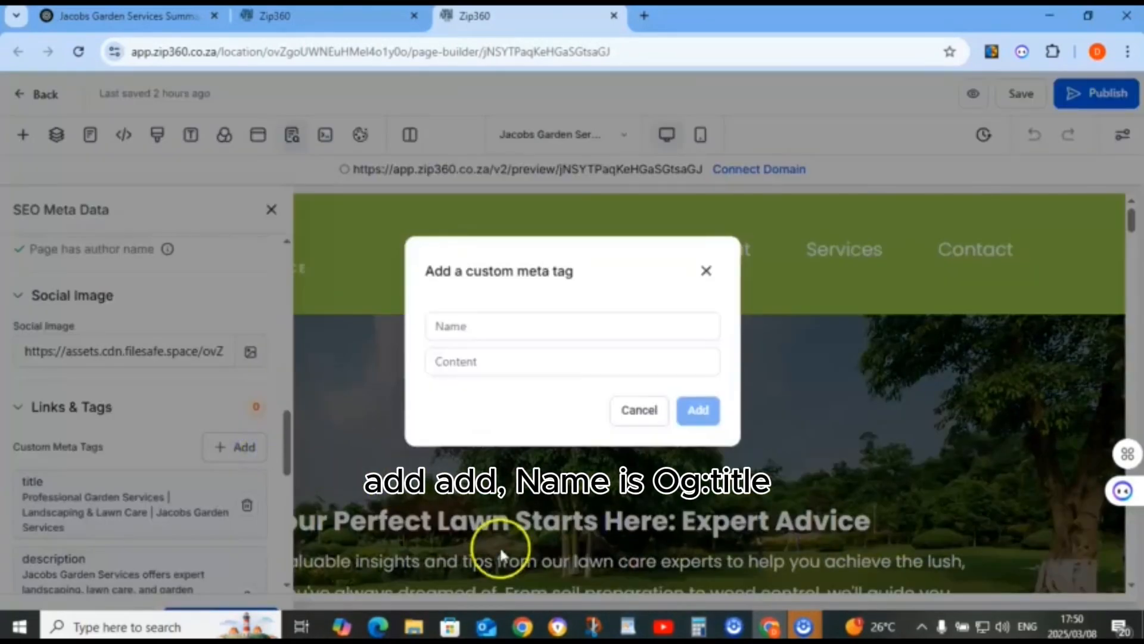
click(628, 626)
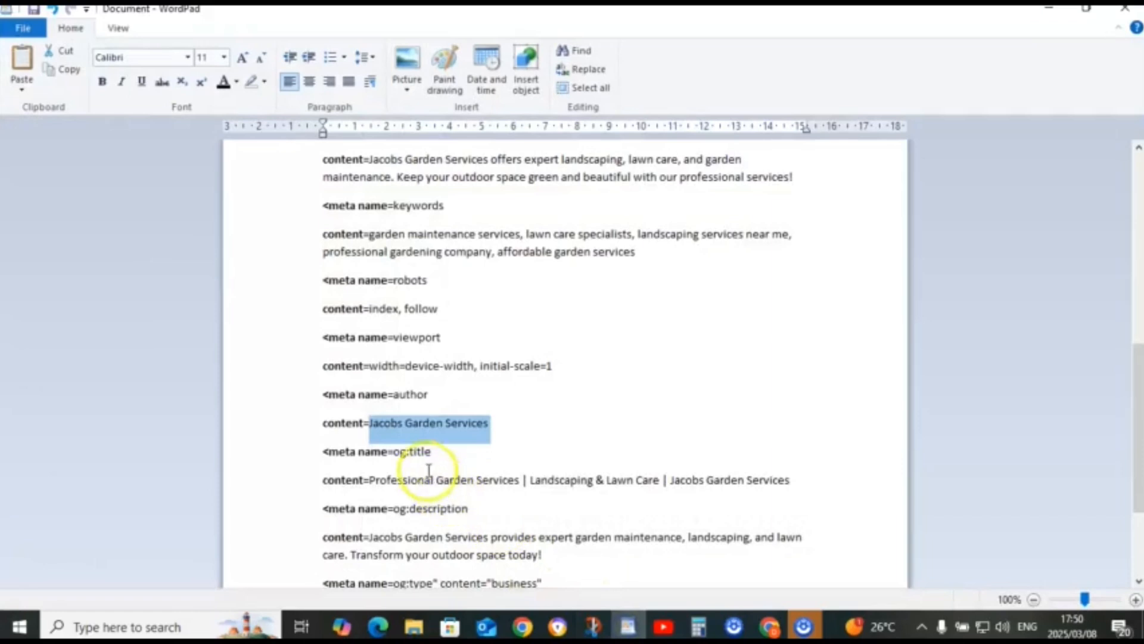
click(395, 453)
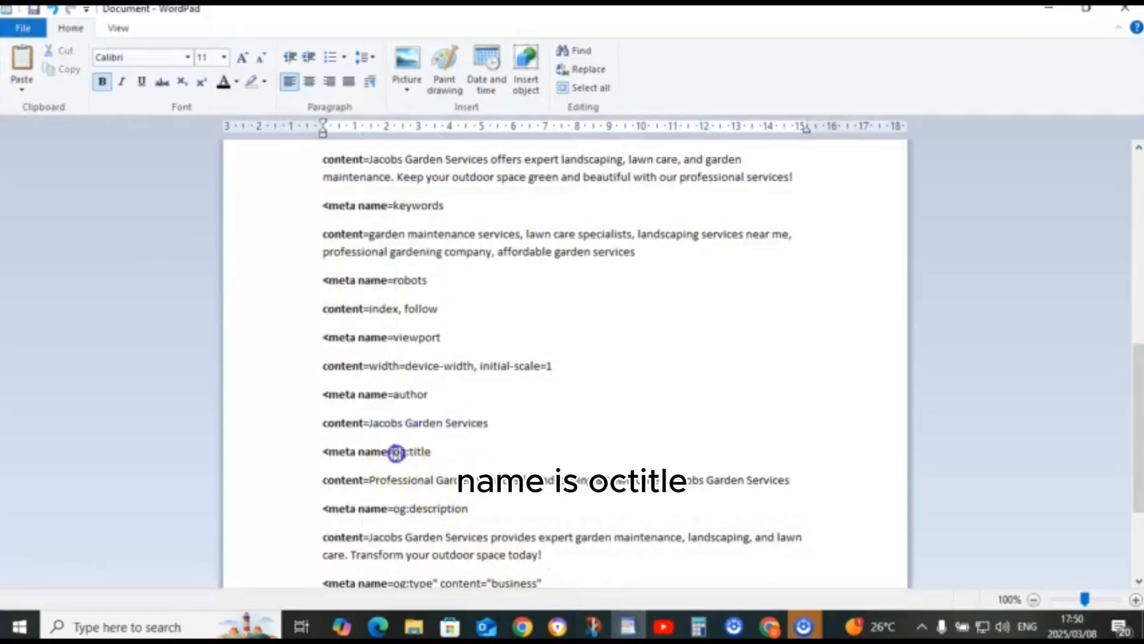
right_click(425, 457)
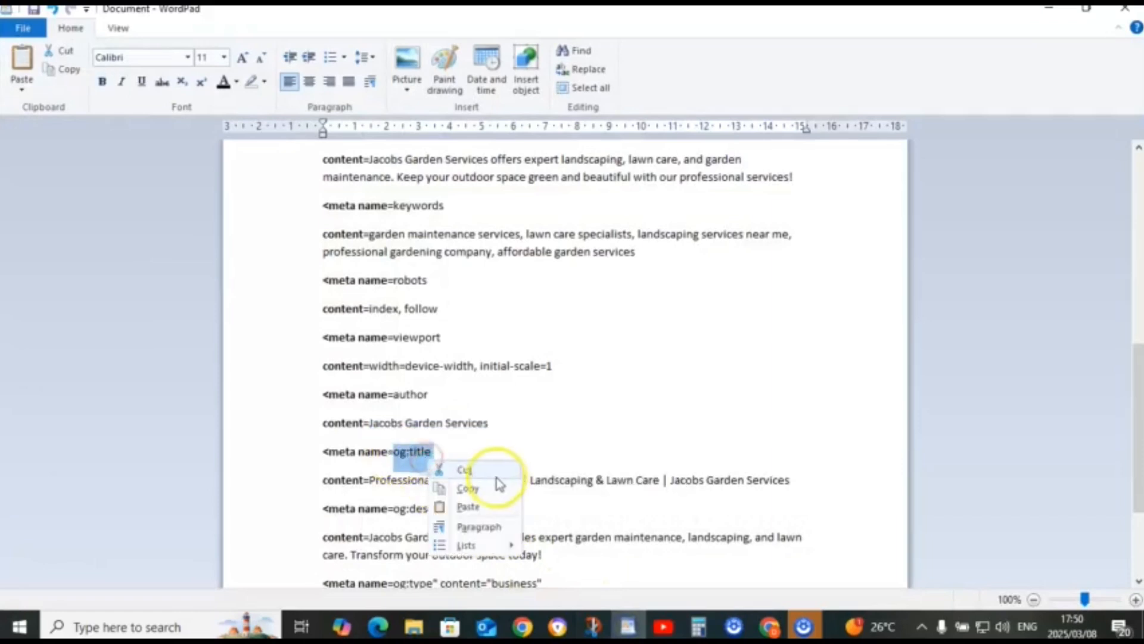
click(481, 488)
click(769, 626)
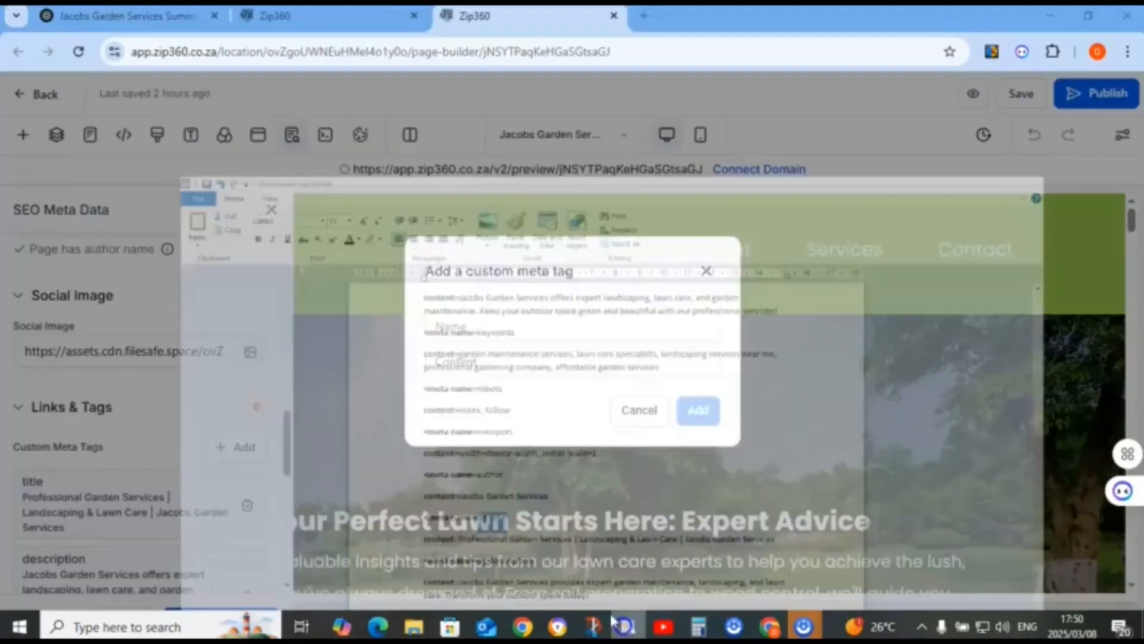
click(462, 328)
right_click(464, 327)
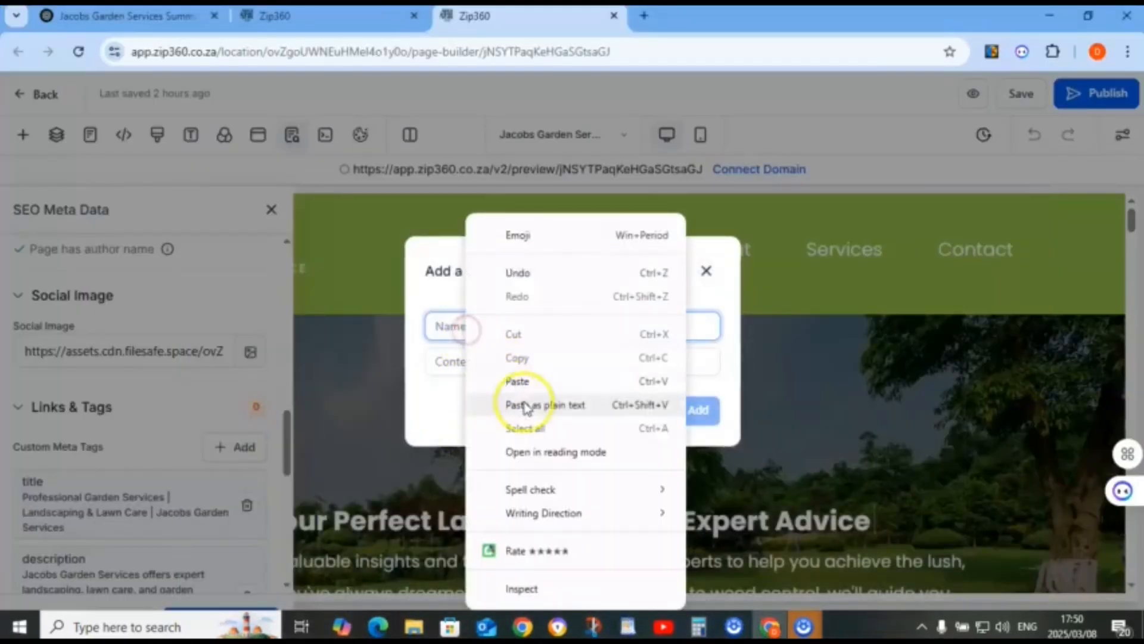
click(517, 381)
Copy "Professional Garden Services | Landscaping & Lawn Care | Jacobs Garden Services" from WordPad into the og:title tag's content in Zip360 and add the tag
click(626, 626)
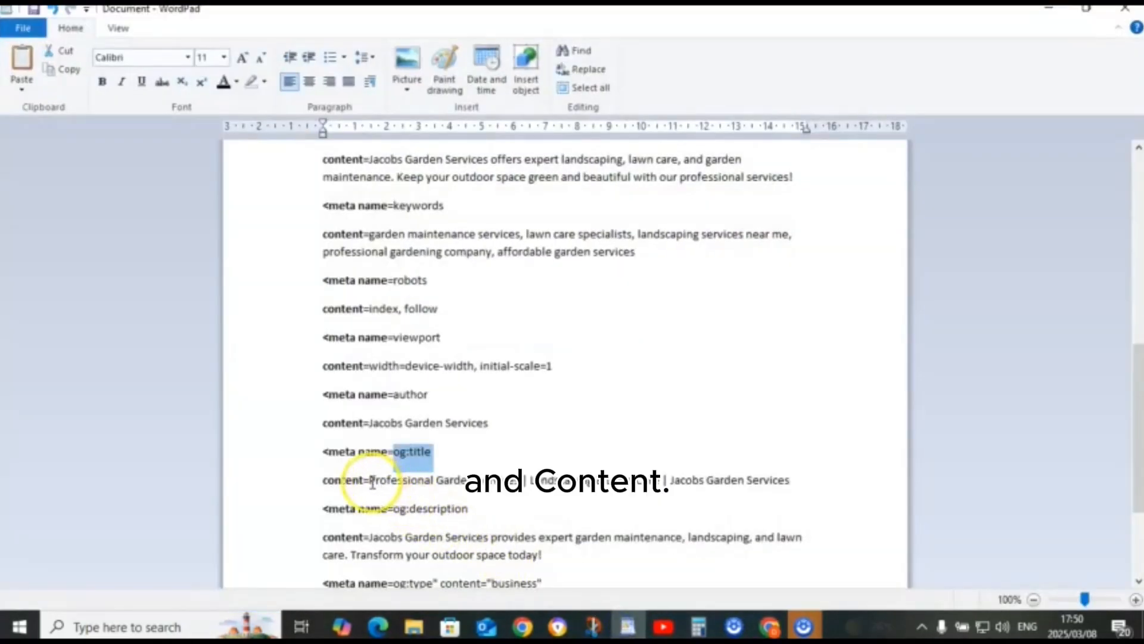
drag(370, 481, 774, 499)
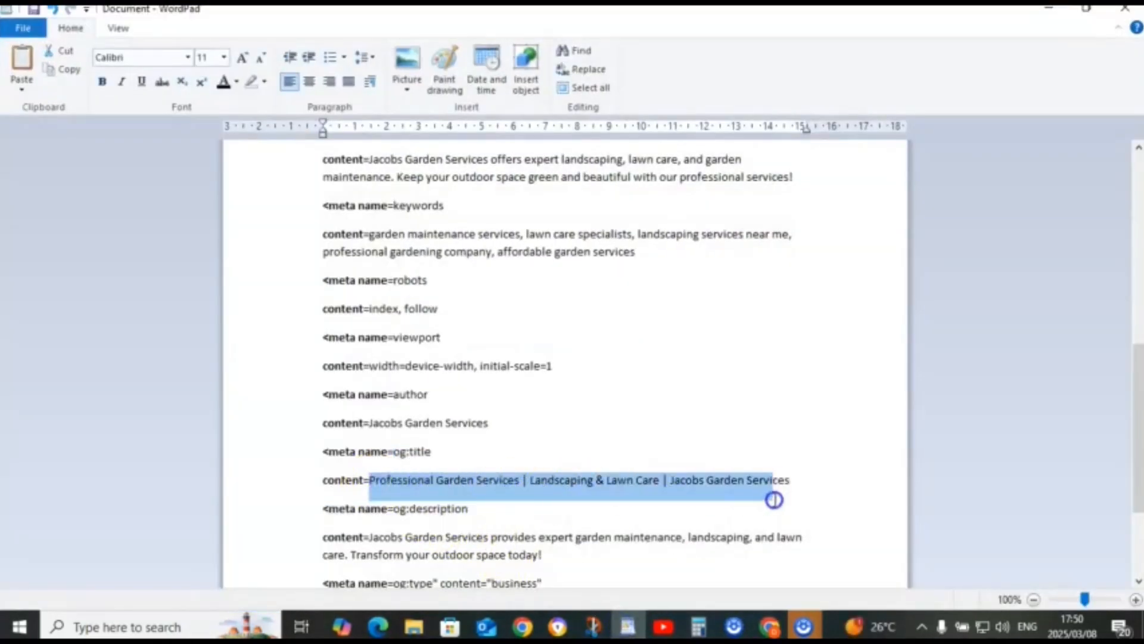
right_click(703, 487)
click(749, 515)
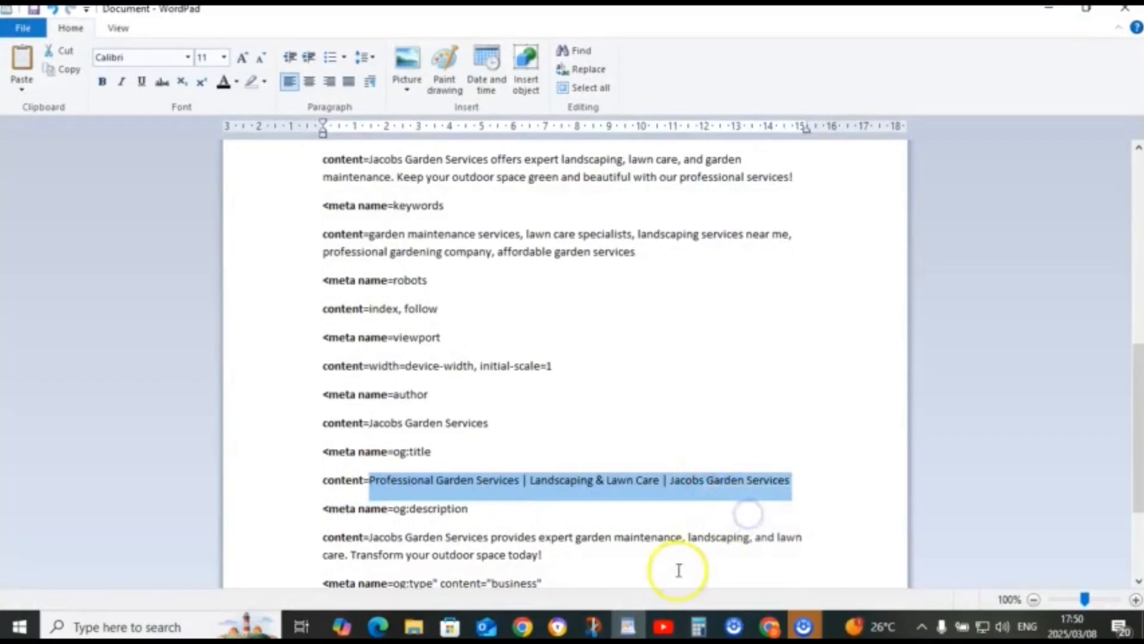
click(628, 627)
click(484, 356)
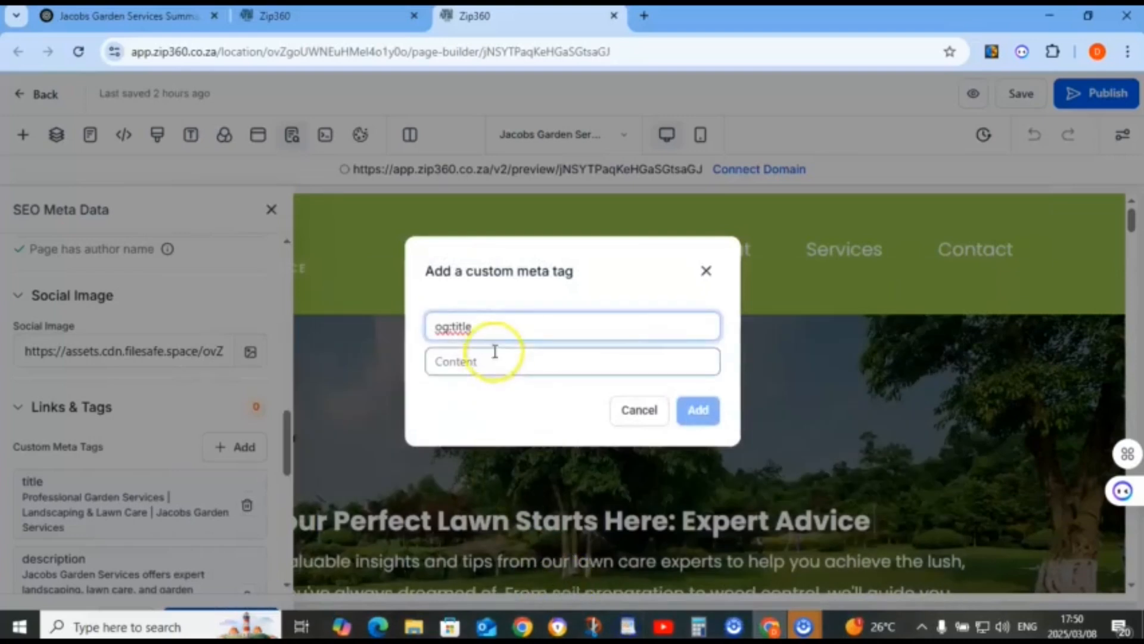
right_click(467, 365)
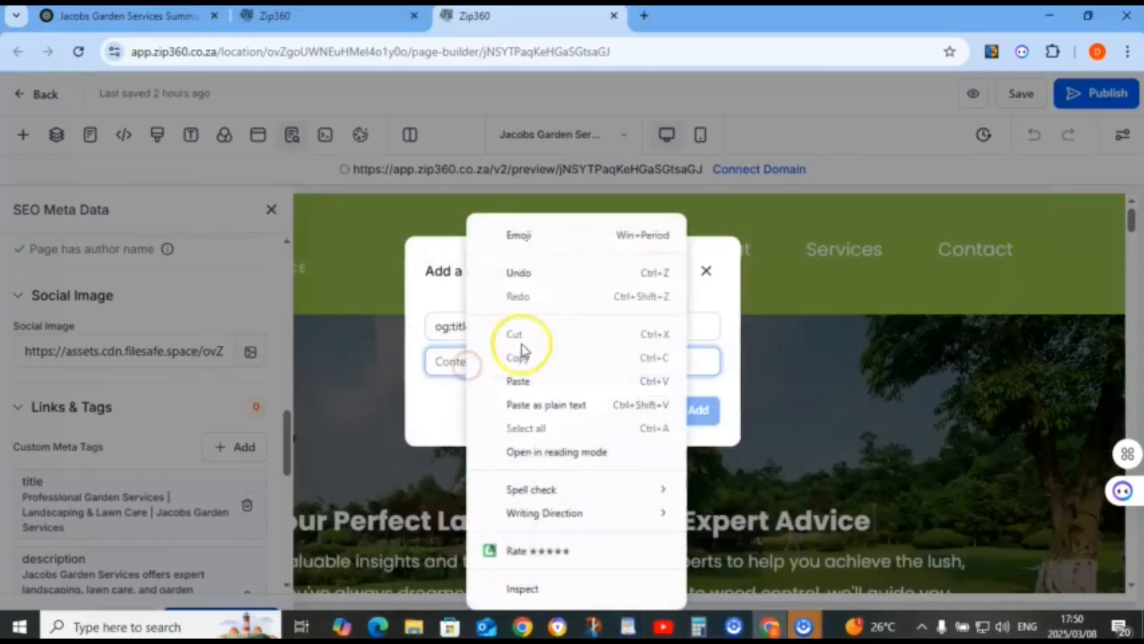
click(517, 383)
click(700, 411)
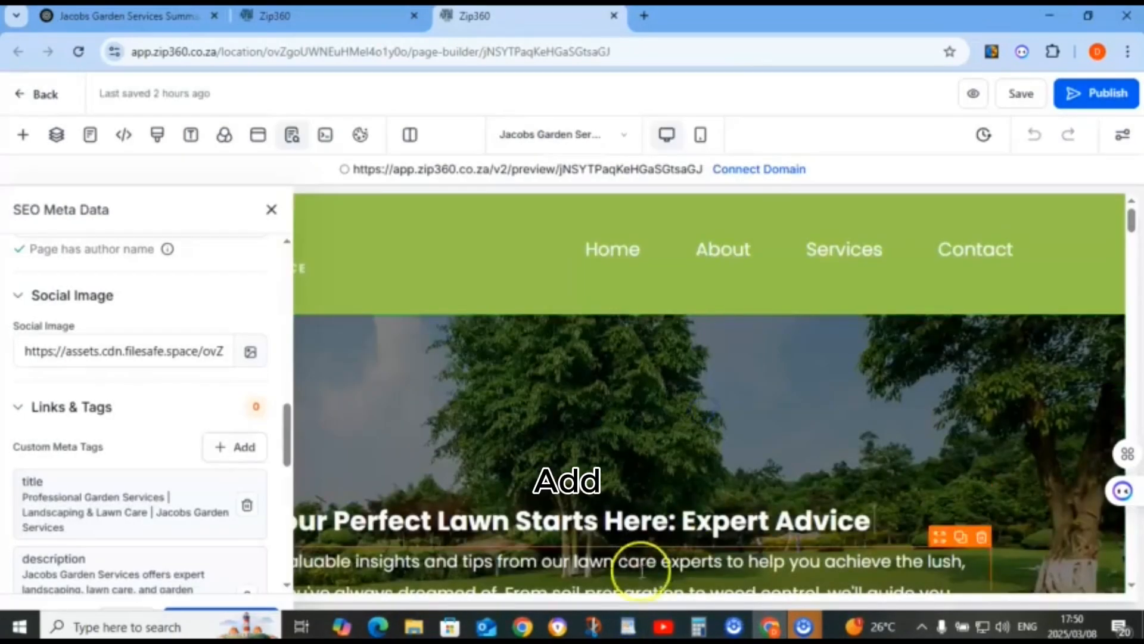
Start another custom meta tag in Zip360 and name it "og:description", copied from the WordPad document
click(235, 449)
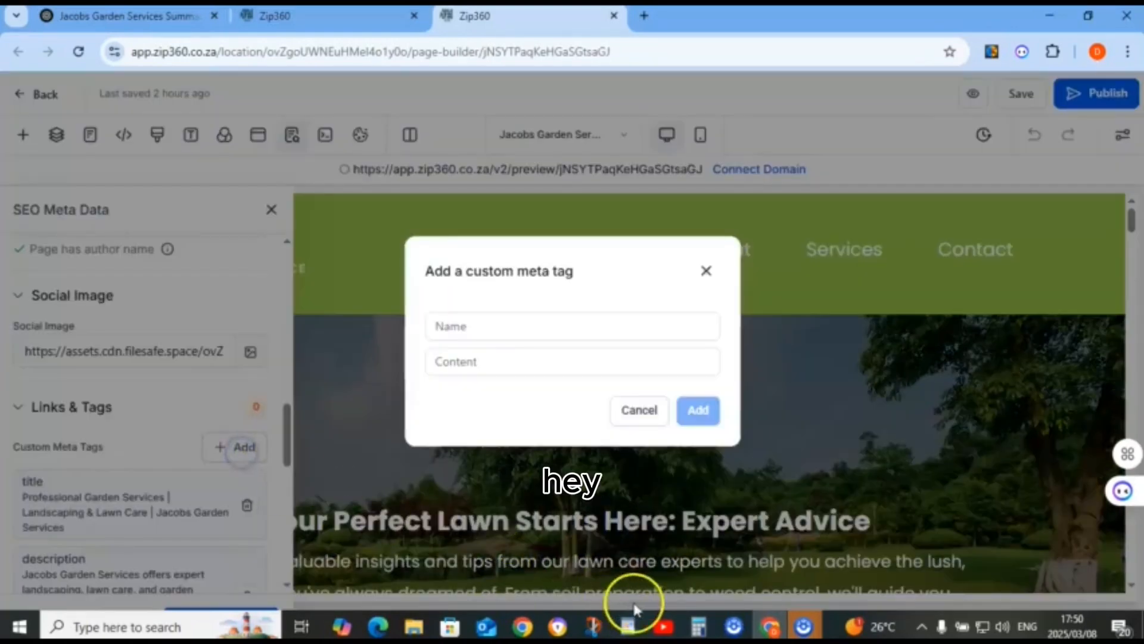
click(629, 626)
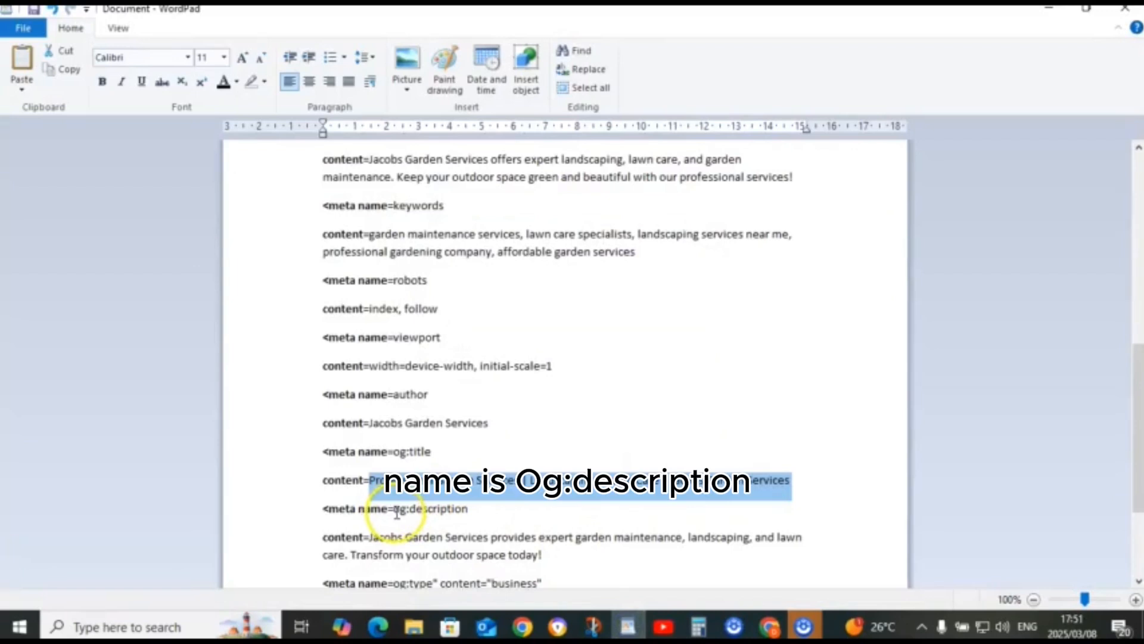
drag(393, 513, 445, 513)
right_click(448, 513)
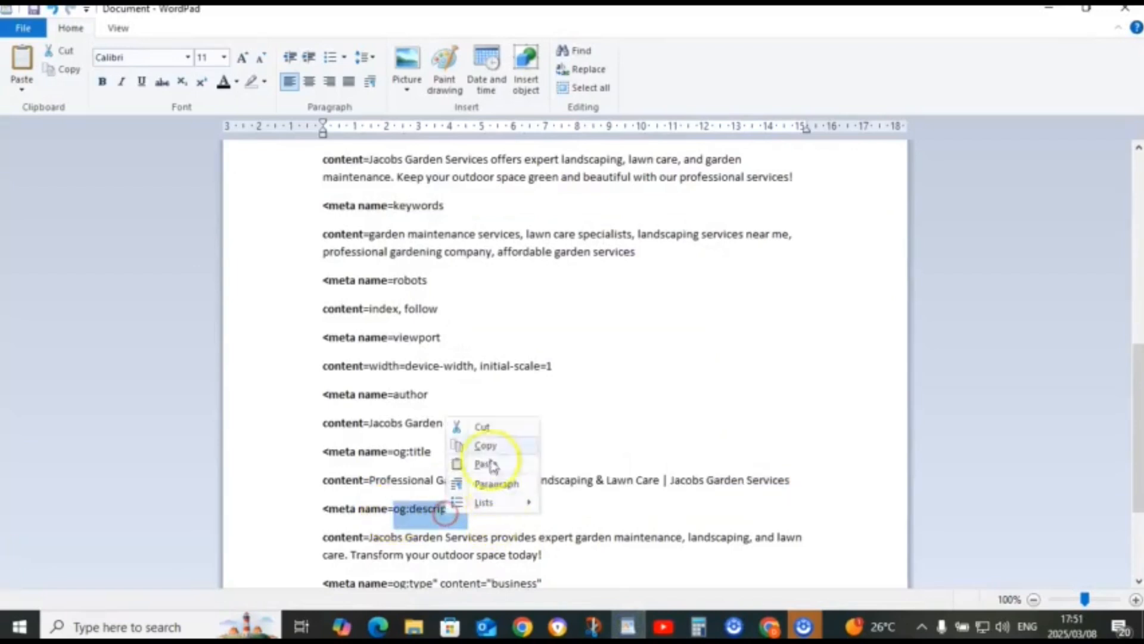
click(490, 444)
scroll(521, 413, down, 1)
scroll(522, 413, down, 2)
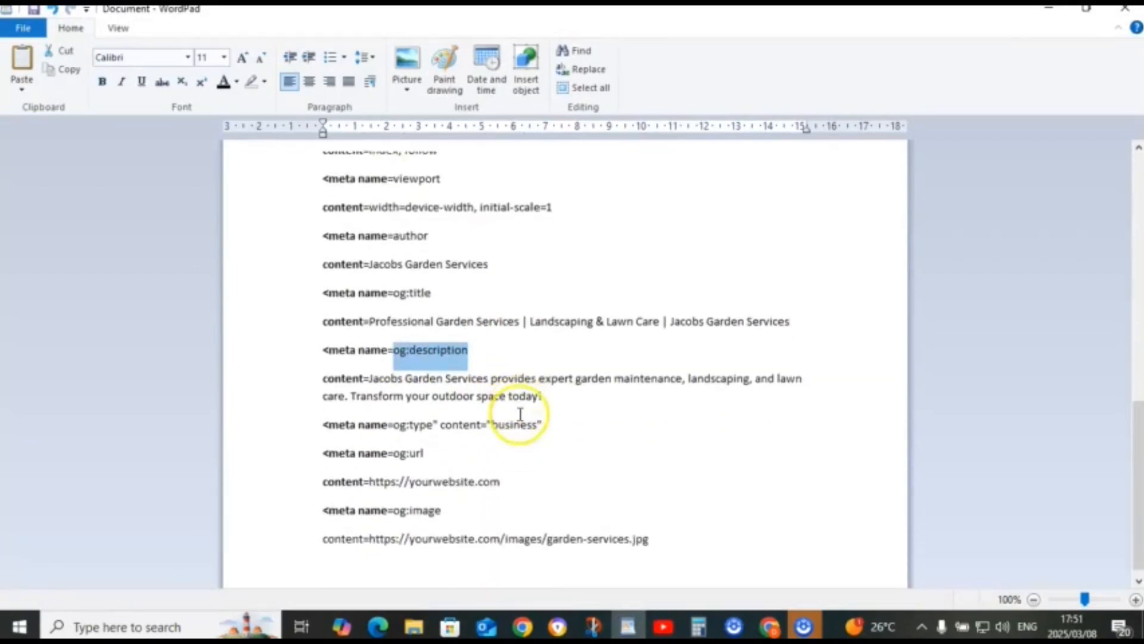
click(630, 627)
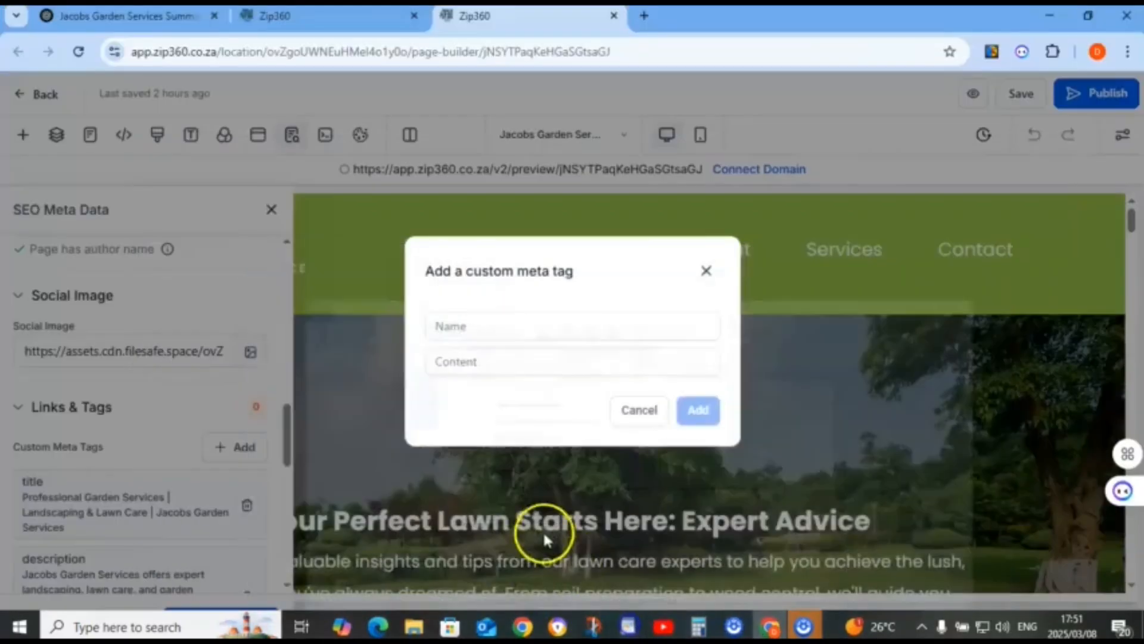
click(474, 327)
right_click(475, 327)
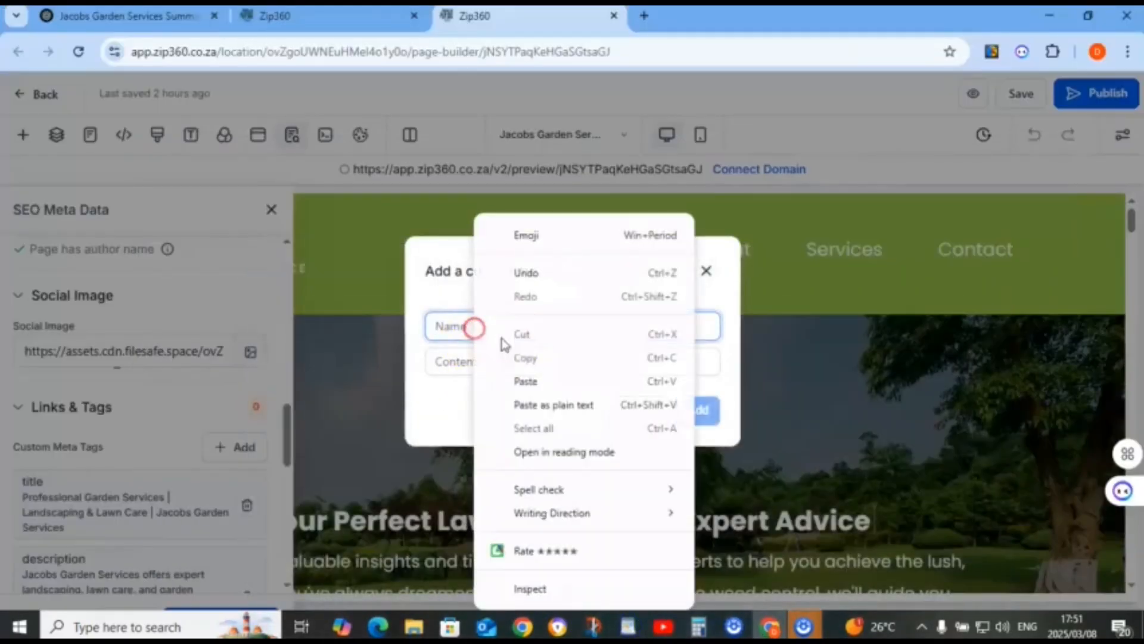
click(525, 381)
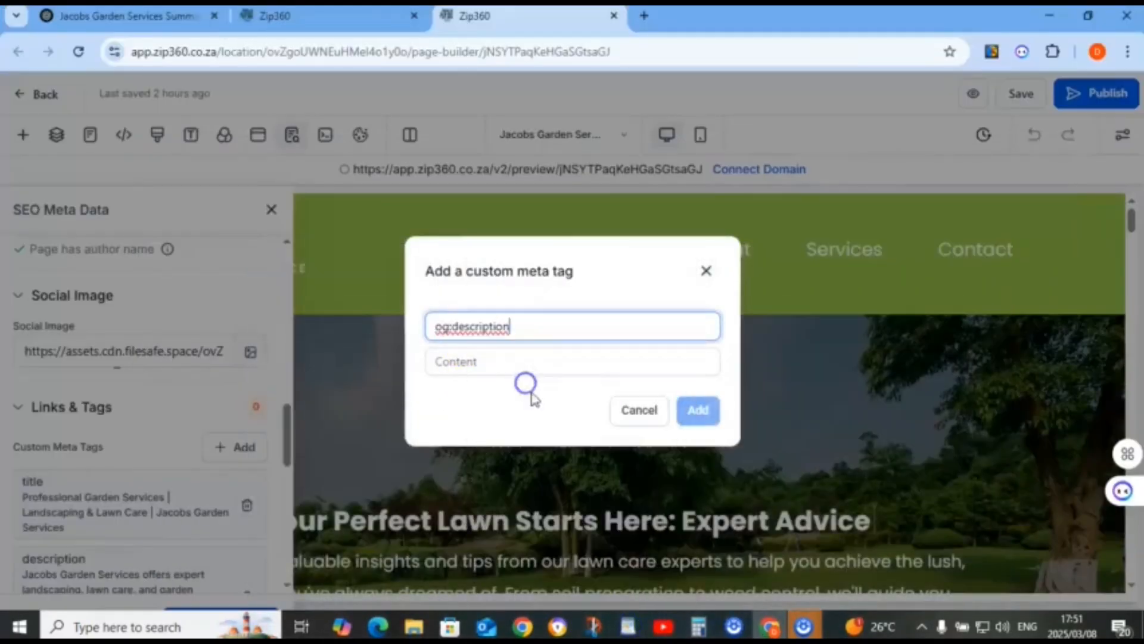
Set og:description's content to "Jacobs Garden Services provides expert garden maintenance, landscaping, and lawn care. Transform your outdoor space today!" from WordPad and add the tag
click(629, 627)
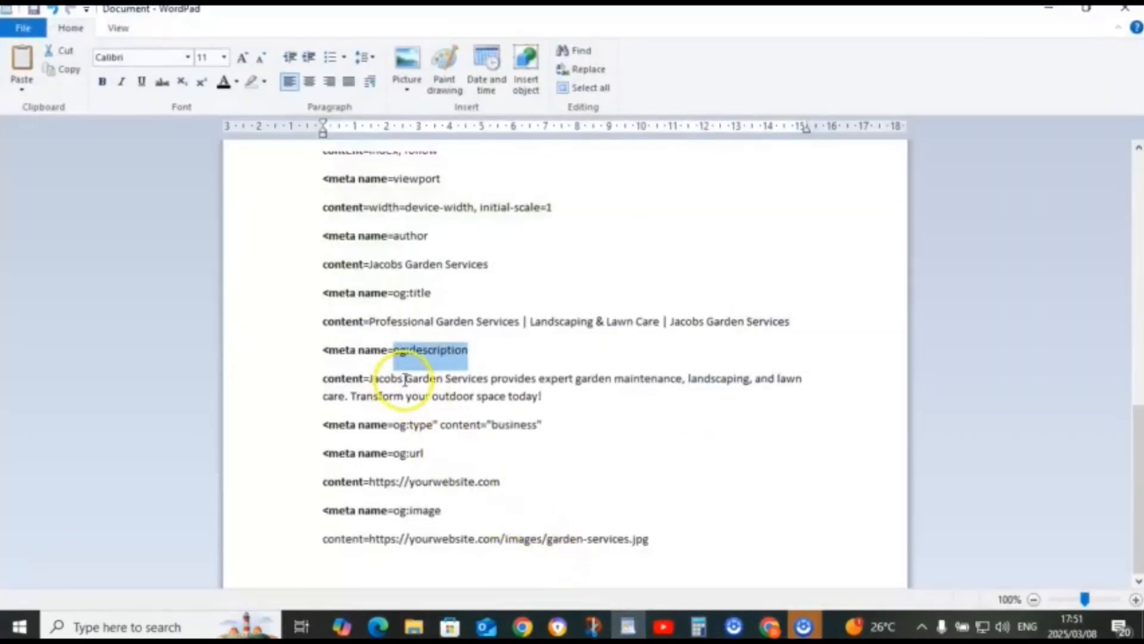
drag(370, 379, 483, 398)
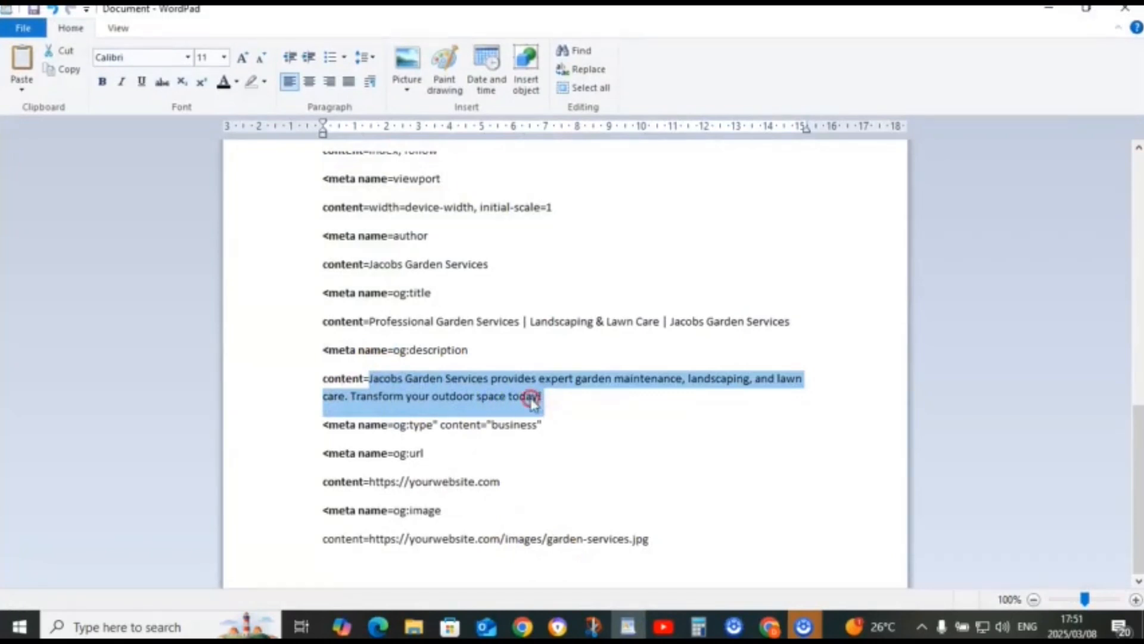
right_click(532, 400)
click(593, 427)
click(628, 624)
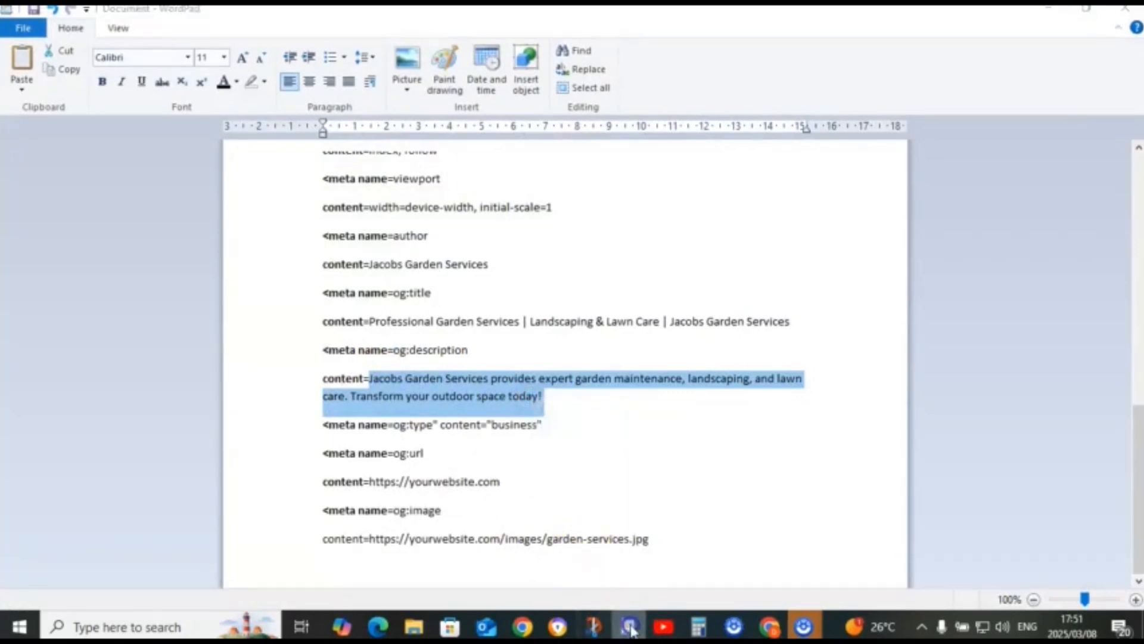
right_click(463, 357)
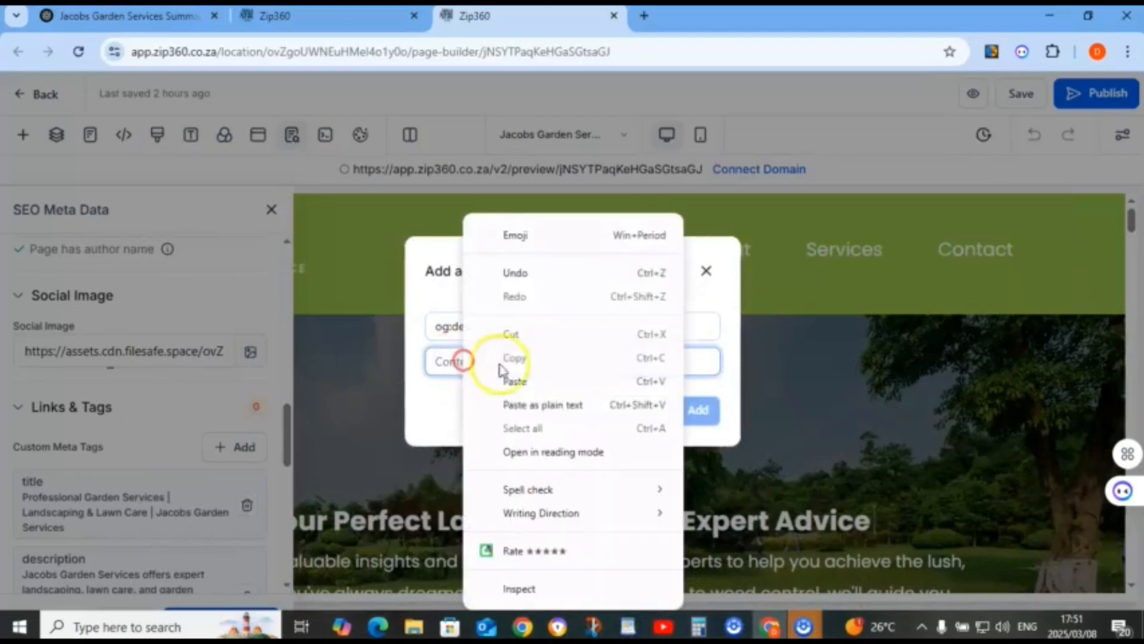
click(516, 378)
click(666, 411)
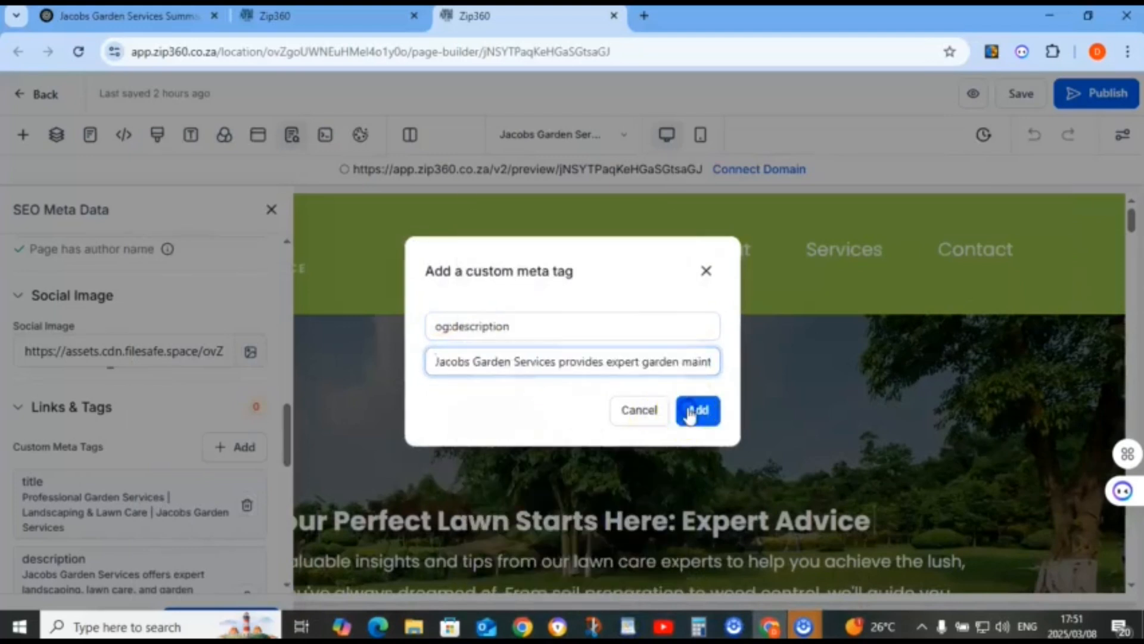
Start another custom meta tag in Zip360 and name it "og:type", copied from the WordPad document without the quotation mark
click(245, 447)
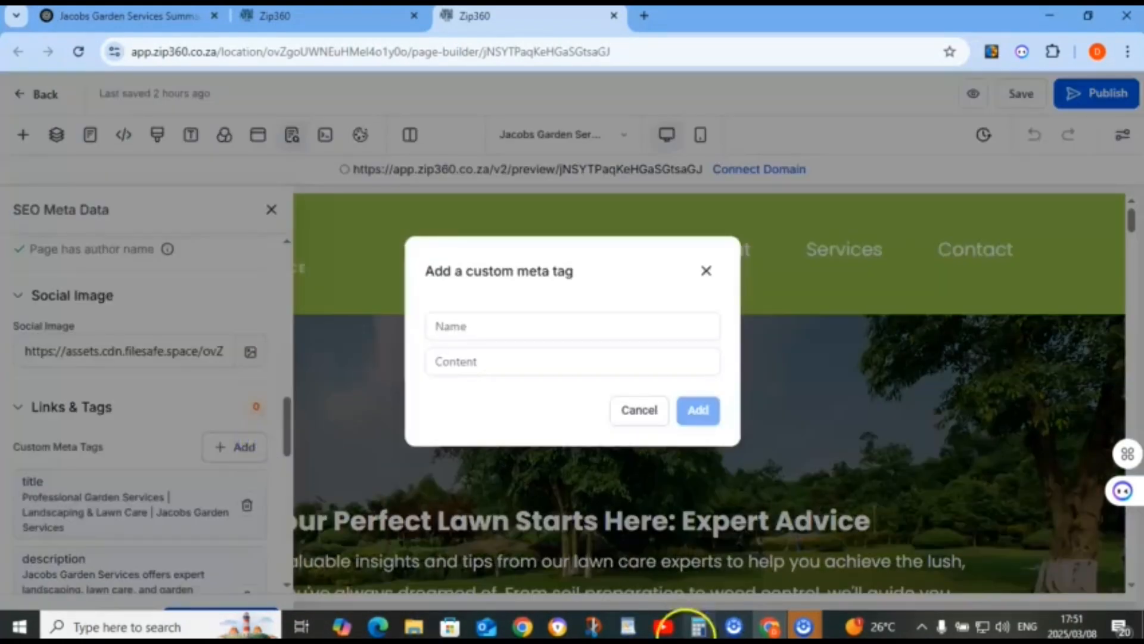
click(630, 627)
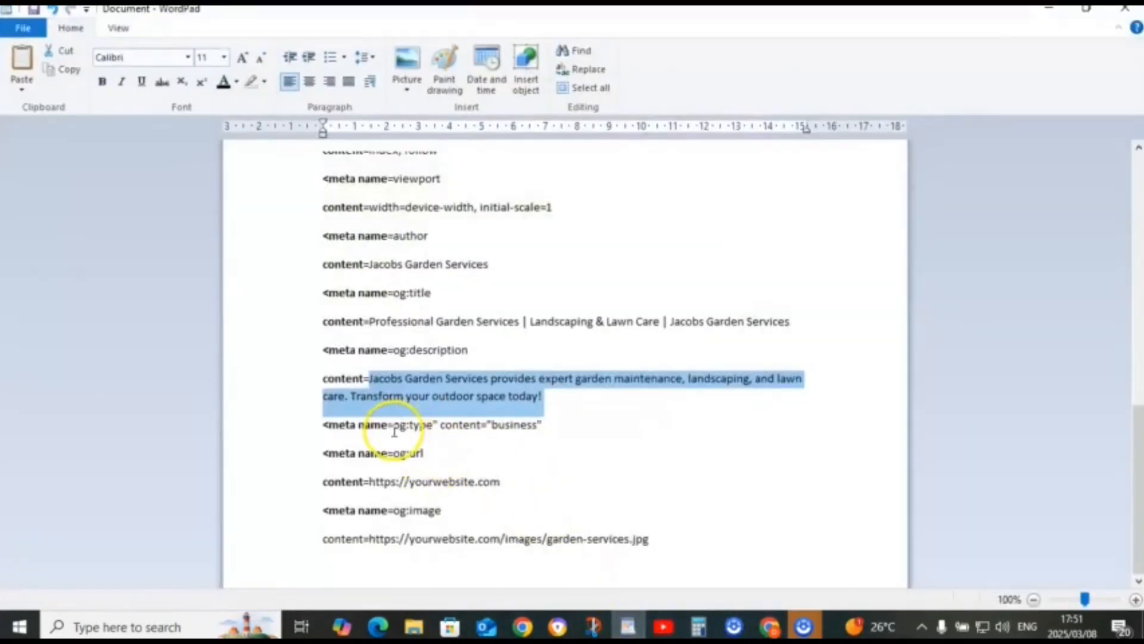
drag(394, 431, 470, 432)
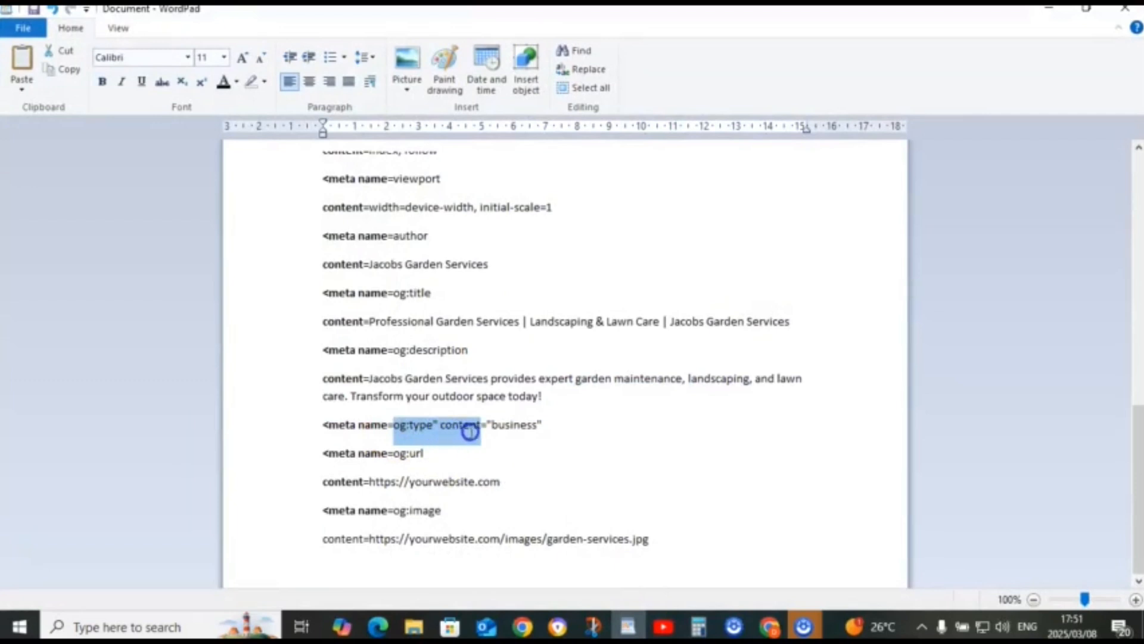
right_click(421, 441)
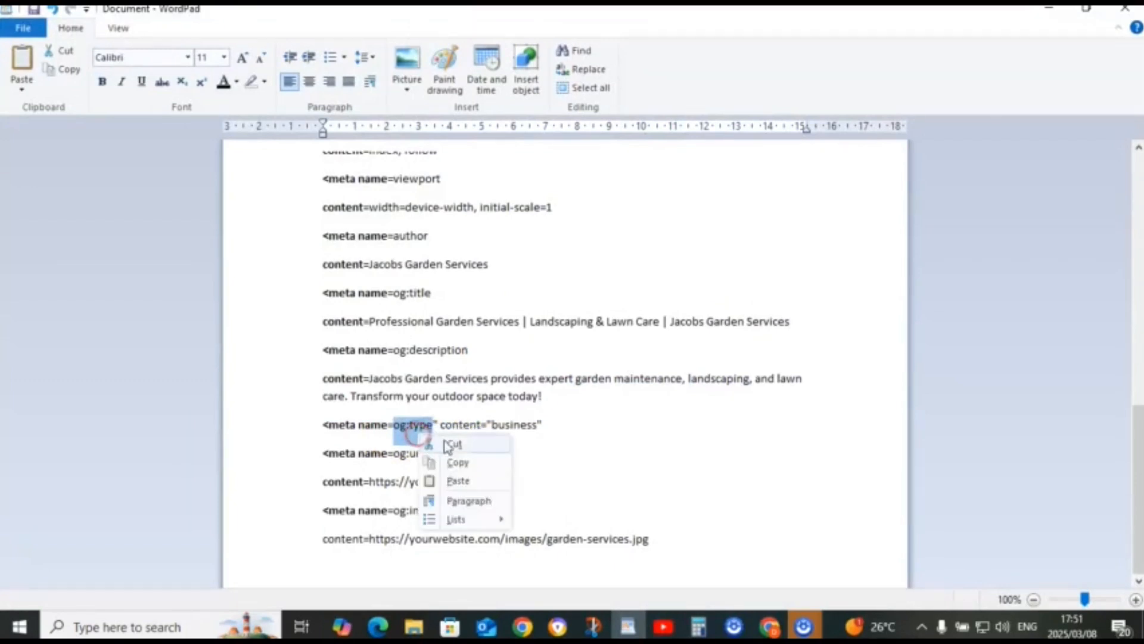
click(457, 464)
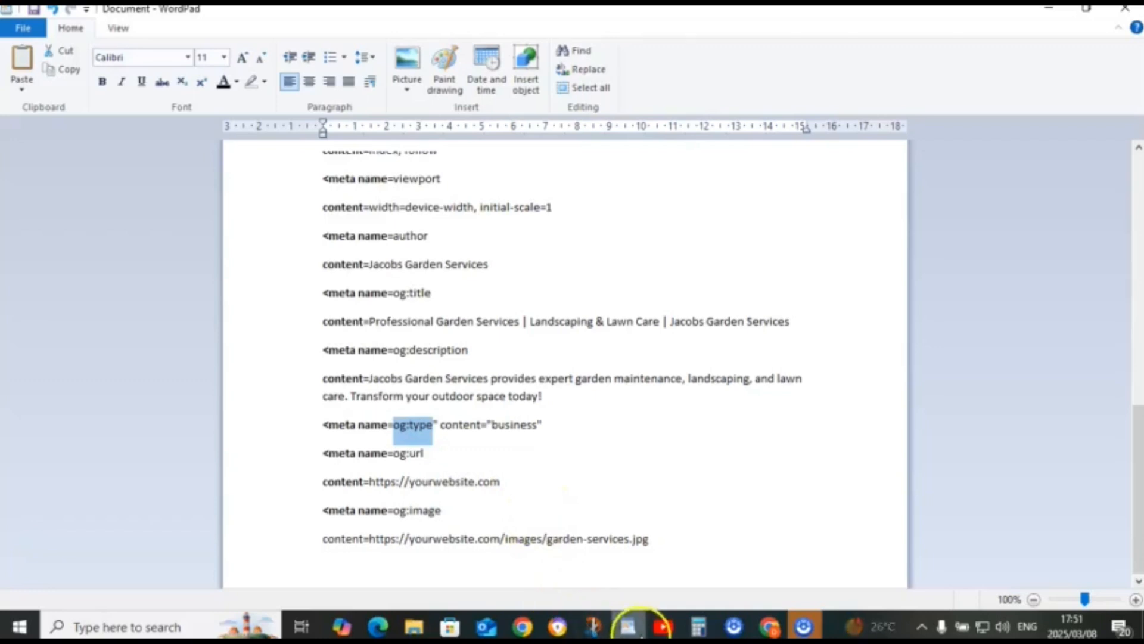
click(630, 627)
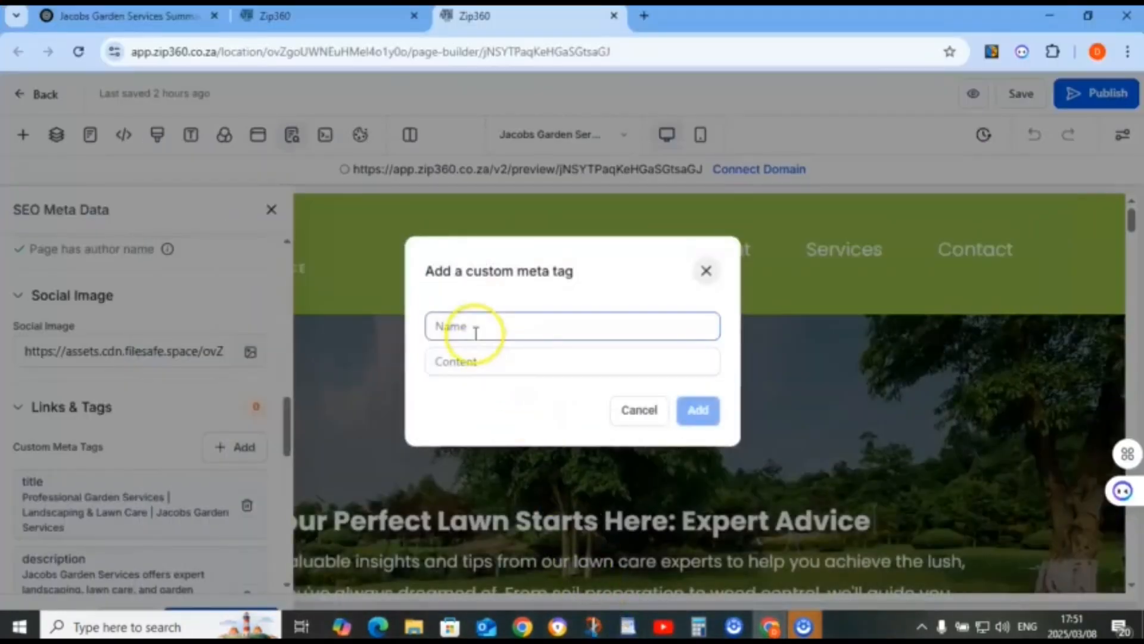
click(473, 327)
right_click(472, 328)
click(525, 381)
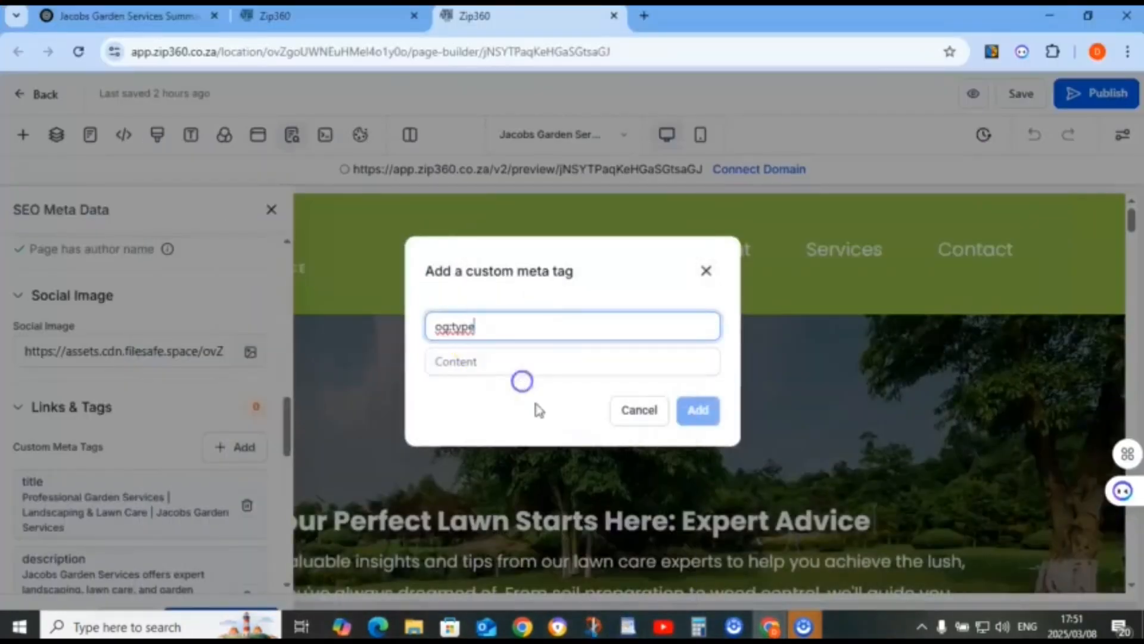
Copy only the word "business" from WordPad into the og:type tag's content in Zip360 and add the tag
click(629, 626)
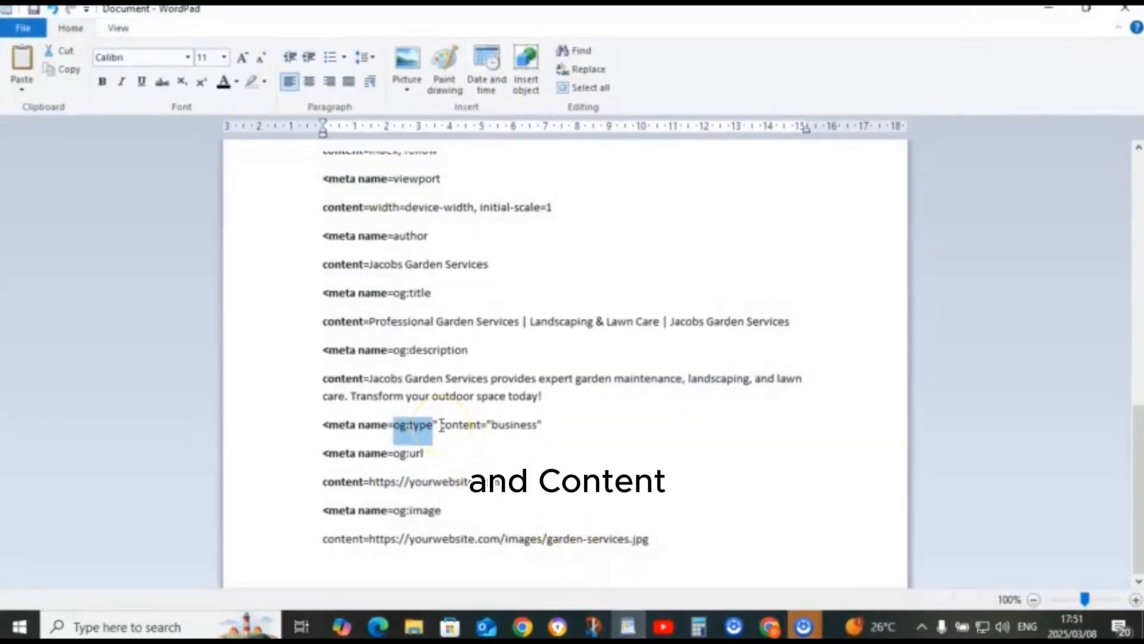
drag(442, 425, 512, 435)
right_click(514, 437)
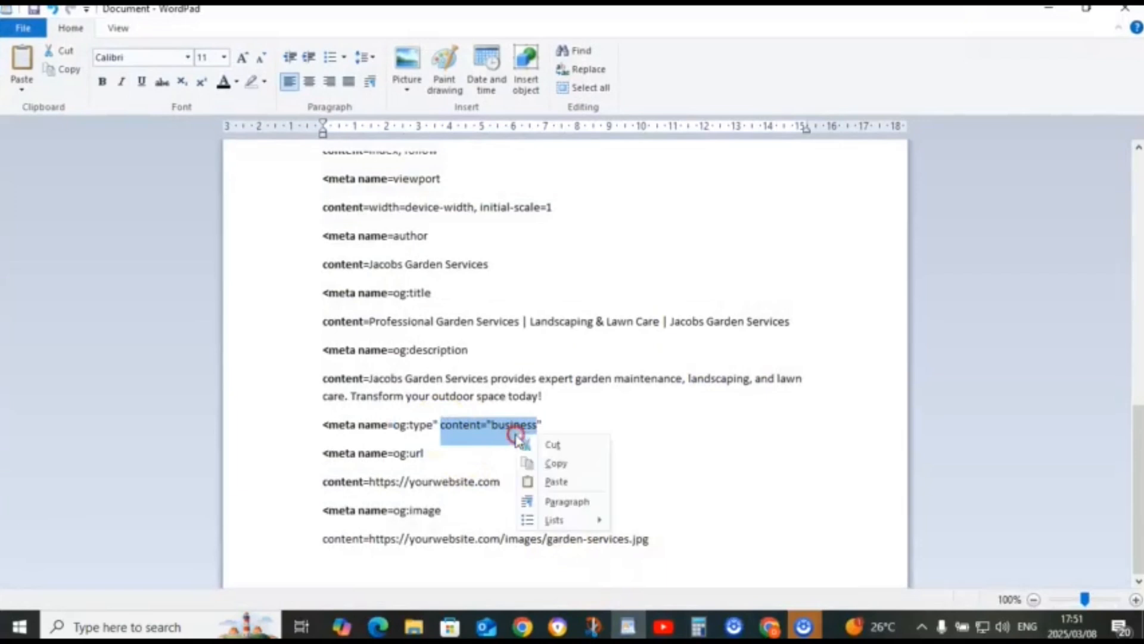
click(550, 462)
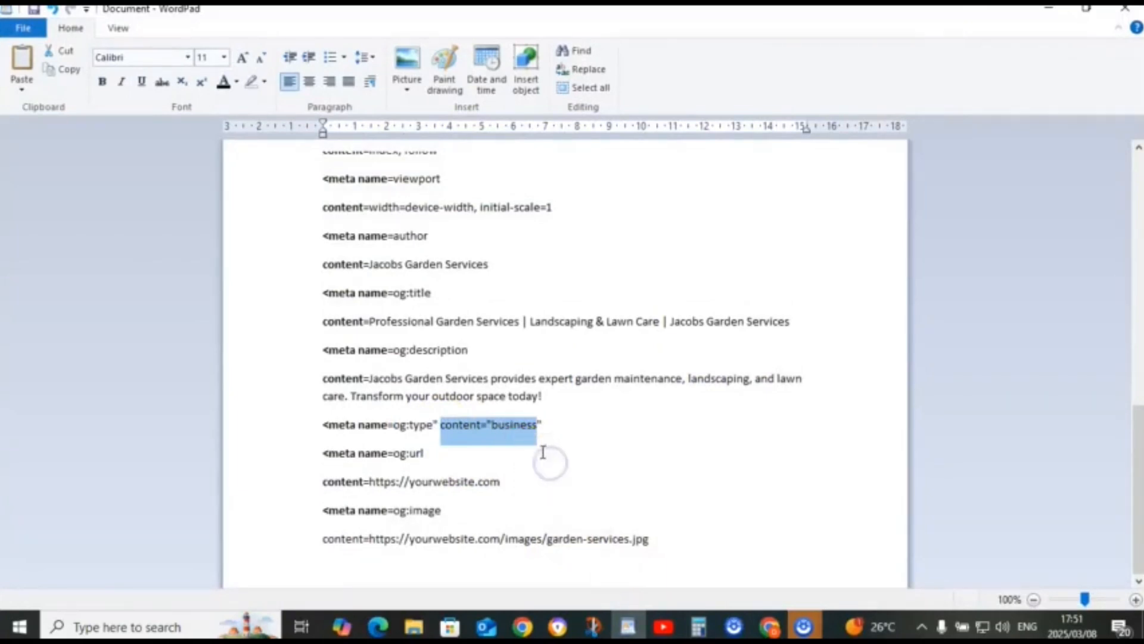
click(544, 448)
click(495, 426)
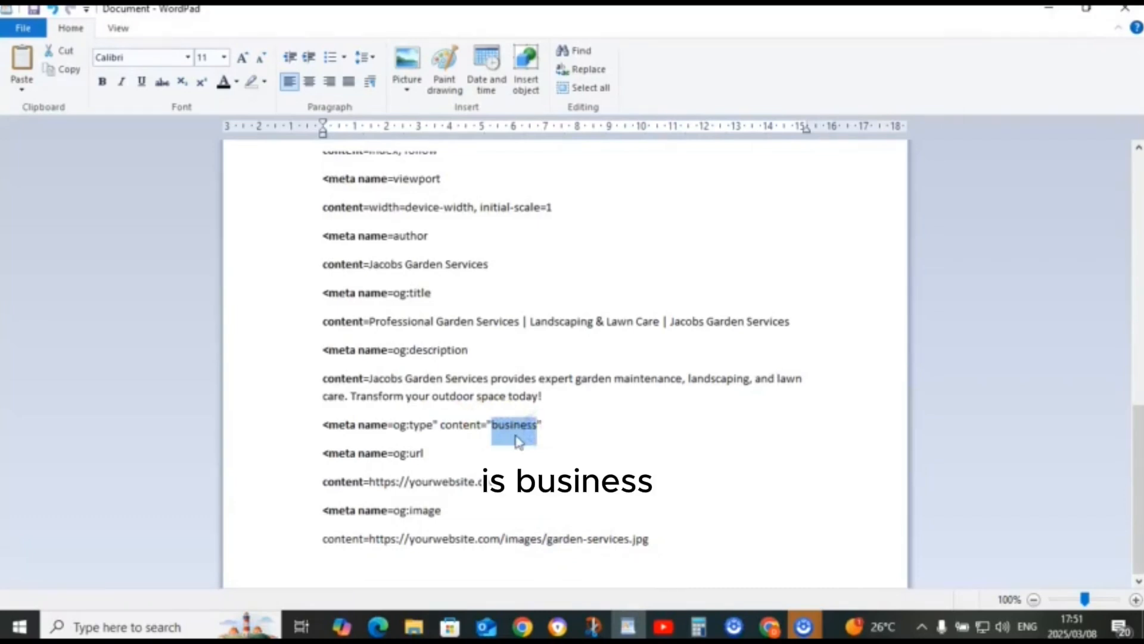
right_click(518, 441)
click(556, 464)
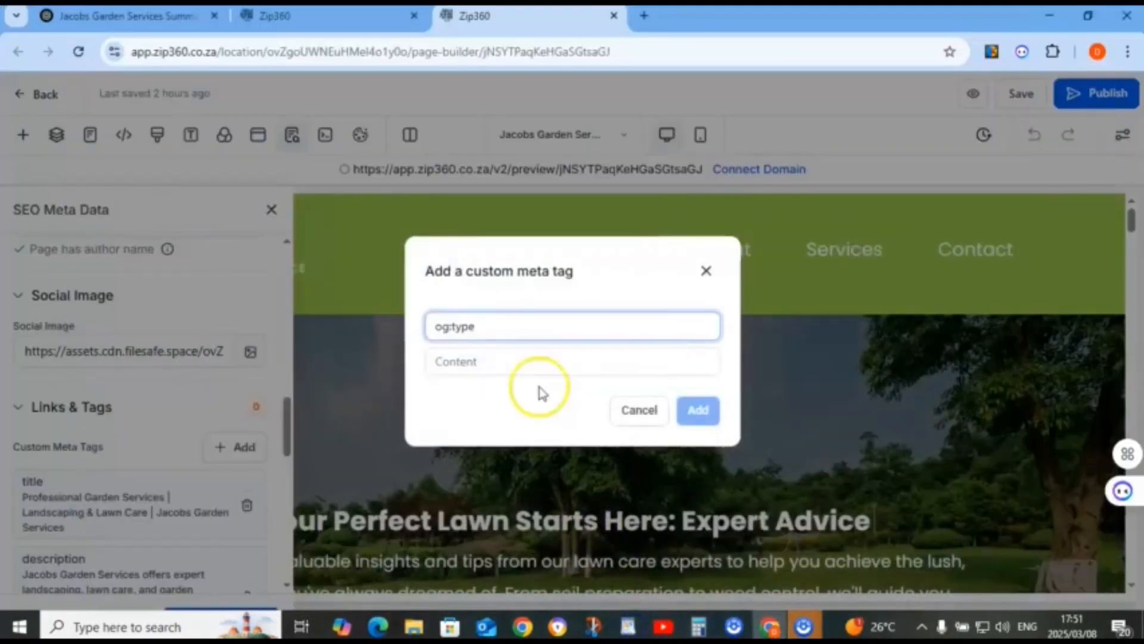
click(492, 362)
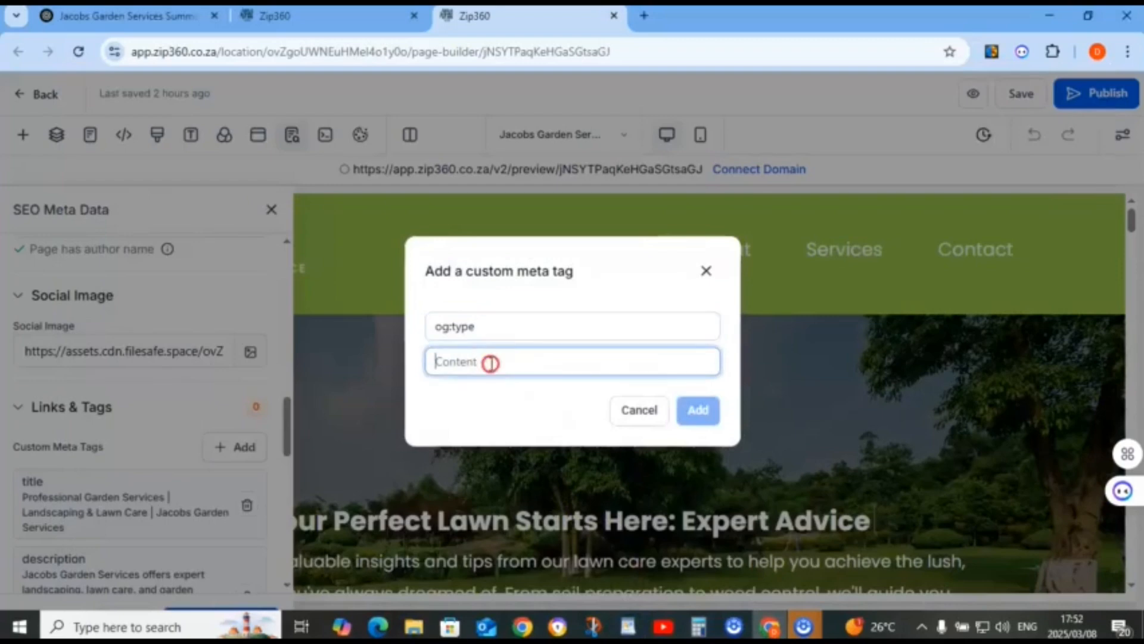
right_click(492, 365)
click(542, 379)
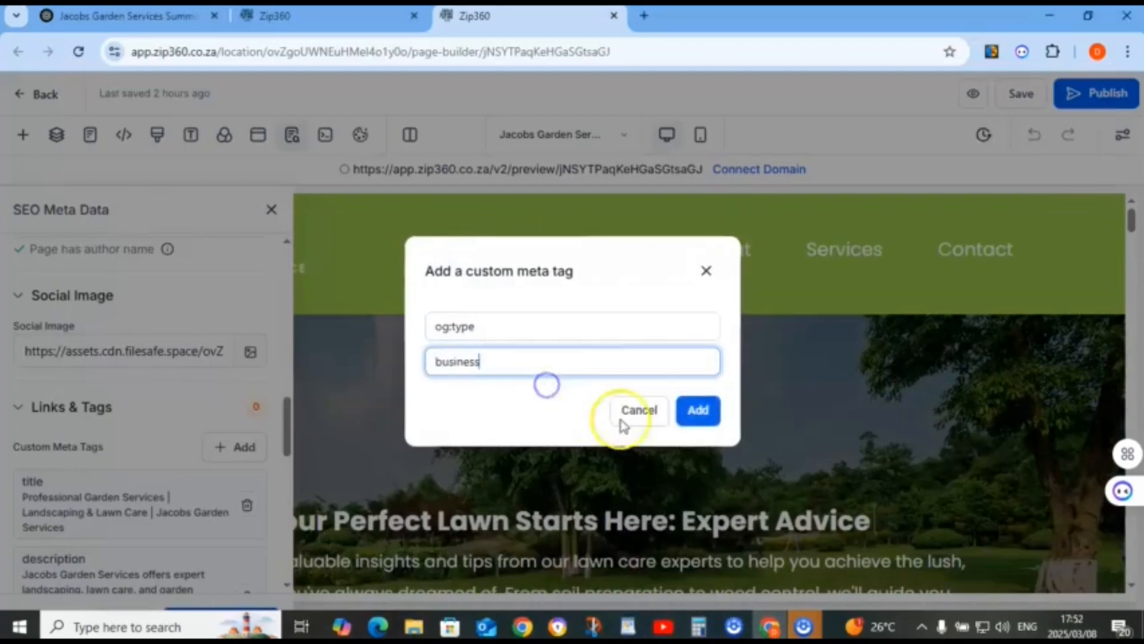
click(698, 410)
Copy "og:url" from the WordPad document and use it as the name of a new custom meta tag in Zip360
click(627, 626)
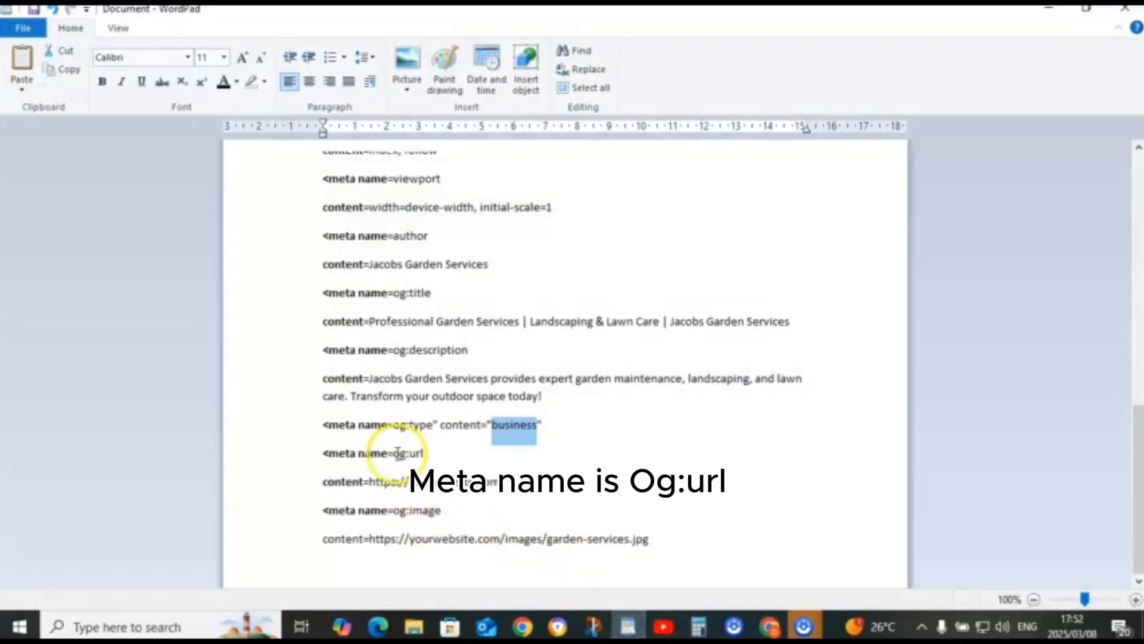
drag(394, 453, 420, 455)
right_click(417, 463)
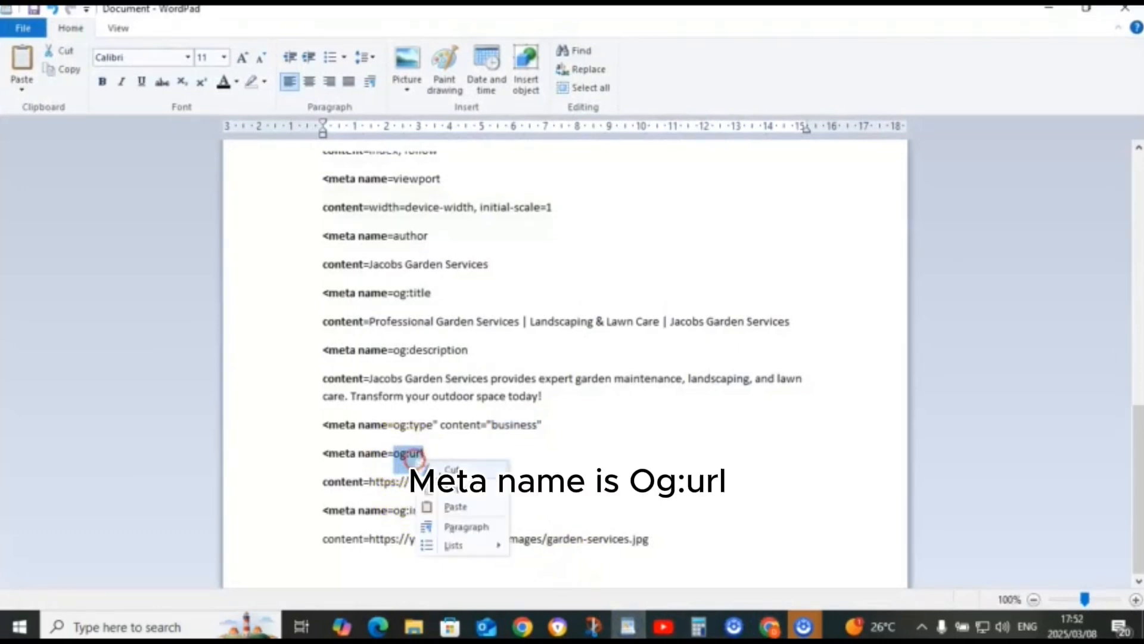
click(458, 490)
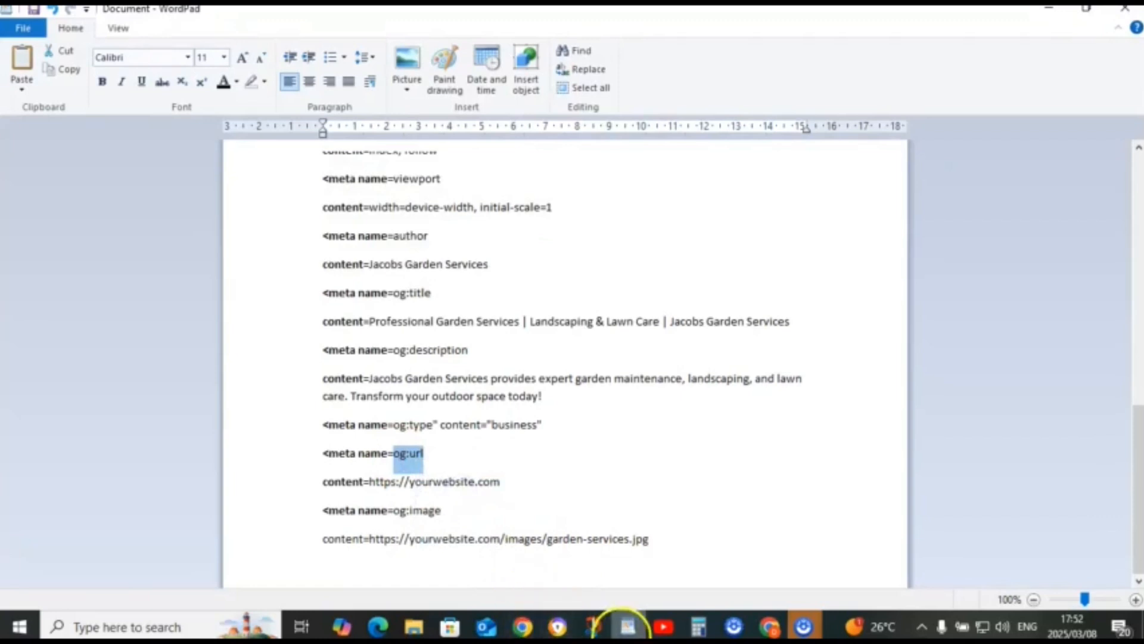
click(627, 627)
click(251, 459)
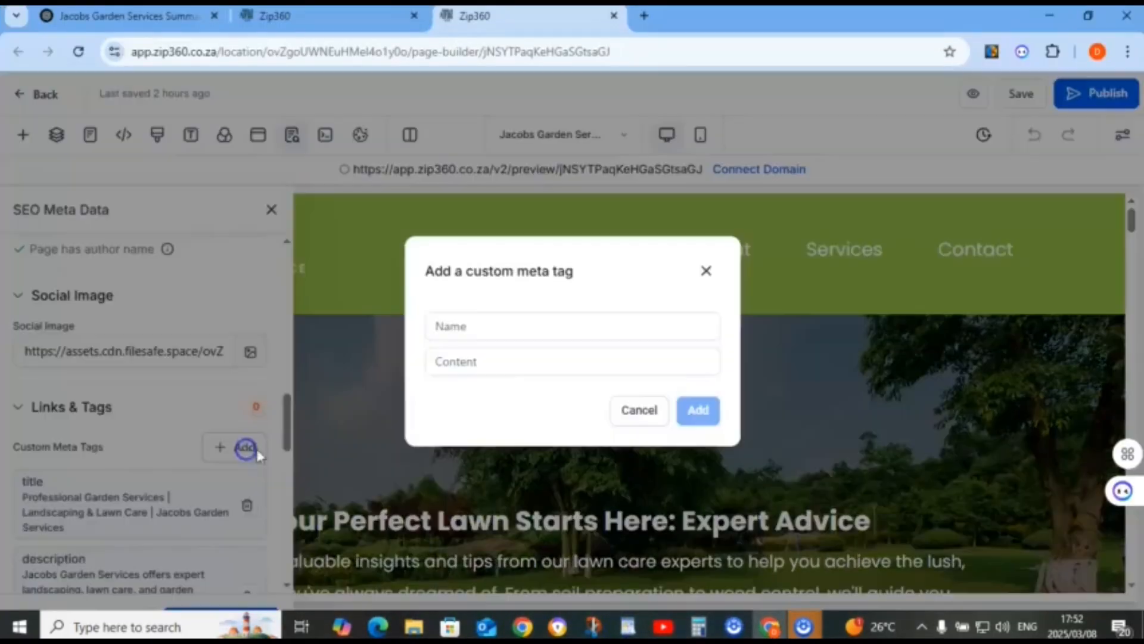
click(518, 325)
right_click(520, 325)
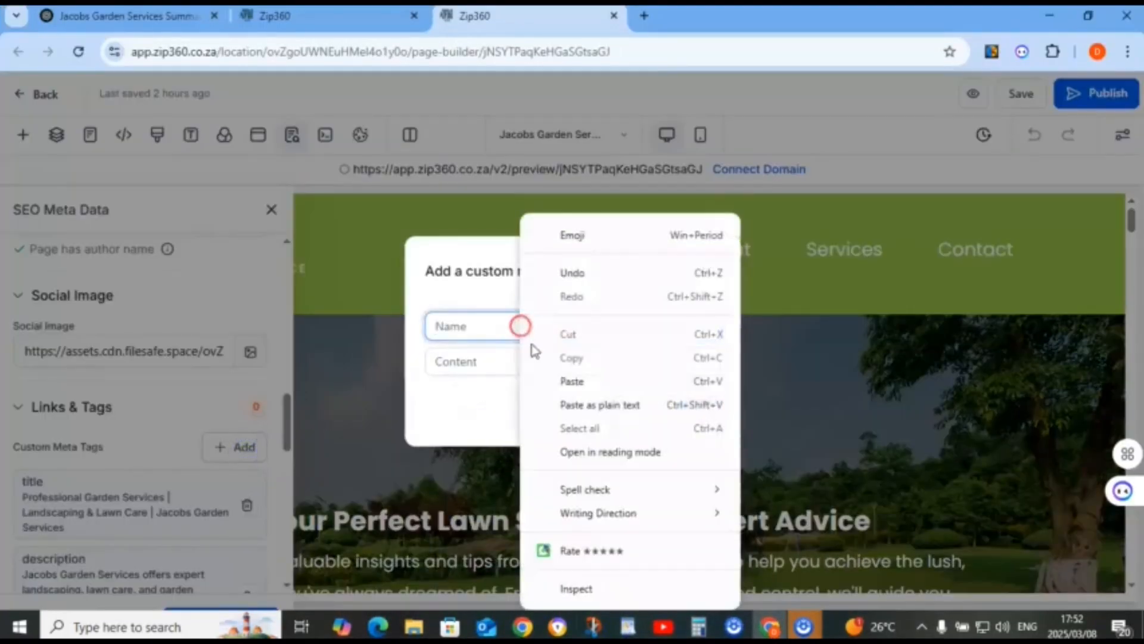
click(563, 381)
click(627, 626)
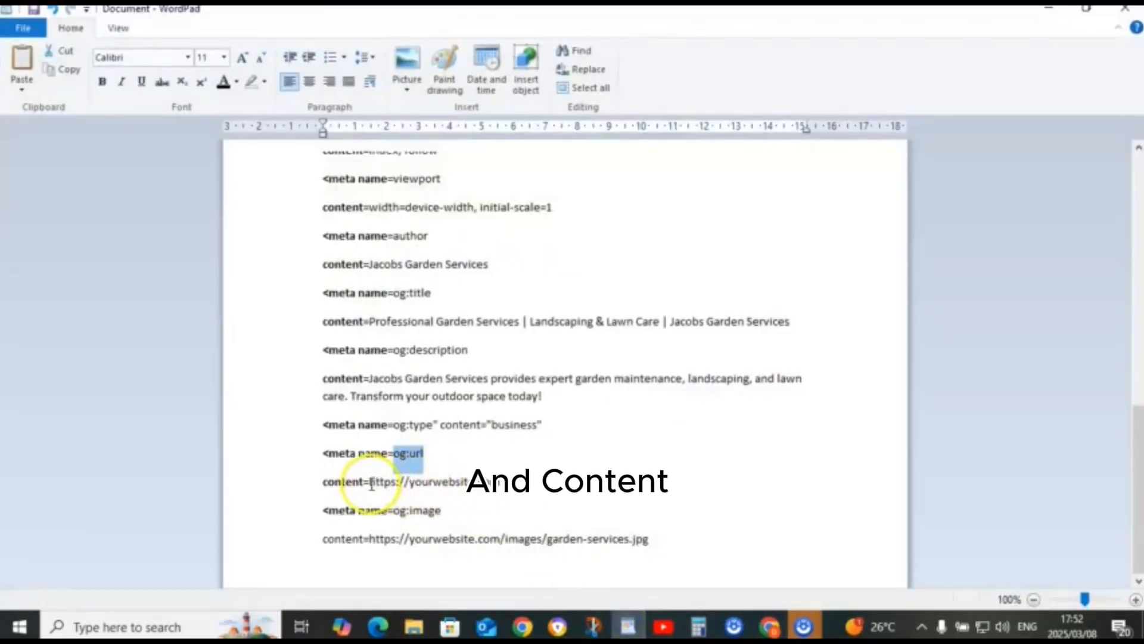
drag(369, 482, 473, 487)
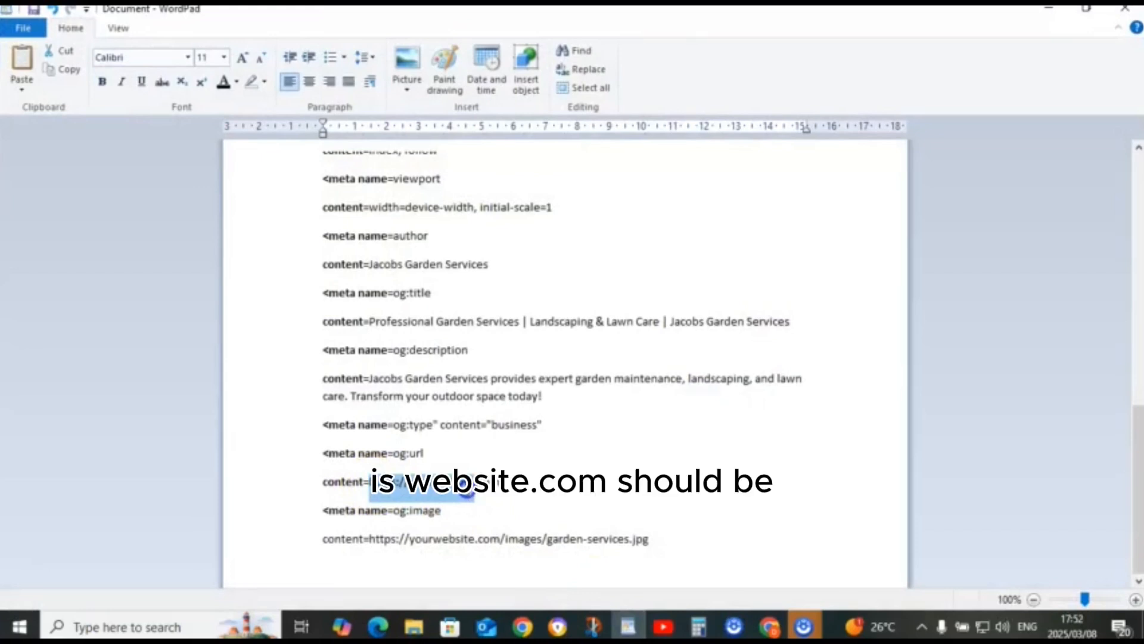
click(471, 495)
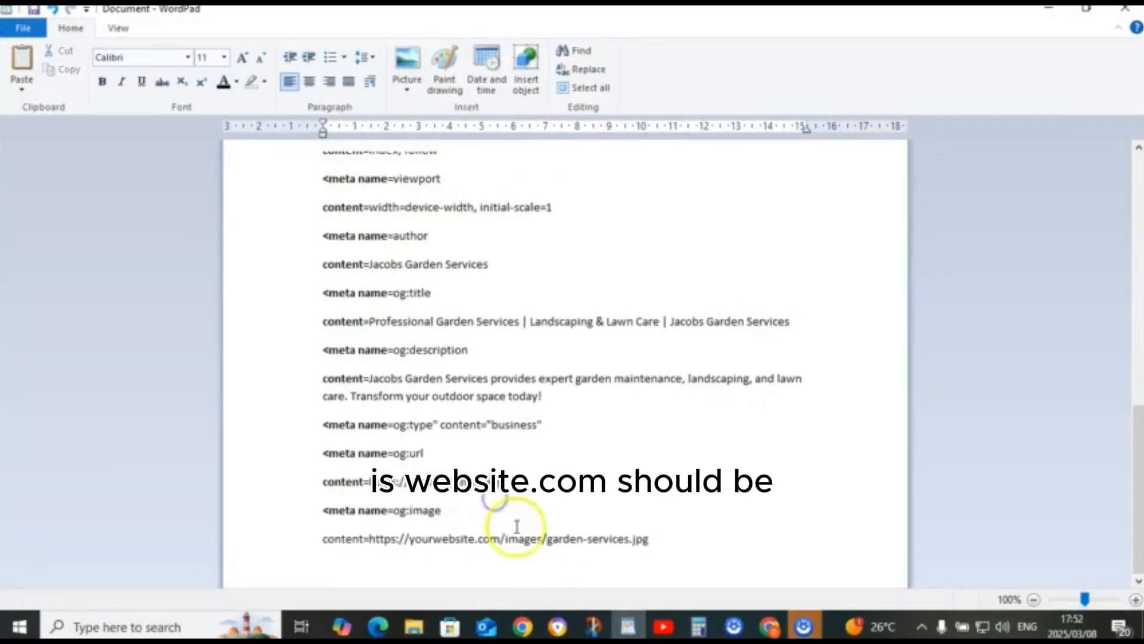
scroll(456, 382, up, 4)
scroll(446, 357, up, 5)
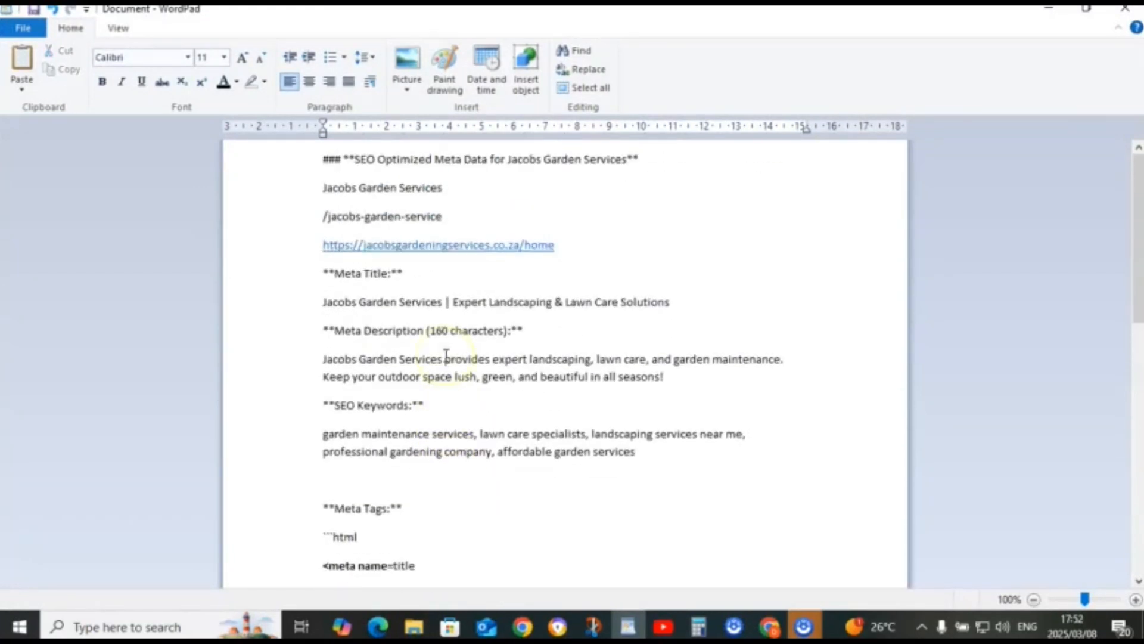
click(357, 217)
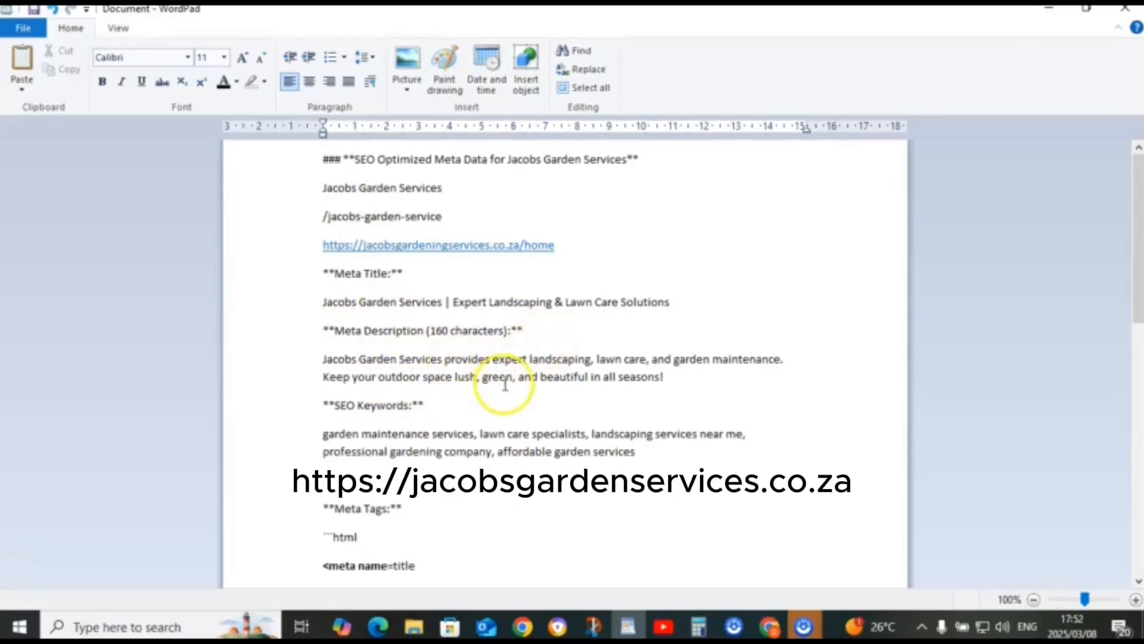
scroll(504, 388, down, 12)
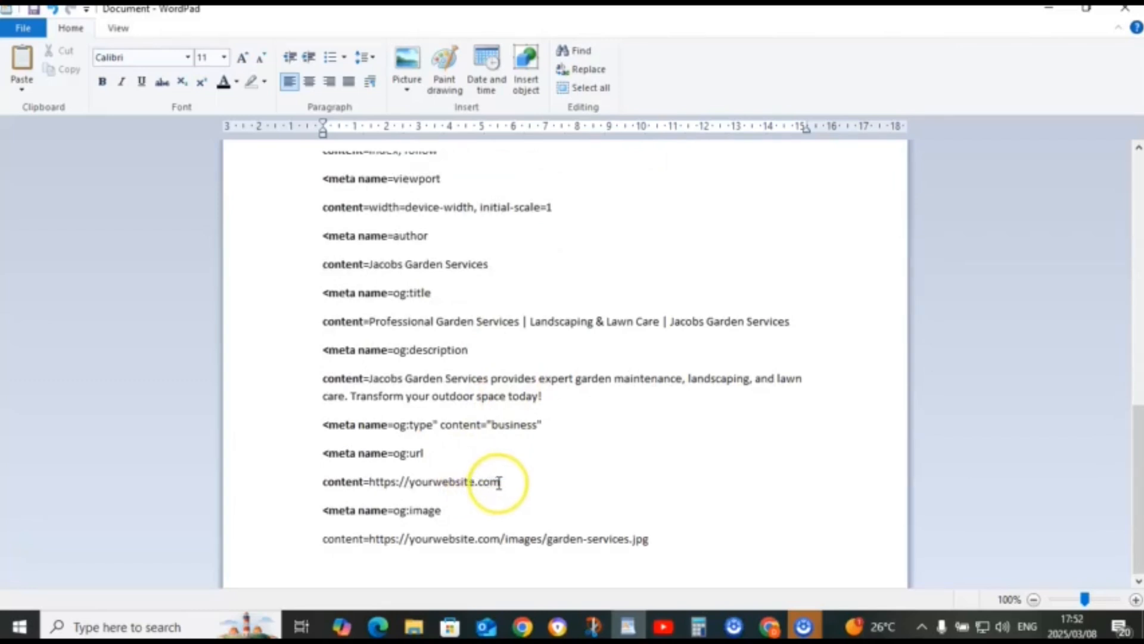
drag(499, 482, 463, 482)
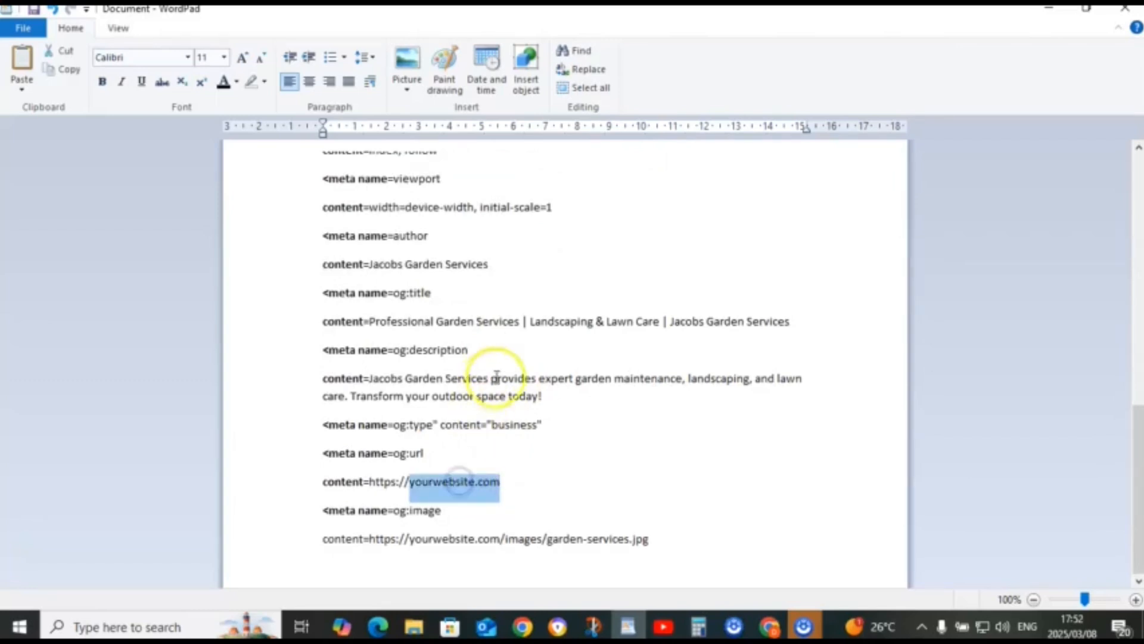
key(Delete)
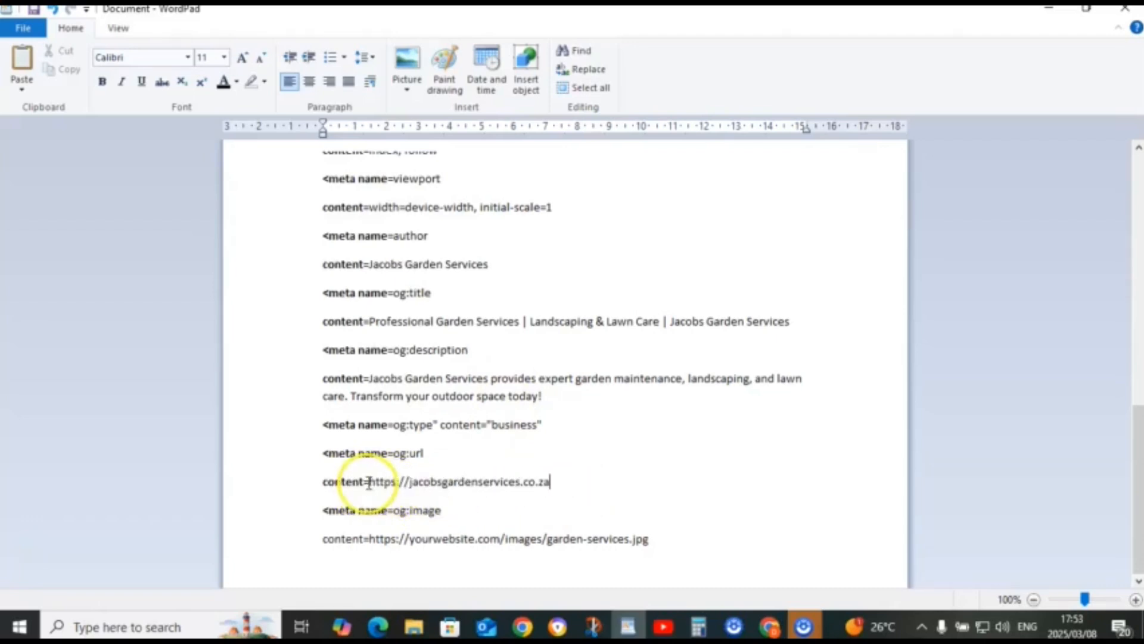
drag(369, 482, 559, 493)
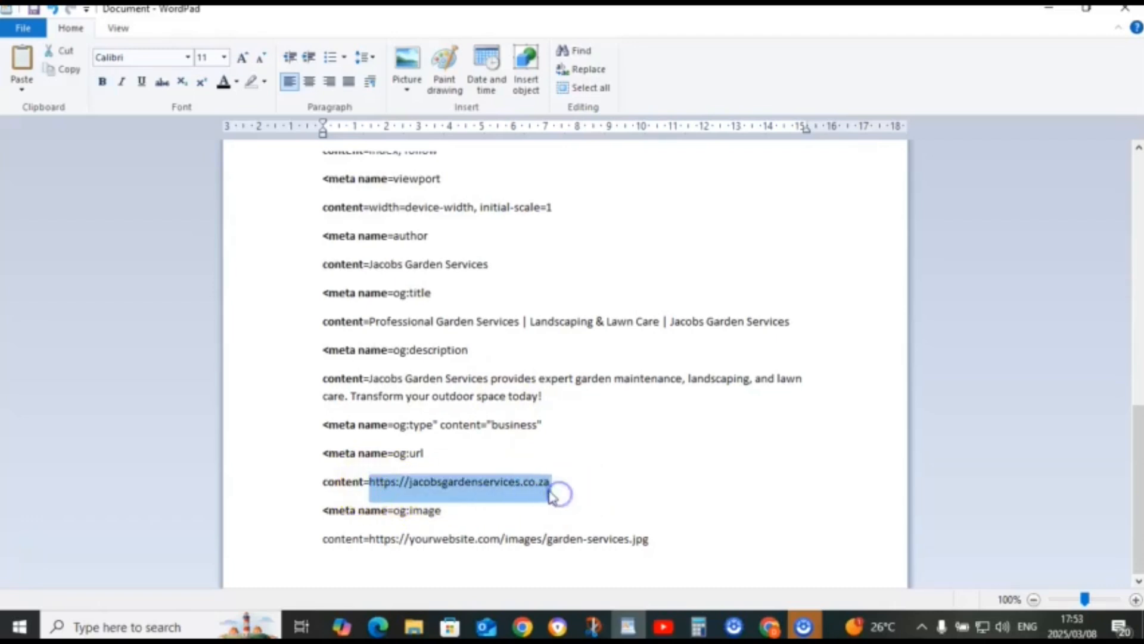
right_click(549, 493)
click(587, 519)
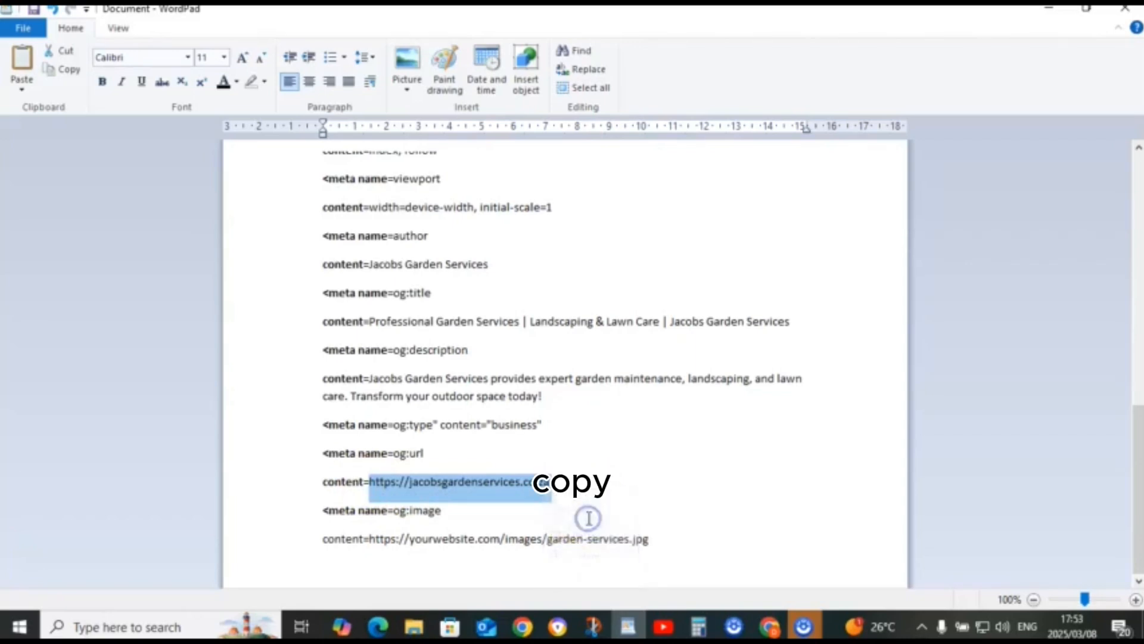
click(624, 627)
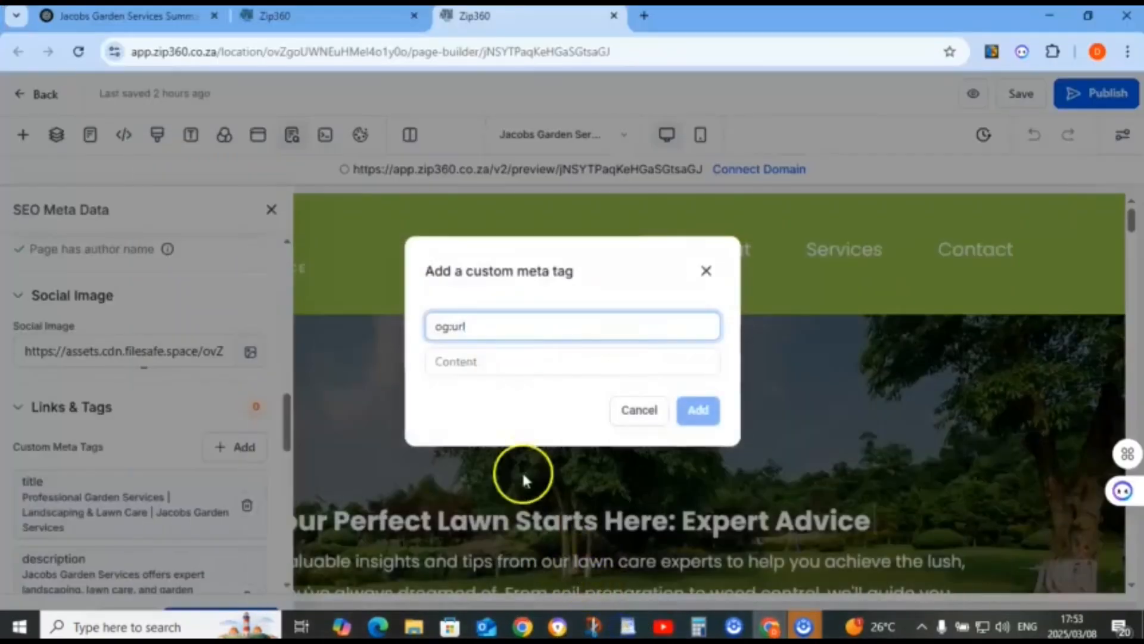
click(473, 360)
right_click(480, 361)
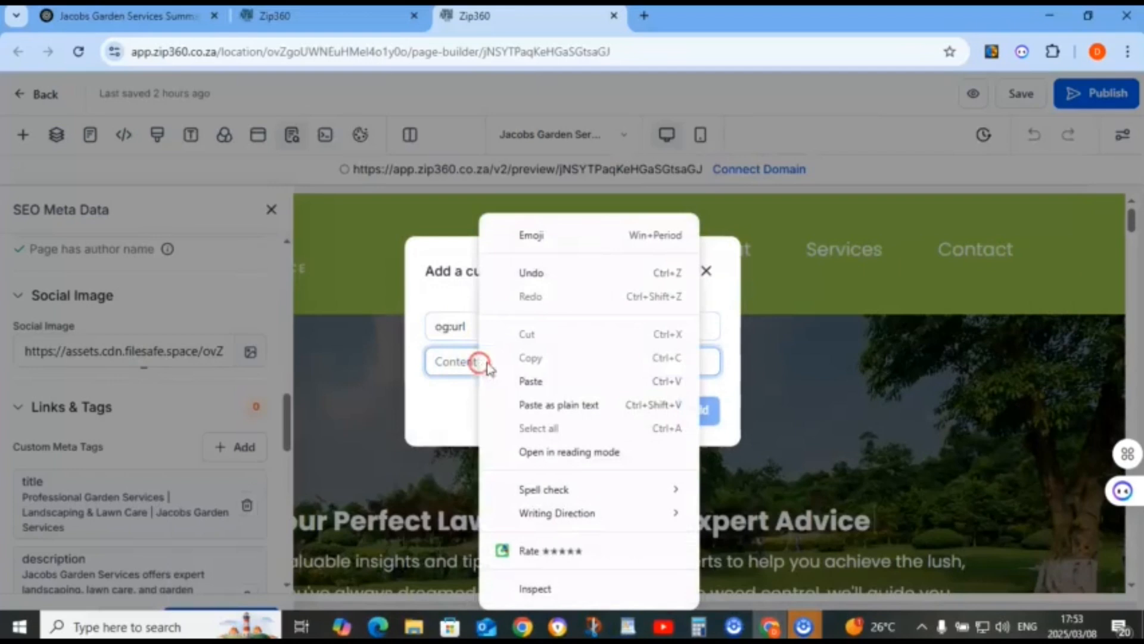
click(530, 380)
click(699, 410)
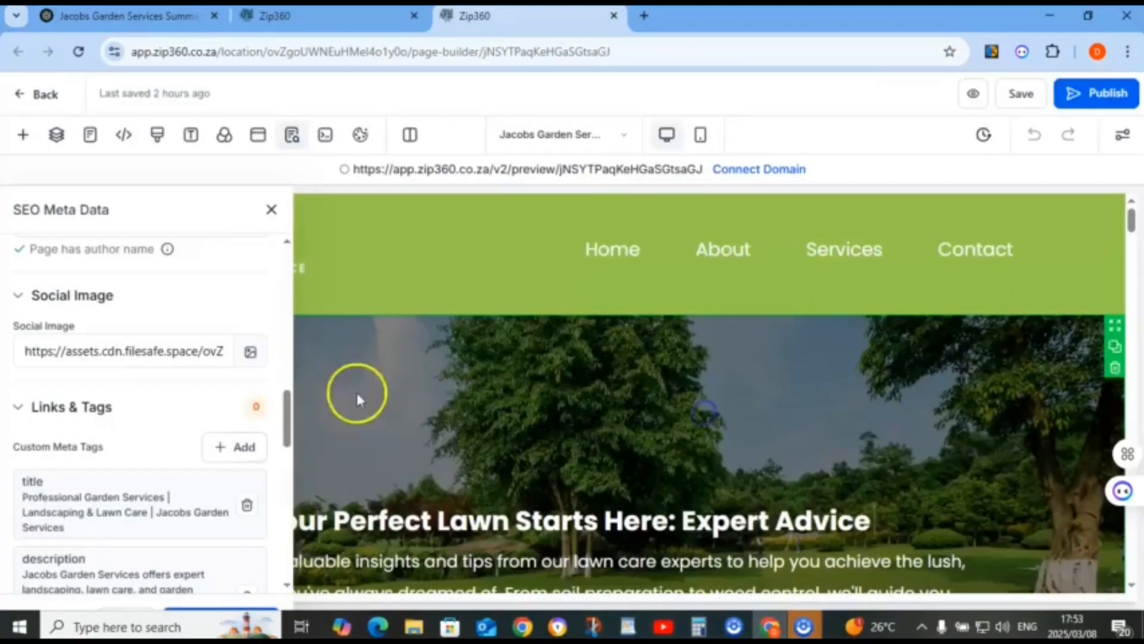
Start another custom meta tag in Zip360 and name it "og:image", copied from the WordPad document
click(239, 447)
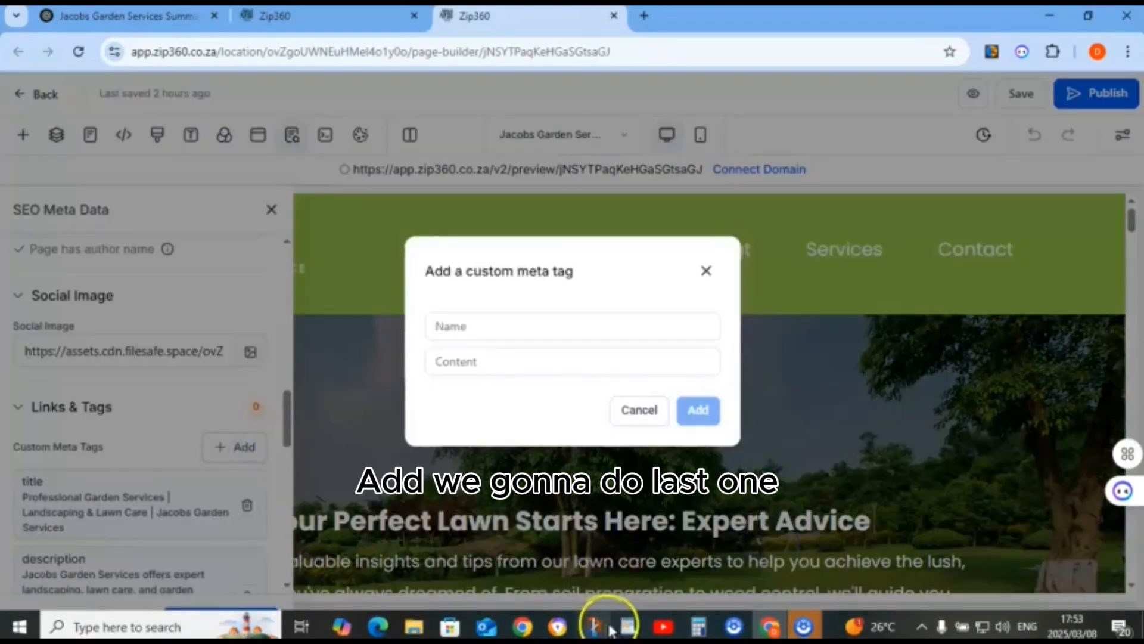
click(626, 626)
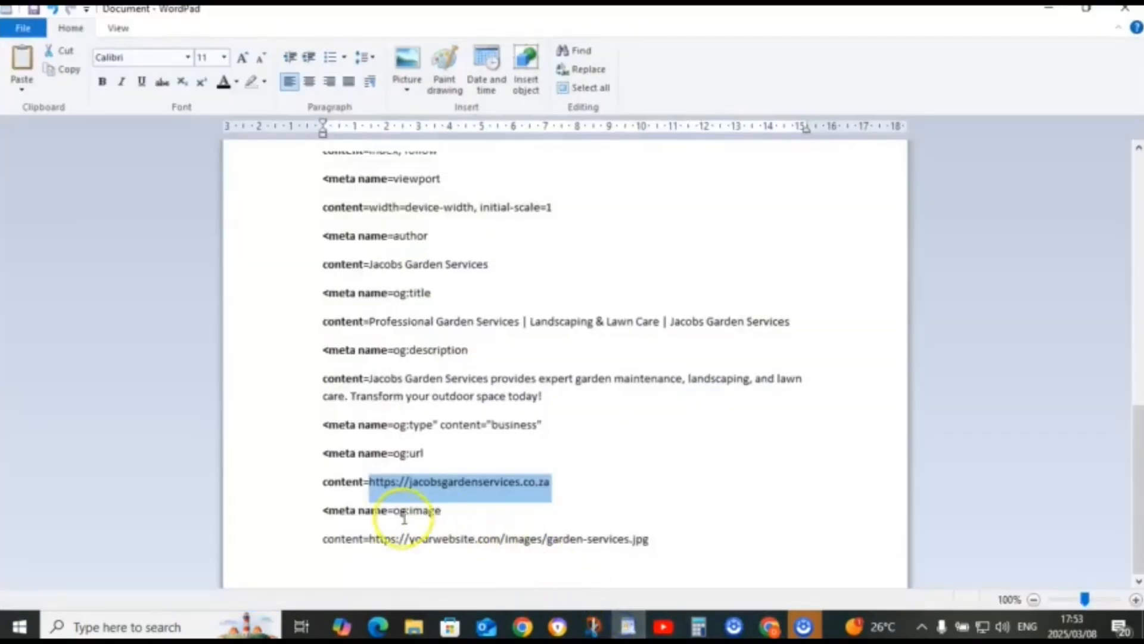
click(398, 513)
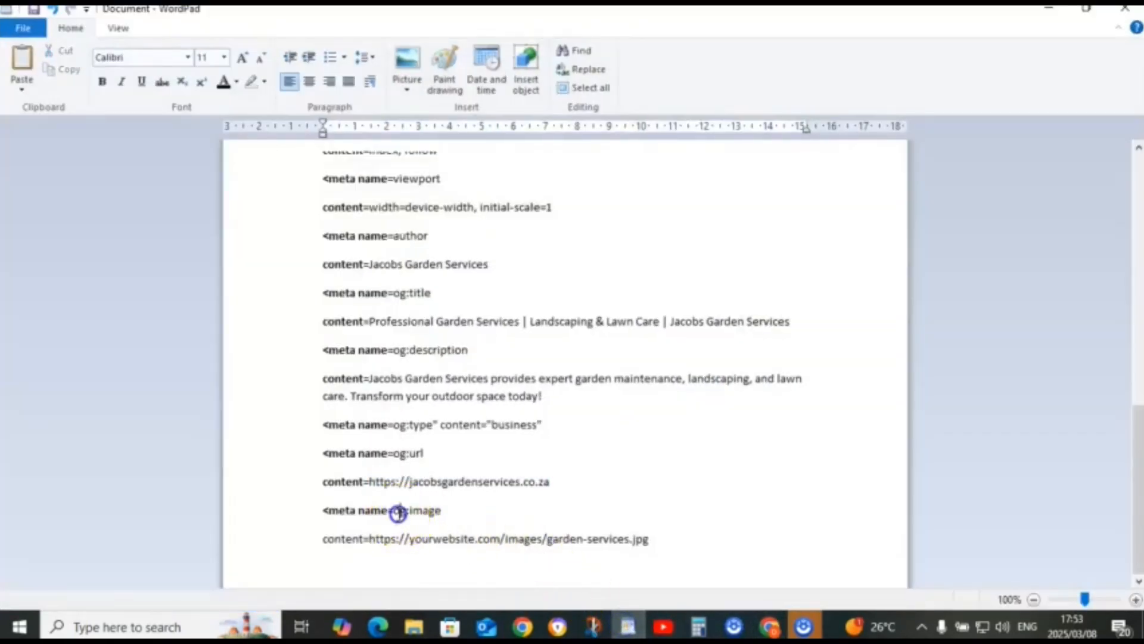
drag(398, 513, 440, 514)
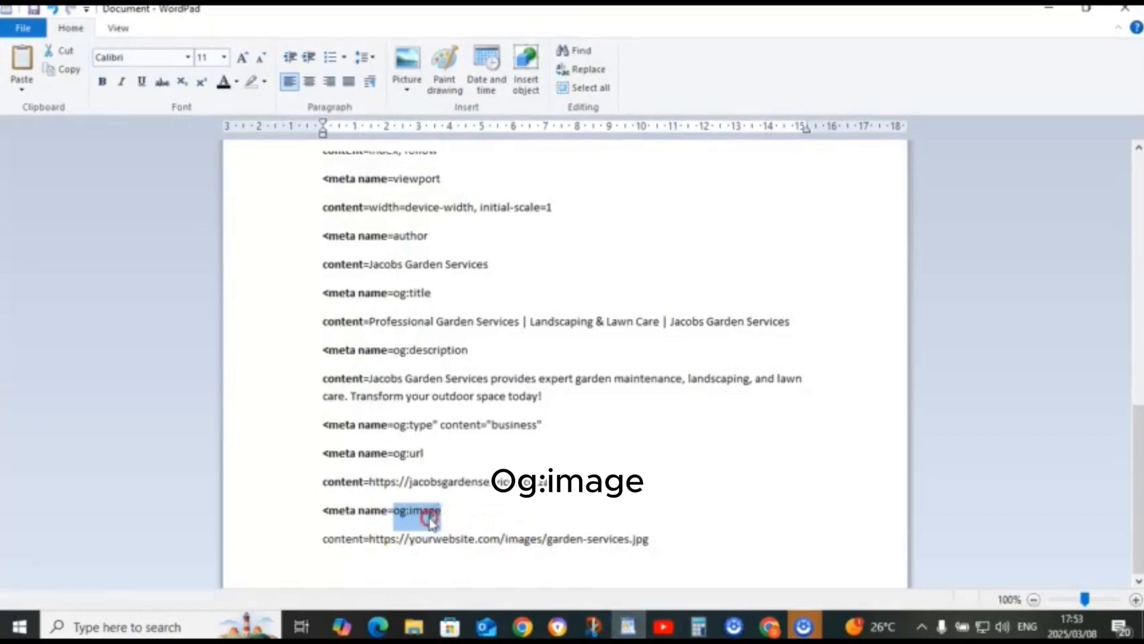
right_click(429, 516)
click(471, 450)
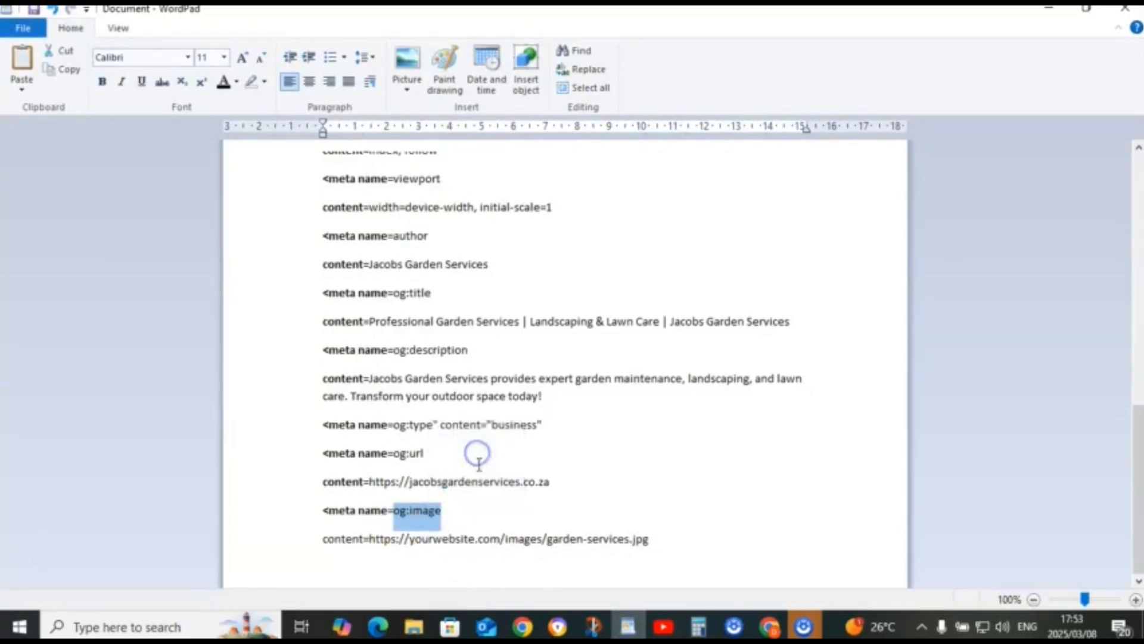
click(623, 627)
click(460, 325)
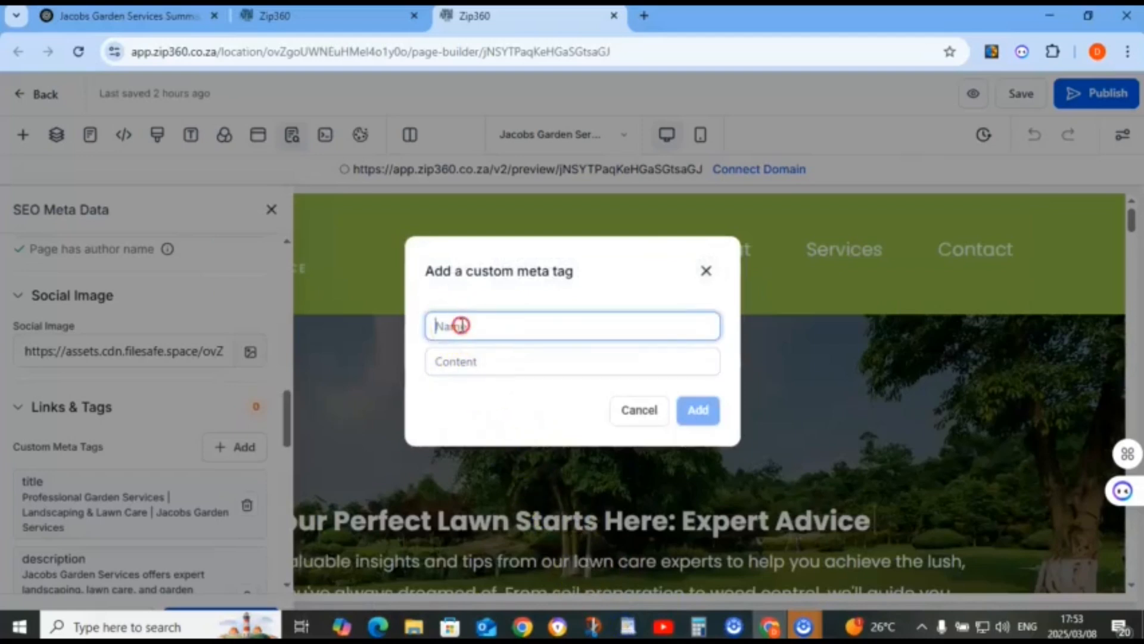
right_click(459, 325)
click(511, 379)
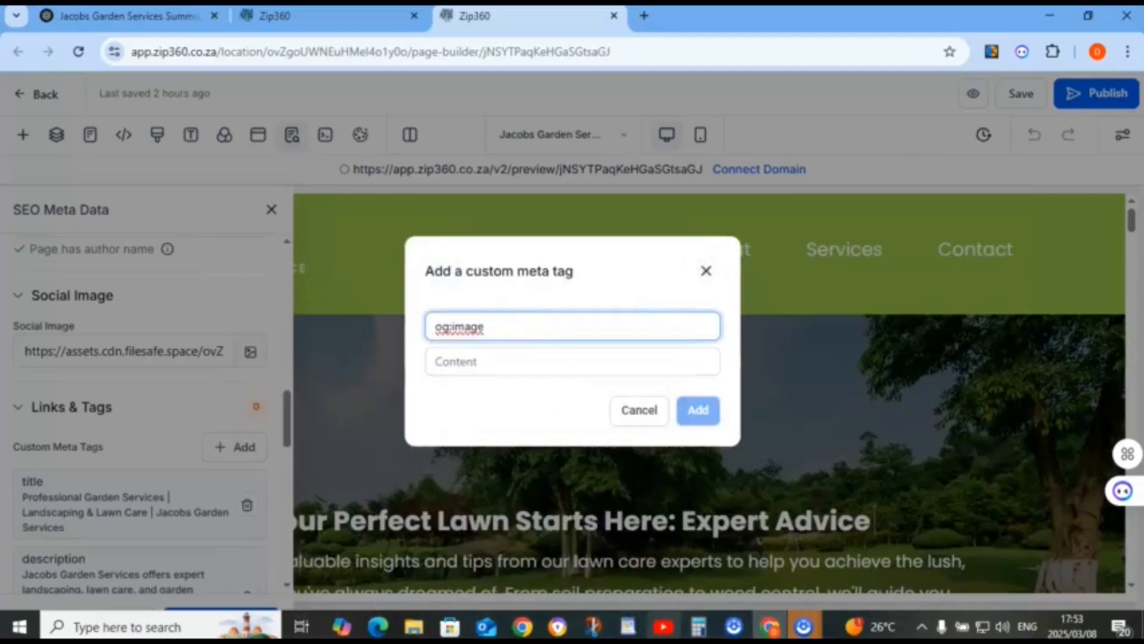
In WordPad, copy jacobsgardenservices.co.za from the og:url content over the placeholder domain yourwebsite.com in the og:image address
click(627, 626)
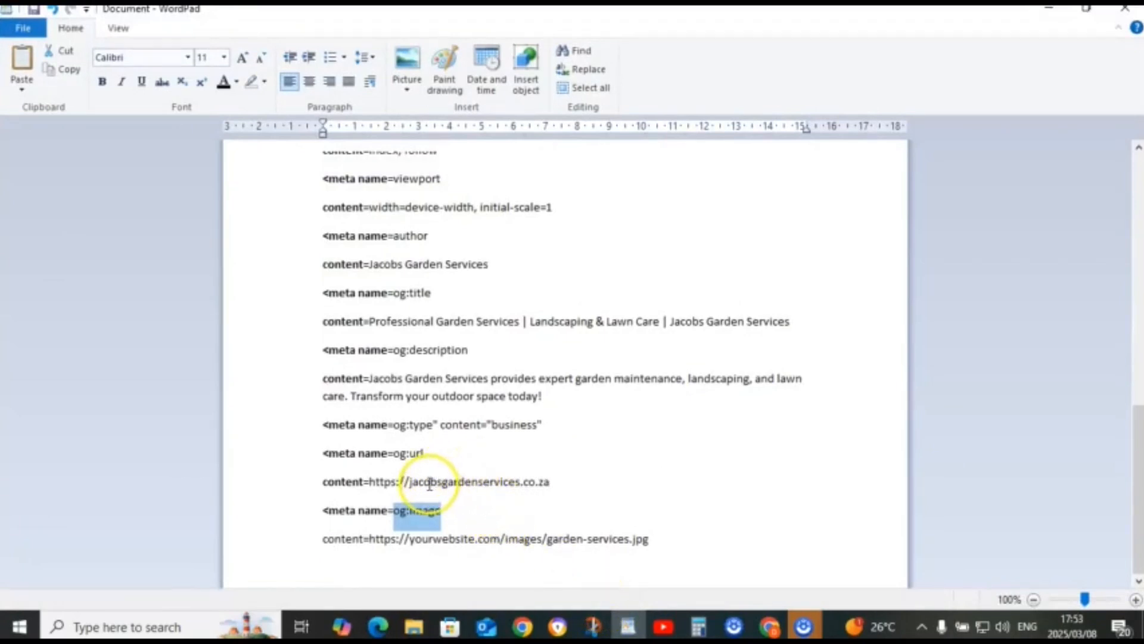
drag(411, 484, 535, 486)
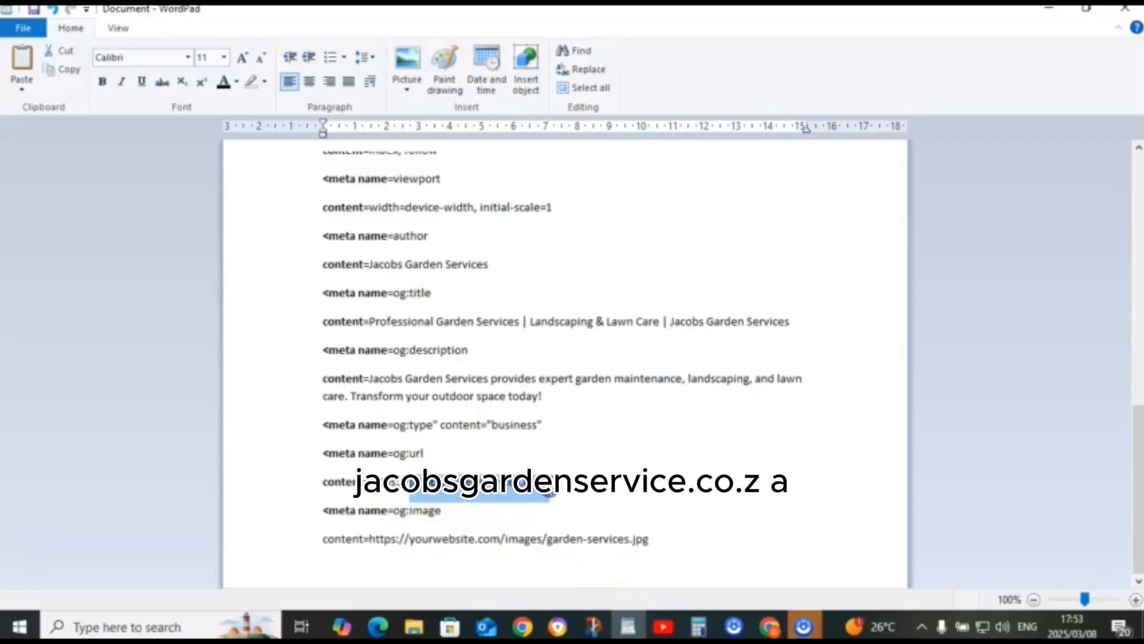
right_click(547, 493)
click(581, 511)
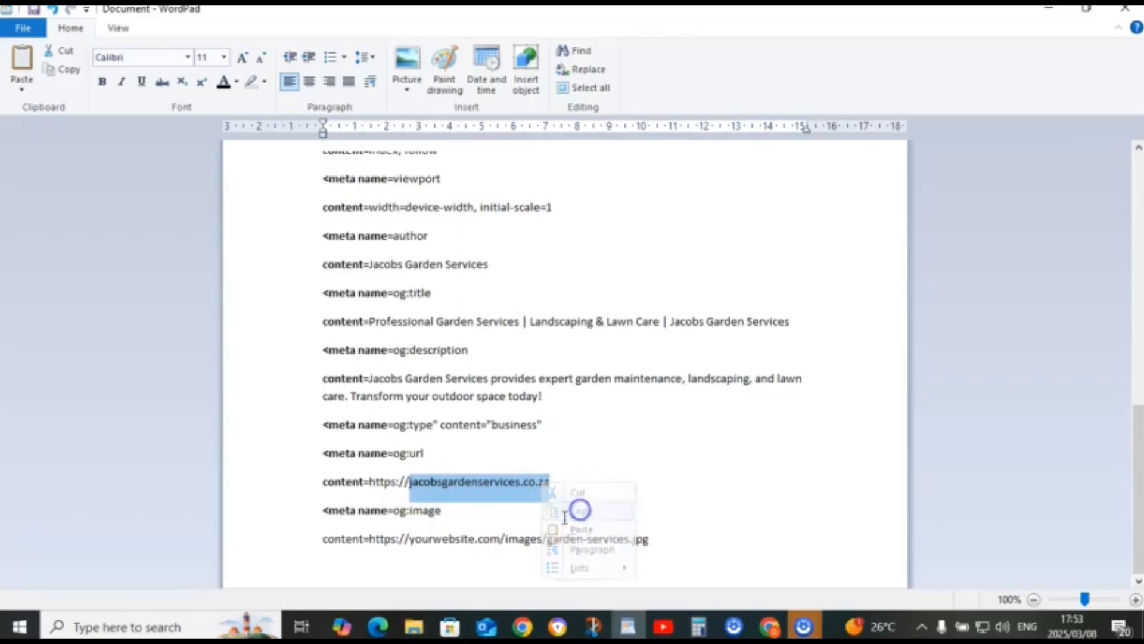
click(502, 538)
drag(488, 538, 438, 531)
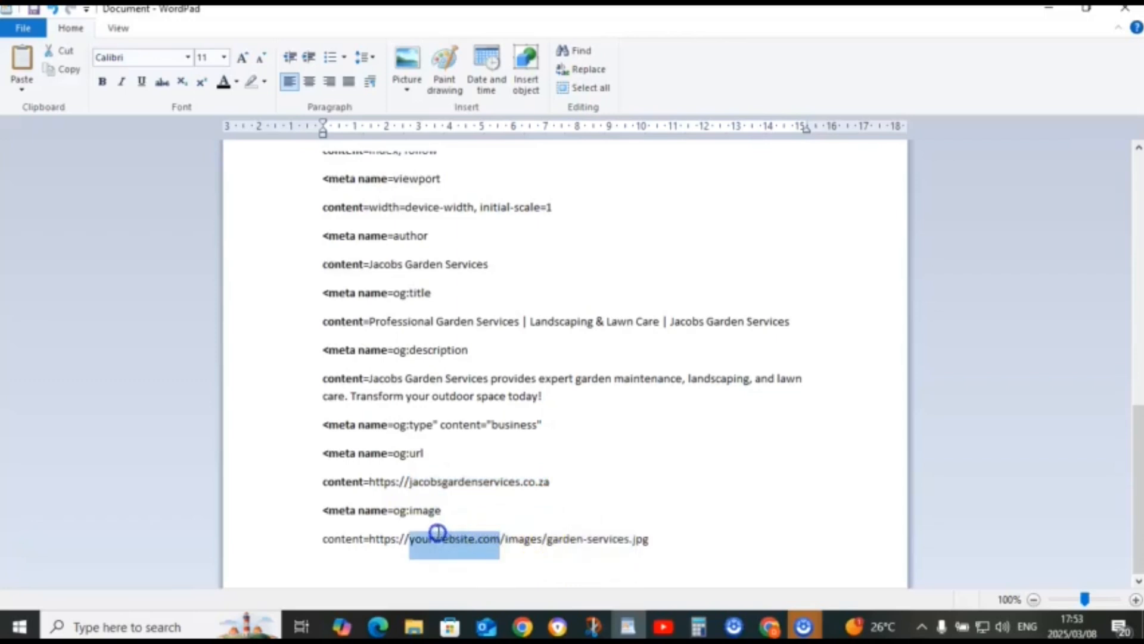
right_click(448, 553)
click(486, 499)
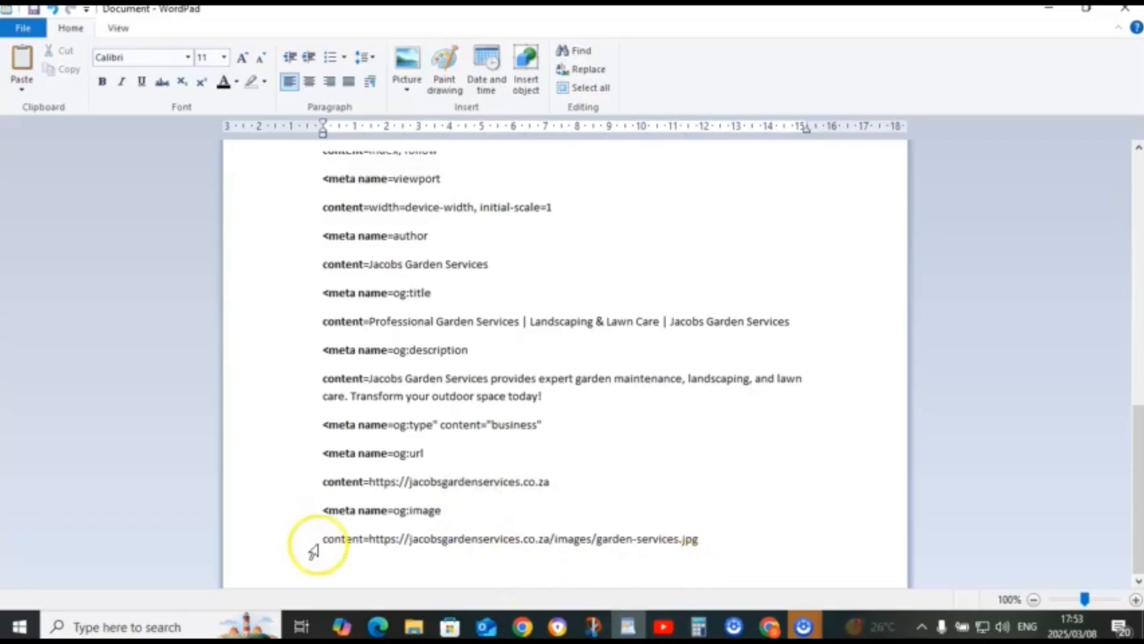
drag(370, 539, 684, 552)
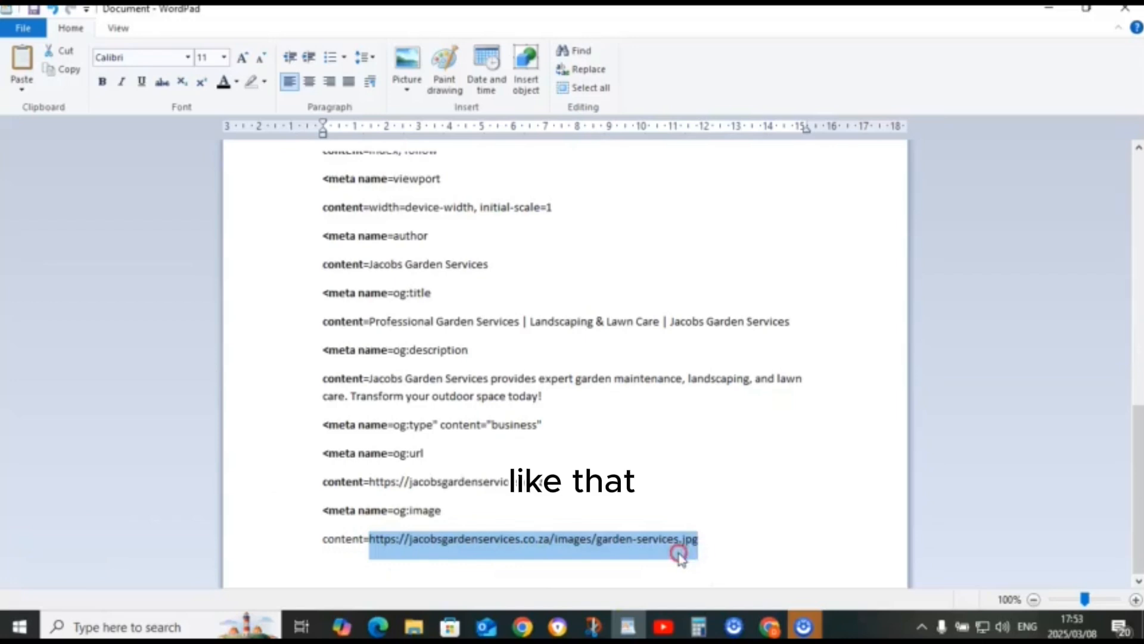
right_click(680, 552)
click(725, 485)
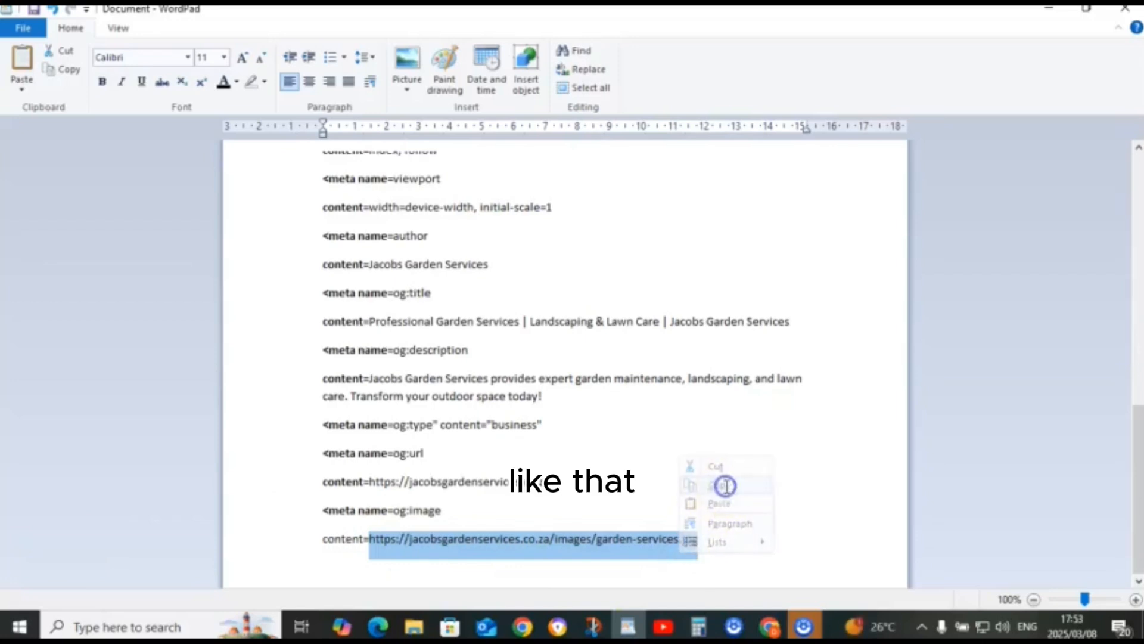
click(626, 624)
click(468, 359)
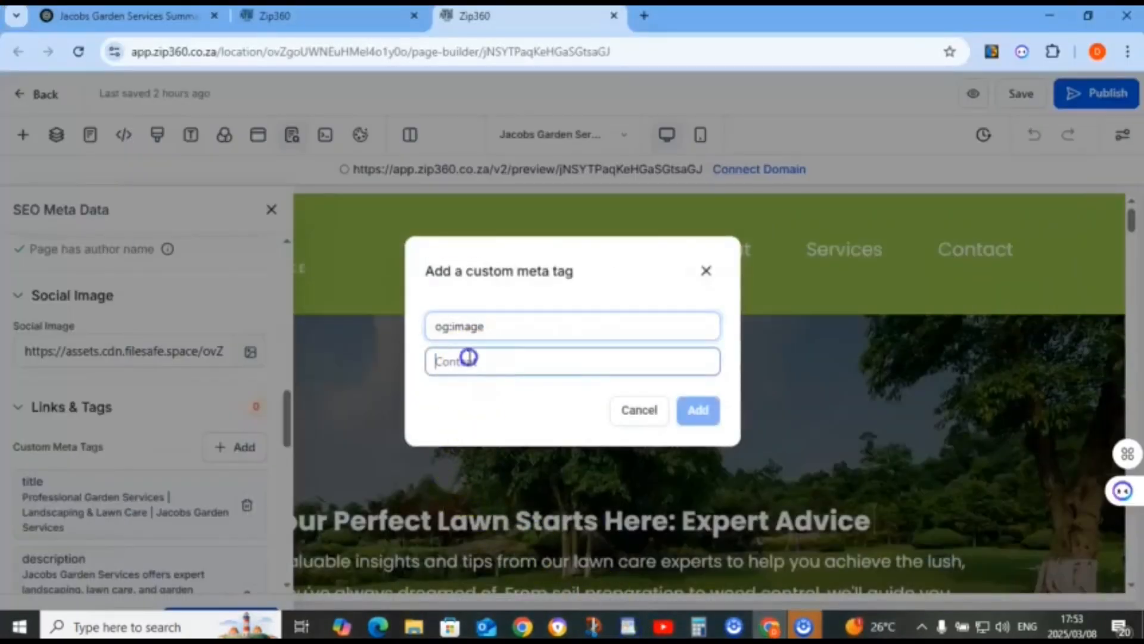
right_click(467, 358)
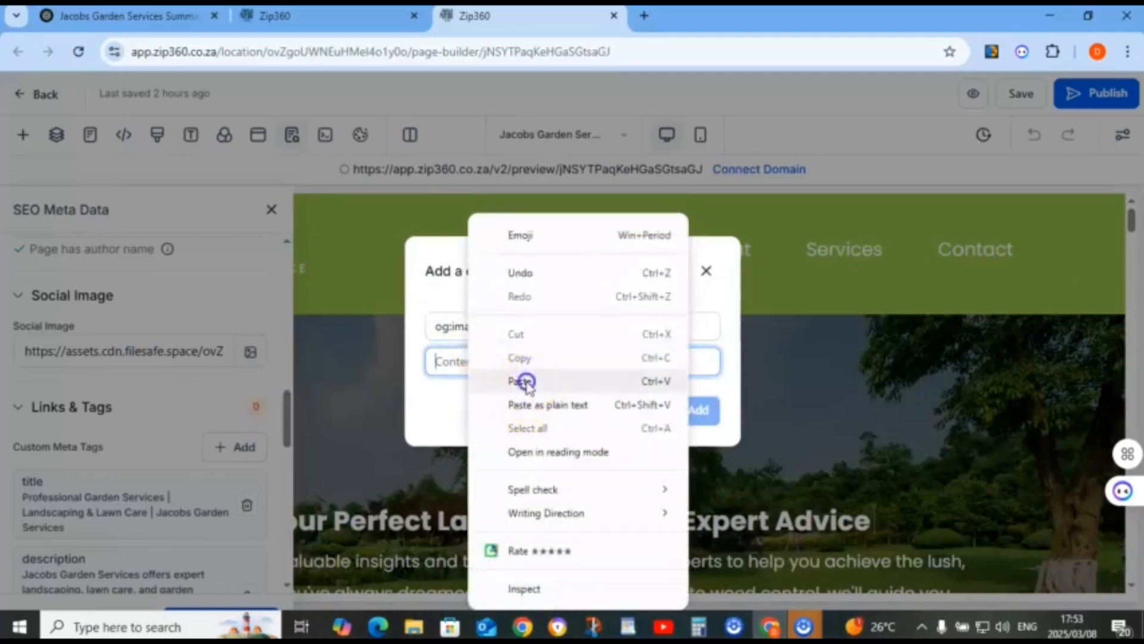
click(526, 382)
click(693, 410)
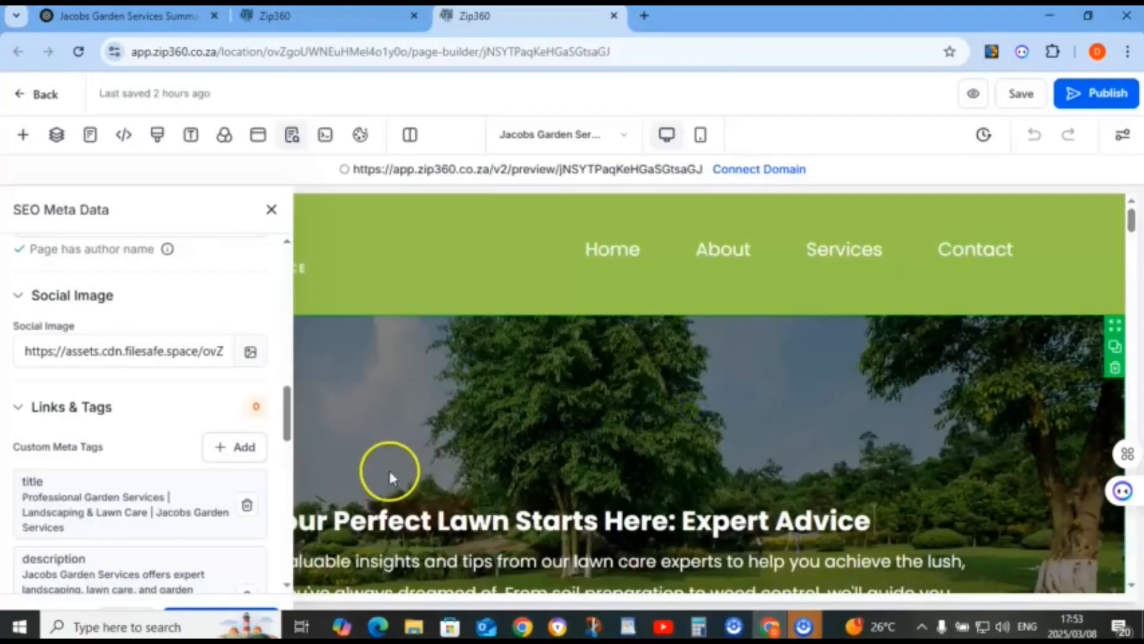
Choose "en - English" as the page language at the end of the SEO metadata settings
click(139, 345)
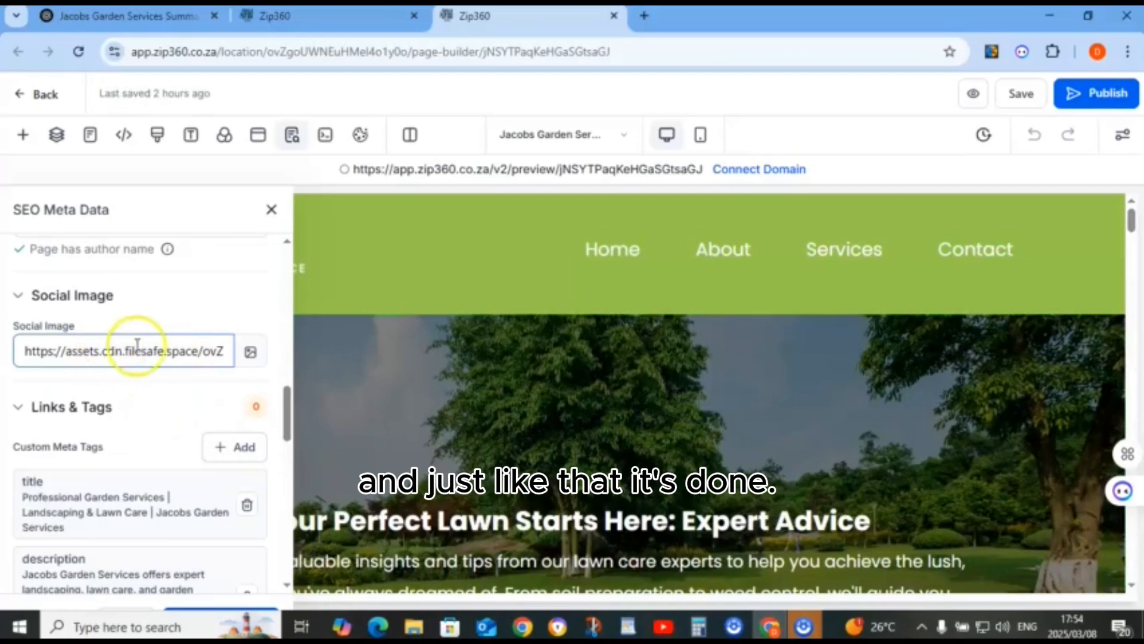
scroll(148, 394, down, 5)
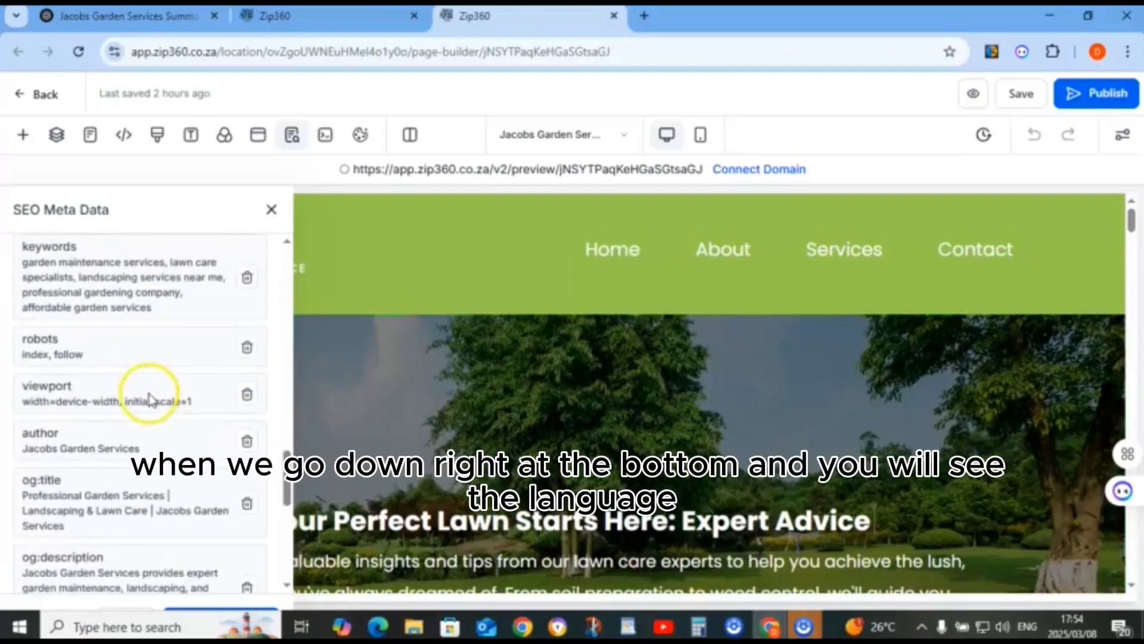
scroll(150, 397, down, 10)
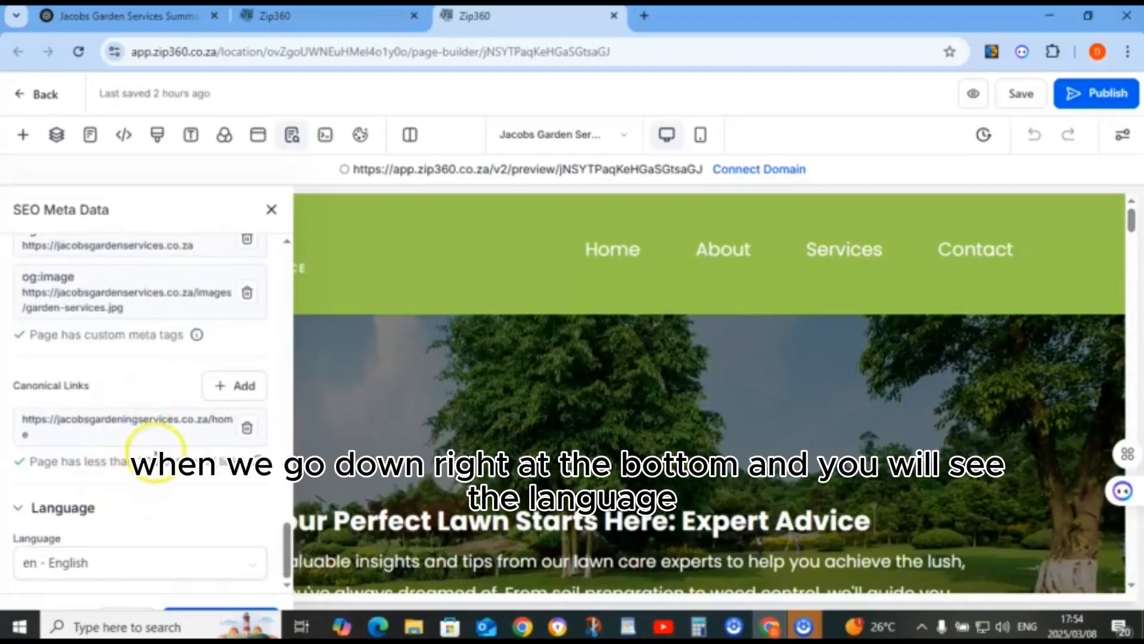
click(208, 565)
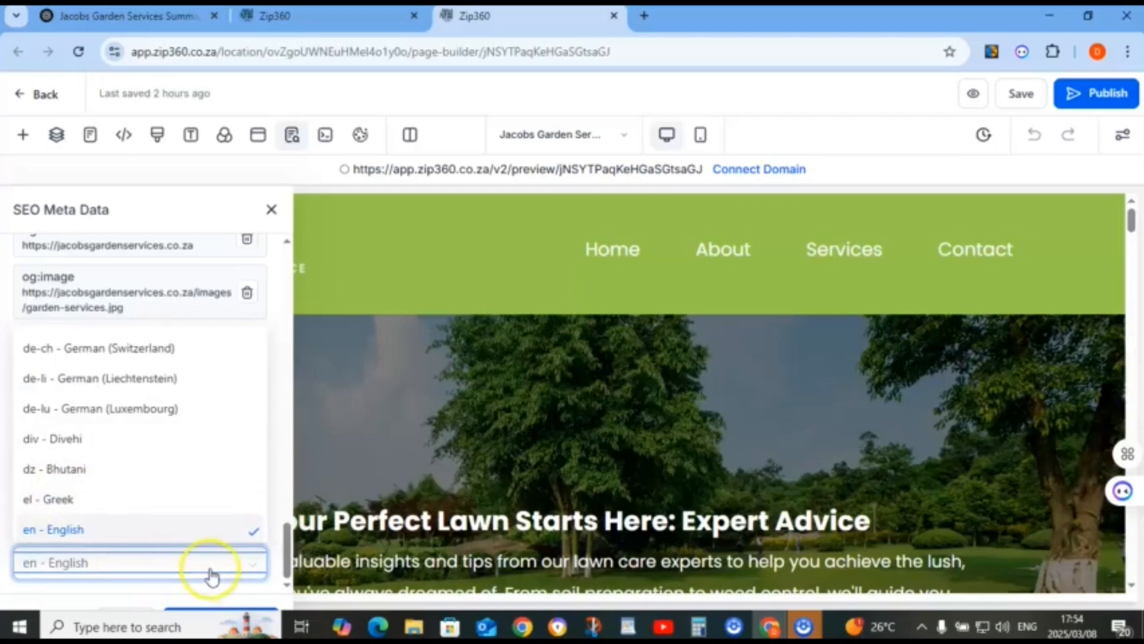
click(216, 529)
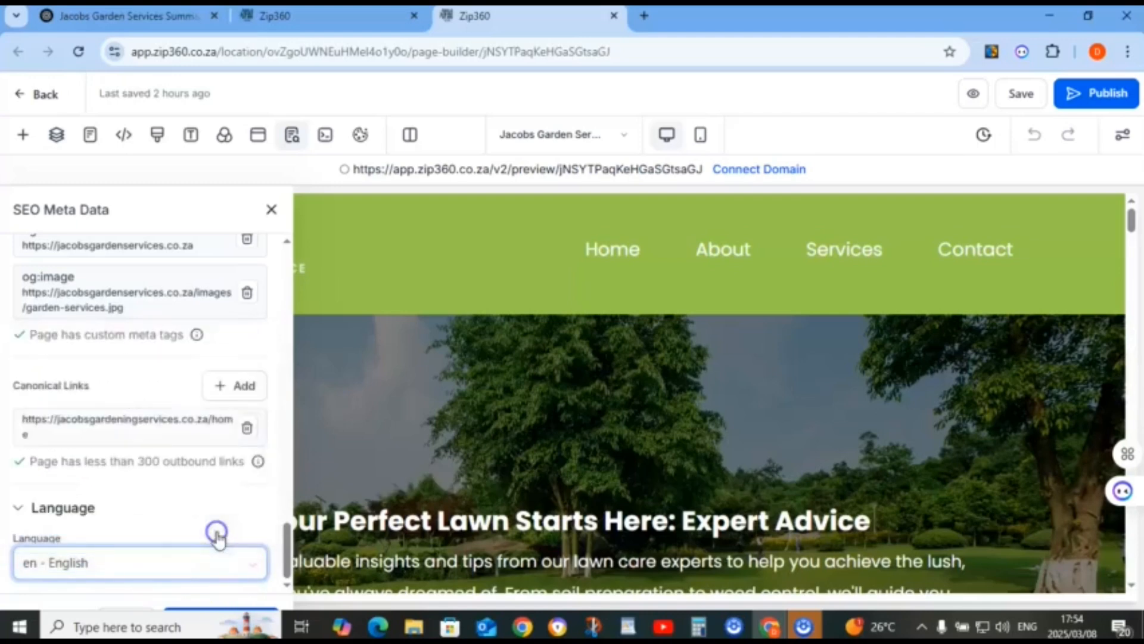
Review the completed SEO settings, apply the SEO metadata update and save the page
mouse_move(198, 334)
scroll(197, 334, up, 15)
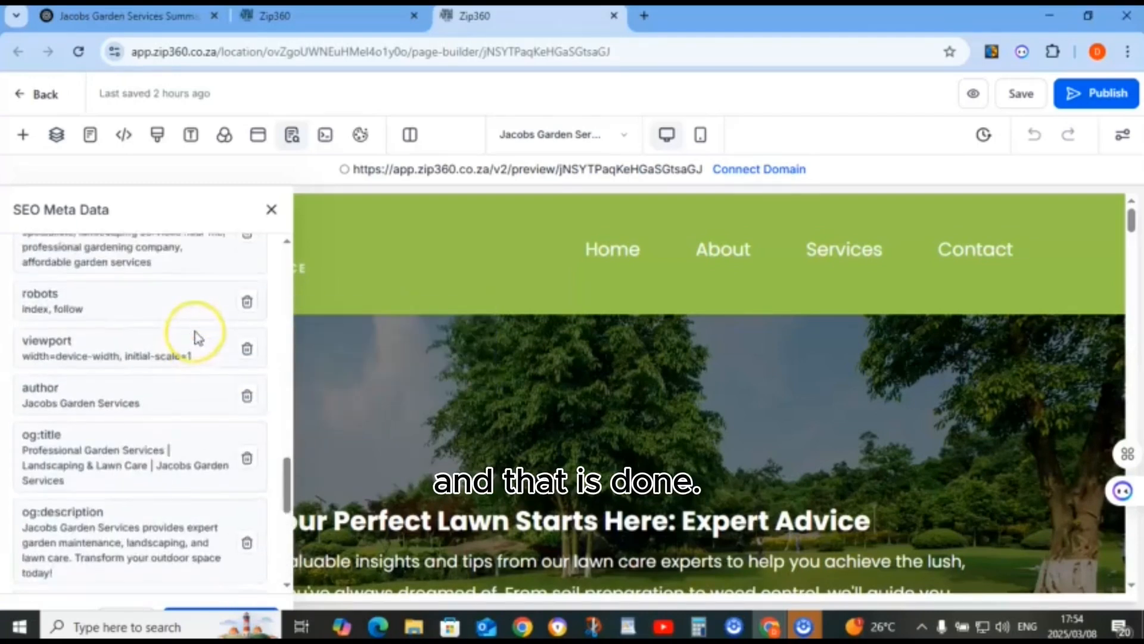
scroll(197, 335, up, 3)
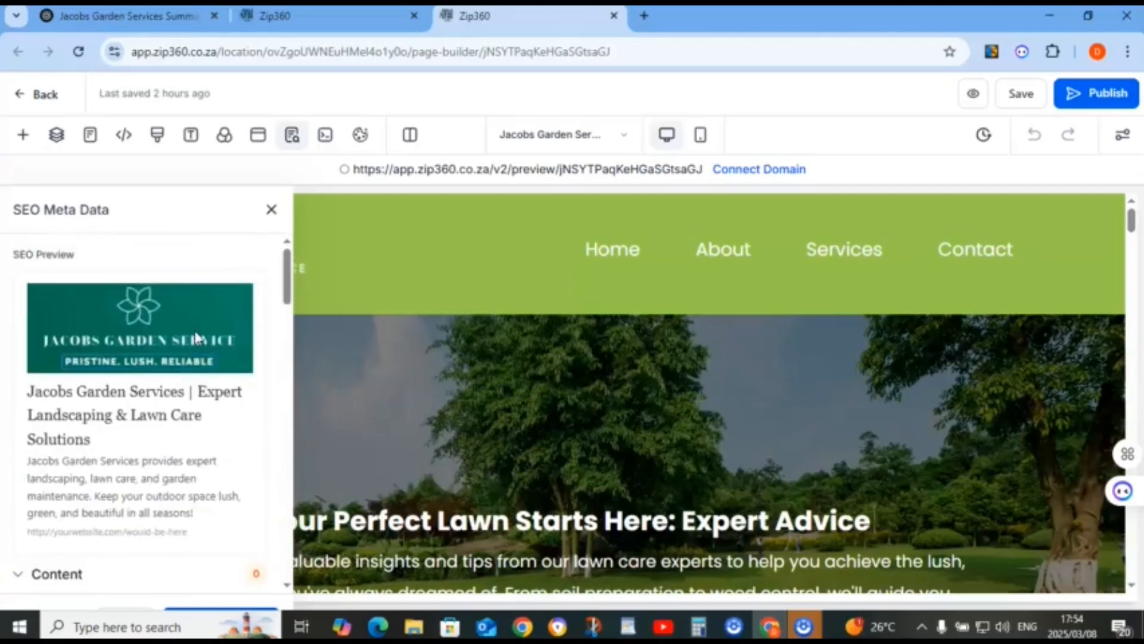
scroll(191, 391, down, 15)
scroll(186, 399, down, 10)
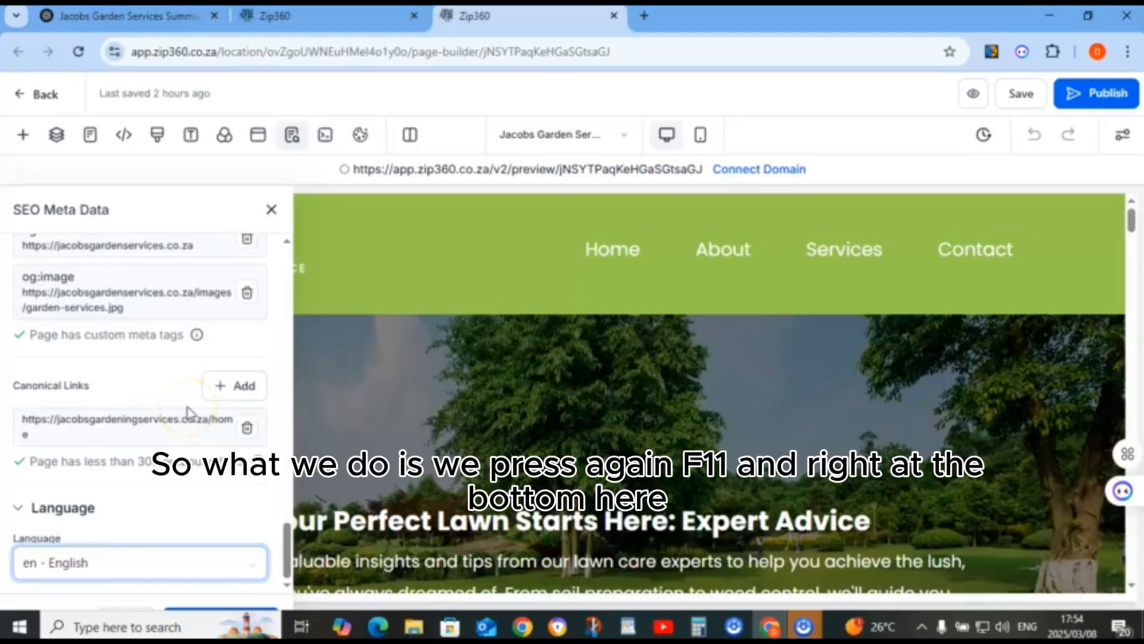
key(F11)
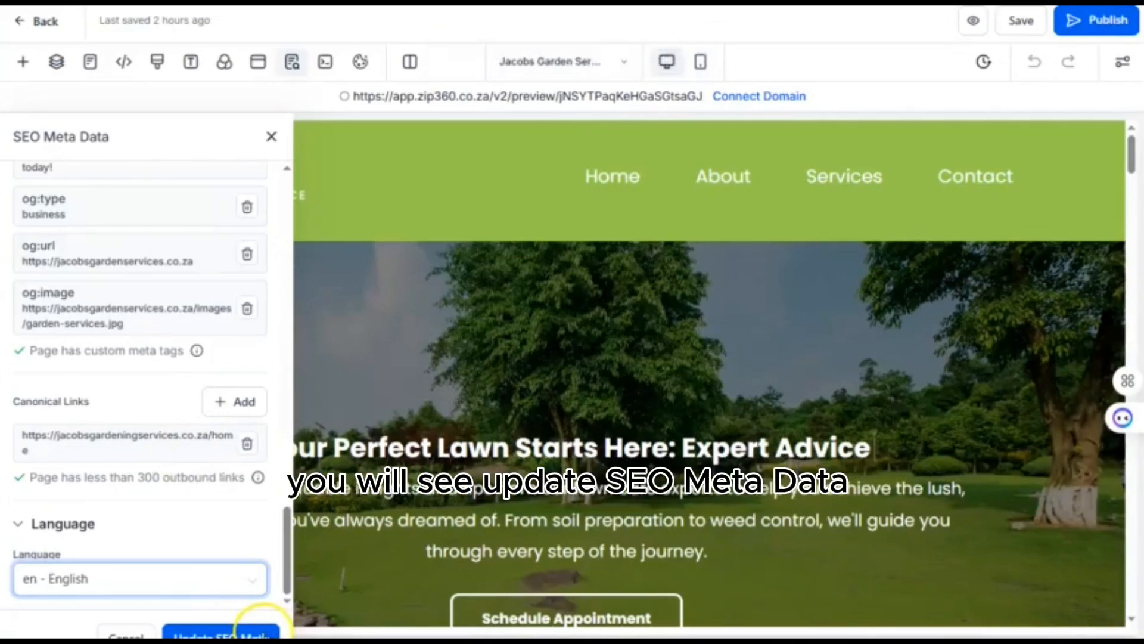
click(259, 630)
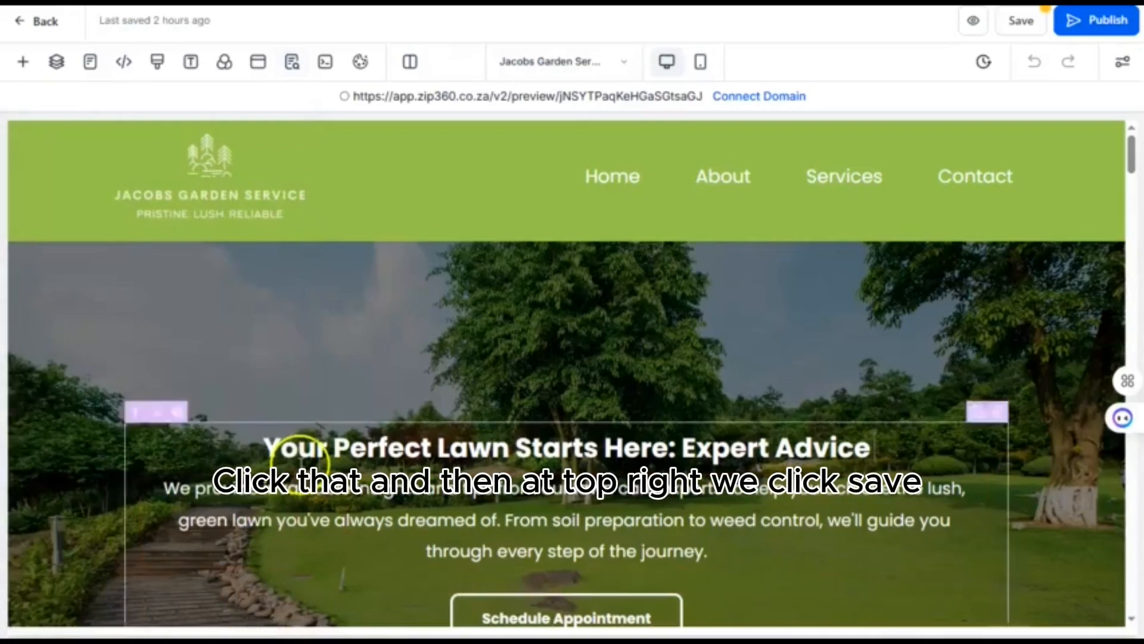
click(1024, 23)
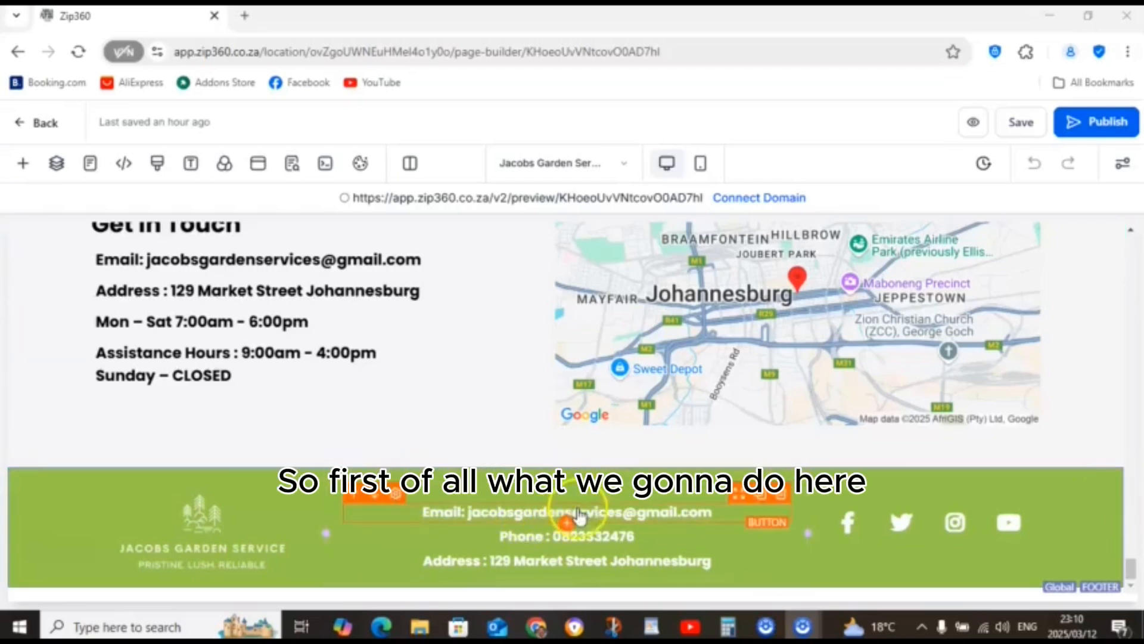
Add a paragraph below the address in the footer and replace its placeholder text with "Terms & Conditions"
click(593, 496)
click(567, 575)
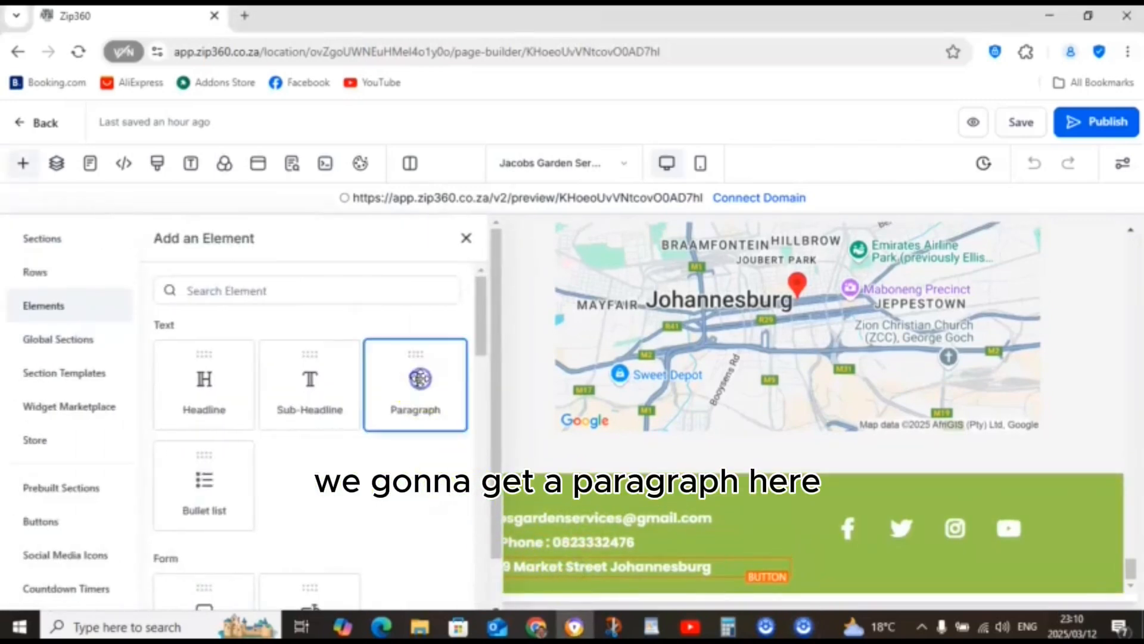
click(417, 381)
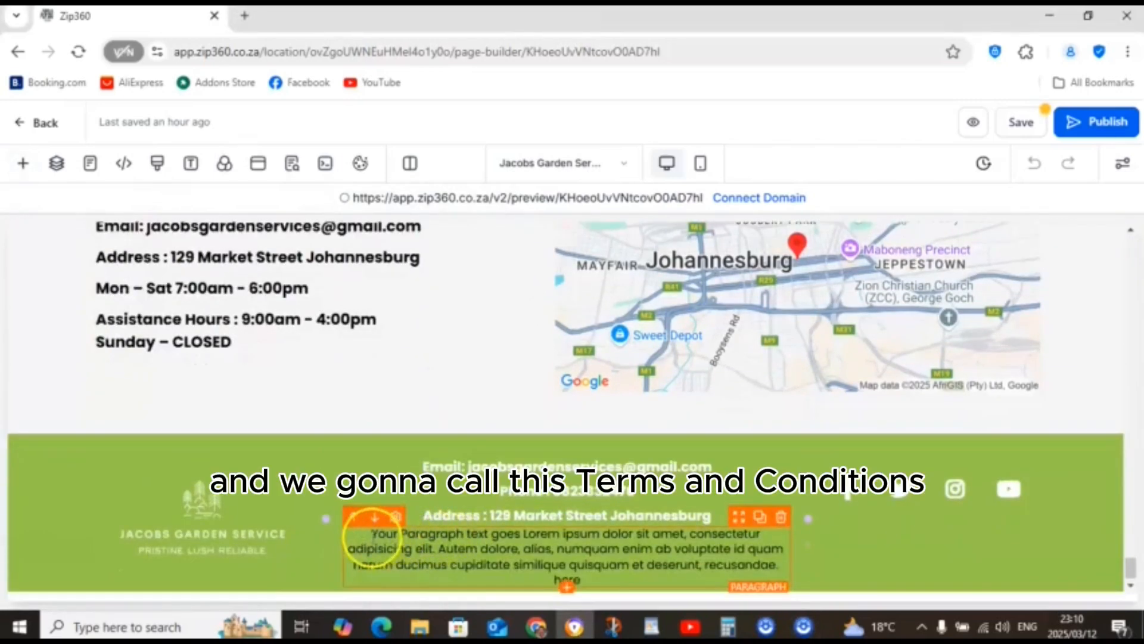
drag(372, 536, 634, 593)
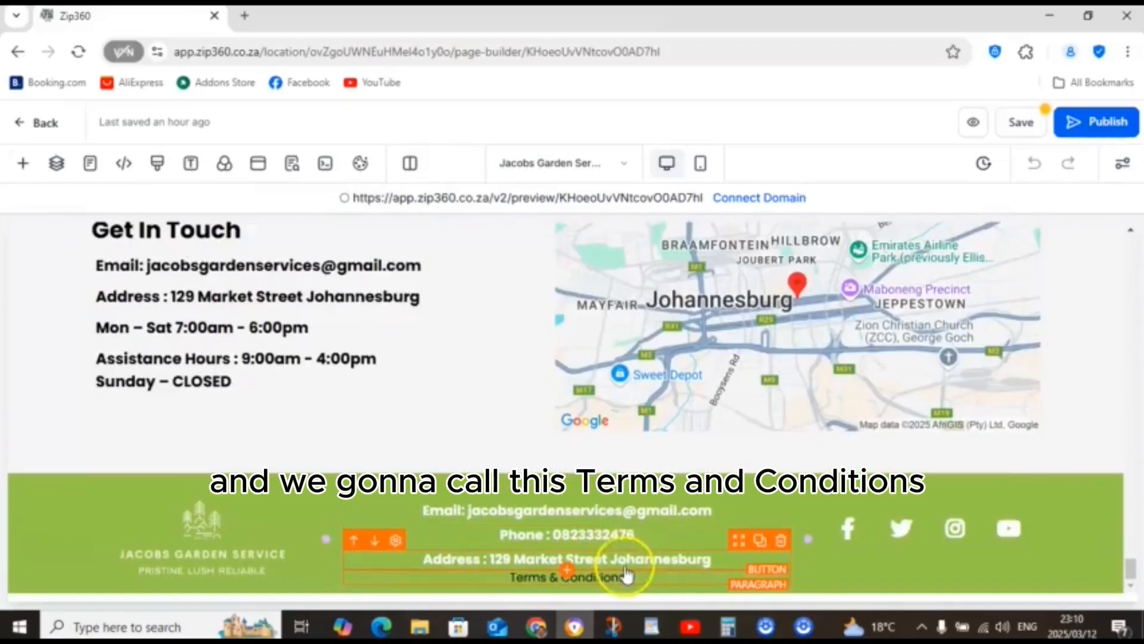
Set the footer's "Terms & Conditions" paragraph to font size 15 px and font weight 600 - Semi-Bold
click(647, 580)
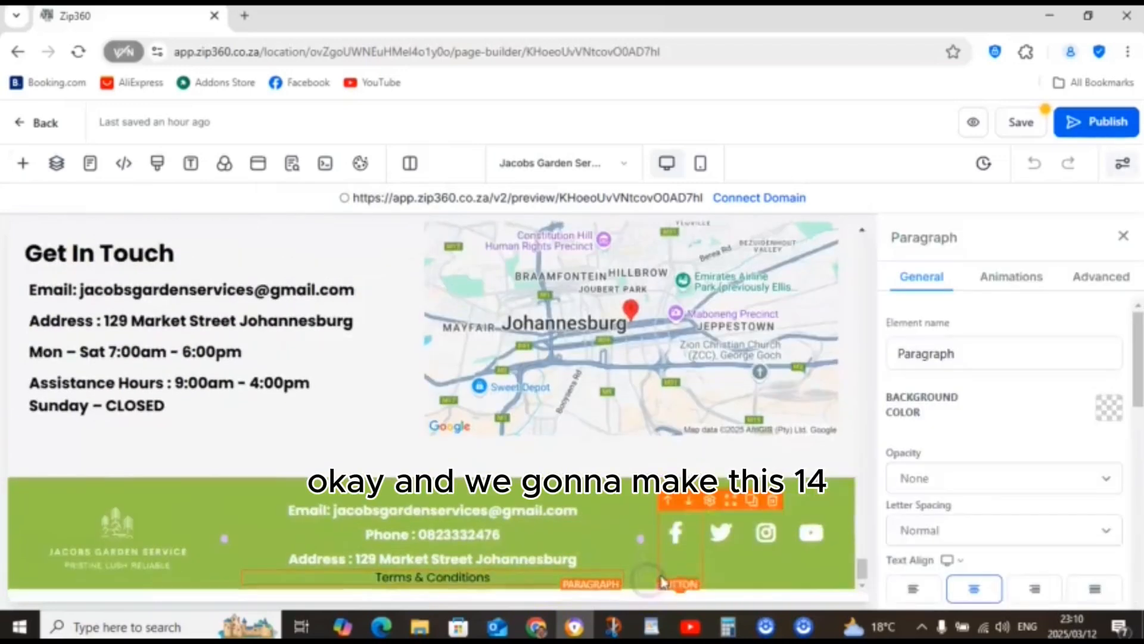
scroll(918, 435, down, 2)
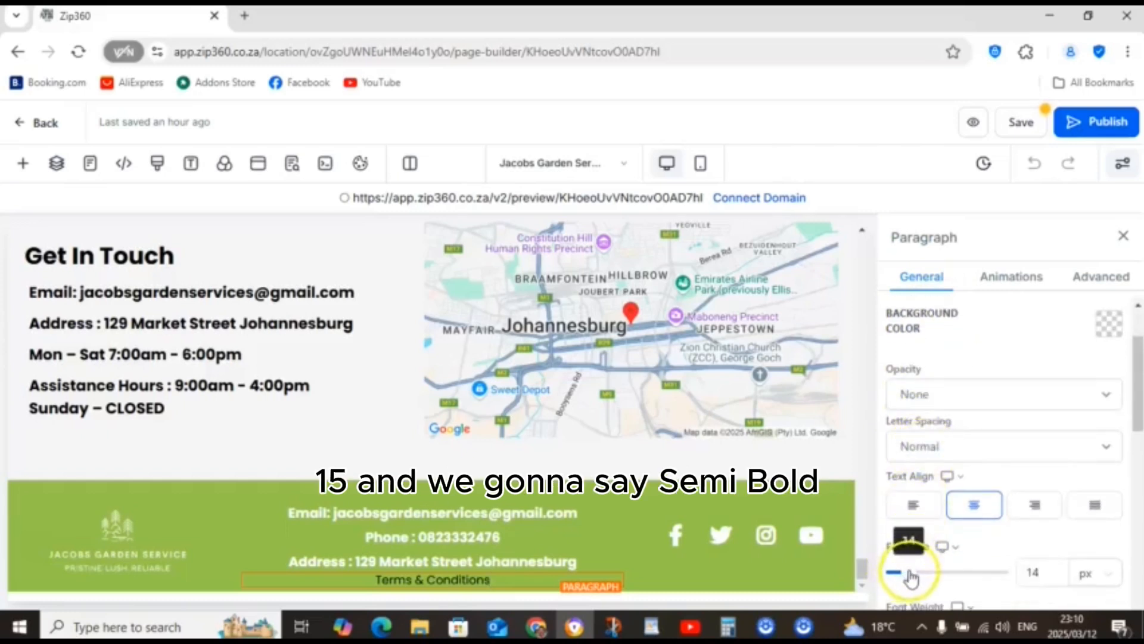
click(1046, 572)
key(BackSpace)
text(5)
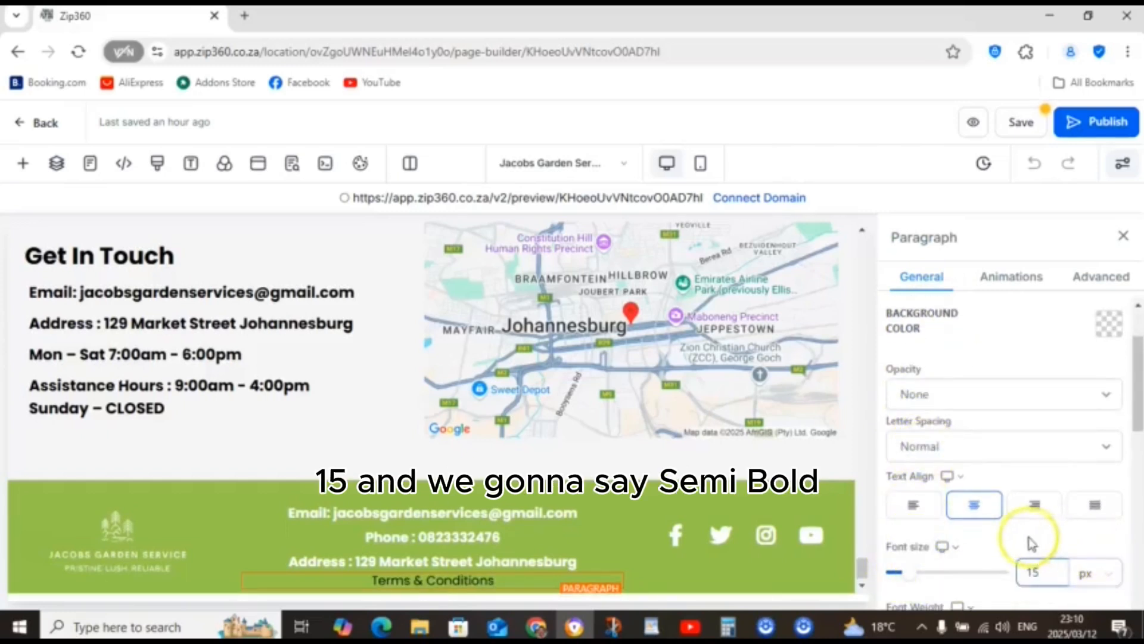
scroll(1019, 542, down, 1)
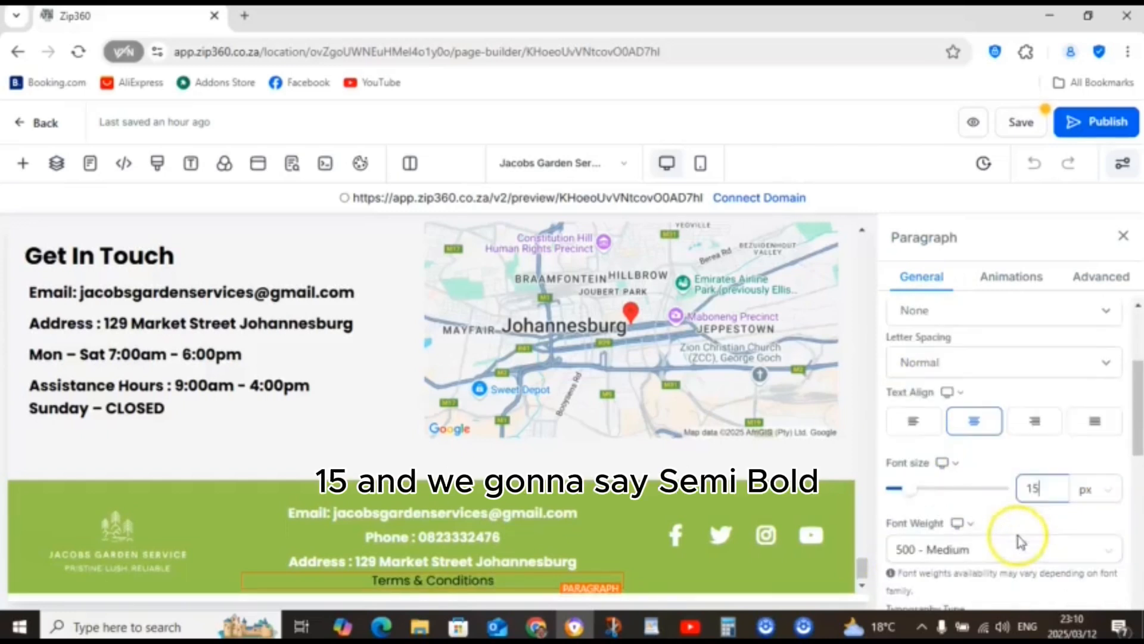
click(970, 548)
click(938, 475)
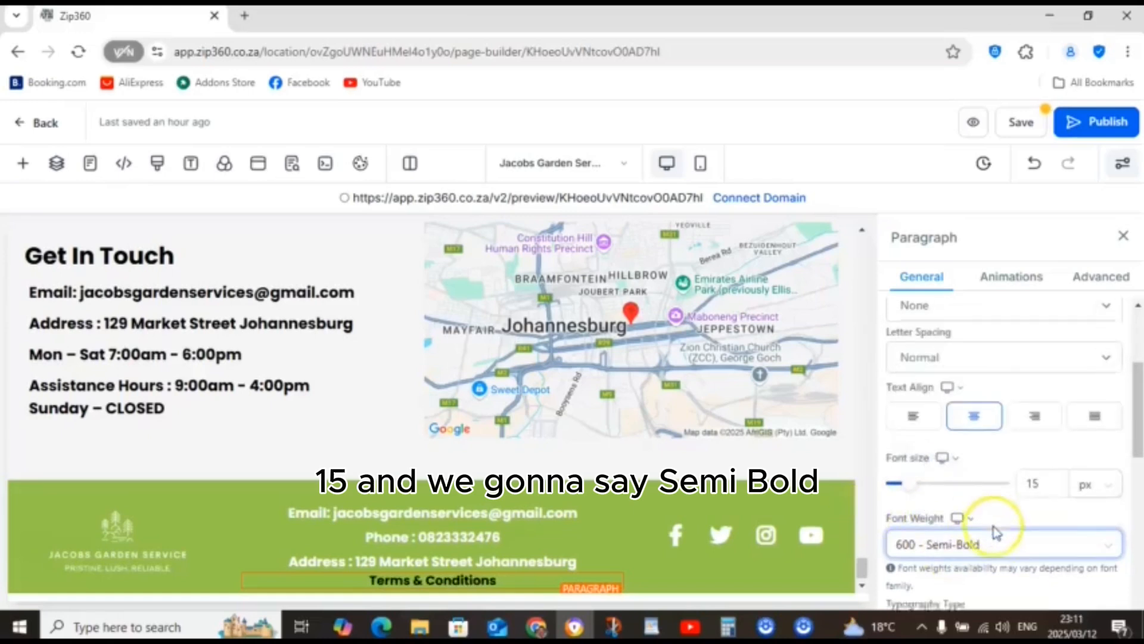
Set the text color of the "Terms & Conditions" paragraph to White
scroll(997, 532, down, 3)
click(1099, 530)
click(924, 417)
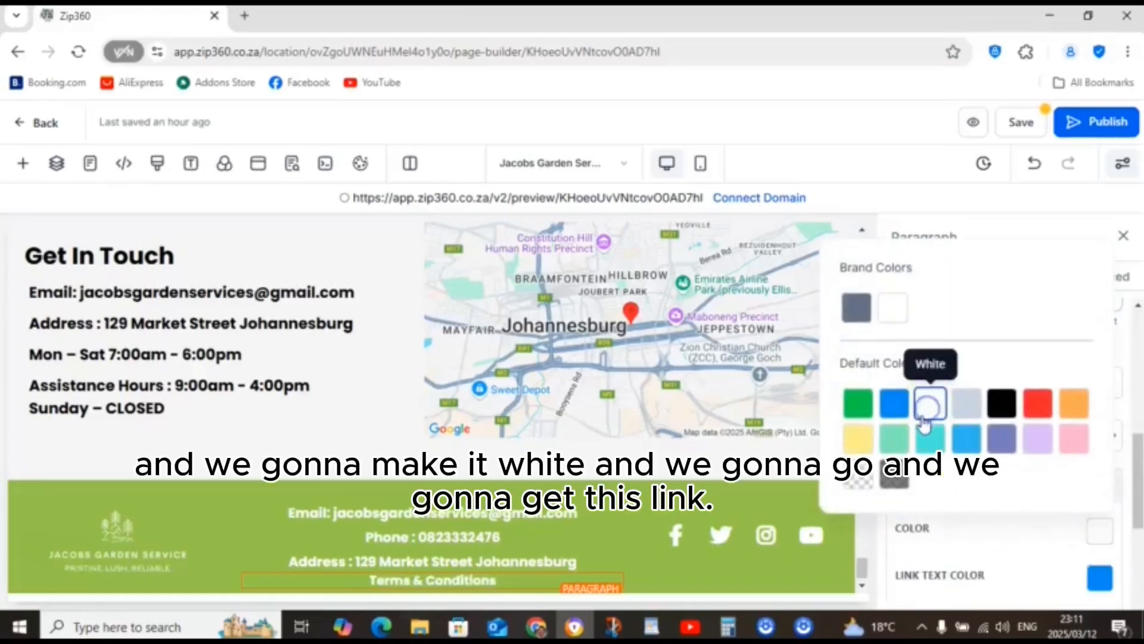
Switch to the WordPad document and copy the PDF link under the Terms & Conditions heading
click(653, 626)
drag(316, 265, 320, 281)
right_click(364, 282)
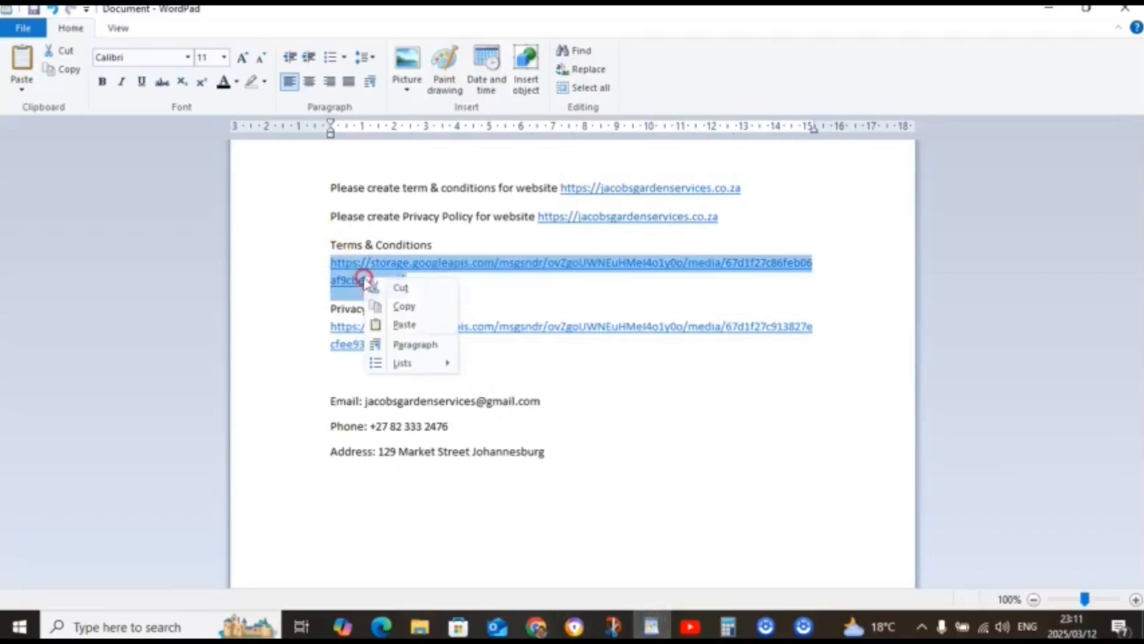
click(404, 305)
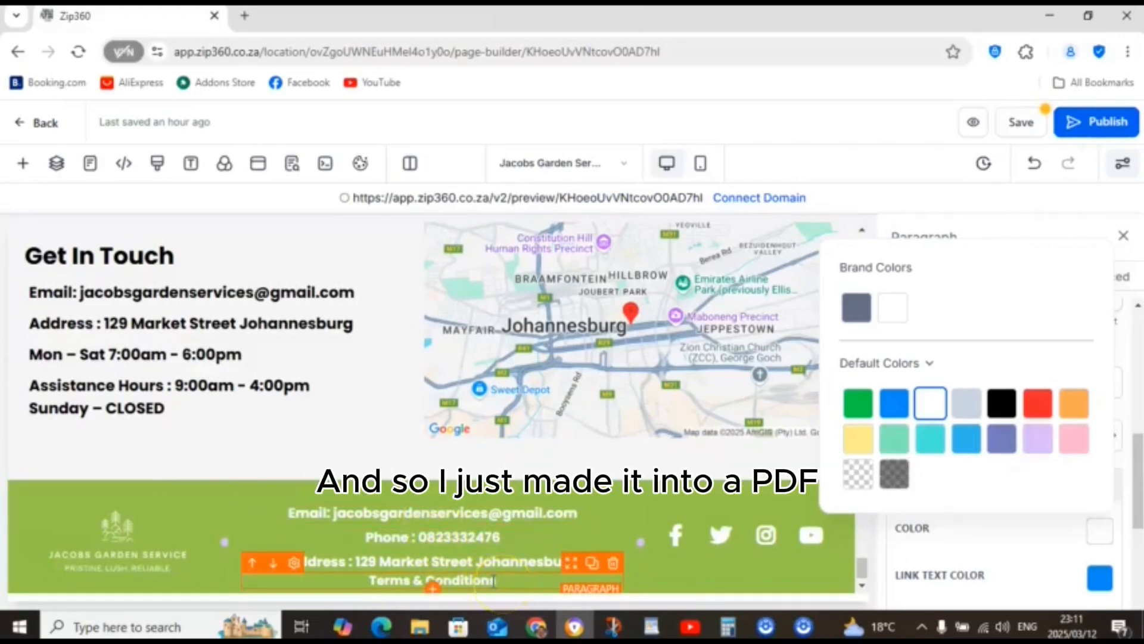
In Zip360, link the footer's "Terms & Conditions" text to the copied PDF URL, opening in a new window
click(499, 569)
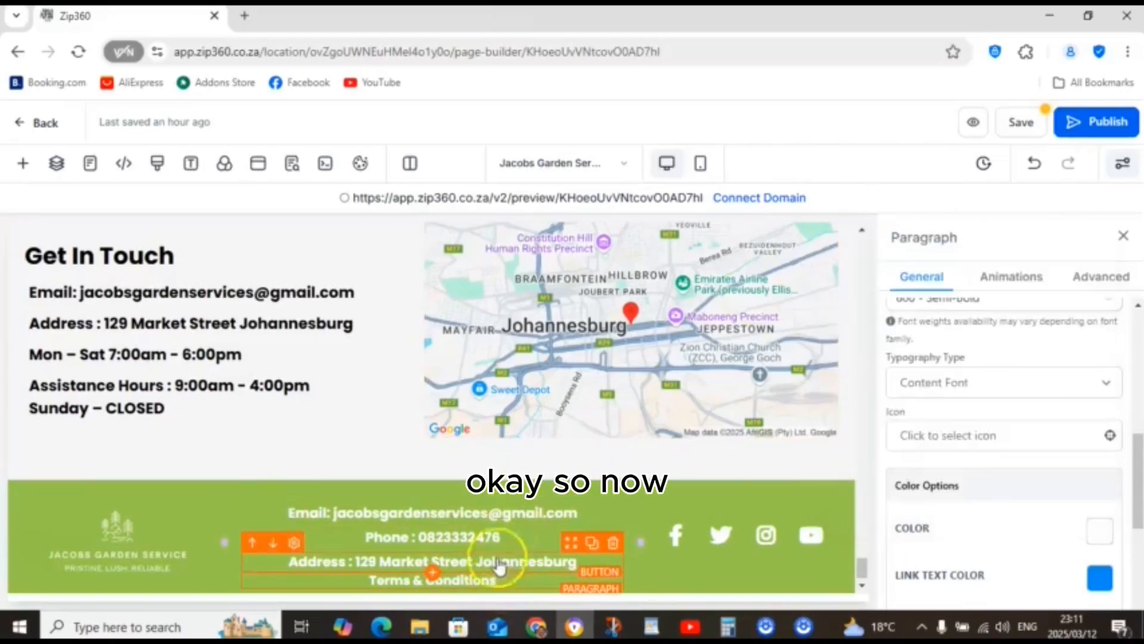
click(506, 577)
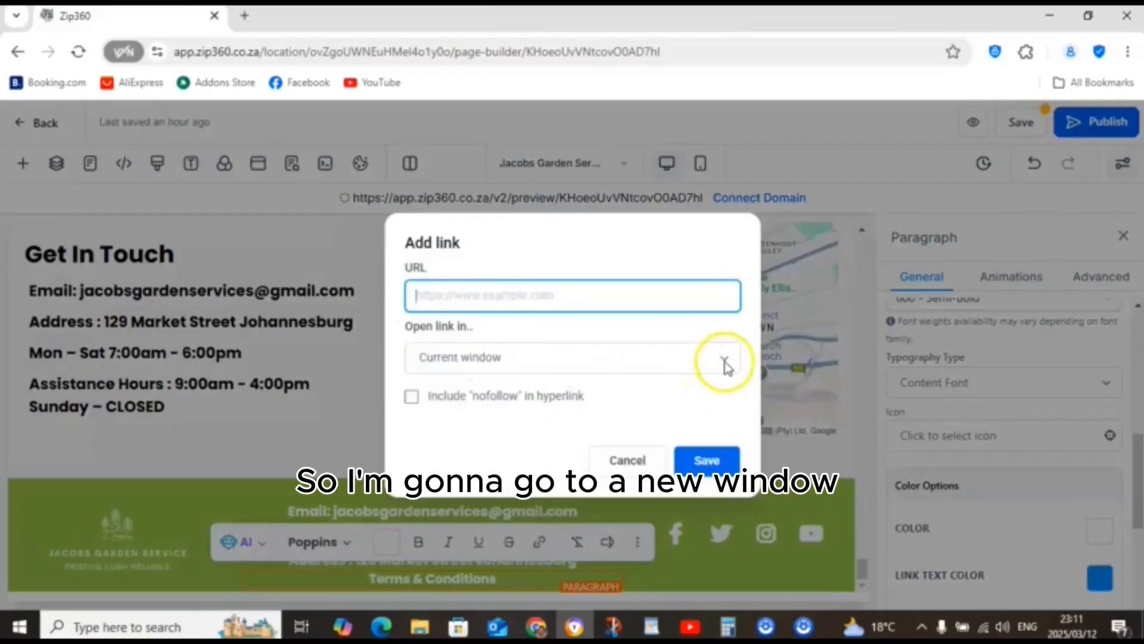
click(724, 361)
click(553, 404)
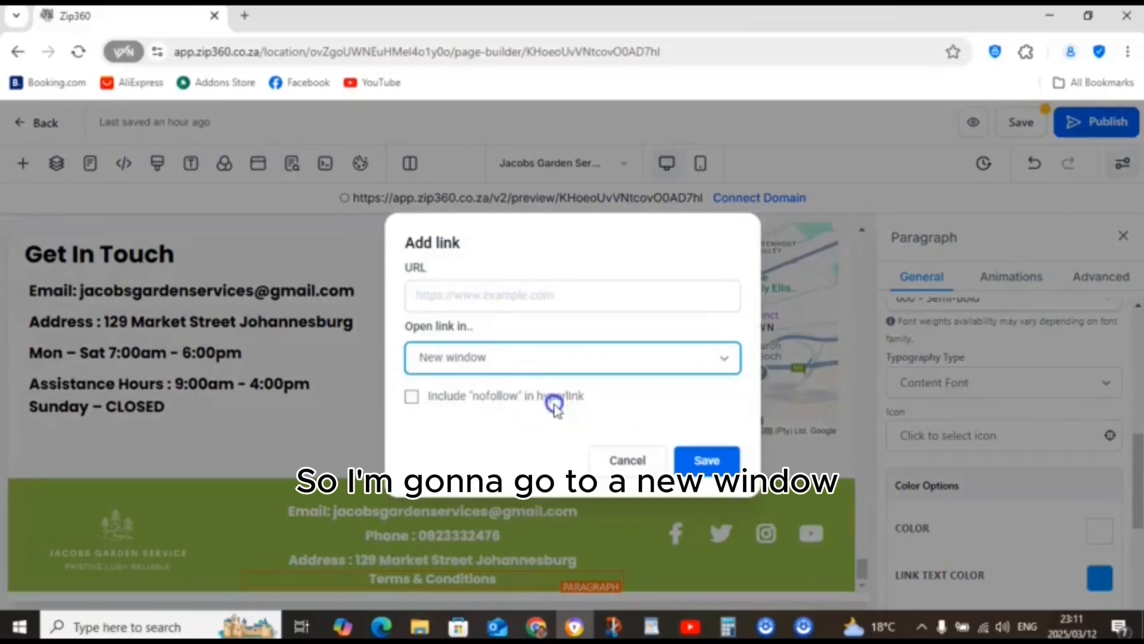
click(487, 288)
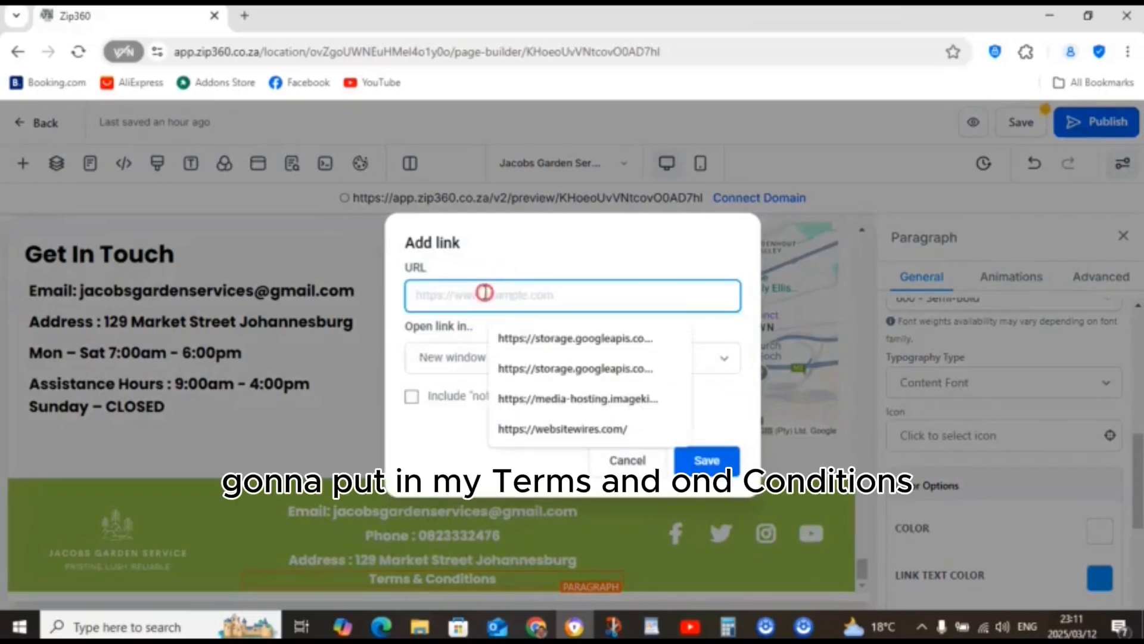
right_click(486, 289)
click(511, 420)
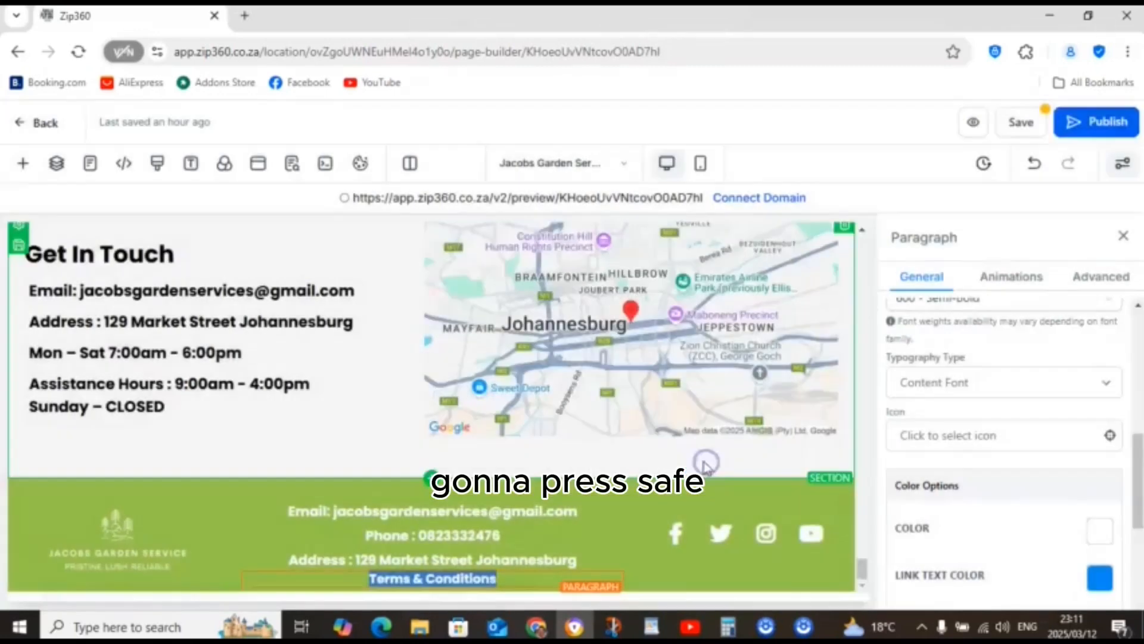
click(705, 460)
click(509, 441)
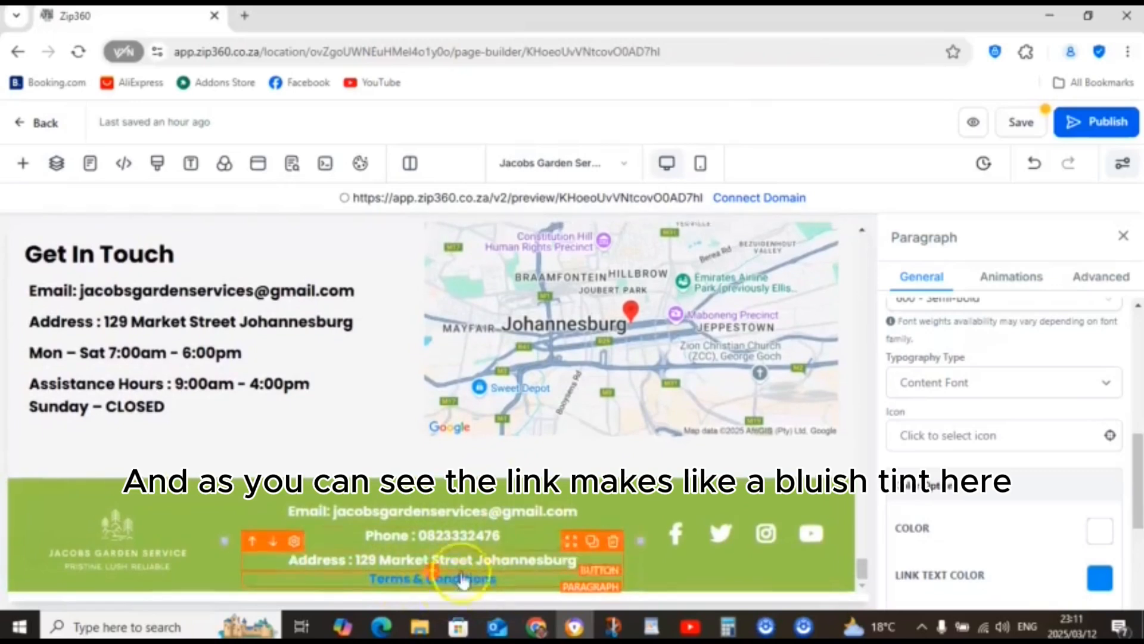
Add another paragraph element below the Terms & Conditions link in the footer
click(429, 579)
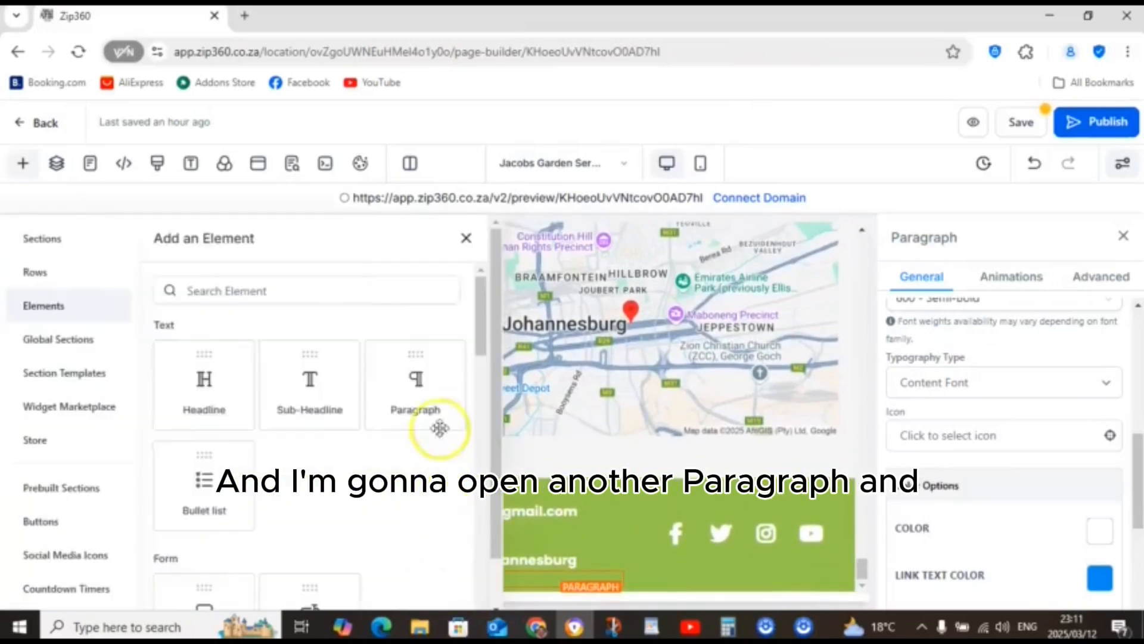
click(423, 389)
scroll(388, 442, down, 1)
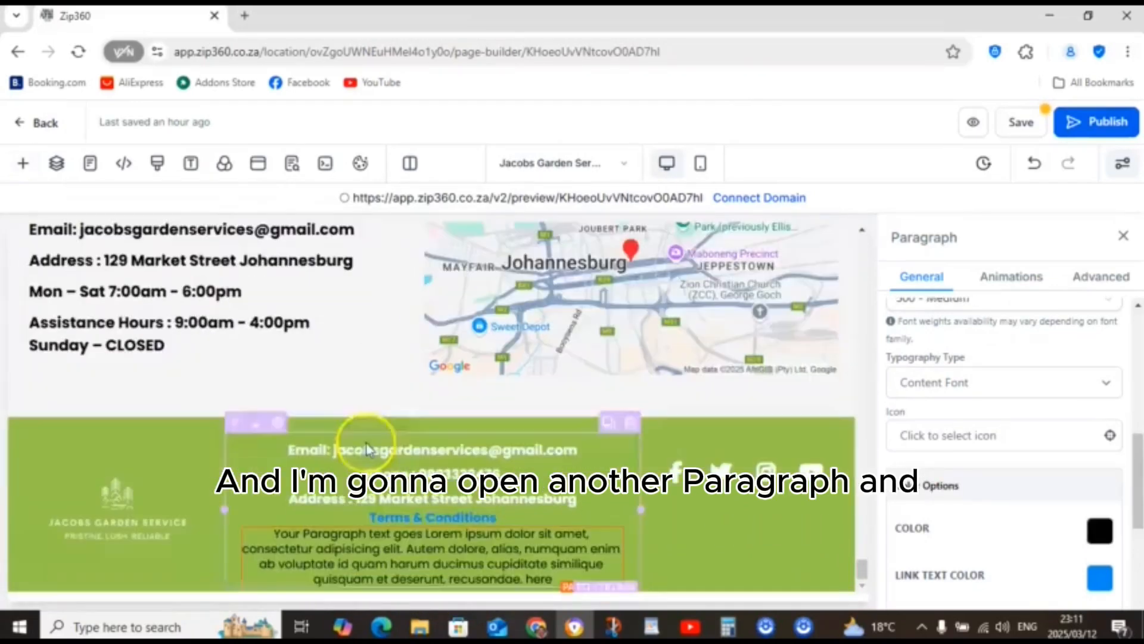
Copy the heading "Privacy Policy" from the WordPad document and return to the Zip360 page builder
click(652, 626)
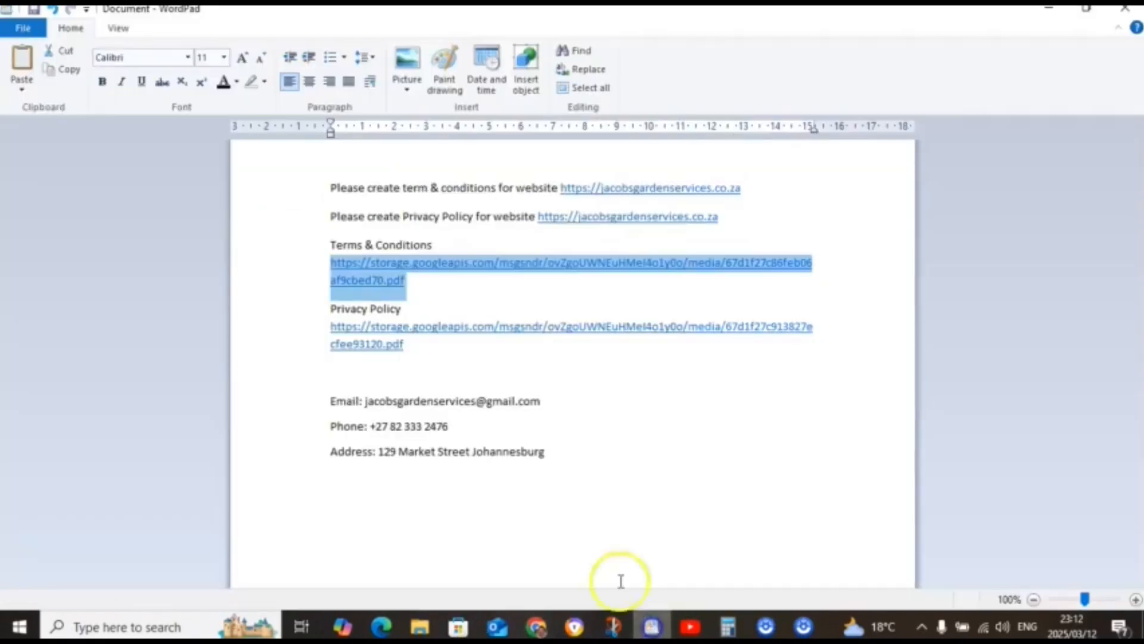
click(314, 311)
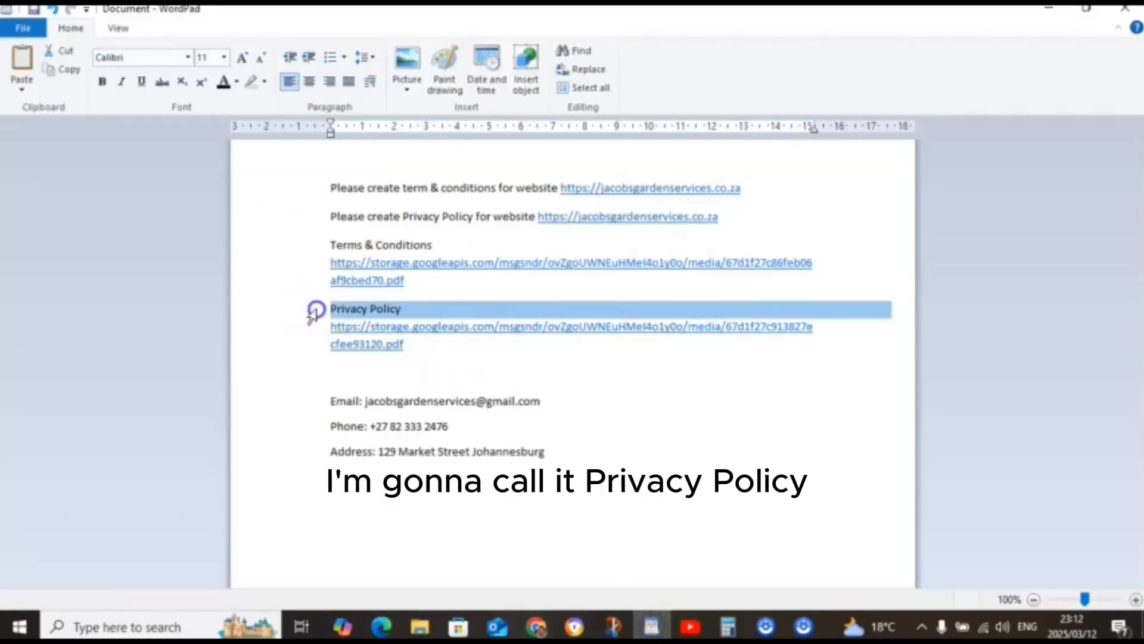
right_click(348, 322)
click(393, 342)
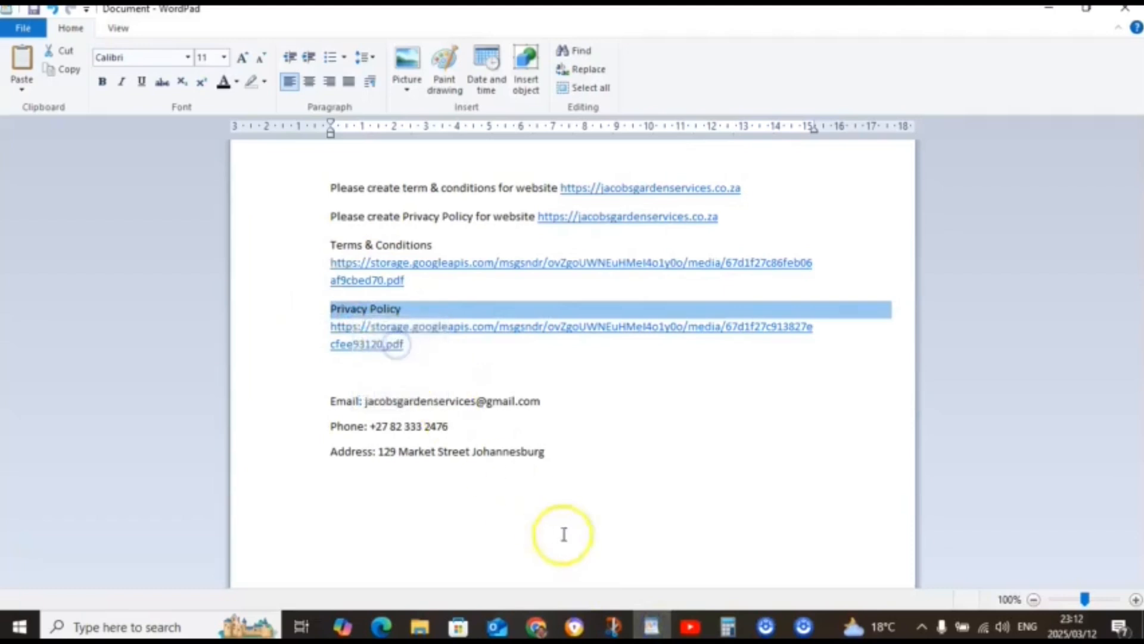
click(574, 626)
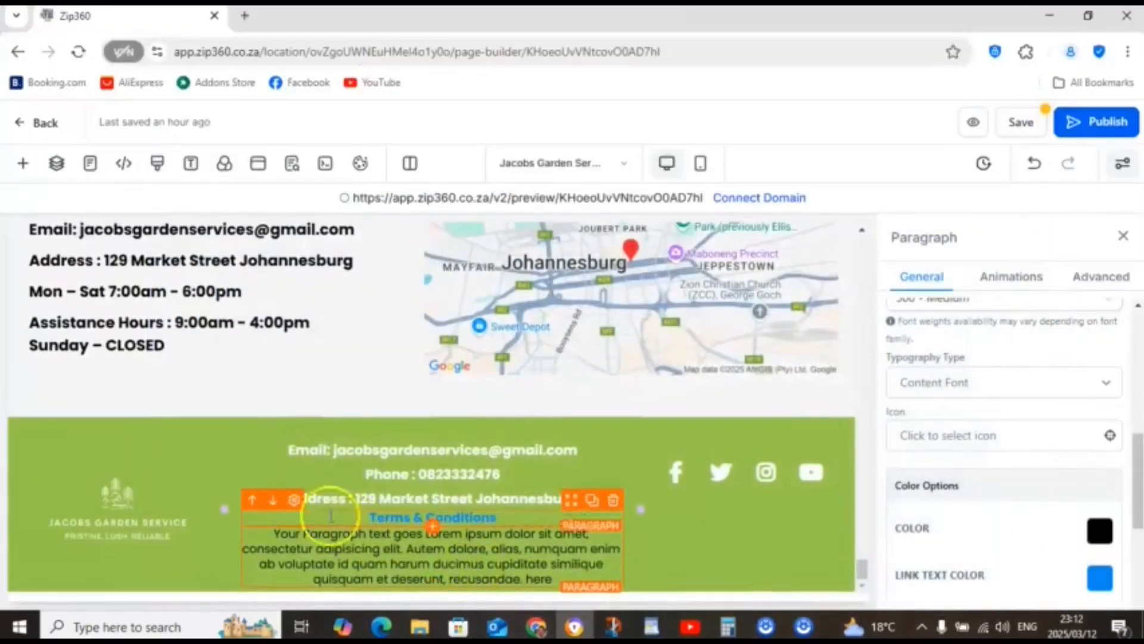
Try pasting "Privacy Policy" over the new footer paragraph's placeholder text as plain text, and delete that paragraph
click(274, 530)
drag(273, 531, 530, 598)
right_click(484, 547)
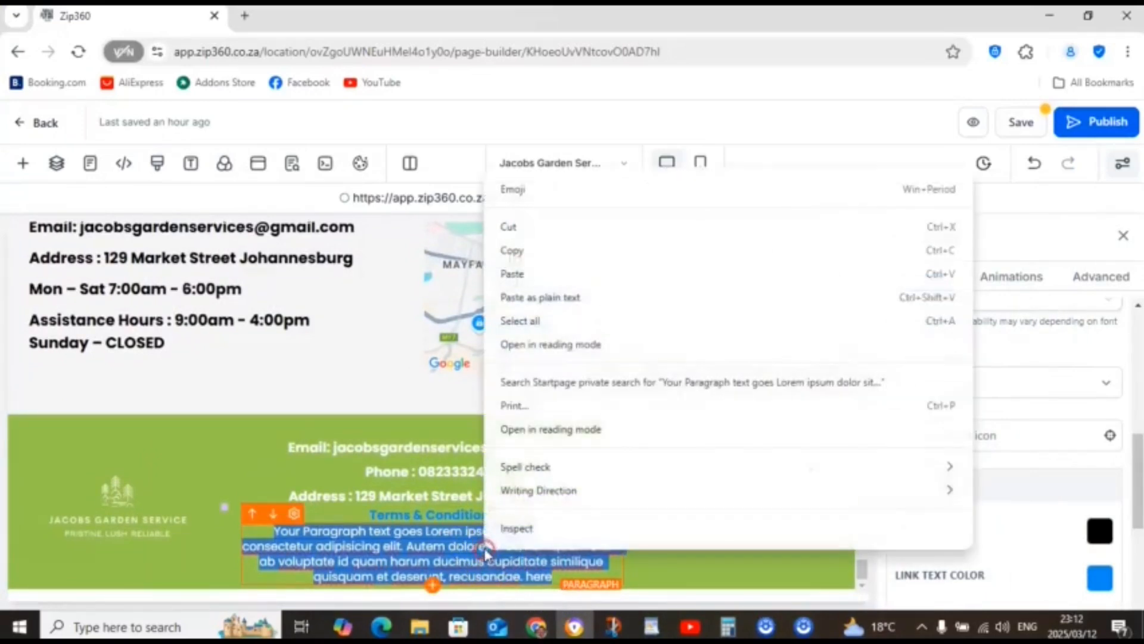
click(529, 301)
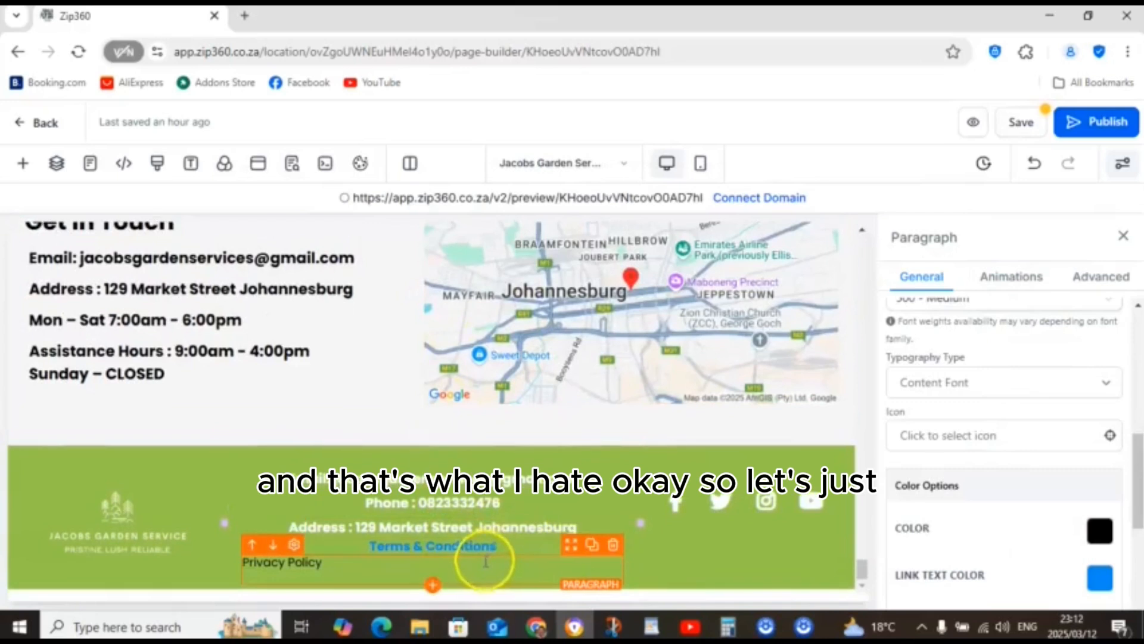
click(613, 544)
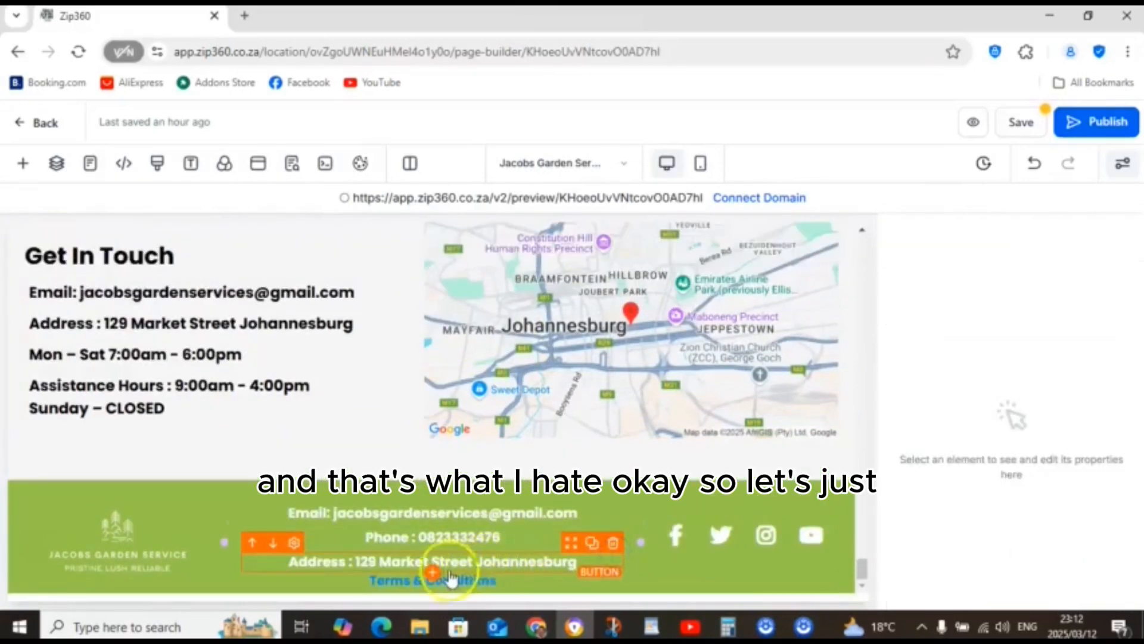
Add a paragraph element below the footer's Terms & Conditions link and replace its placeholder text with "Privacy Policy"
click(433, 573)
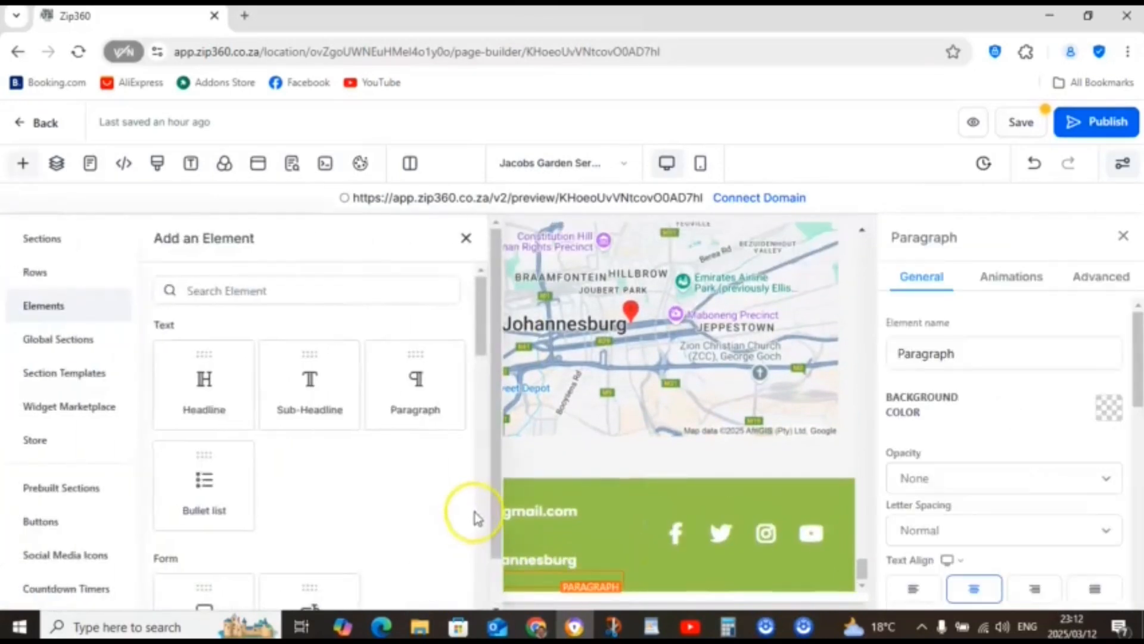
scroll(477, 517, down, 4)
scroll(475, 516, up, 4)
click(415, 384)
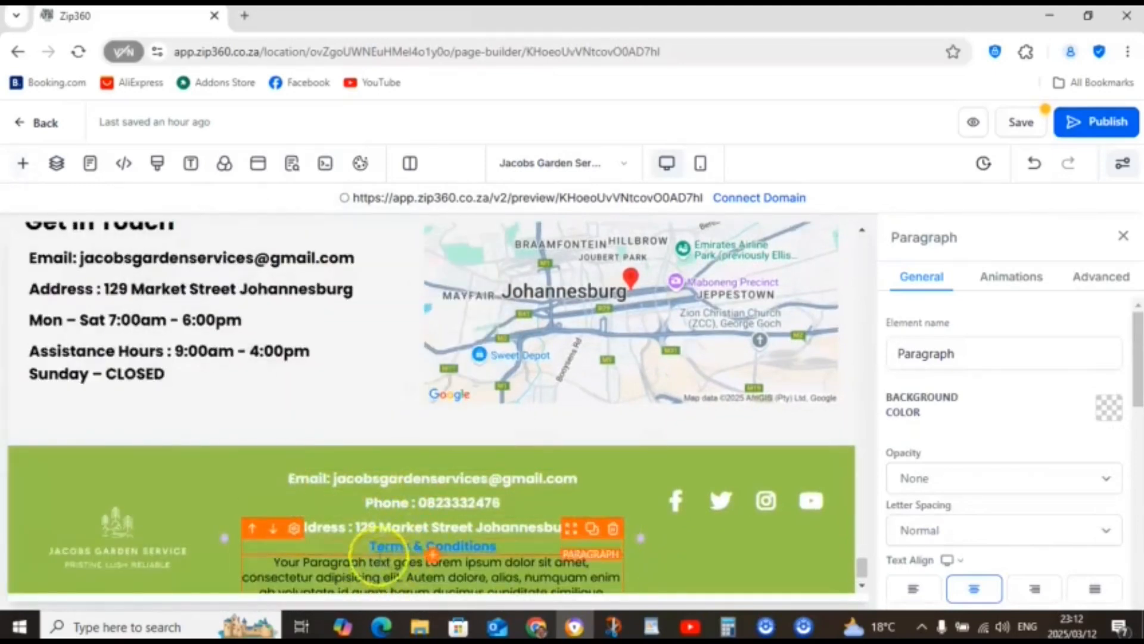
key(ctrl+a)
text(Pri)
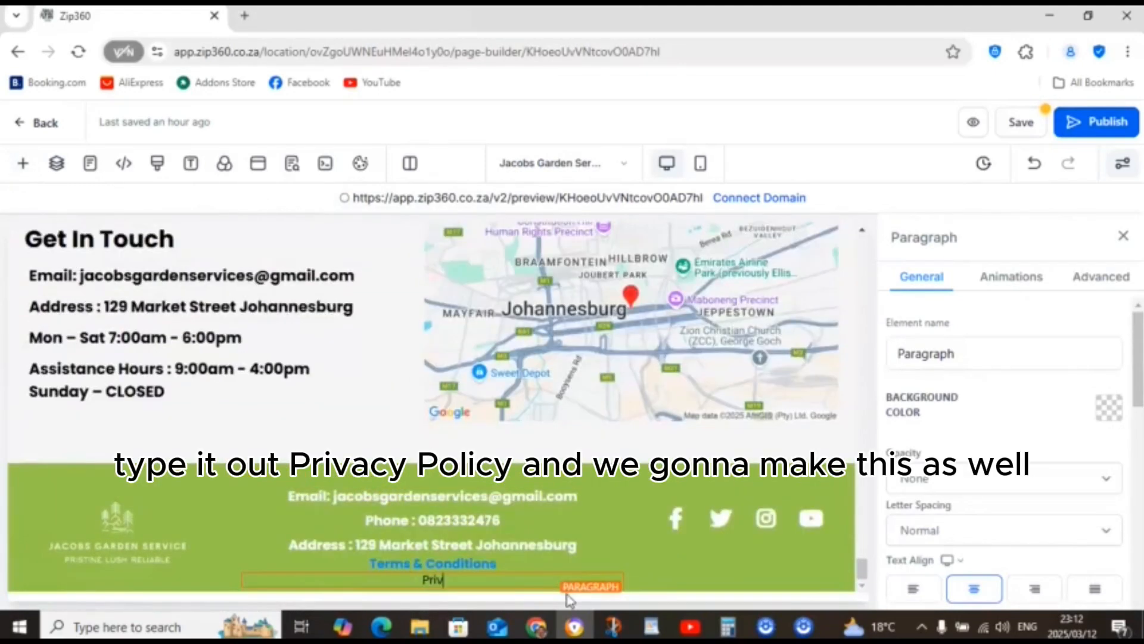
text(vacy Policy)
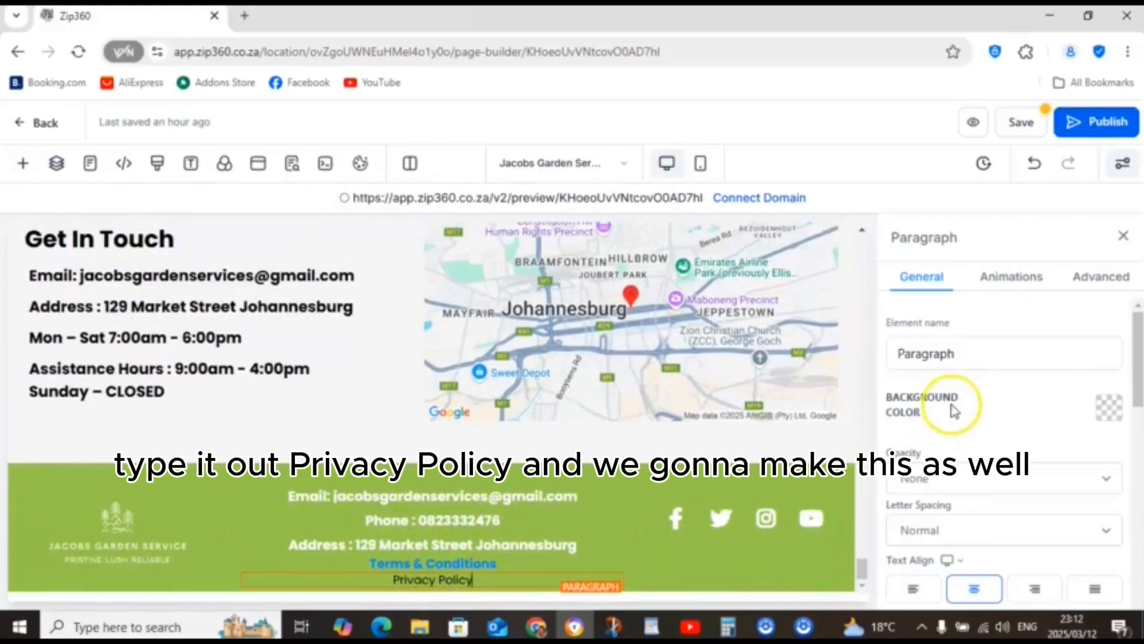
Format the "Privacy Policy" paragraph with font size 15 px, Semi Bold weight and white text colour
scroll(953, 410, down, 3)
double_click(1021, 489)
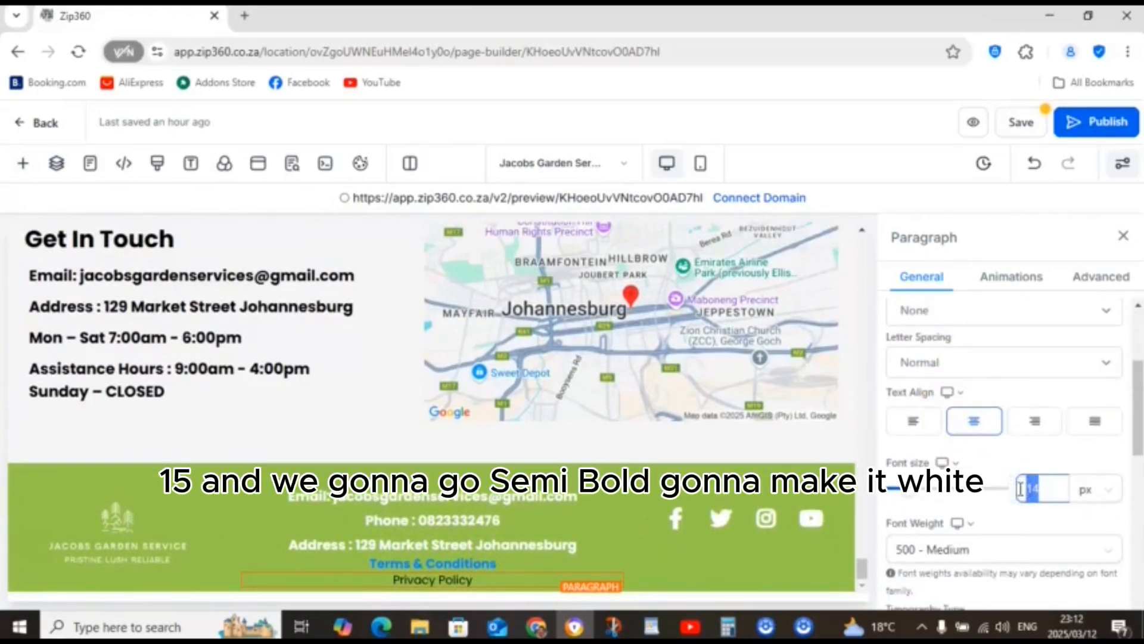
text(15)
click(971, 547)
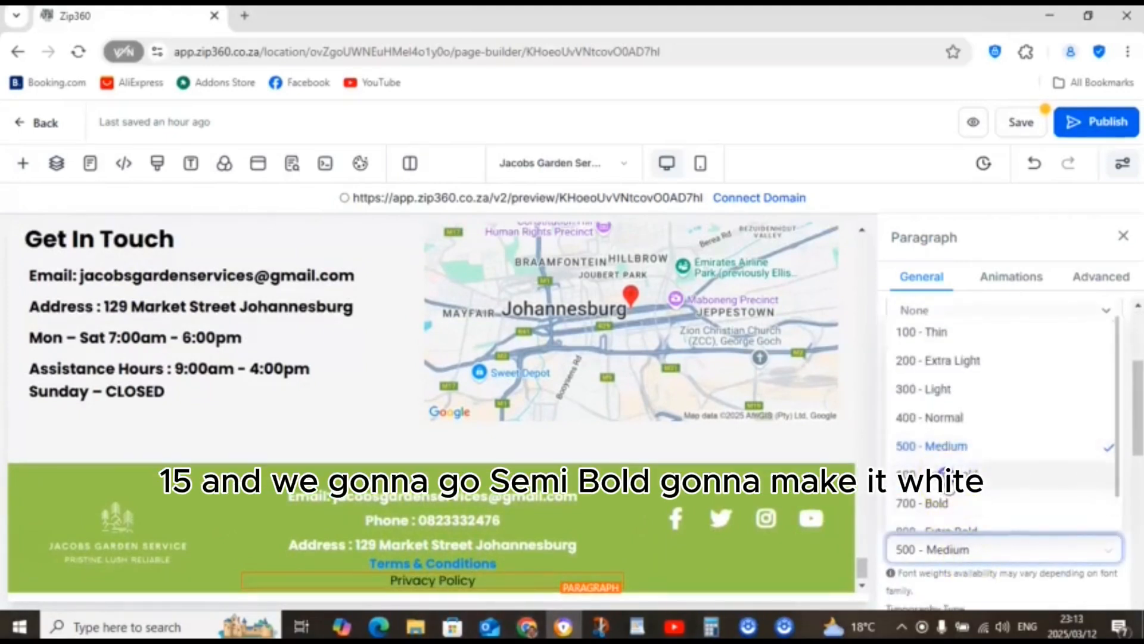
click(942, 475)
scroll(1007, 417, down, 3)
click(1100, 445)
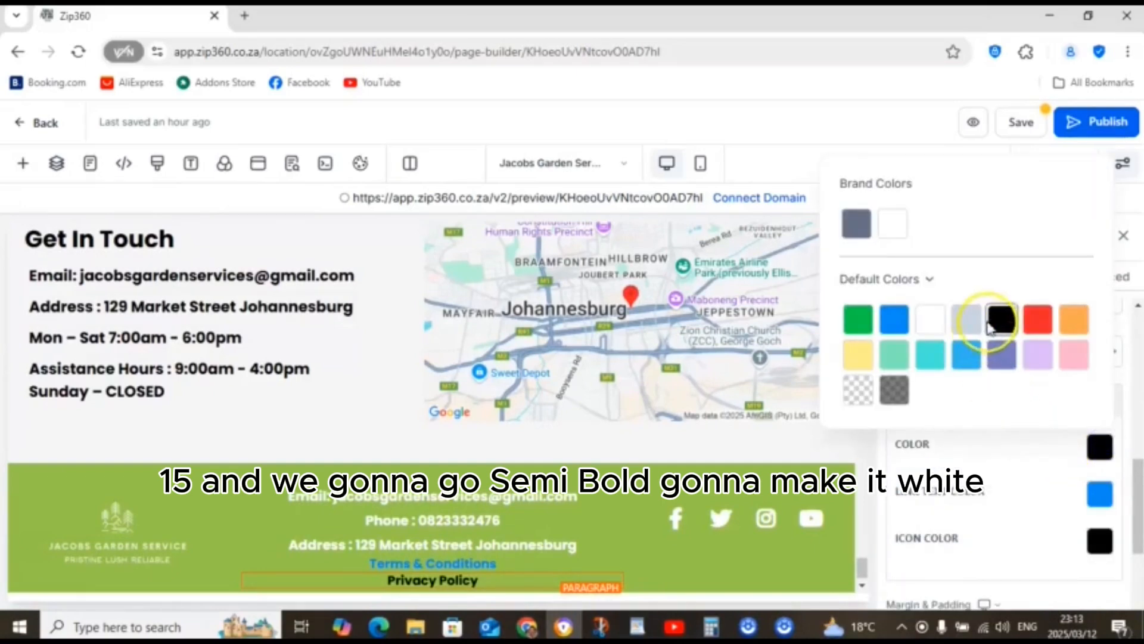
click(930, 320)
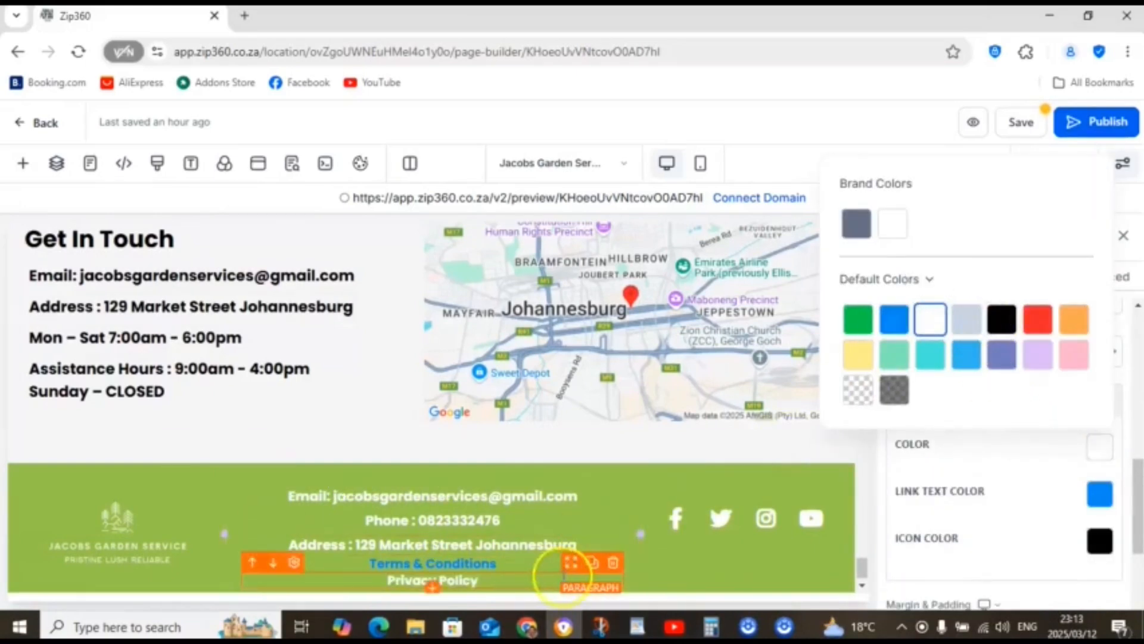
Copy the PDF URL under "Privacy Policy" in the WordPad document and return to the Zip360 page builder
click(637, 625)
double_click(315, 344)
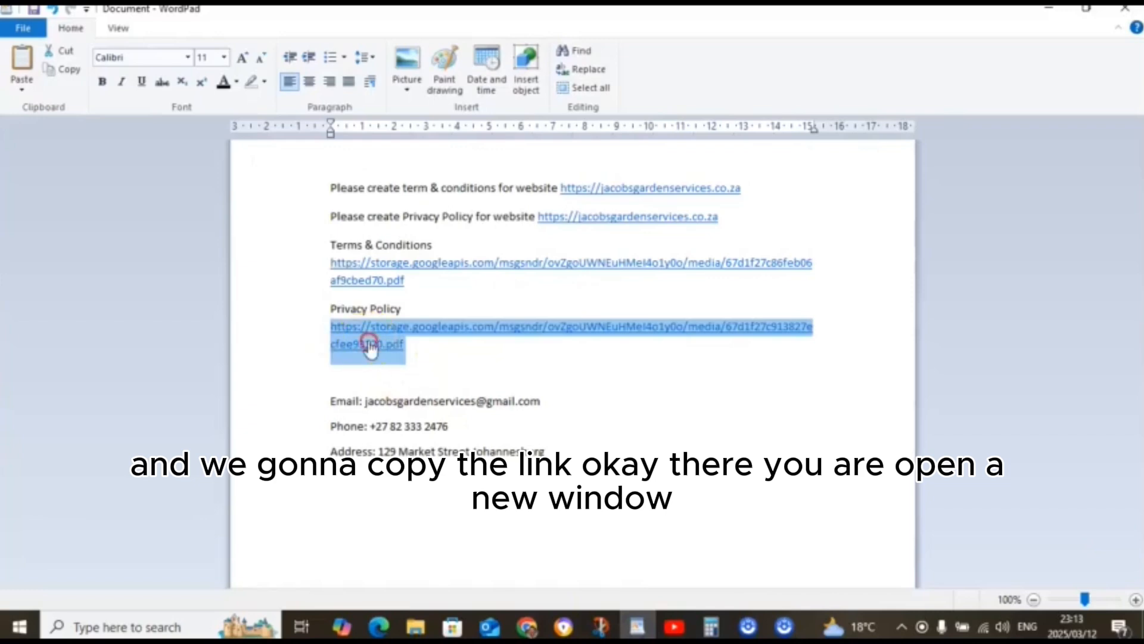
right_click(370, 349)
click(409, 369)
key(alt+Tab)
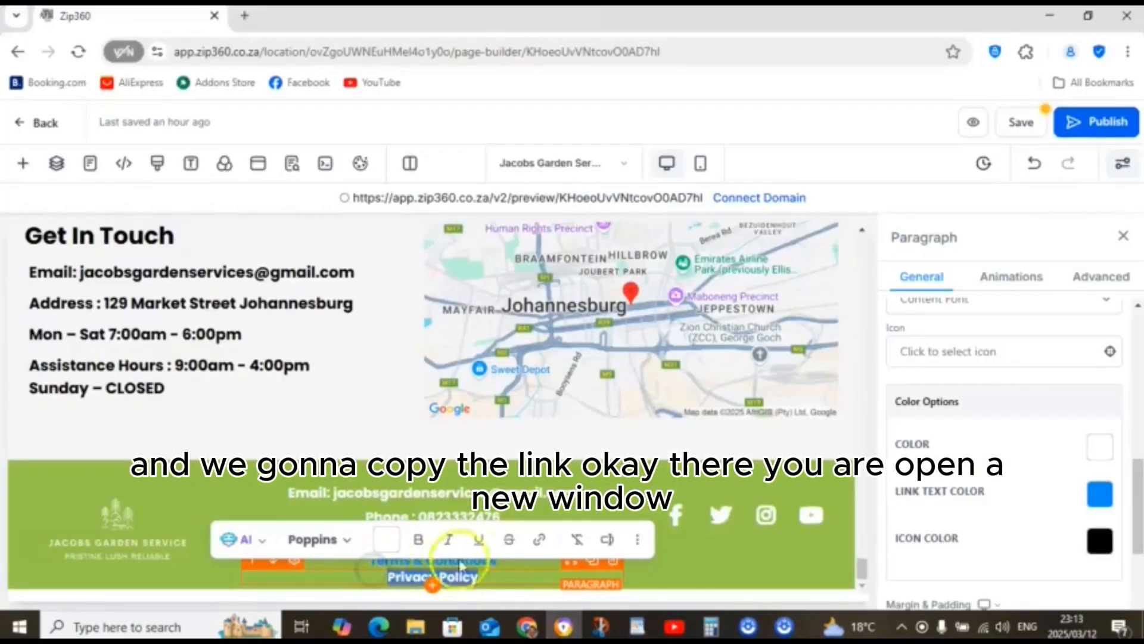
Link the footer's "Privacy Policy" text to the copied PDF URL, opening in a new window
click(537, 541)
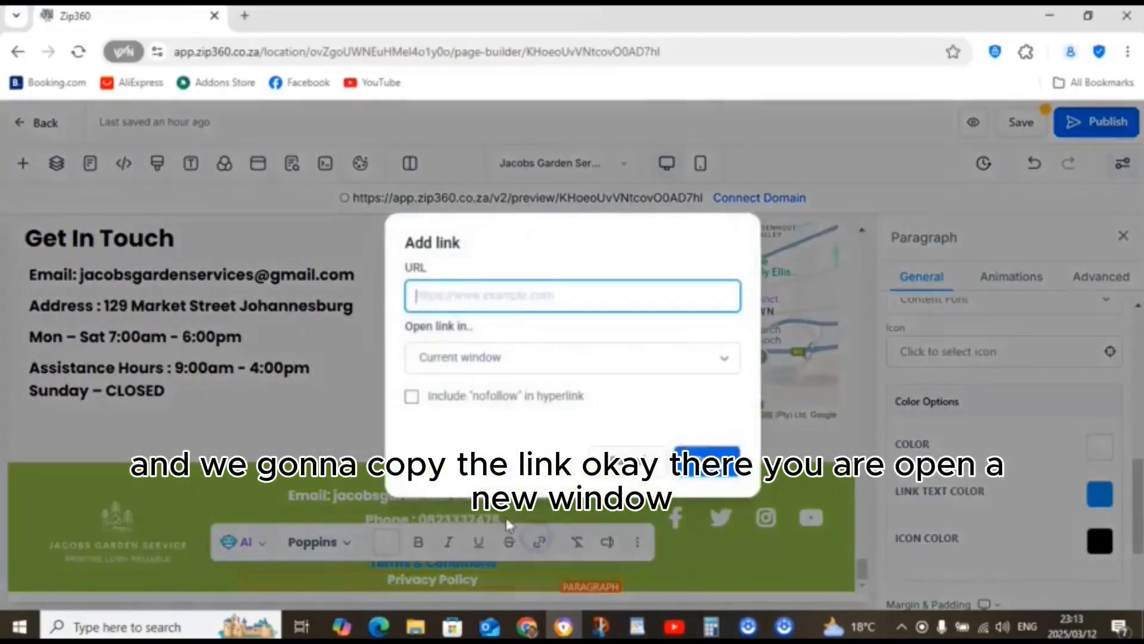
click(724, 358)
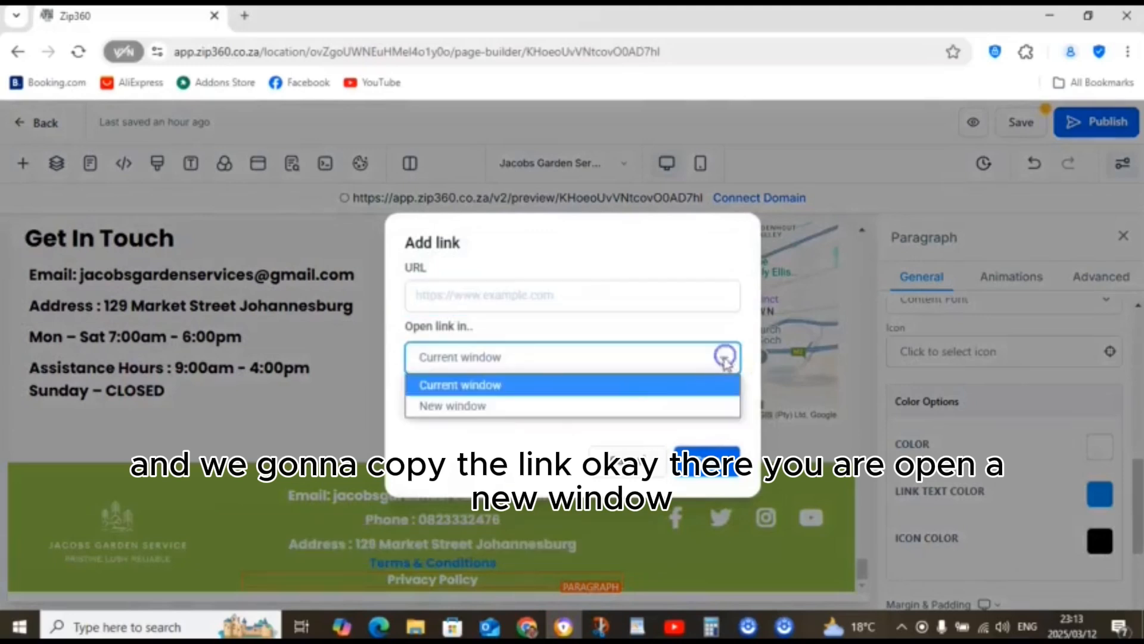
click(510, 404)
click(493, 290)
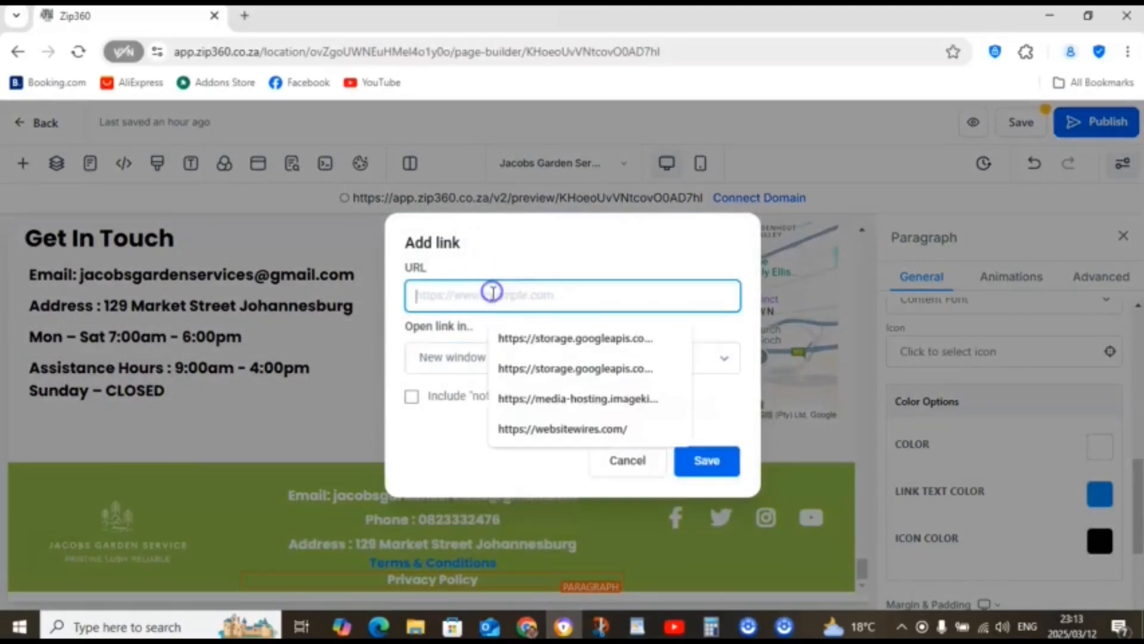
right_click(493, 292)
click(523, 419)
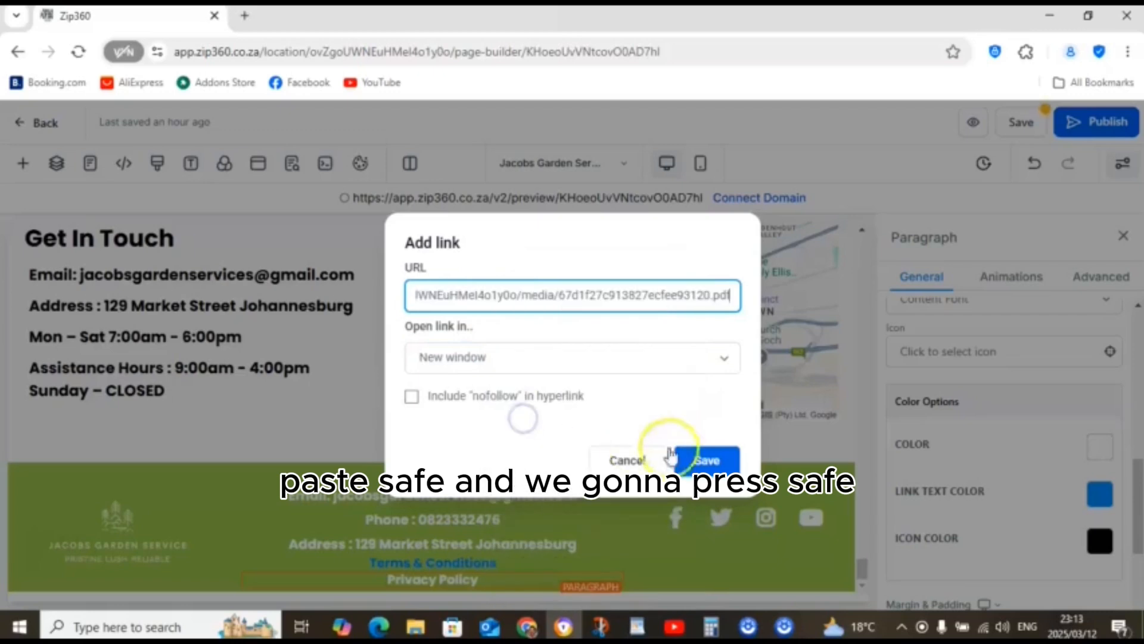
click(706, 460)
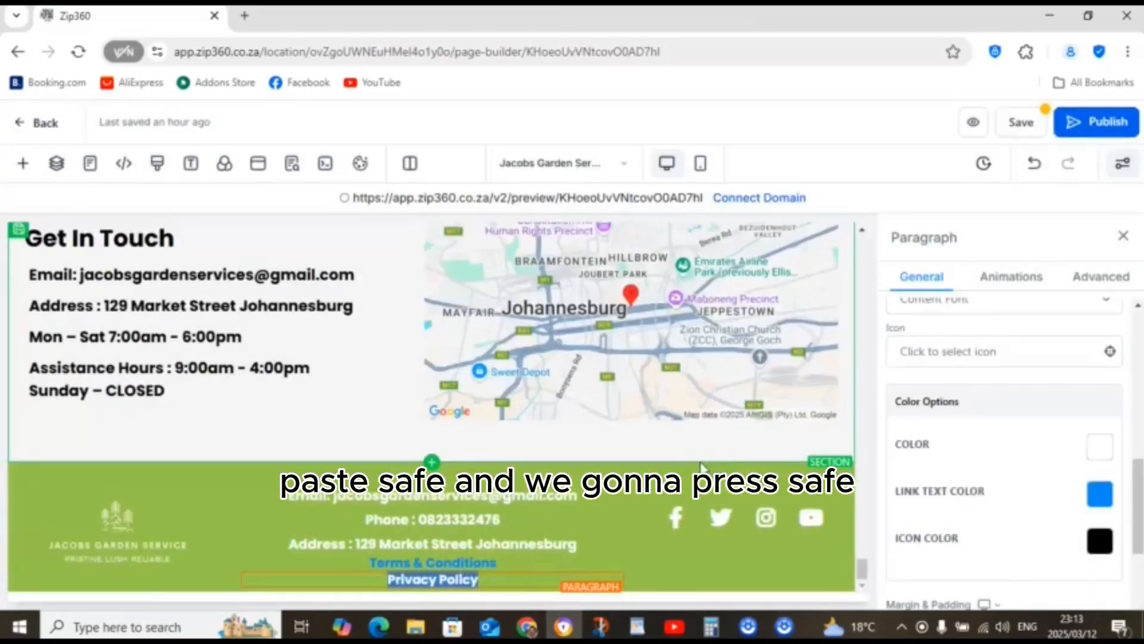
Save the page including its global section changes, and close the SEO metadata and paragraph settings
click(1023, 129)
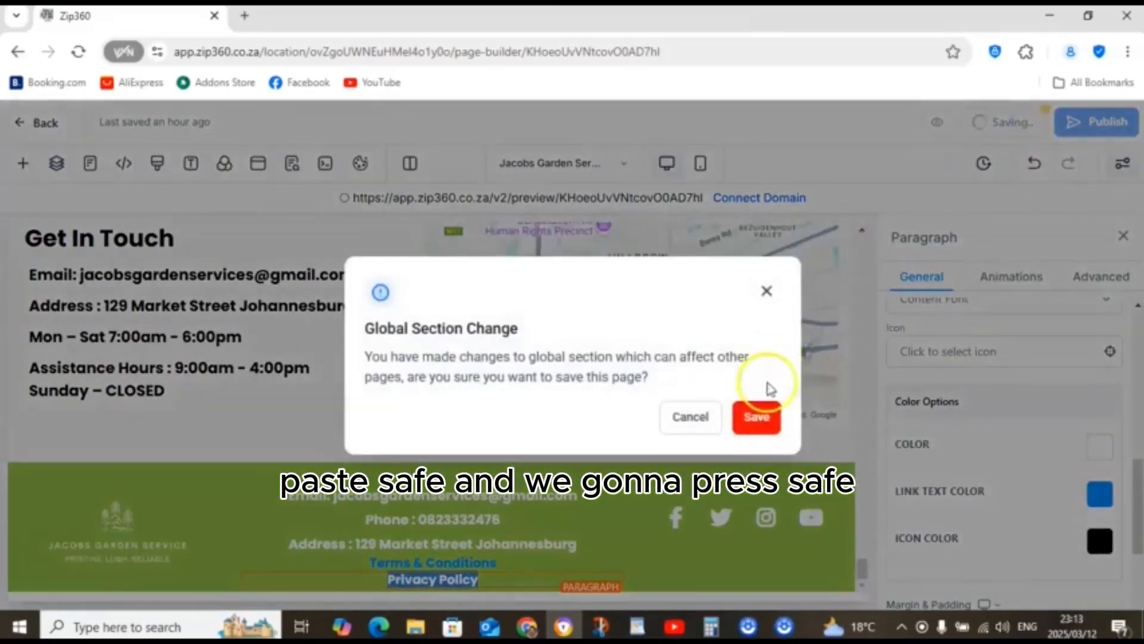
click(756, 417)
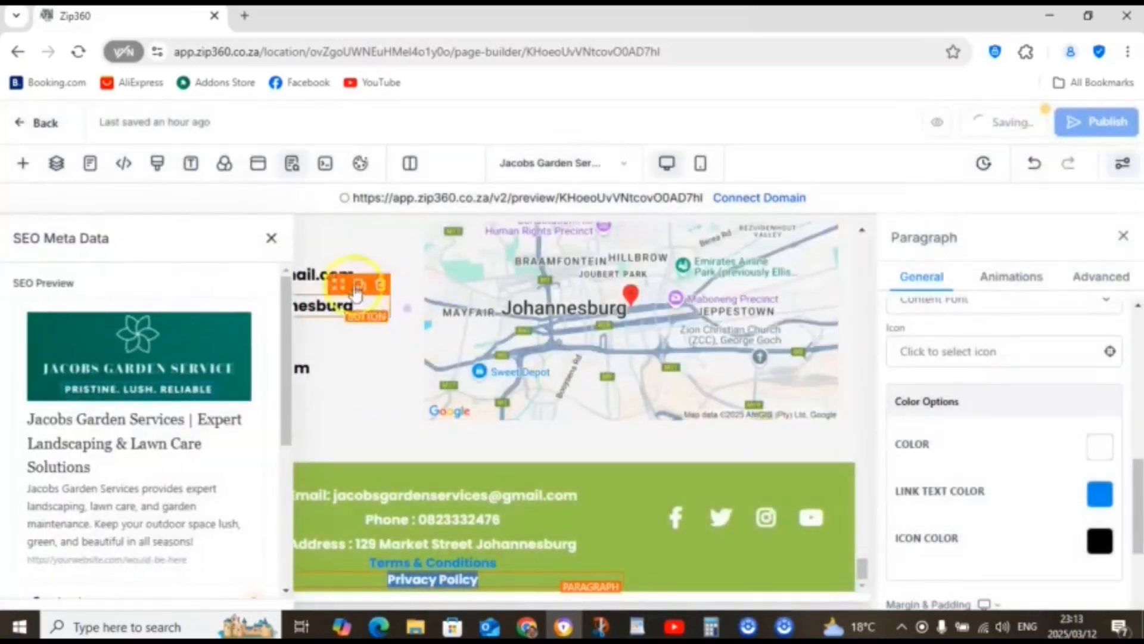
click(265, 238)
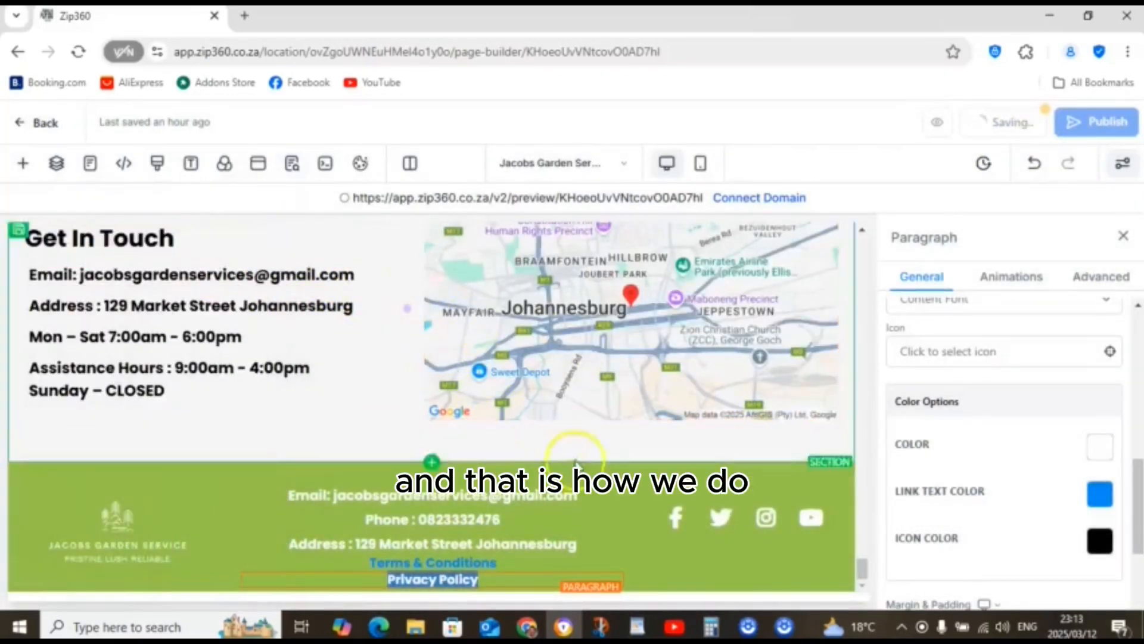
click(517, 588)
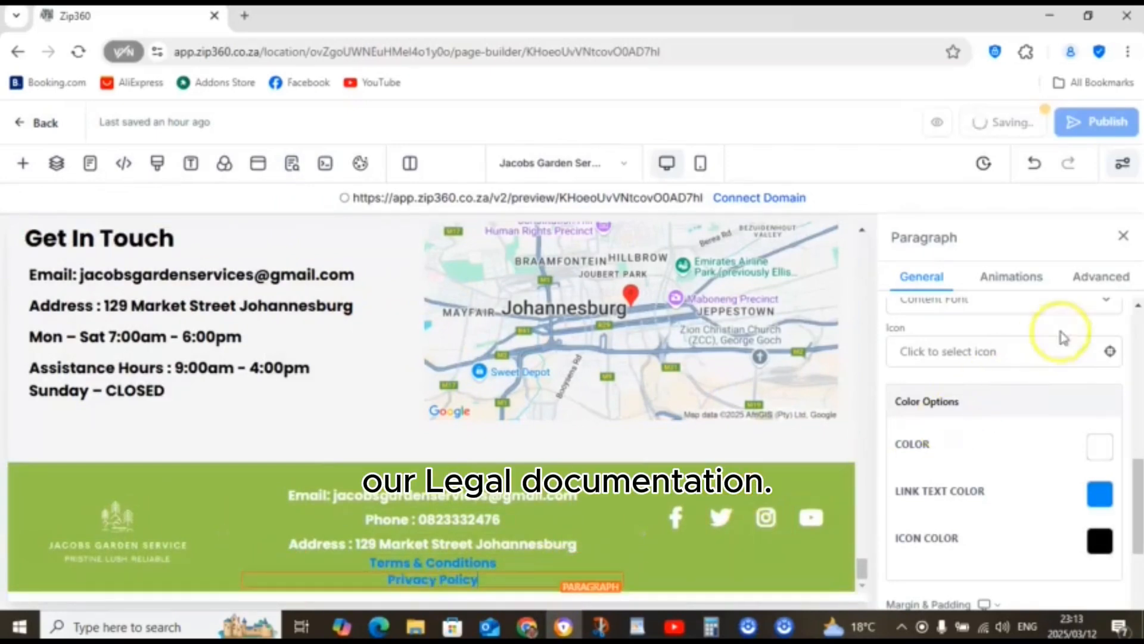
click(1106, 250)
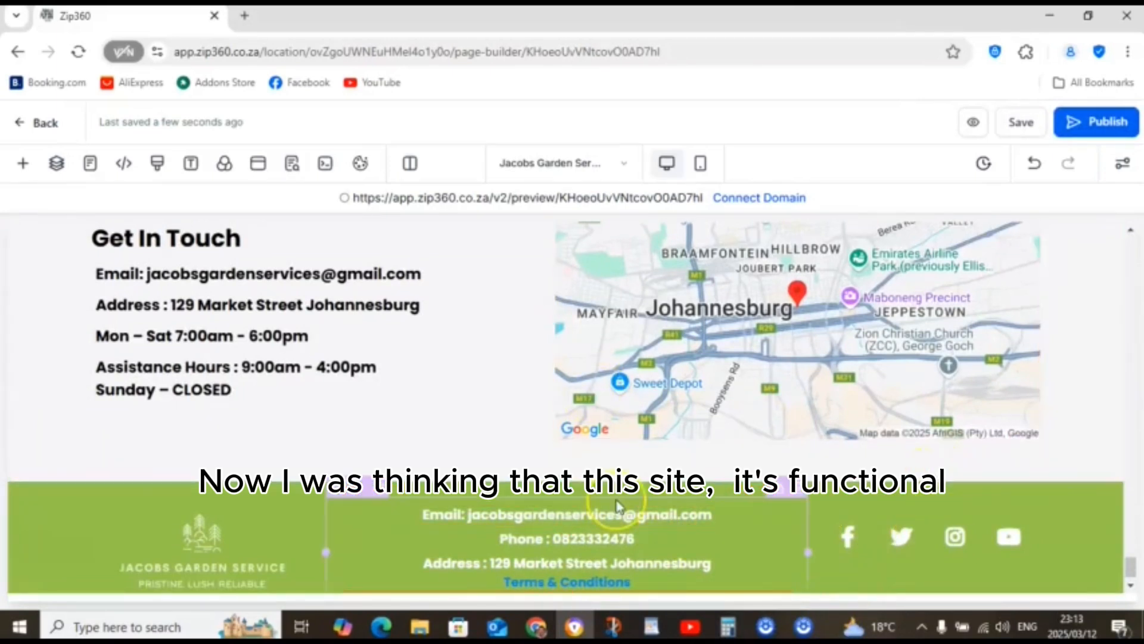
Preview the site and examine the logo and colour in the Schedule Appointment popup, then close the preview
scroll(953, 480, down, 1)
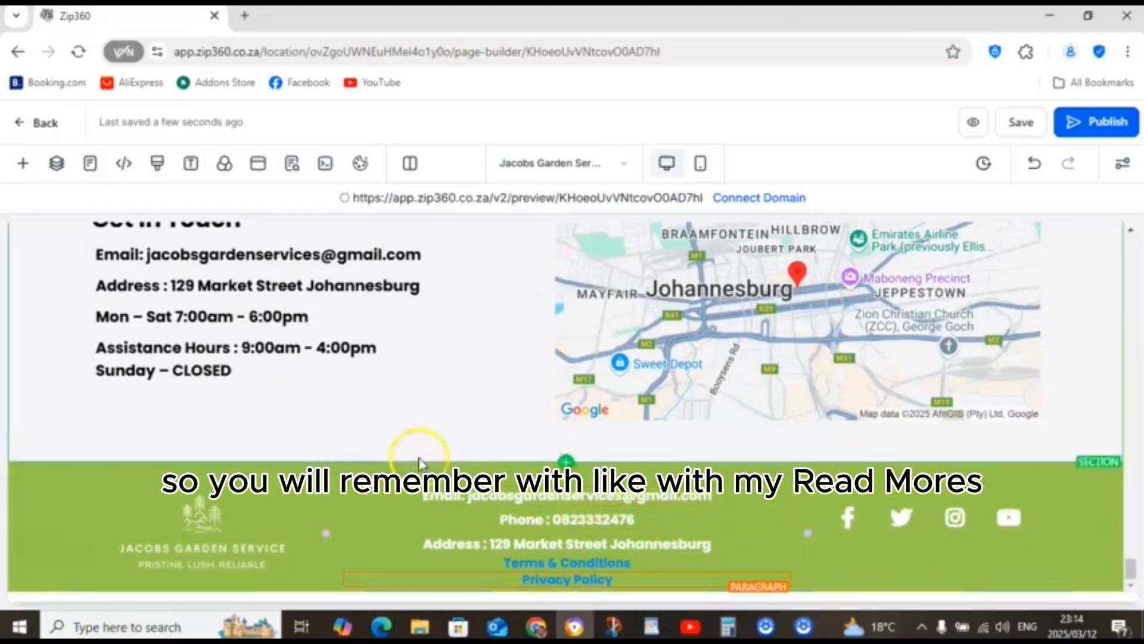
scroll(587, 316, up, 10)
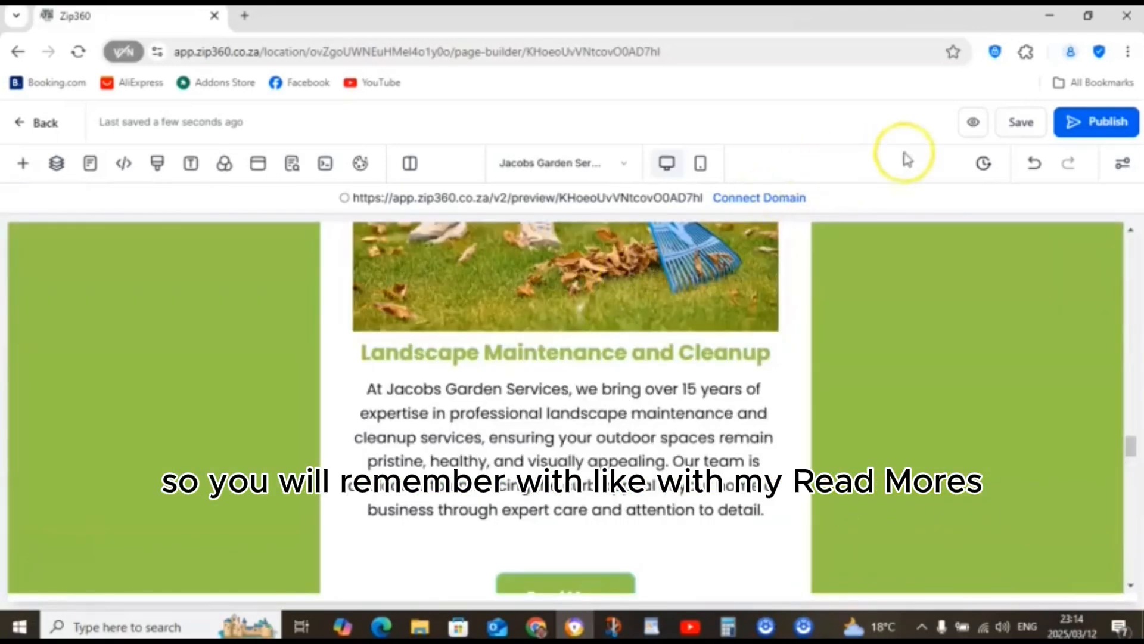
click(978, 122)
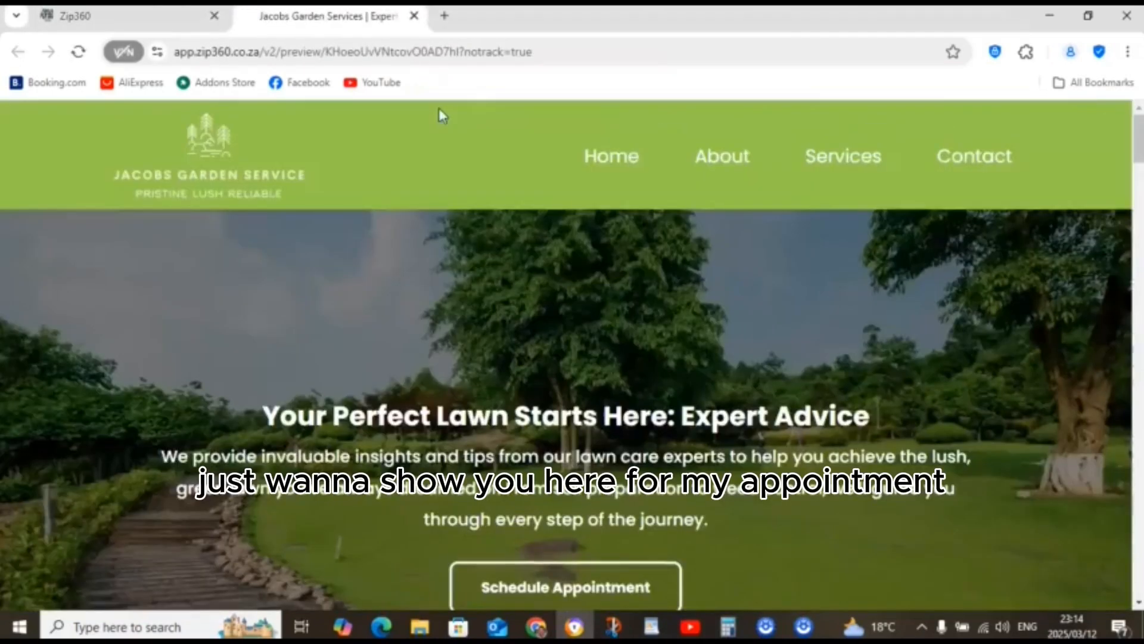
scroll(441, 115, down, 4)
click(565, 340)
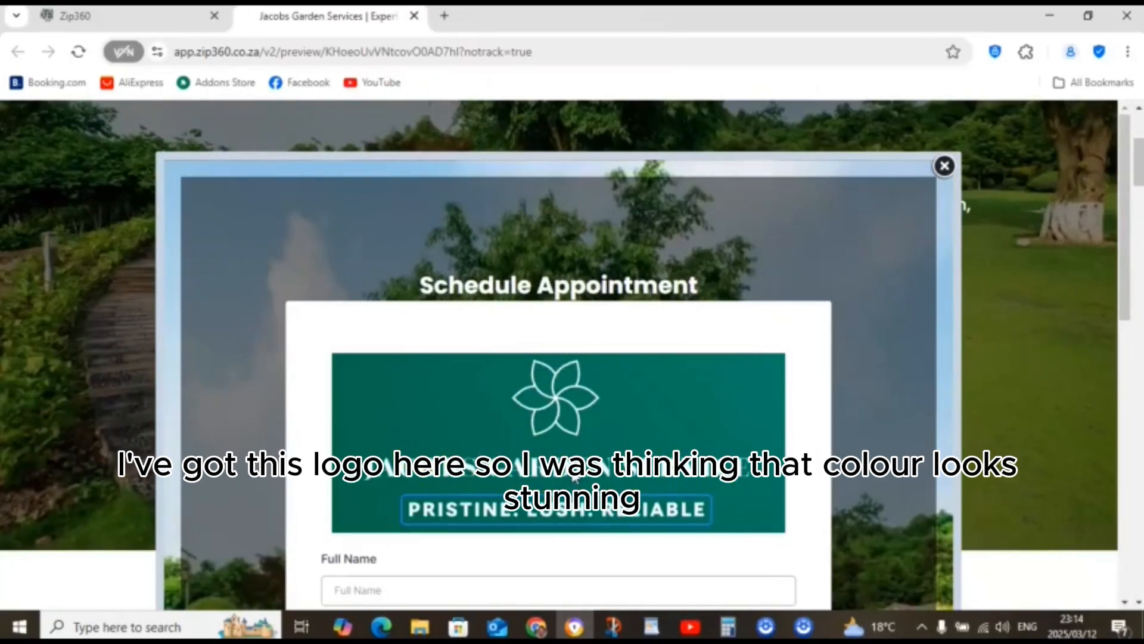
click(943, 167)
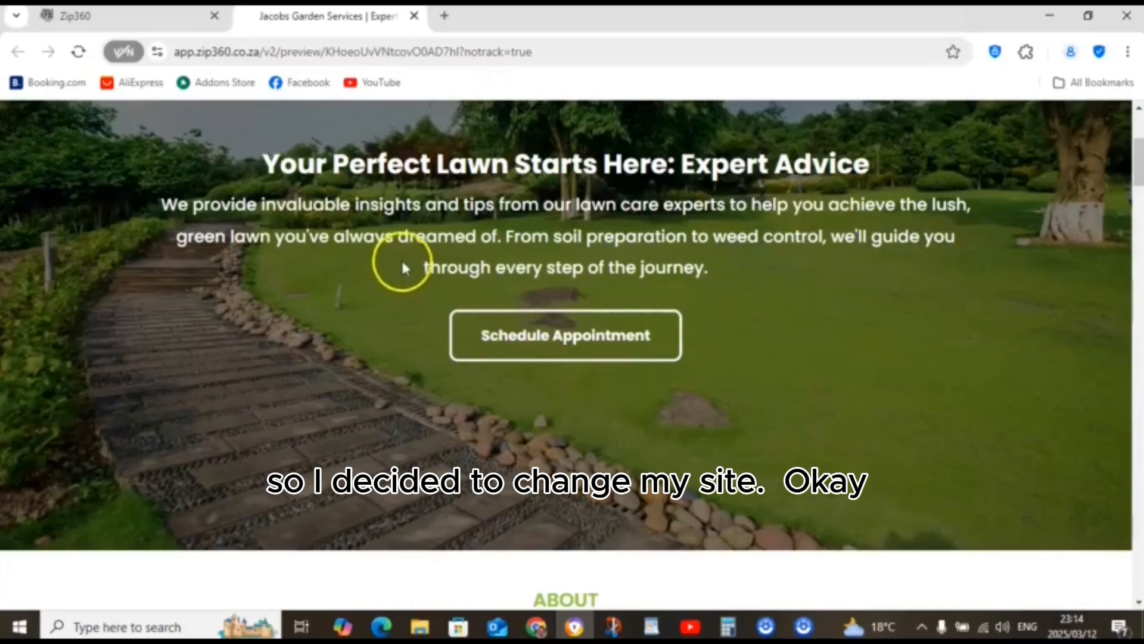
scroll(403, 267, down, 5)
scroll(409, 260, up, 9)
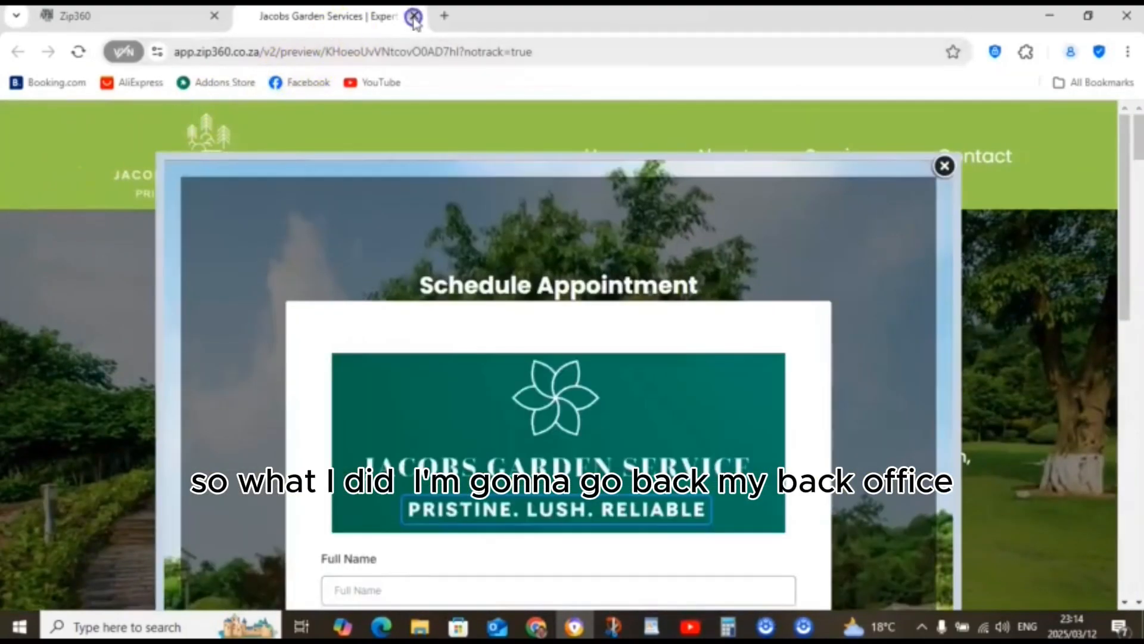
click(414, 16)
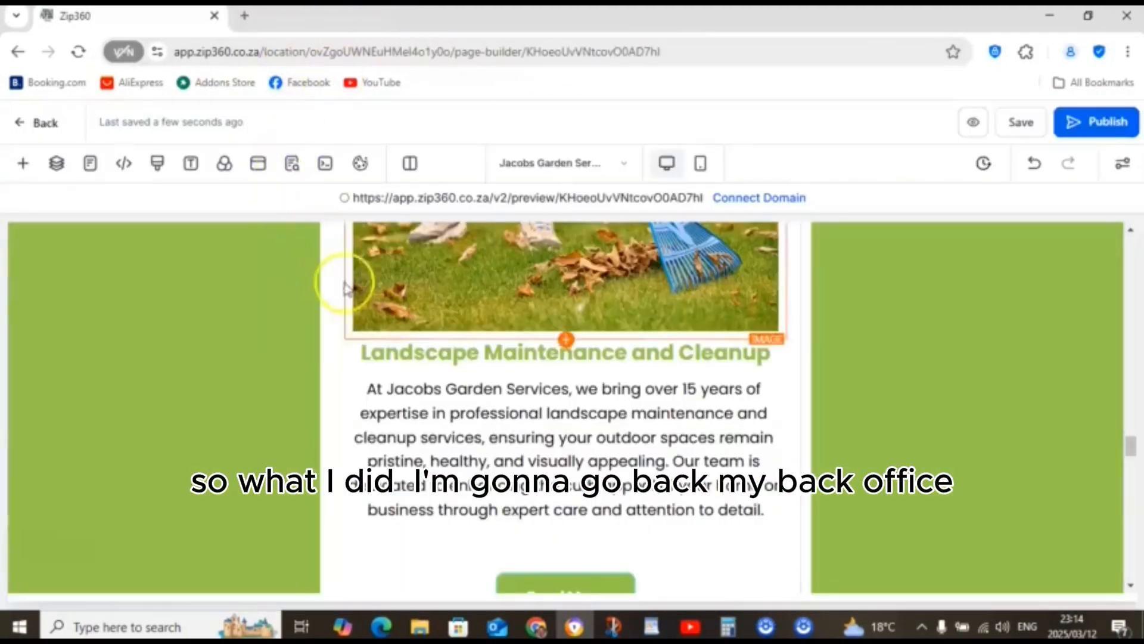
Leave the page builder for the Demo websites folder and open the teal version of the Jacobs Garden Services site
click(40, 127)
scroll(266, 372, down, 1)
click(344, 418)
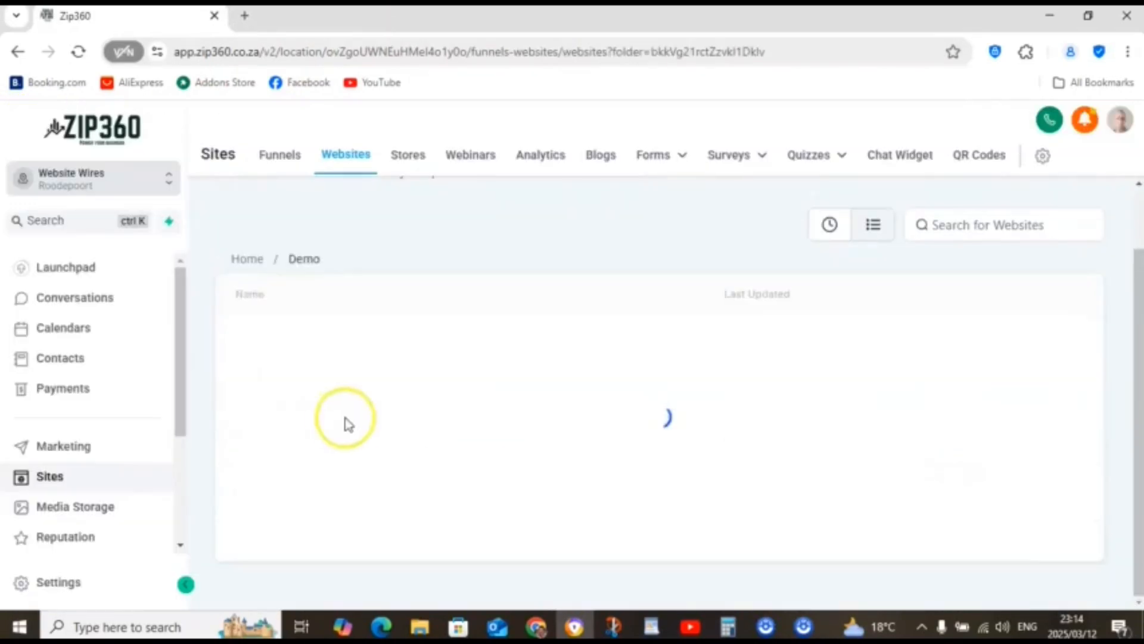
click(244, 486)
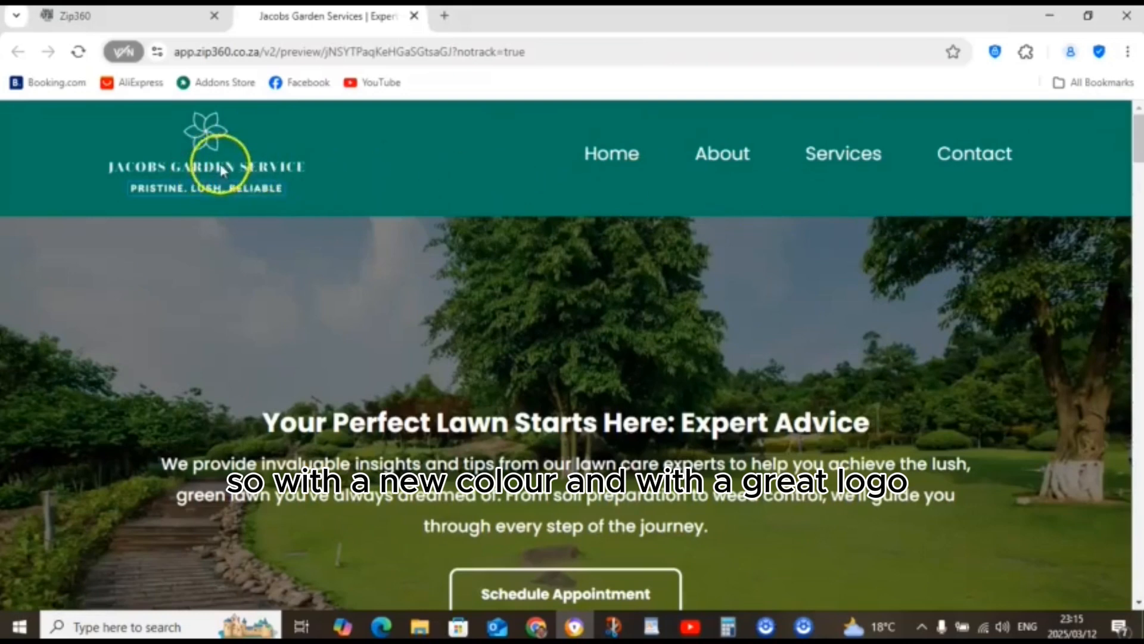
Examine the teal site's preview from the hero section through services, FAQ and team to the footer links
scroll(506, 250, down, 10)
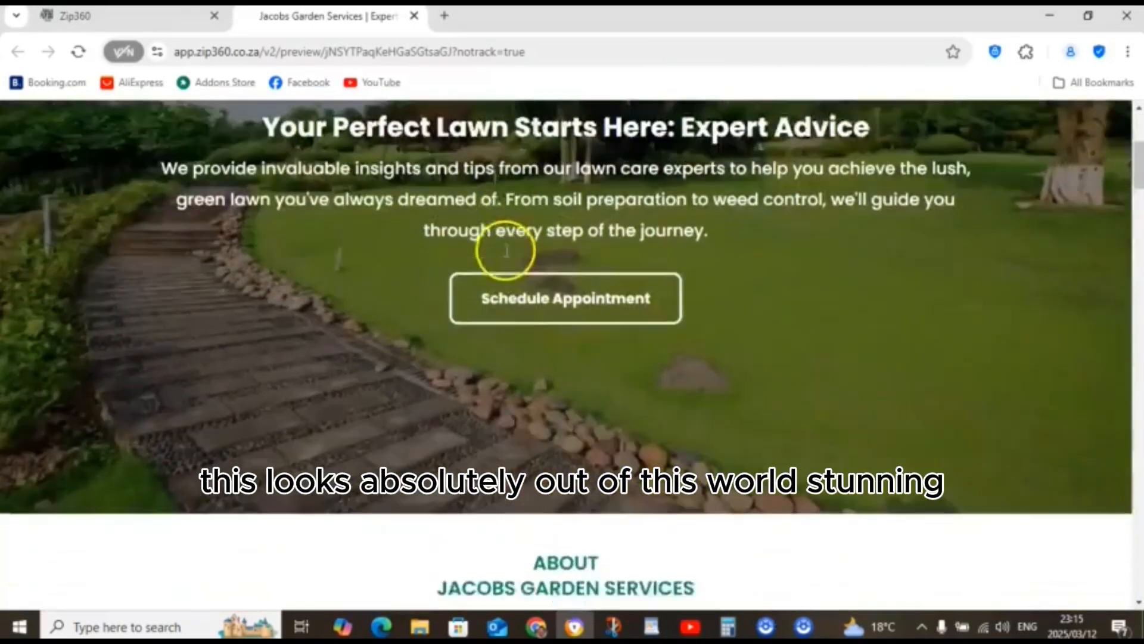
scroll(503, 254, down, 12)
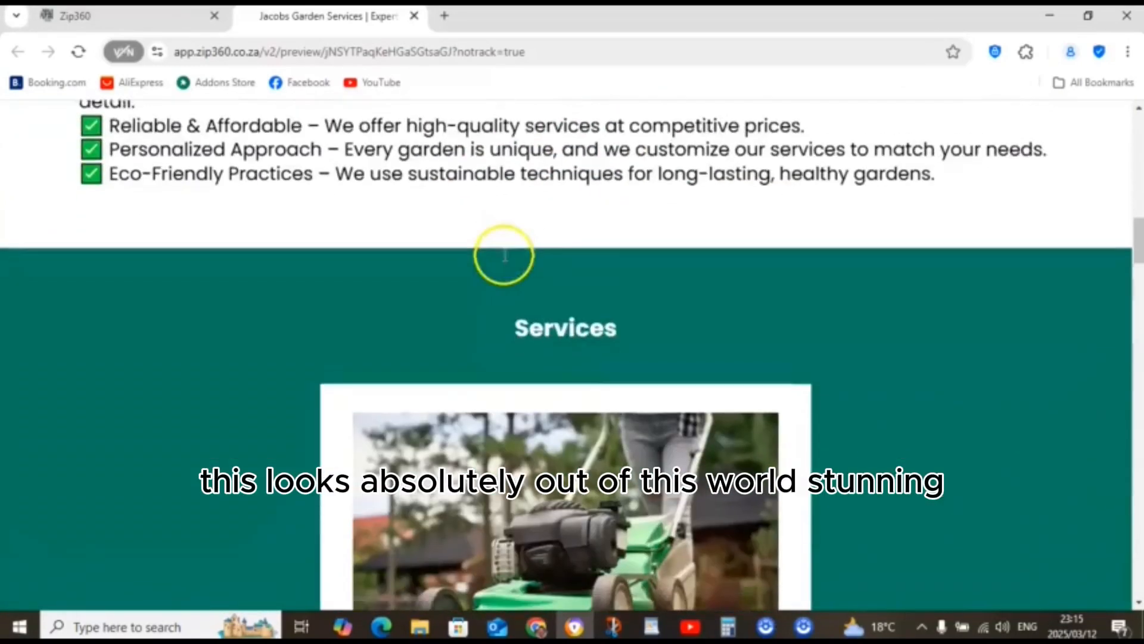
scroll(502, 262, down, 10)
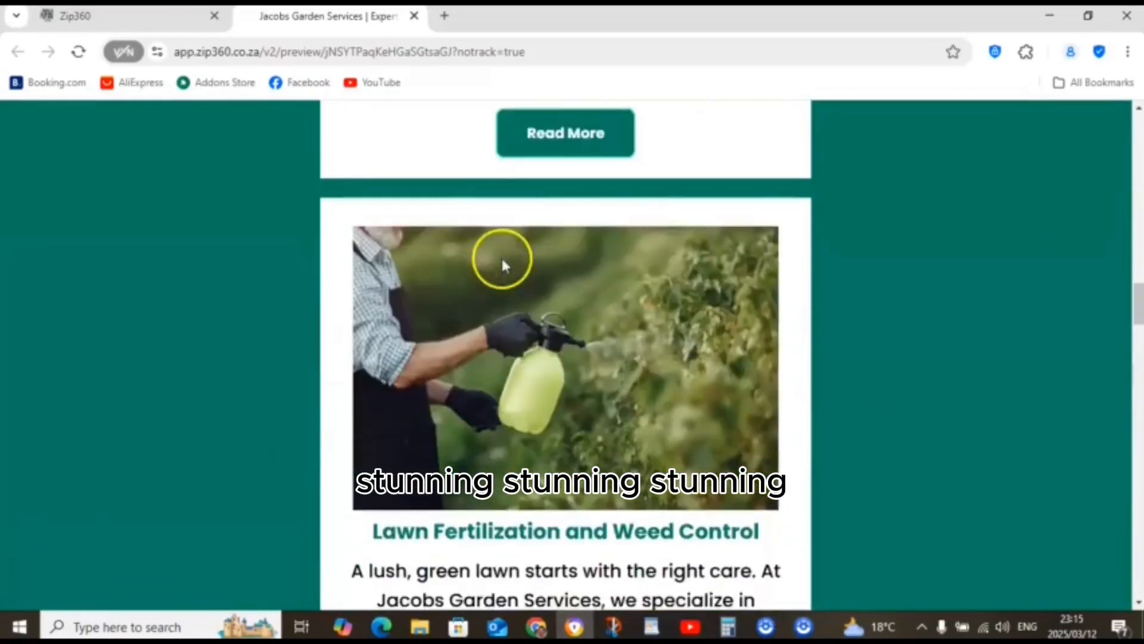
scroll(500, 263, down, 12)
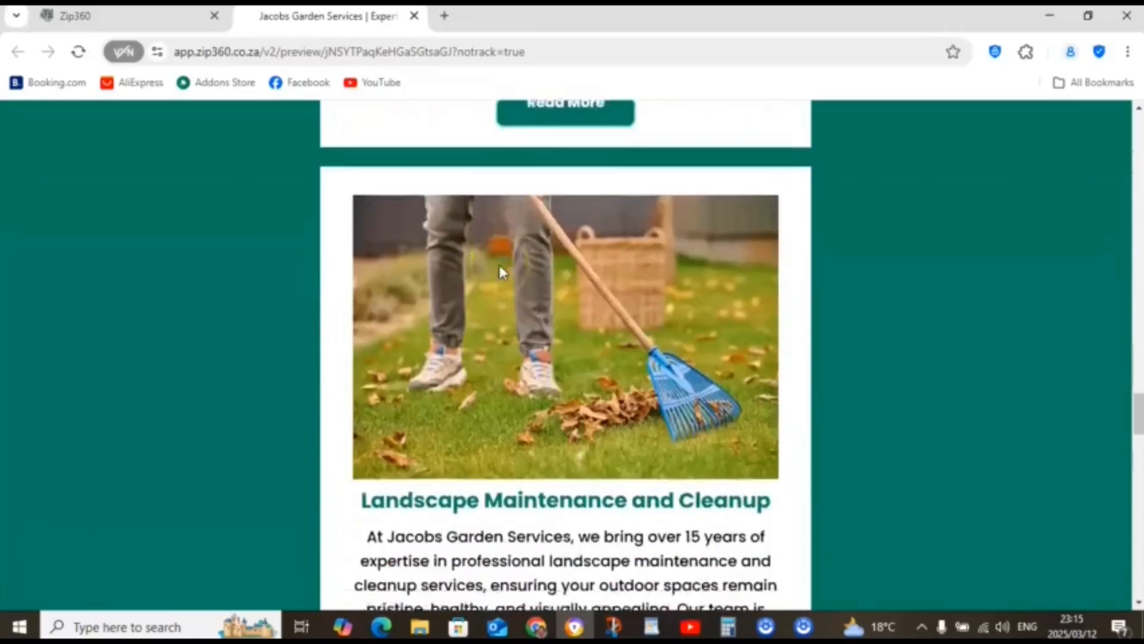
scroll(501, 271, down, 12)
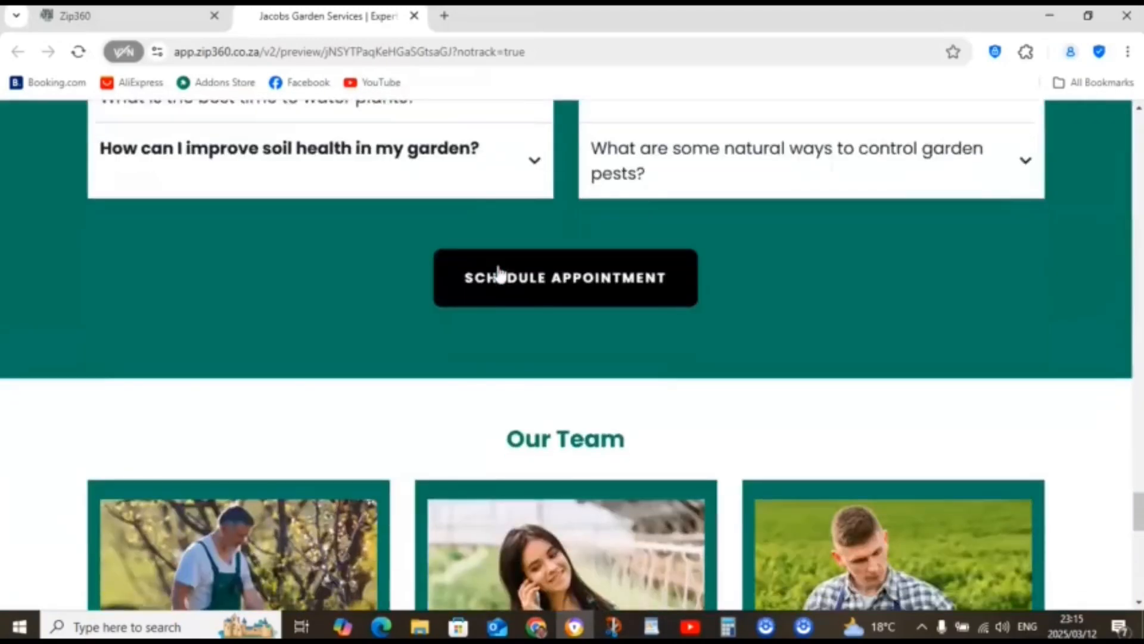
scroll(499, 273, down, 7)
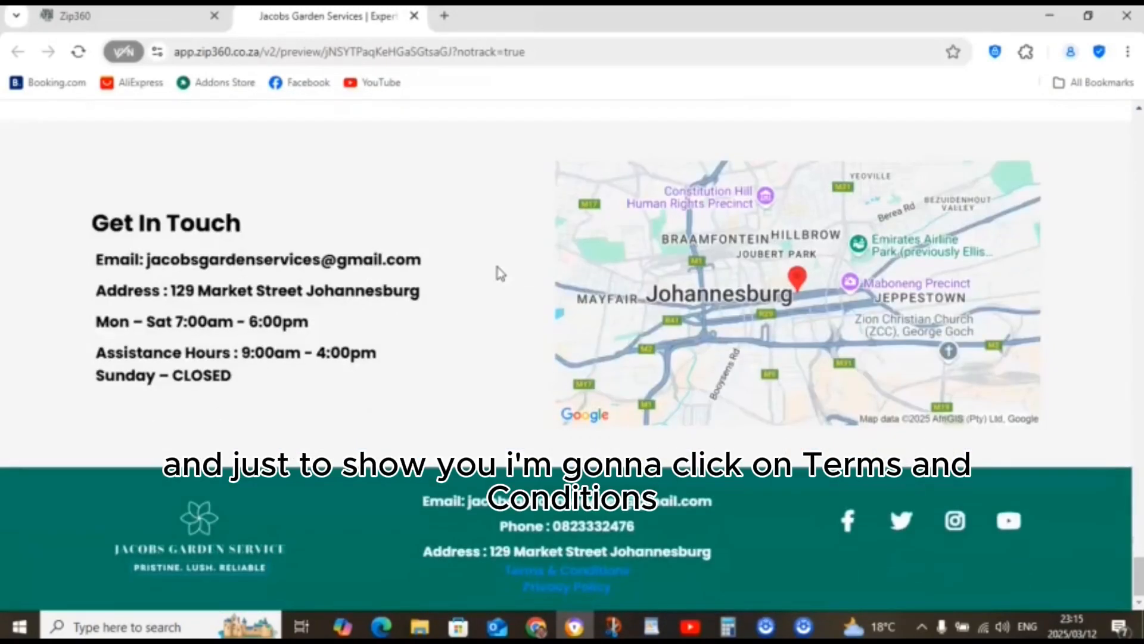
Open the Terms & Conditions PDF from the footer link, look through its sections, and close it
click(588, 571)
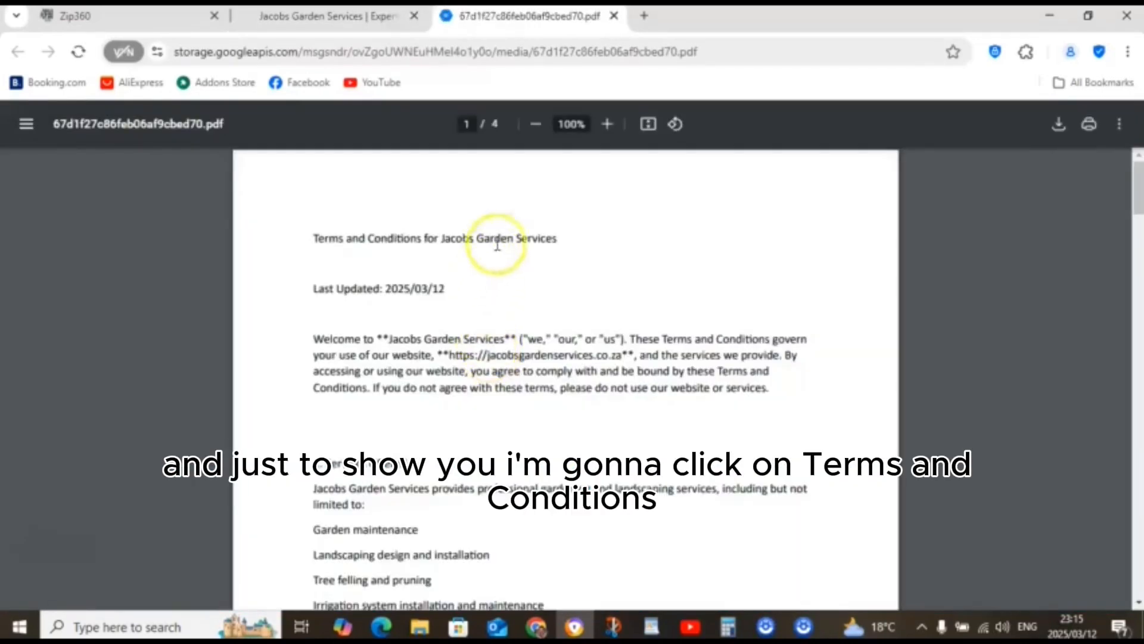
scroll(536, 256, down, 7)
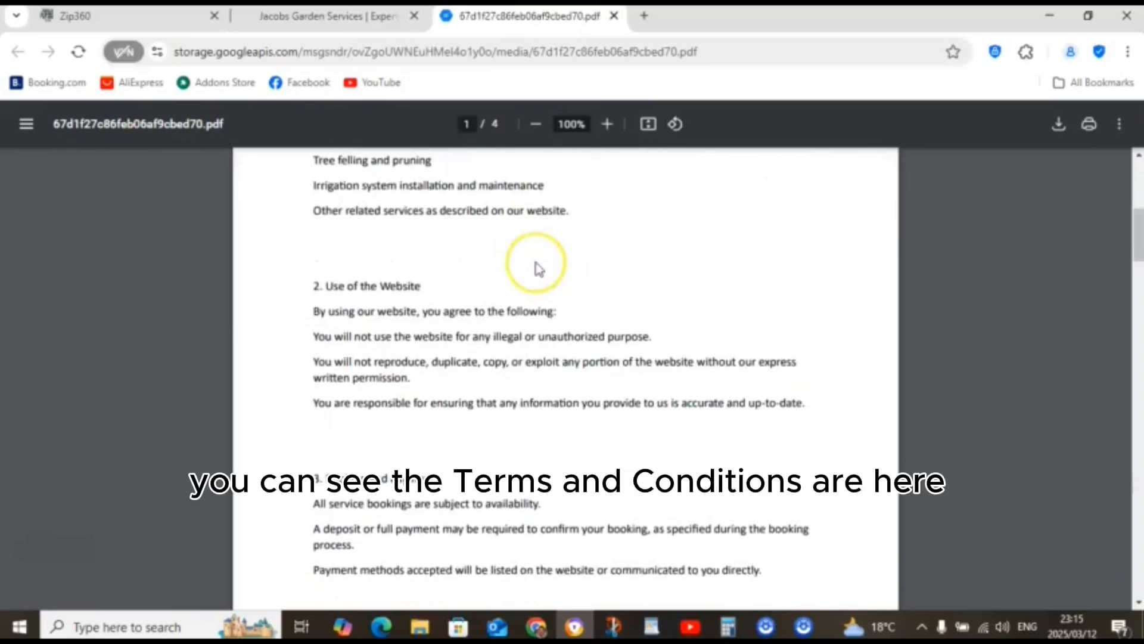
scroll(538, 269, down, 12)
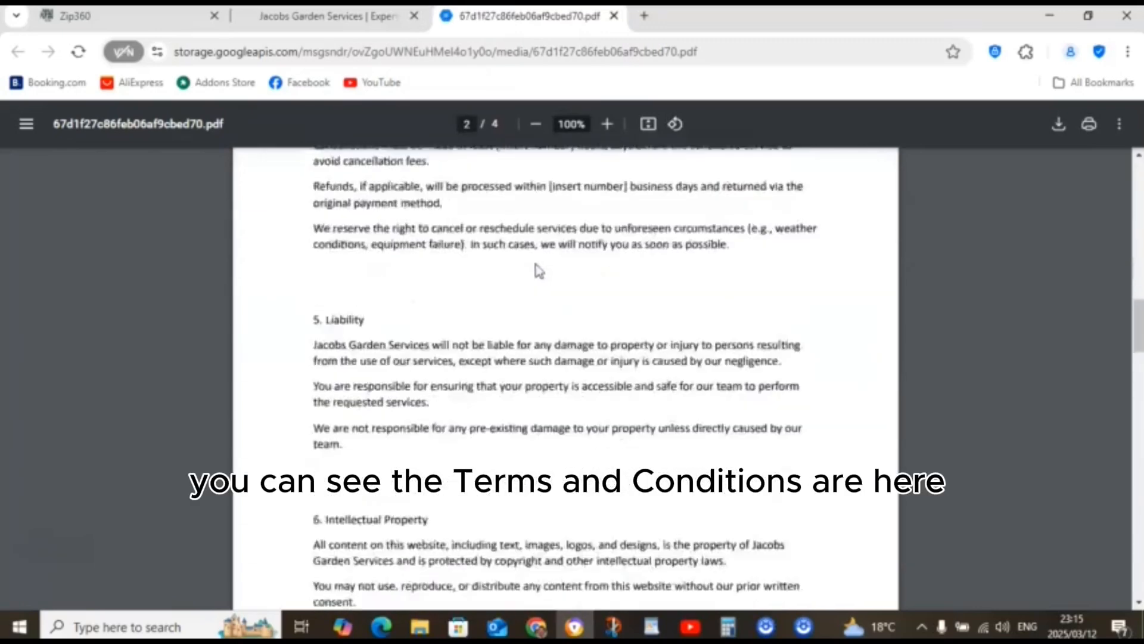
scroll(538, 272, up, 6)
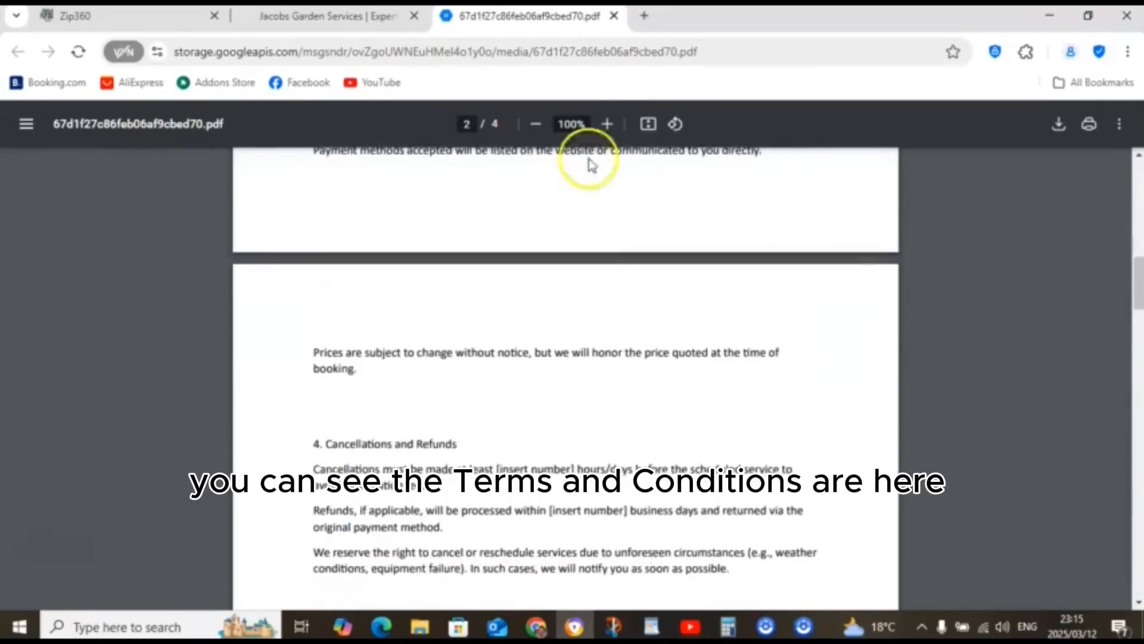
click(613, 16)
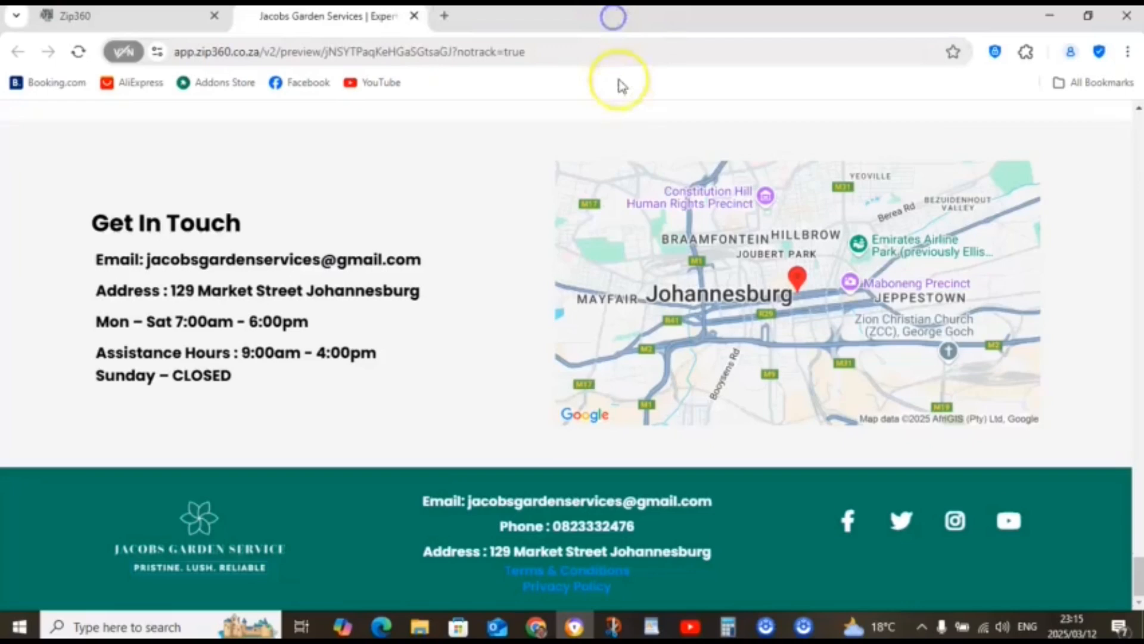
Open the Privacy Policy PDF from the footer link, check it through to the Contact Us section, and close it
click(556, 586)
scroll(541, 280, down, 12)
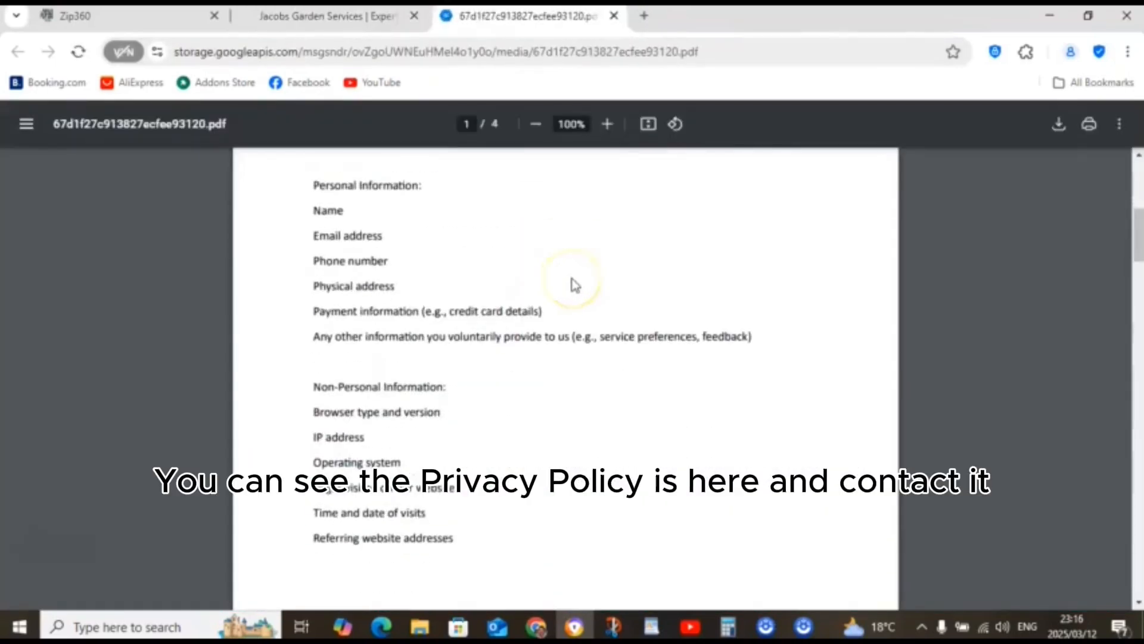
scroll(574, 285, down, 3)
scroll(573, 281, down, 18)
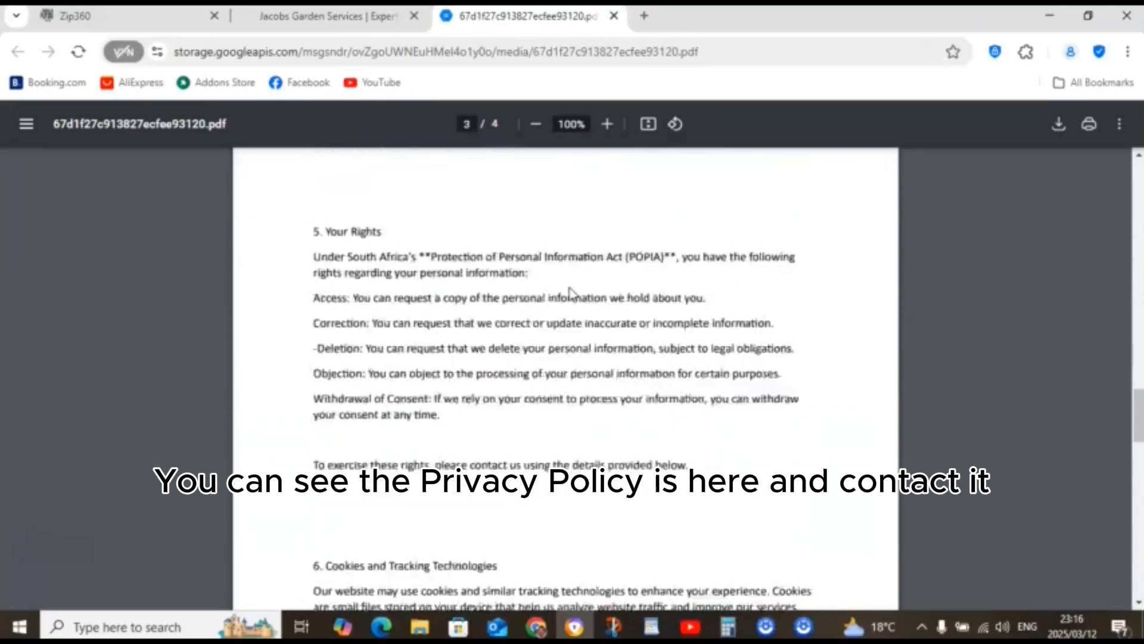
scroll(570, 288, up, 5)
scroll(570, 289, down, 12)
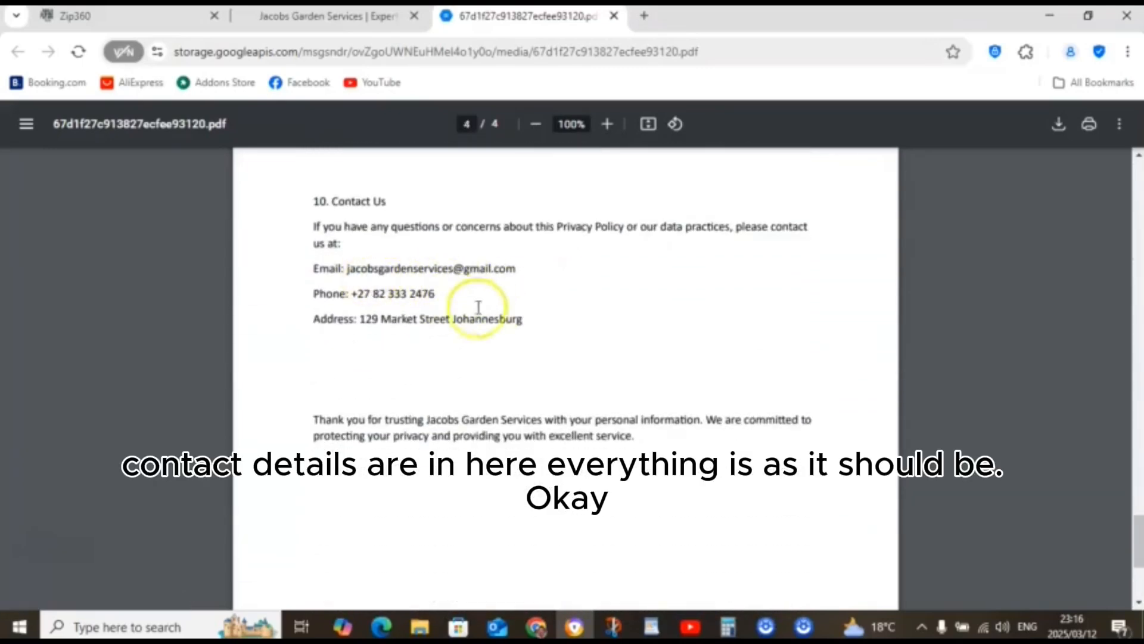
scroll(504, 313, up, 3)
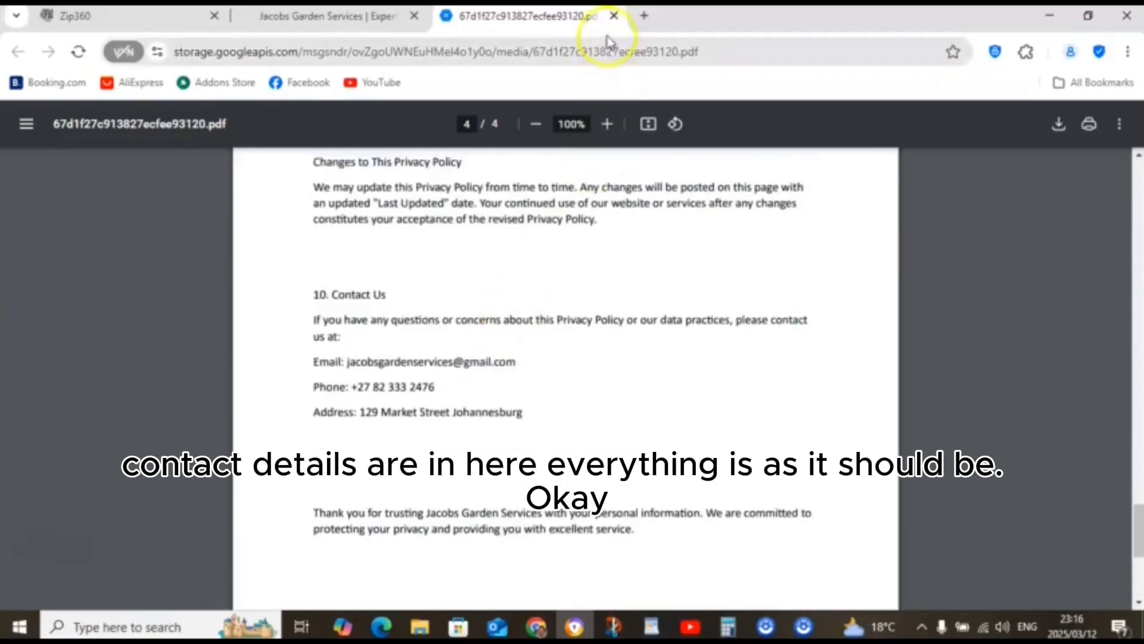
click(614, 16)
Test the About and Services links in the site header to check that each leads to its section
scroll(482, 309, up, 20)
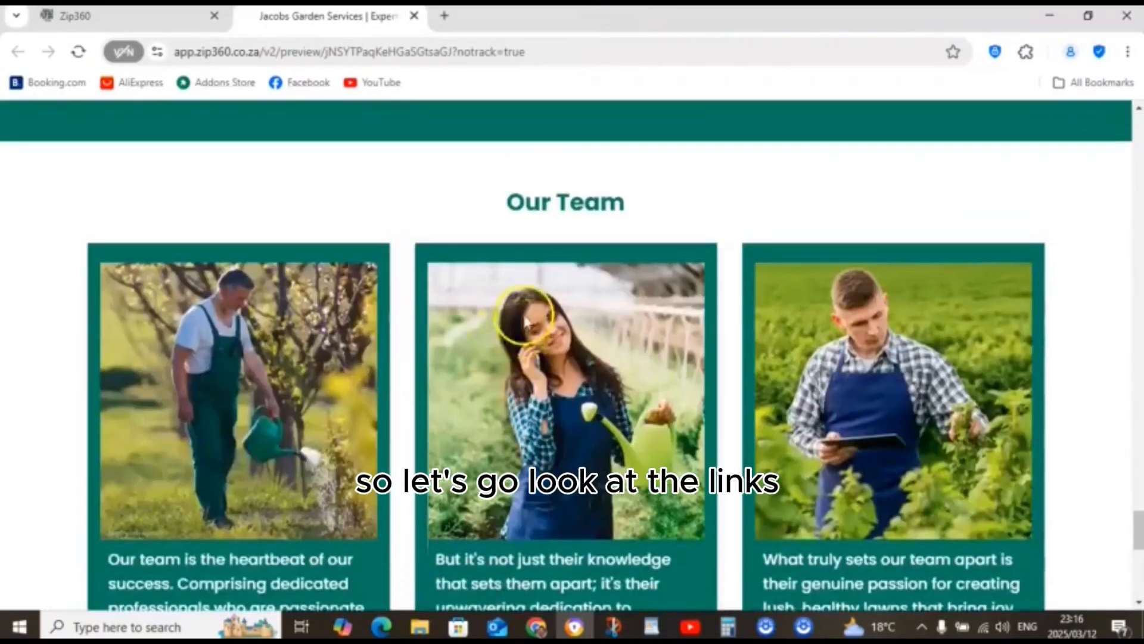
scroll(549, 317, up, 15)
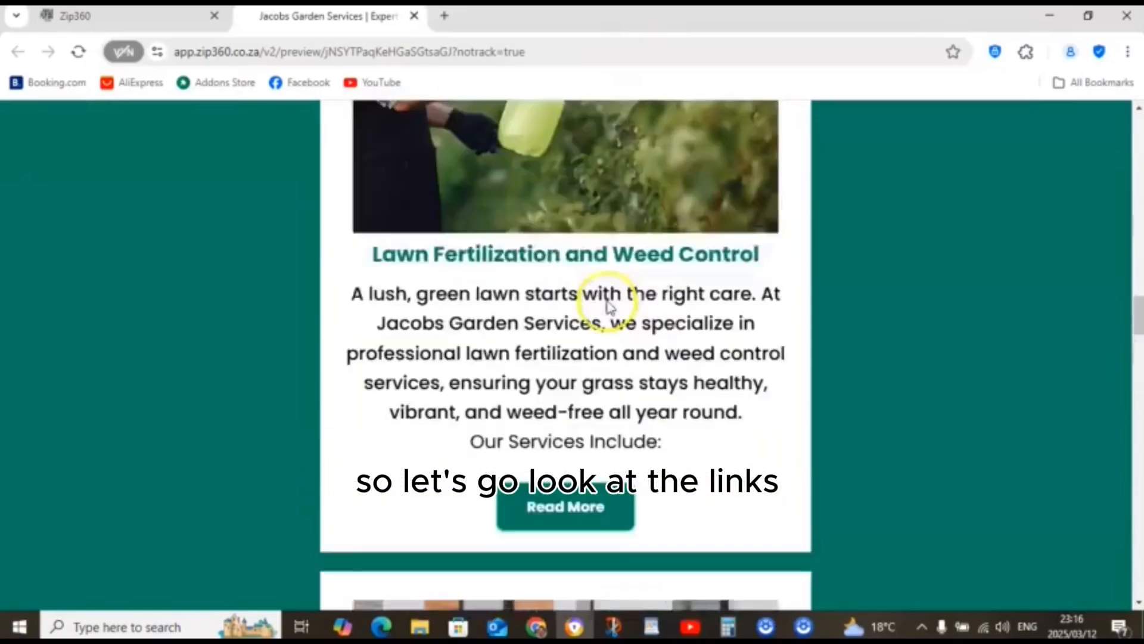
scroll(647, 304, up, 10)
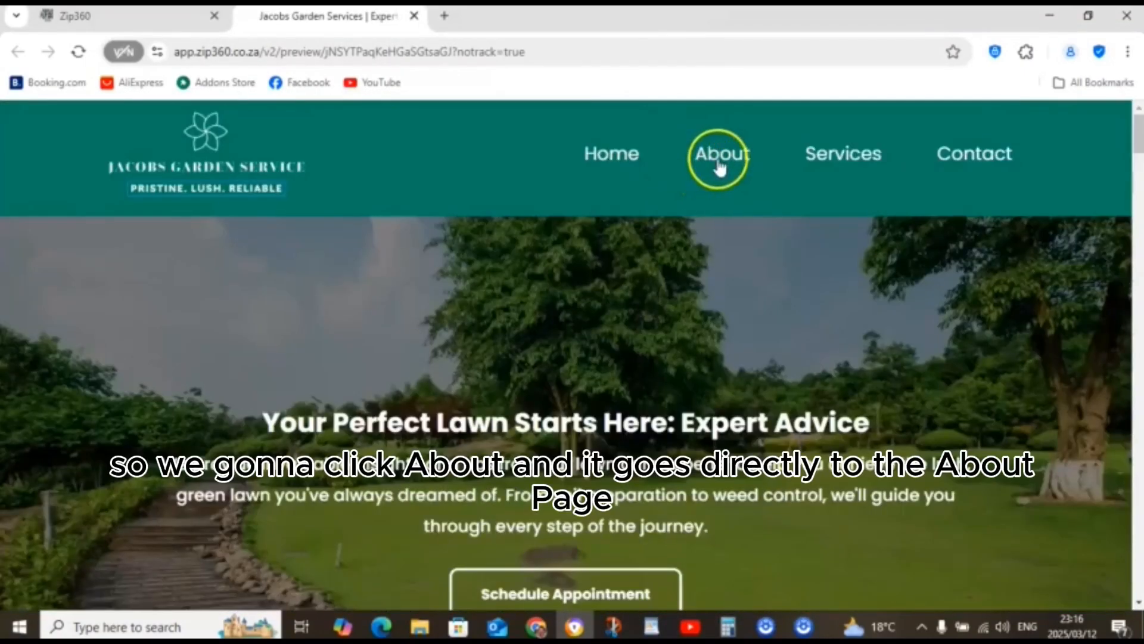
click(721, 164)
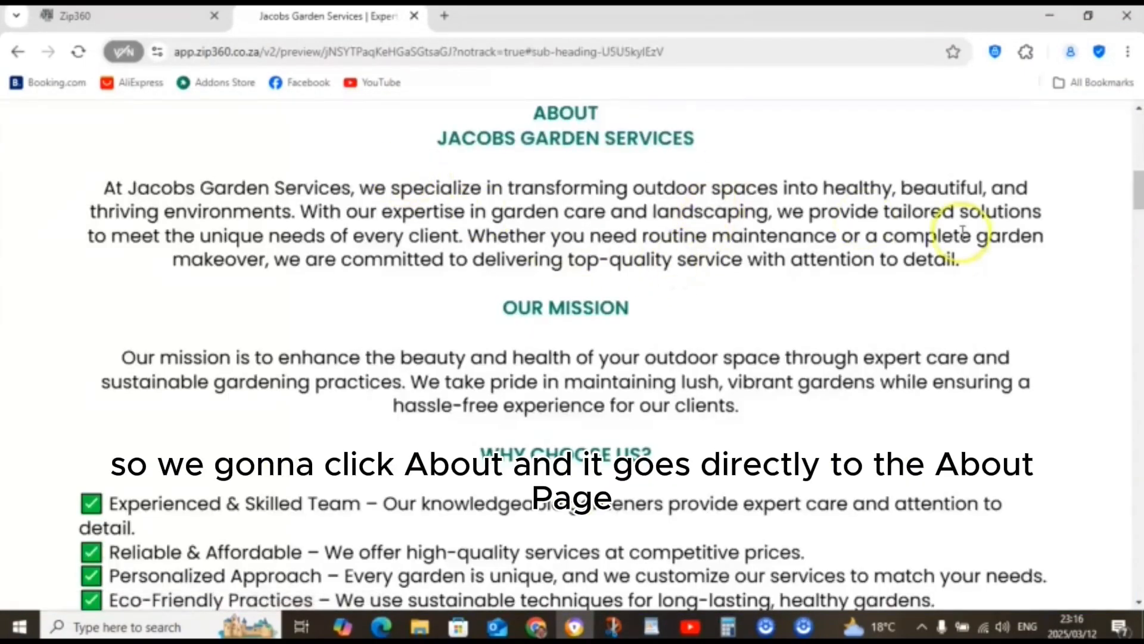
scroll(773, 260, up, 10)
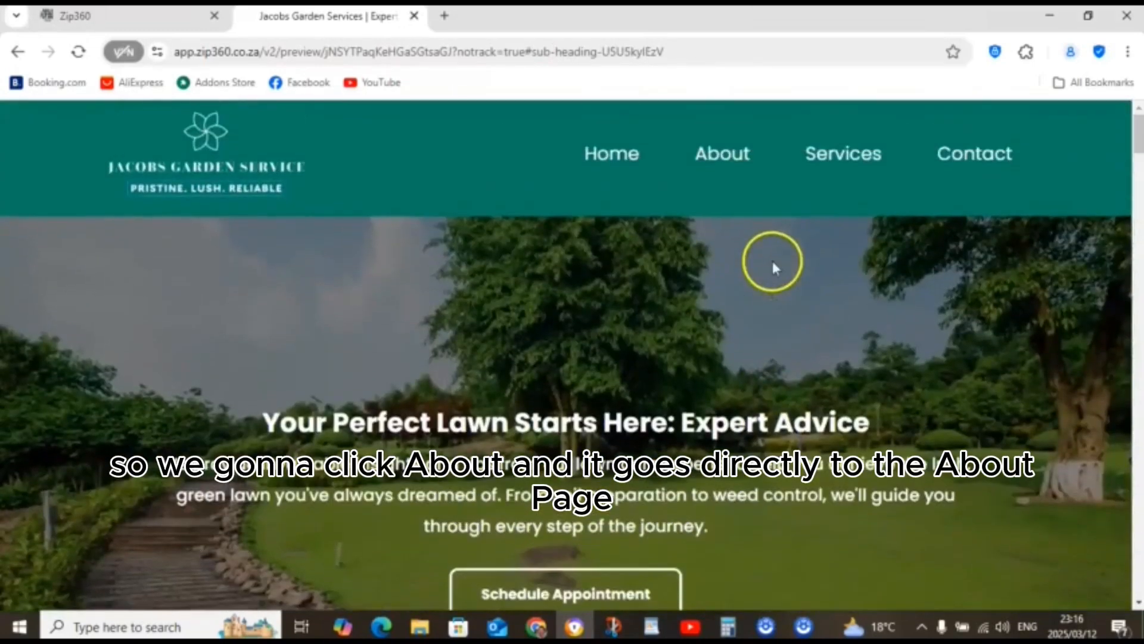
click(850, 153)
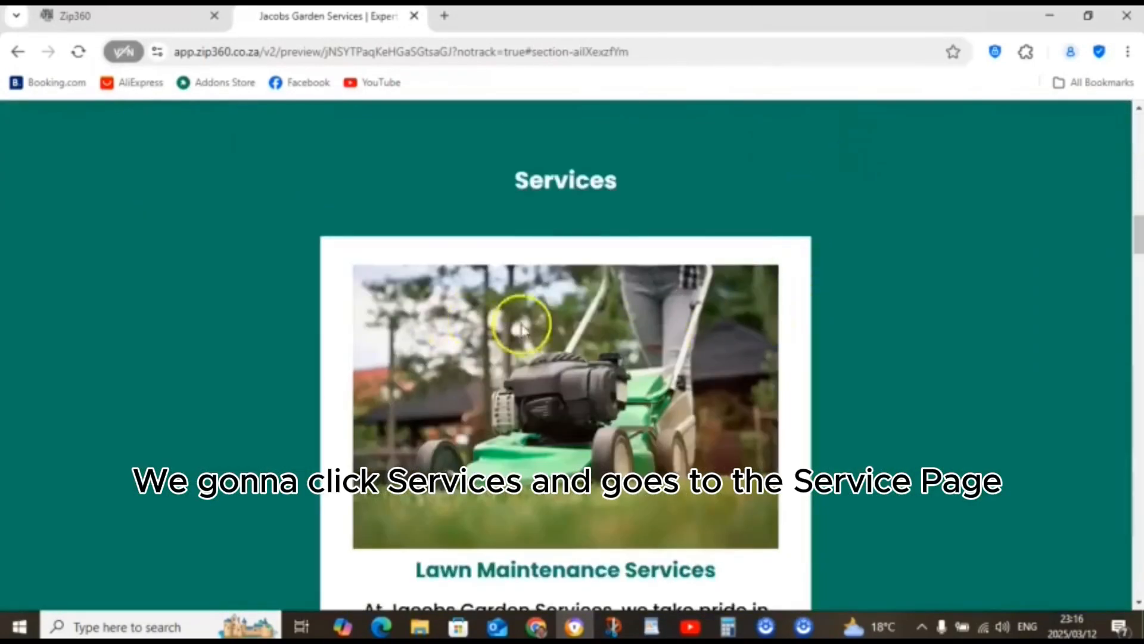
Follow the Contact link in the site header and look over the Contact Us page
scroll(734, 322, up, 5)
scroll(737, 322, up, 8)
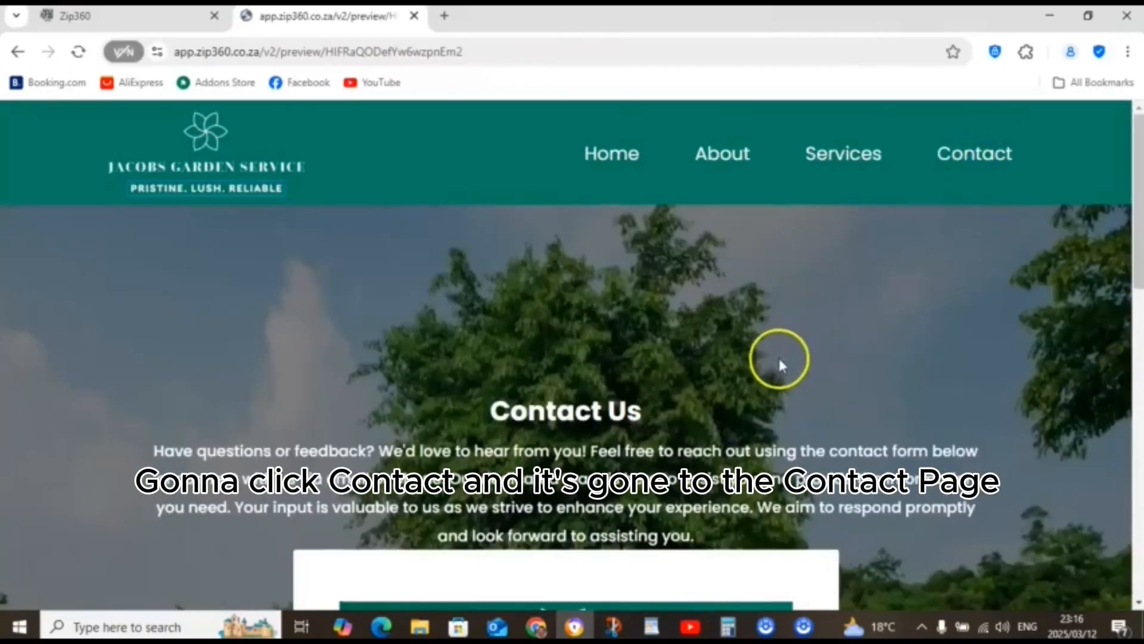
scroll(778, 355, down, 5)
scroll(779, 376, down, 2)
scroll(779, 376, up, 10)
Go to the Services section, open the Read More page for Lawn Maintenance Services, and examine it down to the footer
click(833, 153)
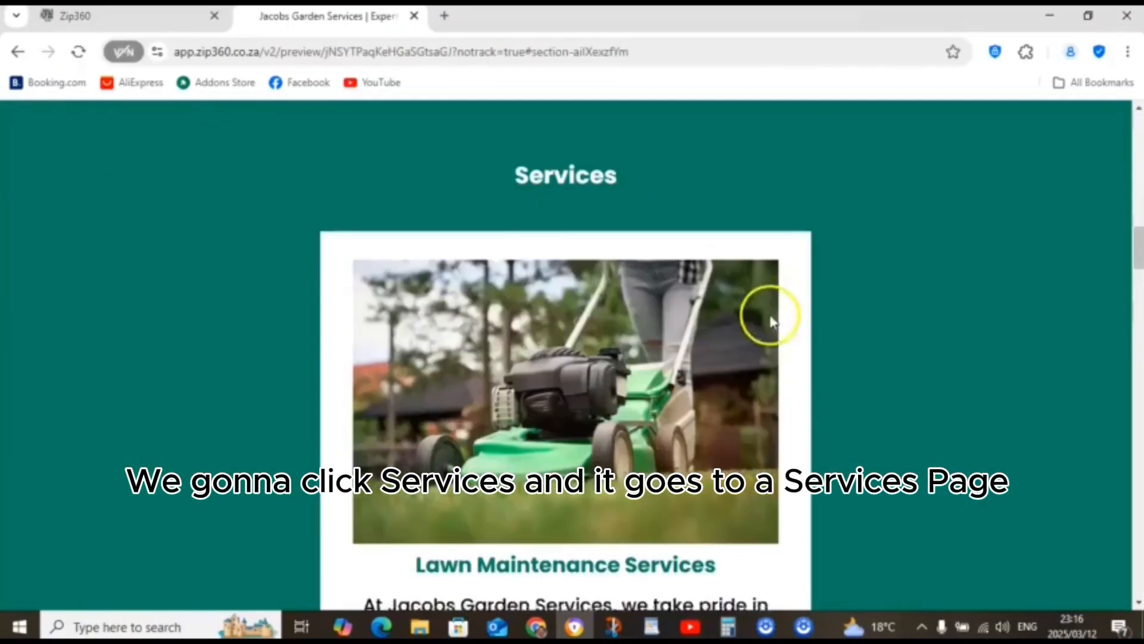
scroll(766, 312, down, 5)
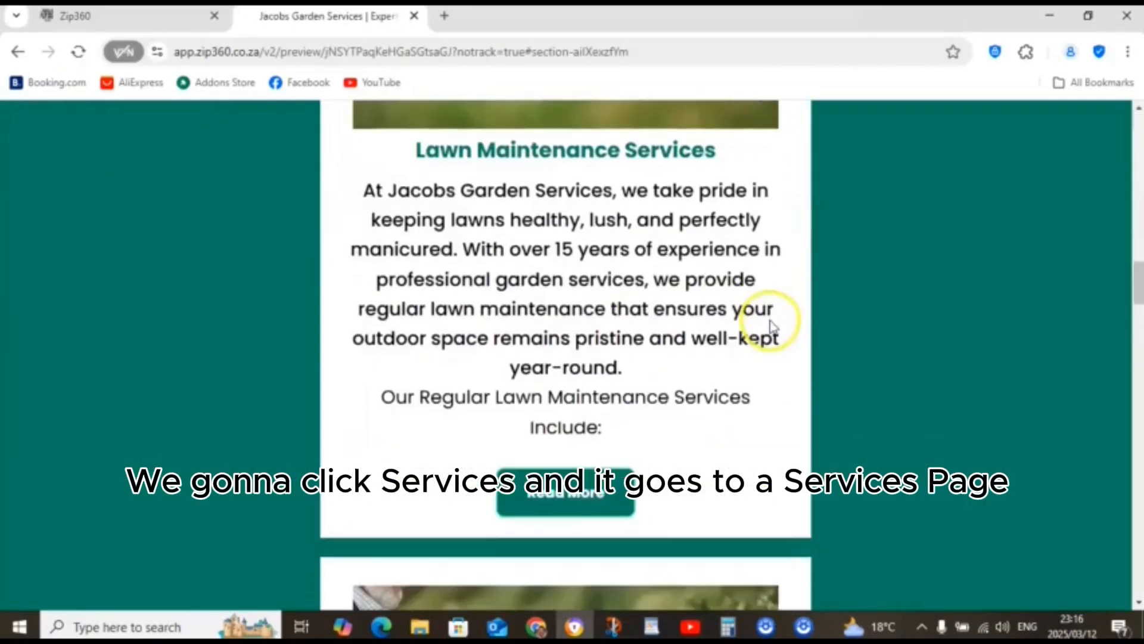
click(586, 501)
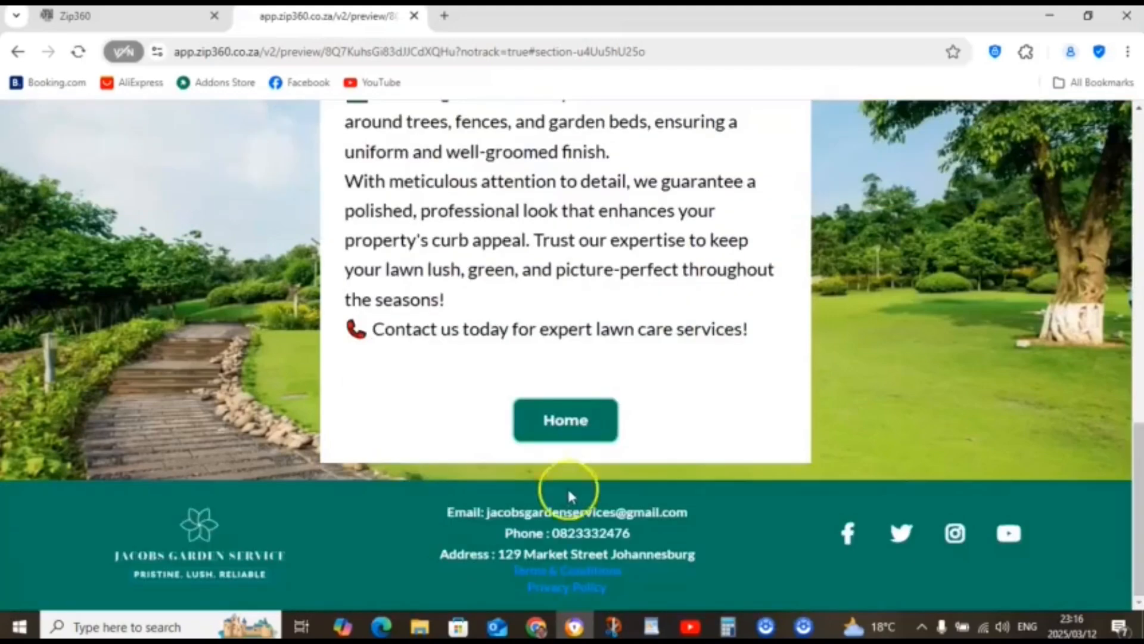
scroll(703, 383, up, 2)
scroll(718, 382, up, 10)
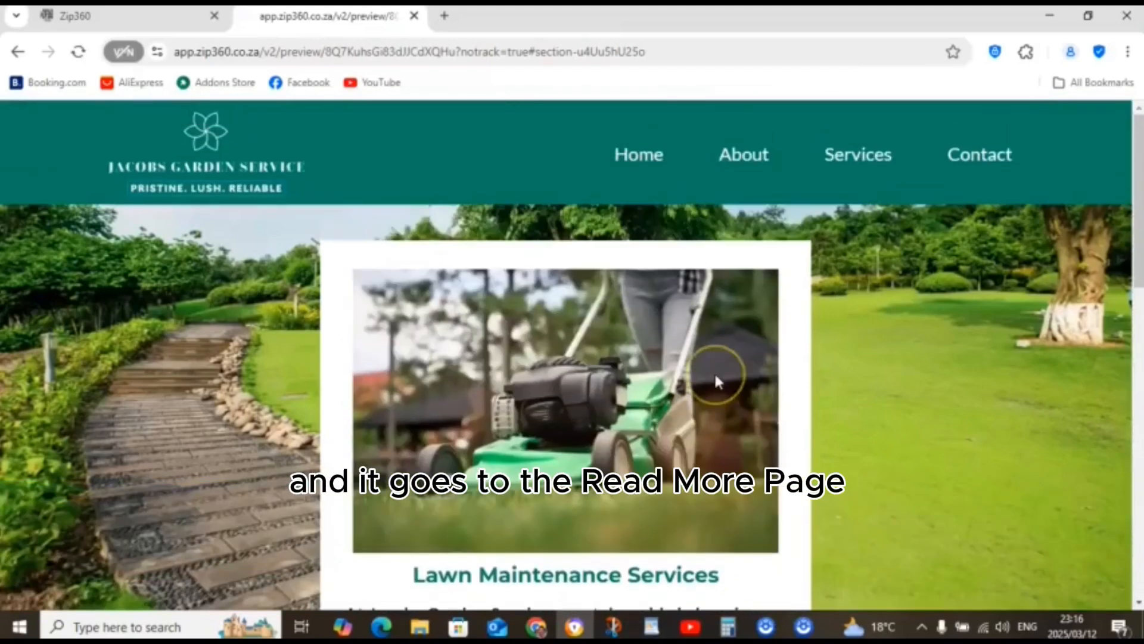
scroll(715, 372, down, 5)
scroll(715, 381, down, 8)
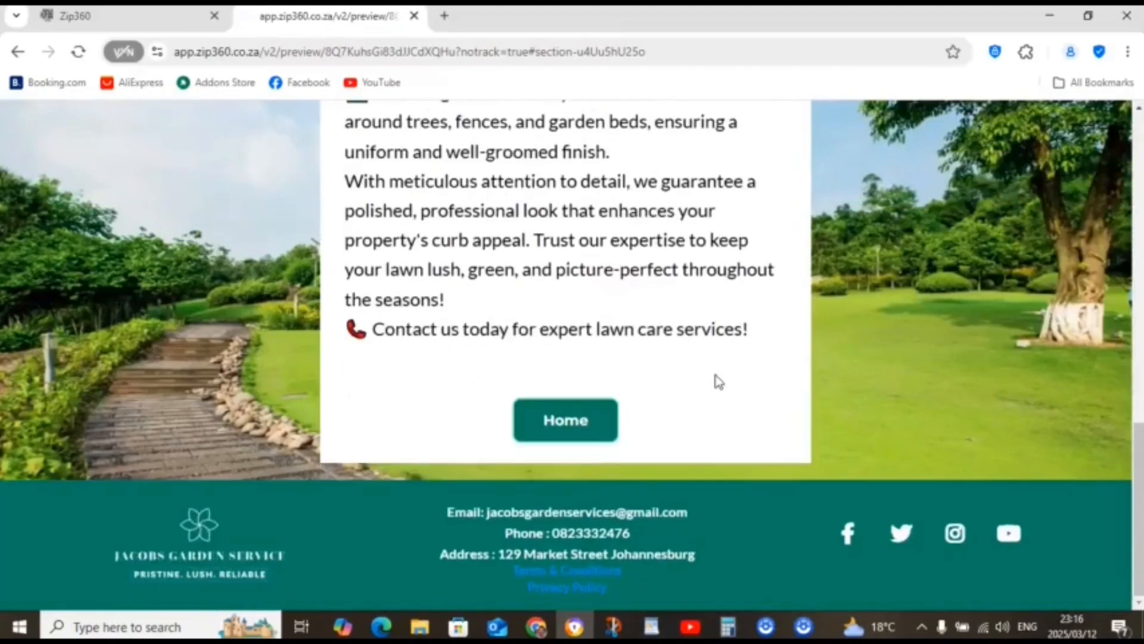
Test the Home link beneath the lawn maintenance text and return to the main page's hero section
click(564, 422)
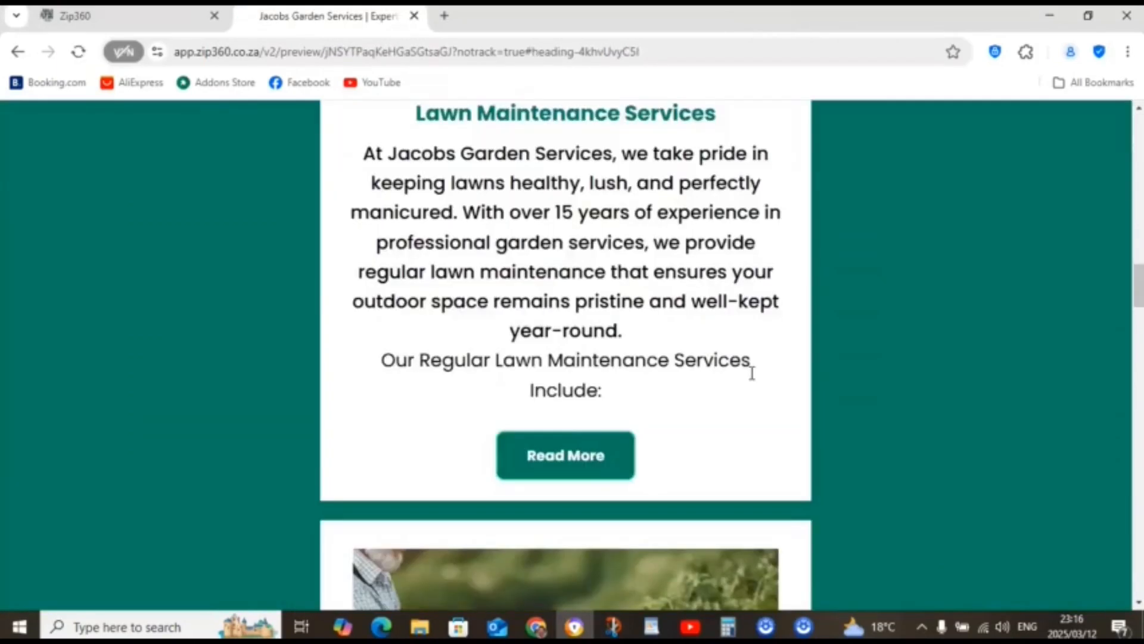
scroll(799, 349, up, 10)
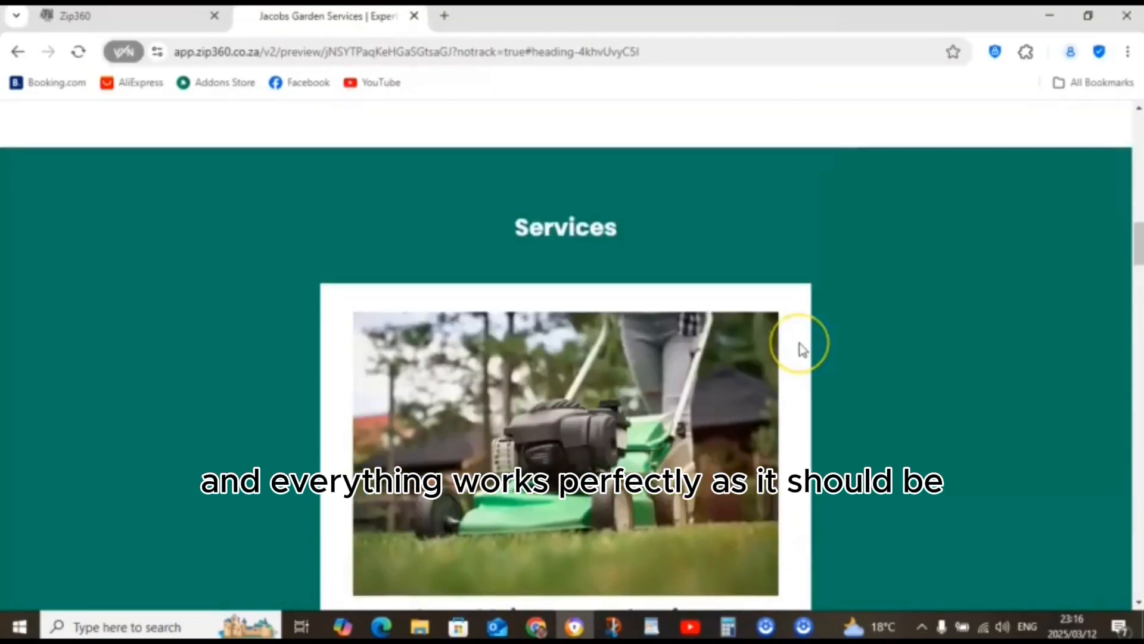
scroll(798, 340, up, 8)
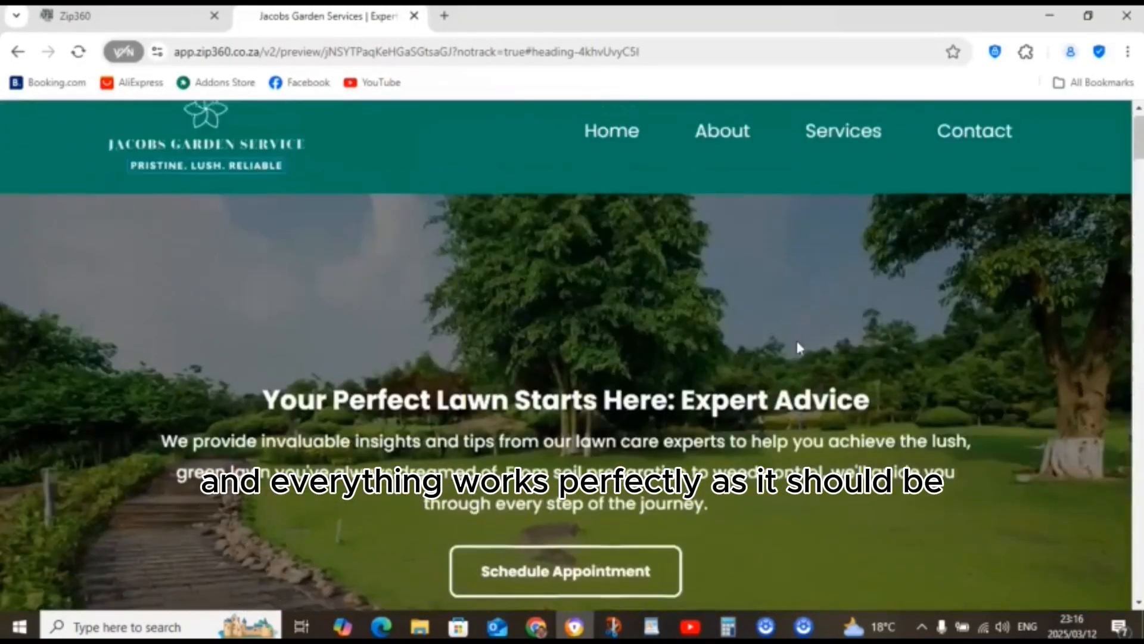